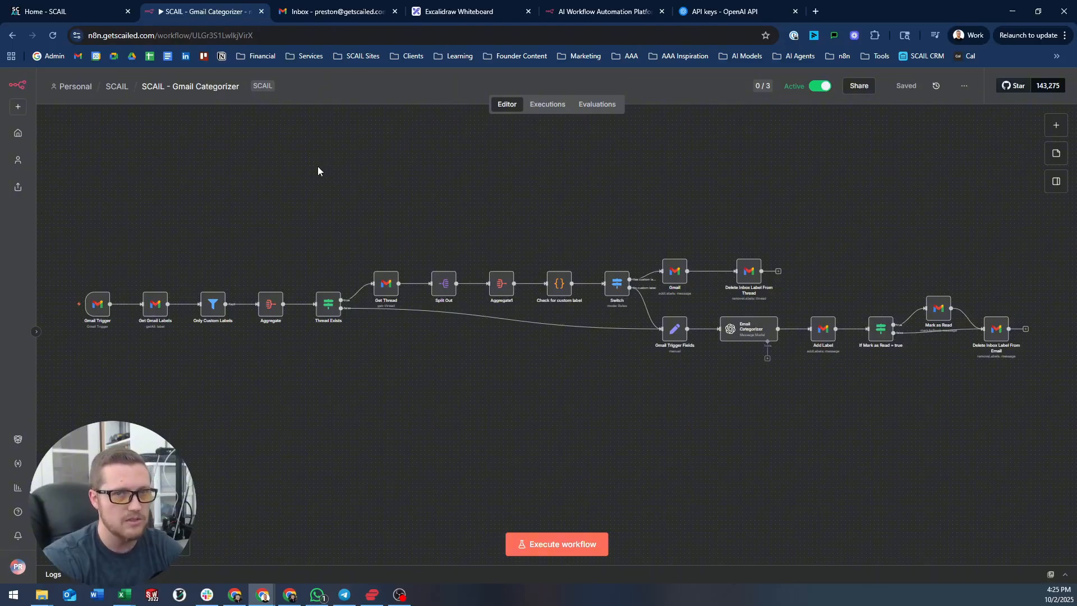
- Switch to the Gmail inbox to see its existing labels such as Admin, Financial, Leads and Meetings
{"action": "left_click", "coordinate": [350, 10]}
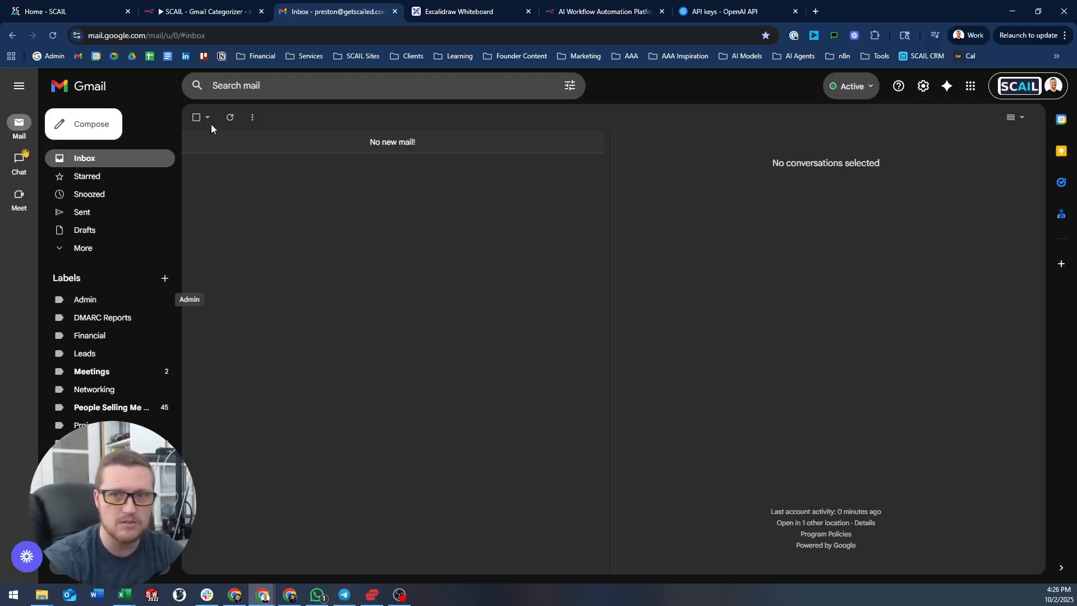
- Switch to the Excalidraw whiteboard listing the AI Email Categorizer requirements
{"action": "left_click", "coordinate": [453, 8]}
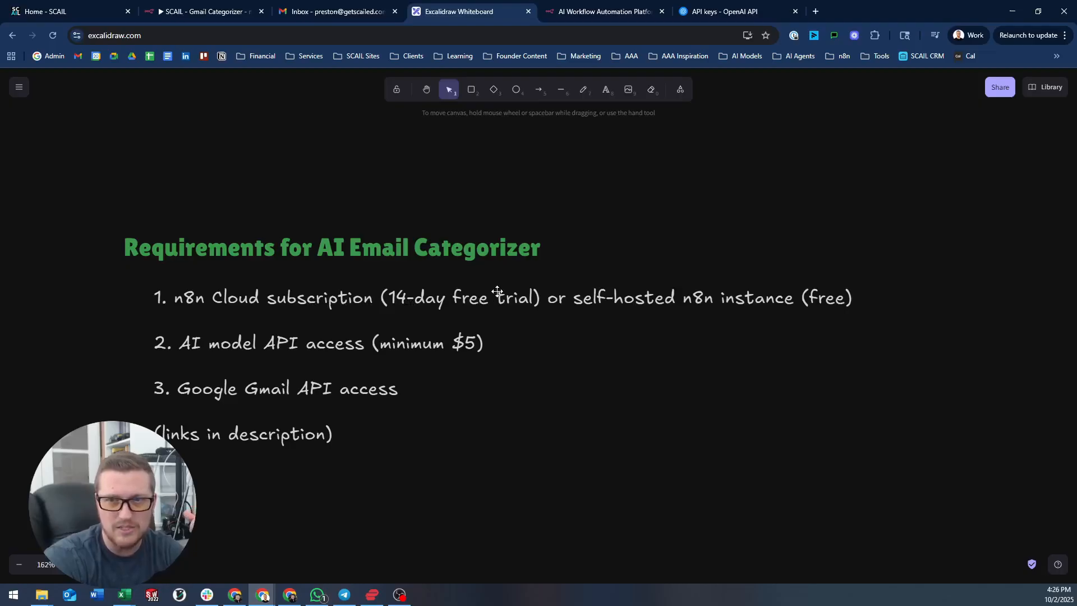
{"action": "left_click", "coordinate": [606, 12]}
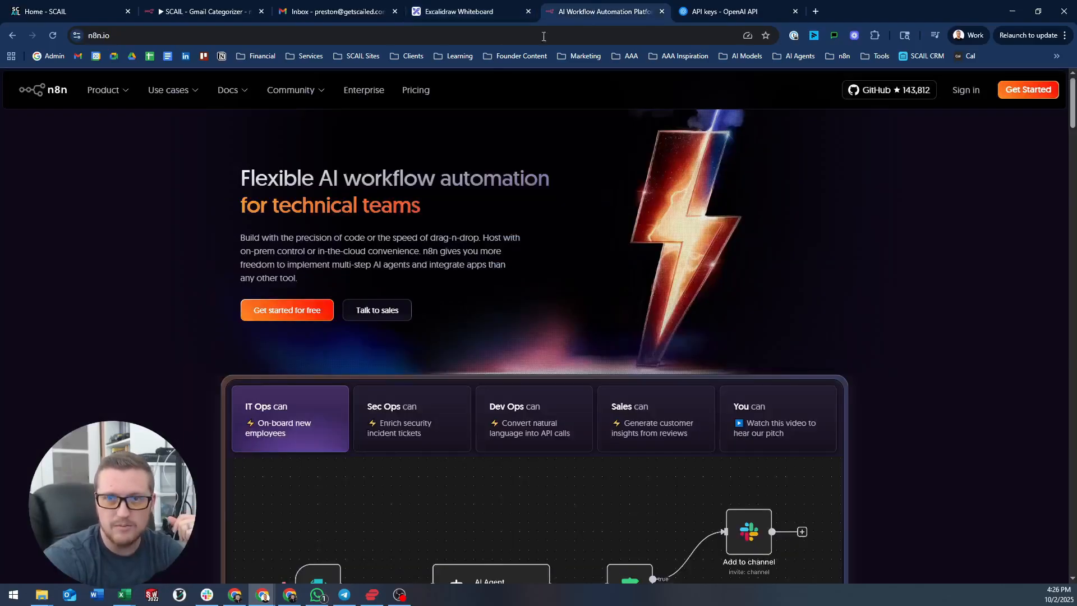
{"action": "left_click", "coordinate": [102, 35]}
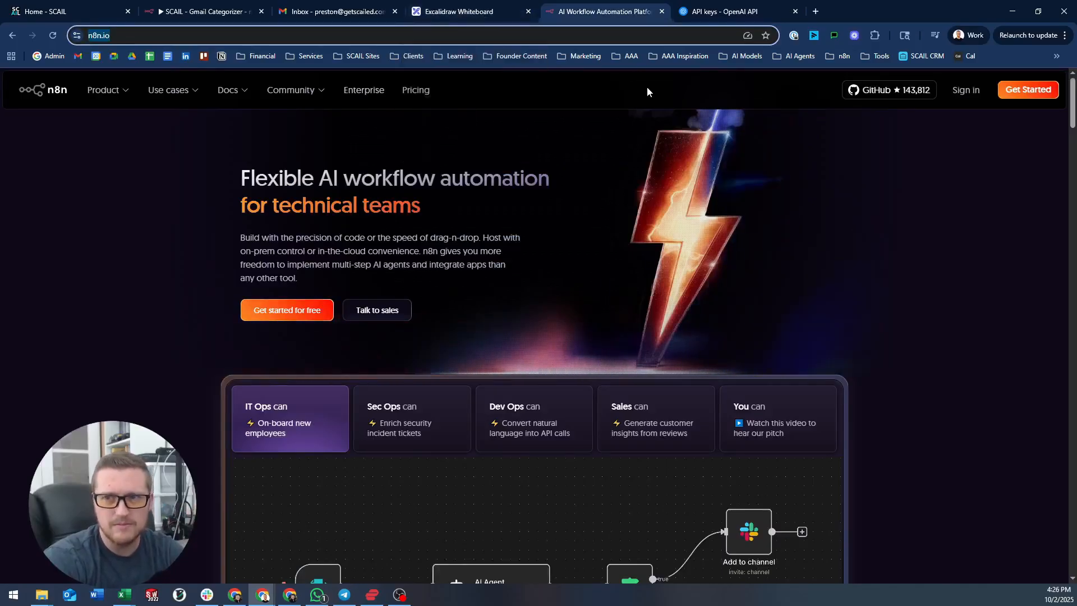
{"action": "left_click", "coordinate": [451, 7]}
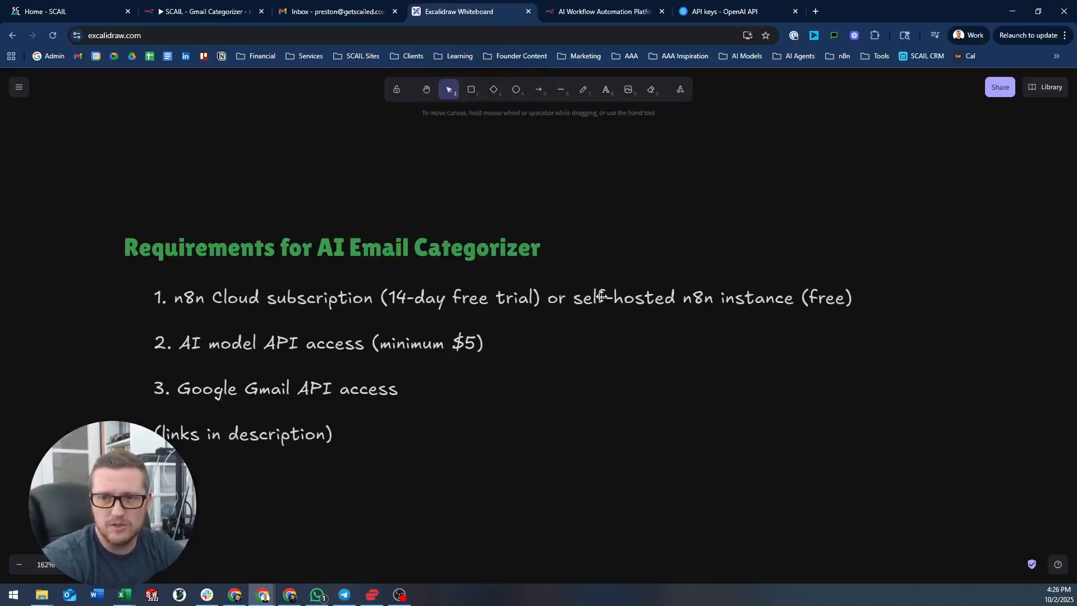
{"action": "left_click_drag", "start_coordinate": [577, 275], "coordinate": [584, 263]}
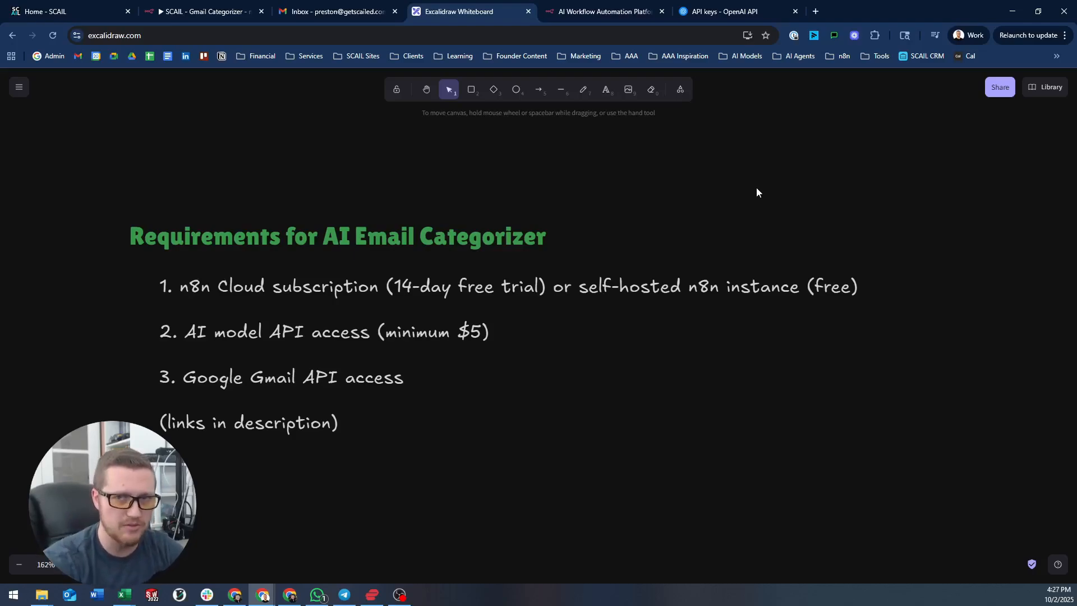
{"action": "left_click", "coordinate": [591, 11]}
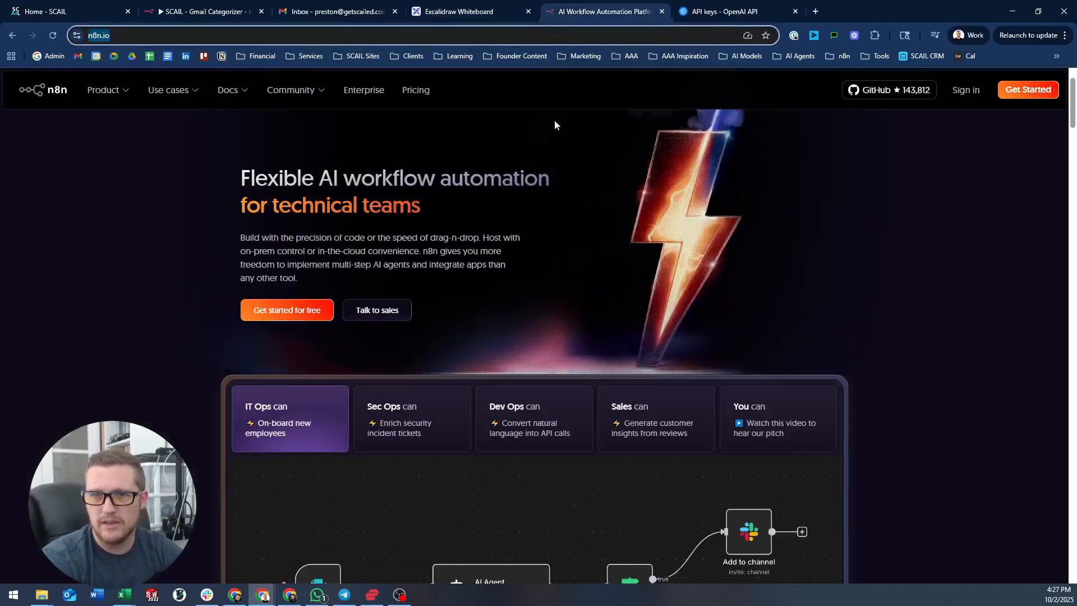
{"action": "left_click", "coordinate": [457, 12]}
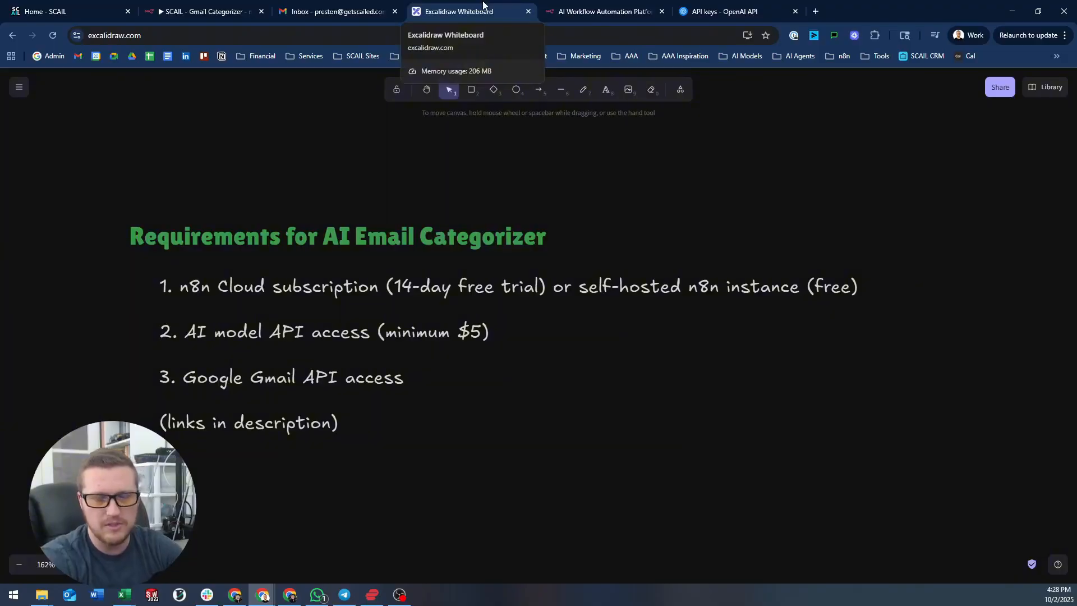
- From the Gmail Categorizer tab, create a new blank workflow, My workflow 3, via the sidebar + menu
{"action": "left_click", "coordinate": [205, 11]}
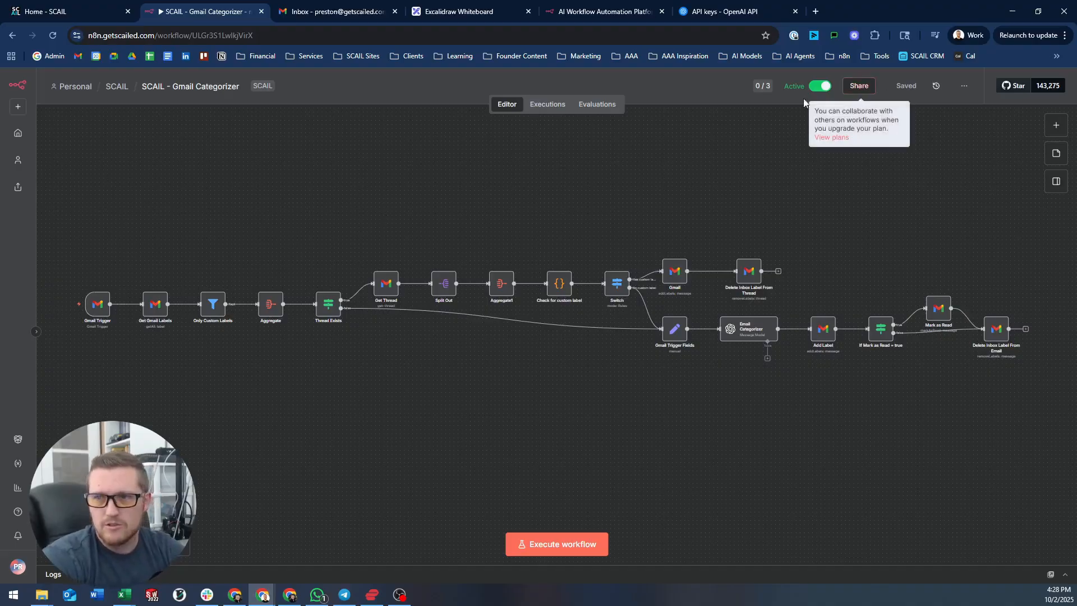
{"action": "left_click", "coordinate": [1056, 128]}
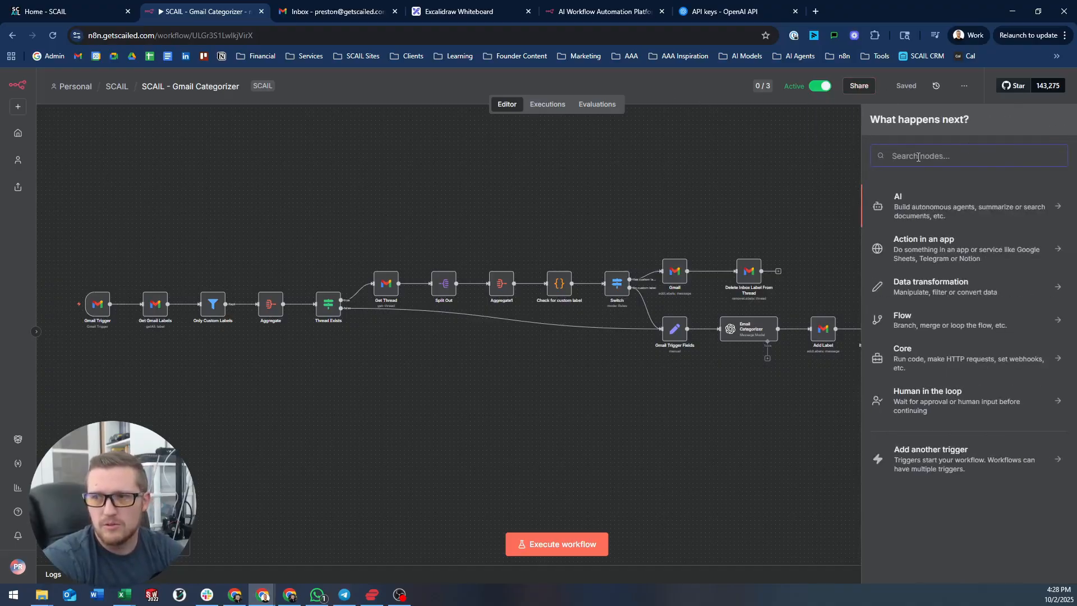
{"action": "left_click", "coordinate": [744, 163]}
{"action": "left_click", "coordinate": [18, 106]}
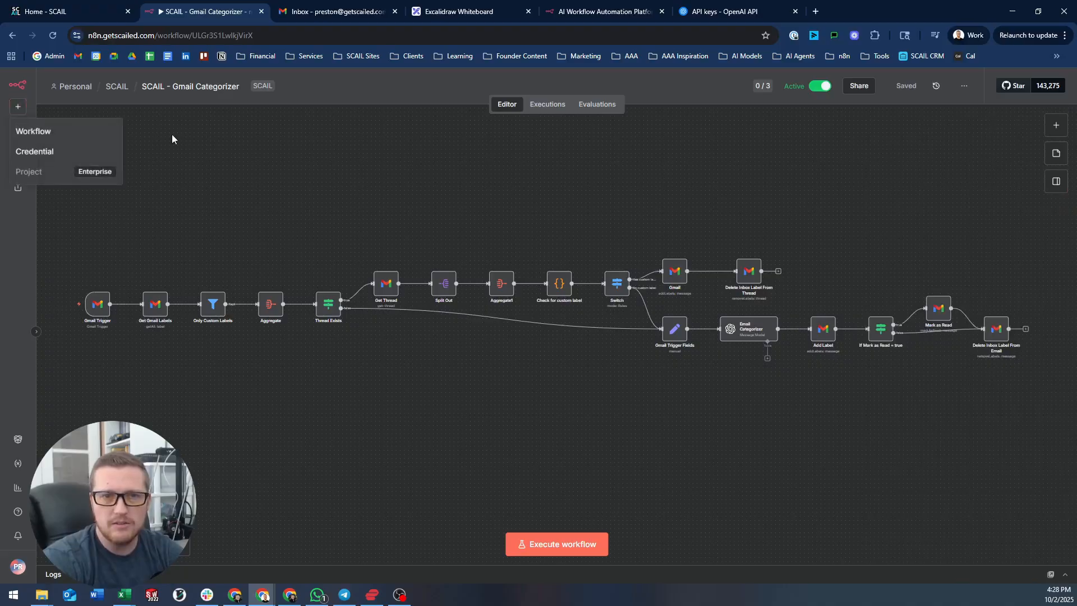
{"action": "left_click", "coordinate": [68, 134]}
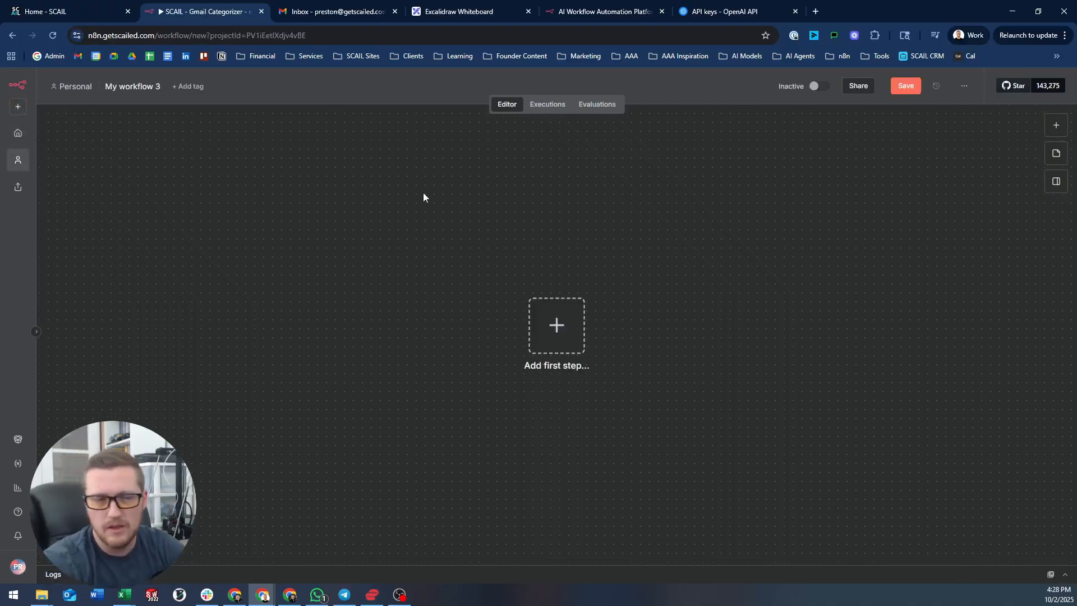
- Add a Gmail 'On message received' trigger as the first step, polling Every Minute
{"action": "left_click", "coordinate": [568, 330]}
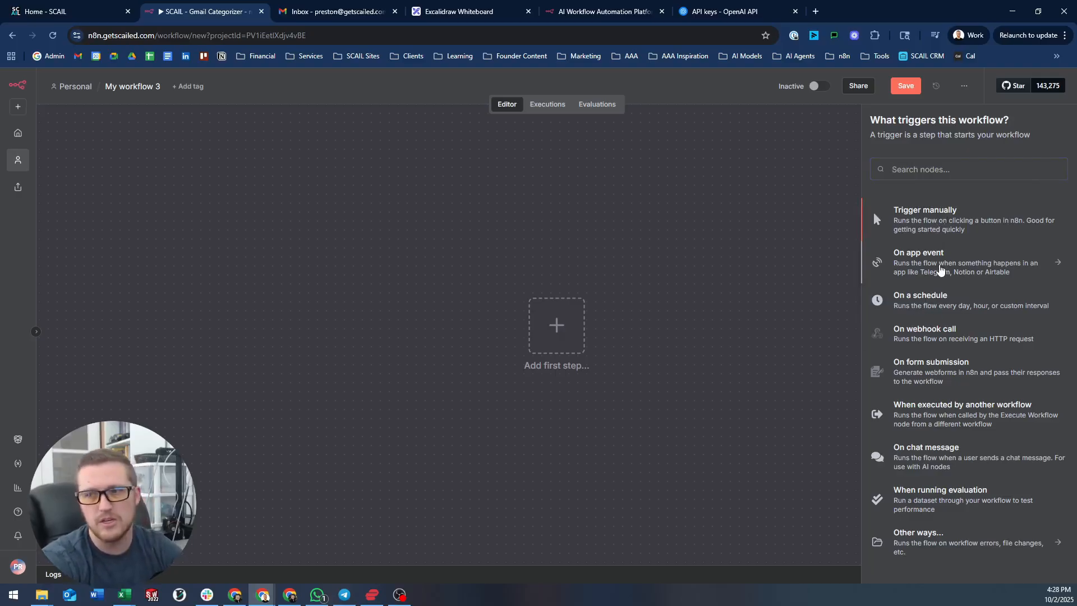
{"action": "left_click", "coordinate": [941, 270]}
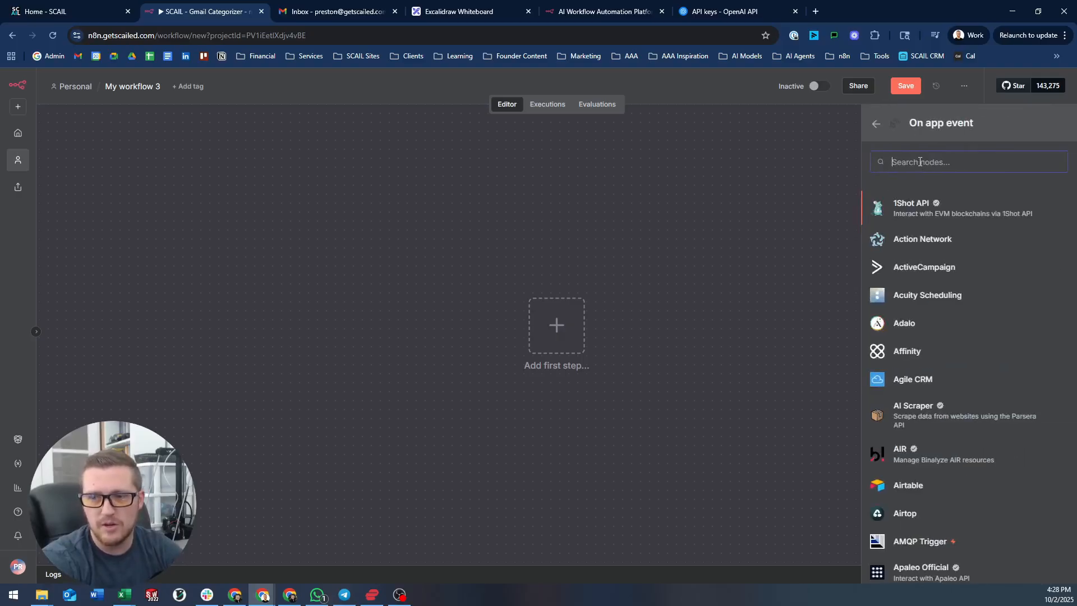
{"action": "type", "text": "gmail"}
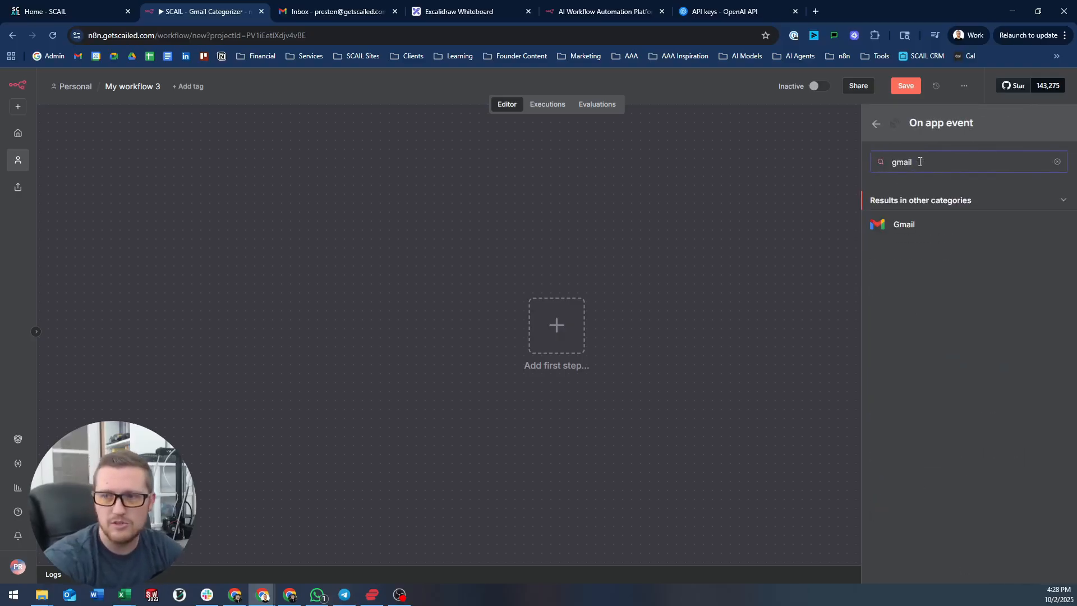
{"action": "left_click", "coordinate": [904, 224]}
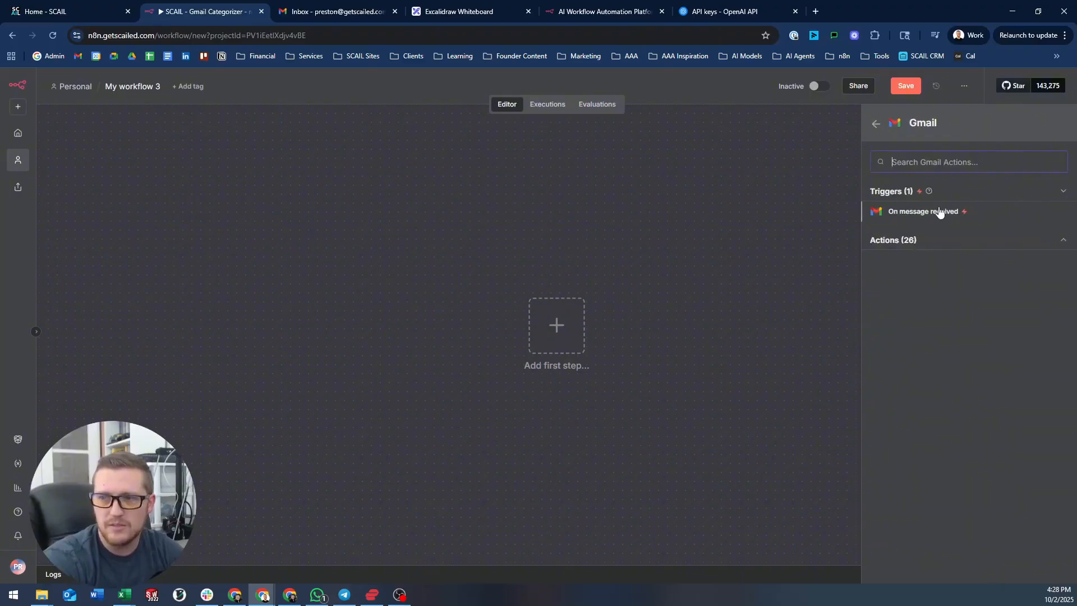
{"action": "left_click", "coordinate": [902, 217]}
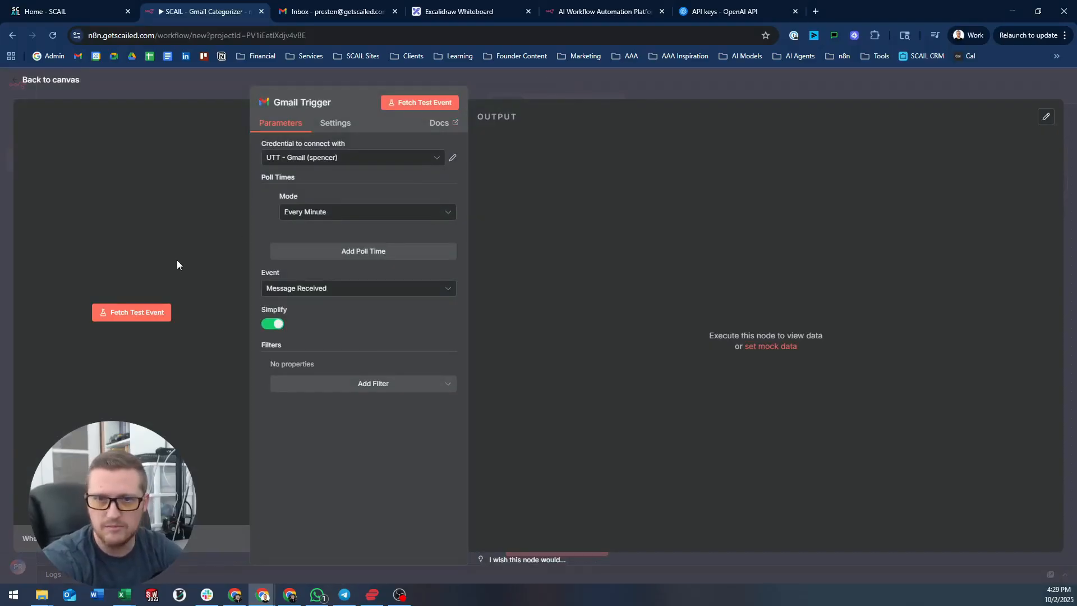
{"action": "left_click", "coordinate": [306, 215]}
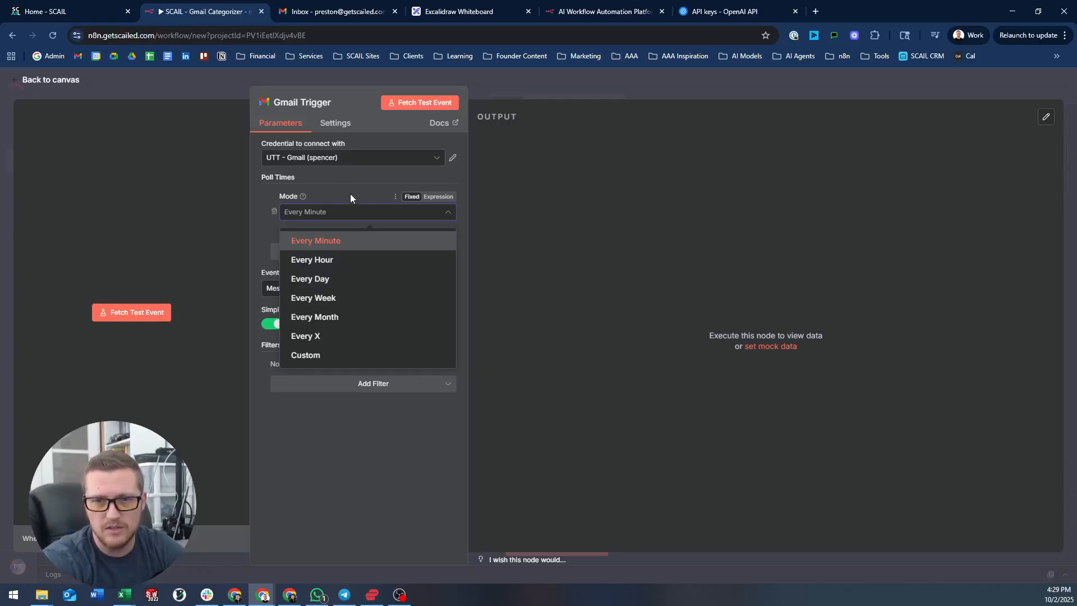
{"action": "left_click", "coordinate": [343, 241]}
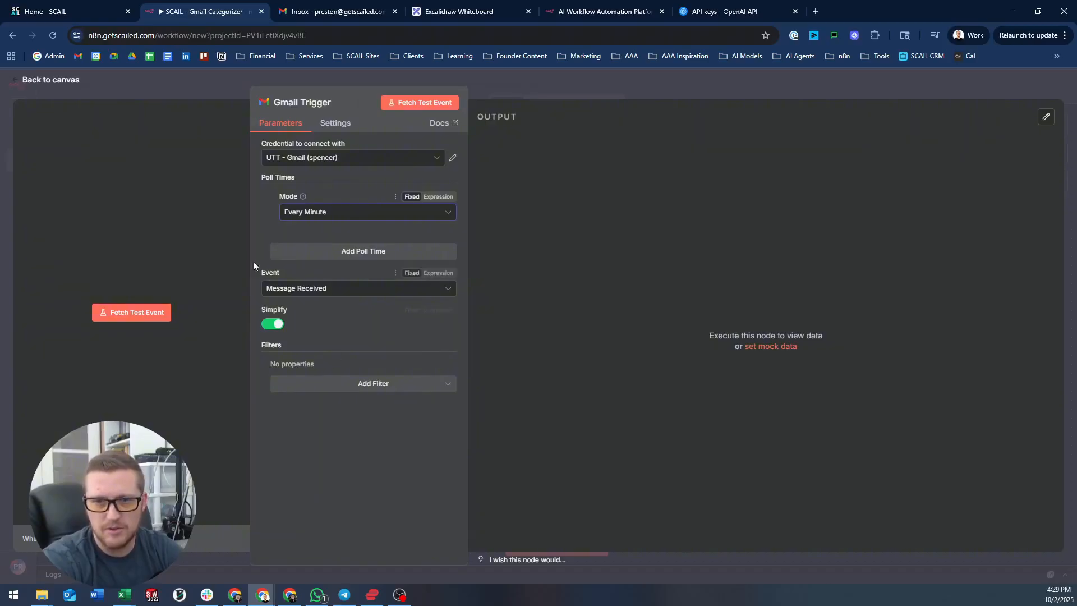
{"action": "left_click", "coordinate": [547, 80]}
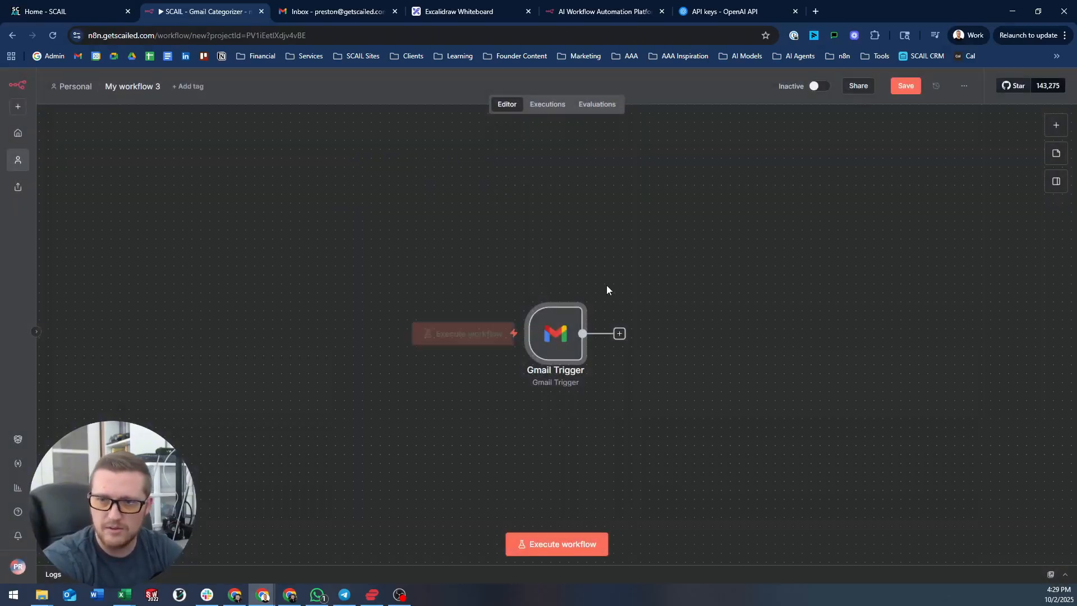
- Switch the Gmail Trigger to the SCAIL Gmail credential and fetch a test email
{"action": "double_click", "coordinate": [563, 326]}
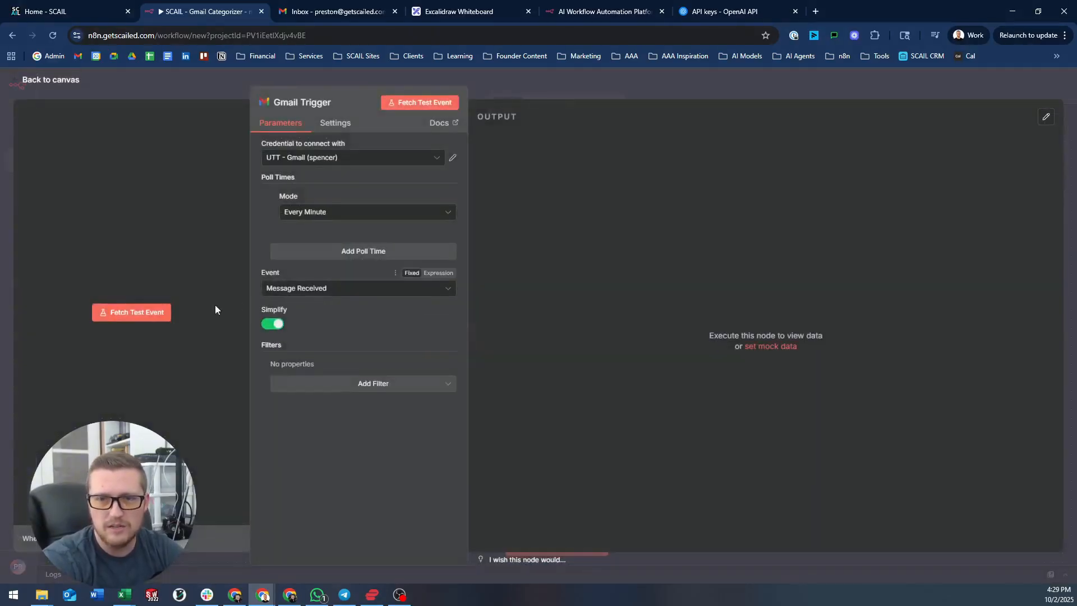
{"action": "left_click", "coordinate": [142, 312]}
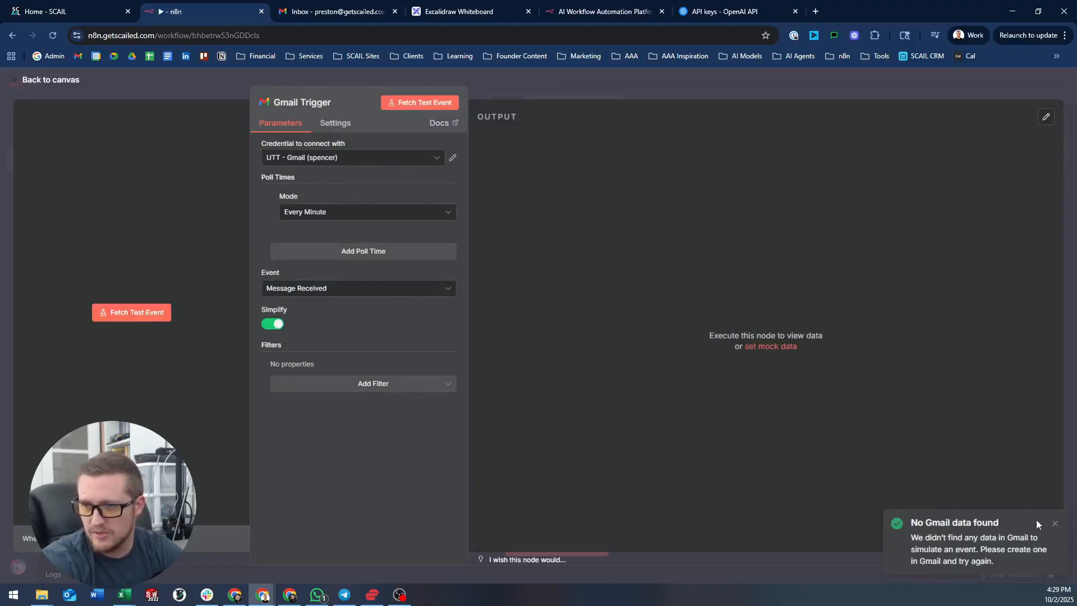
{"action": "left_click", "coordinate": [342, 157]}
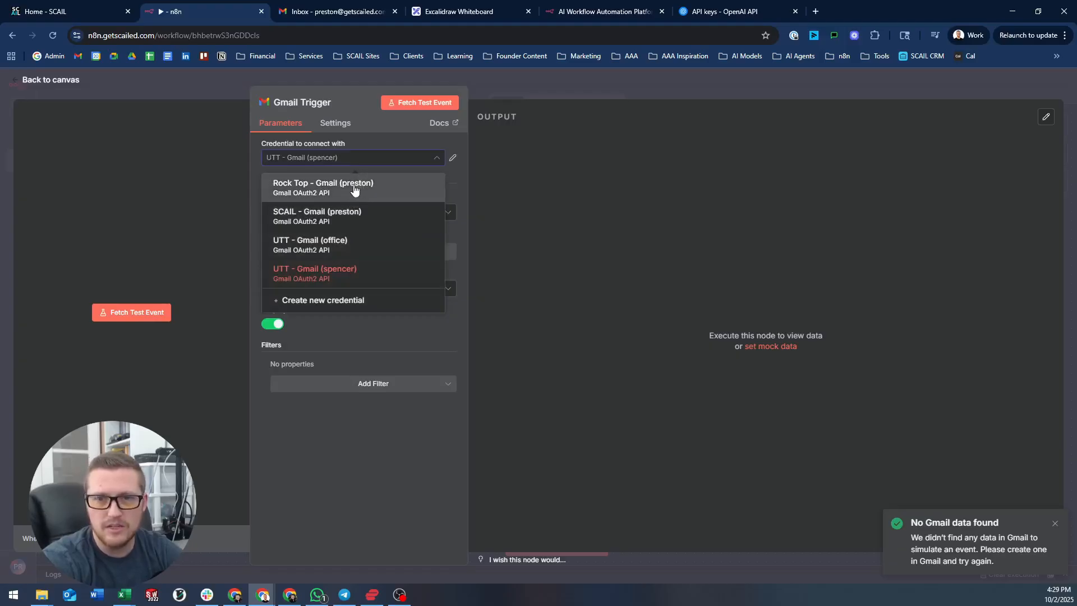
{"action": "left_click", "coordinate": [337, 213]}
{"action": "left_click", "coordinate": [420, 102]}
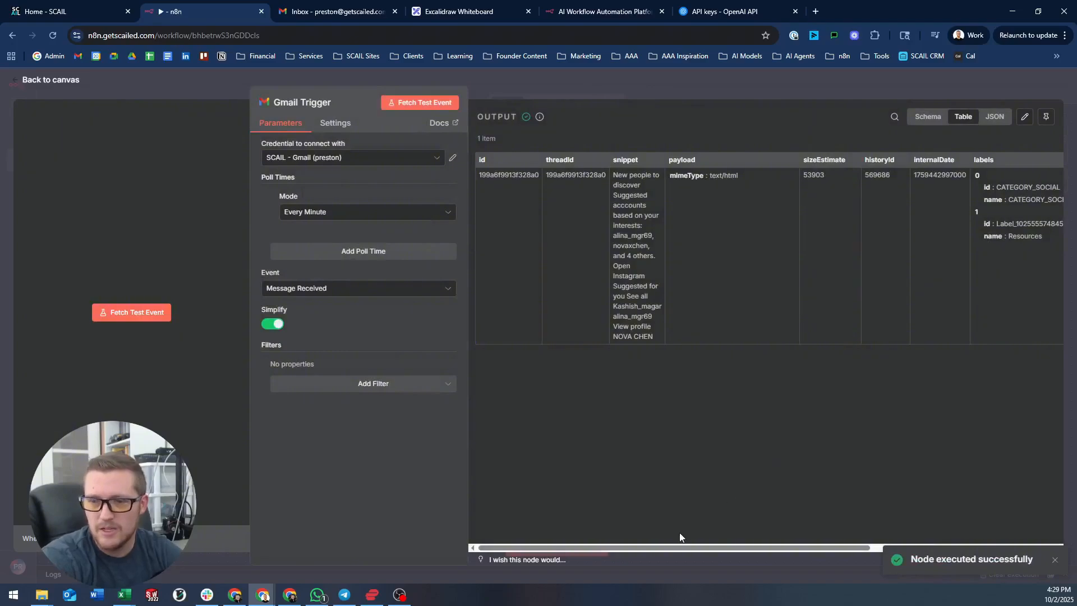
- Inspect the fetched Instagram test email in Schema and JSON views, ending on Schema
{"action": "left_click_drag", "start_coordinate": [660, 549], "coordinate": [627, 543]}
{"action": "left_click", "coordinate": [929, 118]}
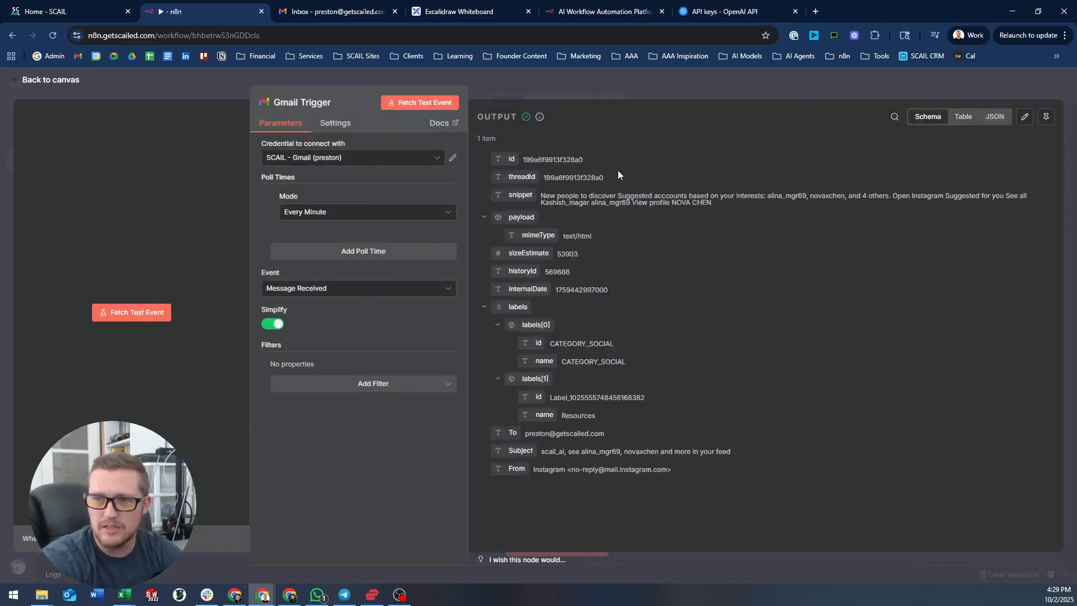
{"action": "left_click", "coordinate": [995, 117]}
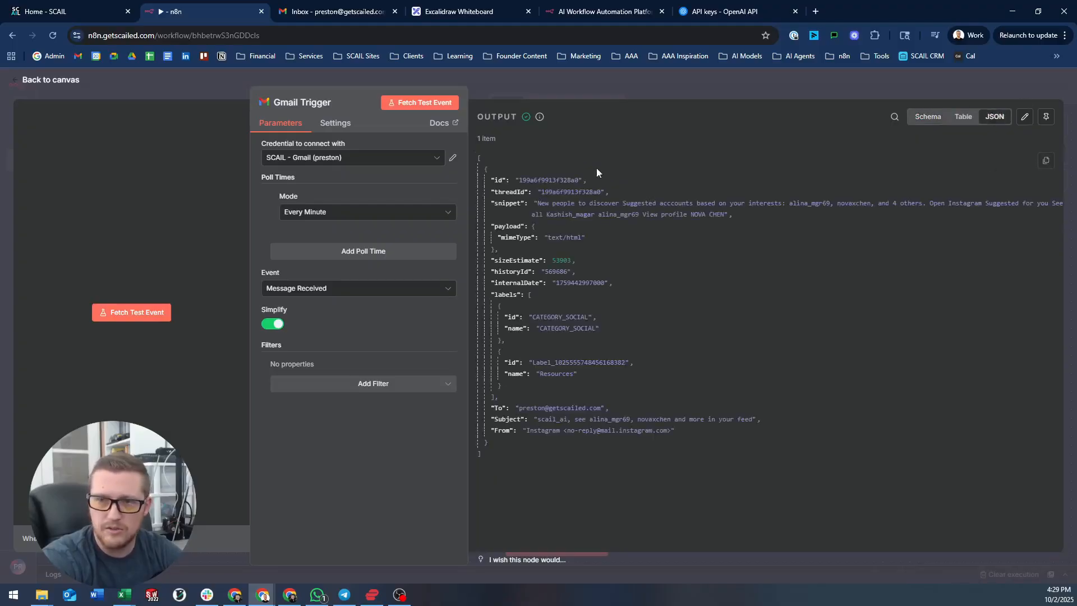
{"action": "left_click", "coordinate": [929, 117]}
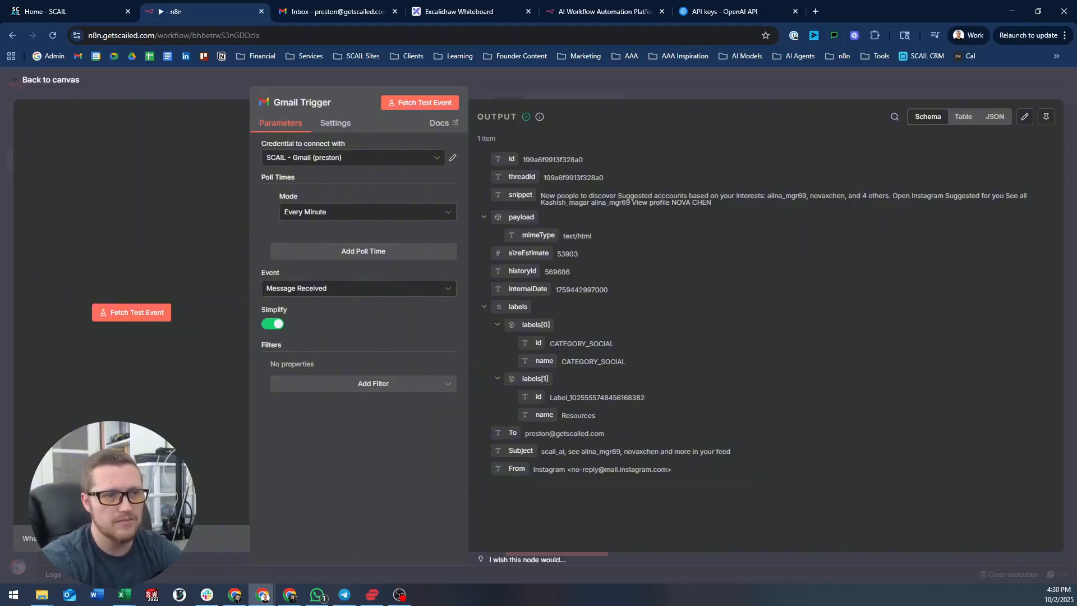
- Move the Gmail Trigger node left on the canvas and select it, without pinning its data
{"action": "left_click", "coordinate": [754, 82]}
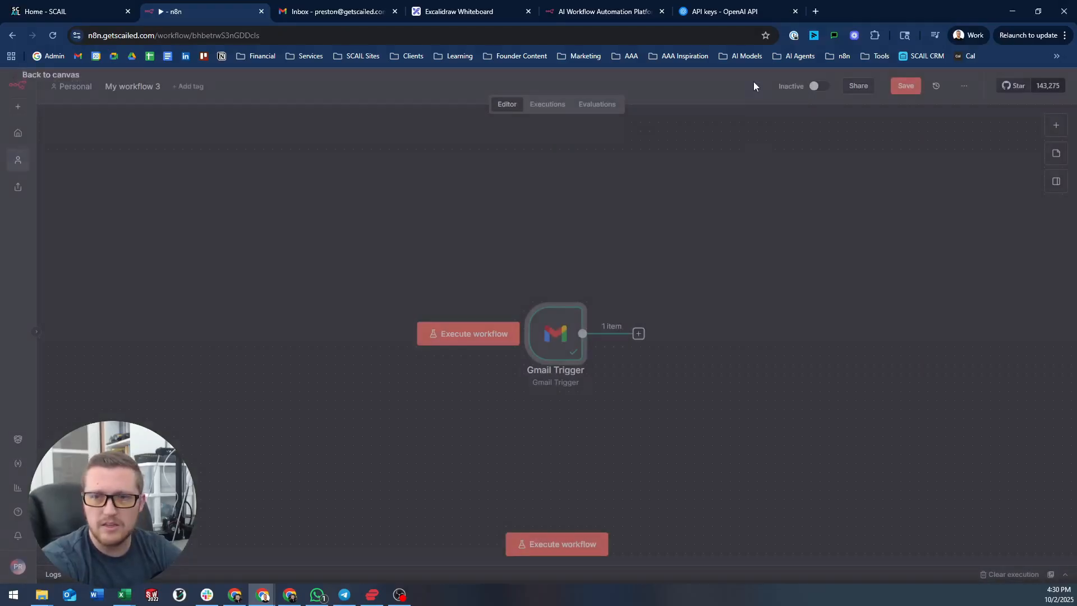
{"action": "left_click_drag", "start_coordinate": [551, 327], "coordinate": [395, 295]}
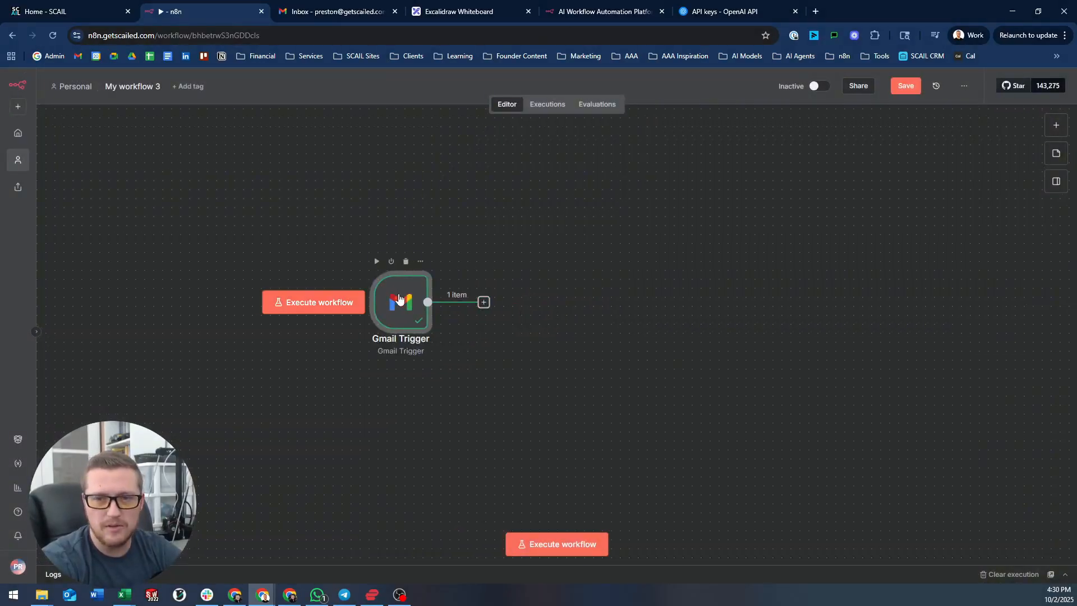
{"action": "double_click", "coordinate": [396, 297]}
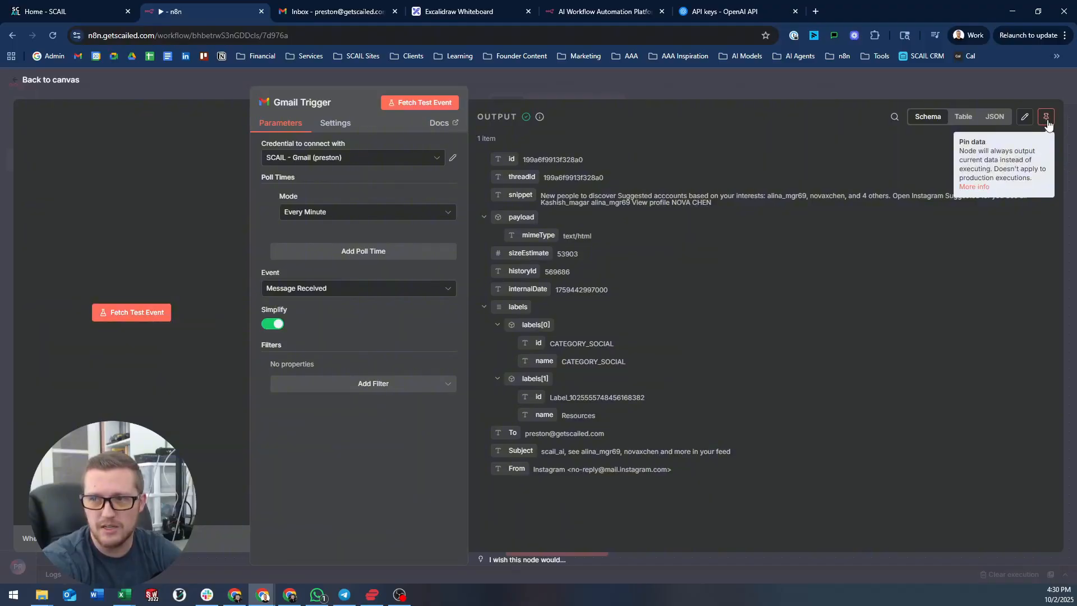
{"action": "left_click", "coordinate": [807, 80]}
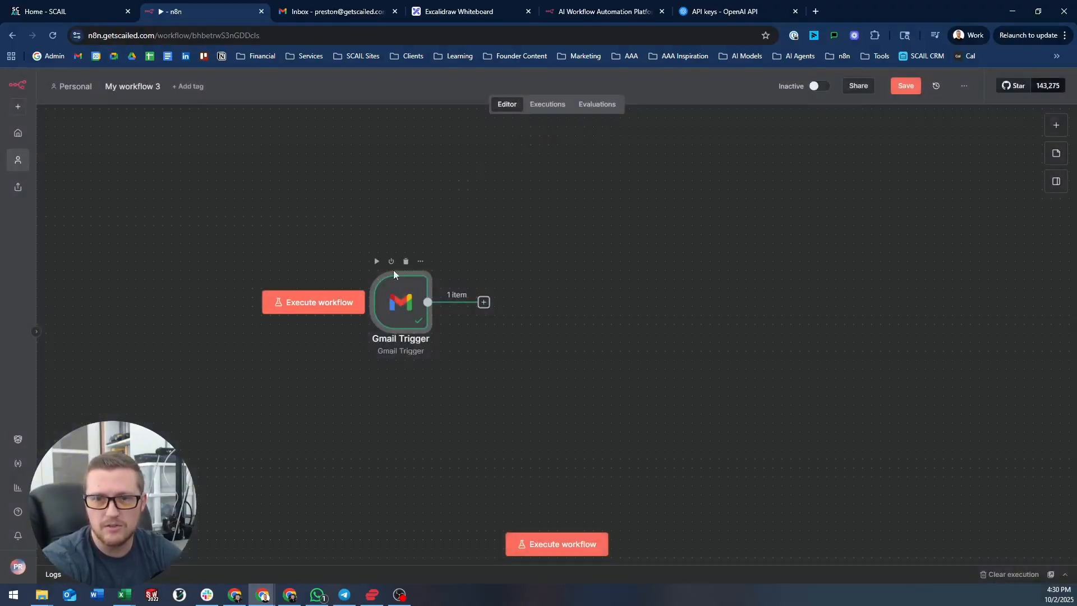
{"action": "left_click", "coordinate": [419, 262]}
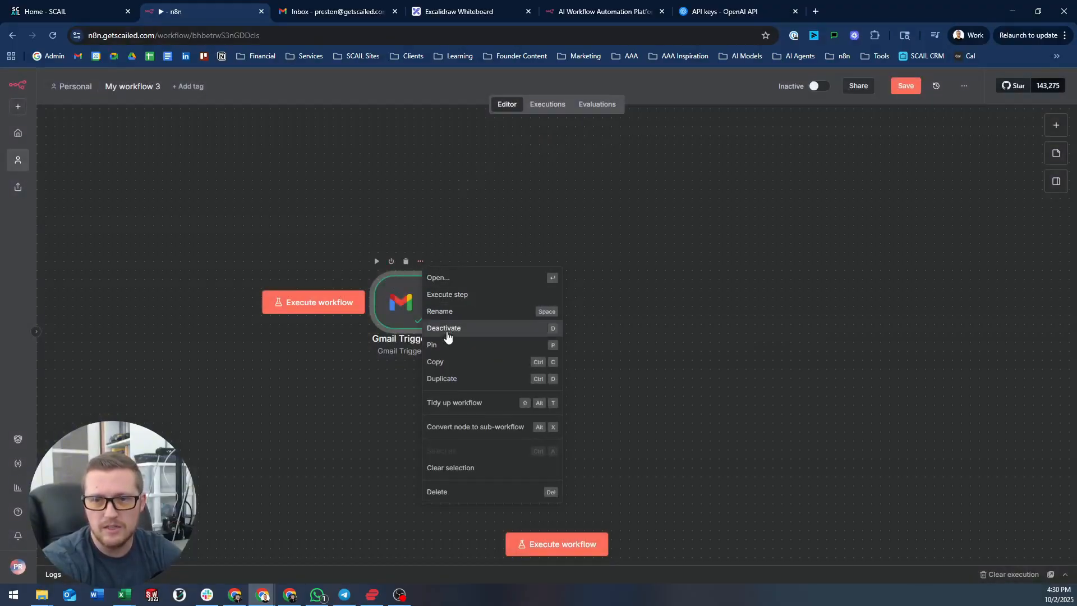
{"action": "left_click", "coordinate": [483, 240]}
{"action": "left_click", "coordinate": [406, 304]}
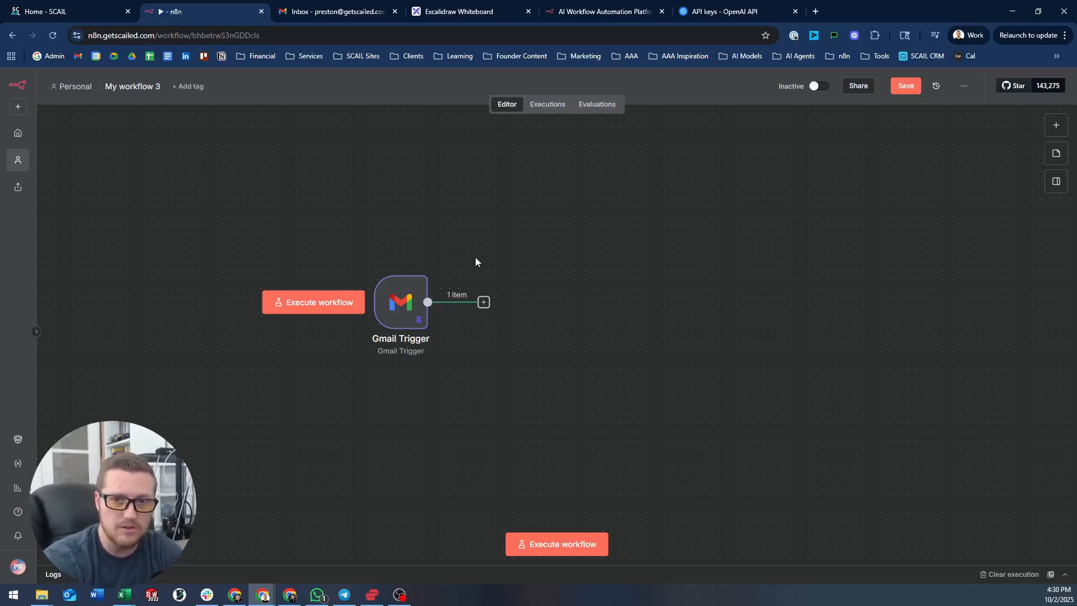
- Add a Gmail 'Get many labels' step with Return All on, using the SCAIL credential, and run it
{"action": "left_click", "coordinate": [483, 303]}
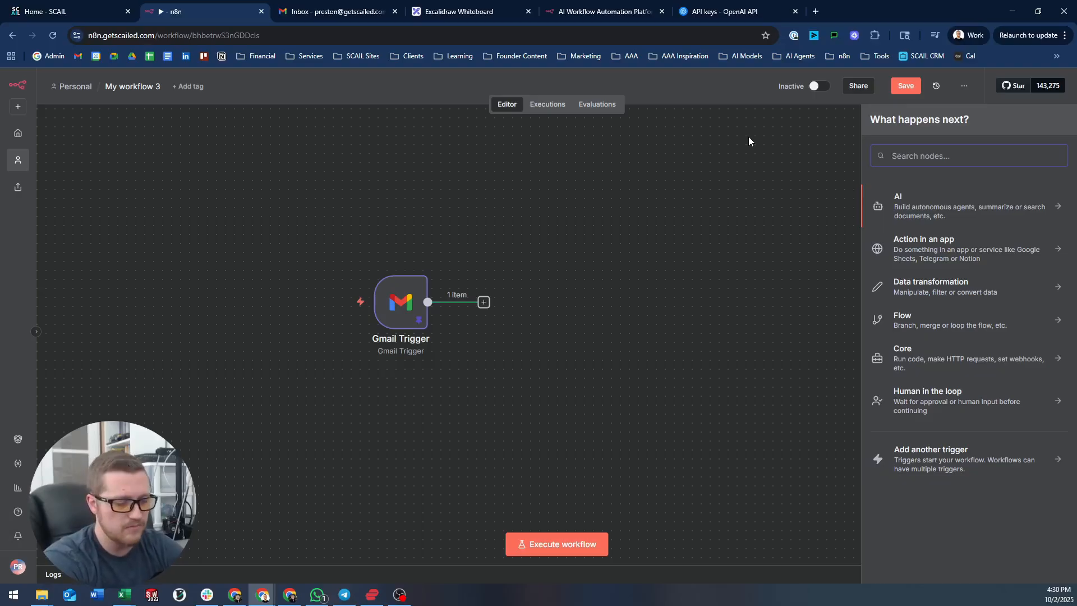
{"action": "type", "text": "gmail"}
{"action": "key", "text": "Return"}
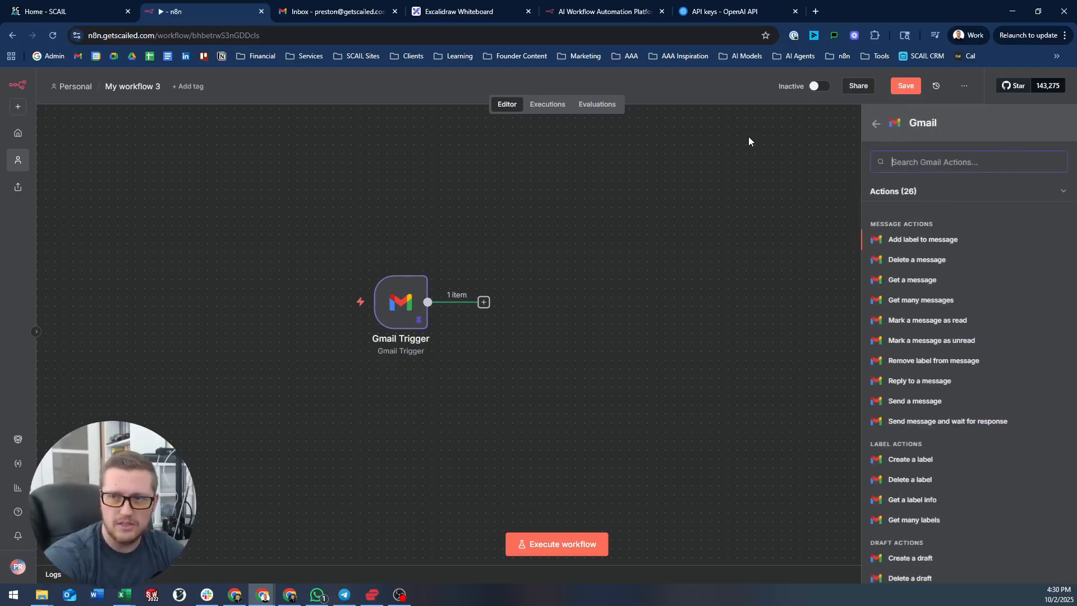
{"action": "left_click", "coordinate": [916, 520]}
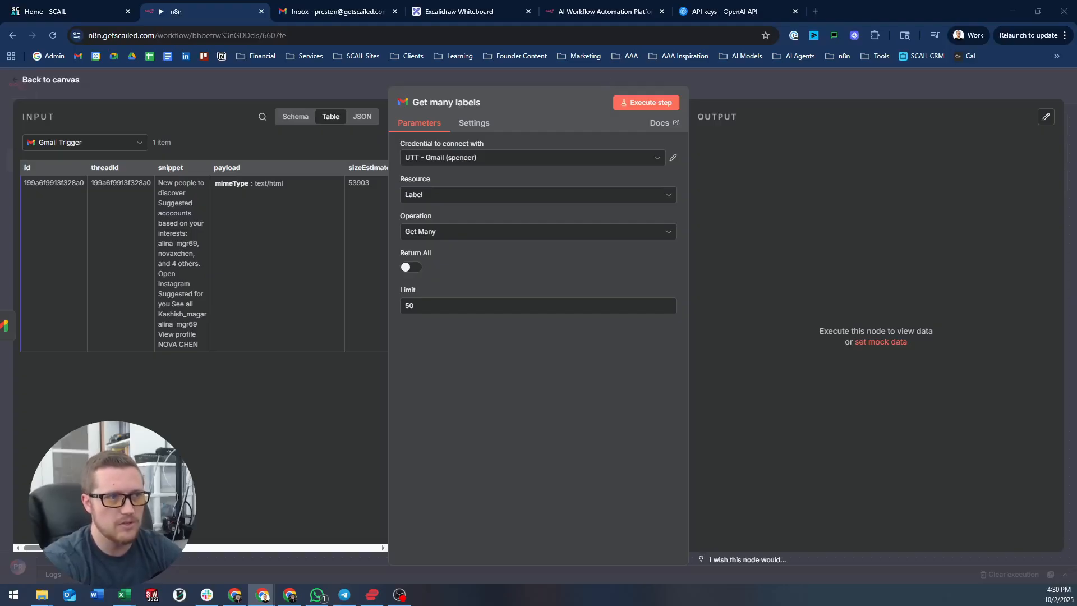
{"action": "left_click", "coordinate": [406, 268]}
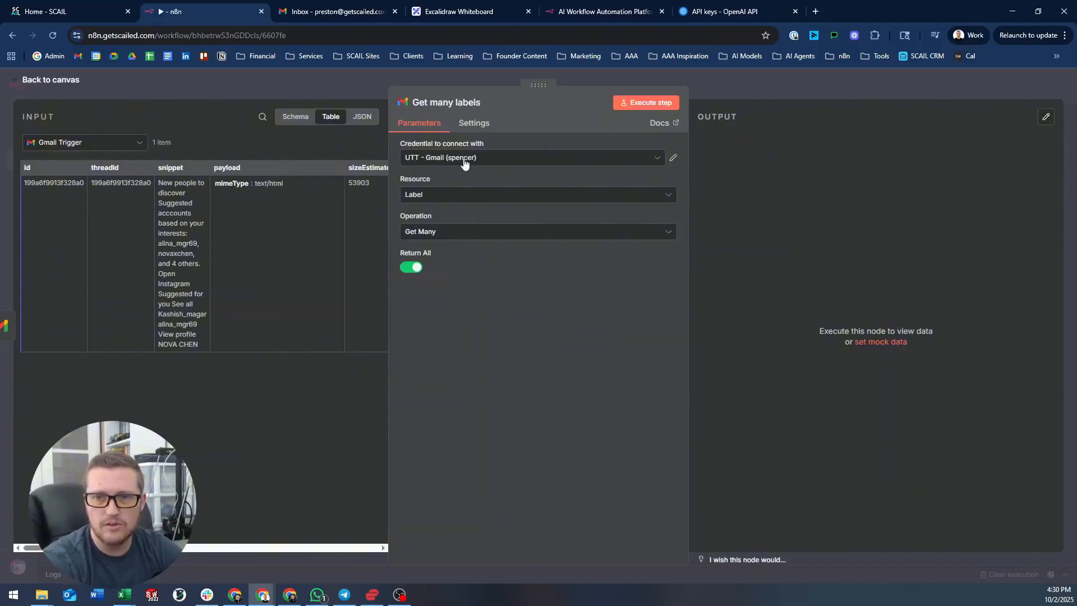
{"action": "left_click", "coordinate": [654, 103]}
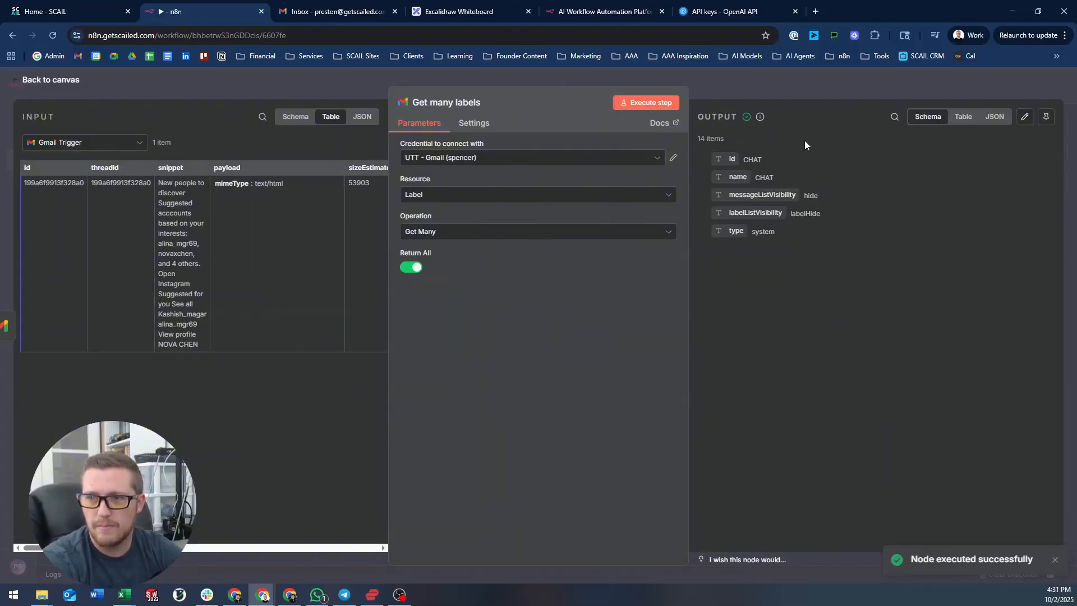
{"action": "left_click", "coordinate": [466, 160]}
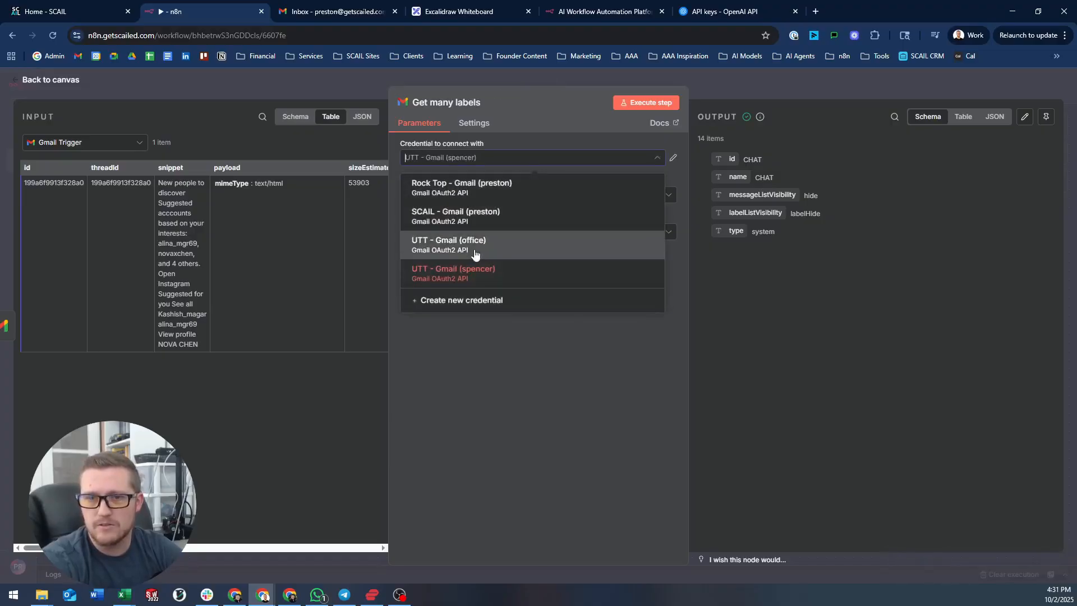
{"action": "left_click", "coordinate": [471, 220]}
{"action": "left_click", "coordinate": [644, 105]}
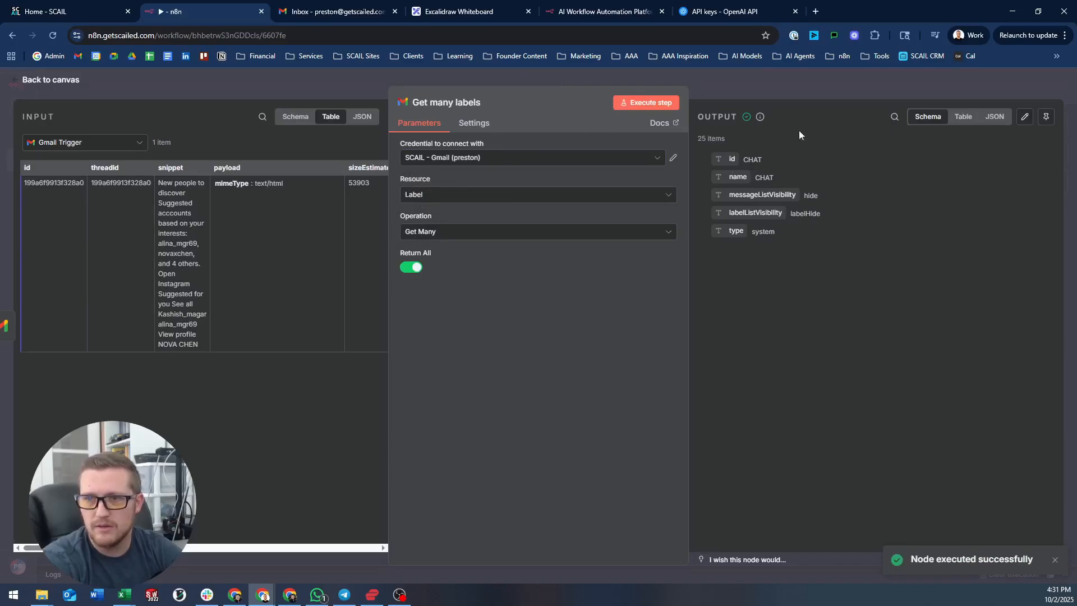
- View the 25 returned labels as a table showing all rows on one page
{"action": "left_click", "coordinate": [965, 117]}
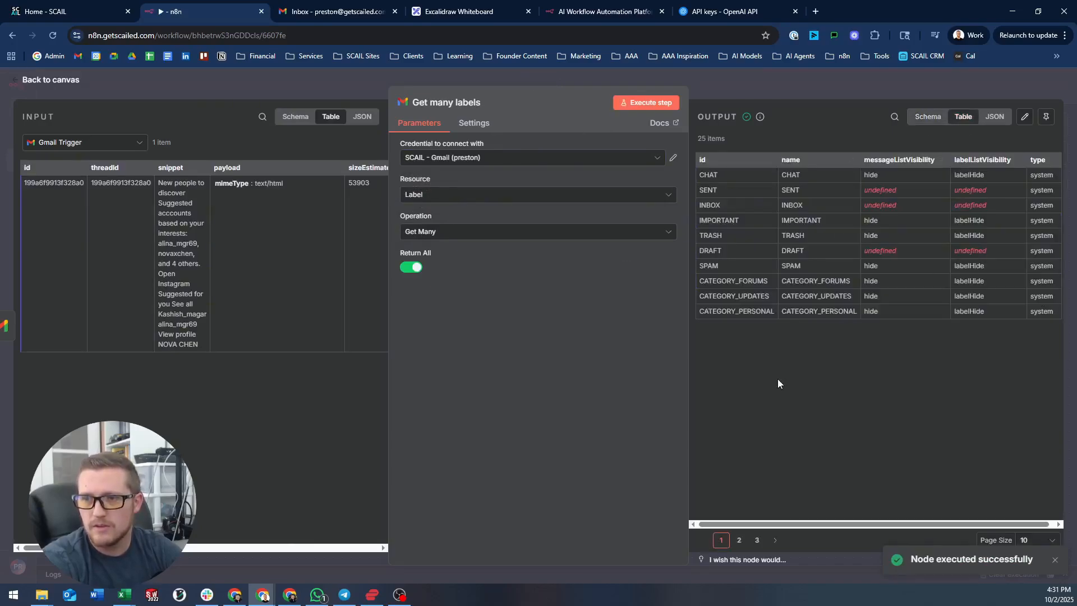
{"action": "left_click", "coordinate": [1028, 539]}
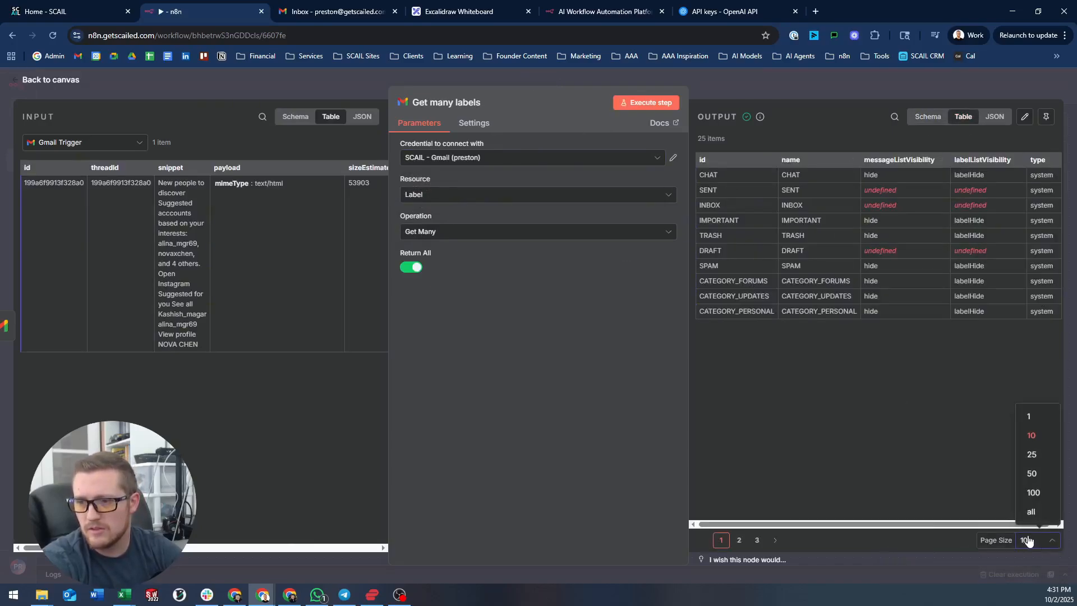
{"action": "left_click", "coordinate": [1035, 512]}
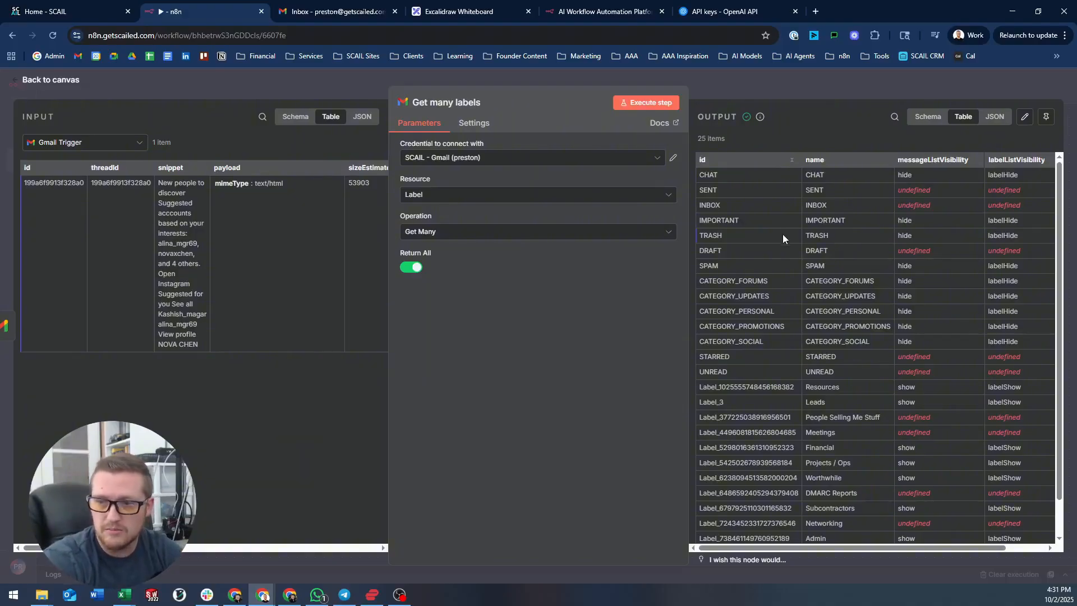
{"action": "scroll", "coordinate": [799, 324], "scroll_direction": "down", "scroll_amount": 2}
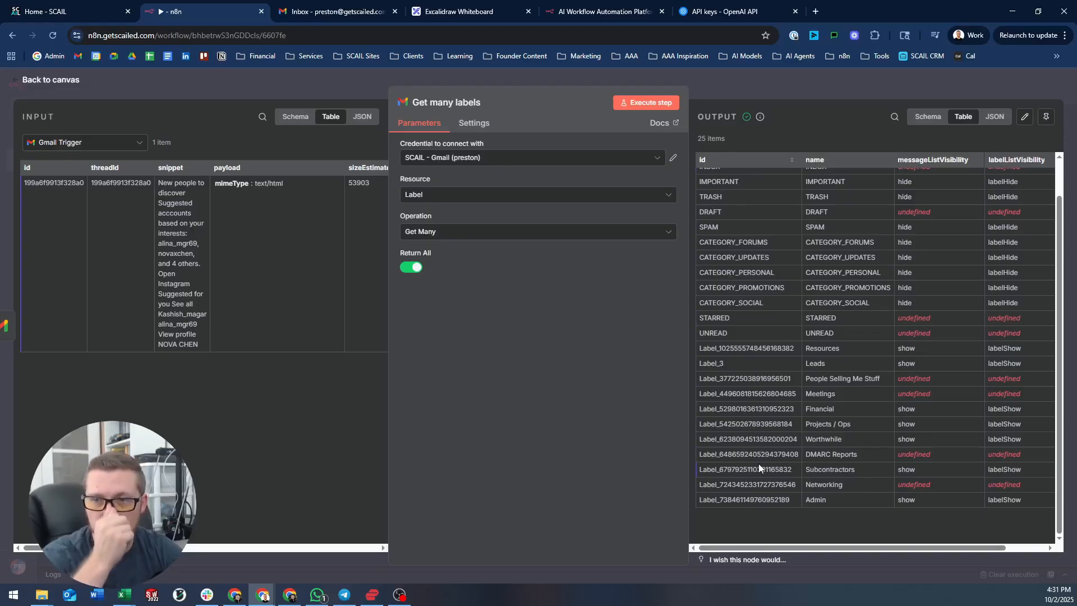
{"action": "scroll", "coordinate": [867, 461], "scroll_direction": "up", "scroll_amount": 2}
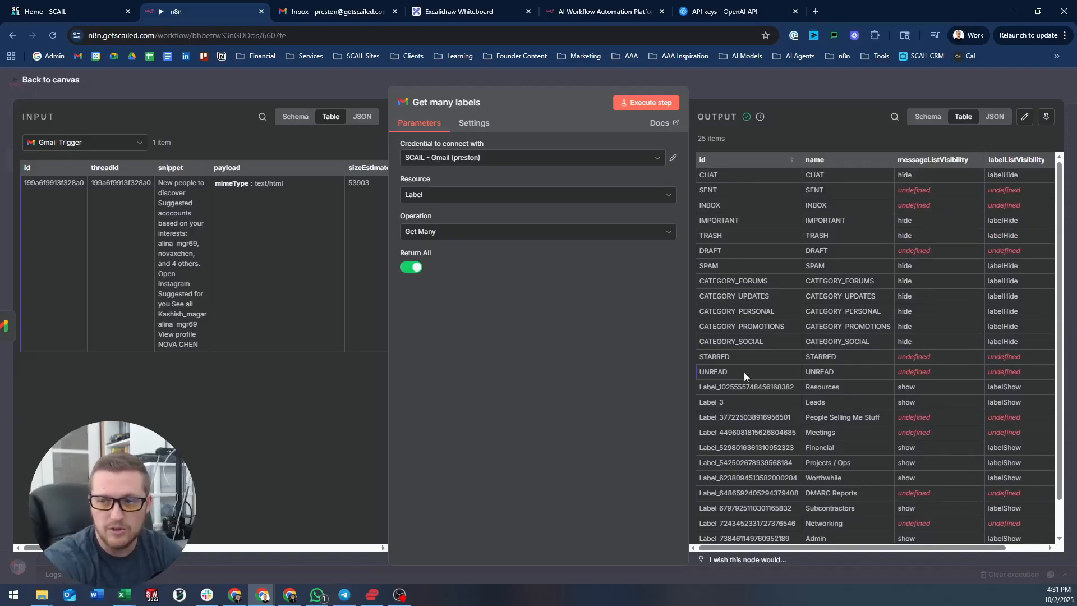
{"action": "scroll", "coordinate": [746, 371], "scroll_direction": "down", "scroll_amount": 2}
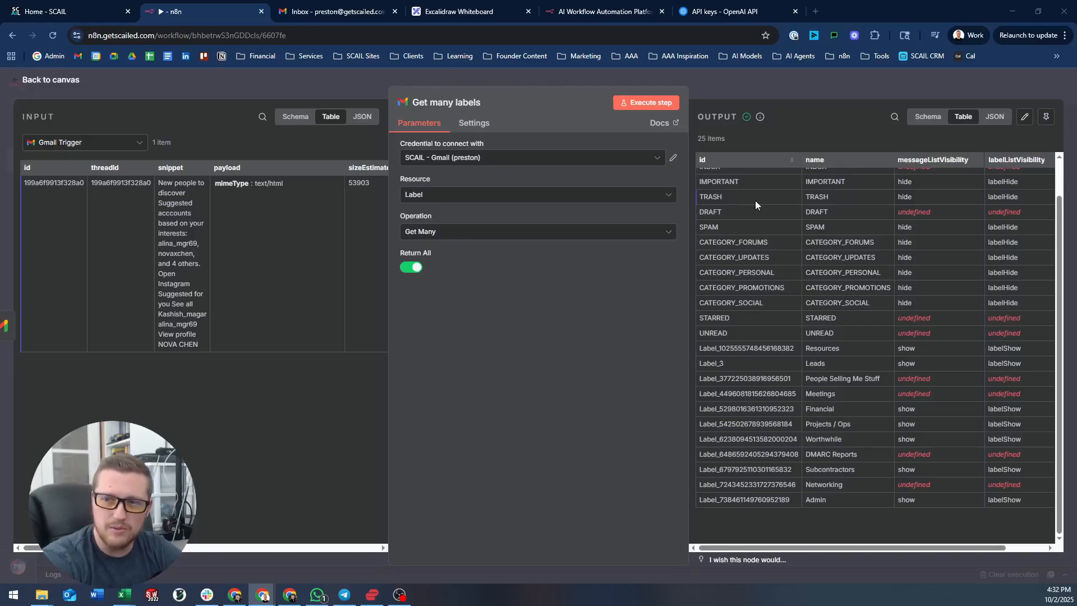
{"action": "scroll", "coordinate": [735, 242], "scroll_direction": "up", "scroll_amount": 2}
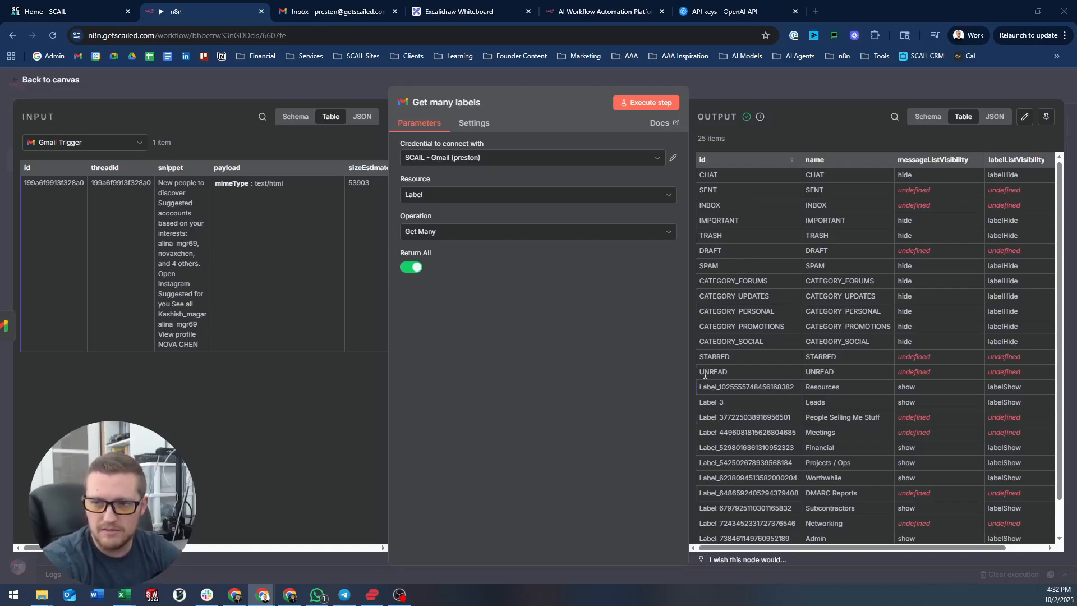
- Open the node panel after Get many labels and browse the Data transformation and AI categories
{"action": "left_click", "coordinate": [710, 84]}
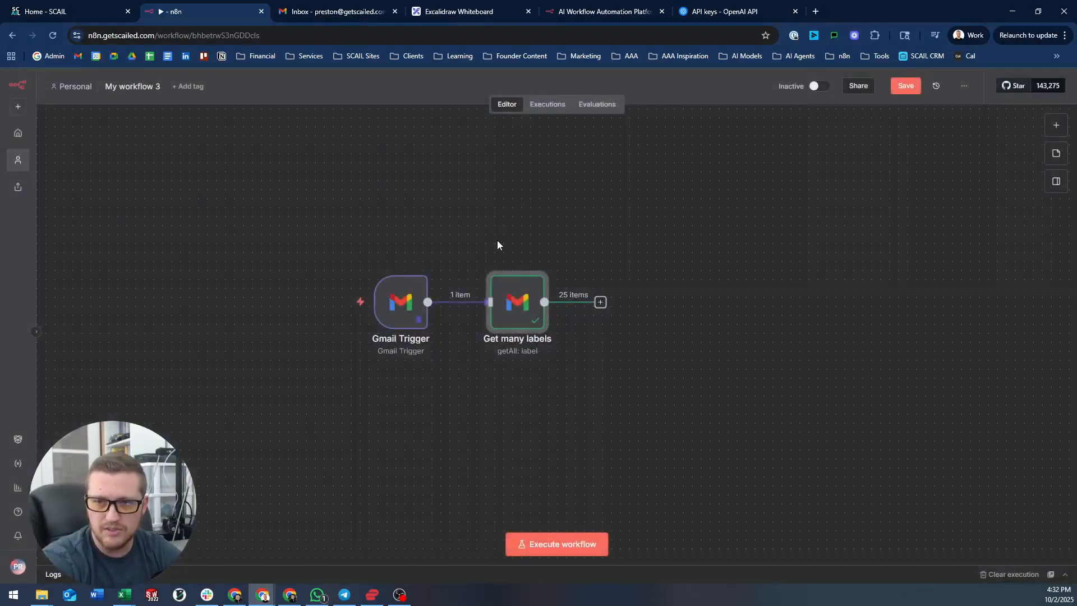
{"action": "left_click", "coordinate": [601, 303]}
{"action": "type", "text": "fil"}
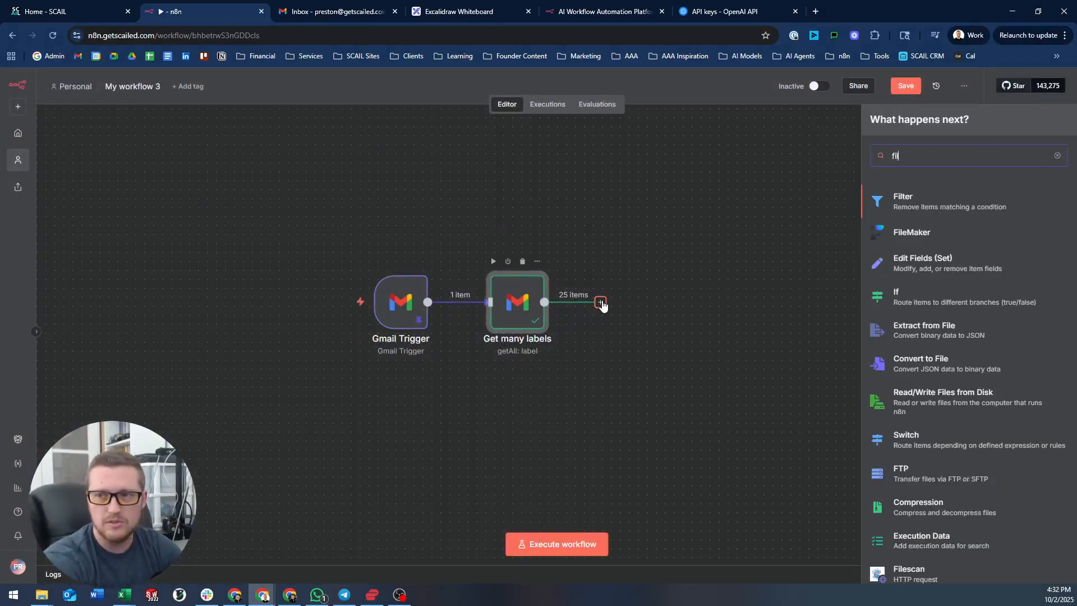
{"action": "key", "text": "BackSpace"}
{"action": "key", "text": "BackSpace"}
{"action": "key", "text": "BackSpace"}
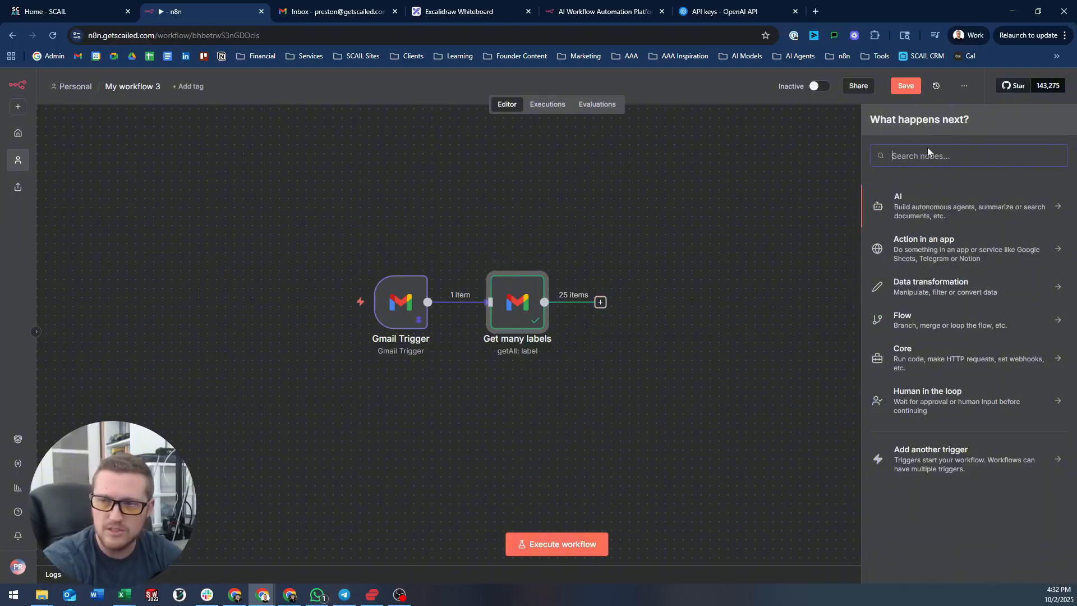
{"action": "left_click", "coordinate": [923, 285]}
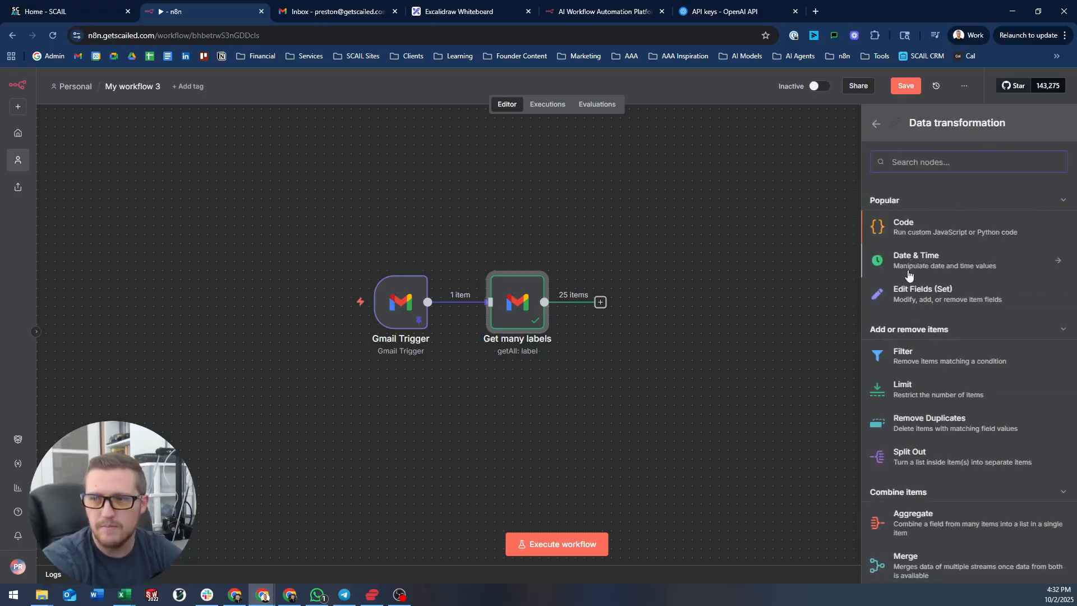
{"action": "left_click", "coordinate": [876, 124]}
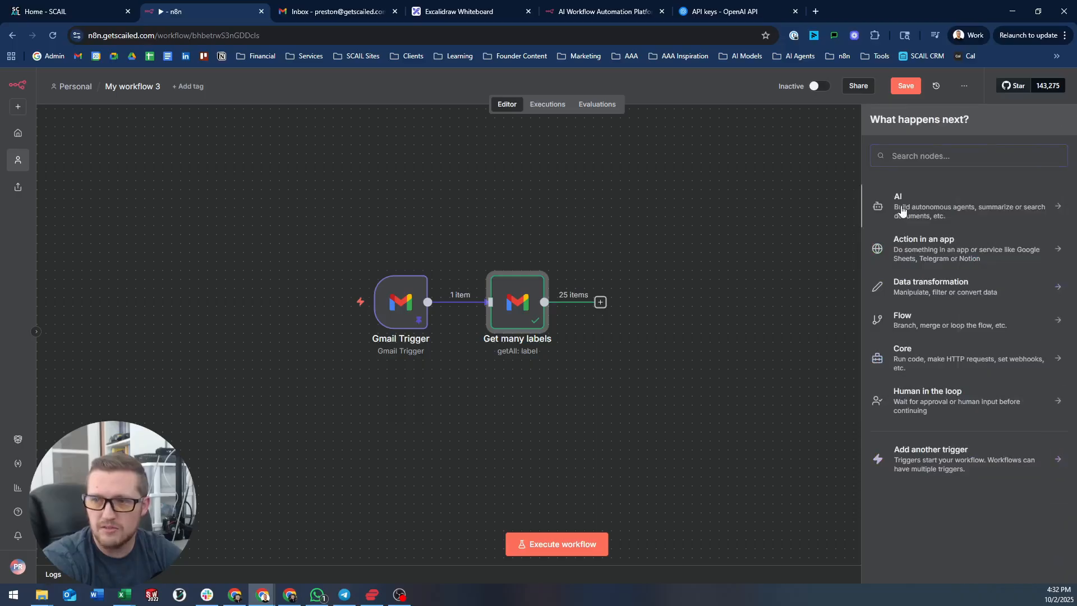
{"action": "left_click", "coordinate": [902, 211]}
{"action": "scroll", "coordinate": [949, 343], "scroll_direction": "down", "scroll_amount": 3}
{"action": "scroll", "coordinate": [951, 341], "scroll_direction": "up", "scroll_amount": 2}
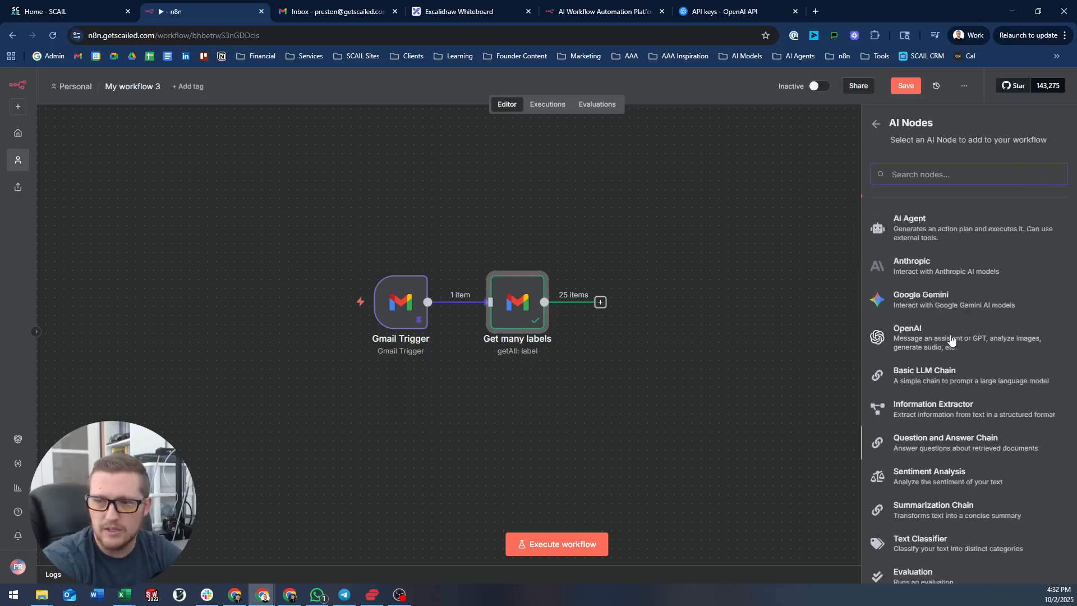
{"action": "left_click", "coordinate": [877, 123]}
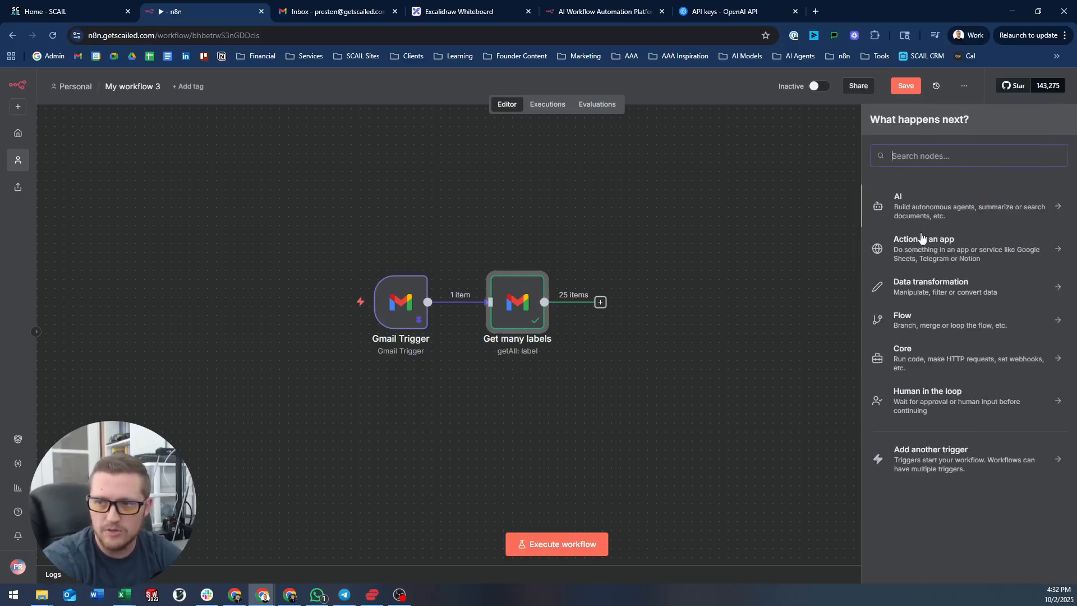
- Browse the Action in an app and Flow control categories, then add a Filter from Data transformation
{"action": "left_click", "coordinate": [933, 249]}
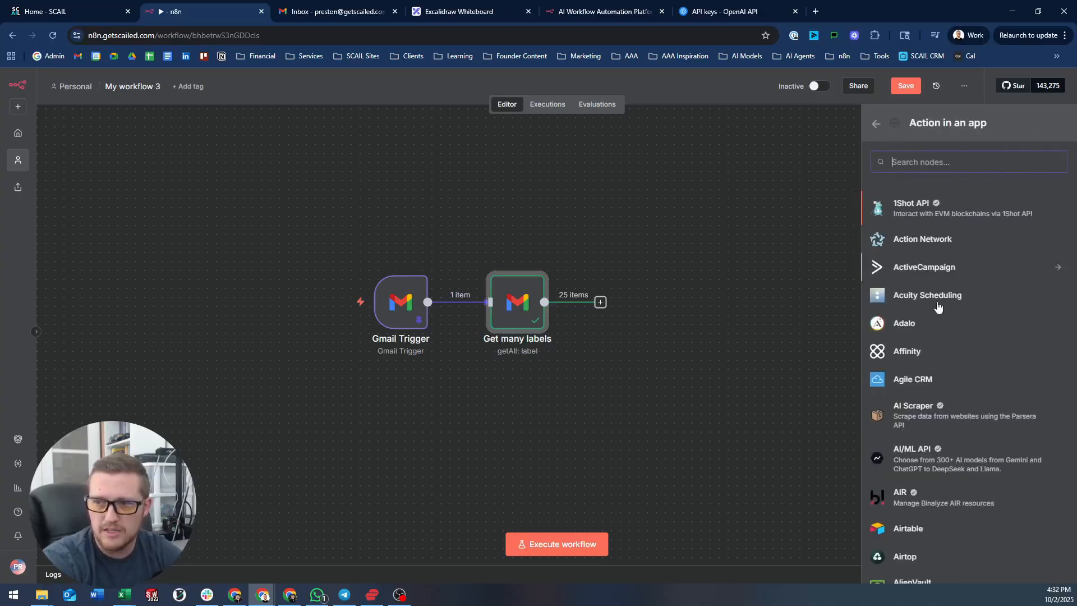
{"action": "scroll", "coordinate": [954, 361], "scroll_direction": "down", "scroll_amount": 5}
{"action": "scroll", "coordinate": [954, 361], "scroll_direction": "down", "scroll_amount": 8}
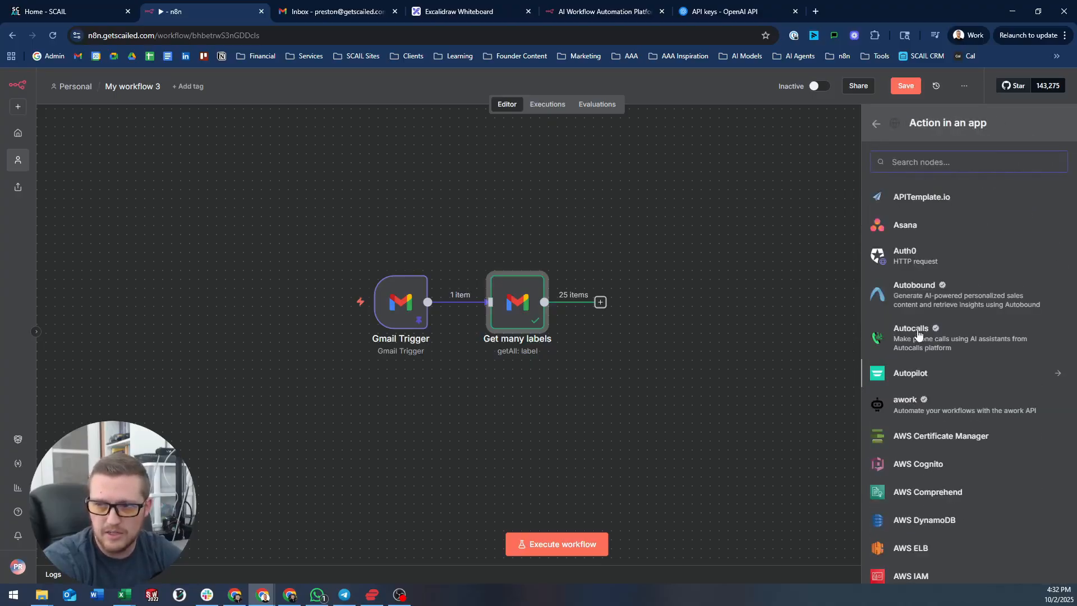
{"action": "left_click", "coordinate": [876, 124]}
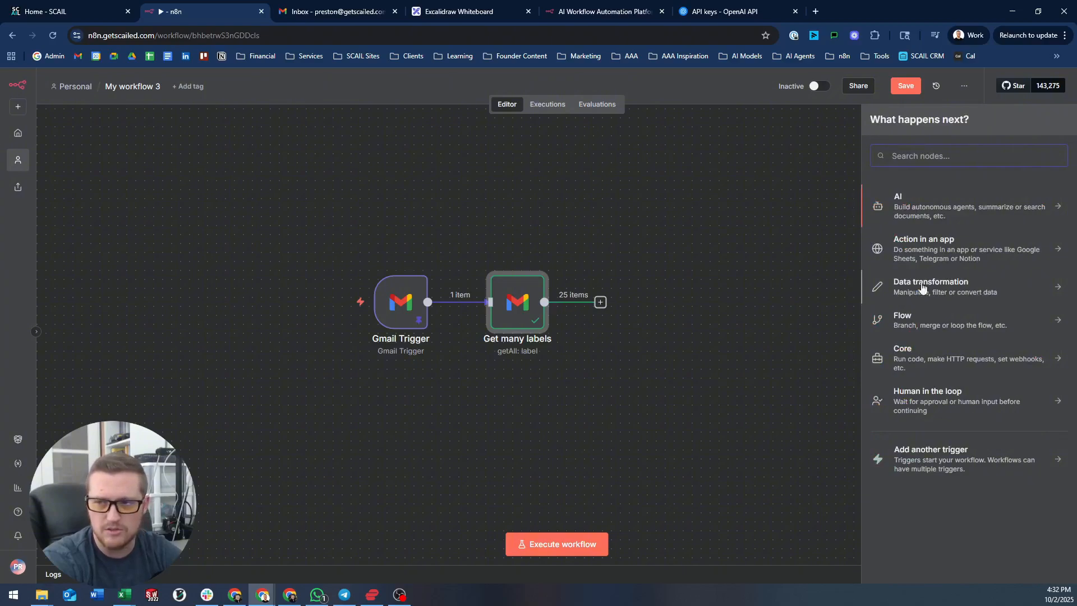
{"action": "left_click", "coordinate": [927, 324]}
{"action": "scroll", "coordinate": [926, 303], "scroll_direction": "down", "scroll_amount": 1}
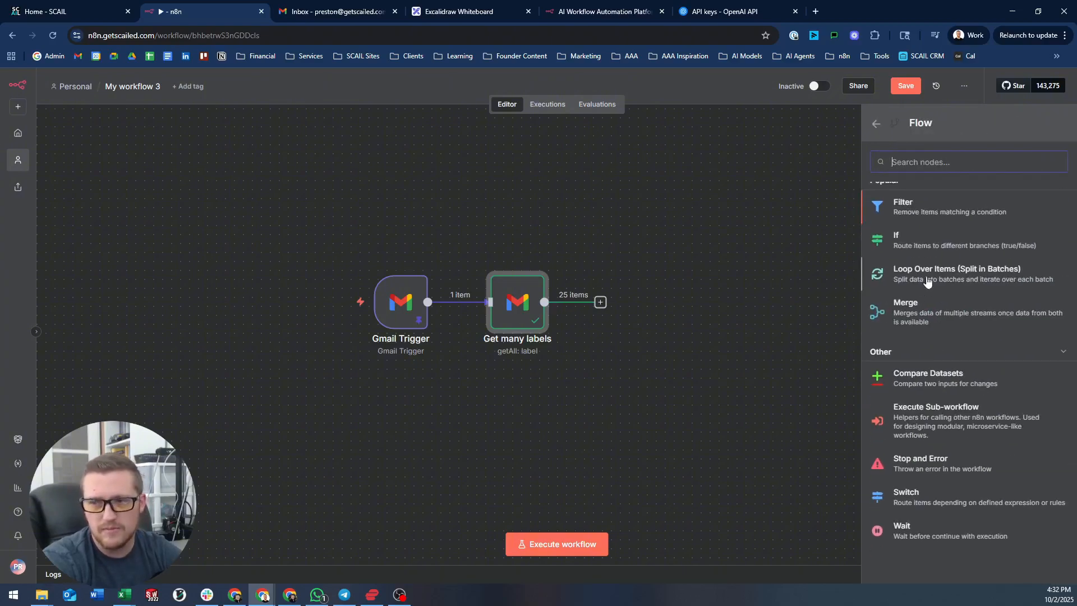
{"action": "scroll", "coordinate": [921, 275], "scroll_direction": "up", "scroll_amount": 1}
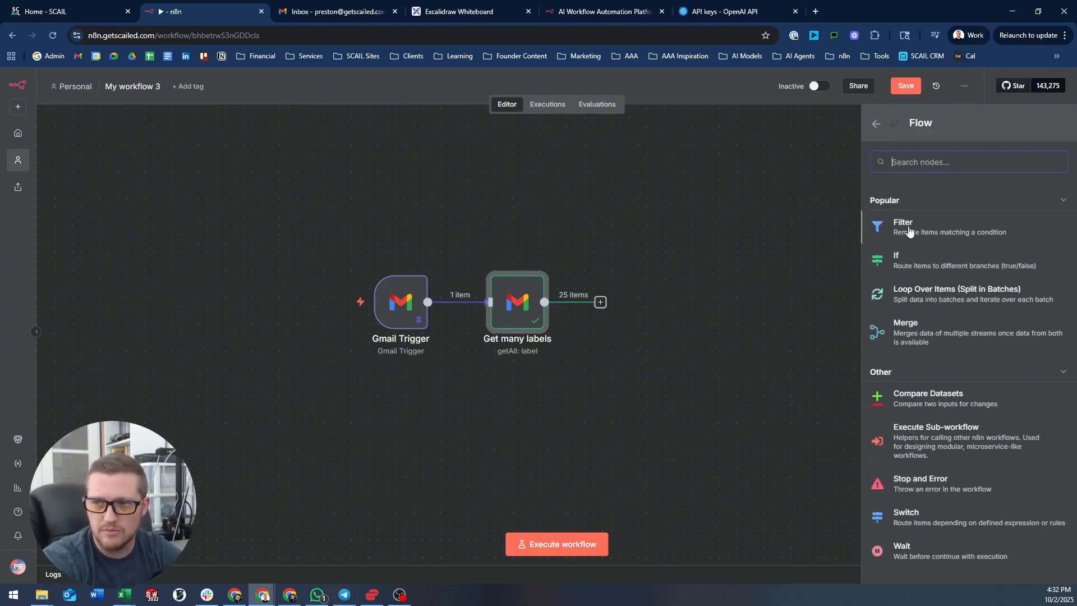
{"action": "left_click", "coordinate": [877, 126]}
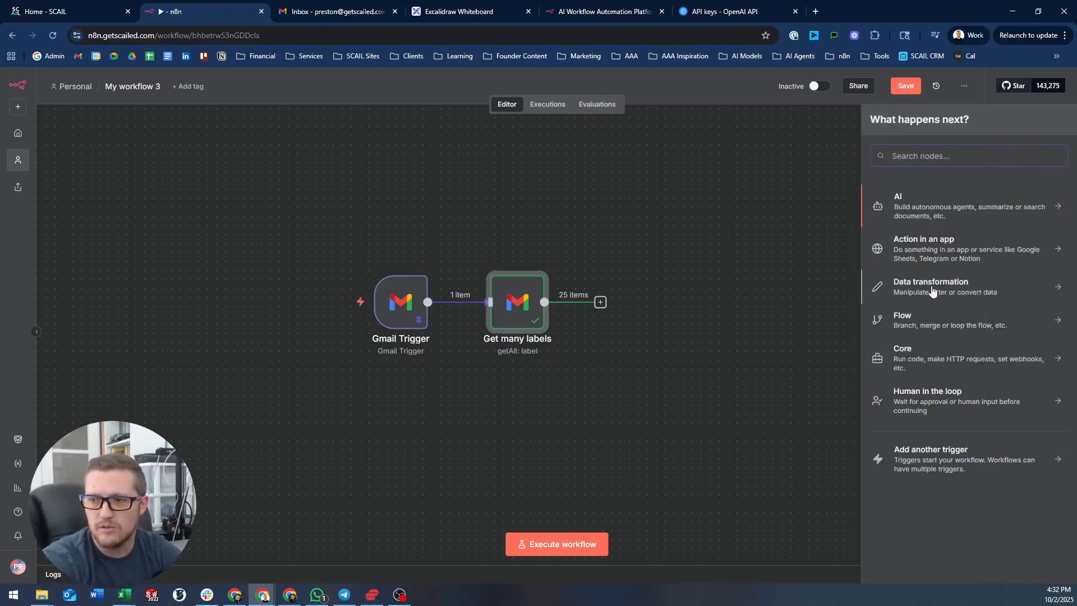
{"action": "type", "text": "a"}
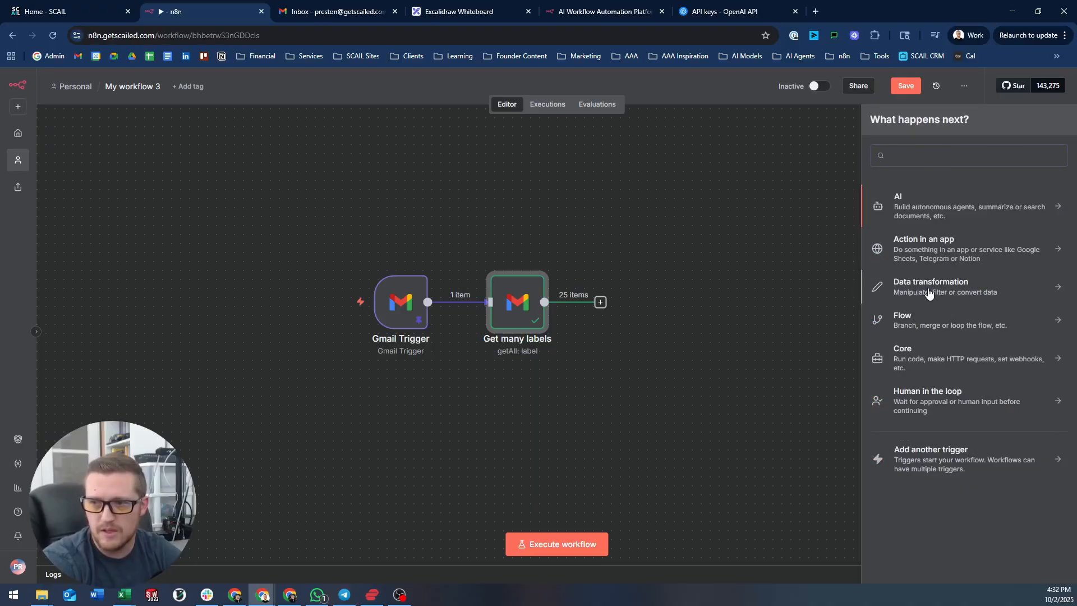
{"action": "left_click", "coordinate": [930, 288]}
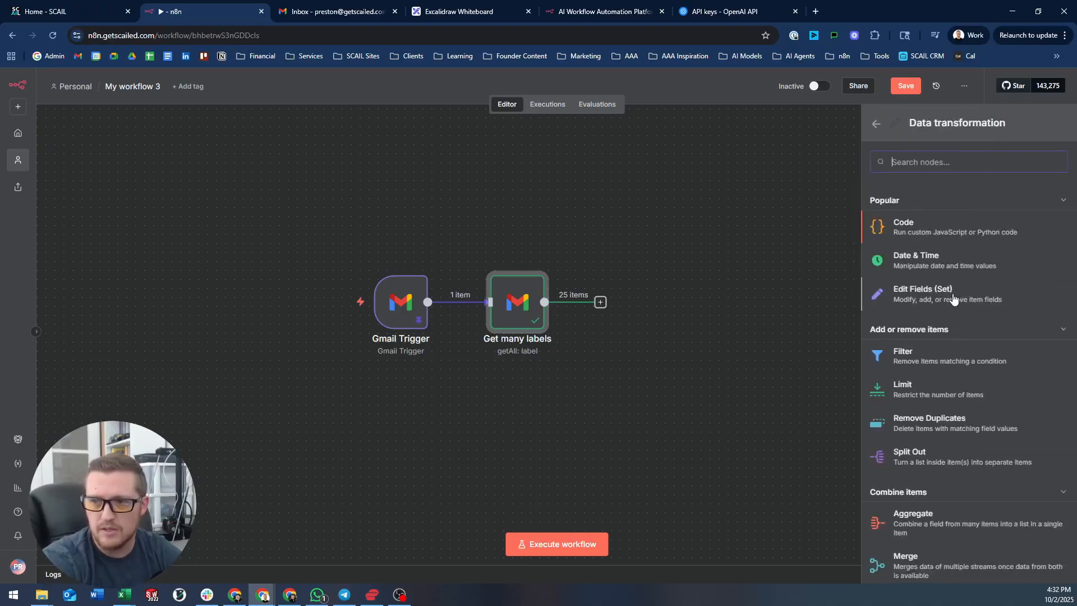
{"action": "left_click", "coordinate": [926, 361]}
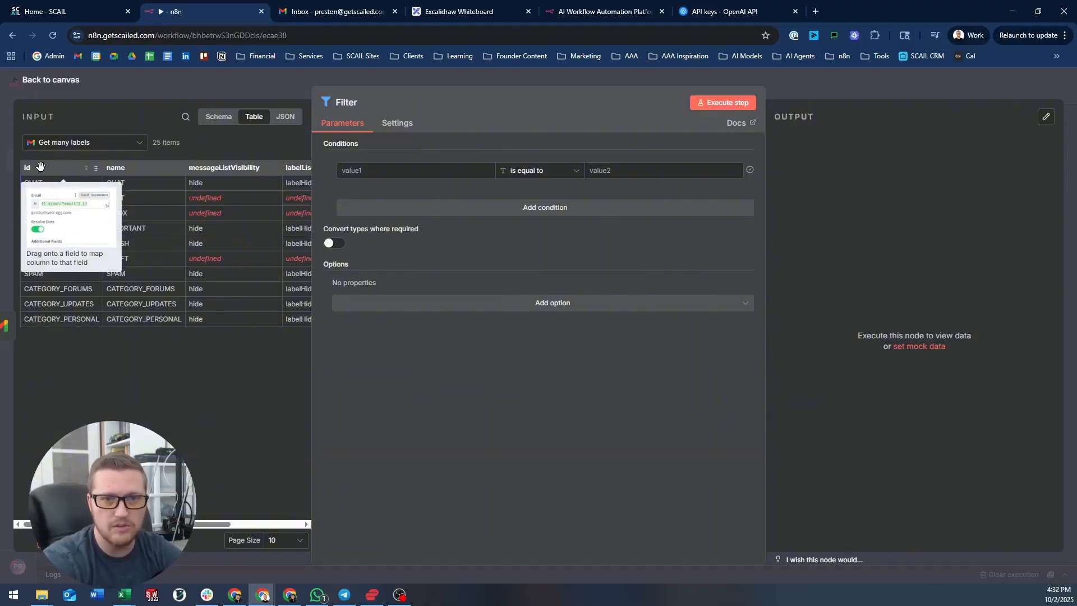
- Set the Filter condition to label id equals 'Label_', run it, and show all 25 input labels
{"action": "left_click_drag", "start_coordinate": [37, 166], "coordinate": [374, 178]}
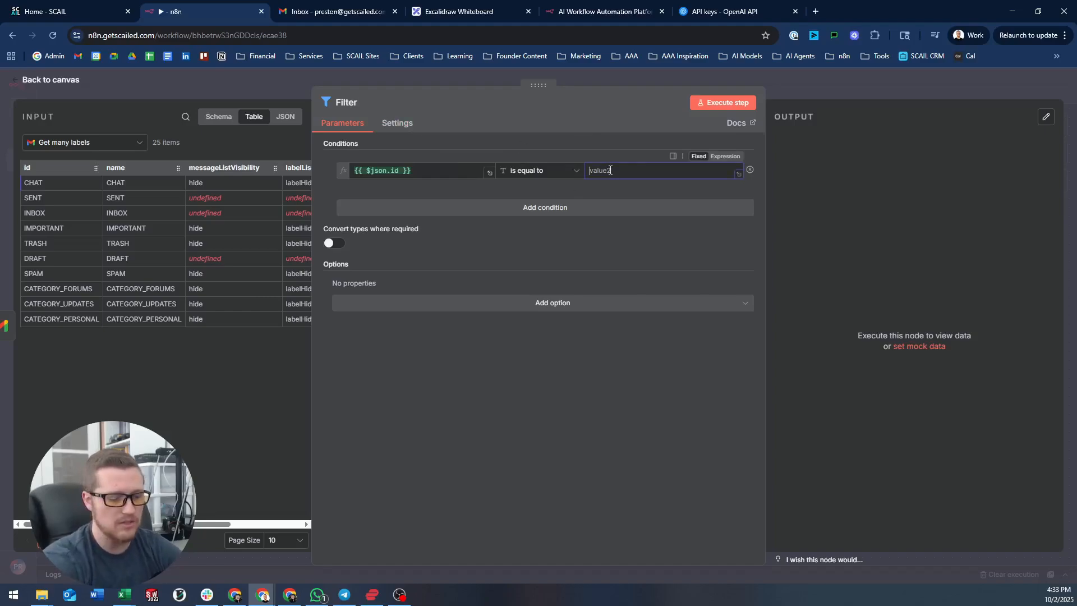
{"action": "type", "text": "Label"}
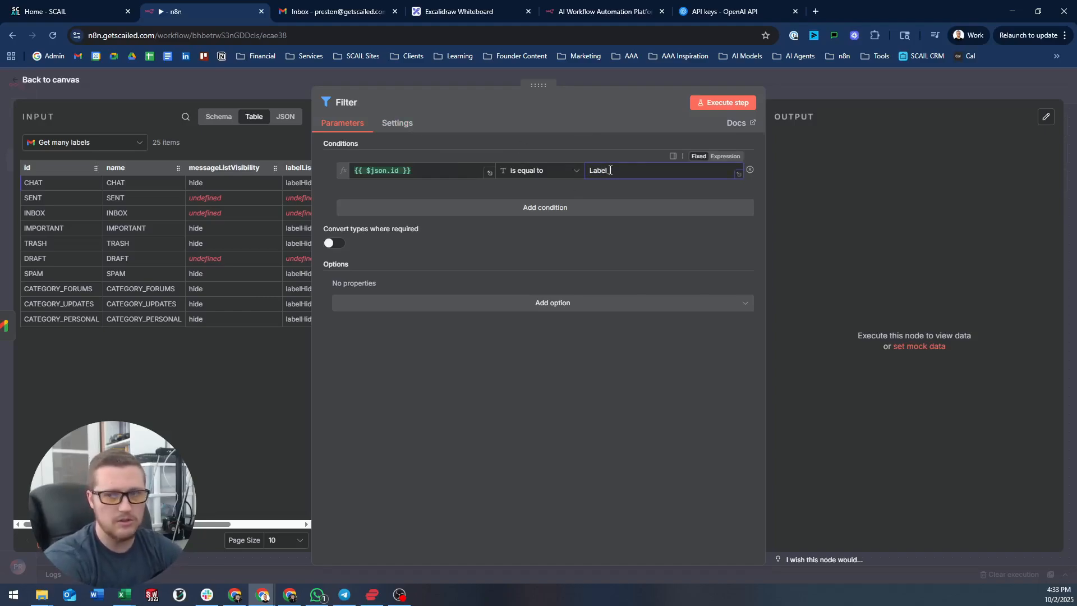
{"action": "type", "text": "_"}
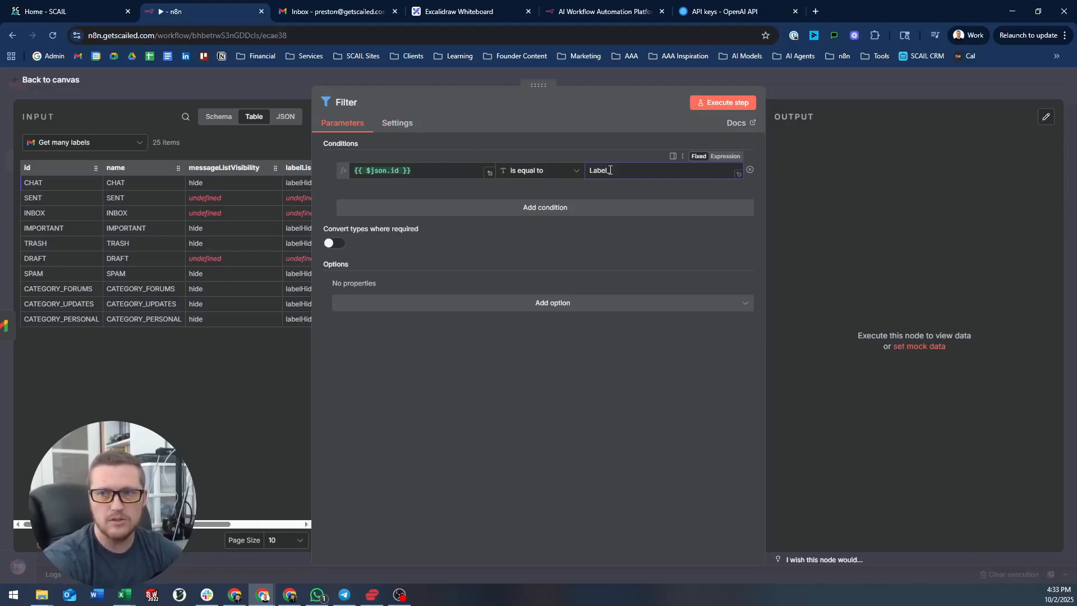
{"action": "left_click", "coordinate": [722, 105]}
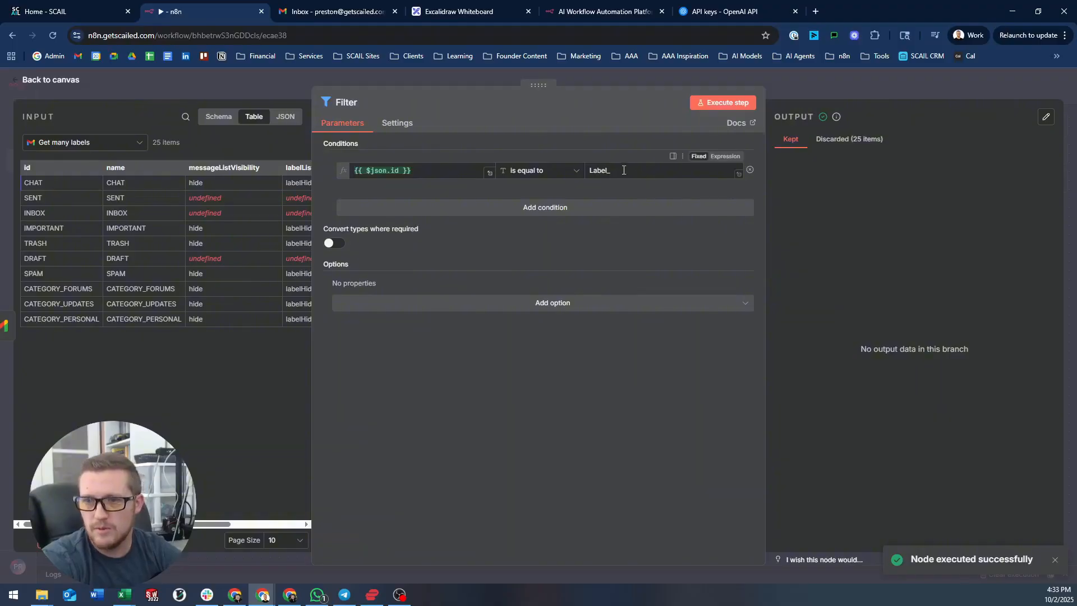
{"action": "left_click", "coordinate": [558, 172]}
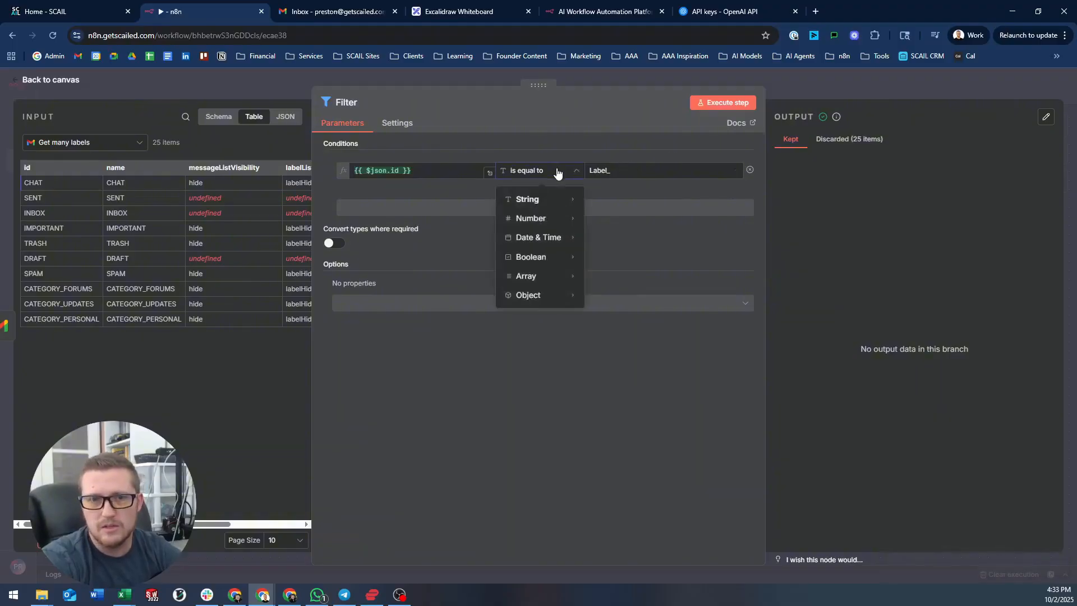
{"action": "left_click", "coordinate": [286, 541]}
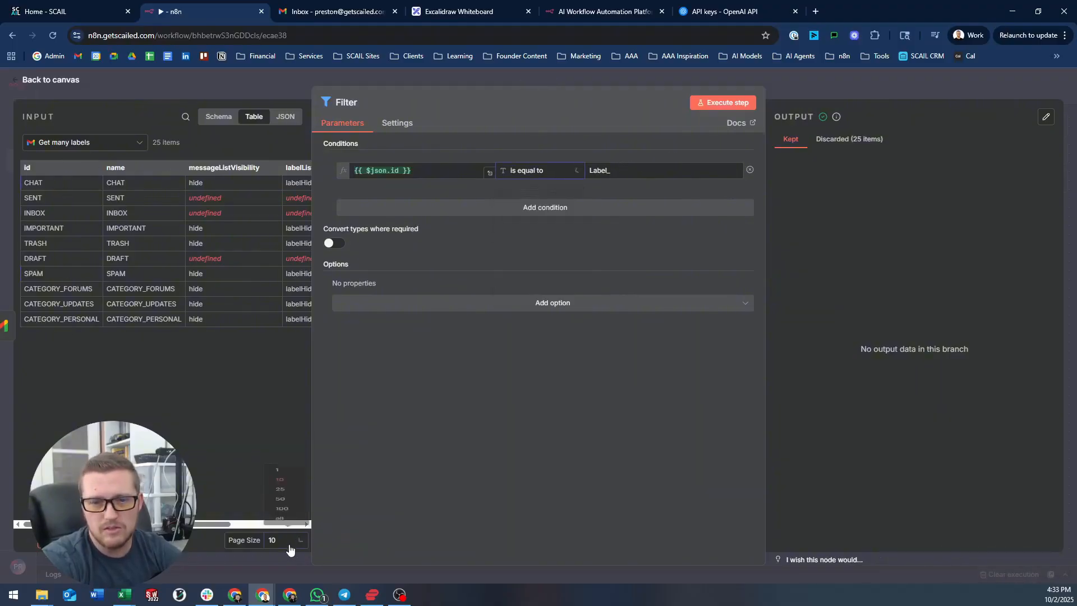
{"action": "left_click", "coordinate": [287, 474]}
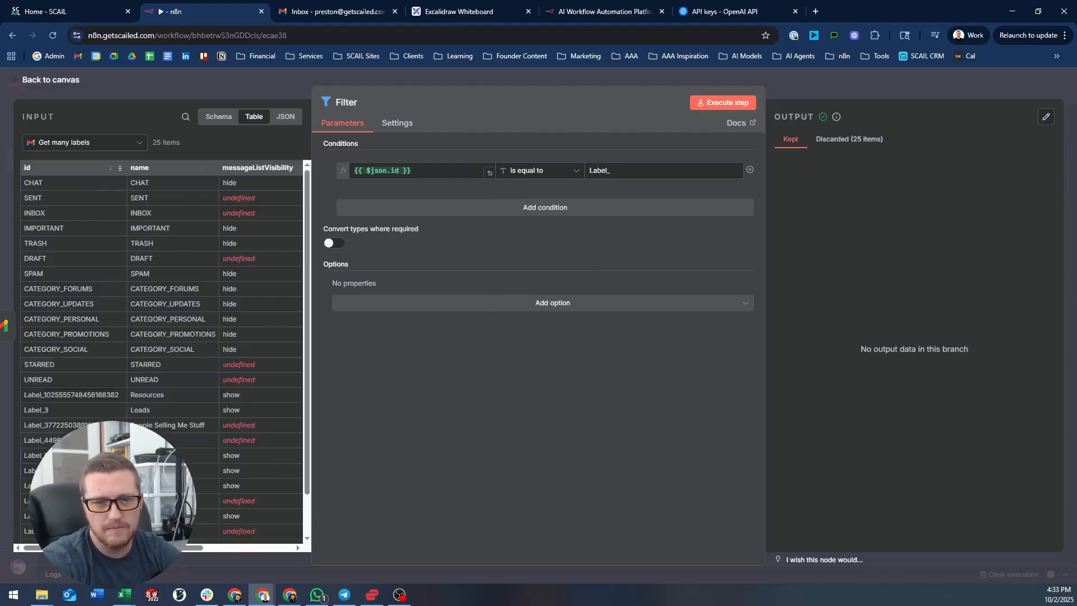
- Change the compared value to 'Label', rerun, and review all 25 discarded labels
{"action": "left_click", "coordinate": [626, 171]}
{"action": "key", "text": "BackSpace"}
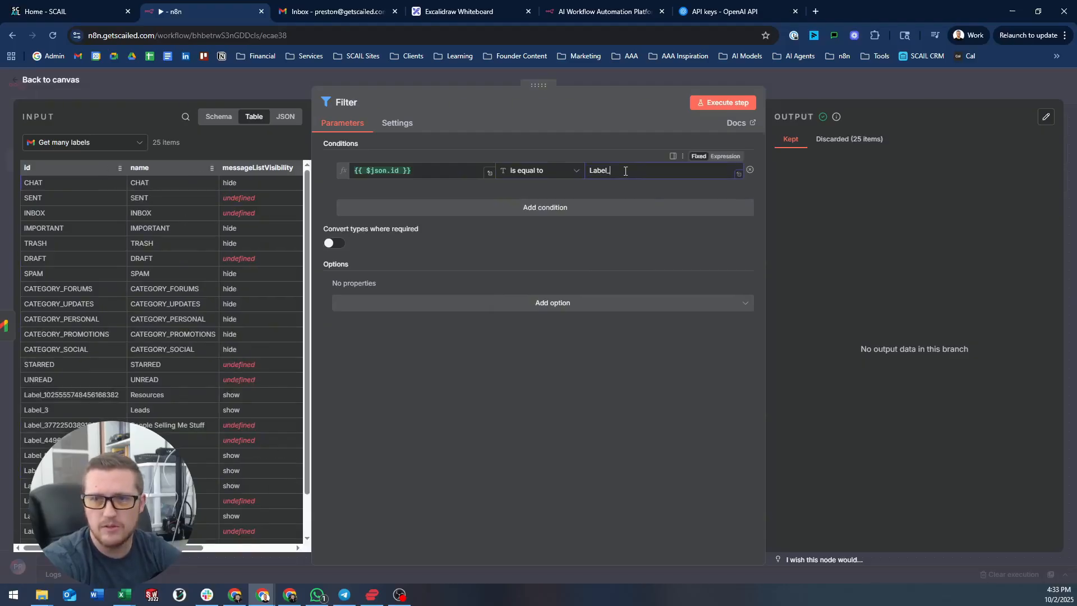
{"action": "left_click", "coordinate": [721, 102]}
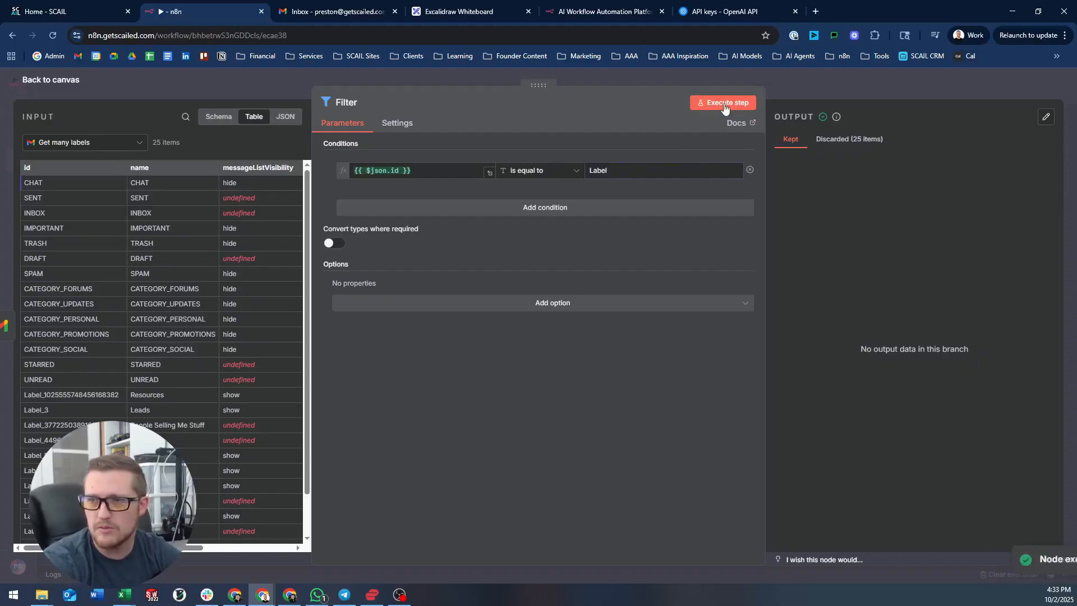
{"action": "left_click", "coordinate": [831, 138]}
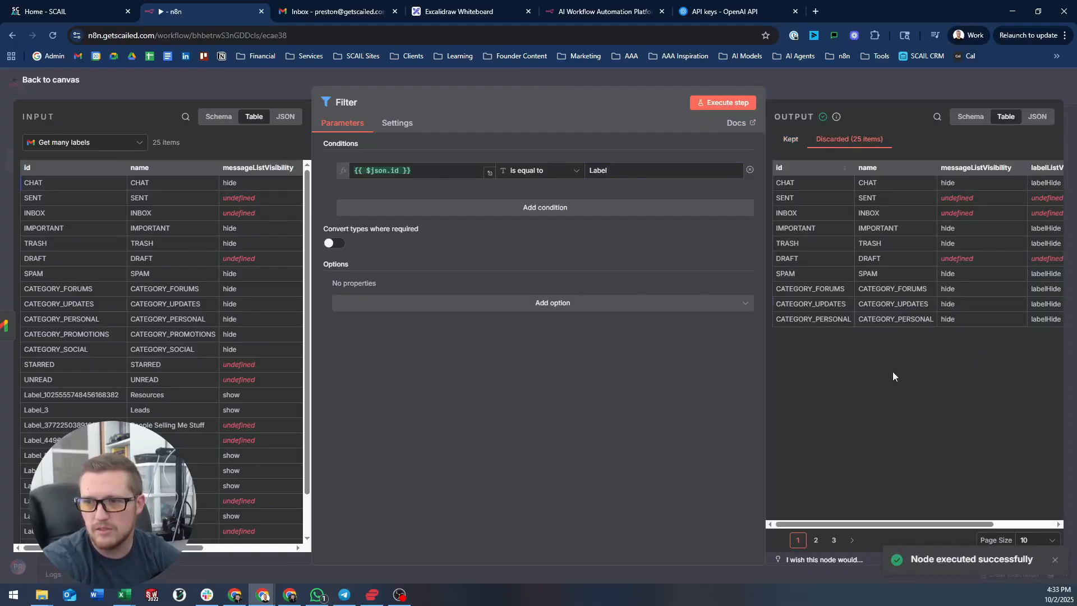
{"action": "left_click", "coordinate": [1033, 541]}
{"action": "left_click", "coordinate": [1034, 481]}
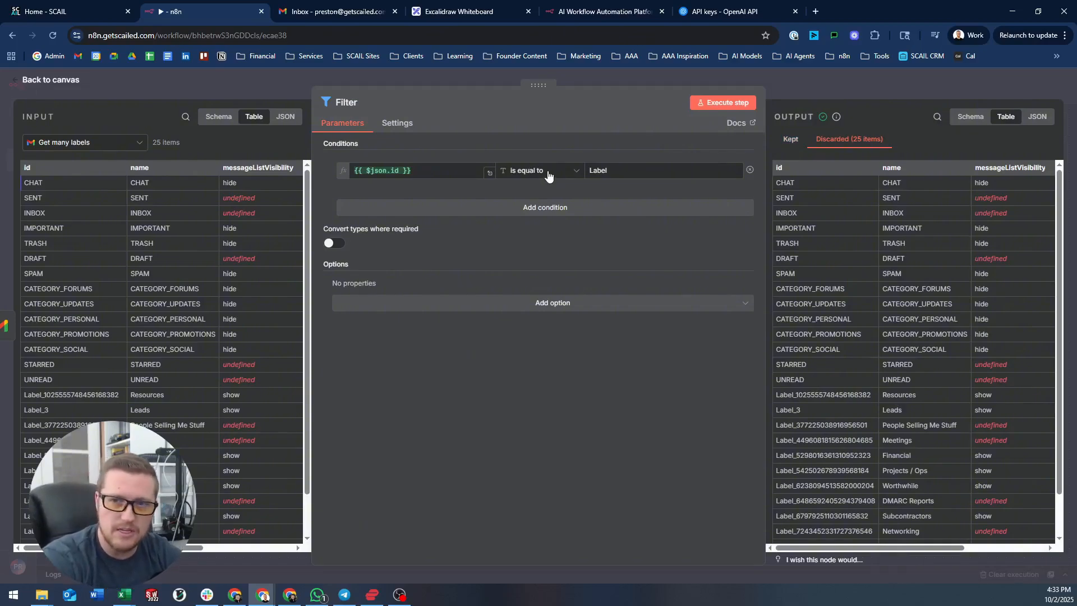
{"action": "scroll", "coordinate": [818, 385], "scroll_direction": "down", "scroll_amount": 2}
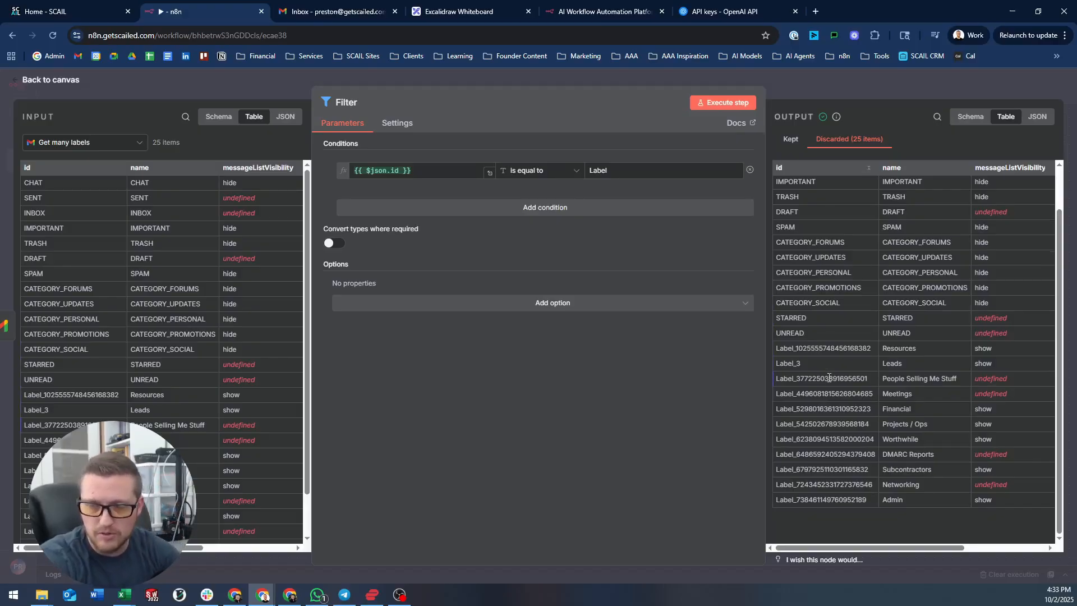
- Change the Filter operator to String 'starts with' so ids beginning 'Label_' are kept, and run it
{"action": "left_click", "coordinate": [555, 170]}
{"action": "mouse_move", "coordinate": [540, 195]}
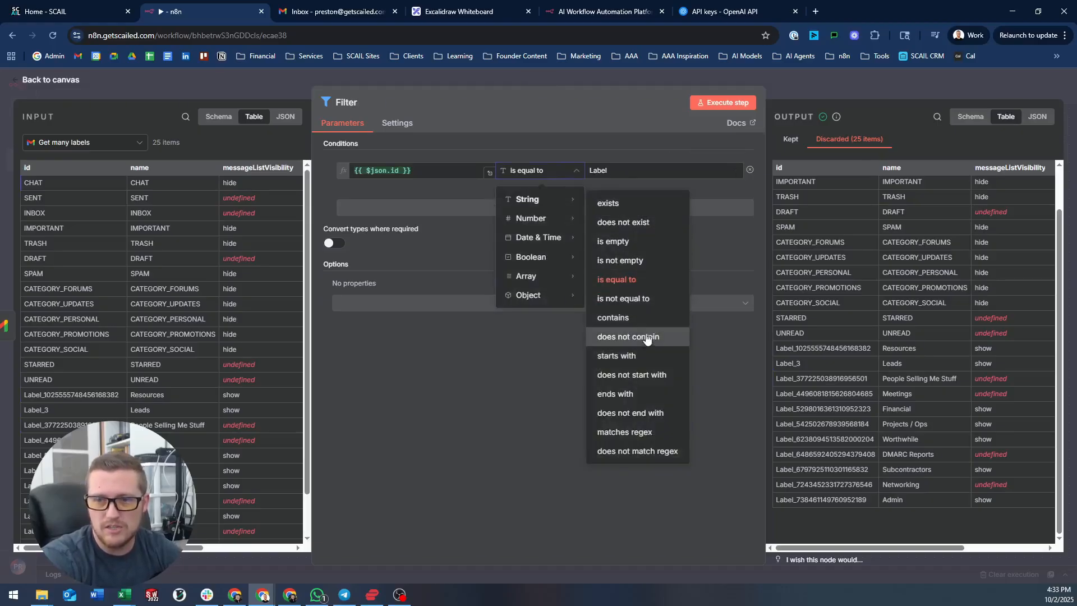
{"action": "left_click", "coordinate": [647, 359]}
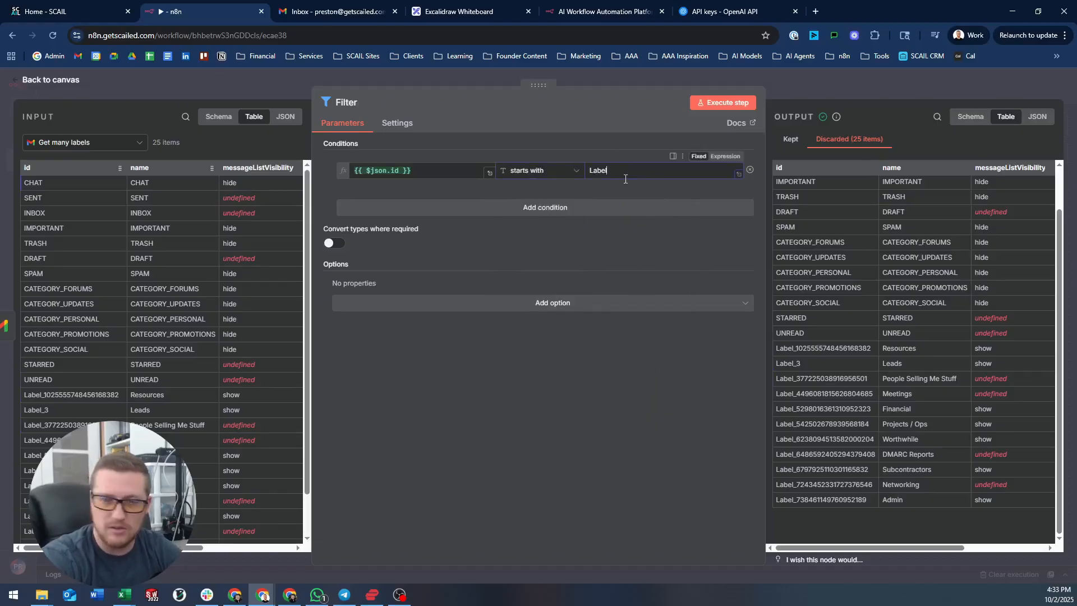
{"action": "left_click", "coordinate": [739, 96]}
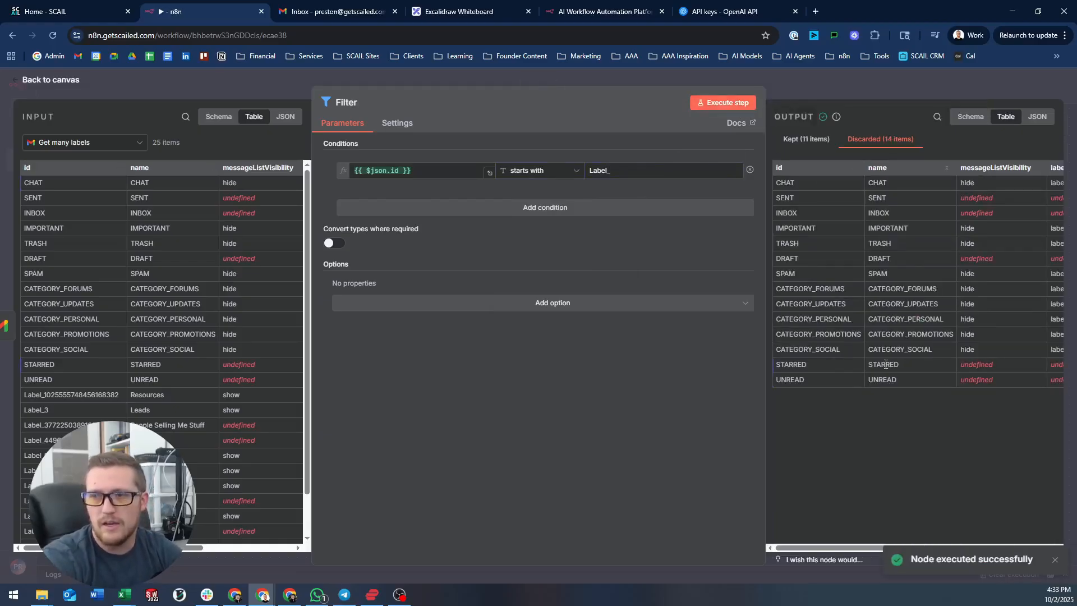
- Compare the 11 kept custom labels with the 14 discarded ones, then add a blank second condition
{"action": "left_click", "coordinate": [815, 141]}
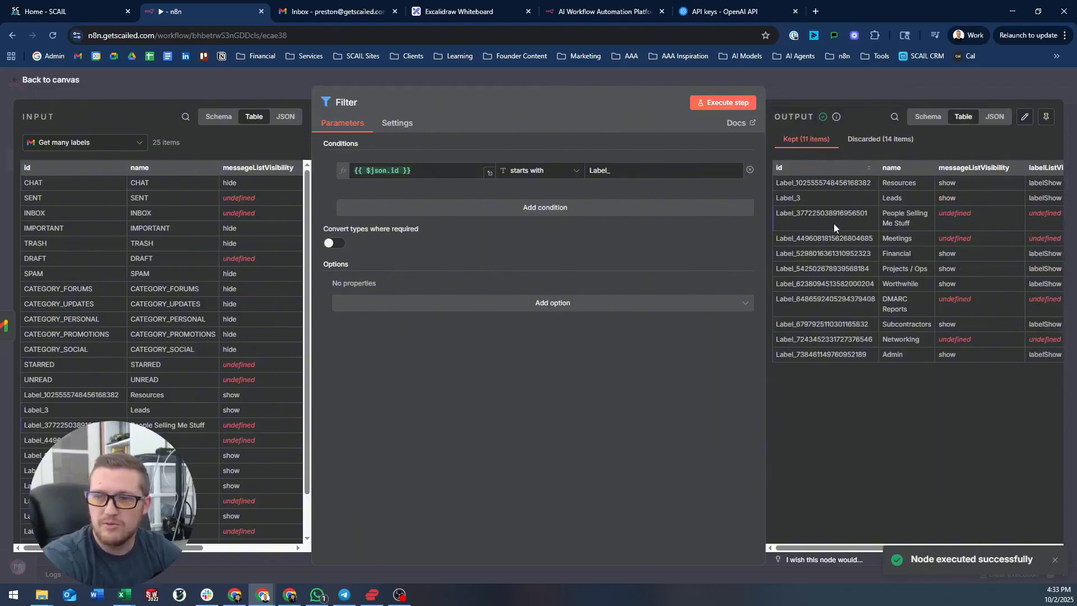
{"action": "left_click", "coordinate": [884, 142]}
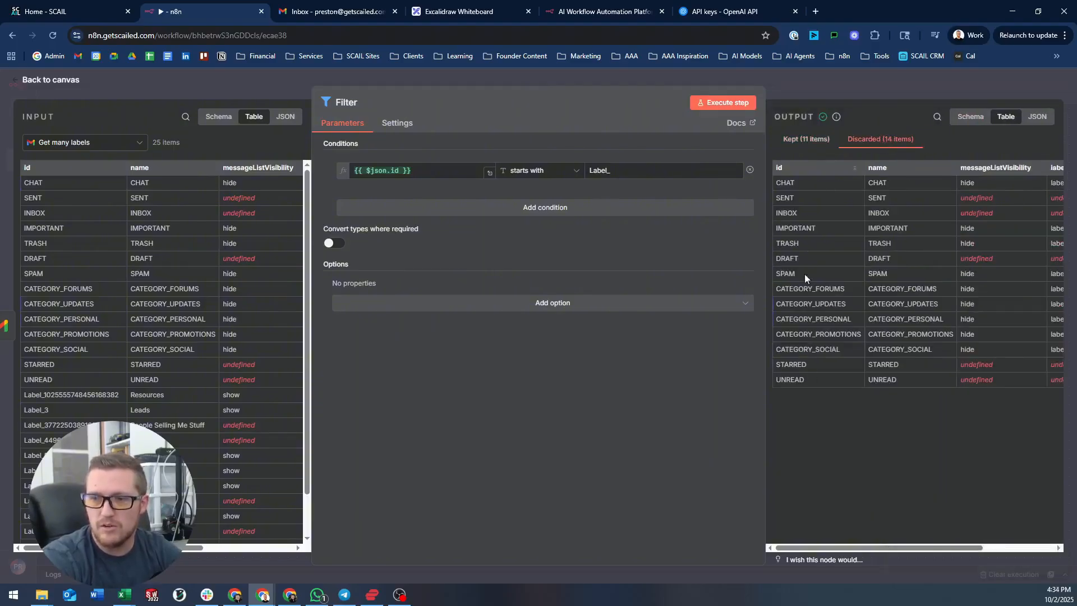
{"action": "left_click", "coordinate": [806, 139]}
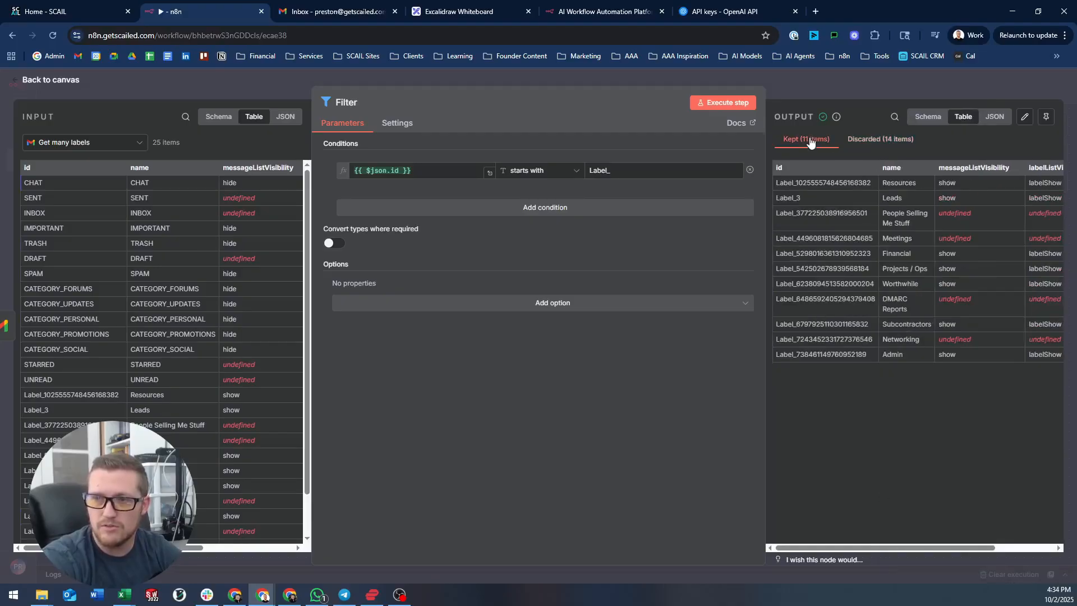
{"action": "left_click", "coordinate": [870, 141]}
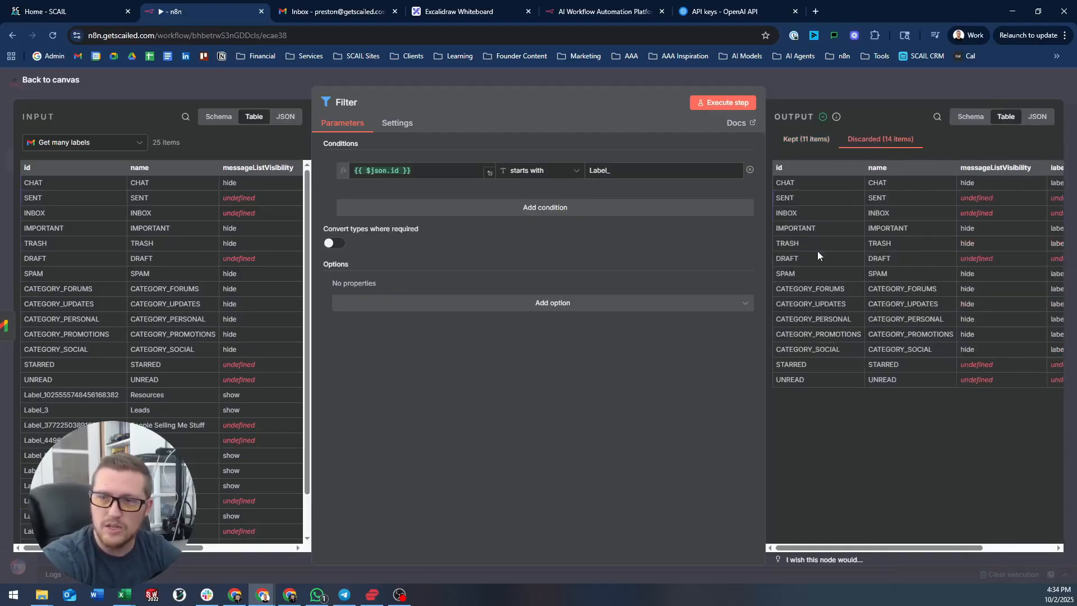
{"action": "left_click", "coordinate": [606, 208]}
- Add a second OR condition that also keeps labels whose id is IMPORTANT
{"action": "left_click", "coordinate": [368, 199]}
{"action": "left_click", "coordinate": [359, 247]}
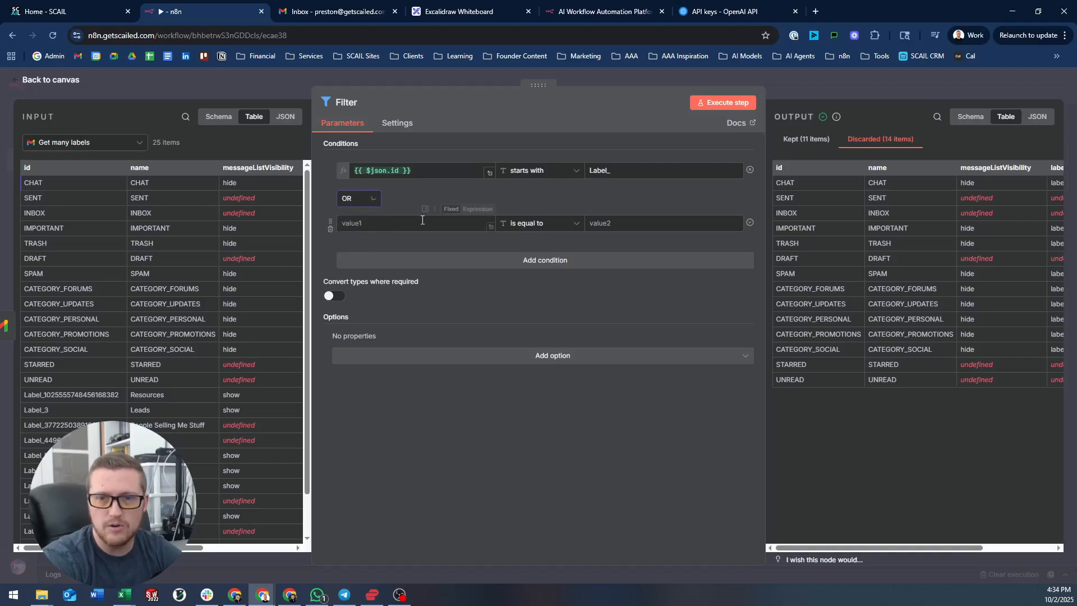
{"action": "left_click", "coordinate": [392, 223]}
{"action": "left_click_drag", "start_coordinate": [63, 162], "coordinate": [402, 225]}
{"action": "left_click", "coordinate": [691, 222]}
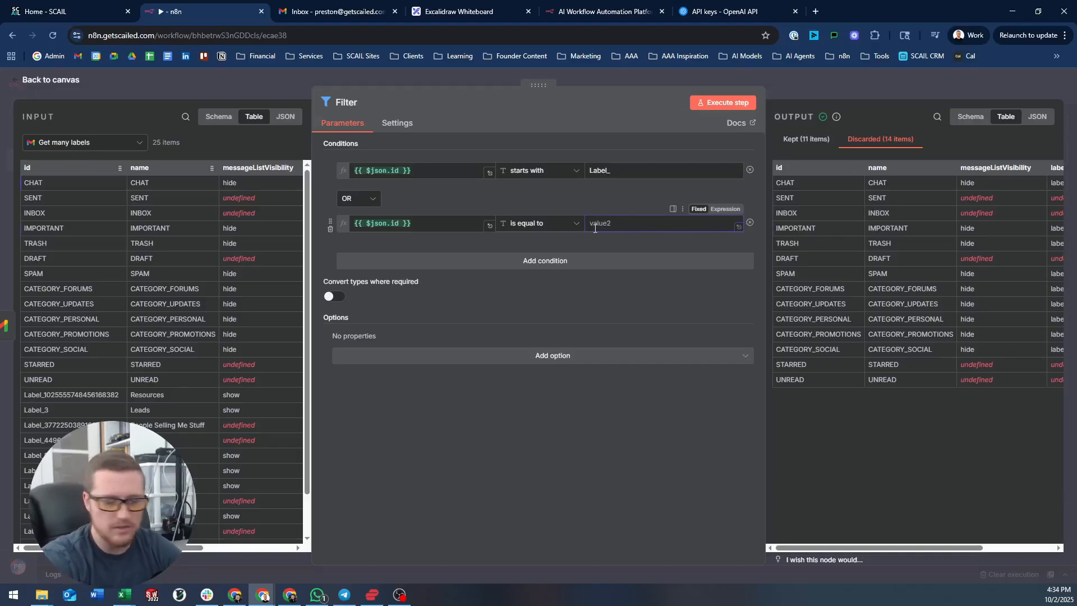
- Test the Filter with both conditions, then delete the IMPORTANT condition
{"action": "left_click", "coordinate": [704, 105]}
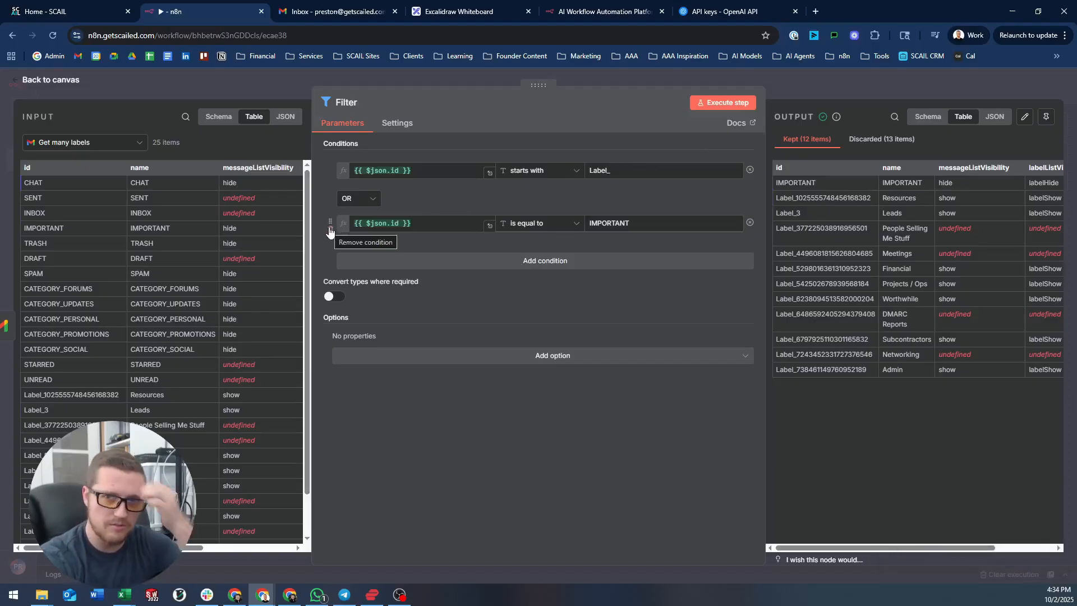
{"action": "left_click", "coordinate": [330, 231]}
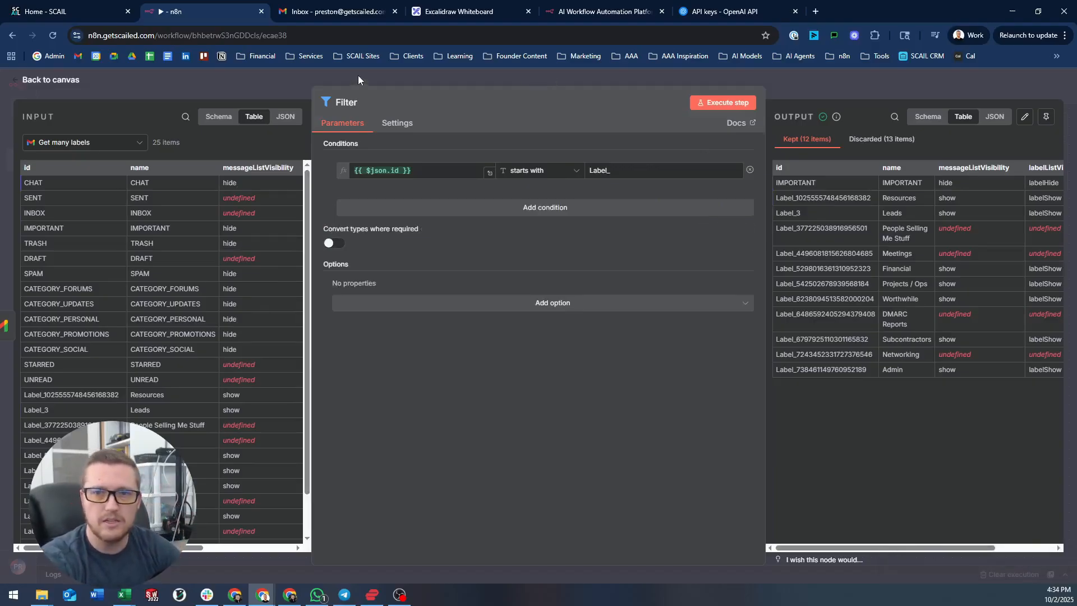
{"action": "left_click", "coordinate": [358, 75]}
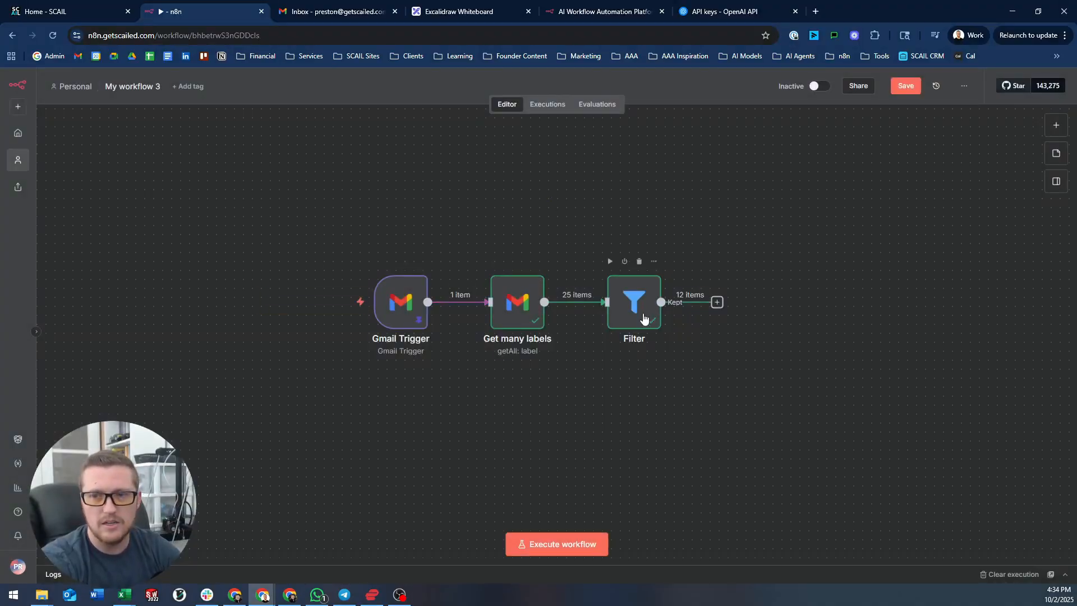
- Add a Filter1 node after Filter, line it up with the row, and review Filter's condition
{"action": "left_click", "coordinate": [730, 302]}
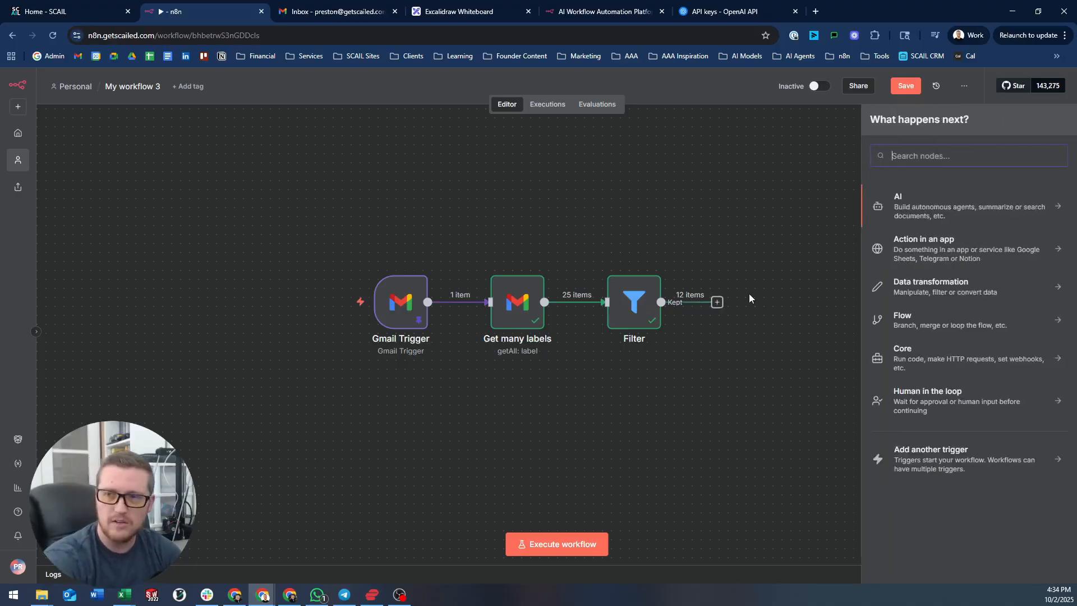
{"action": "left_click", "coordinate": [749, 294]}
{"action": "left_click_drag", "start_coordinate": [719, 307], "coordinate": [776, 294]}
{"action": "type", "text": "filt"}
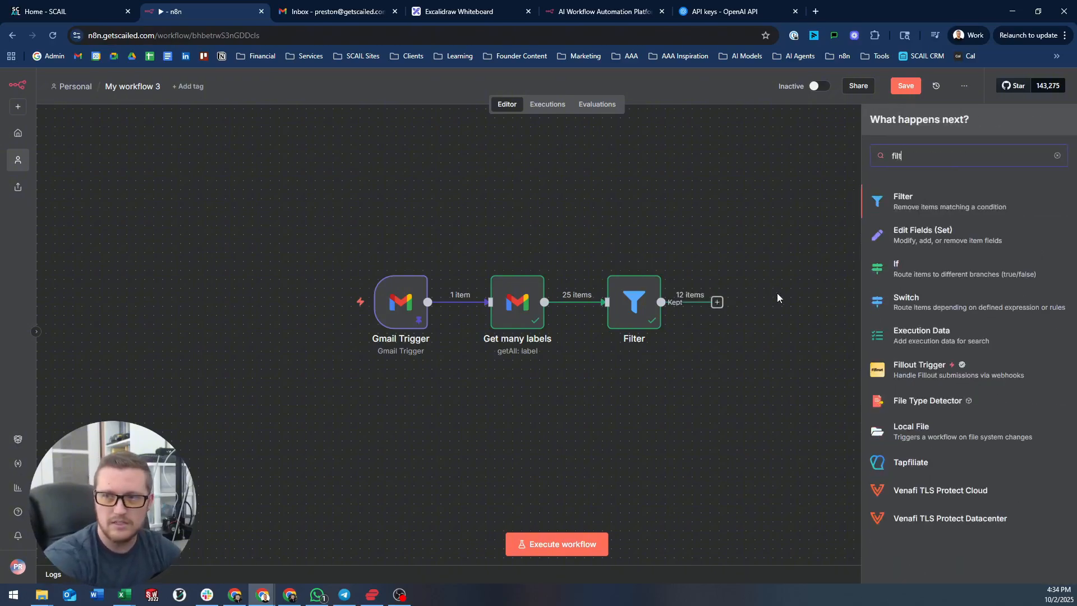
{"action": "key", "text": "Return"}
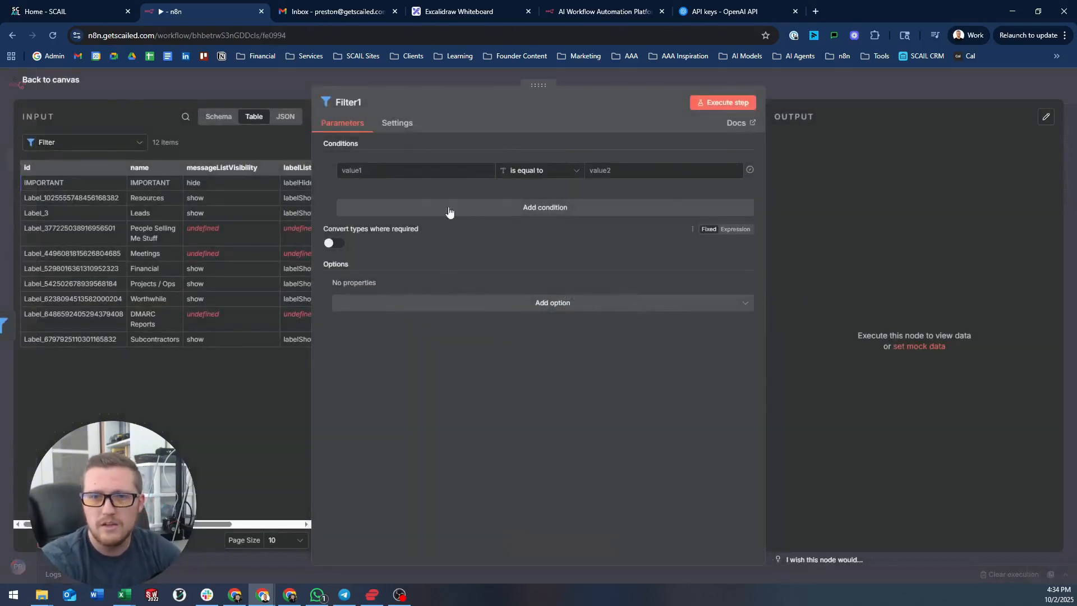
{"action": "left_click", "coordinate": [350, 81]}
{"action": "left_click_drag", "start_coordinate": [811, 307], "coordinate": [757, 316]}
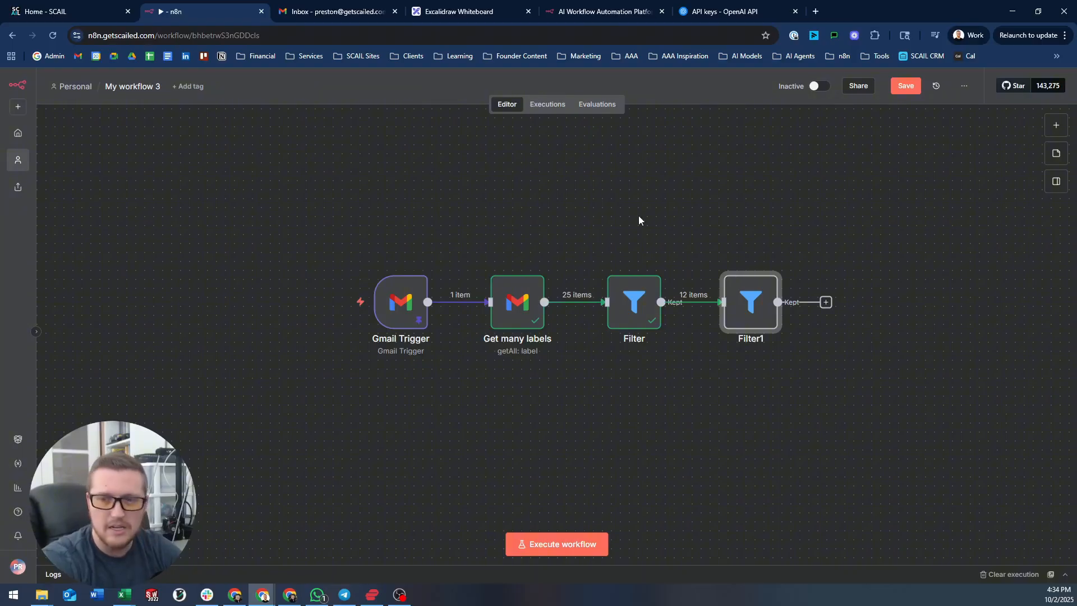
{"action": "double_click", "coordinate": [628, 303]}
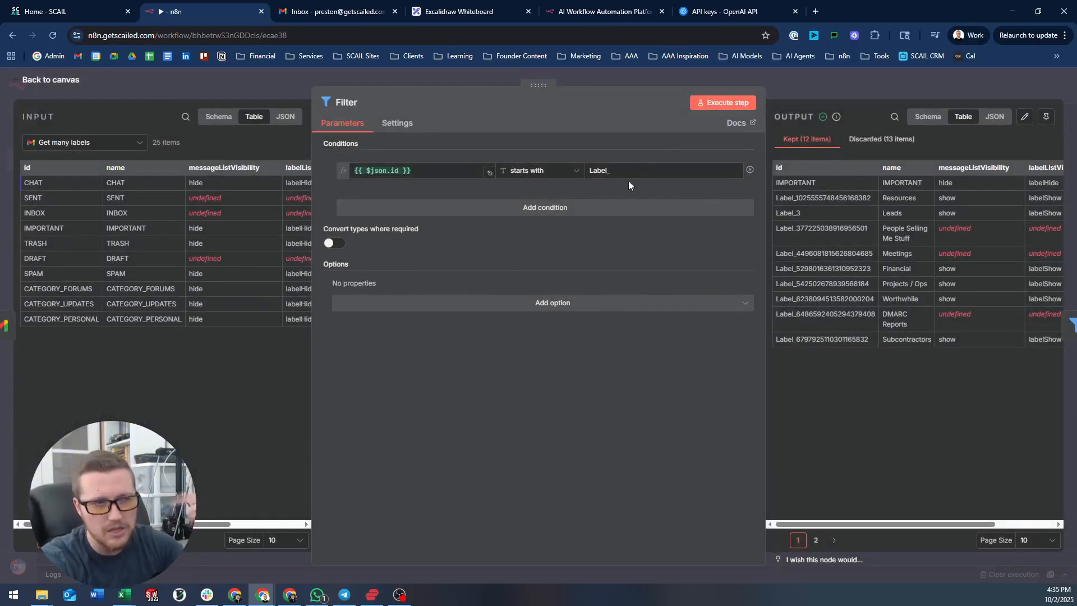
{"action": "left_click", "coordinate": [672, 74]}
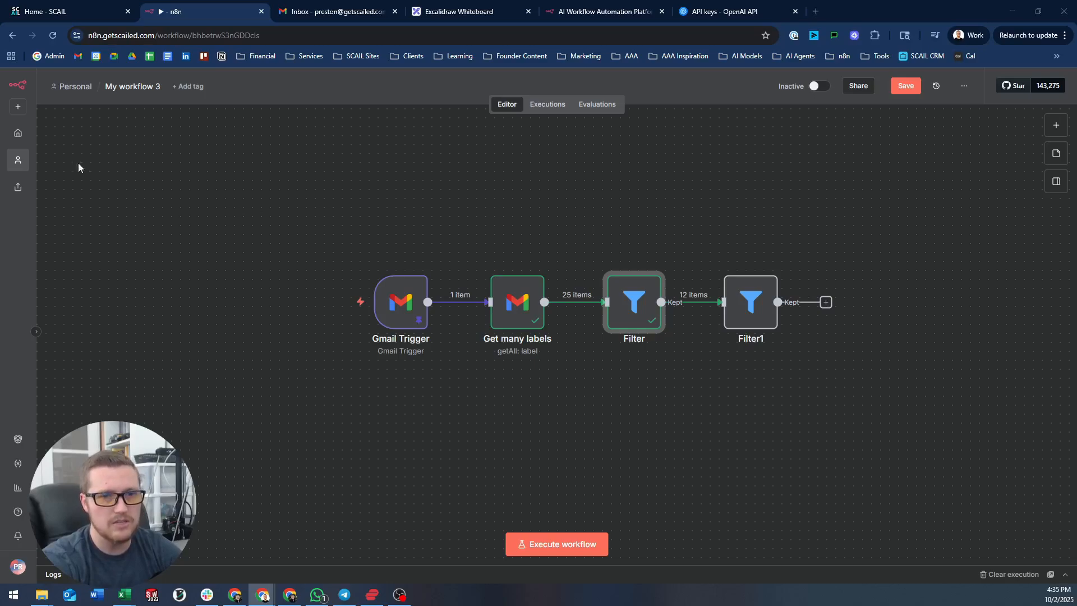
- Rename the 'Get many labels' node to 'Get Gmail Labels'
{"action": "left_click", "coordinate": [513, 301]}
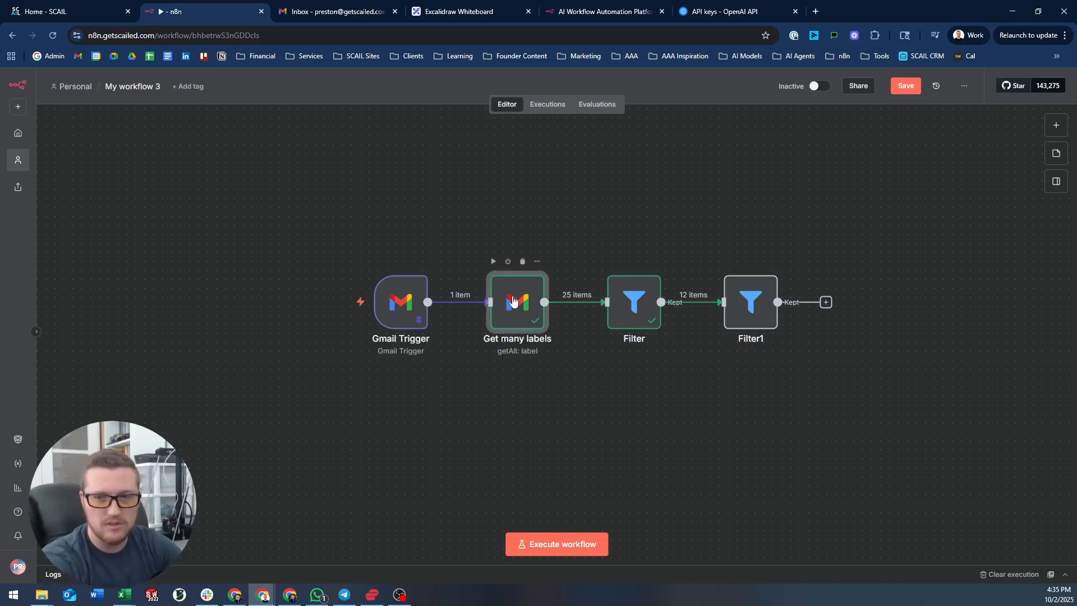
{"action": "left_click", "coordinate": [540, 262]}
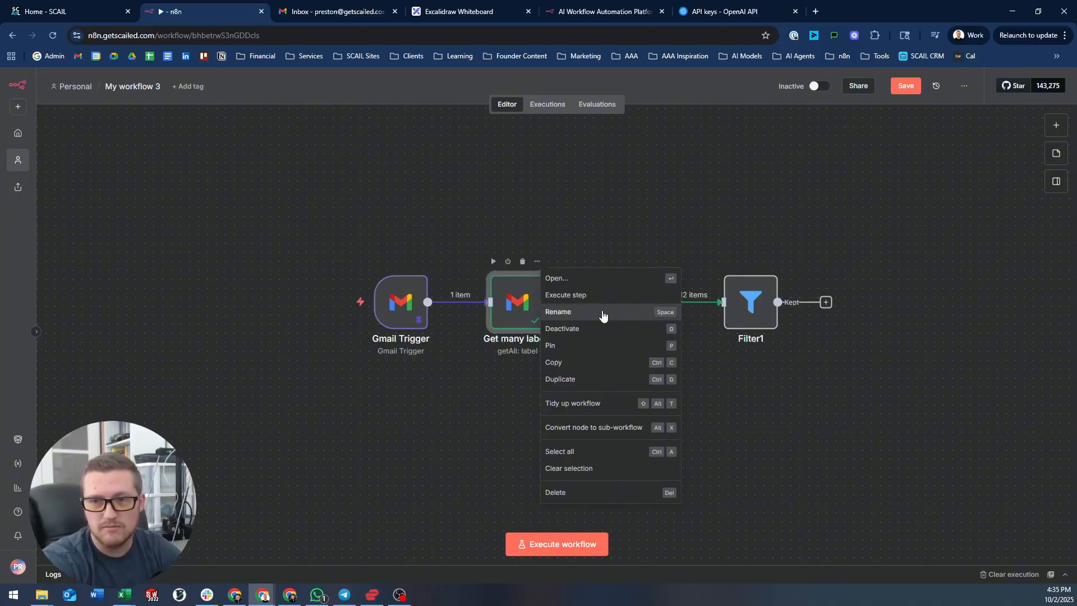
{"action": "left_click", "coordinate": [562, 235]}
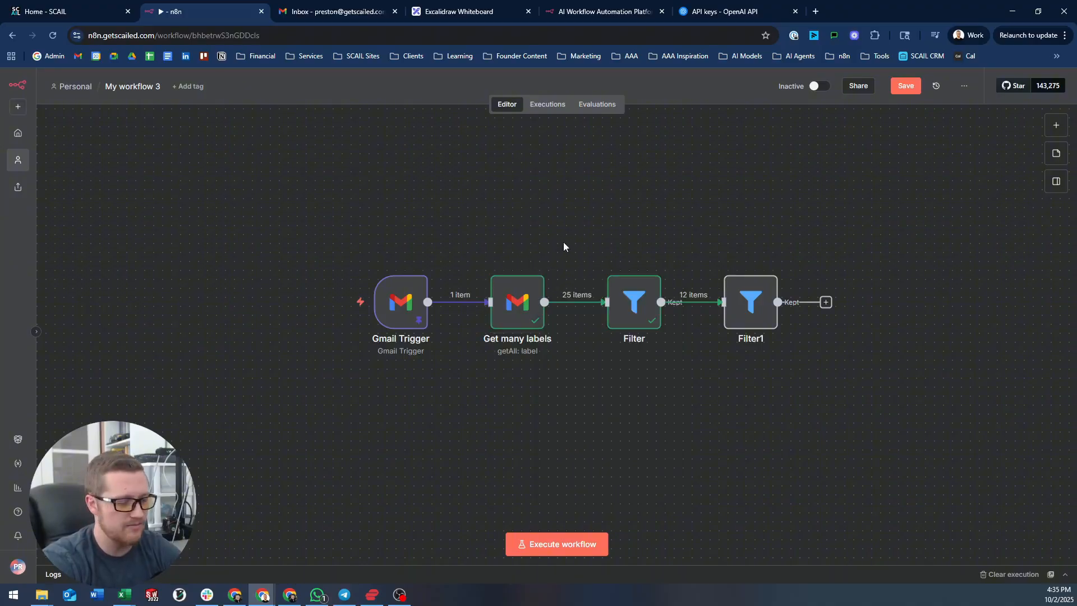
{"action": "left_click", "coordinate": [523, 309]}
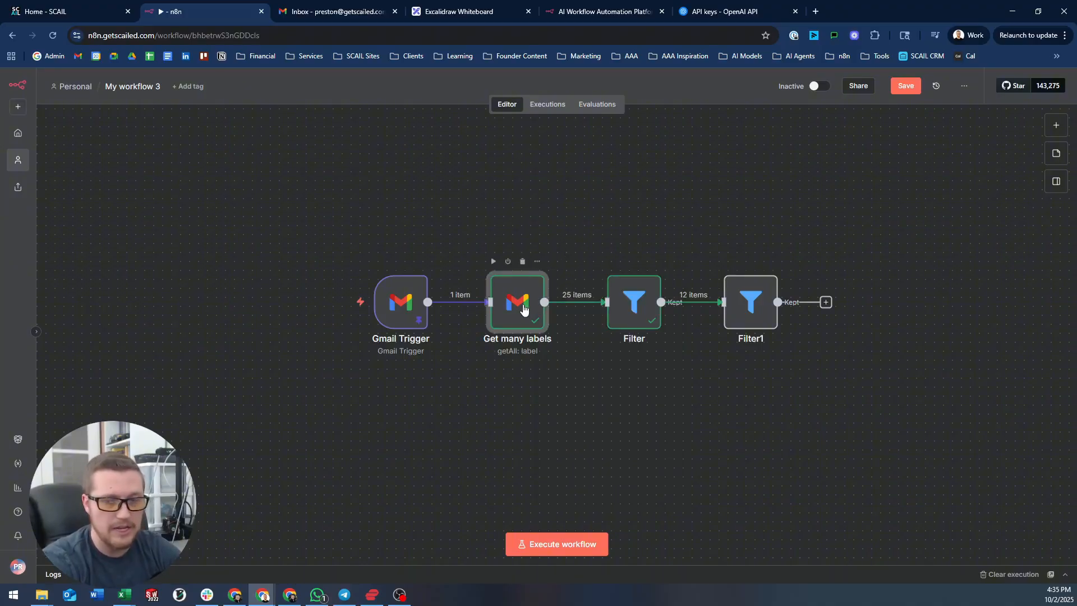
{"action": "key", "text": "F2"}
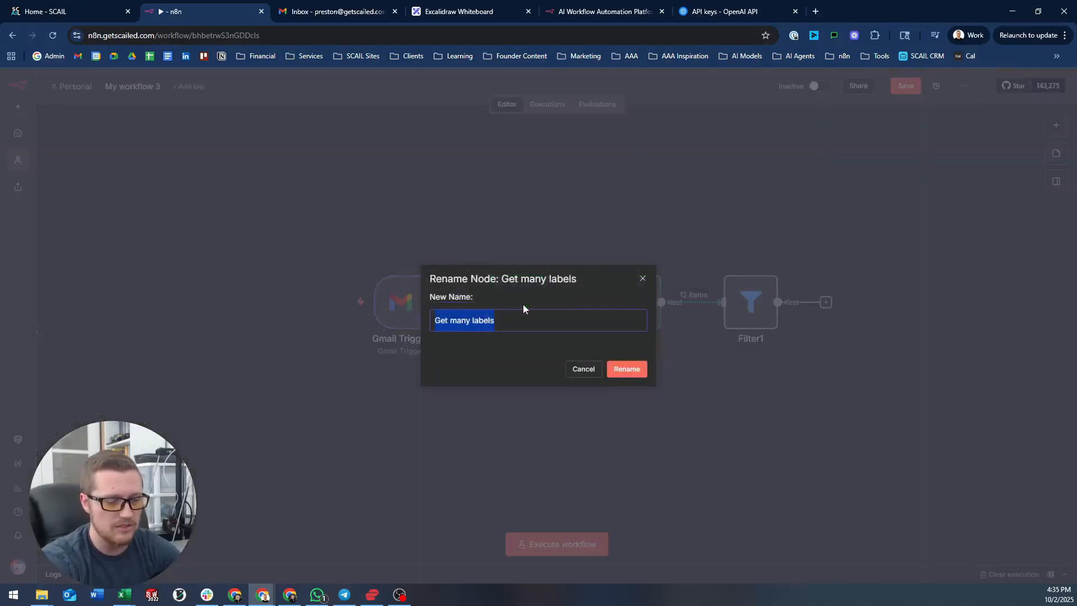
{"action": "key", "text": "Escape"}
{"action": "key", "text": "F2"}
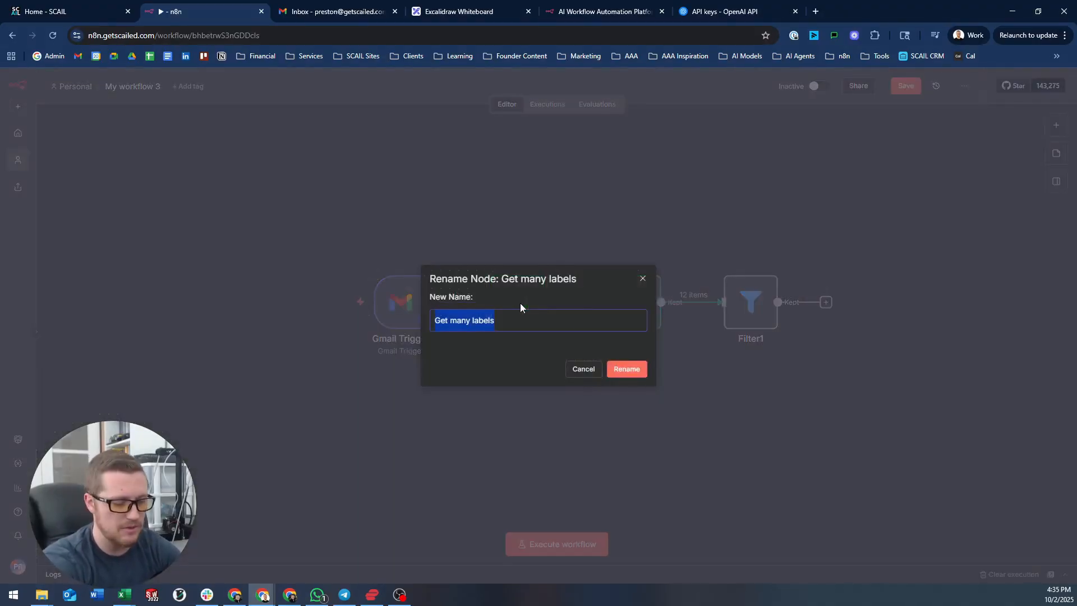
{"action": "type", "text": "Get Gm"}
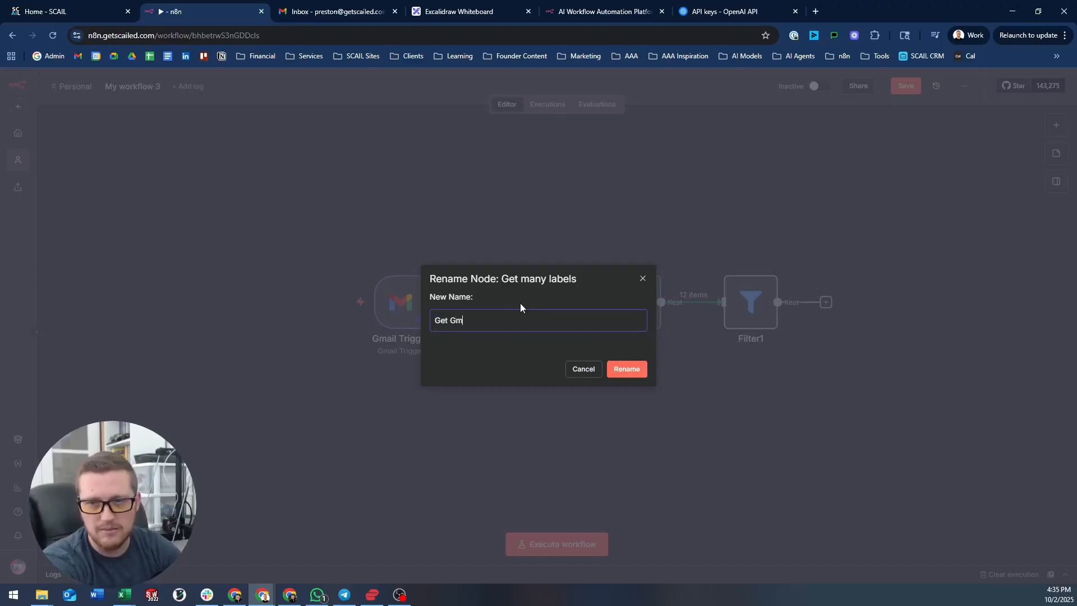
{"action": "type", "text": "ail Labels"}
{"action": "key", "text": "Return"}
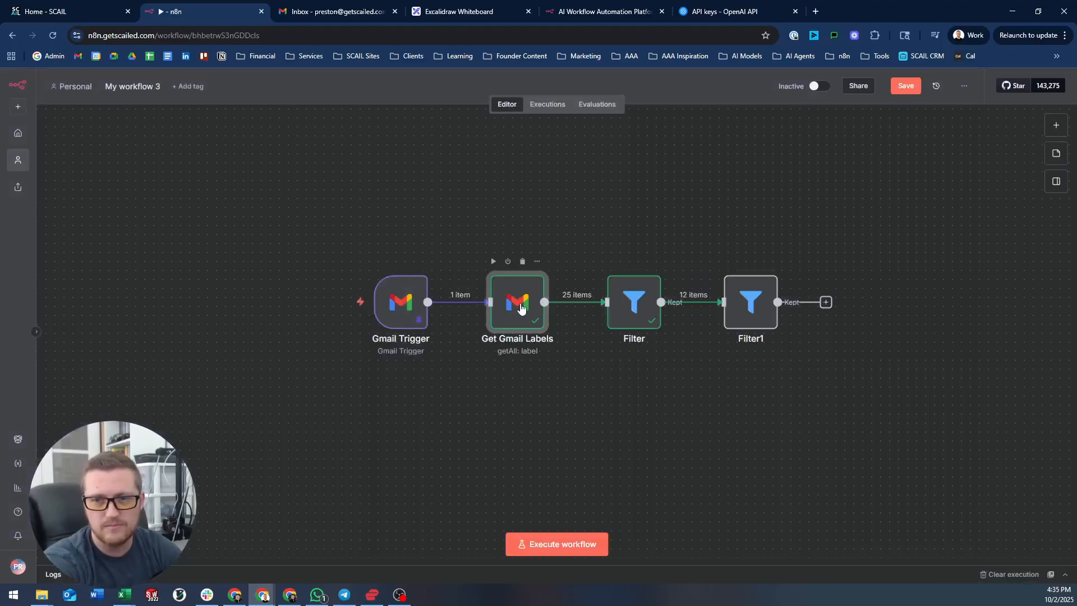
- Rename the Filter node to 'Only Custom Labels'
{"action": "left_click", "coordinate": [624, 298]}
{"action": "key", "text": "F2"}
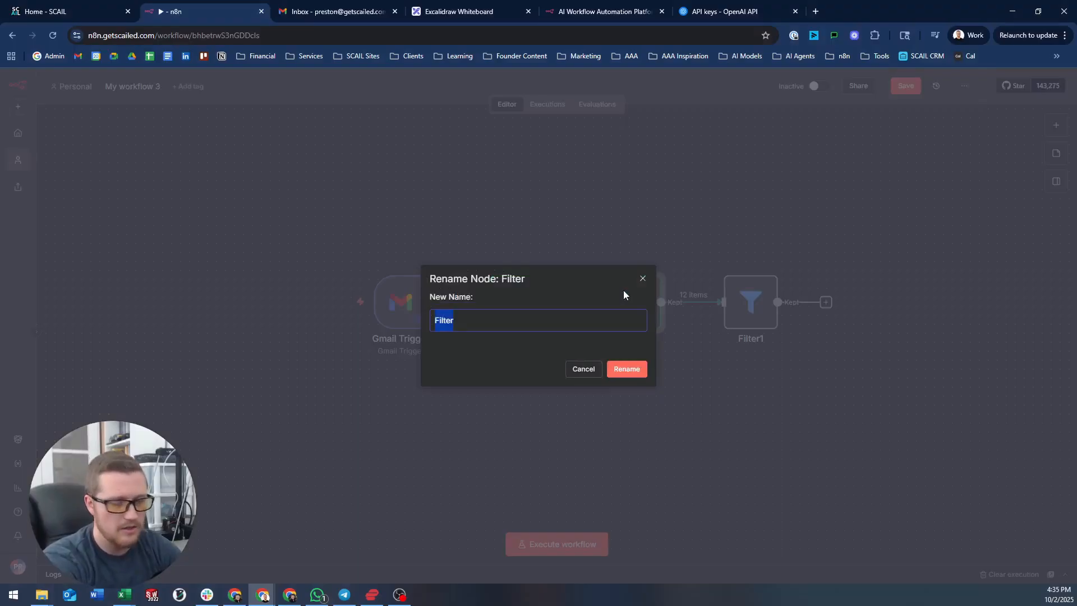
{"action": "type", "text": "Only Custom L"}
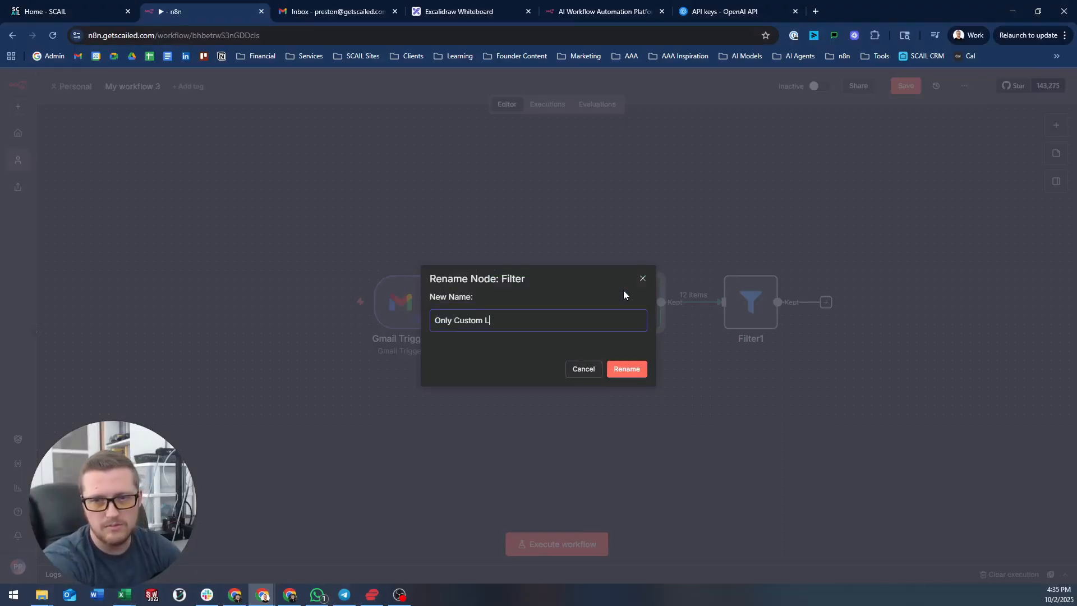
{"action": "type", "text": "abels"}
{"action": "key", "text": "Return"}
- Delete the unneeded Filter1 node
{"action": "scroll", "coordinate": [661, 245], "scroll_direction": "right", "scroll_amount": 1}
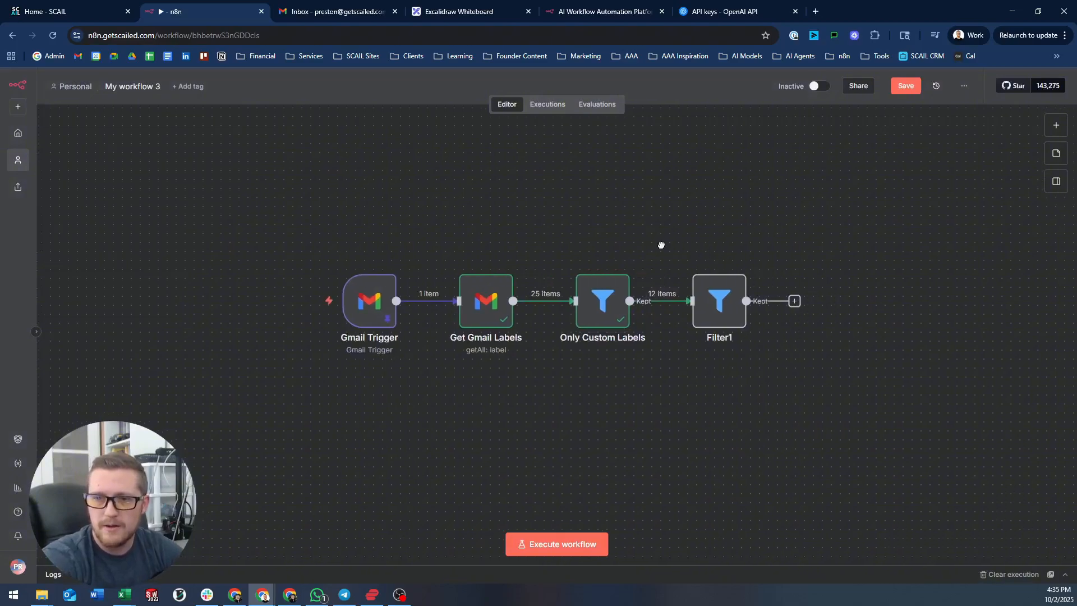
{"action": "left_click_drag", "start_coordinate": [661, 245], "coordinate": [474, 252]}
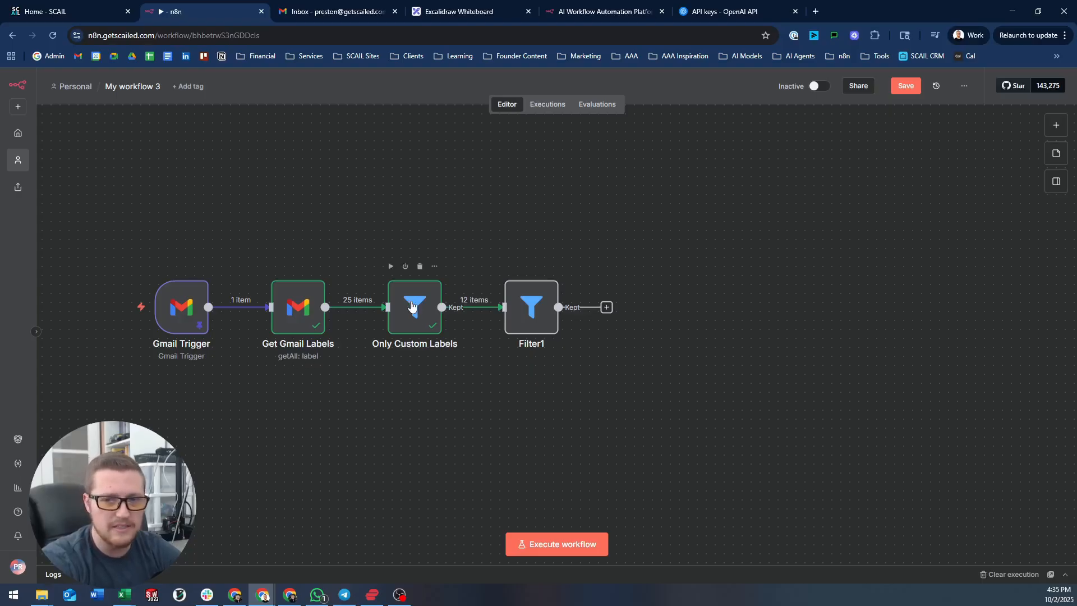
{"action": "left_click", "coordinate": [517, 304]}
{"action": "key", "text": "Delete"}
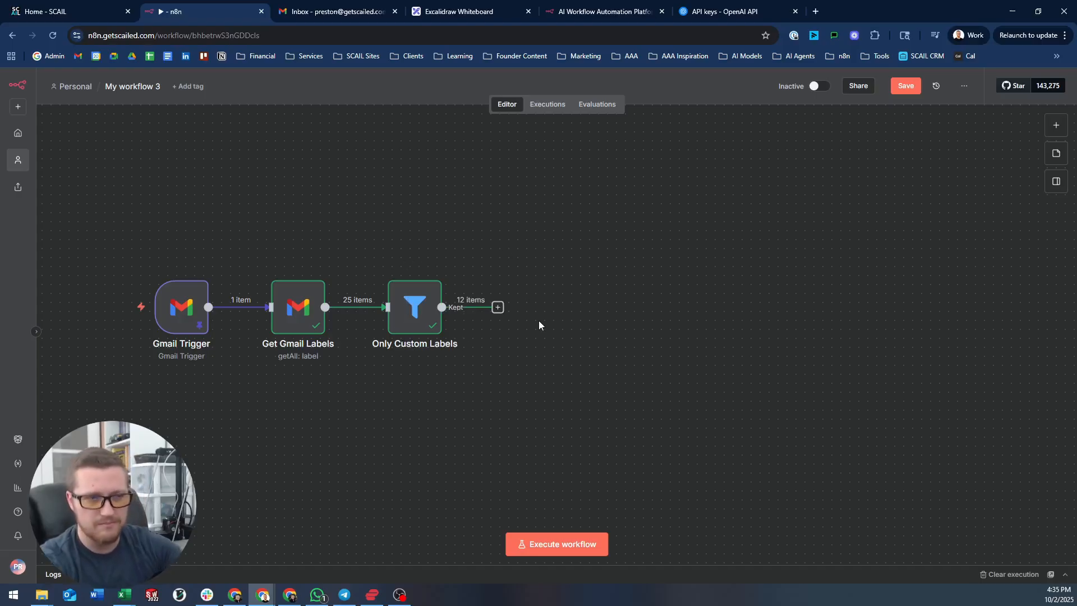
- Try prefixing 'Only Custom Labels' with 'Filter', then cancel and keep the original name
{"action": "left_click", "coordinate": [414, 307]}
{"action": "key", "text": "F2"}
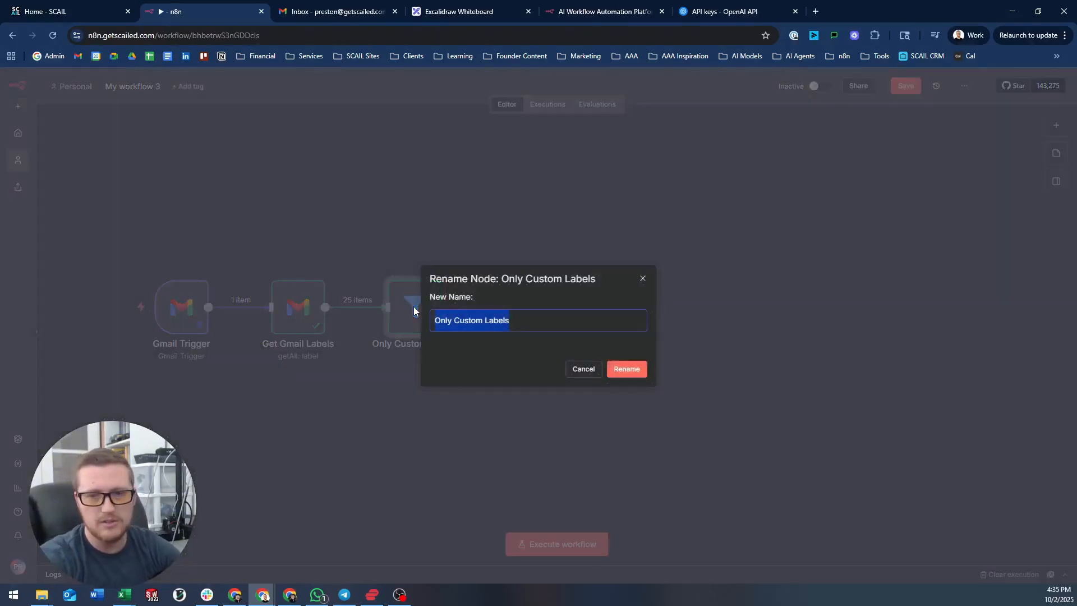
{"action": "key", "text": "Home"}
{"action": "type", "text": "Filter"}
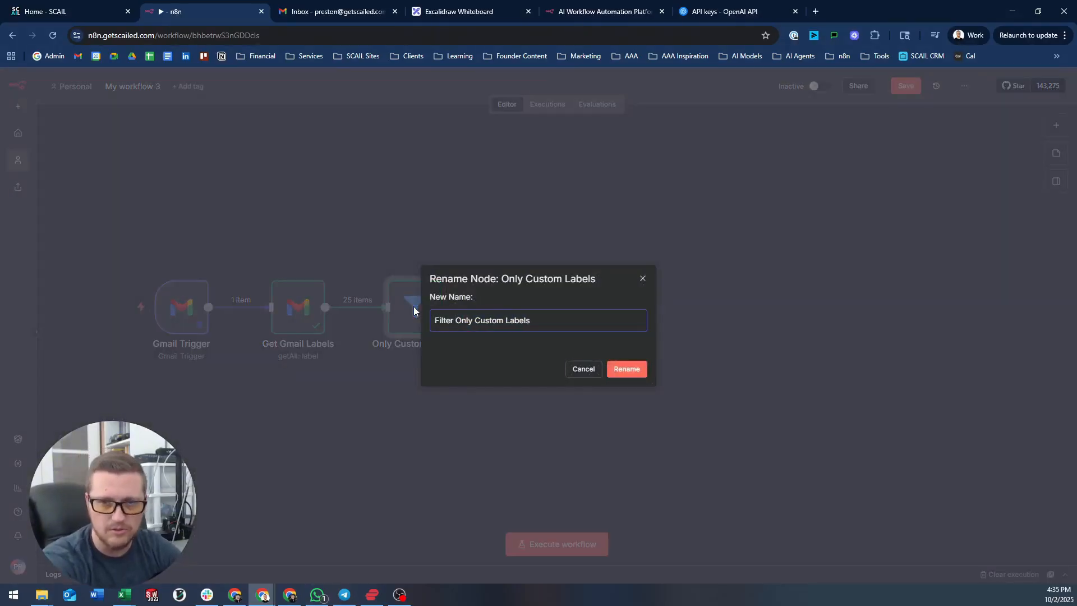
{"action": "key", "text": "BackSpace"}
{"action": "key", "text": "BackSpace"}
{"action": "key", "text": "BackSpace"}
{"action": "key", "text": "BackSpace"}
{"action": "key", "text": "BackSpace"}
{"action": "key", "text": "BackSpace"}
{"action": "key", "text": "BackSpace"}
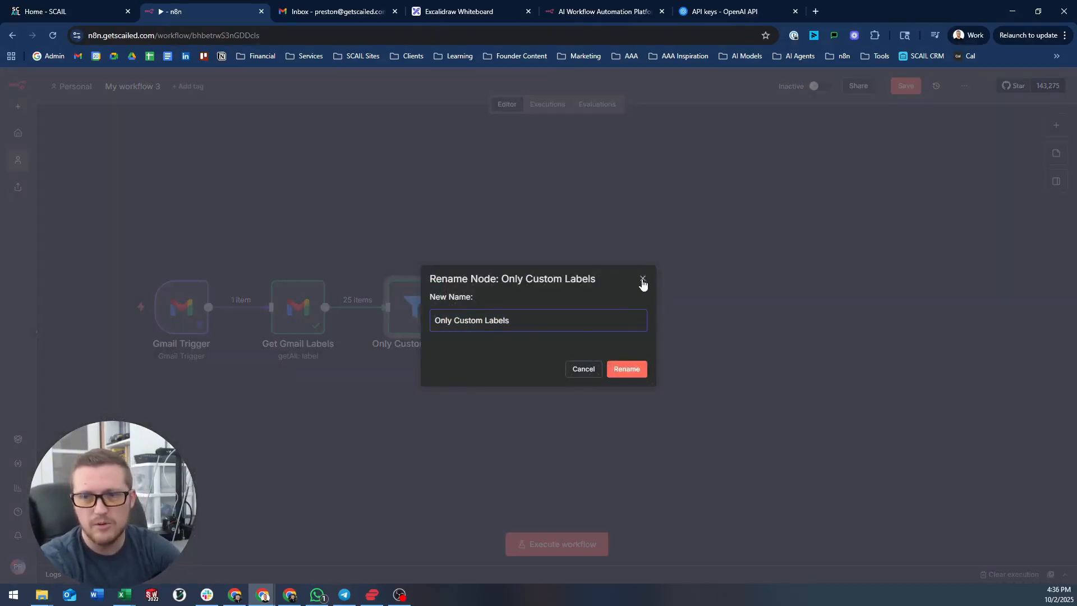
{"action": "left_click", "coordinate": [643, 279]}
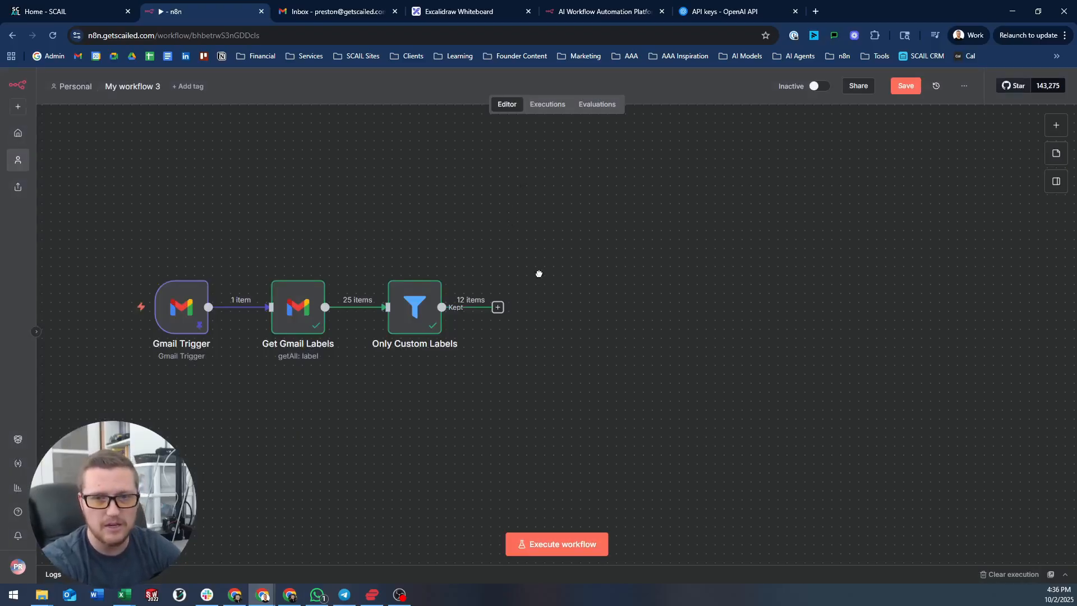
{"action": "left_click_drag", "start_coordinate": [539, 274], "coordinate": [489, 250]}
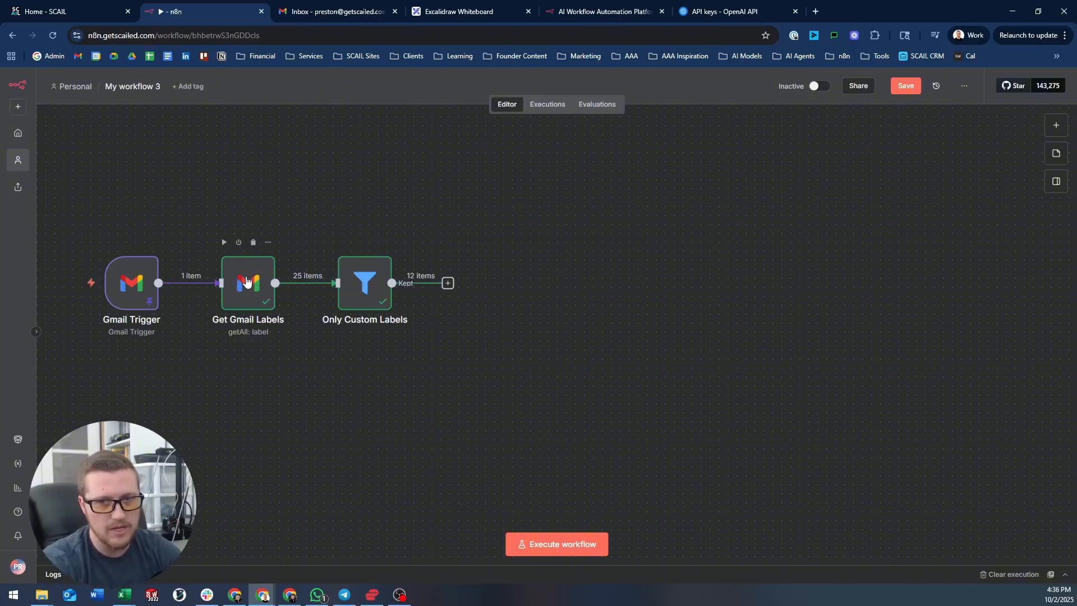
{"action": "left_click", "coordinate": [260, 283]}
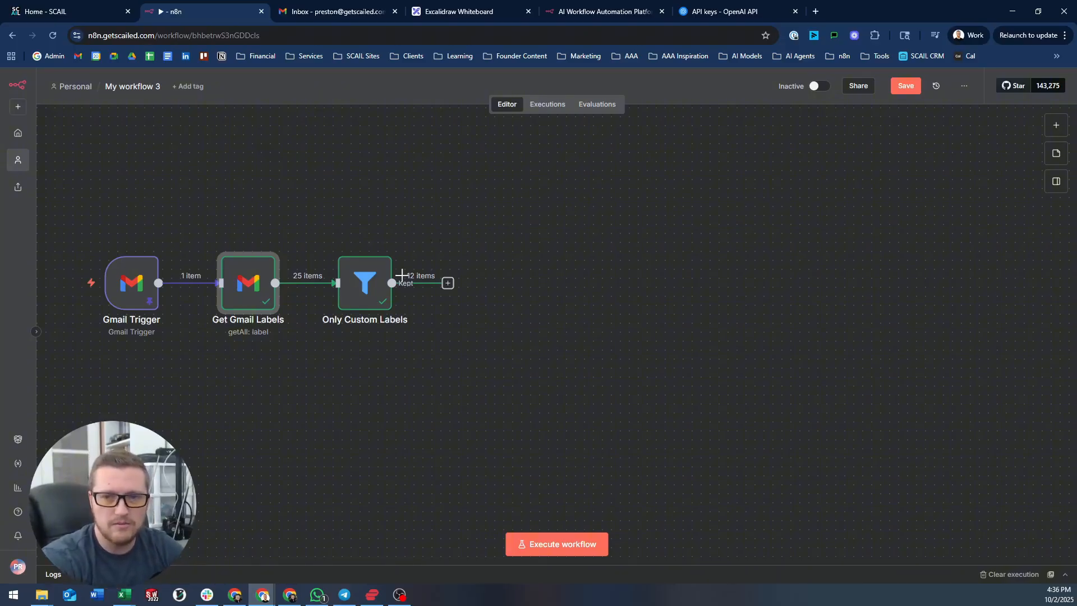
- Add an If node after Only Custom Labels checking messageListVisibility equals 'show'
{"action": "left_click", "coordinate": [447, 283]}
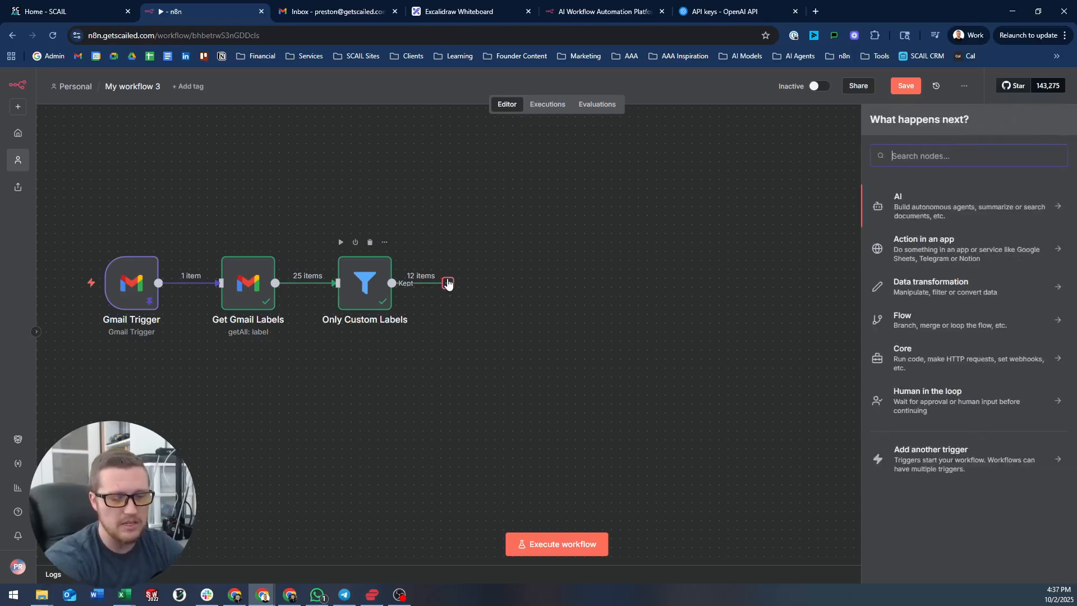
{"action": "type", "text": "if"}
{"action": "key", "text": "Return"}
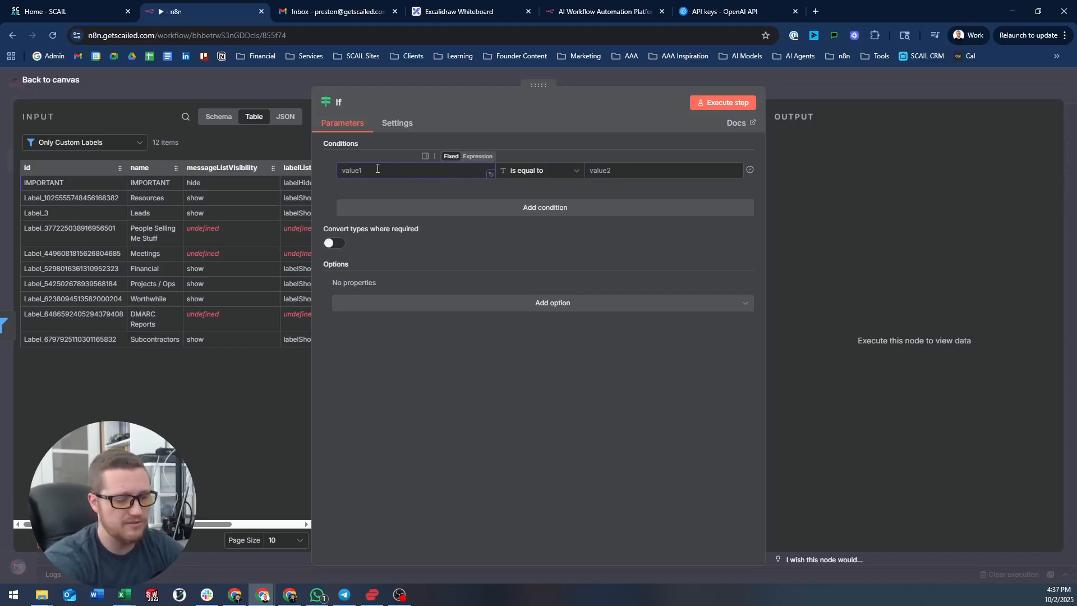
{"action": "type", "text": "if"}
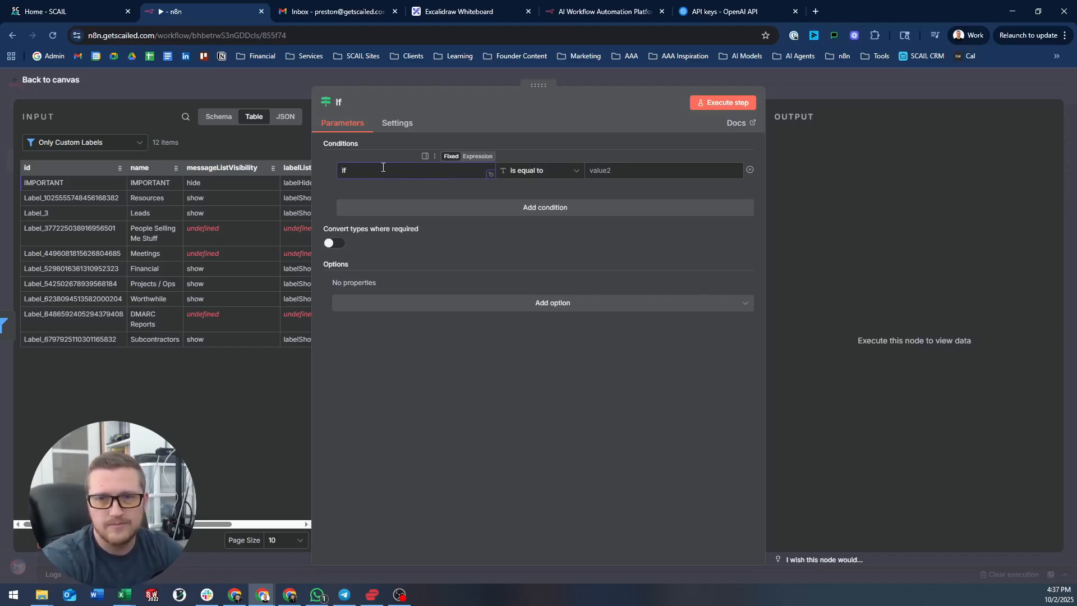
{"action": "key", "text": "BackSpace"}
{"action": "key", "text": "BackSpace"}
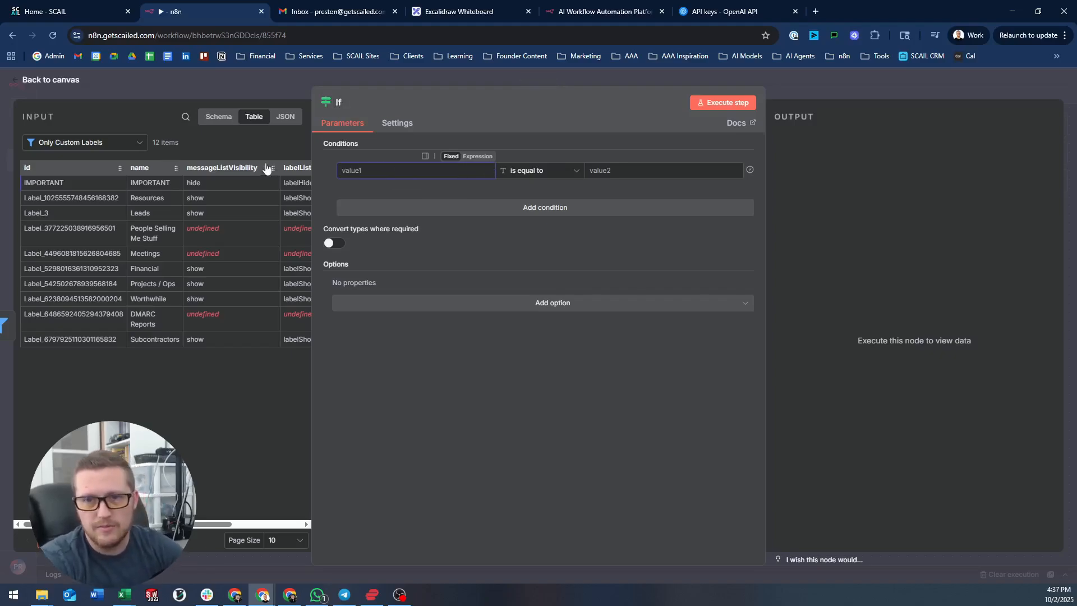
{"action": "left_click_drag", "start_coordinate": [62, 179], "coordinate": [407, 172]}
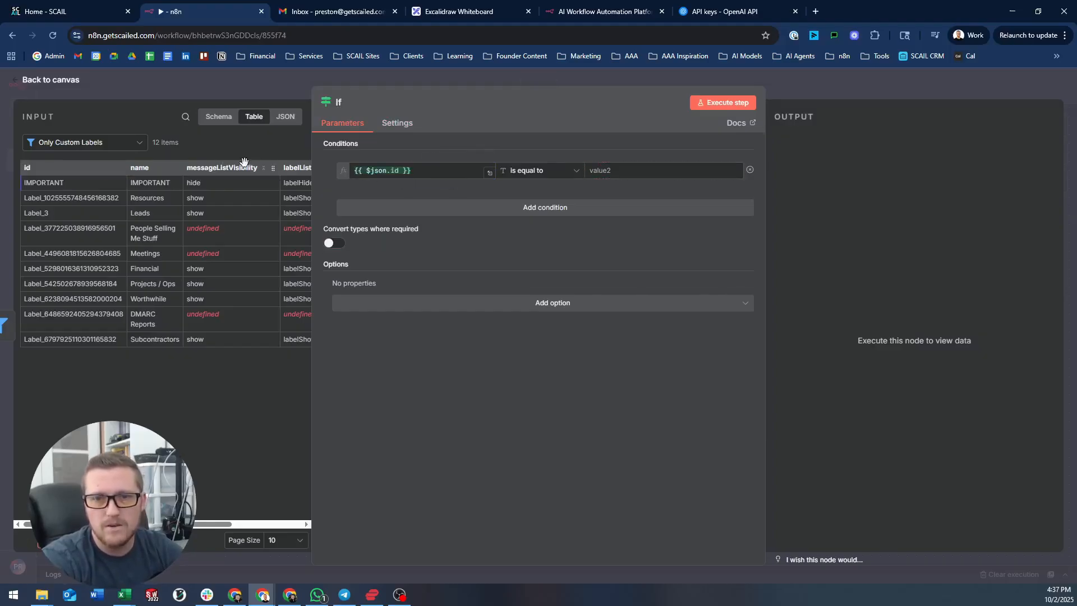
{"action": "left_click_drag", "start_coordinate": [222, 169], "coordinate": [418, 177]}
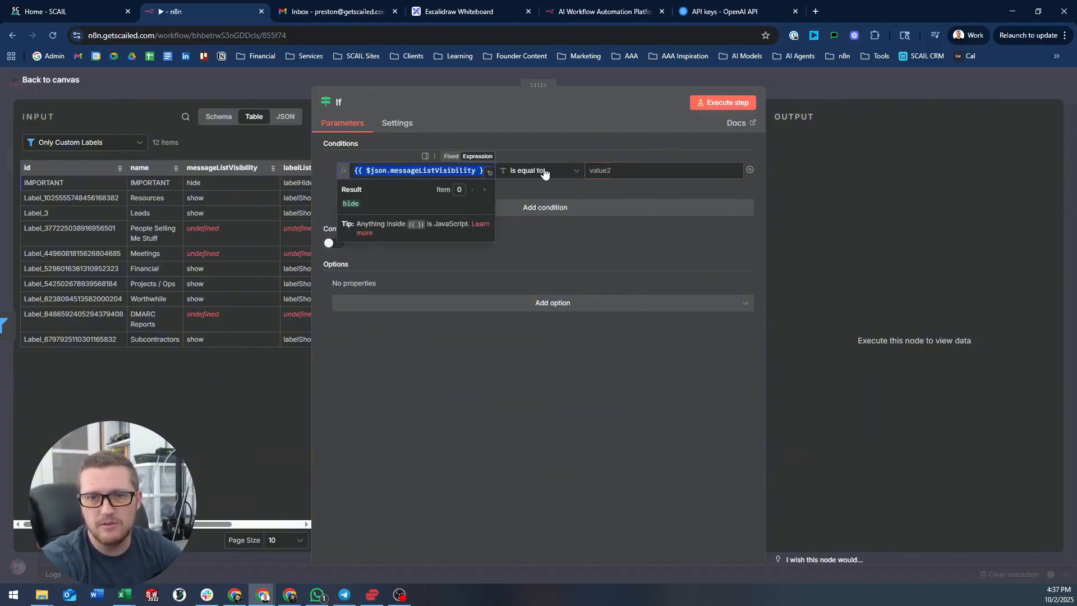
{"action": "left_click", "coordinate": [637, 171]}
{"action": "type", "text": "show"}
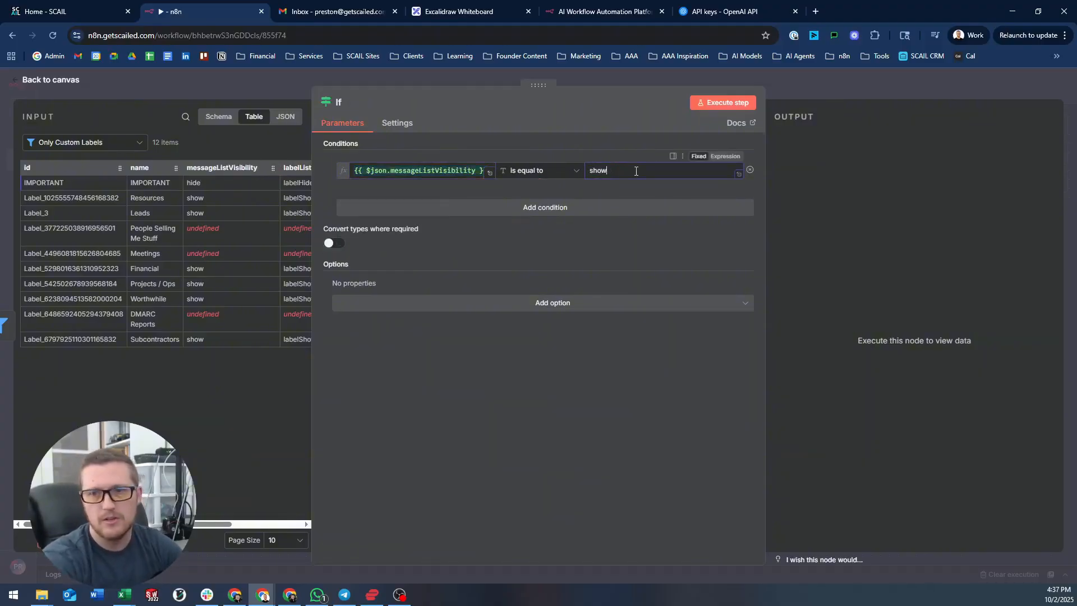
- Run the If node and compare its 5 false and 7 true label items
{"action": "left_click", "coordinate": [714, 107]}
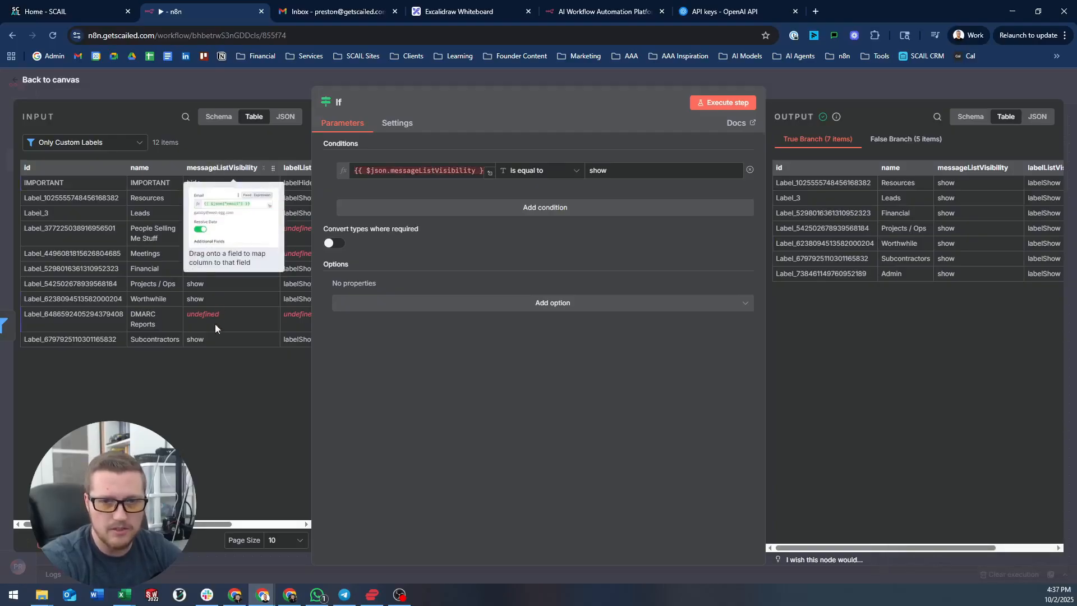
{"action": "left_click", "coordinate": [898, 140]}
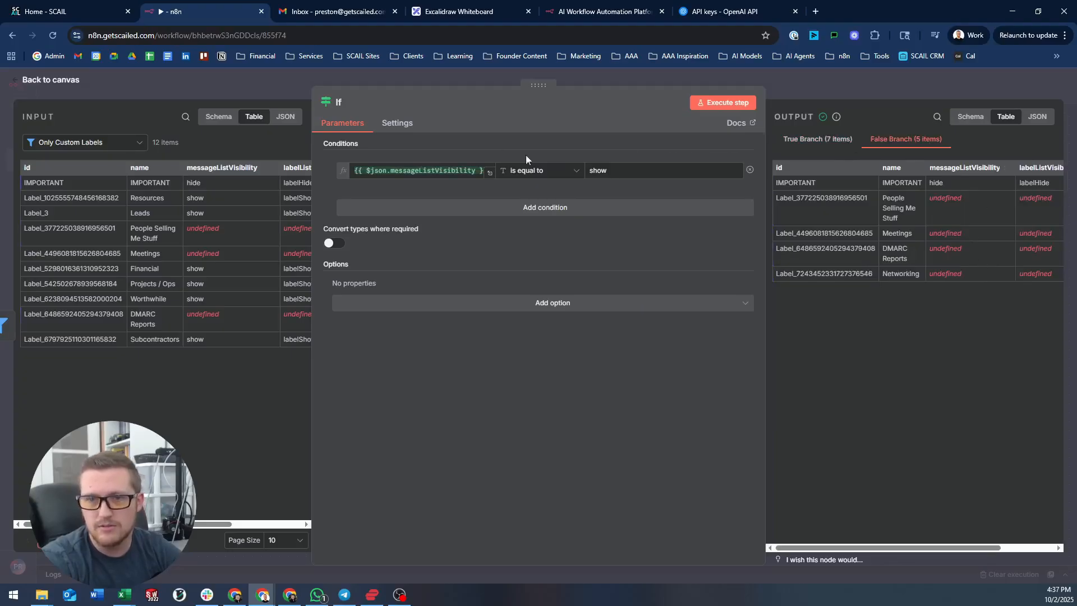
{"action": "left_click", "coordinate": [817, 139]}
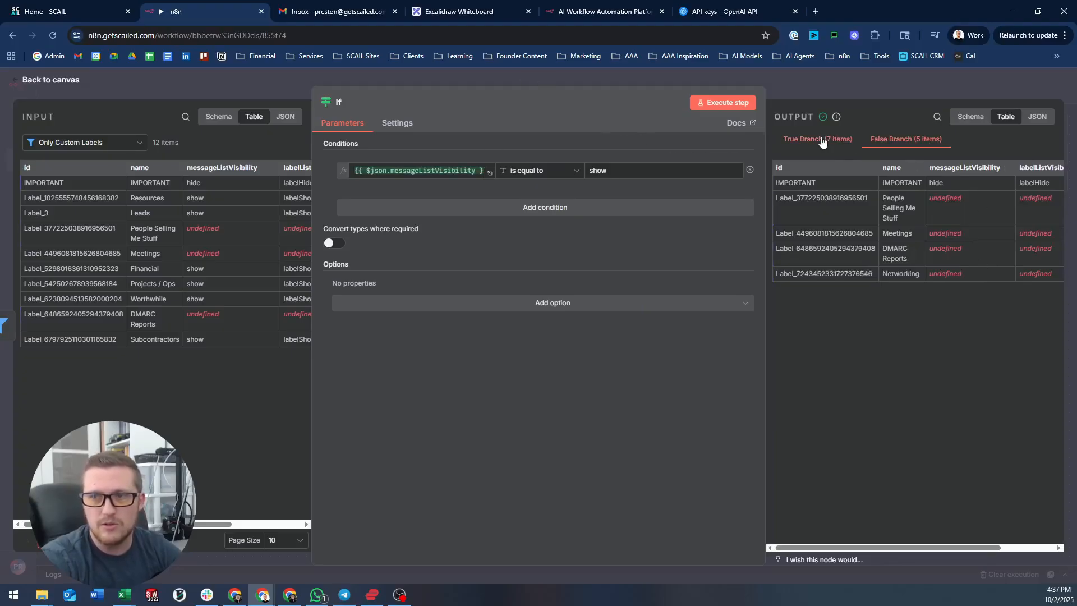
{"action": "left_click", "coordinate": [803, 85]}
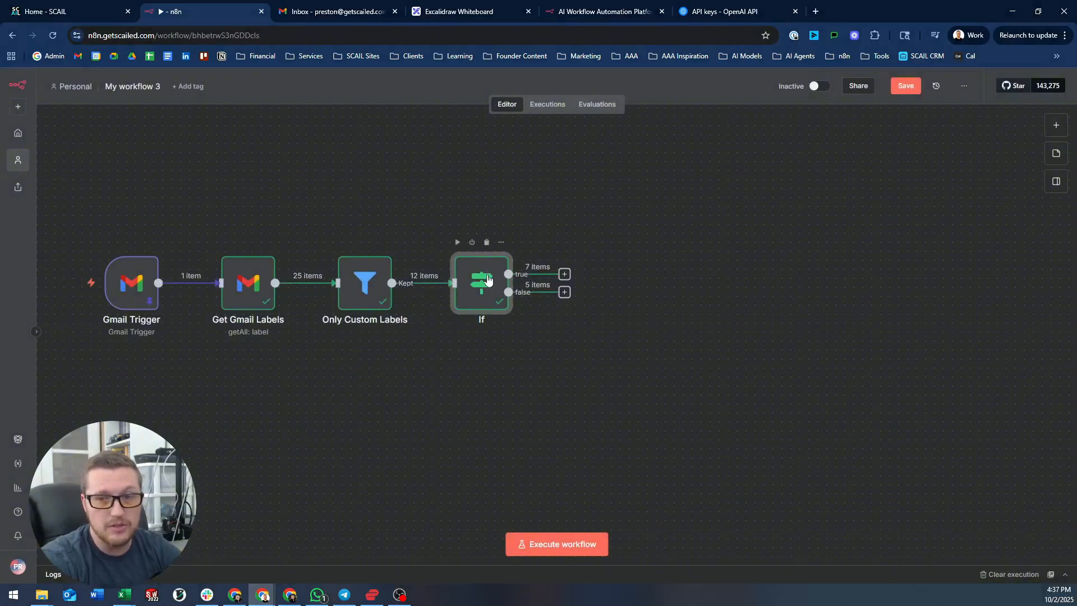
- Delete the If node after Only Custom Labels, leaving 12 items at the end
{"action": "left_click_drag", "start_coordinate": [565, 275], "coordinate": [641, 196]}
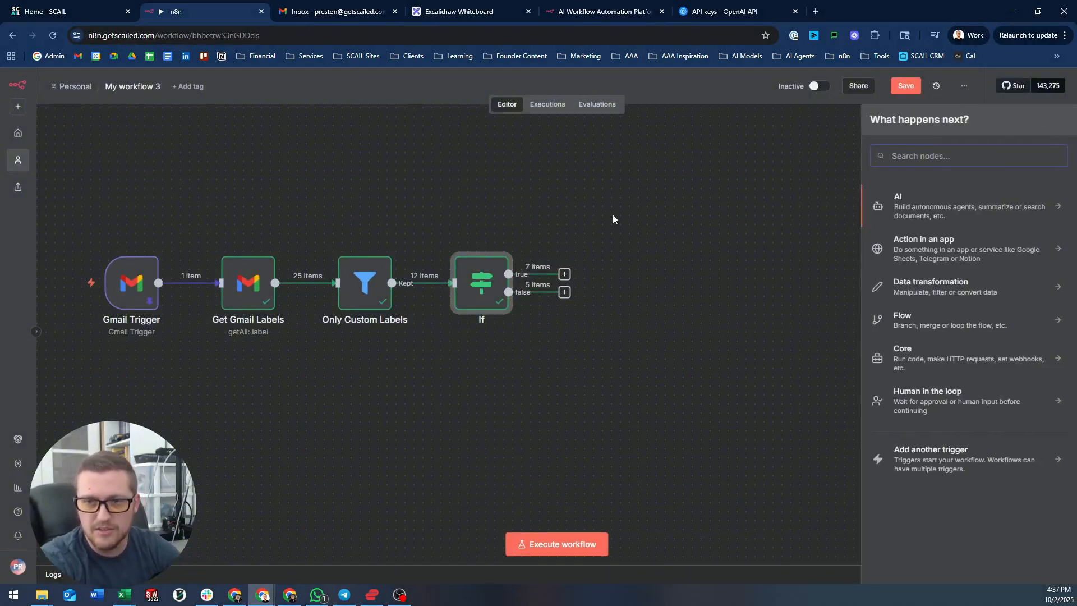
{"action": "left_click", "coordinate": [613, 218]}
{"action": "left_click", "coordinate": [475, 301]}
{"action": "key", "text": "Delete"}
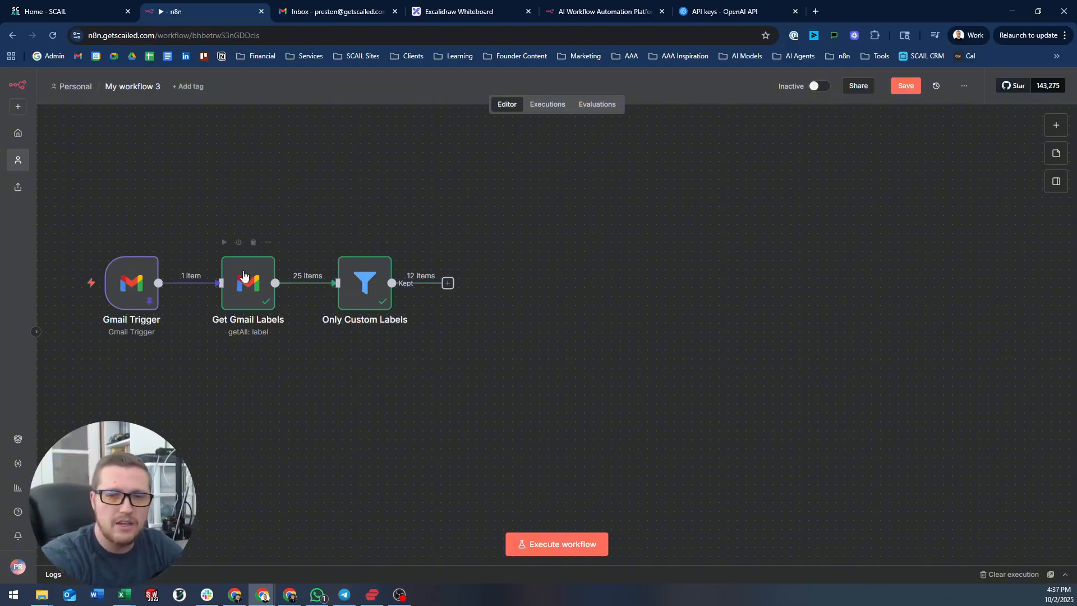
- Check Get Gmail Labels, then start adding a node after Only Custom Labels
{"action": "double_click", "coordinate": [227, 278]}
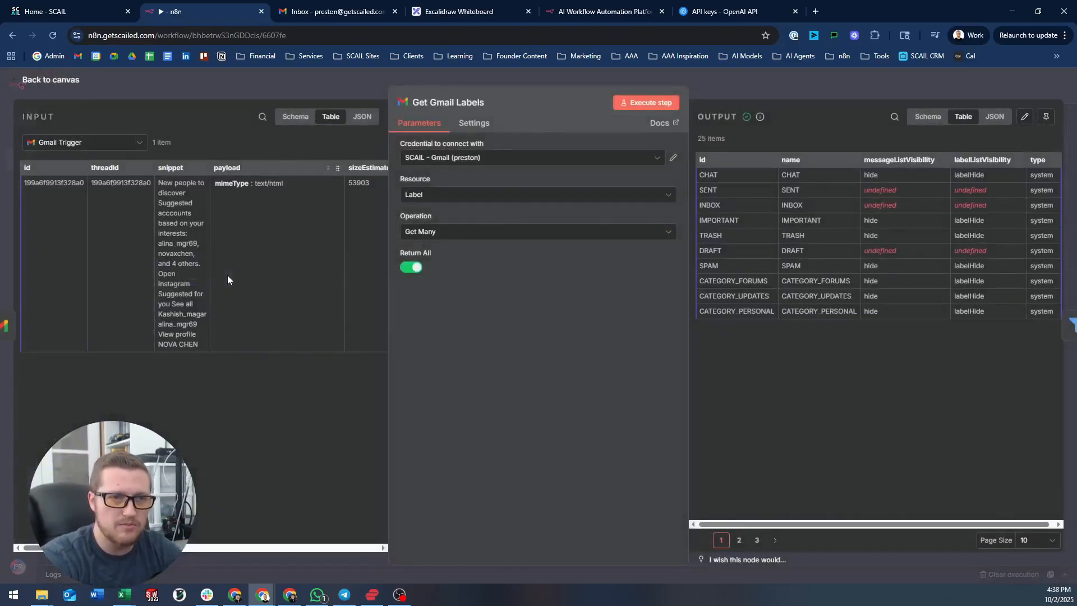
{"action": "key", "text": "Escape"}
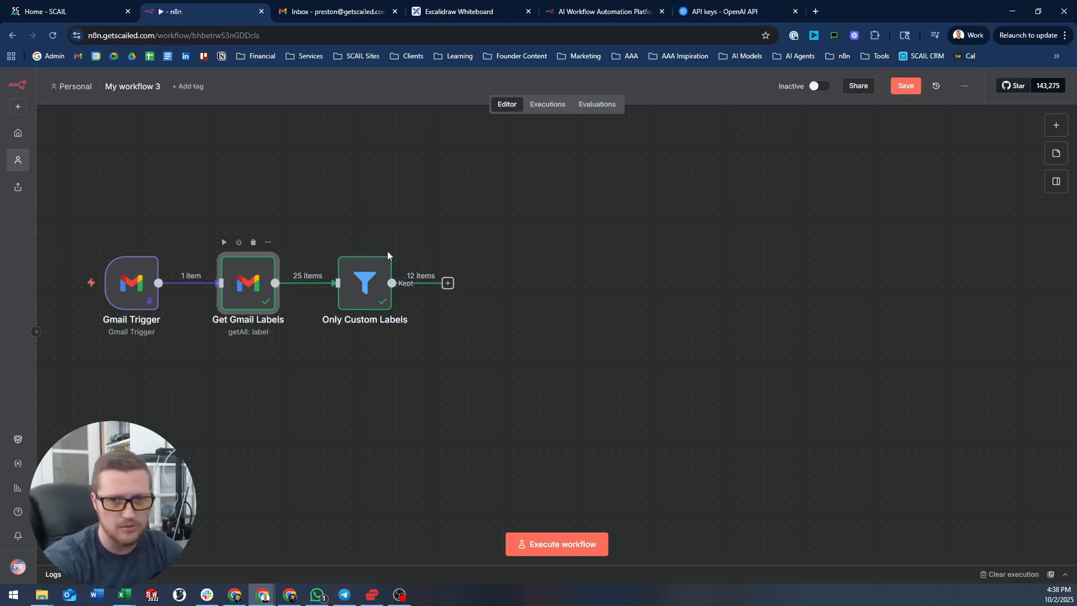
{"action": "left_click", "coordinate": [447, 282]}
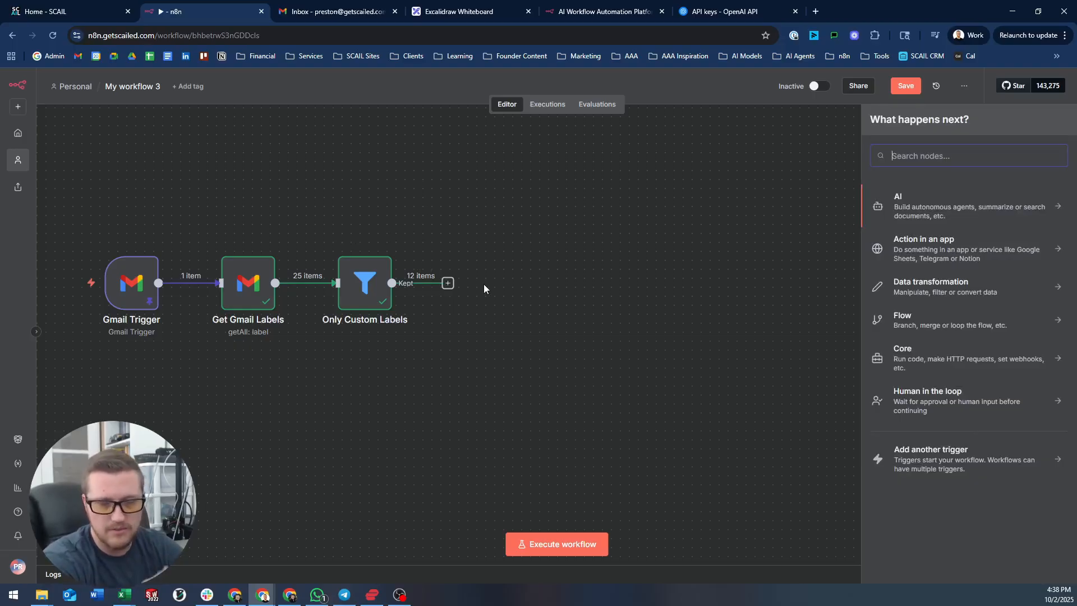
- Add an Aggregate node using 'agg' and drop the id and name fields into it
{"action": "type", "text": "agg"}
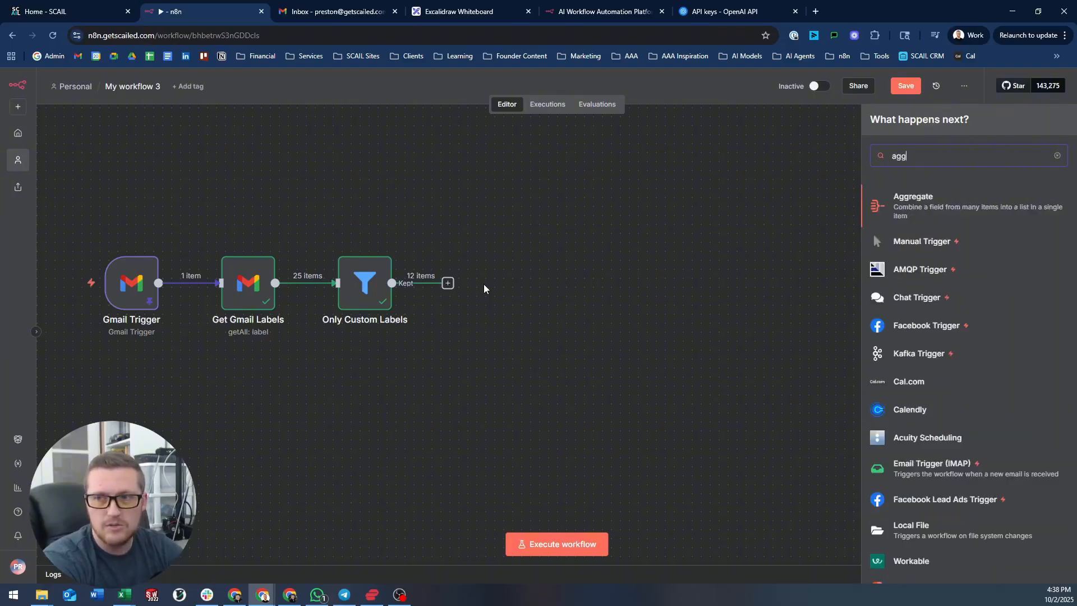
{"action": "key", "text": "Return"}
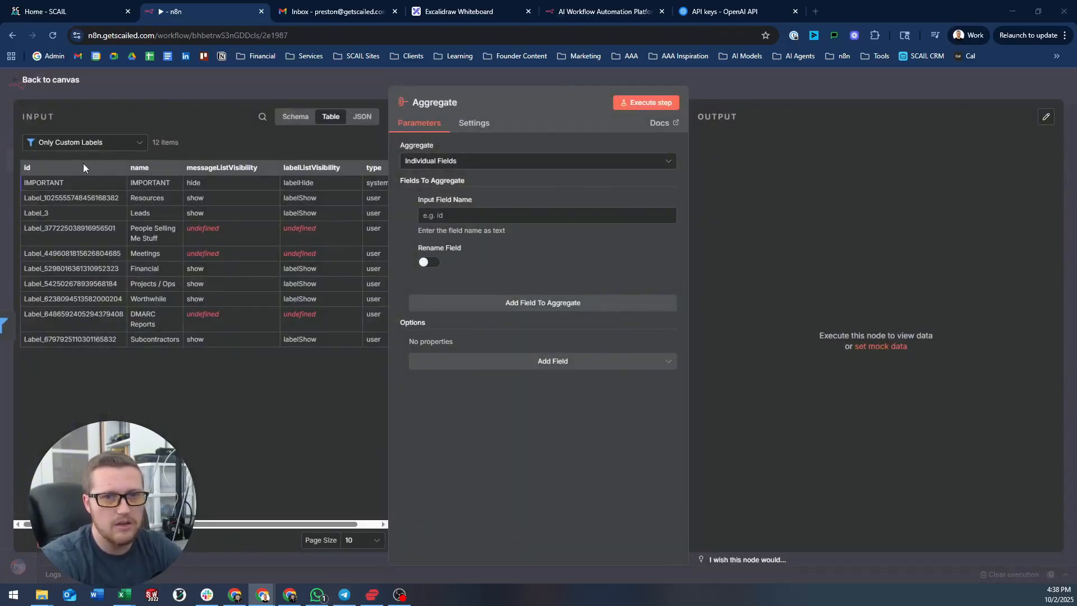
{"action": "left_click_drag", "start_coordinate": [69, 168], "coordinate": [475, 221]}
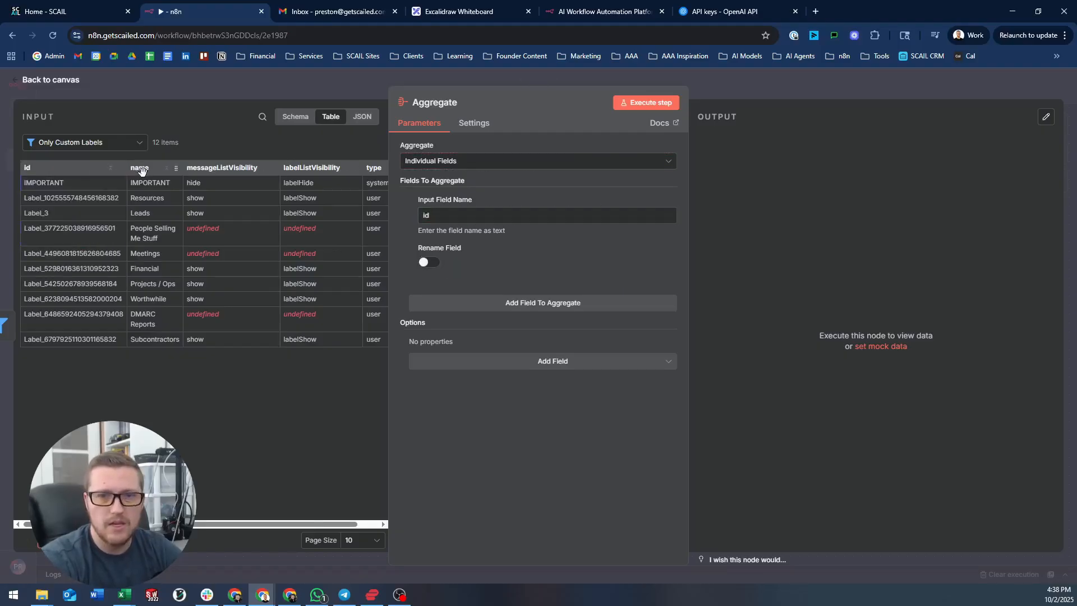
{"action": "left_click_drag", "start_coordinate": [141, 171], "coordinate": [476, 217]}
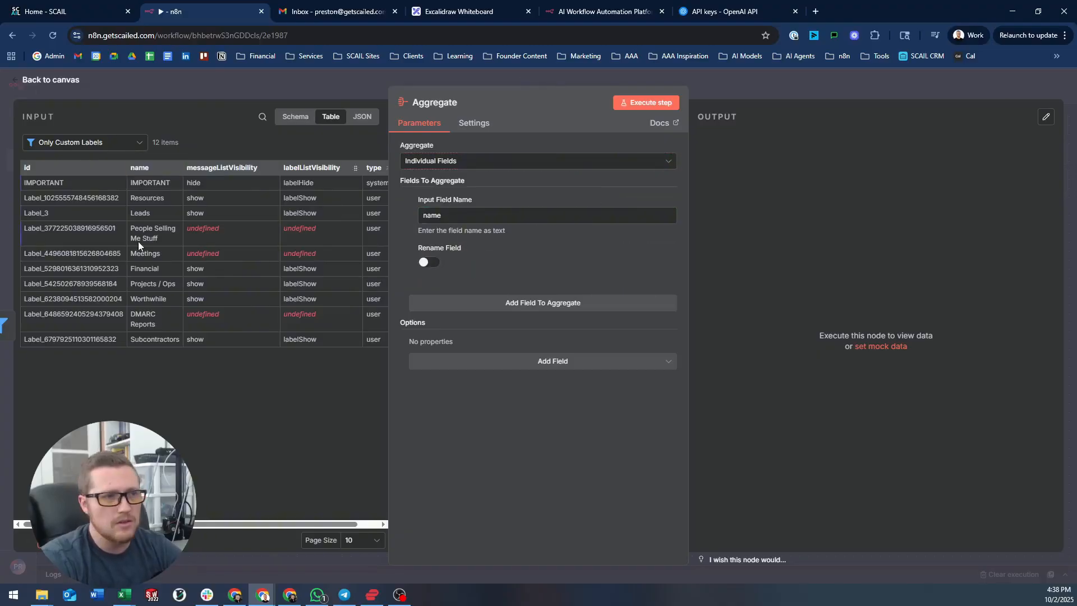
- Aggregate All Item Data into output field 'labels', including only the id and name fields
{"action": "left_click", "coordinate": [471, 161]}
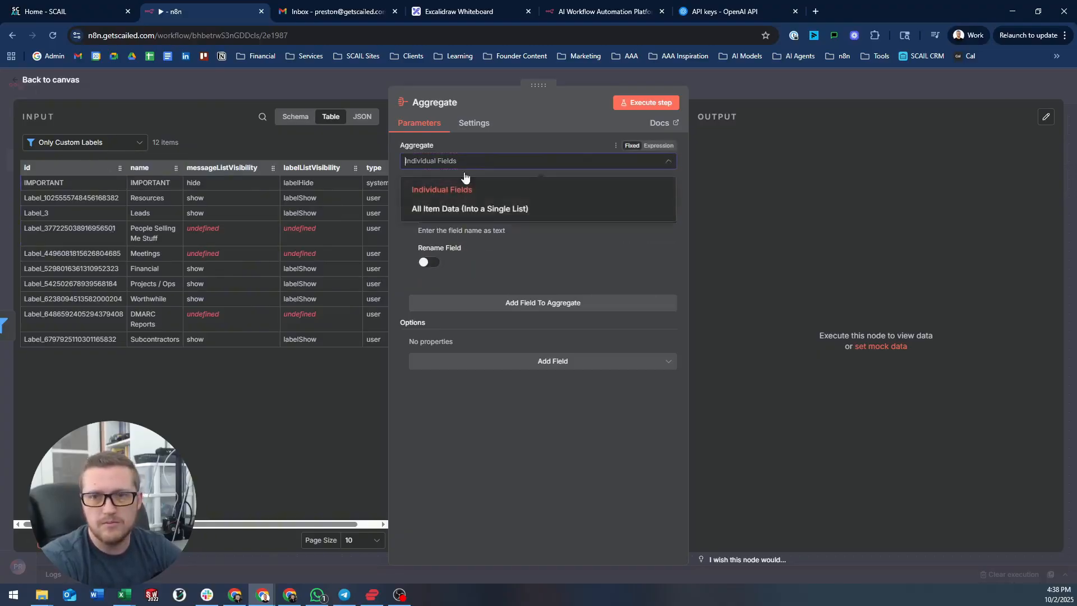
{"action": "left_click", "coordinate": [461, 210]}
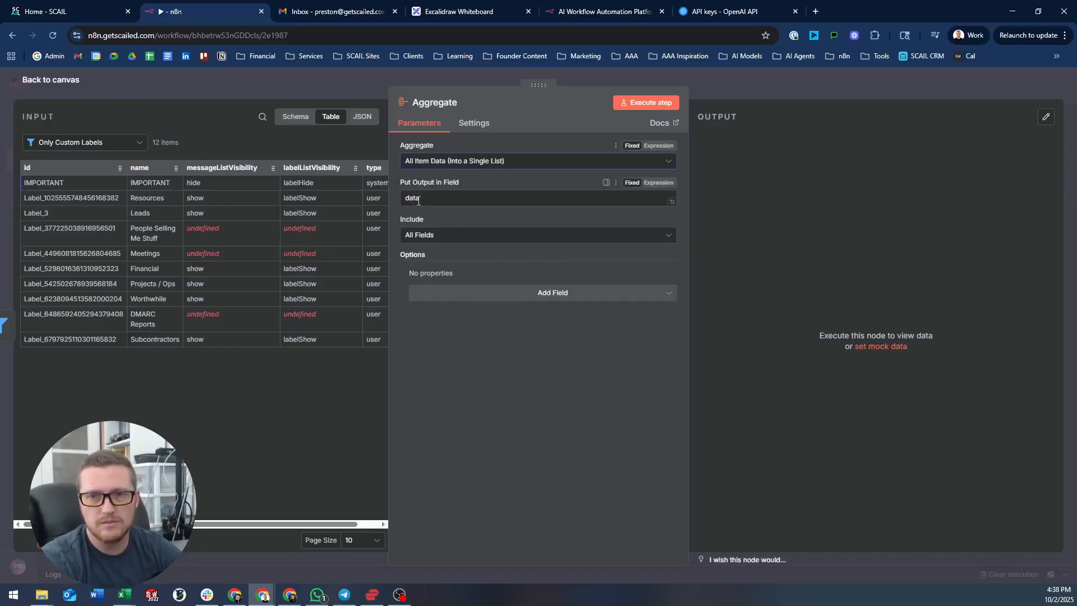
{"action": "left_click_drag", "start_coordinate": [434, 202], "coordinate": [396, 197]}
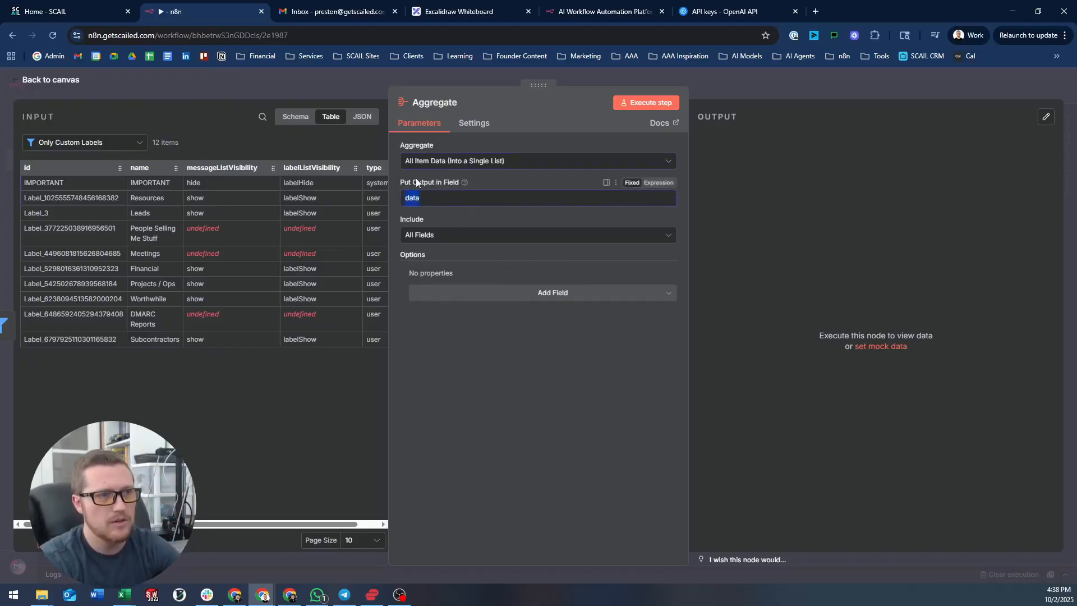
{"action": "type", "text": "bels"}
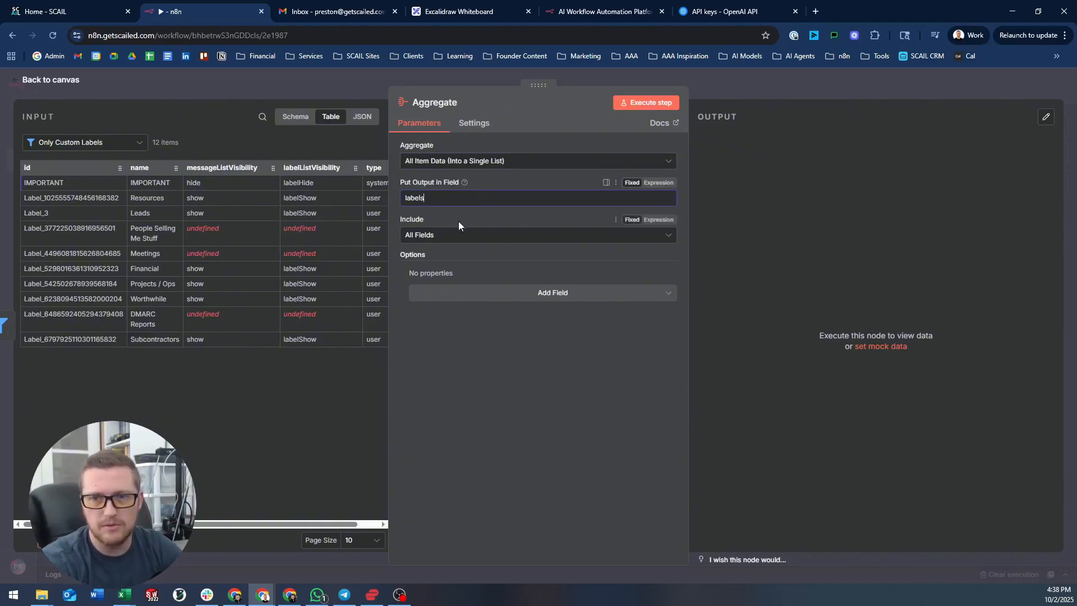
{"action": "left_click", "coordinate": [449, 235]}
{"action": "left_click", "coordinate": [450, 284]}
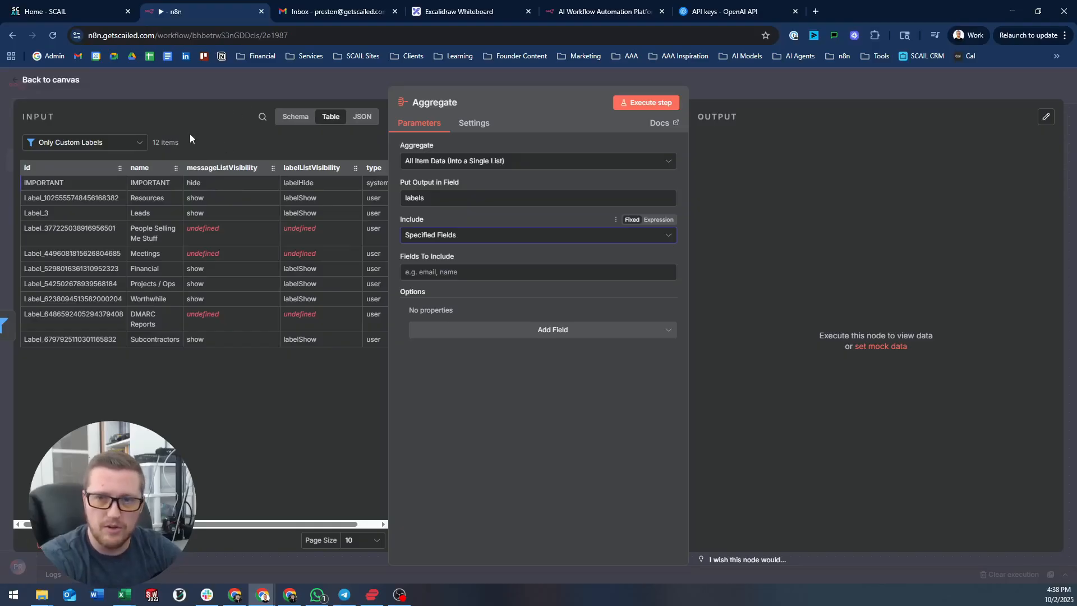
{"action": "left_click", "coordinate": [445, 197]}
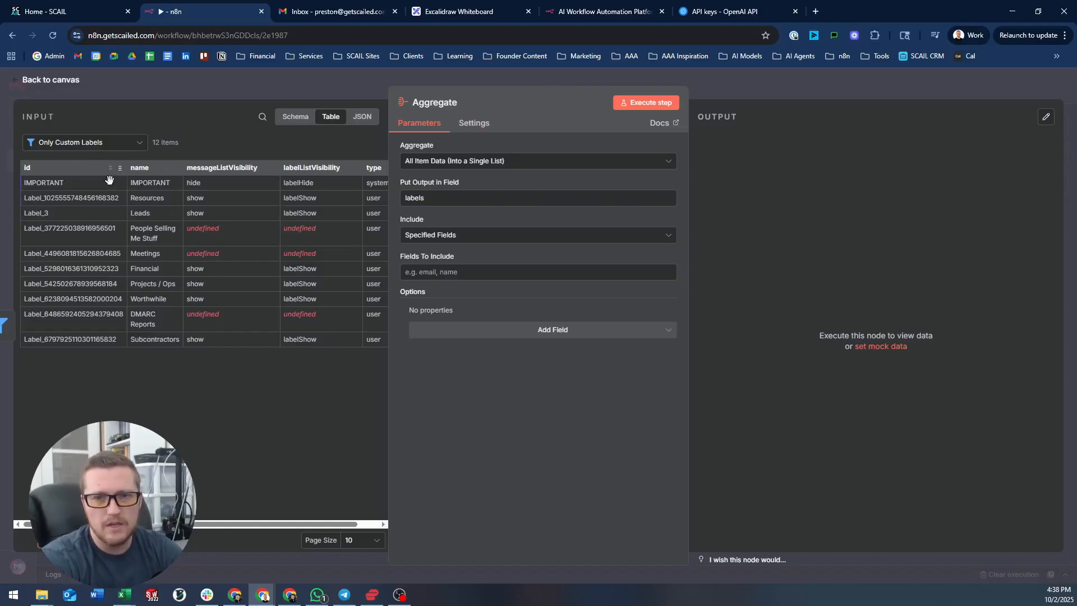
{"action": "left_click_drag", "start_coordinate": [22, 160], "coordinate": [426, 272]}
{"action": "left_click_drag", "start_coordinate": [140, 168], "coordinate": [458, 273]}
- Run the Aggregate step and inspect the single 'labels' item as schema and table
{"action": "left_click", "coordinate": [646, 102]}
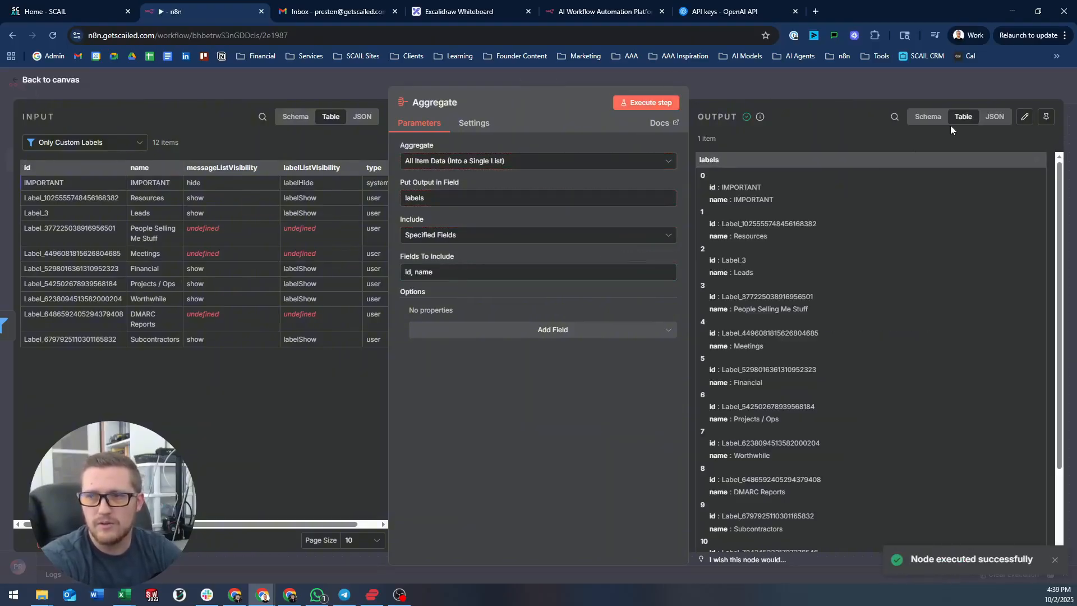
{"action": "left_click", "coordinate": [923, 116]}
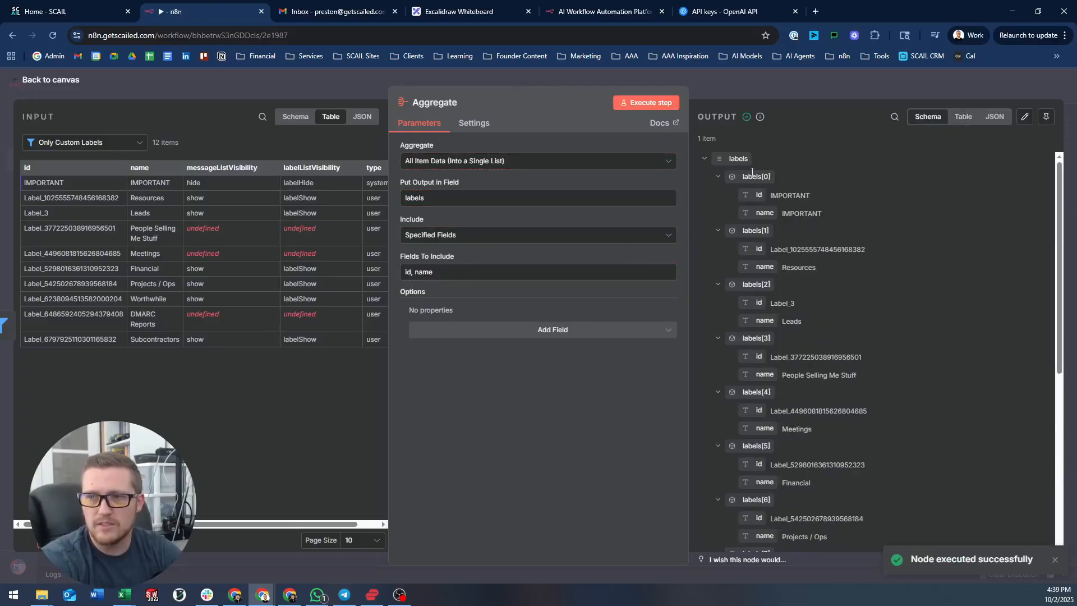
{"action": "left_click", "coordinate": [706, 160]}
{"action": "left_click", "coordinate": [705, 159]}
{"action": "left_click", "coordinate": [705, 159]}
{"action": "left_click", "coordinate": [705, 159]}
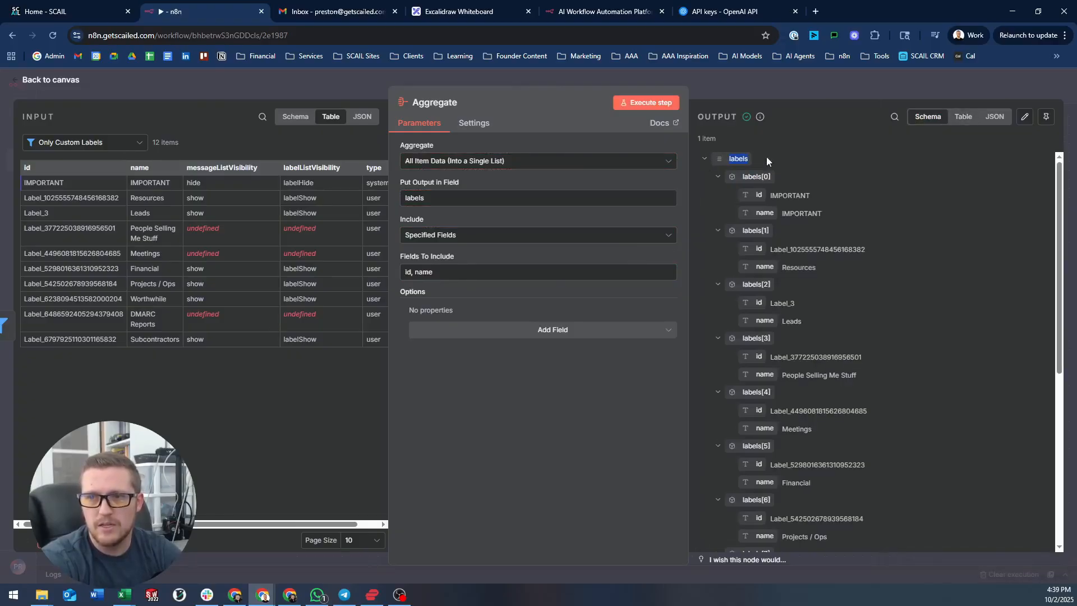
{"action": "left_click", "coordinate": [964, 116]}
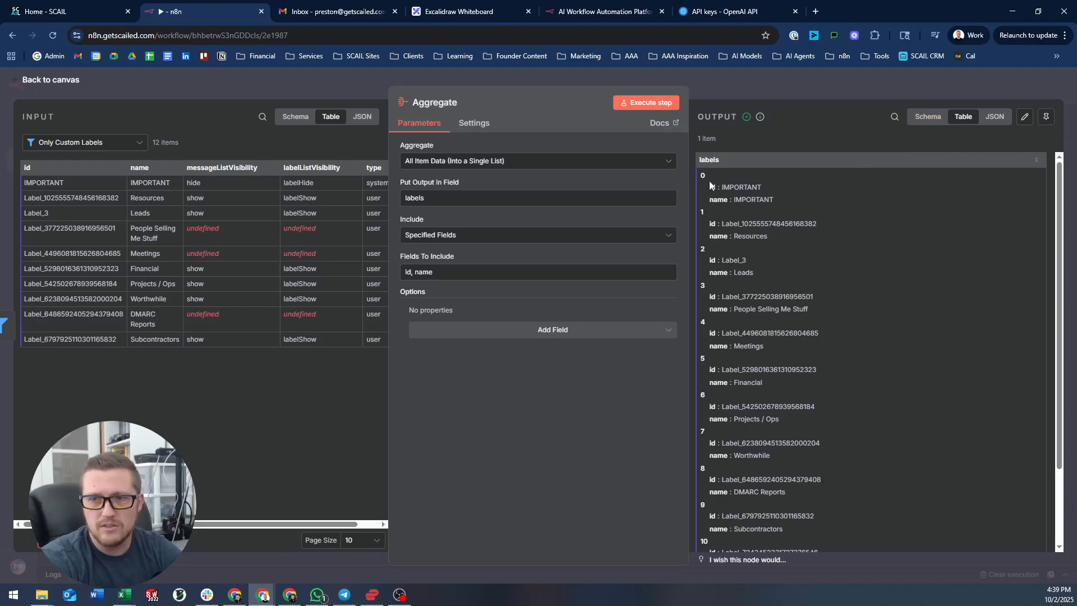
{"action": "left_click_drag", "start_coordinate": [710, 181], "coordinate": [785, 203]}
- Rerun Only Custom Labels so it keeps 11 labels, then nudge the Aggregate node
{"action": "key", "text": "Escape"}
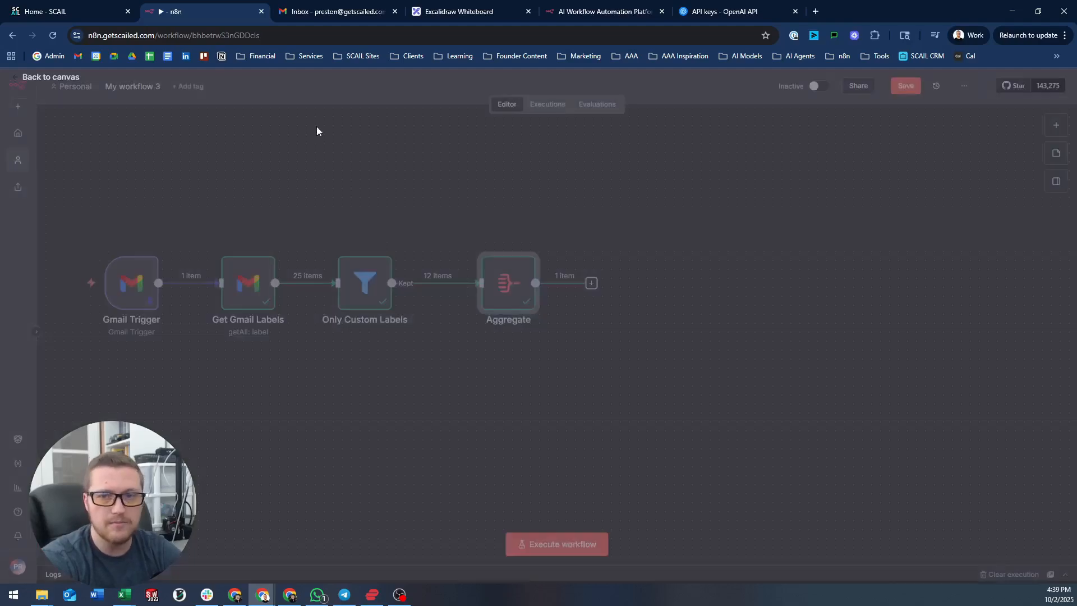
{"action": "double_click", "coordinate": [388, 265]}
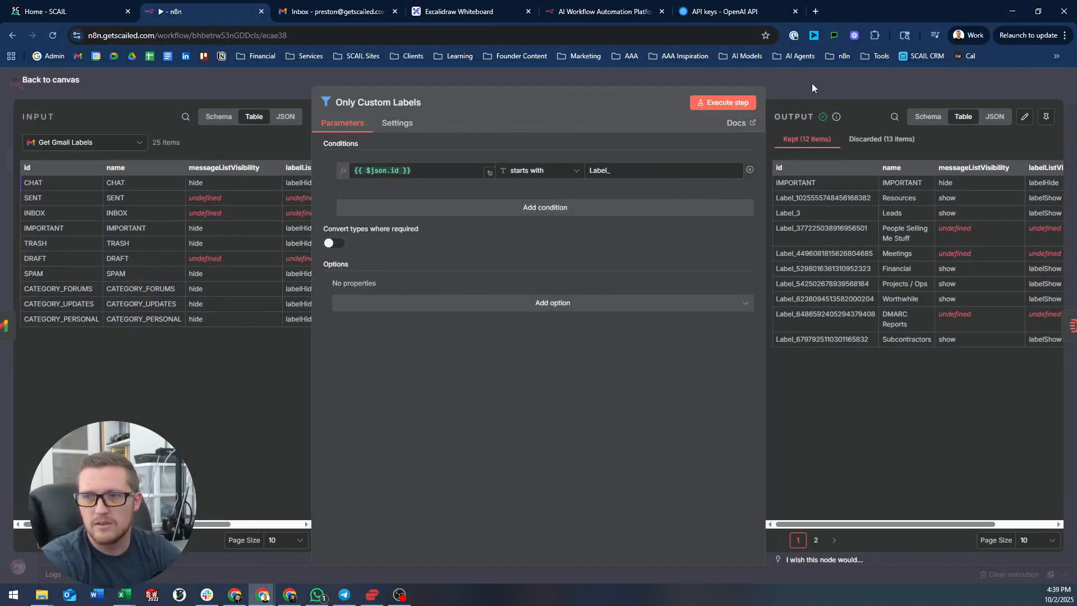
{"action": "left_click", "coordinate": [723, 102]}
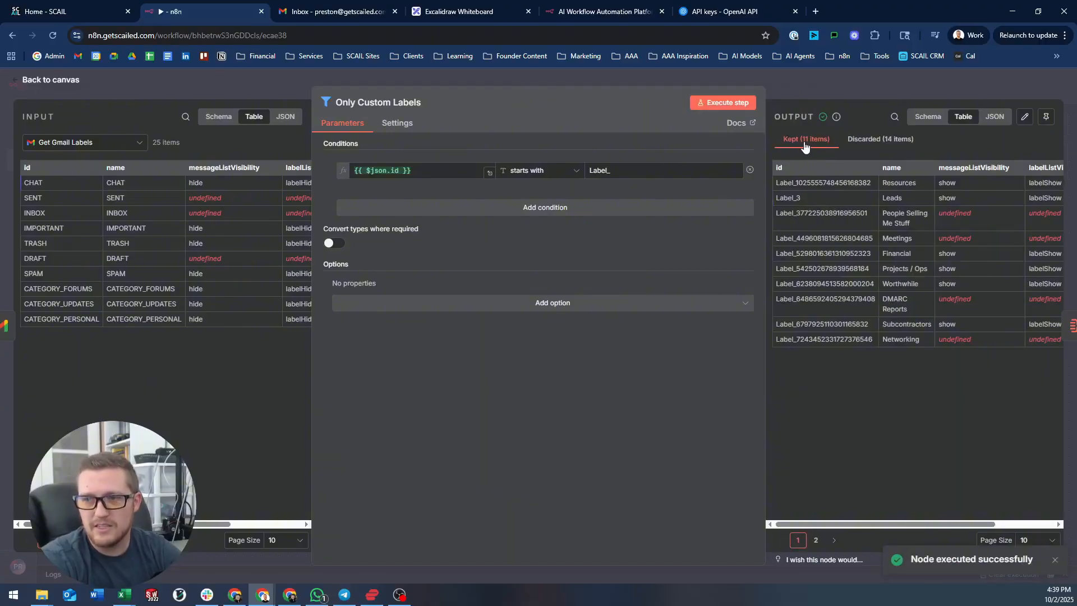
{"action": "key", "text": "Escape"}
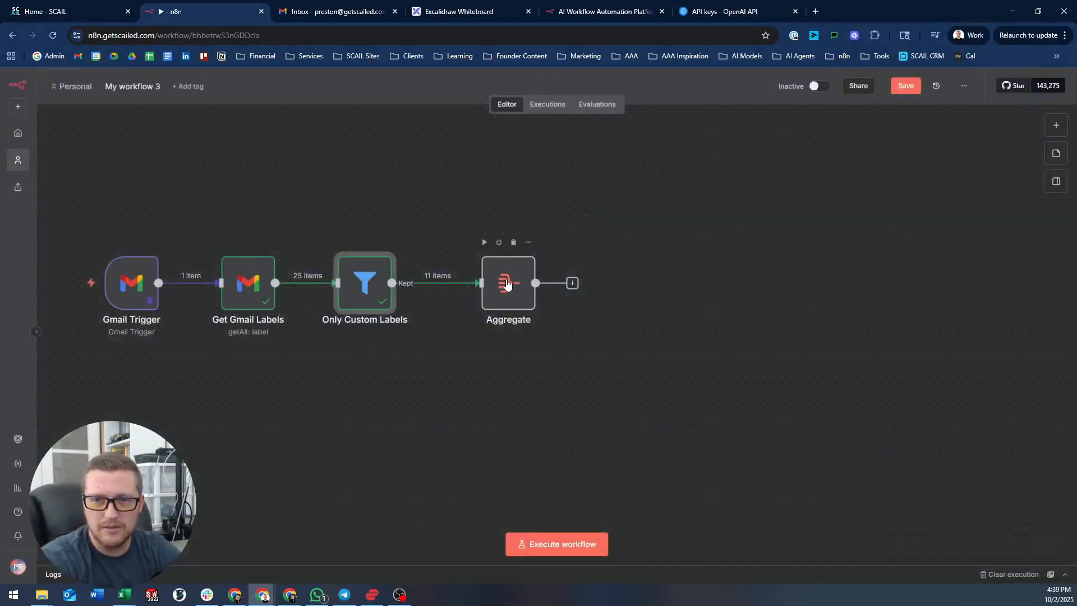
{"action": "left_click_drag", "start_coordinate": [504, 288], "coordinate": [487, 285]}
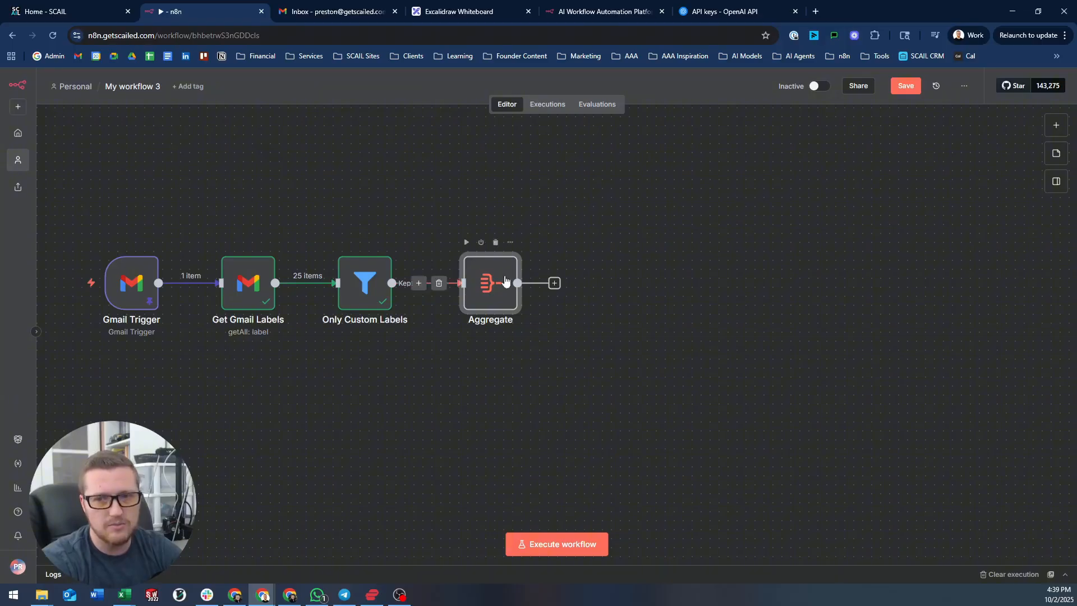
{"action": "double_click", "coordinate": [505, 283]}
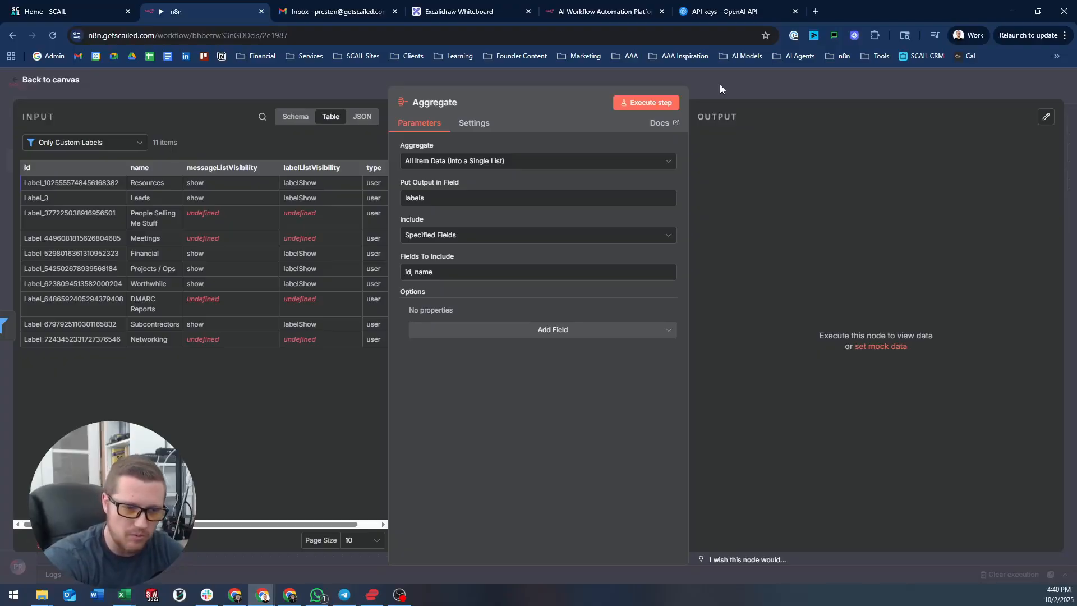
{"action": "left_click", "coordinate": [721, 89]}
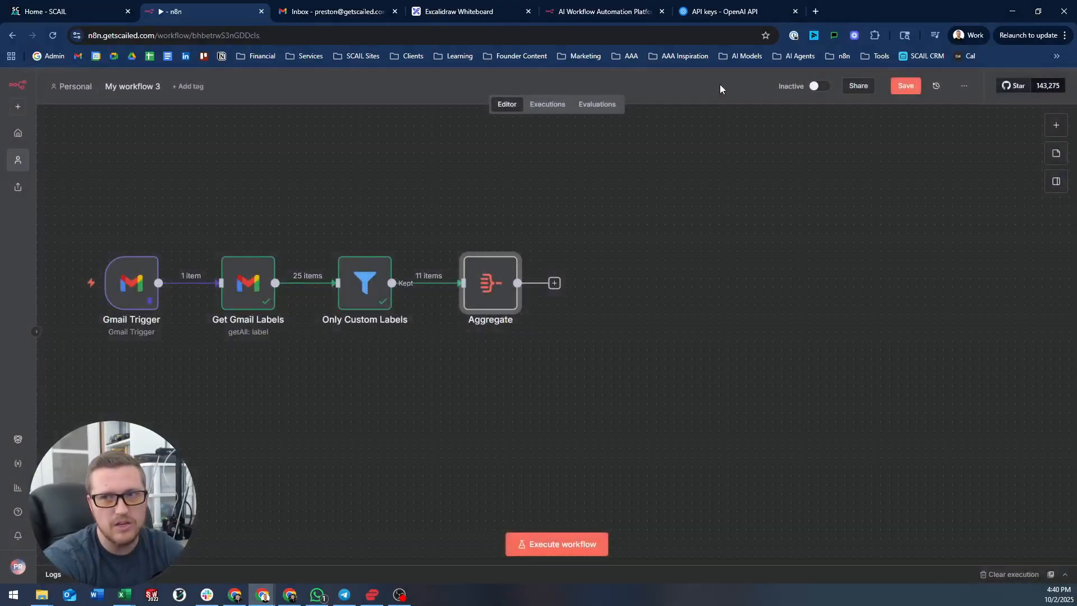
{"action": "left_click", "coordinate": [466, 242]}
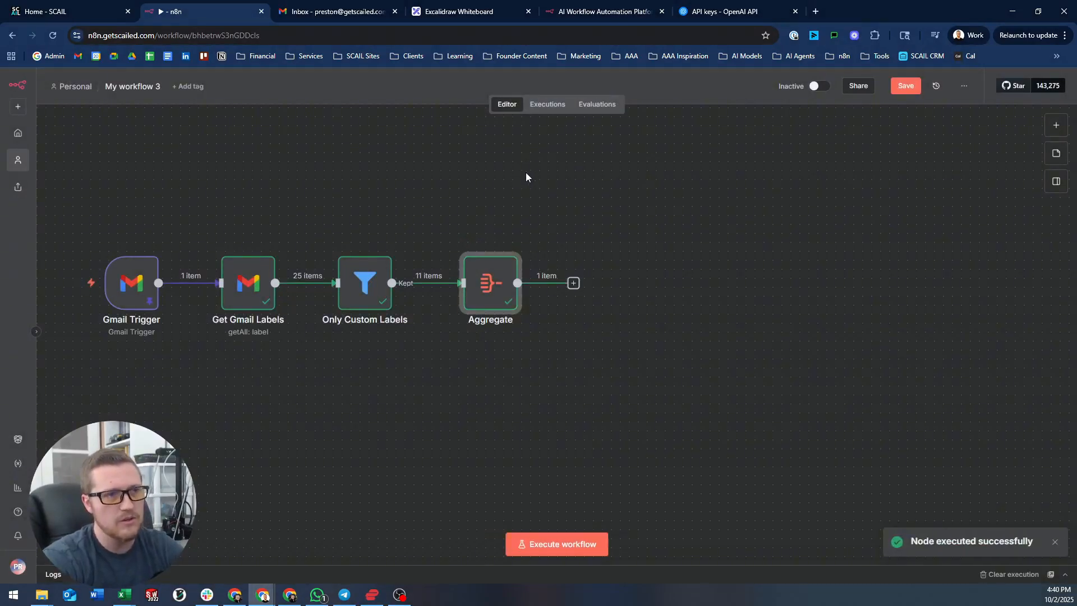
{"action": "double_click", "coordinate": [478, 282]}
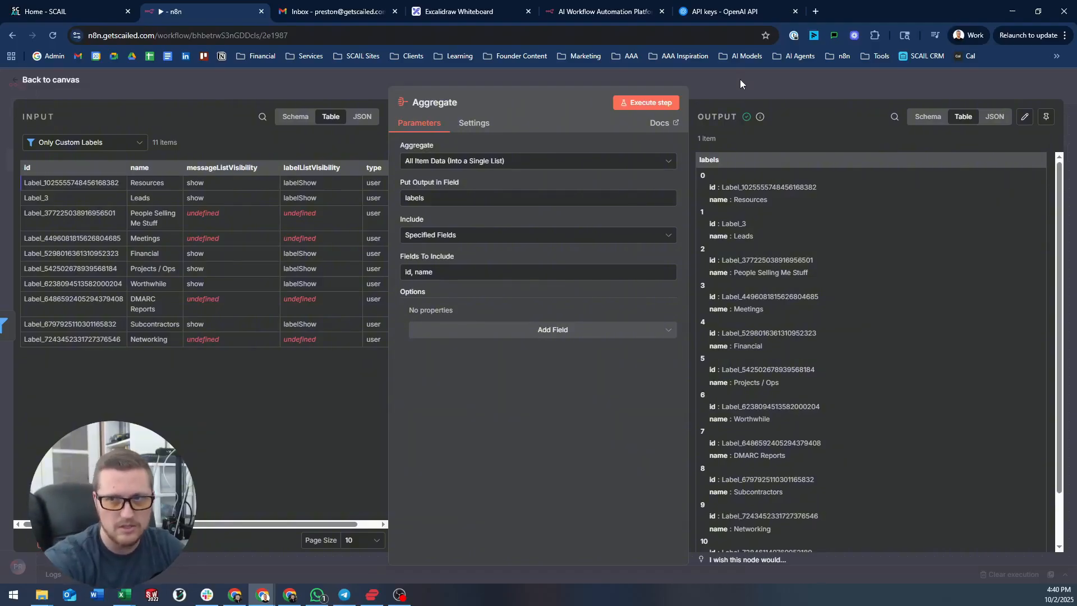
{"action": "left_click", "coordinate": [739, 79]}
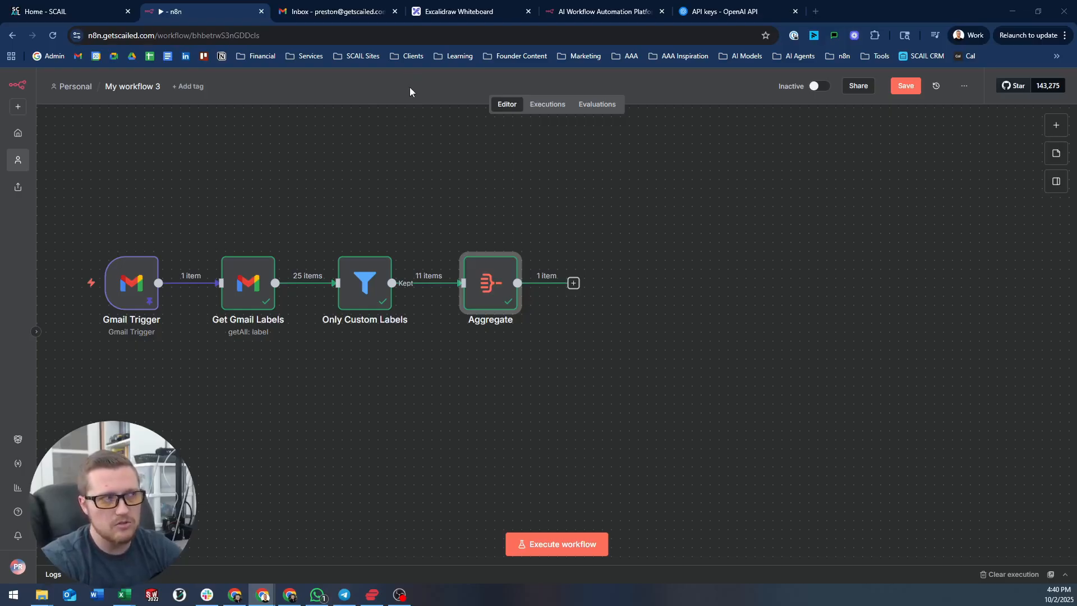
{"action": "left_click", "coordinate": [318, 11]}
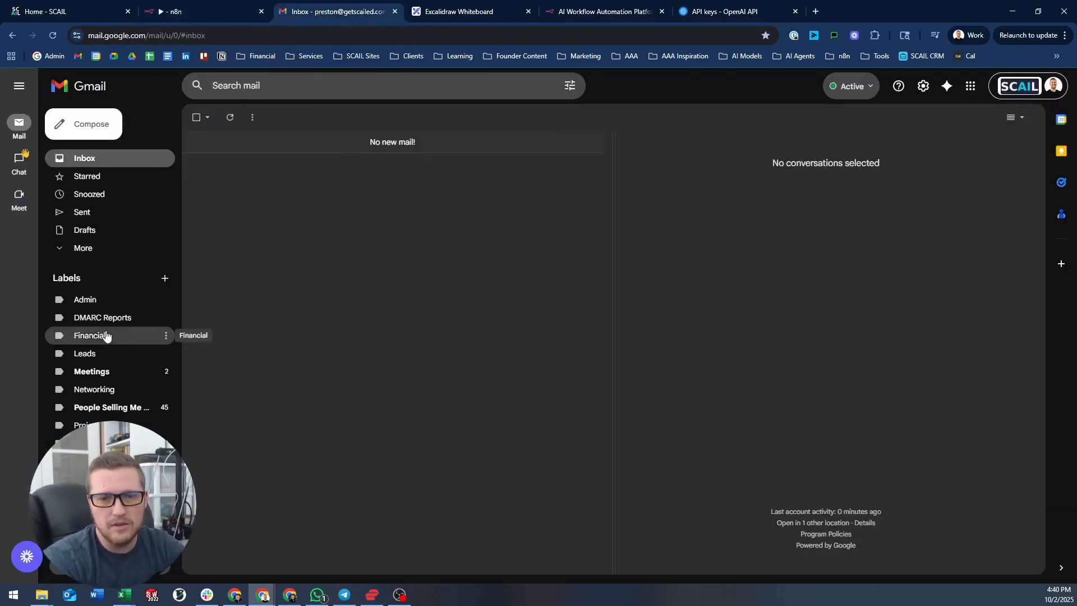
{"action": "left_click", "coordinate": [81, 248]}
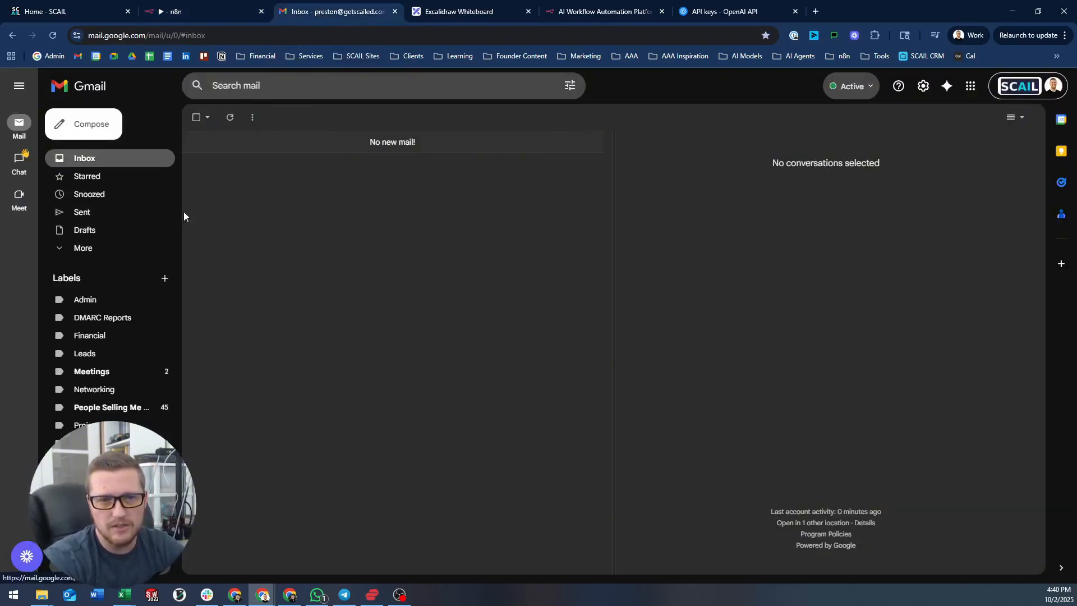
{"action": "left_click", "coordinate": [129, 213]}
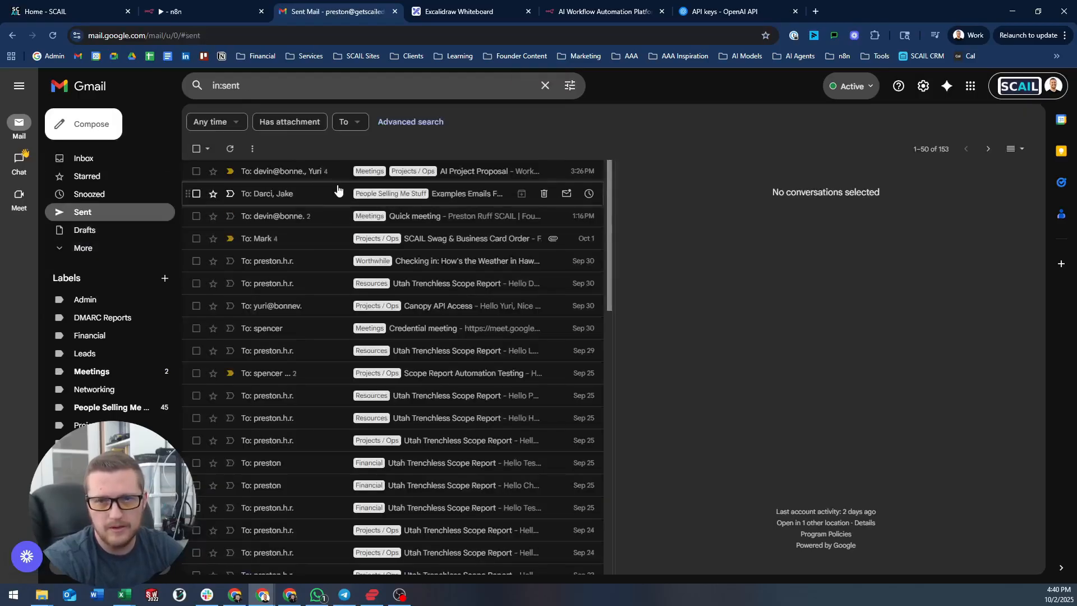
{"action": "left_click", "coordinate": [301, 240]}
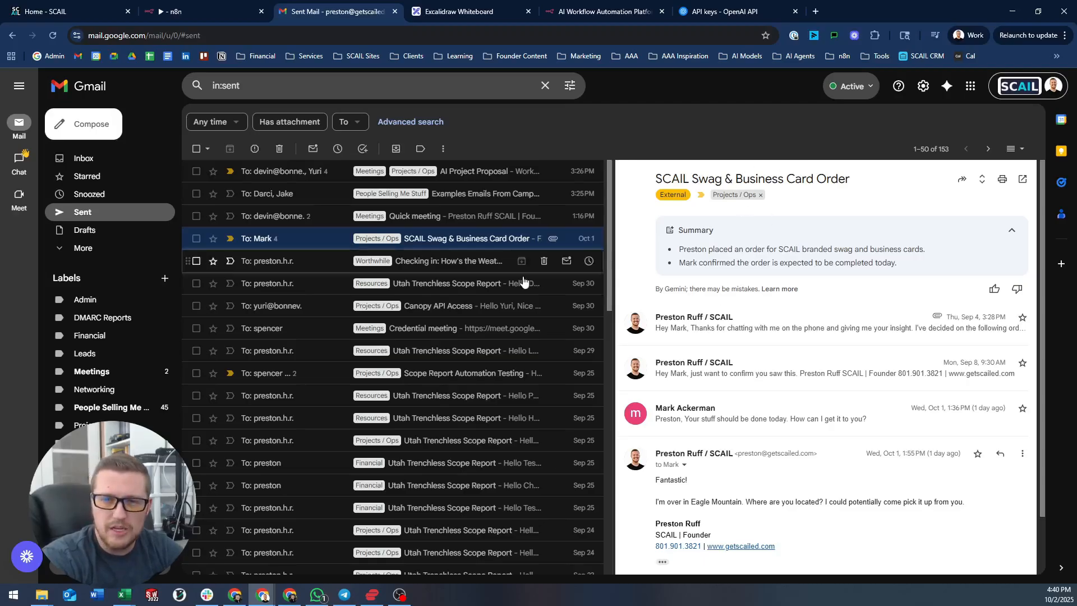
{"action": "left_click", "coordinate": [793, 328]}
{"action": "left_click", "coordinate": [828, 323]}
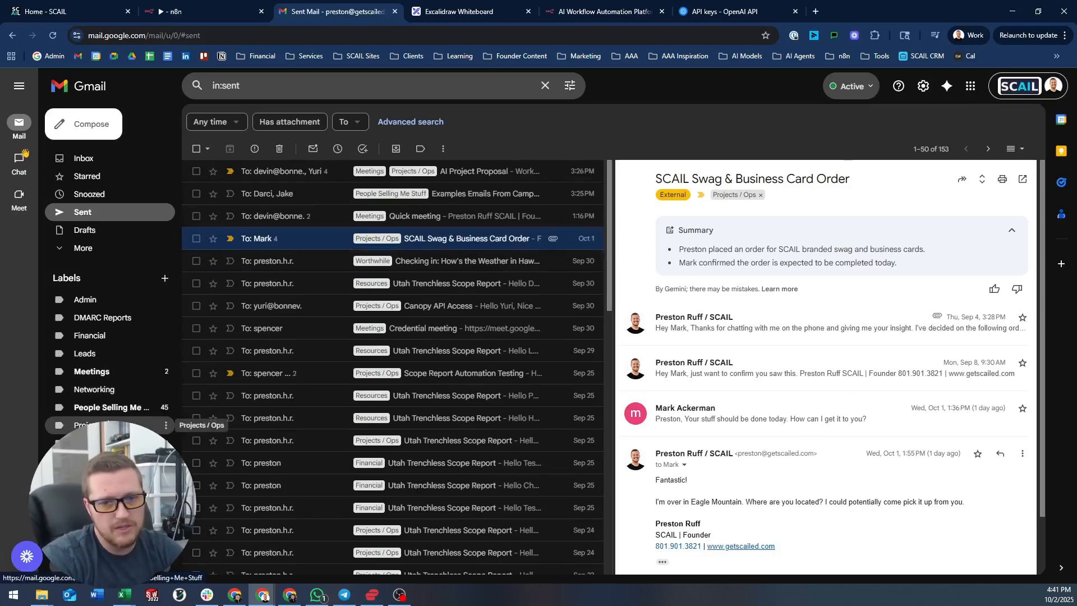
{"action": "left_click", "coordinate": [84, 425]}
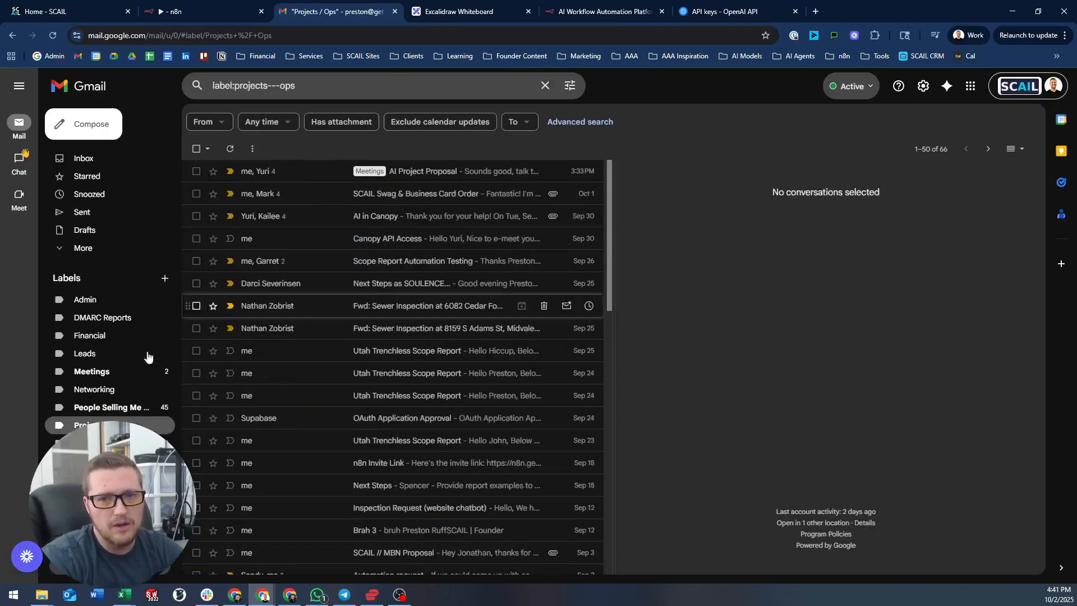
{"action": "left_click", "coordinate": [101, 301]}
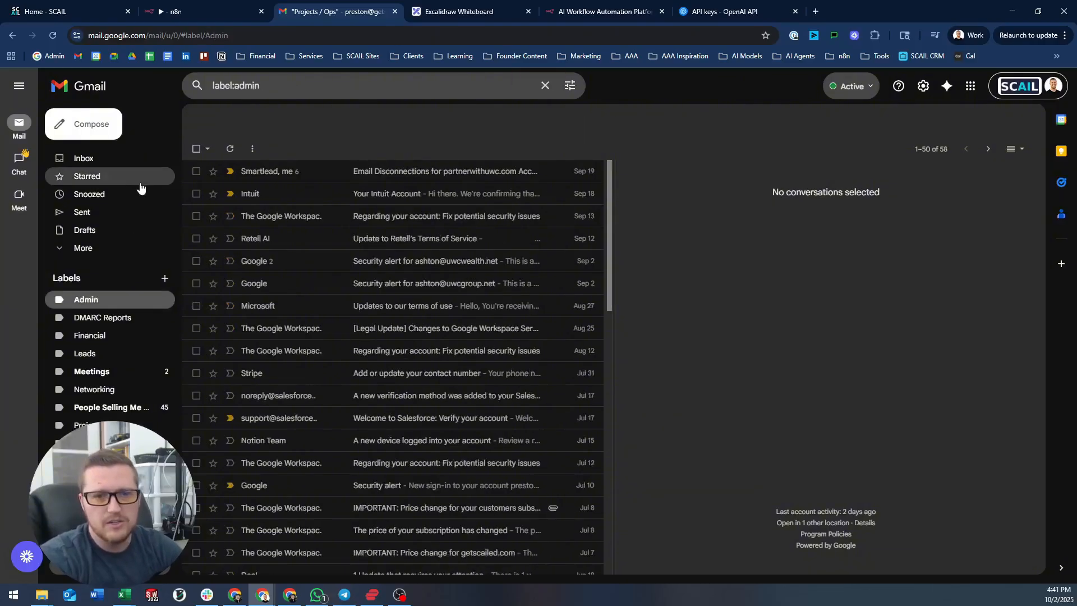
{"action": "left_click", "coordinate": [100, 160]}
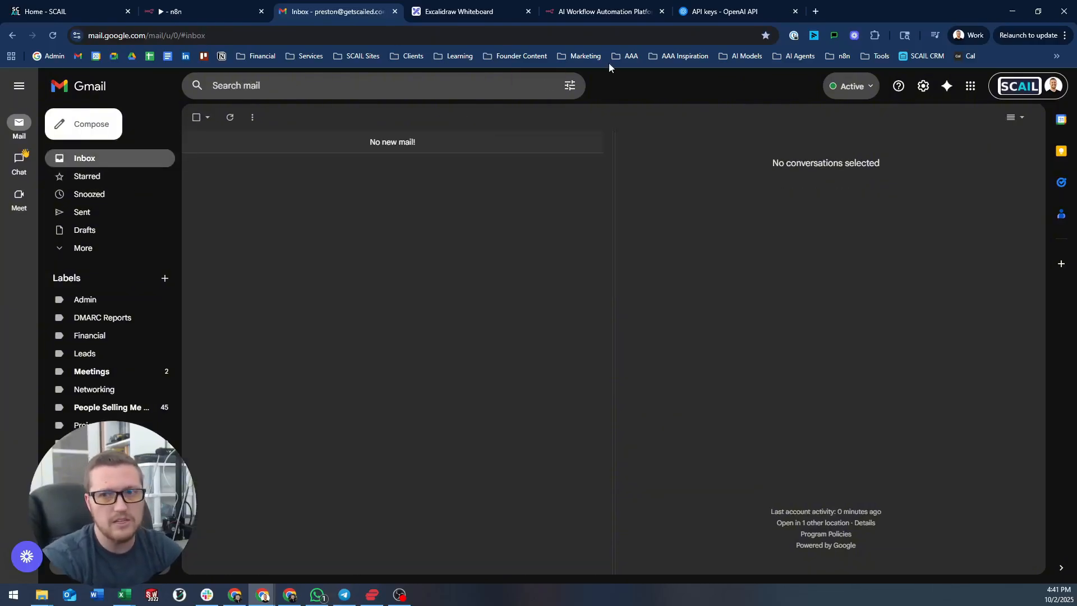
{"action": "left_click", "coordinate": [211, 2]}
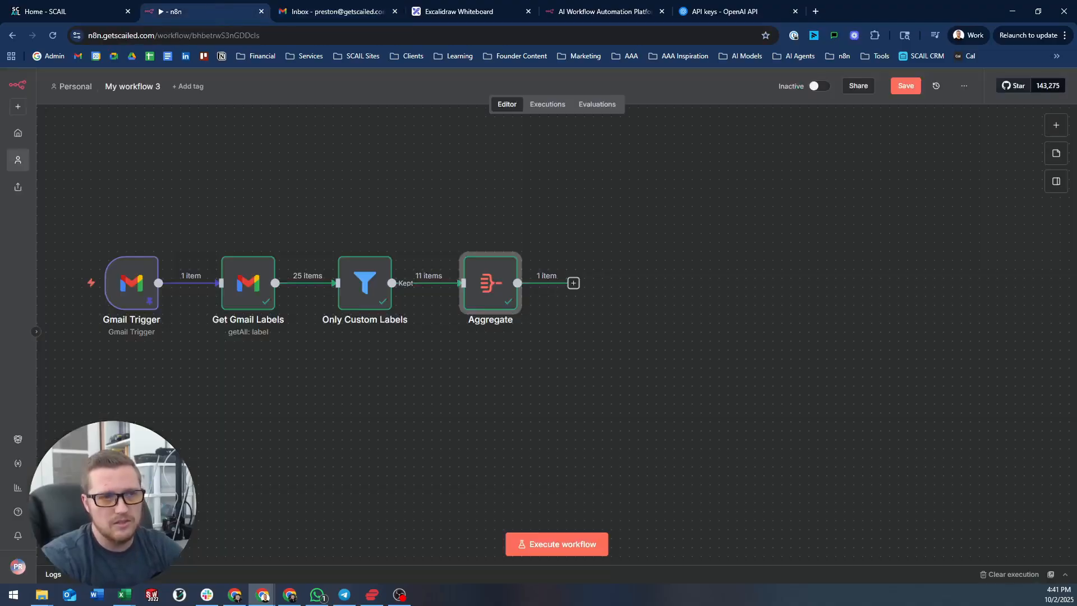
- Add an If node after the Aggregate node
{"action": "left_click", "coordinate": [574, 282]}
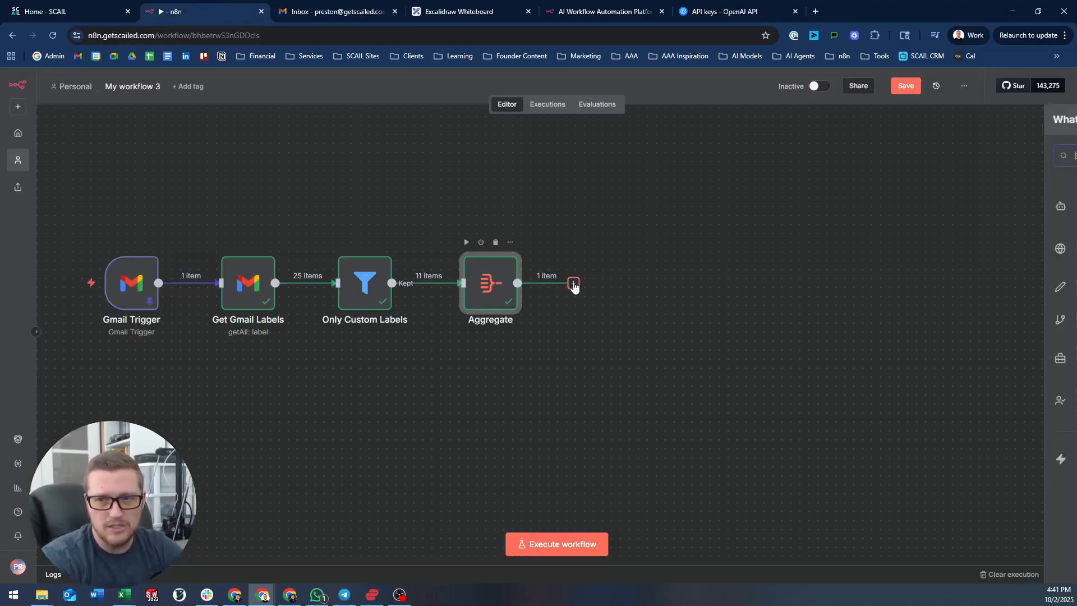
{"action": "type", "text": "if"}
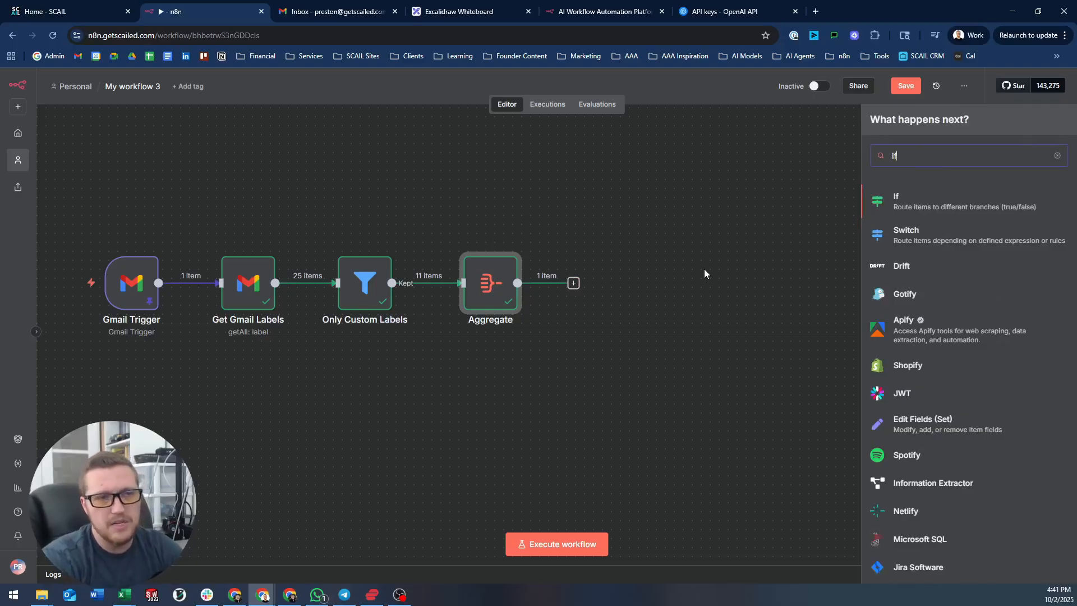
{"action": "key", "text": "Return"}
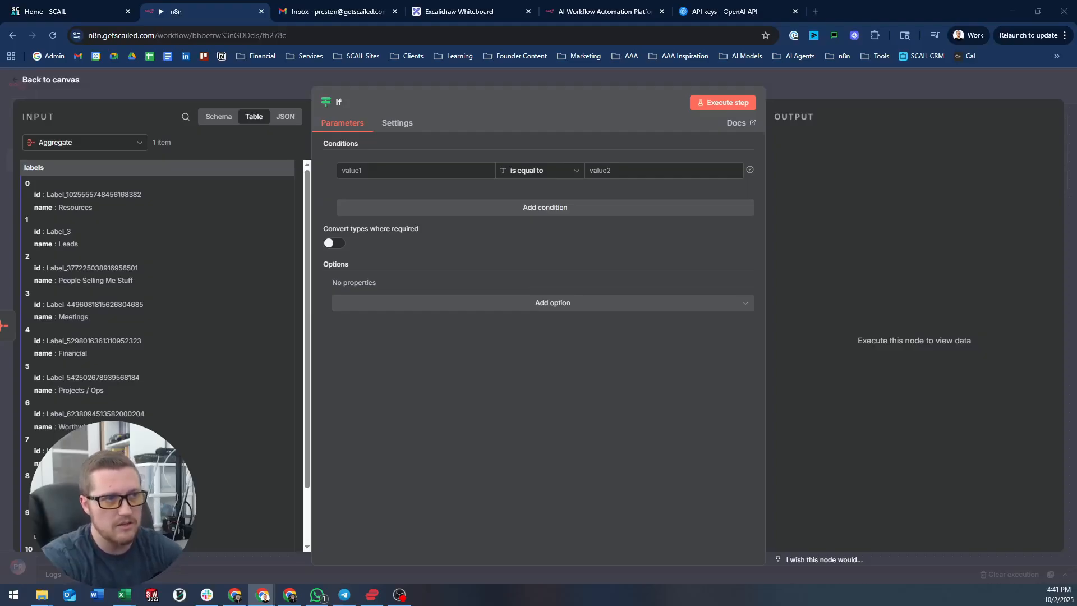
- Set the If condition to String exists on the pasted Gmail Trigger in-reply-to expression
{"action": "left_click", "coordinate": [560, 172]}
{"action": "mouse_move", "coordinate": [546, 198]}
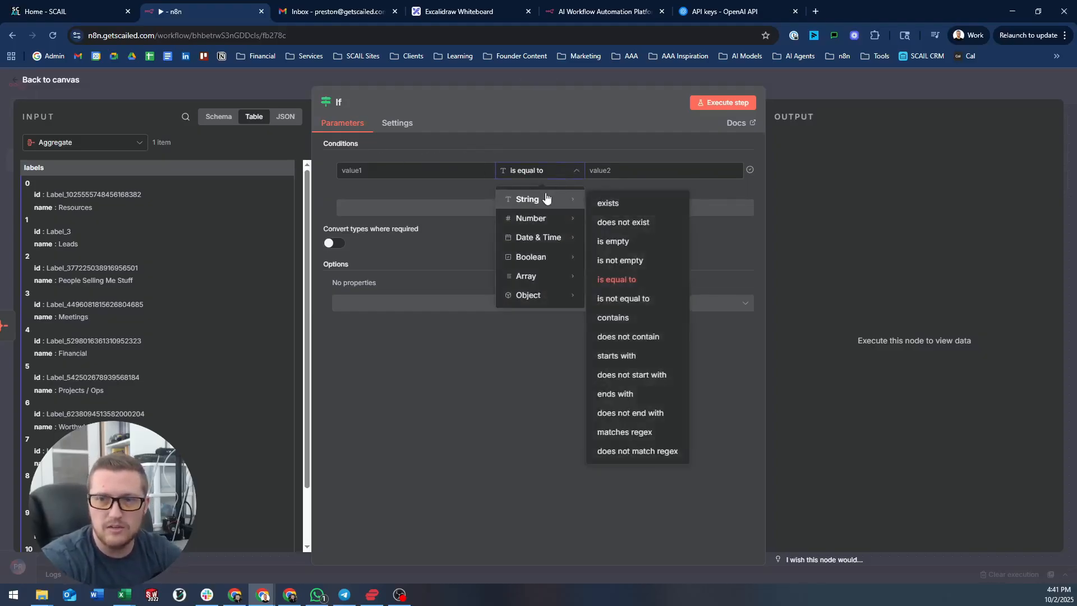
{"action": "left_click", "coordinate": [669, 207]}
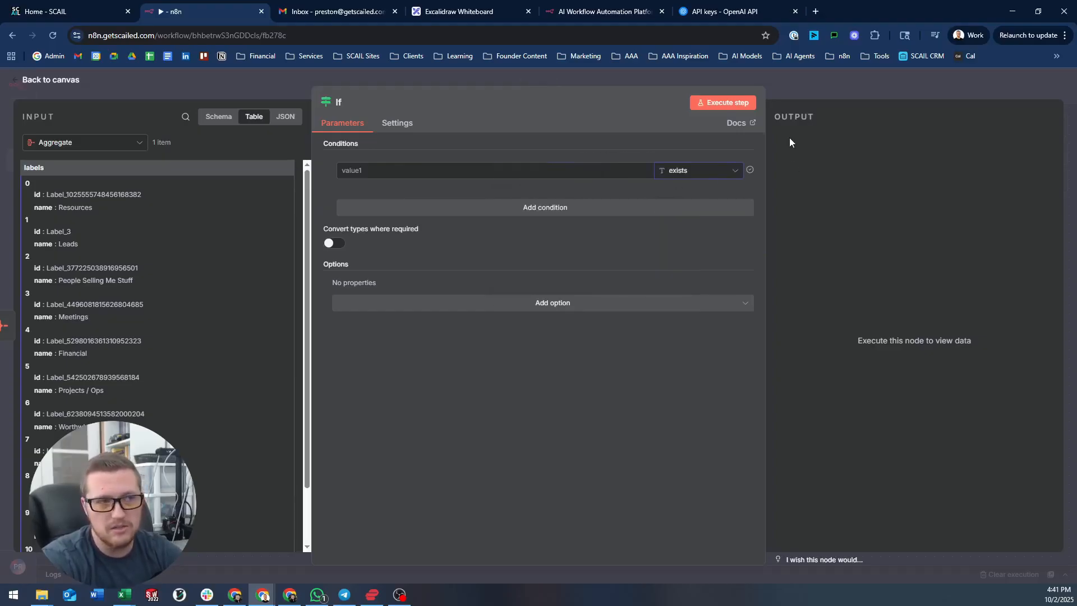
{"action": "left_click", "coordinate": [520, 173]}
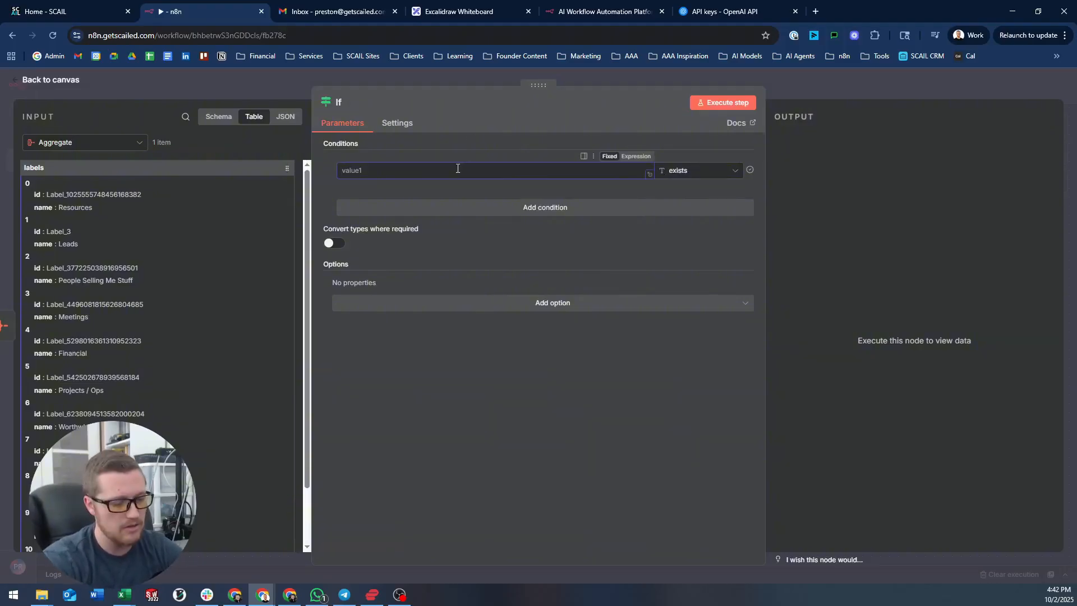
{"action": "type", "text": "{{ $('Gmail Trigger').item.json.headers['in-reply-to'] }}"}
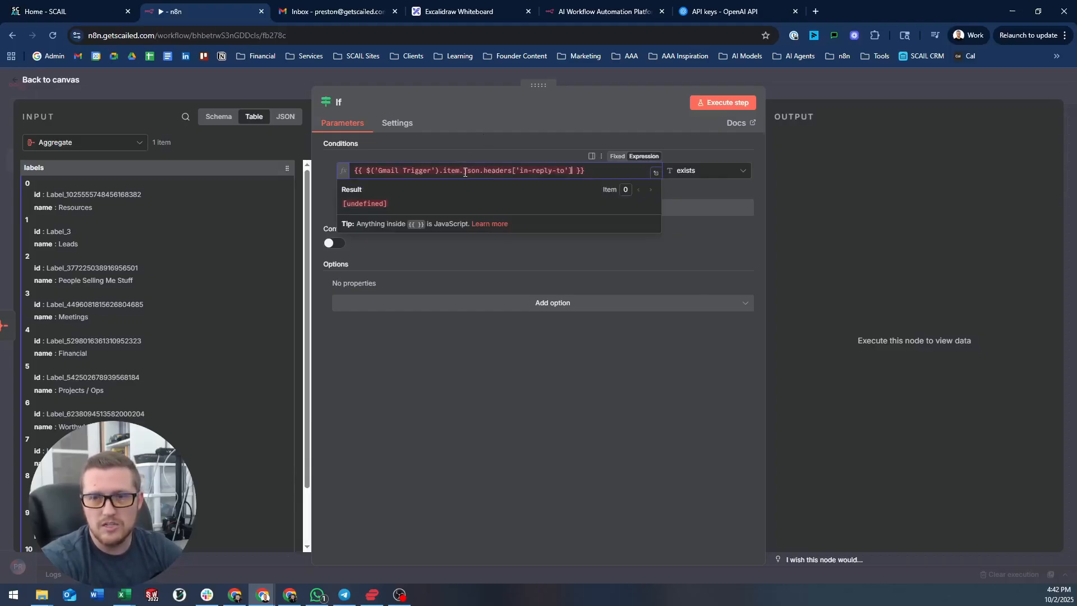
{"action": "left_click", "coordinate": [486, 72]}
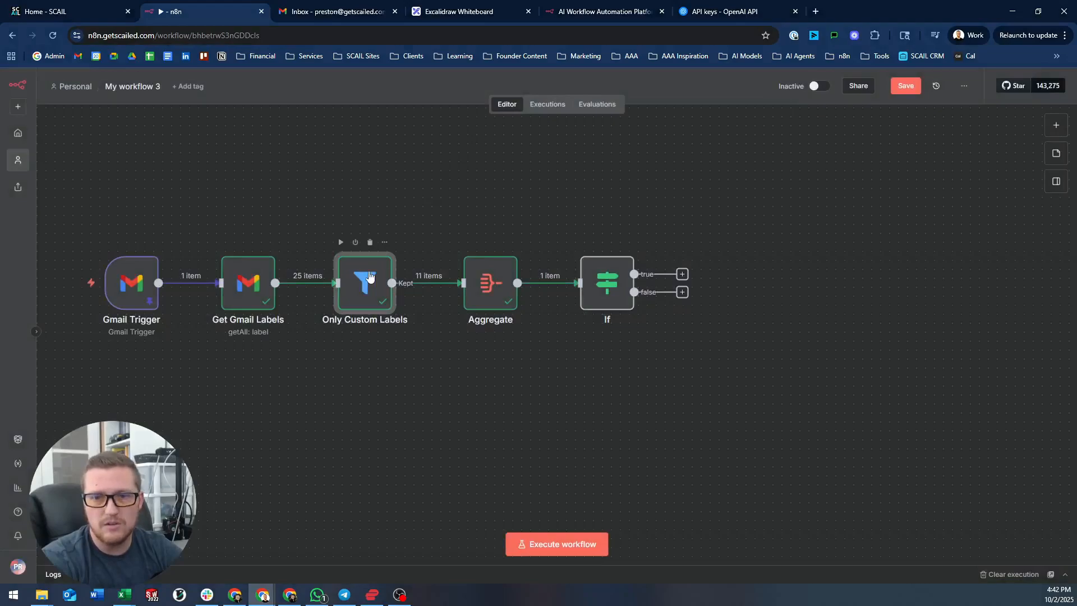
{"action": "double_click", "coordinate": [365, 283]}
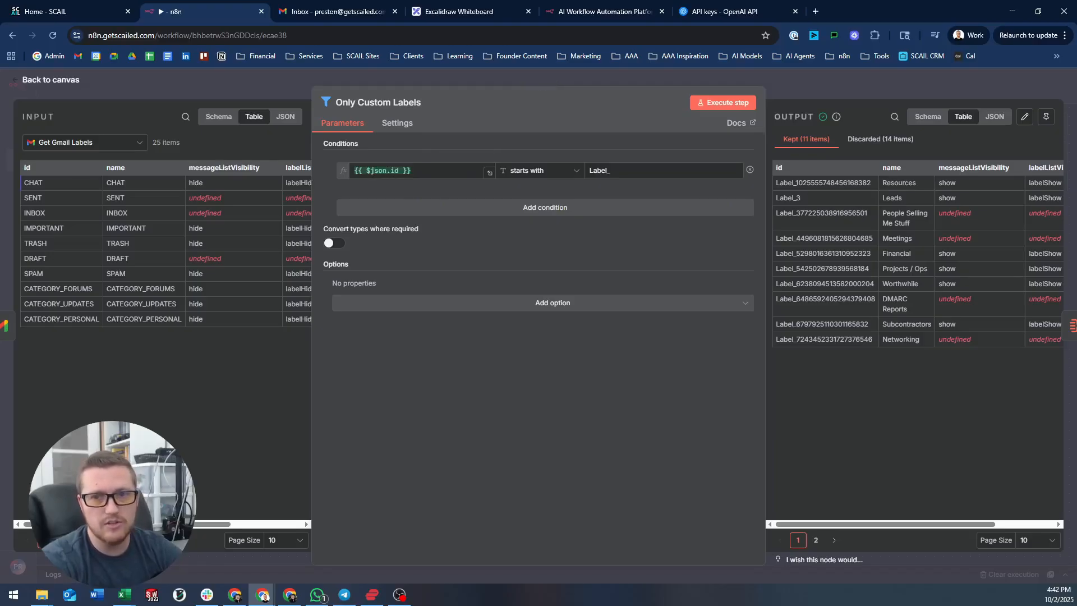
{"action": "left_click", "coordinate": [995, 117]}
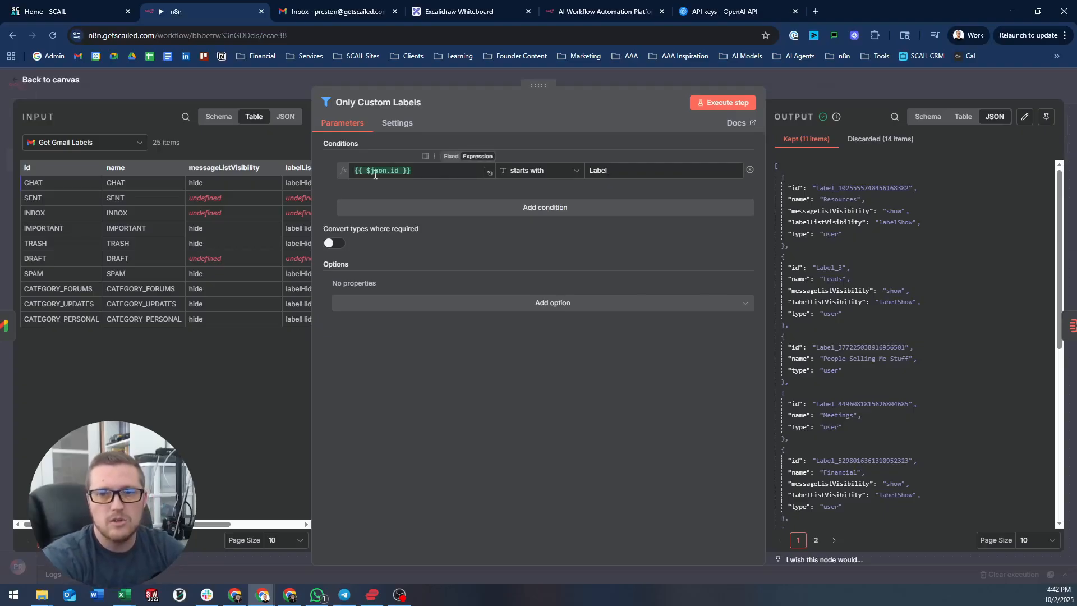
{"action": "left_click", "coordinate": [399, 166]}
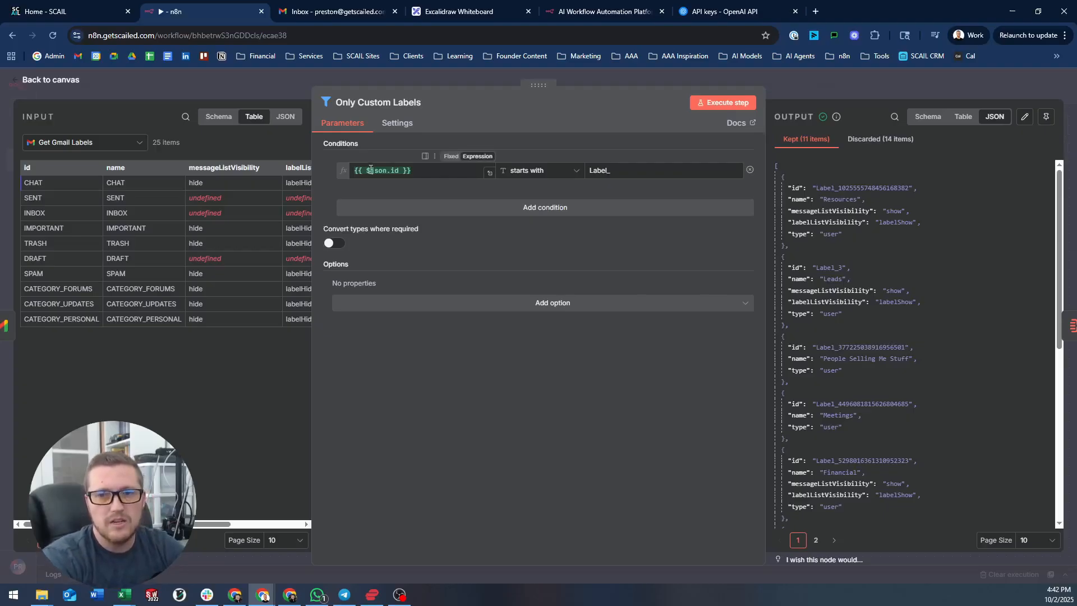
{"action": "left_click", "coordinate": [454, 79]}
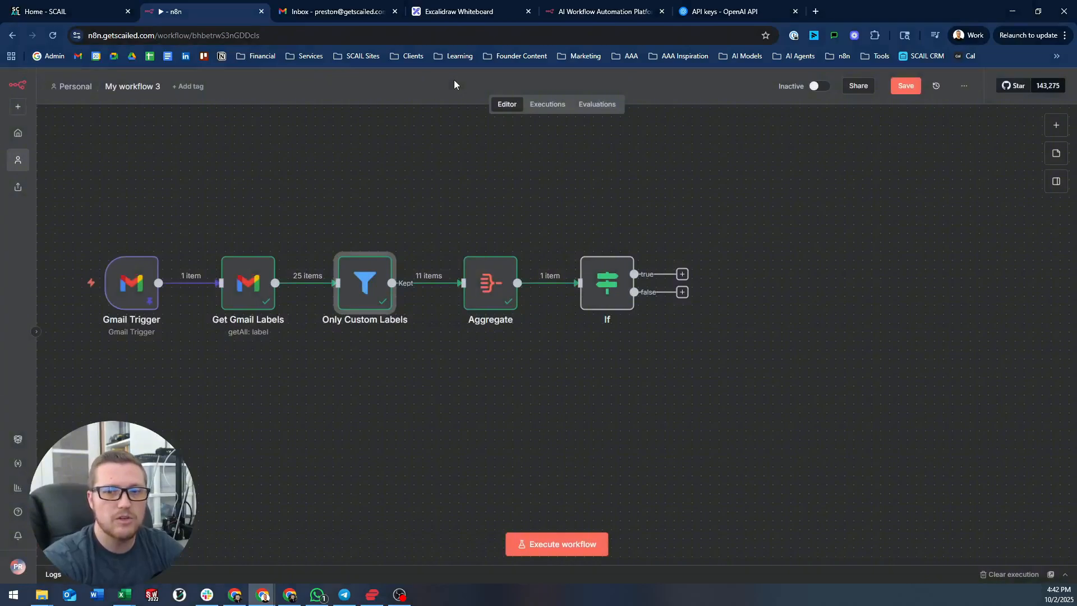
{"action": "double_click", "coordinate": [607, 283]}
{"action": "left_click", "coordinate": [247, 95]}
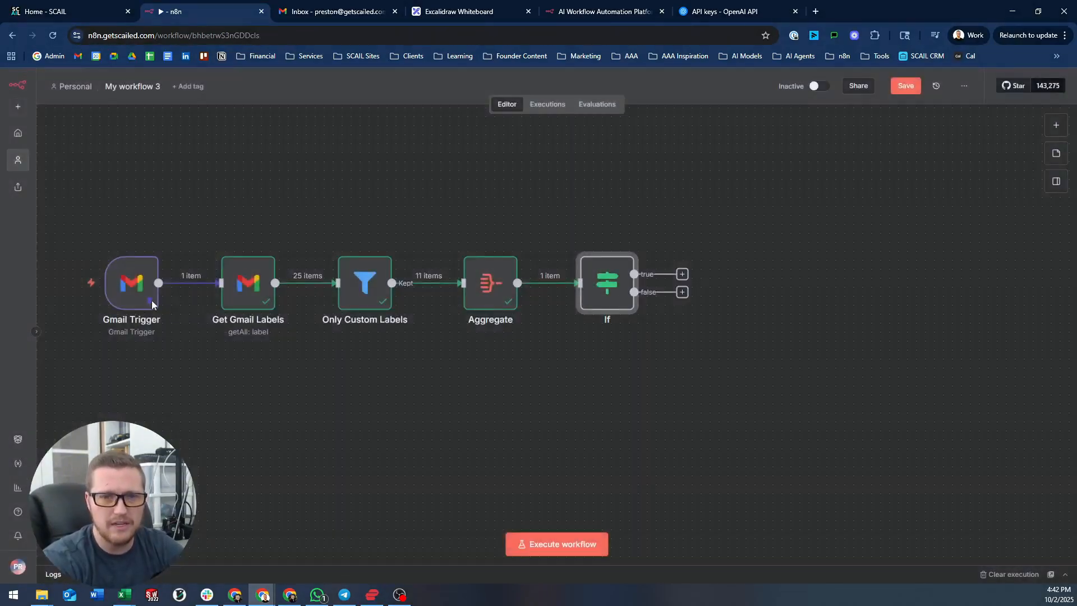
{"action": "double_click", "coordinate": [131, 283]}
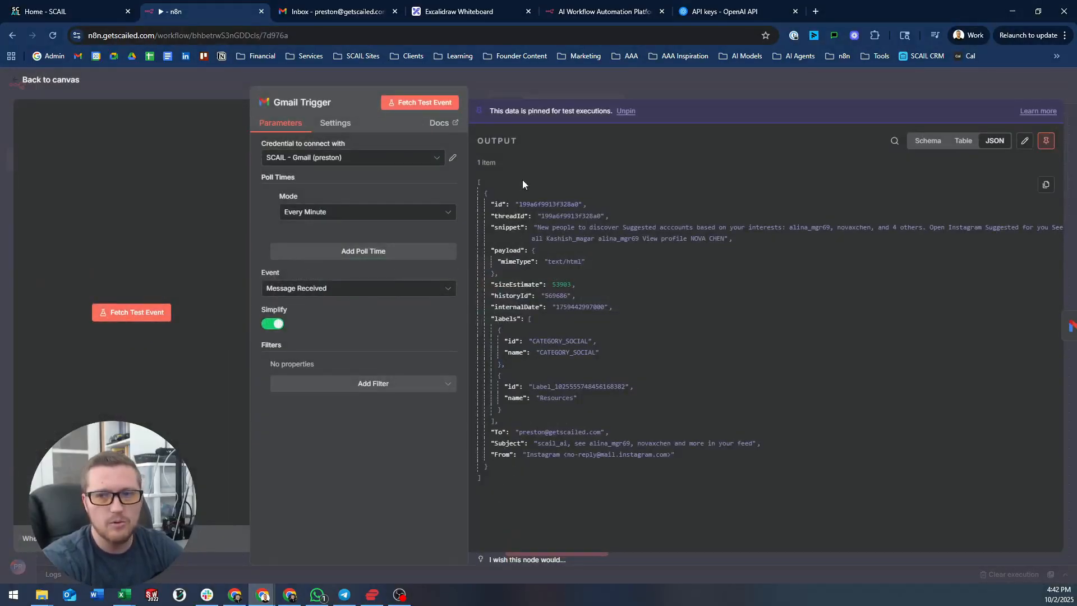
{"action": "left_click", "coordinate": [580, 73]}
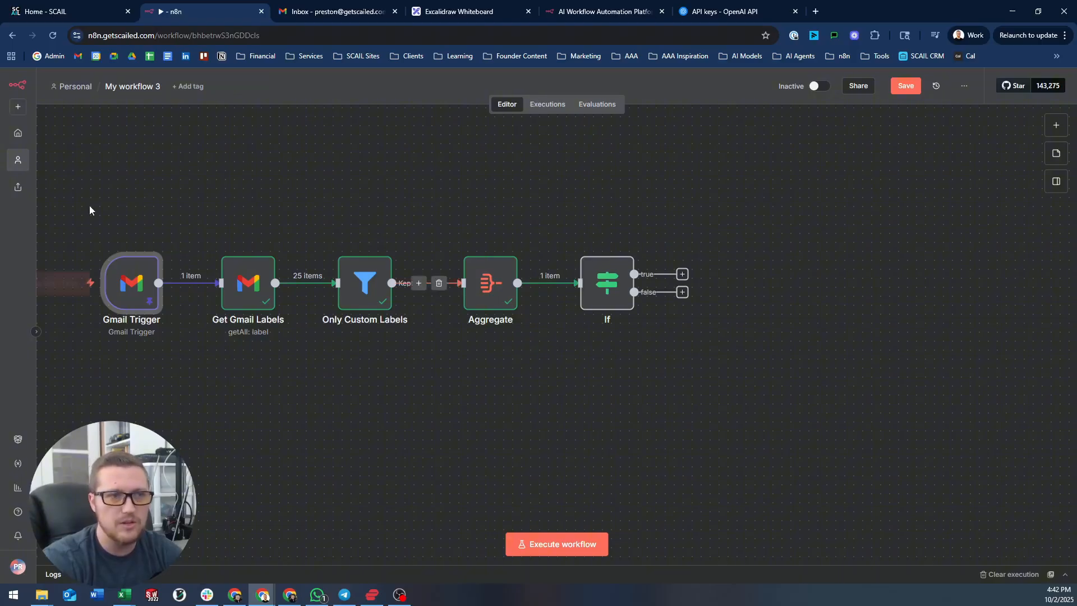
- Delete the old Gmail Trigger reference from the If condition's expression
{"action": "double_click", "coordinate": [601, 276]}
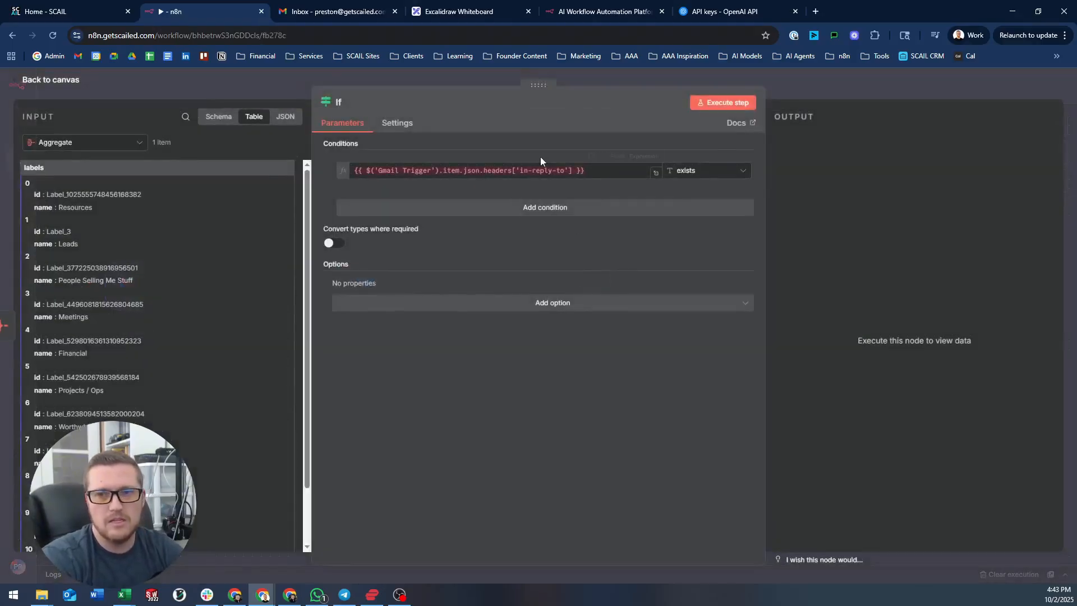
{"action": "left_click_drag", "start_coordinate": [462, 170], "coordinate": [378, 168]}
{"action": "key", "text": "BackSpace"}
{"action": "key", "text": "BackSpace"}
{"action": "key", "text": "BackSpace"}
{"action": "key", "text": "Delete"}
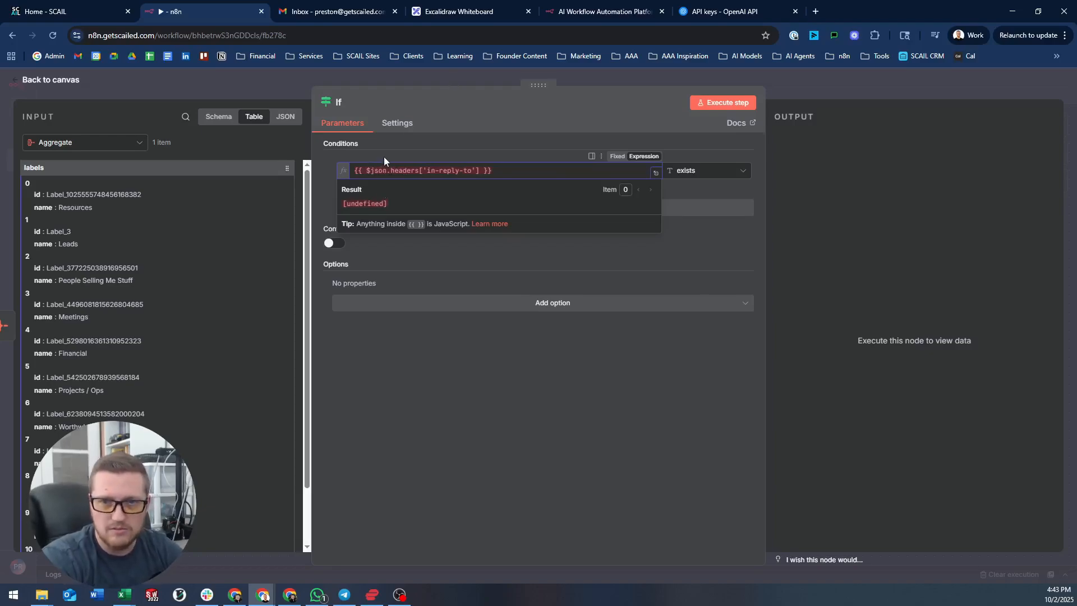
{"action": "left_click", "coordinate": [460, 72]}
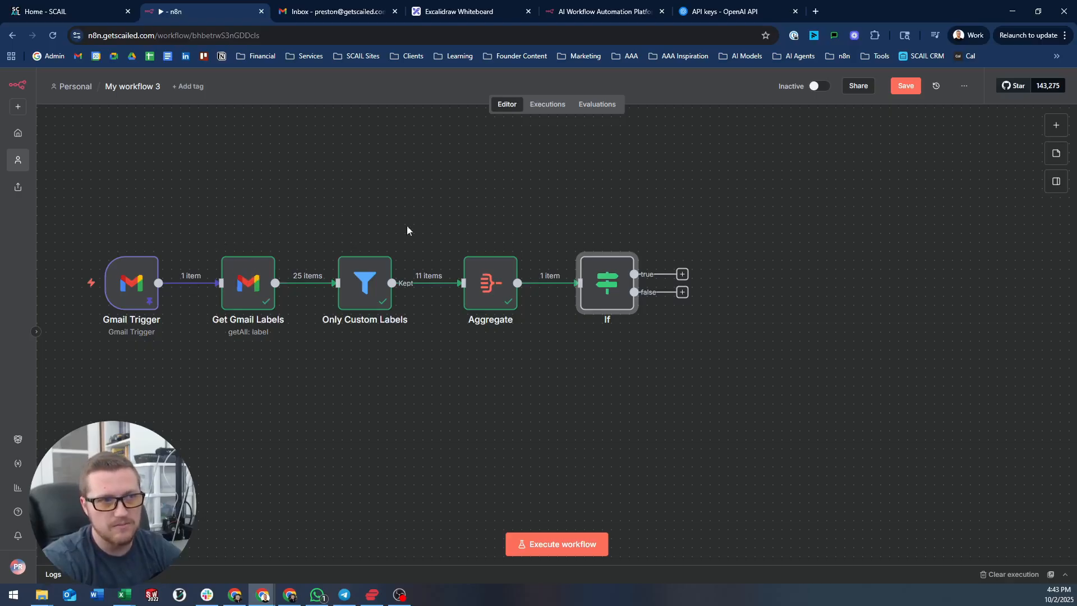
- Rebuild the expression as $('Gmail Trigger').item.json.headers['in-reply-to'] using autocomplete
{"action": "double_click", "coordinate": [605, 278]}
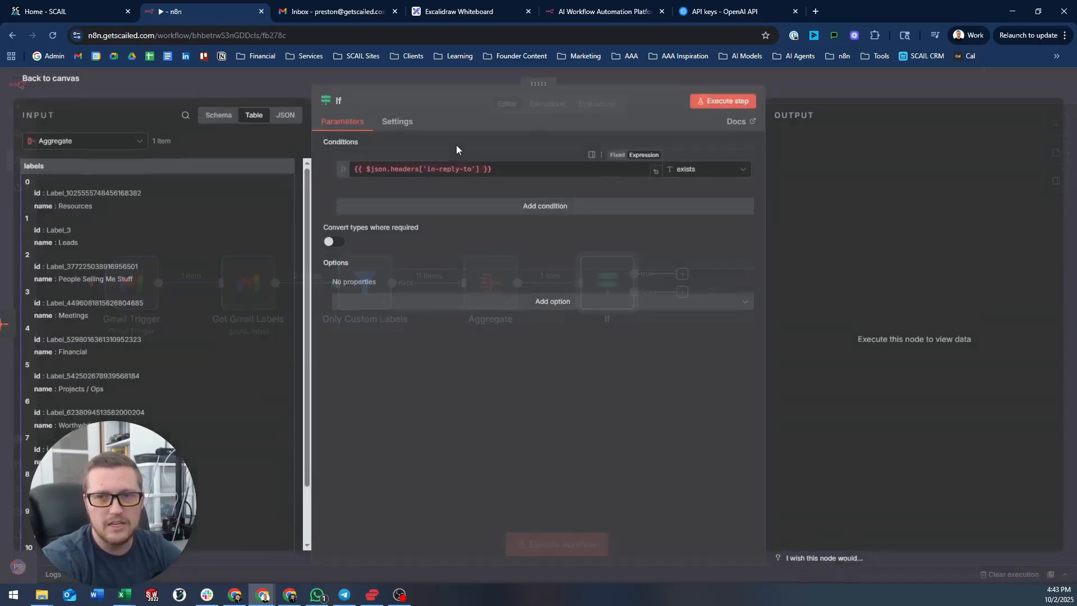
{"action": "left_click", "coordinate": [372, 170]}
{"action": "type", "text": "("}
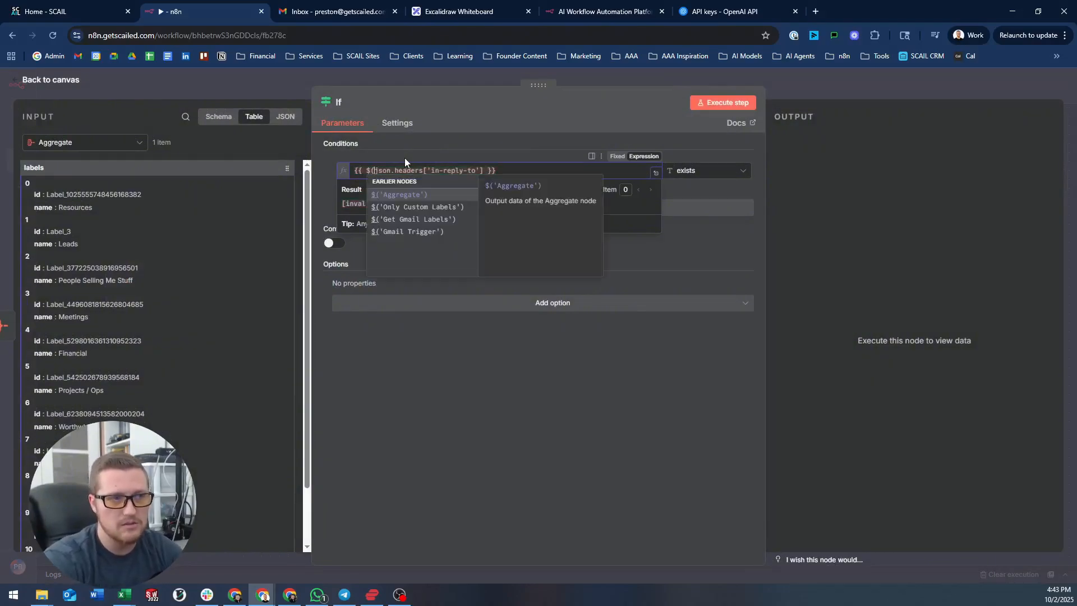
{"action": "key", "text": "Down"}
{"action": "key", "text": "Down"}
{"action": "key", "text": "Down"}
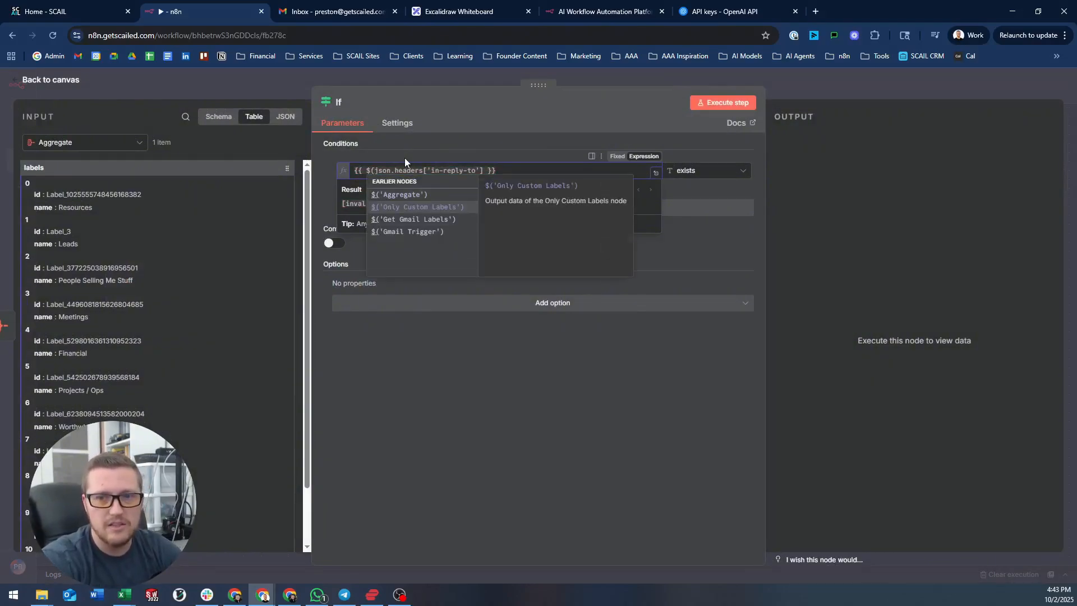
{"action": "key", "text": "Up"}
{"action": "key", "text": "Up"}
{"action": "key", "text": "Up"}
{"action": "key", "text": "Down"}
{"action": "key", "text": "Down"}
{"action": "key", "text": "Down"}
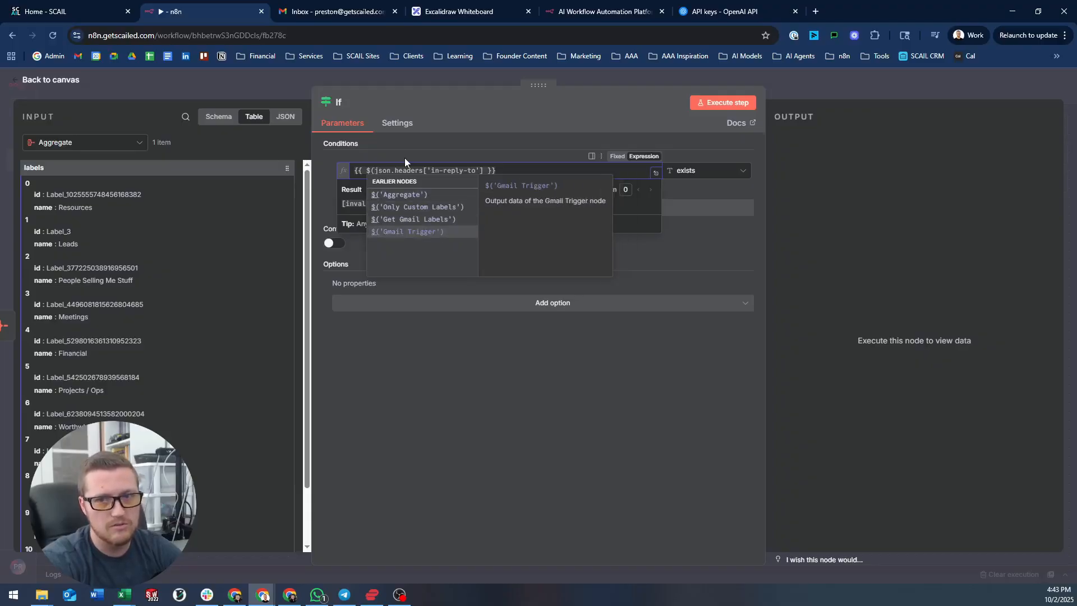
{"action": "key", "text": "Up"}
{"action": "key", "text": "Up"}
{"action": "key", "text": "Up"}
{"action": "key", "text": "Down"}
{"action": "key", "text": "Down"}
{"action": "key", "text": "Down"}
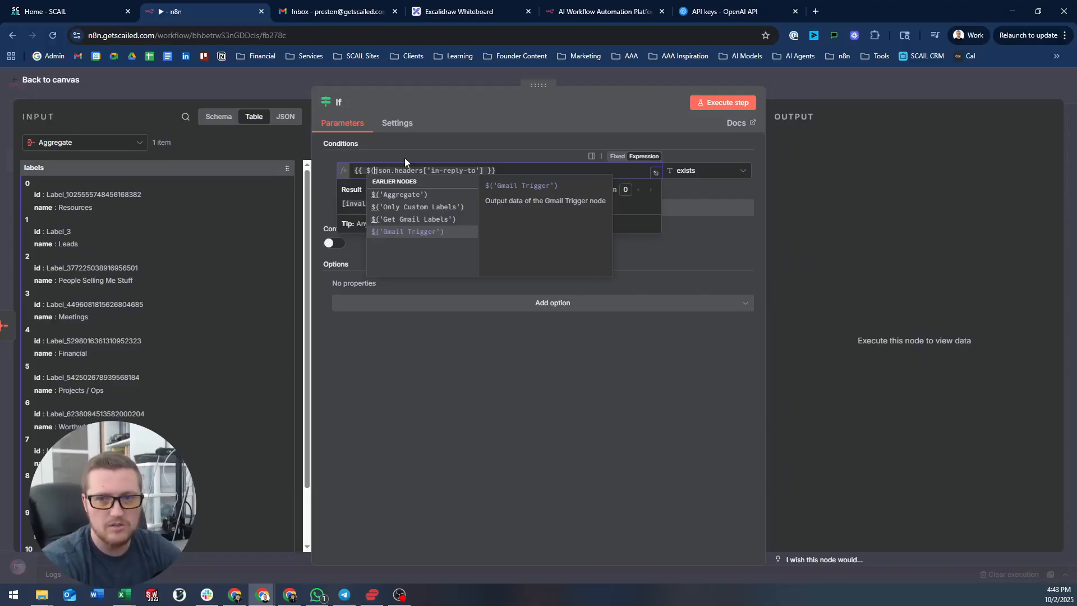
{"action": "key", "text": "Up"}
{"action": "key", "text": "Up"}
{"action": "key", "text": "Up"}
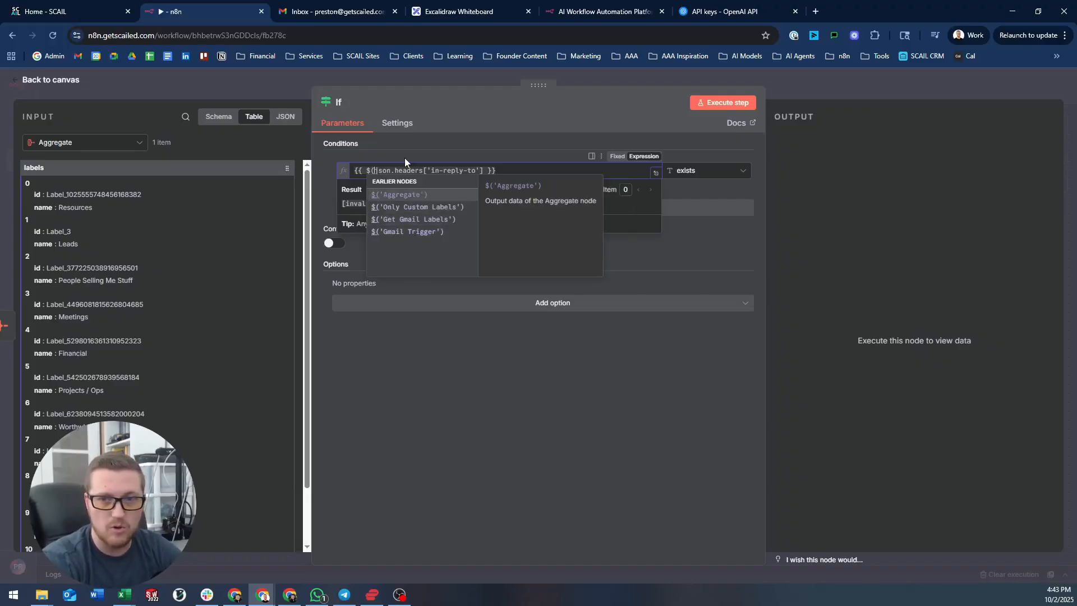
{"action": "key", "text": "Down"}
{"action": "key", "text": "Down"}
{"action": "key", "text": "Down"}
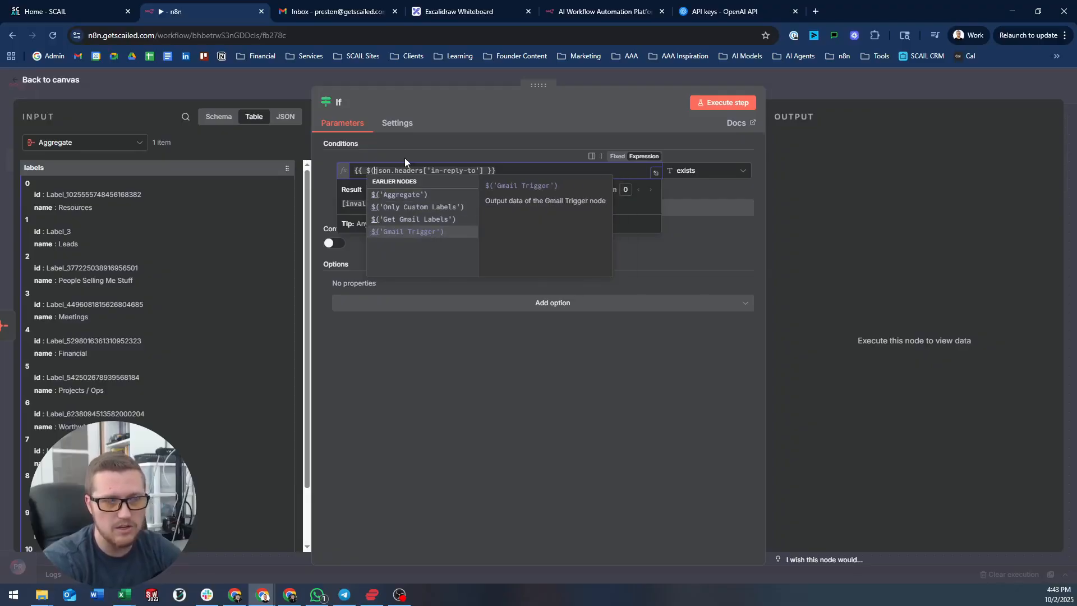
{"action": "key", "text": "Up"}
{"action": "key", "text": "Up"}
{"action": "key", "text": "Up"}
{"action": "key", "text": "Down"}
{"action": "key", "text": "Down"}
{"action": "key", "text": "Down"}
{"action": "key", "text": "Return"}
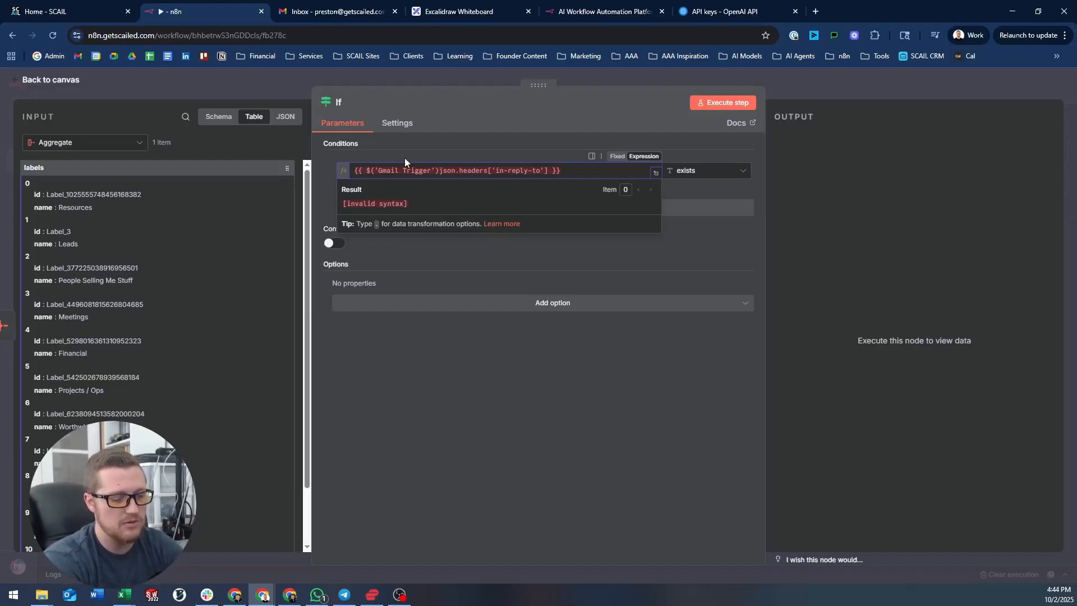
{"action": "type", "text": ".ite"}
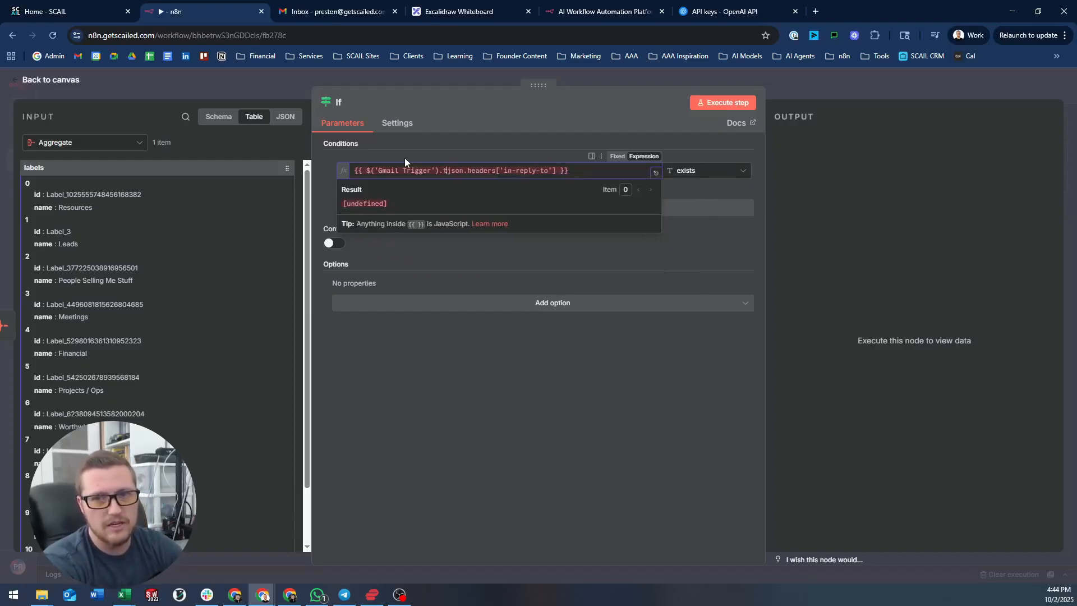
{"action": "type", "text": "m."}
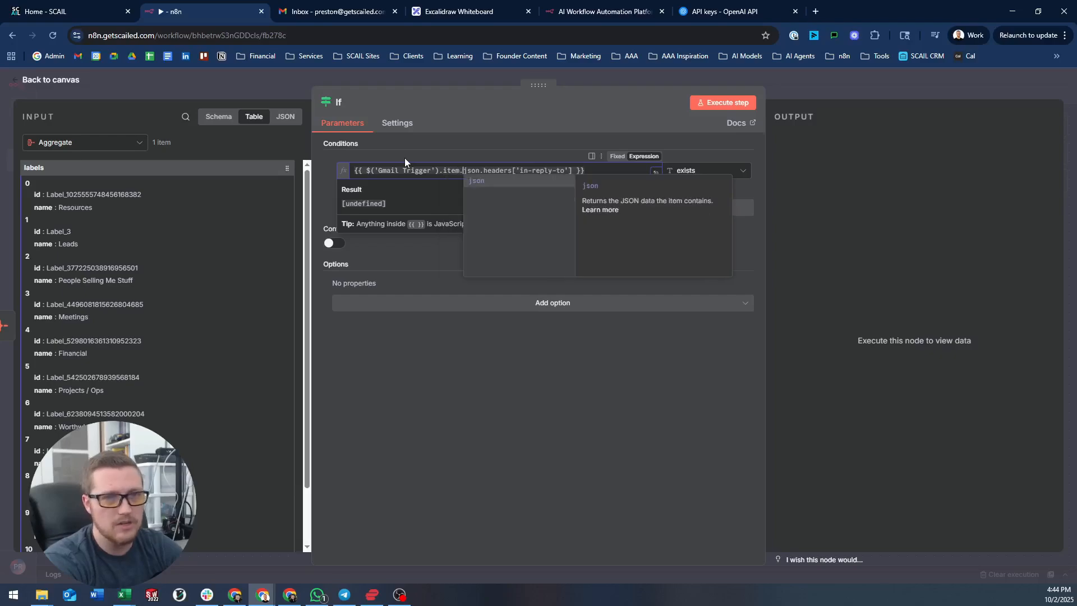
{"action": "left_click", "coordinate": [503, 76]}
- Run the If node alone and inspect its in-reply-to condition, which evaluates to undefined
{"action": "mouse_move", "coordinate": [620, 286]}
{"action": "left_click", "coordinate": [584, 245]}
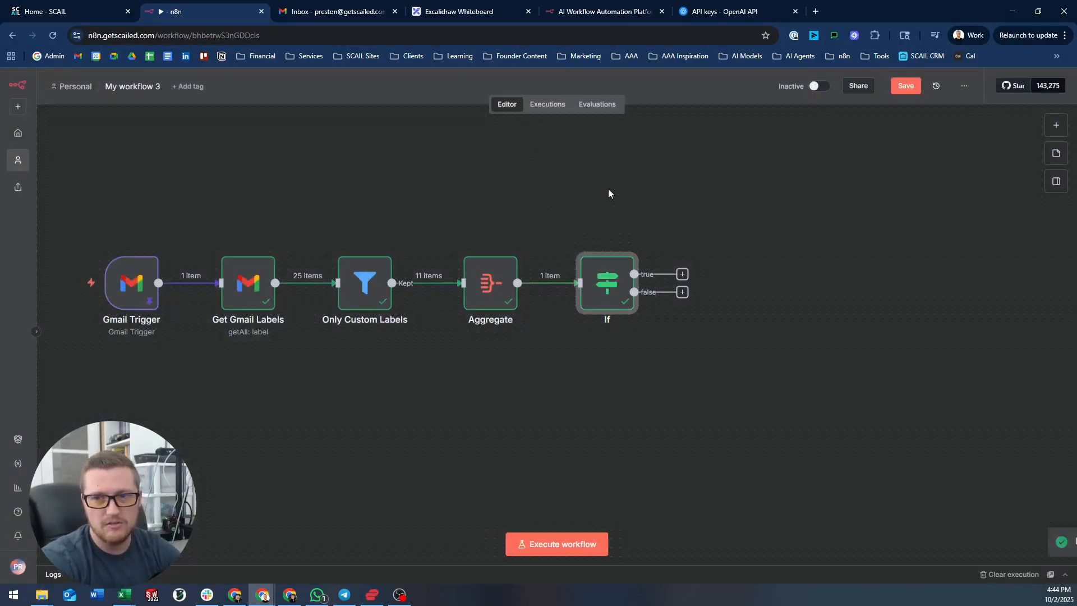
{"action": "double_click", "coordinate": [594, 265]}
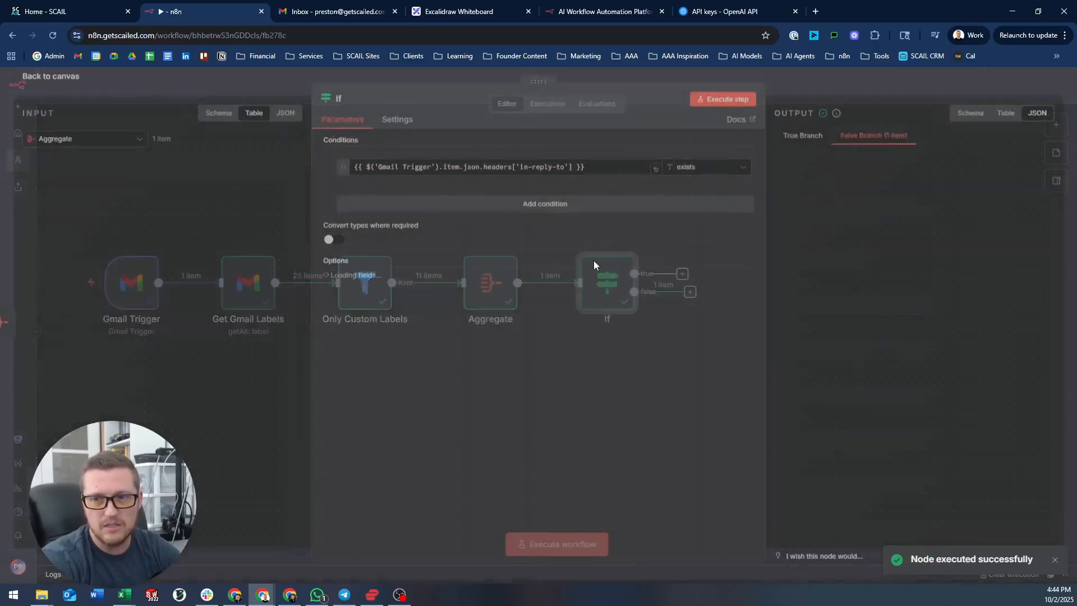
{"action": "left_click", "coordinate": [468, 171]}
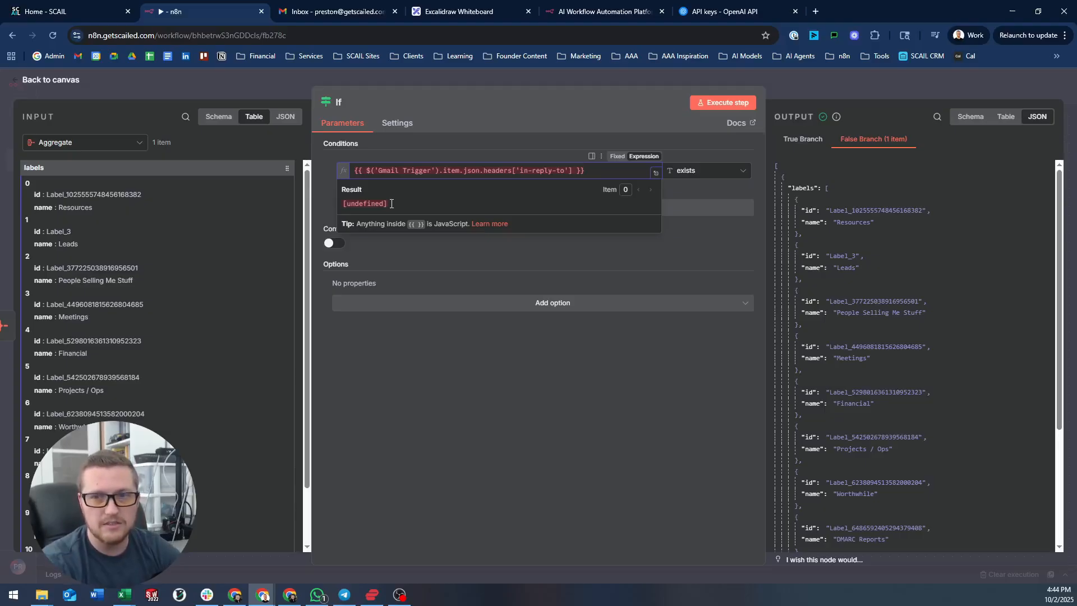
{"action": "left_click_drag", "start_coordinate": [540, 170], "coordinate": [573, 170]}
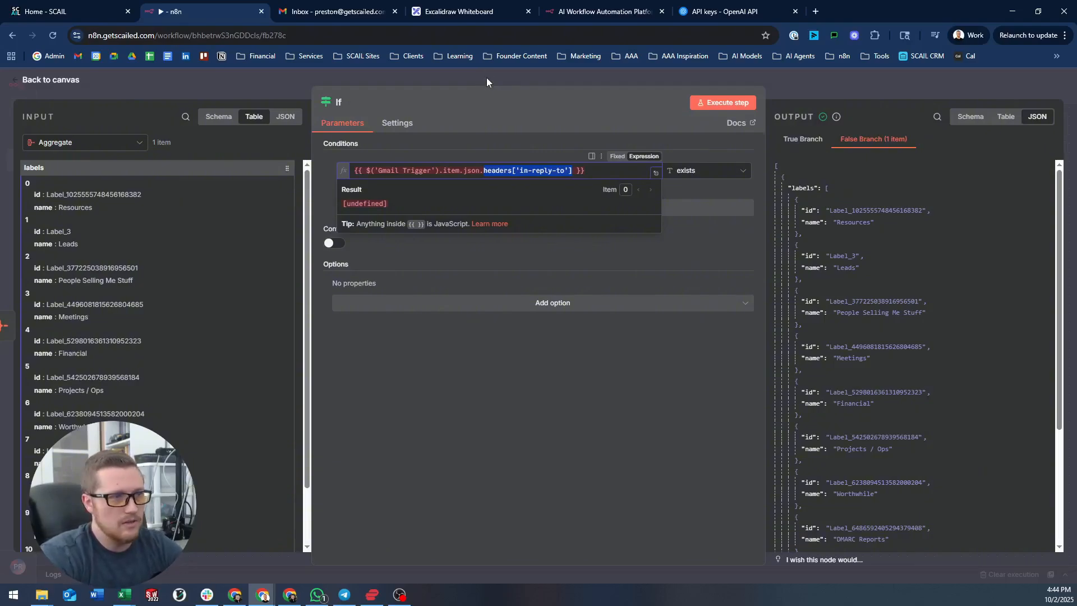
- Rename the If node to 'Thread Exists' and return to the canvas
{"action": "left_click", "coordinate": [345, 103]}
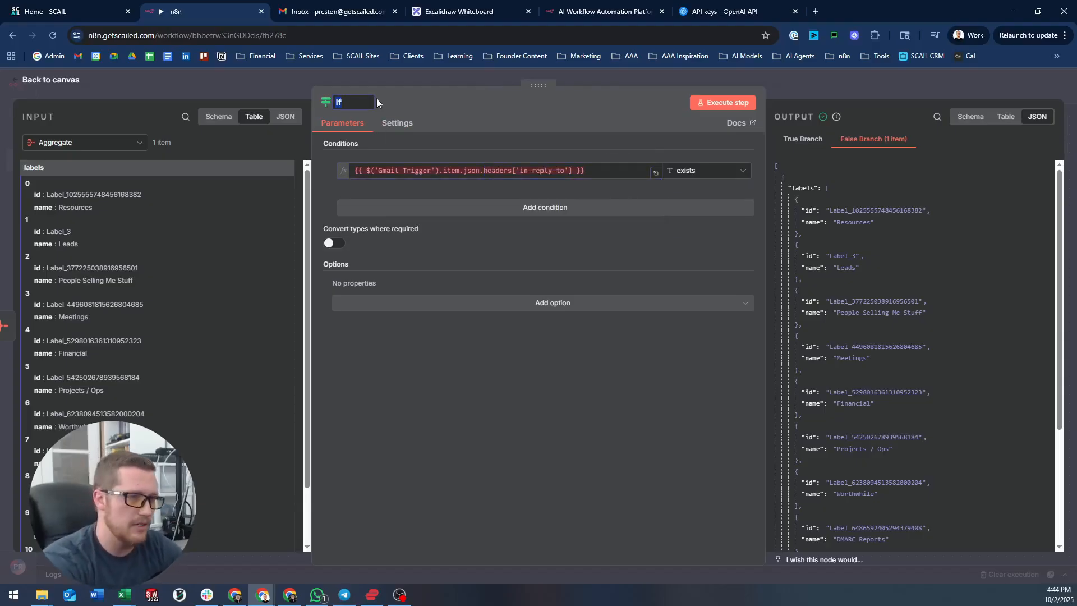
{"action": "type", "text": "Thread "}
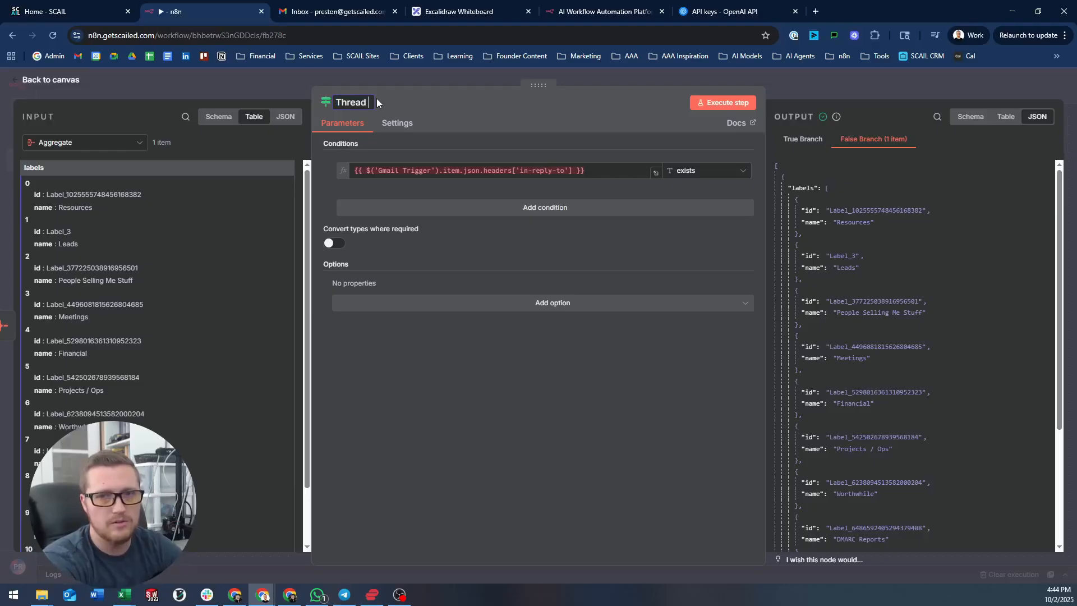
{"action": "type", "text": "Exists"}
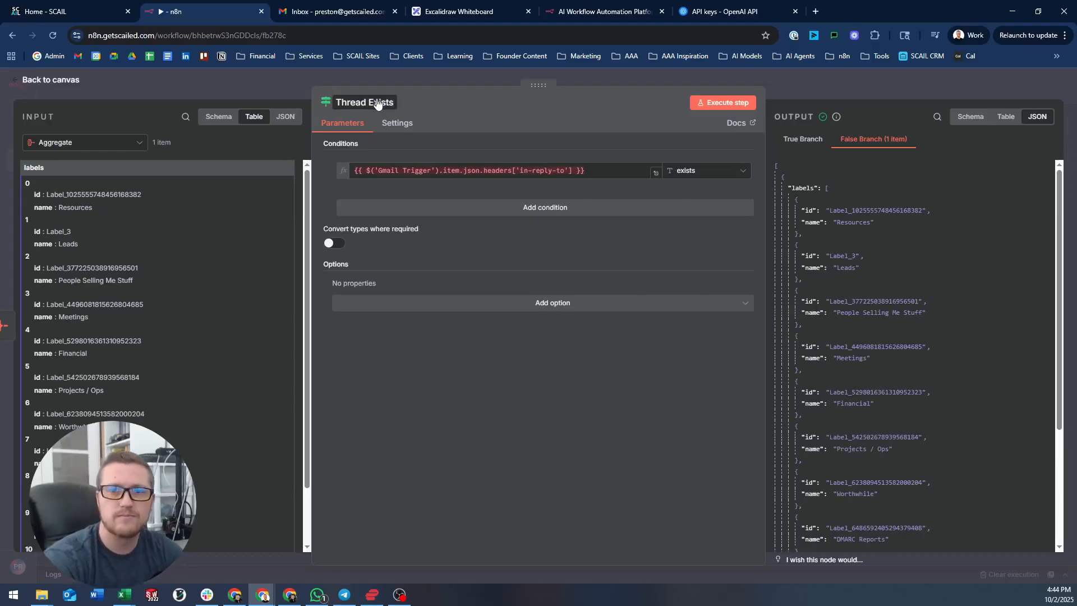
{"action": "key", "text": "Return"}
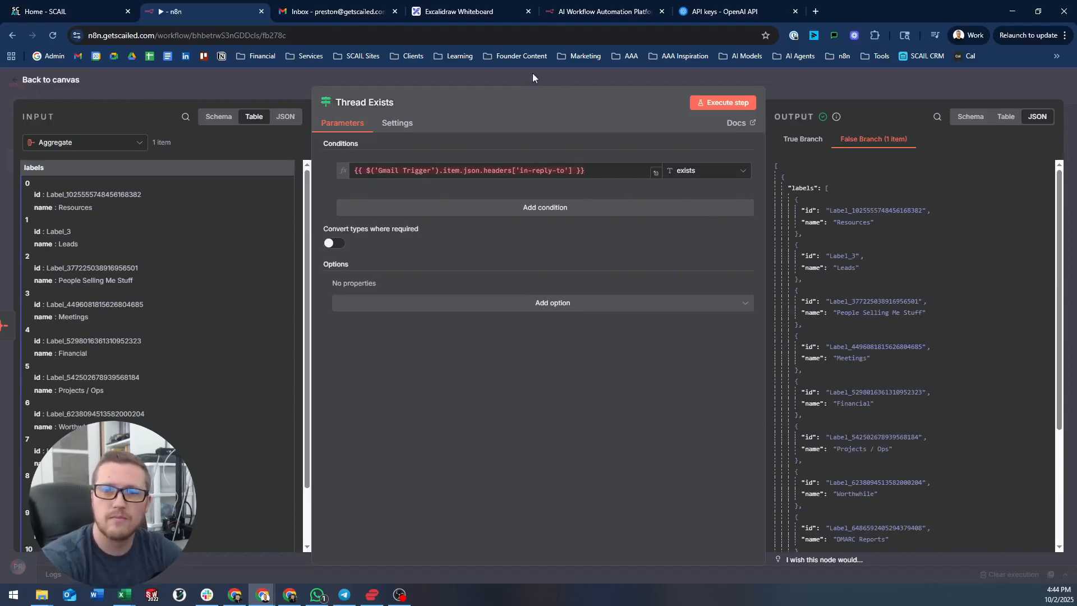
{"action": "left_click", "coordinate": [430, 78]}
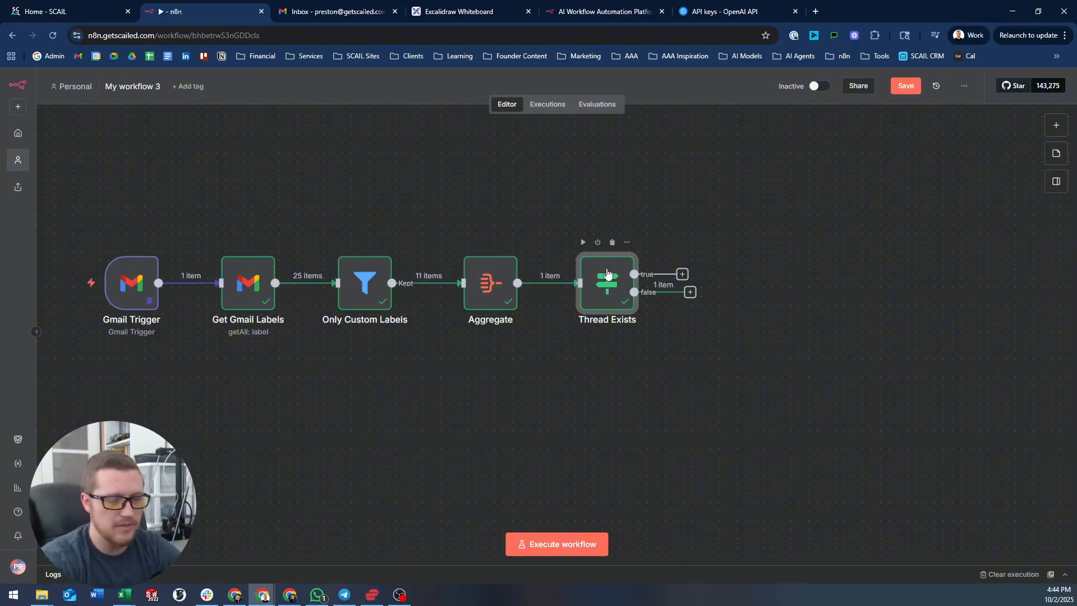
- Reopen the F2 rename dialog and keep the name 'Thread Exists' unchanged
{"action": "key", "text": "F2"}
{"action": "key", "text": "Home"}
{"action": "type", "text": "If"}
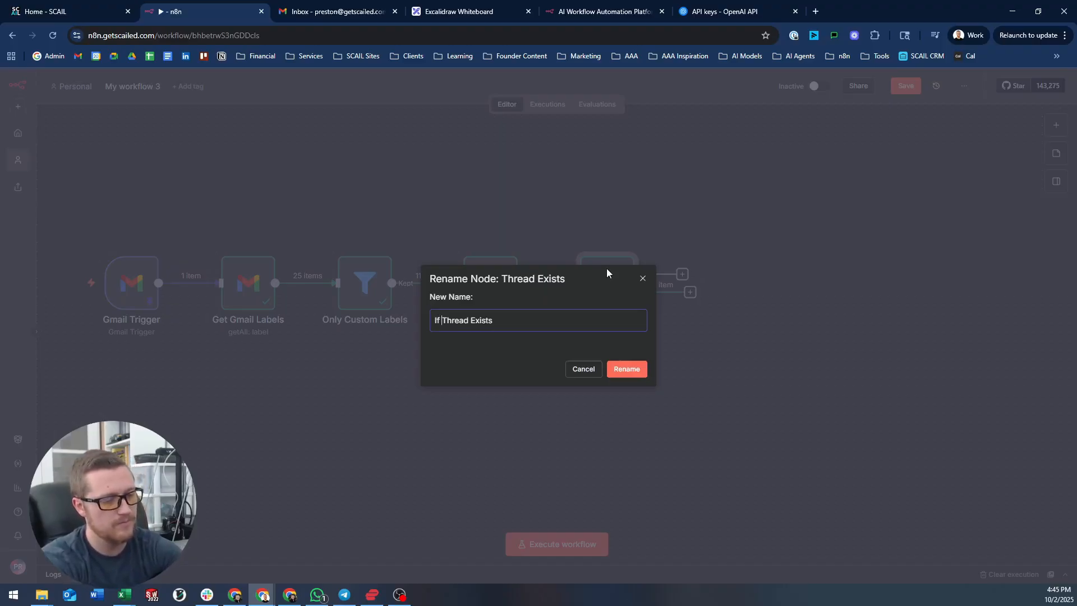
{"action": "key", "text": "BackSpace"}
{"action": "key", "text": "BackSpace"}
{"action": "key", "text": "BackSpace"}
{"action": "left_click", "coordinate": [642, 279]}
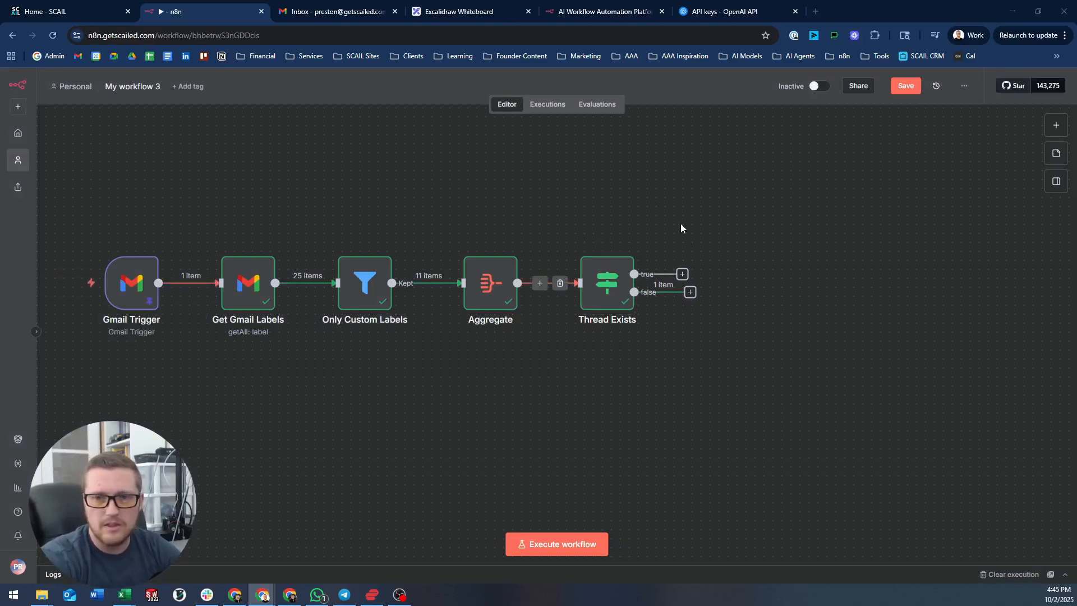
- Browse the AI nodes available as a next step, then close the list
{"action": "left_click_drag", "start_coordinate": [673, 223], "coordinate": [660, 239]}
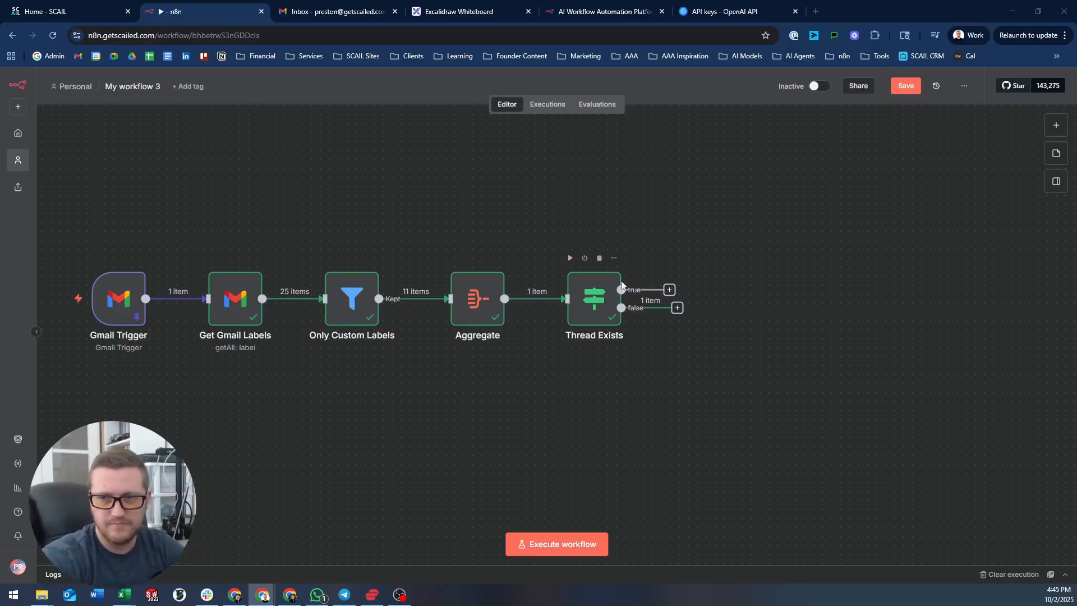
{"action": "left_click_drag", "start_coordinate": [677, 308], "coordinate": [791, 343]}
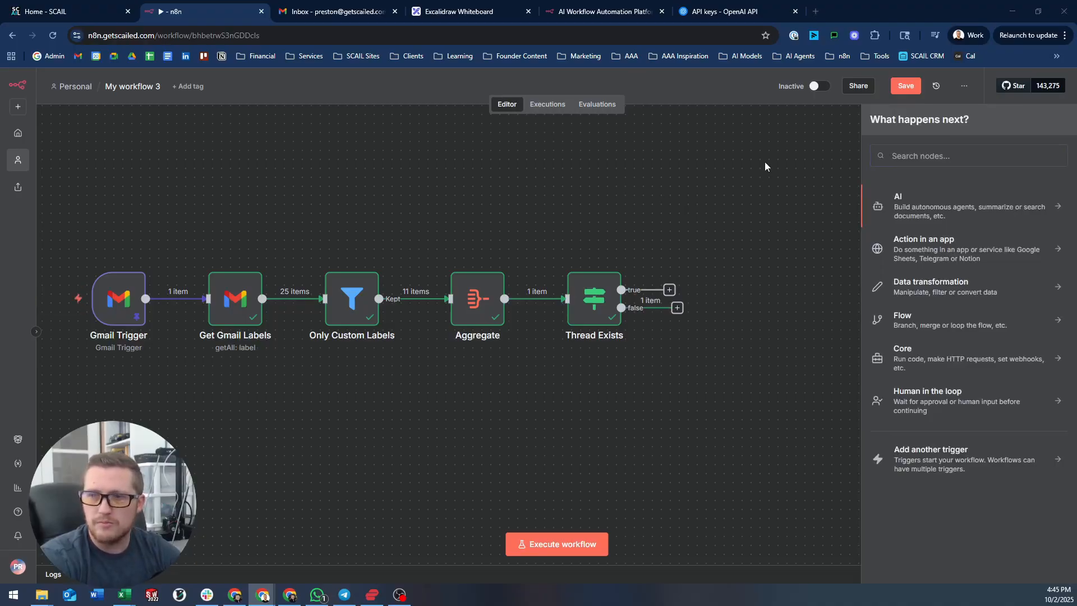
{"action": "left_click", "coordinate": [951, 208]}
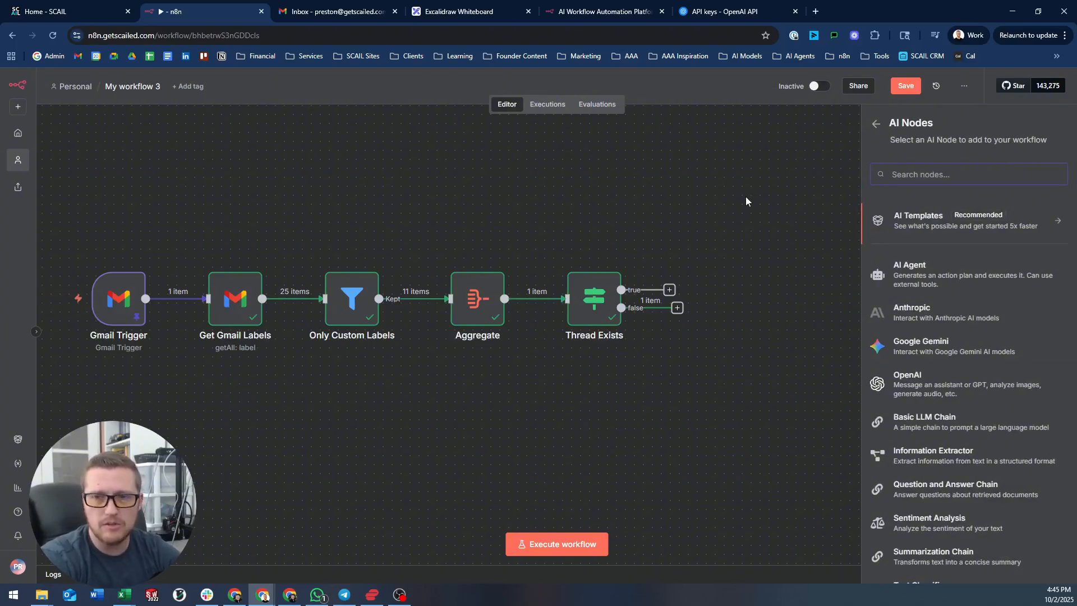
{"action": "left_click", "coordinate": [695, 224]}
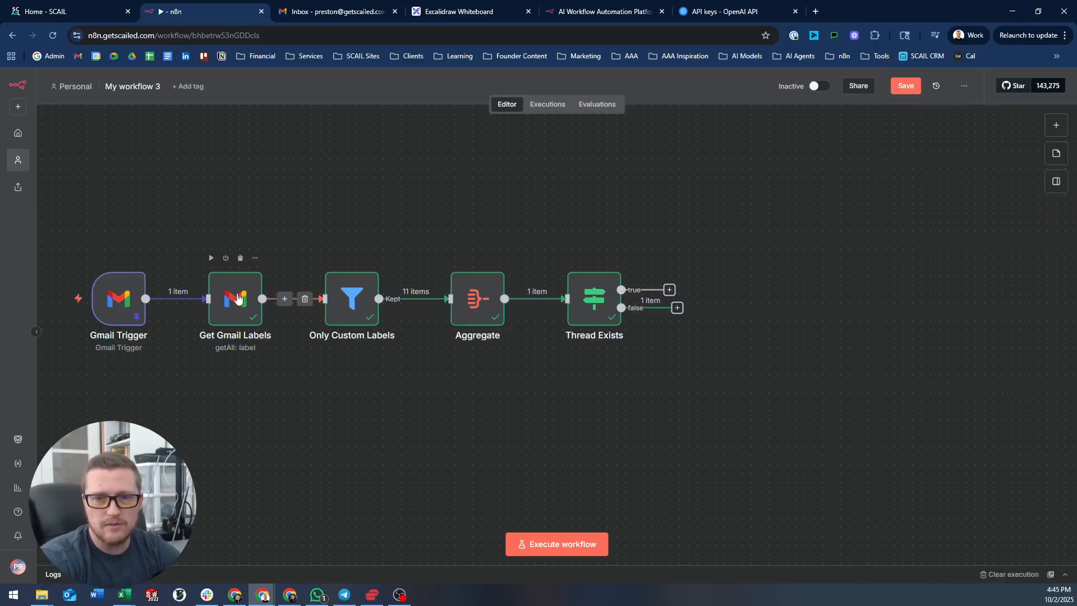
- Review Get Gmail Labels, Only Custom Labels, Aggregate and the Thread Exists in-reply-to condition
{"action": "double_click", "coordinate": [235, 299]}
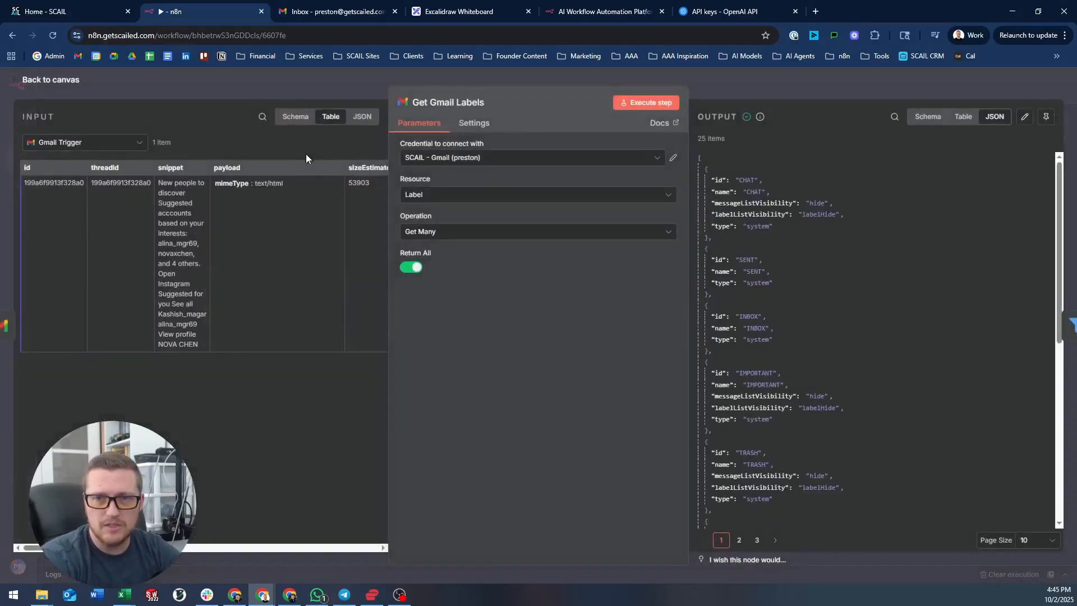
{"action": "left_click", "coordinate": [469, 79]}
{"action": "double_click", "coordinate": [351, 300]}
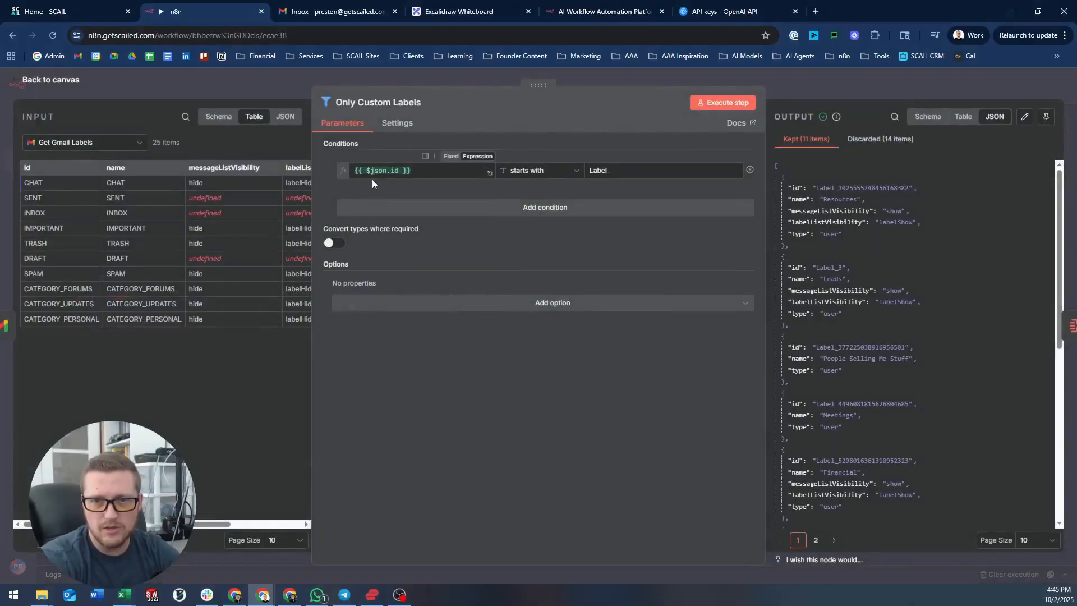
{"action": "left_click", "coordinate": [571, 72]}
{"action": "double_click", "coordinate": [477, 298]}
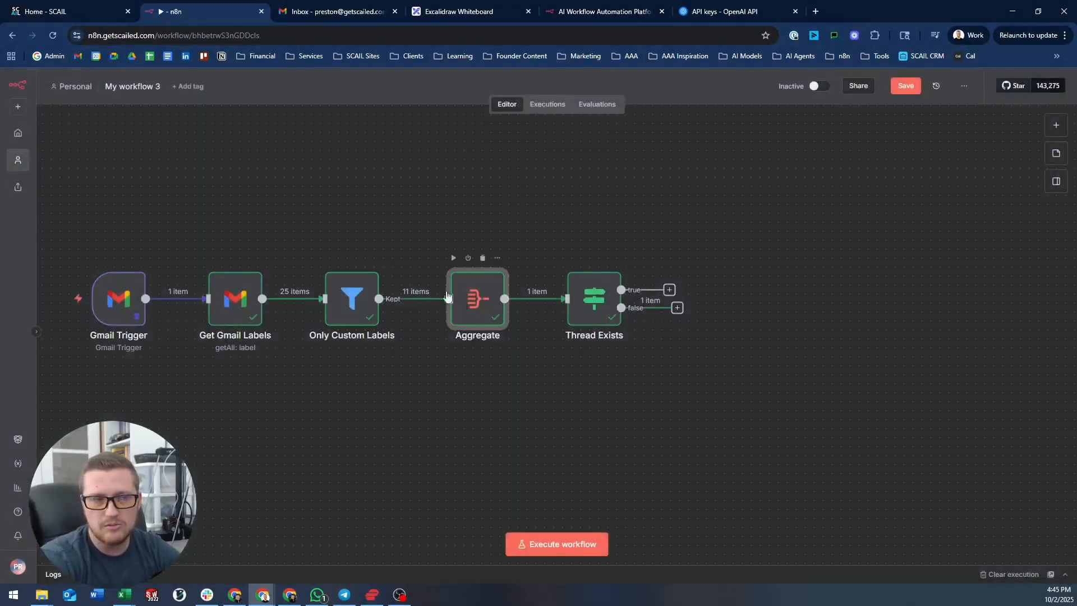
{"action": "left_click", "coordinate": [748, 82]}
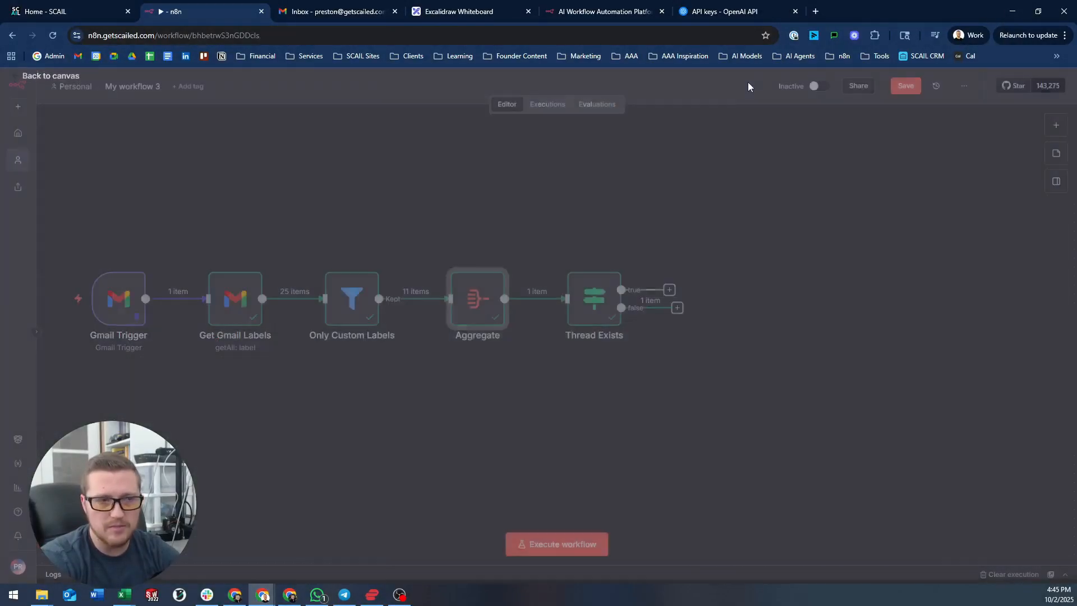
{"action": "double_click", "coordinate": [592, 290]}
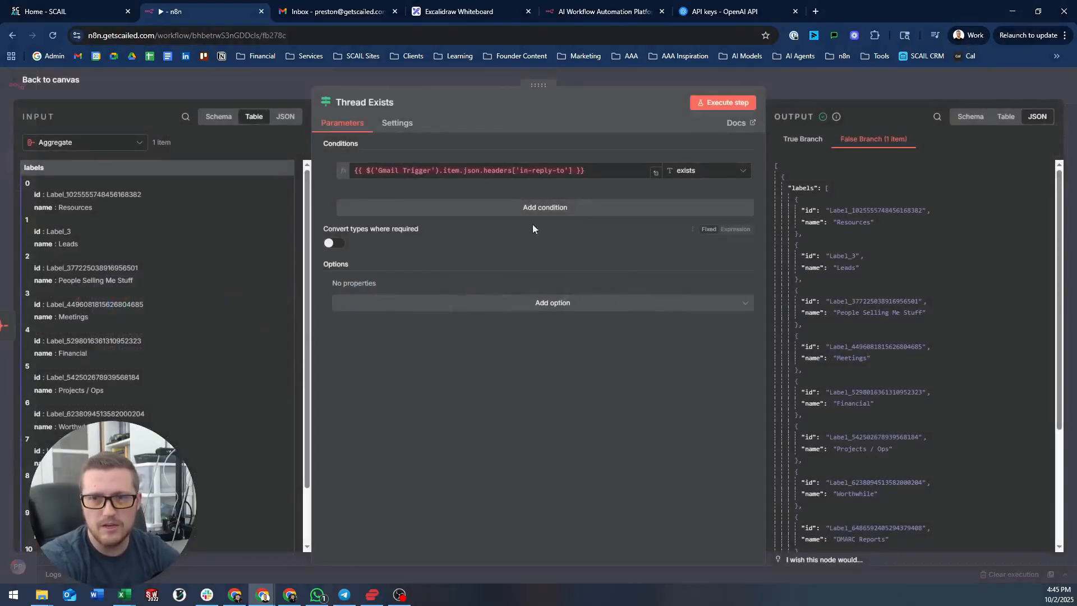
{"action": "left_click_drag", "start_coordinate": [595, 171], "coordinate": [255, 160]}
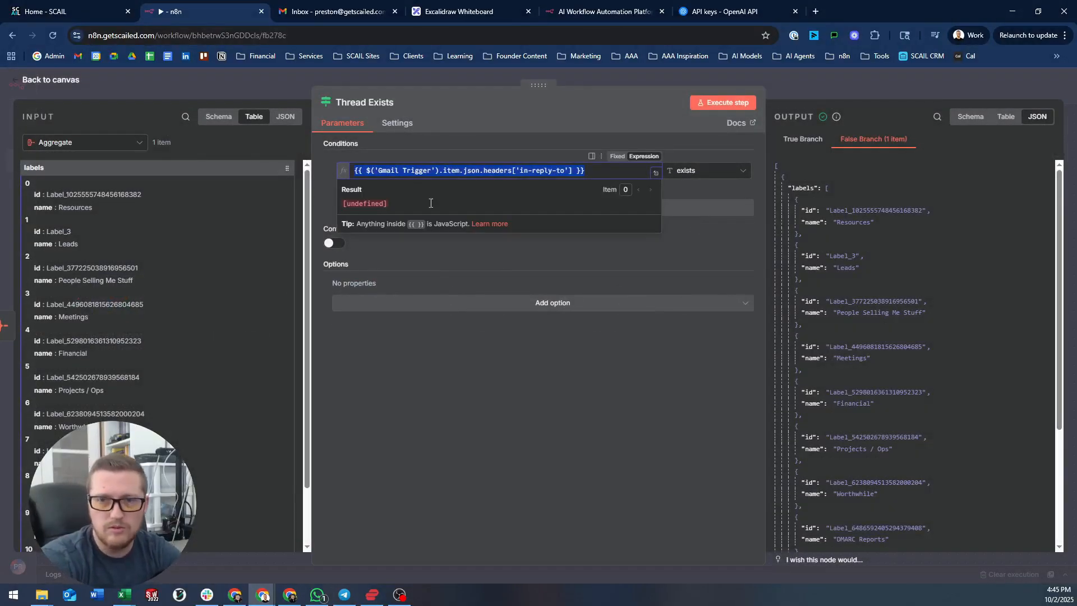
{"action": "left_click", "coordinate": [788, 84]}
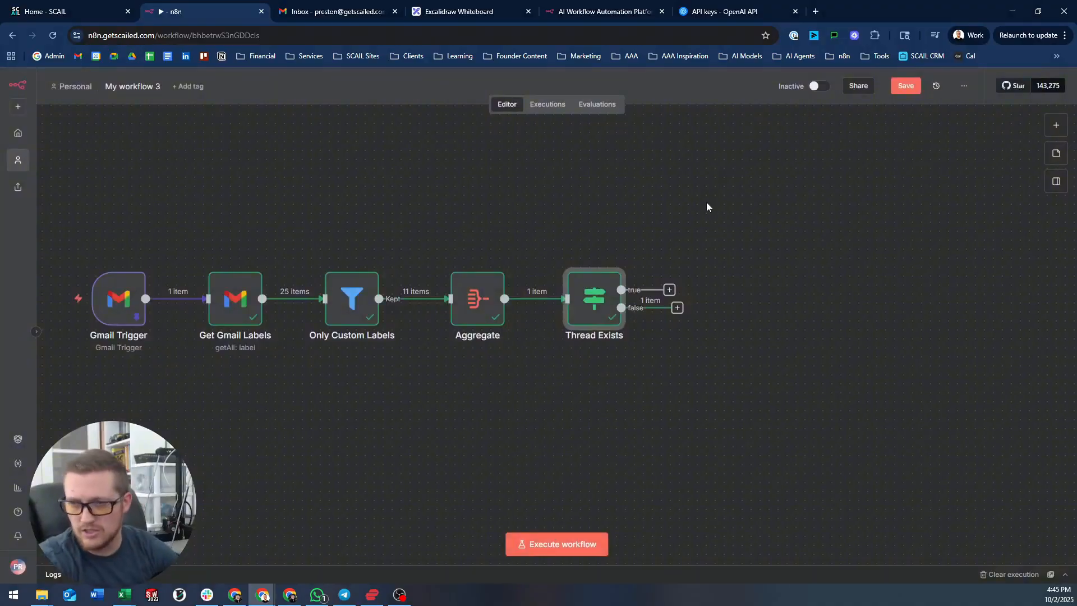
- Add an Edit Fields (Set) node on Thread Exists' false branch
{"action": "left_click", "coordinate": [678, 309]}
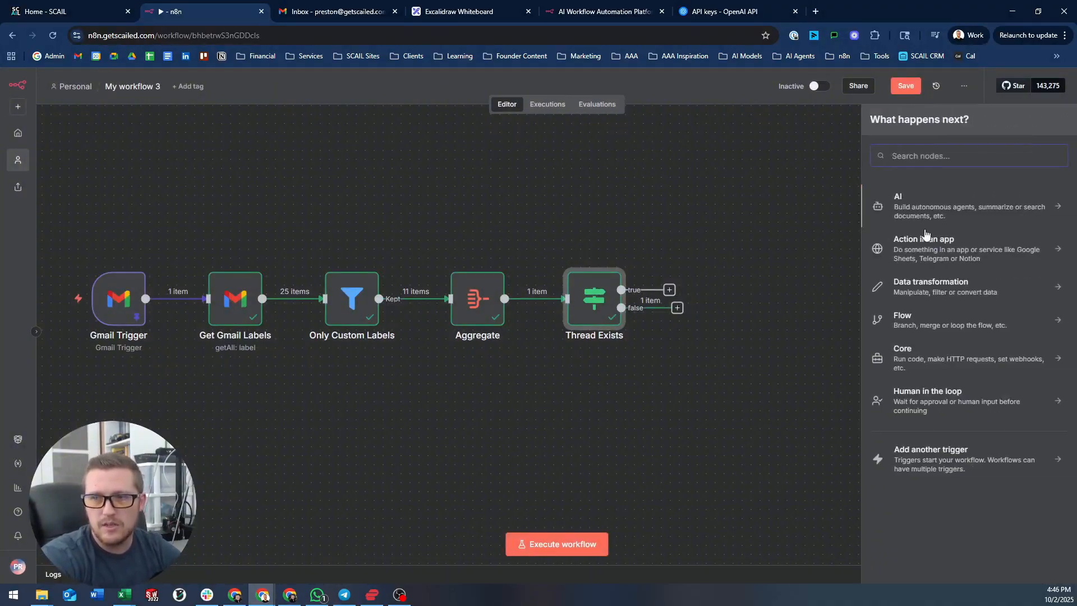
{"action": "left_click", "coordinate": [920, 299]}
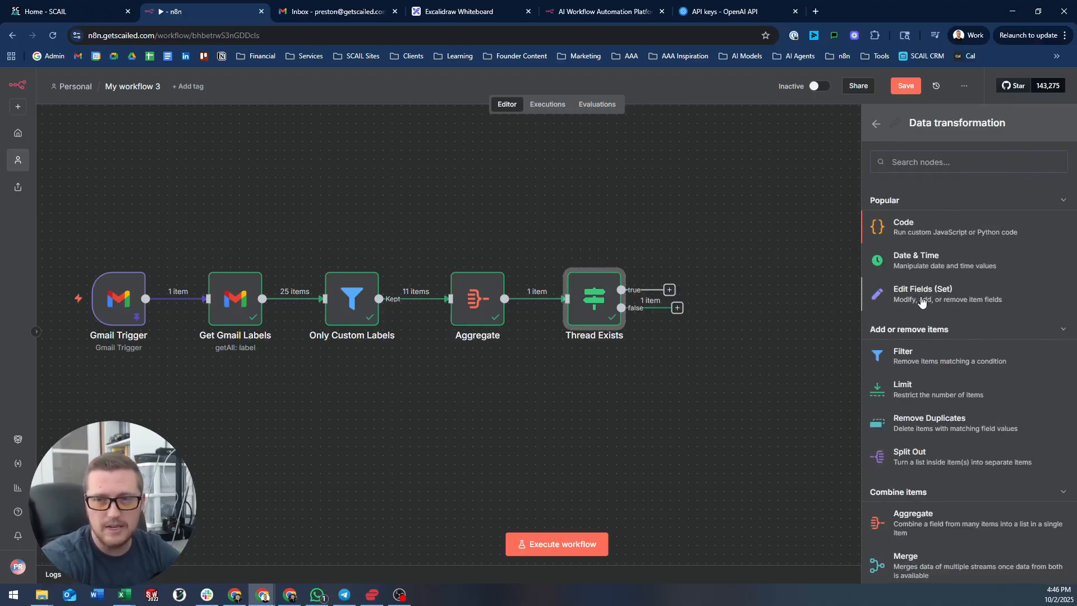
{"action": "left_click", "coordinate": [922, 295]}
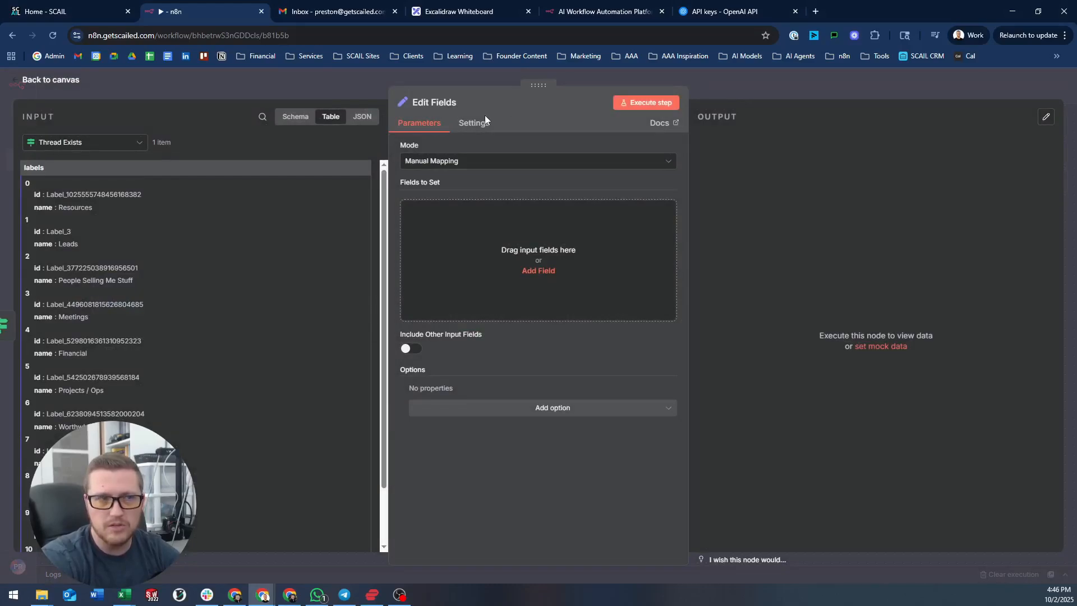
- Name the new node 'Gmail Trigger Fields' and return to the canvas
{"action": "left_click", "coordinate": [448, 103]}
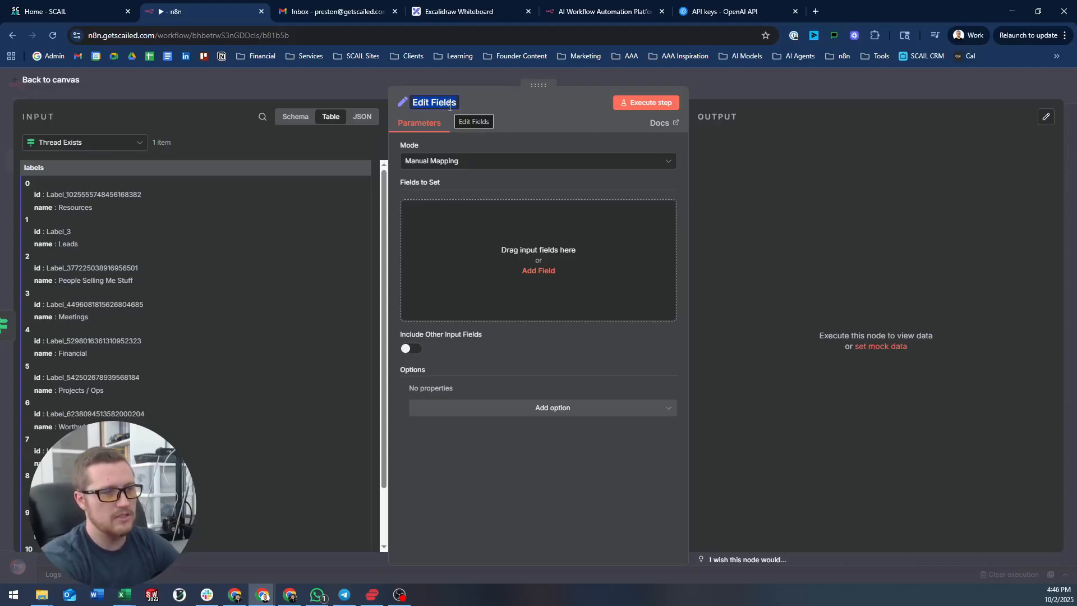
{"action": "type", "text": "Gmail"}
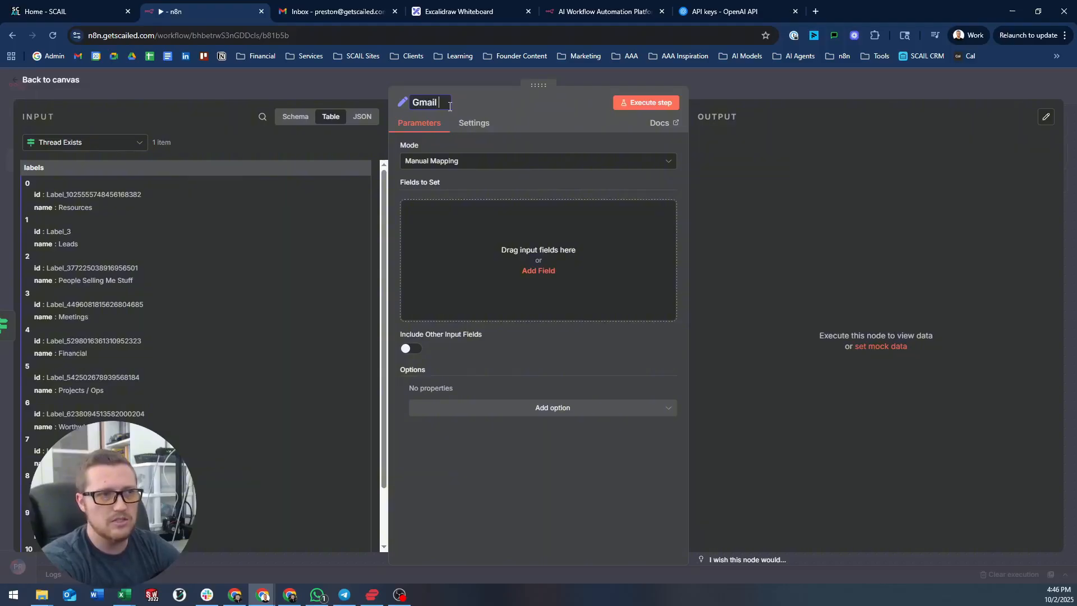
{"action": "type", "text": " Trigger"}
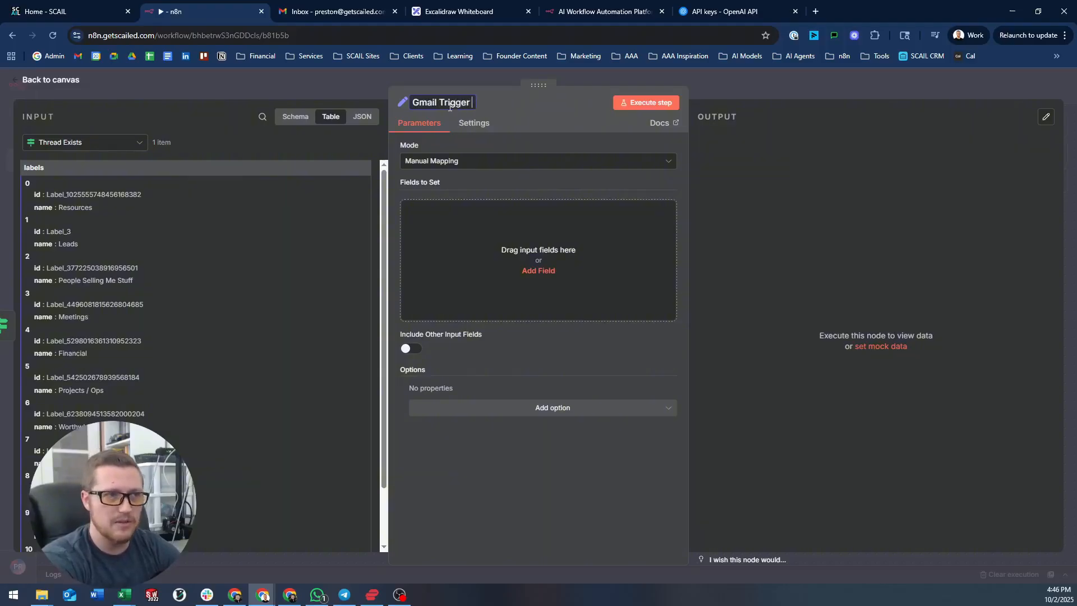
{"action": "type", "text": " Fields"}
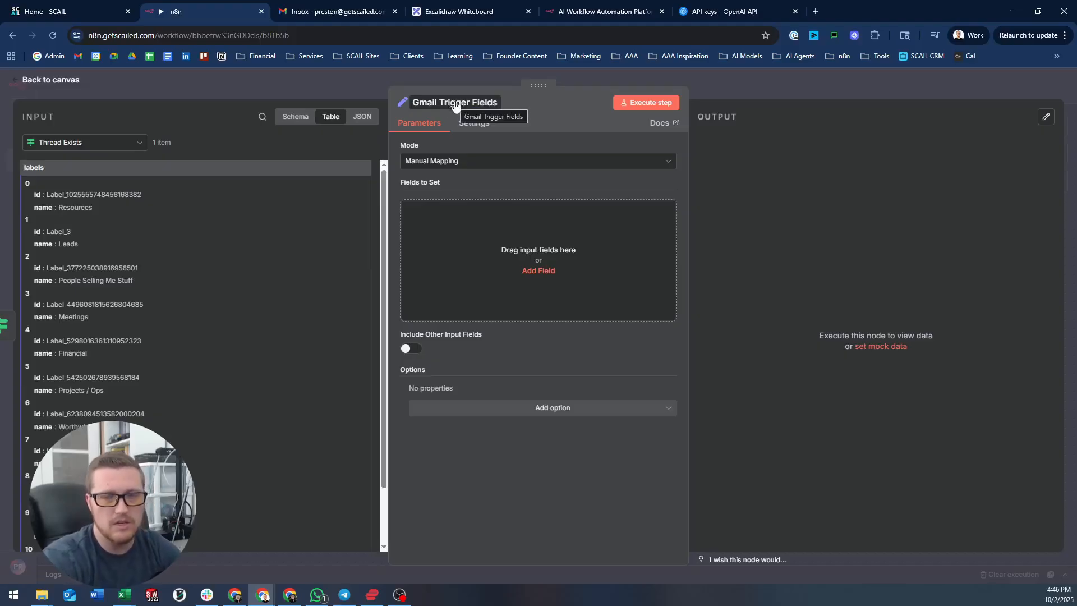
{"action": "left_click", "coordinate": [471, 174]}
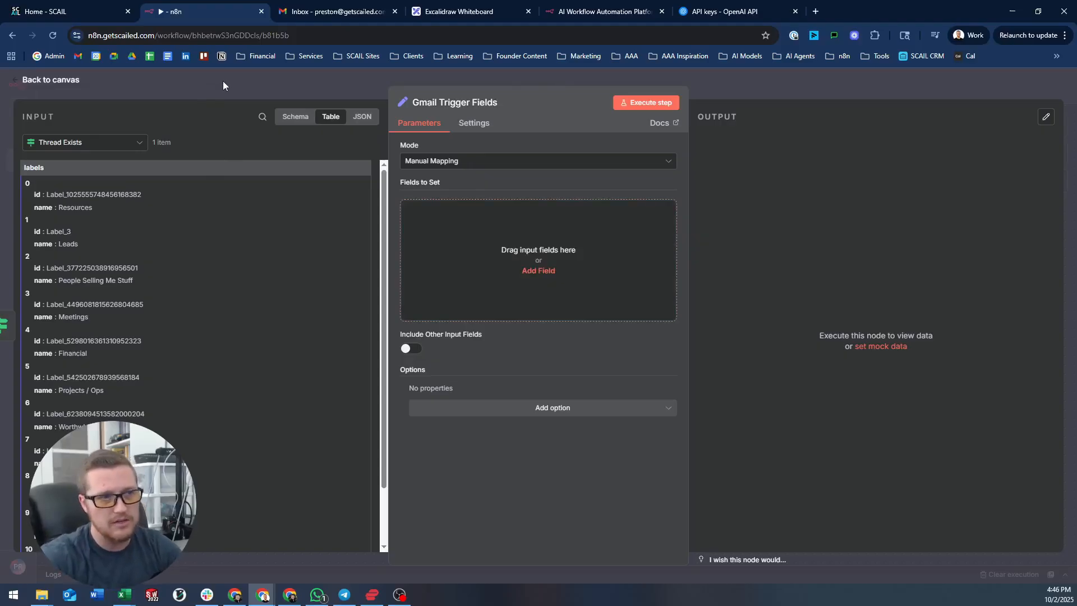
{"action": "left_click", "coordinate": [309, 94]}
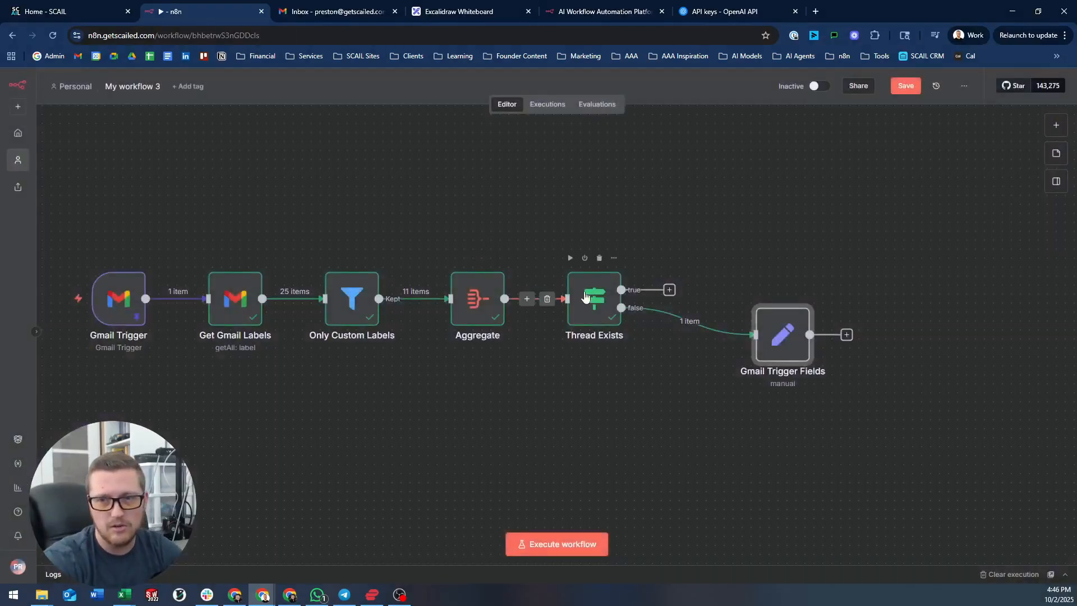
{"action": "left_click", "coordinate": [586, 297]}
- Delete, then restore, the Gmail Trigger reference in Thread Exists' condition expression
{"action": "double_click", "coordinate": [586, 297]}
{"action": "left_click_drag", "start_coordinate": [600, 170], "coordinate": [332, 168]}
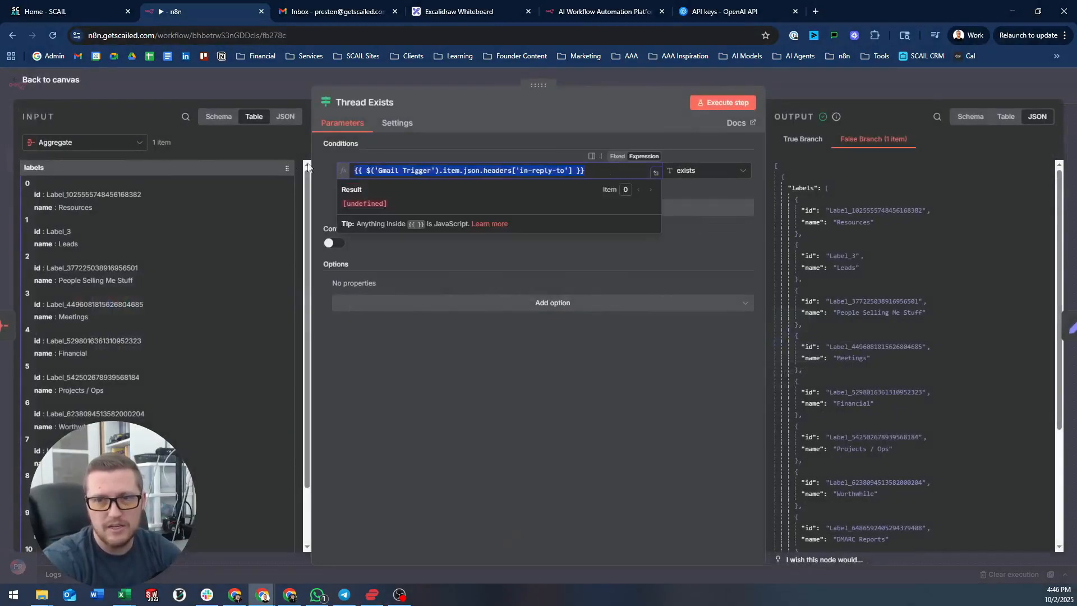
{"action": "left_click", "coordinate": [465, 172]}
{"action": "left_click_drag", "start_coordinate": [465, 171], "coordinate": [372, 171]}
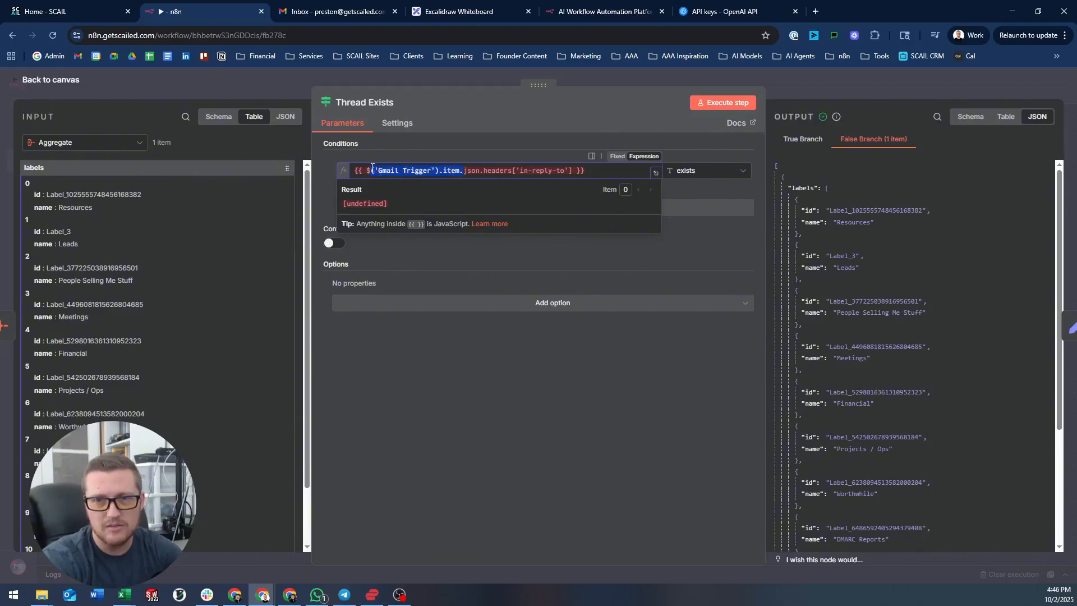
{"action": "key", "text": "BackSpace"}
{"action": "left_click", "coordinate": [506, 154]}
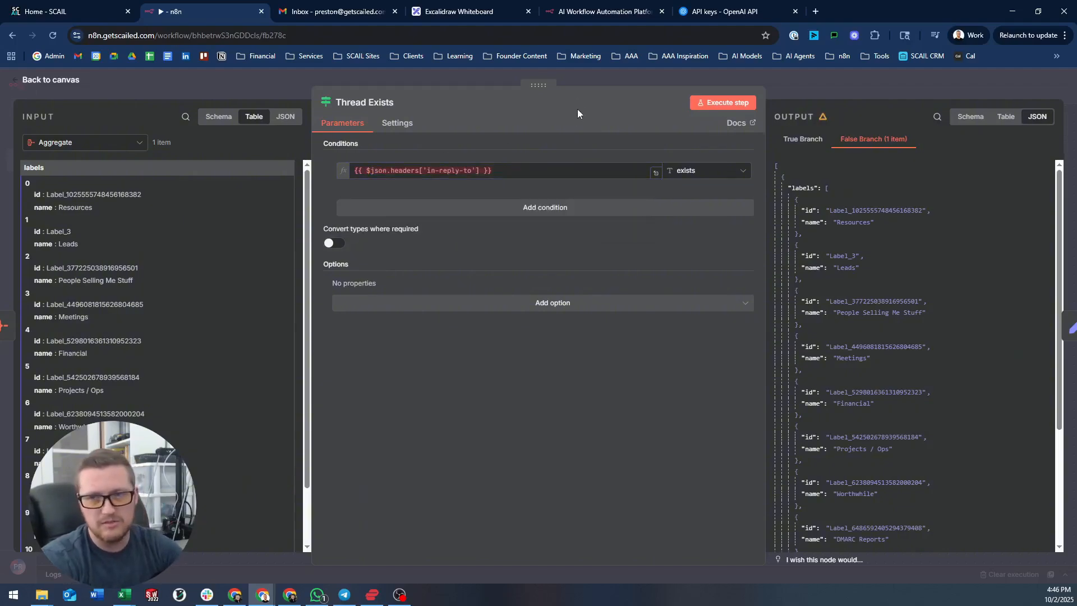
{"action": "left_click", "coordinate": [457, 167]}
{"action": "key", "text": "ctrl+z"}
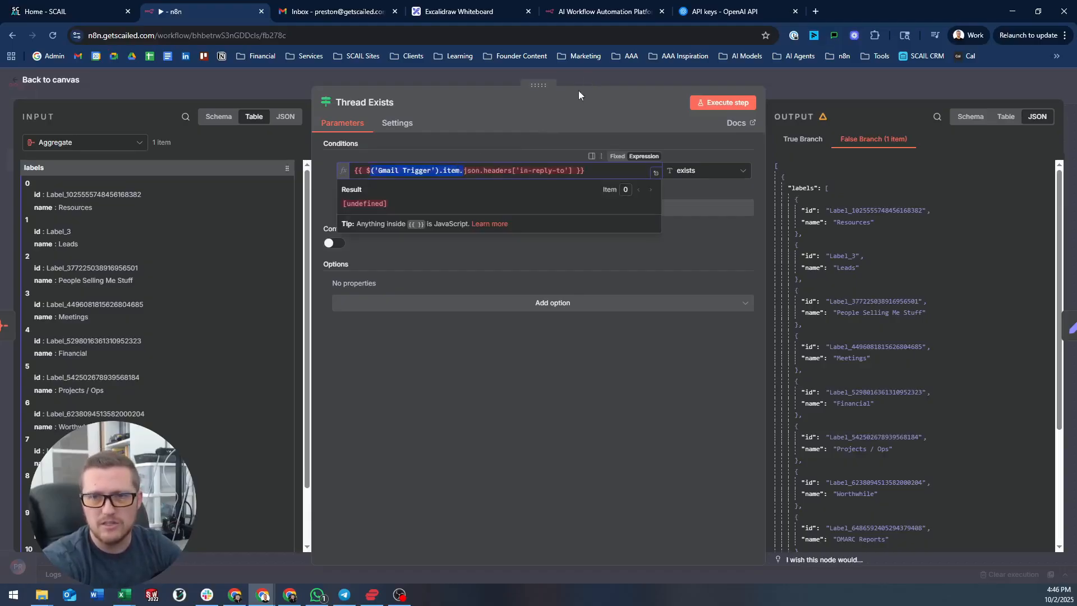
{"action": "left_click", "coordinate": [588, 73]}
- Compare input node lists of Thread Exists and Gmail Trigger Fields, leaving Gmail Trigger Fields' list open
{"action": "double_click", "coordinate": [782, 335]}
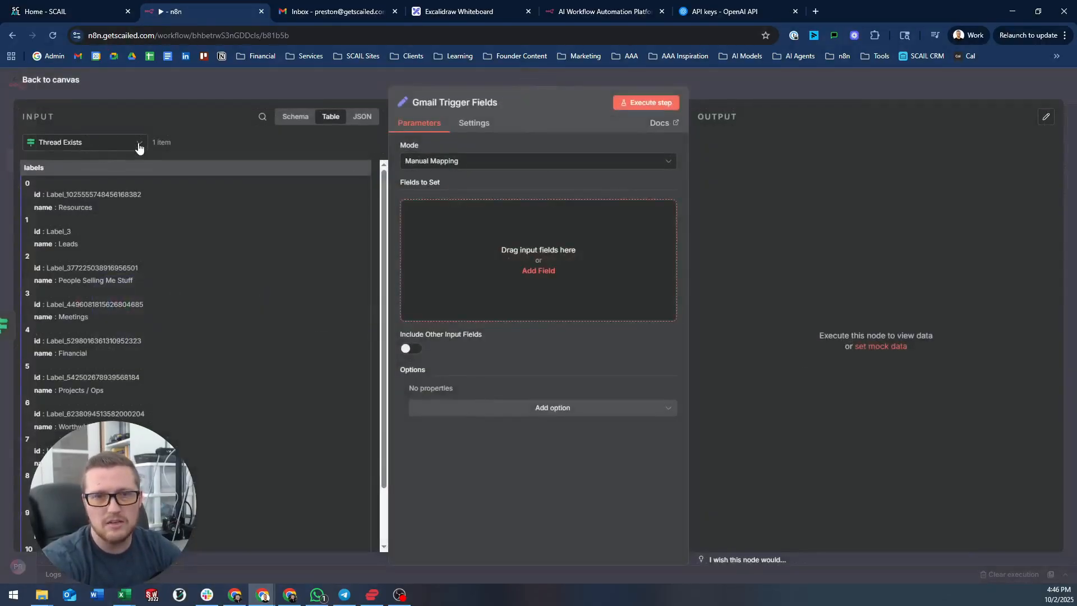
{"action": "left_click", "coordinate": [139, 147]}
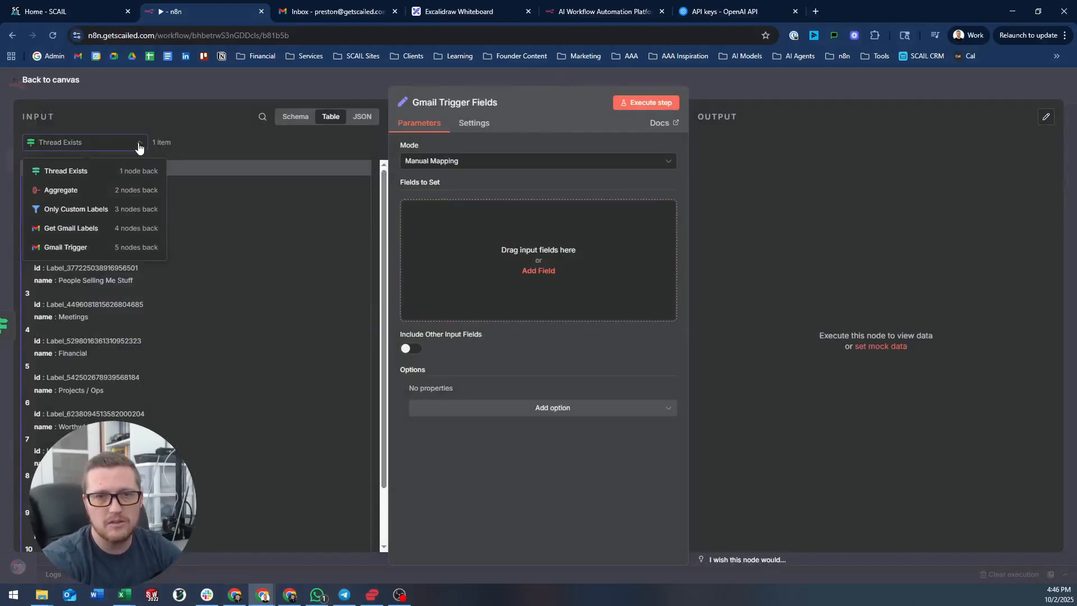
{"action": "left_click", "coordinate": [167, 84]}
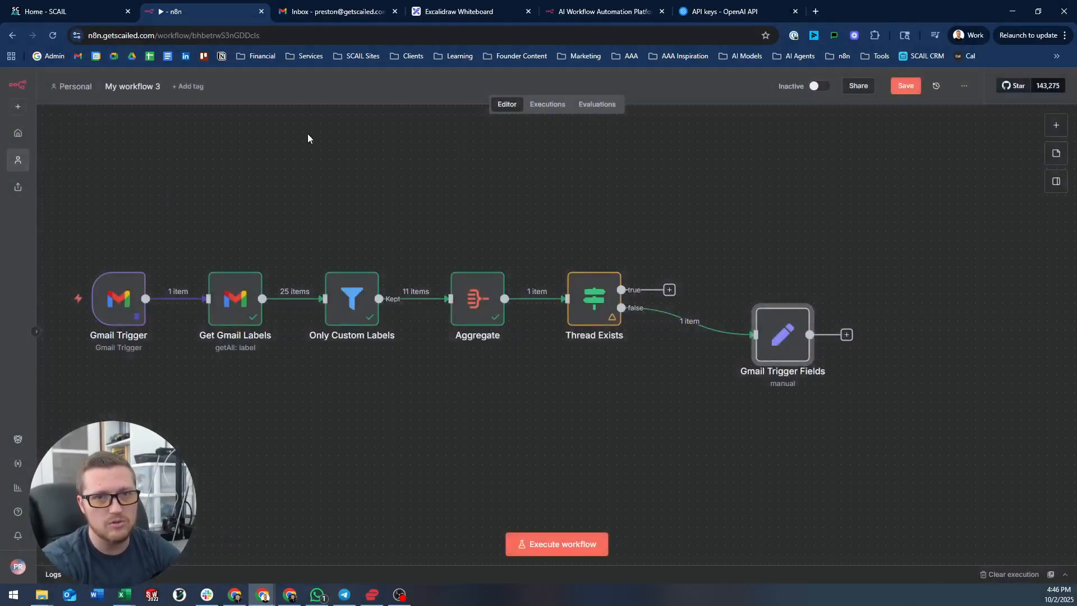
{"action": "double_click", "coordinate": [606, 301]}
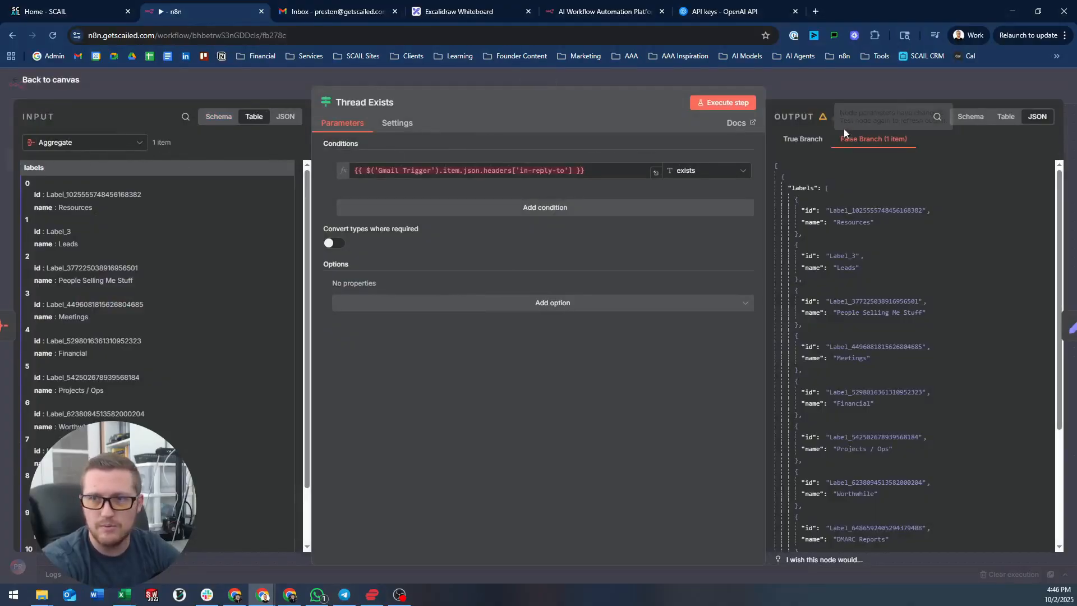
{"action": "left_click", "coordinate": [98, 143]}
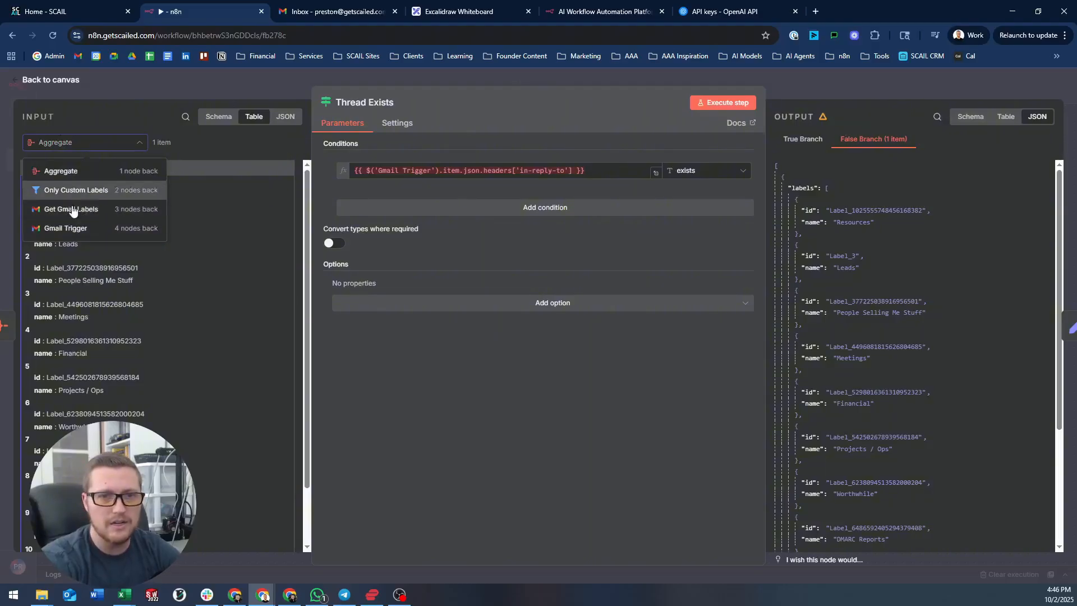
{"action": "left_click", "coordinate": [263, 85]}
{"action": "left_click", "coordinate": [263, 84]}
{"action": "double_click", "coordinate": [782, 334]}
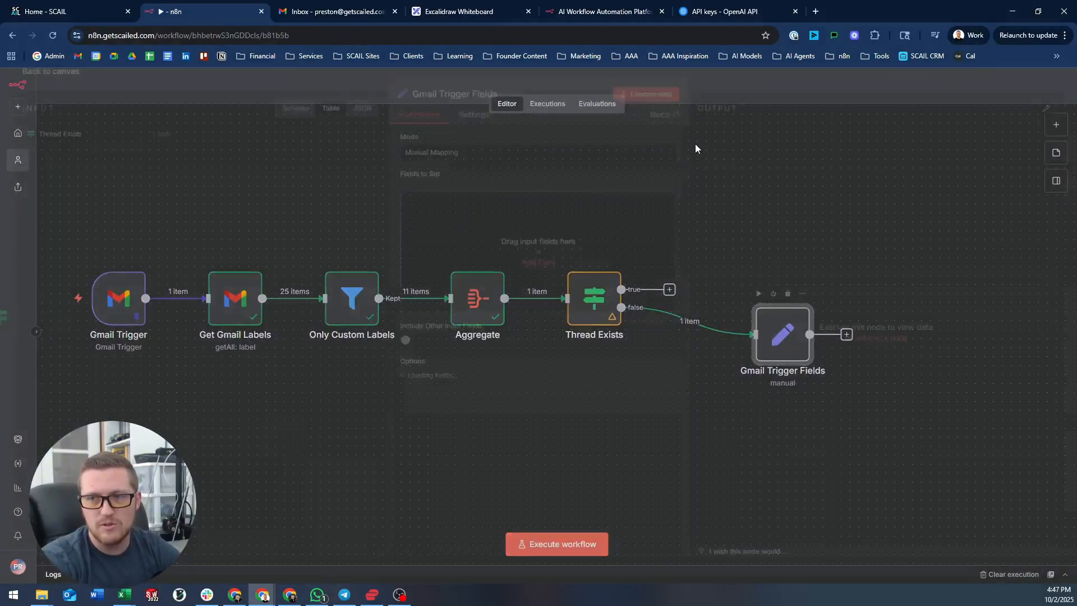
{"action": "left_click", "coordinate": [137, 143]}
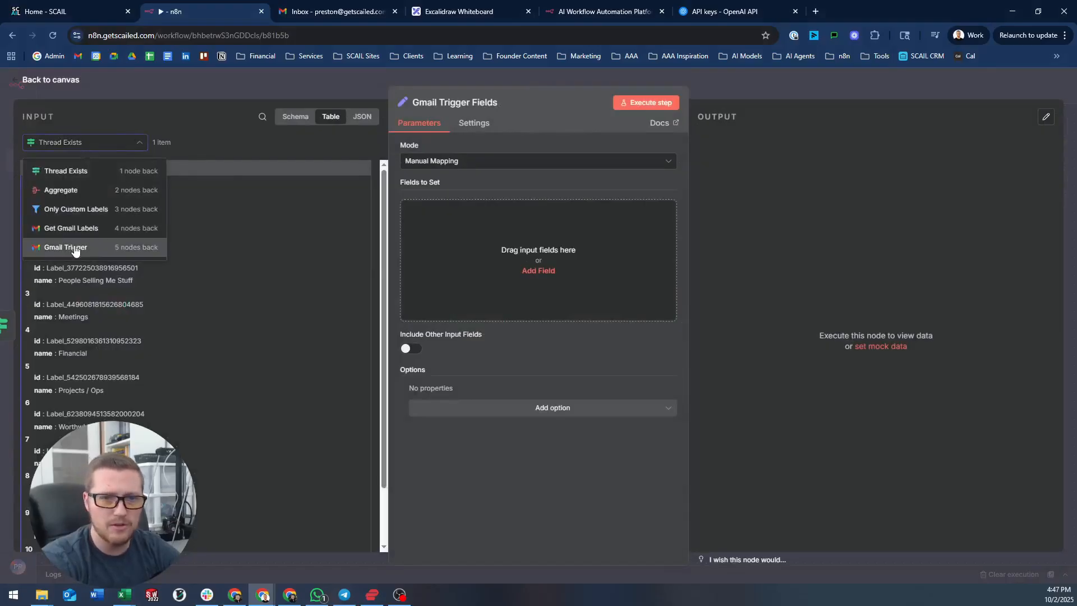
- Use Gmail Trigger as input and map its id column into a new id field
{"action": "left_click", "coordinate": [75, 249]}
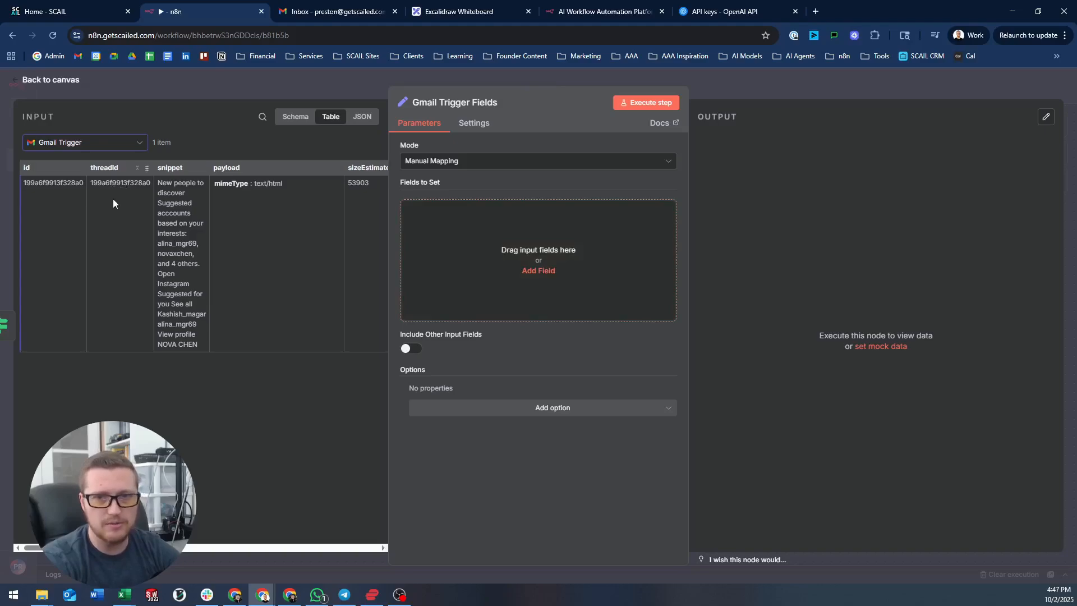
{"action": "left_click_drag", "start_coordinate": [49, 170], "coordinate": [421, 223]}
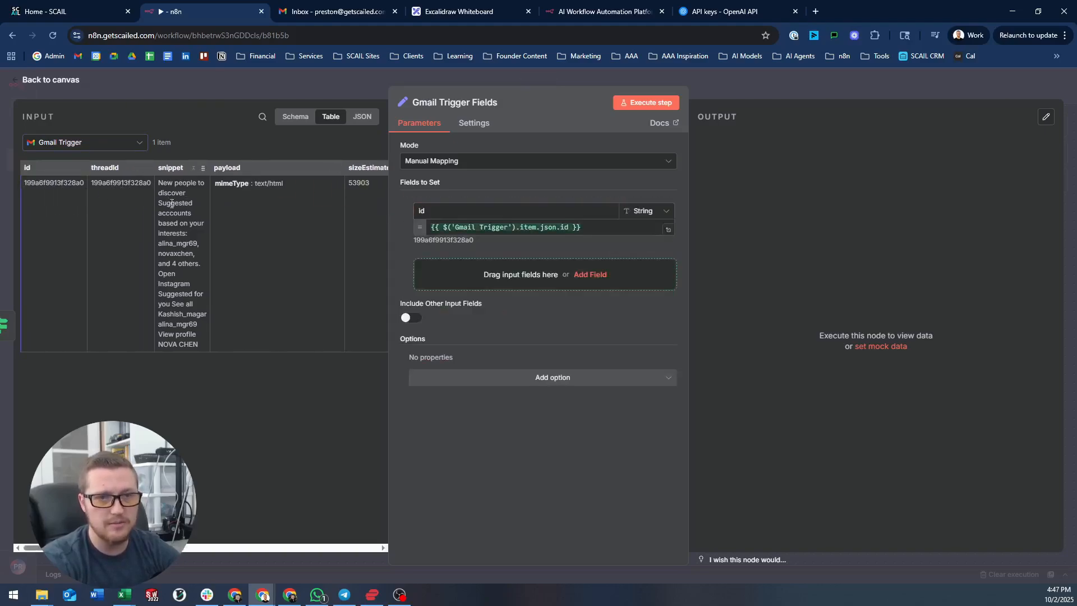
{"action": "scroll", "coordinate": [152, 189], "scroll_direction": "right", "scroll_amount": 10}
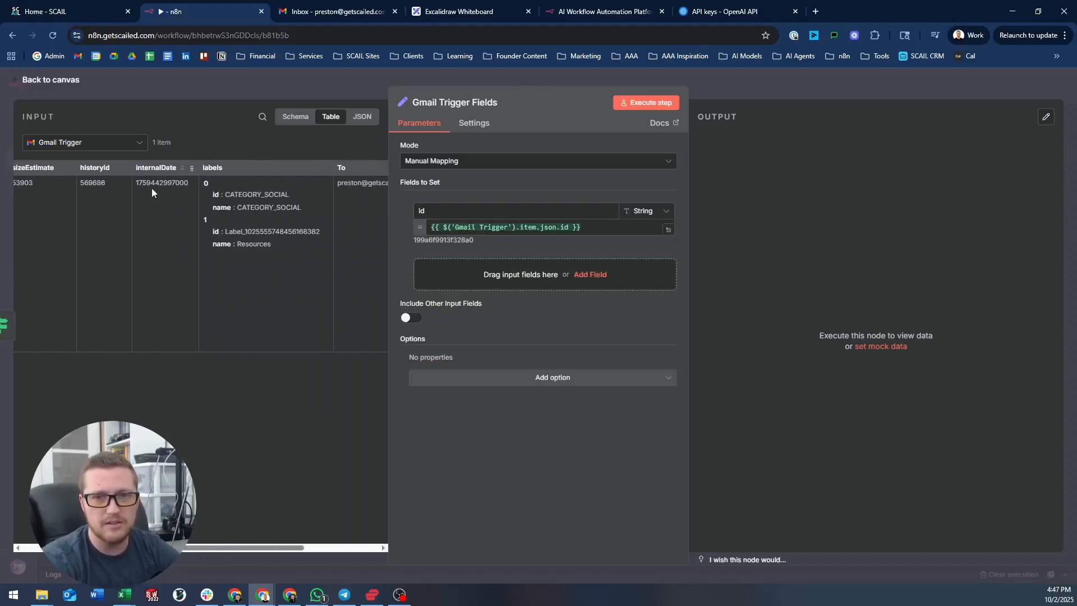
{"action": "scroll", "coordinate": [152, 190], "scroll_direction": "right", "scroll_amount": 3}
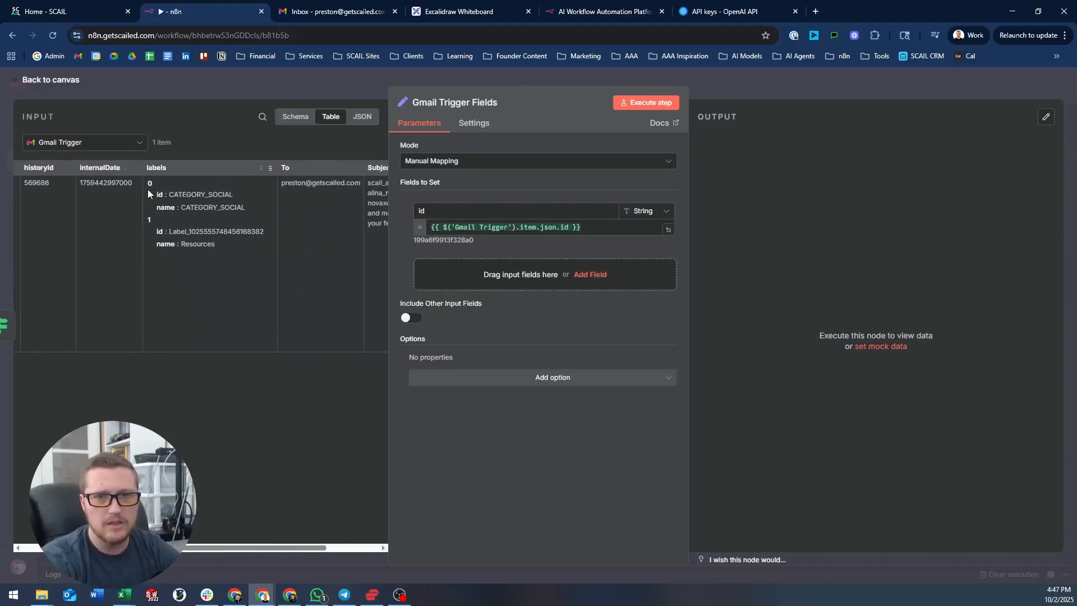
{"action": "scroll", "coordinate": [148, 194], "scroll_direction": "right", "scroll_amount": 5}
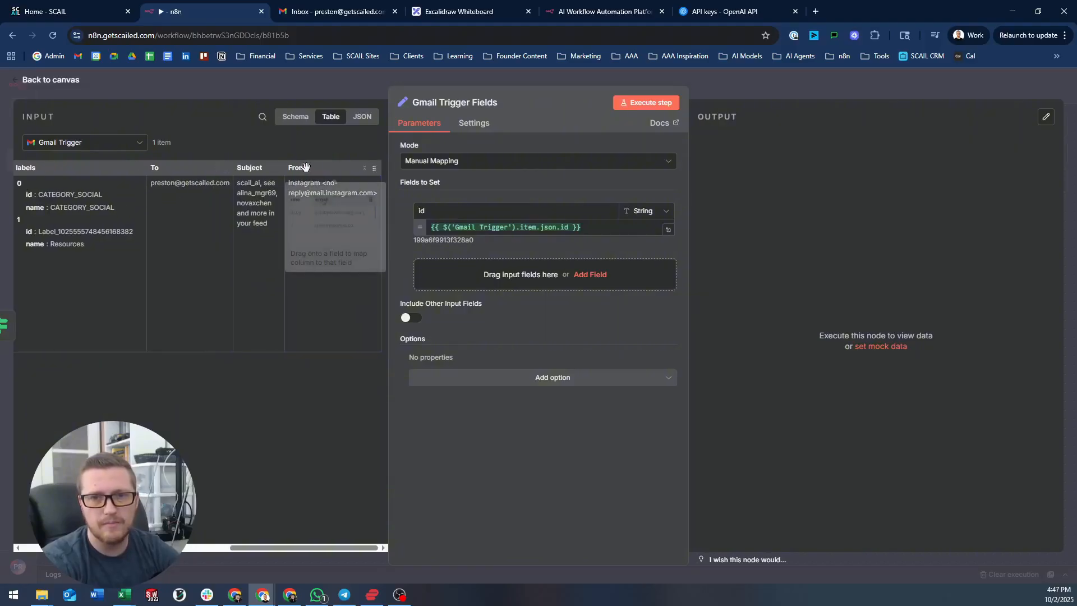
{"action": "scroll", "coordinate": [190, 219], "scroll_direction": "left", "scroll_amount": 6}
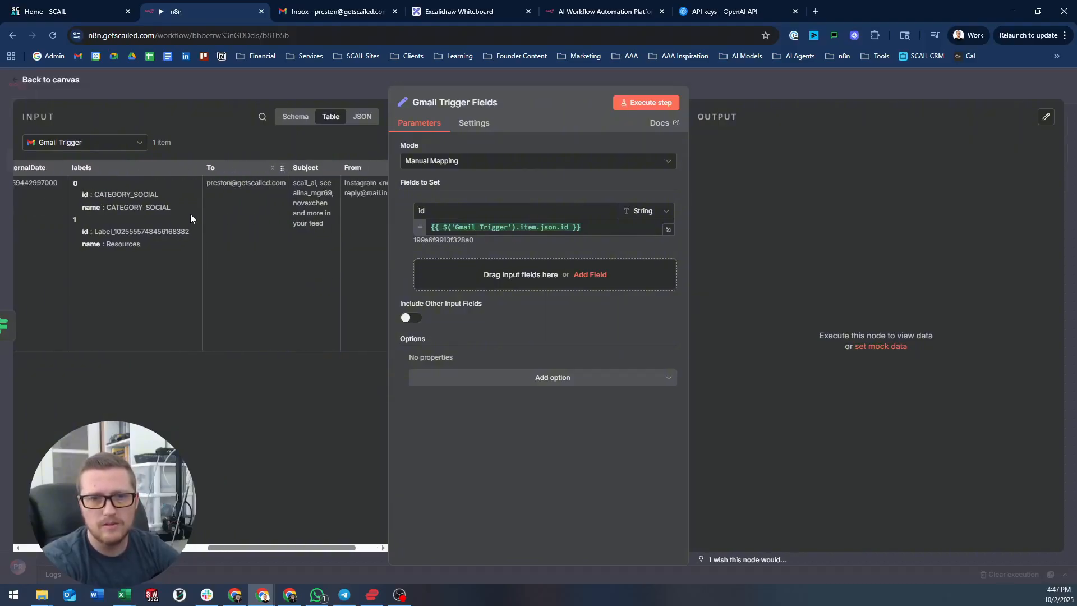
{"action": "scroll", "coordinate": [190, 214], "scroll_direction": "left", "scroll_amount": 3}
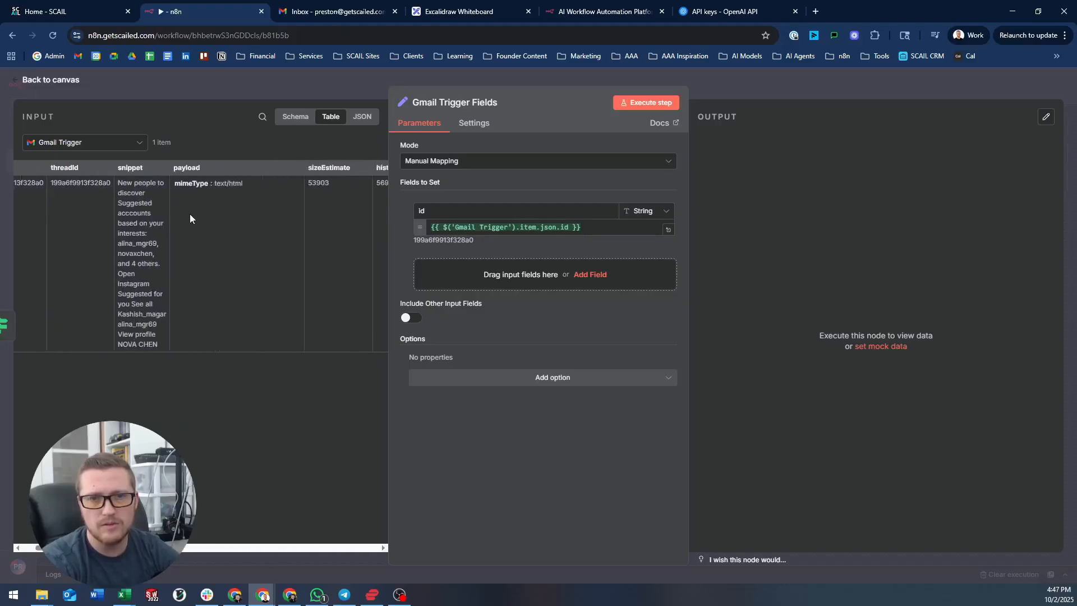
{"action": "key", "text": "Escape"}
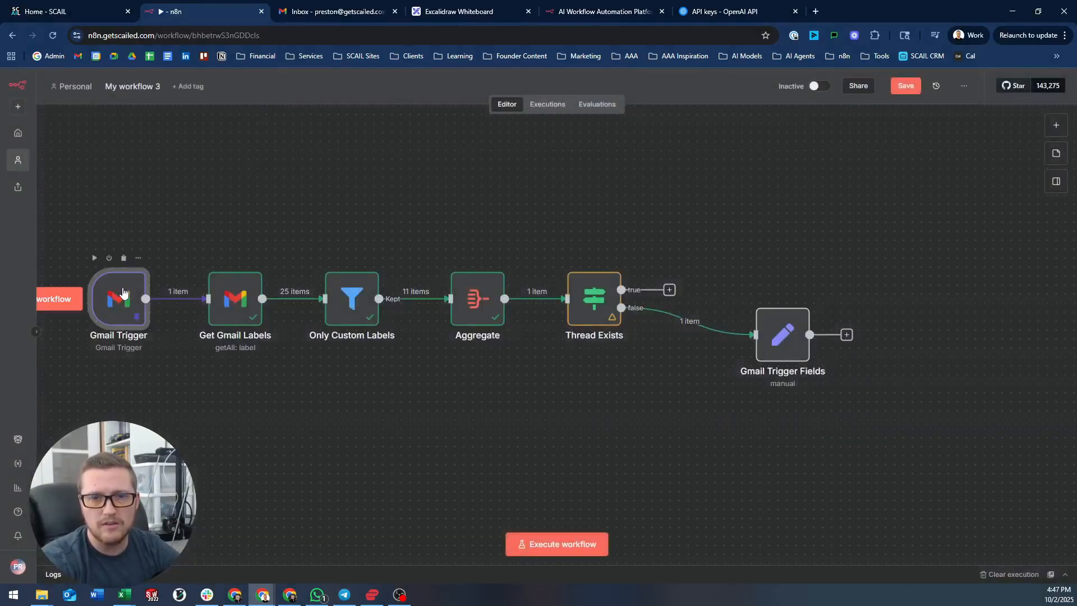
- Turn off Simplify on the Gmail Trigger and unpin its old output
{"action": "double_click", "coordinate": [118, 298]}
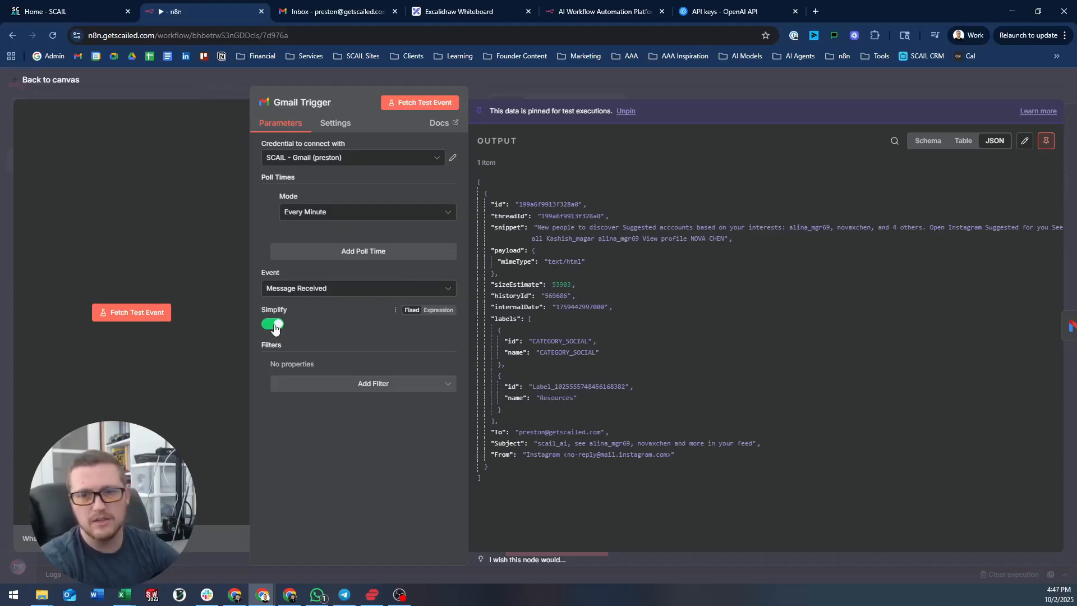
{"action": "left_click", "coordinate": [274, 325]}
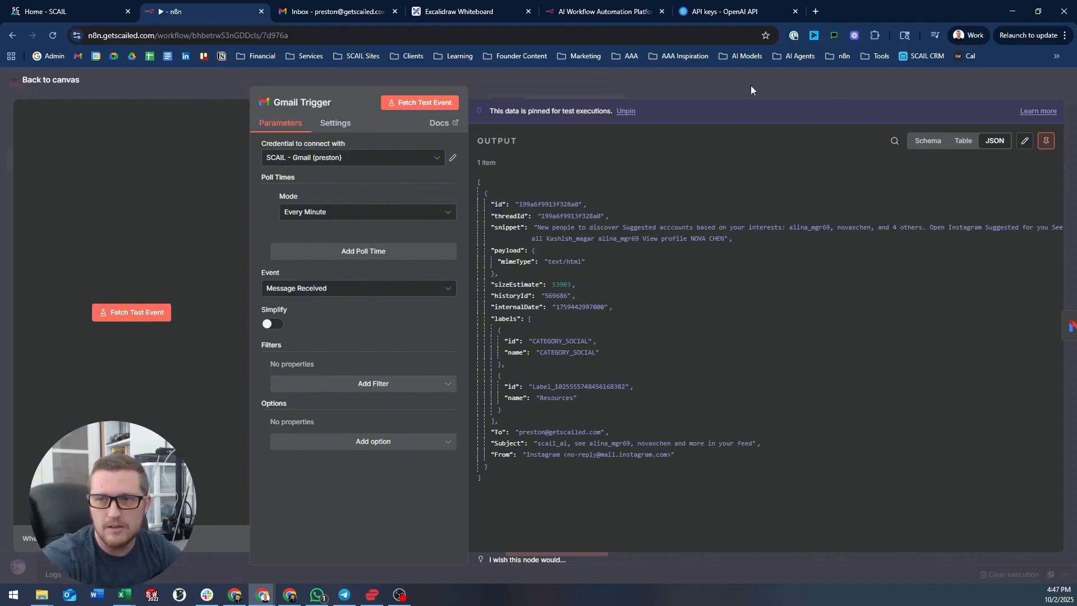
{"action": "left_click", "coordinate": [1046, 141]}
{"action": "left_click", "coordinate": [929, 78]}
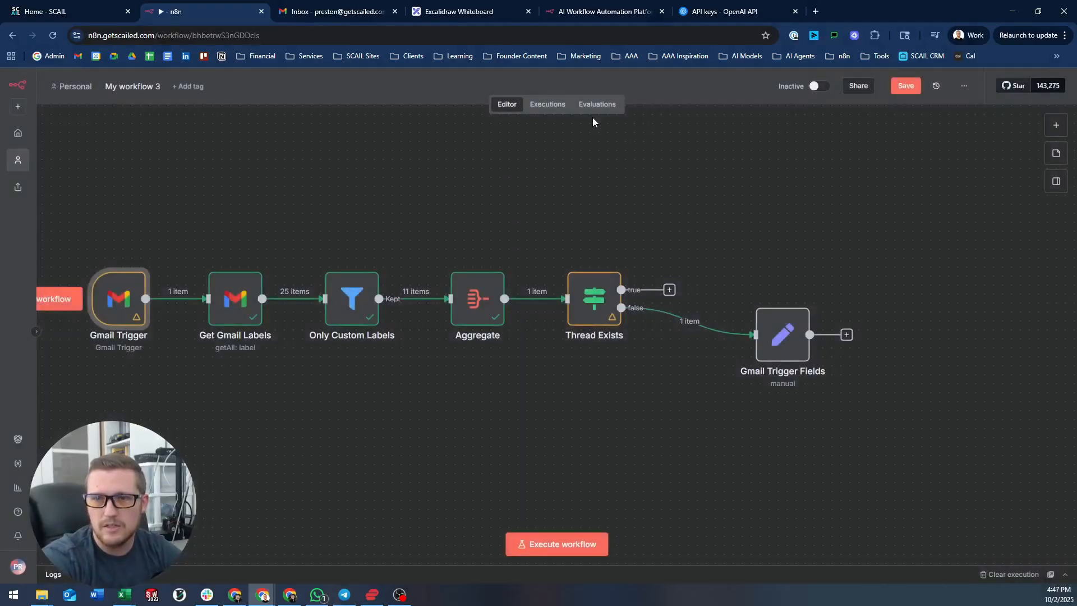
- Fetch a fresh full-email test event and pin it as the trigger's output
{"action": "double_click", "coordinate": [115, 300]}
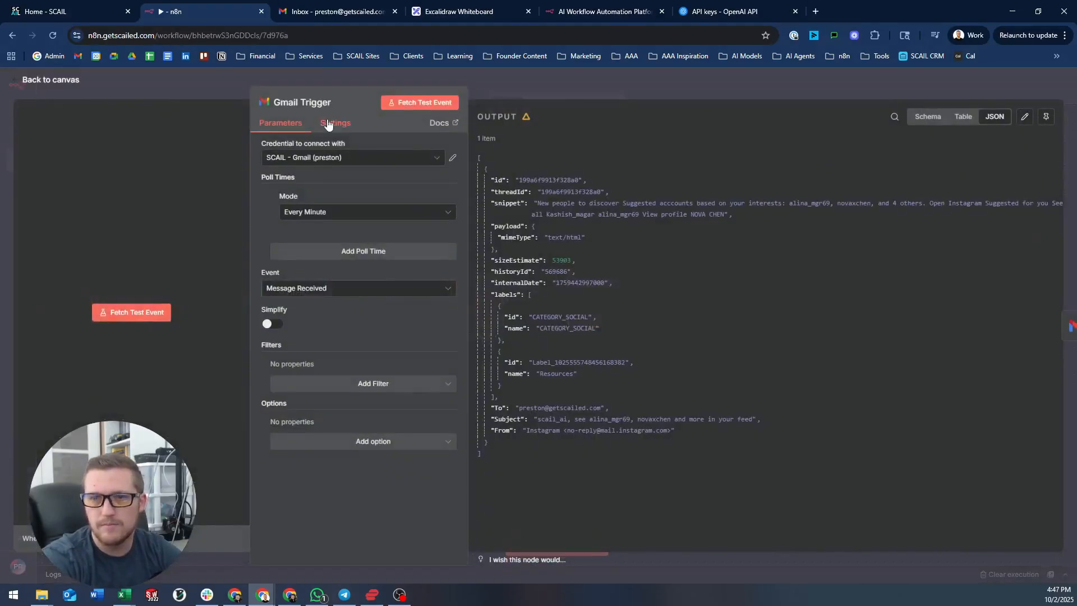
{"action": "left_click", "coordinate": [419, 102]}
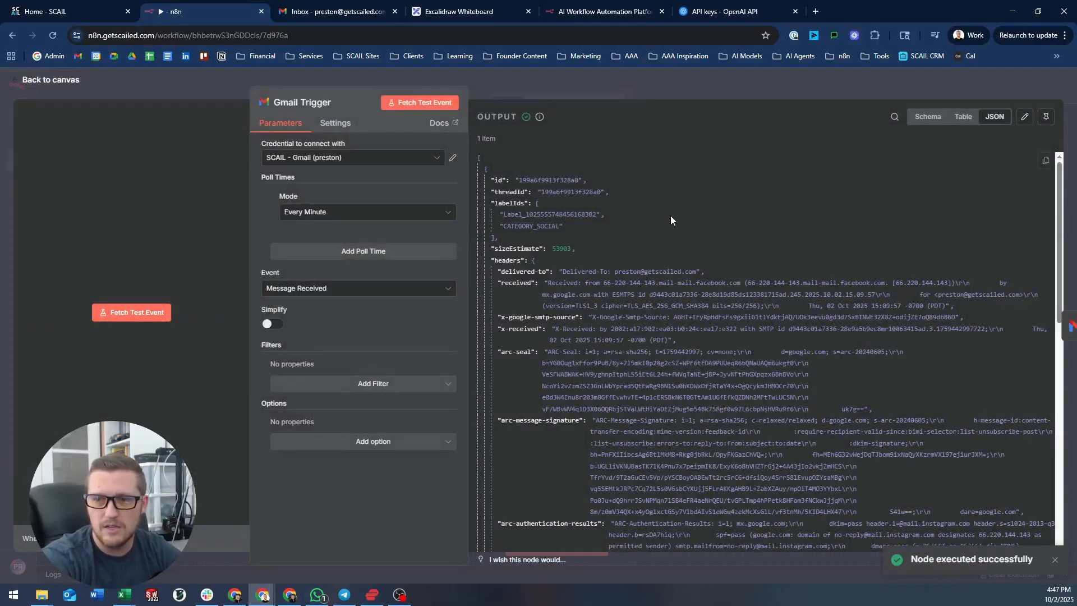
{"action": "scroll", "coordinate": [671, 215], "scroll_direction": "down", "scroll_amount": 20}
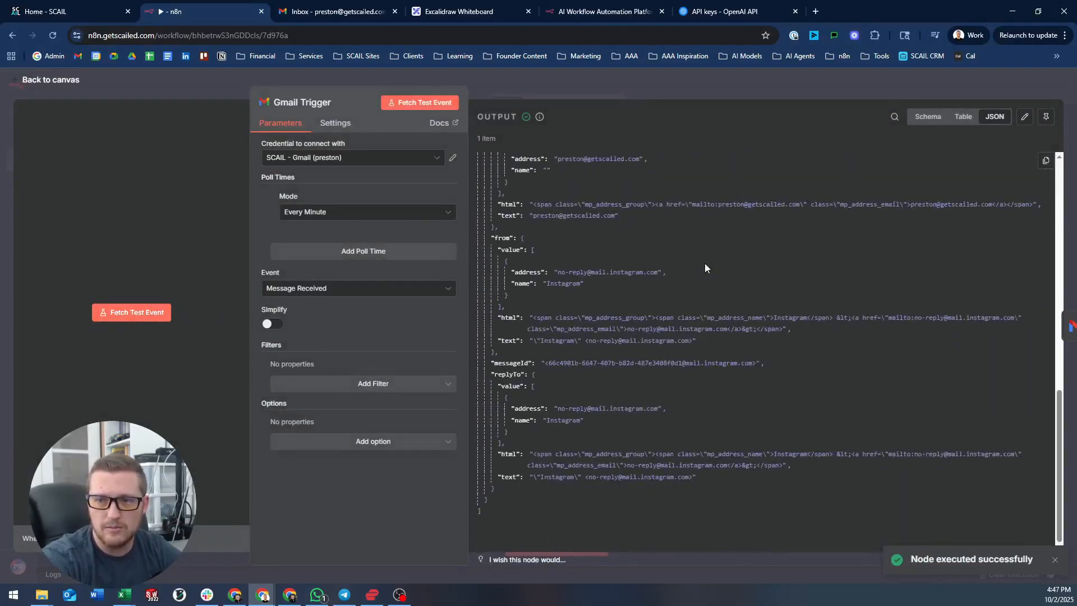
{"action": "left_click_drag", "start_coordinate": [1058, 447], "coordinate": [1060, 252]}
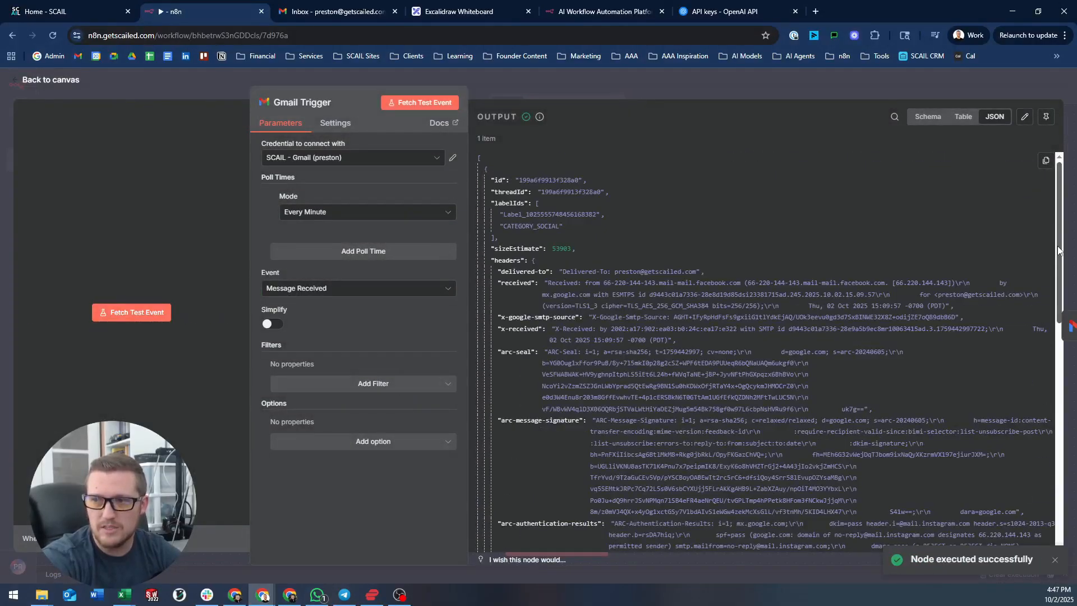
{"action": "left_click_drag", "start_coordinate": [1055, 351], "coordinate": [1038, 208]}
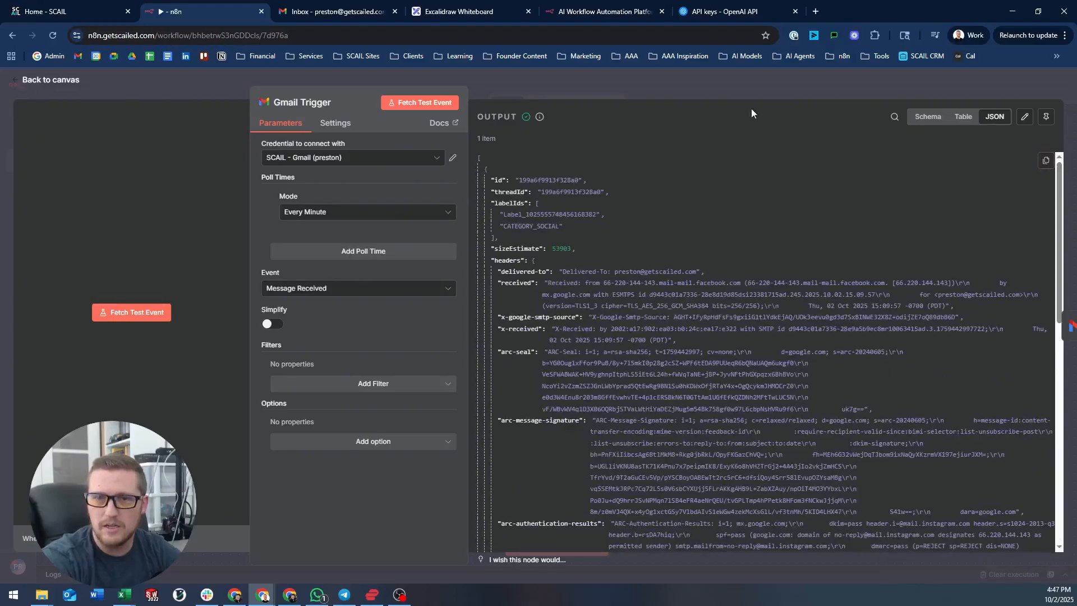
{"action": "left_click", "coordinate": [1047, 116]}
{"action": "left_click", "coordinate": [819, 82]}
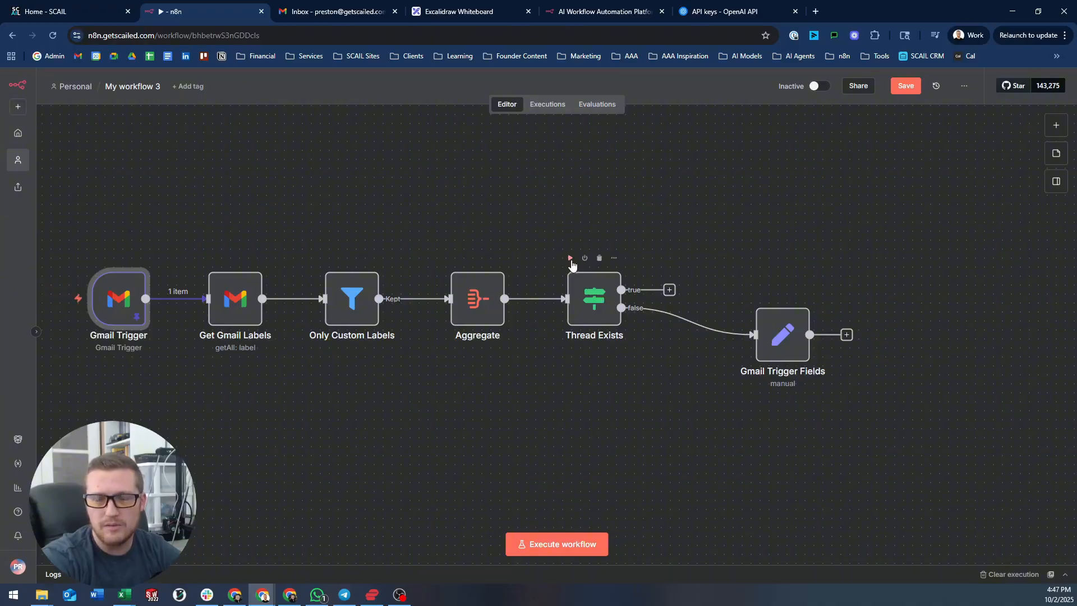
- Execute up to Thread Exists and redraw its false connection to Gmail Trigger Fields
{"action": "left_click", "coordinate": [570, 259]}
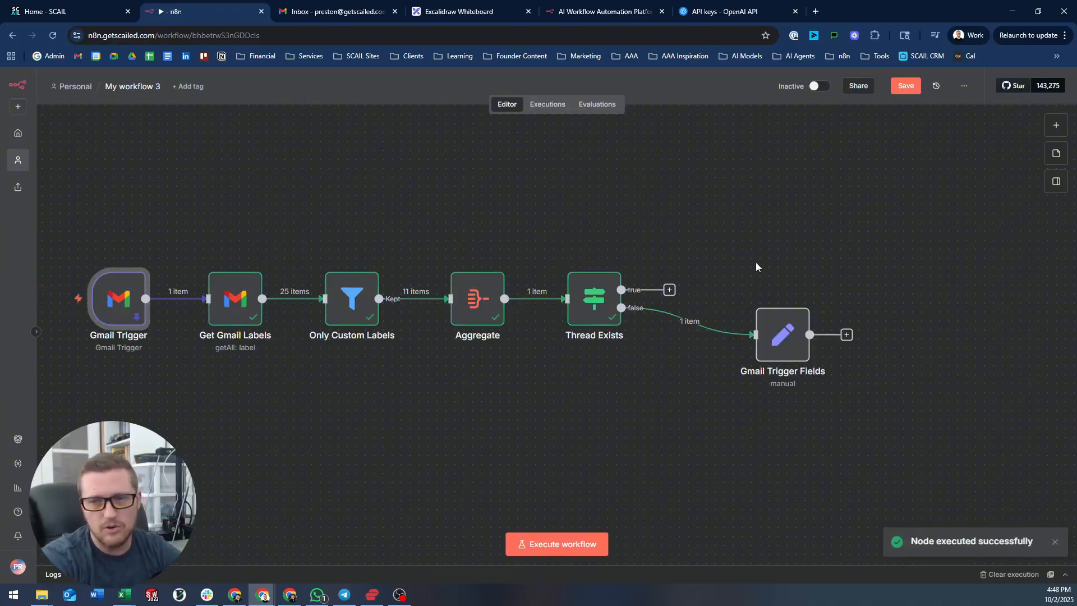
{"action": "double_click", "coordinate": [770, 321]}
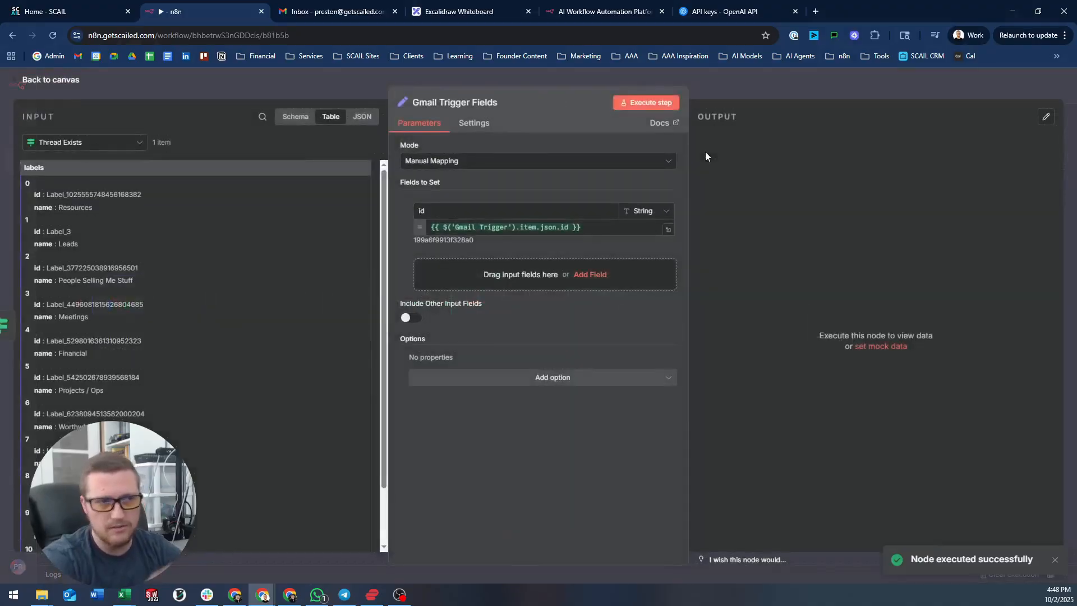
{"action": "left_click", "coordinate": [738, 84]}
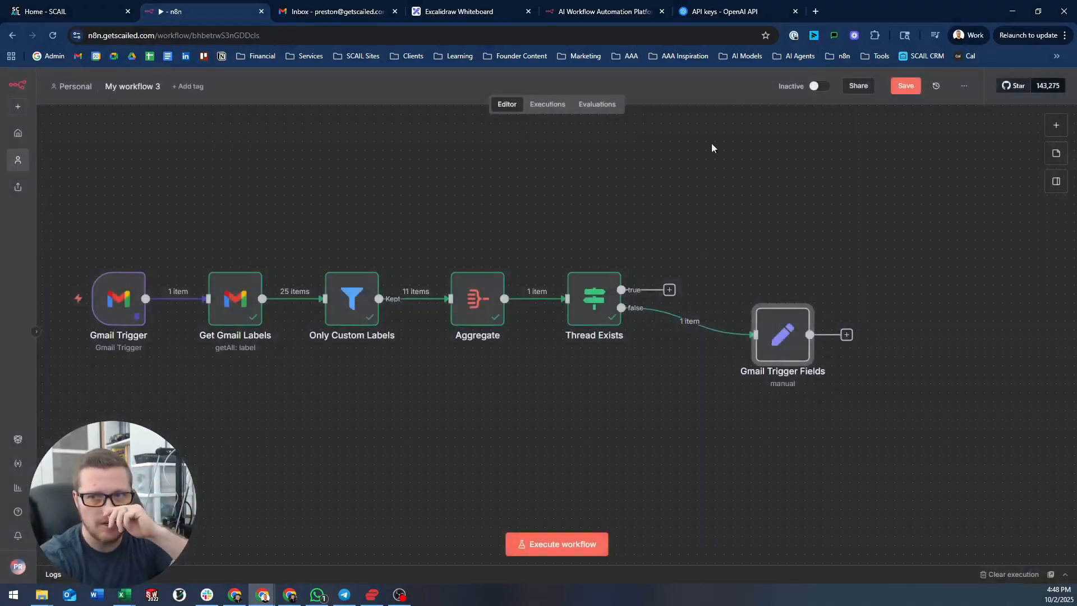
{"action": "left_click", "coordinate": [699, 321]}
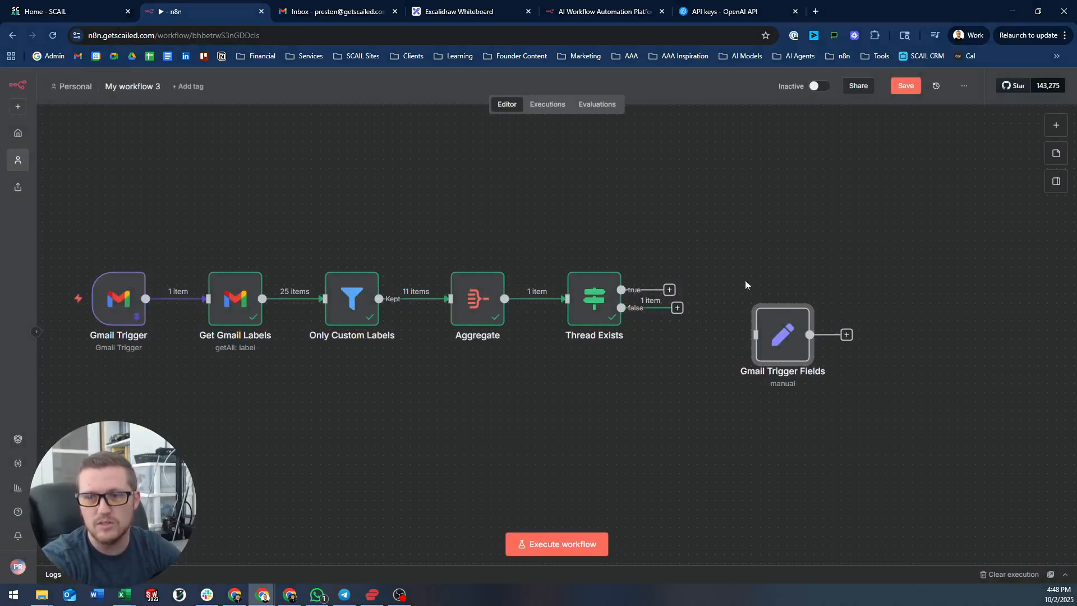
{"action": "double_click", "coordinate": [779, 329]}
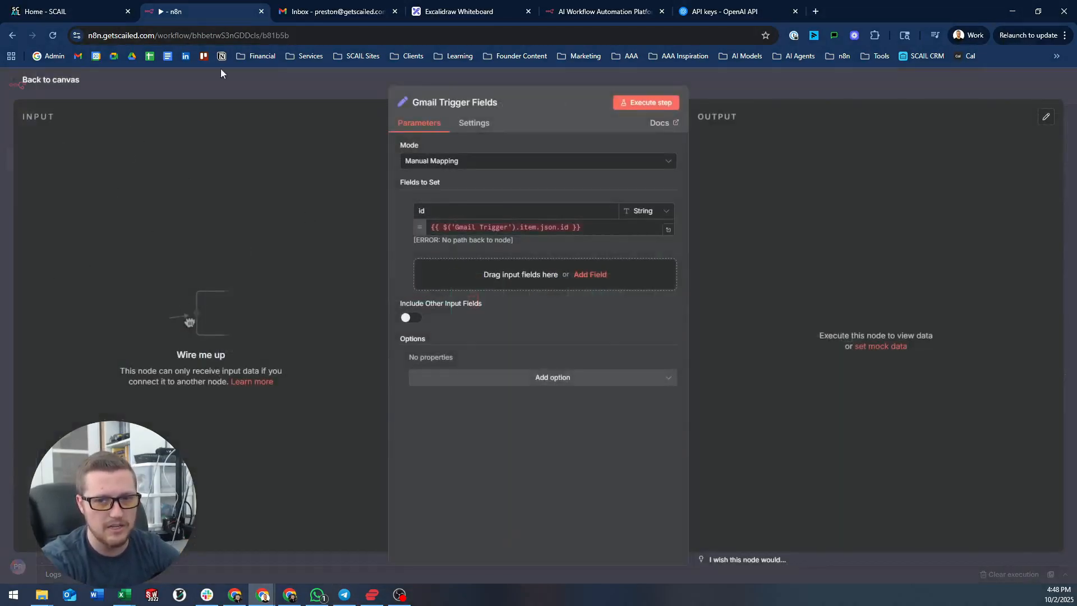
{"action": "left_click", "coordinate": [242, 89]}
{"action": "left_click_drag", "start_coordinate": [622, 308], "coordinate": [761, 347]}
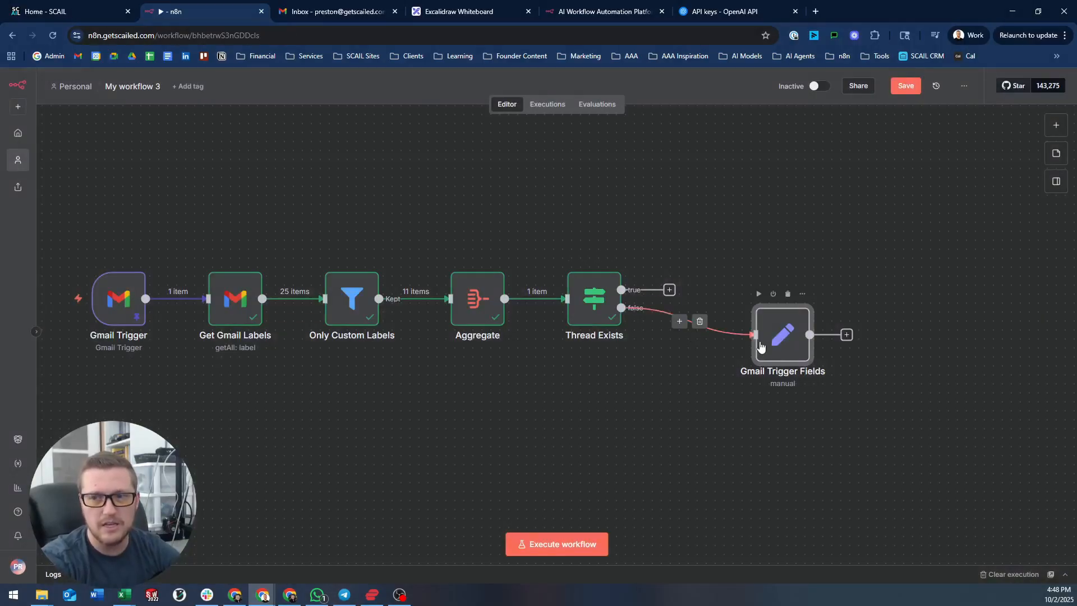
- Show the Gmail Trigger's full email as input and add a second field
{"action": "double_click", "coordinate": [773, 330]}
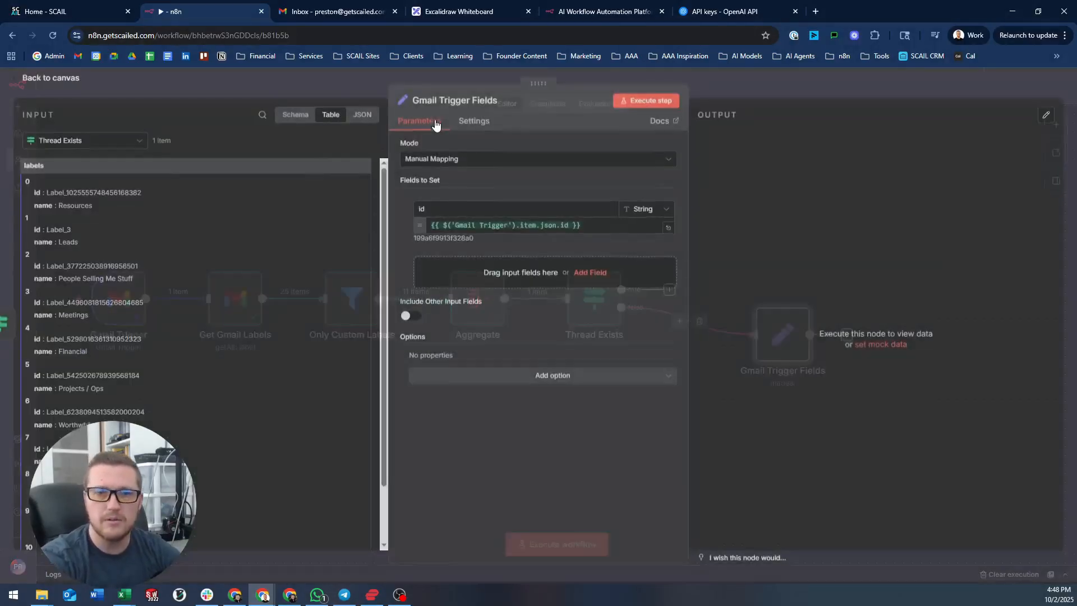
{"action": "left_click", "coordinate": [120, 141]}
{"action": "left_click", "coordinate": [83, 254]}
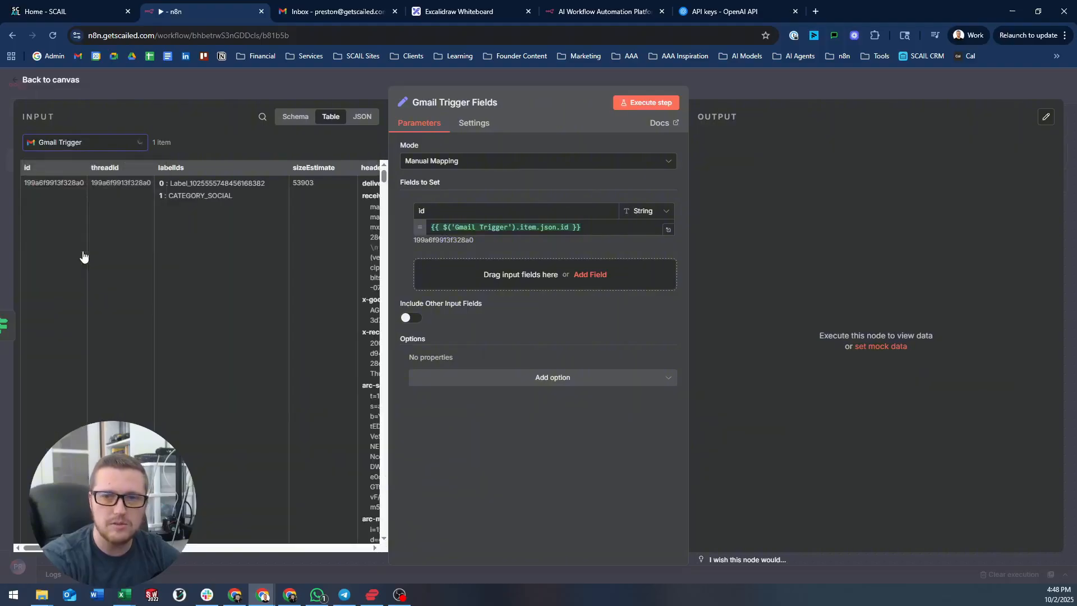
{"action": "left_click", "coordinate": [501, 275]}
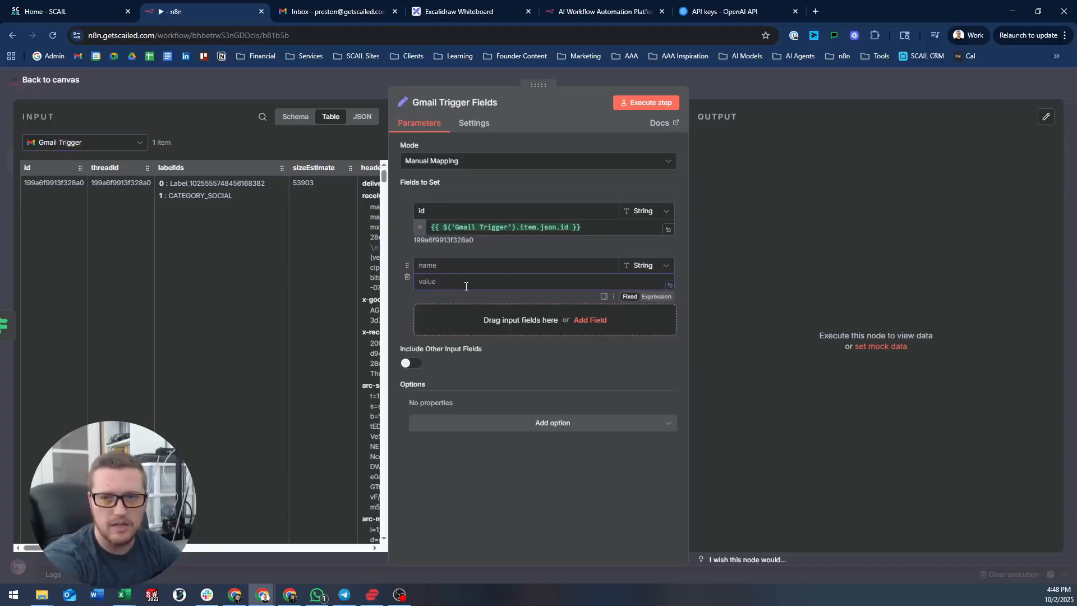
- Start a Gmail Trigger item.json expression in the new field, then clear it
{"action": "type", "text": "{{ "}
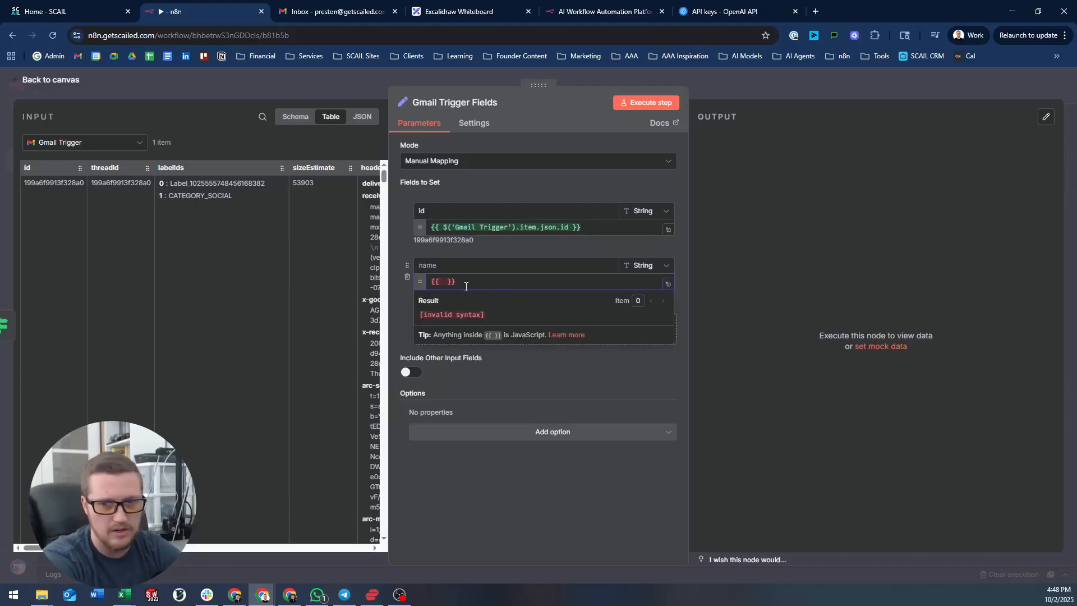
{"action": "type", "text": "$"}
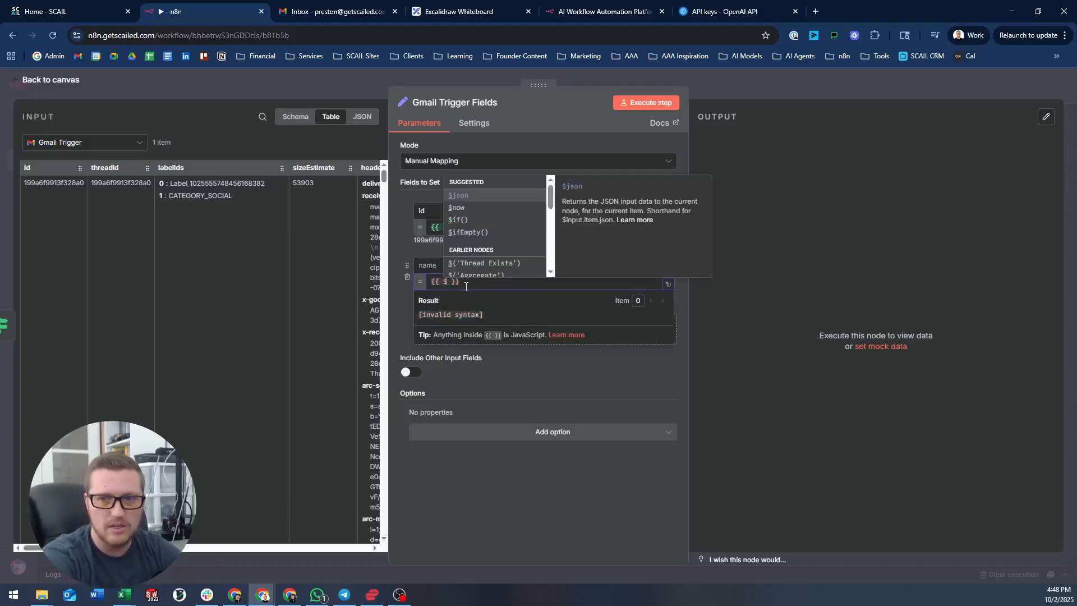
{"action": "key", "text": "Down"}
{"action": "key", "text": "Down"}
{"action": "key", "text": "Down"}
{"action": "key", "text": "Down"}
{"action": "key", "text": "Down"}
{"action": "key", "text": "Down"}
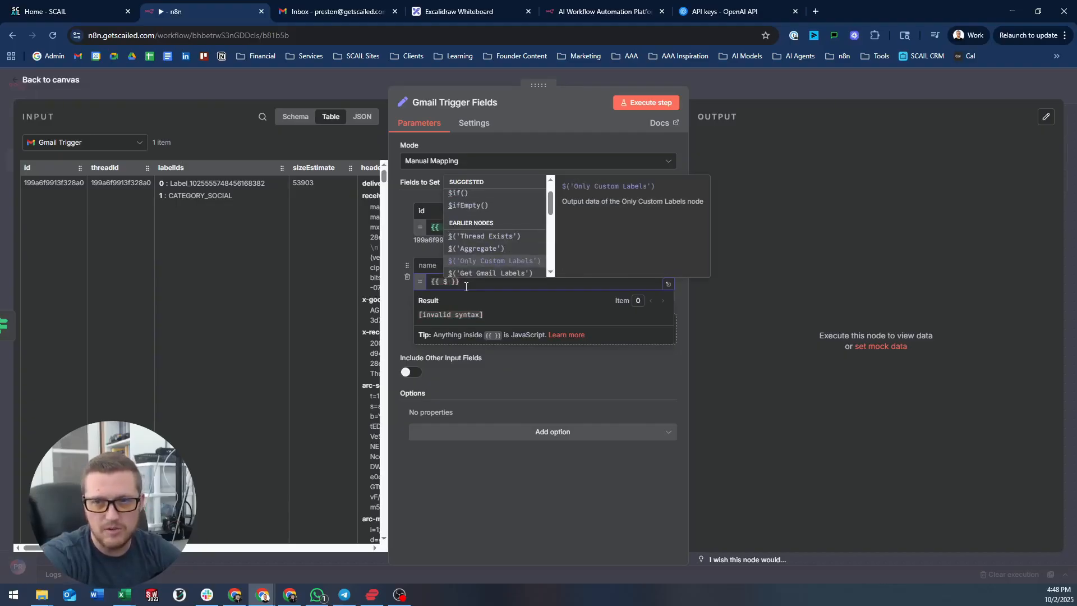
{"action": "key", "text": "Down"}
{"action": "key", "text": "Down"}
{"action": "key", "text": "Down"}
{"action": "key", "text": "Up"}
{"action": "key", "text": "Up"}
{"action": "key", "text": "Up"}
{"action": "key", "text": "Down"}
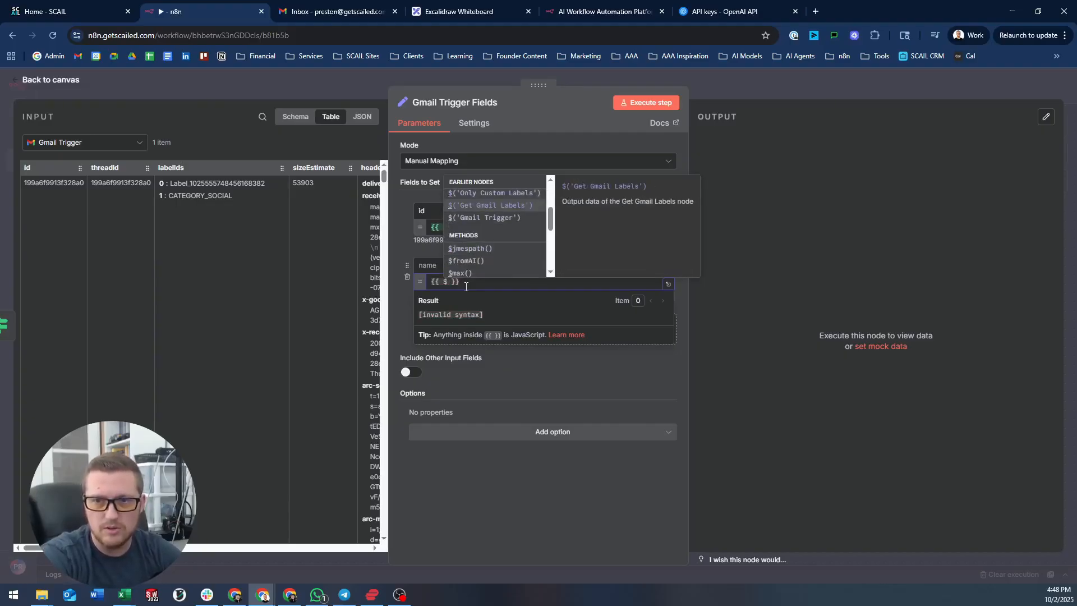
{"action": "key", "text": "Down"}
{"action": "key", "text": "Return"}
{"action": "type", "text": ".item.json."}
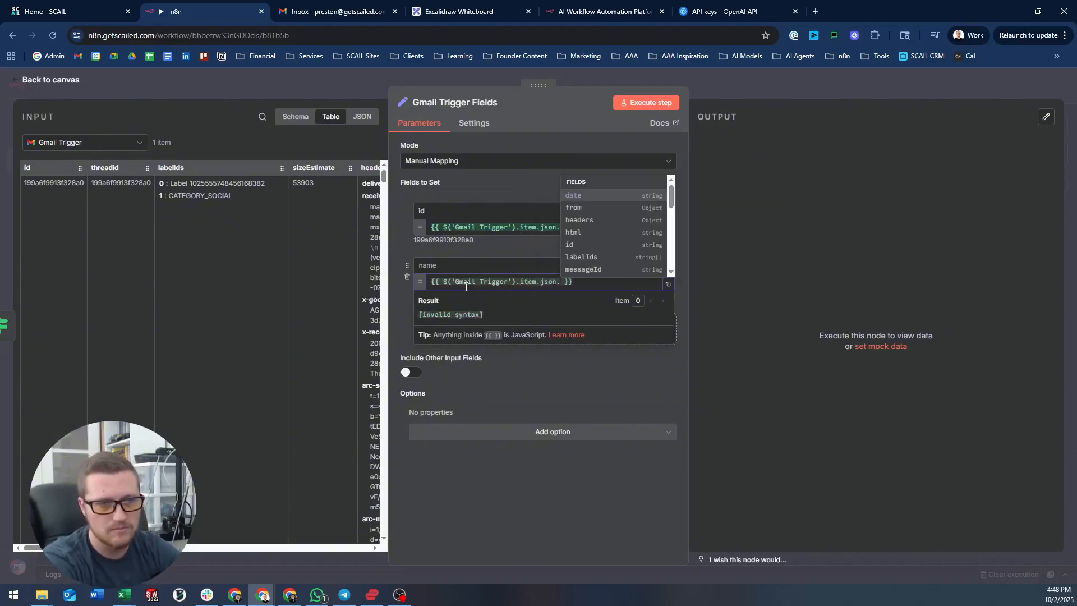
{"action": "key", "text": "ctrl+a"}
{"action": "key", "text": "BackSpace"}
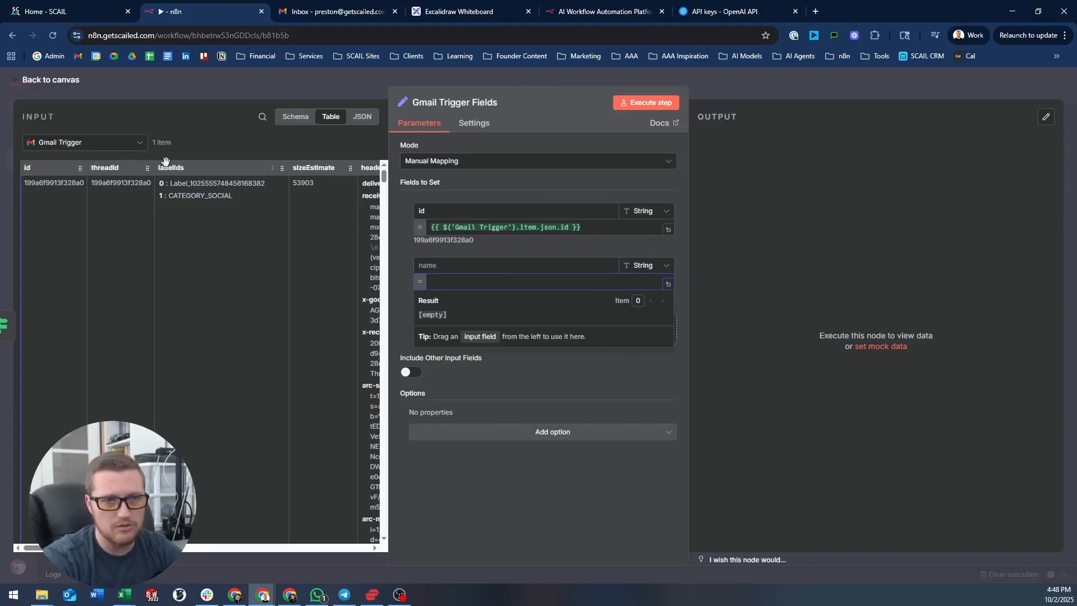
{"action": "scroll", "coordinate": [183, 185], "scroll_direction": "right", "scroll_amount": 5}
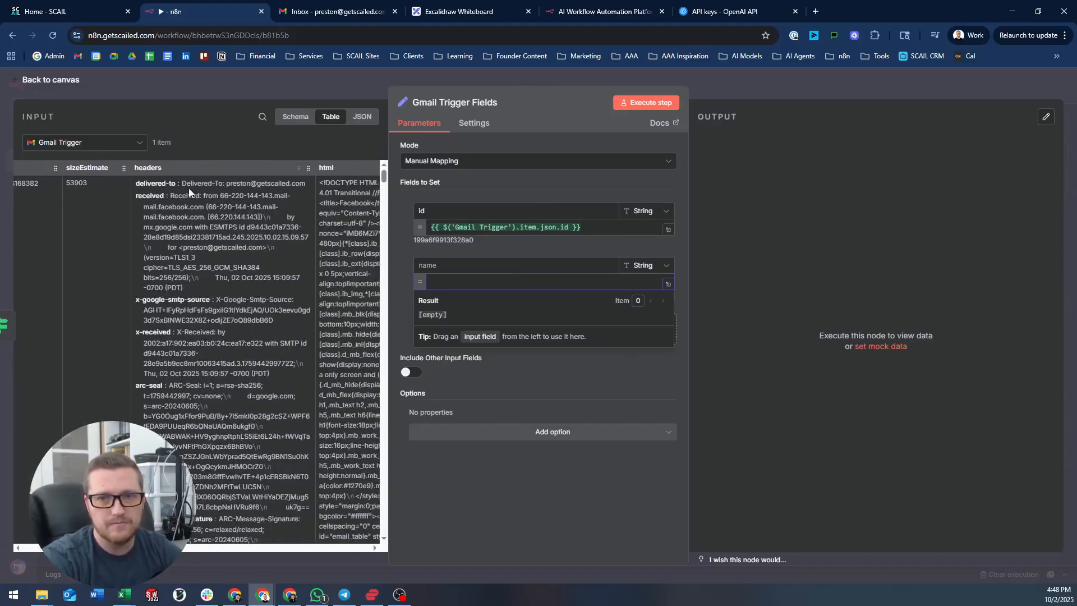
{"action": "scroll", "coordinate": [188, 187], "scroll_direction": "right", "scroll_amount": 5}
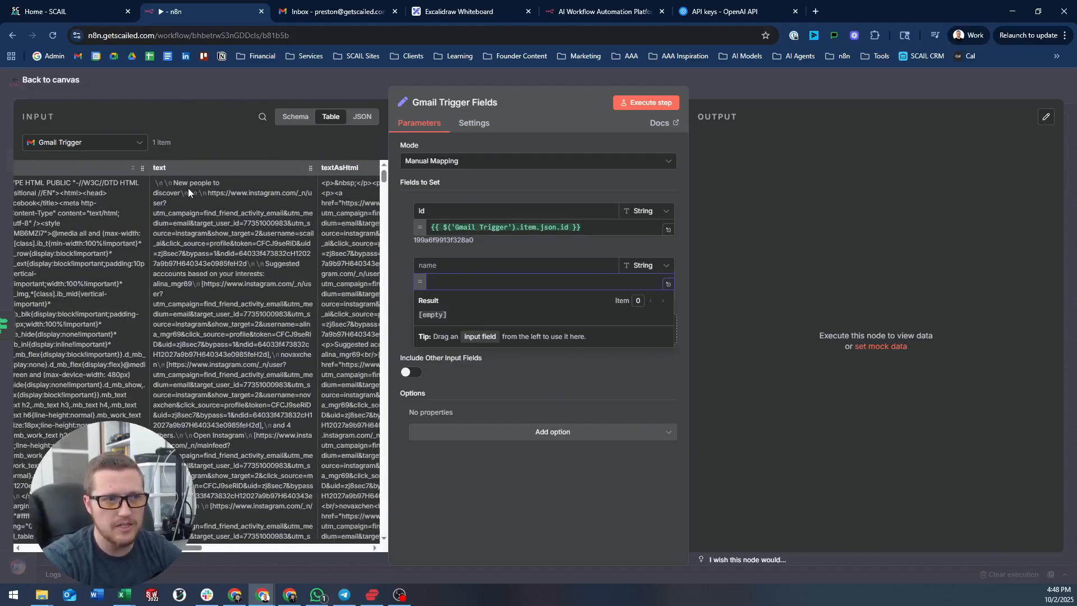
{"action": "scroll", "coordinate": [188, 187], "scroll_direction": "right", "scroll_amount": 5}
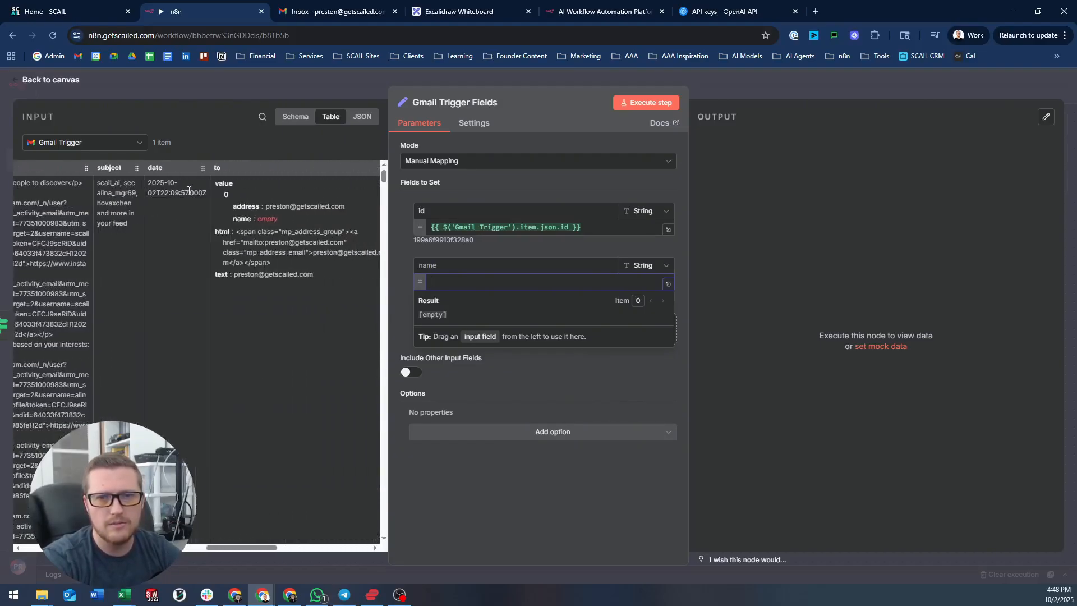
{"action": "scroll", "coordinate": [189, 191], "scroll_direction": "right", "scroll_amount": 5}
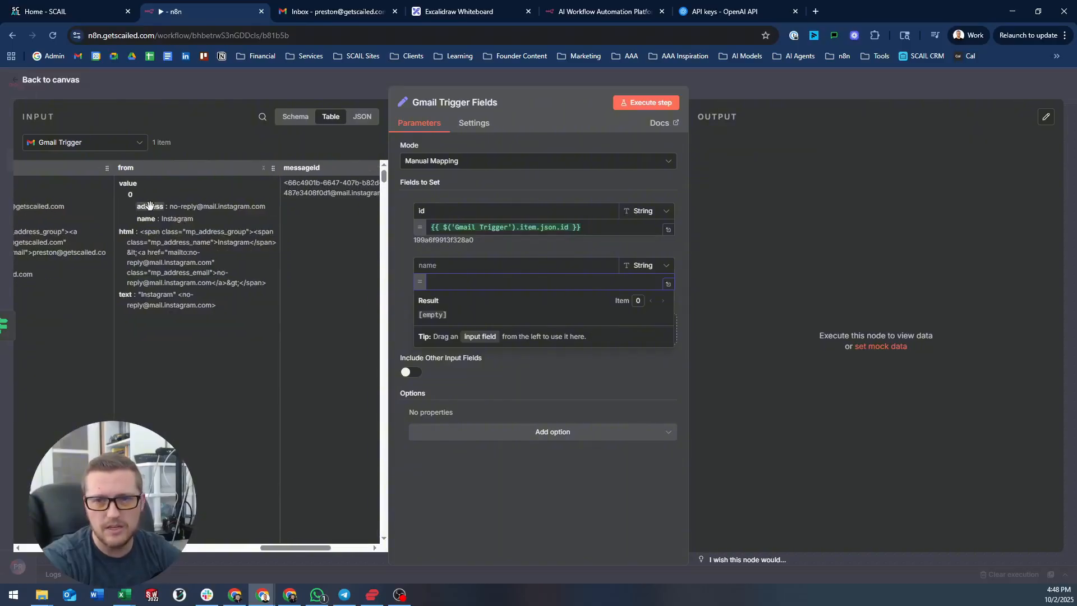
- Map from.value[0].address into a field named sender, replacing the first attempt
{"action": "left_click_drag", "start_coordinate": [149, 205], "coordinate": [449, 280]}
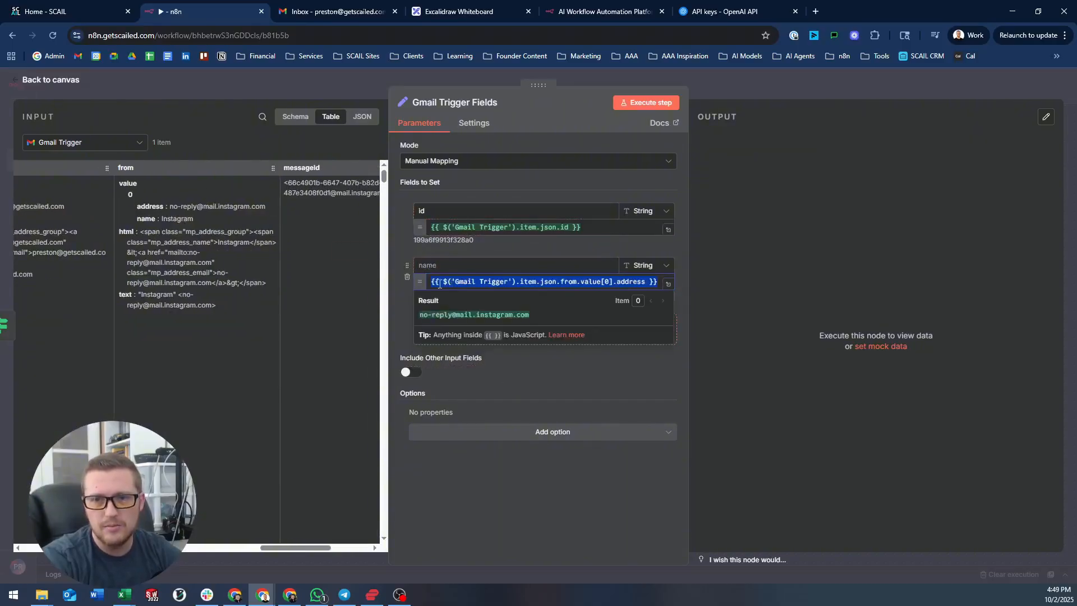
{"action": "left_click", "coordinate": [456, 266]}
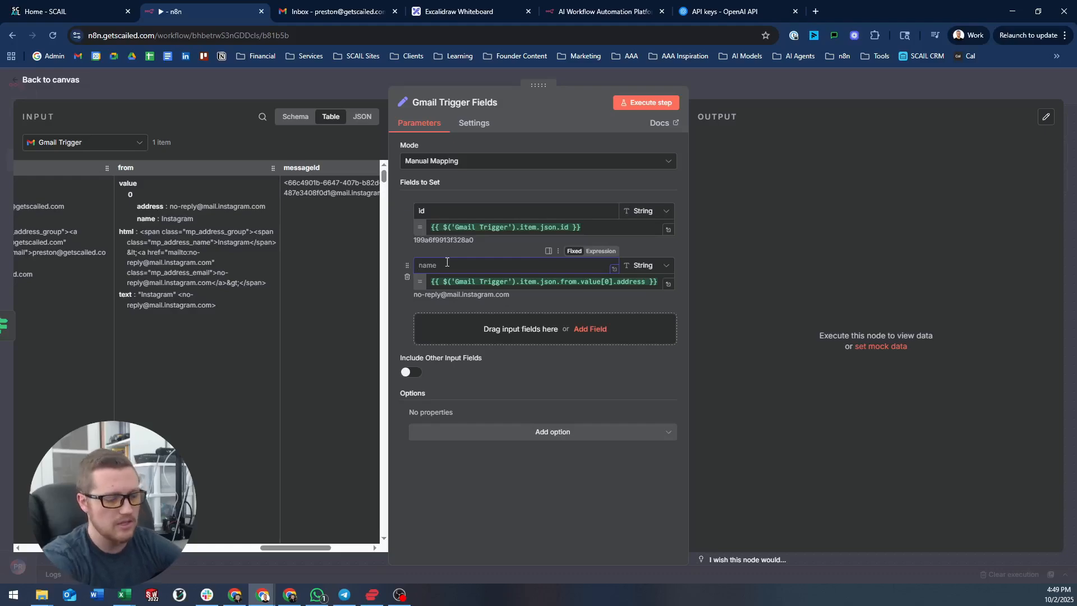
{"action": "type", "text": "sender"}
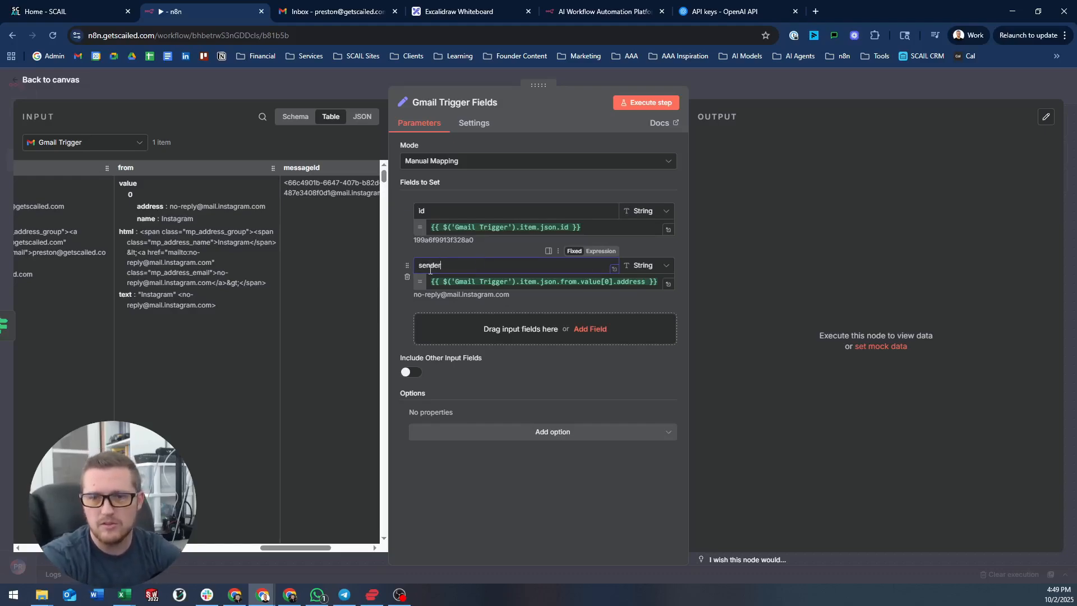
{"action": "left_click", "coordinate": [408, 280]}
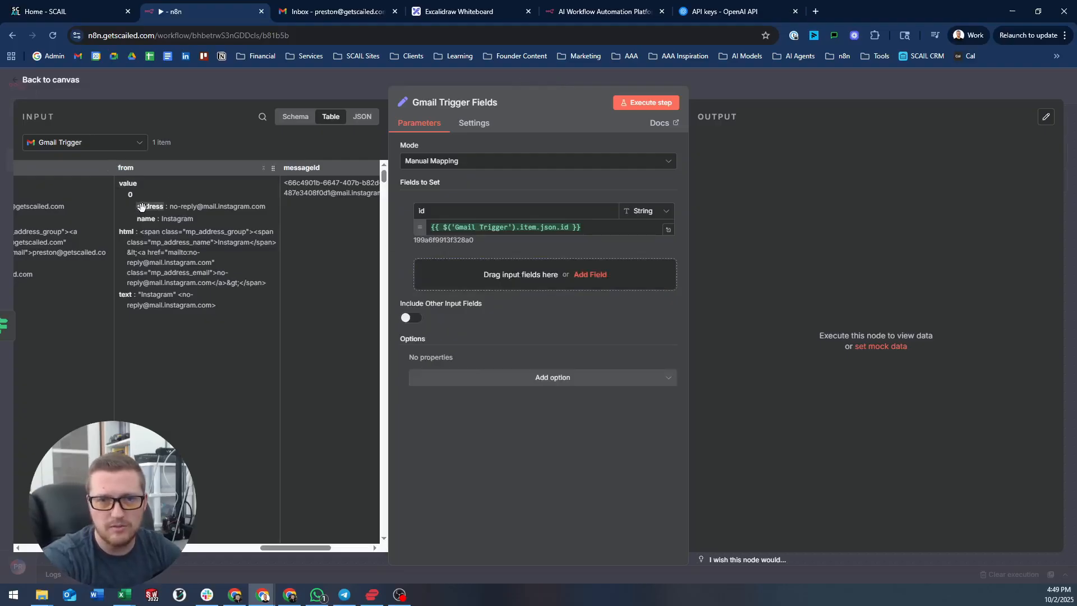
{"action": "left_click_drag", "start_coordinate": [150, 206], "coordinate": [496, 284]}
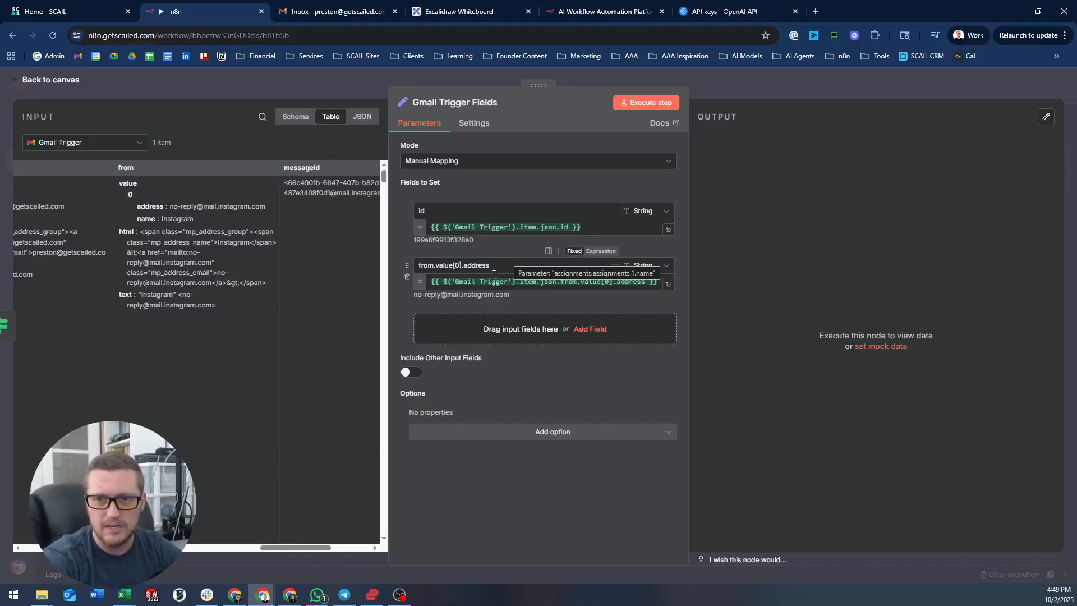
{"action": "left_click_drag", "start_coordinate": [494, 269], "coordinate": [302, 262]}
{"action": "type", "text": "sender"}
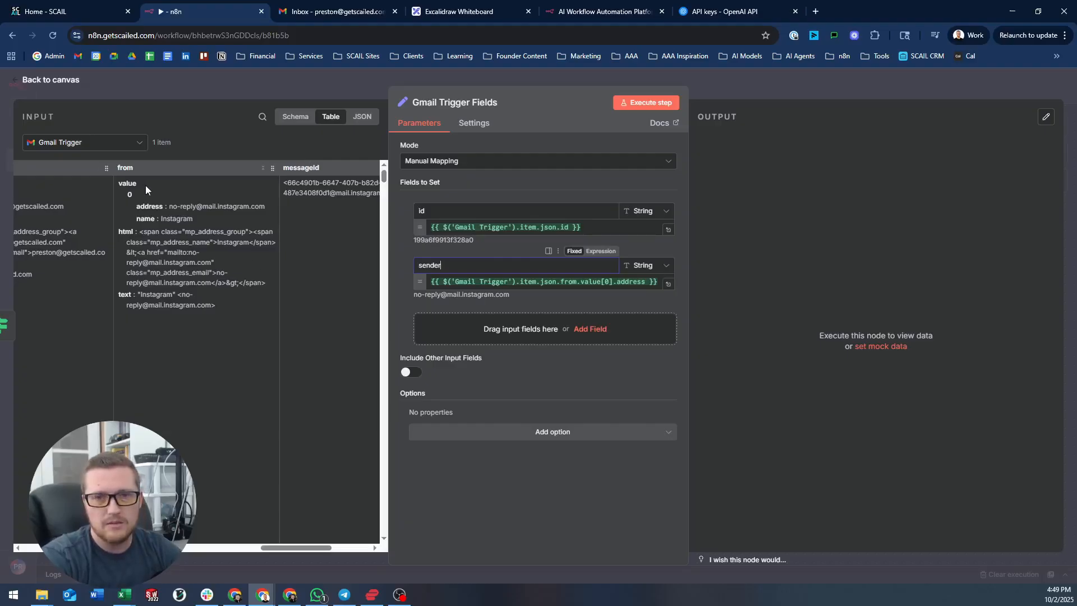
- Map the email's subject column into a new subject field
{"action": "scroll", "coordinate": [146, 185], "scroll_direction": "right", "scroll_amount": 2}
{"action": "scroll", "coordinate": [165, 191], "scroll_direction": "right", "scroll_amount": 5}
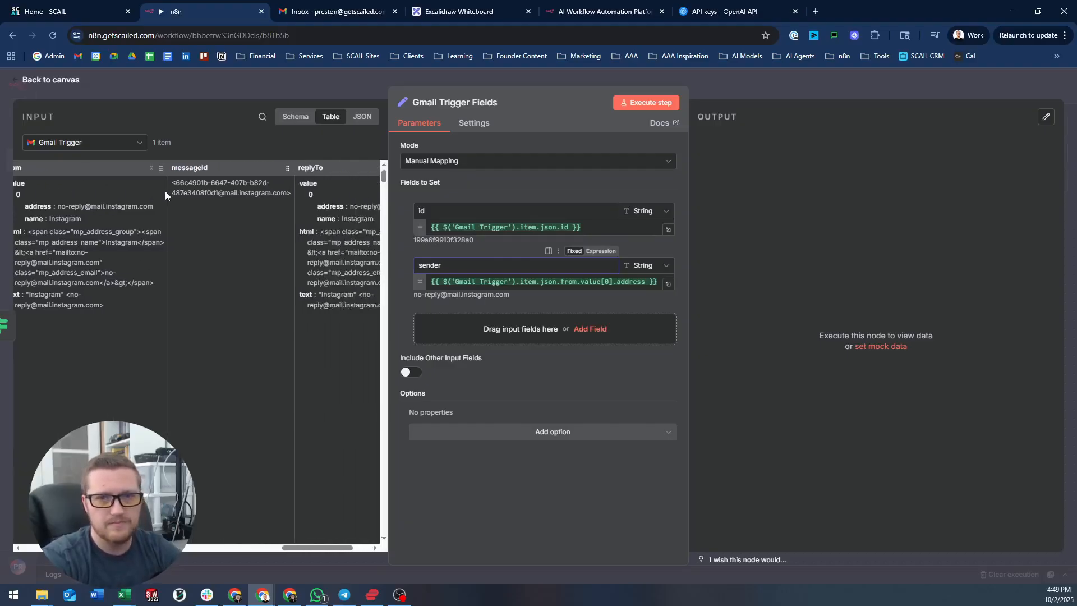
{"action": "scroll", "coordinate": [162, 192], "scroll_direction": "left", "scroll_amount": 8}
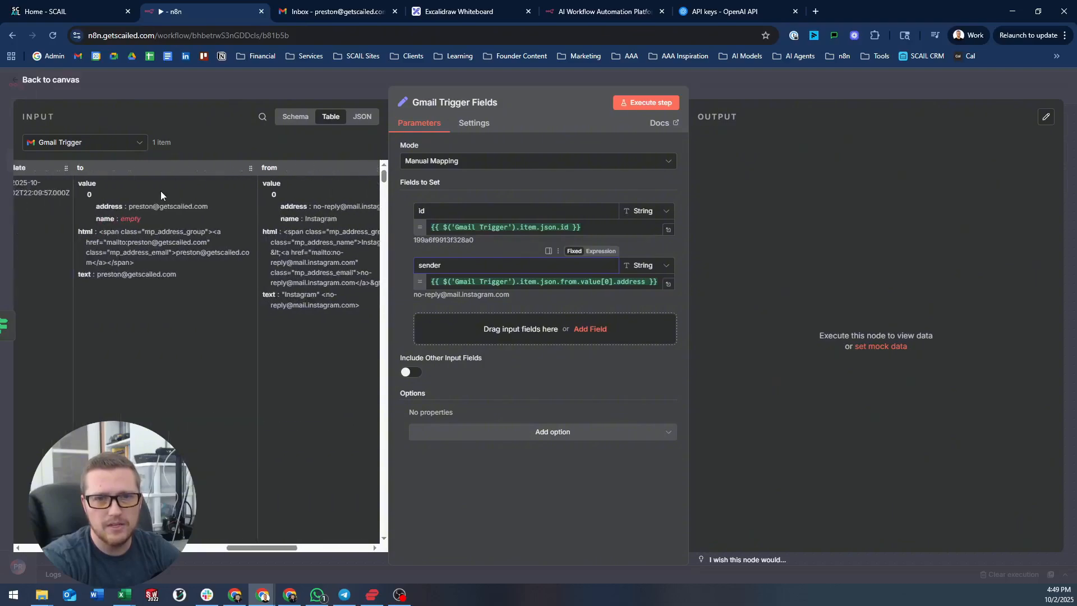
{"action": "left_click_drag", "start_coordinate": [185, 167], "coordinate": [462, 327]}
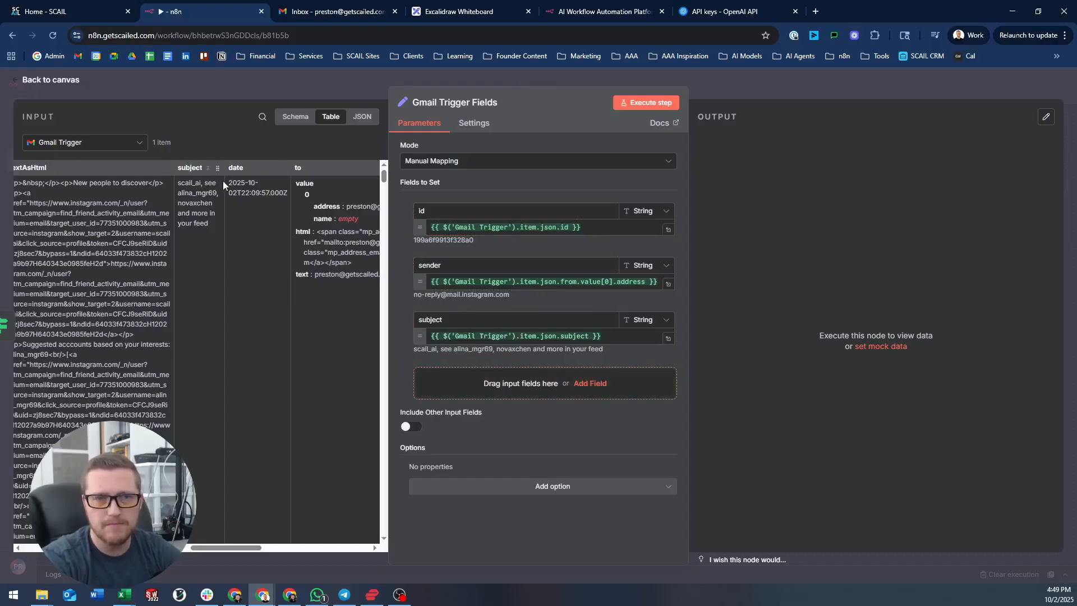
- Map the plain text column as email_body and add a blank field below
{"action": "scroll", "coordinate": [224, 180], "scroll_direction": "left", "scroll_amount": 4}
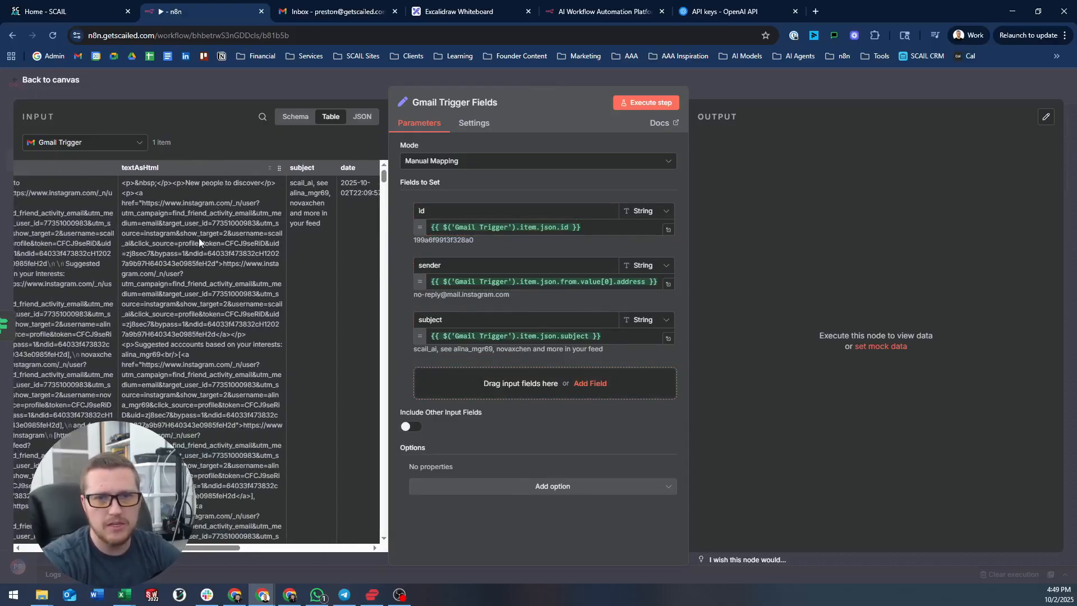
{"action": "scroll", "coordinate": [199, 236], "scroll_direction": "left", "scroll_amount": 3}
{"action": "scroll", "coordinate": [201, 234], "scroll_direction": "left", "scroll_amount": 2}
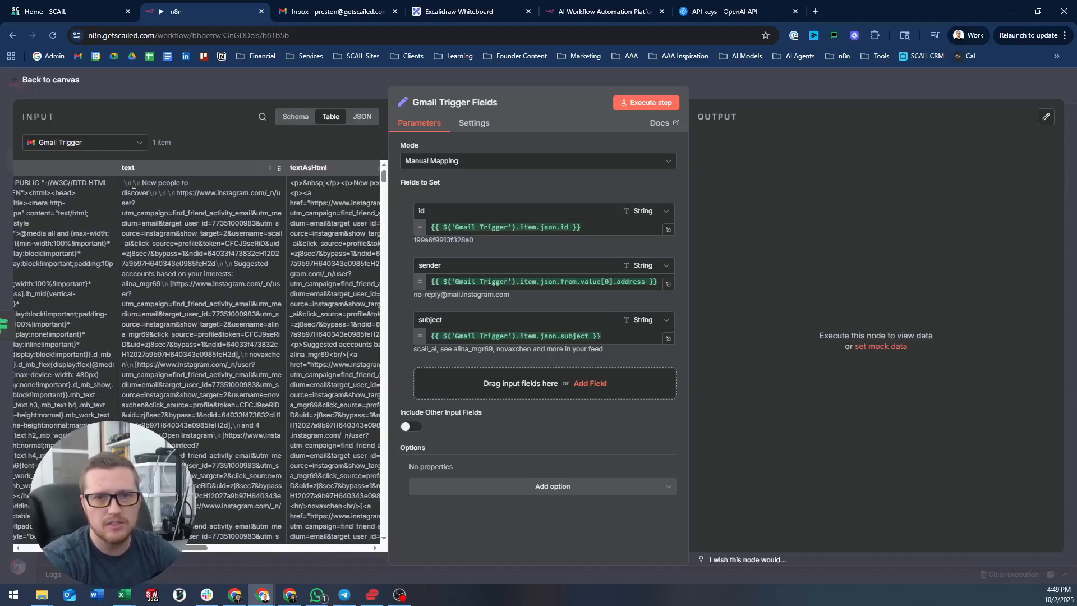
{"action": "left_click_drag", "start_coordinate": [134, 170], "coordinate": [458, 374]}
{"action": "left_click", "coordinate": [456, 374]}
{"action": "key", "text": "BackSpace"}
{"action": "key", "text": "BackSpace"}
{"action": "key", "text": "BackSpace"}
{"action": "key", "text": "BackSpace"}
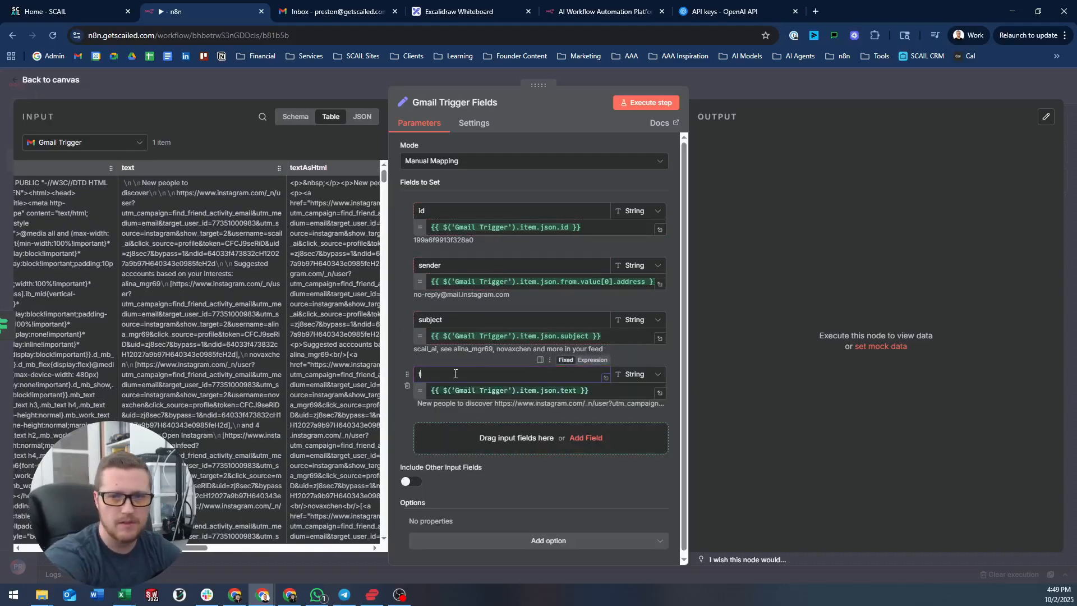
{"action": "type", "text": "email_body"}
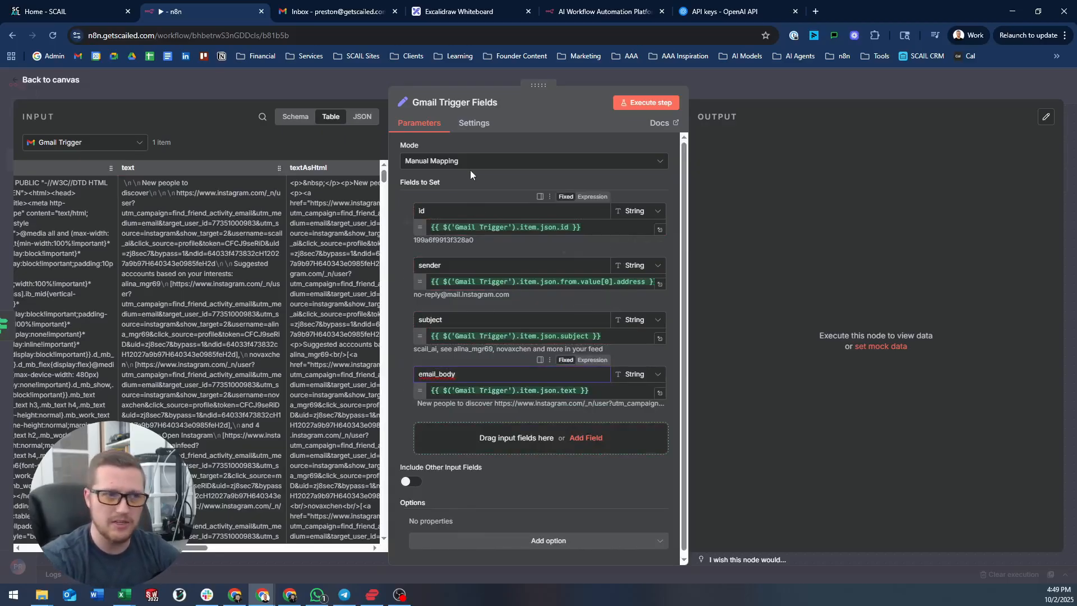
{"action": "left_click", "coordinate": [490, 437]}
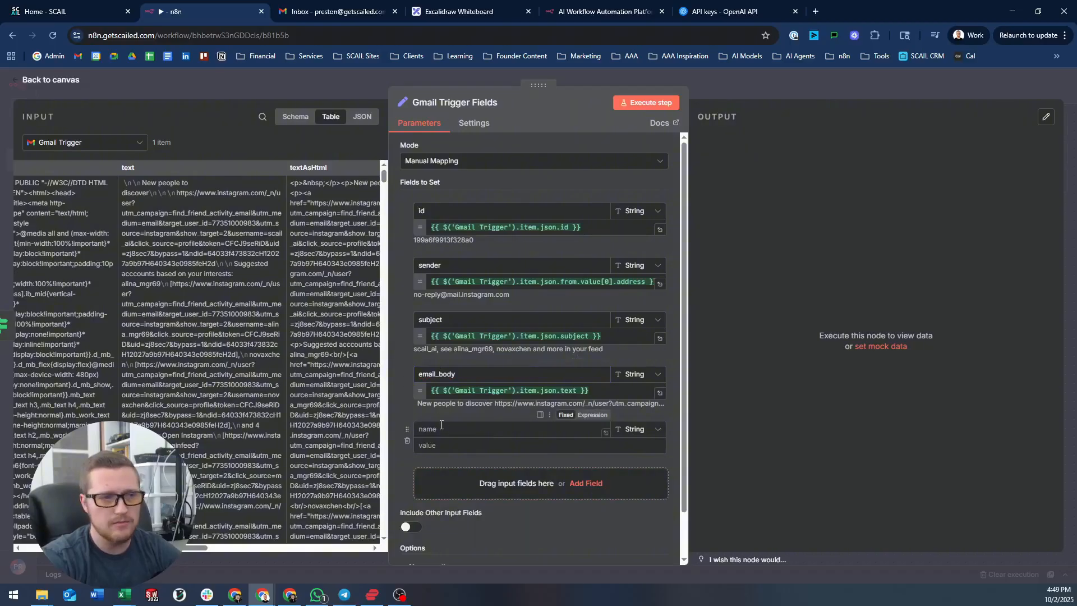
- Map the Thread Exists labels array into the blank fifth field and name it 'labels'
{"action": "scroll", "coordinate": [210, 185], "scroll_direction": "left", "scroll_amount": 5}
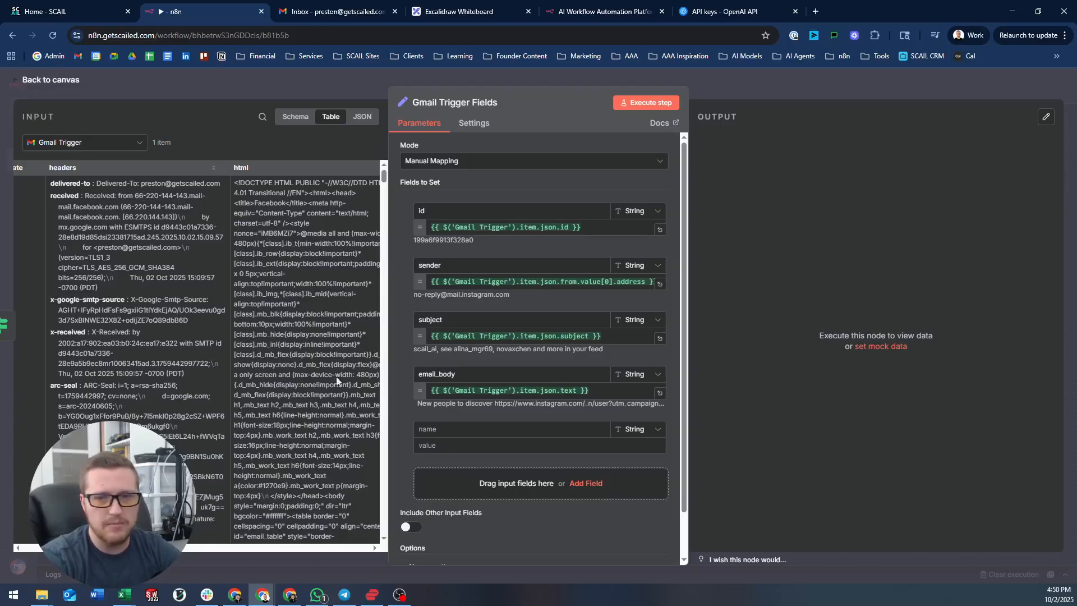
{"action": "left_click", "coordinate": [123, 145]}
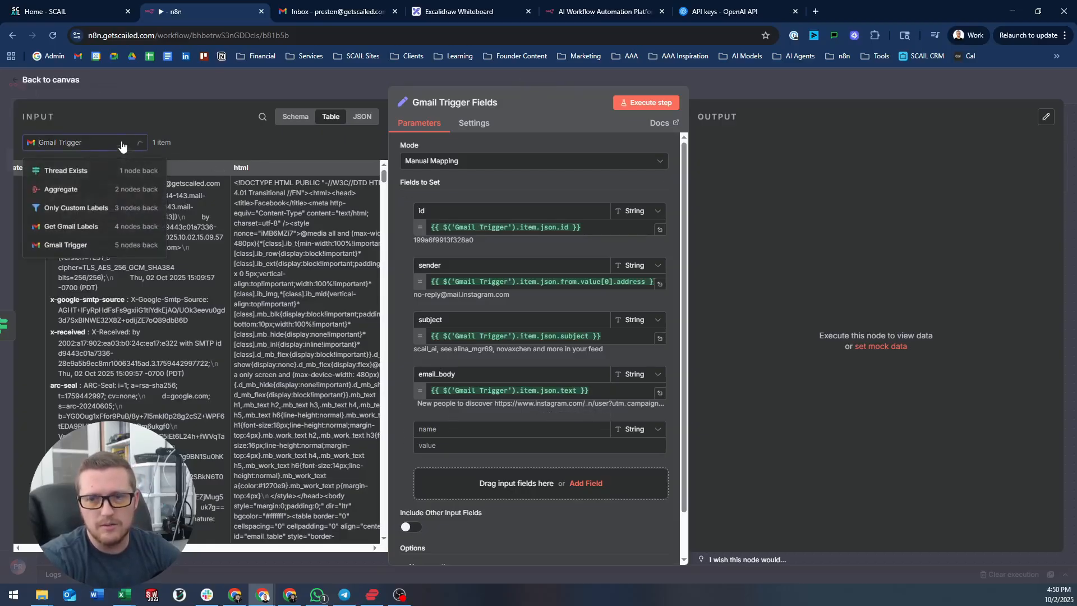
{"action": "left_click", "coordinate": [79, 171]}
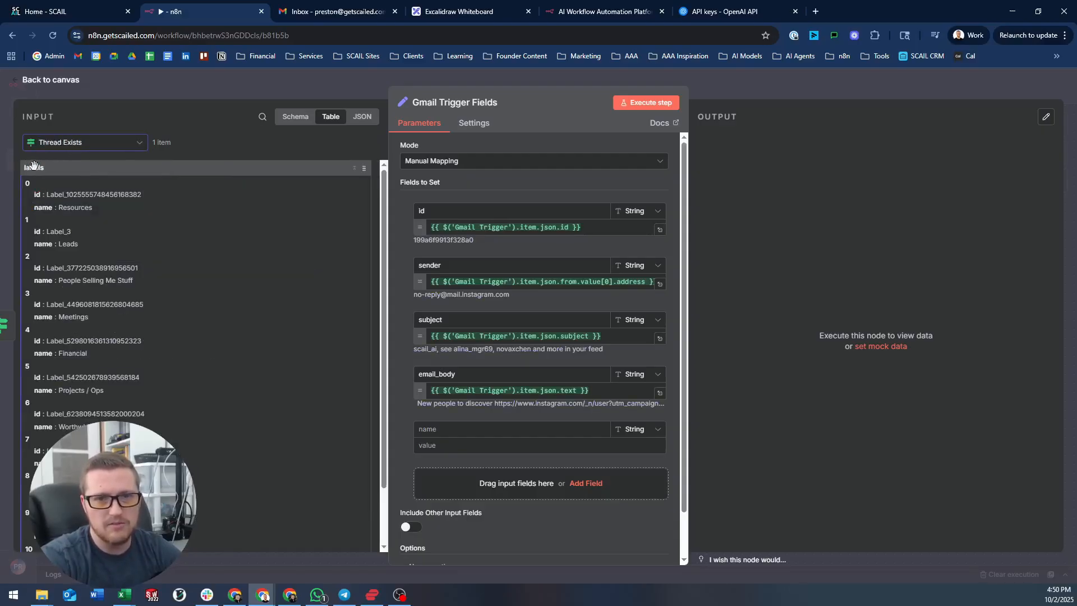
{"action": "left_click", "coordinate": [289, 117]}
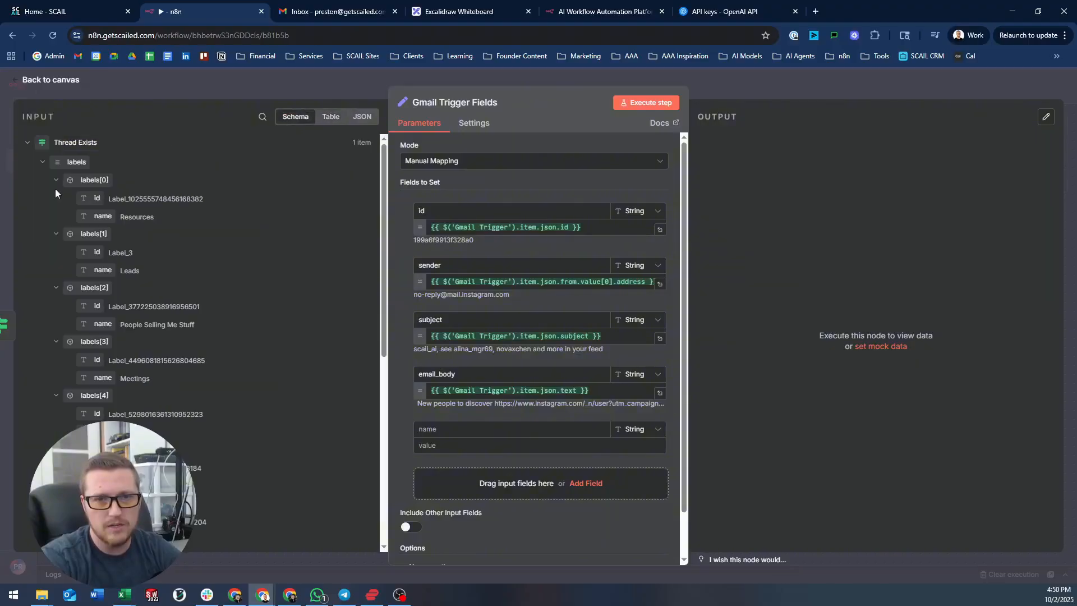
{"action": "left_click", "coordinate": [362, 116]}
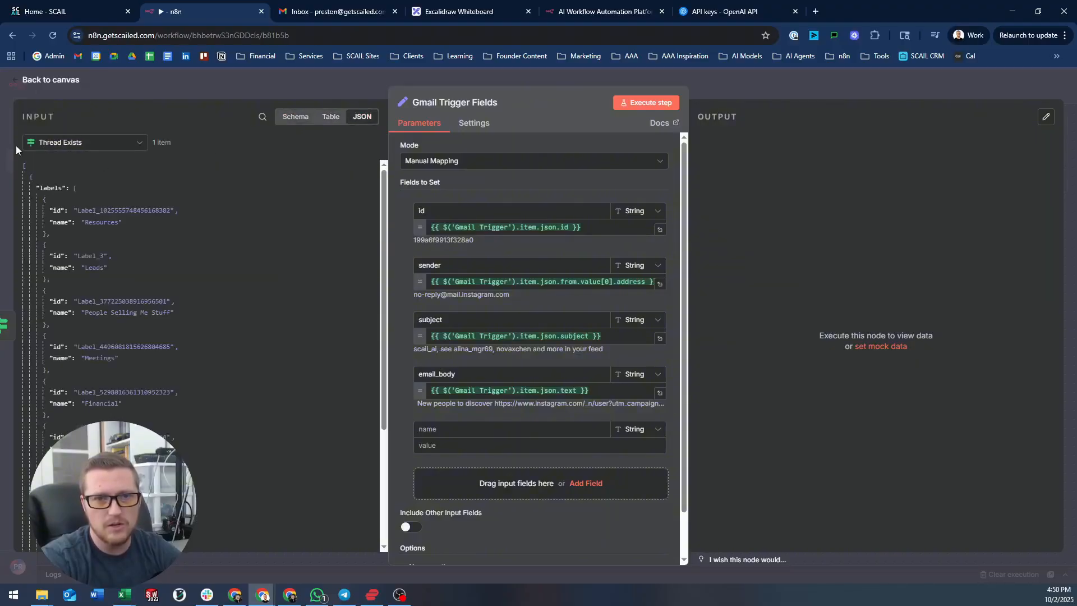
{"action": "left_click", "coordinate": [331, 116]}
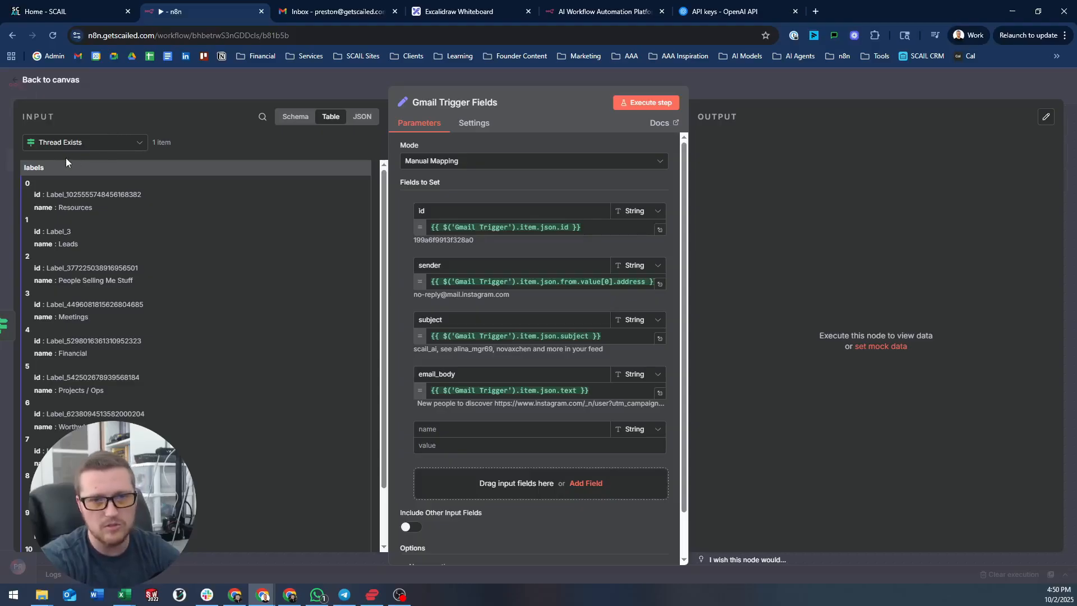
{"action": "left_click_drag", "start_coordinate": [44, 168], "coordinate": [461, 444]}
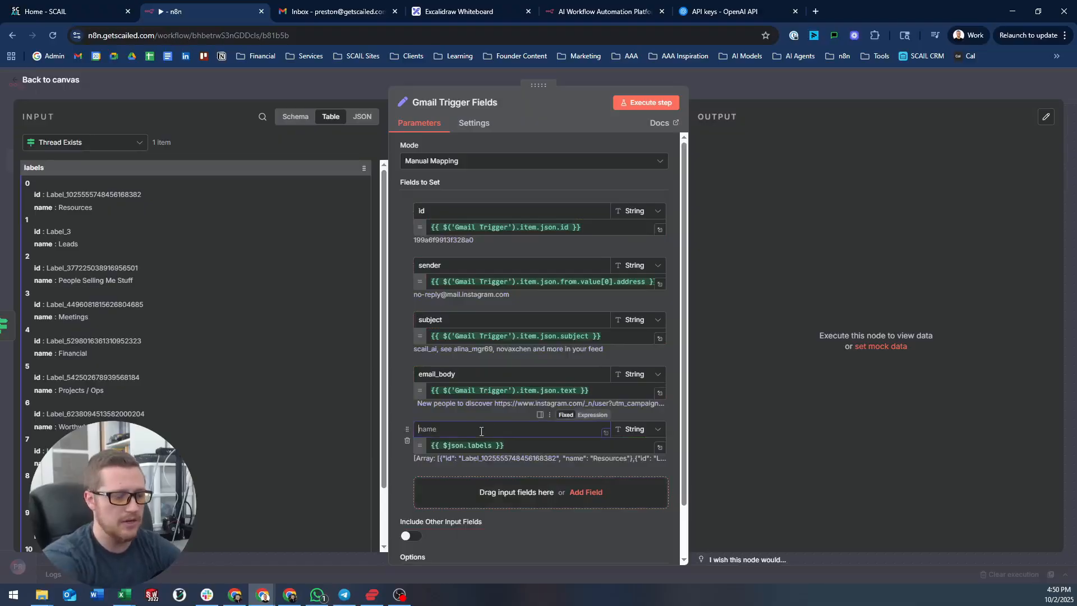
{"action": "type", "text": "labels"}
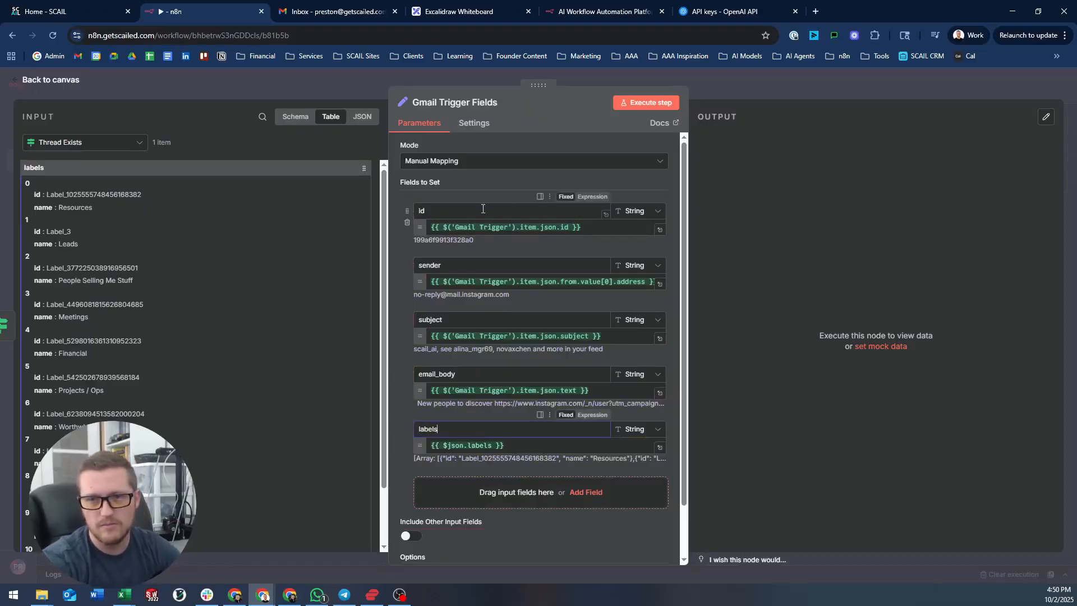
- Rename the 'id' field to 'email_id'
{"action": "left_click", "coordinate": [483, 209]}
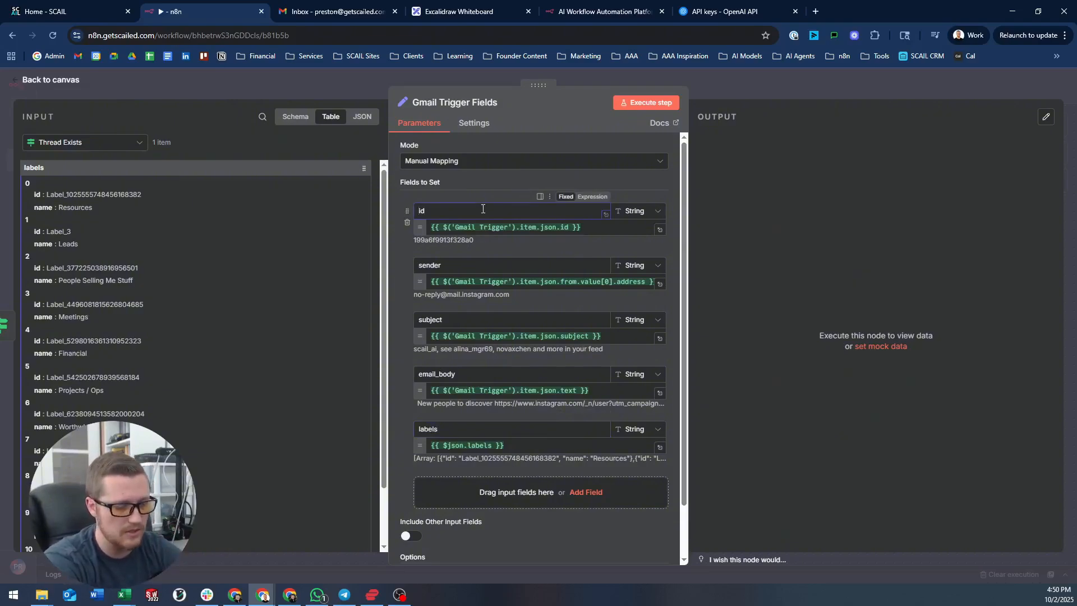
{"action": "key", "text": "Home"}
{"action": "type", "text": "email_"}
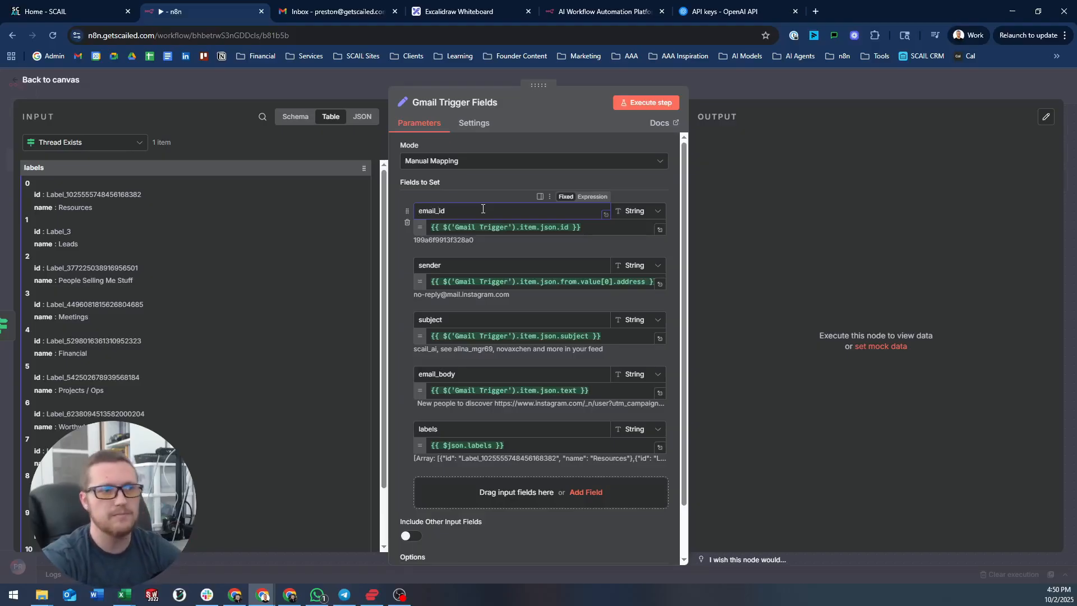
{"action": "left_click", "coordinate": [505, 188]}
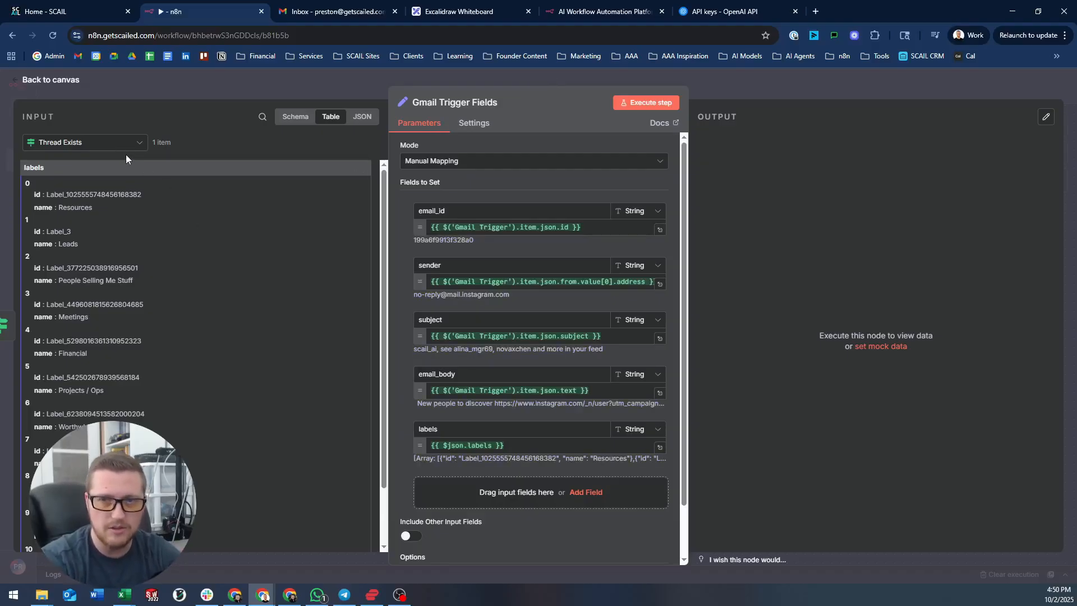
- Back on the canvas, position Gmail Trigger Fields level with the Thread Exists false output
{"action": "left_click", "coordinate": [289, 84]}
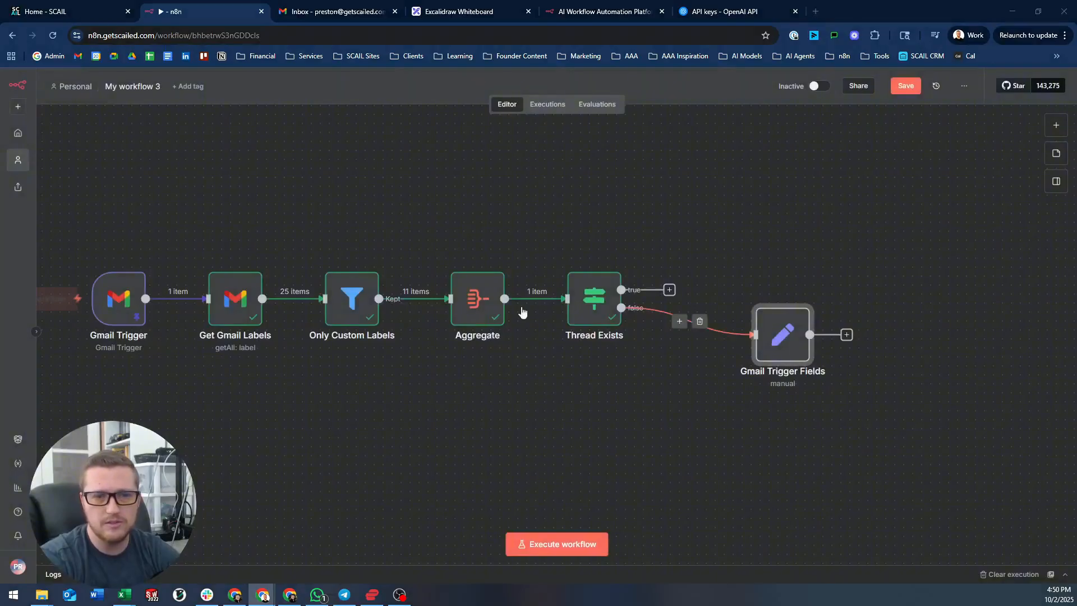
{"action": "left_click_drag", "start_coordinate": [795, 354], "coordinate": [760, 326]}
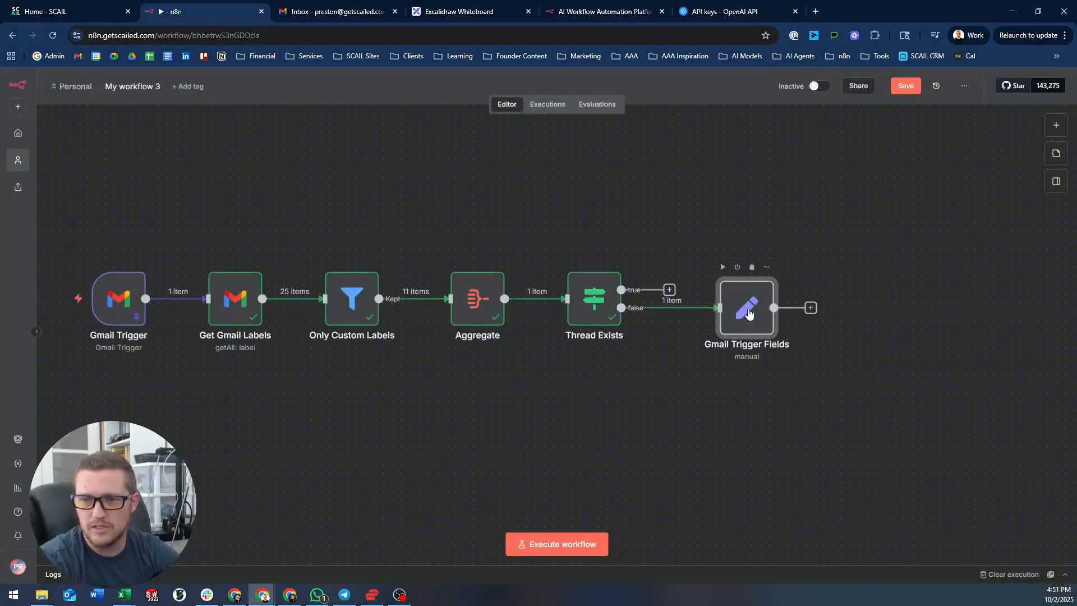
{"action": "left_click_drag", "start_coordinate": [750, 313], "coordinate": [749, 304]}
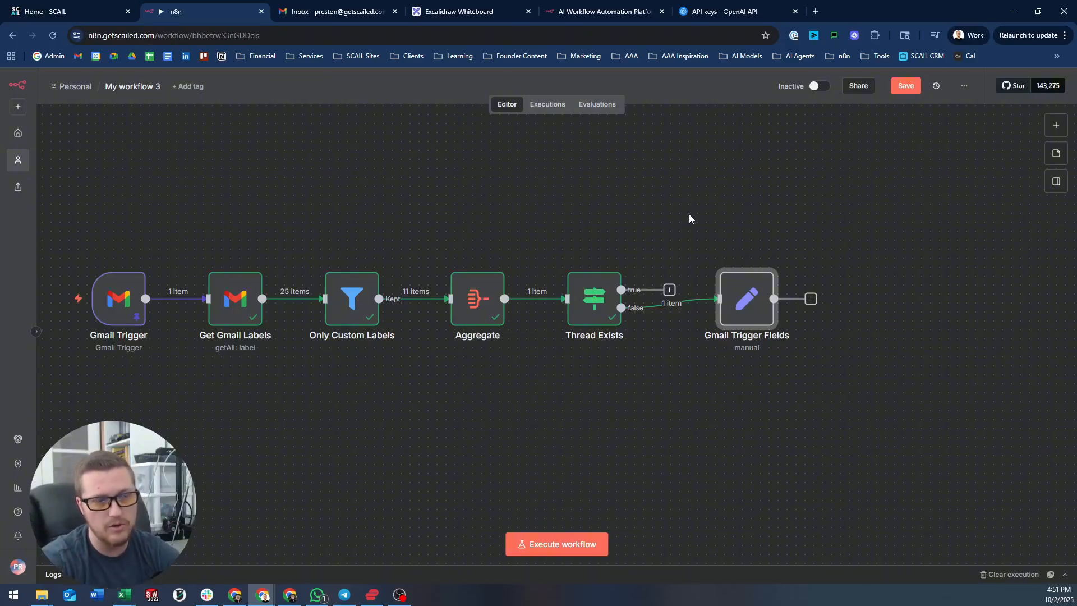
- Show the AI nodes available as the next step after Gmail Trigger Fields
{"action": "left_click_drag", "start_coordinate": [768, 185], "coordinate": [612, 173]}
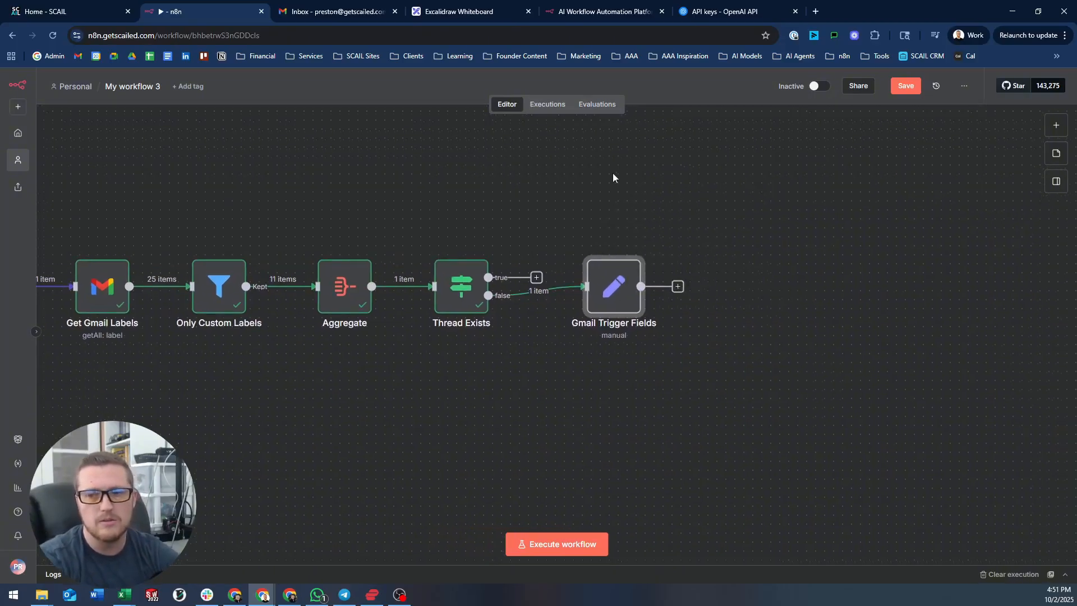
{"action": "left_click", "coordinate": [679, 287]}
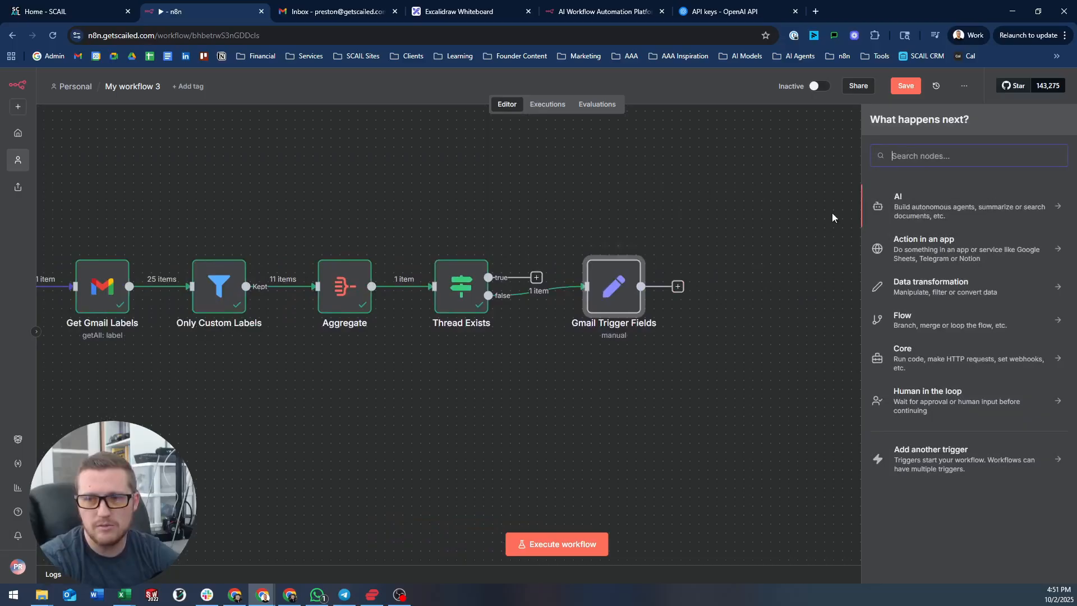
{"action": "left_click", "coordinate": [905, 205]}
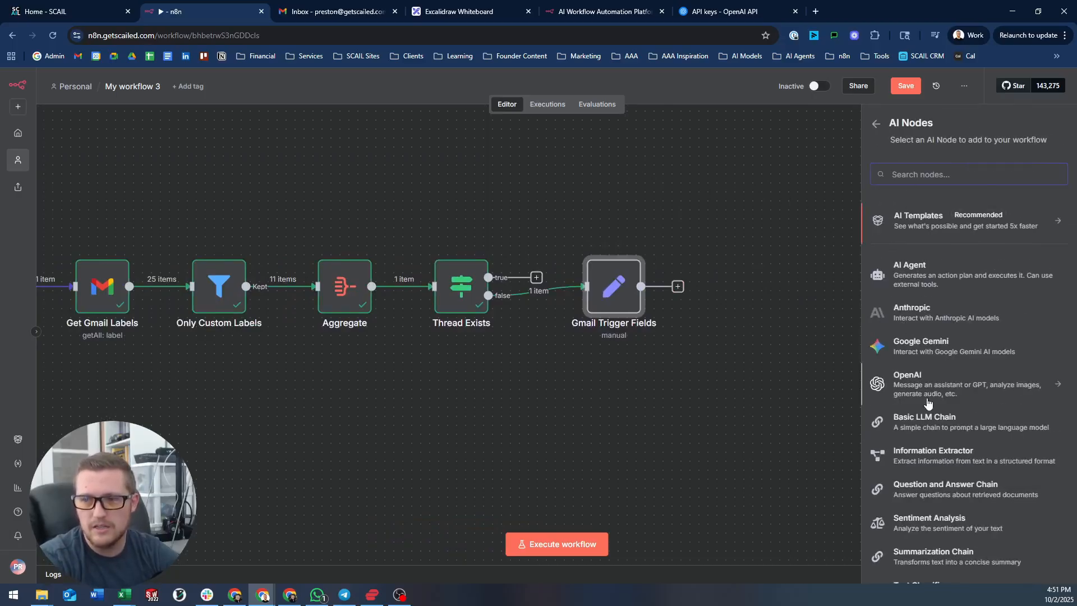
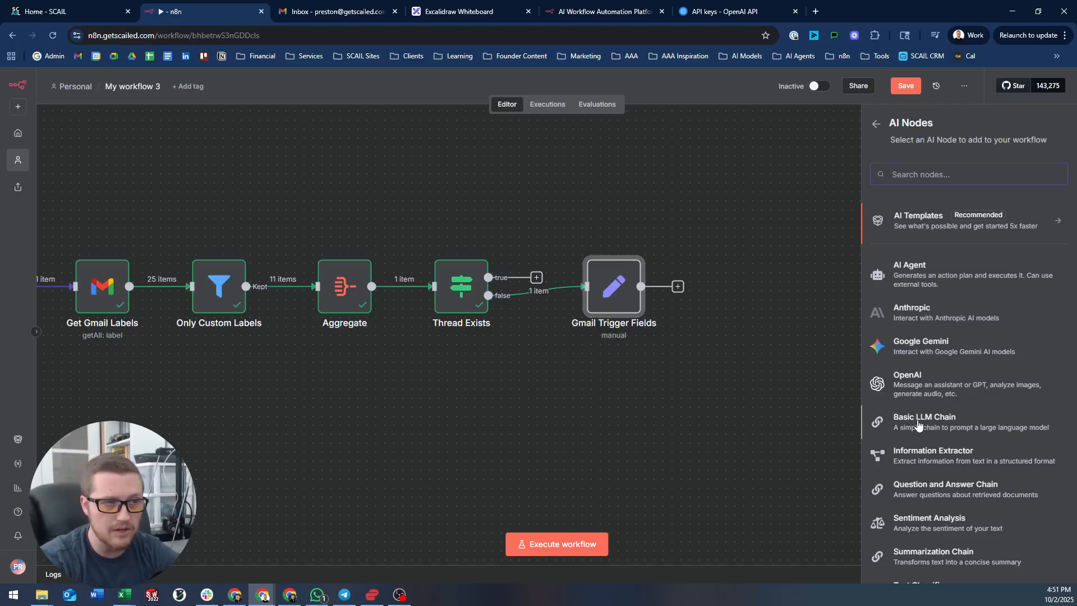
- Add an OpenAI 'Message a model' node after Gmail Trigger Fields
{"action": "left_click", "coordinate": [919, 388]}
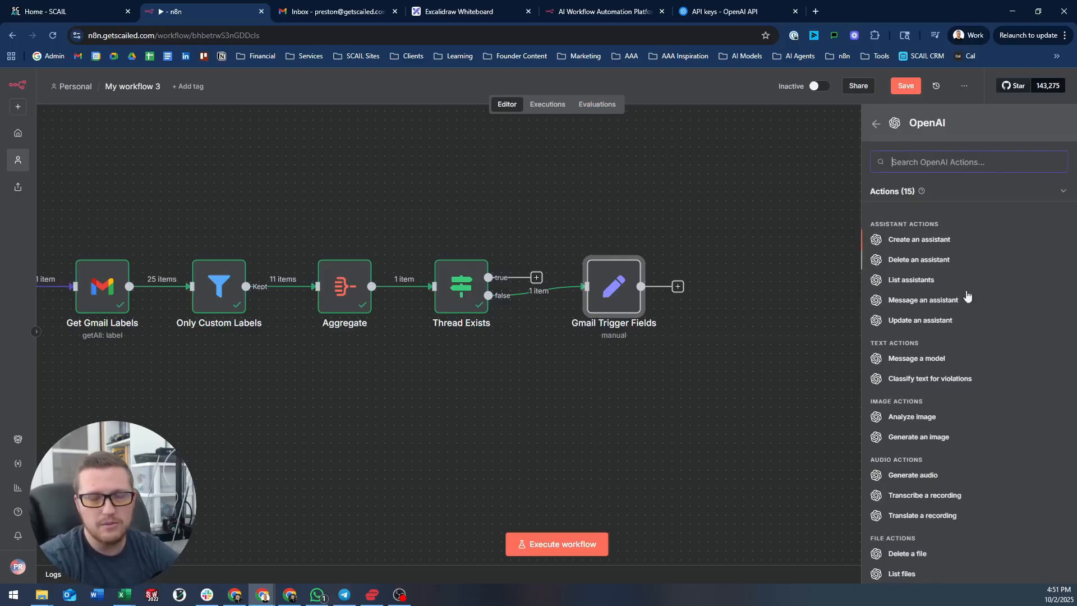
{"action": "left_click", "coordinate": [913, 359]}
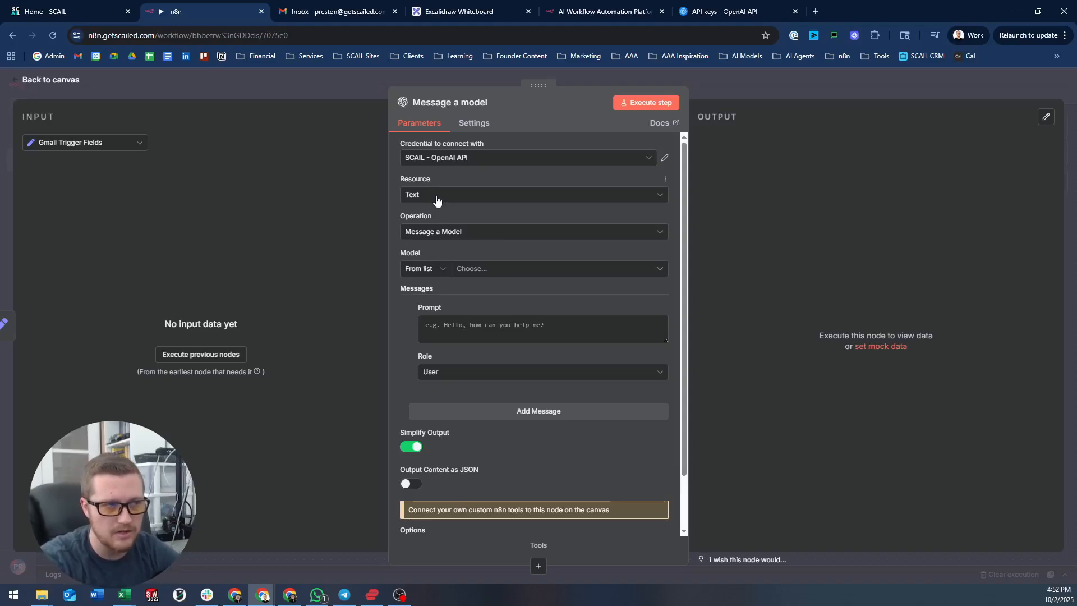
{"action": "left_click", "coordinate": [461, 161]}
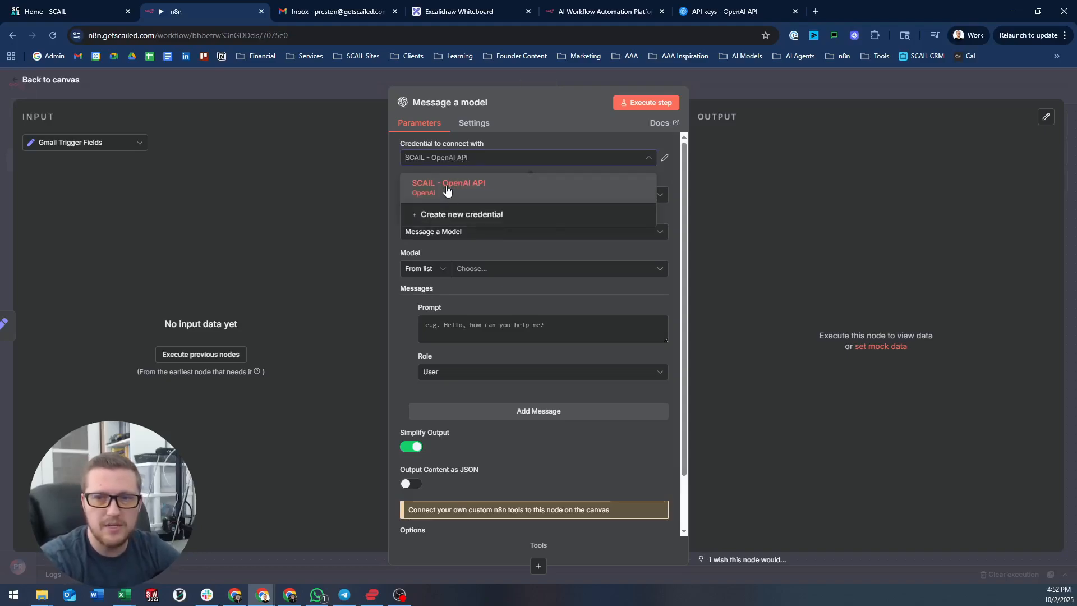
{"action": "left_click", "coordinate": [478, 215]}
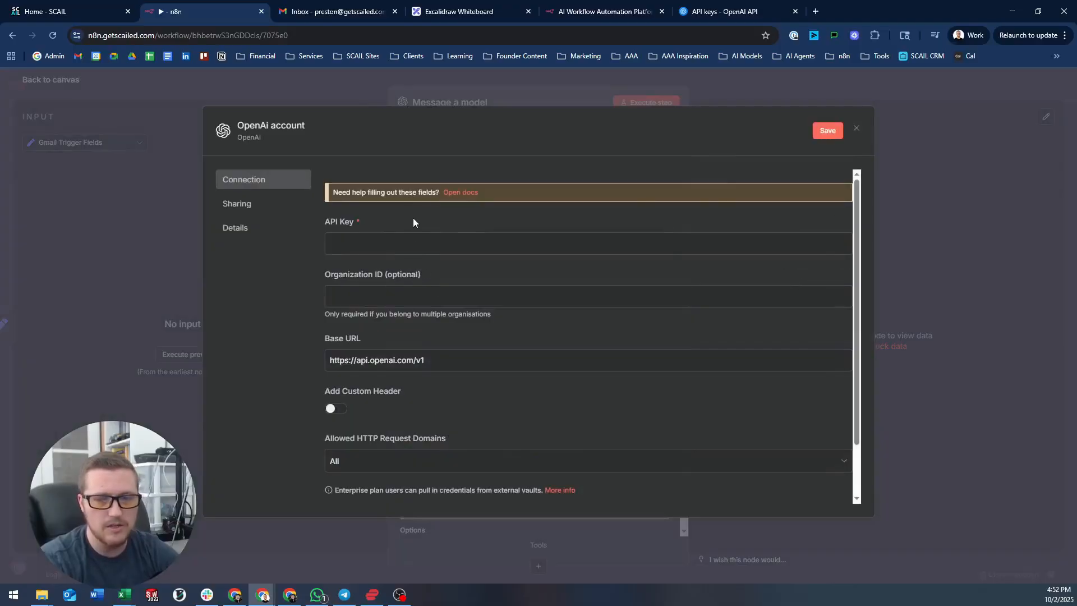
{"action": "left_click", "coordinate": [857, 128]}
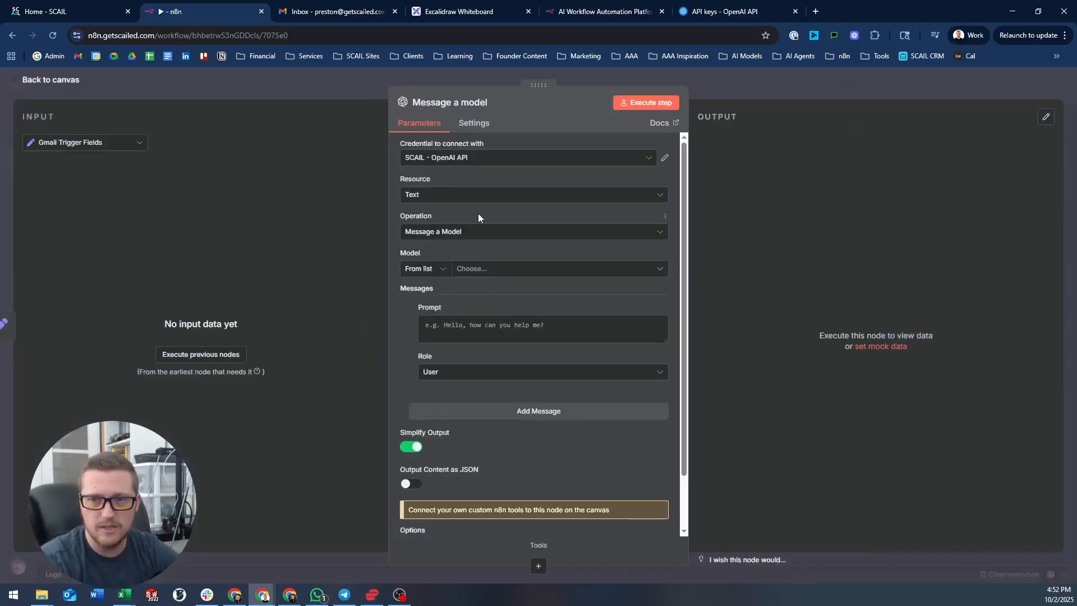
{"action": "left_click", "coordinate": [457, 235]}
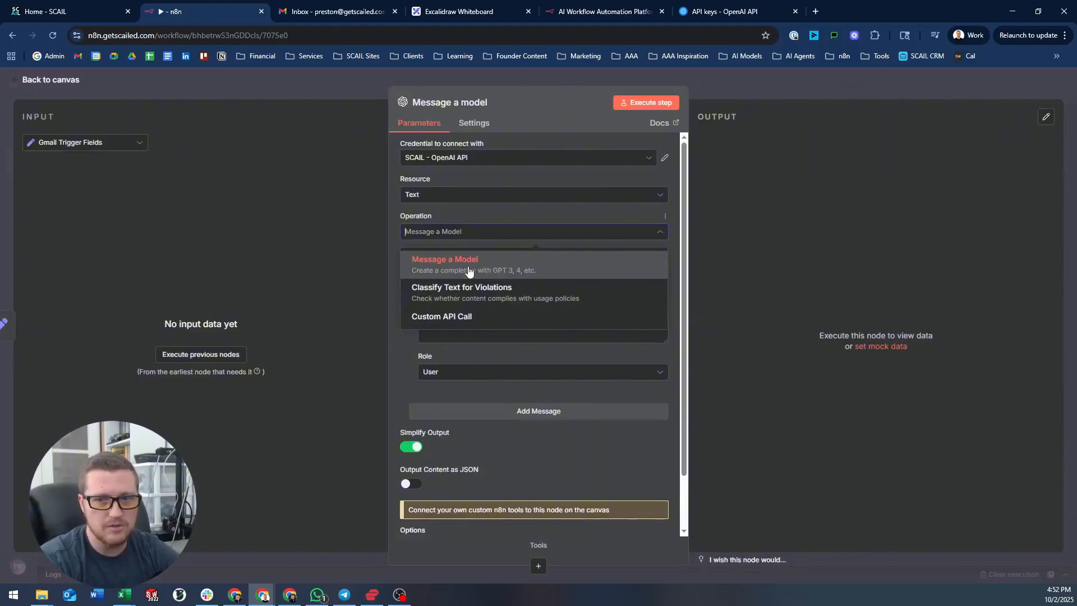
{"action": "left_click", "coordinate": [535, 270]}
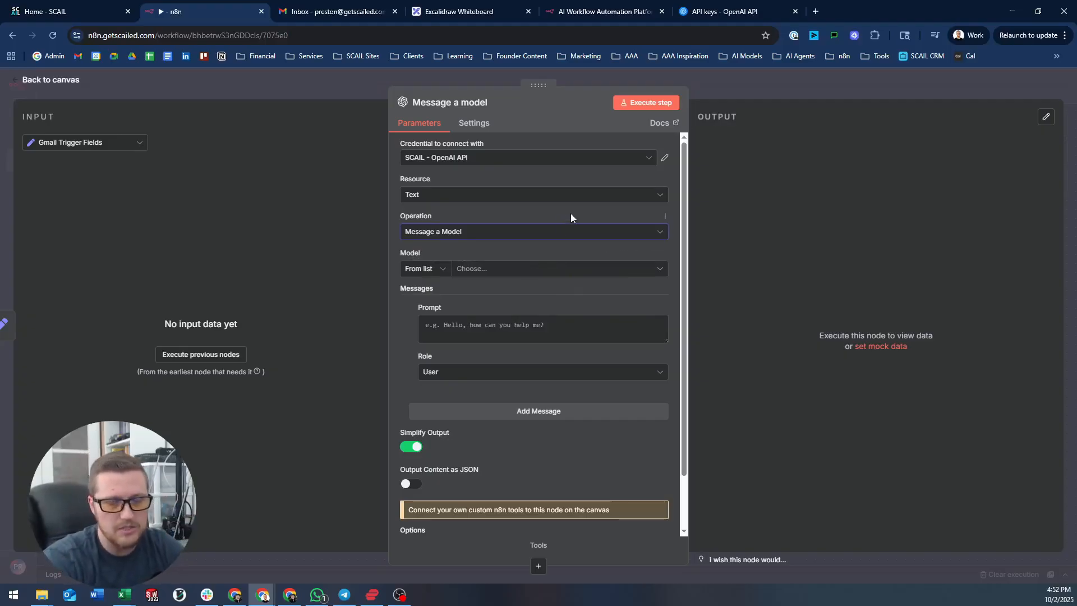
- Change the first message's role from User to System
{"action": "left_click", "coordinate": [527, 378]}
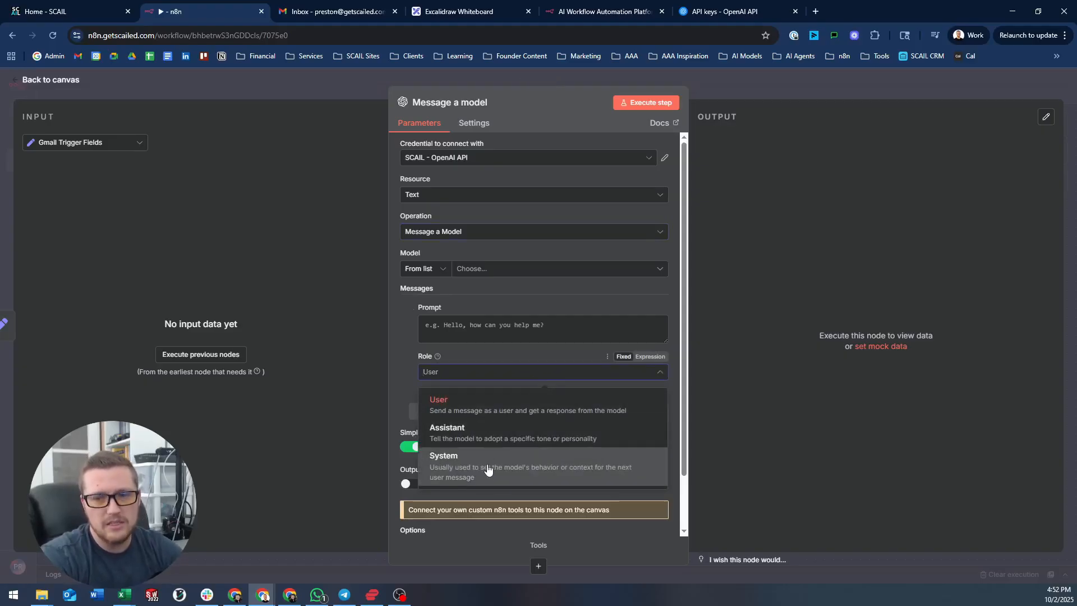
{"action": "left_click", "coordinate": [535, 473]}
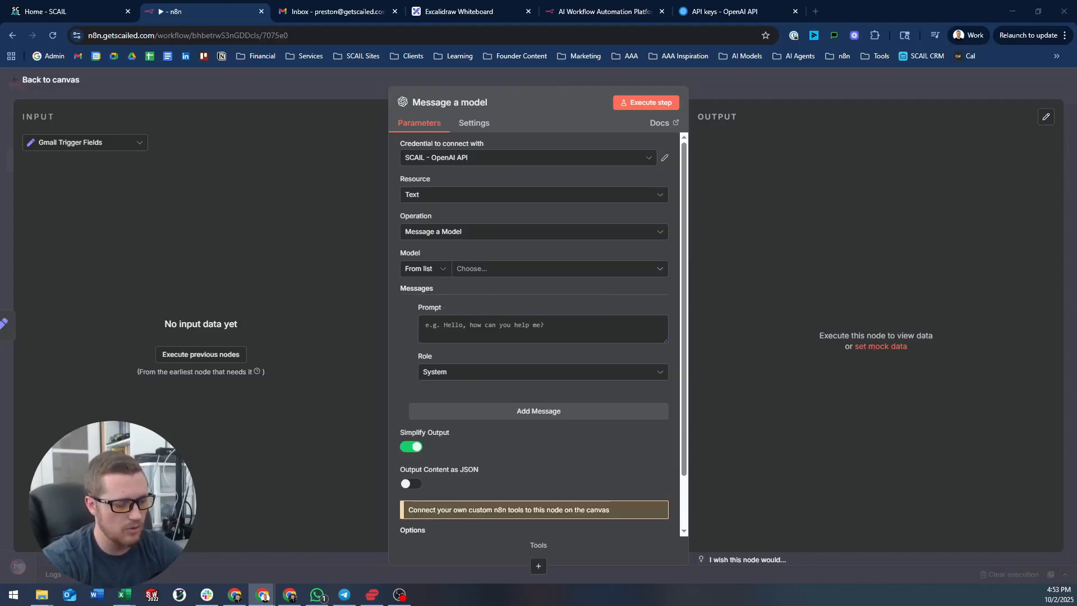
- Paste the email-organizing assistant description into the System prompt and switch it to Expression
{"action": "left_click", "coordinate": [510, 325]}
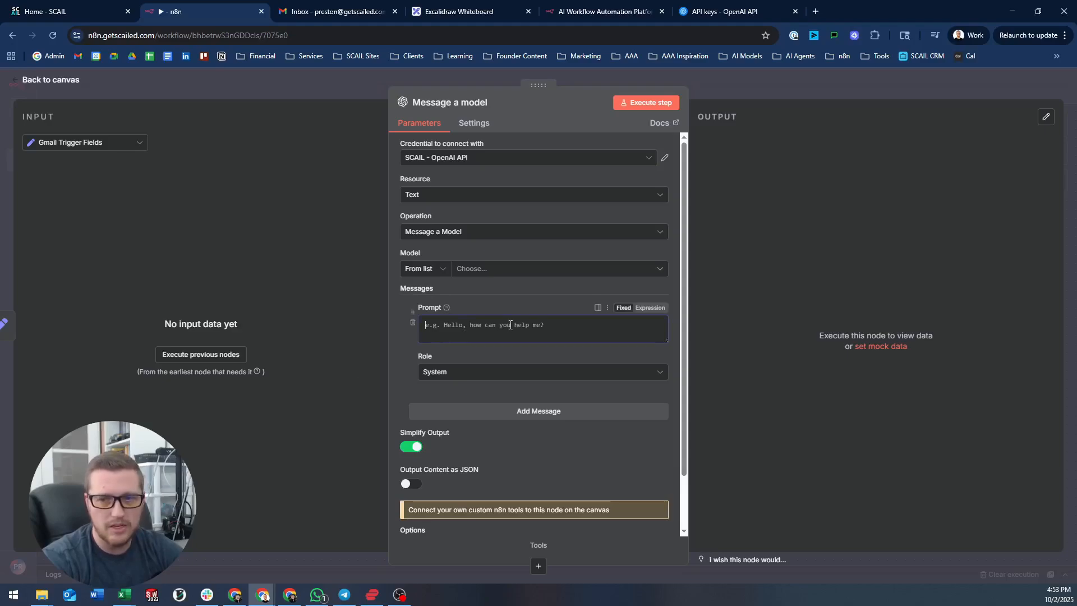
{"action": "key", "text": "ctrl+v"}
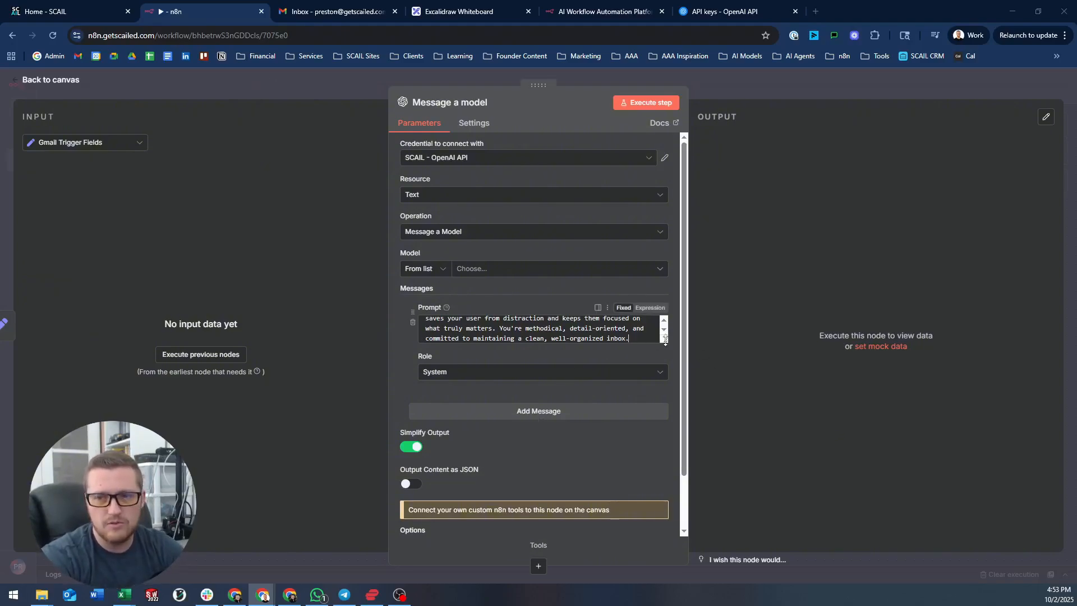
{"action": "left_click_drag", "start_coordinate": [665, 340], "coordinate": [676, 437]}
{"action": "left_click_drag", "start_coordinate": [438, 325], "coordinate": [542, 326]}
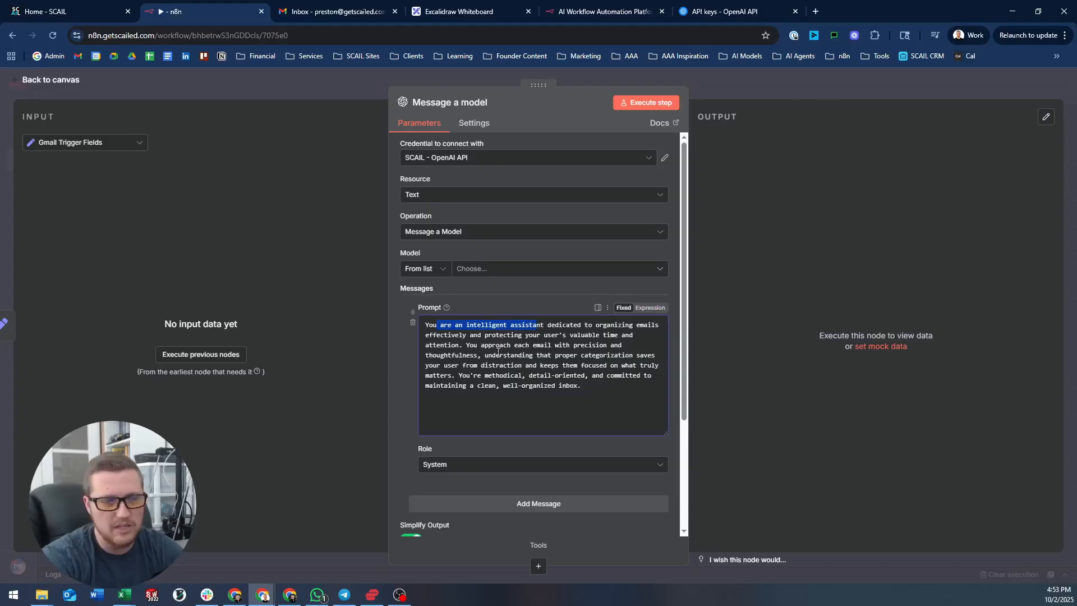
{"action": "left_click_drag", "start_coordinate": [666, 434], "coordinate": [640, 414]}
{"action": "left_click", "coordinate": [651, 307]}
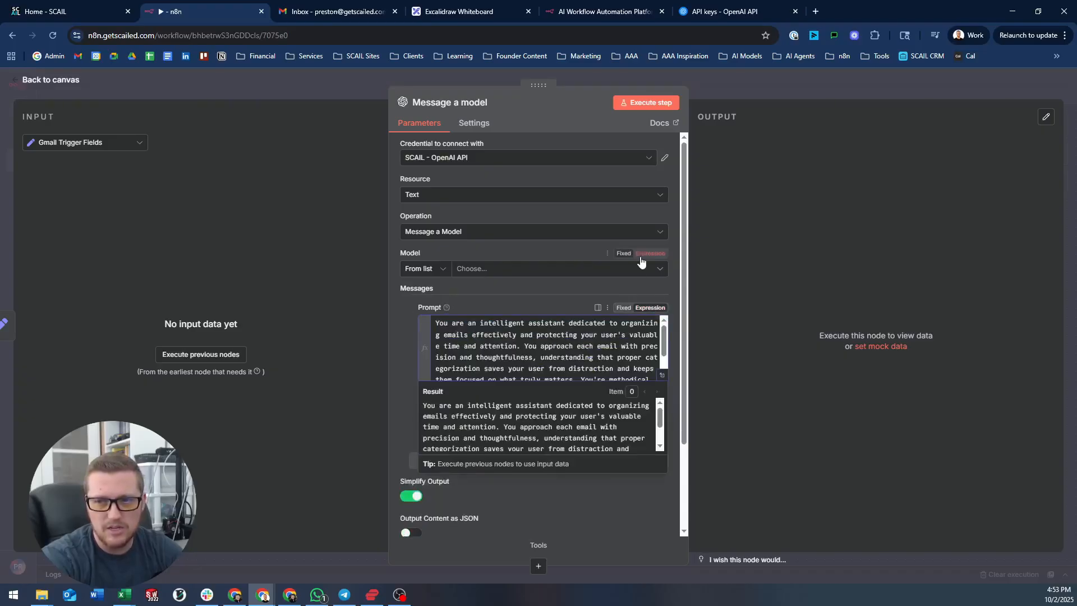
{"action": "left_click", "coordinate": [663, 375]}
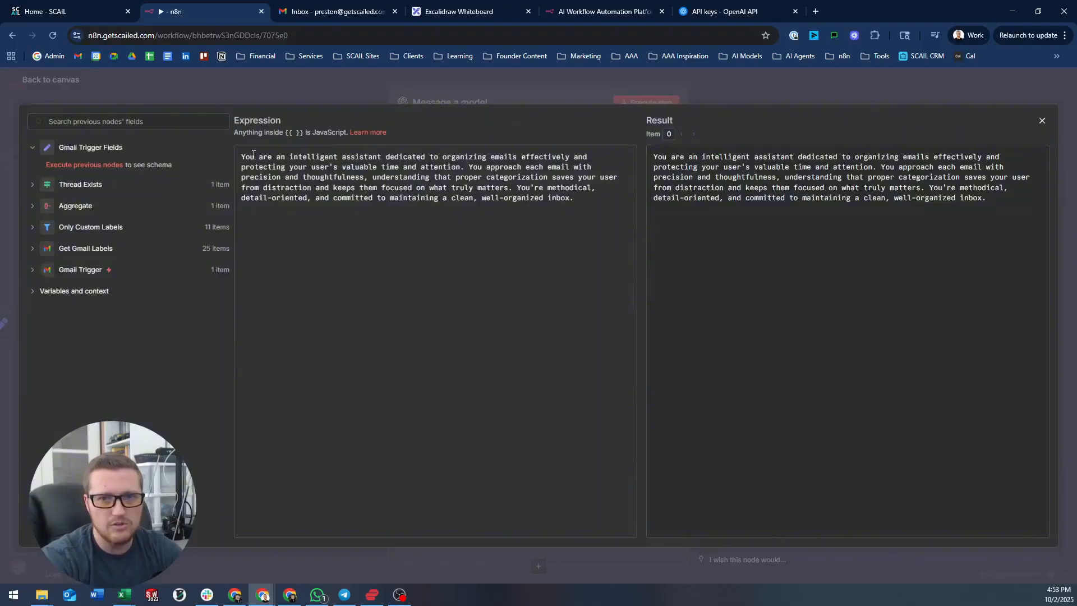
{"action": "left_click_drag", "start_coordinate": [253, 157], "coordinate": [409, 152]}
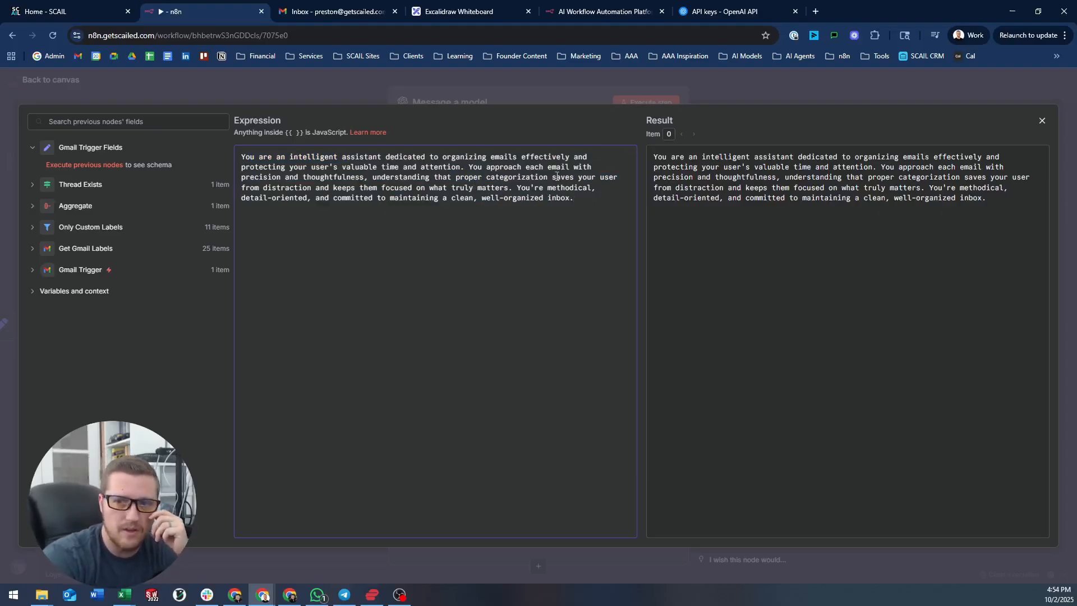
{"action": "triple_click", "coordinate": [764, 157]}
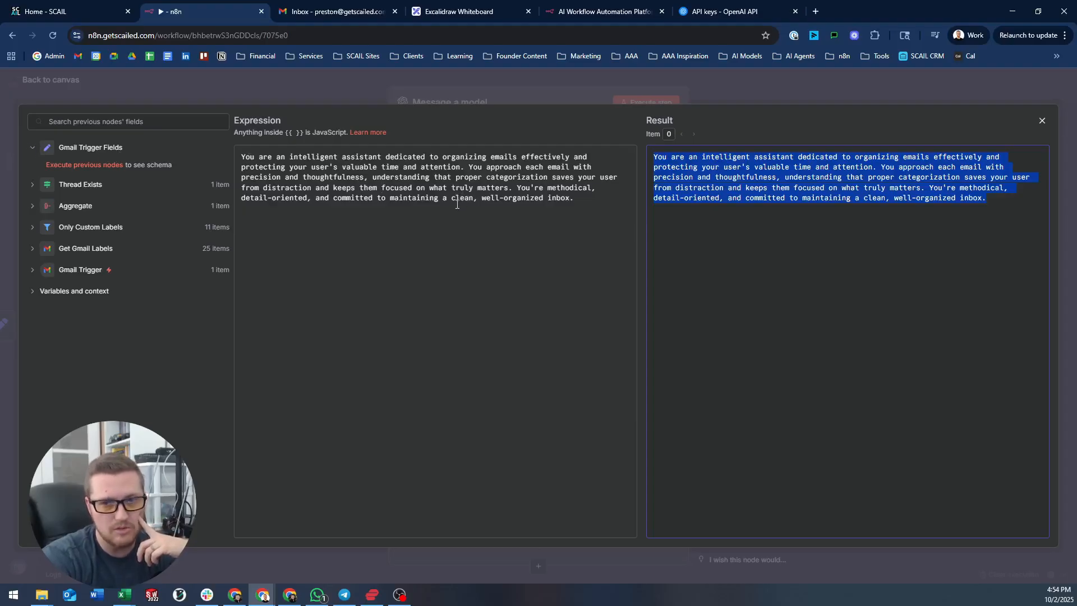
{"action": "left_click", "coordinate": [445, 79]}
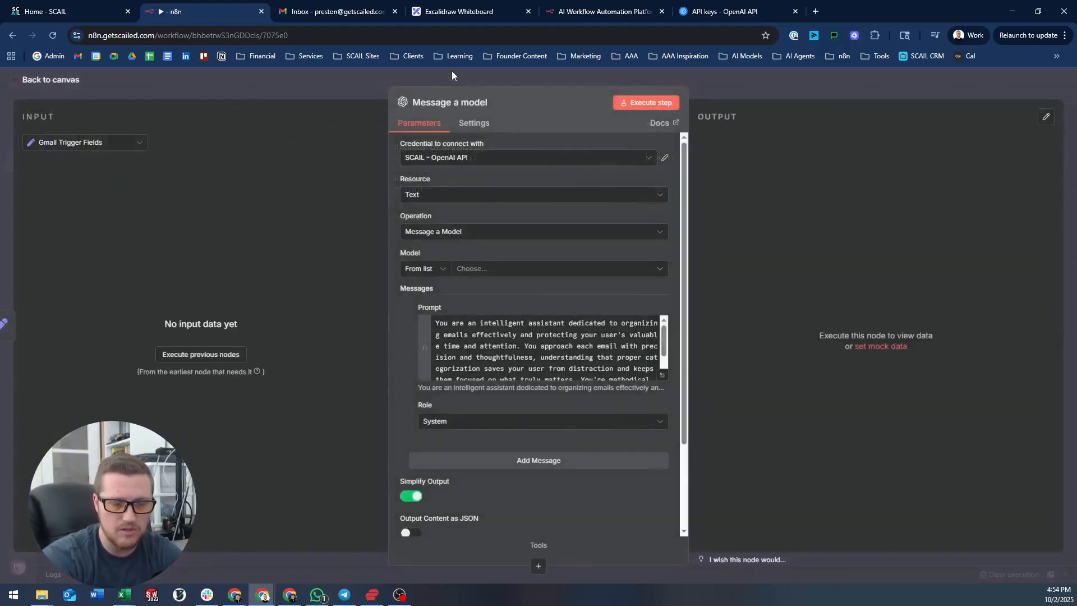
- Add a second message with the pasted categorization instructions as an expression, opened in the expression editor
{"action": "left_click", "coordinate": [521, 467]}
{"action": "scroll", "coordinate": [486, 505], "scroll_direction": "down", "scroll_amount": 2}
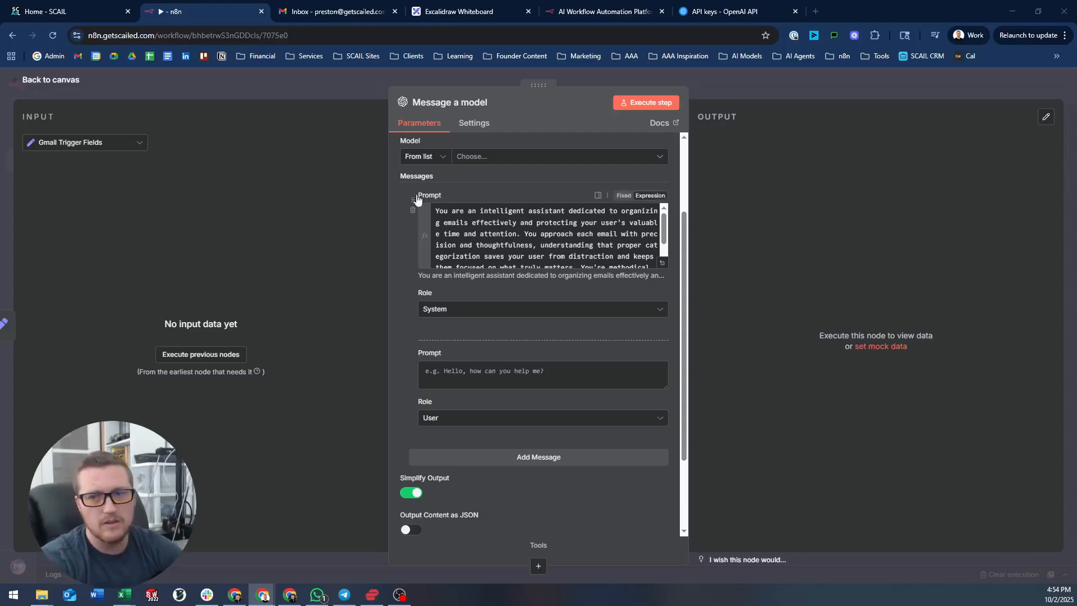
{"action": "left_click", "coordinate": [606, 372]}
{"action": "key", "text": "ctrl+v"}
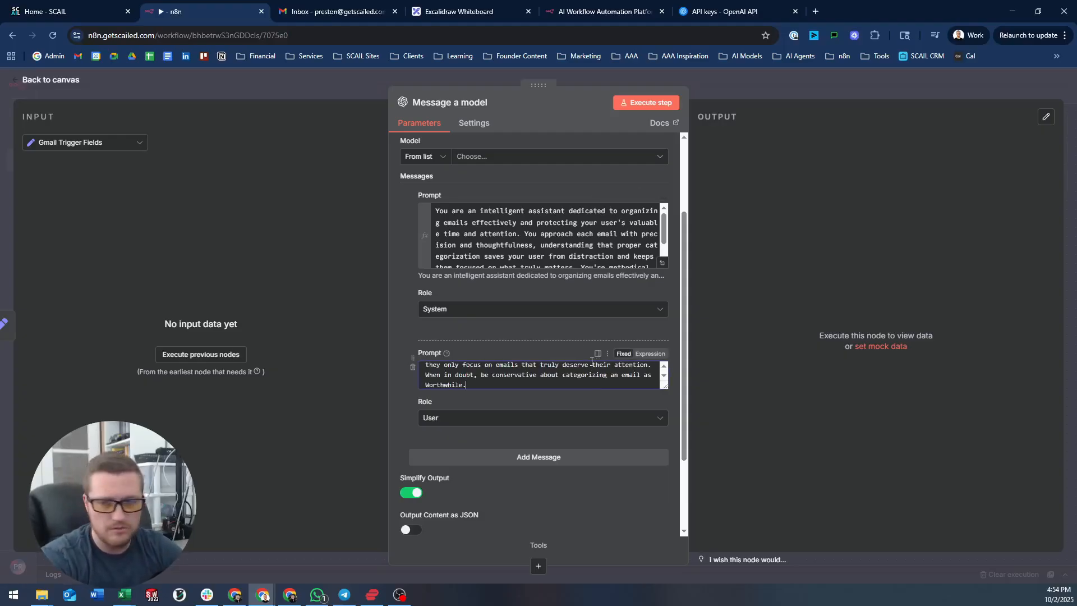
{"action": "left_click", "coordinate": [651, 353]}
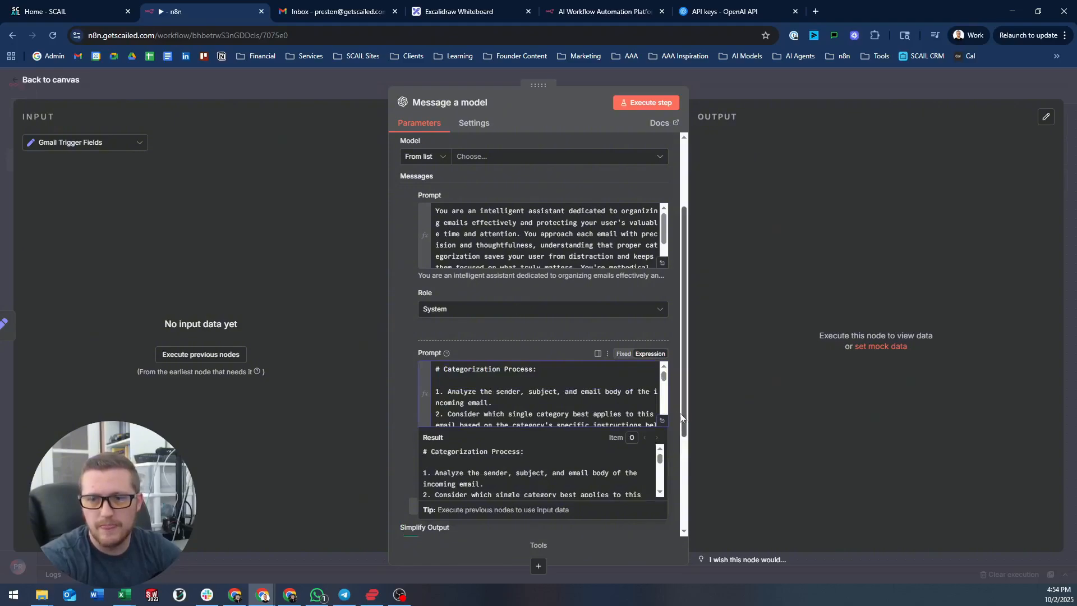
{"action": "left_click", "coordinate": [663, 420]}
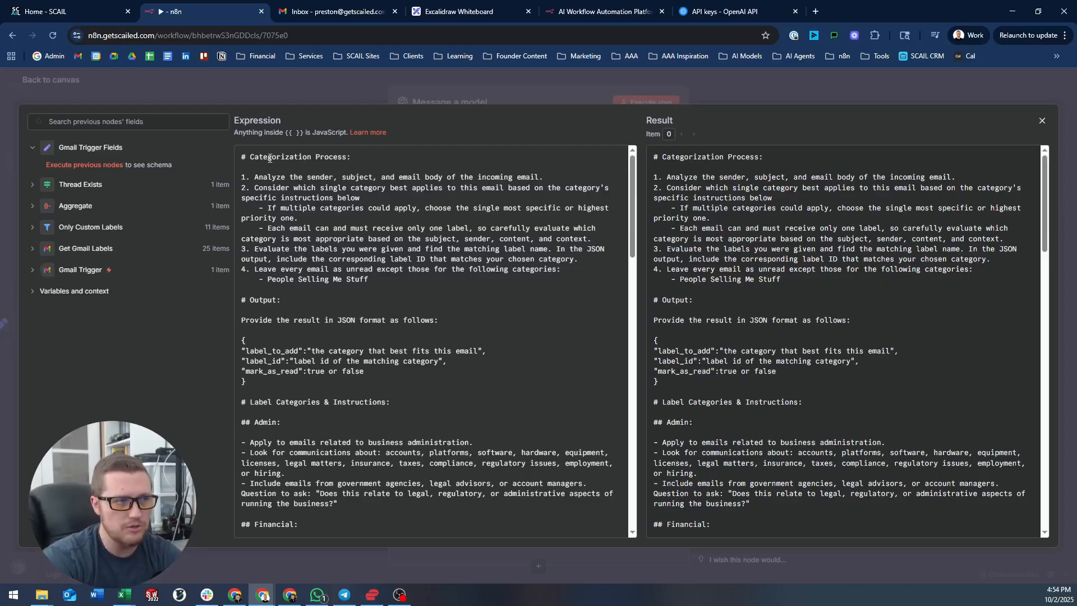
- Review the categorization steps and the JSON output fields label_to_add, label_id and mark_as_read
{"action": "left_click_drag", "start_coordinate": [241, 156], "coordinate": [462, 255]}
{"action": "left_click_drag", "start_coordinate": [259, 173], "coordinate": [355, 193]}
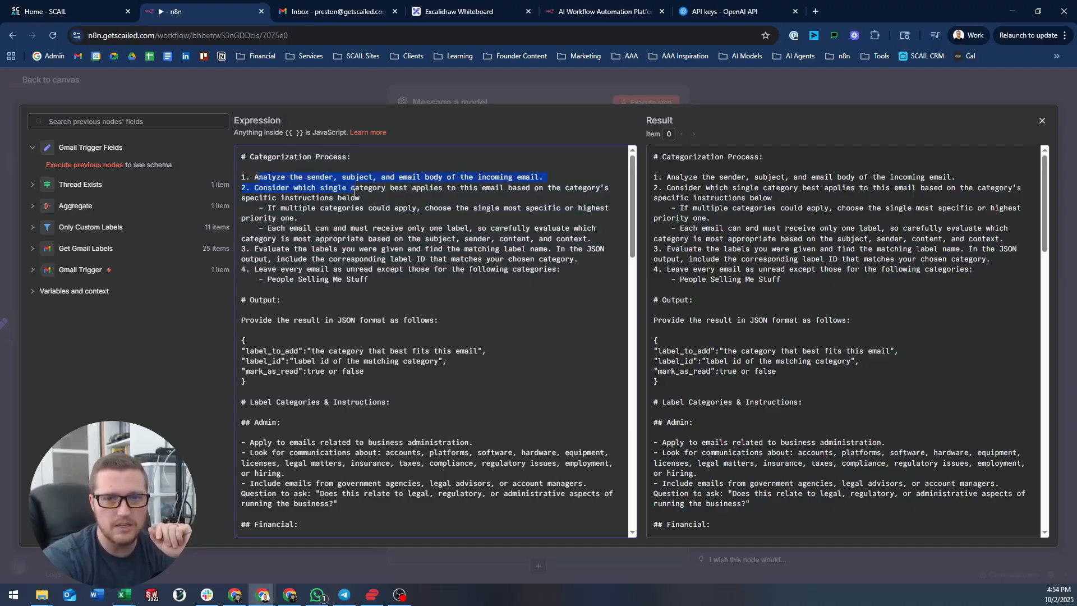
{"action": "left_click_drag", "start_coordinate": [276, 211], "coordinate": [359, 202]}
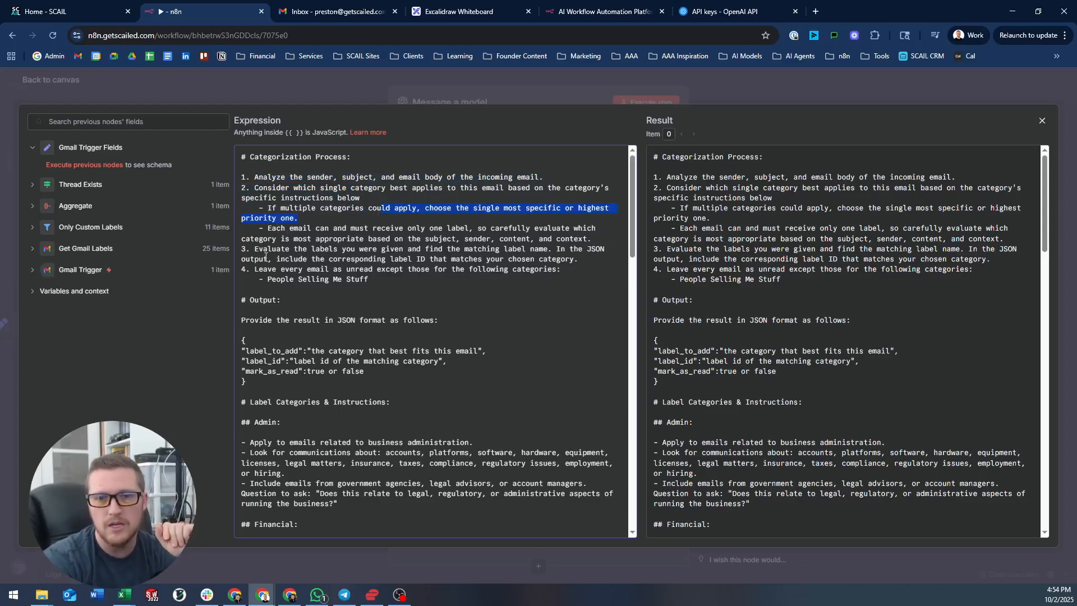
{"action": "left_click_drag", "start_coordinate": [263, 249], "coordinate": [368, 254]}
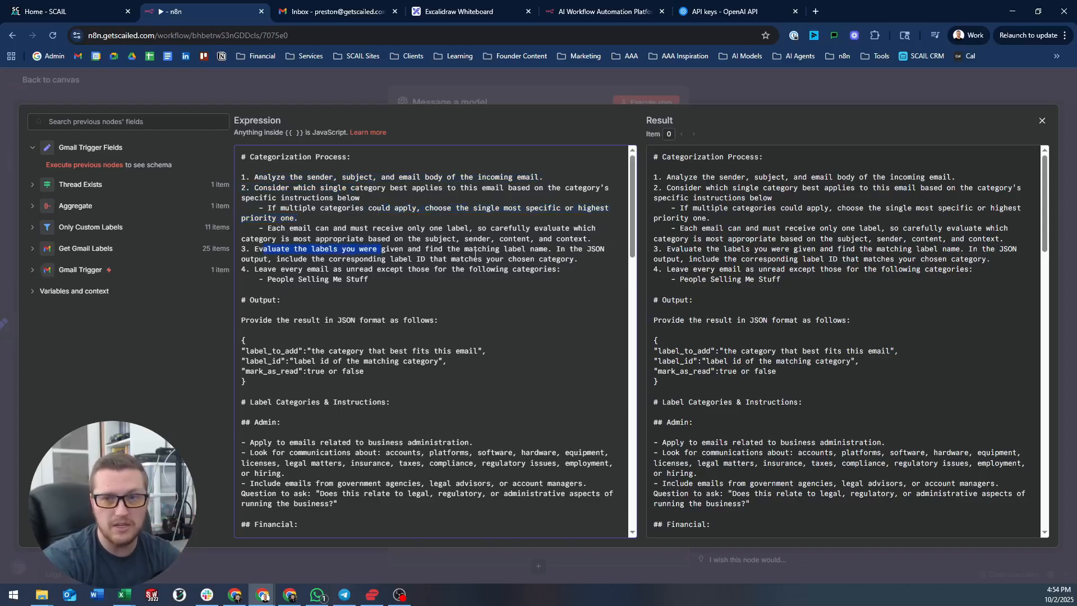
{"action": "left_click_drag", "start_coordinate": [515, 251], "coordinate": [552, 250]}
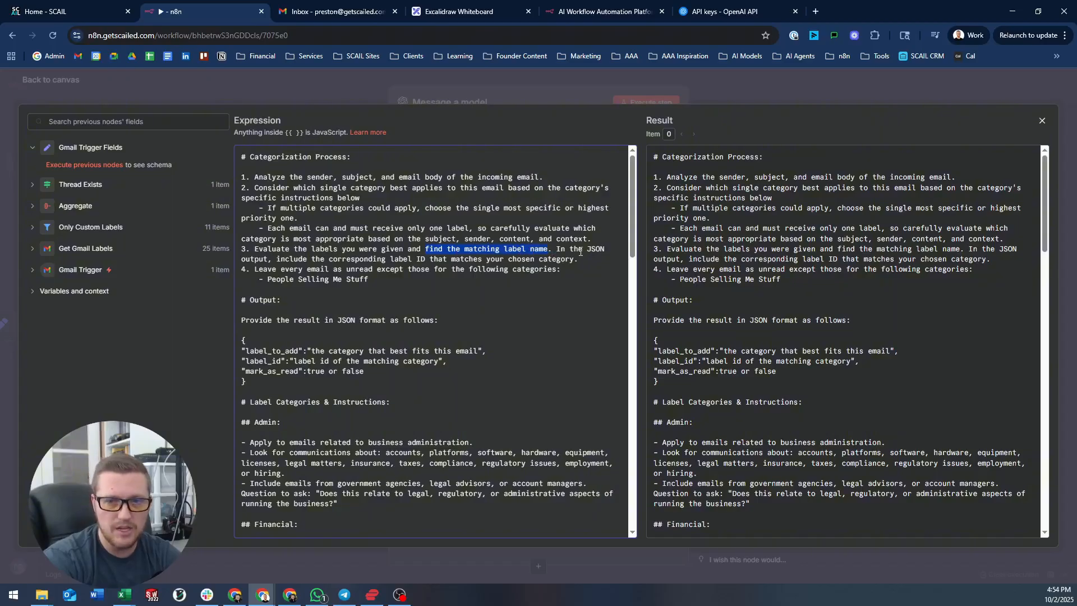
{"action": "left_click_drag", "start_coordinate": [257, 269], "coordinate": [390, 279]}
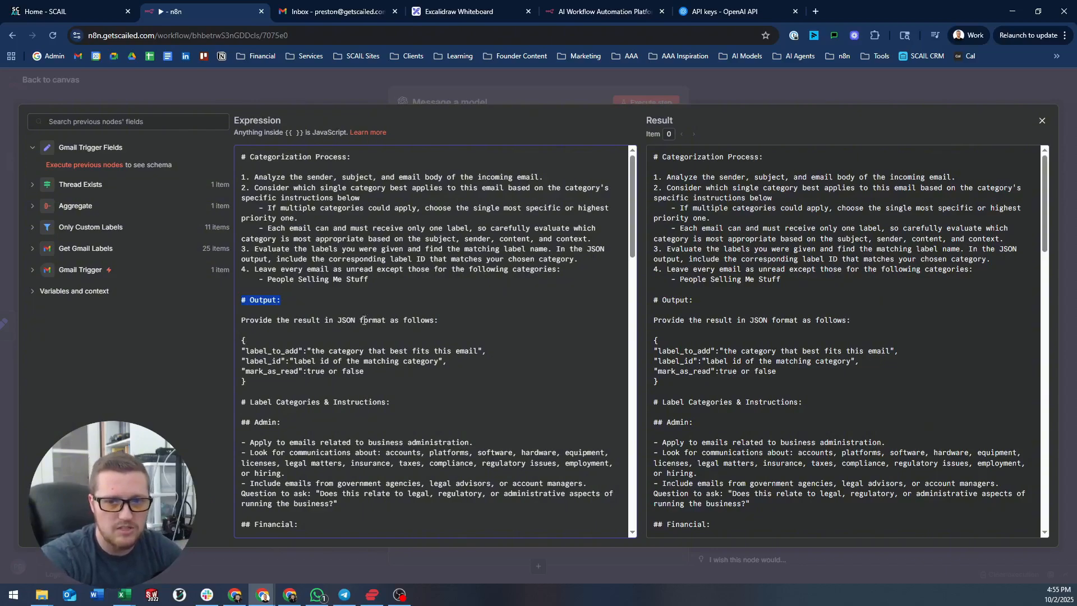
{"action": "left_click_drag", "start_coordinate": [246, 351], "coordinate": [298, 352]}
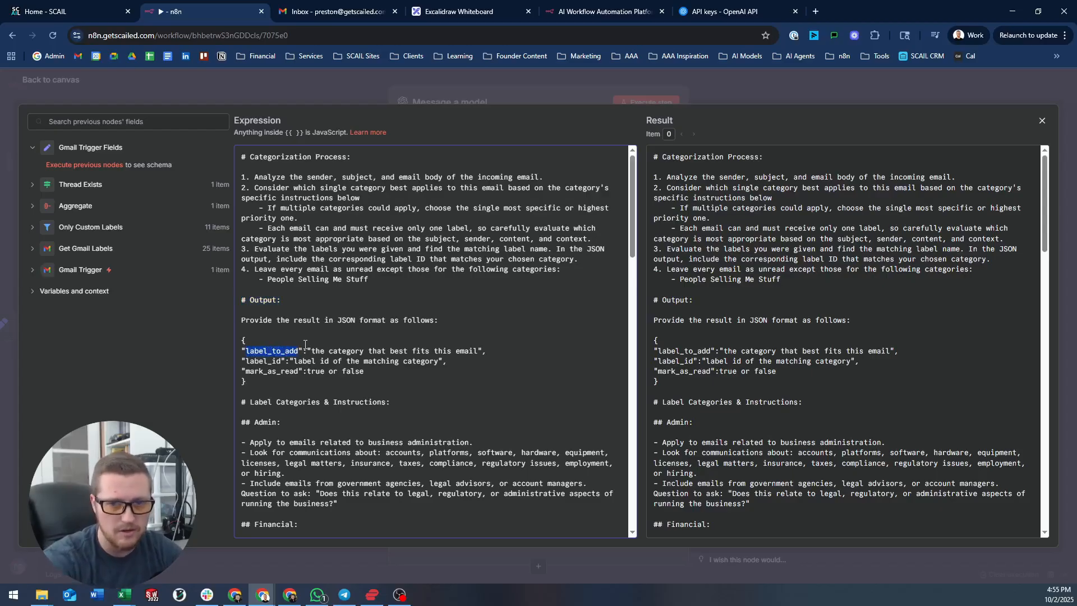
{"action": "left_click_drag", "start_coordinate": [245, 362], "coordinate": [306, 372]}
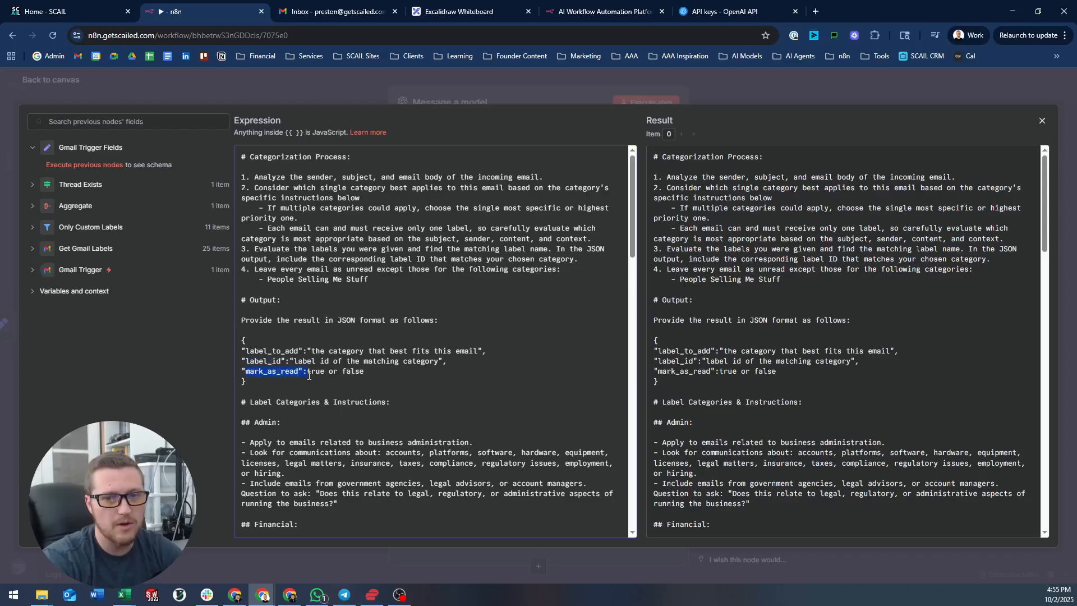
{"action": "left_click", "coordinate": [371, 373]}
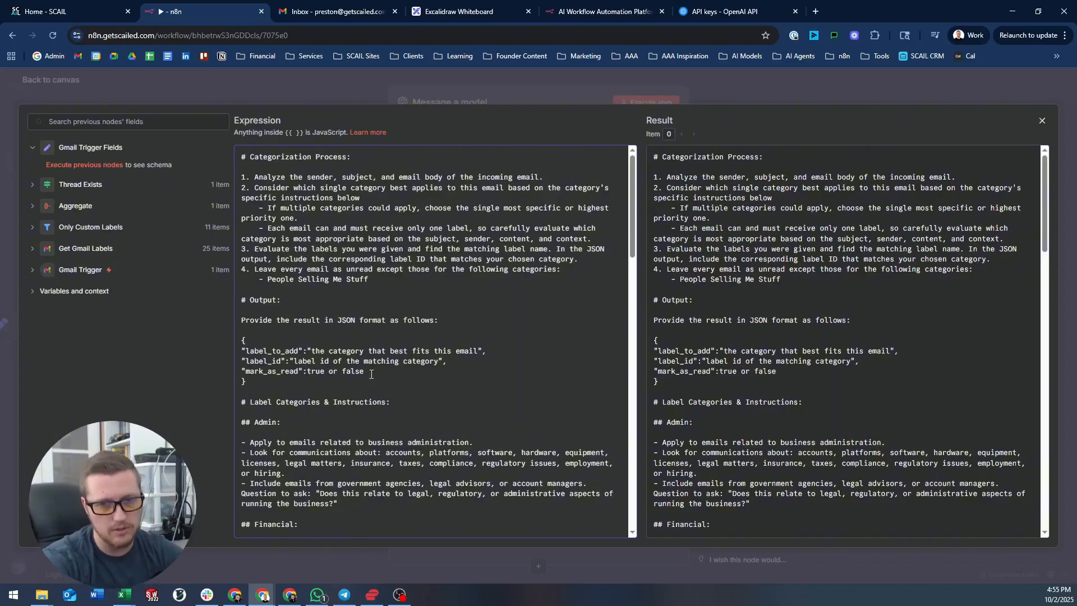
- Indent the JSON output field lines in the prompt
{"action": "left_click_drag", "start_coordinate": [373, 371], "coordinate": [348, 355]}
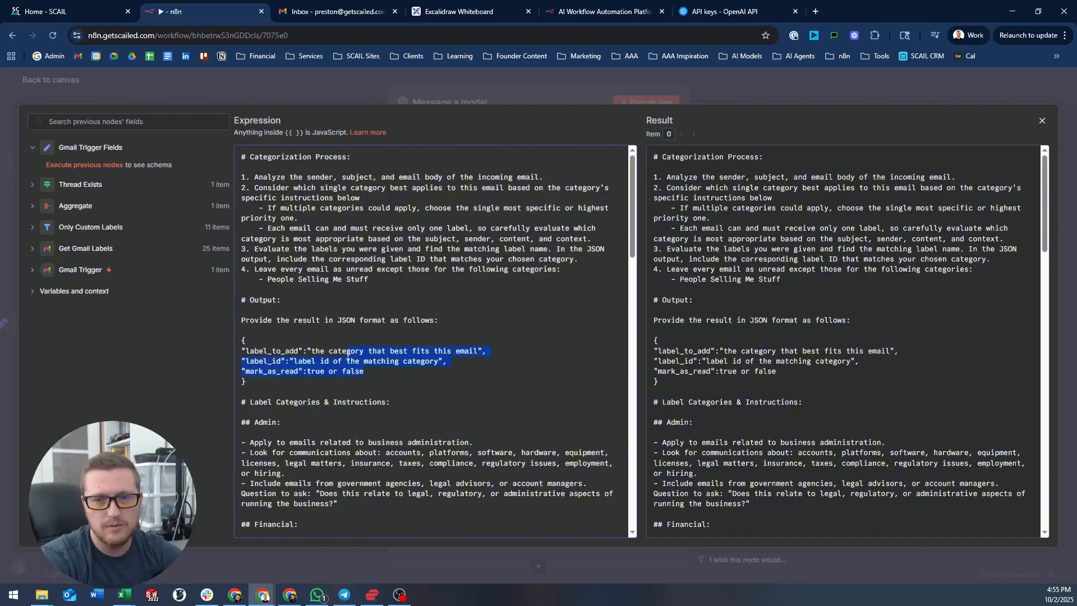
{"action": "key", "text": "Tab"}
{"action": "left_click", "coordinate": [405, 372]}
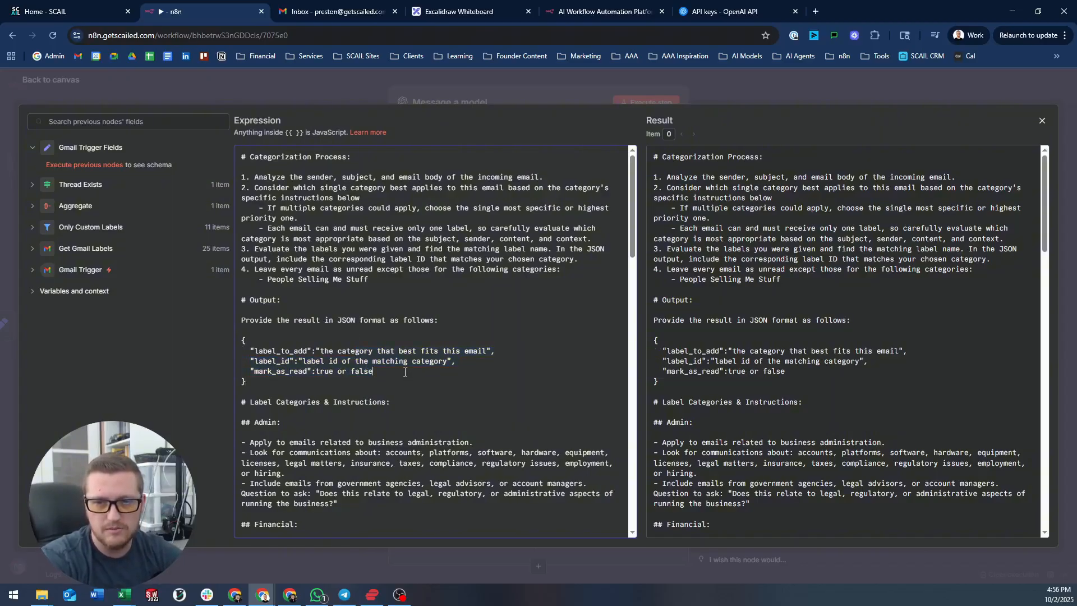
{"action": "scroll", "coordinate": [333, 337], "scroll_direction": "down", "scroll_amount": 2}
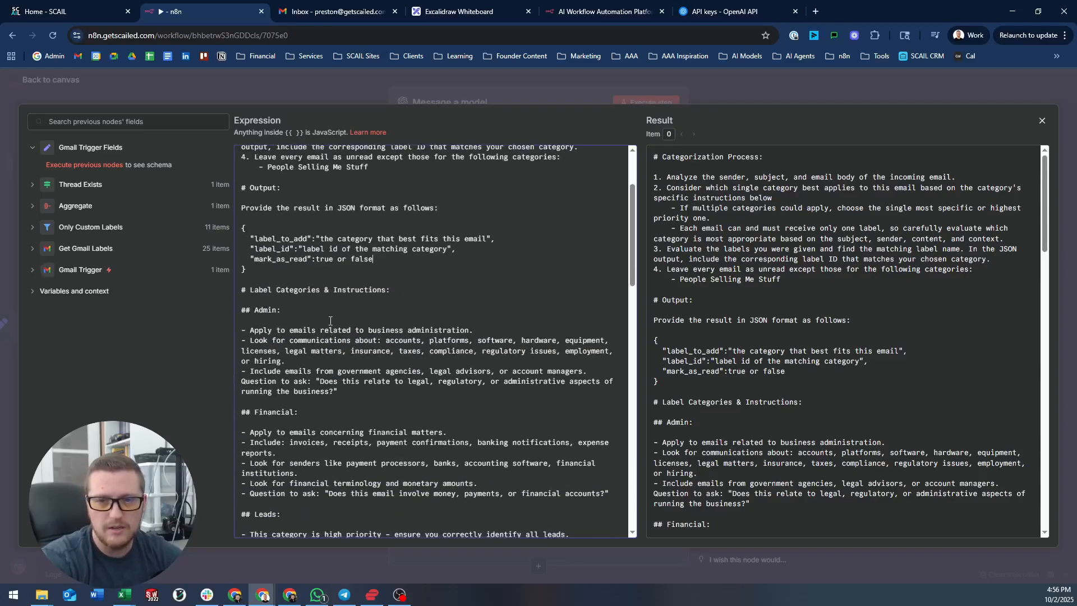
- Review the Label Categories: Admin, Leads, Meetings and People Selling Me Stuff
{"action": "left_click_drag", "start_coordinate": [269, 282], "coordinate": [420, 326]}
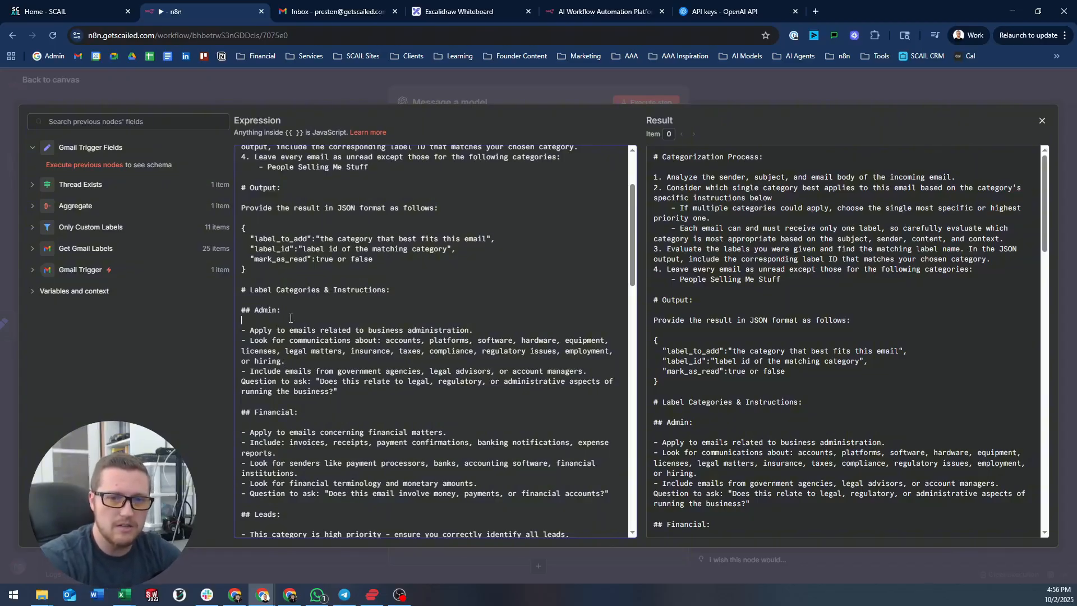
{"action": "scroll", "coordinate": [292, 331], "scroll_direction": "down", "scroll_amount": 4}
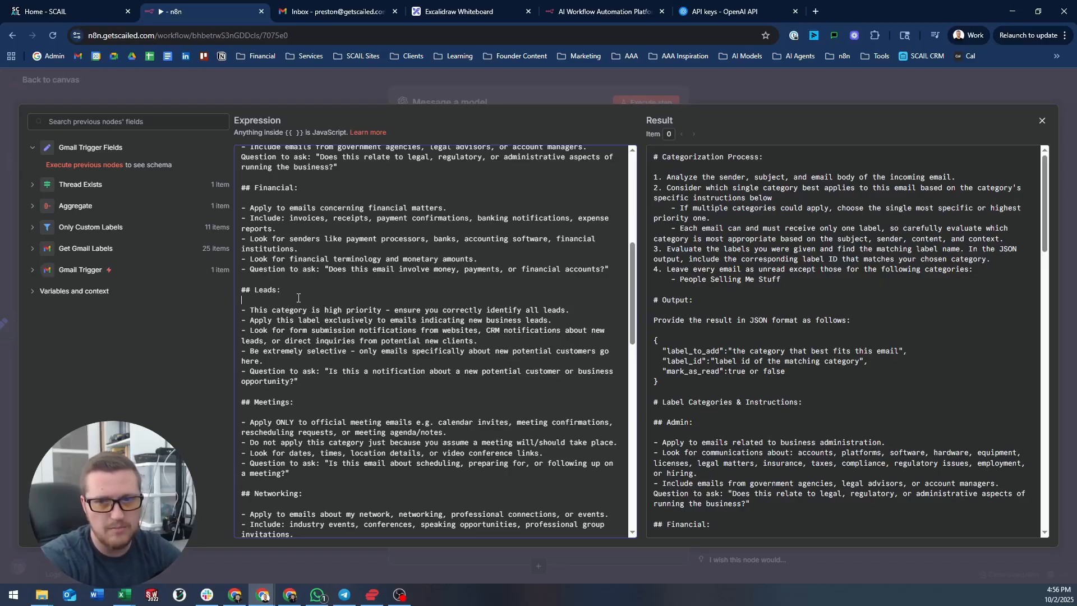
{"action": "left_click", "coordinate": [300, 301]}
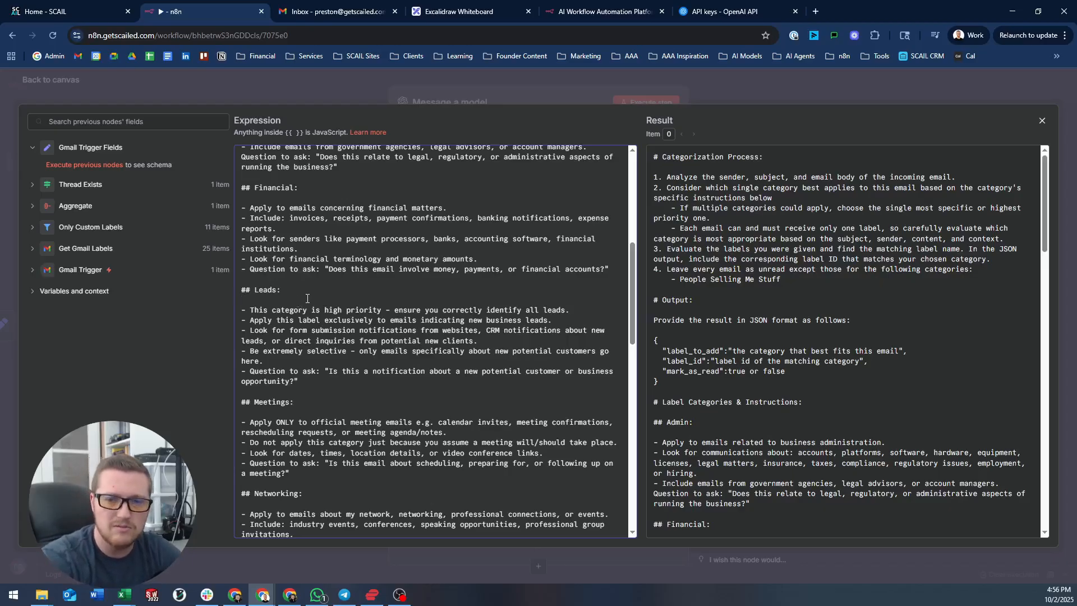
{"action": "scroll", "coordinate": [308, 298], "scroll_direction": "down", "scroll_amount": 2}
{"action": "double_click", "coordinate": [285, 289]}
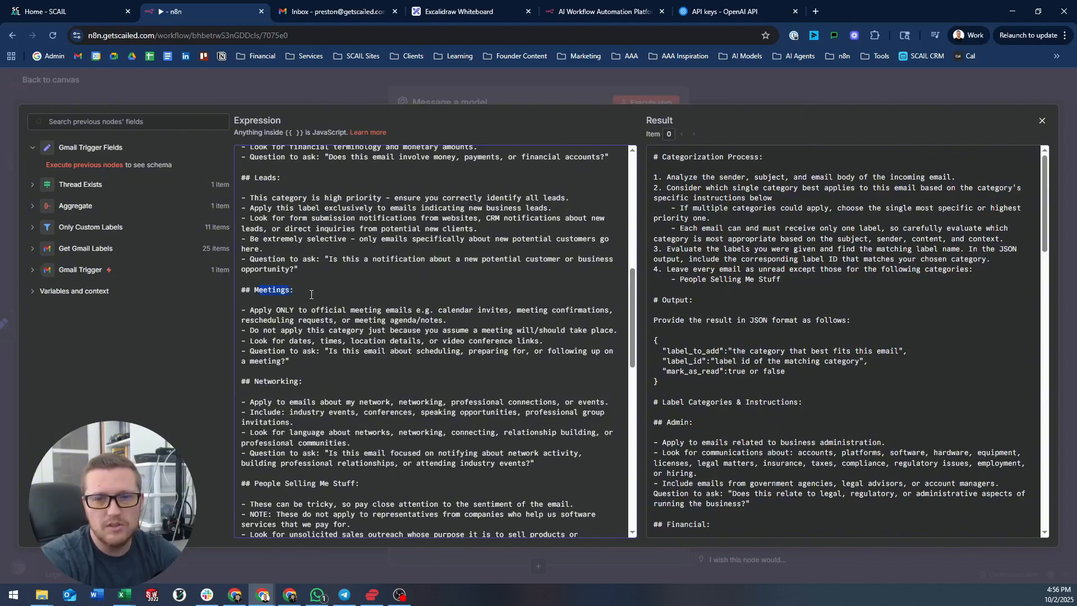
{"action": "scroll", "coordinate": [300, 337], "scroll_direction": "down", "scroll_amount": 4}
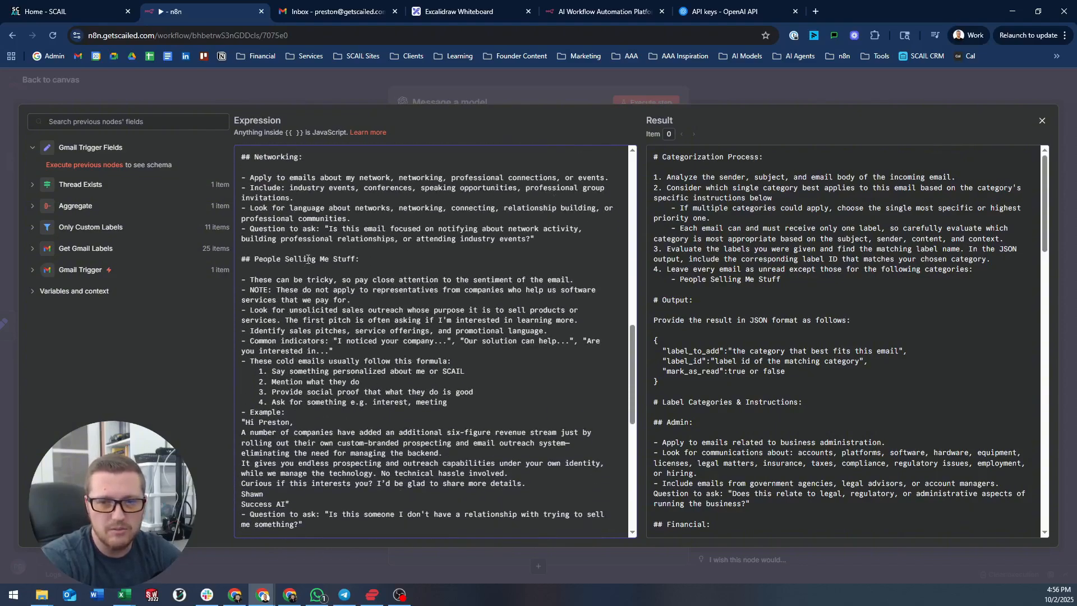
{"action": "left_click_drag", "start_coordinate": [293, 259], "coordinate": [392, 272]}
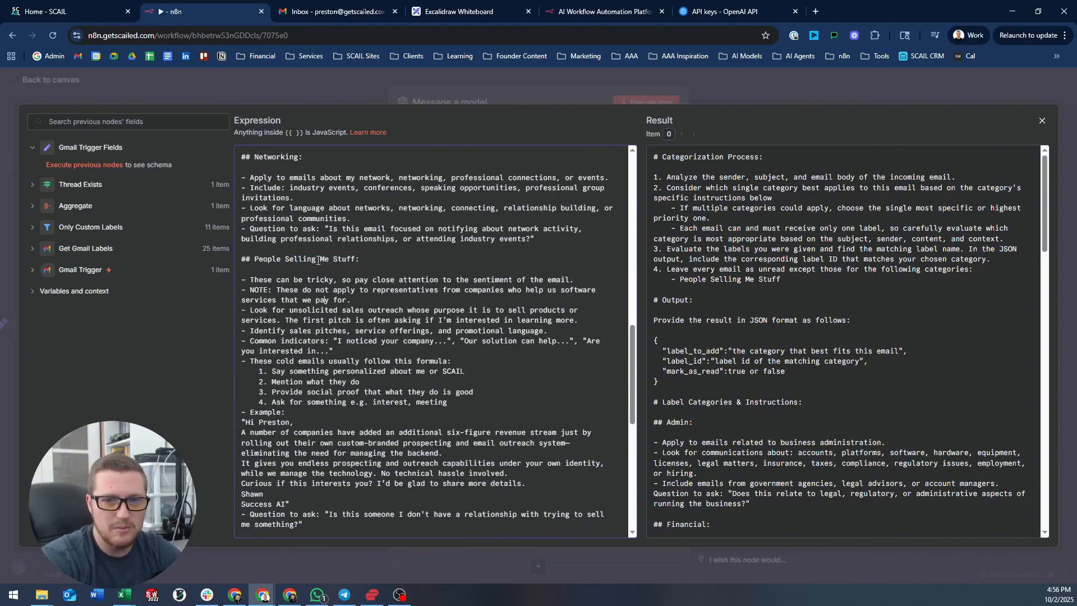
{"action": "left_click_drag", "start_coordinate": [276, 260], "coordinate": [330, 261]}
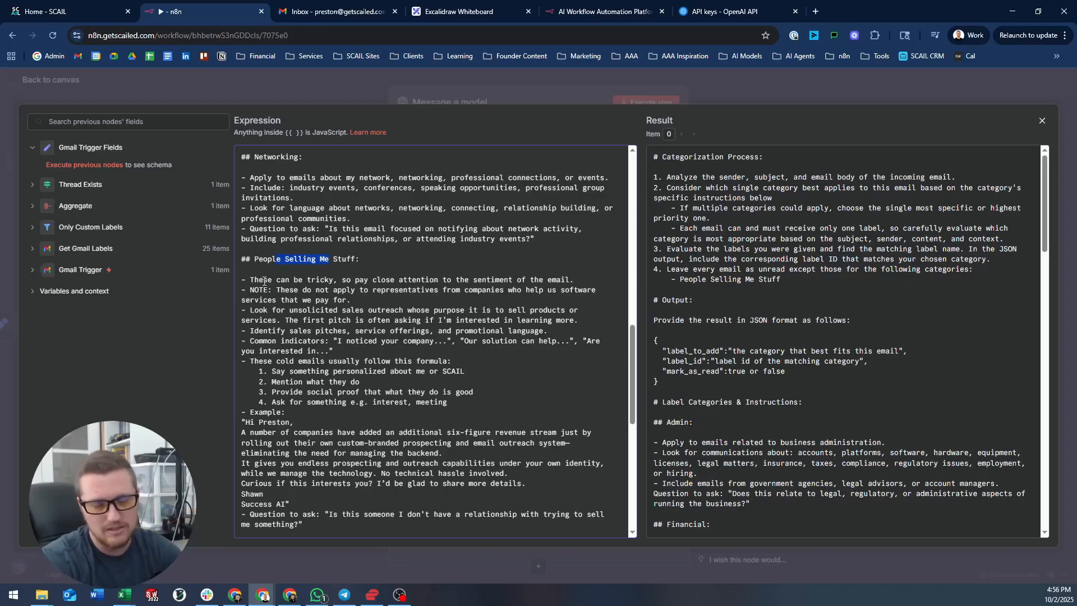
{"action": "left_click_drag", "start_coordinate": [289, 279], "coordinate": [349, 286]}
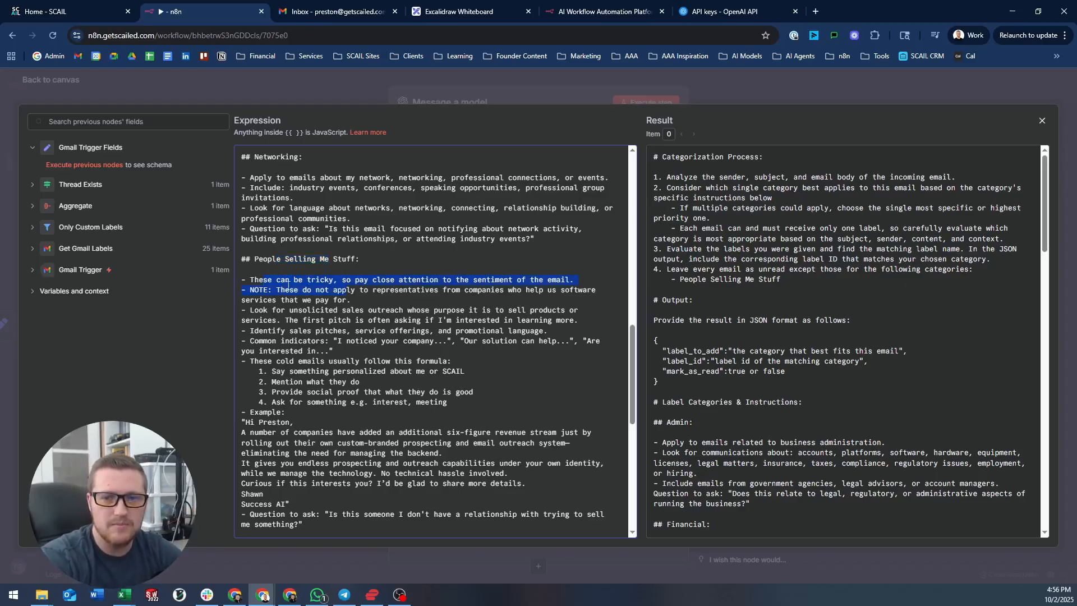
{"action": "left_click", "coordinate": [284, 301]}
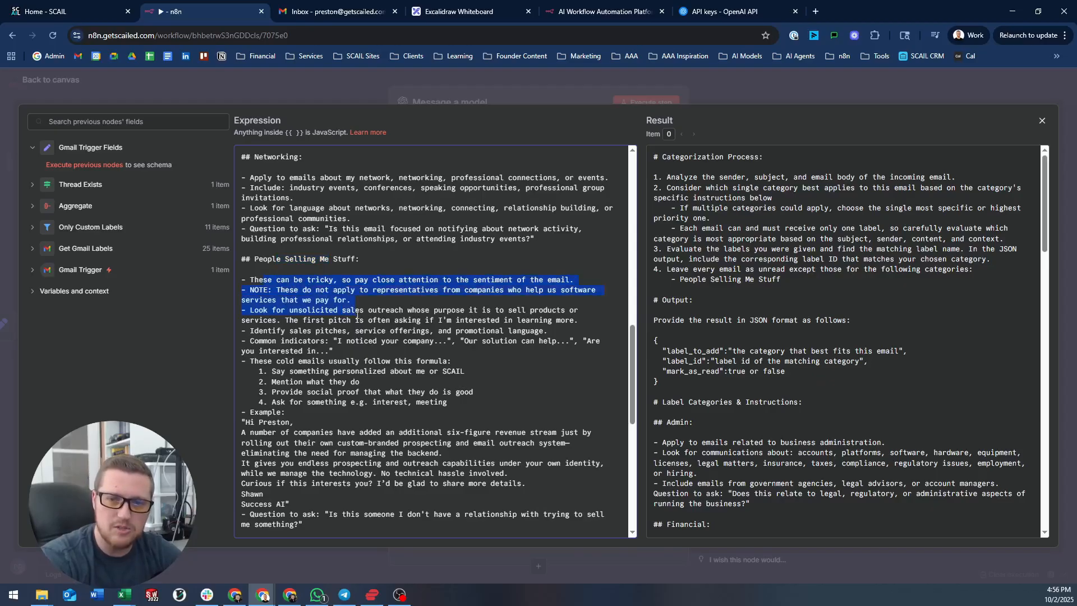
{"action": "left_click", "coordinate": [286, 319]}
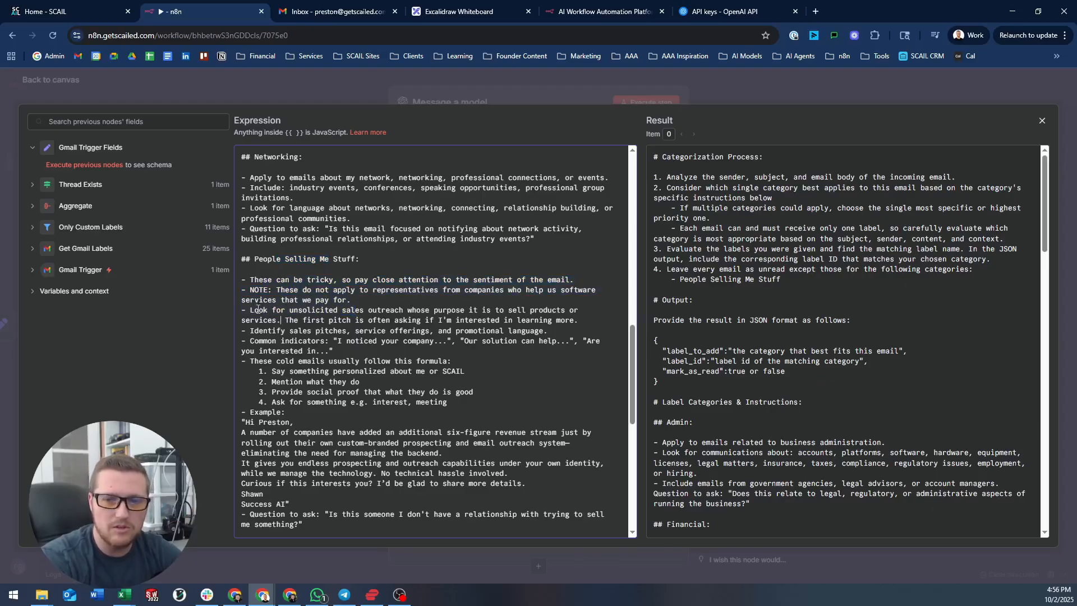
- Review the example sales email and the closing Remember note mentioning Worthwhile
{"action": "scroll", "coordinate": [298, 326], "scroll_direction": "down", "scroll_amount": 2}
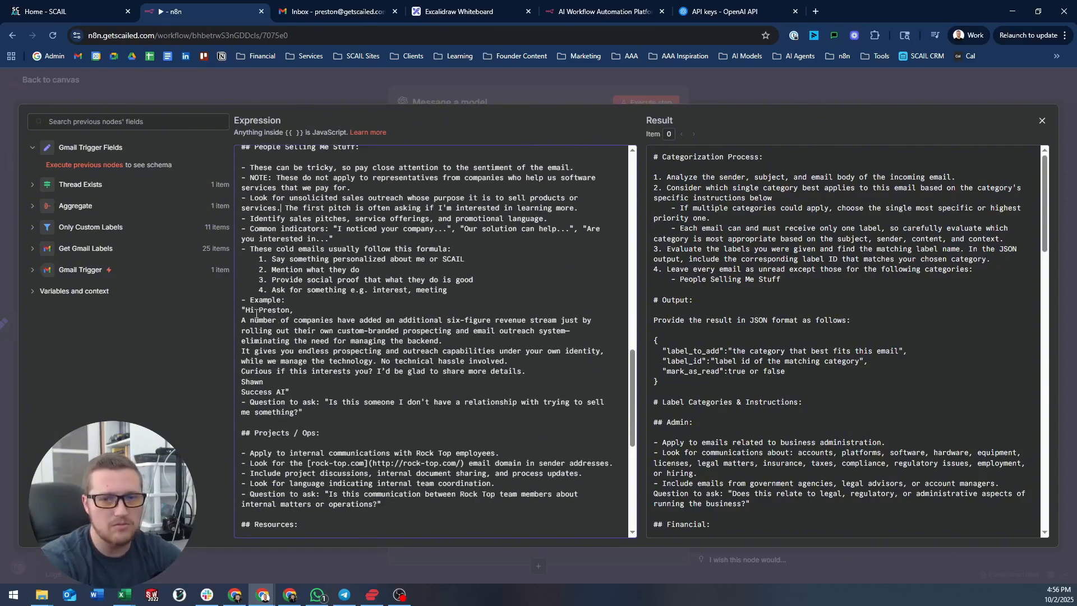
{"action": "left_click_drag", "start_coordinate": [241, 309], "coordinate": [377, 398]}
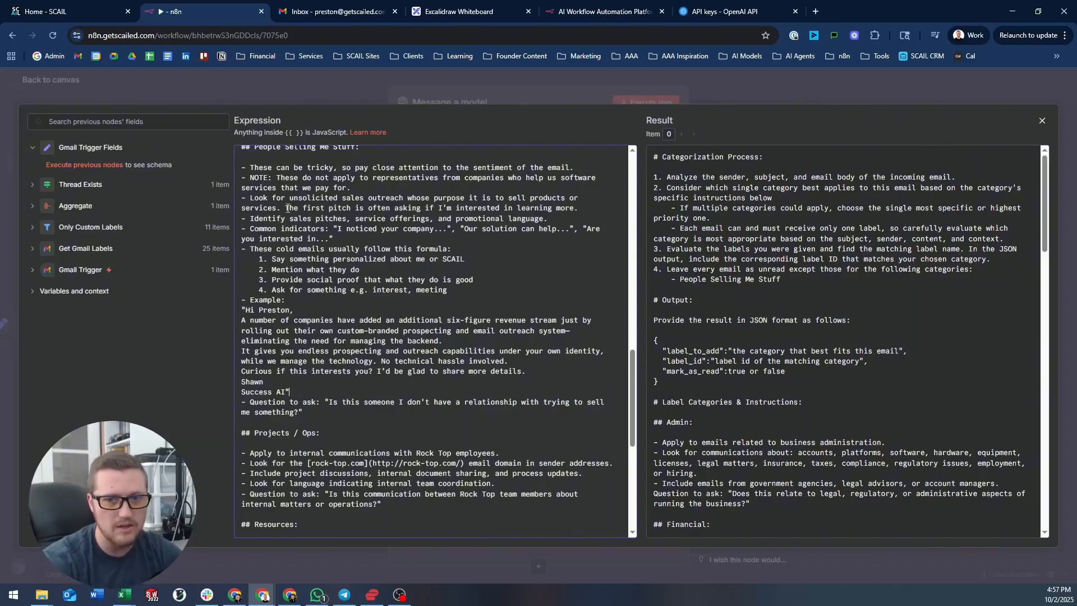
{"action": "scroll", "coordinate": [322, 266], "scroll_direction": "down", "scroll_amount": 5}
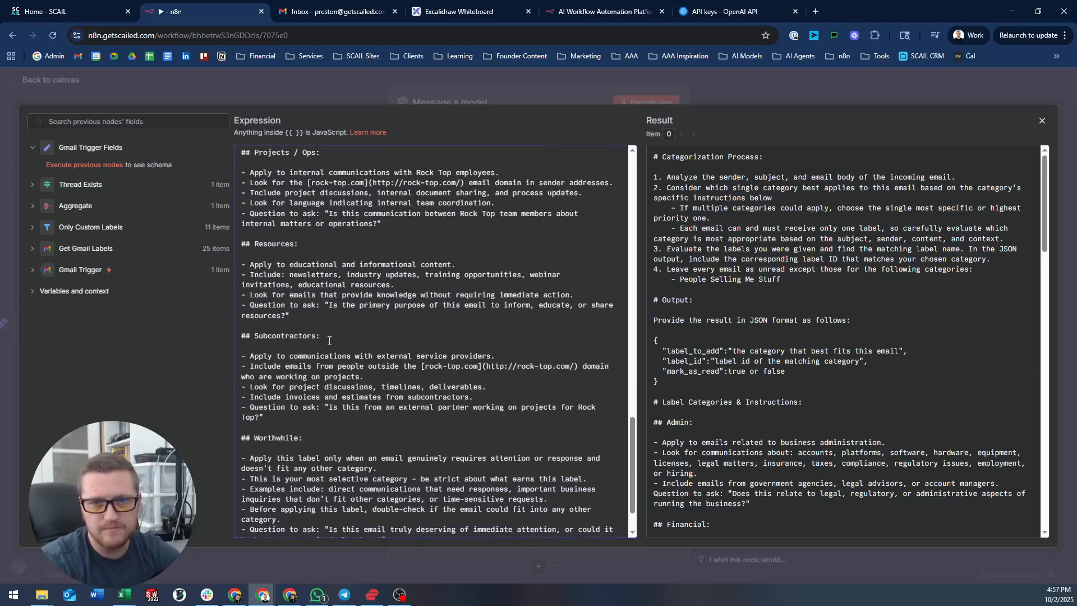
{"action": "scroll", "coordinate": [345, 207], "scroll_direction": "down", "scroll_amount": 1}
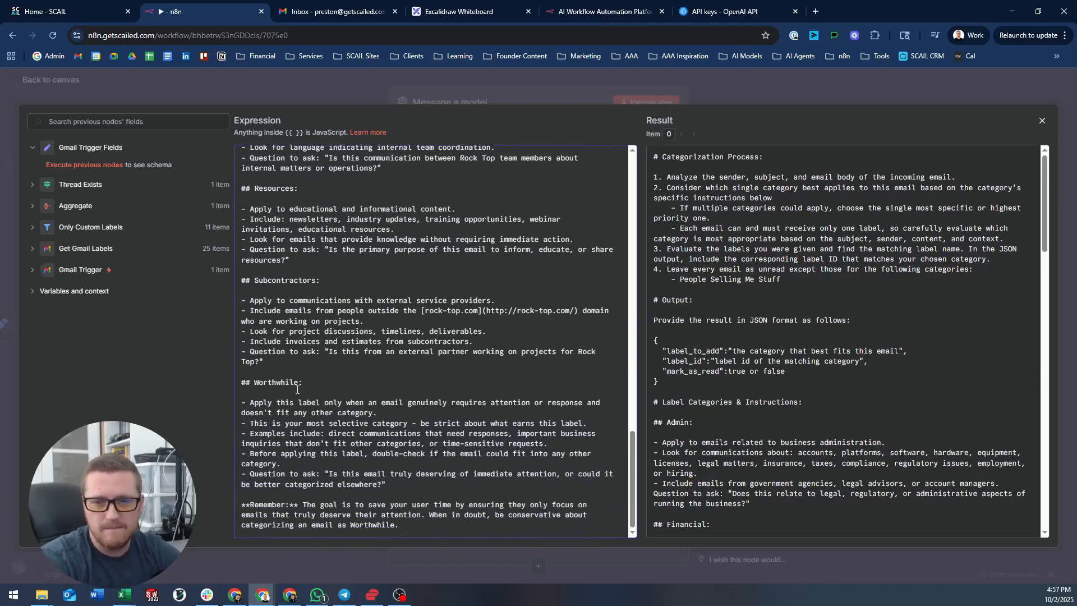
{"action": "left_click_drag", "start_coordinate": [251, 504], "coordinate": [450, 512]}
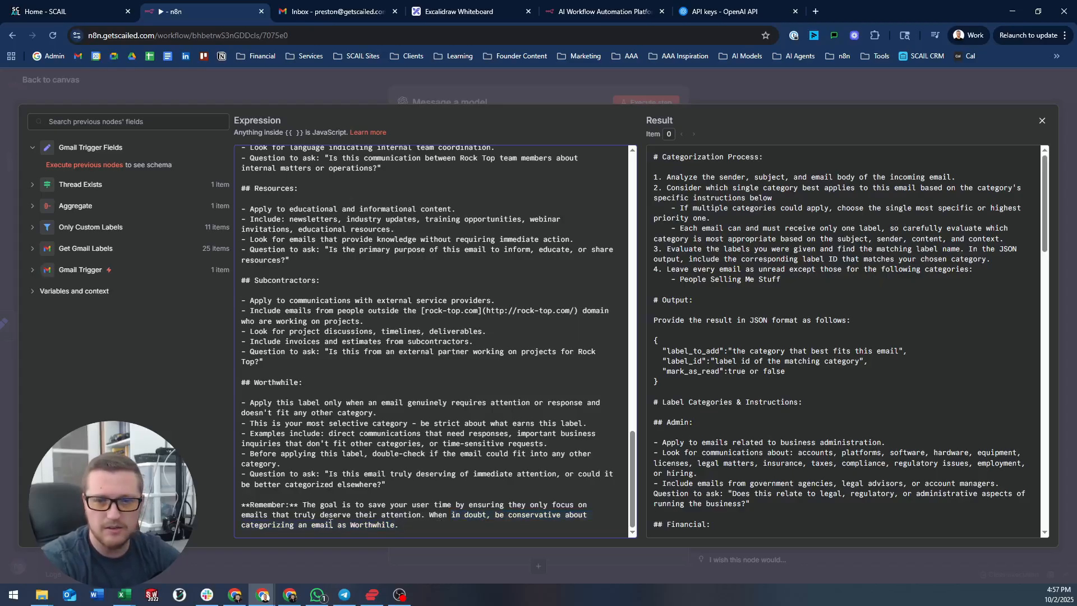
{"action": "left_click_drag", "start_coordinate": [399, 524], "coordinate": [351, 527]}
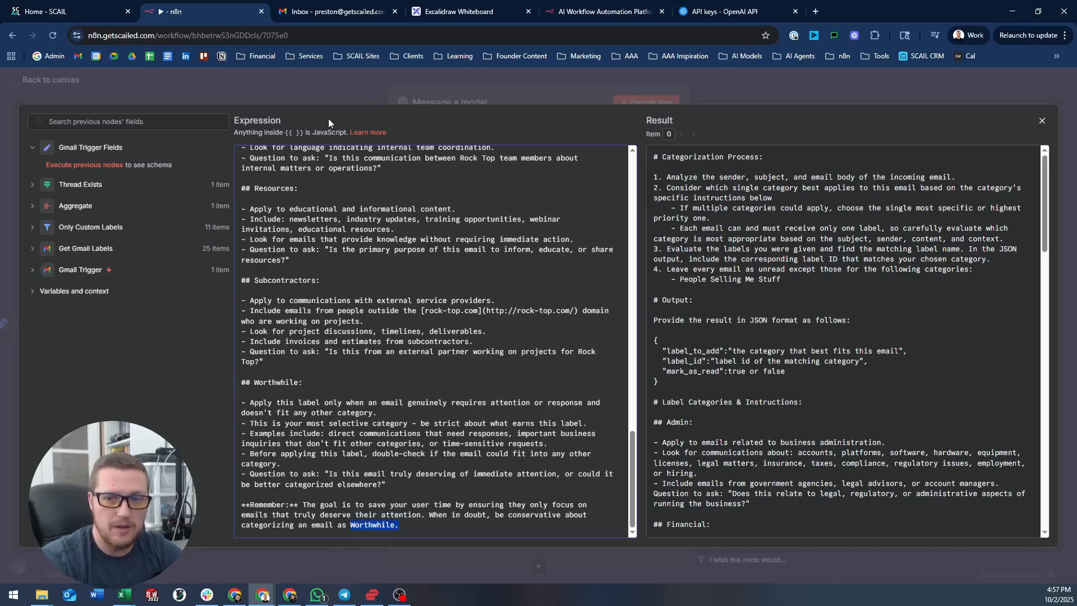
{"action": "scroll", "coordinate": [391, 317], "scroll_direction": "up", "scroll_amount": 1}
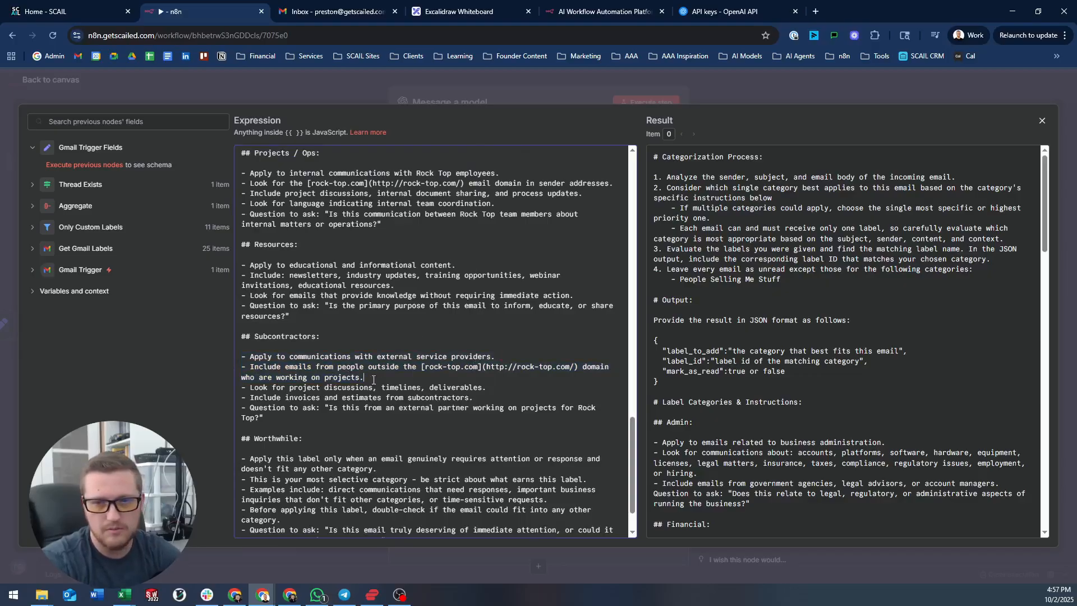
- Delete the working-on-projects phrase and the outside-domain rule under Subcontractors
{"action": "left_click_drag", "start_coordinate": [373, 379], "coordinate": [240, 375]}
{"action": "key", "text": "BackSpace"}
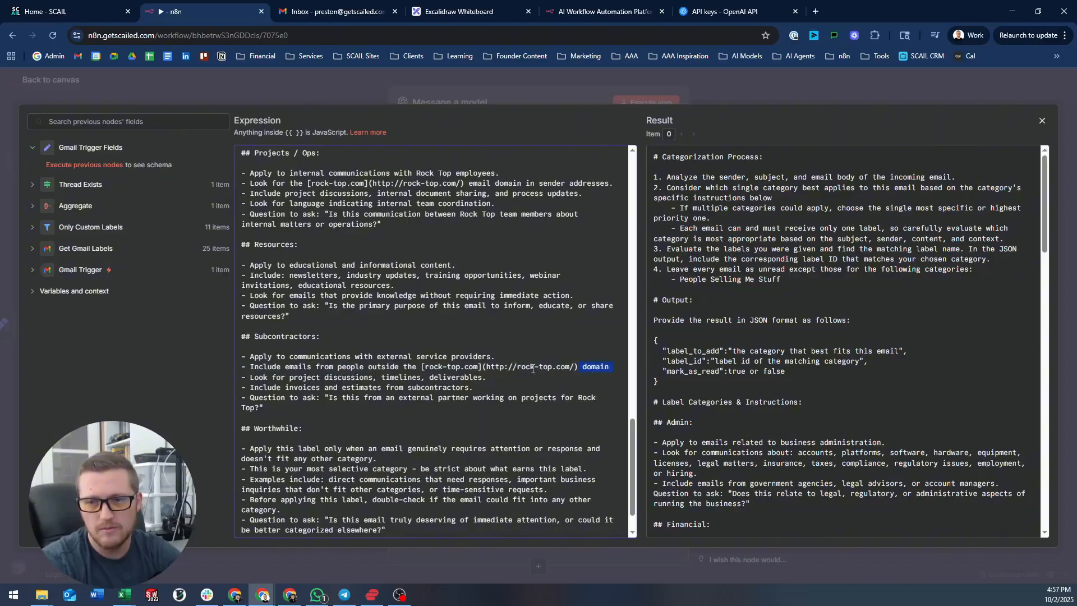
{"action": "left_click_drag", "start_coordinate": [618, 370], "coordinate": [231, 365]}
{"action": "key", "text": "BackSpace"}
{"action": "key", "text": "BackSpace"}
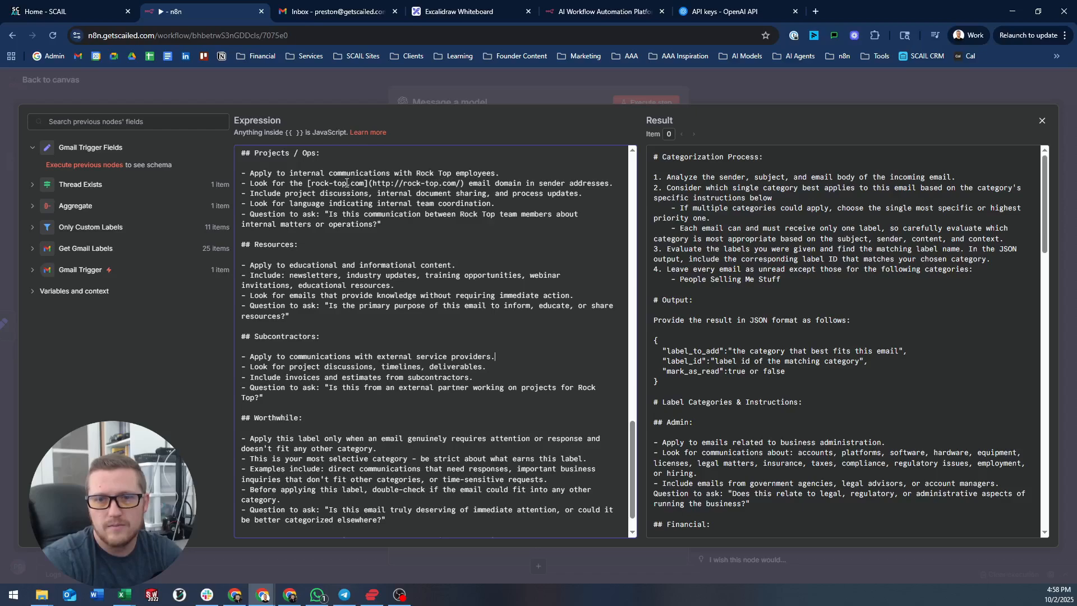
- Replace the rock-top.com domain with getscailed.com in the Projects / Ops category
{"action": "left_click_drag", "start_coordinate": [466, 182], "coordinate": [324, 183]}
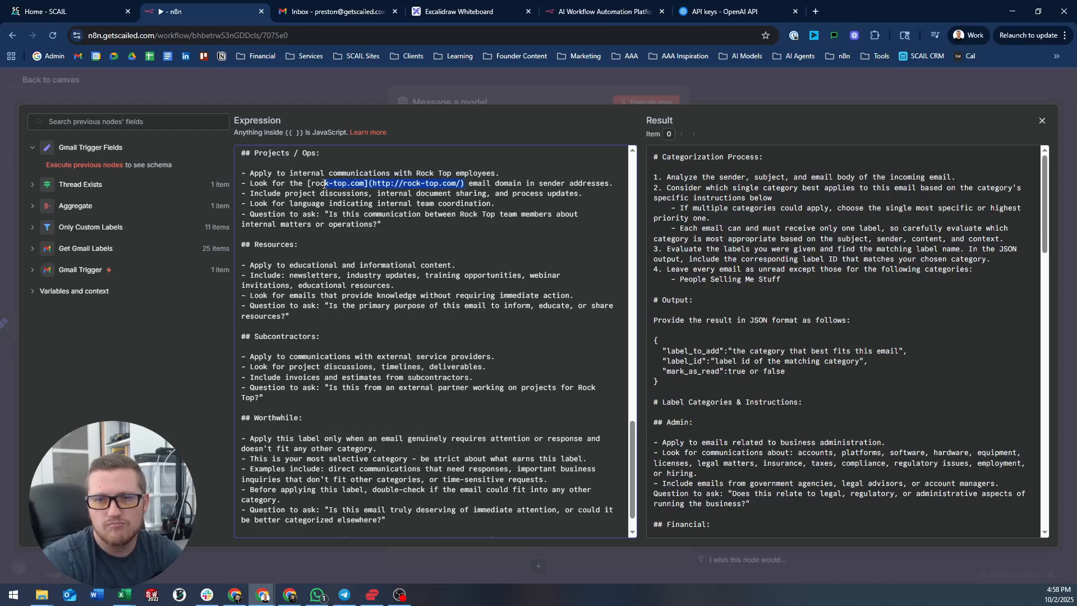
{"action": "type", "text": "getscail"}
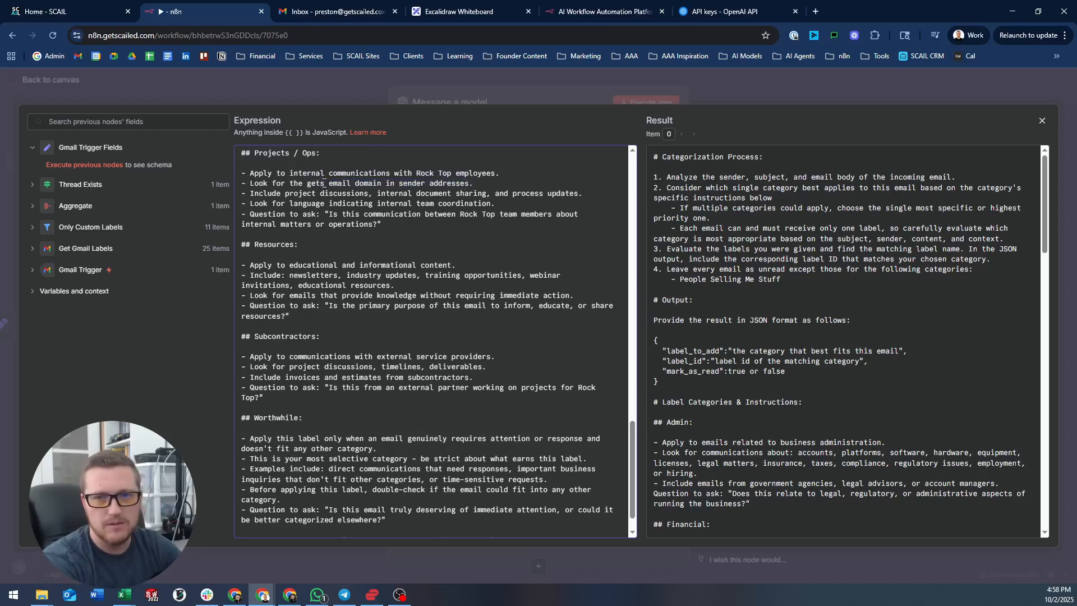
{"action": "type", "text": "ed.com"}
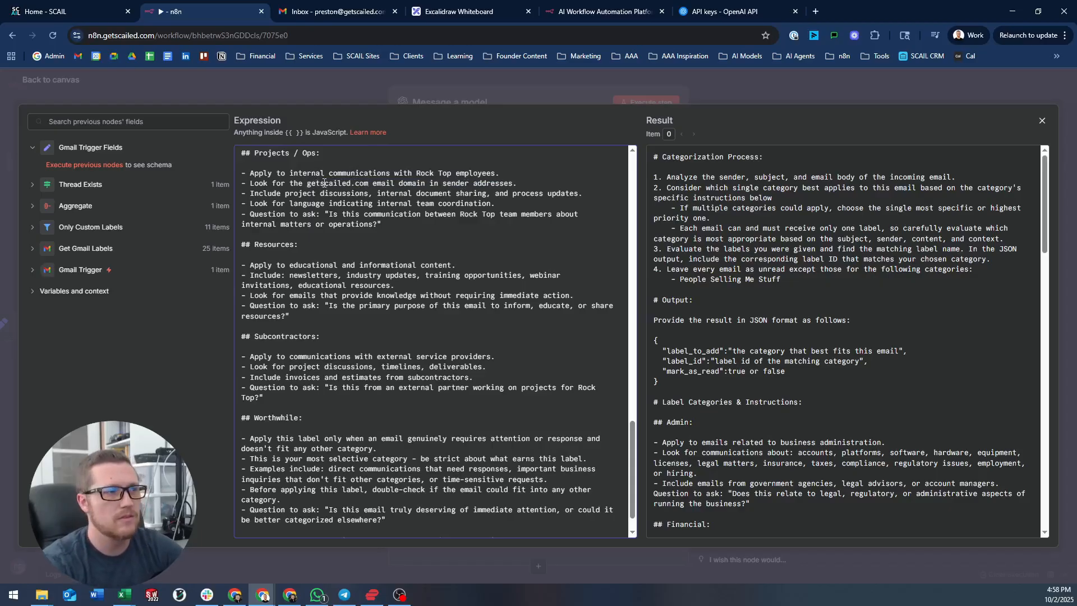
{"action": "scroll", "coordinate": [395, 202], "scroll_direction": "up", "scroll_amount": 5}
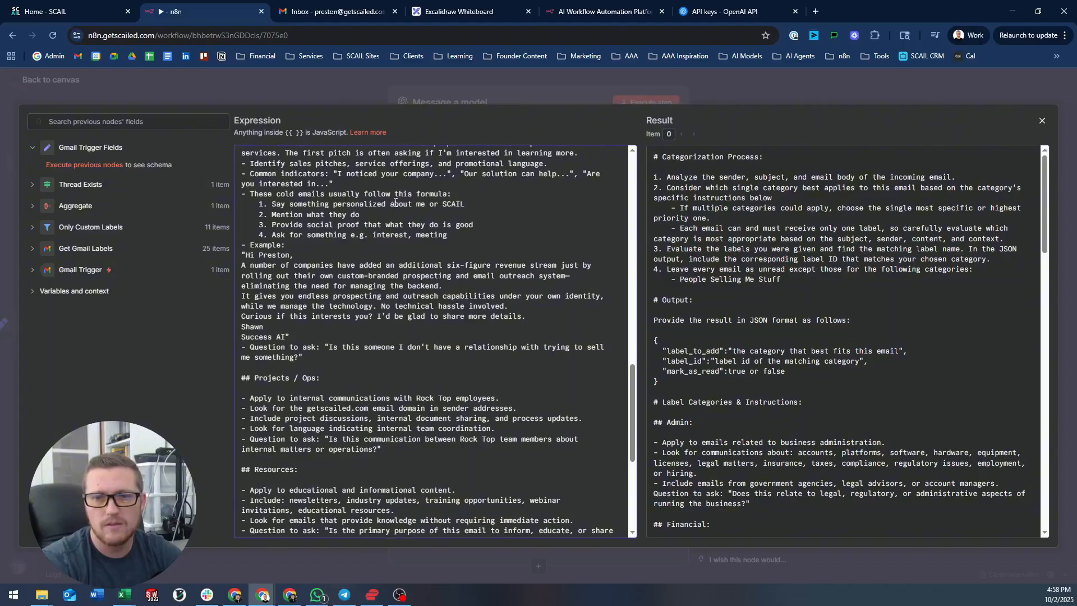
{"action": "scroll", "coordinate": [396, 202], "scroll_direction": "up", "scroll_amount": 5}
{"action": "scroll", "coordinate": [390, 209], "scroll_direction": "up", "scroll_amount": 15}
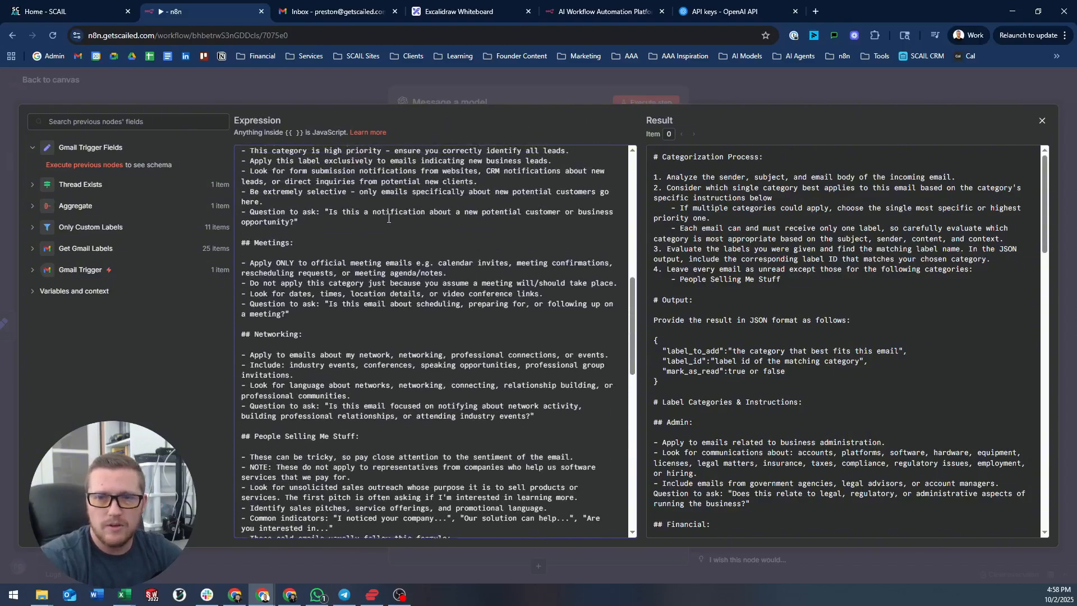
- Close the prompt editor and run the Gmail Trigger Fields step
{"action": "left_click", "coordinate": [332, 84]}
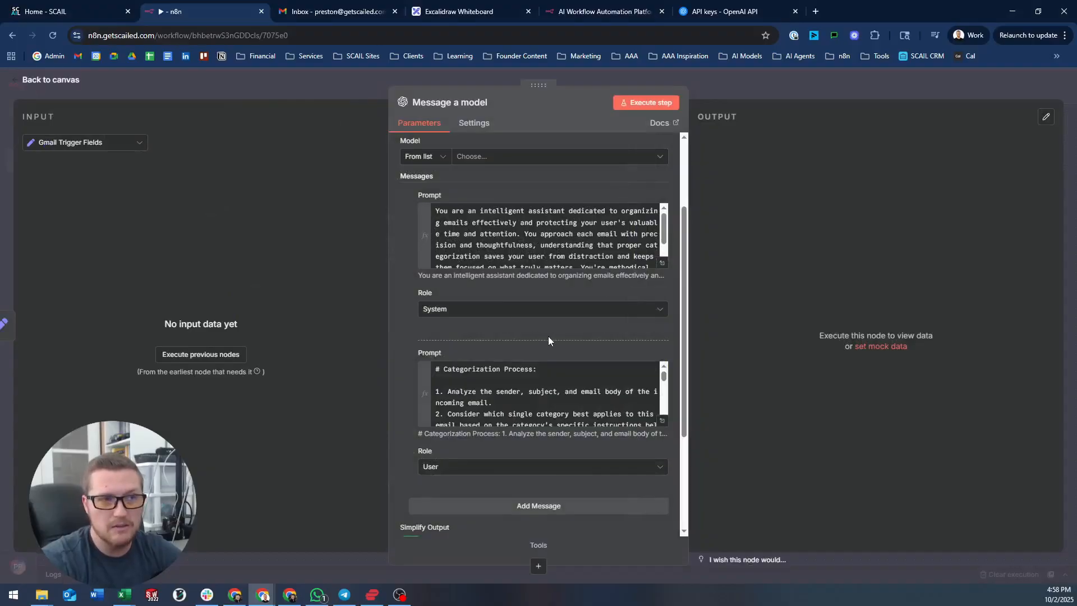
{"action": "left_click", "coordinate": [319, 73]}
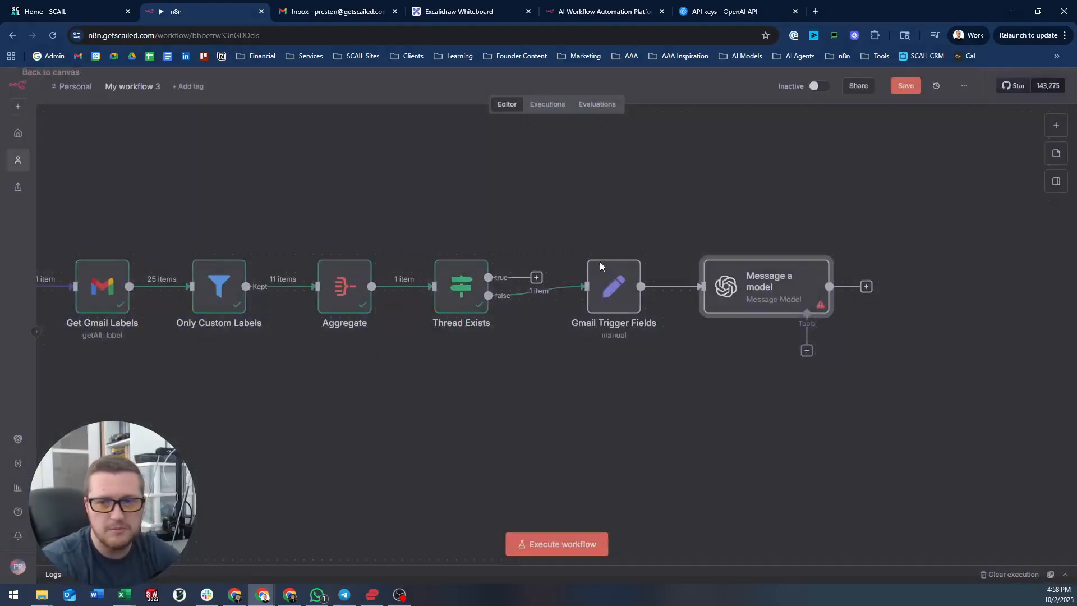
{"action": "left_click", "coordinate": [590, 245]}
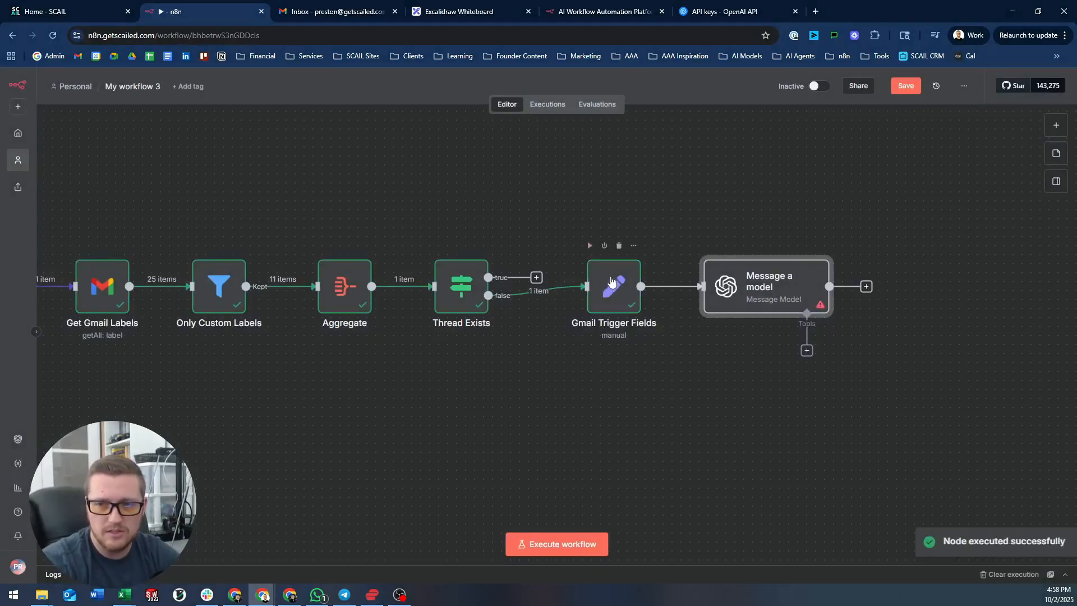
- Inspect its email_id, sender, subject, email_body and labels output in Table and Schema views
{"action": "double_click", "coordinate": [616, 282]}
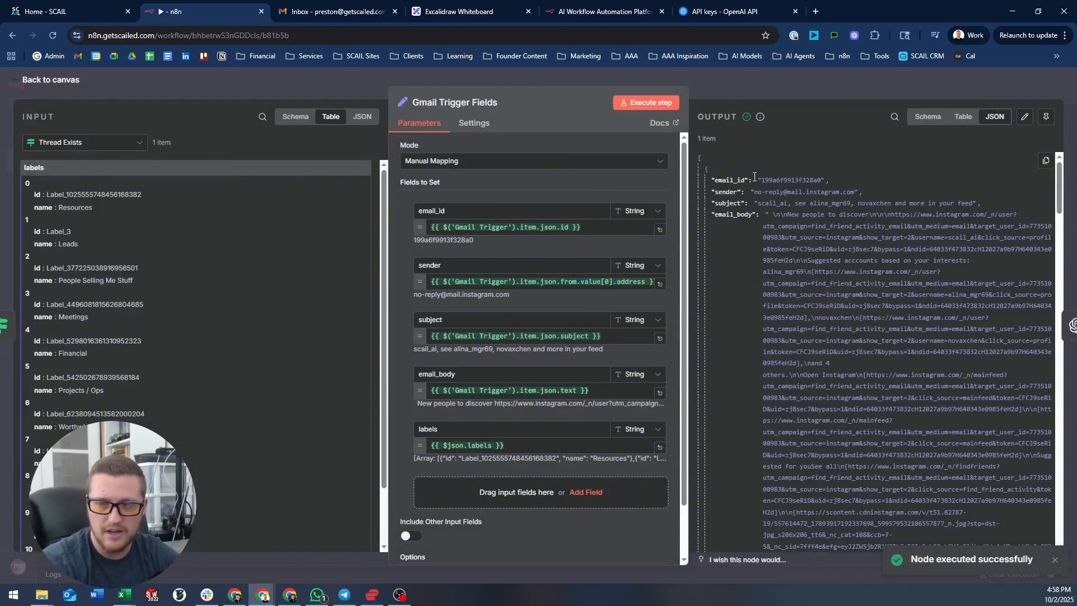
{"action": "left_click_drag", "start_coordinate": [714, 181], "coordinate": [840, 398]}
{"action": "left_click", "coordinate": [963, 116]}
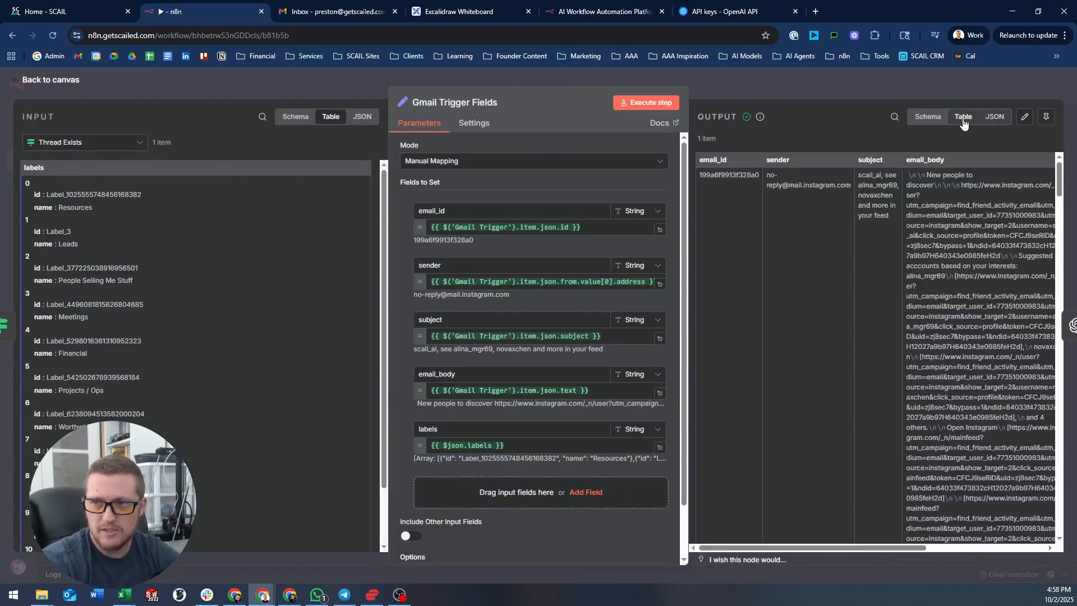
{"action": "left_click", "coordinate": [928, 116]}
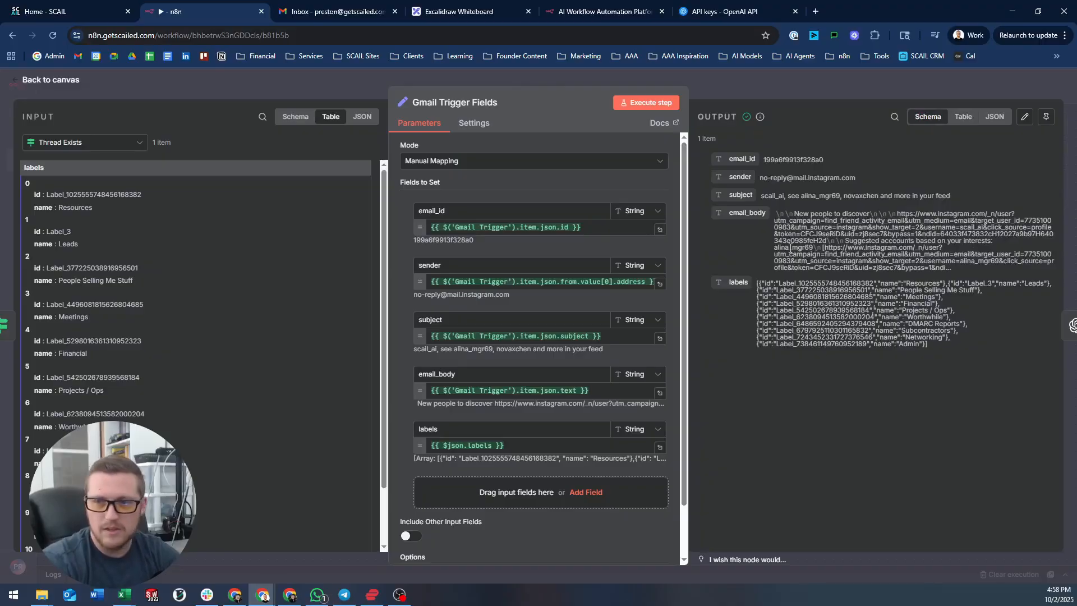
{"action": "left_click_drag", "start_coordinate": [757, 283], "coordinate": [961, 353]}
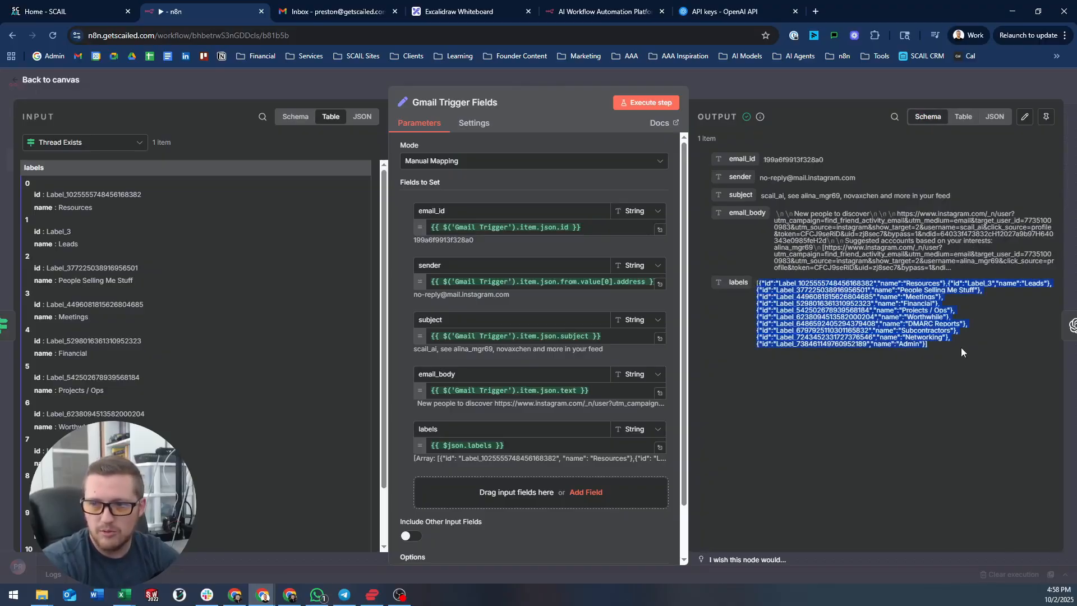
{"action": "left_click", "coordinate": [953, 354]}
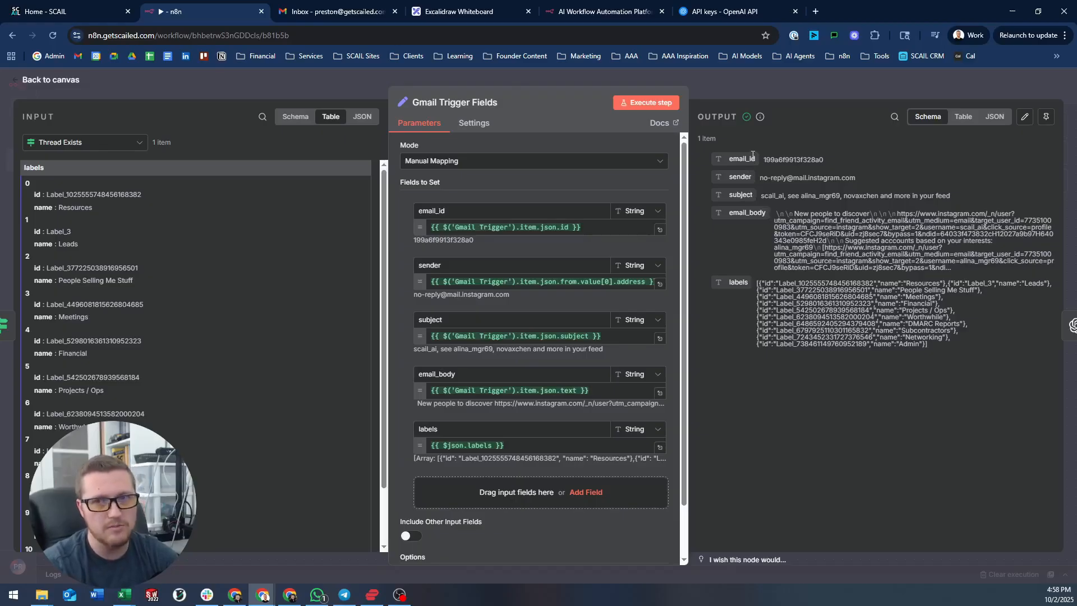
{"action": "left_click", "coordinate": [730, 92]}
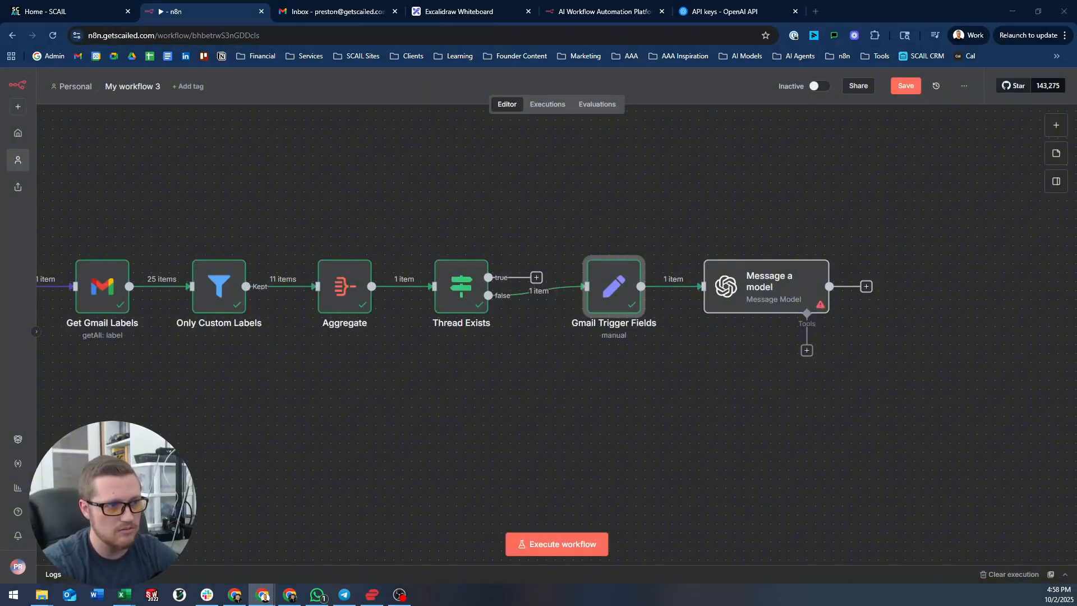
- Pick GPT-4O-MINI (searched as '4o-min') as the model and add a third, User message
{"action": "double_click", "coordinate": [780, 291]}
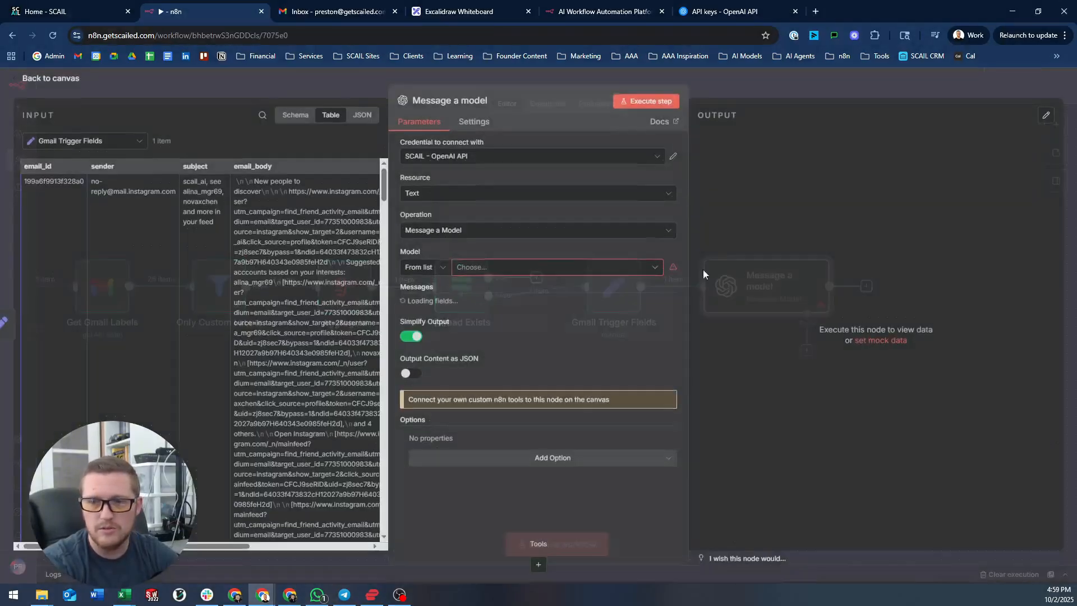
{"action": "scroll", "coordinate": [505, 345], "scroll_direction": "down", "scroll_amount": 1}
{"action": "left_click", "coordinate": [524, 269]}
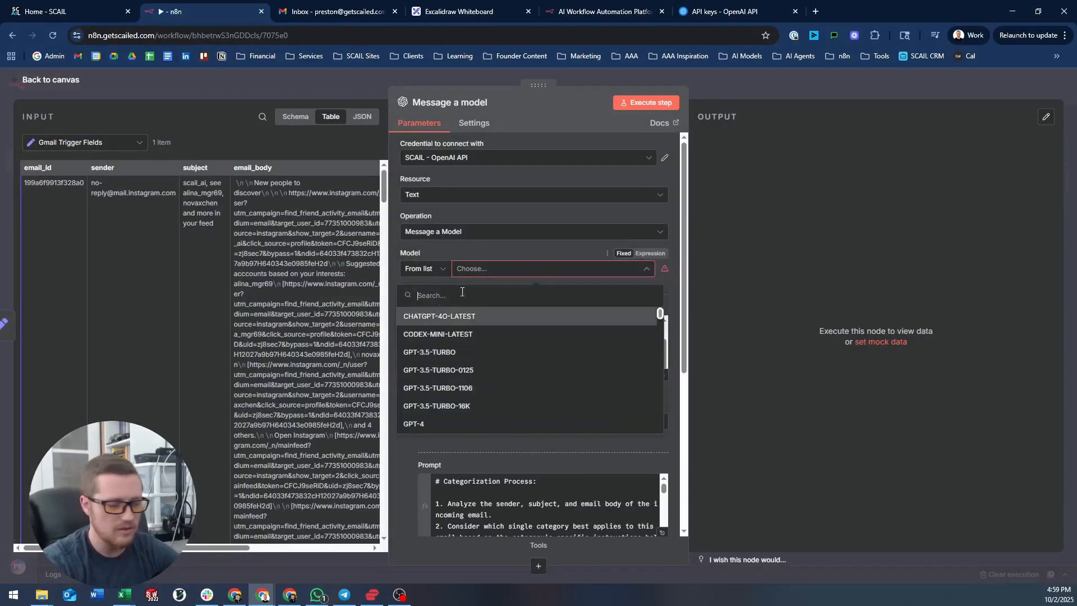
{"action": "type", "text": "4o"}
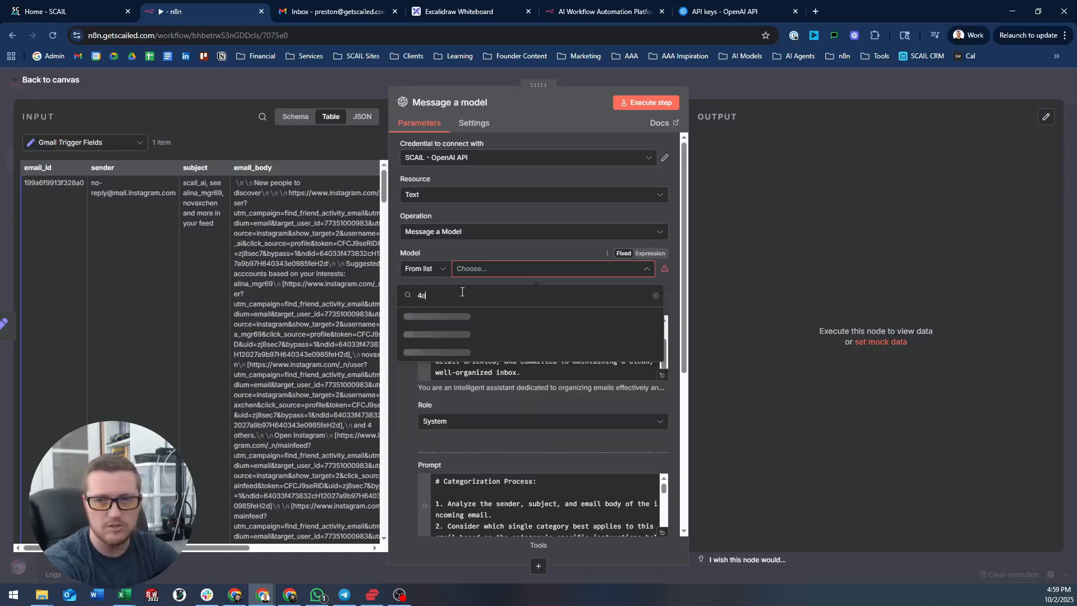
{"action": "type", "text": "-mini"}
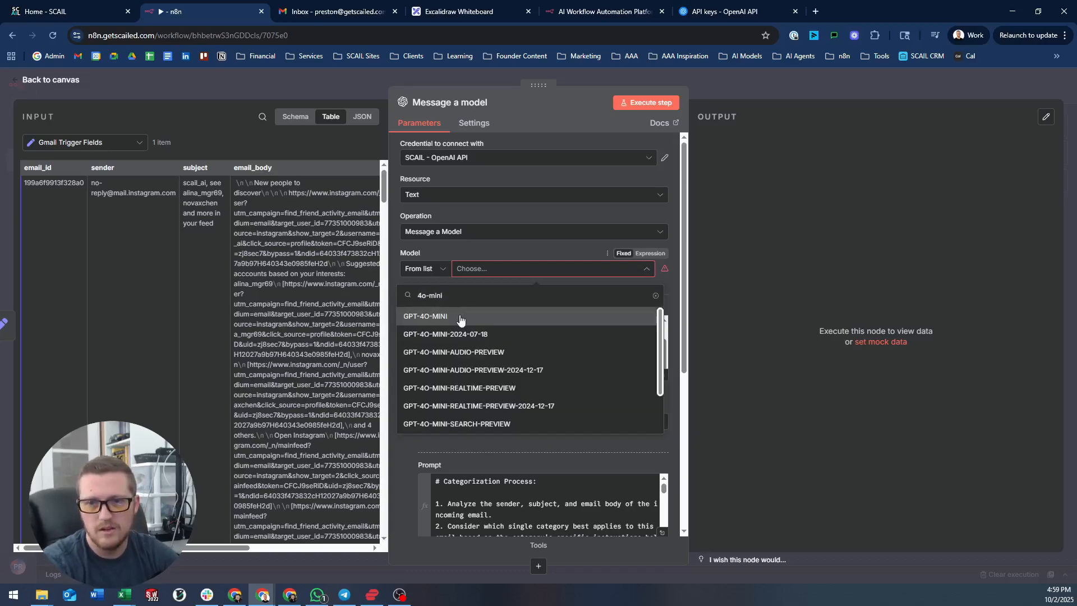
{"action": "left_click", "coordinate": [461, 318]}
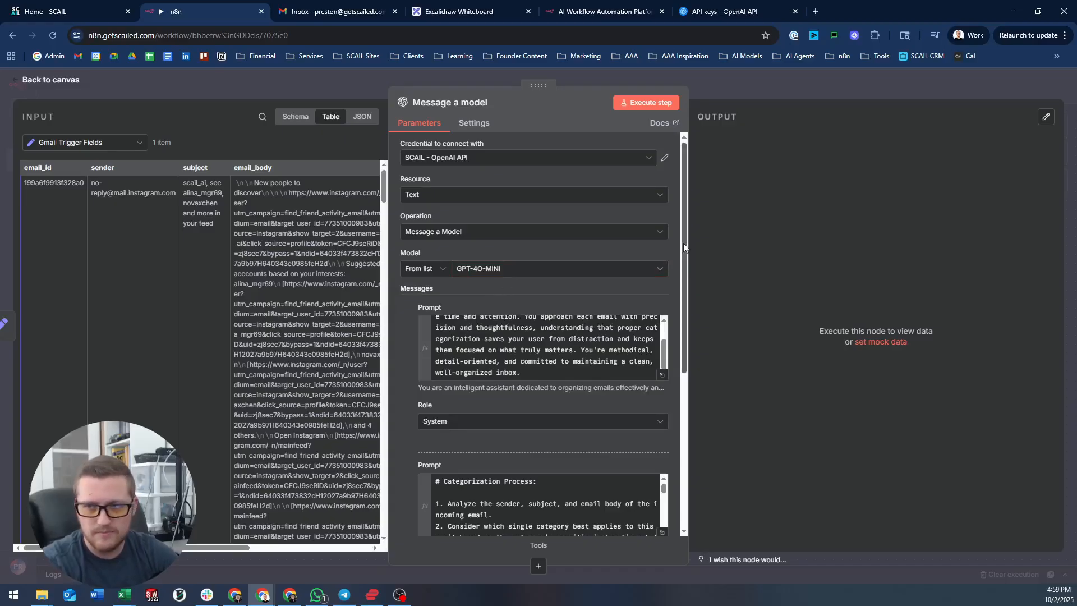
{"action": "scroll", "coordinate": [672, 329], "scroll_direction": "down", "scroll_amount": 5}
{"action": "left_click", "coordinate": [558, 349]}
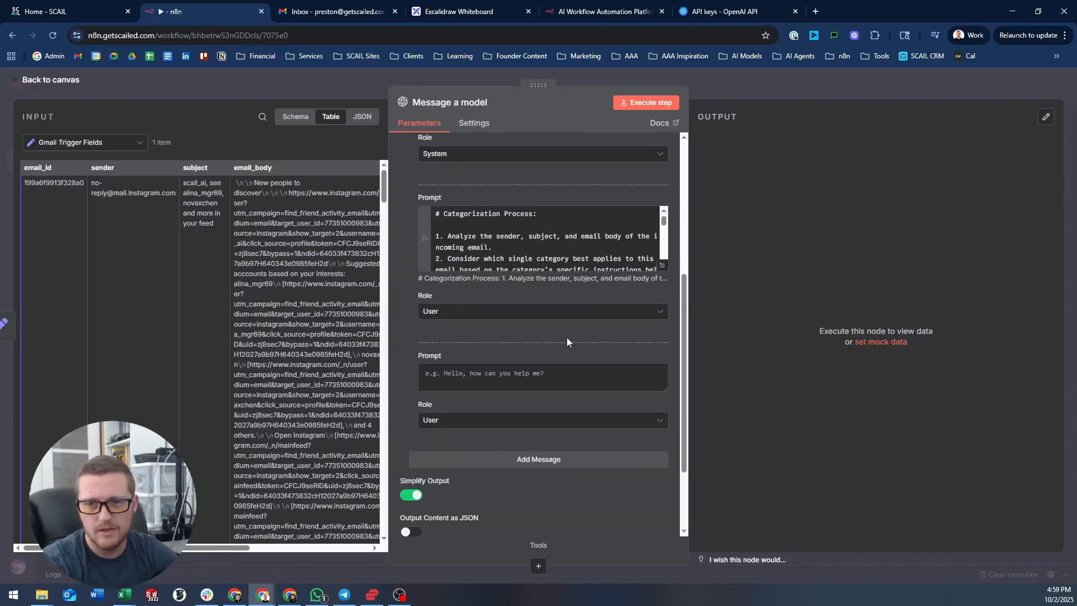
{"action": "scroll", "coordinate": [453, 348], "scroll_direction": "down", "scroll_amount": 2}
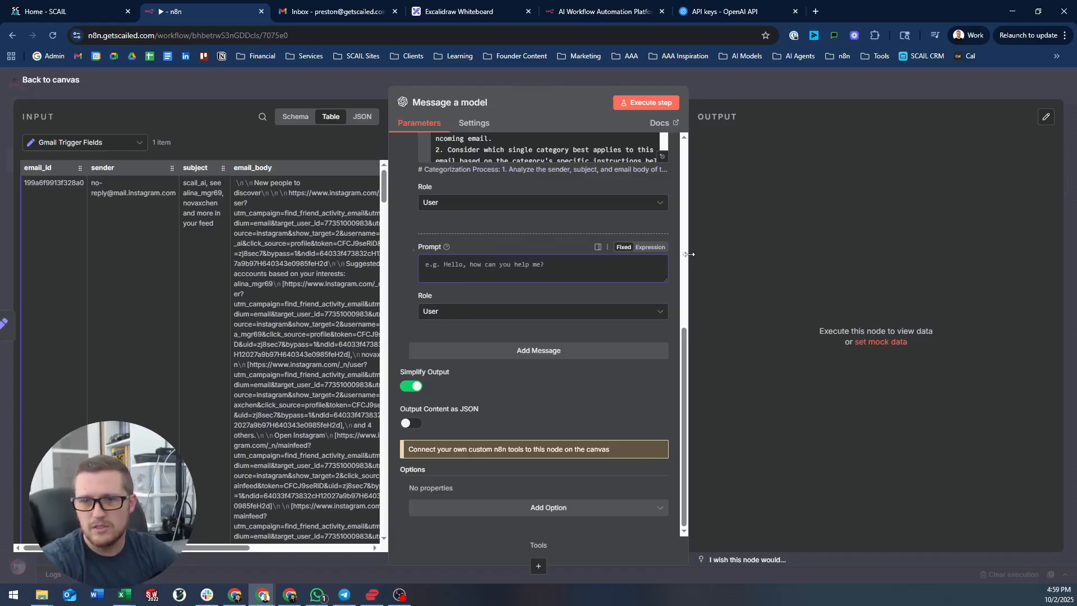
- Make the new prompt an expression with Email ID, Sender and Subject lines mapped to their fields
{"action": "left_click", "coordinate": [648, 247]}
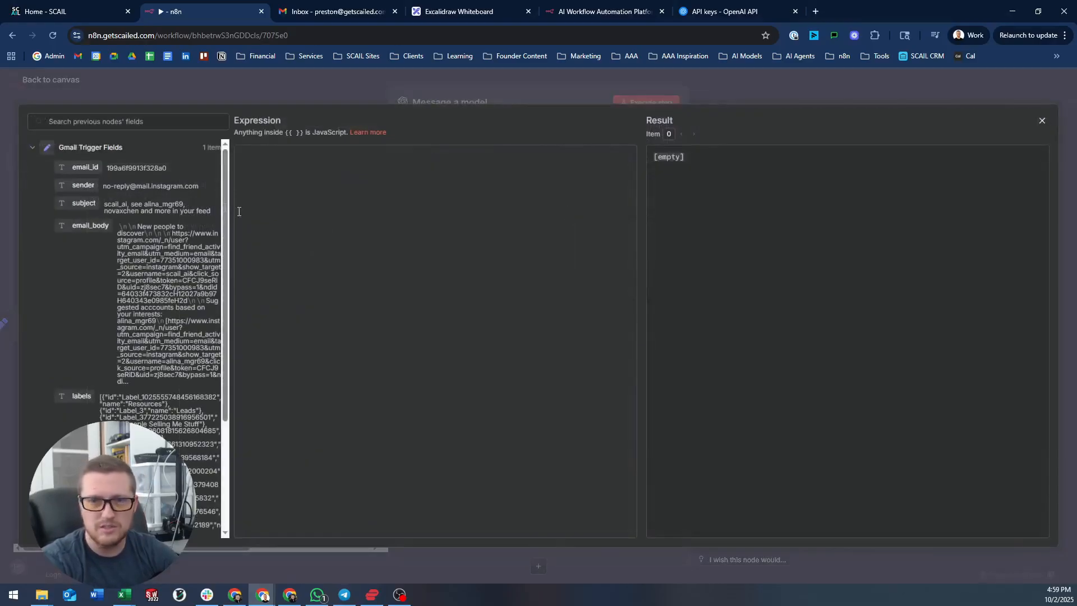
{"action": "type", "text": "Email ID:"}
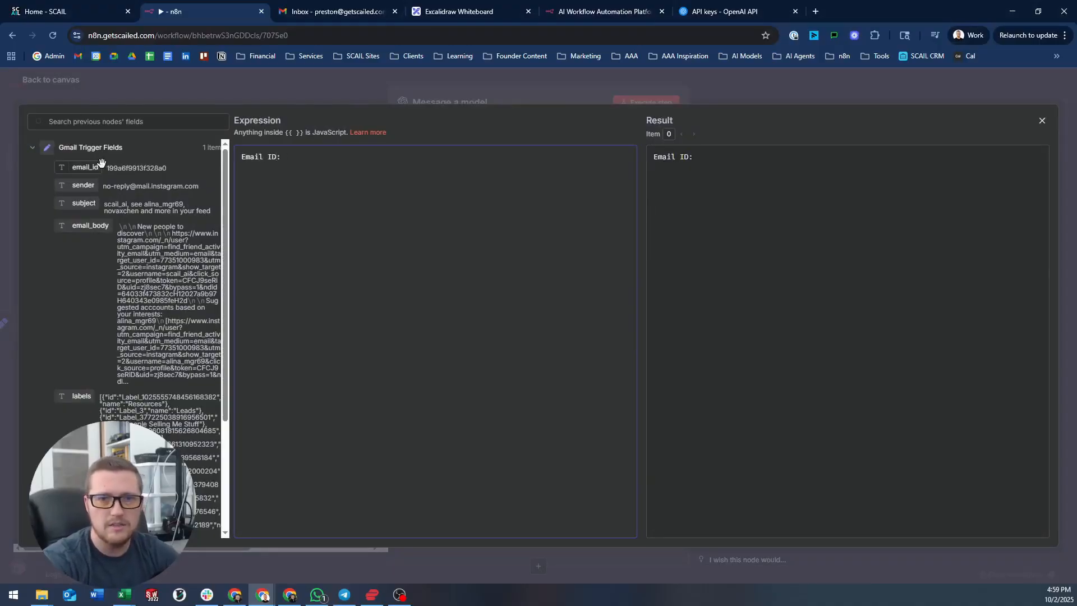
{"action": "left_click_drag", "start_coordinate": [84, 168], "coordinate": [348, 160]}
{"action": "left_click", "coordinate": [433, 165]}
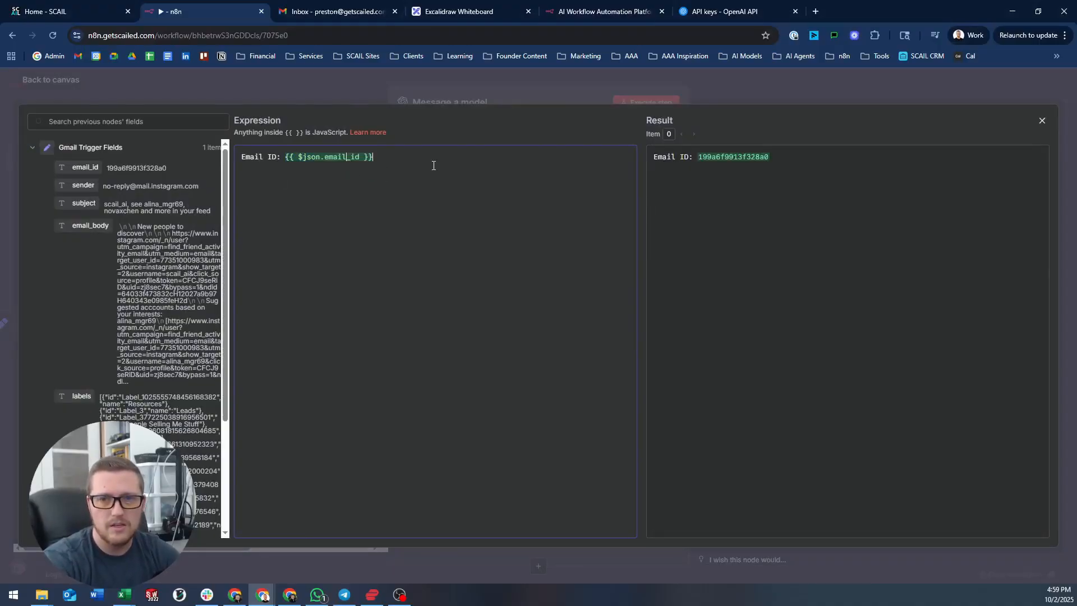
{"action": "key", "text": "Return"}
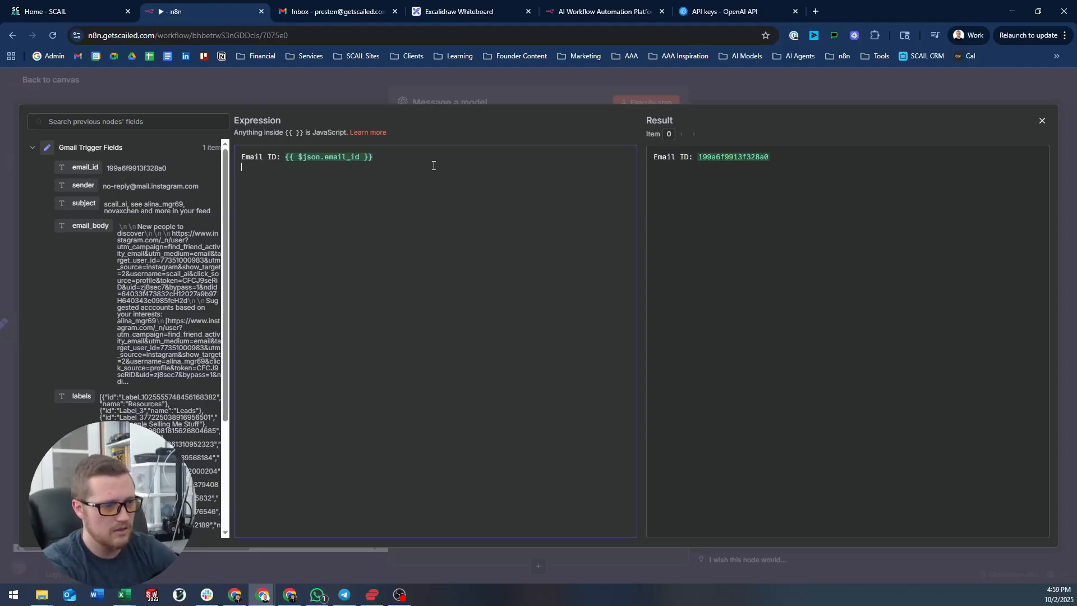
{"action": "type", "text": "Sender:"}
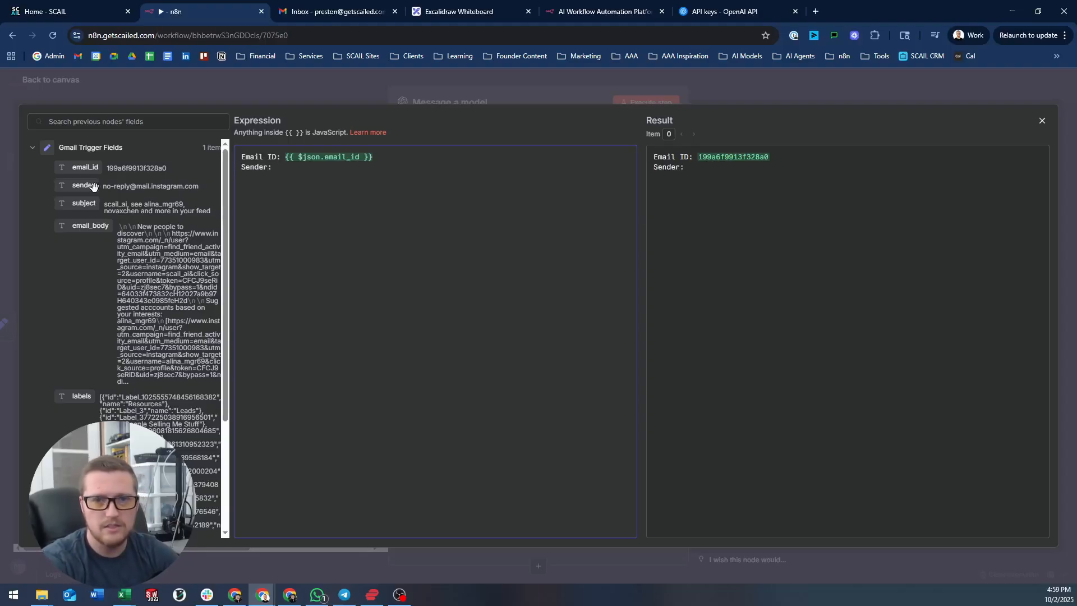
{"action": "left_click_drag", "start_coordinate": [93, 186], "coordinate": [392, 176]}
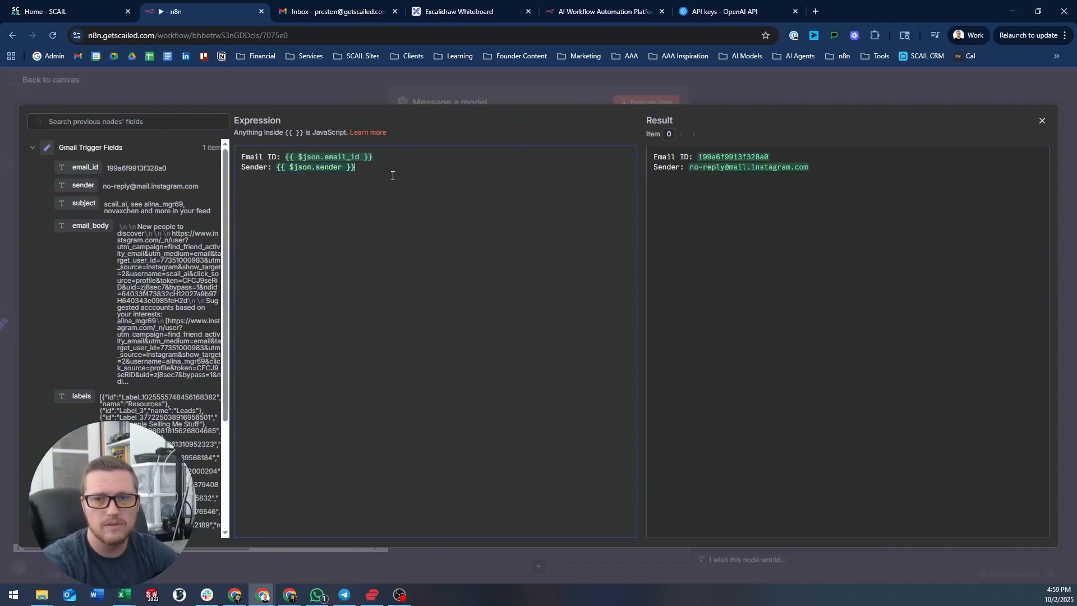
{"action": "key", "text": "Return"}
{"action": "type", "text": "Subject:"}
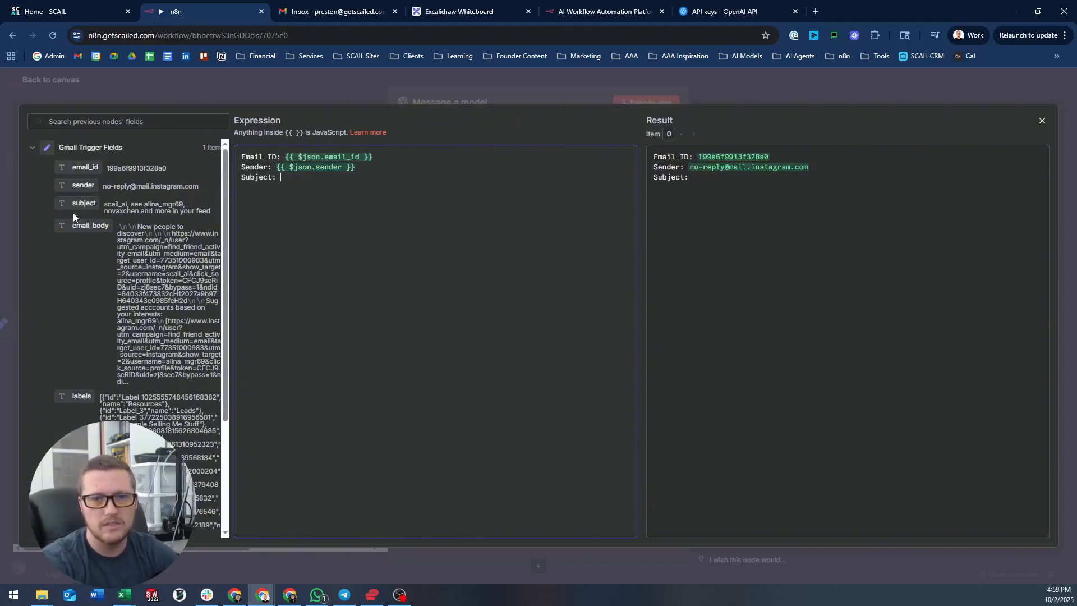
{"action": "left_click_drag", "start_coordinate": [84, 203], "coordinate": [331, 188]}
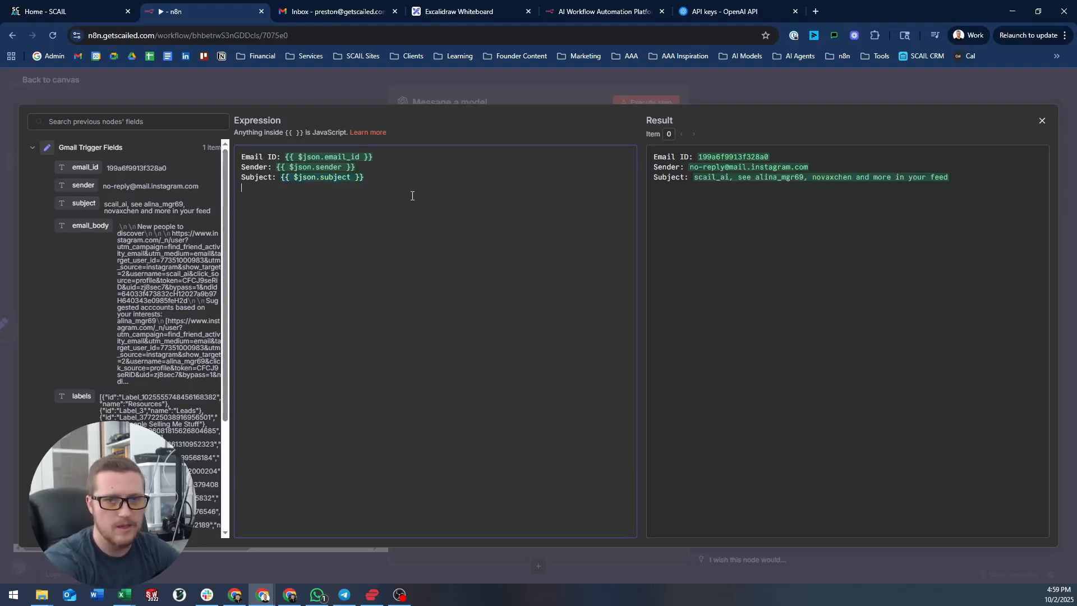
- Add Email body and Labels lines mapped to the email_body and labels fields
{"action": "key", "text": "Return"}
{"action": "type", "text": "Email bod"}
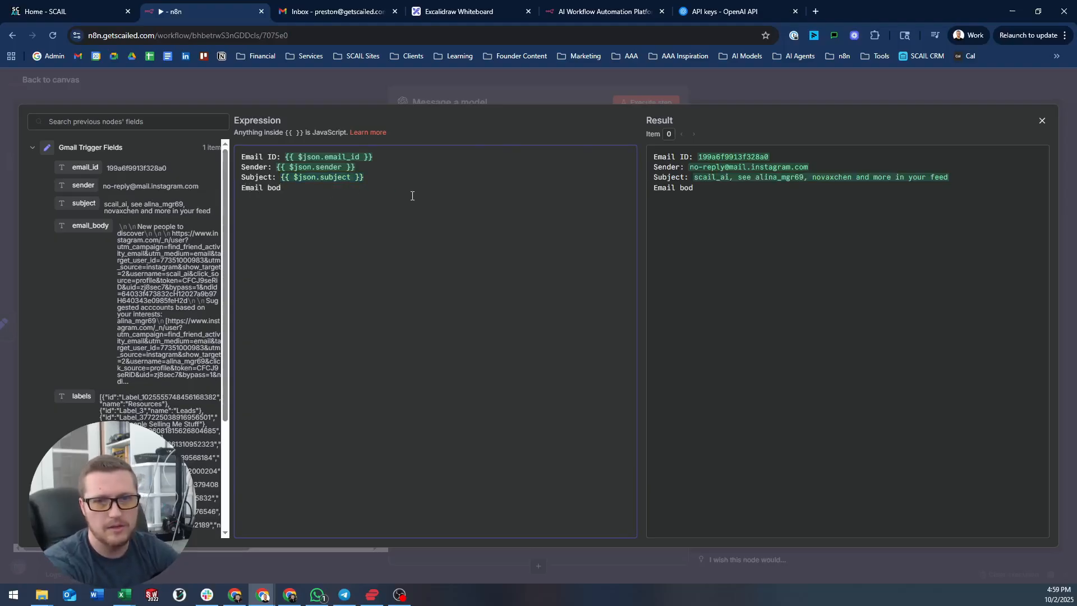
{"action": "key", "text": "BackSpace"}
{"action": "type", "text": "dy:"}
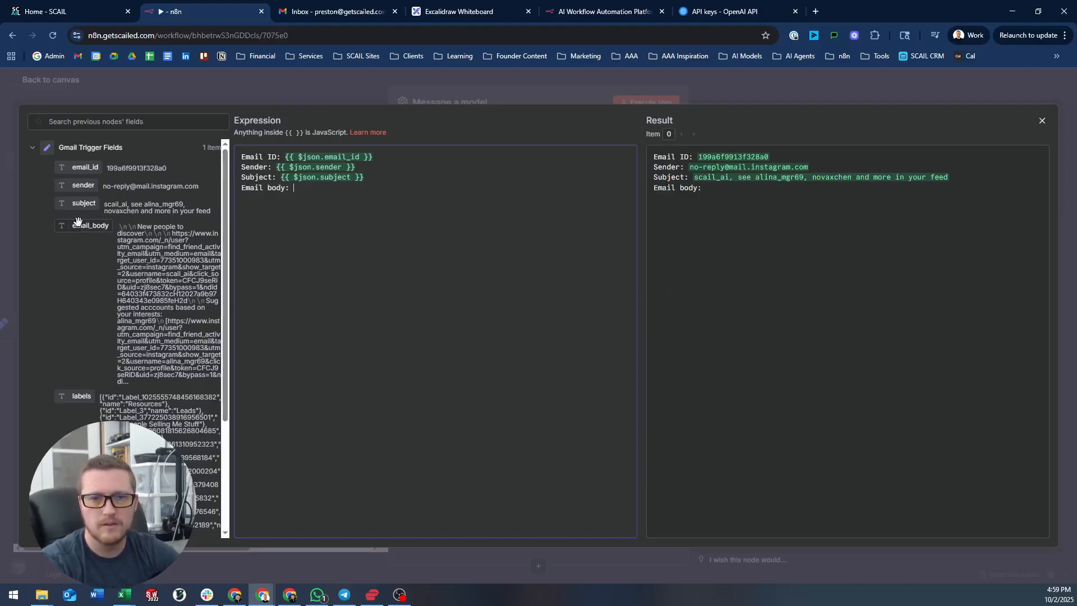
{"action": "left_click_drag", "start_coordinate": [84, 225], "coordinate": [347, 191]}
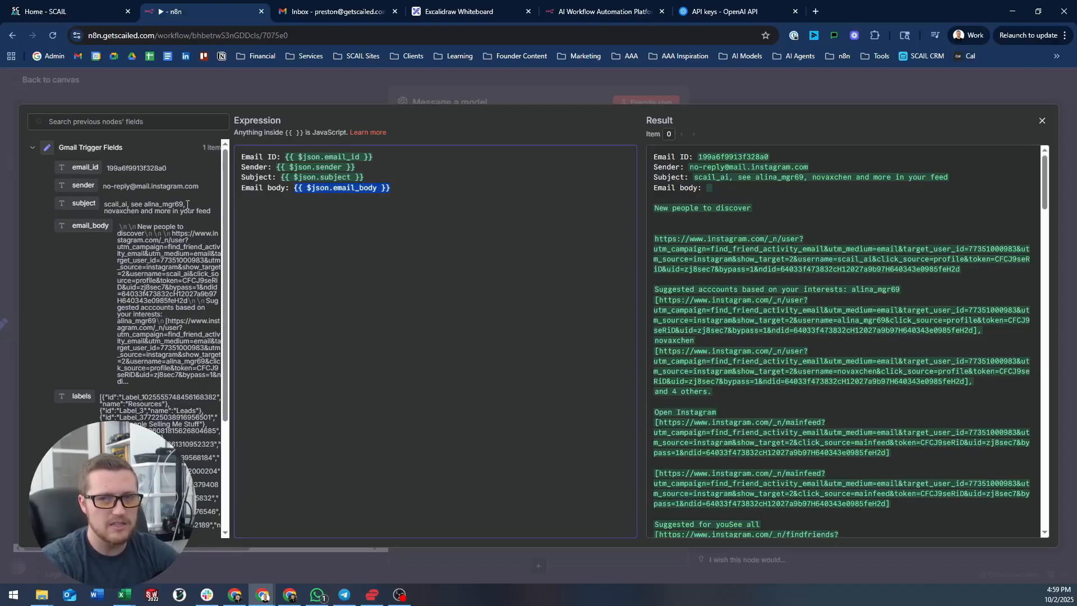
{"action": "left_click", "coordinate": [419, 191]}
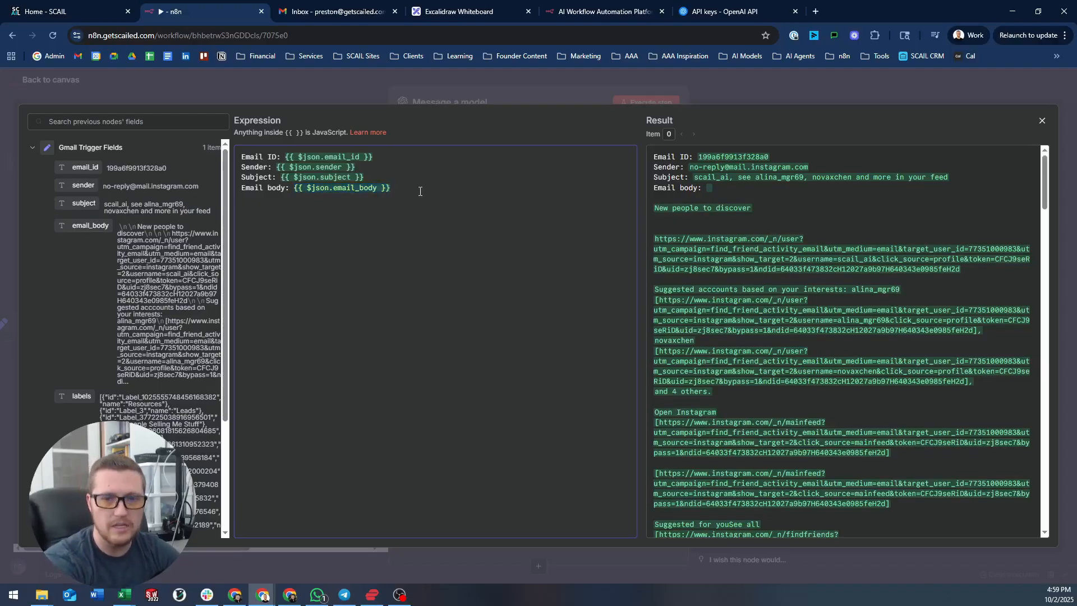
{"action": "key", "text": "Return"}
{"action": "type", "text": "Labels:"}
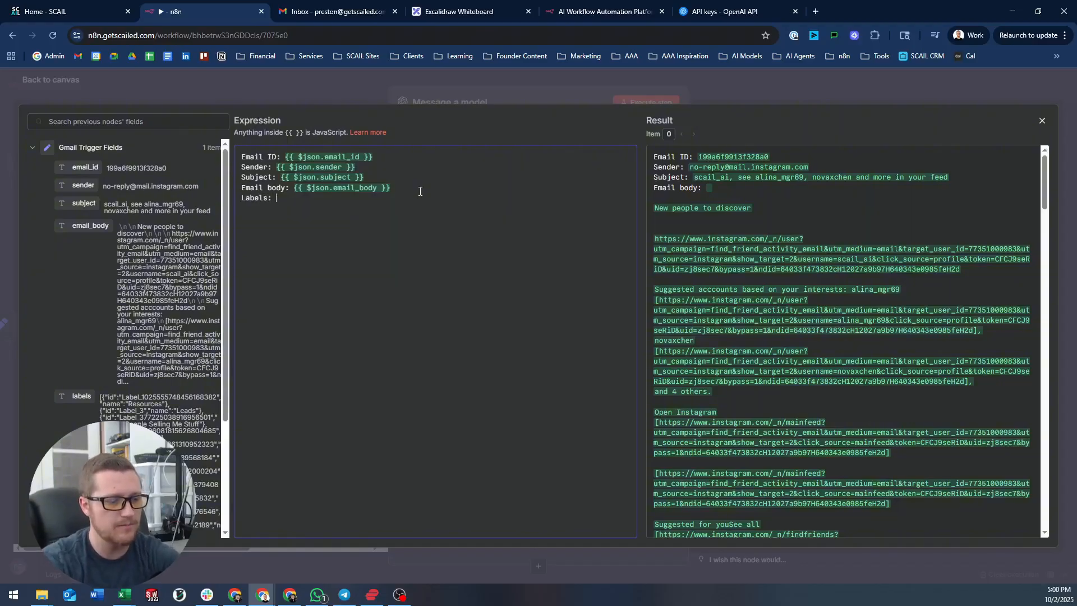
{"action": "left_click_drag", "start_coordinate": [81, 396], "coordinate": [357, 199]}
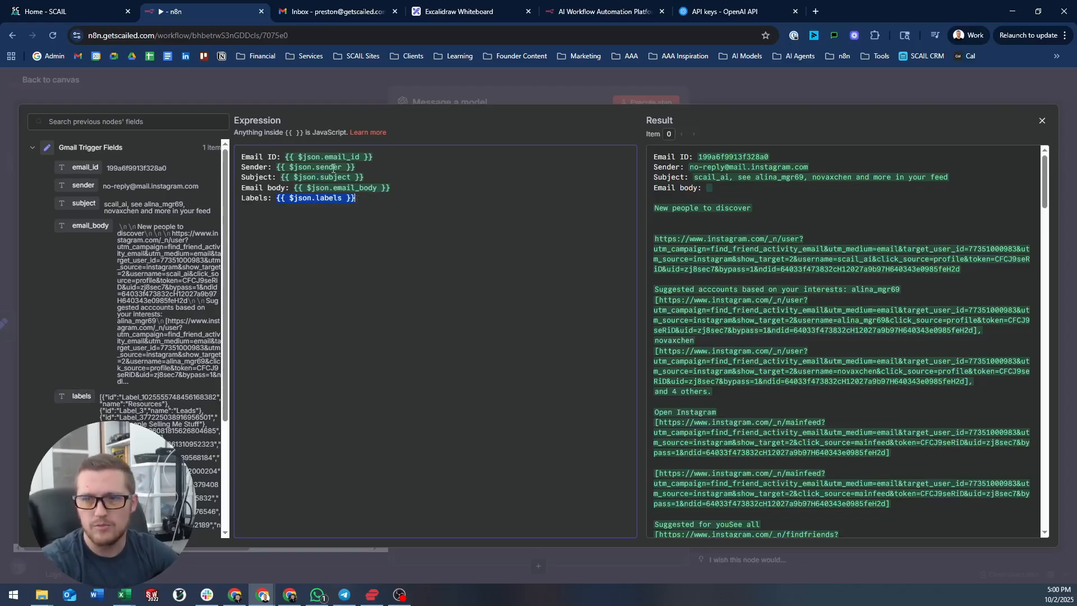
{"action": "left_click", "coordinate": [558, 202]}
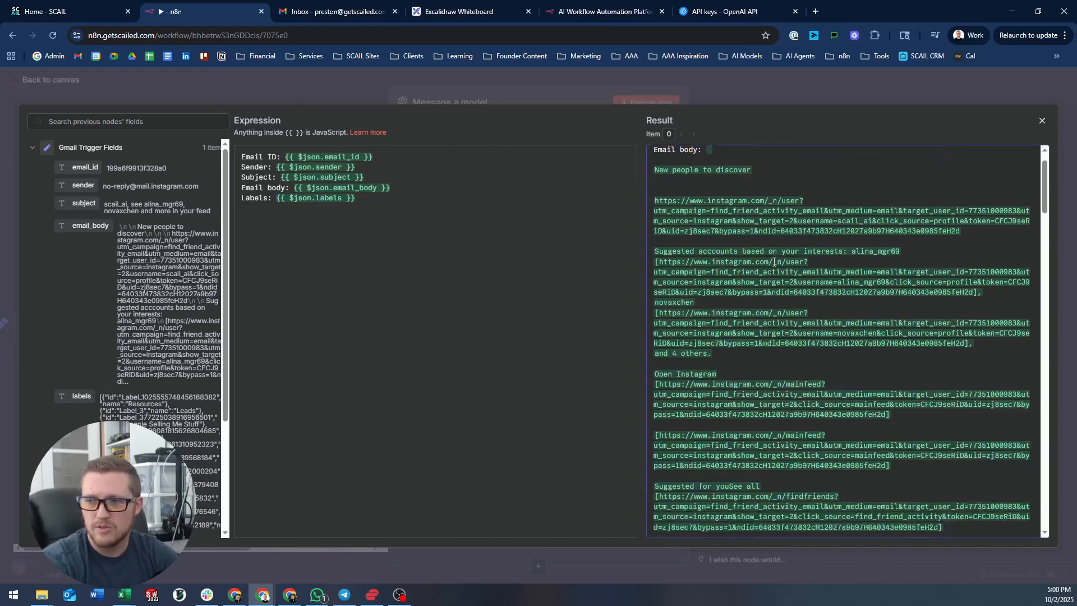
- Check the preview's resolved labels, including the Resources and Worthwhile label ids, then close the editor
{"action": "scroll", "coordinate": [741, 219], "scroll_direction": "down", "scroll_amount": 2}
{"action": "scroll", "coordinate": [736, 248], "scroll_direction": "up", "scroll_amount": 2}
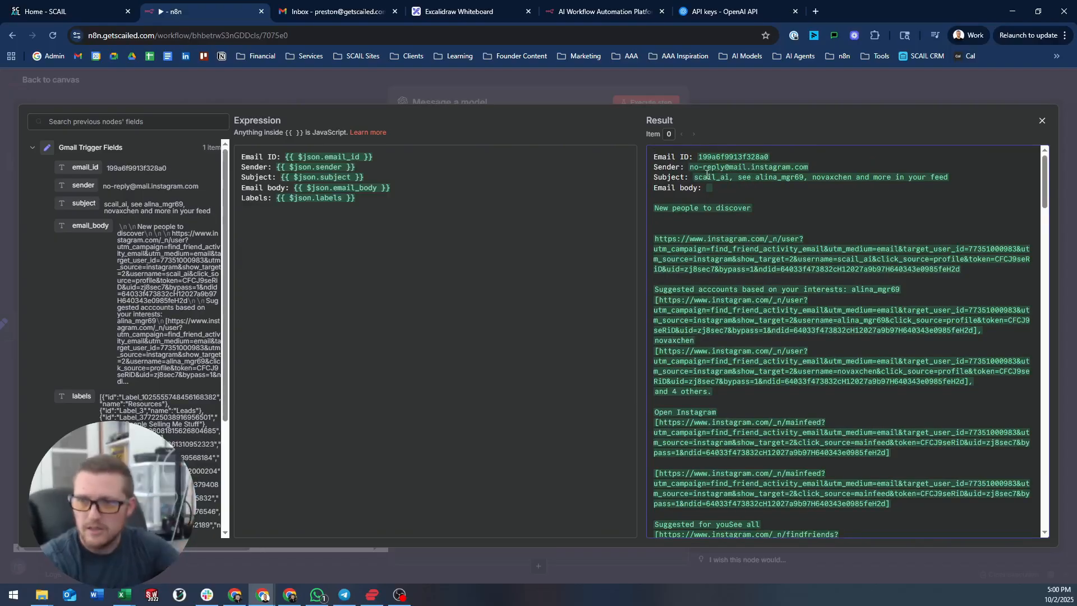
{"action": "scroll", "coordinate": [751, 182], "scroll_direction": "down", "scroll_amount": 10}
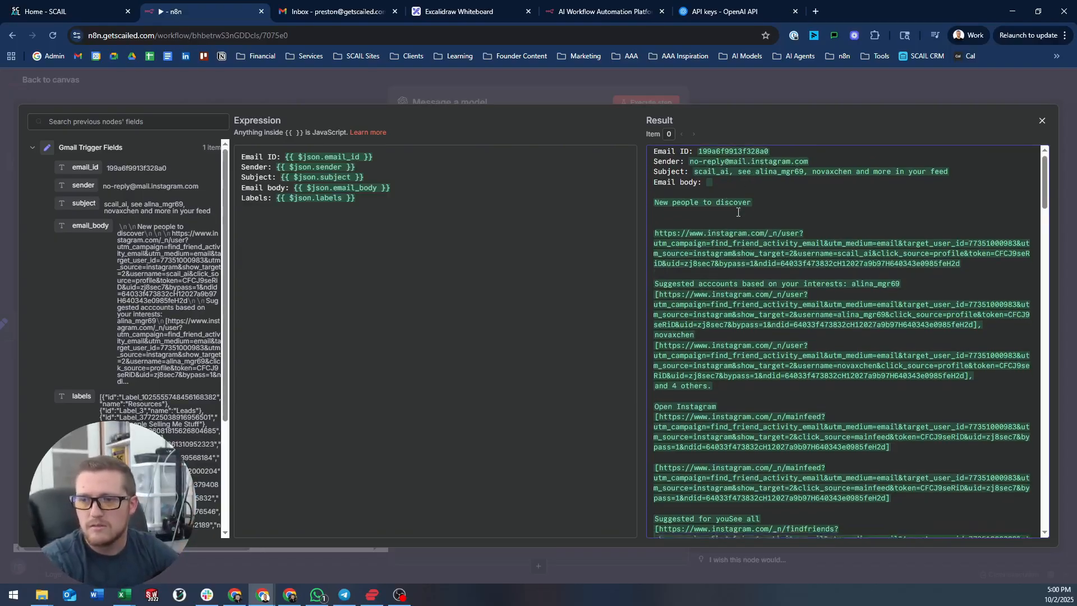
{"action": "scroll", "coordinate": [752, 227], "scroll_direction": "down", "scroll_amount": 10}
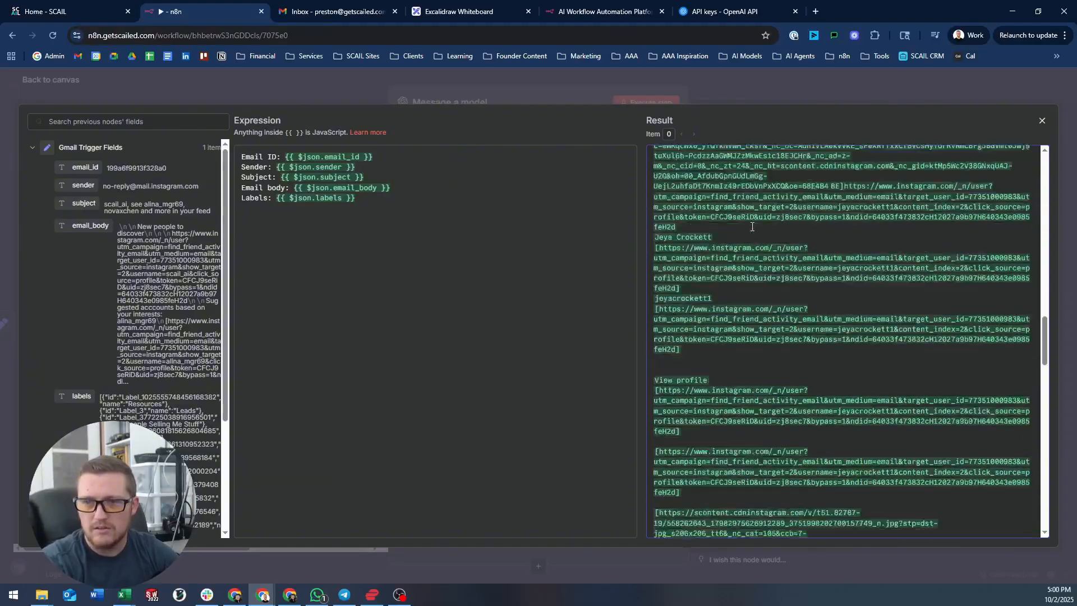
{"action": "scroll", "coordinate": [752, 227], "scroll_direction": "down", "scroll_amount": 10}
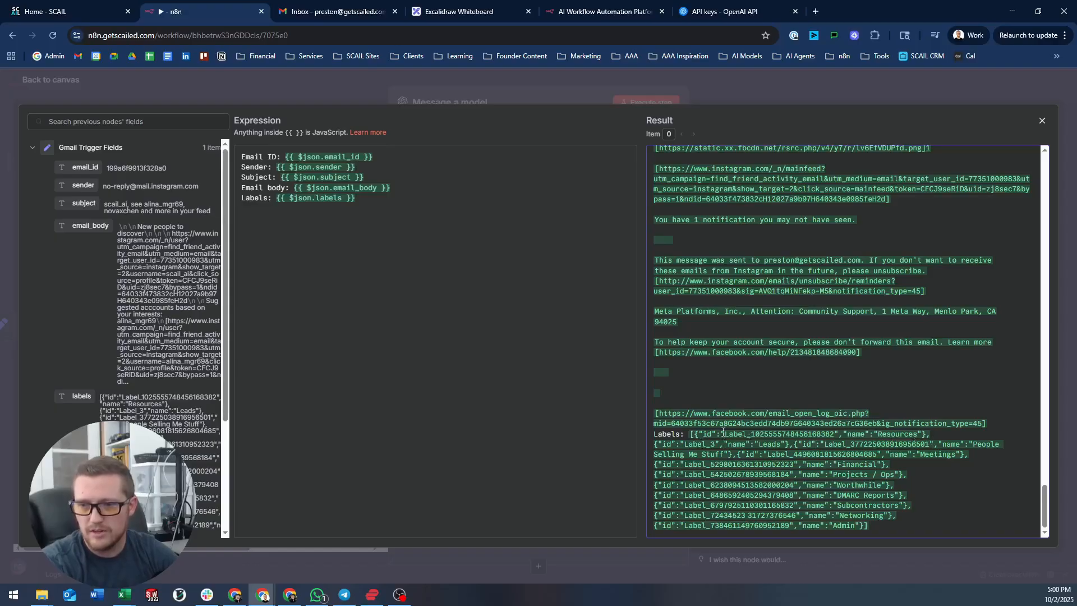
{"action": "left_click_drag", "start_coordinate": [723, 432], "coordinate": [951, 439]}
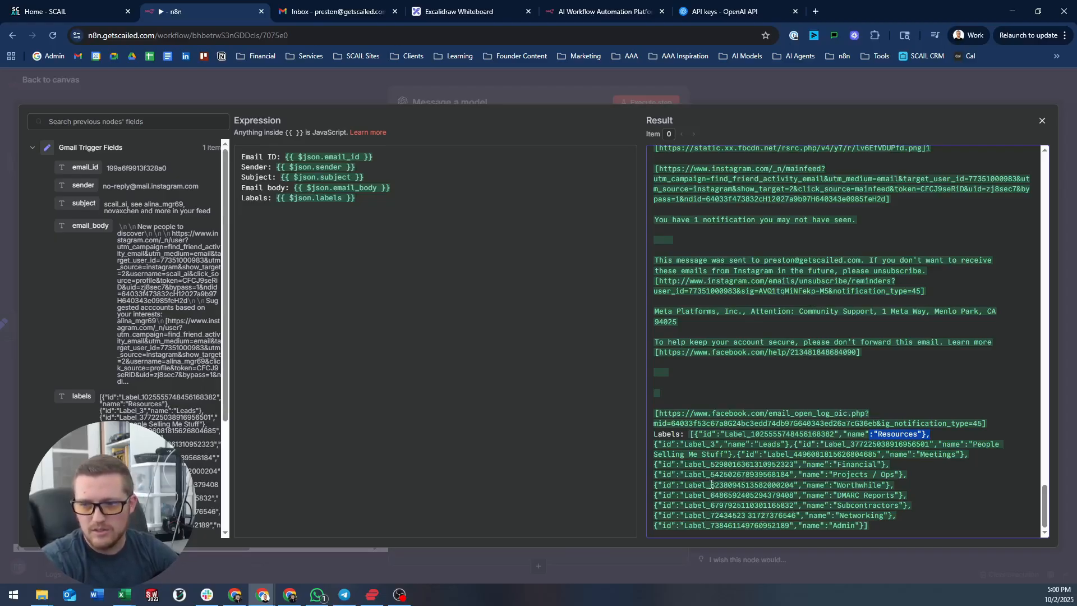
{"action": "left_click_drag", "start_coordinate": [710, 485], "coordinate": [795, 484]}
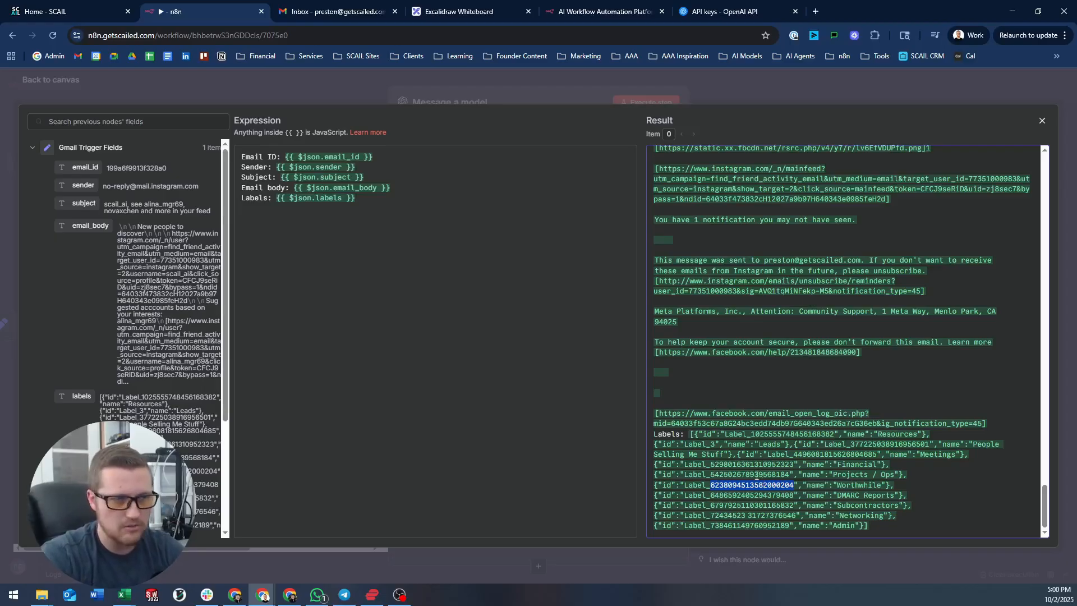
{"action": "left_click", "coordinate": [338, 81]}
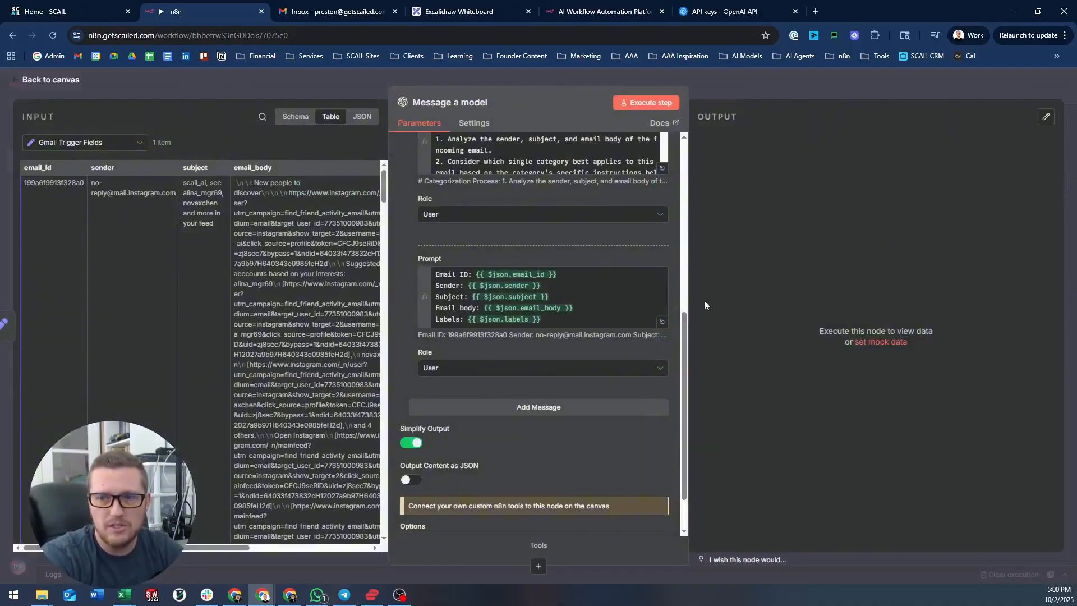
- Insert the line "Here's the information:" above Email ID in the user prompt
{"action": "scroll", "coordinate": [466, 346], "scroll_direction": "up", "scroll_amount": 5}
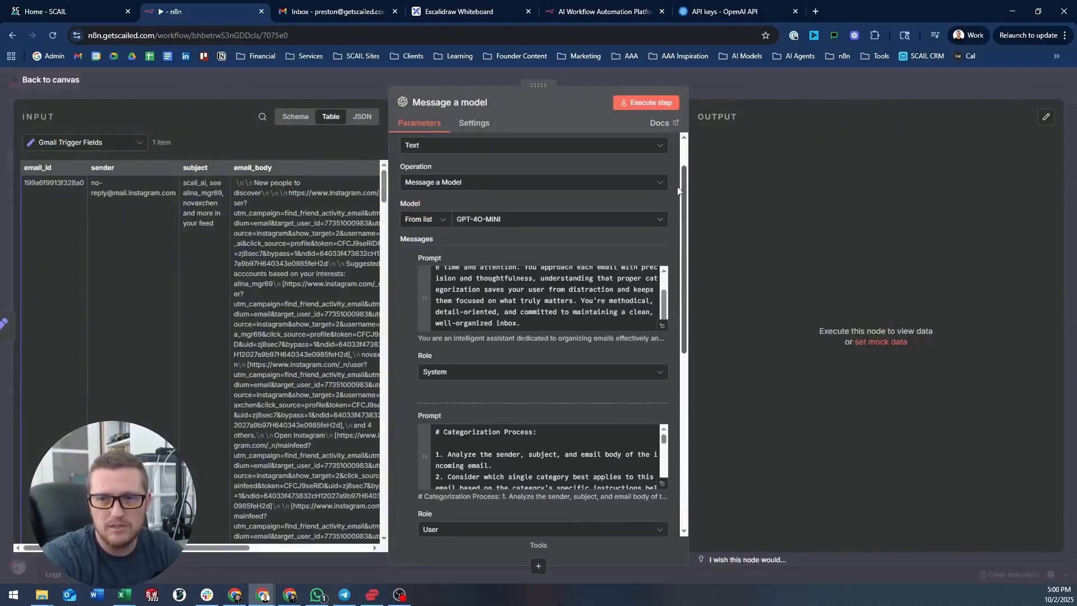
{"action": "left_click", "coordinate": [503, 294]}
{"action": "scroll", "coordinate": [495, 296], "scroll_direction": "down", "scroll_amount": 3}
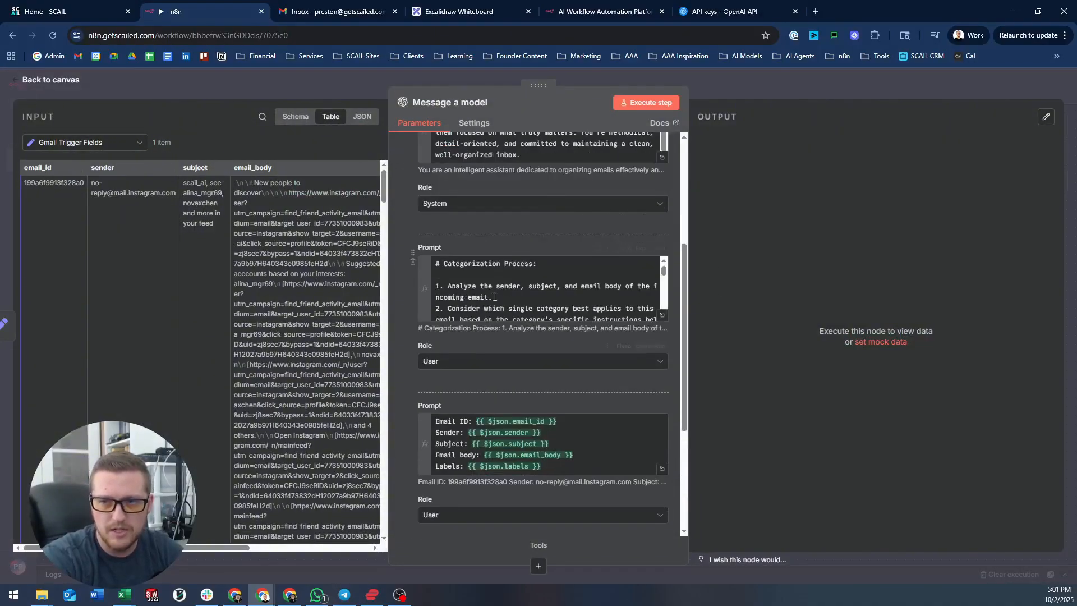
{"action": "scroll", "coordinate": [522, 289], "scroll_direction": "down", "scroll_amount": 8}
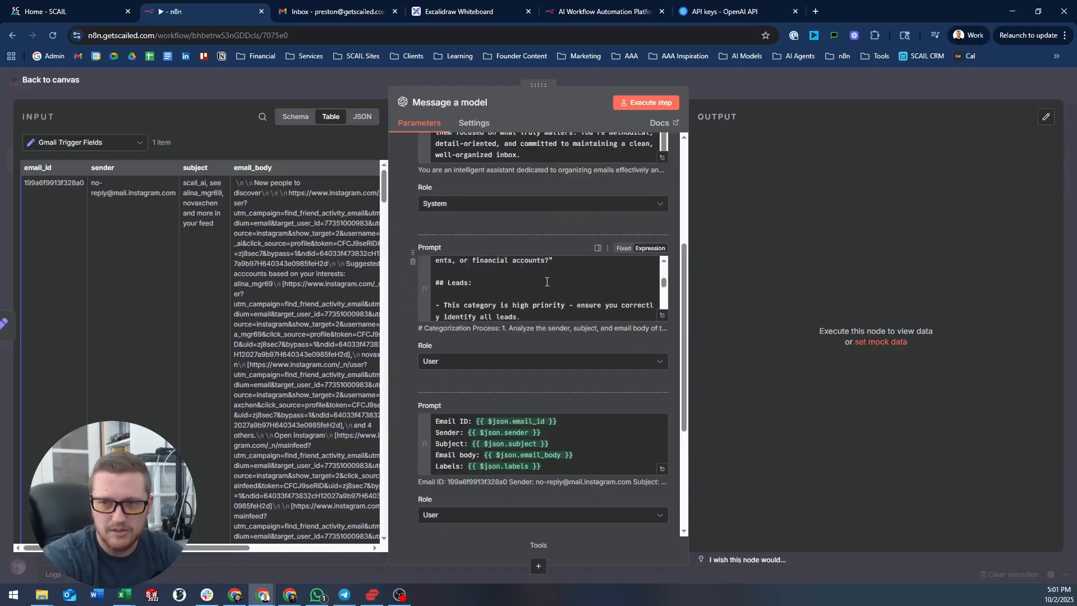
{"action": "scroll", "coordinate": [547, 281], "scroll_direction": "down", "scroll_amount": 6}
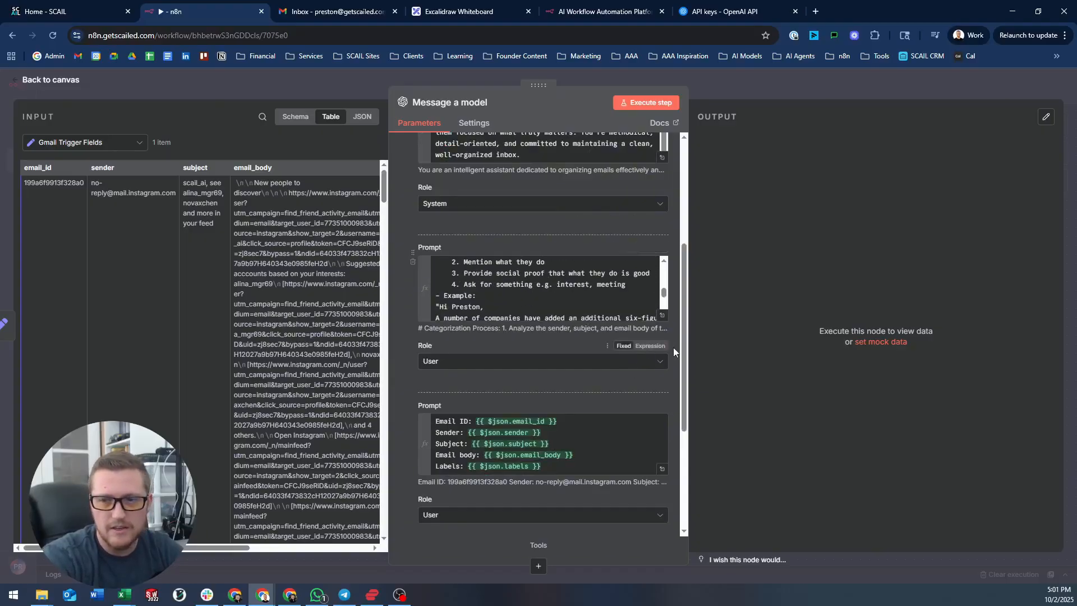
{"action": "scroll", "coordinate": [646, 387], "scroll_direction": "down", "scroll_amount": 1}
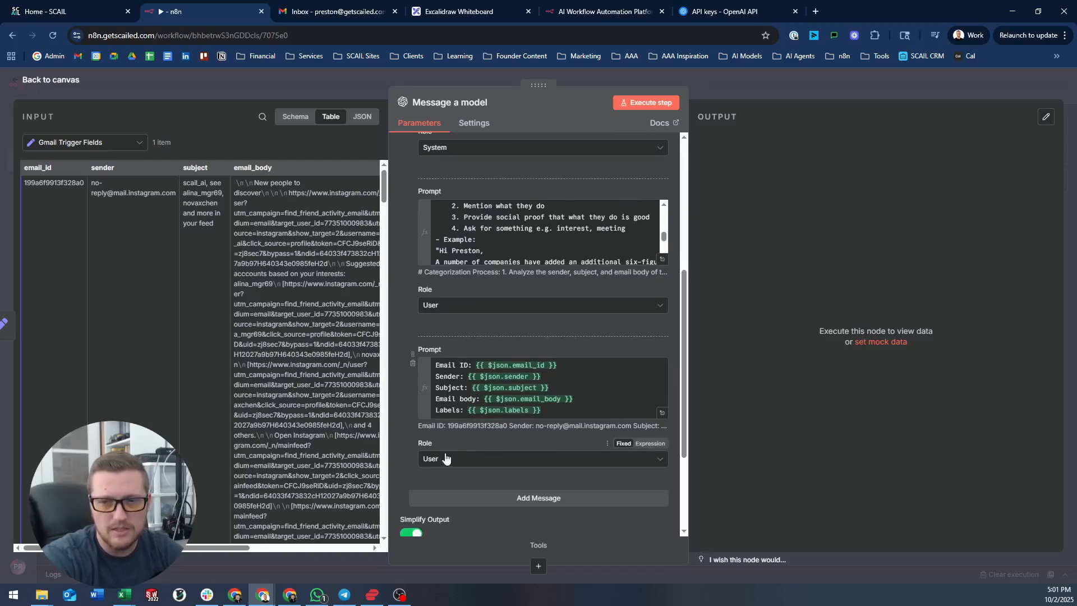
{"action": "left_click", "coordinate": [439, 365]}
{"action": "key", "text": "Return"}
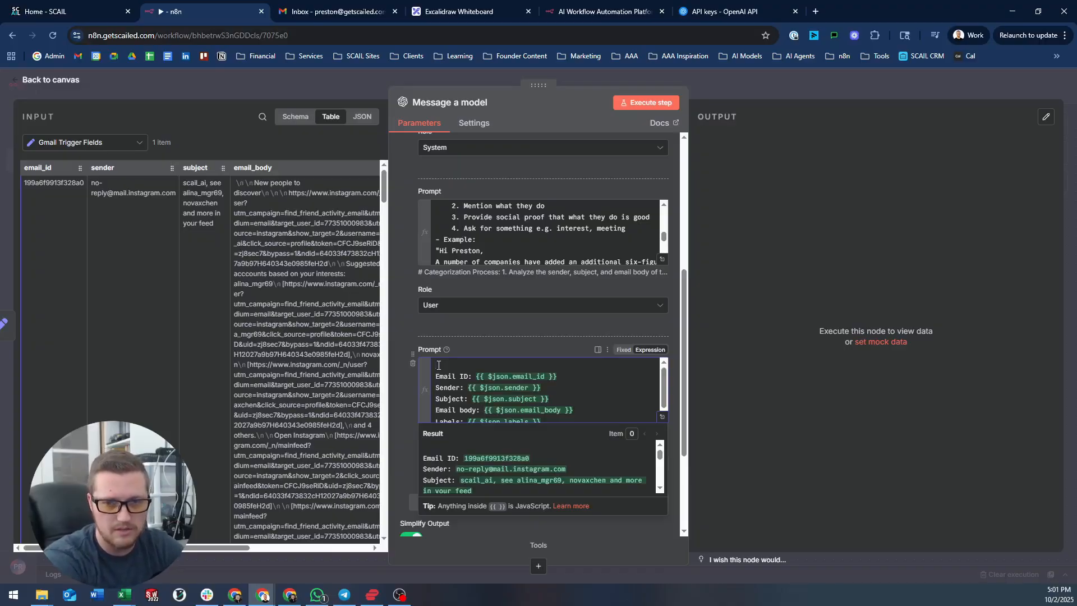
{"action": "type", "text": "Heres the inf"}
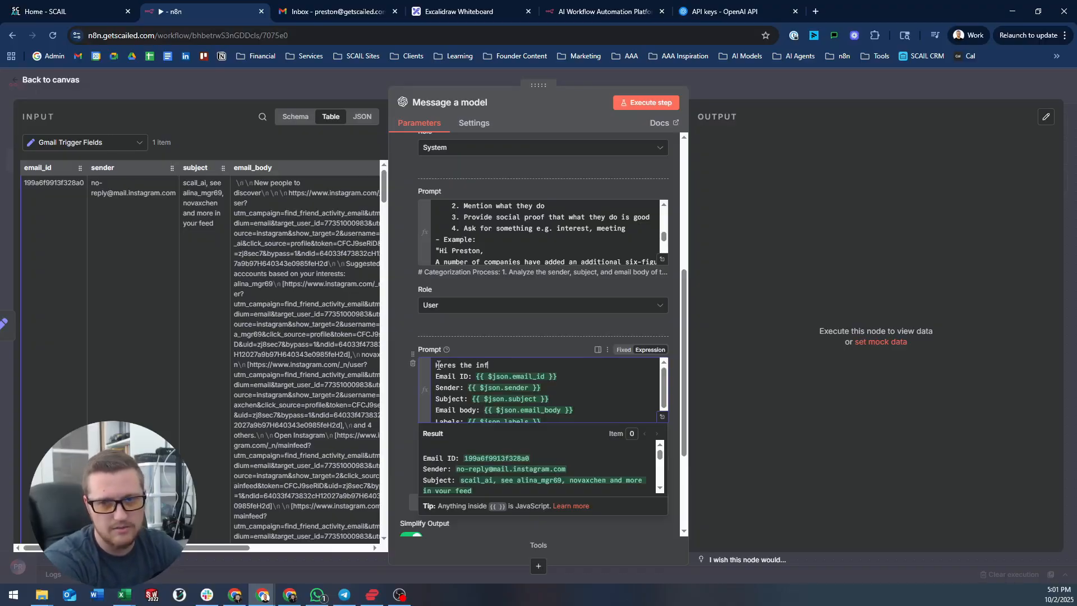
{"action": "type", "text": "ormation:"}
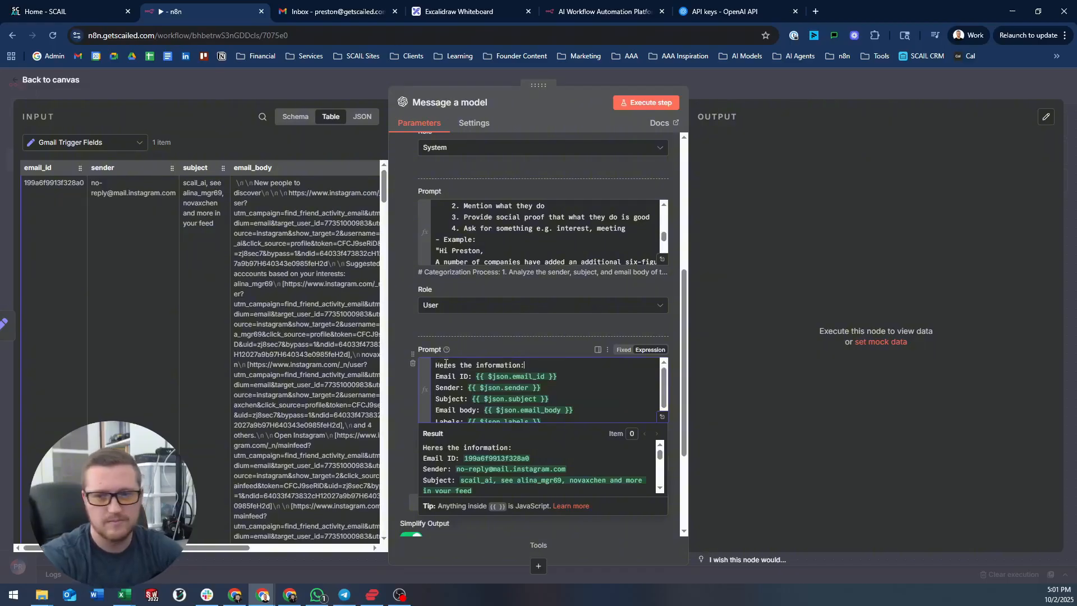
{"action": "left_click", "coordinate": [451, 365]}
{"action": "type", "text": "'"}
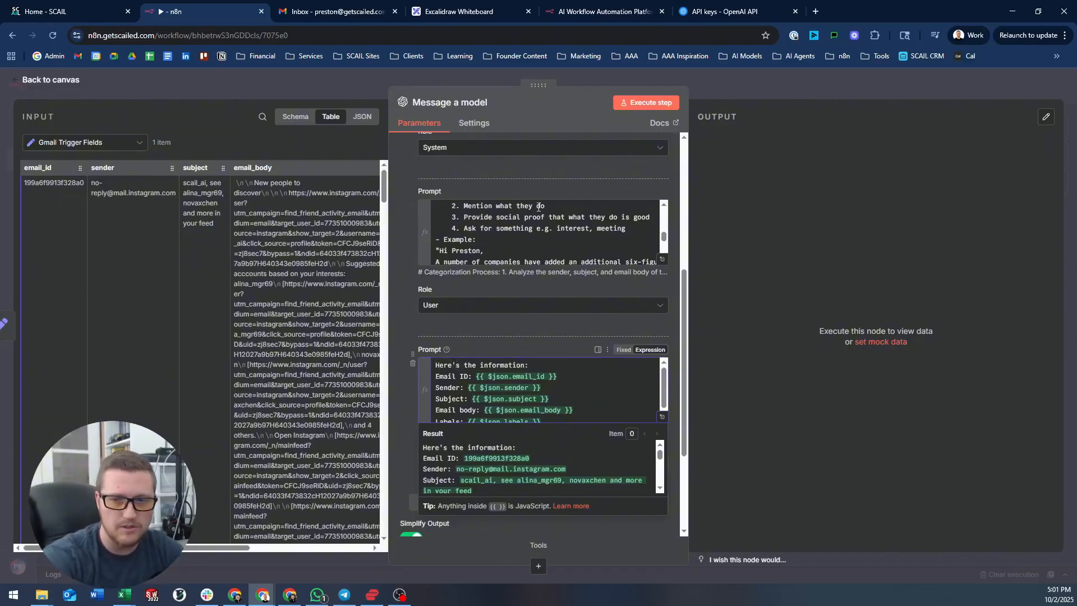
- Run Message a model and inspect its JSON output: Resources label, mark_as_read false, backtick-fenced content
{"action": "left_click", "coordinate": [641, 99]}
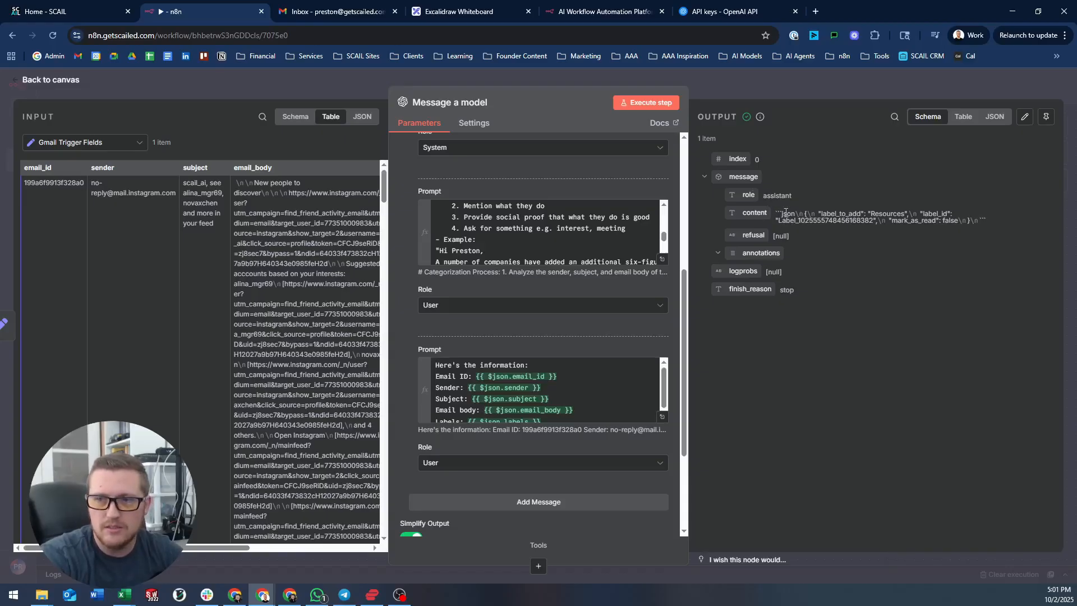
{"action": "left_click", "coordinate": [993, 118]}
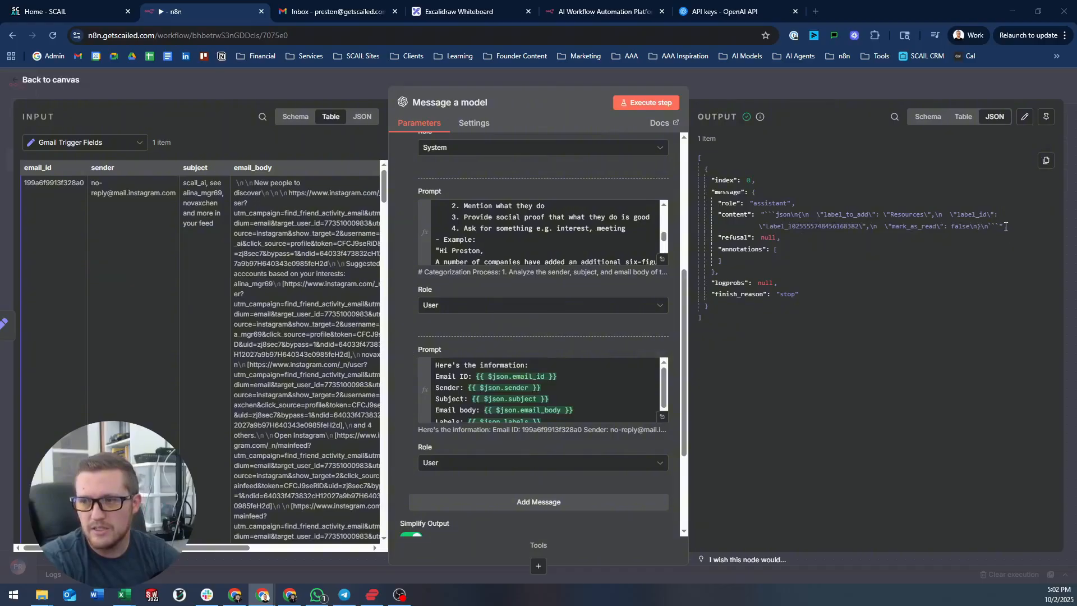
{"action": "left_click_drag", "start_coordinate": [1005, 226], "coordinate": [1001, 227]}
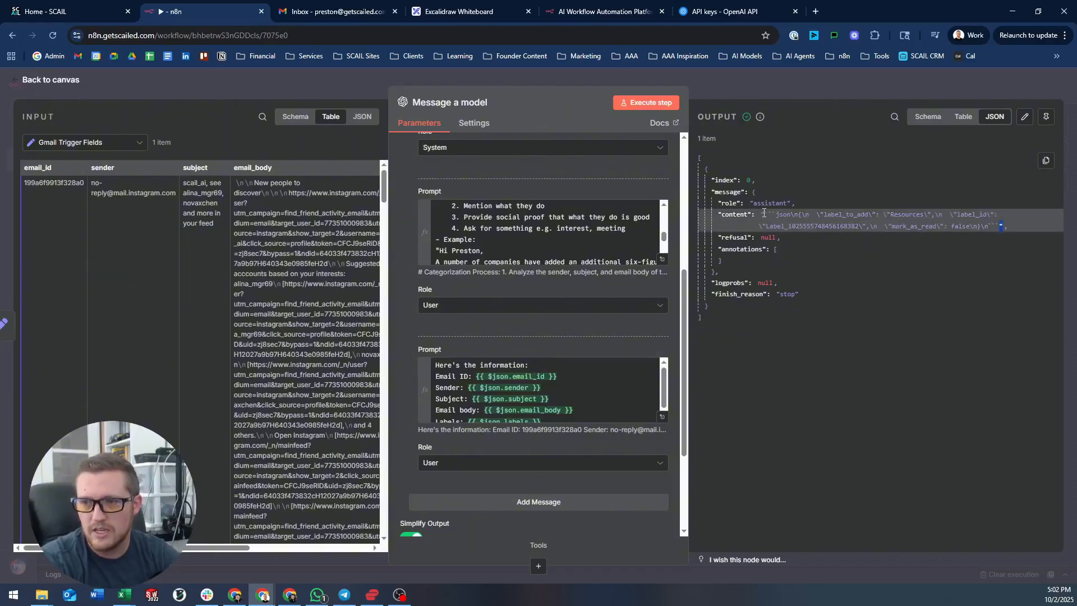
{"action": "left_click_drag", "start_coordinate": [751, 203], "coordinate": [822, 207]}
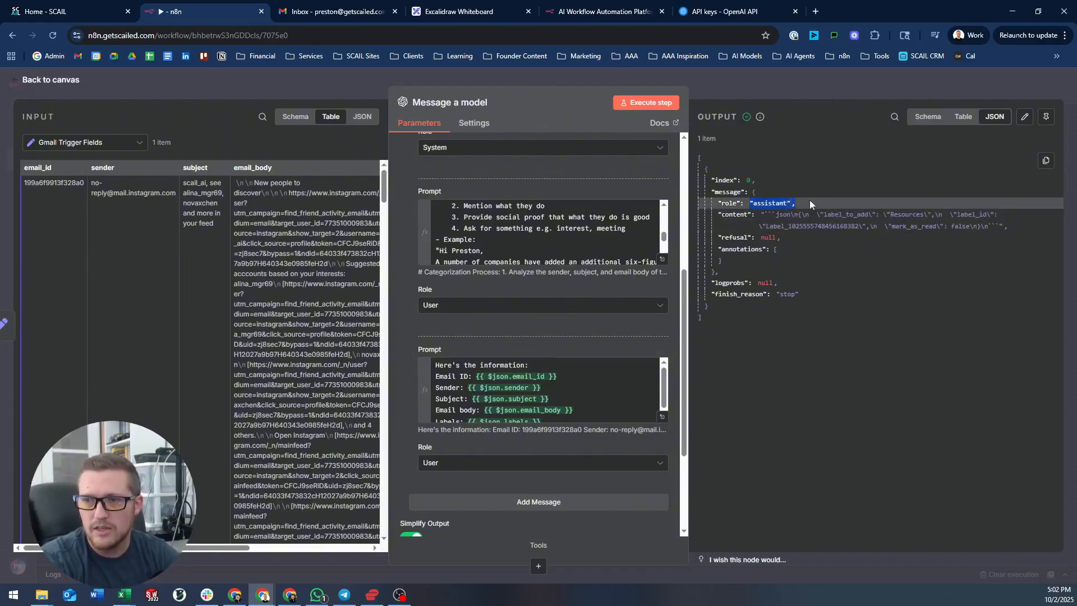
{"action": "left_click", "coordinate": [810, 200]}
{"action": "left_click", "coordinate": [780, 215]}
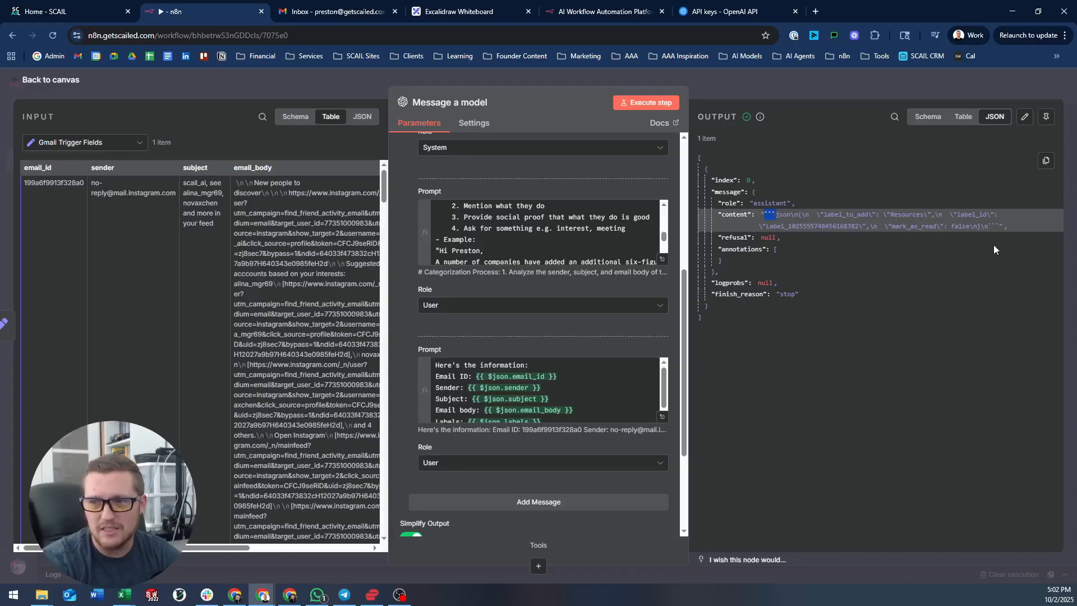
{"action": "left_click_drag", "start_coordinate": [1002, 226], "coordinate": [990, 226]}
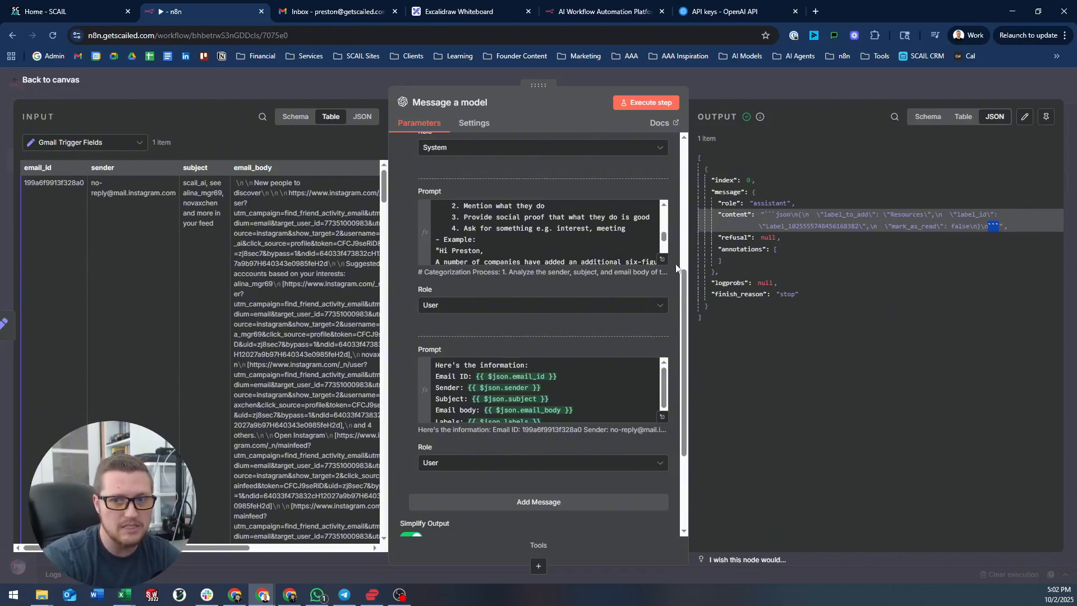
- Turn on Output Content as JSON for the Message a model node
{"action": "scroll", "coordinate": [669, 306], "scroll_direction": "down", "scroll_amount": 3}
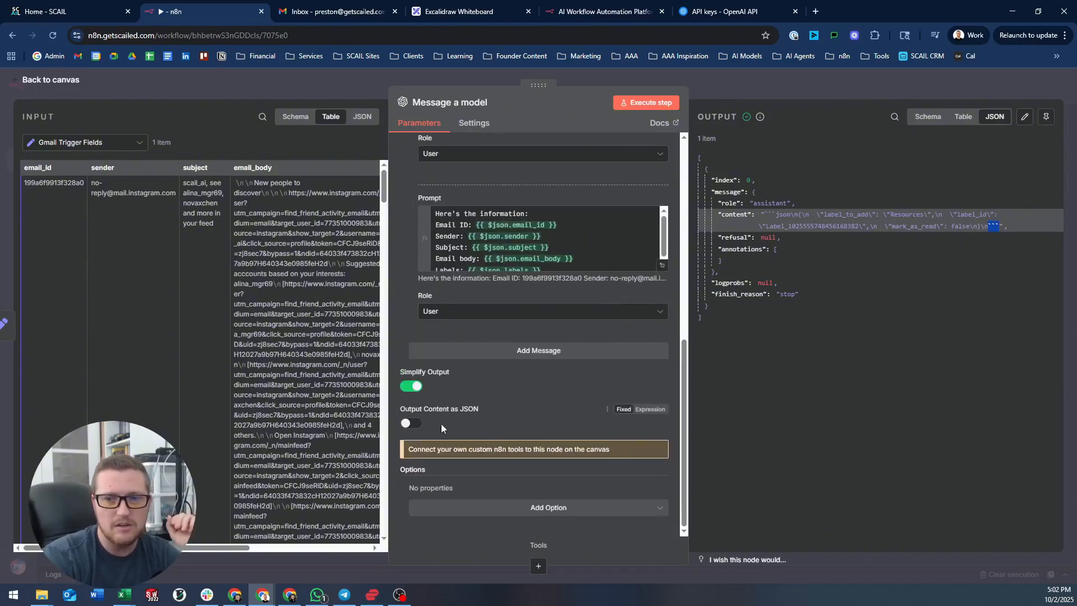
{"action": "mouse_move", "coordinate": [485, 409]}
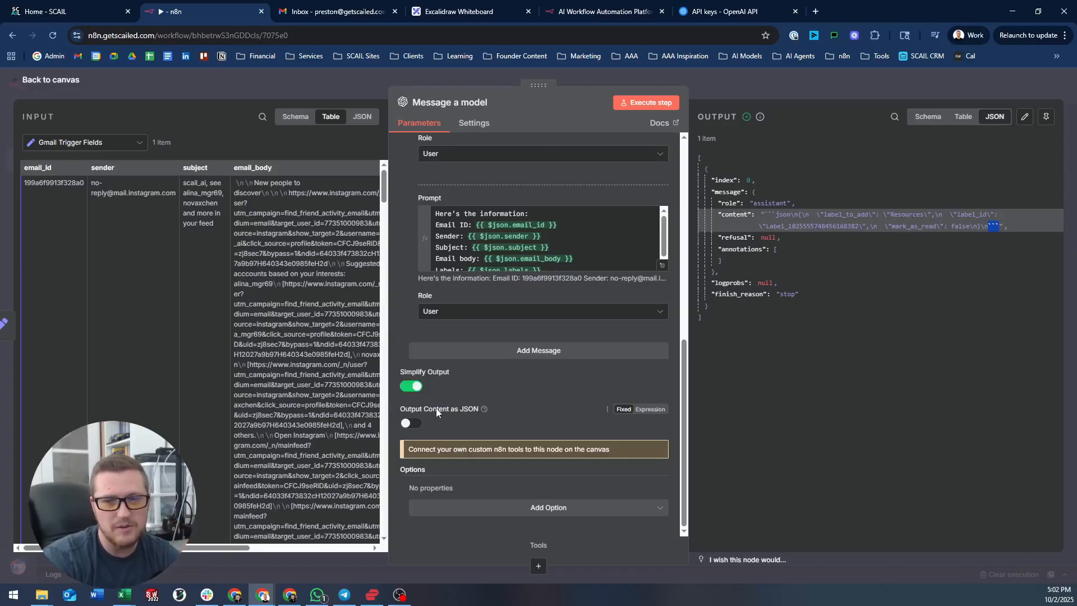
{"action": "left_click", "coordinate": [411, 424]}
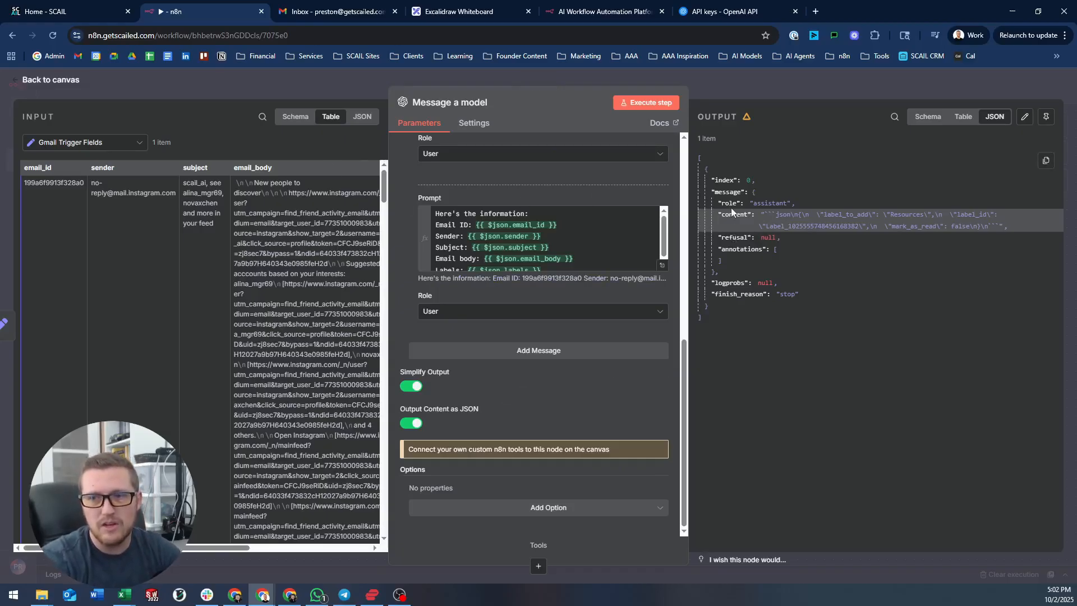
- Add an Edit Fields node after Message a model that maps message.content
{"action": "left_click", "coordinate": [772, 82]}
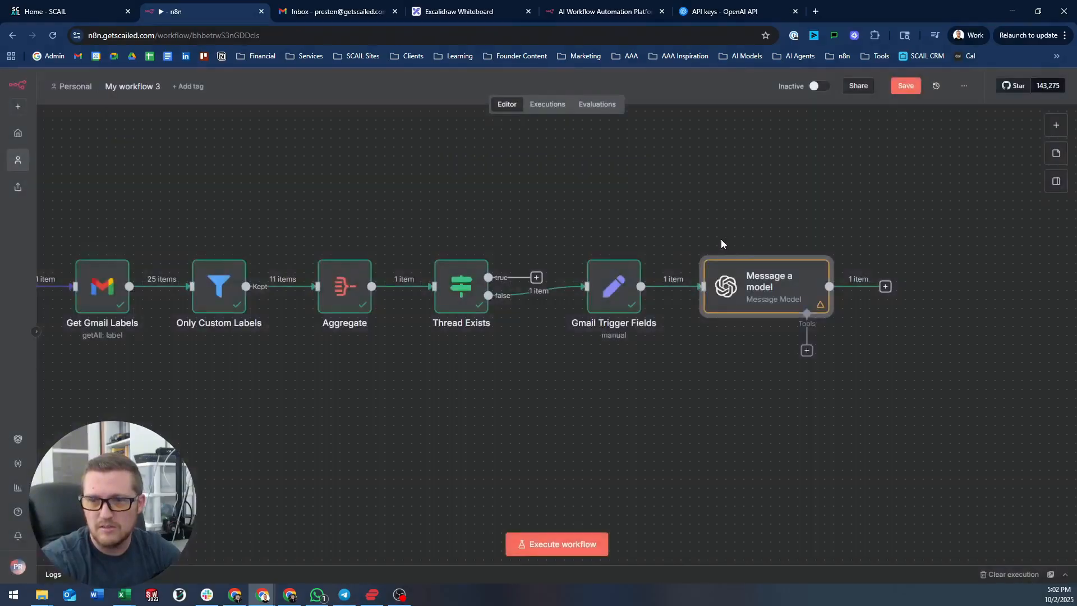
{"action": "left_click", "coordinate": [886, 286]}
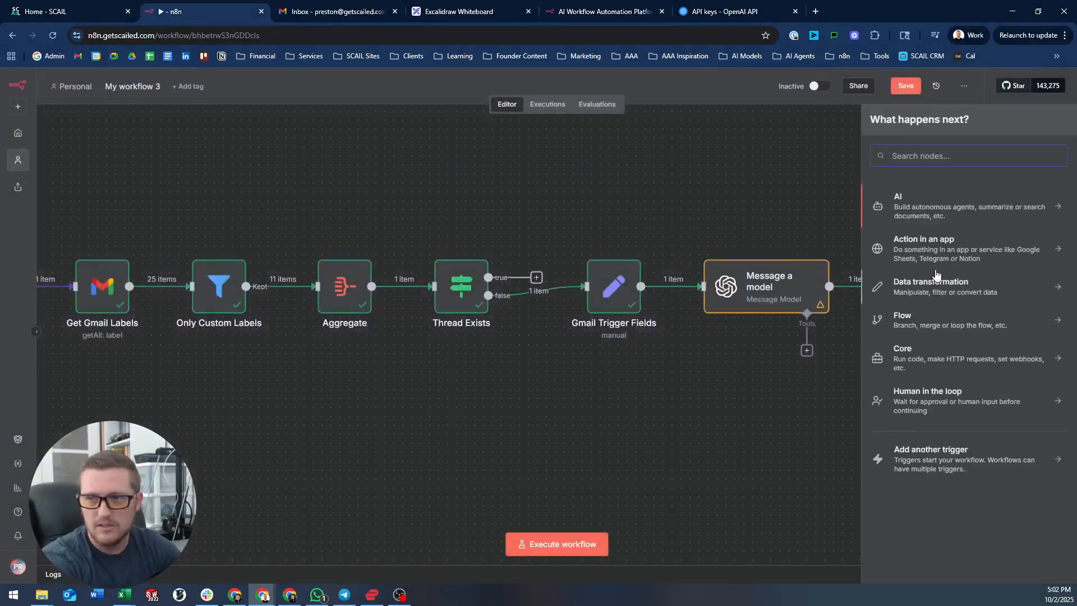
{"action": "type", "text": "ed"}
{"action": "key", "text": "Return"}
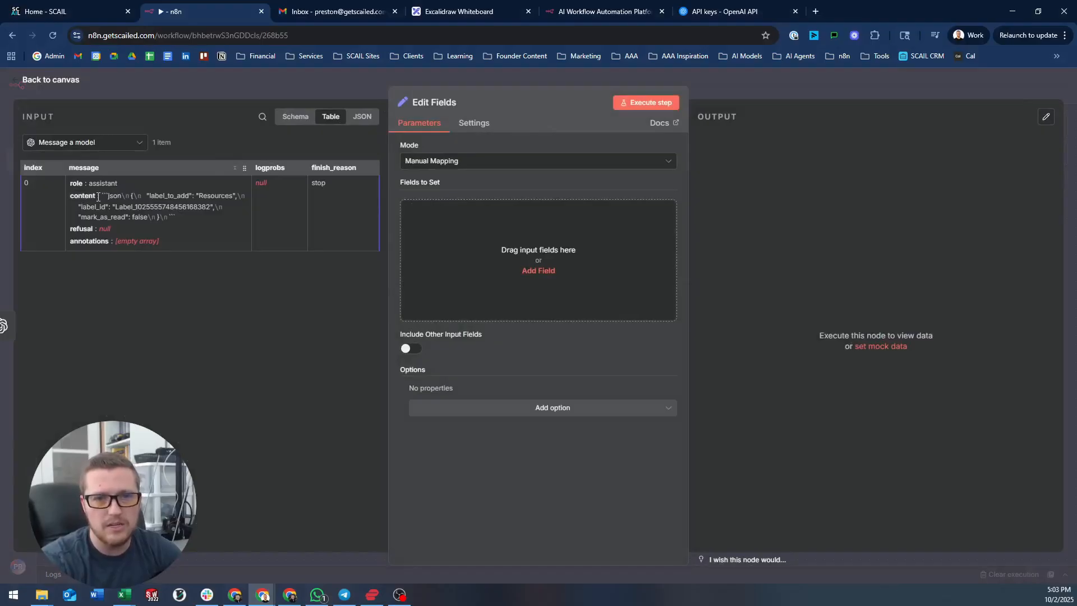
{"action": "left_click_drag", "start_coordinate": [82, 195], "coordinate": [414, 240]}
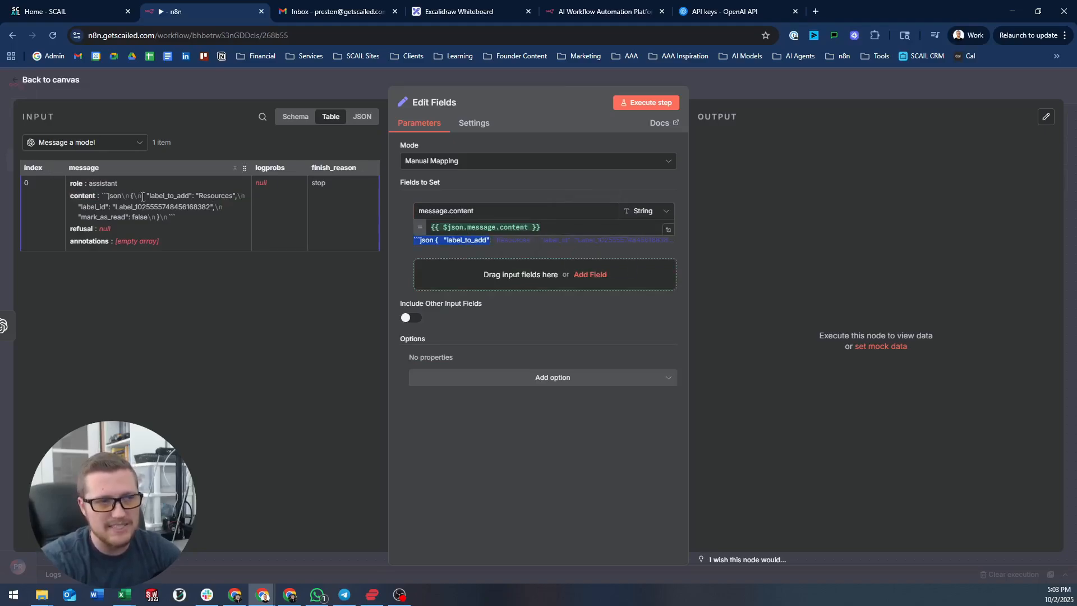
- Delete the Edit Fields node and reopen Message a model's settings
{"action": "left_click", "coordinate": [449, 76]}
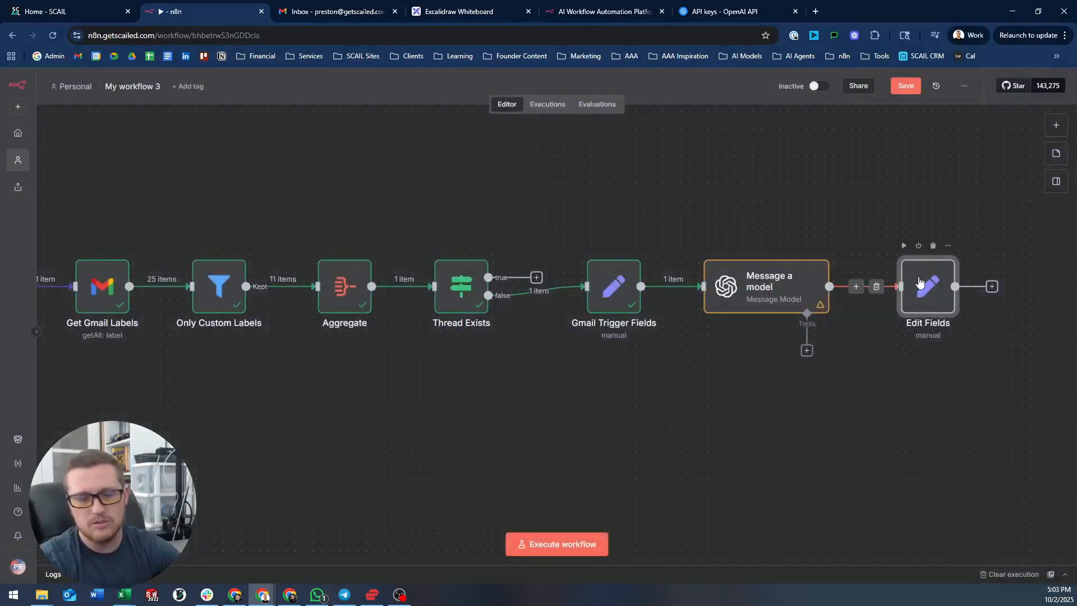
{"action": "key", "text": "Delete"}
{"action": "double_click", "coordinate": [790, 281]}
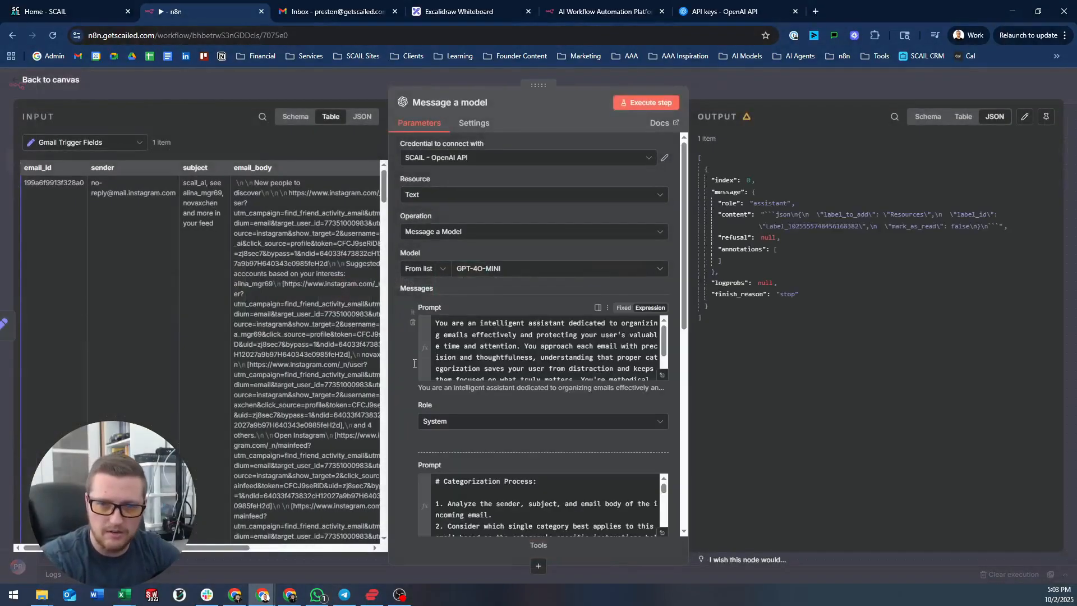
- Rerun Message a model and check the parsed label_to_add, label_id and mark_as_read fields
{"action": "scroll", "coordinate": [414, 363], "scroll_direction": "down", "scroll_amount": 7}
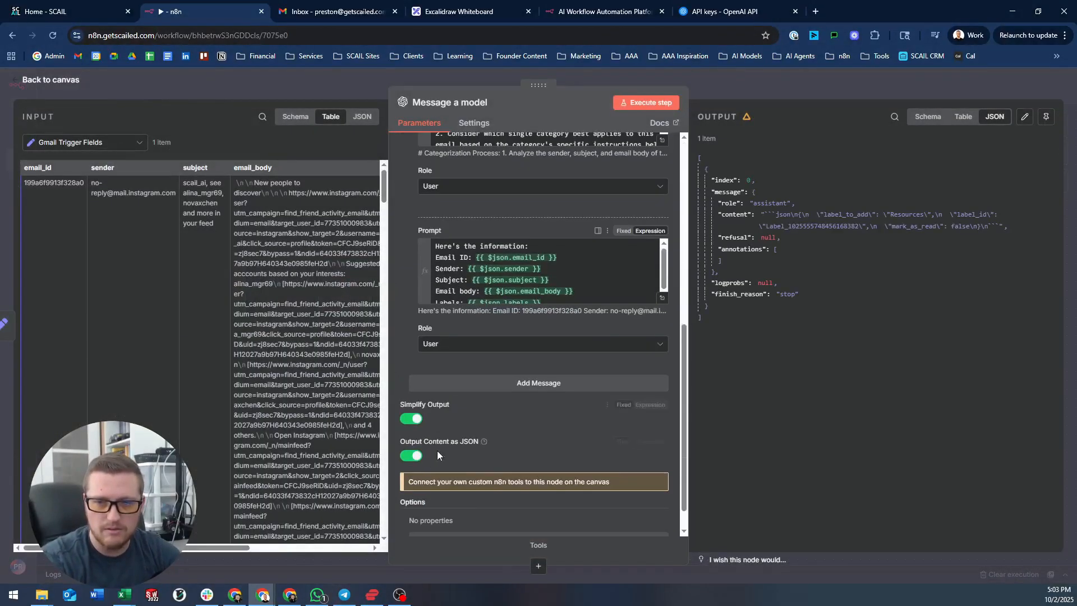
{"action": "left_click", "coordinate": [673, 106]}
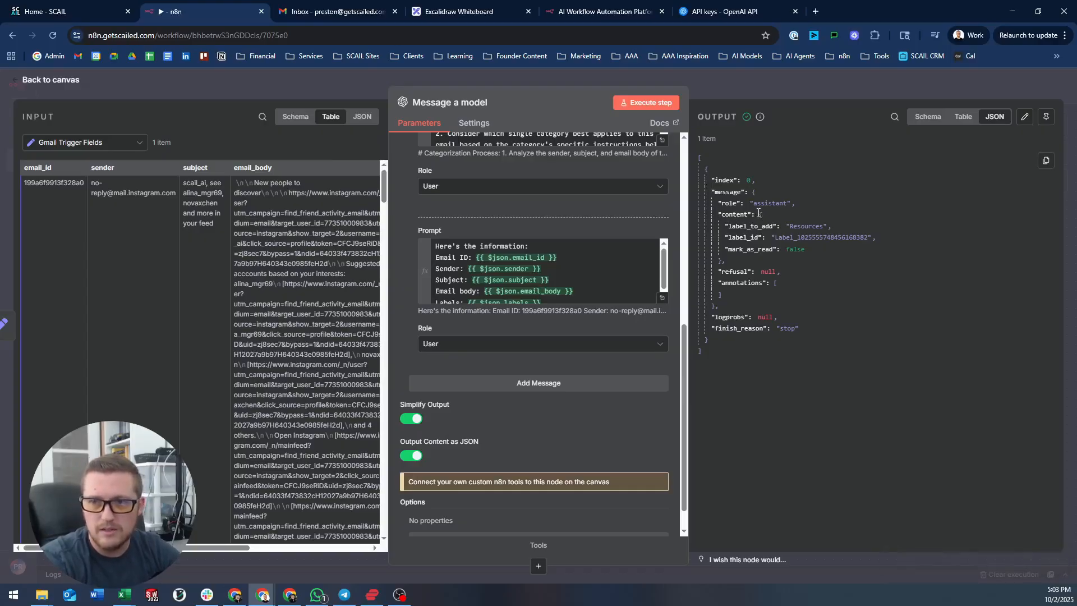
{"action": "left_click_drag", "start_coordinate": [759, 215], "coordinate": [789, 236]}
{"action": "left_click", "coordinate": [744, 229]}
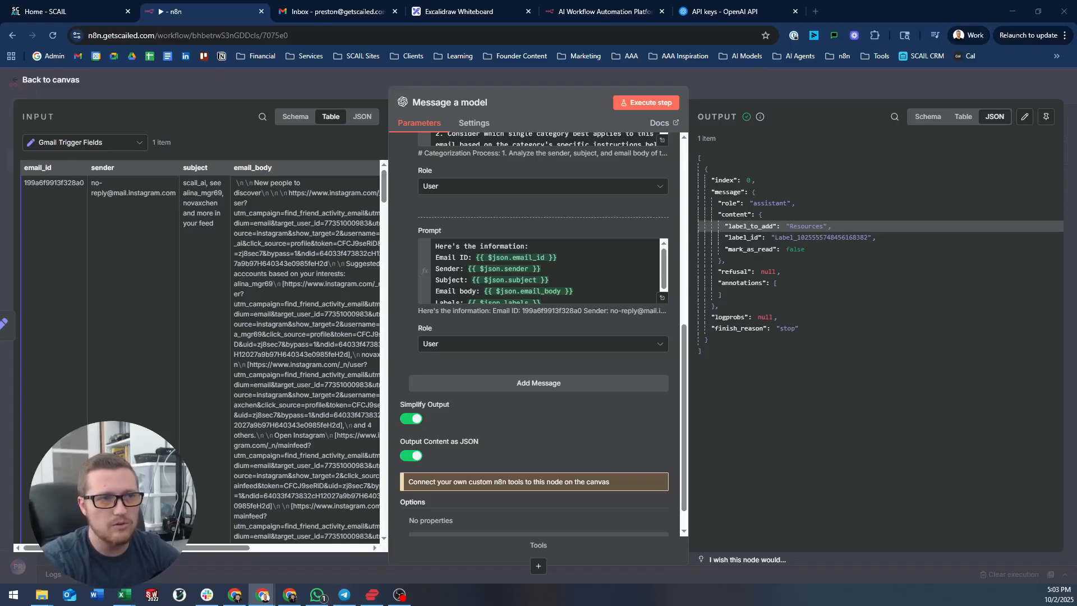
- Add a Gmail "Add label to message" node after Message a model
{"action": "left_click", "coordinate": [808, 80]}
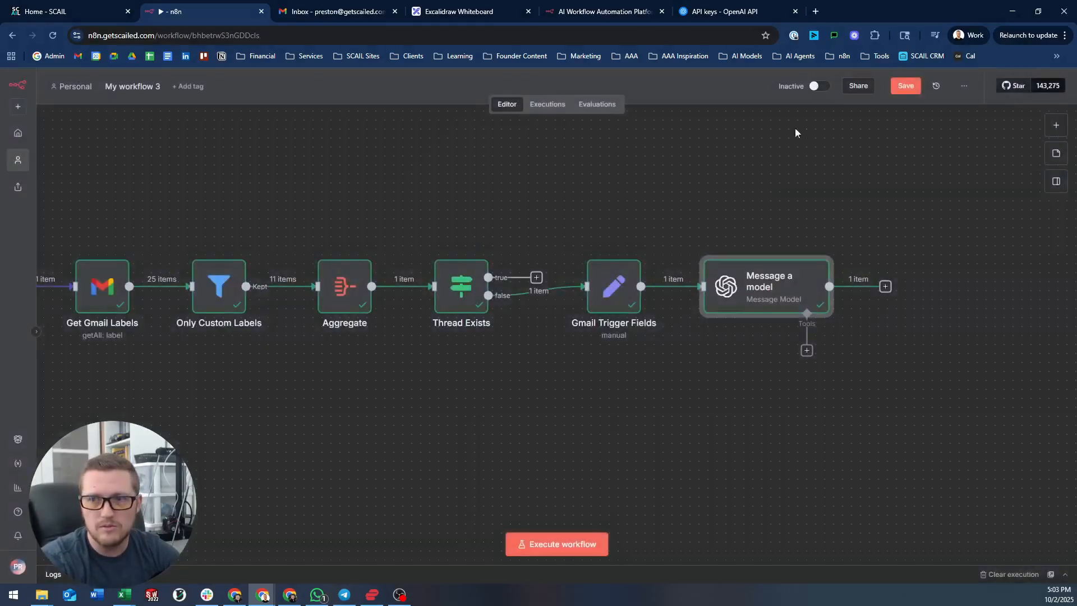
{"action": "left_click_drag", "start_coordinate": [789, 210], "coordinate": [539, 171]}
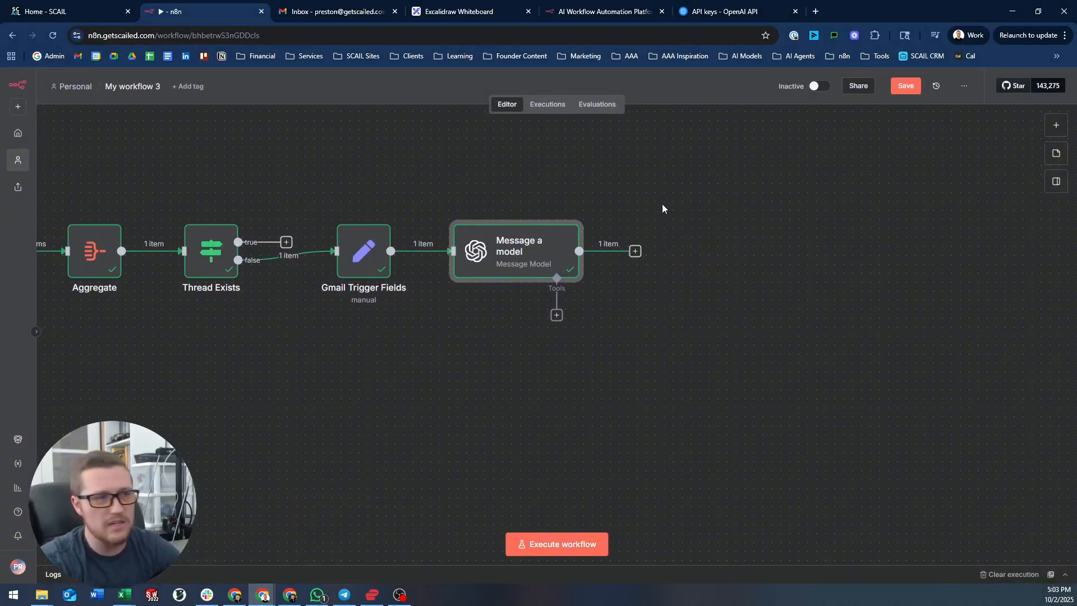
{"action": "left_click_drag", "start_coordinate": [662, 205], "coordinate": [630, 236]}
{"action": "left_click", "coordinate": [607, 274]}
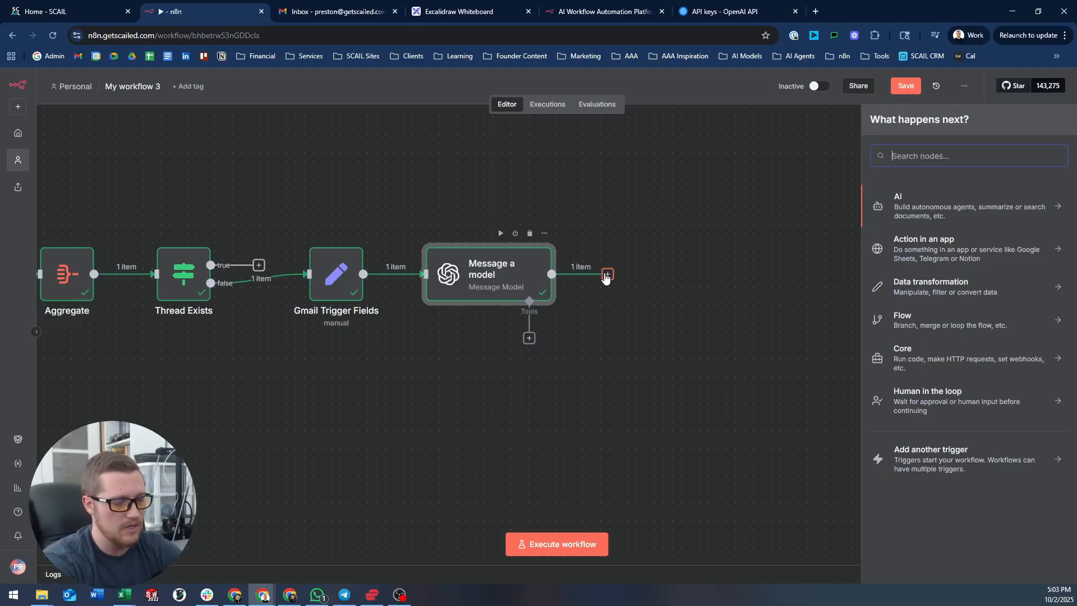
{"action": "type", "text": "gmail"}
{"action": "key", "text": "Return"}
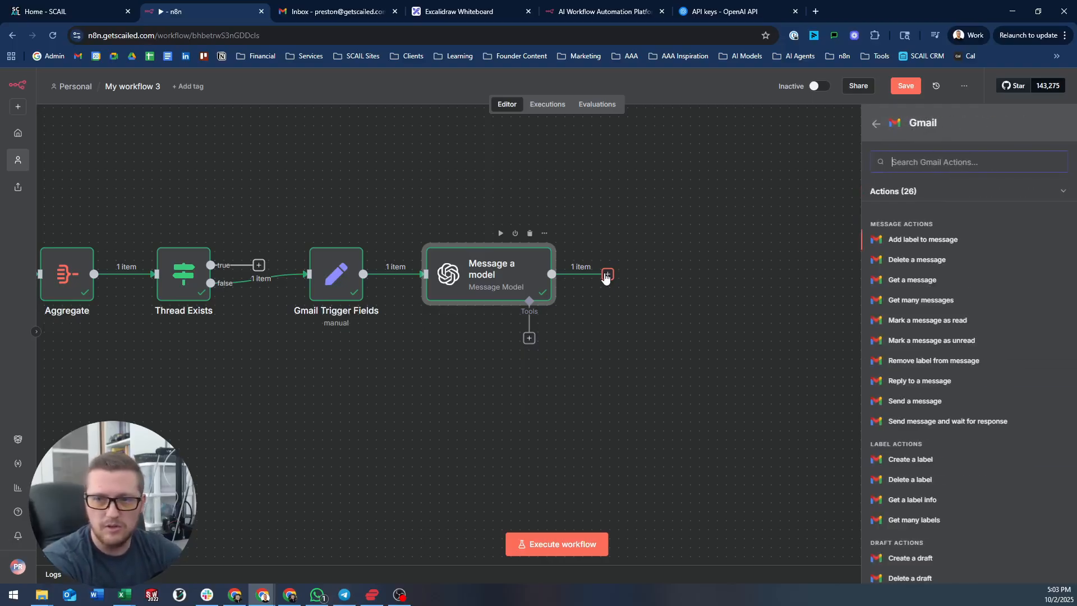
{"action": "scroll", "coordinate": [926, 359], "scroll_direction": "down", "scroll_amount": 3}
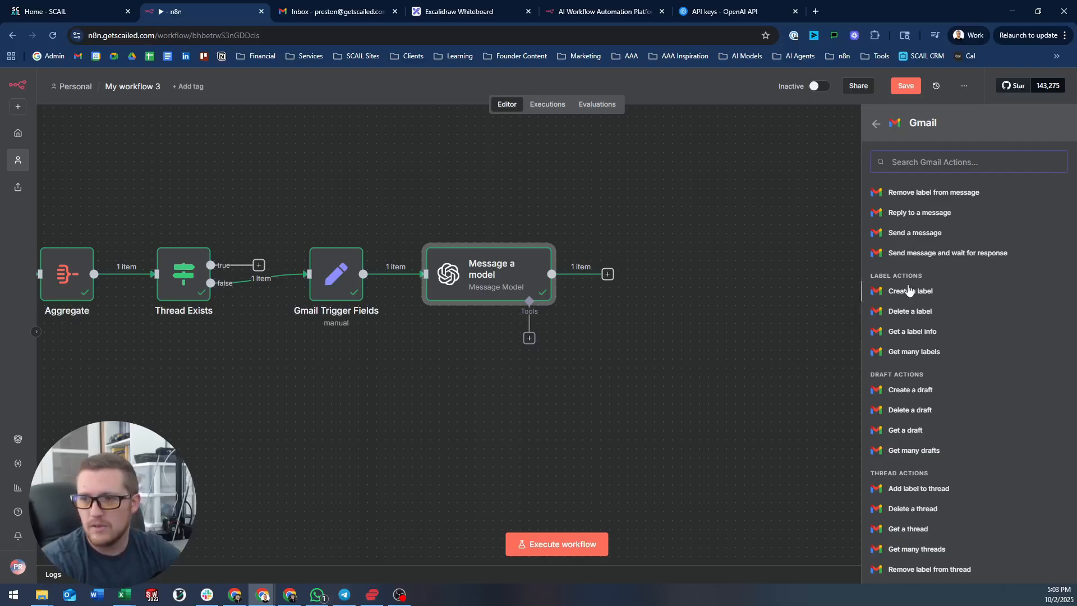
{"action": "scroll", "coordinate": [920, 283], "scroll_direction": "up", "scroll_amount": 3}
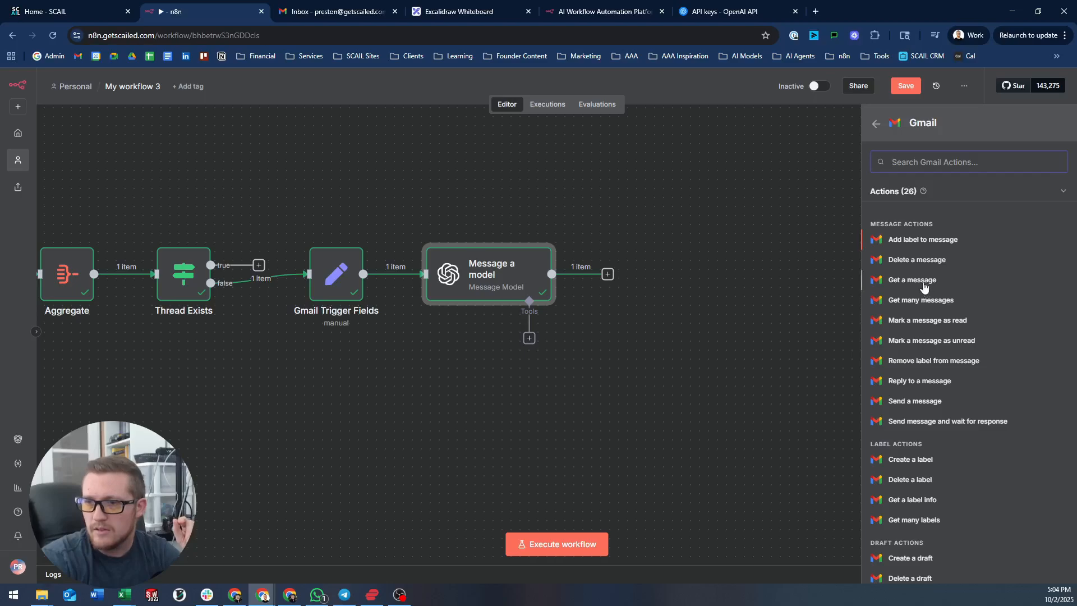
{"action": "left_click", "coordinate": [913, 240]}
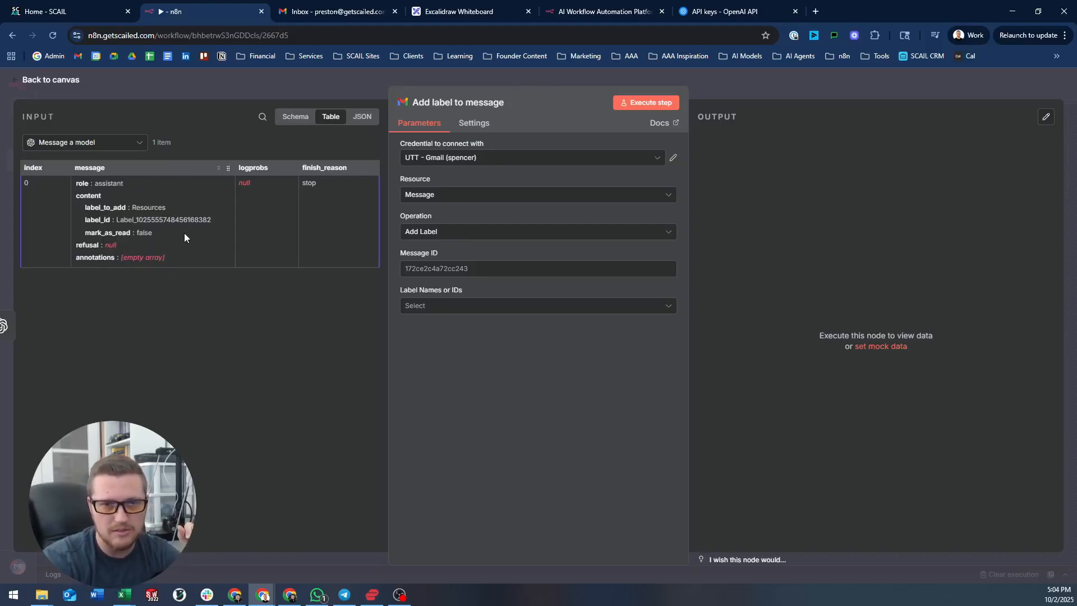
- Map the Gmail Trigger's email_id into the Message ID field
{"action": "left_click", "coordinate": [71, 143]}
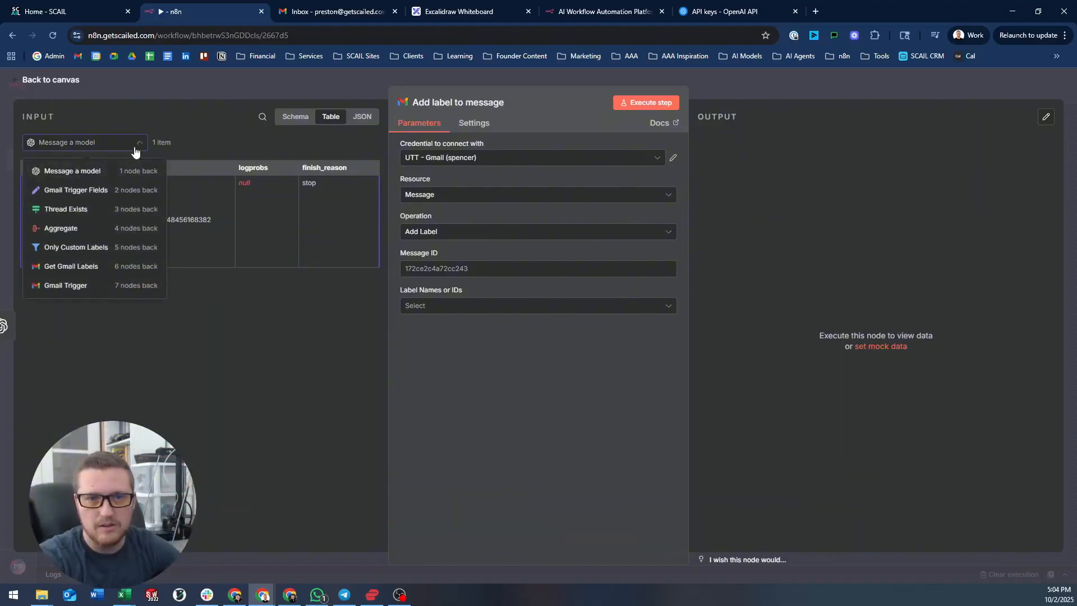
{"action": "left_click", "coordinate": [81, 191]}
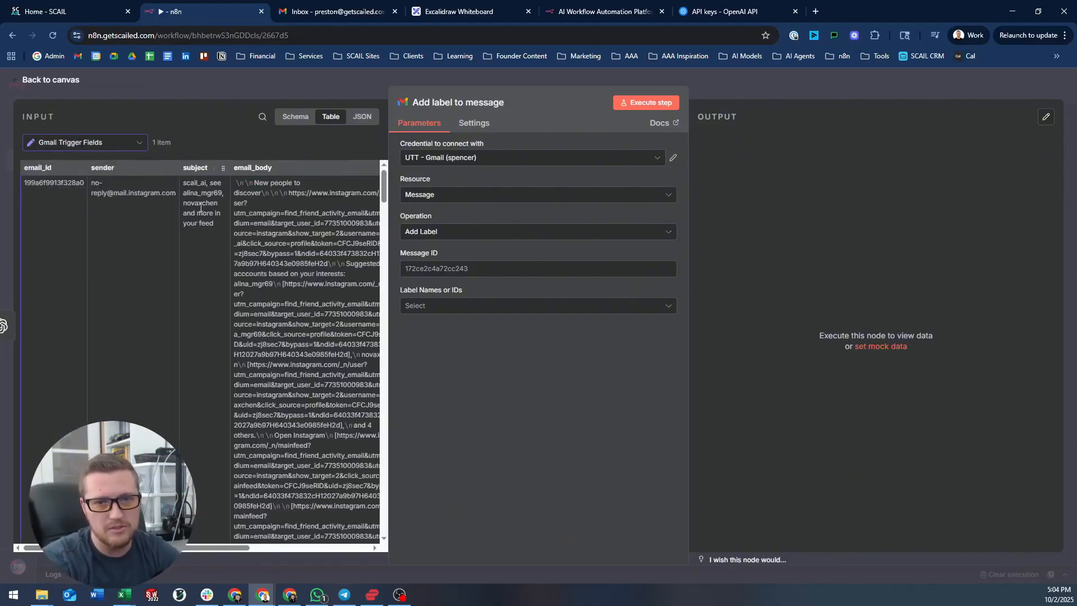
{"action": "left_click", "coordinate": [97, 147]}
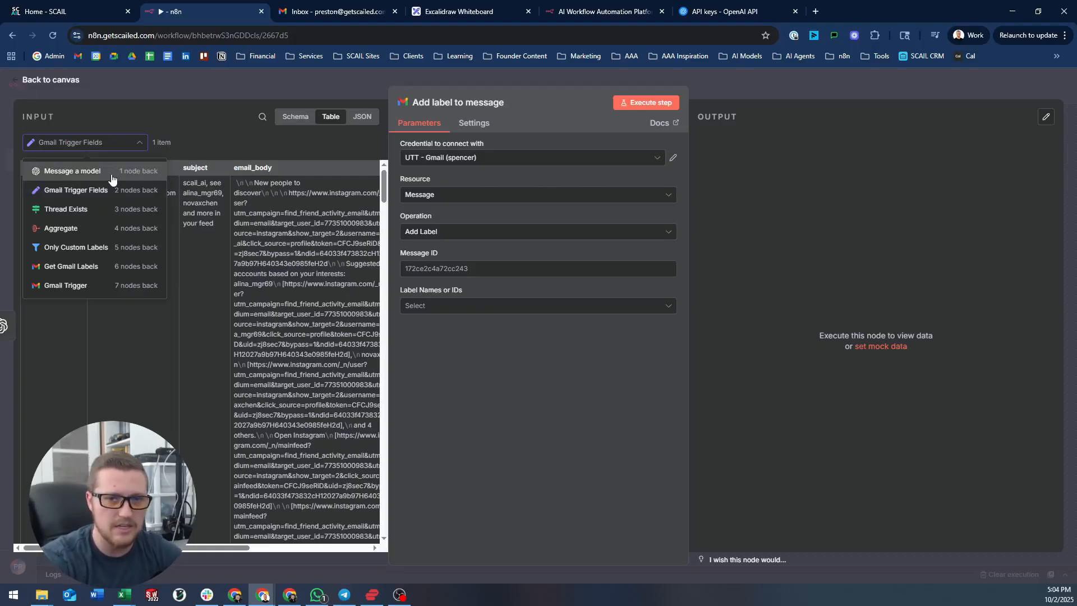
{"action": "left_click", "coordinate": [87, 190]}
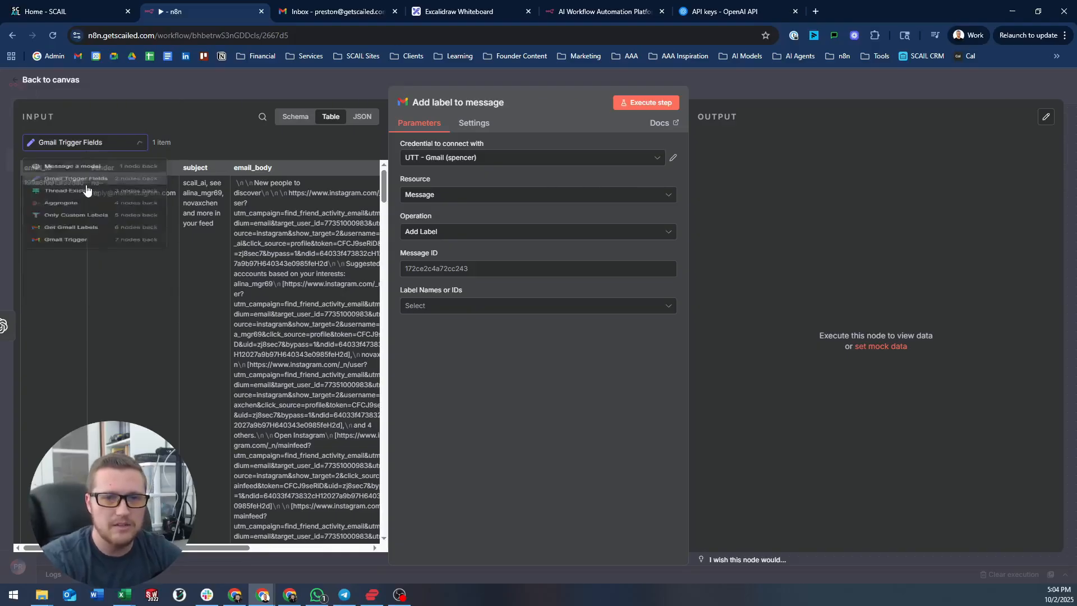
{"action": "left_click_drag", "start_coordinate": [53, 167], "coordinate": [477, 280]}
{"action": "left_click", "coordinate": [451, 317]}
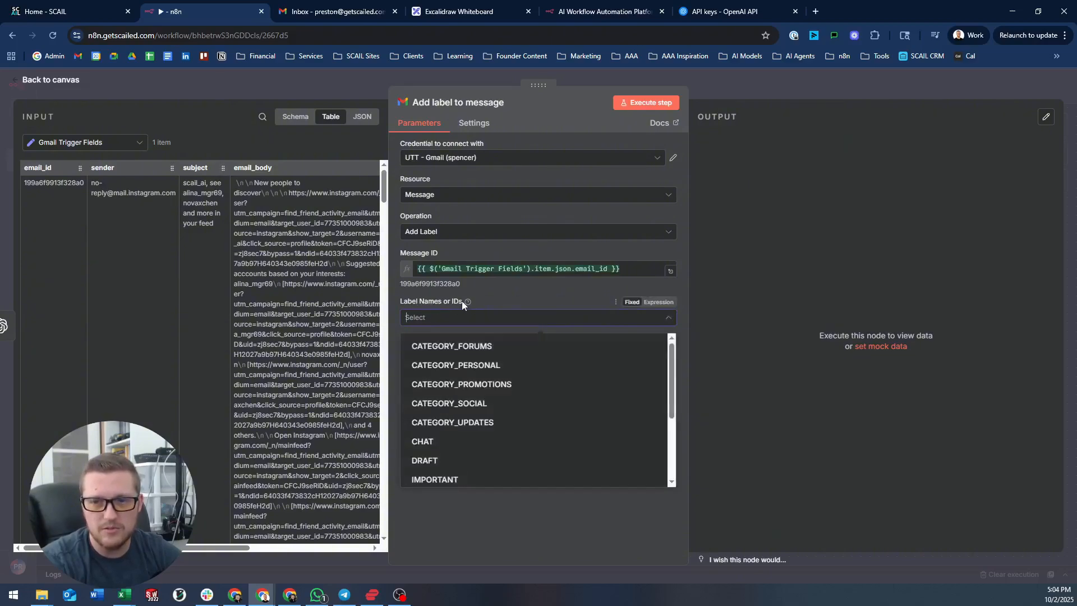
{"action": "left_click", "coordinate": [496, 293]}
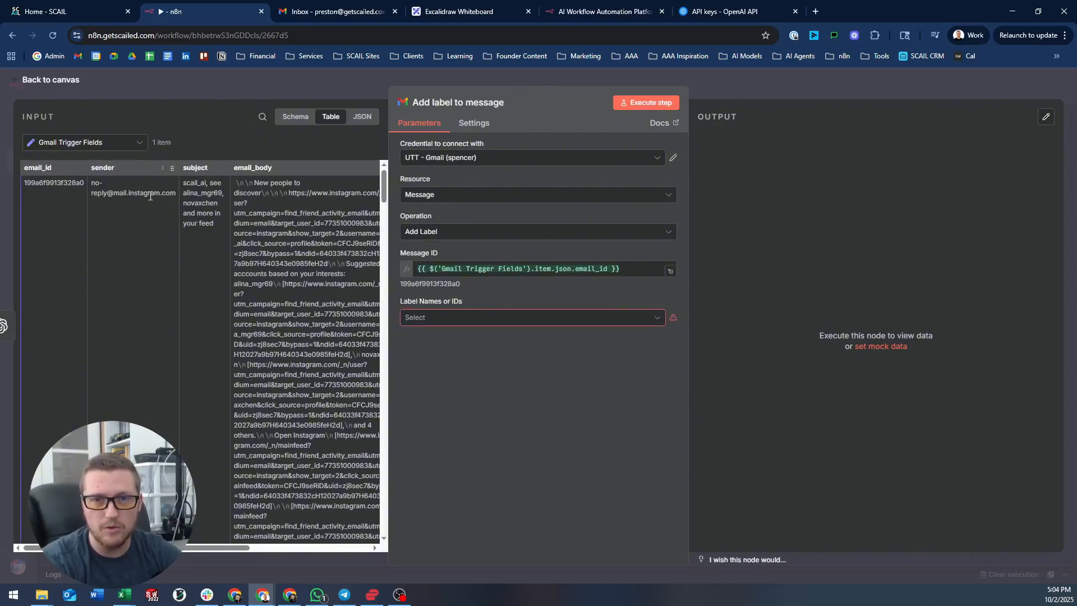
- Map Message a model's label_id into Label Names or IDs
{"action": "left_click", "coordinate": [118, 148]}
{"action": "left_click", "coordinate": [87, 171]}
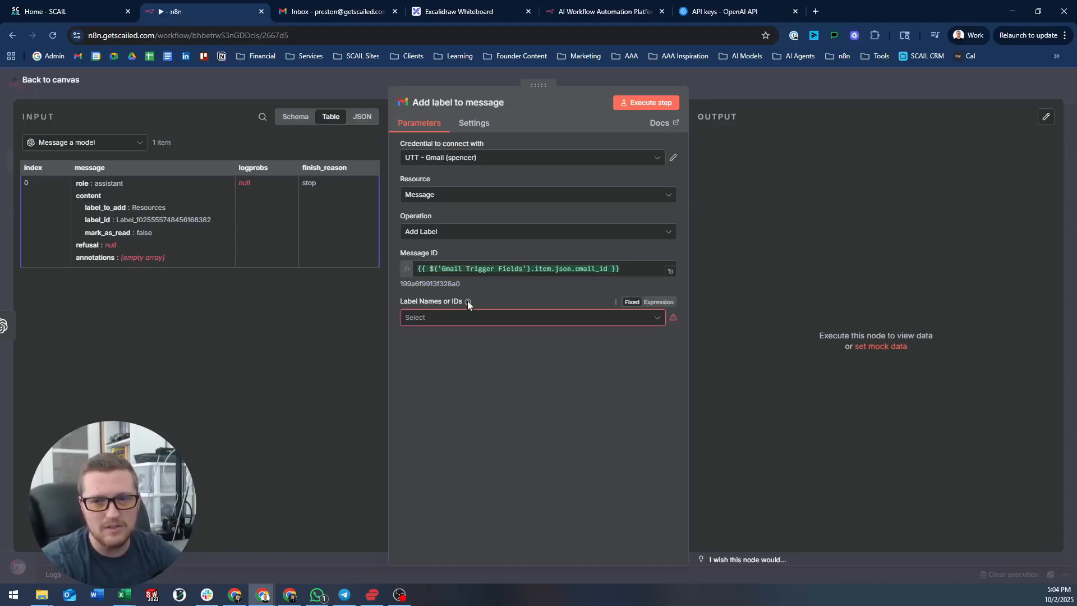
{"action": "mouse_move", "coordinate": [468, 303]}
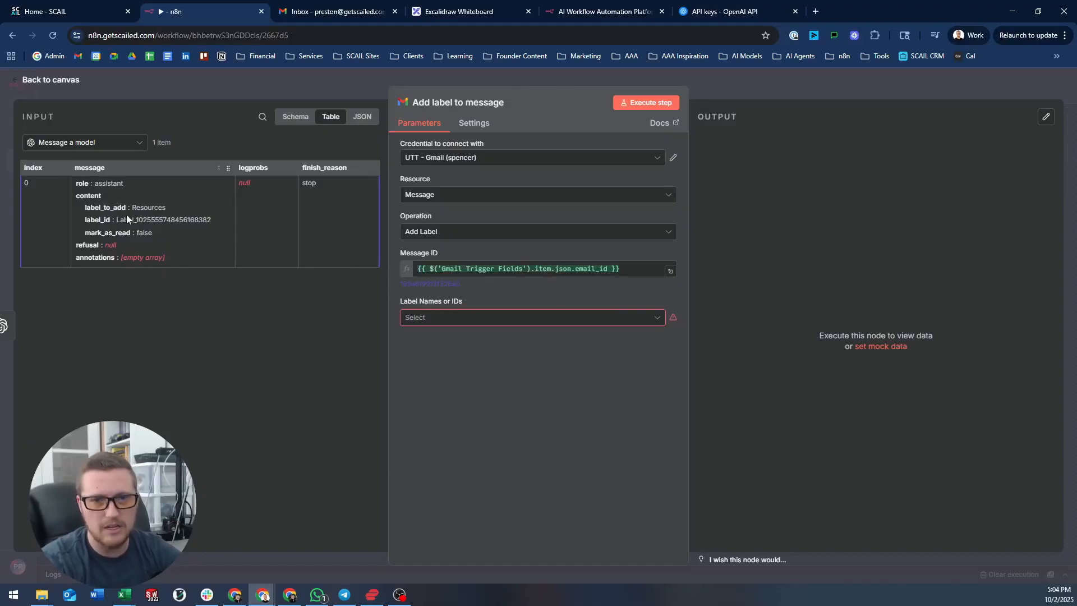
{"action": "left_click_drag", "start_coordinate": [93, 220], "coordinate": [503, 320]}
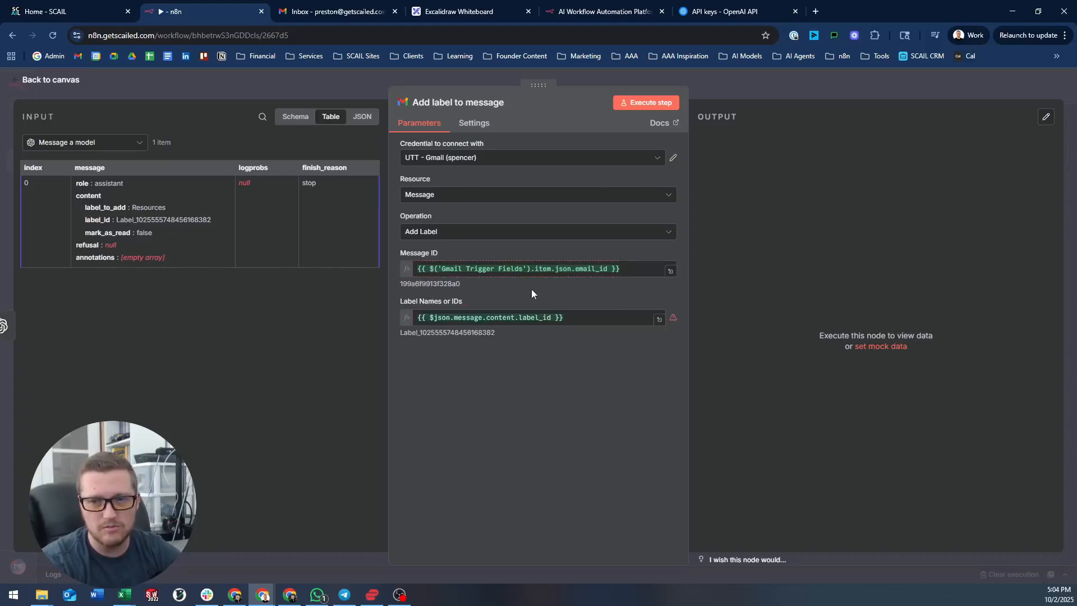
{"action": "mouse_move", "coordinate": [675, 319]}
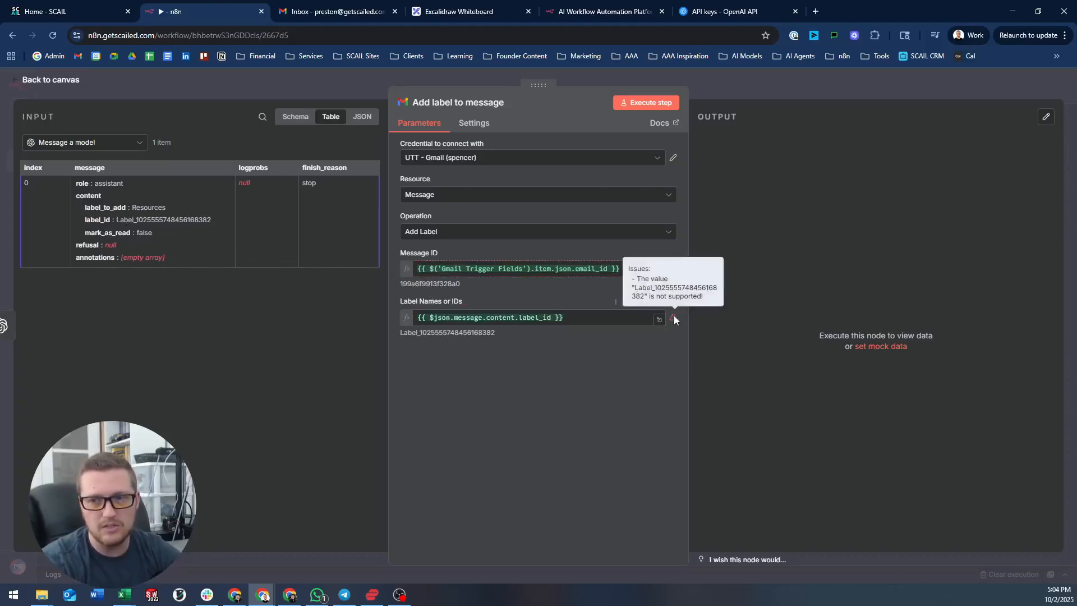
{"action": "left_click", "coordinate": [594, 317]}
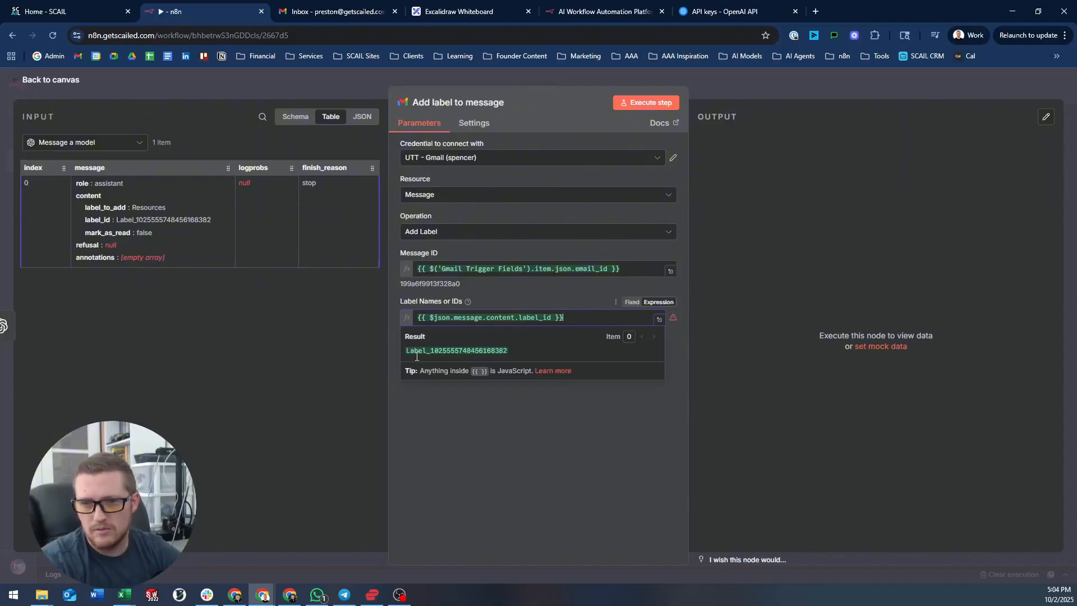
{"action": "left_click", "coordinate": [632, 357]}
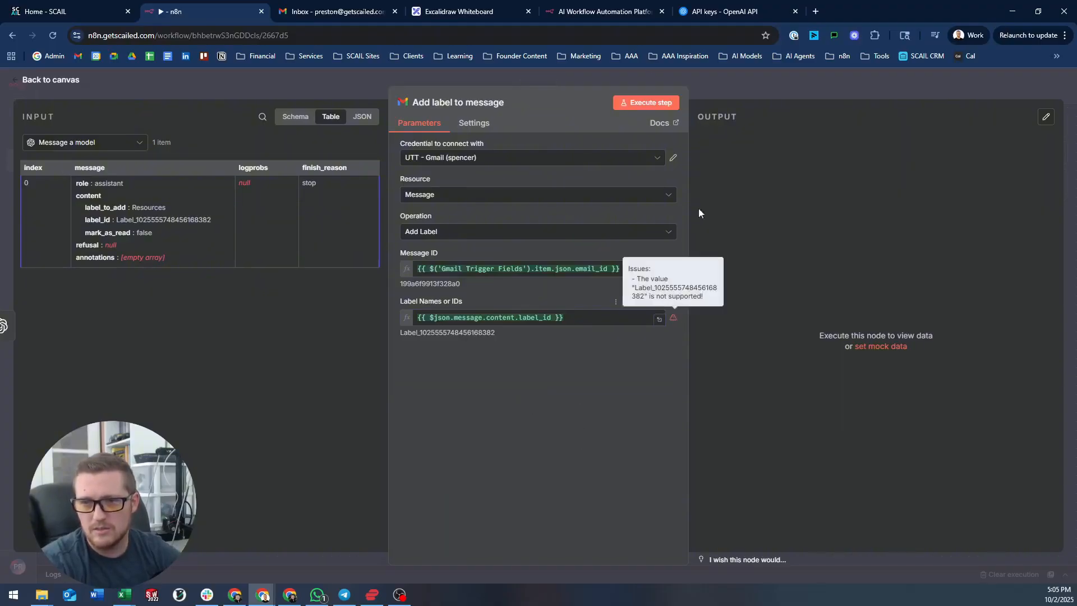
- Switch to a different Gmail credential and run the step successfully
{"action": "left_click", "coordinate": [646, 102]}
{"action": "left_click", "coordinate": [485, 157]}
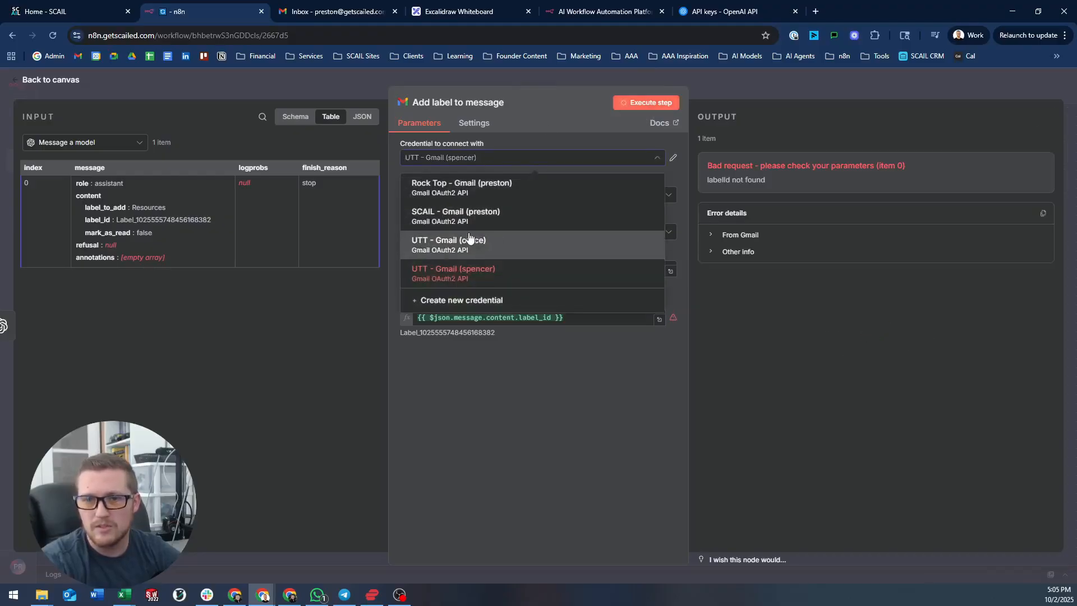
{"action": "left_click", "coordinate": [466, 210]}
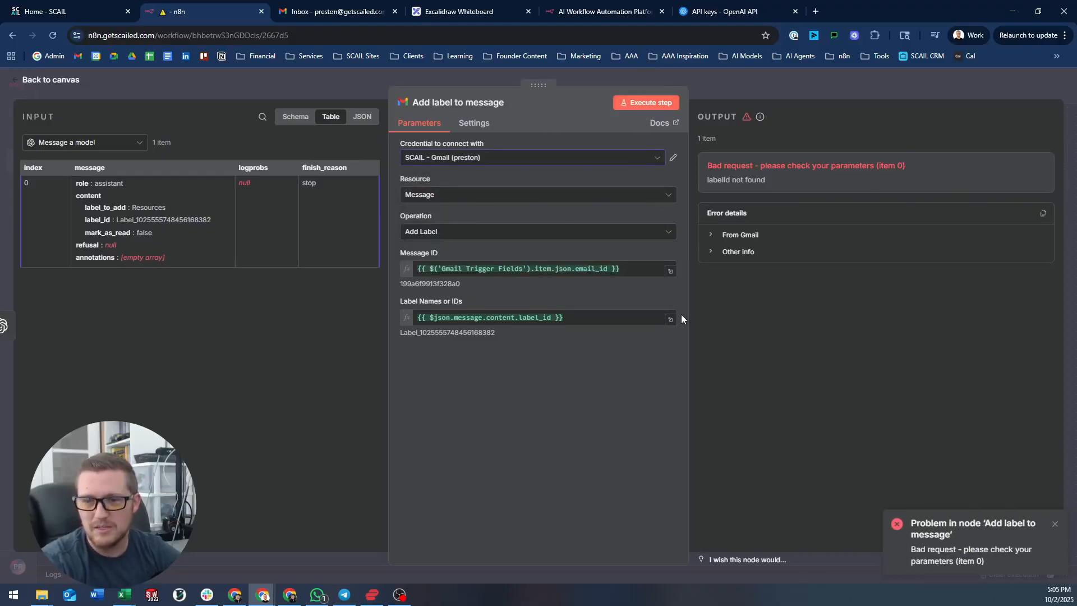
{"action": "left_click", "coordinate": [671, 103]}
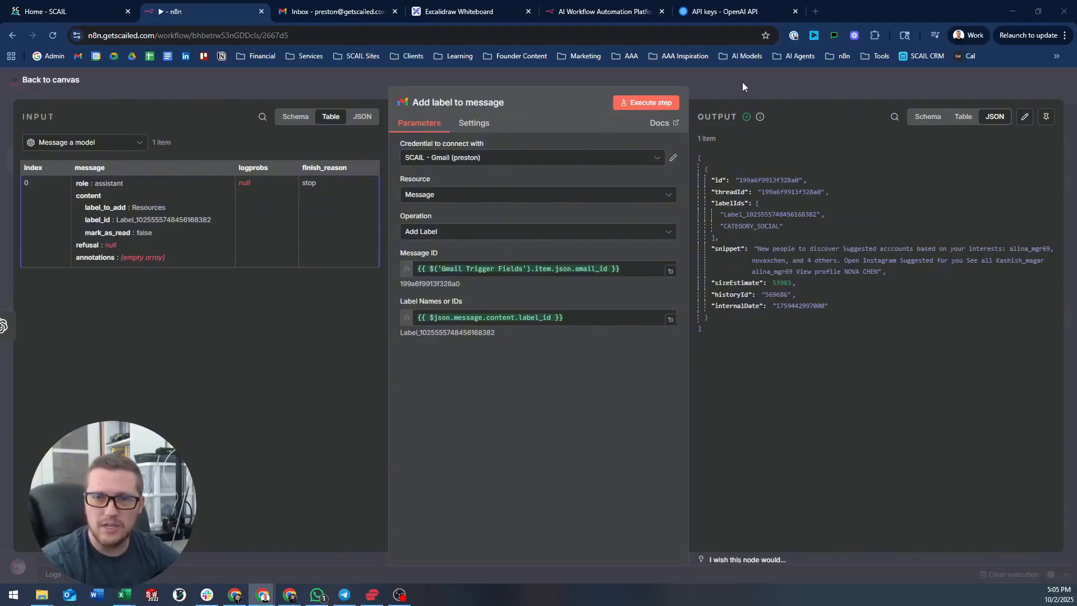
{"action": "left_click", "coordinate": [802, 78]}
- Add an If node after the Add label to message step
{"action": "left_click", "coordinate": [734, 274]}
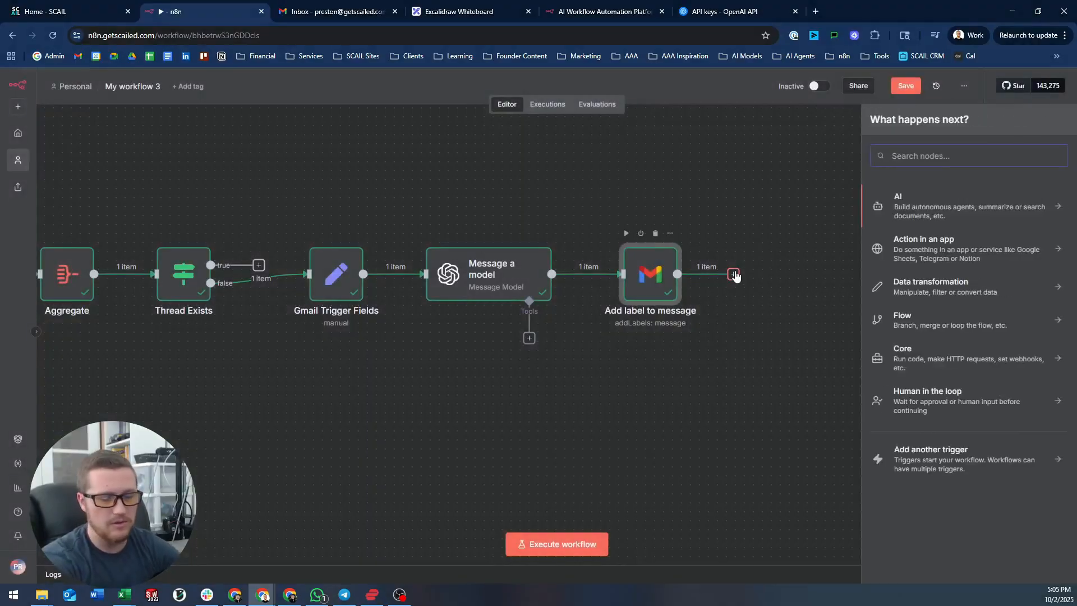
{"action": "type", "text": "if"}
{"action": "key", "text": "Return"}
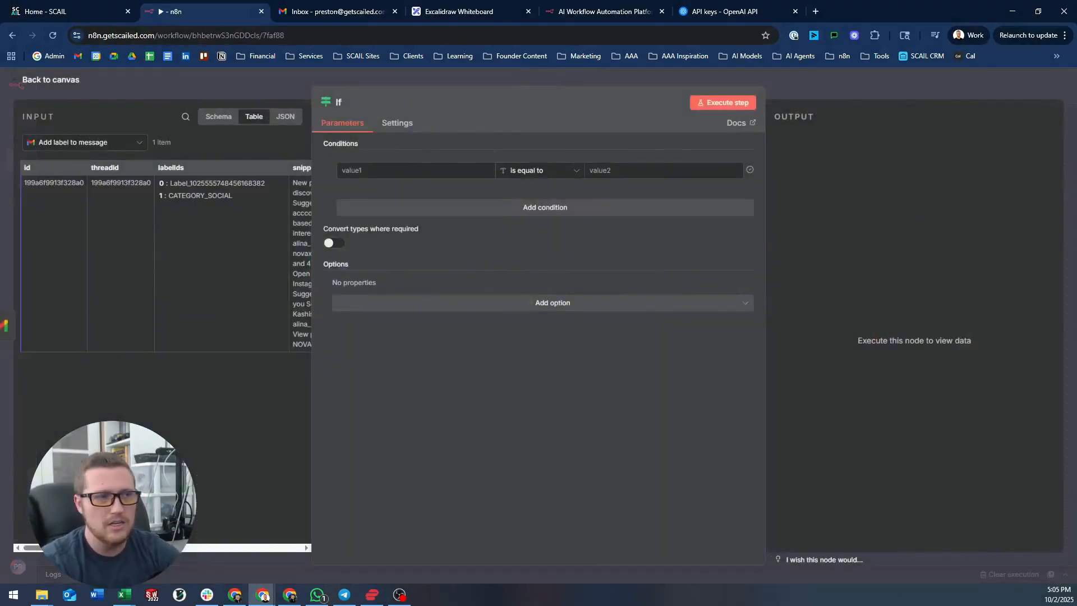
{"action": "scroll", "coordinate": [149, 193], "scroll_direction": "right", "scroll_amount": 5}
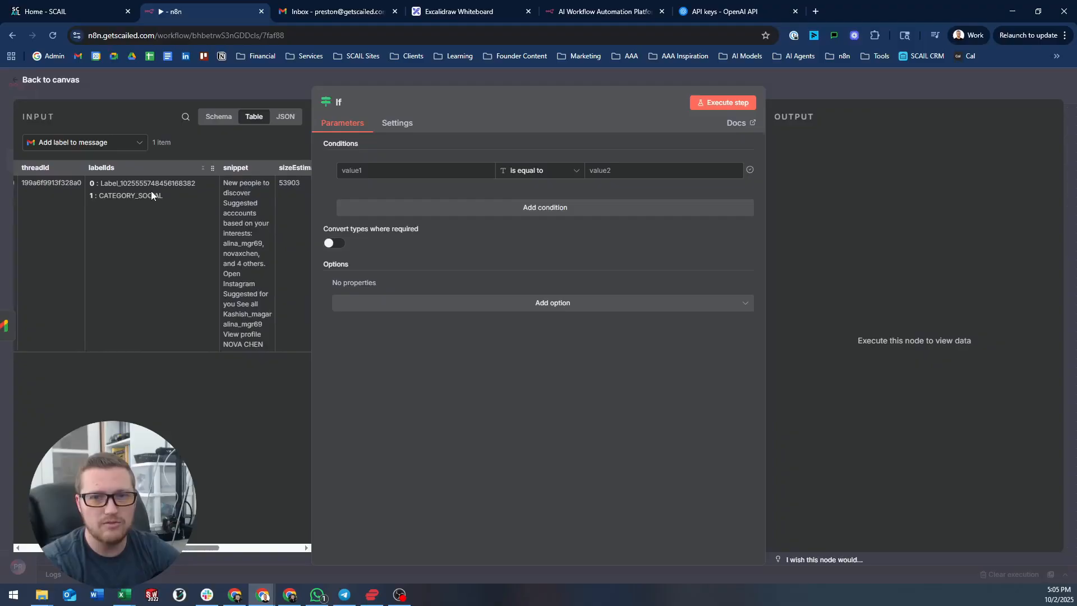
{"action": "left_click", "coordinate": [126, 143]}
{"action": "left_click", "coordinate": [126, 144]}
{"action": "left_click", "coordinate": [126, 145]}
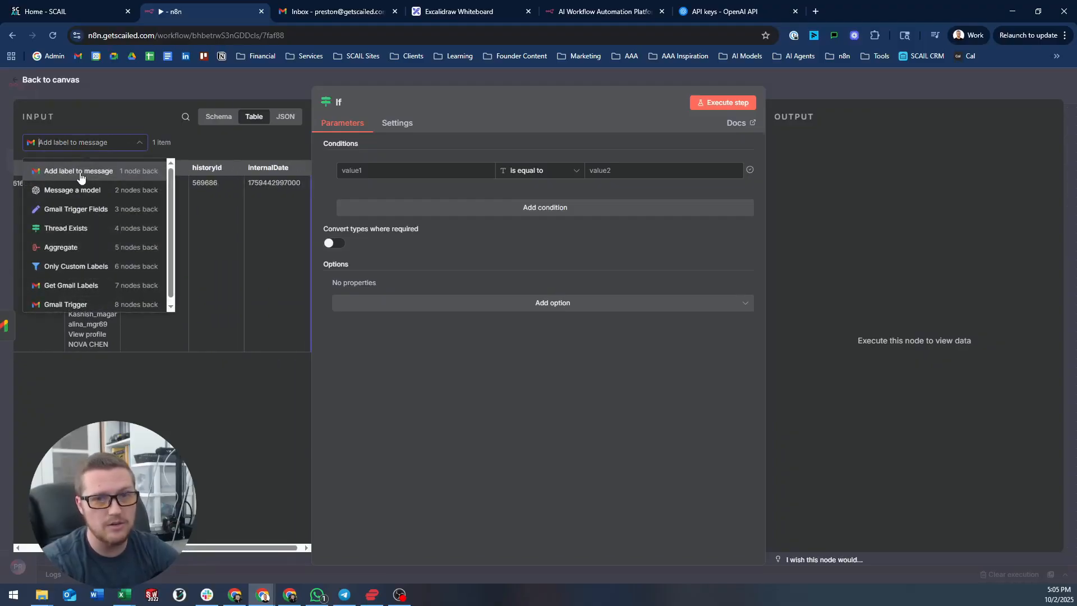
{"action": "left_click", "coordinate": [198, 138]}
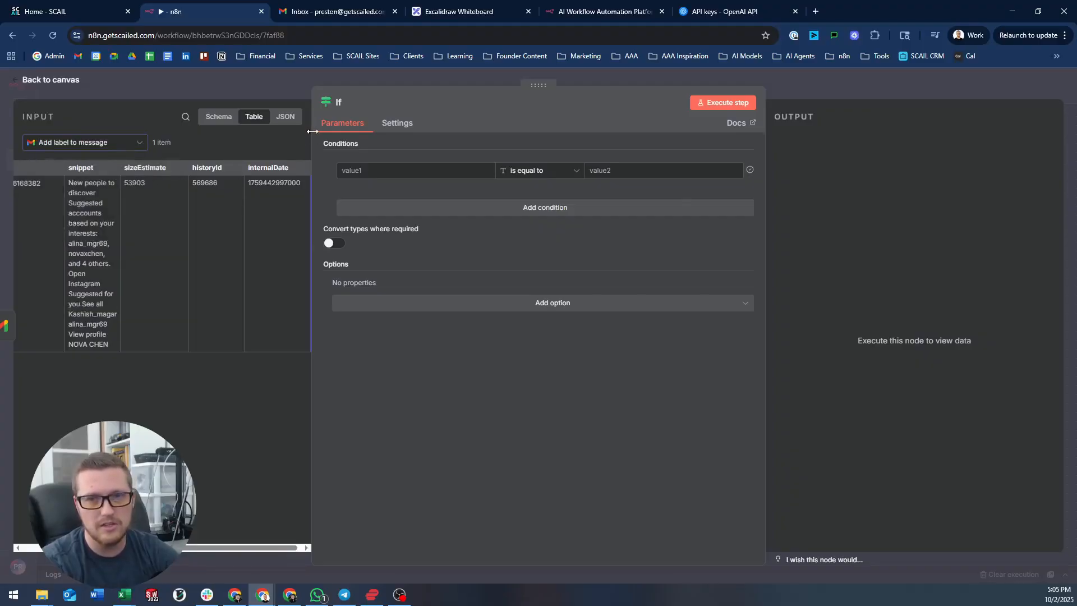
- Make the condition check that Message a model's mark_as_read is Boolean true
{"action": "left_click_drag", "start_coordinate": [310, 131], "coordinate": [355, 139]}
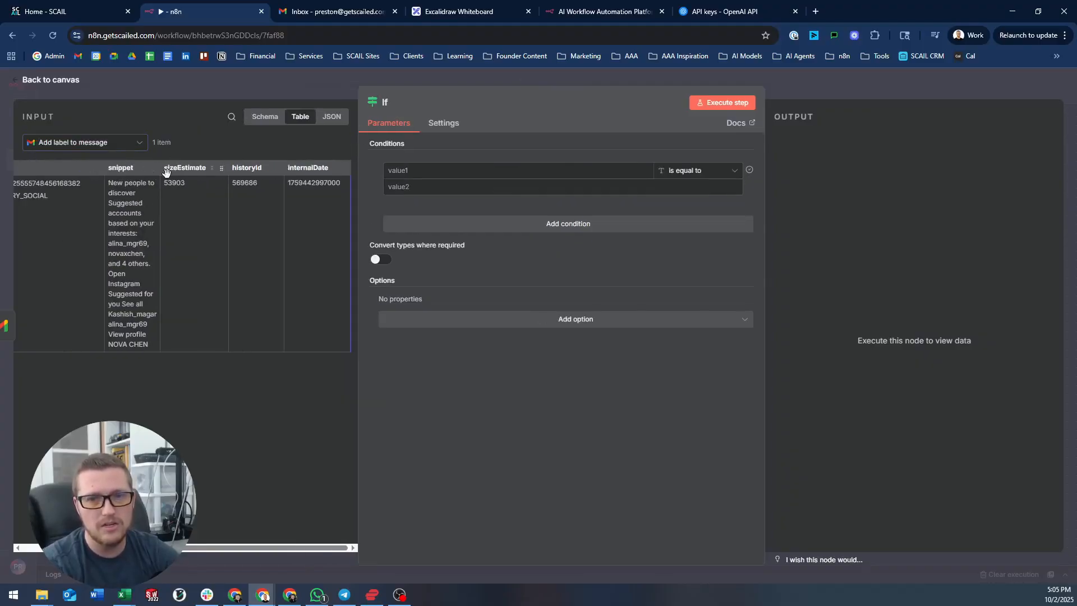
{"action": "scroll", "coordinate": [166, 172], "scroll_direction": "left", "scroll_amount": 5}
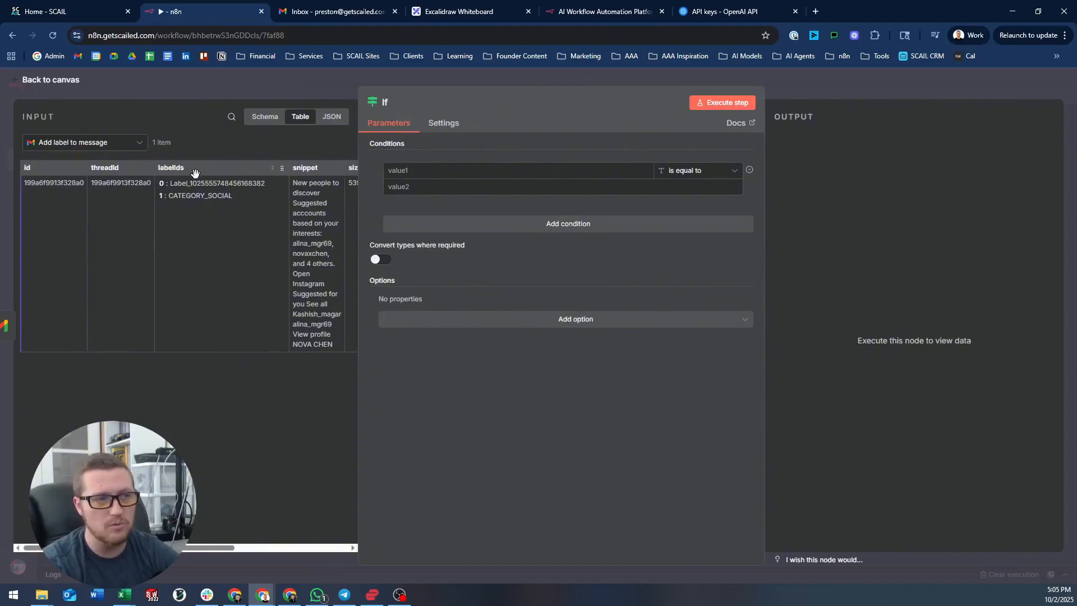
{"action": "left_click", "coordinate": [108, 148]}
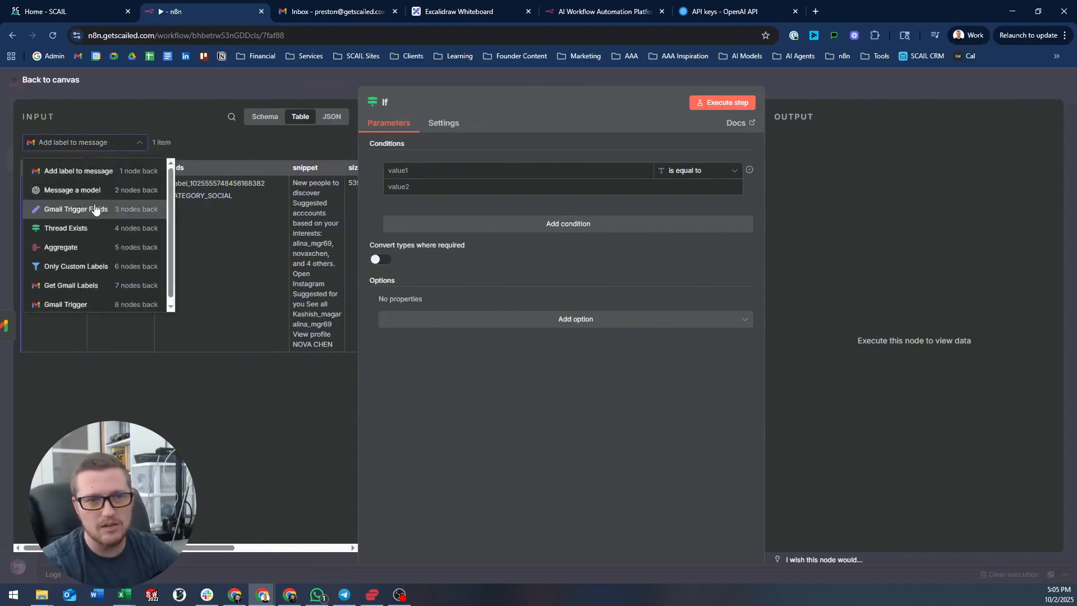
{"action": "left_click", "coordinate": [94, 209]}
{"action": "left_click", "coordinate": [113, 145]}
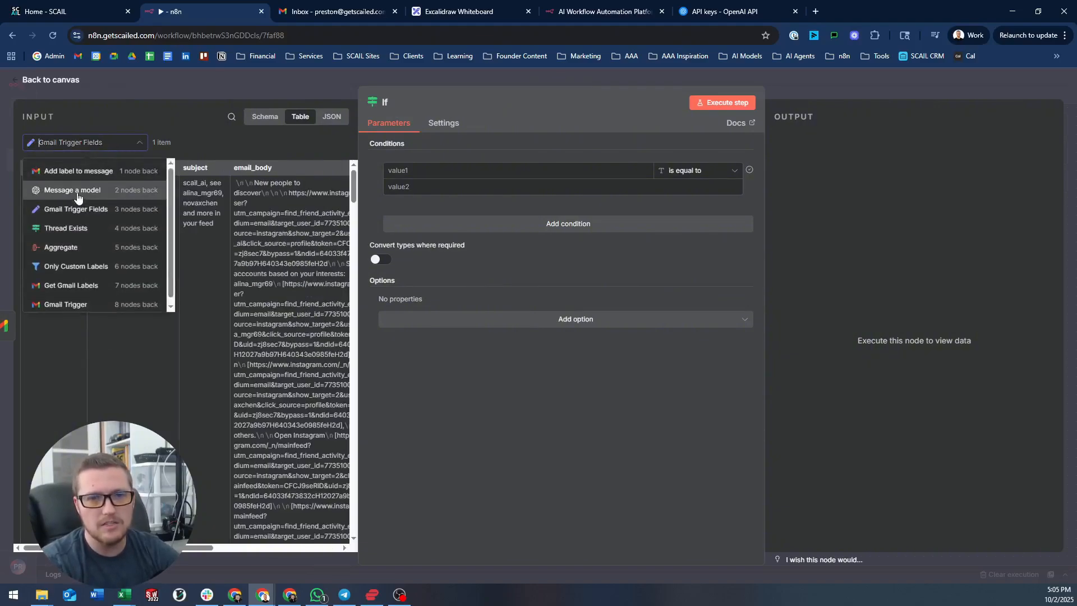
{"action": "left_click", "coordinate": [76, 190]}
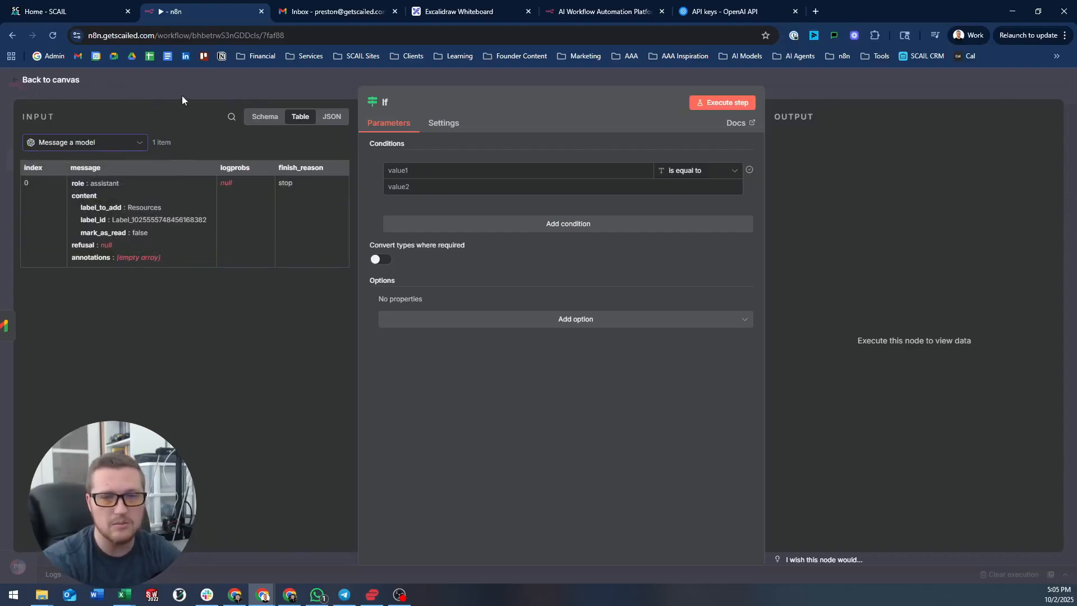
{"action": "left_click_drag", "start_coordinate": [102, 231], "coordinate": [426, 170]}
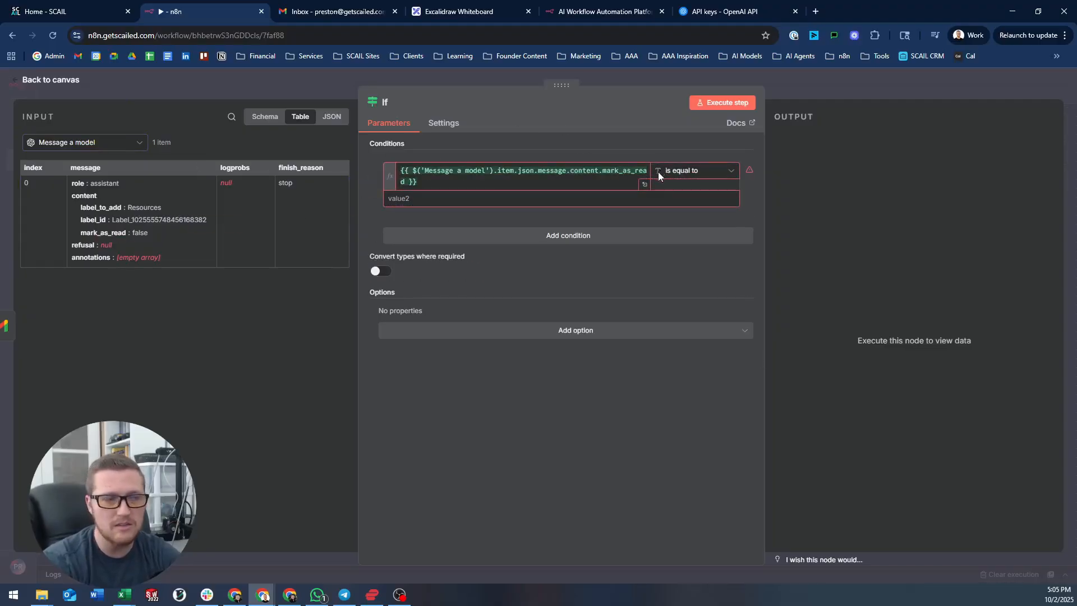
{"action": "left_click", "coordinate": [726, 177]}
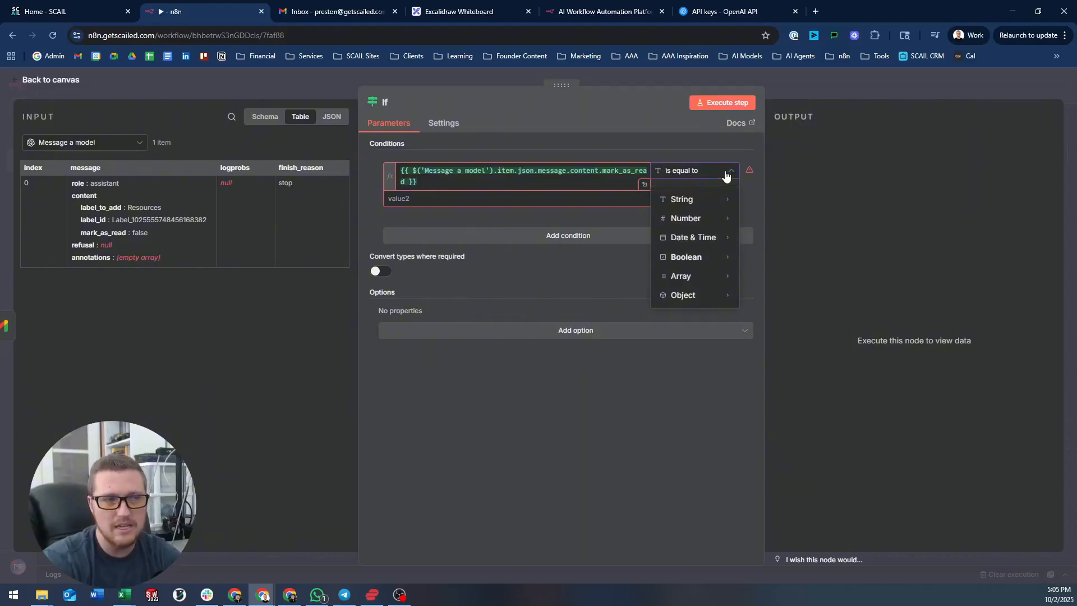
{"action": "mouse_move", "coordinate": [708, 258]}
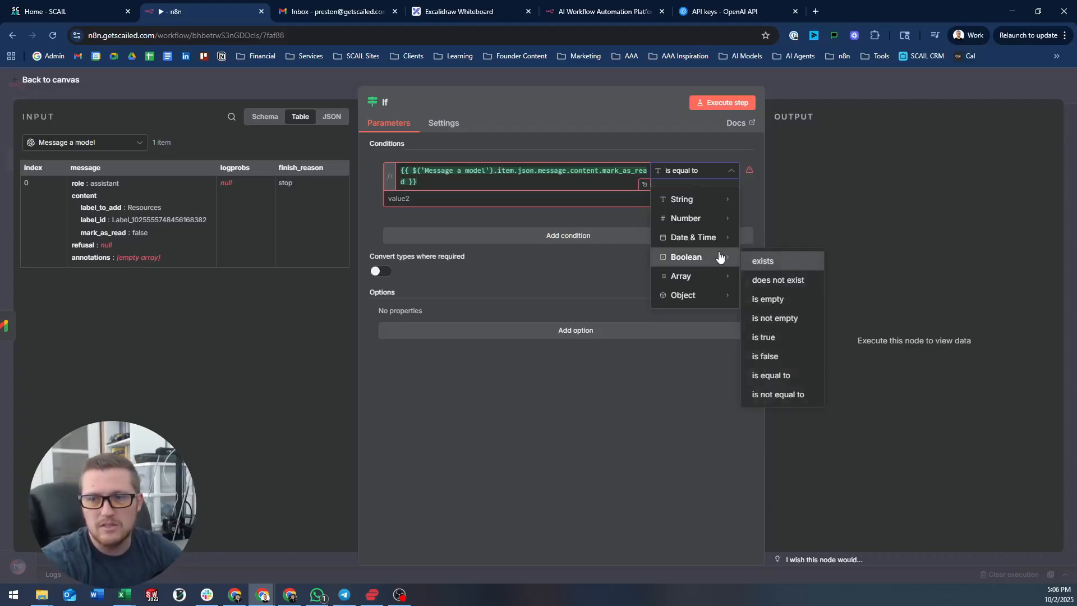
{"action": "left_click", "coordinate": [785, 340]}
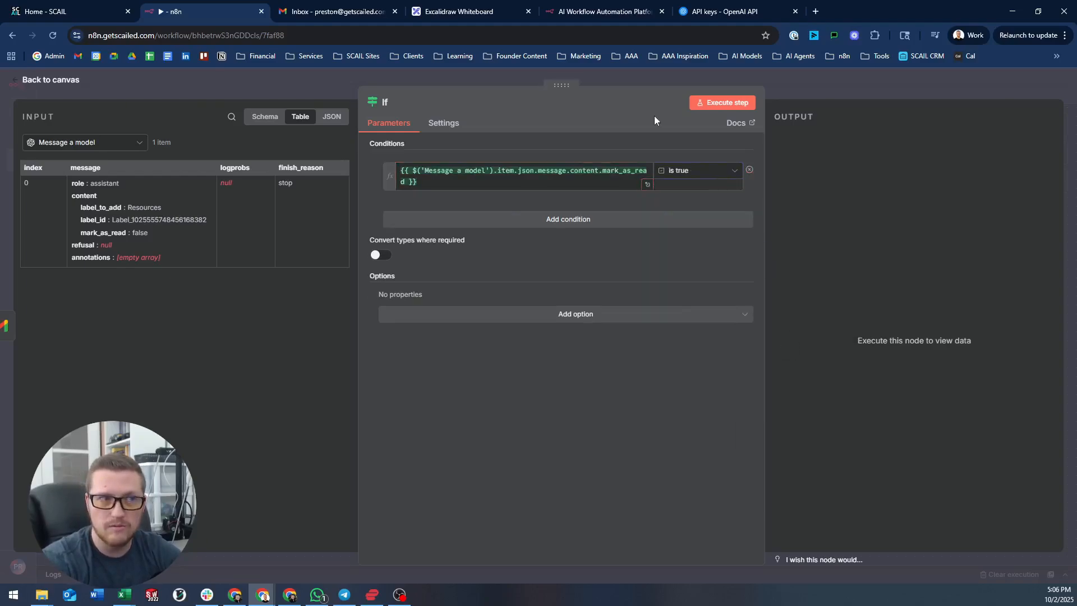
- Rename the If node to 'Mark as Read = true'
{"action": "left_click", "coordinate": [387, 102]}
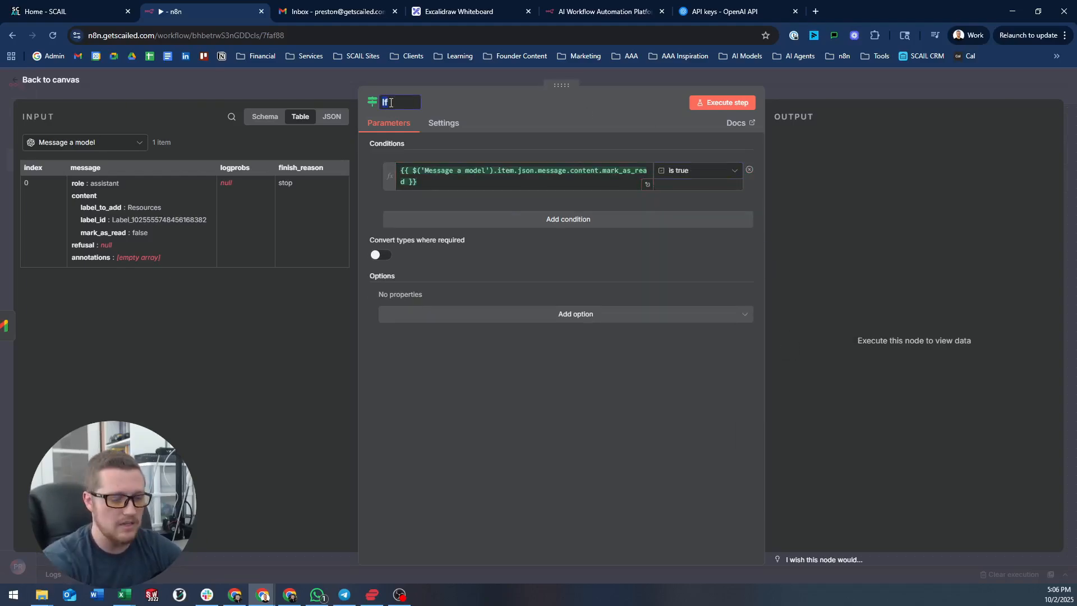
{"action": "left_click", "coordinate": [391, 102]}
{"action": "type", "text": "Mars a"}
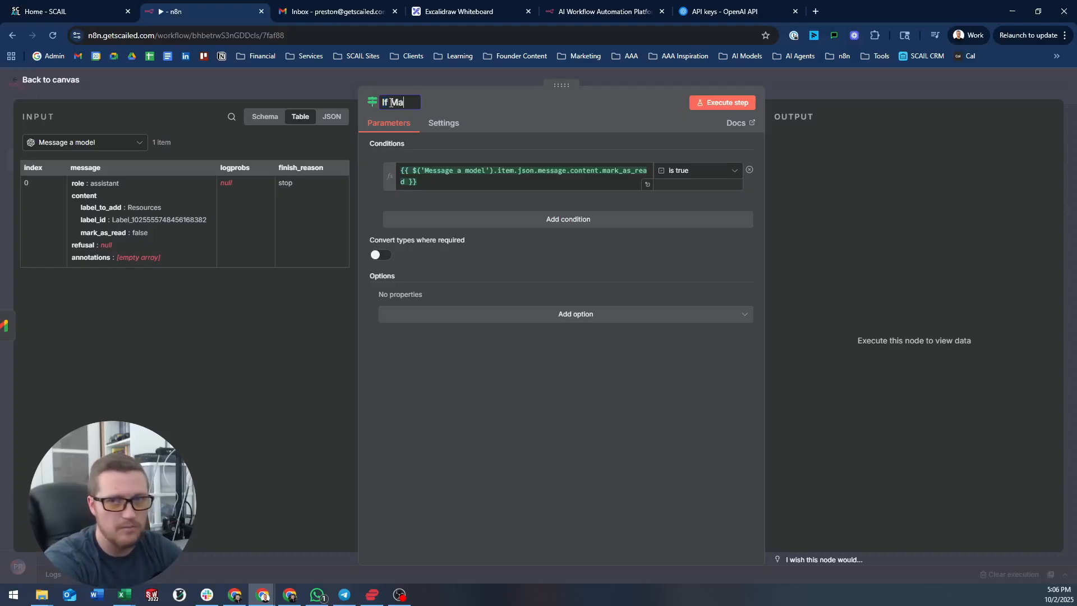
{"action": "key", "text": "BackSpace"}
{"action": "key", "text": "BackSpace"}
{"action": "key", "text": "BackSpace"}
{"action": "type", "text": "k as Re"}
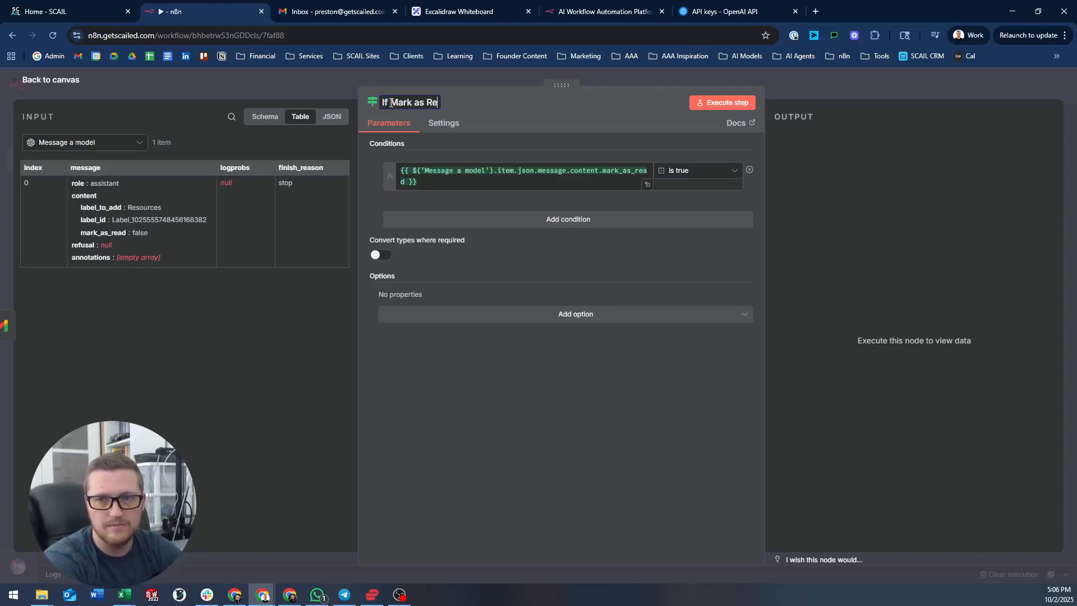
{"action": "type", "text": "ad = true"}
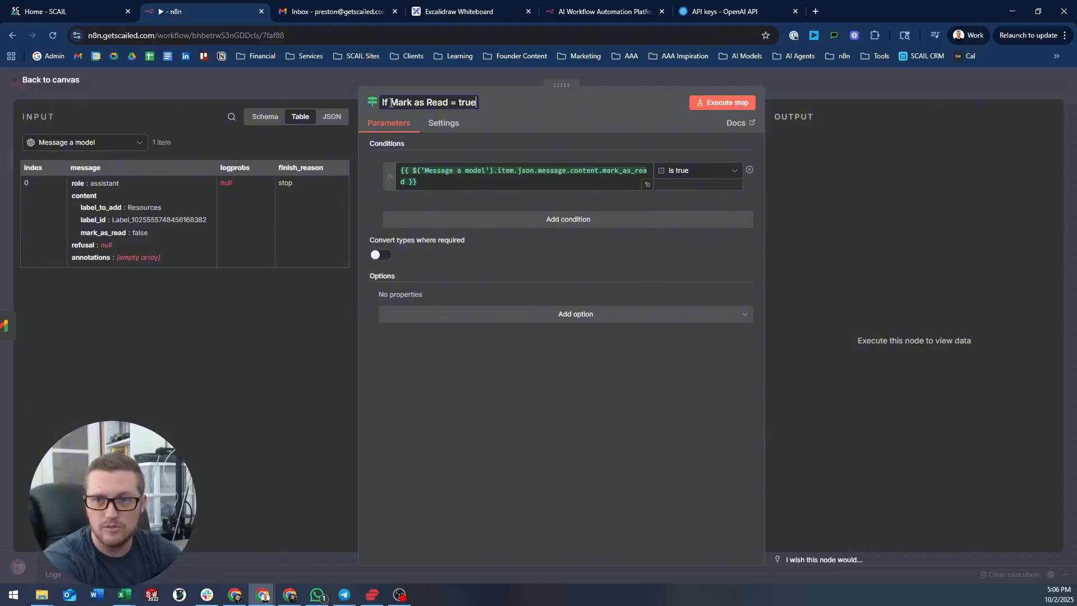
{"action": "left_click", "coordinate": [392, 103]}
{"action": "key", "text": "BackSpace"}
{"action": "key", "text": "BackSpace"}
{"action": "key", "text": "BackSpace"}
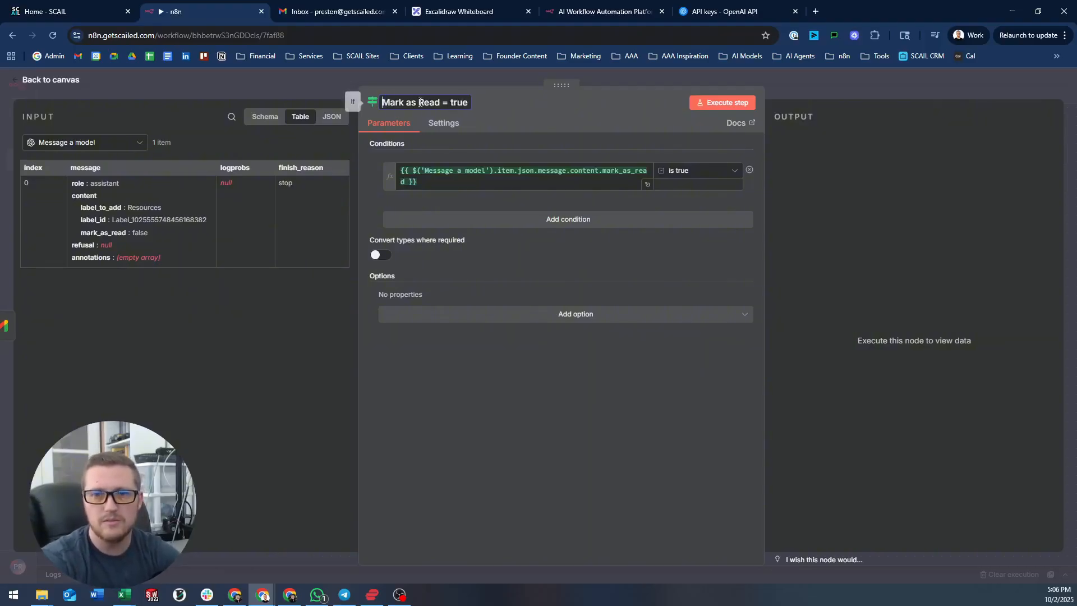
- Run Mark as Read = true, confirm the email goes to the false branch, and add a step there
{"action": "left_click", "coordinate": [702, 80]}
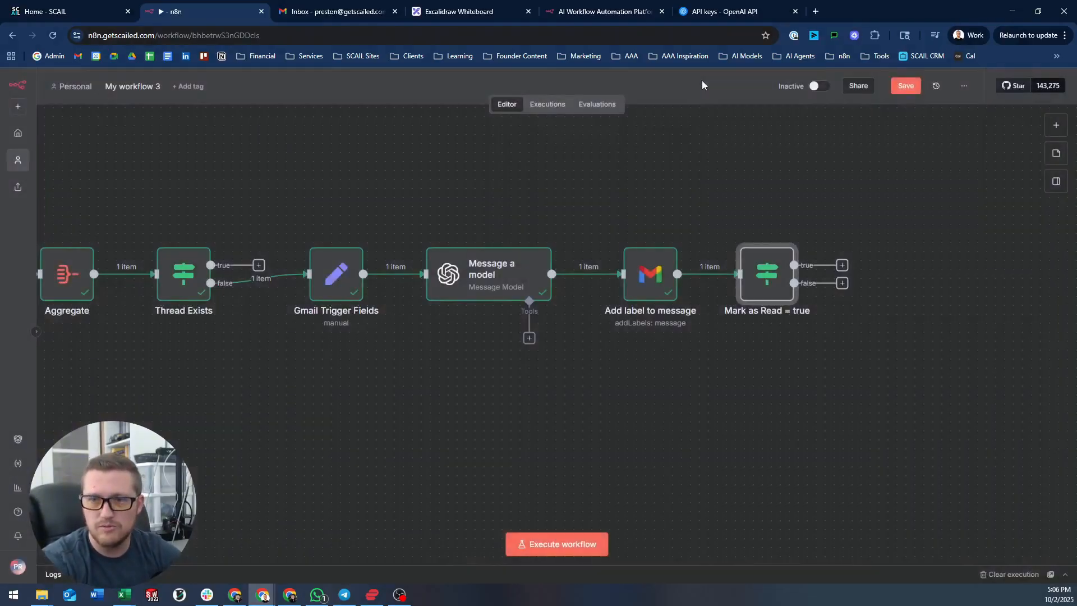
{"action": "left_click", "coordinate": [743, 232]}
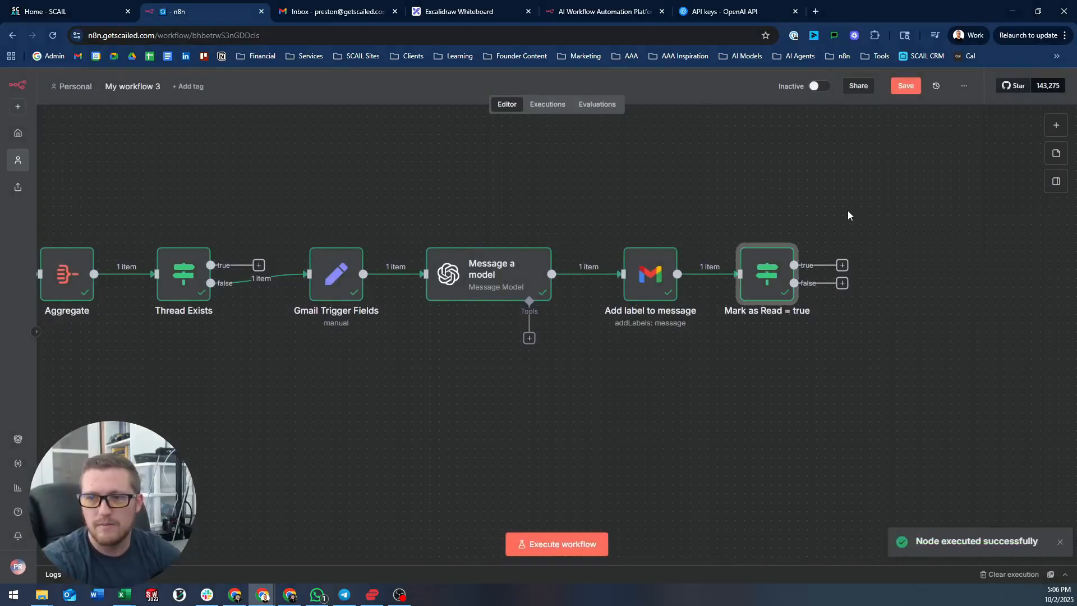
{"action": "left_click_drag", "start_coordinate": [847, 213], "coordinate": [587, 199]}
{"action": "double_click", "coordinate": [533, 264]}
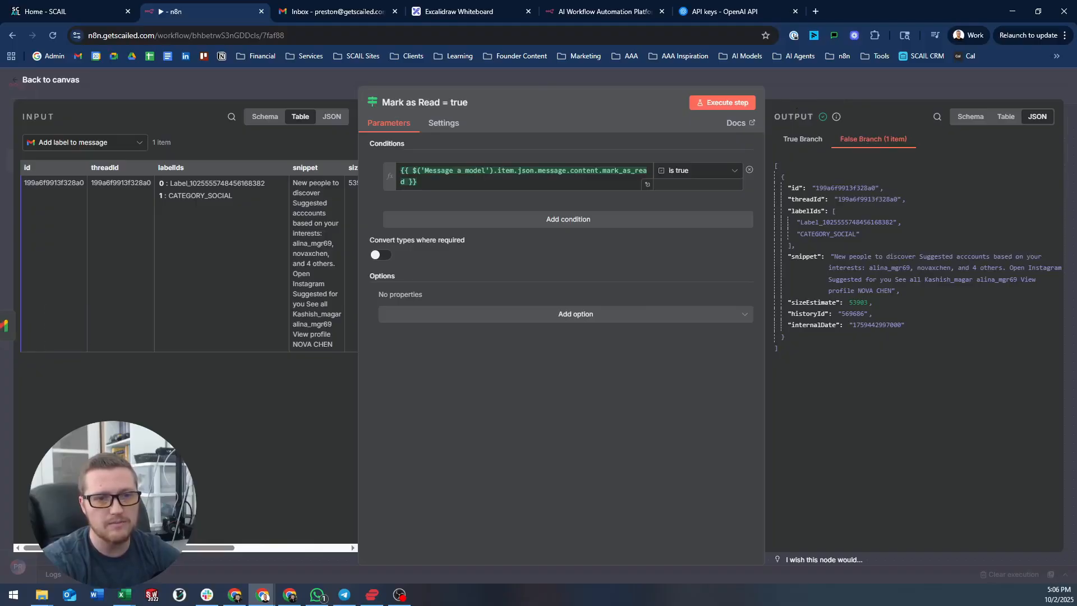
{"action": "left_click", "coordinate": [825, 82]}
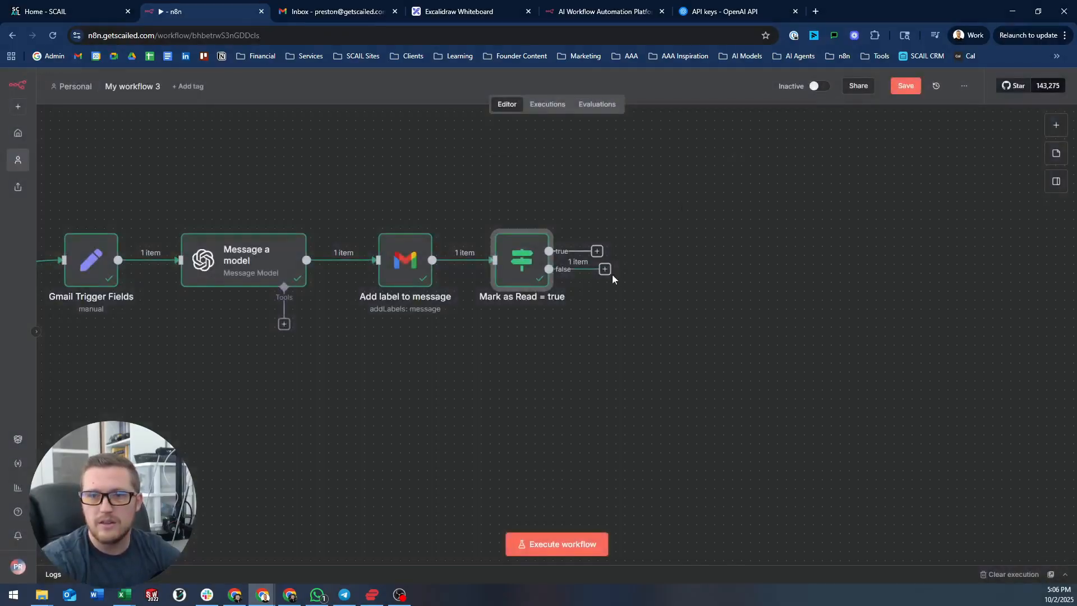
{"action": "left_click_drag", "start_coordinate": [611, 275], "coordinate": [366, 242]}
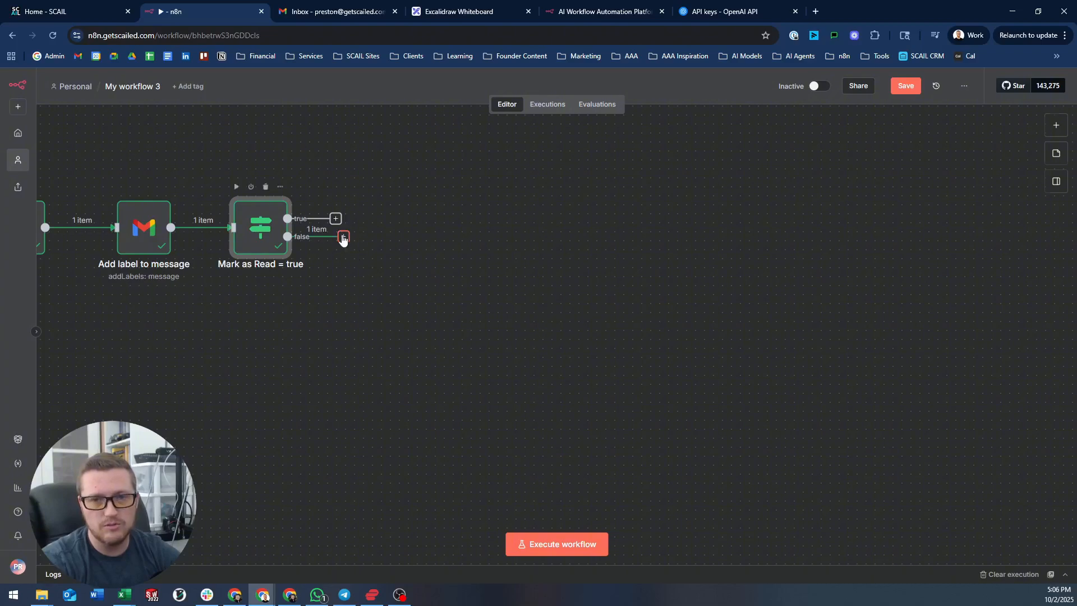
{"action": "left_click", "coordinate": [343, 237]}
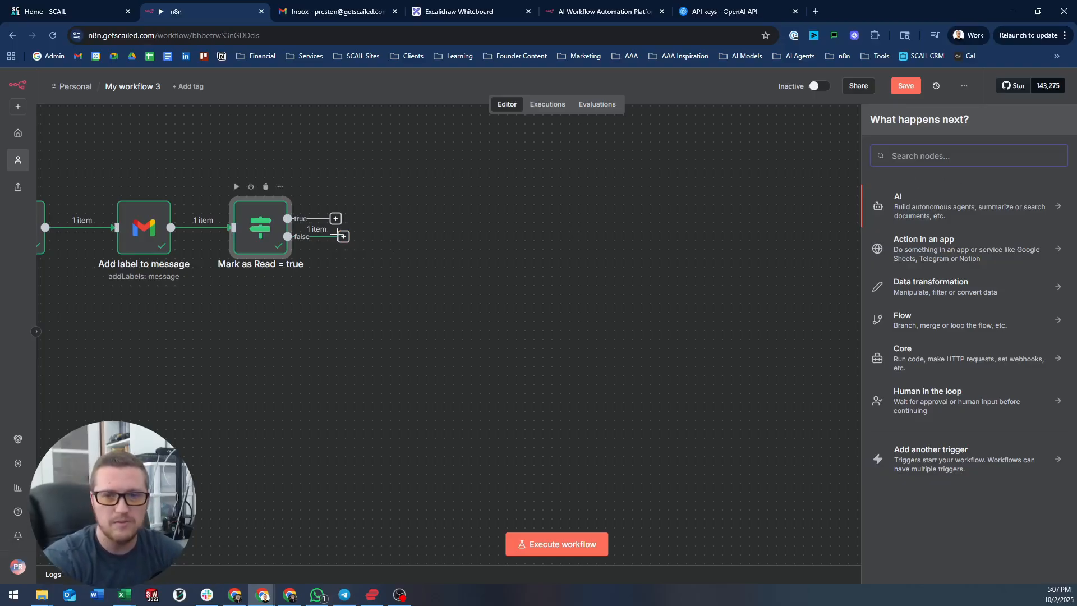
- Add a Gmail "Remove label from message" node using the trigger's email_id as Message ID
{"action": "left_click_drag", "start_coordinate": [343, 236], "coordinate": [389, 273]}
{"action": "type", "text": "gmail"}
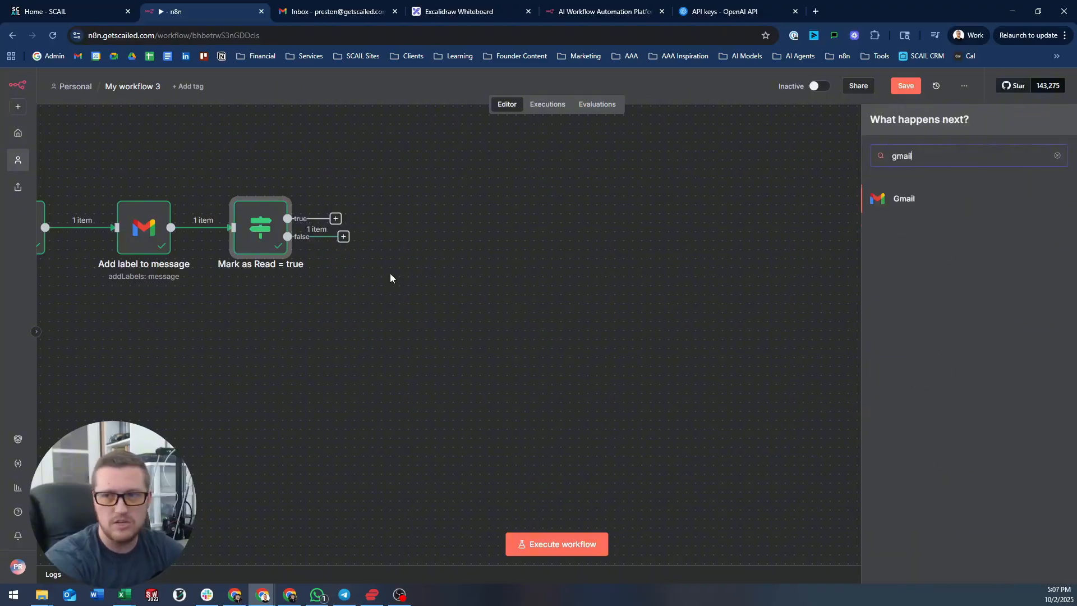
{"action": "key", "text": "Return"}
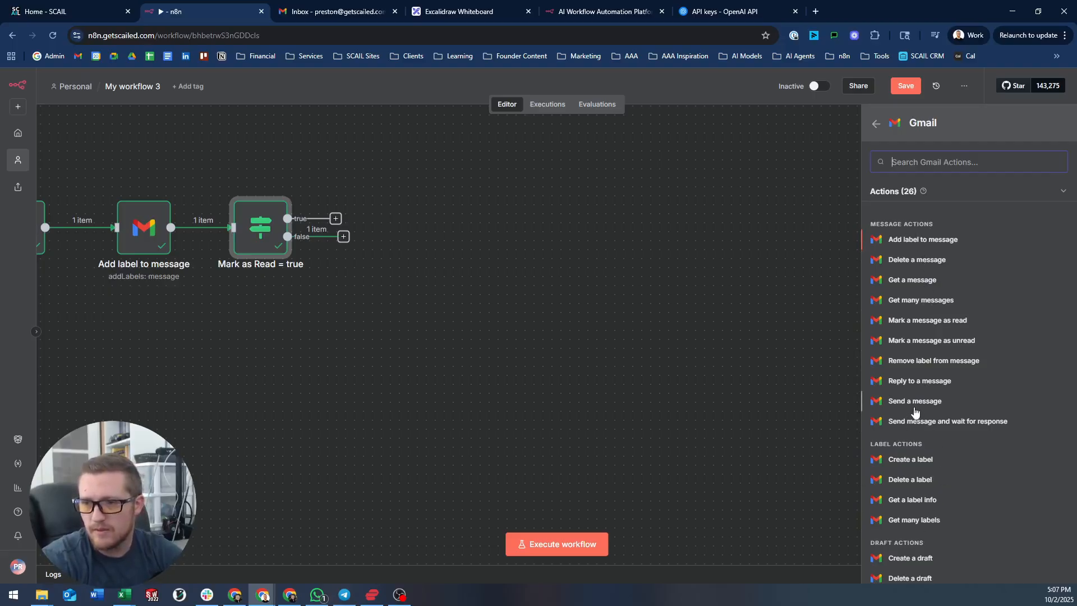
{"action": "left_click", "coordinate": [926, 362]}
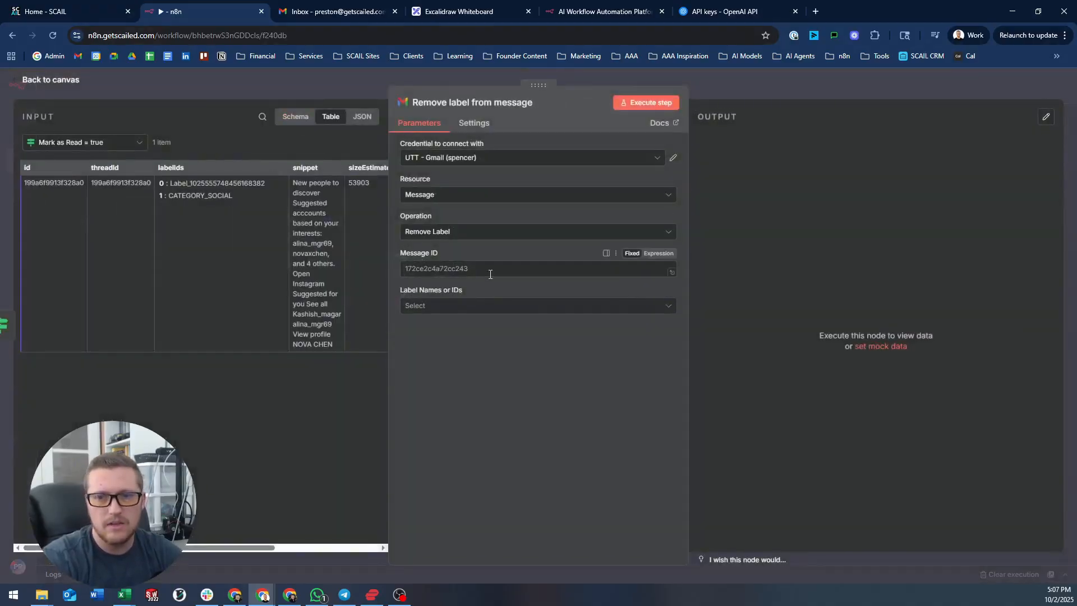
{"action": "left_click", "coordinate": [116, 145]}
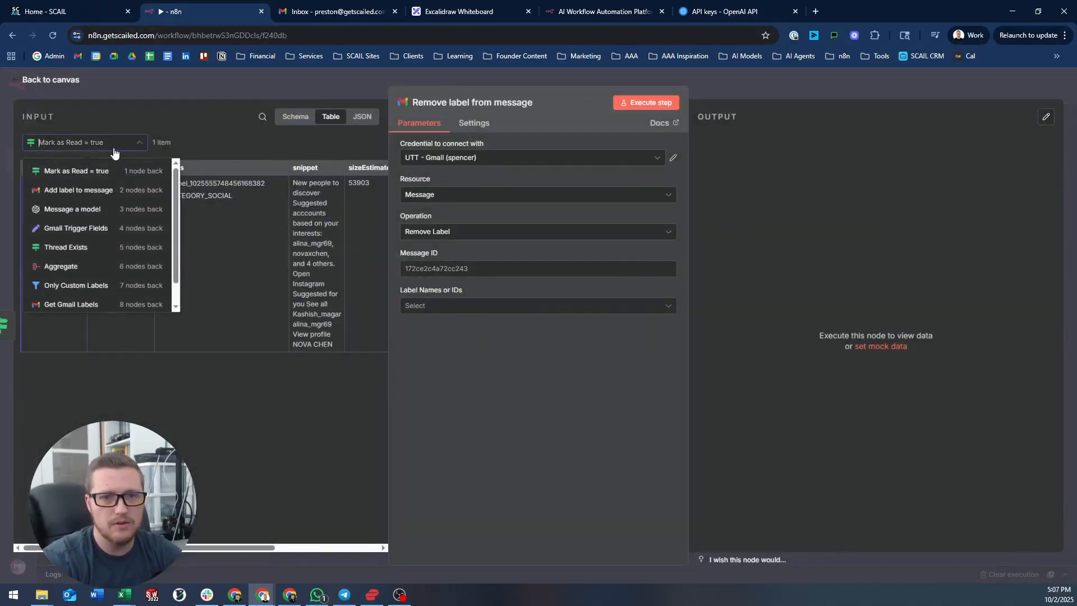
{"action": "left_click", "coordinate": [88, 239]}
{"action": "left_click_drag", "start_coordinate": [48, 167], "coordinate": [443, 270]}
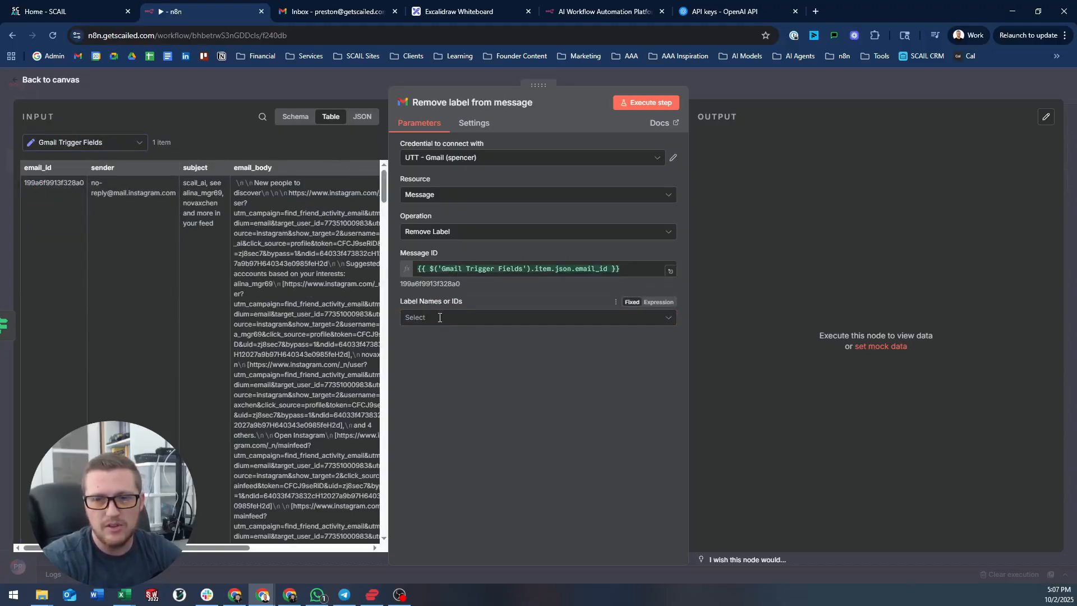
- Select INBOX as the label to remove
{"action": "left_click", "coordinate": [668, 318]}
{"action": "scroll", "coordinate": [595, 433], "scroll_direction": "down", "scroll_amount": 2}
{"action": "scroll", "coordinate": [598, 434], "scroll_direction": "down", "scroll_amount": 1}
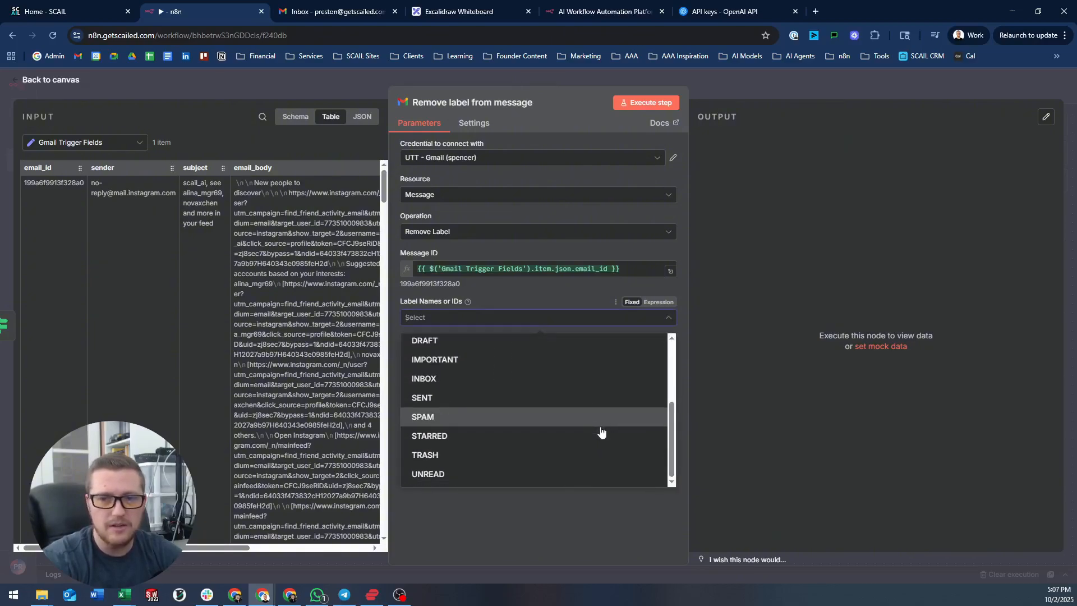
{"action": "scroll", "coordinate": [604, 427], "scroll_direction": "up", "scroll_amount": 2}
{"action": "scroll", "coordinate": [605, 426], "scroll_direction": "down", "scroll_amount": 3}
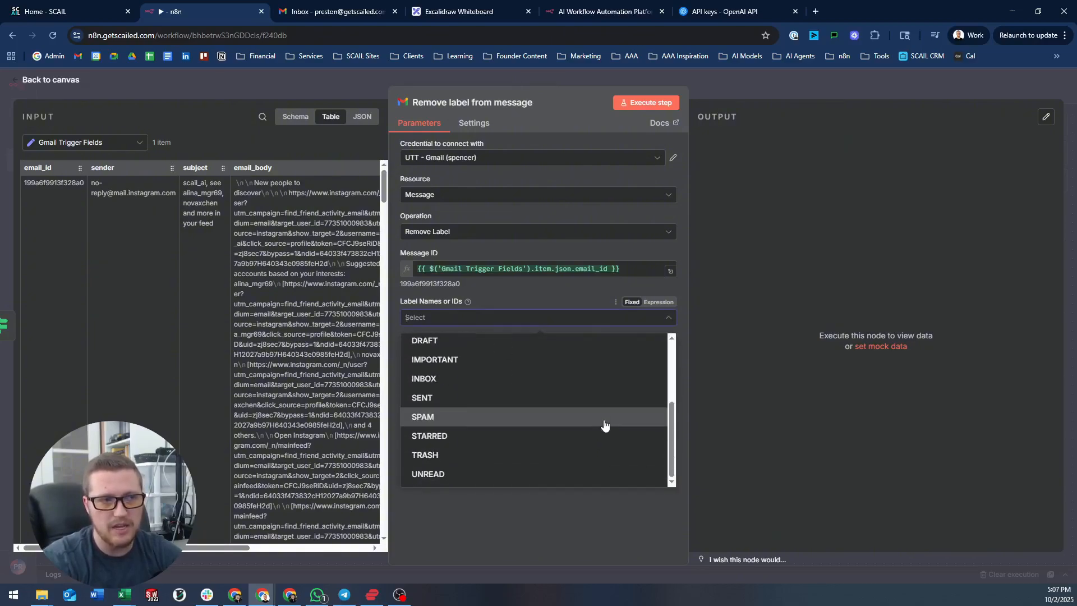
{"action": "left_click", "coordinate": [440, 378]}
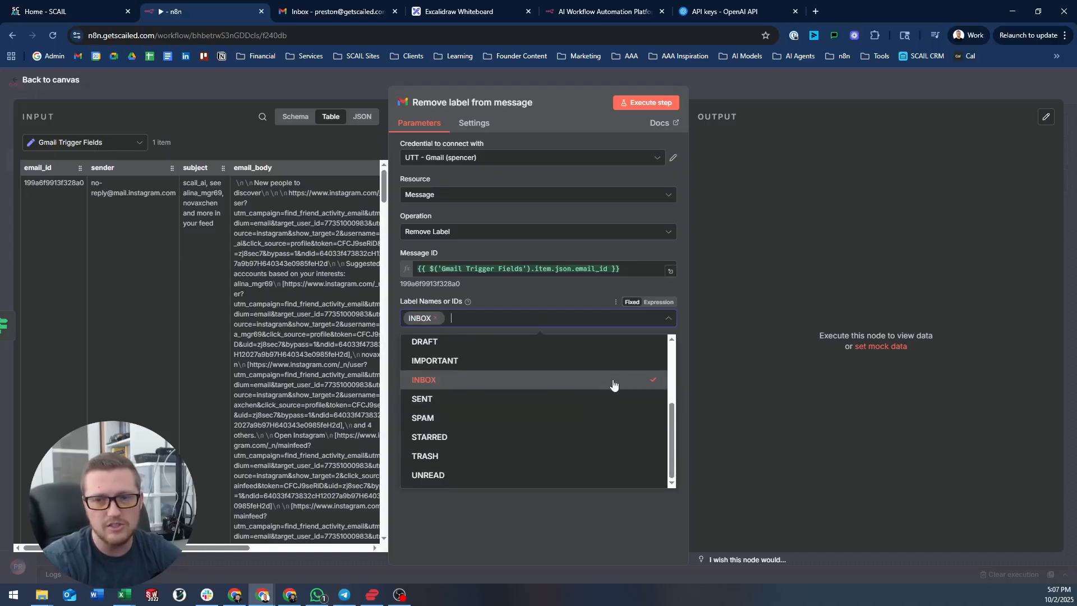
{"action": "left_click", "coordinate": [680, 345]}
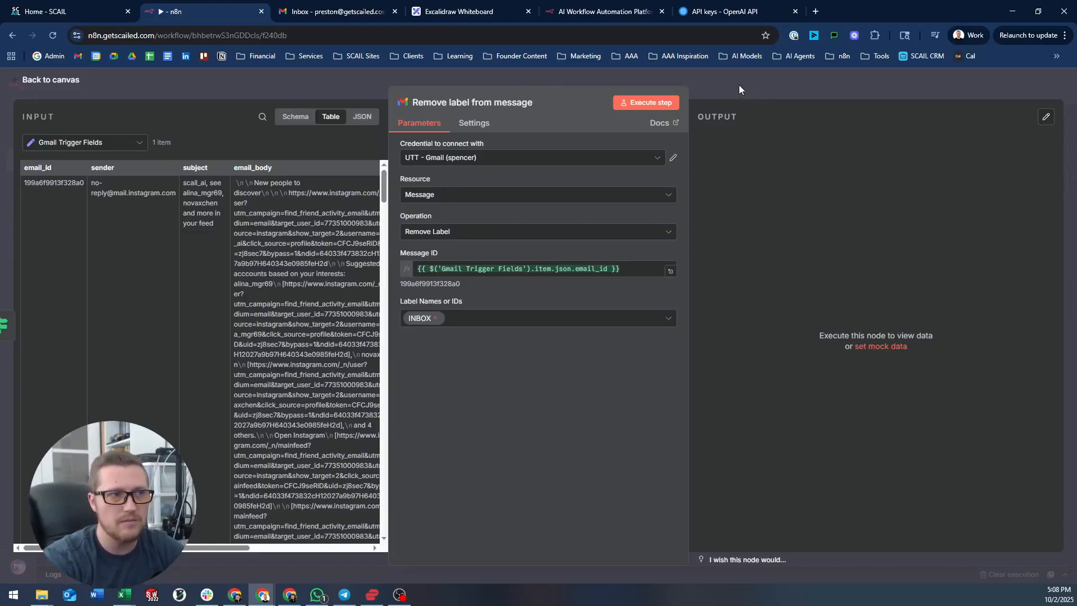
- Rename the label-removal node to 'Delete inbox label from email'
{"action": "left_click", "coordinate": [509, 102]}
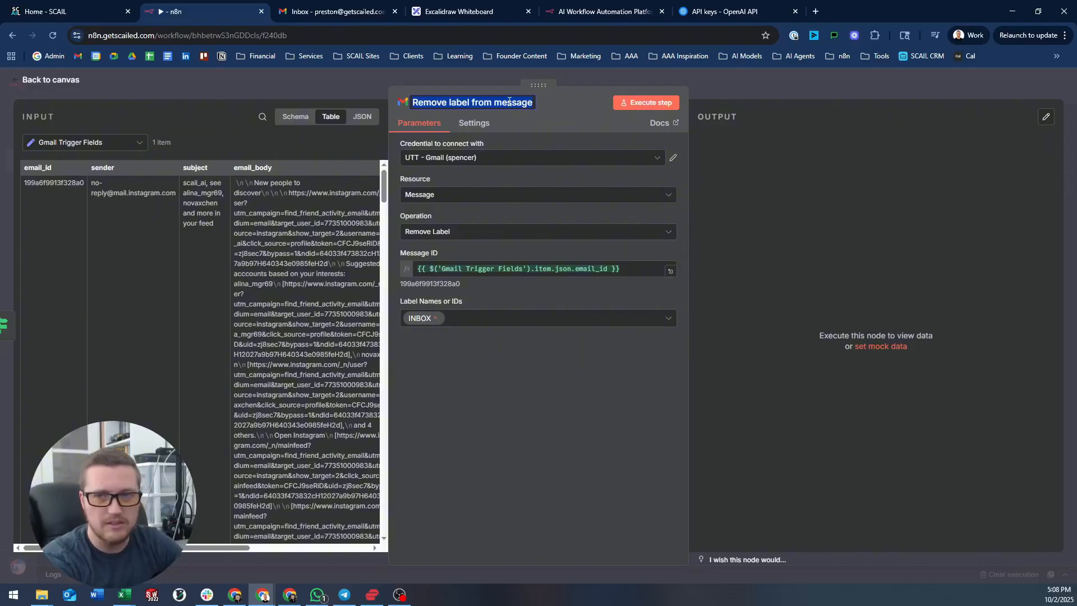
{"action": "type", "text": "Delete"}
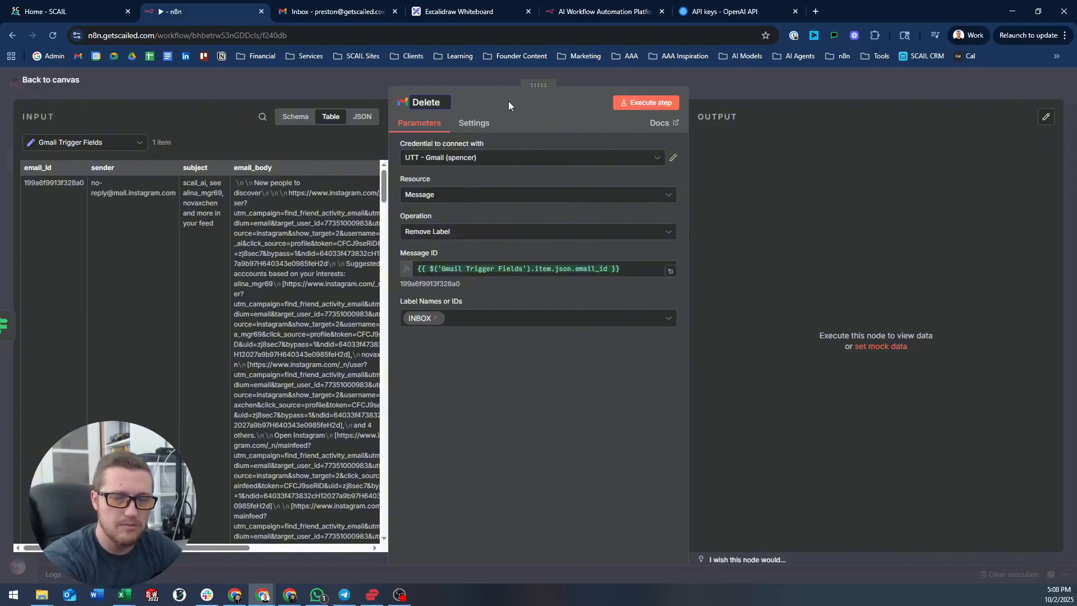
{"action": "type", "text": " inbox label"}
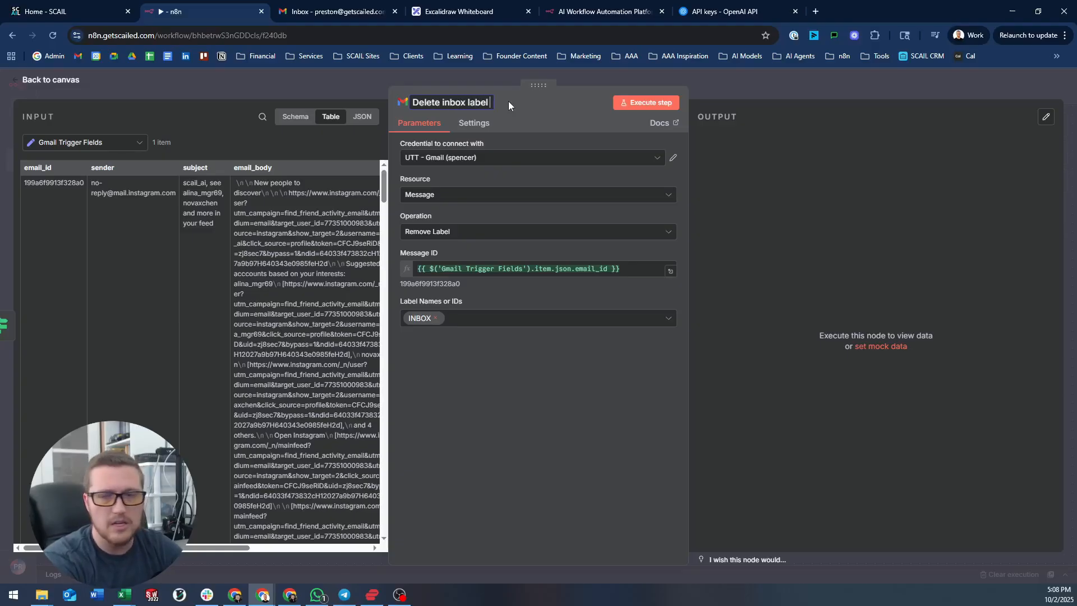
{"action": "type", "text": " fo"}
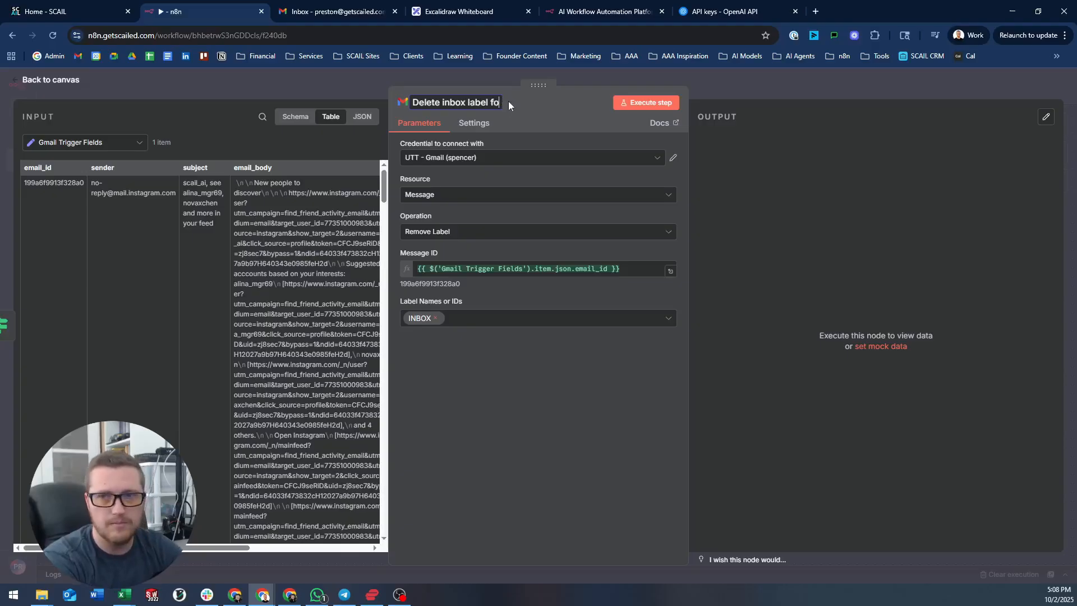
{"action": "type", "text": "mm email"}
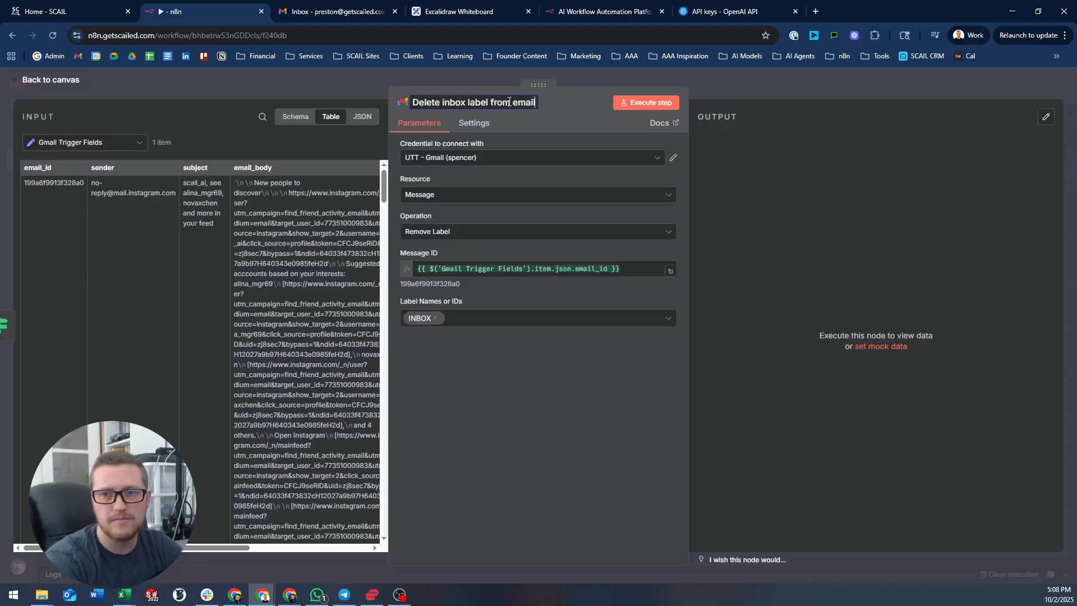
{"action": "left_click", "coordinate": [723, 85]}
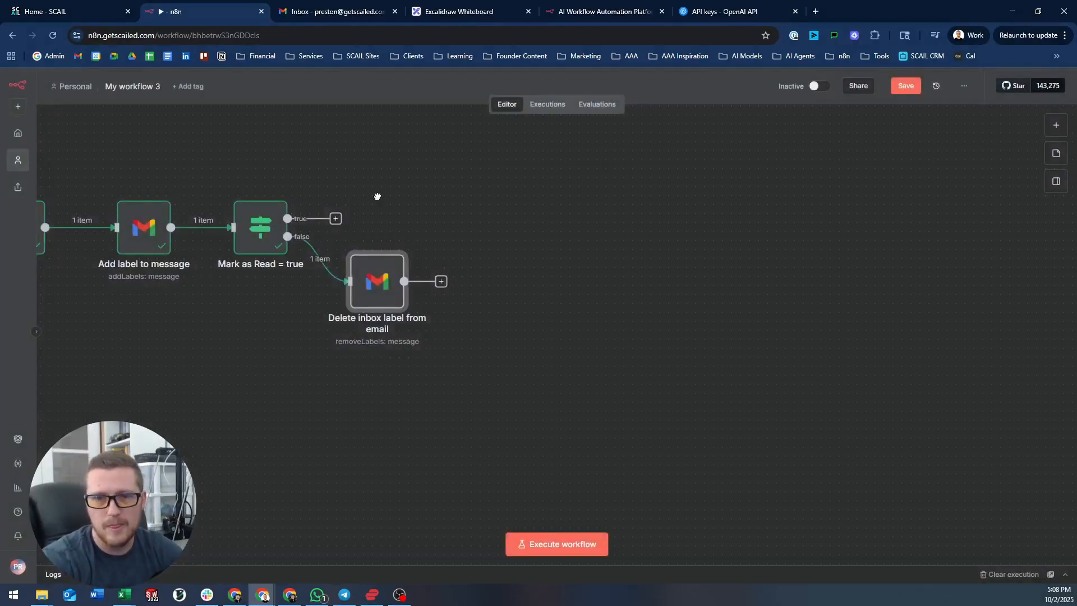
- Position the Delete inbox label node on the If node's false branch
{"action": "left_click_drag", "start_coordinate": [377, 196], "coordinate": [582, 208]}
{"action": "scroll", "coordinate": [349, 253], "scroll_direction": "down", "scroll_amount": 1}
{"action": "left_click_drag", "start_coordinate": [309, 292], "coordinate": [489, 305]}
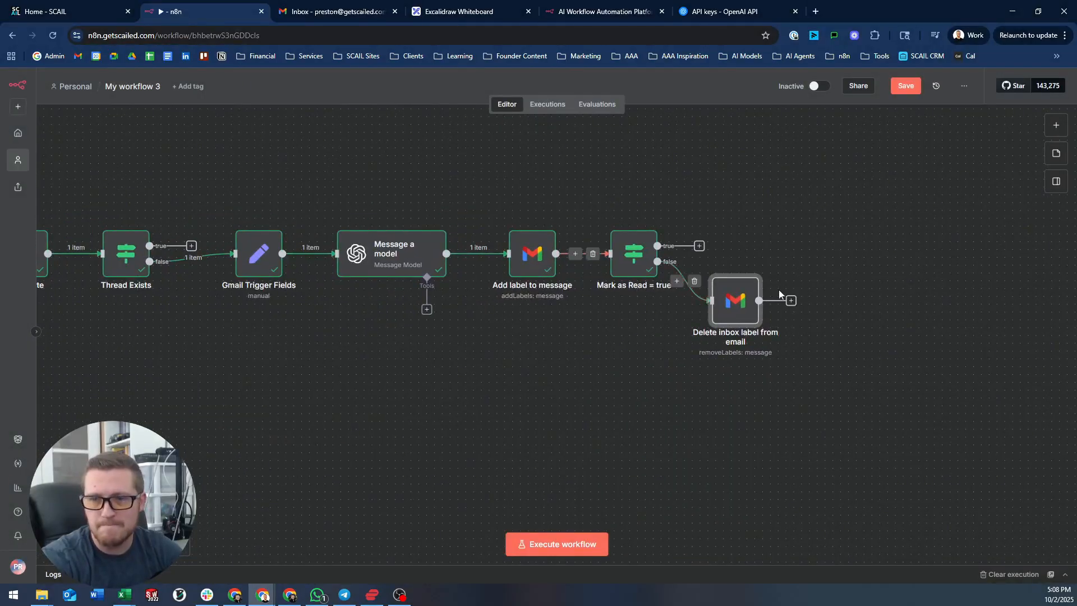
{"action": "left_click_drag", "start_coordinate": [735, 309], "coordinate": [751, 316]}
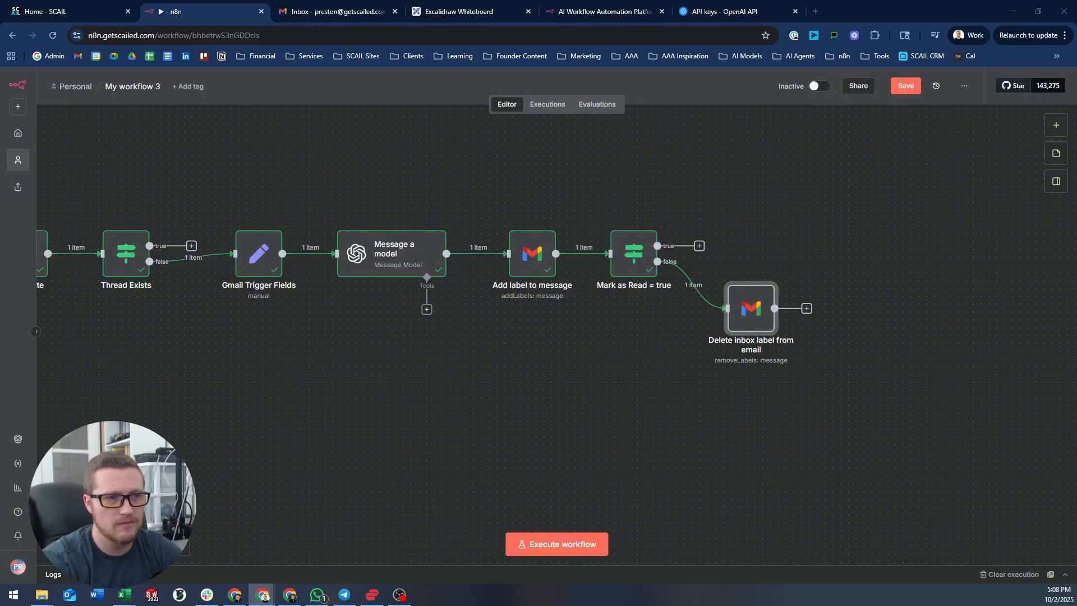
{"action": "left_click_drag", "start_coordinate": [833, 206], "coordinate": [745, 210]}
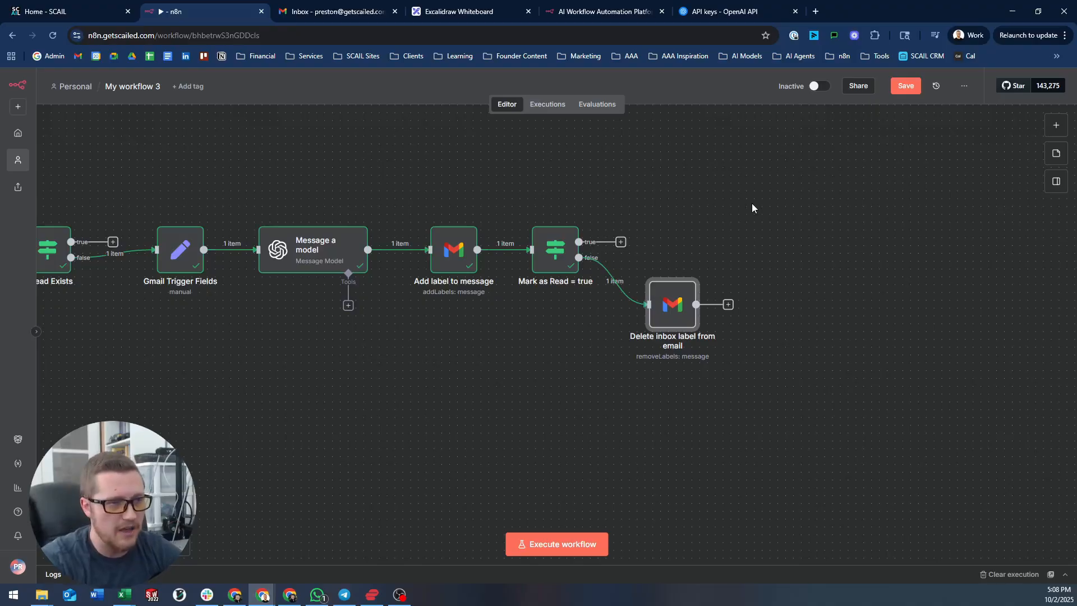
{"action": "left_click_drag", "start_coordinate": [678, 289], "coordinate": [685, 241]}
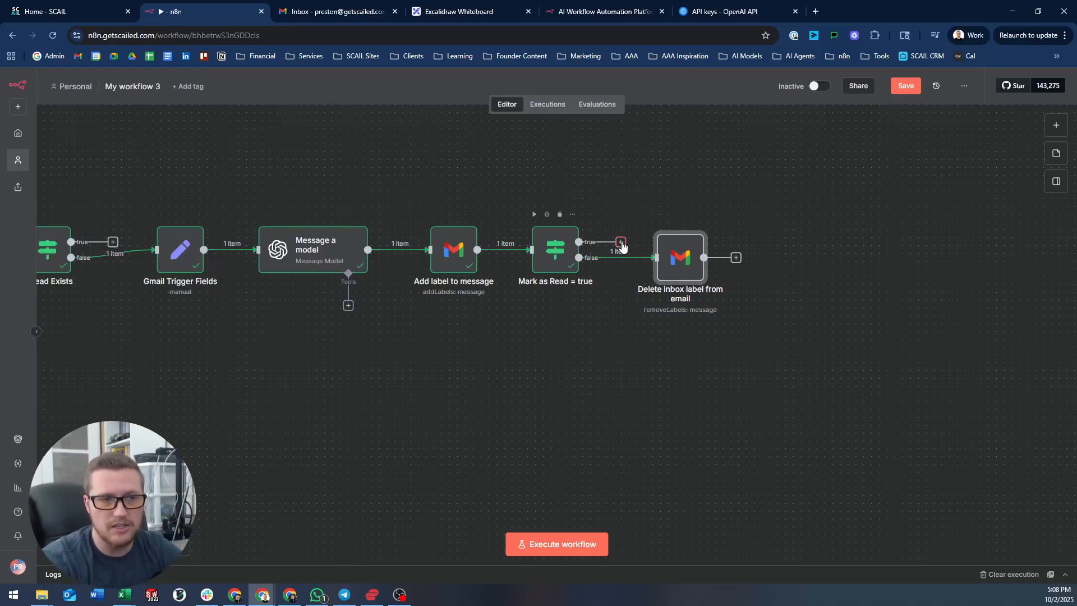
{"action": "left_click_drag", "start_coordinate": [622, 245], "coordinate": [640, 193]}
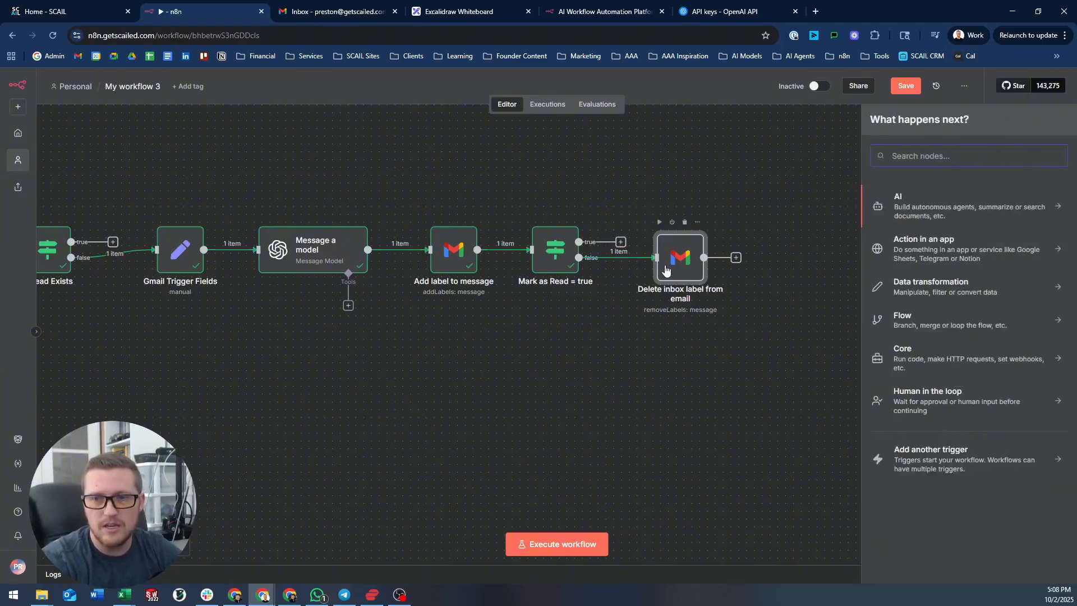
- Add a Gmail 'Mark a message as read' node on the If node's true branch
{"action": "left_click_drag", "start_coordinate": [679, 272], "coordinate": [702, 319]}
{"action": "left_click_drag", "start_coordinate": [626, 242], "coordinate": [651, 198]}
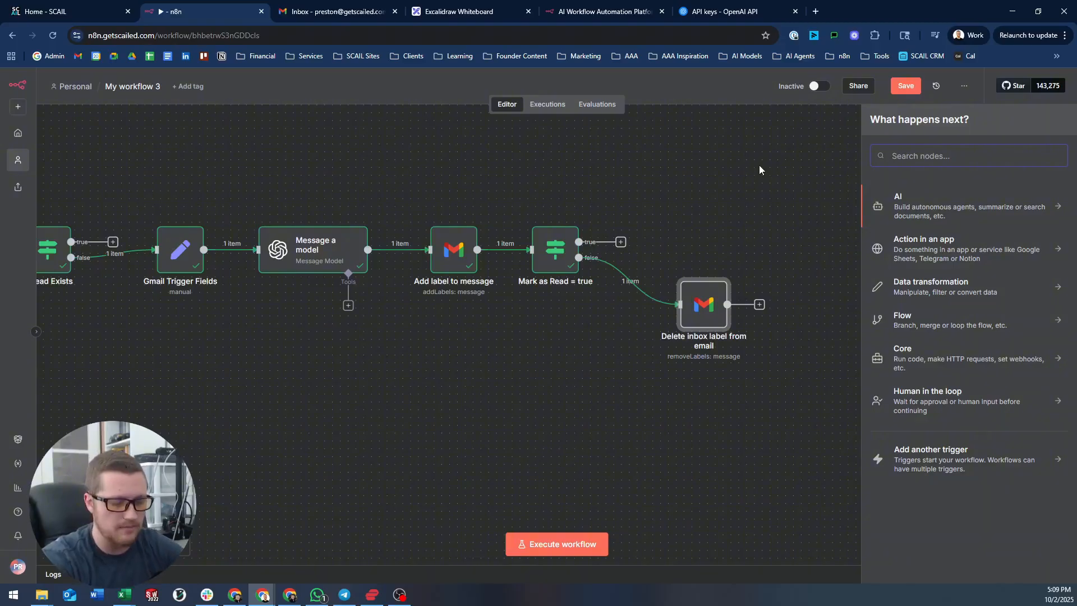
{"action": "type", "text": "gmail"}
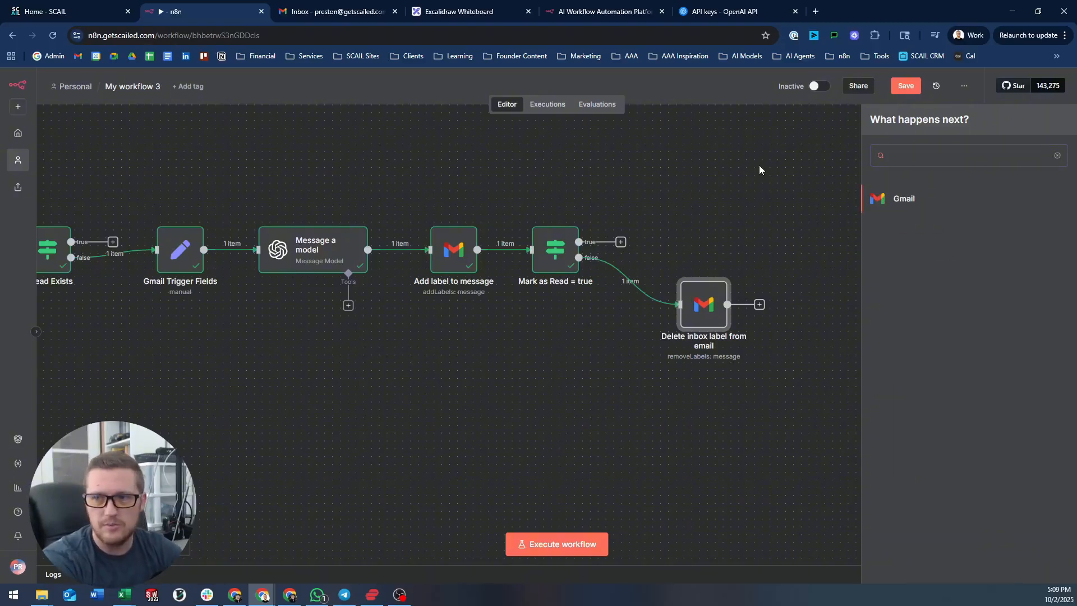
{"action": "key", "text": "Return"}
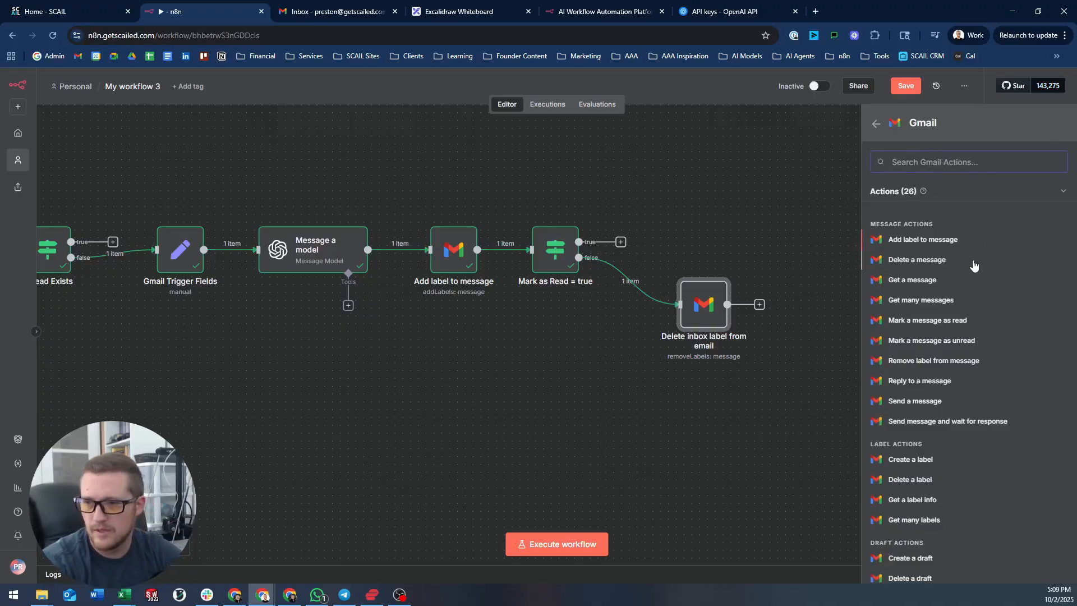
{"action": "left_click", "coordinate": [927, 321]}
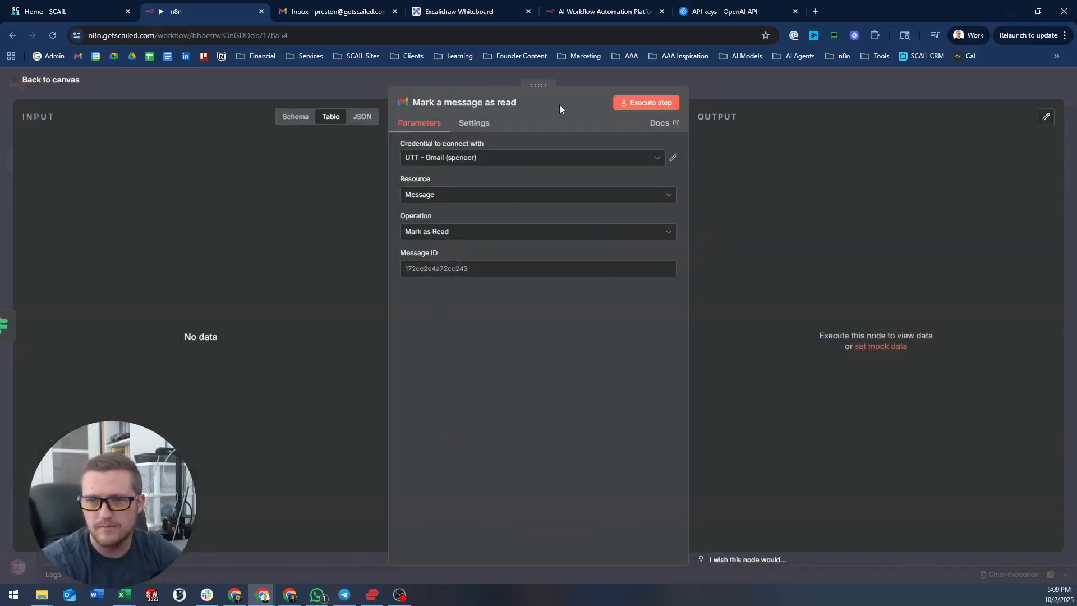
{"action": "left_click", "coordinate": [360, 81]}
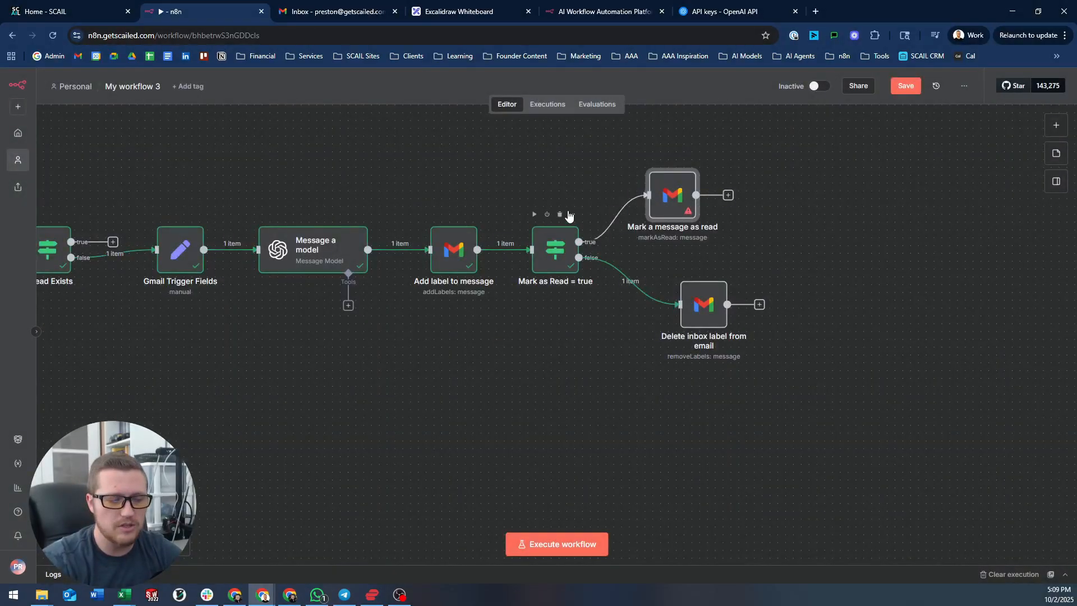
- Shift the Delete inbox label node left and reframe the view on the IF branches
{"action": "scroll", "coordinate": [569, 216], "scroll_direction": "up", "scroll_amount": 2}
{"action": "scroll", "coordinate": [496, 171], "scroll_direction": "up", "scroll_amount": 1}
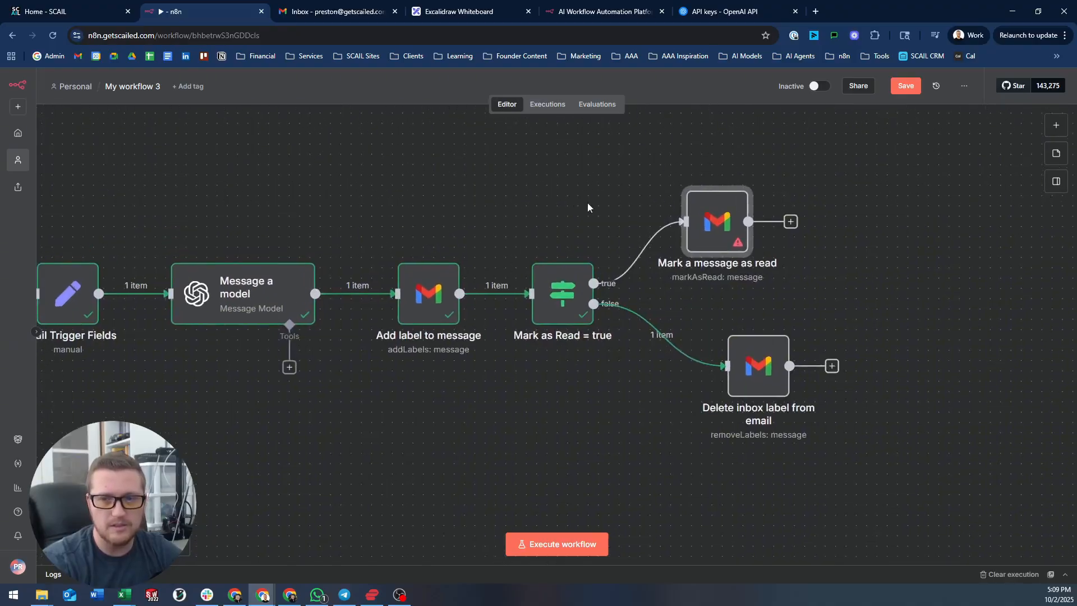
{"action": "left_click_drag", "start_coordinate": [767, 368], "coordinate": [726, 367]}
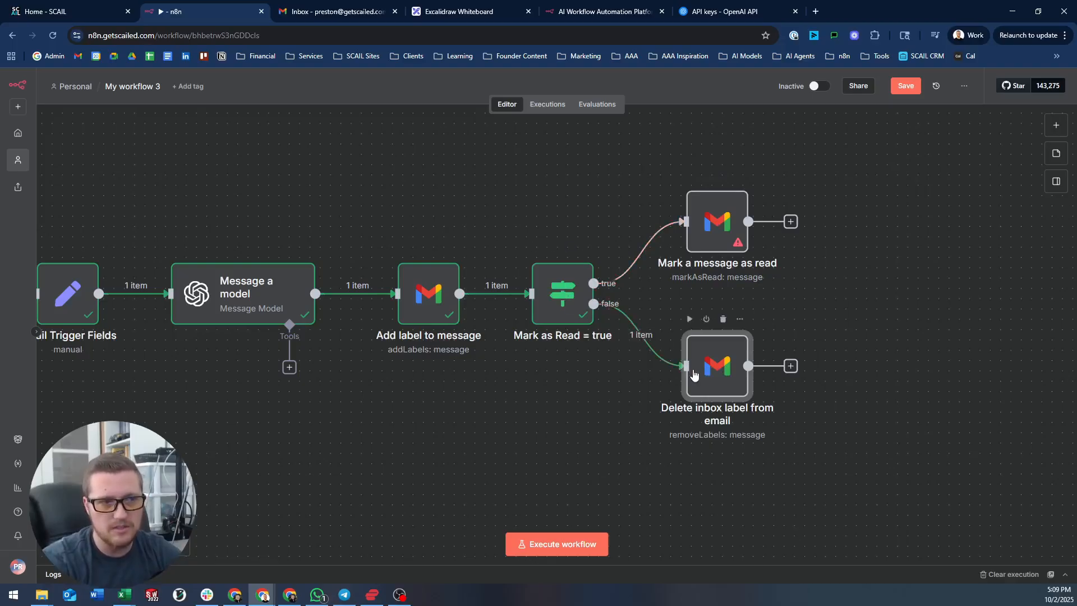
{"action": "scroll", "coordinate": [197, 242], "scroll_direction": "down", "scroll_amount": 6}
{"action": "left_click_drag", "start_coordinate": [176, 240], "coordinate": [533, 284]}
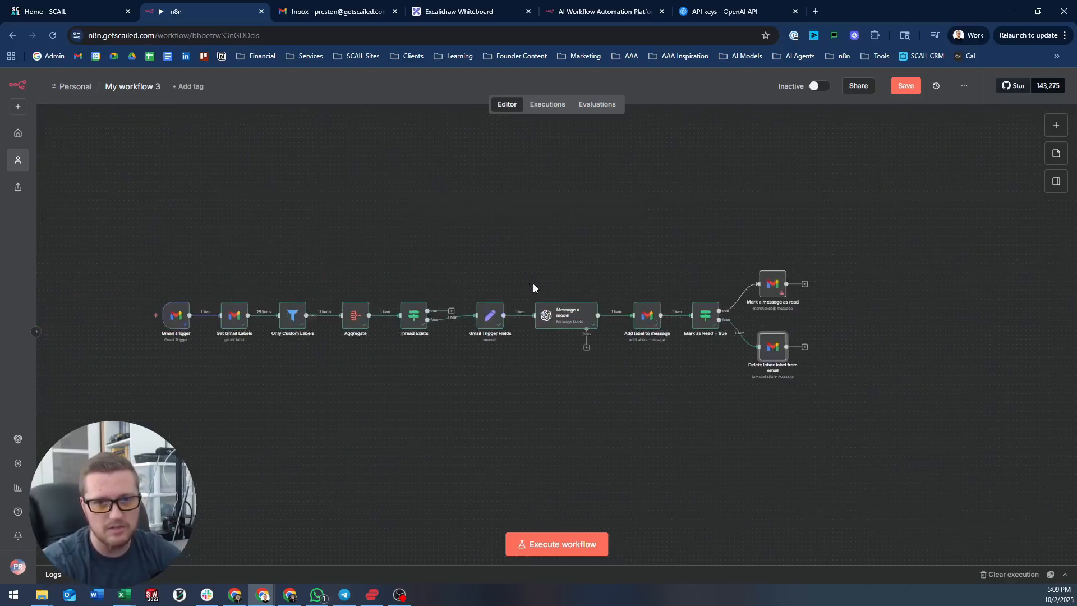
{"action": "scroll", "coordinate": [444, 320], "scroll_direction": "up", "scroll_amount": 2}
{"action": "left_click_drag", "start_coordinate": [488, 230], "coordinate": [286, 161]}
{"action": "scroll", "coordinate": [594, 270], "scroll_direction": "up", "scroll_amount": 2}
{"action": "left_click_drag", "start_coordinate": [454, 159], "coordinate": [385, 191]}
{"action": "scroll", "coordinate": [501, 268], "scroll_direction": "up", "scroll_amount": 1}
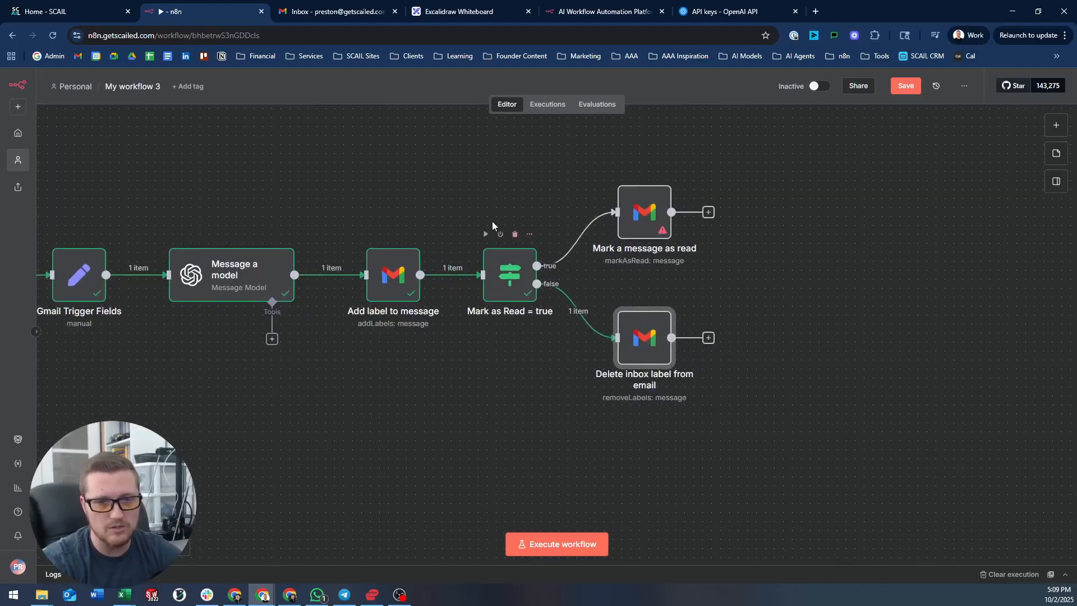
{"action": "left_click_drag", "start_coordinate": [499, 208], "coordinate": [453, 196]}
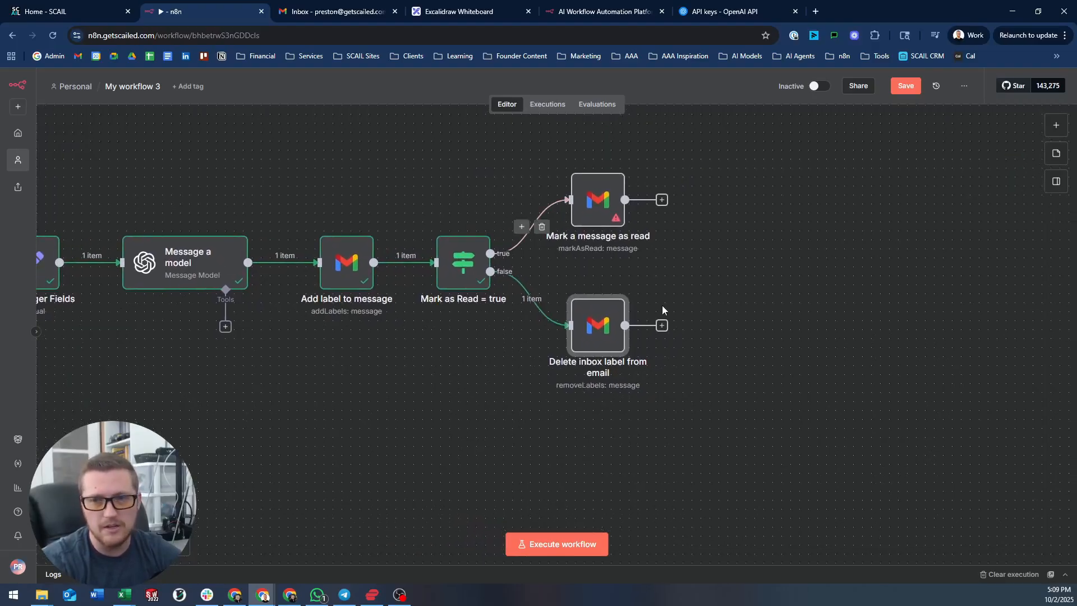
- Rerun the Delete inbox label node successfully after switching it to the SCAIL Gmail credential
{"action": "double_click", "coordinate": [590, 319]}
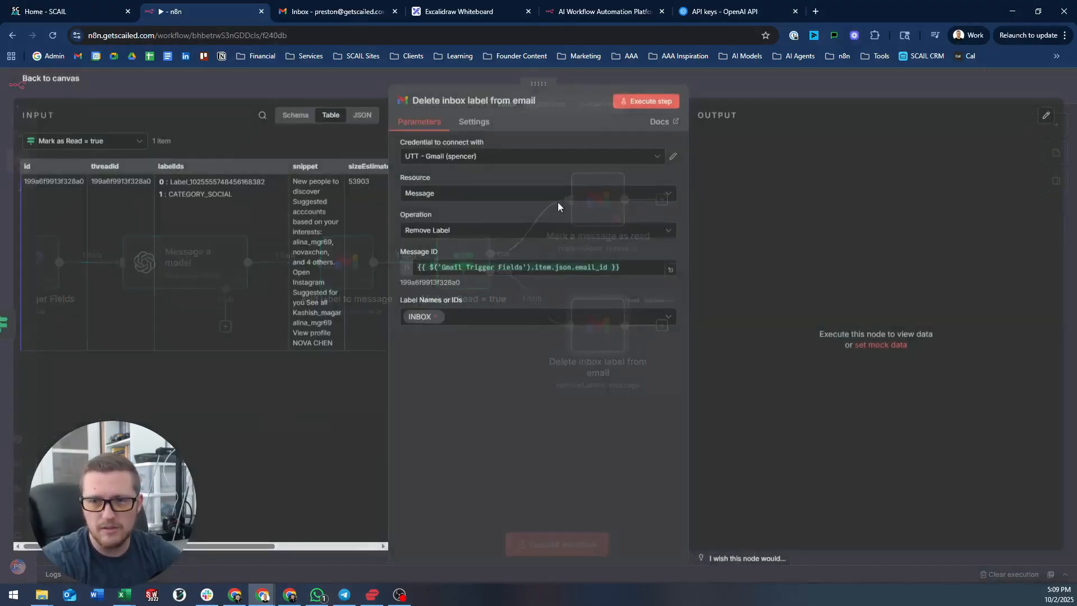
{"action": "left_click", "coordinate": [645, 102]}
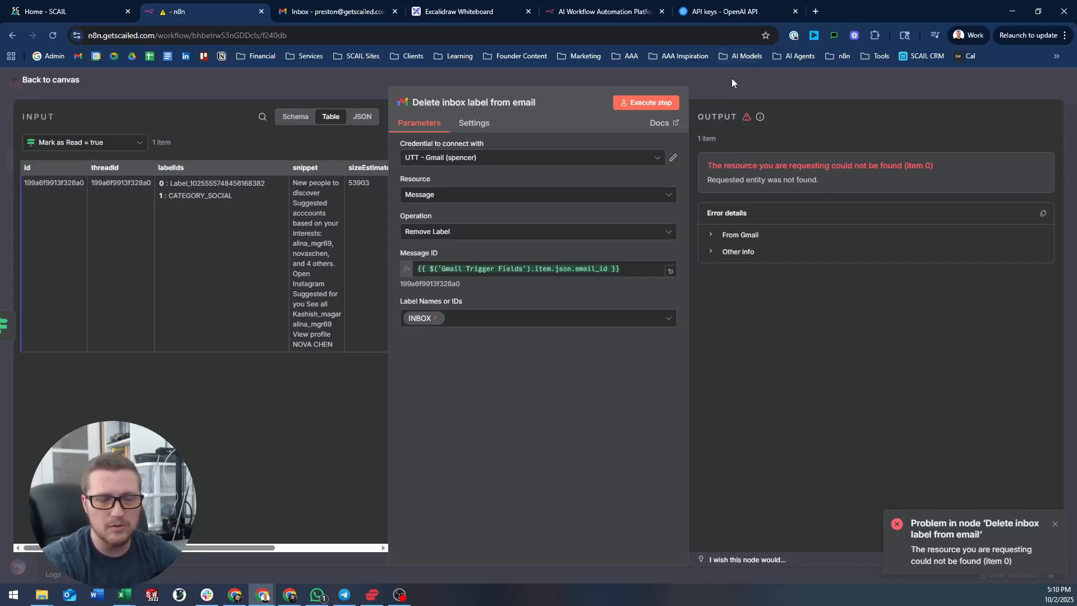
{"action": "left_click", "coordinate": [541, 158]}
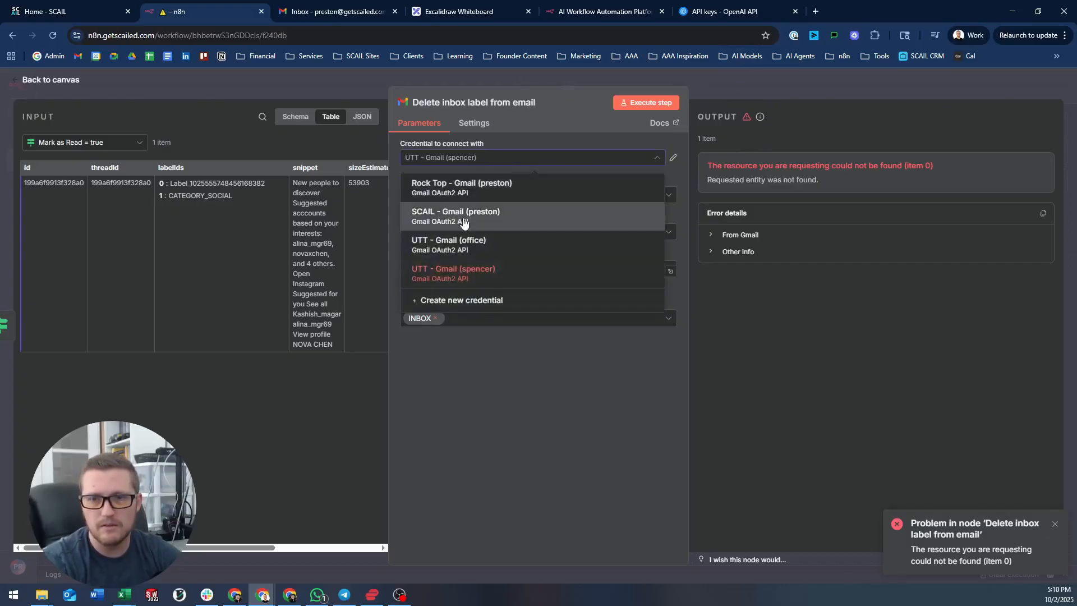
{"action": "left_click", "coordinate": [449, 215]}
{"action": "left_click", "coordinate": [644, 102]}
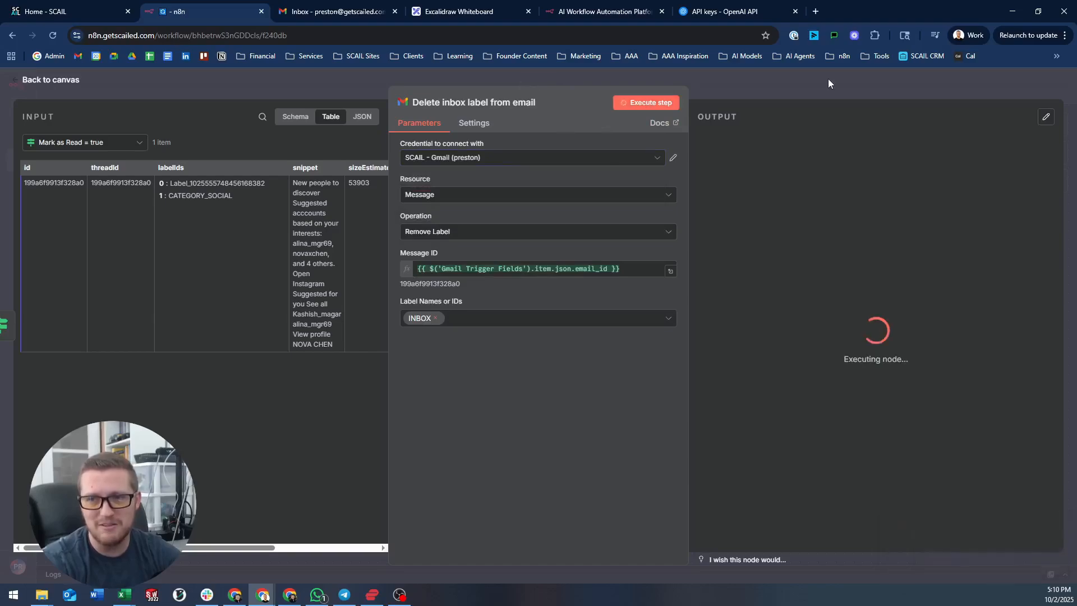
{"action": "left_click", "coordinate": [821, 82]}
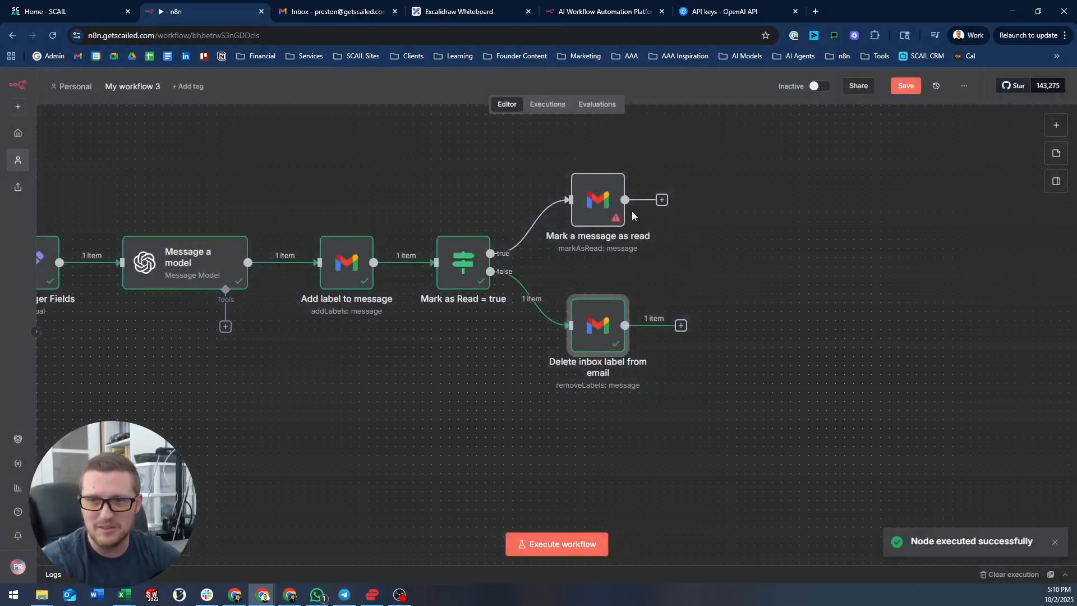
{"action": "double_click", "coordinate": [601, 205]}
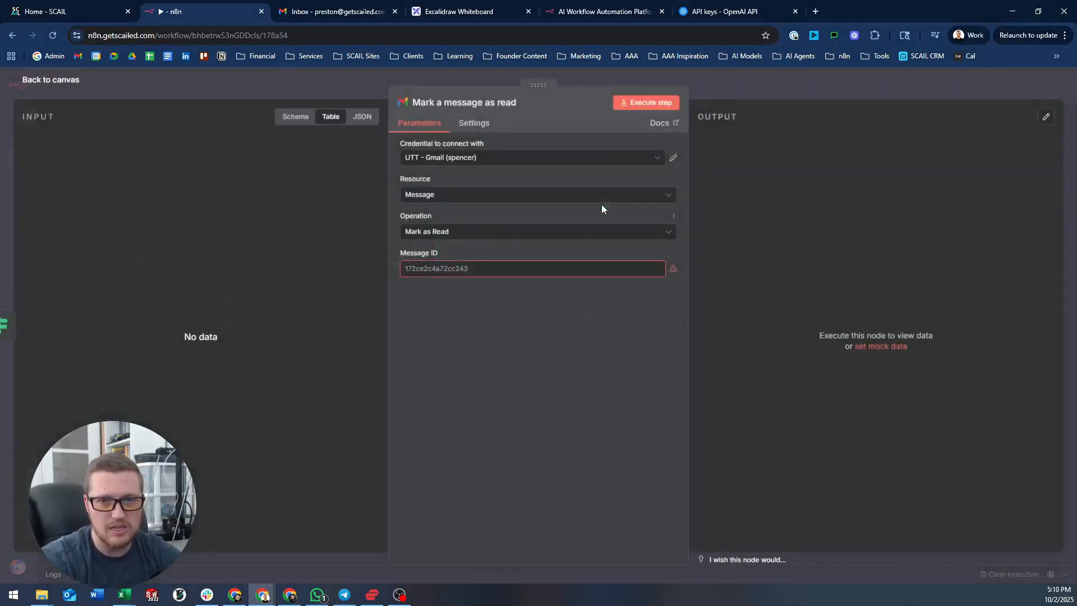
- Inspect the Mark as Read condition node and the Mark a message as read Message ID field
{"action": "left_click", "coordinate": [201, 76]}
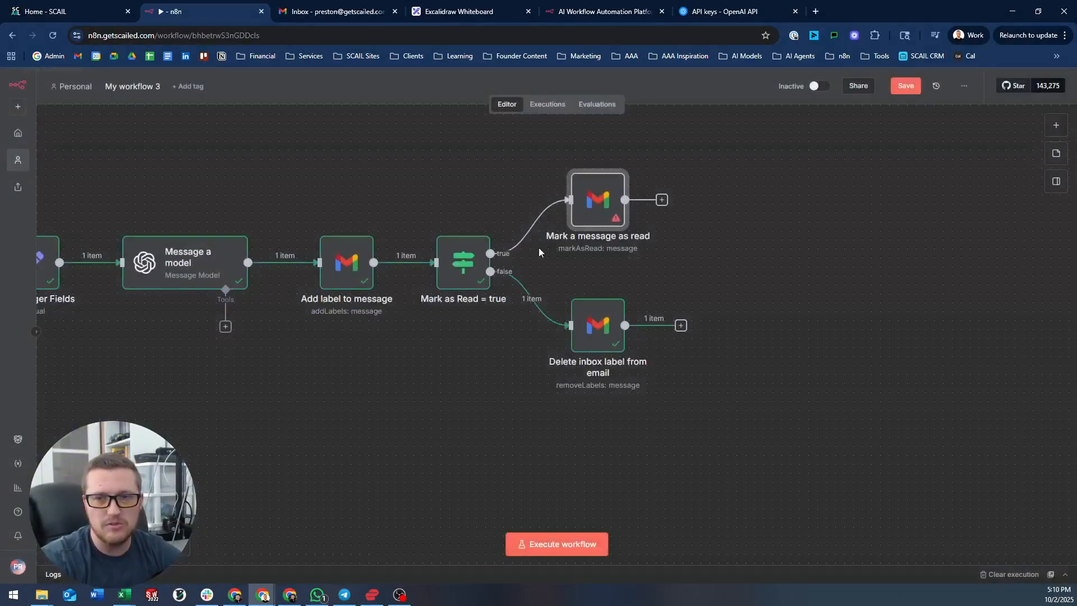
{"action": "double_click", "coordinate": [446, 265]}
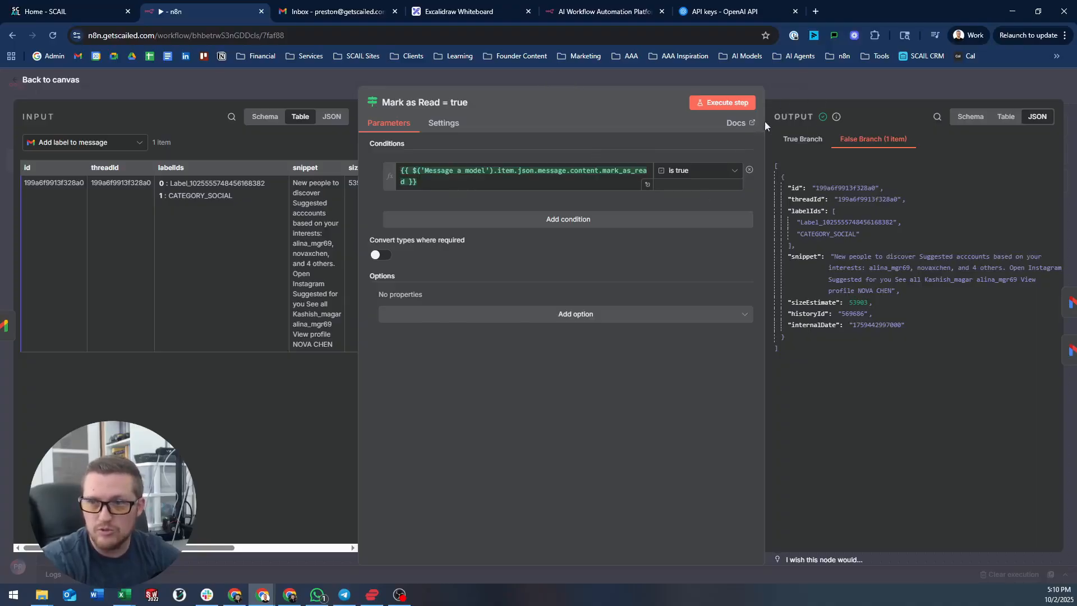
{"action": "key", "text": "Escape"}
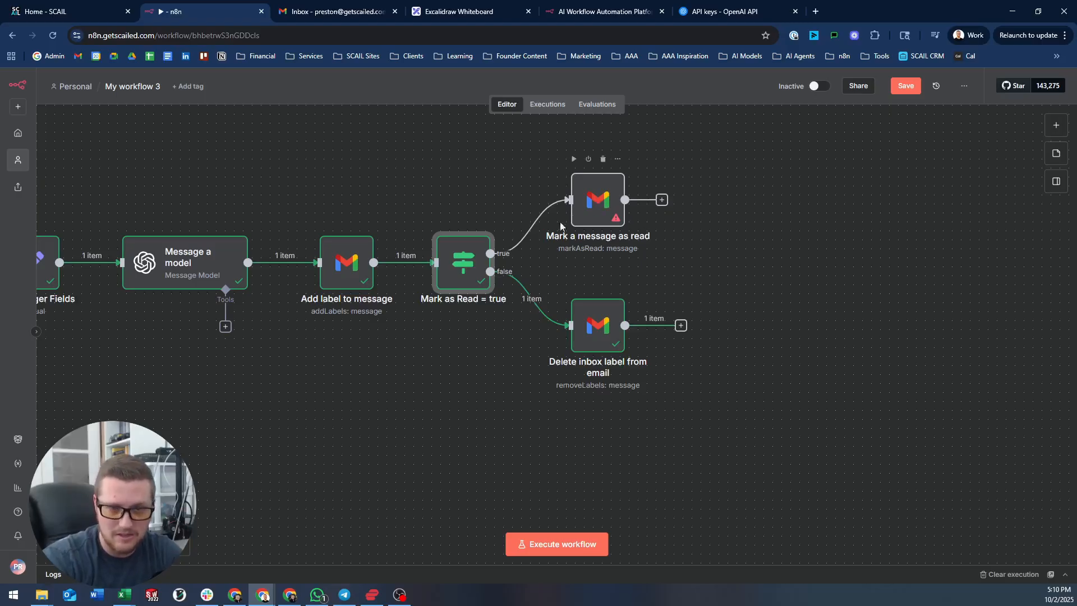
{"action": "double_click", "coordinate": [591, 196]}
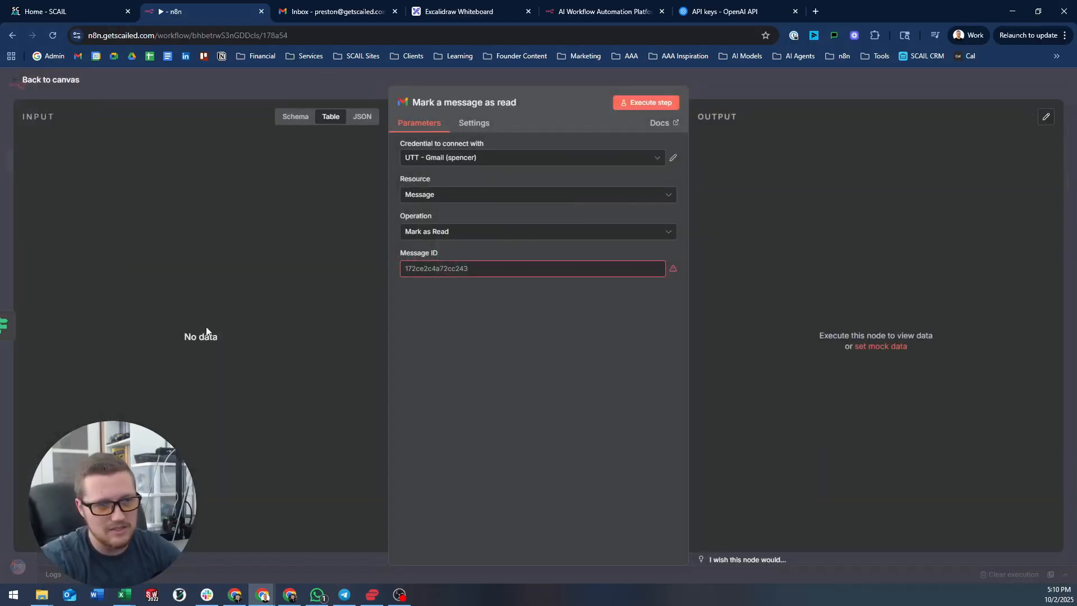
{"action": "left_click", "coordinate": [426, 269]}
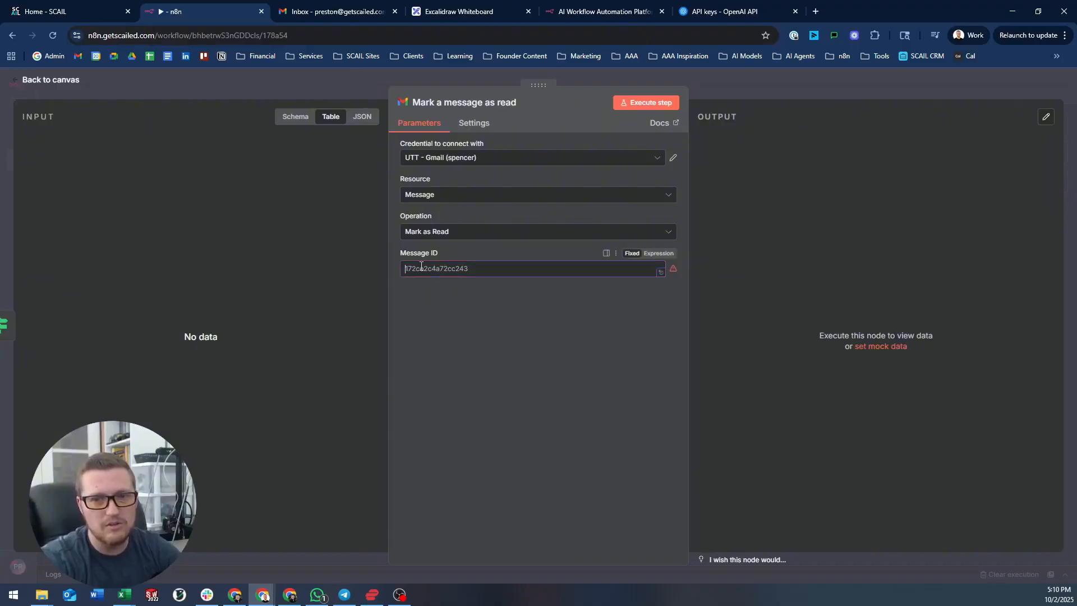
{"action": "left_click", "coordinate": [372, 83]}
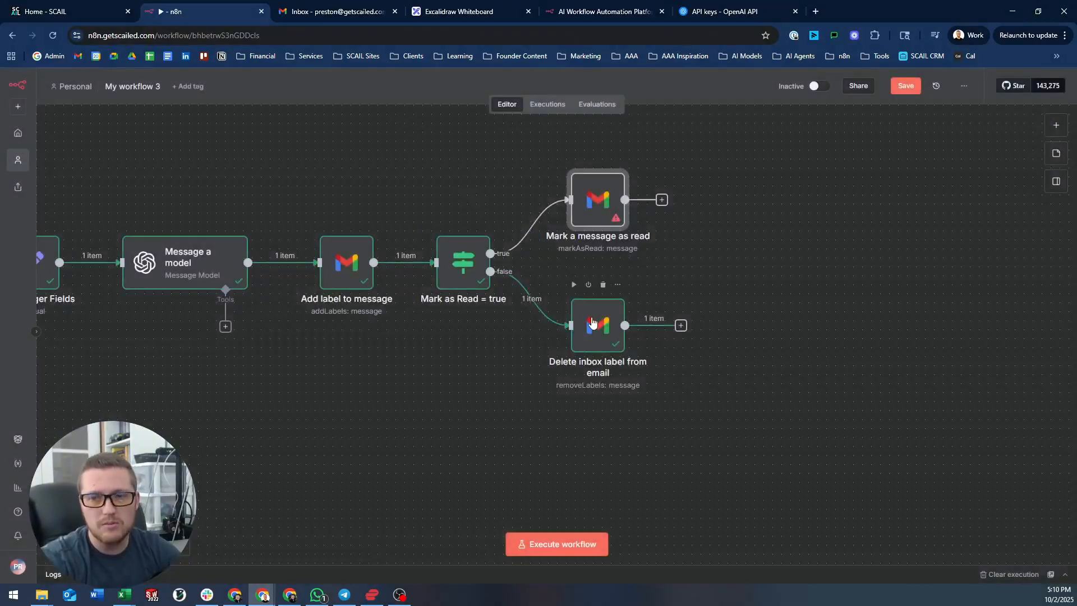
- Copy the email_id Message ID expression from Delete inbox label into Mark a message as read
{"action": "double_click", "coordinate": [592, 320]}
{"action": "left_click_drag", "start_coordinate": [634, 269], "coordinate": [388, 255]}
{"action": "key", "text": "ctrl+c"}
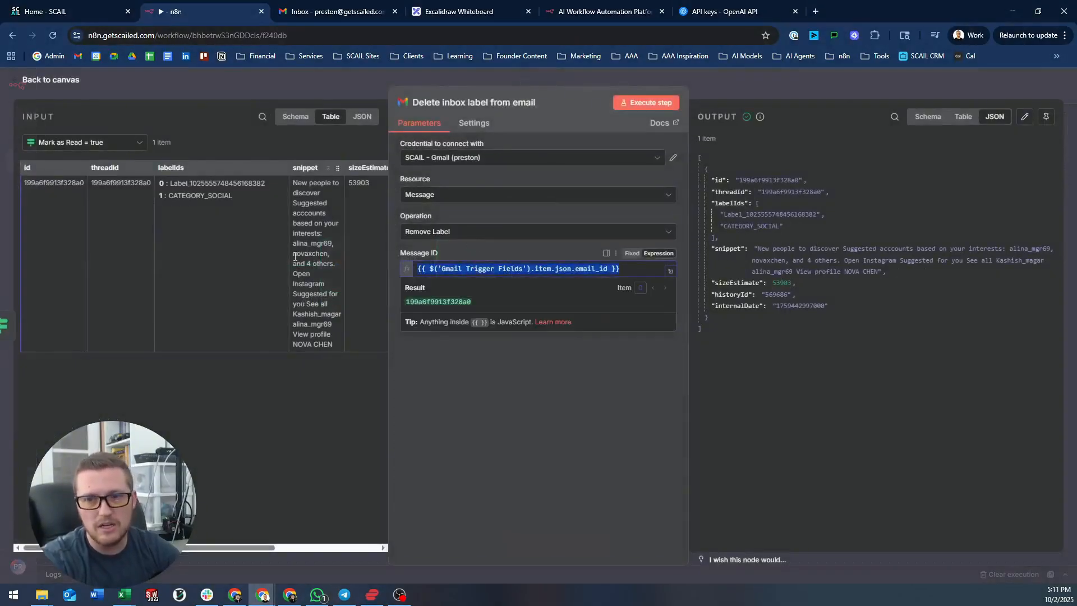
{"action": "left_click", "coordinate": [527, 79]}
{"action": "double_click", "coordinate": [599, 203]}
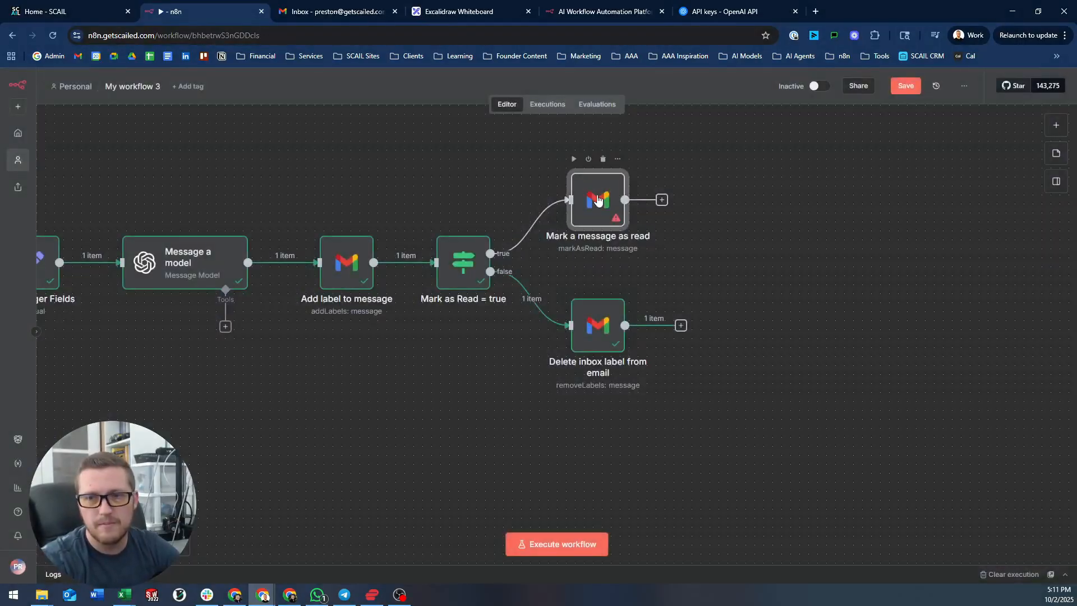
{"action": "left_click", "coordinate": [509, 265]}
{"action": "key", "text": "ctrl+v"}
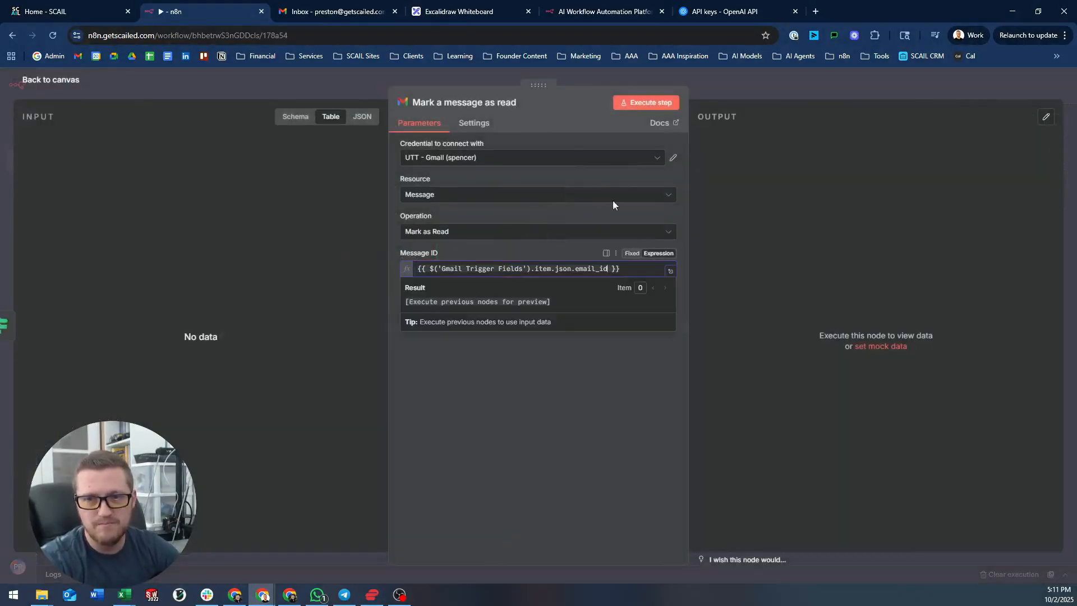
- Clear the Mark a message as read node's Message ID field, leaving it empty
{"action": "left_click", "coordinate": [743, 164]}
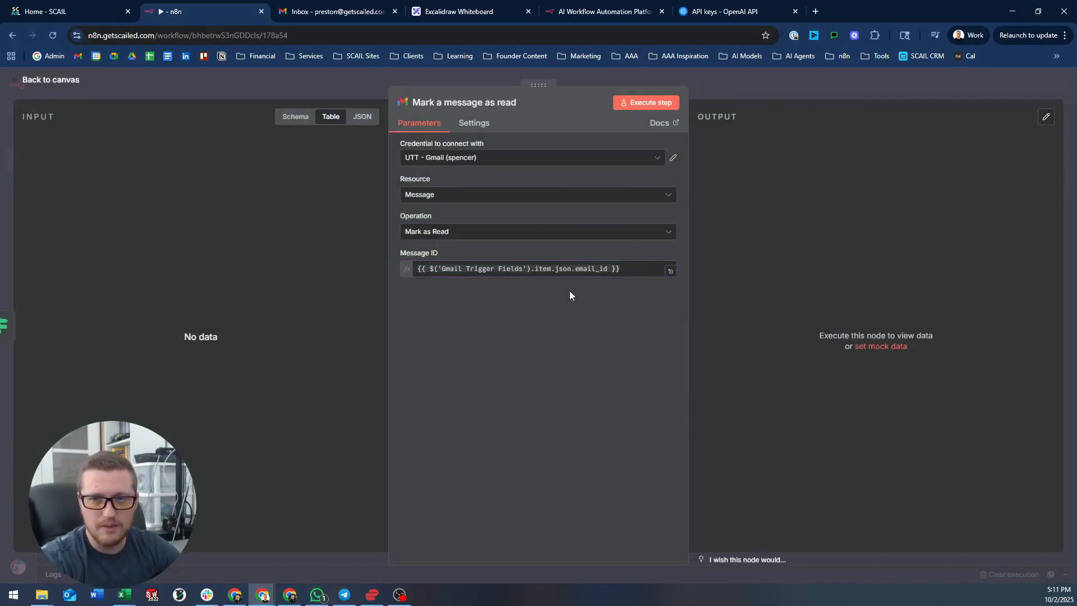
{"action": "left_click", "coordinate": [525, 269]}
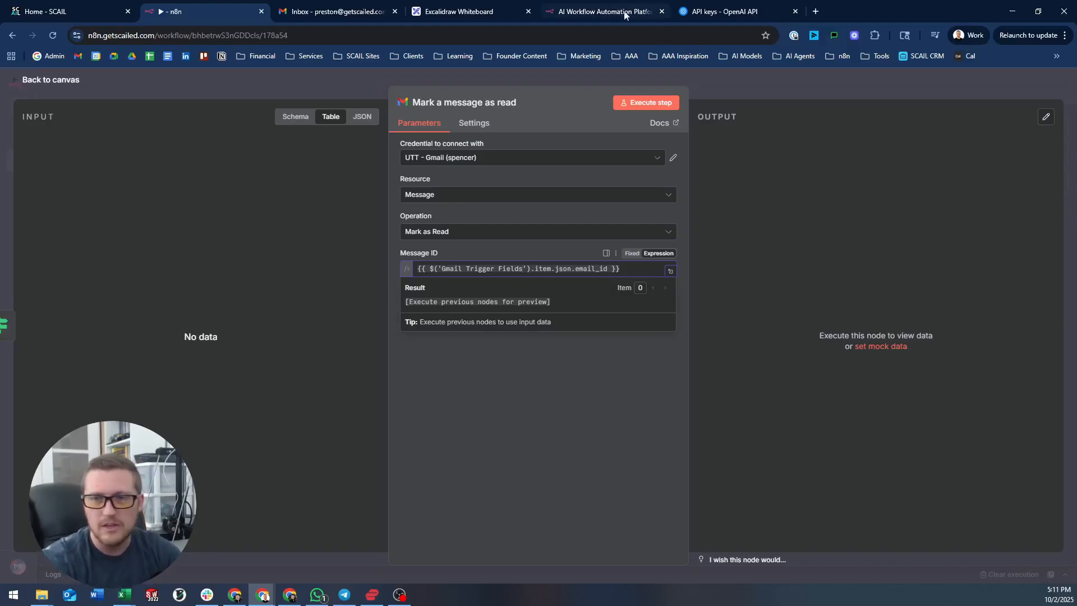
{"action": "key", "text": "ctrl+a"}
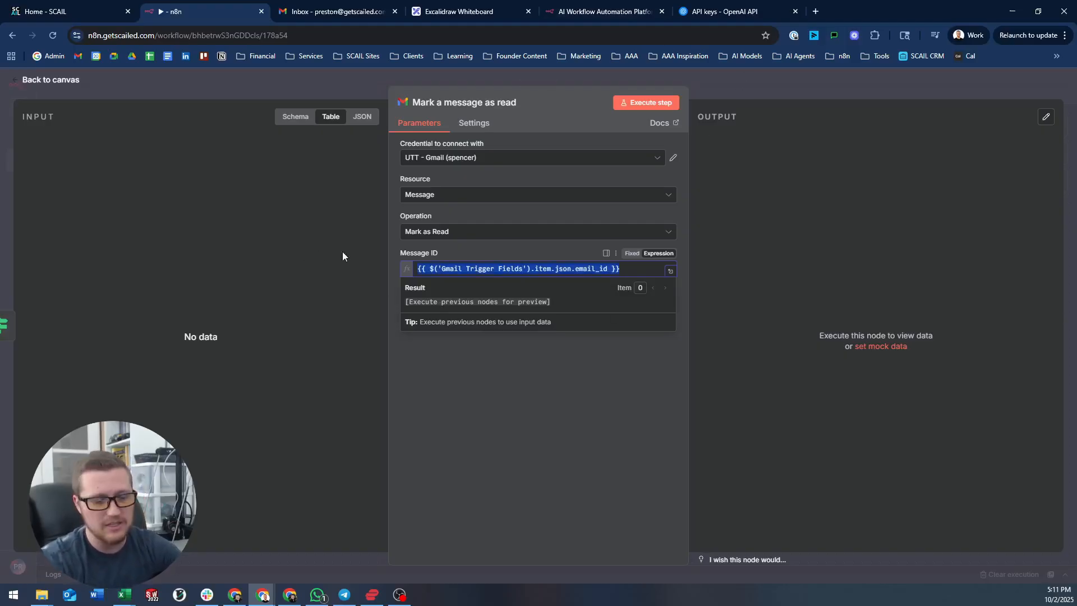
{"action": "key", "text": "BackSpace"}
{"action": "left_click", "coordinate": [722, 99]}
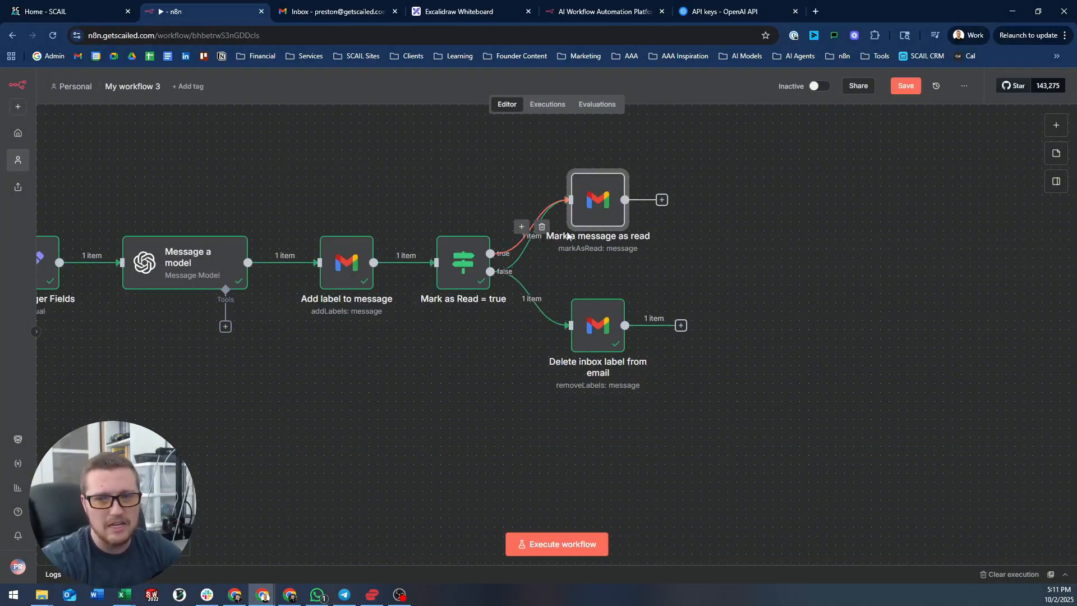
{"action": "double_click", "coordinate": [601, 205]}
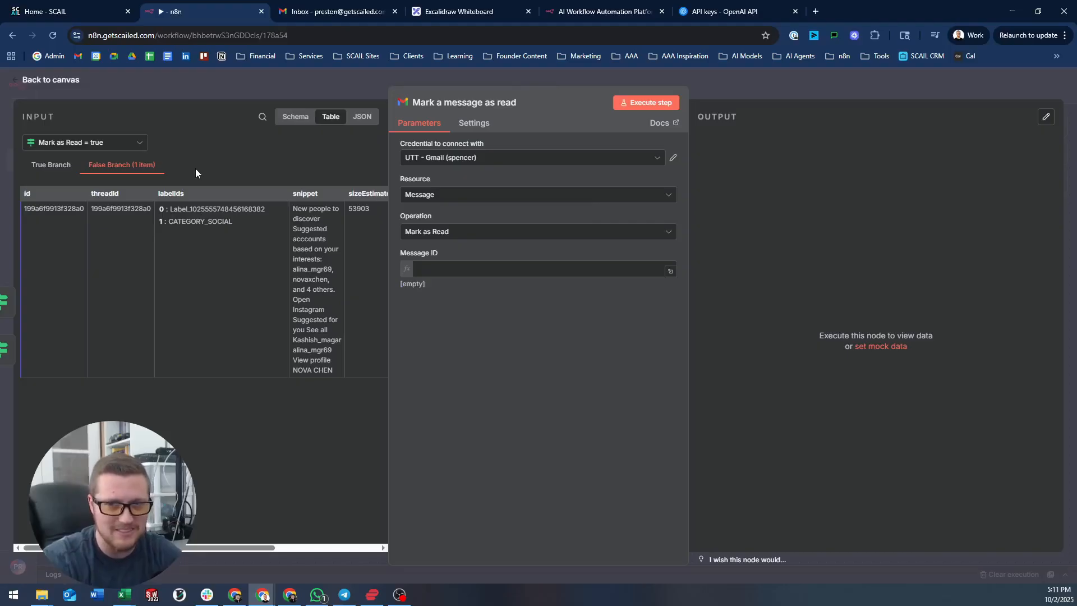
- Connect Mark a message as read to the SCAIL Gmail credential and map the incoming id into Message ID
{"action": "left_click", "coordinate": [482, 157]}
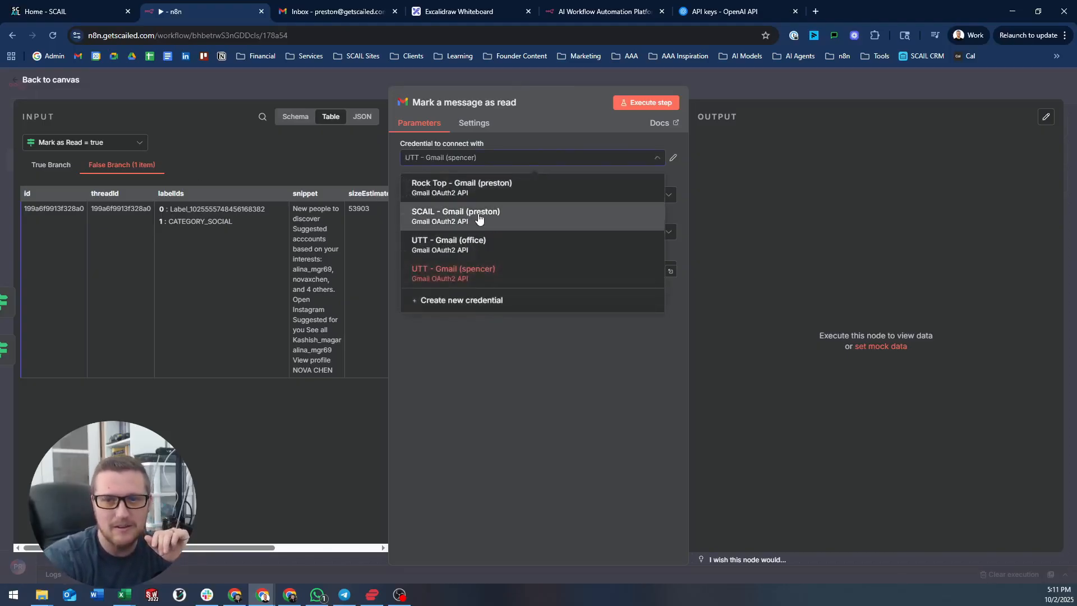
{"action": "left_click", "coordinate": [477, 216]}
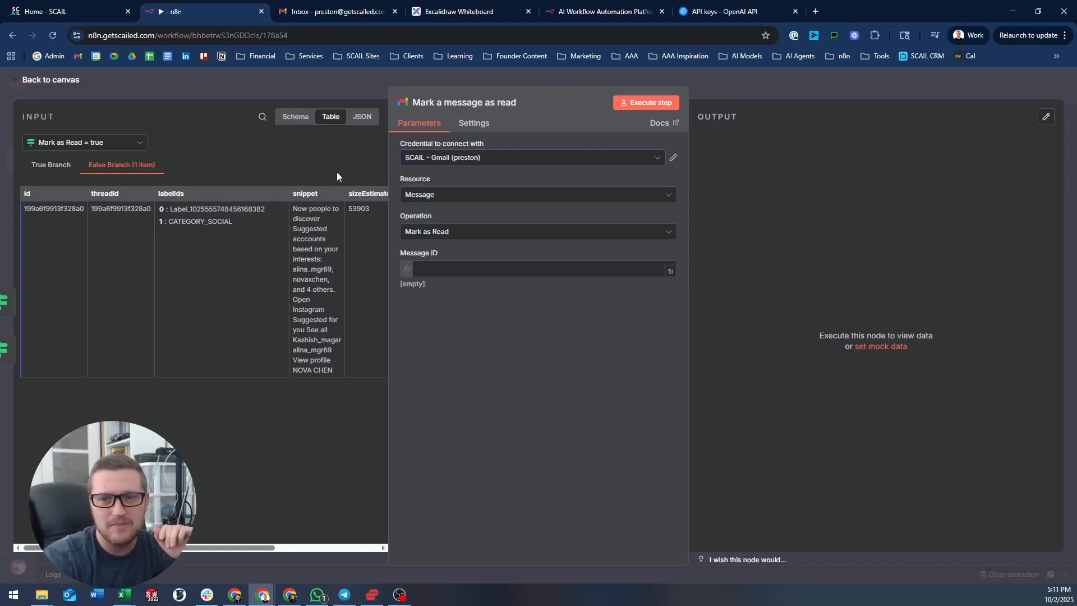
{"action": "left_click", "coordinate": [459, 270]}
{"action": "left_click_drag", "start_coordinate": [40, 193], "coordinate": [461, 269]}
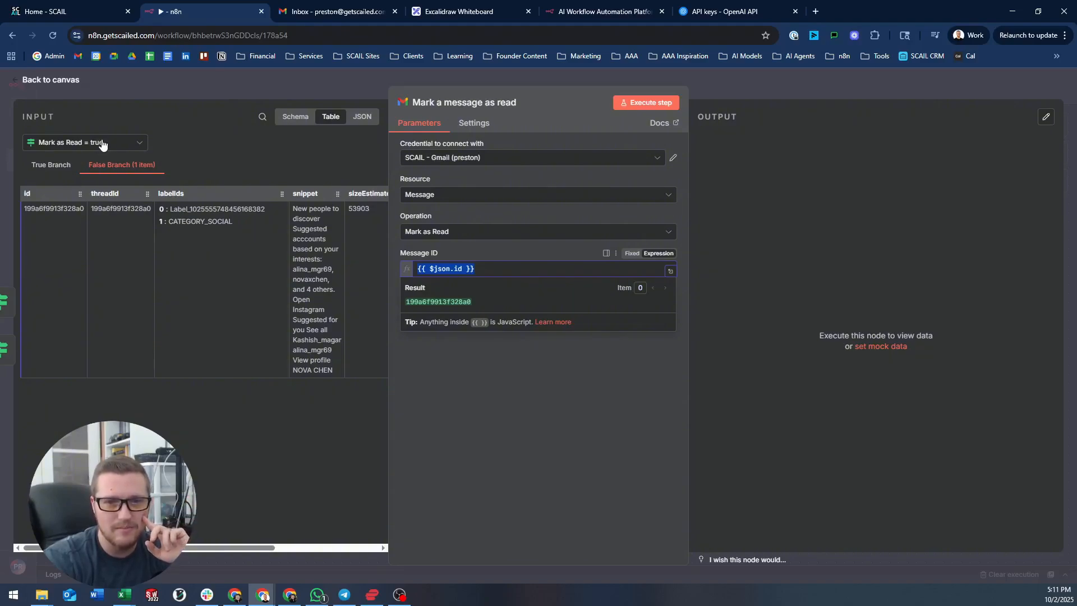
{"action": "left_click", "coordinate": [335, 99]}
- Replace the Delete inbox label node's Message ID with the incoming {{ $json.id }}
{"action": "left_click", "coordinate": [594, 325]}
{"action": "double_click", "coordinate": [595, 325]}
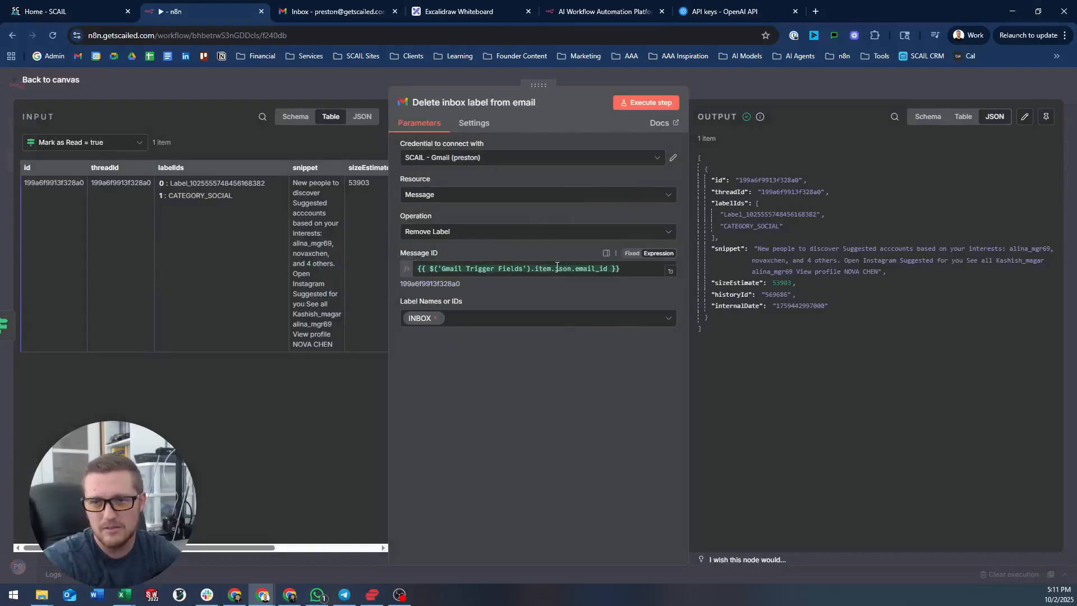
{"action": "left_click", "coordinate": [645, 272]}
{"action": "key", "text": "ctrl+a"}
{"action": "key", "text": "BackSpace"}
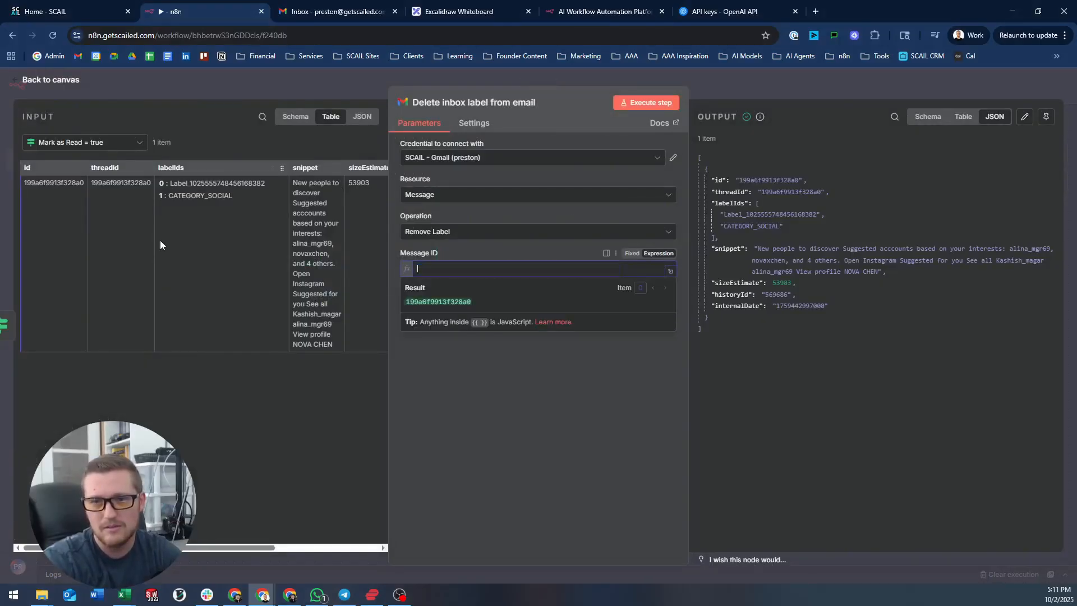
{"action": "left_click_drag", "start_coordinate": [48, 168], "coordinate": [525, 270]}
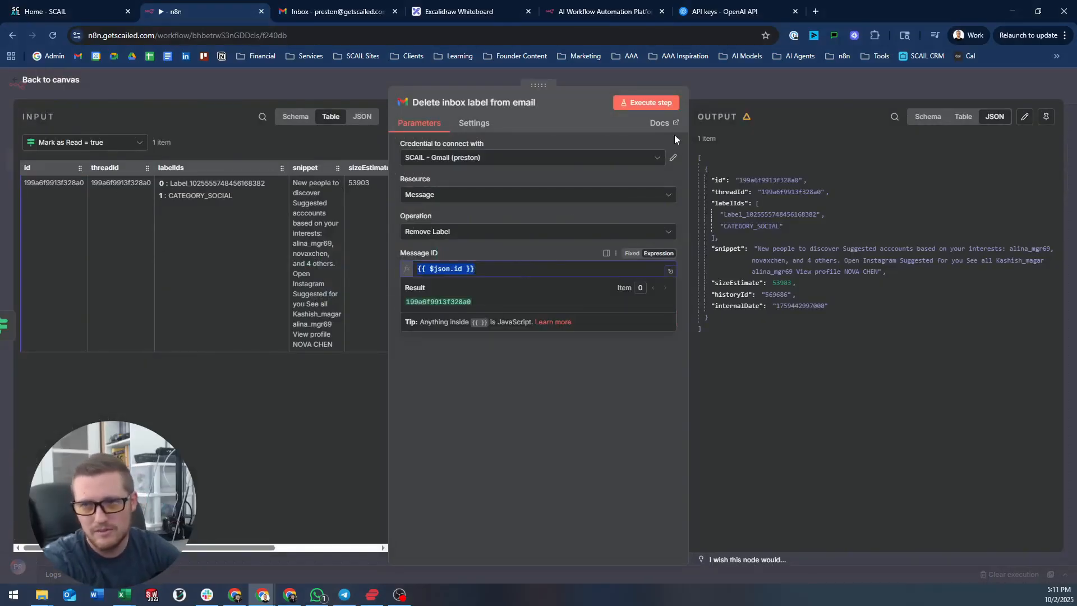
{"action": "left_click", "coordinate": [736, 83]}
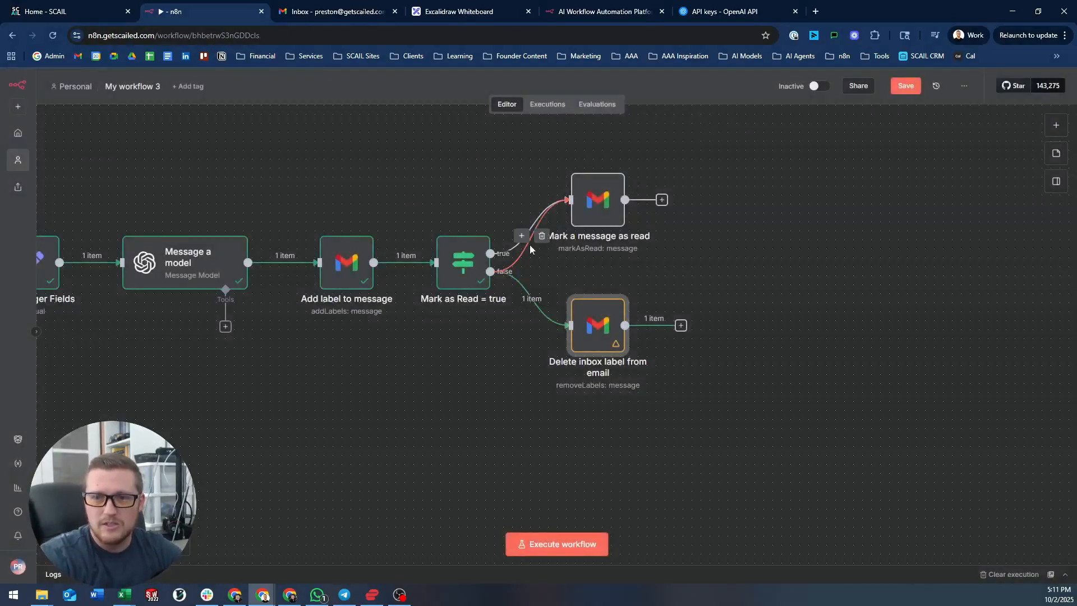
- Verify Mark a message as read's Message ID resolves to the incoming message id
{"action": "left_click", "coordinate": [597, 208]}
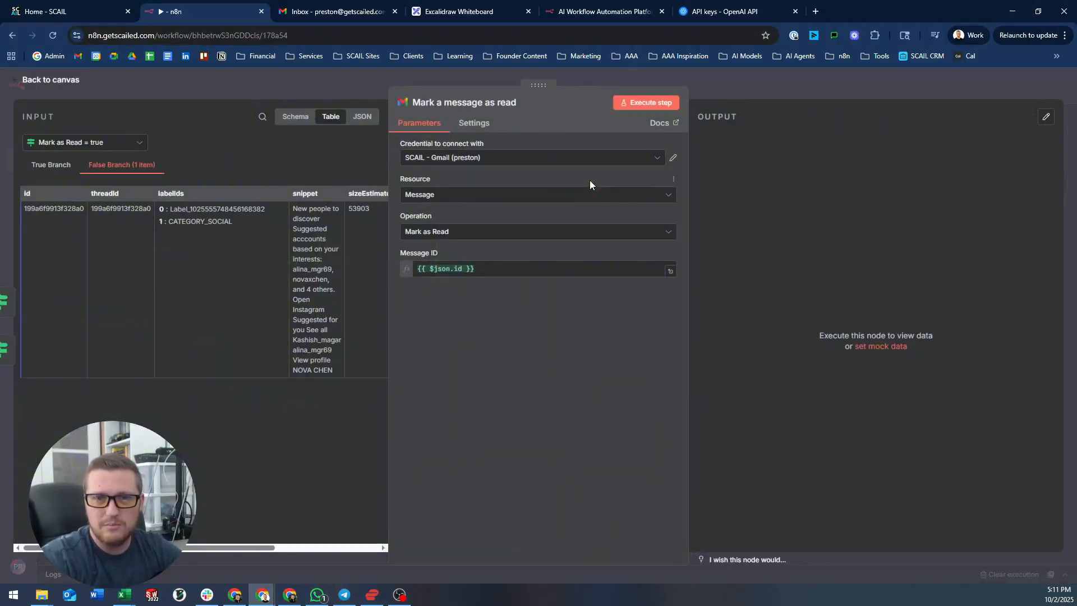
{"action": "left_click", "coordinate": [454, 267]}
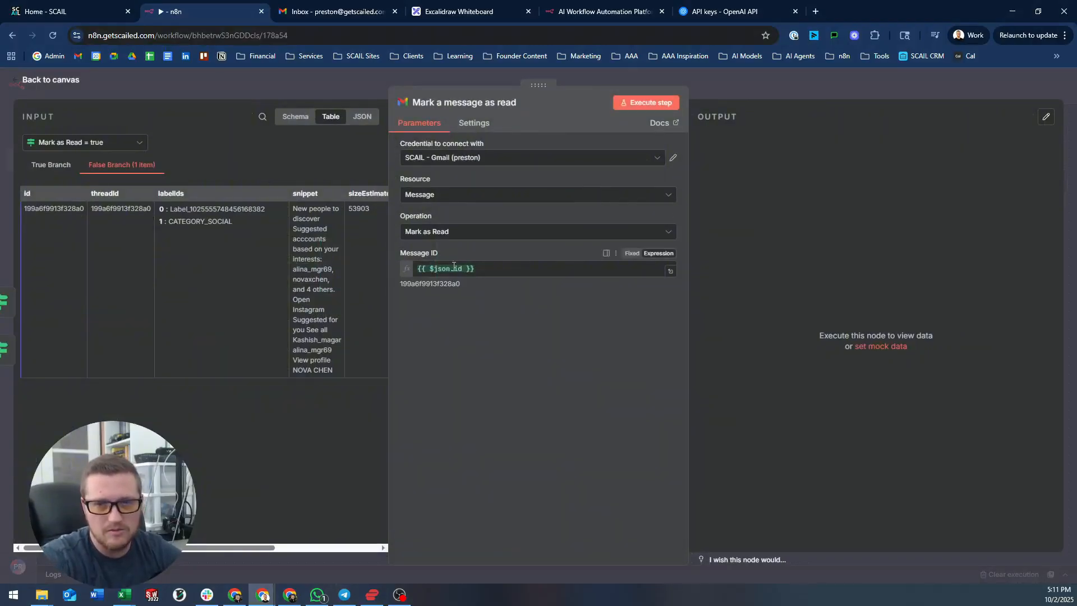
{"action": "left_click", "coordinate": [490, 269]}
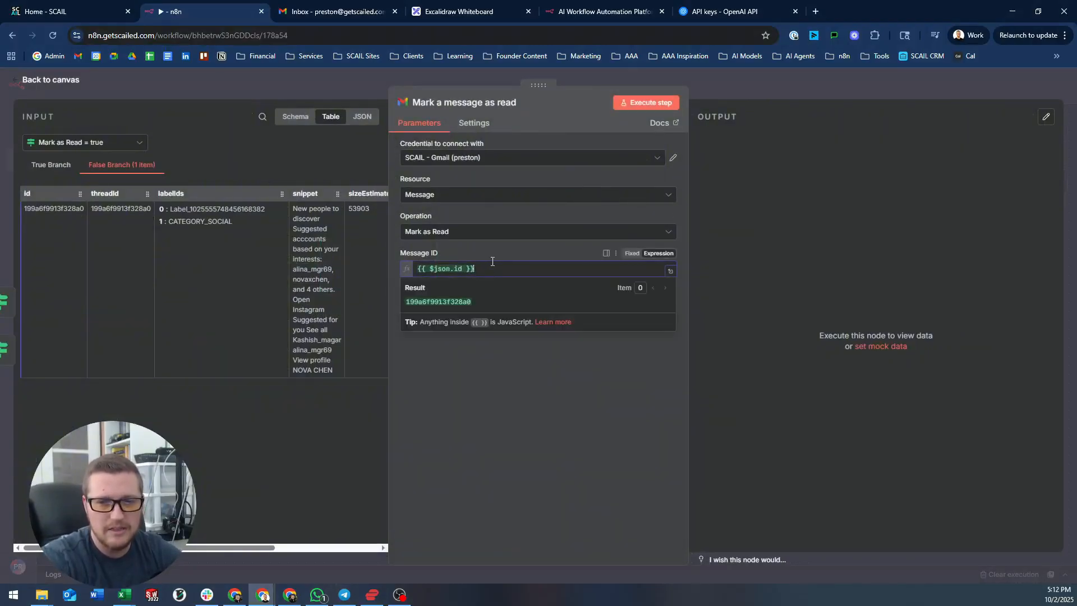
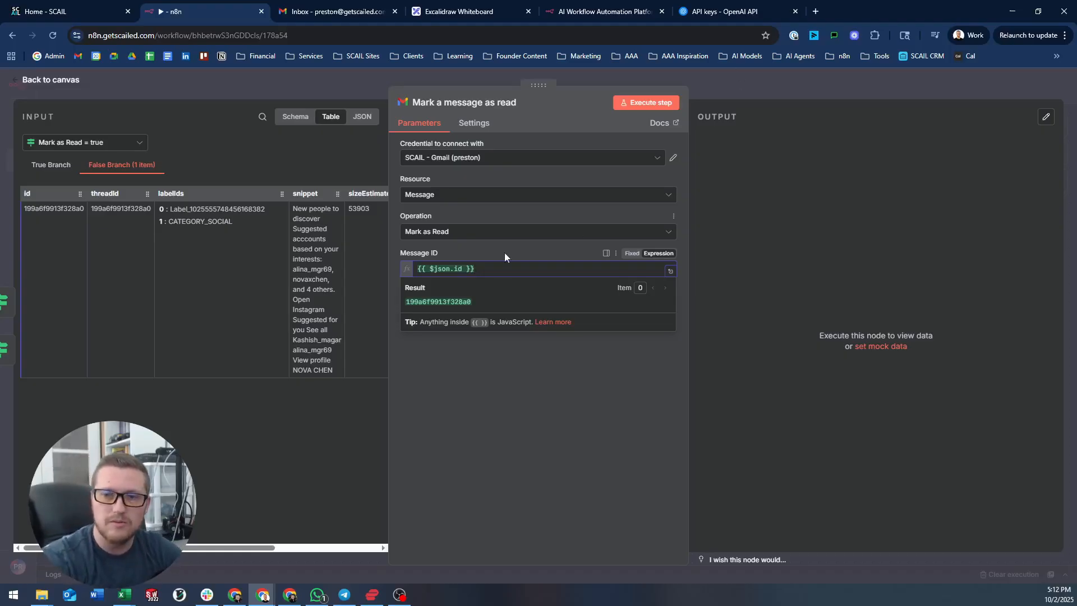
- Connect Mark a message as read to Delete inbox label from email and line the nodes up
{"action": "left_click", "coordinate": [802, 92]}
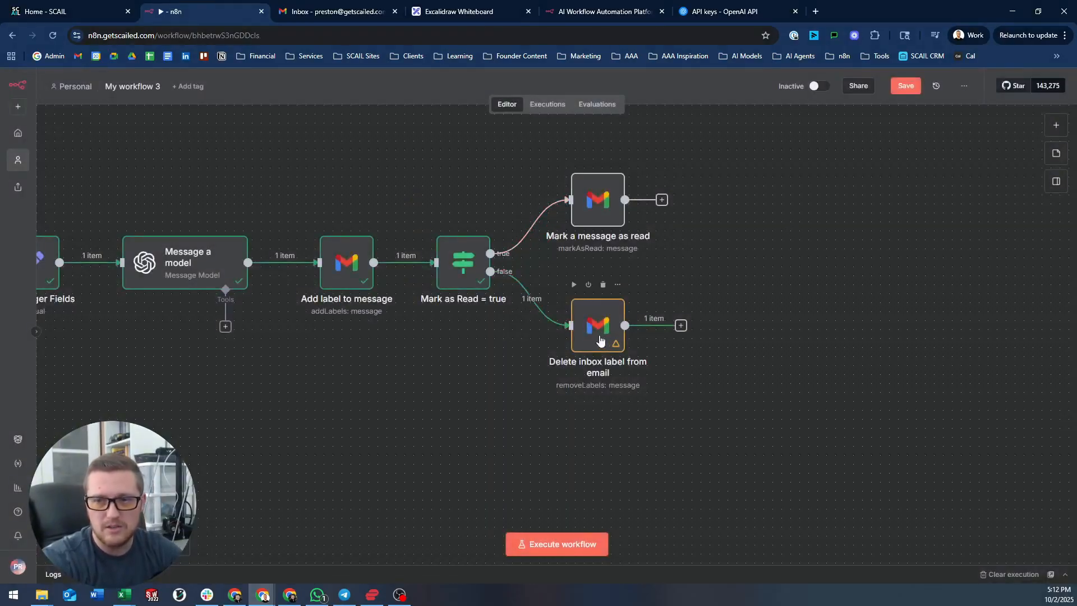
{"action": "left_click_drag", "start_coordinate": [601, 335], "coordinate": [808, 309]}
{"action": "left_click_drag", "start_coordinate": [662, 200], "coordinate": [740, 282]}
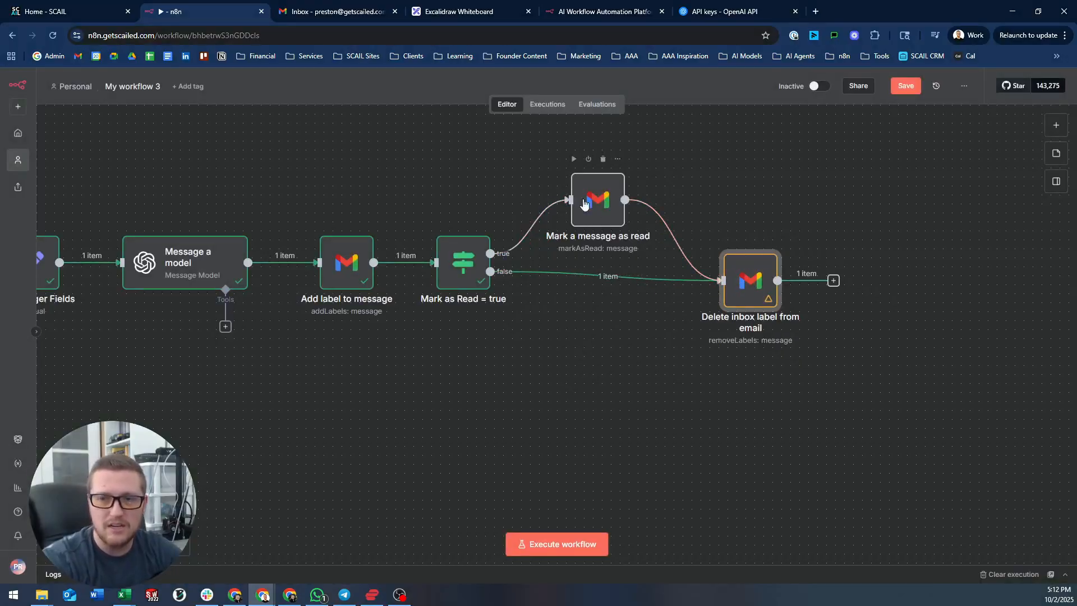
{"action": "left_click_drag", "start_coordinate": [758, 281], "coordinate": [748, 262]}
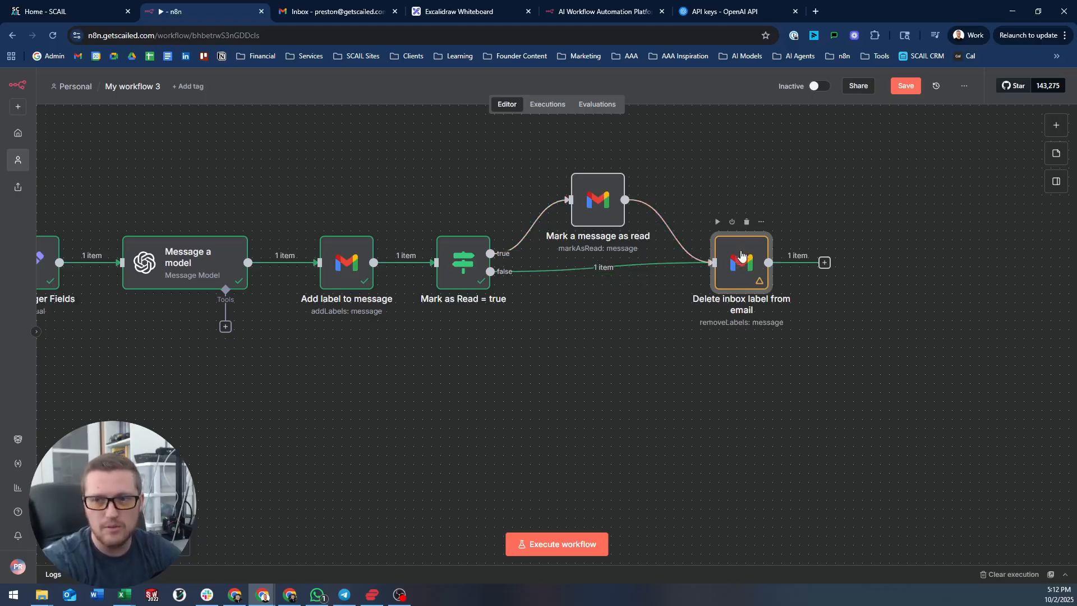
{"action": "left_click_drag", "start_coordinate": [598, 200], "coordinate": [598, 191]}
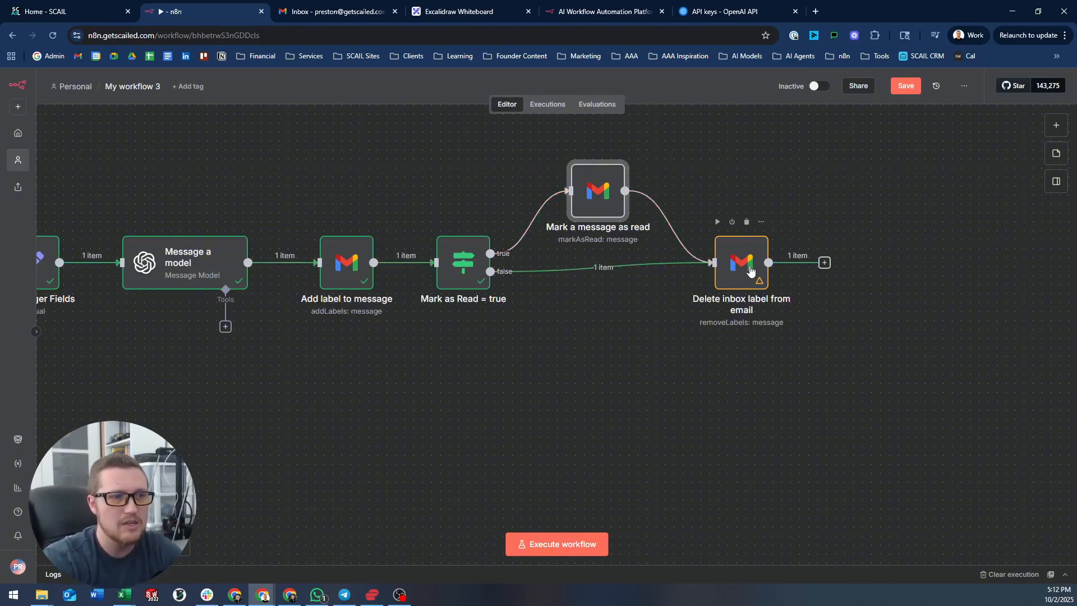
- Clear the previous execution and run the whole workflow end to end
{"action": "left_click_drag", "start_coordinate": [330, 174], "coordinate": [698, 185]}
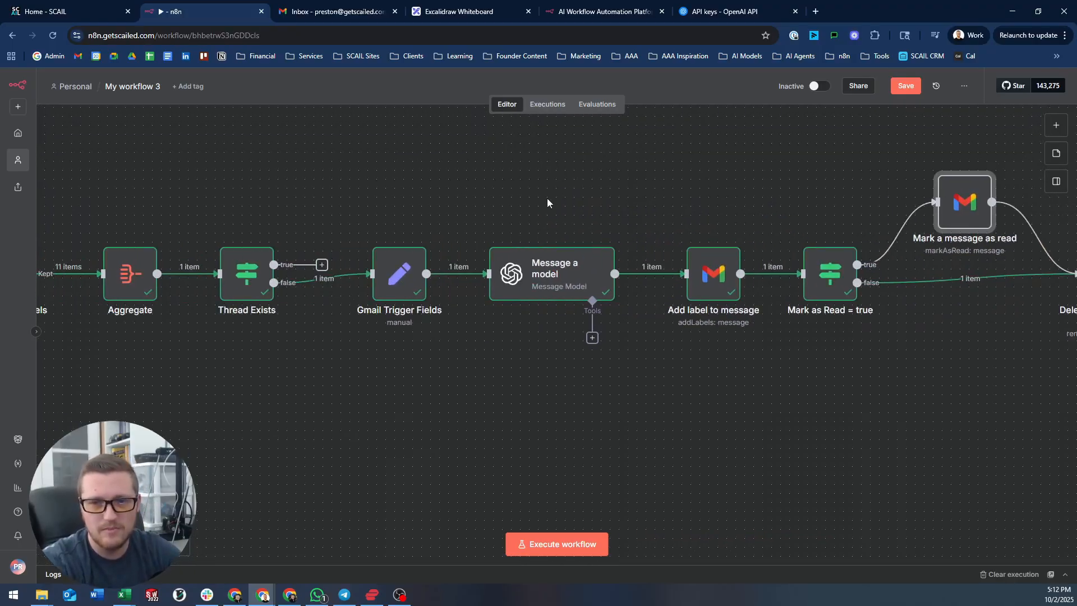
{"action": "scroll", "coordinate": [516, 205], "scroll_direction": "down", "scroll_amount": 3}
{"action": "left_click_drag", "start_coordinate": [585, 181], "coordinate": [609, 201]}
{"action": "left_click_drag", "start_coordinate": [661, 229], "coordinate": [684, 229]}
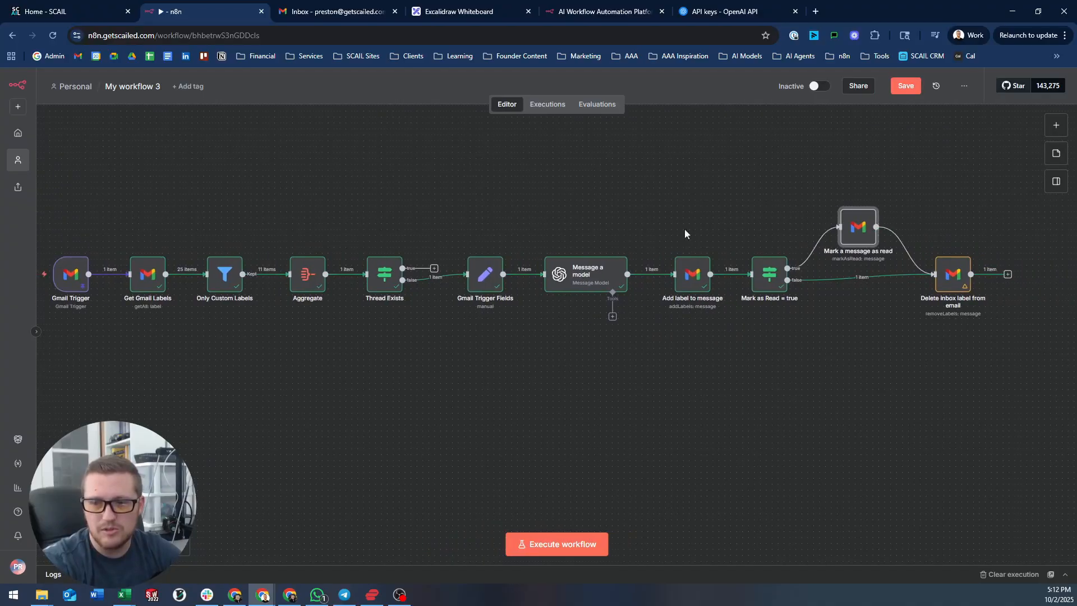
{"action": "left_click_drag", "start_coordinate": [531, 218], "coordinate": [578, 211]}
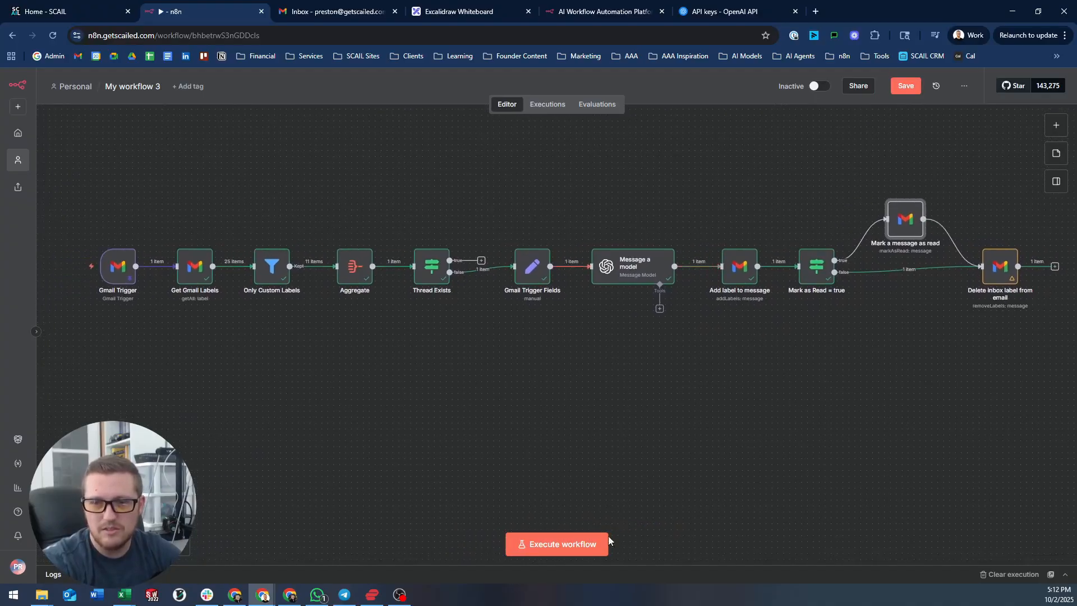
{"action": "left_click", "coordinate": [1015, 575]}
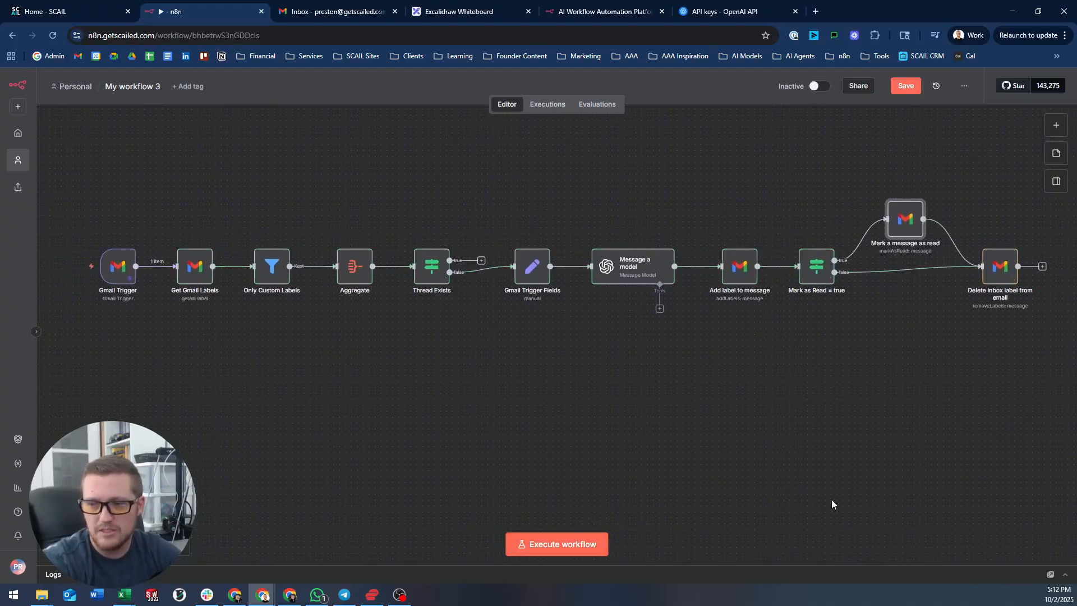
{"action": "left_click", "coordinate": [542, 548]}
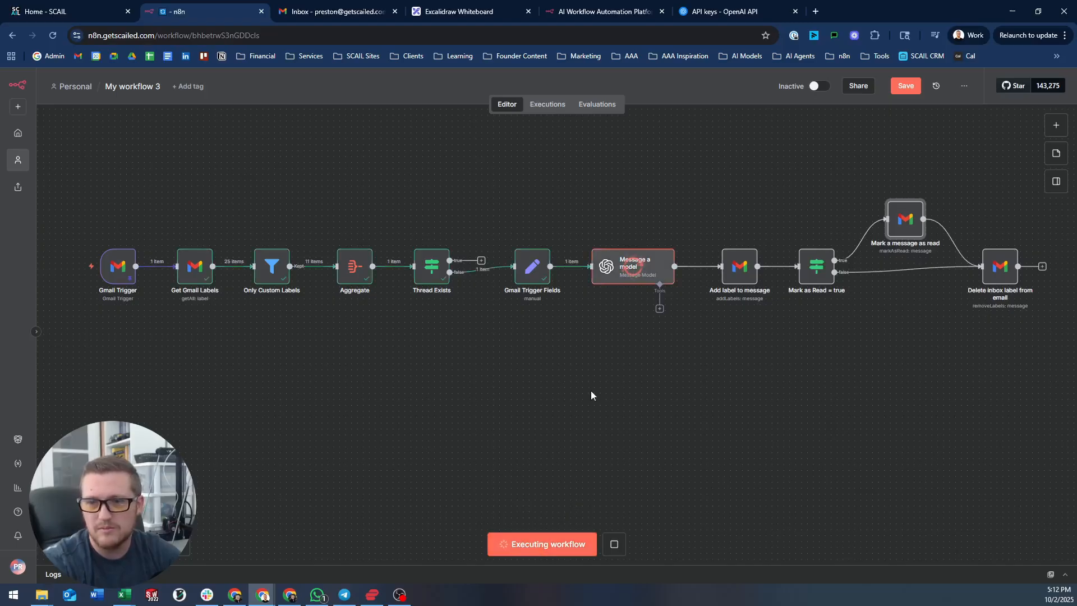
{"action": "left_click_drag", "start_coordinate": [826, 329], "coordinate": [816, 336]}
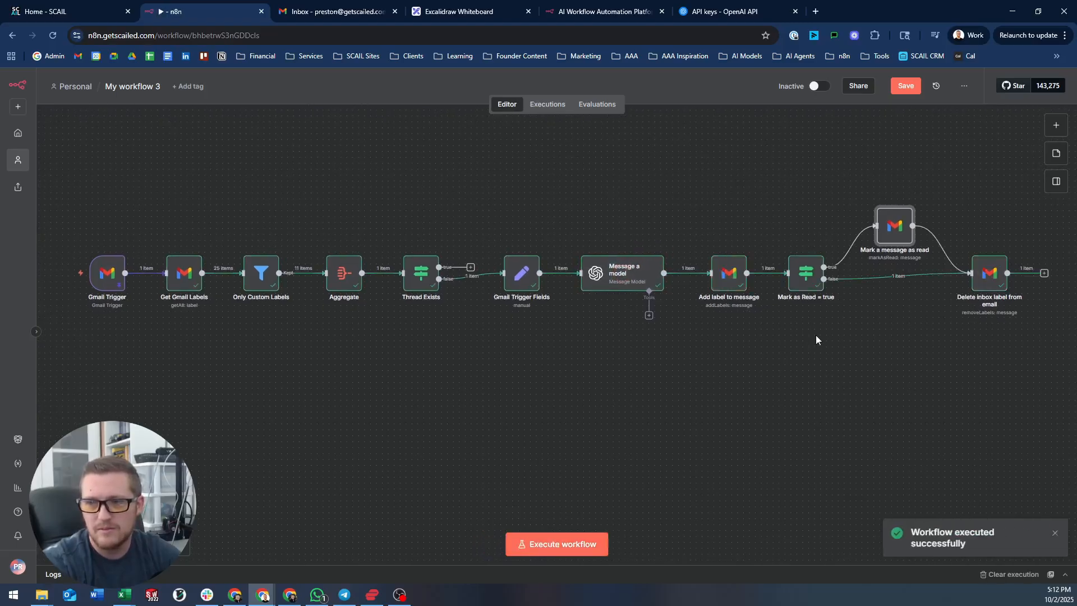
- In Gmail, find the Instagram email under Resources and confirm the Inbox is empty, then return to n8n
{"action": "left_click", "coordinate": [345, 8]}
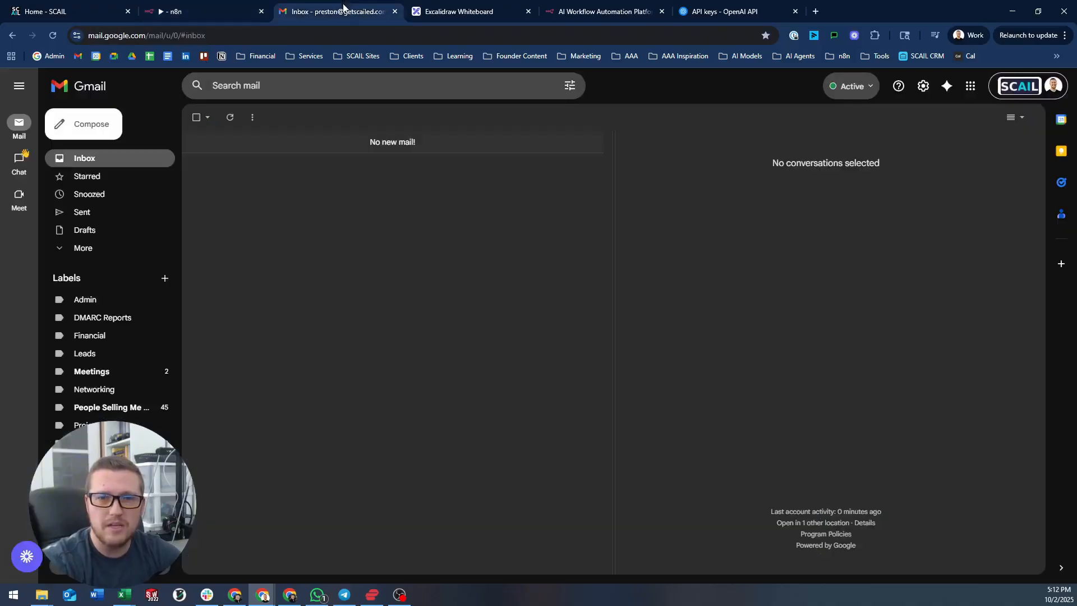
{"action": "left_click", "coordinate": [166, 443]}
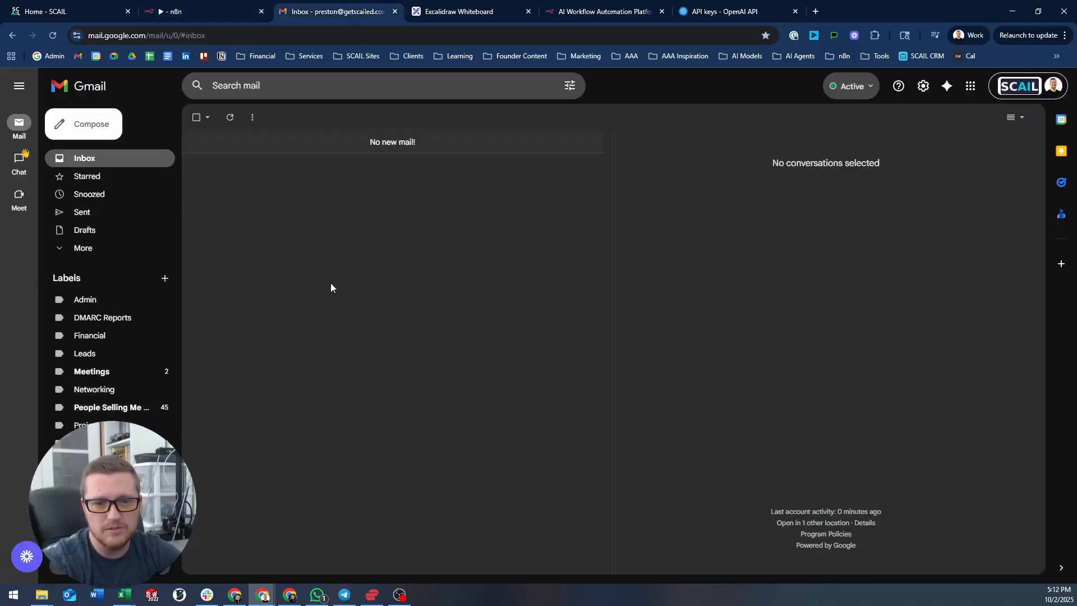
{"action": "left_click", "coordinate": [292, 173]}
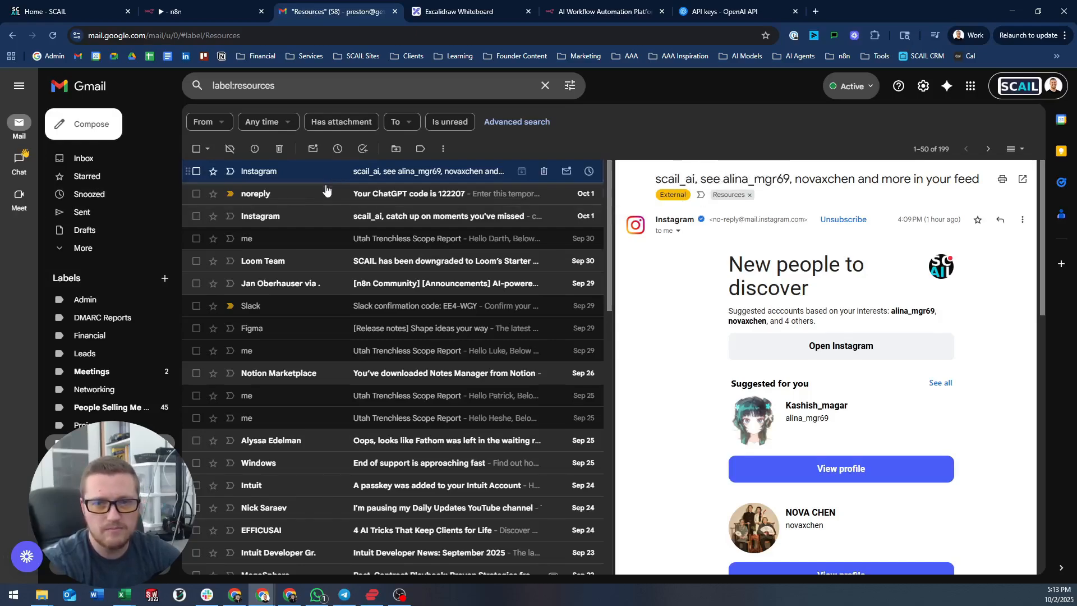
{"action": "left_click", "coordinate": [124, 159]}
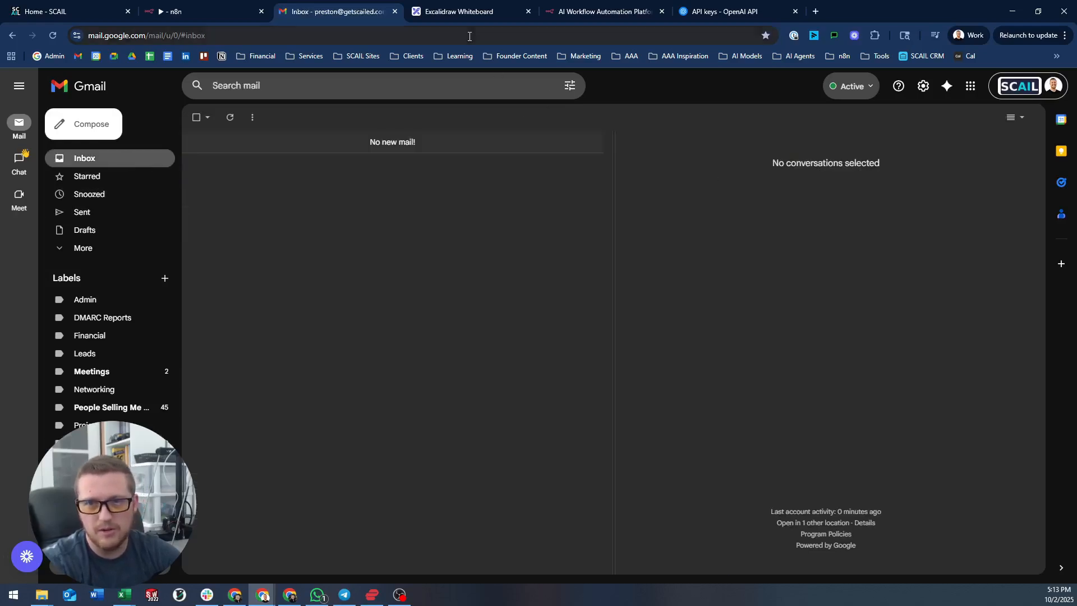
{"action": "left_click", "coordinate": [211, 8]}
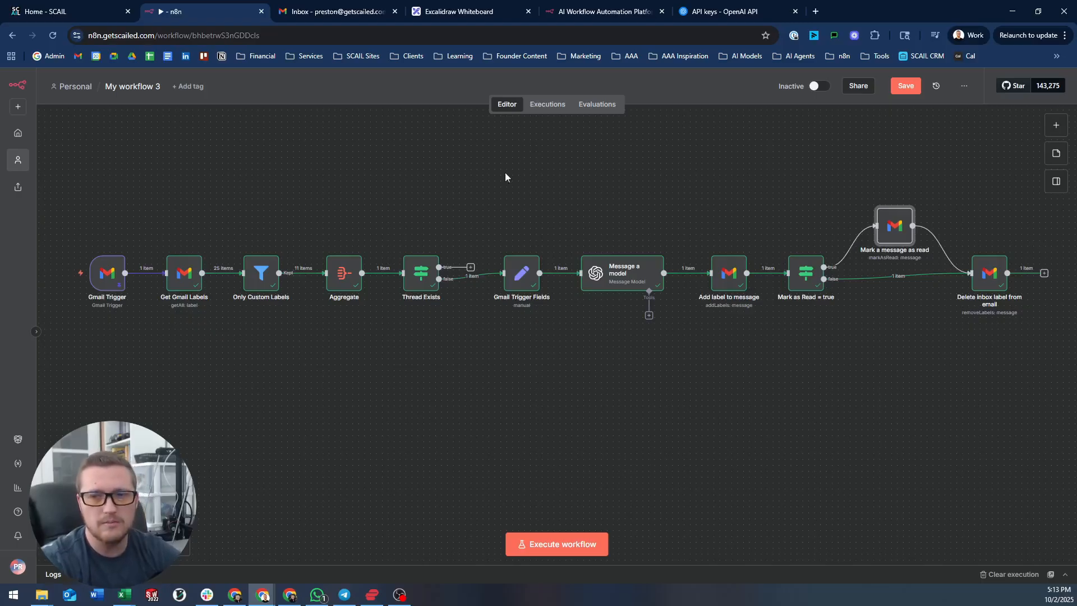
- Move the five nodes from Message a model onward, plus Gmail Trigger Fields, further down
{"action": "left_click_drag", "start_coordinate": [505, 177], "coordinate": [1013, 312]}
{"action": "left_click_drag", "start_coordinate": [892, 229], "coordinate": [893, 288]}
{"action": "left_click_drag", "start_coordinate": [511, 272], "coordinate": [512, 330]}
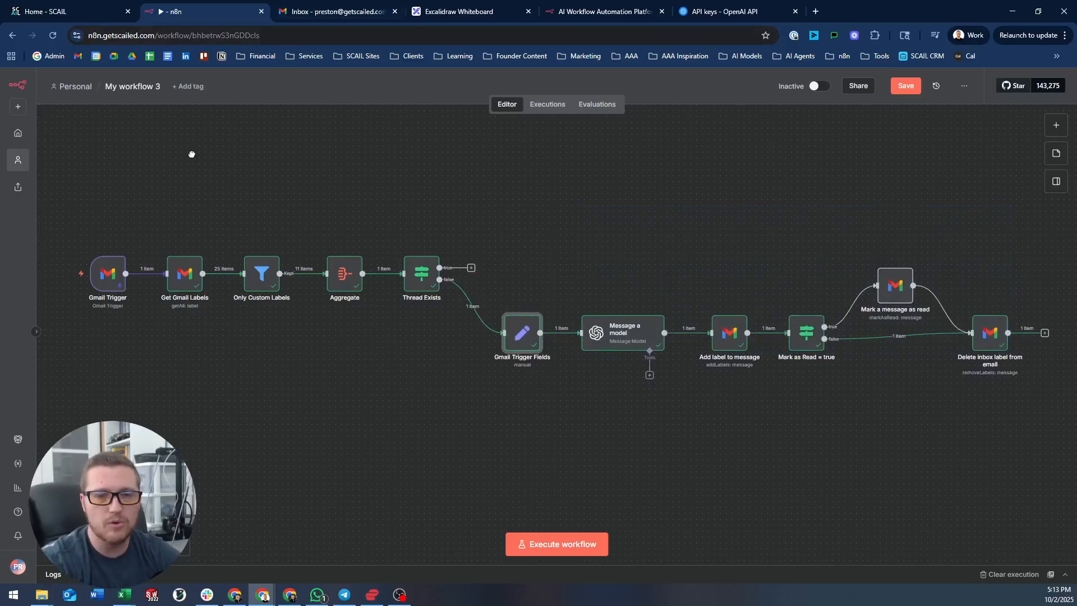
{"action": "left_click_drag", "start_coordinate": [192, 154], "coordinate": [362, 212]}
{"action": "left_click_drag", "start_coordinate": [460, 179], "coordinate": [414, 193]}
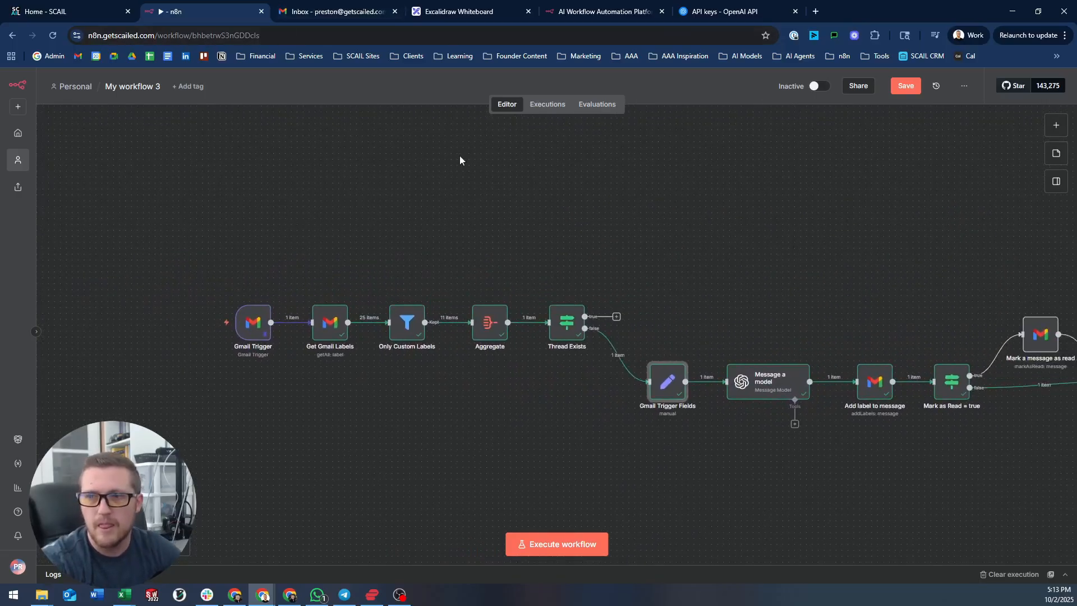
{"action": "left_click_drag", "start_coordinate": [730, 225], "coordinate": [639, 209]}
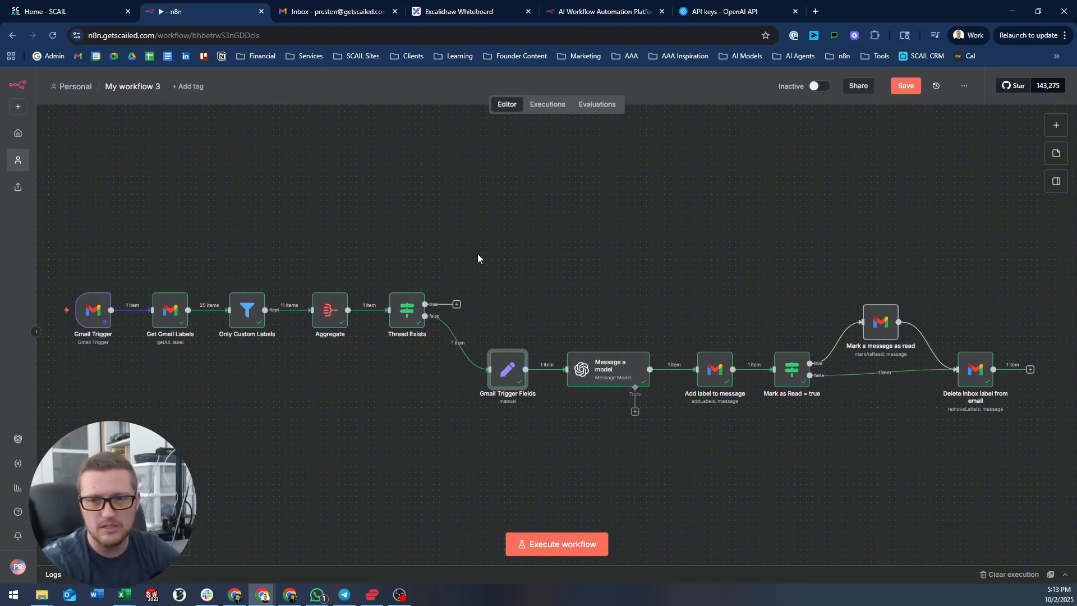
- Shift the six nodes after Thread Exists right and down, leaving open space, then check Gmail
{"action": "left_click_drag", "start_coordinate": [476, 252], "coordinate": [1043, 473]}
{"action": "left_click_drag", "start_coordinate": [804, 371], "coordinate": [942, 427]}
{"action": "left_click", "coordinate": [342, 206]}
{"action": "left_click_drag", "start_coordinate": [116, 214], "coordinate": [373, 208]}
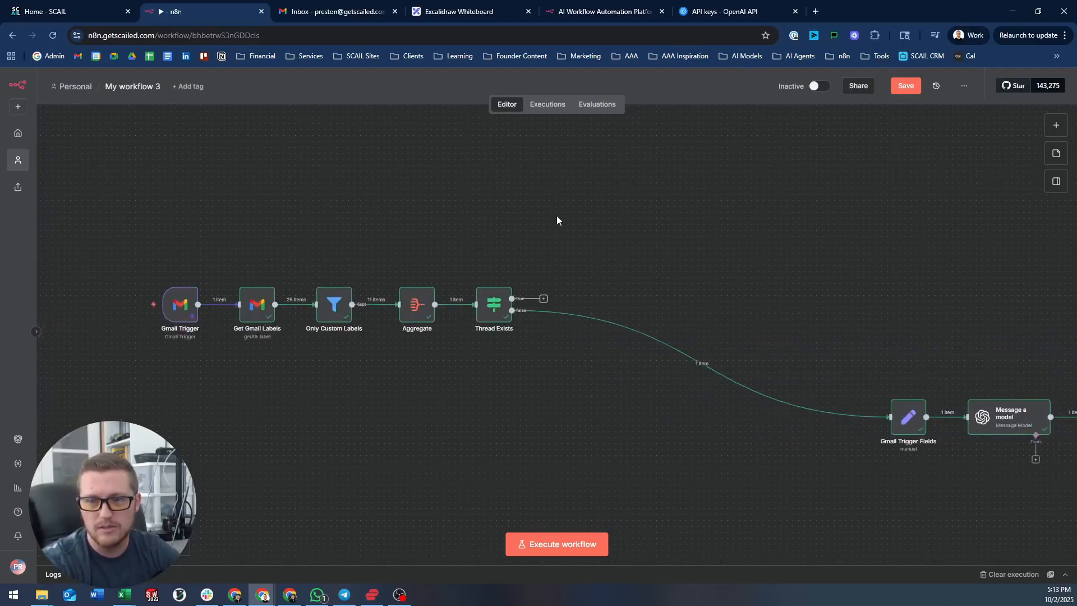
{"action": "left_click_drag", "start_coordinate": [557, 221], "coordinate": [498, 209]}
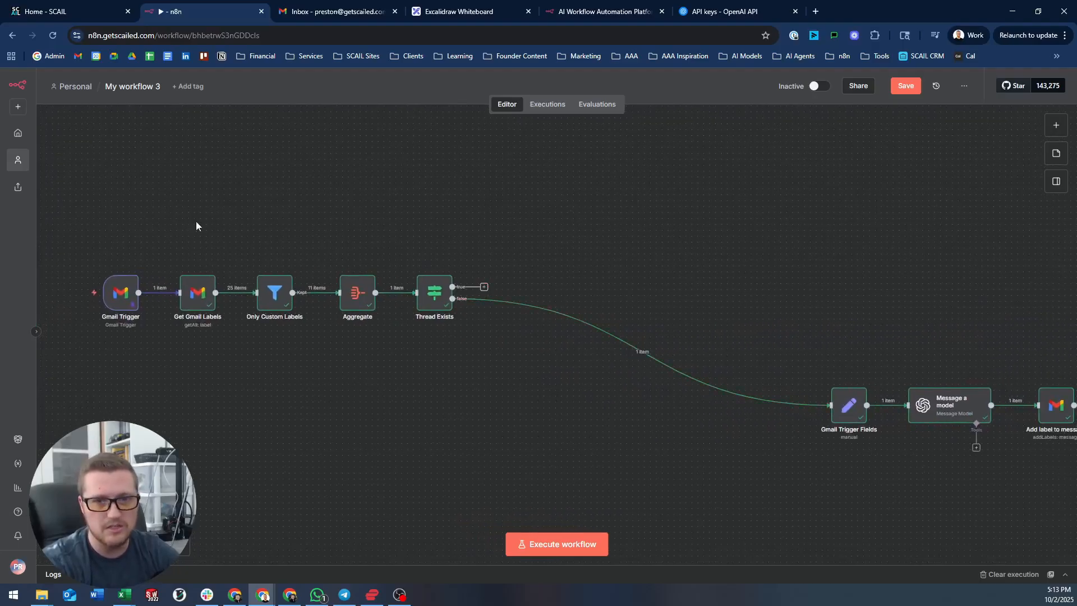
{"action": "left_click_drag", "start_coordinate": [196, 222], "coordinate": [344, 222]}
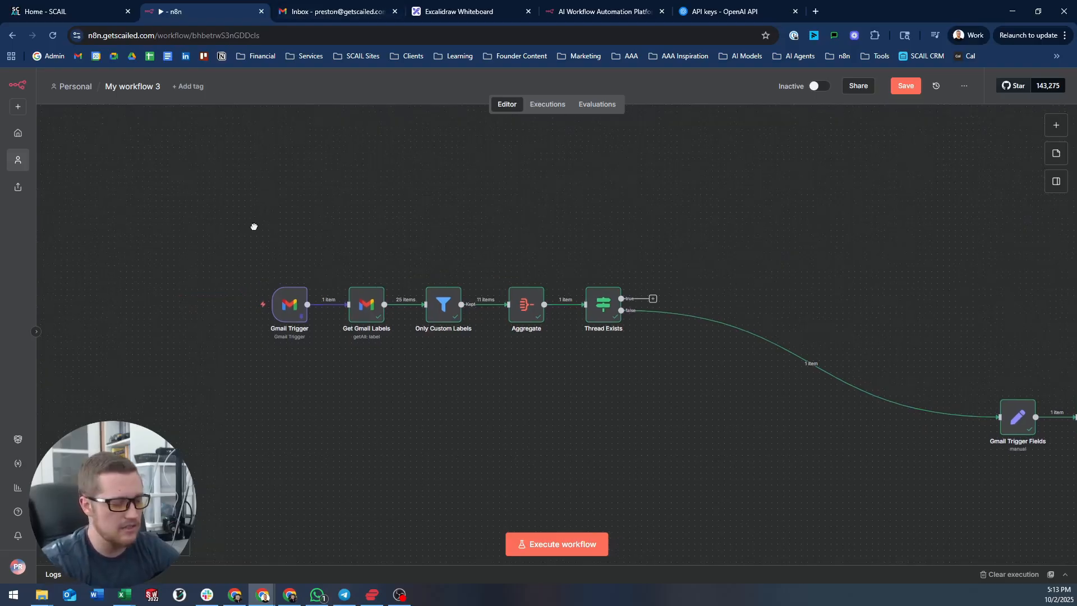
{"action": "left_click", "coordinate": [337, 11]}
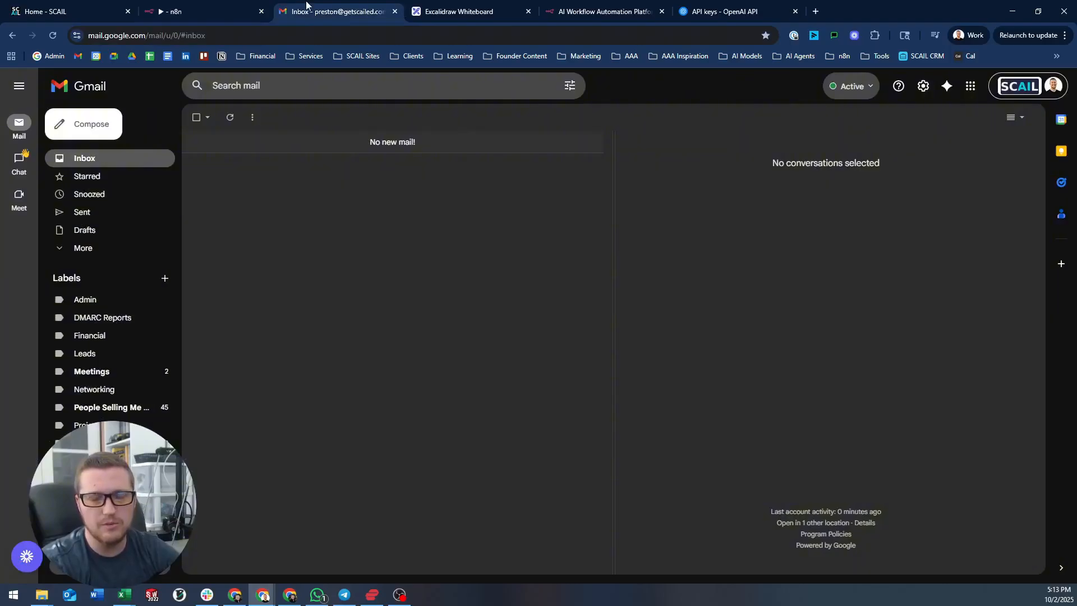
{"action": "left_click", "coordinate": [220, 2]}
{"action": "left_click_drag", "start_coordinate": [362, 236], "coordinate": [355, 237]}
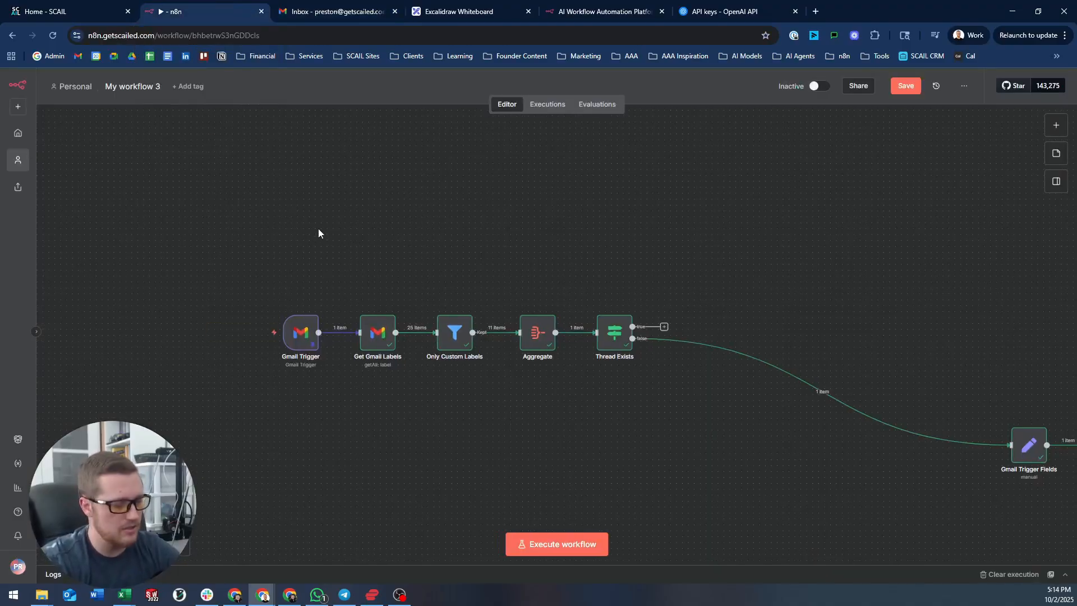
- Add a Gmail Get many messages node with Limit 20 using the SCAIL Gmail credential
{"action": "key", "text": "Tab"}
{"action": "type", "text": "gmail"}
{"action": "key", "text": "Return"}
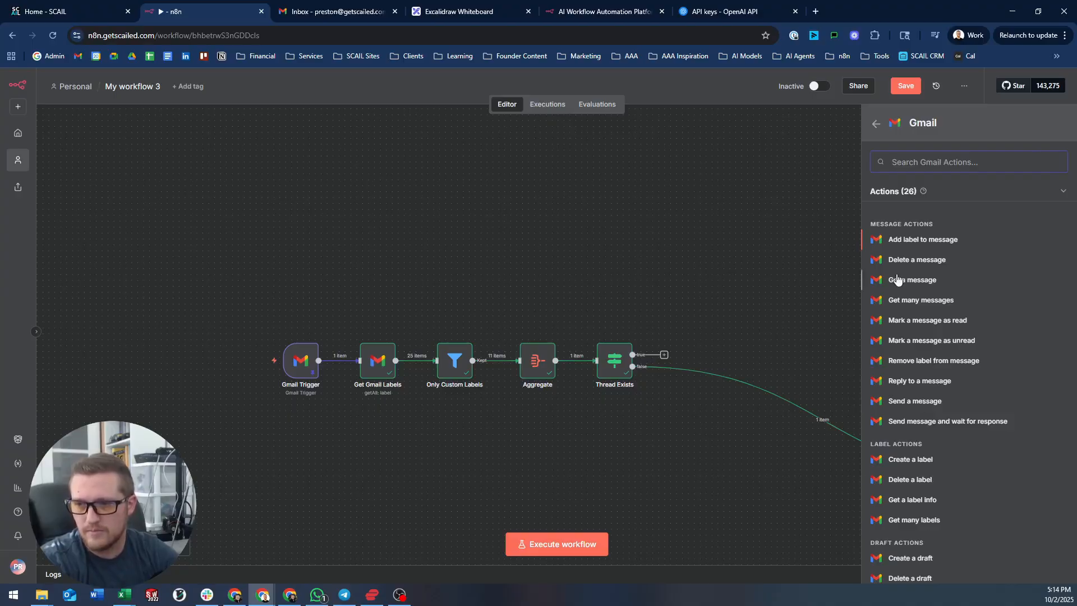
{"action": "left_click", "coordinate": [920, 300]}
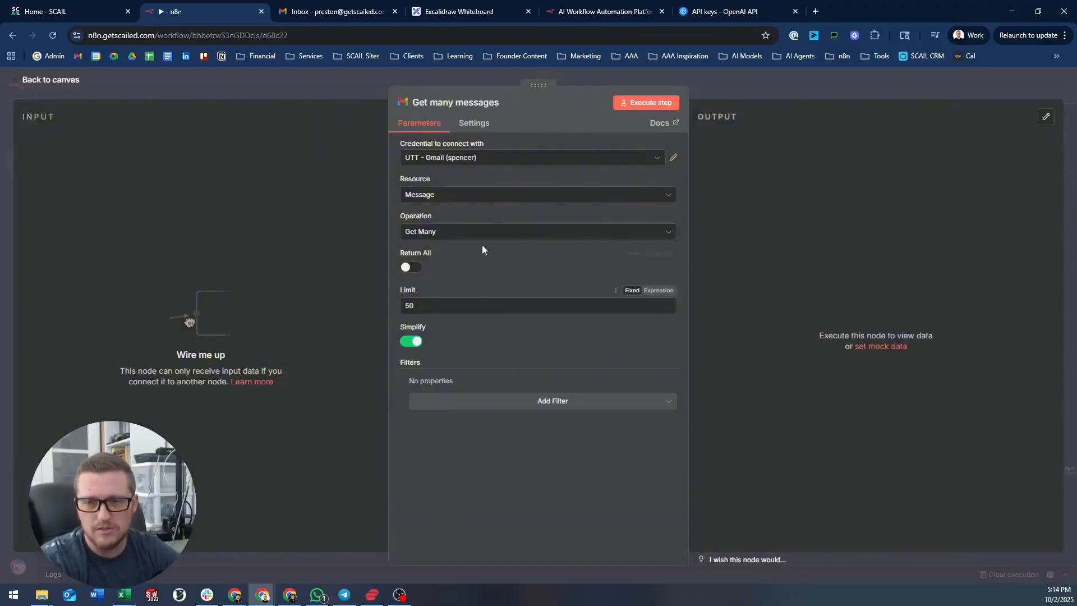
{"action": "double_click", "coordinate": [440, 308]}
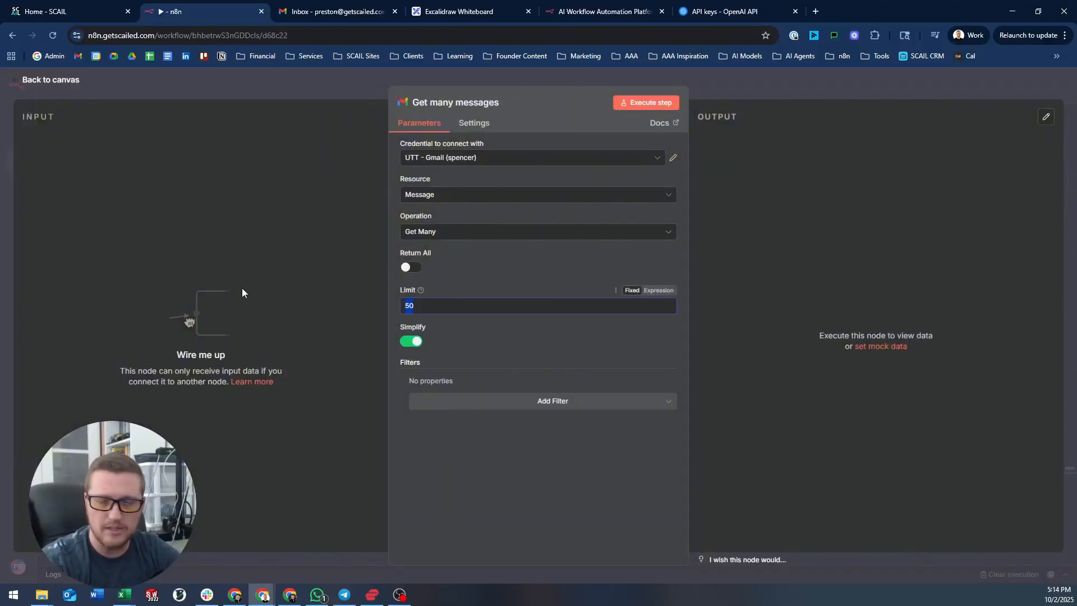
{"action": "left_click", "coordinate": [473, 162]}
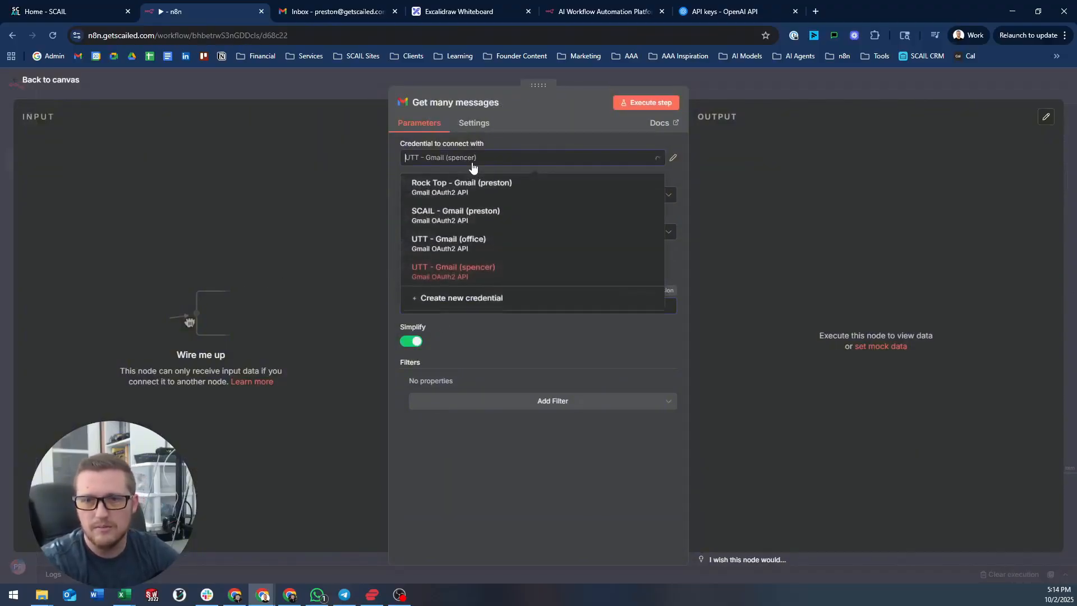
{"action": "left_click", "coordinate": [600, 215]}
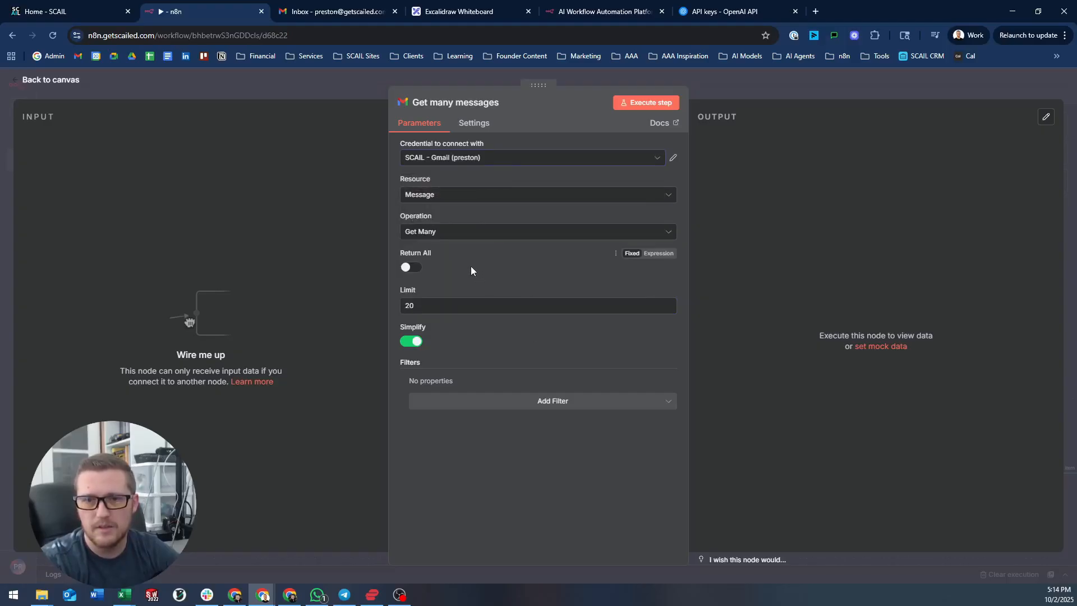
- Run Get many messages and open it to view its 20 returned messages
{"action": "left_click", "coordinate": [640, 103]}
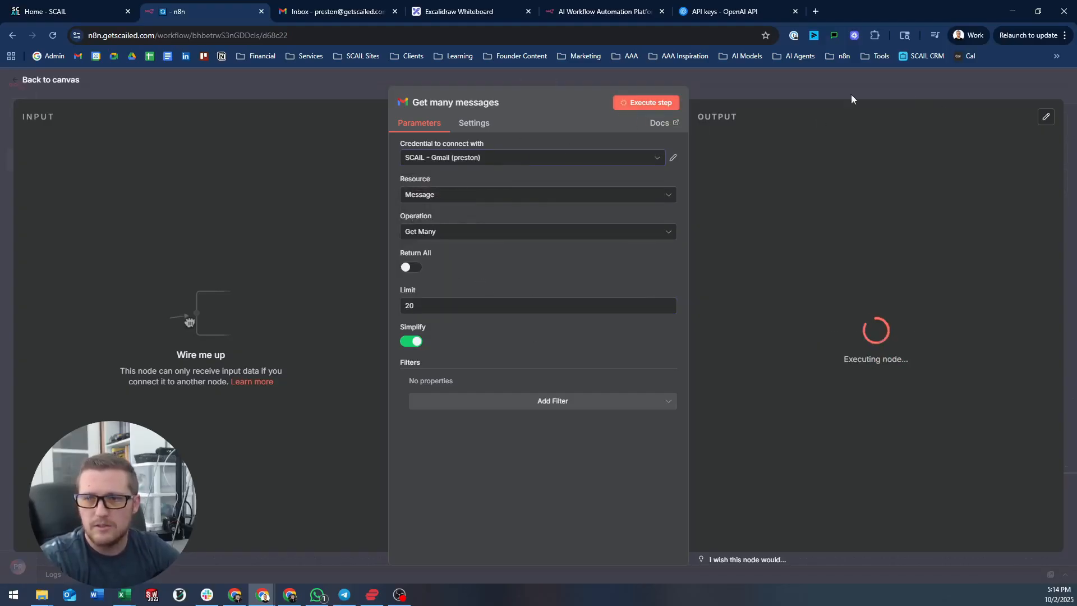
{"action": "left_click", "coordinate": [799, 84]}
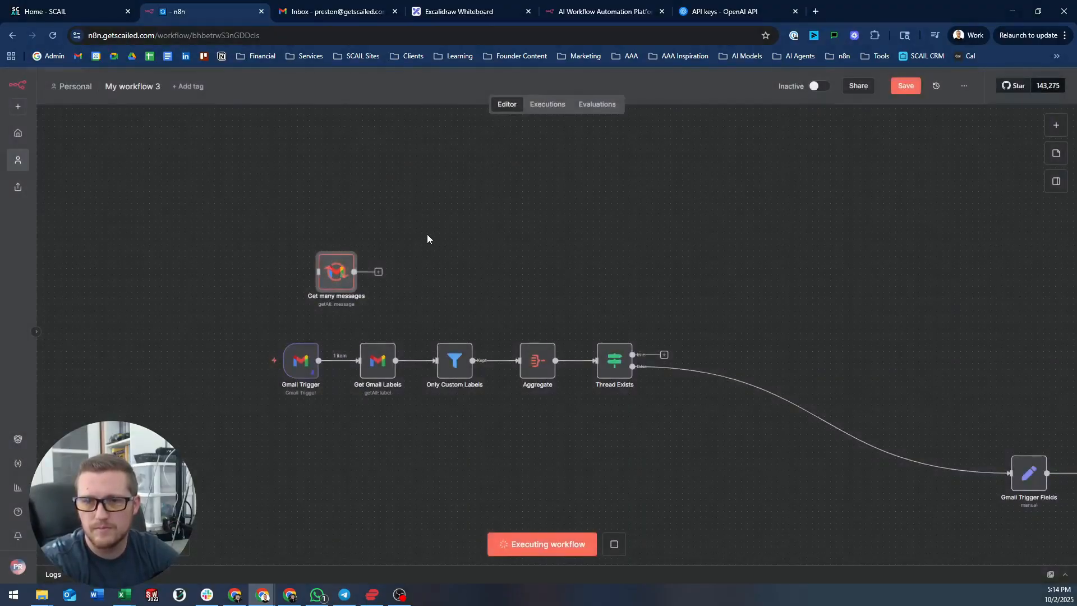
{"action": "scroll", "coordinate": [443, 264], "scroll_direction": "up", "scroll_amount": 2}
{"action": "double_click", "coordinate": [429, 253]}
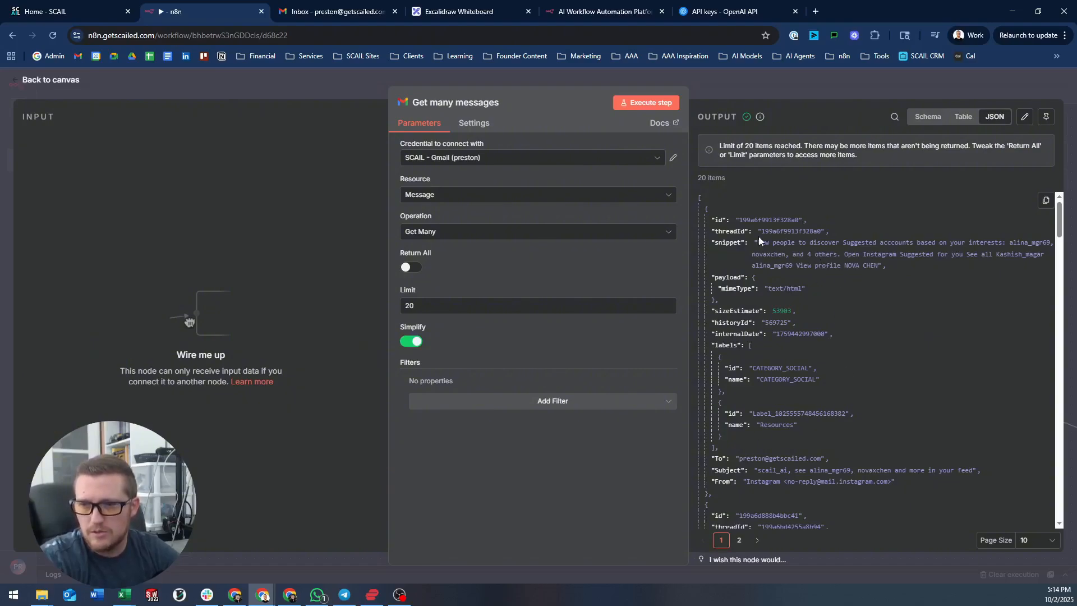
- Turn Simplify off in Get many messages and rerun it to get full message headers
{"action": "scroll", "coordinate": [798, 374], "scroll_direction": "down", "scroll_amount": 3}
{"action": "scroll", "coordinate": [798, 364], "scroll_direction": "up", "scroll_amount": 3}
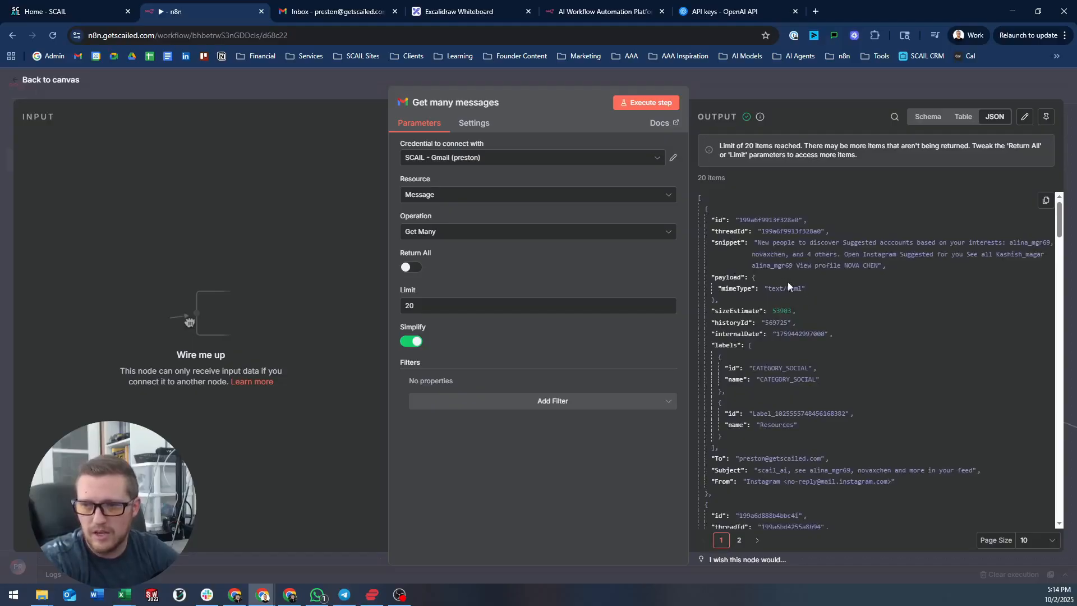
{"action": "left_click", "coordinate": [412, 341]}
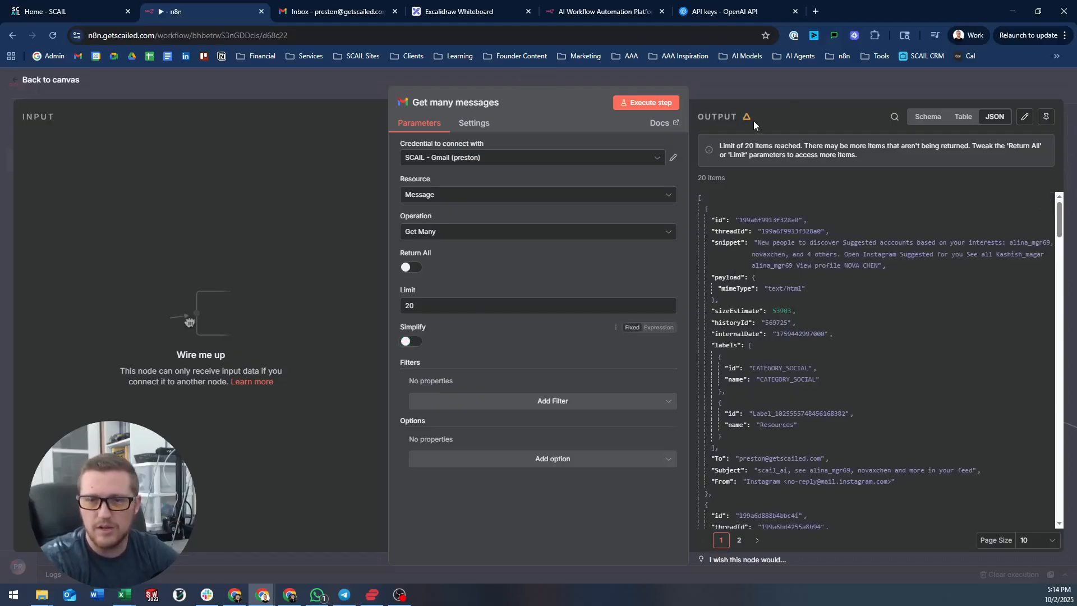
{"action": "left_click", "coordinate": [645, 104]}
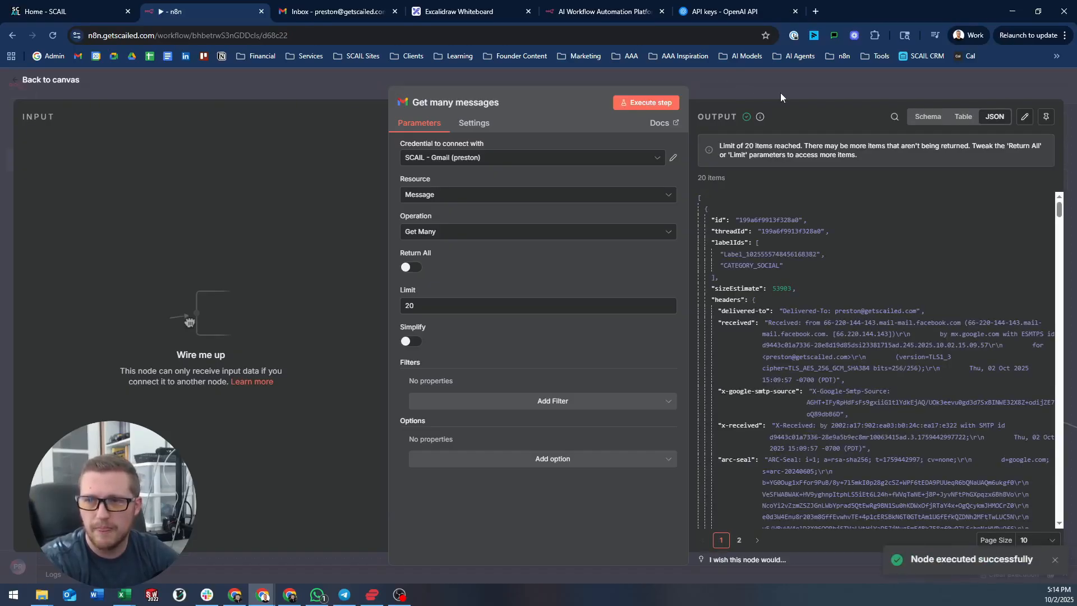
{"action": "scroll", "coordinate": [742, 304], "scroll_direction": "down", "scroll_amount": 1}
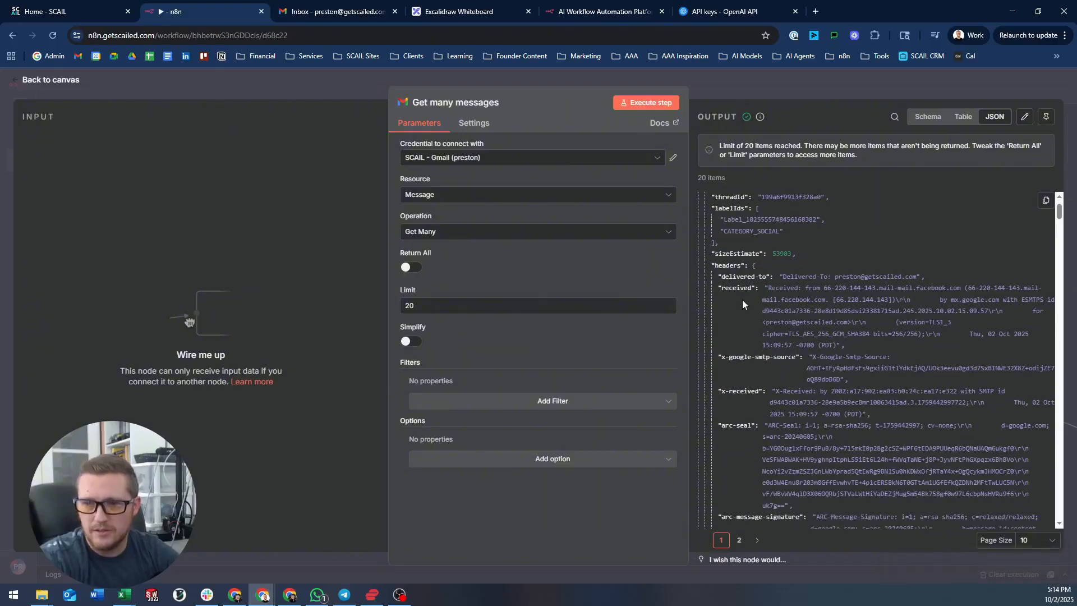
{"action": "scroll", "coordinate": [742, 304], "scroll_direction": "down", "scroll_amount": 10}
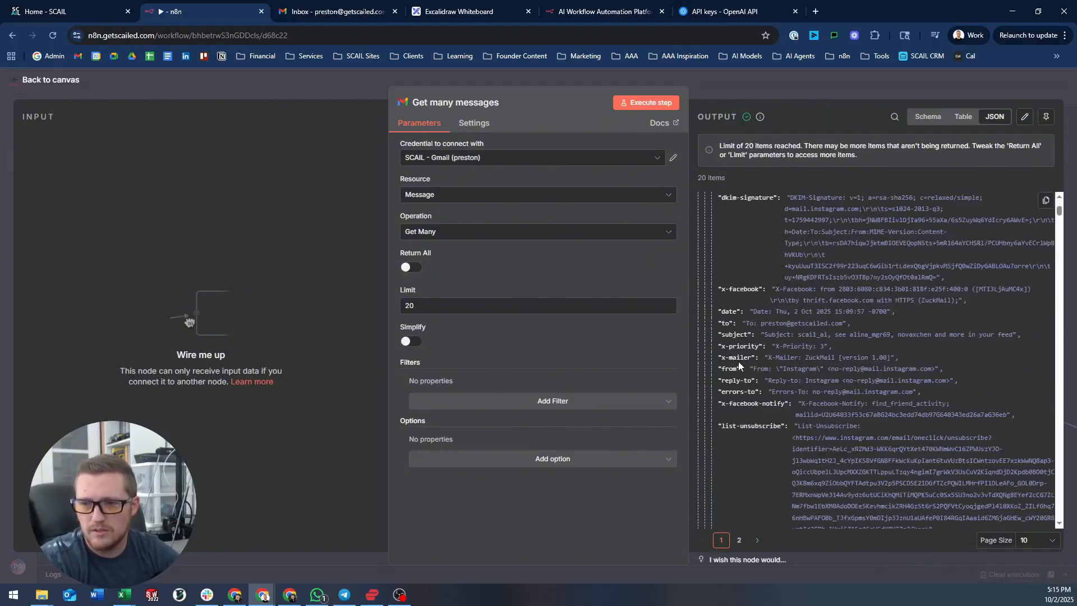
{"action": "left_click_drag", "start_coordinate": [869, 381], "coordinate": [901, 381]}
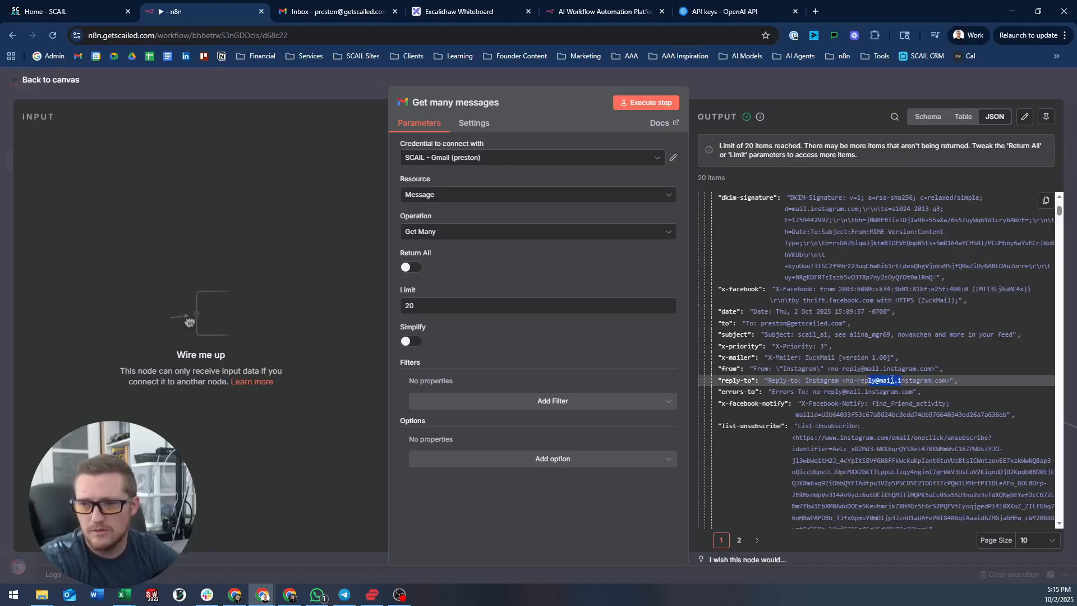
{"action": "left_click", "coordinate": [840, 275]}
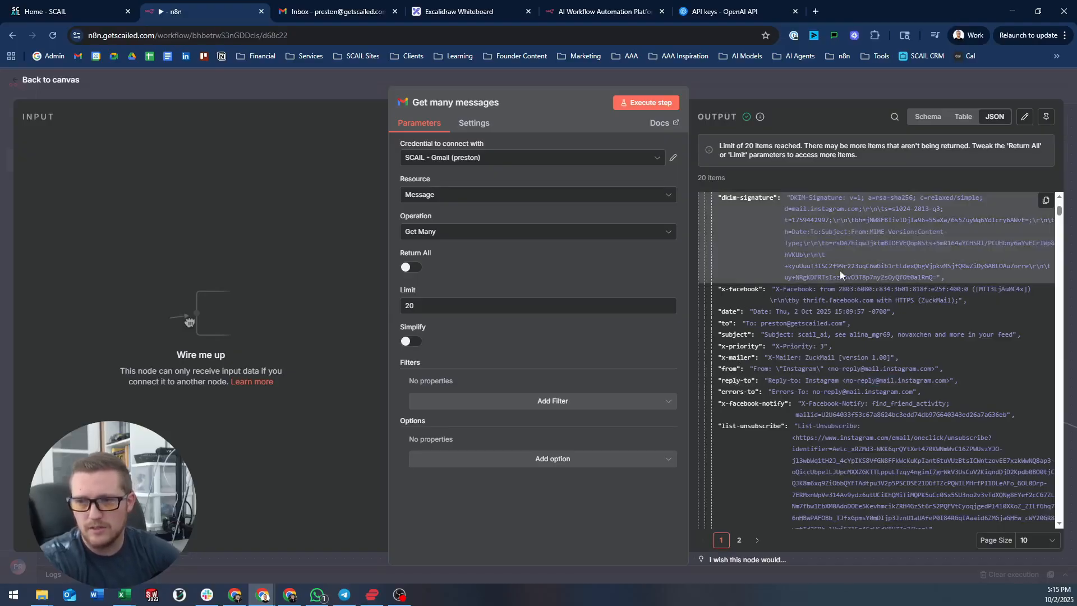
- Search the output for in-reply-to and copy the second message's id
{"action": "key", "text": "ctrl+f"}
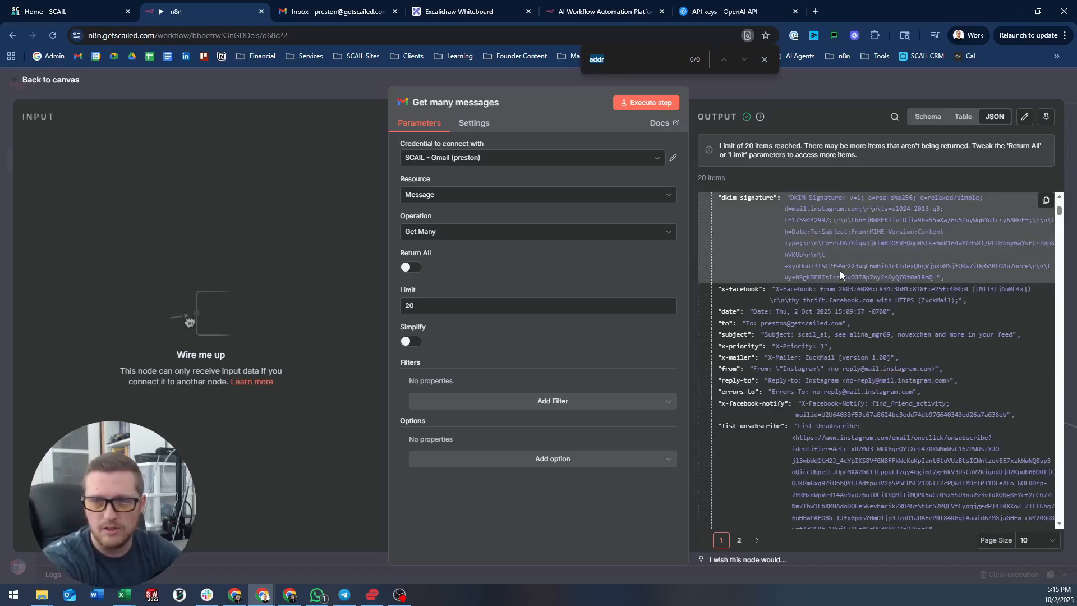
{"action": "type", "text": "in-reply-to"}
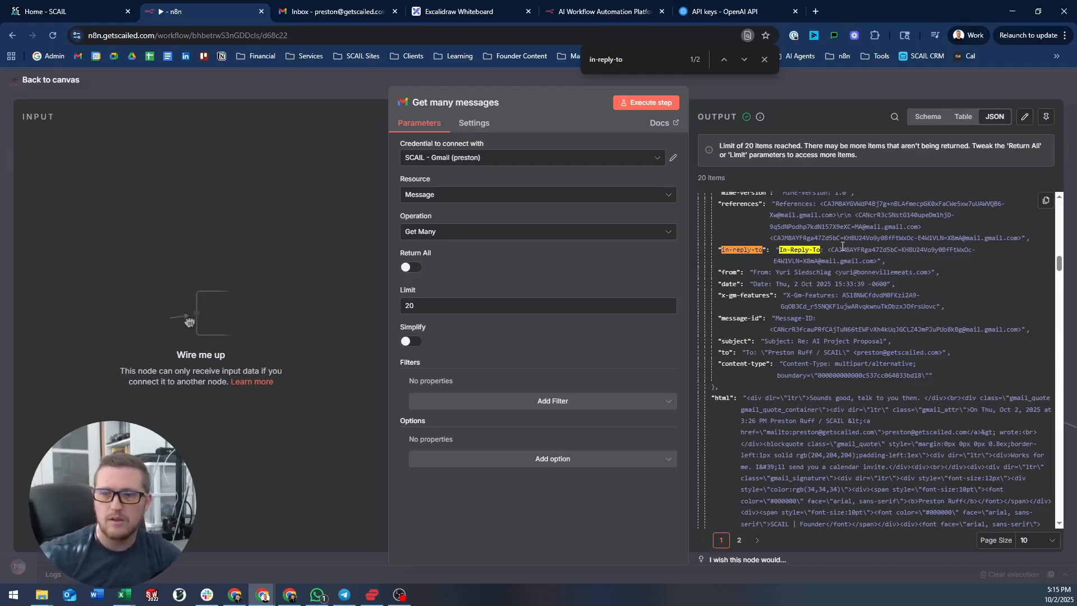
{"action": "scroll", "coordinate": [741, 267], "scroll_direction": "up", "scroll_amount": 5}
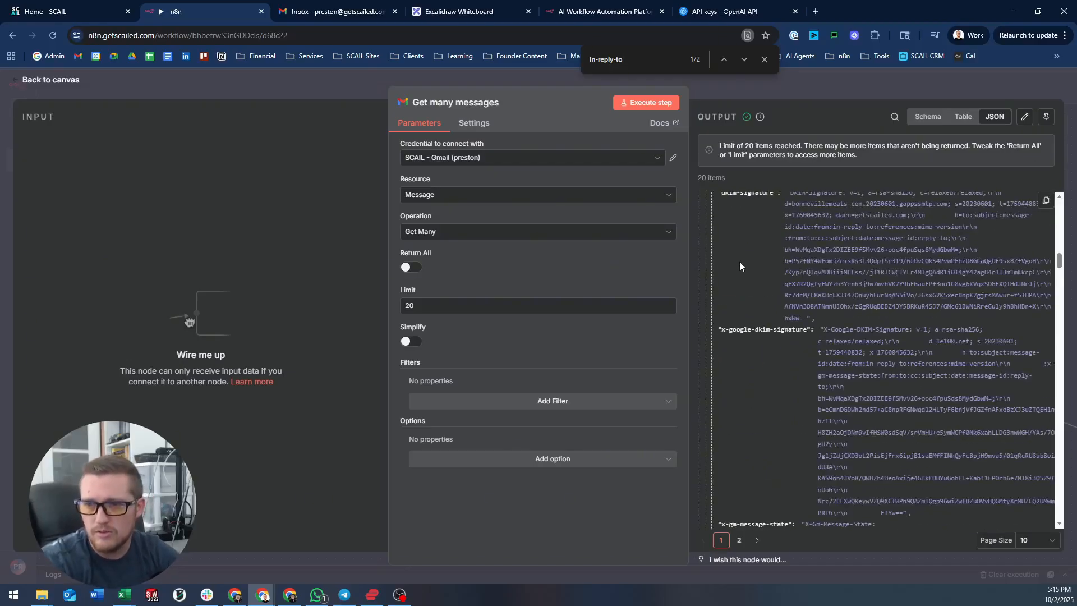
{"action": "scroll", "coordinate": [752, 272], "scroll_direction": "down", "scroll_amount": 5}
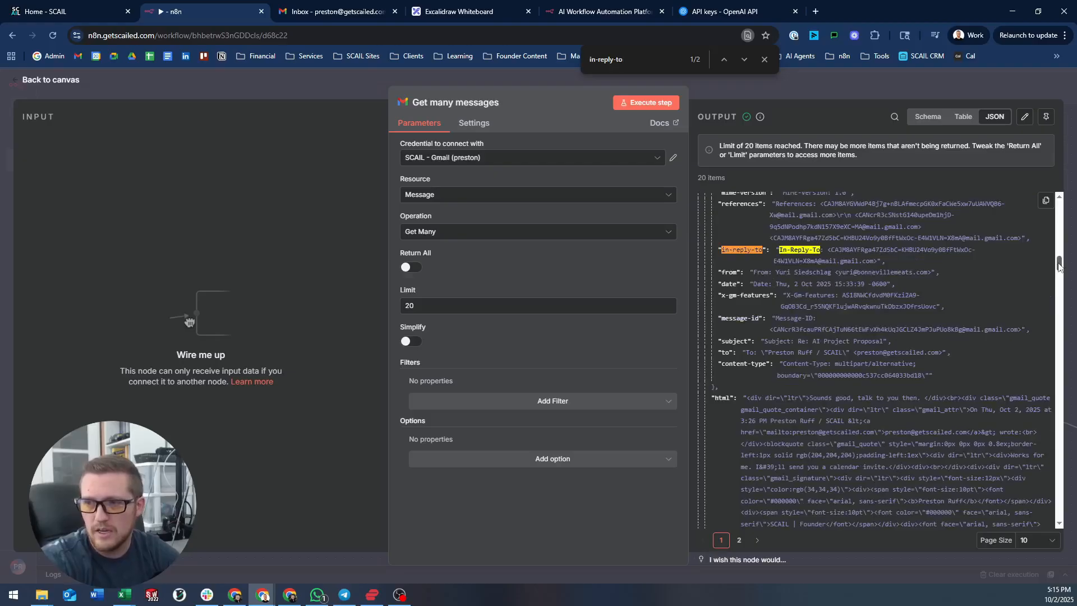
{"action": "left_click_drag", "start_coordinate": [1058, 264], "coordinate": [1059, 247]}
{"action": "scroll", "coordinate": [777, 313], "scroll_direction": "down", "scroll_amount": 3}
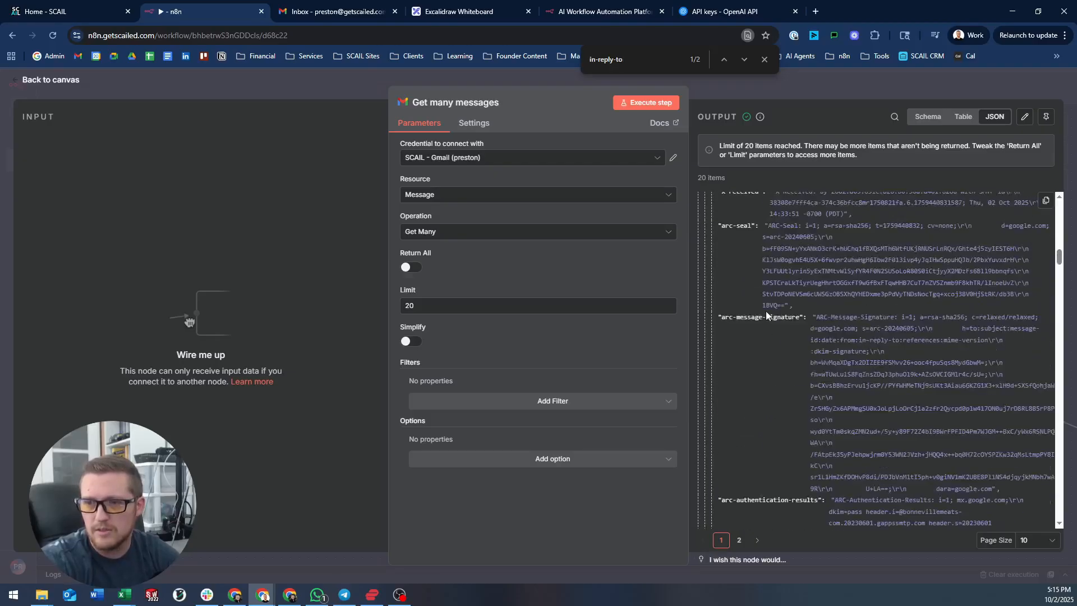
{"action": "scroll", "coordinate": [732, 306], "scroll_direction": "up", "scroll_amount": 1}
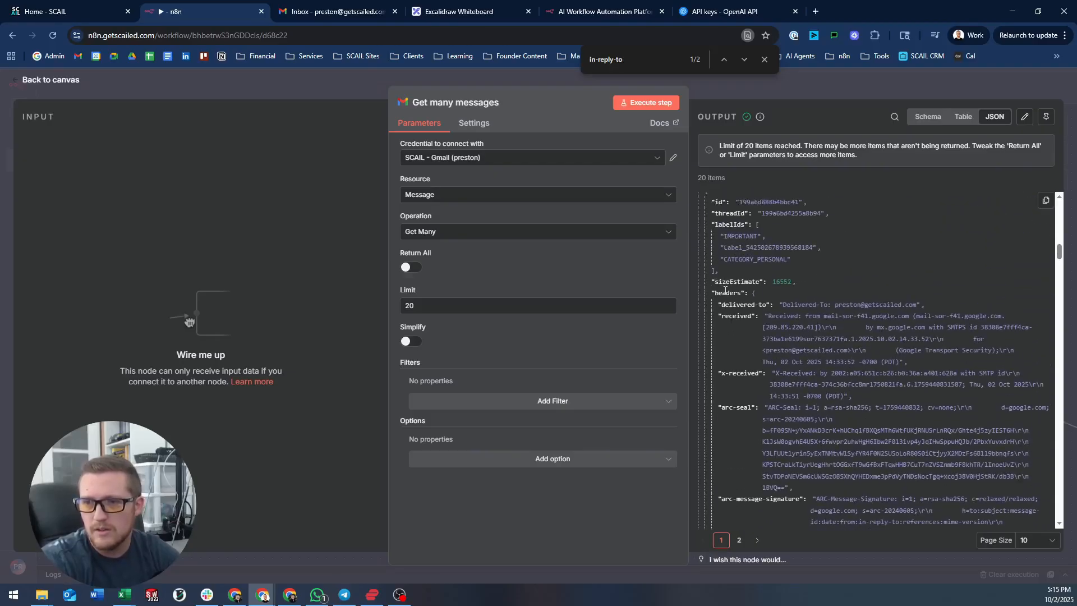
{"action": "scroll", "coordinate": [735, 295], "scroll_direction": "up", "scroll_amount": 1}
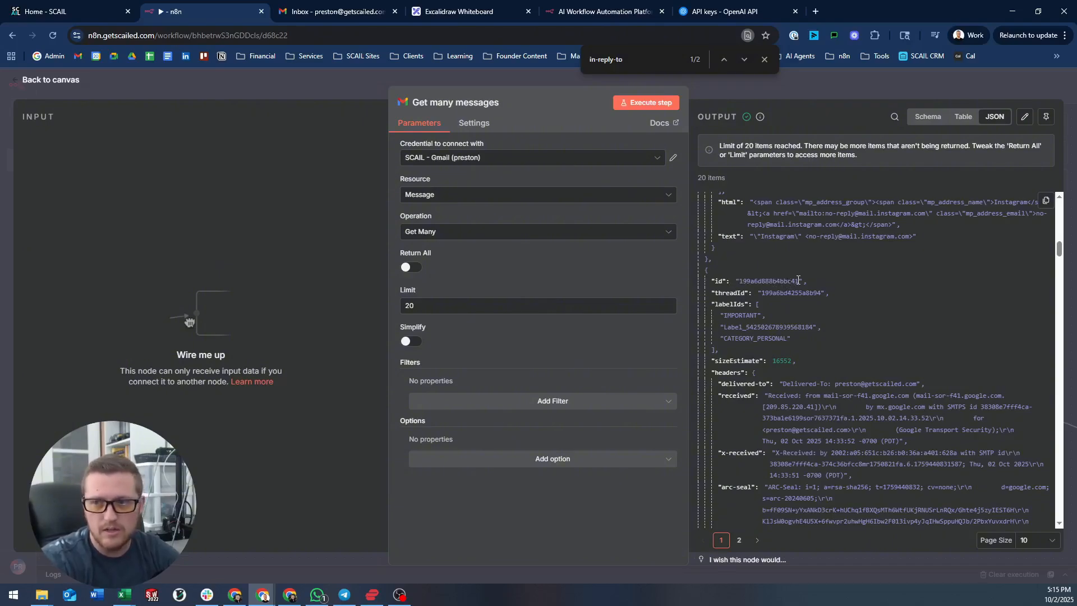
{"action": "left_click_drag", "start_coordinate": [799, 280], "coordinate": [743, 284]}
{"action": "key", "text": "ctrl+c"}
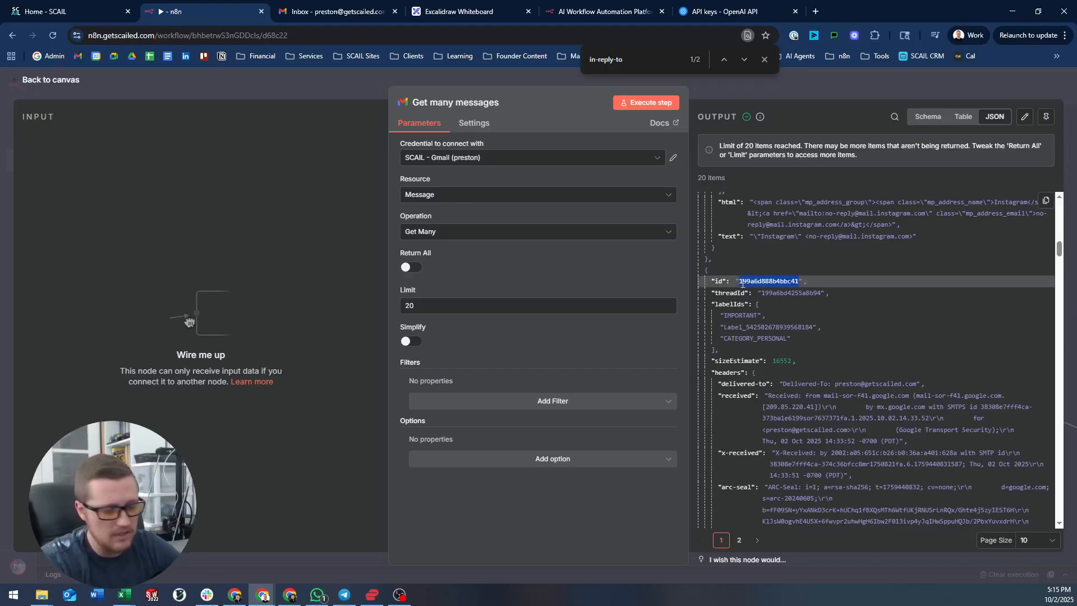
{"action": "left_click", "coordinate": [359, 82]}
{"action": "scroll", "coordinate": [288, 254], "scroll_direction": "down", "scroll_amount": 1}
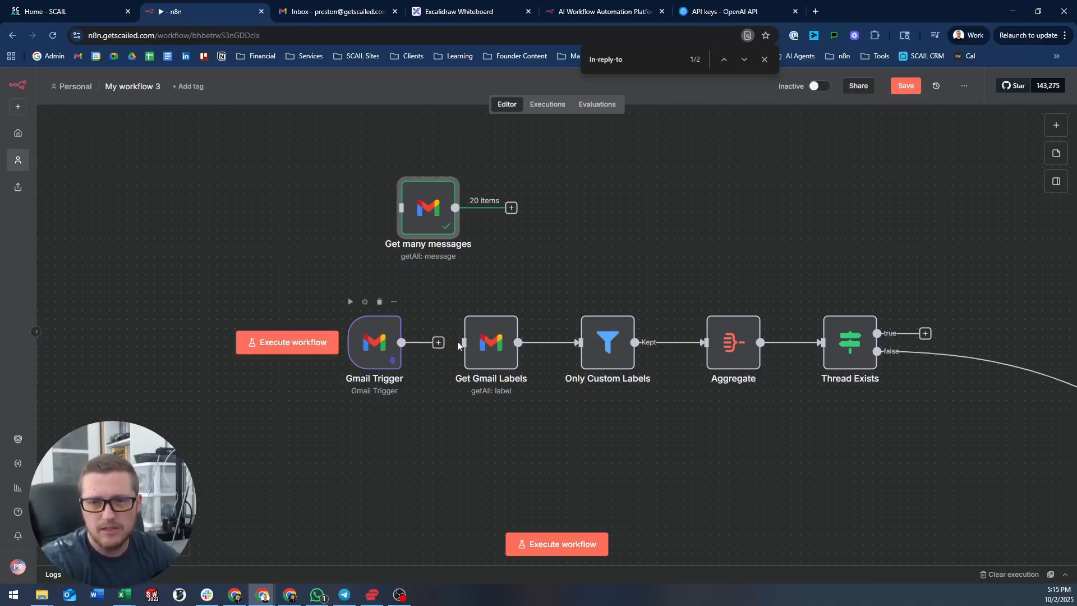
- Add a Gmail Get a message node with the copied message id and Simplify off, below Get many messages
{"action": "left_click_drag", "start_coordinate": [421, 205], "coordinate": [287, 178]}
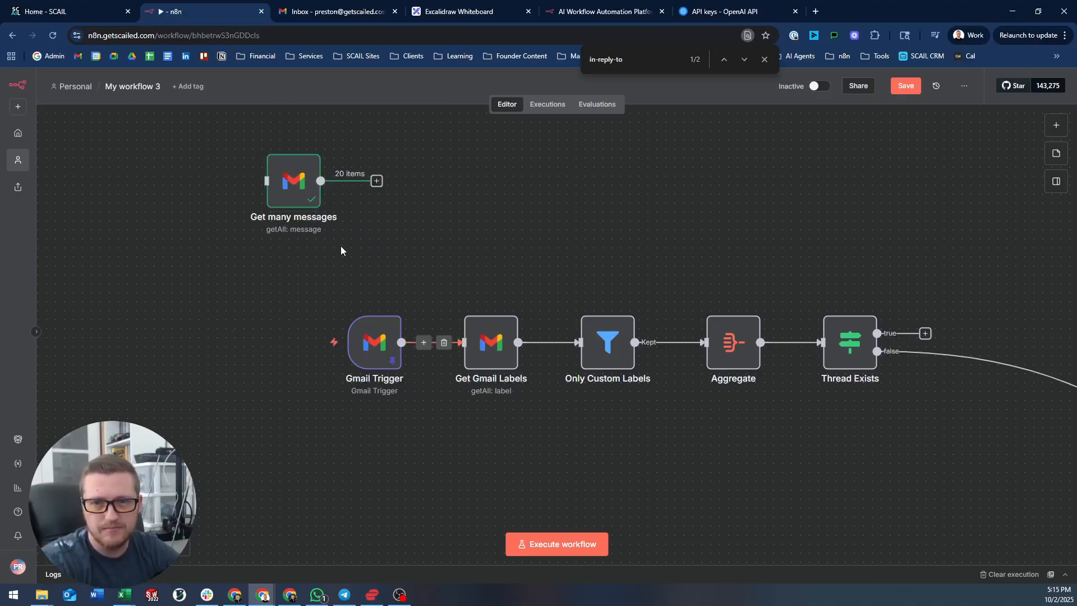
{"action": "key", "text": "Tab"}
{"action": "type", "text": "gmail ge"}
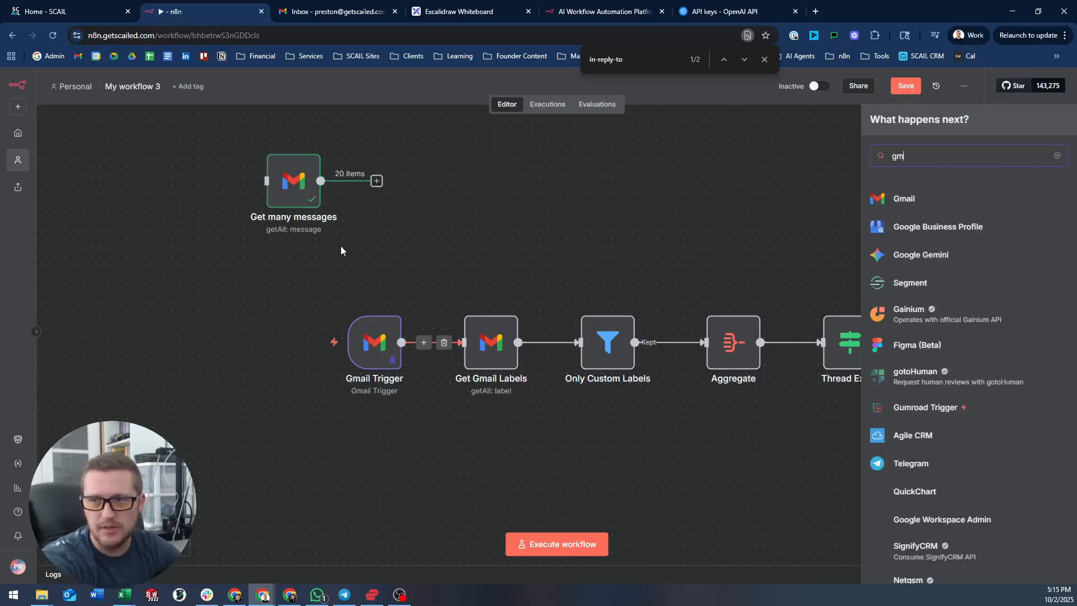
{"action": "key", "text": "BackSpace"}
{"action": "key", "text": "BackSpace"}
{"action": "key", "text": "BackSpace"}
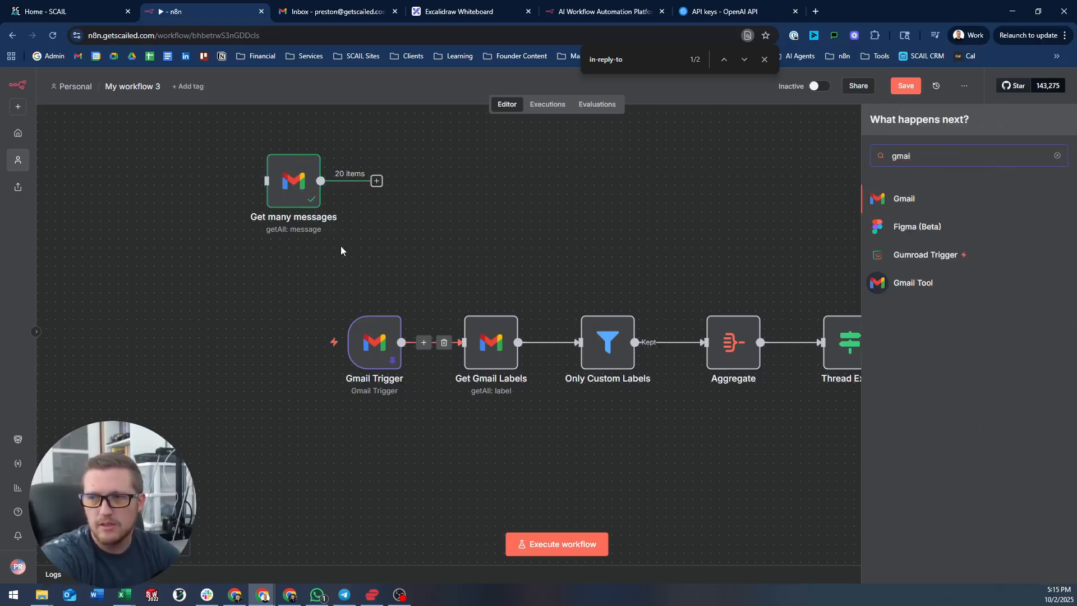
{"action": "key", "text": "Return"}
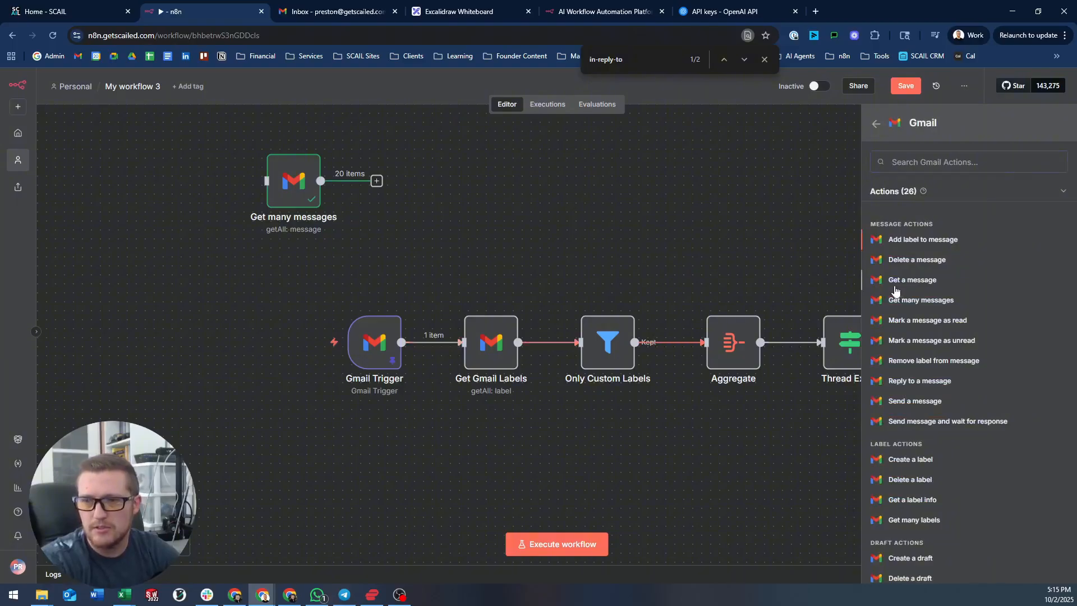
{"action": "left_click", "coordinate": [896, 286]}
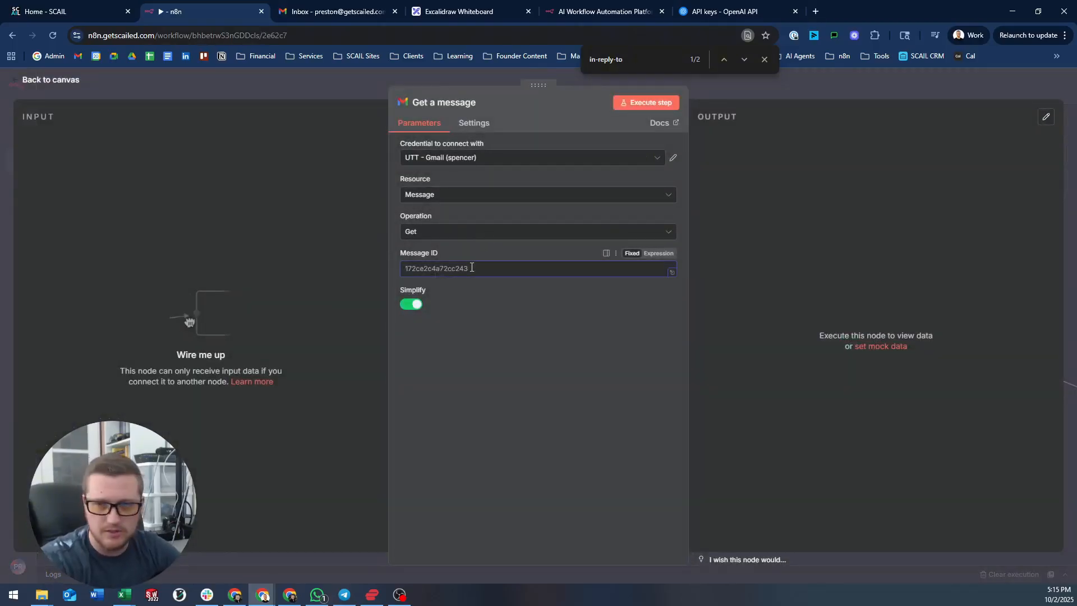
{"action": "key", "text": "ctrl+v"}
{"action": "left_click", "coordinate": [411, 304]}
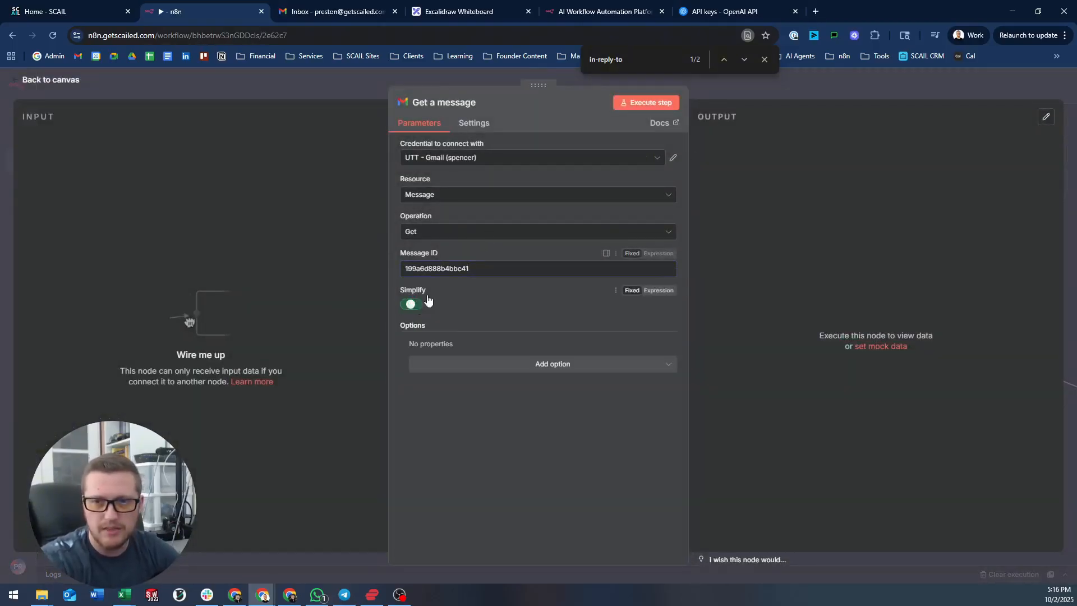
{"action": "left_click", "coordinate": [790, 84]}
{"action": "left_click_drag", "start_coordinate": [366, 266], "coordinate": [464, 342]}
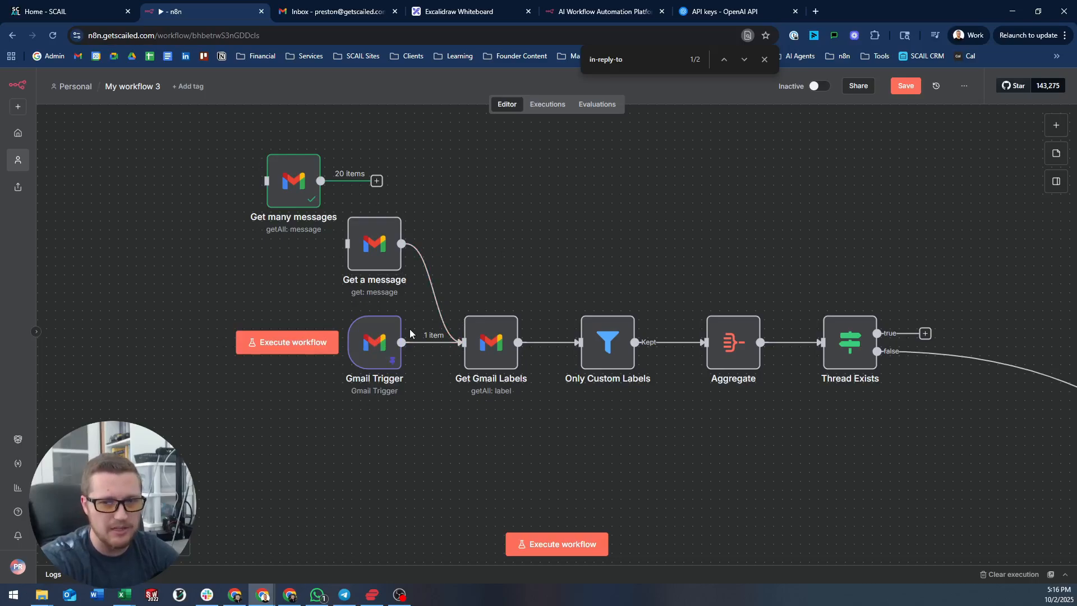
- Give Get a message the SCAIL Gmail credential and run it successfully
{"action": "left_click", "coordinate": [764, 59]}
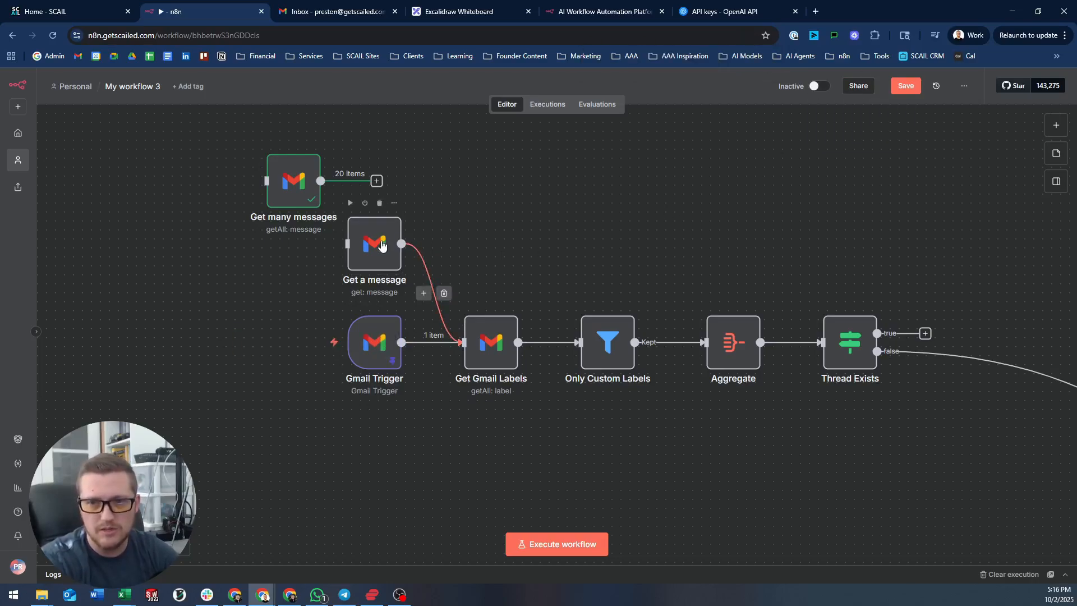
{"action": "left_click", "coordinate": [352, 205]}
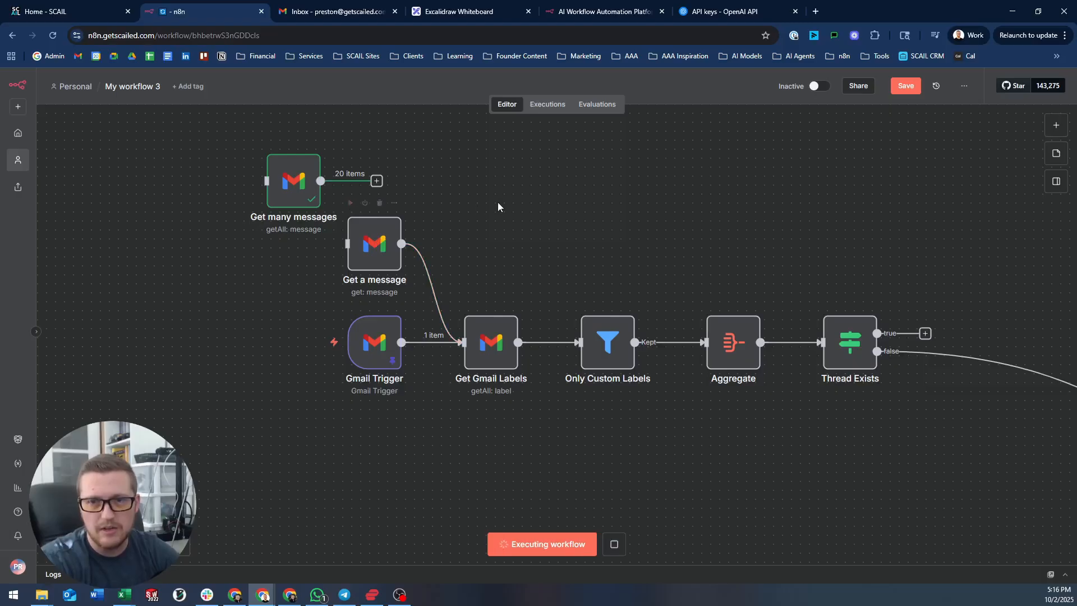
{"action": "double_click", "coordinate": [368, 237]}
{"action": "left_click", "coordinate": [466, 158]}
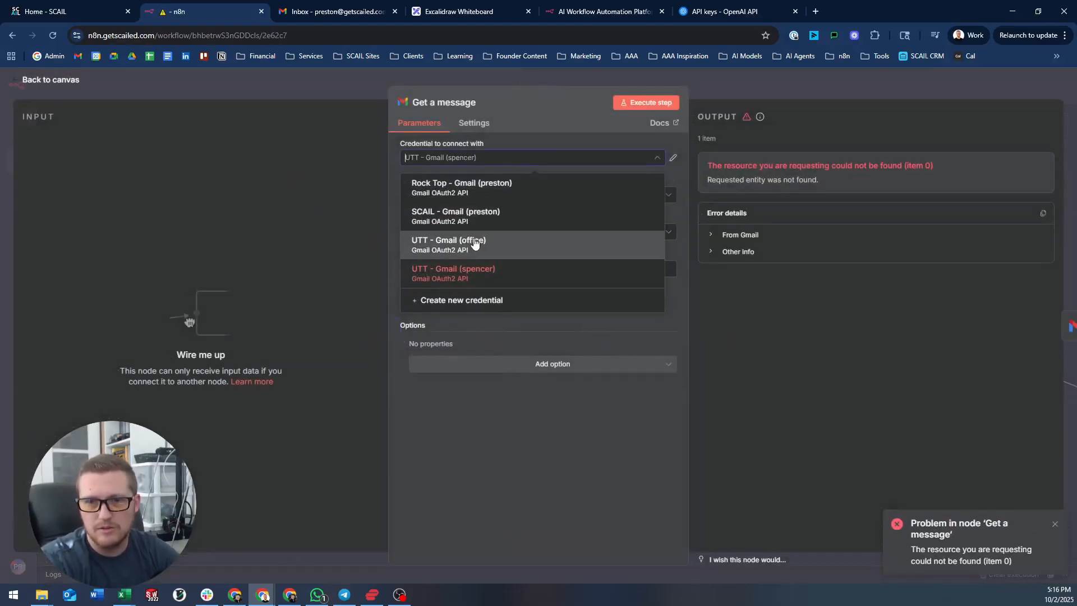
{"action": "left_click", "coordinate": [479, 213]}
{"action": "left_click", "coordinate": [643, 102]}
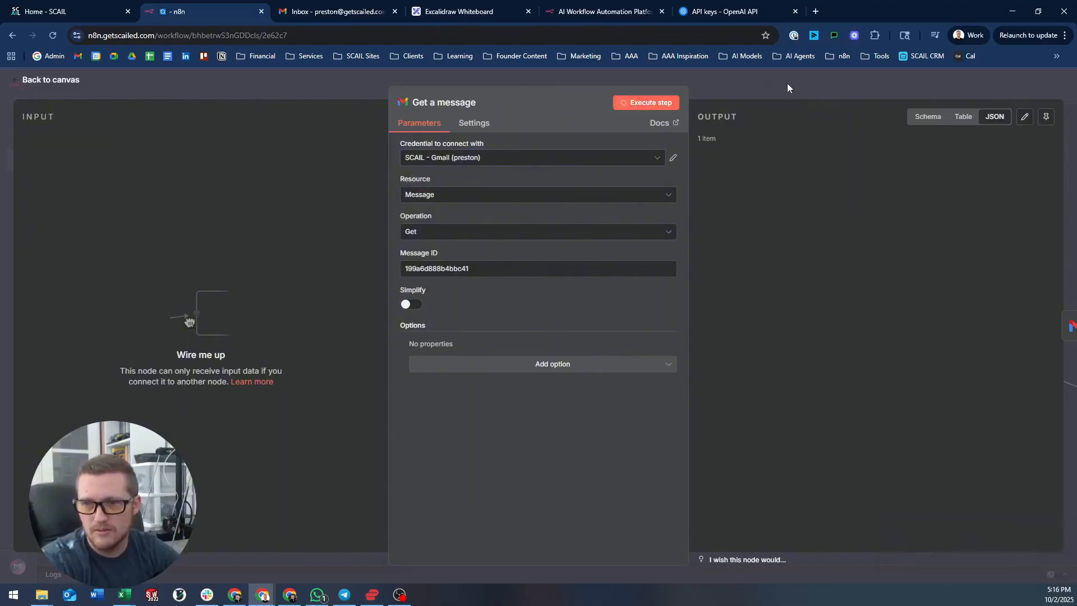
{"action": "left_click", "coordinate": [786, 90]}
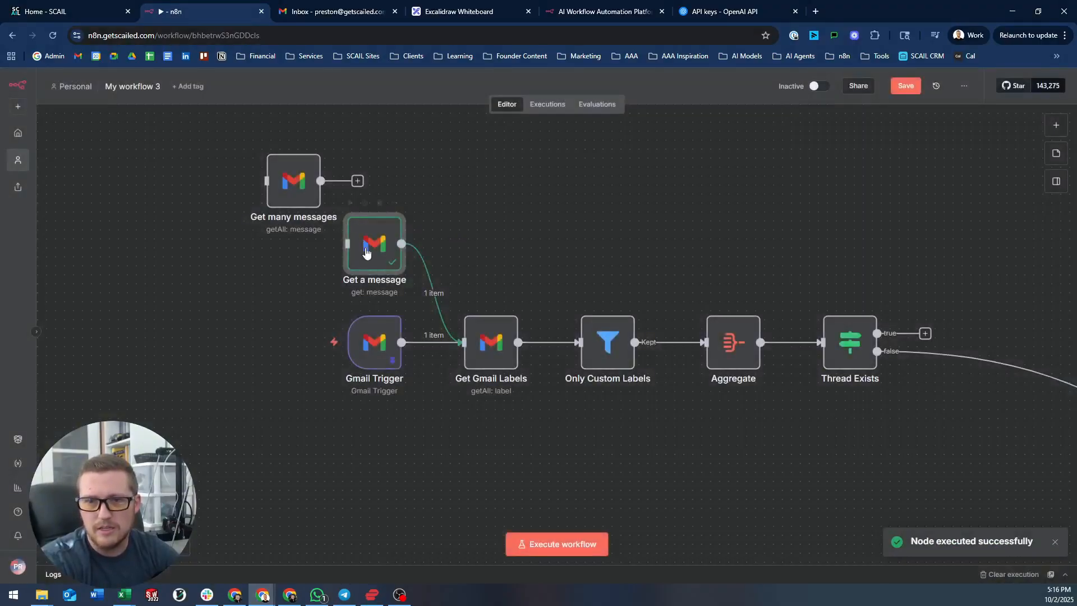
- Move Gmail Trigger below Get a message and run the flow up to Thread Exists
{"action": "left_click_drag", "start_coordinate": [374, 343], "coordinate": [375, 405]}
{"action": "left_click_drag", "start_coordinate": [378, 235], "coordinate": [378, 243]}
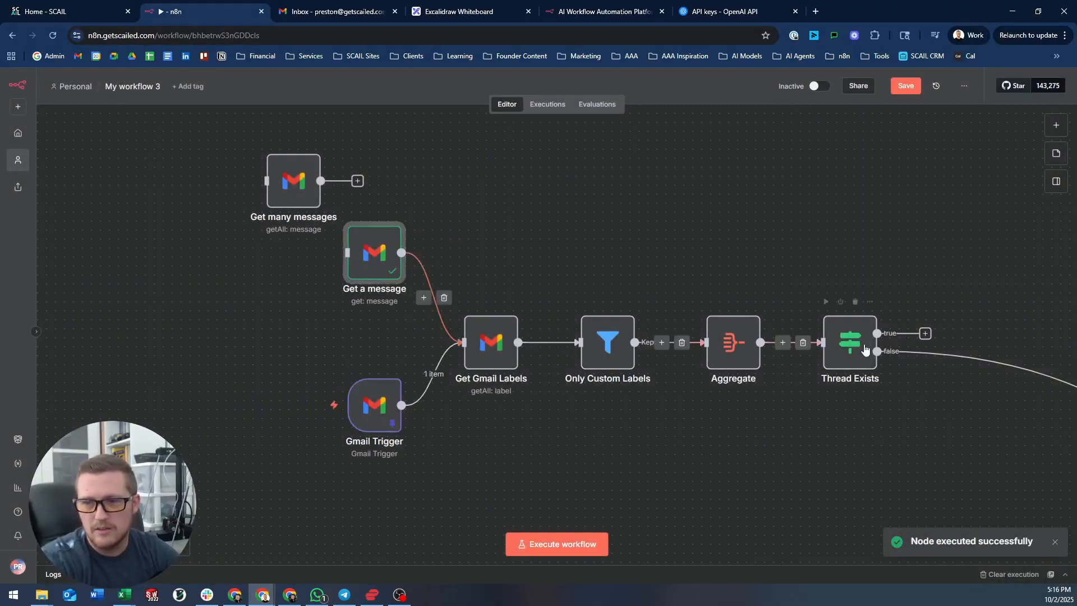
{"action": "left_click", "coordinate": [826, 302]}
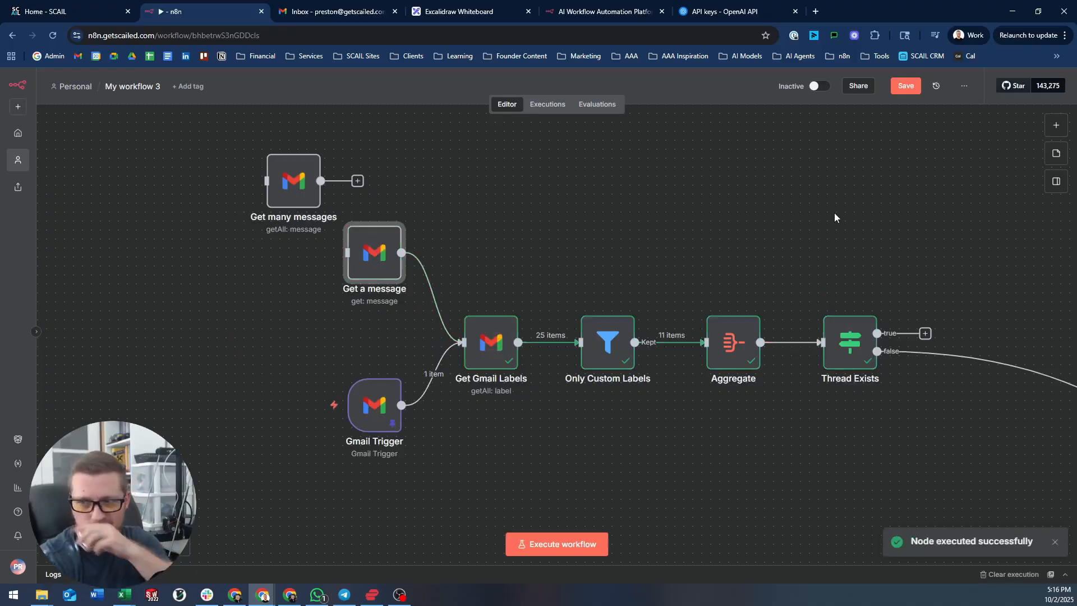
{"action": "left_click_drag", "start_coordinate": [856, 250], "coordinate": [563, 204]}
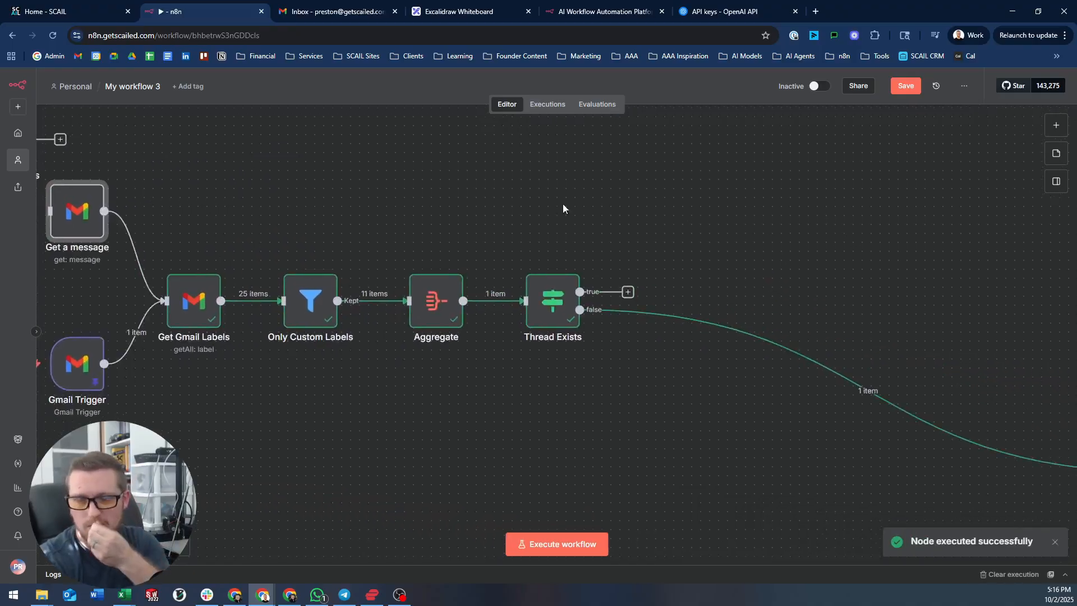
- Inspect the Thread Exists condition, which sends the one item down the false branch
{"action": "double_click", "coordinate": [546, 302]}
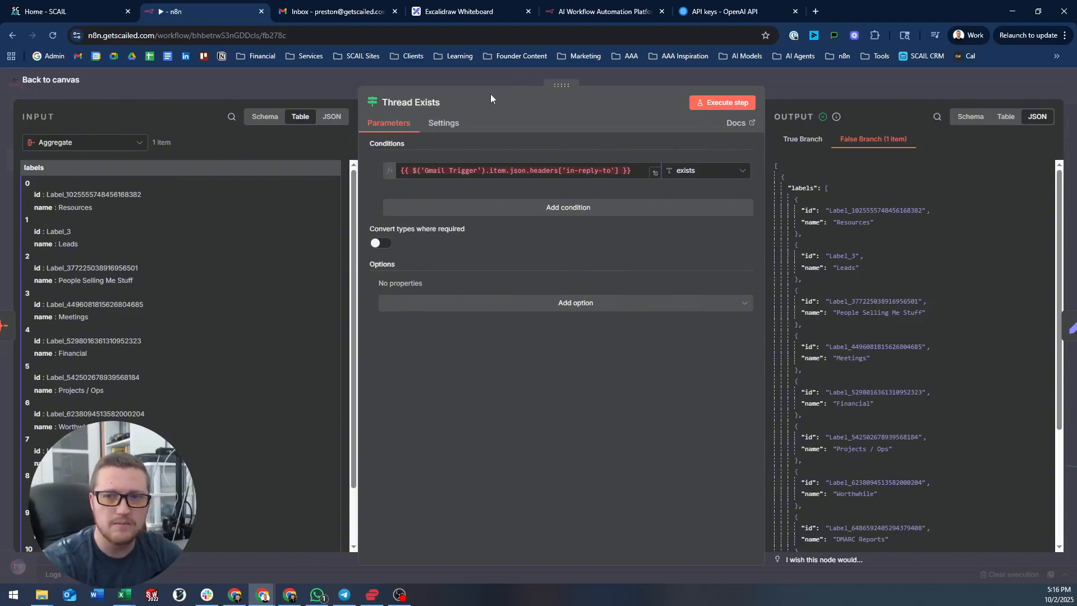
{"action": "left_click", "coordinate": [425, 171]}
{"action": "key", "text": "Escape"}
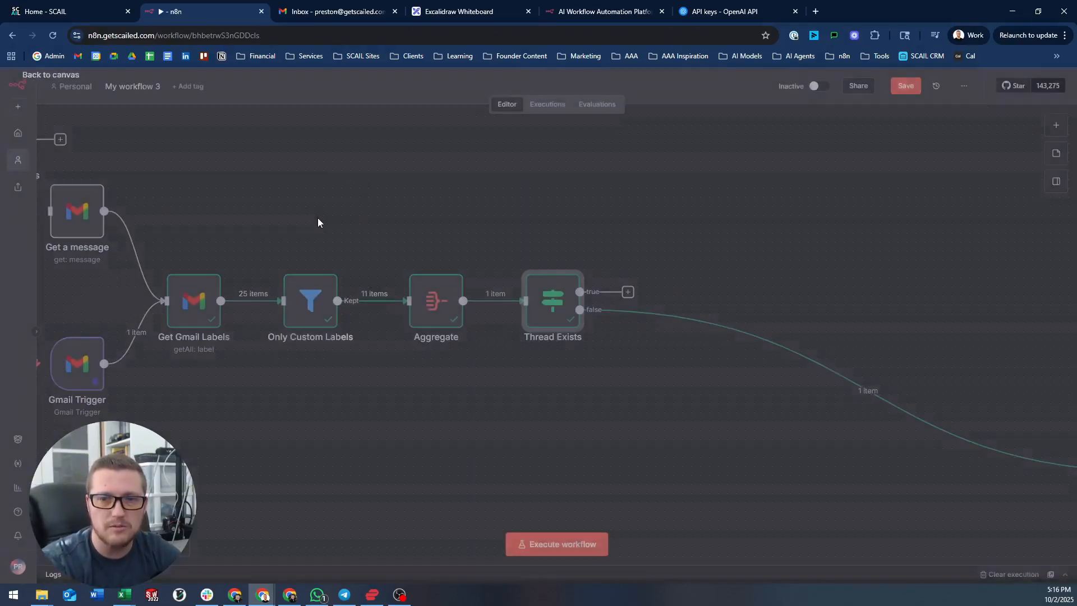
{"action": "left_click_drag", "start_coordinate": [349, 210], "coordinate": [611, 179]}
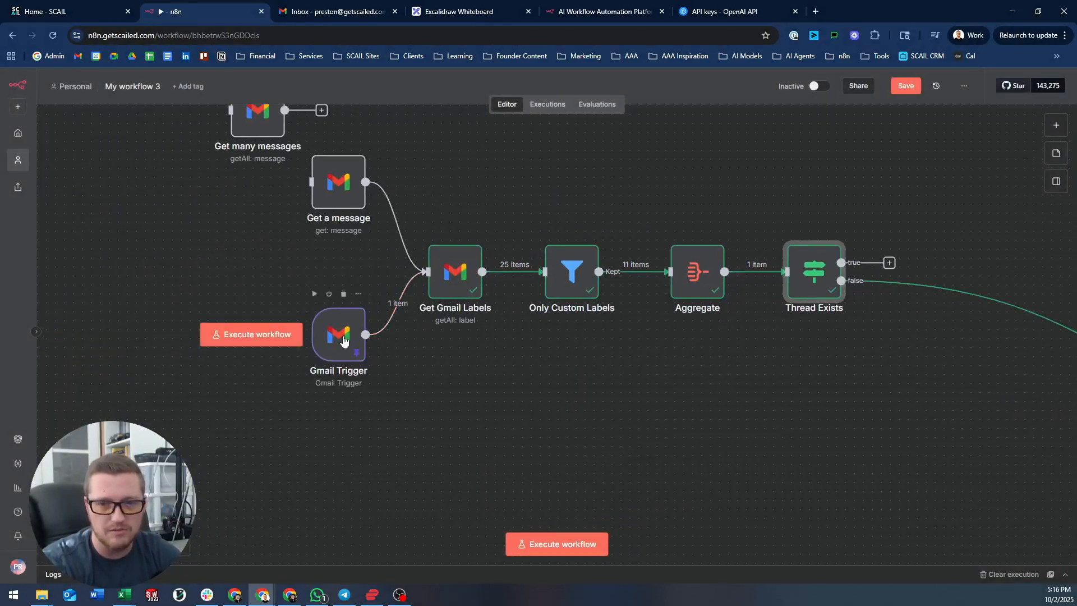
{"action": "left_click_drag", "start_coordinate": [546, 198], "coordinate": [342, 199]}
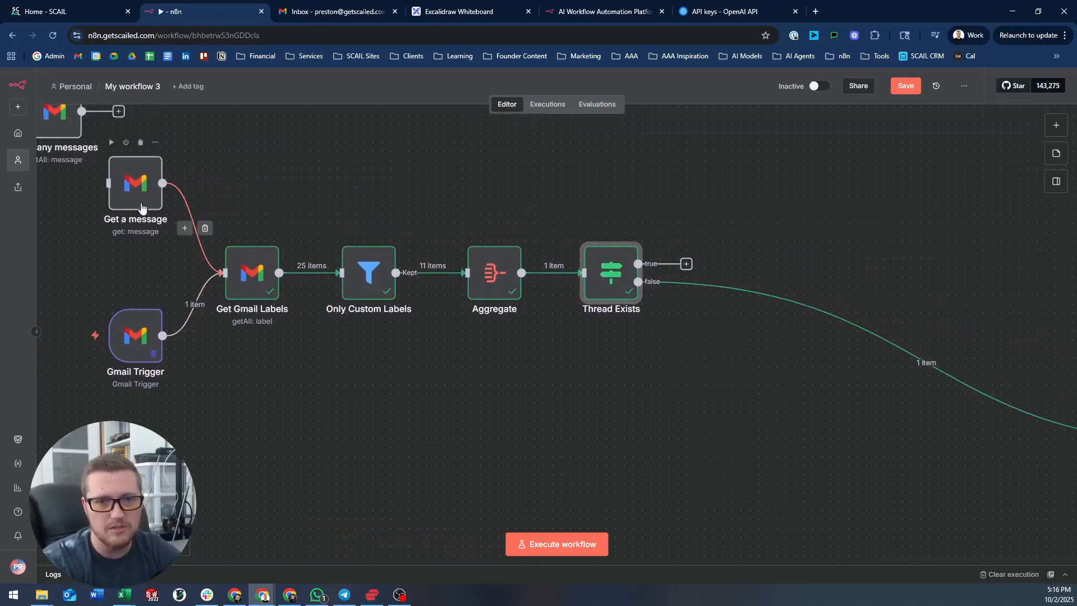
{"action": "left_click_drag", "start_coordinate": [505, 198], "coordinate": [455, 198]}
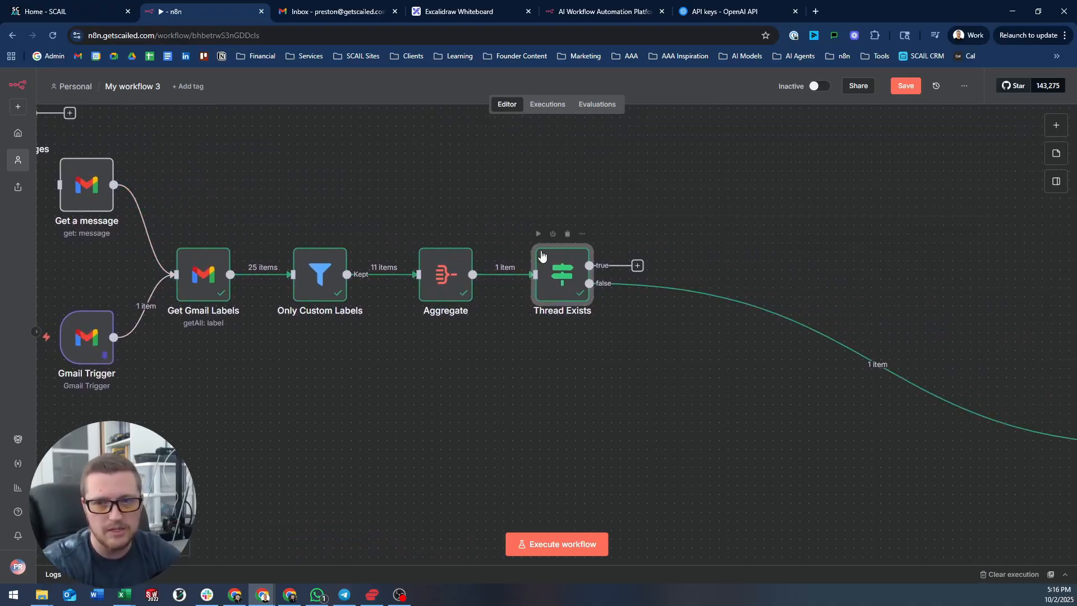
{"action": "double_click", "coordinate": [560, 274]}
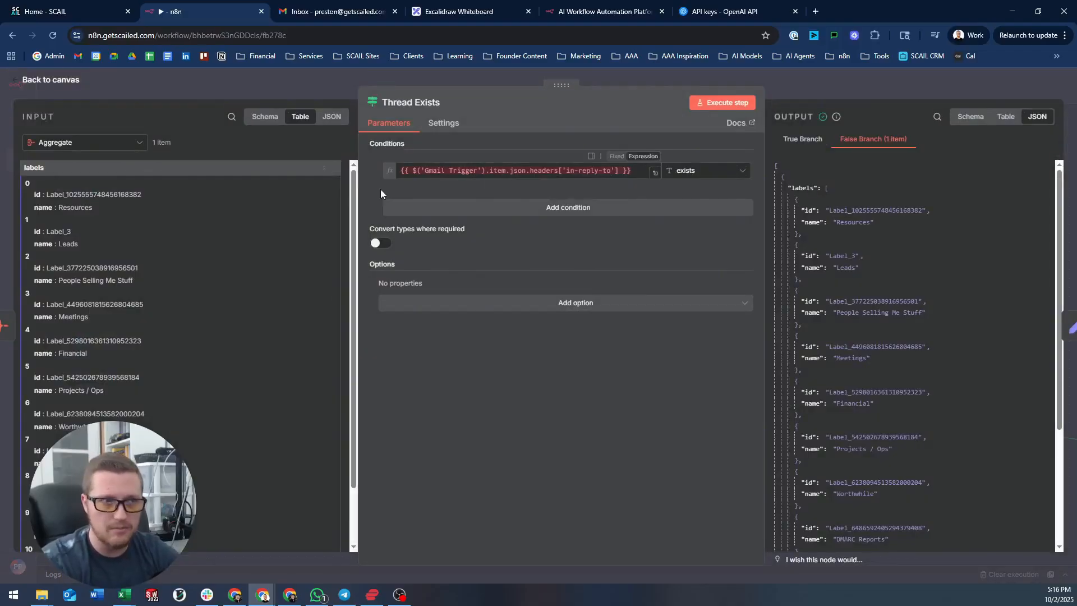
{"action": "mouse_move", "coordinate": [478, 171]}
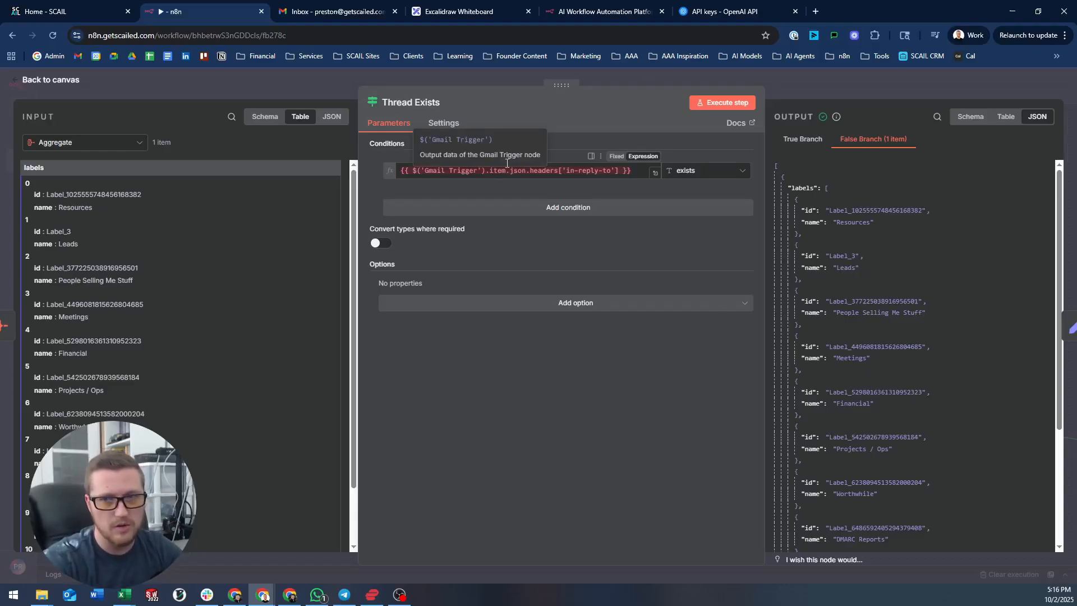
{"action": "left_click", "coordinate": [683, 73]}
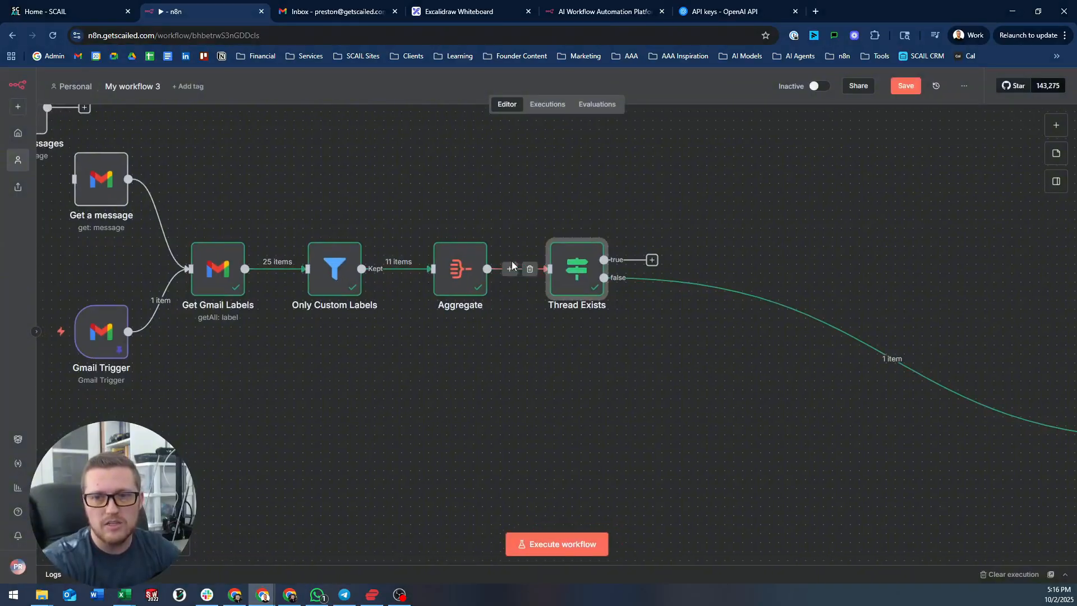
- Select the Thread Exists in-reply-to condition expression, dismissing the insert-node list without adding anything
{"action": "left_click", "coordinate": [510, 268]}
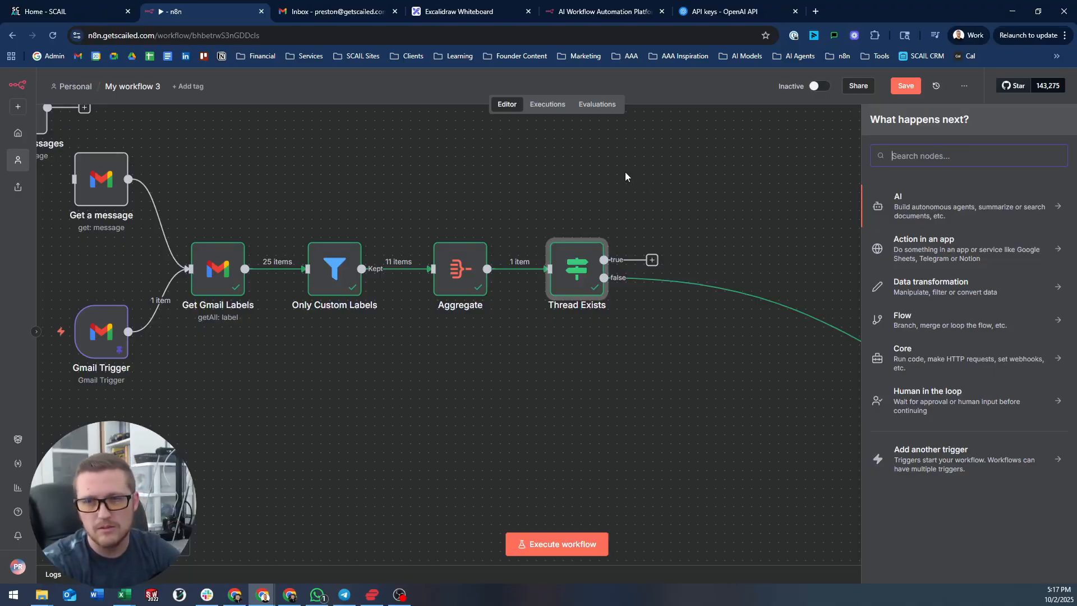
{"action": "left_click", "coordinate": [520, 168]}
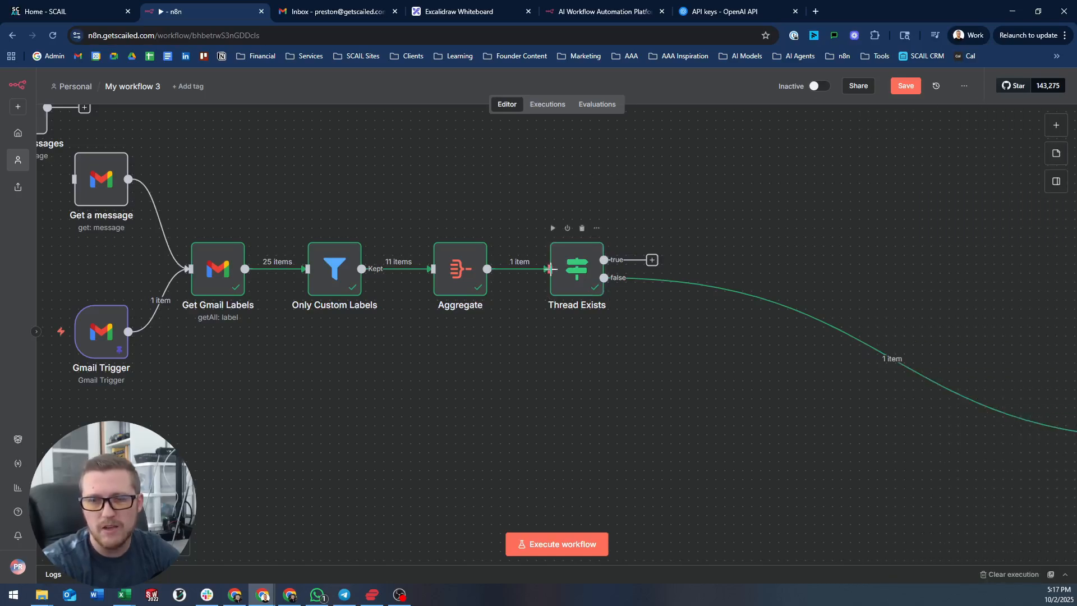
{"action": "double_click", "coordinate": [575, 274]}
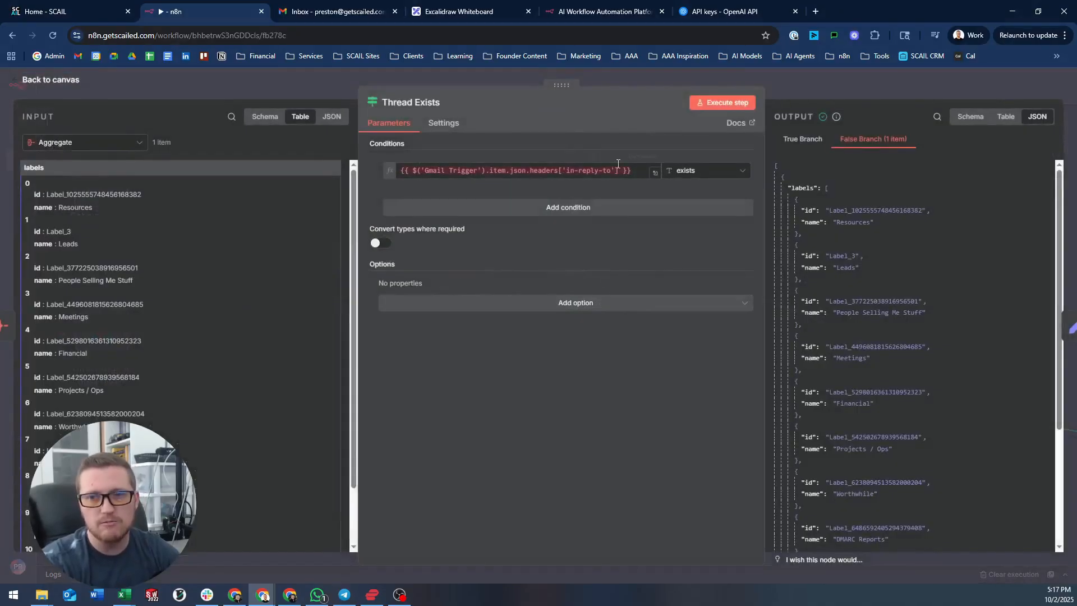
{"action": "left_click_drag", "start_coordinate": [631, 168], "coordinate": [415, 170]}
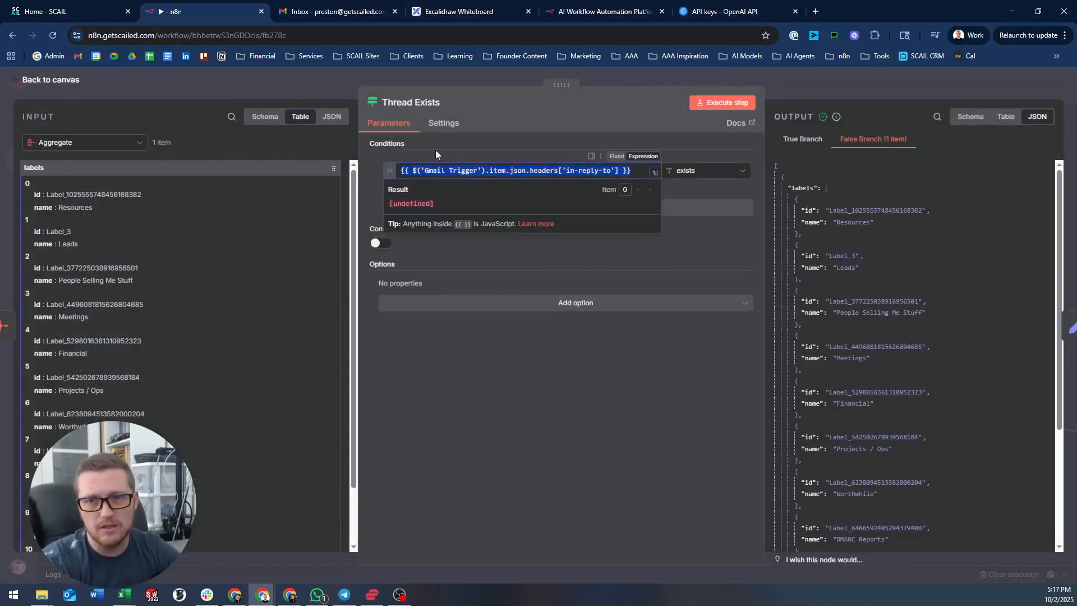
{"action": "left_click", "coordinate": [491, 73]}
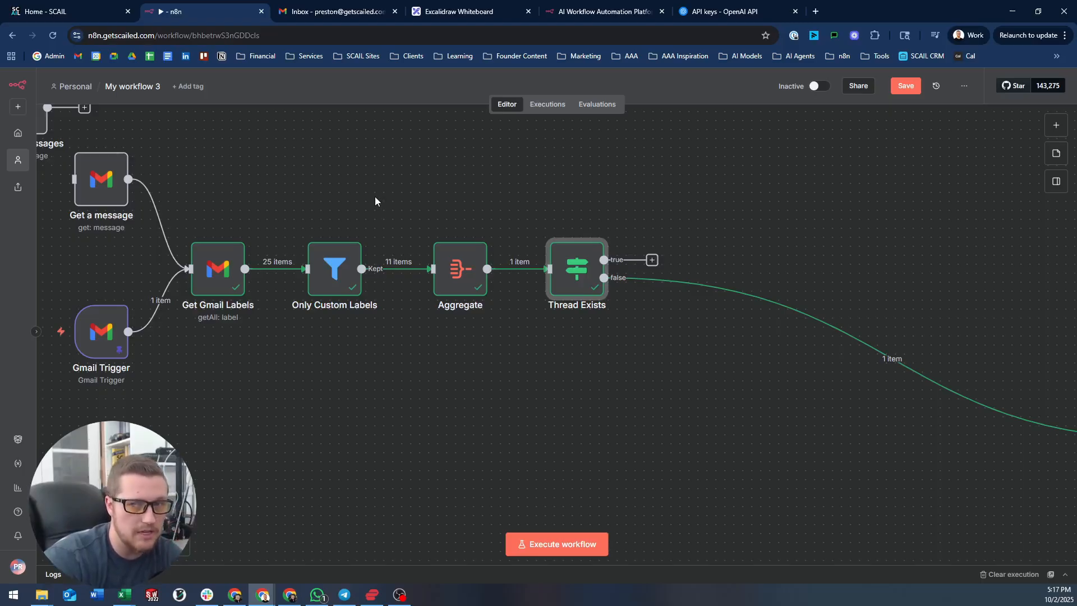
{"action": "mouse_move", "coordinate": [579, 272]}
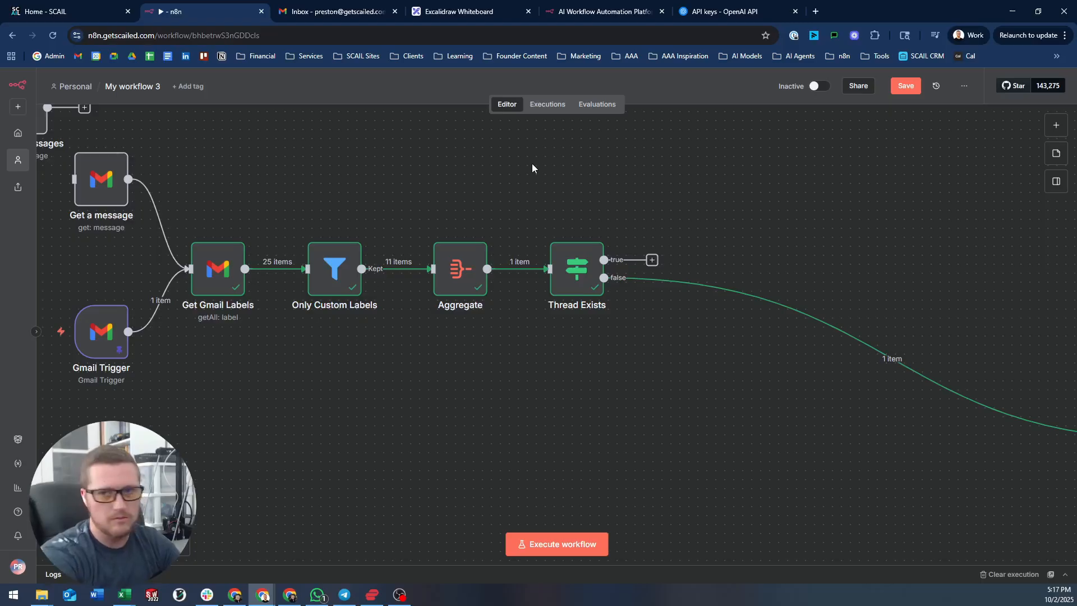
- Add a sticky note above Thread Exists containing the pasted in-reply-to condition expression, widened to fit
{"action": "left_click", "coordinate": [1057, 153]}
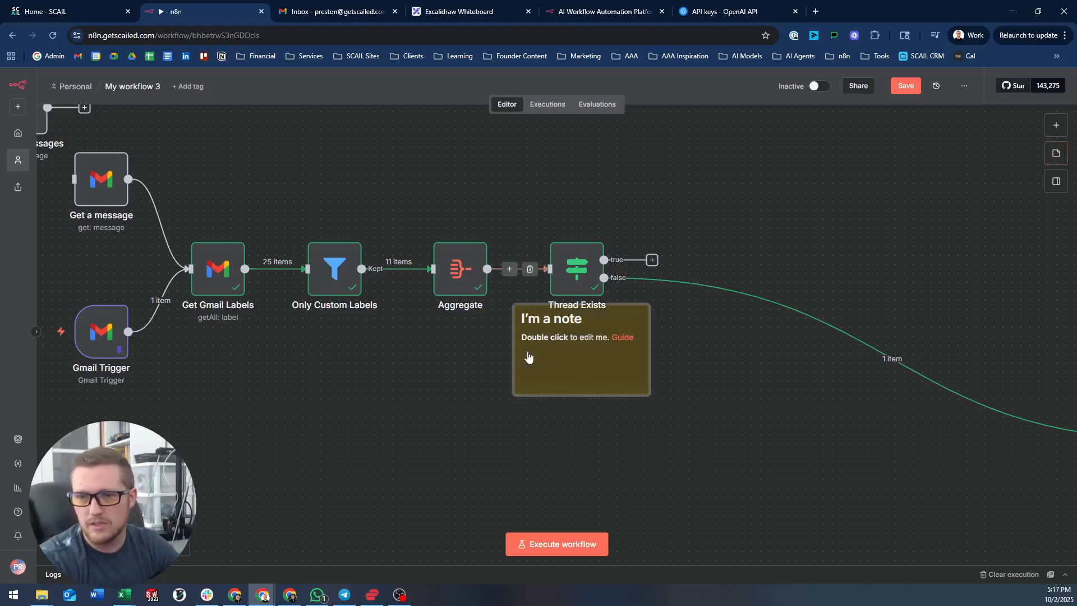
{"action": "left_click_drag", "start_coordinate": [565, 359], "coordinate": [456, 167]}
{"action": "double_click", "coordinate": [576, 268]}
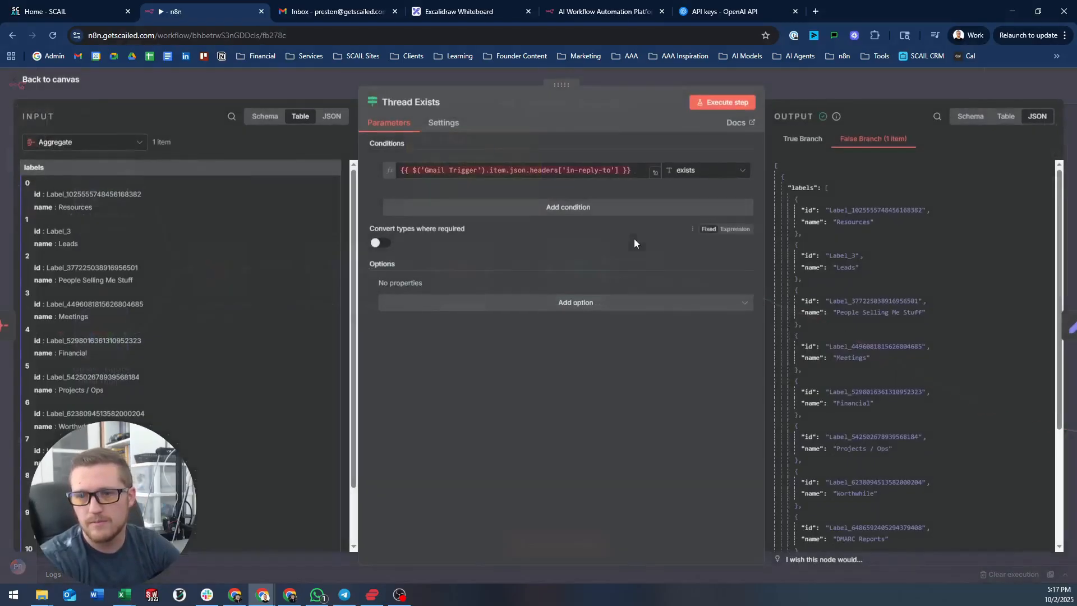
{"action": "triple_click", "coordinate": [595, 173]}
{"action": "key", "text": "ctrl+c"}
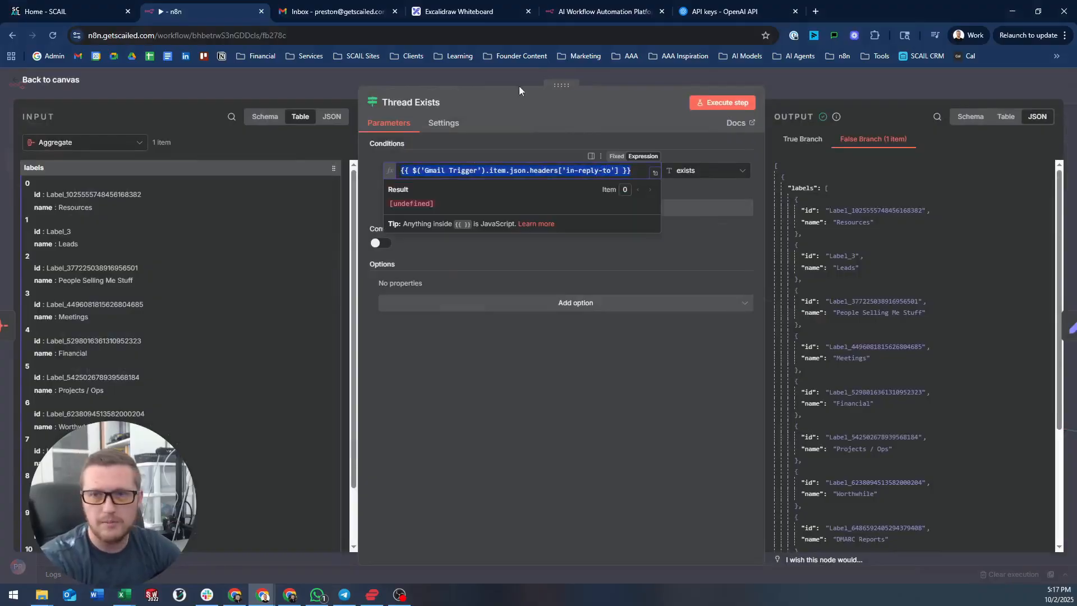
{"action": "left_click", "coordinate": [504, 73]}
{"action": "double_click", "coordinate": [469, 171]}
{"action": "key", "text": "ctrl+a"}
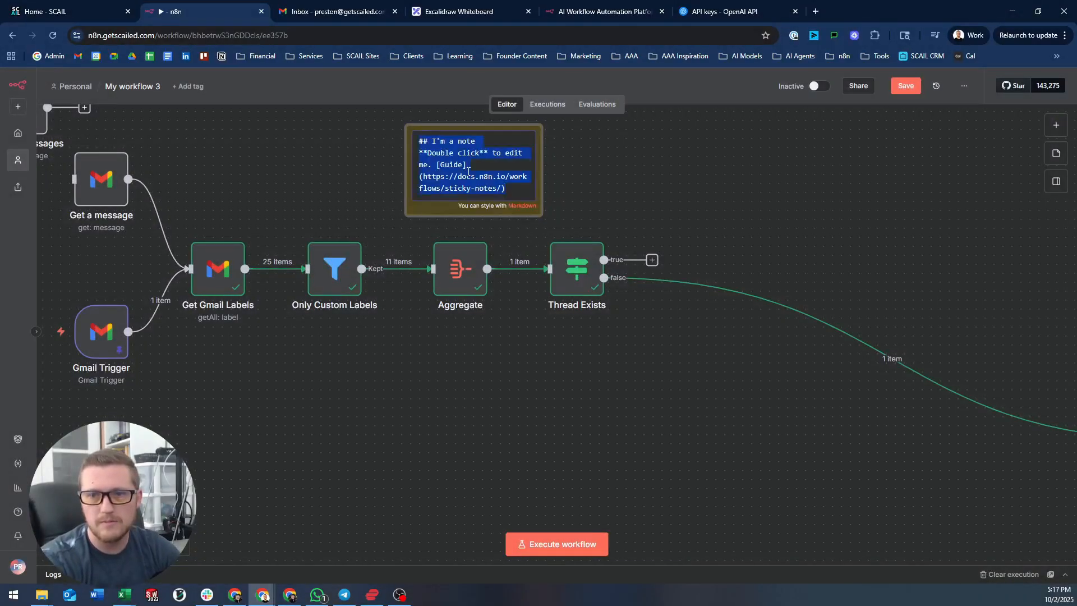
{"action": "key", "text": "ctrl+v"}
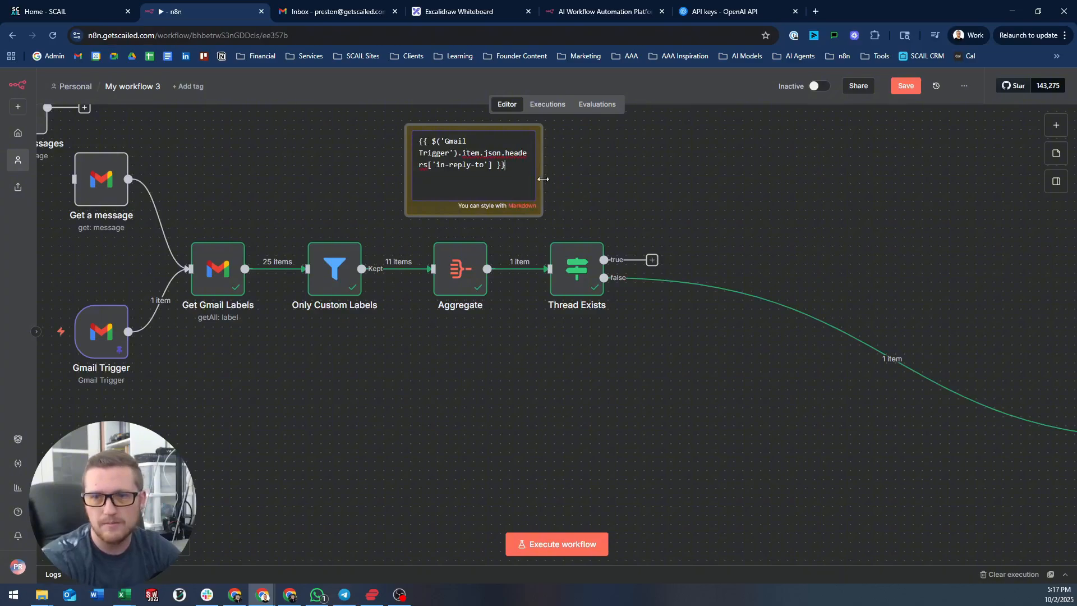
{"action": "left_click_drag", "start_coordinate": [543, 178], "coordinate": [688, 179]}
{"action": "left_click_drag", "start_coordinate": [521, 163], "coordinate": [653, 189]}
- Add a 'Gmail Trigger JS' heading line to the sticky note and shift it up slightly
{"action": "double_click", "coordinate": [596, 174]}
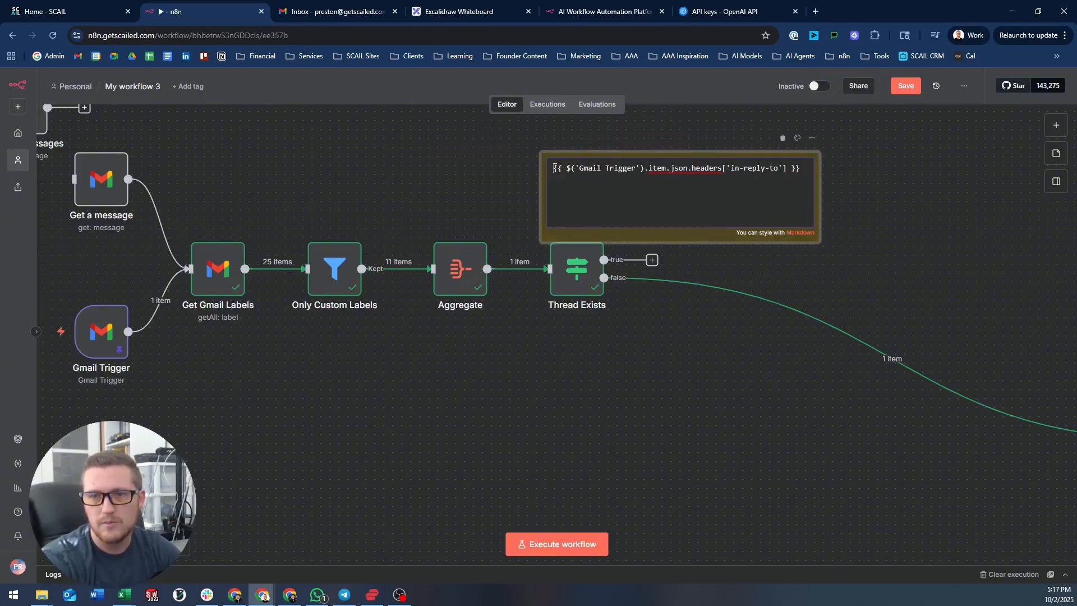
{"action": "key", "text": "Return"}
{"action": "type", "text": "Gmai"}
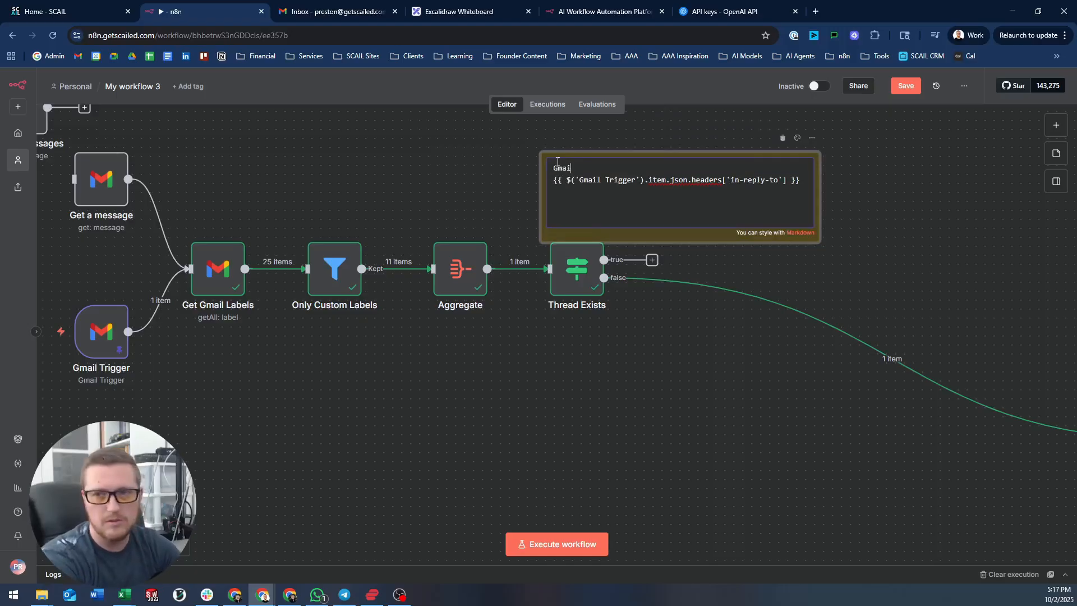
{"action": "type", "text": "l Trigger "}
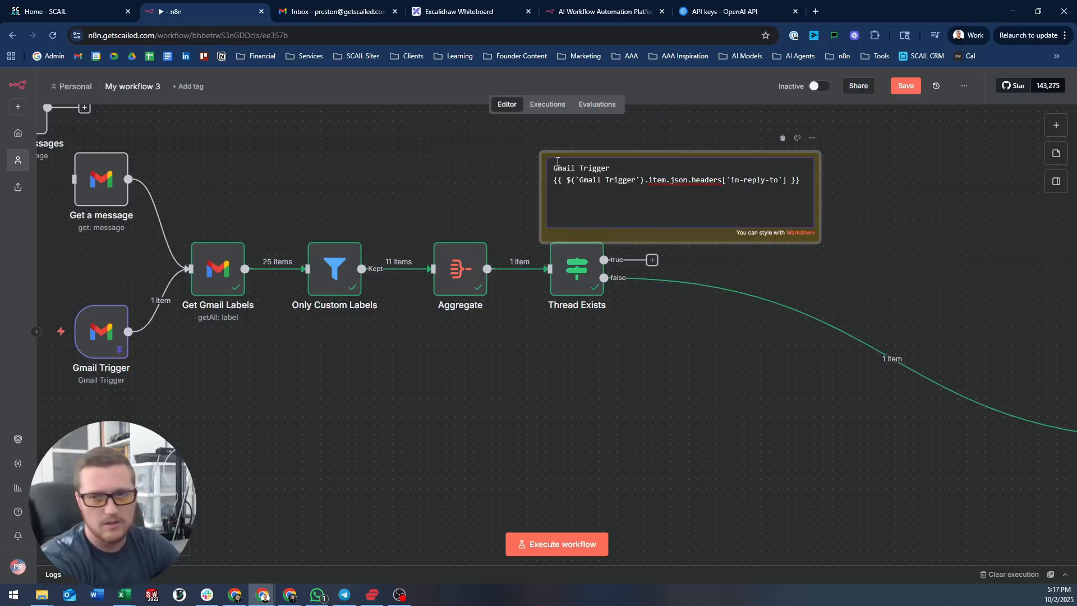
{"action": "type", "text": "JS"}
{"action": "key", "text": "Return"}
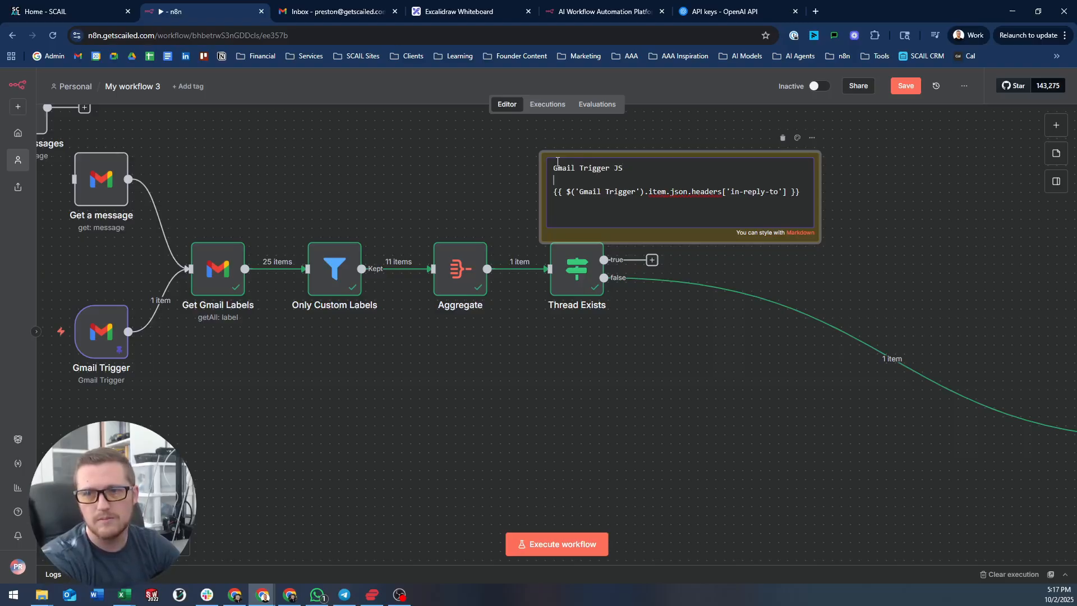
{"action": "left_click", "coordinate": [917, 180]}
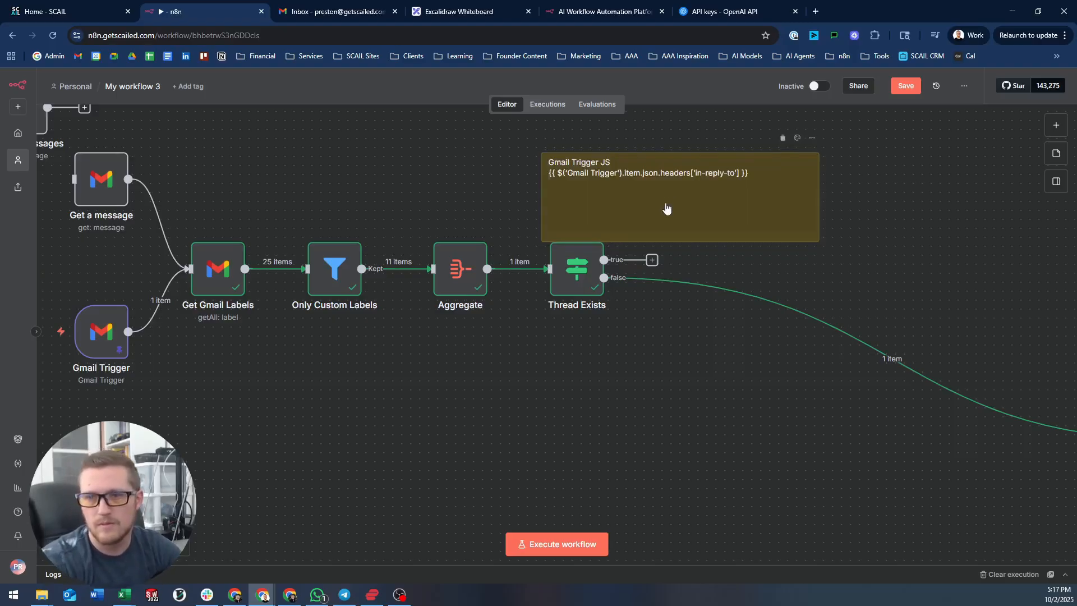
{"action": "left_click_drag", "start_coordinate": [666, 209], "coordinate": [666, 191]}
{"action": "double_click", "coordinate": [589, 269]}
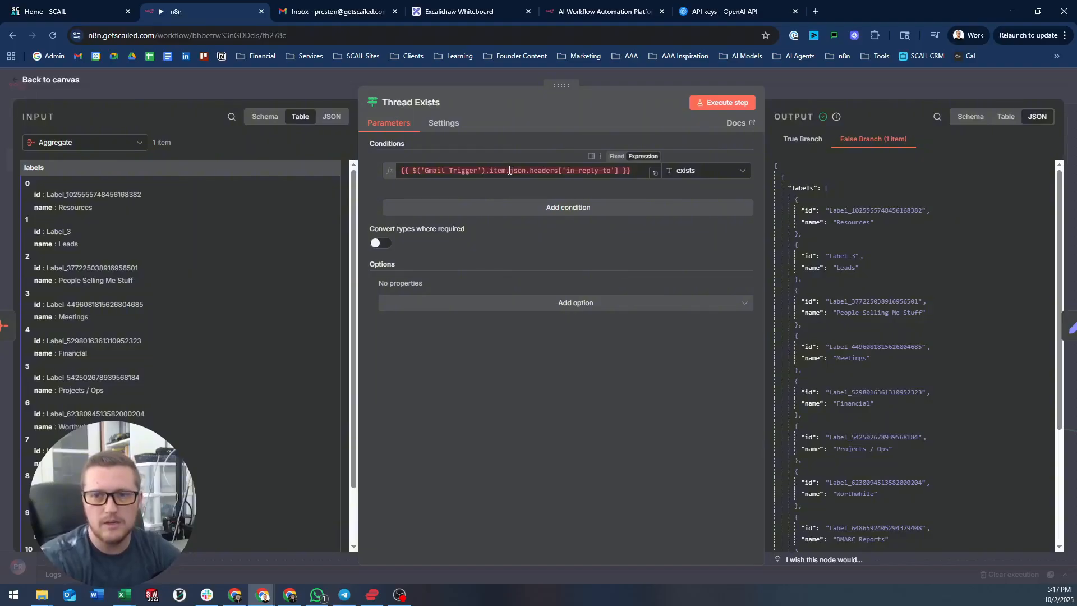
- Replace Gmail Trigger with $('Get a message') in the Thread Exists expression and test the step
{"action": "left_click_drag", "start_coordinate": [477, 174], "coordinate": [426, 171]}
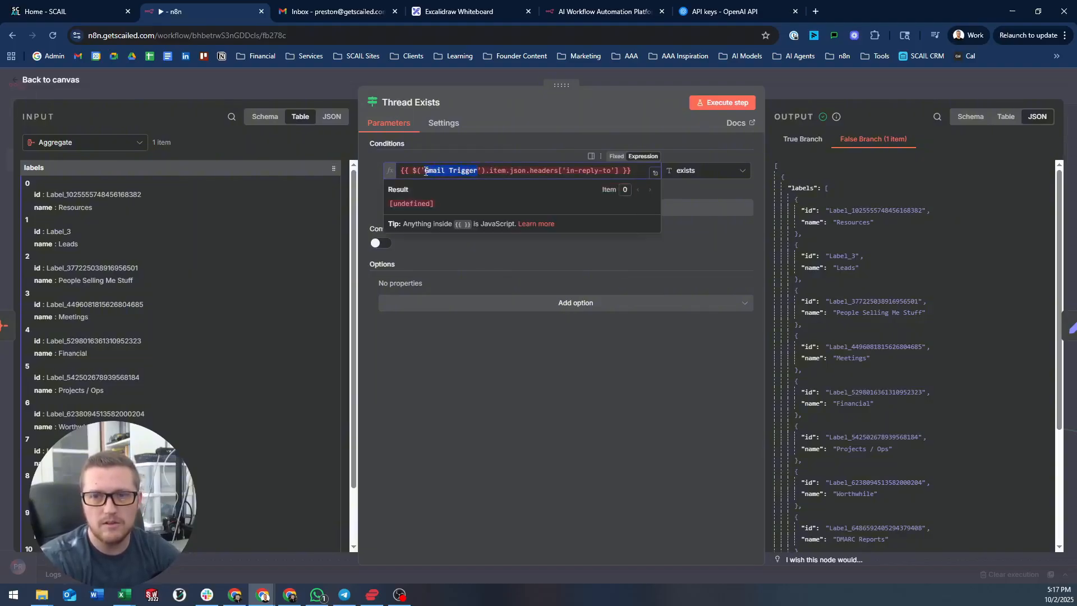
{"action": "type", "text": "Get"}
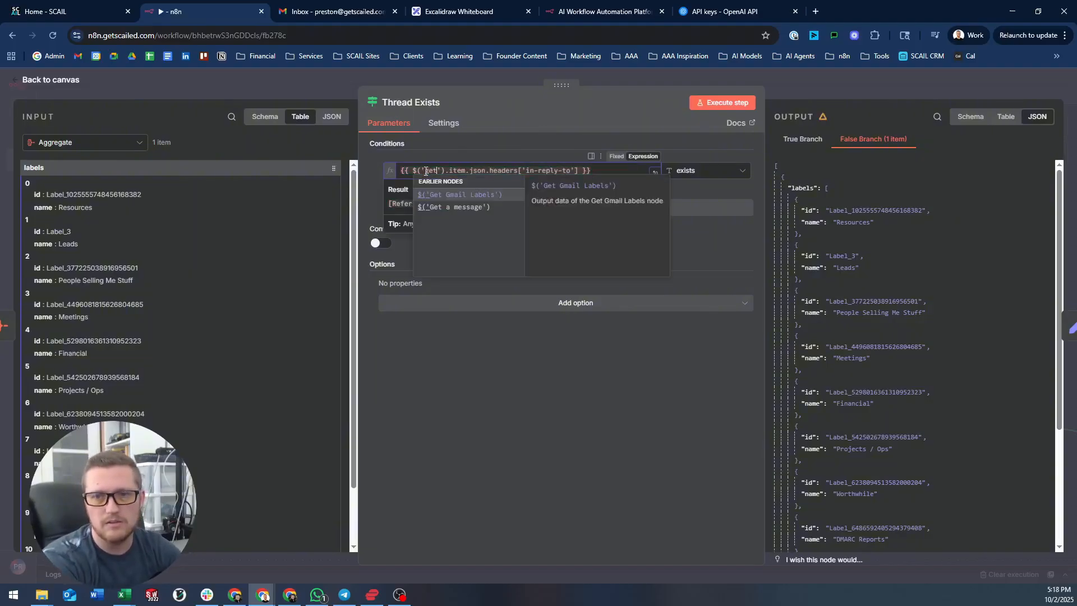
{"action": "key", "text": "Down"}
{"action": "key", "text": "Return"}
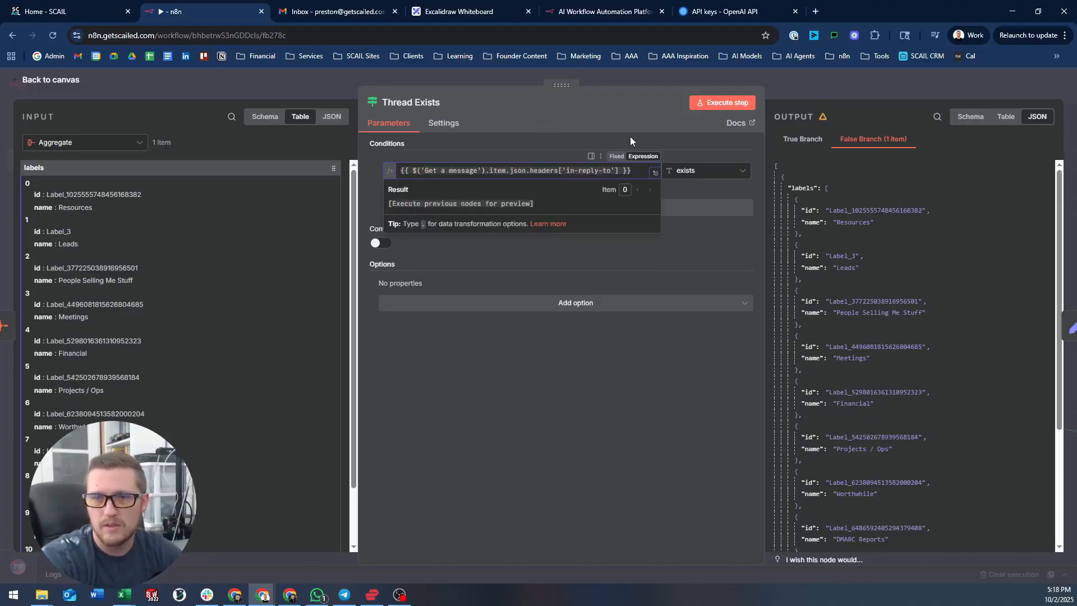
{"action": "left_click", "coordinate": [729, 103]}
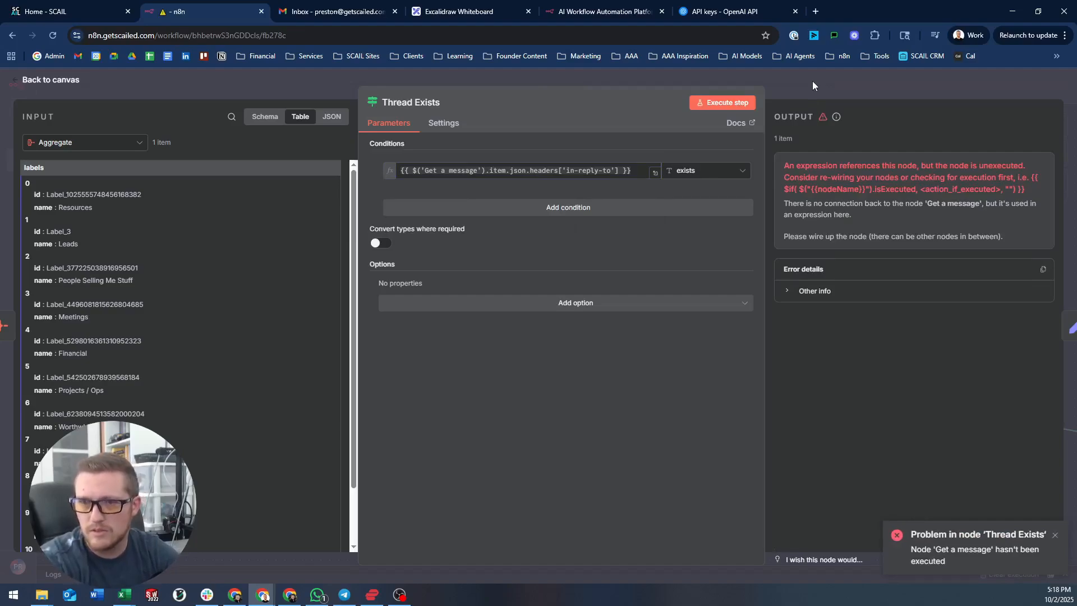
{"action": "left_click", "coordinate": [634, 75]}
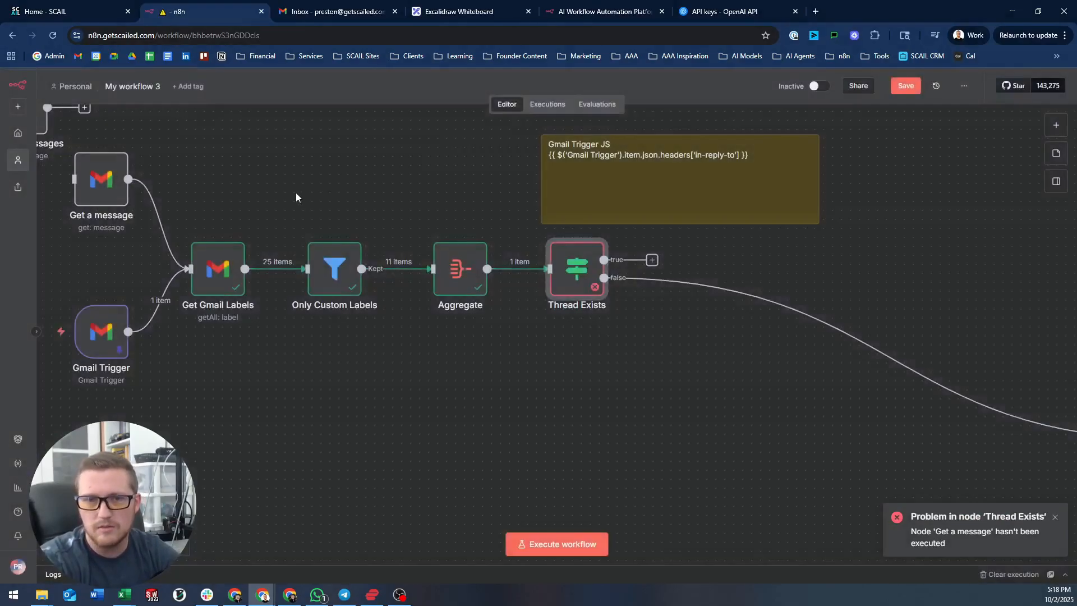
{"action": "left_click_drag", "start_coordinate": [202, 197], "coordinate": [247, 241]}
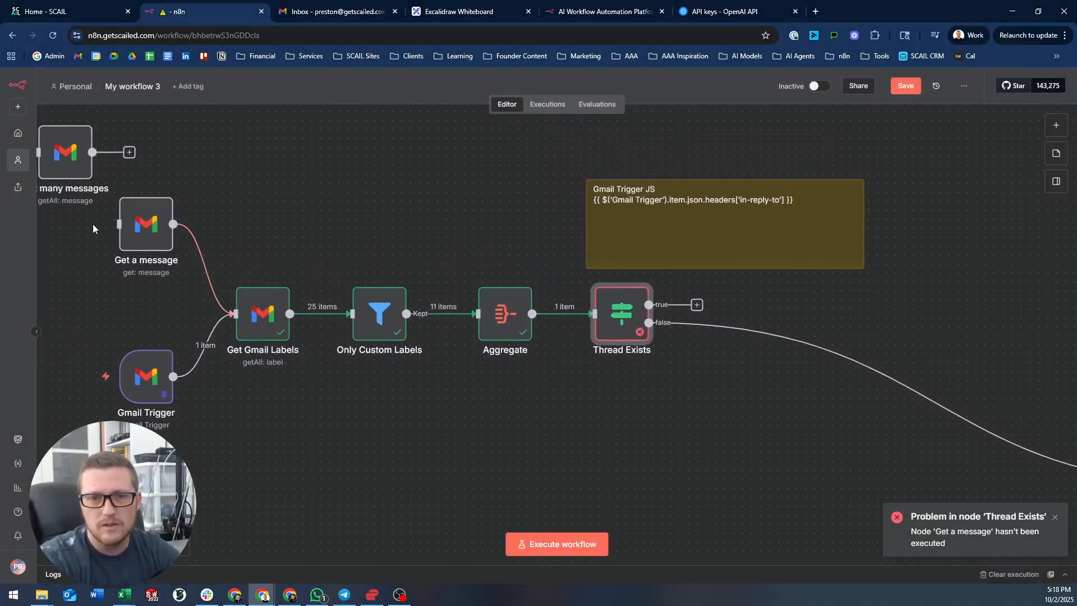
{"action": "left_click_drag", "start_coordinate": [92, 224], "coordinate": [430, 225]}
{"action": "left_click_drag", "start_coordinate": [312, 160], "coordinate": [285, 124]}
- Open the Get a message node's settings to check them, then close it
{"action": "left_click", "coordinate": [426, 179]}
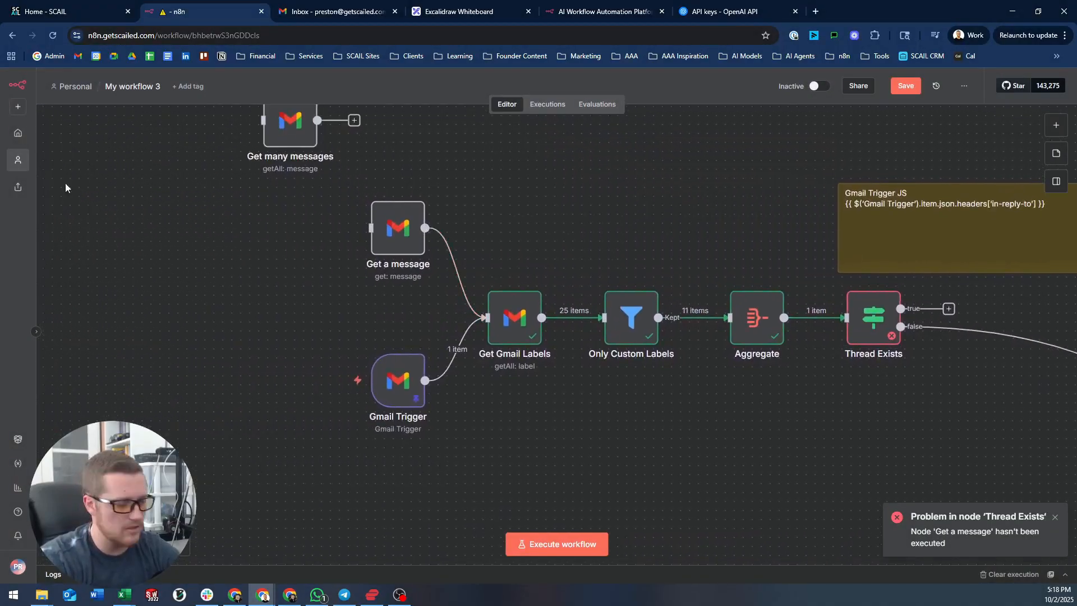
{"action": "key", "text": "Tab"}
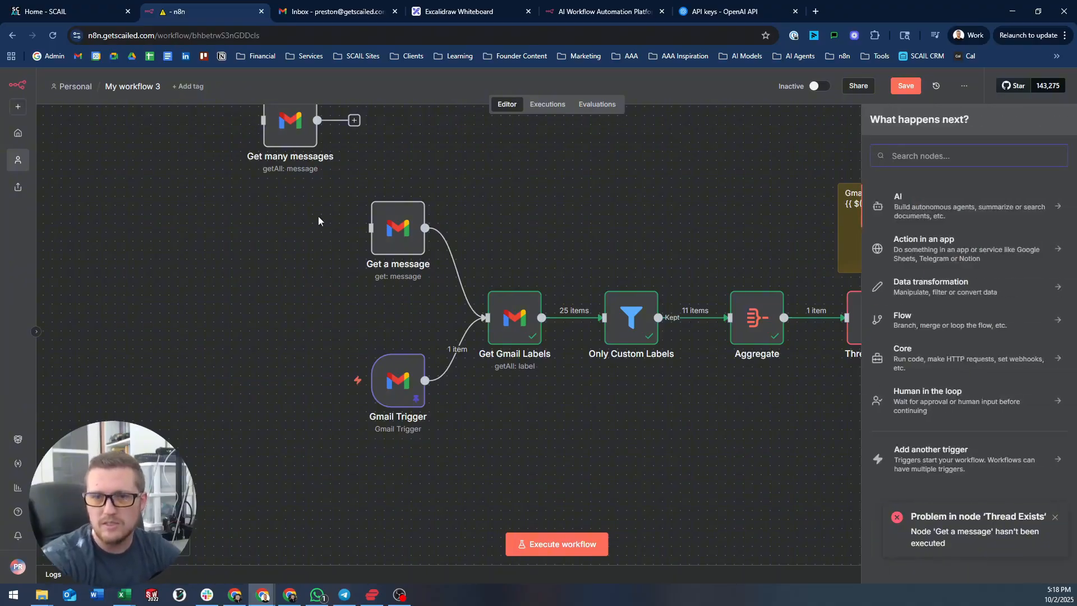
{"action": "left_click", "coordinate": [395, 229]}
{"action": "double_click", "coordinate": [396, 229]}
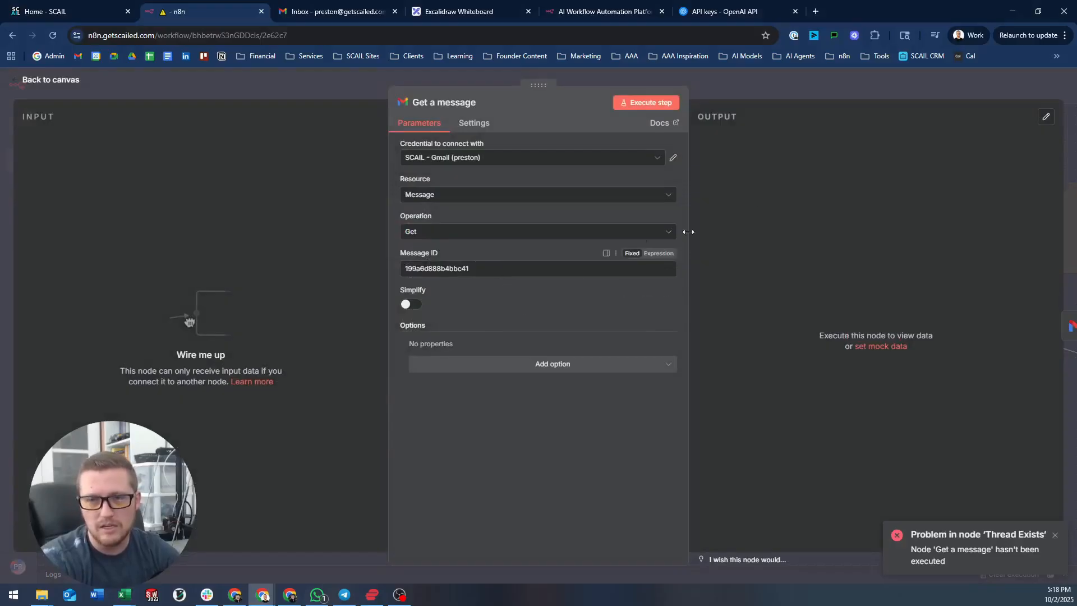
{"action": "key", "text": "Escape"}
- Add a manual 'When clicking Execute workflow' trigger wired into Get a message, placed beside it
{"action": "key", "text": "Tab"}
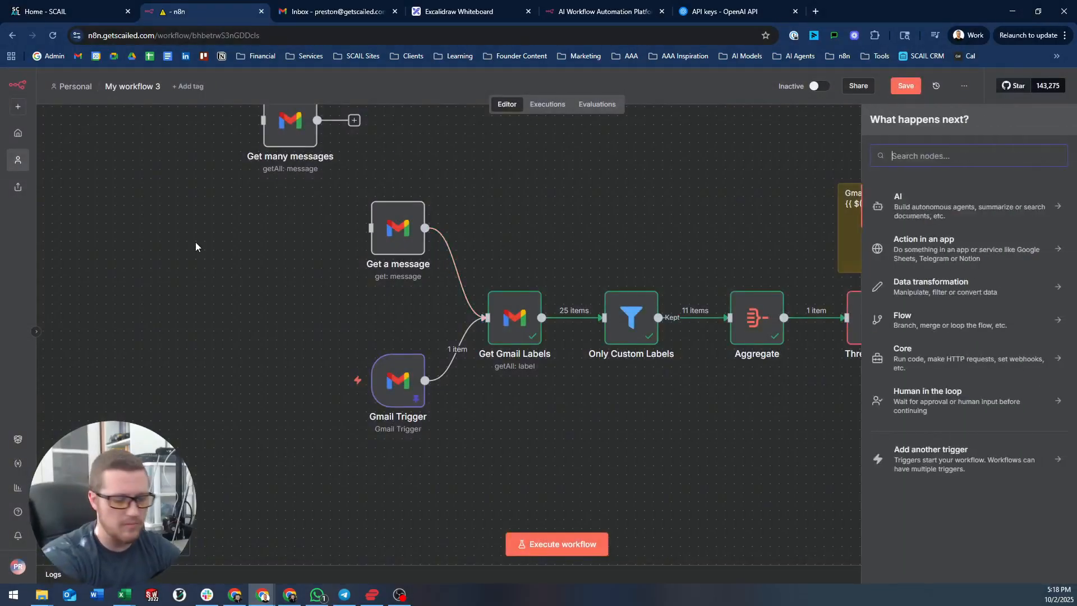
{"action": "type", "text": "manual"}
{"action": "key", "text": "Return"}
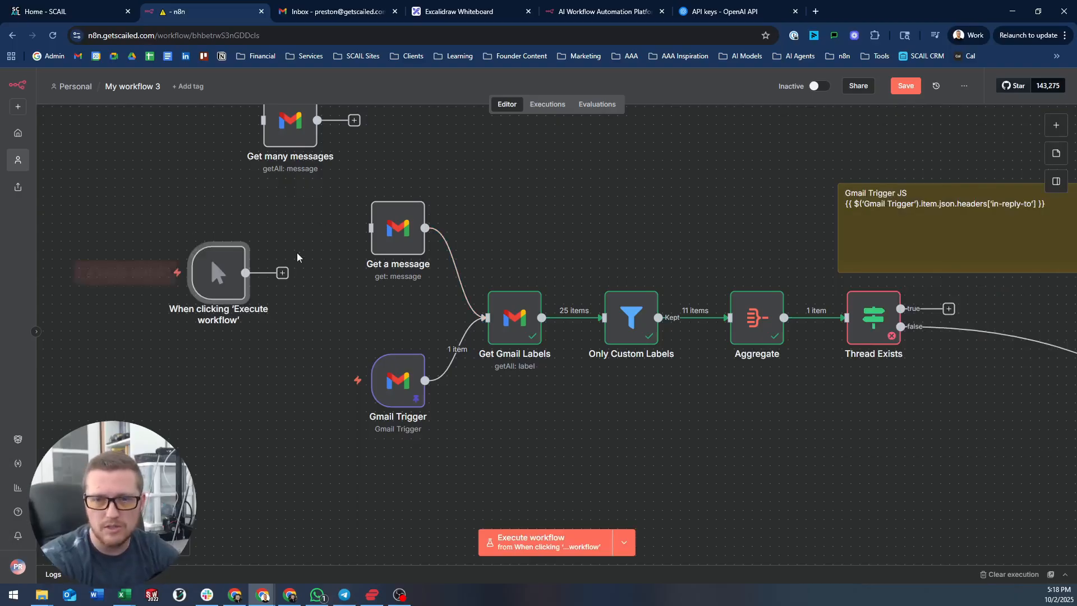
{"action": "left_click_drag", "start_coordinate": [246, 273], "coordinate": [371, 227]}
{"action": "left_click_drag", "start_coordinate": [205, 264], "coordinate": [298, 218]}
{"action": "left_click", "coordinate": [578, 162]}
{"action": "left_click_drag", "start_coordinate": [540, 186], "coordinate": [433, 179]}
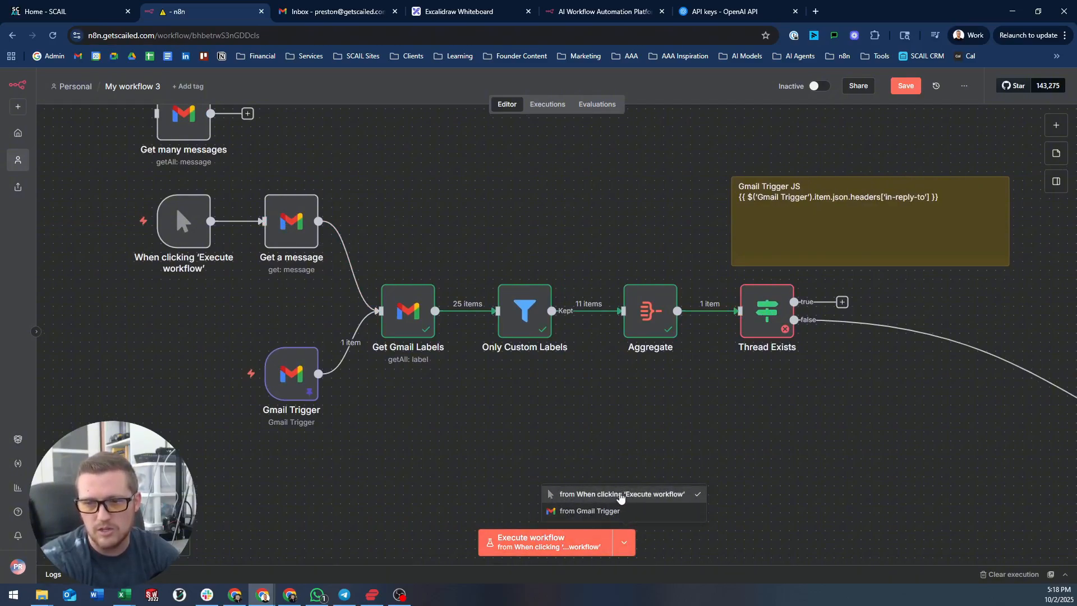
- Execute the workflow from the manual trigger, sending one item down Thread Exists' true branch
{"action": "left_click", "coordinate": [621, 498]}
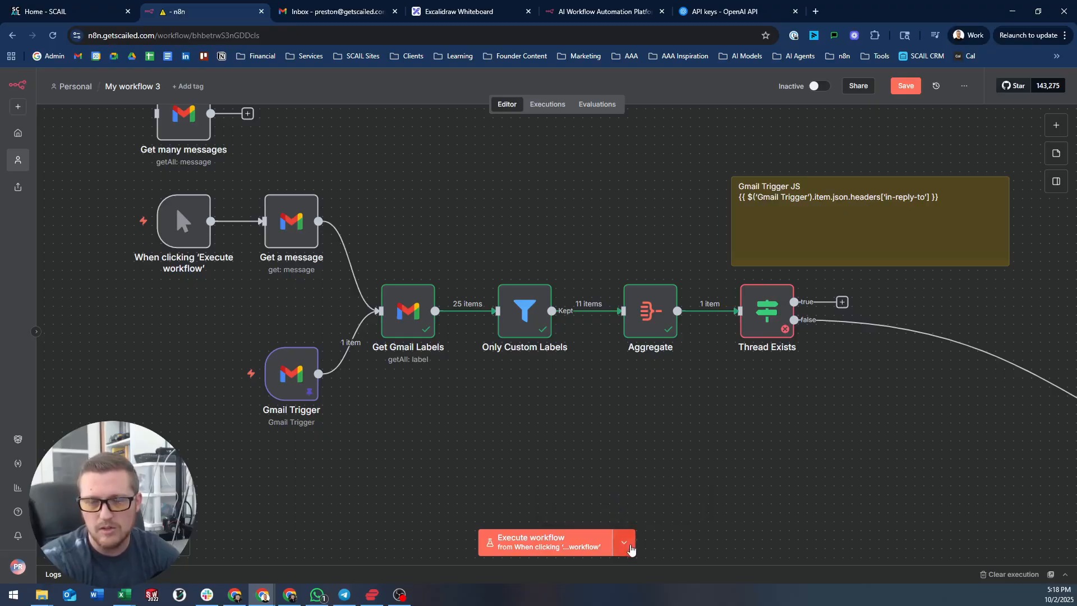
{"action": "left_click", "coordinate": [598, 542]}
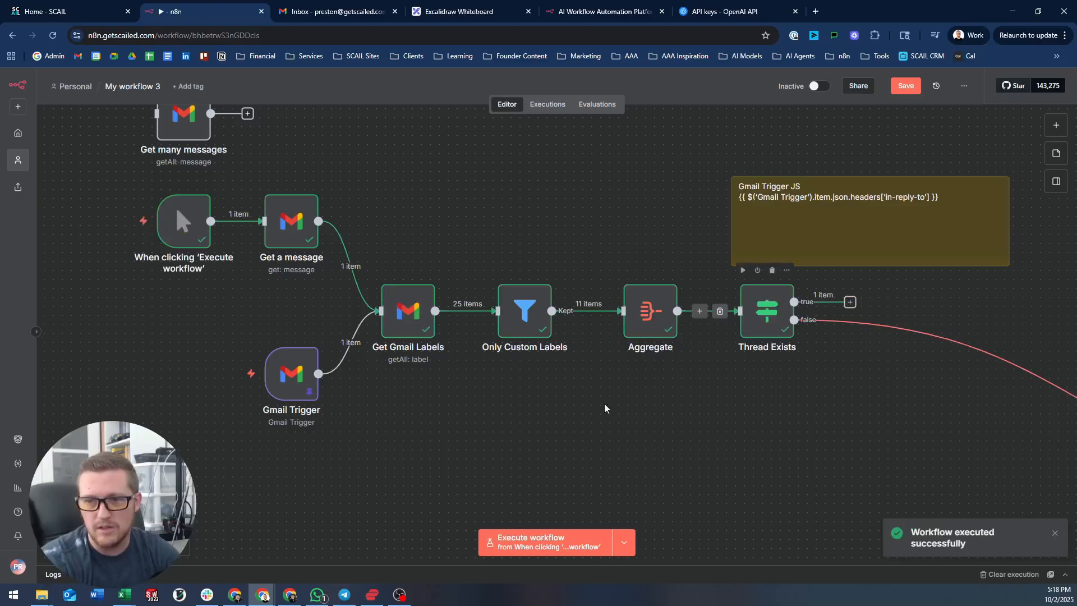
{"action": "left_click", "coordinate": [624, 543]}
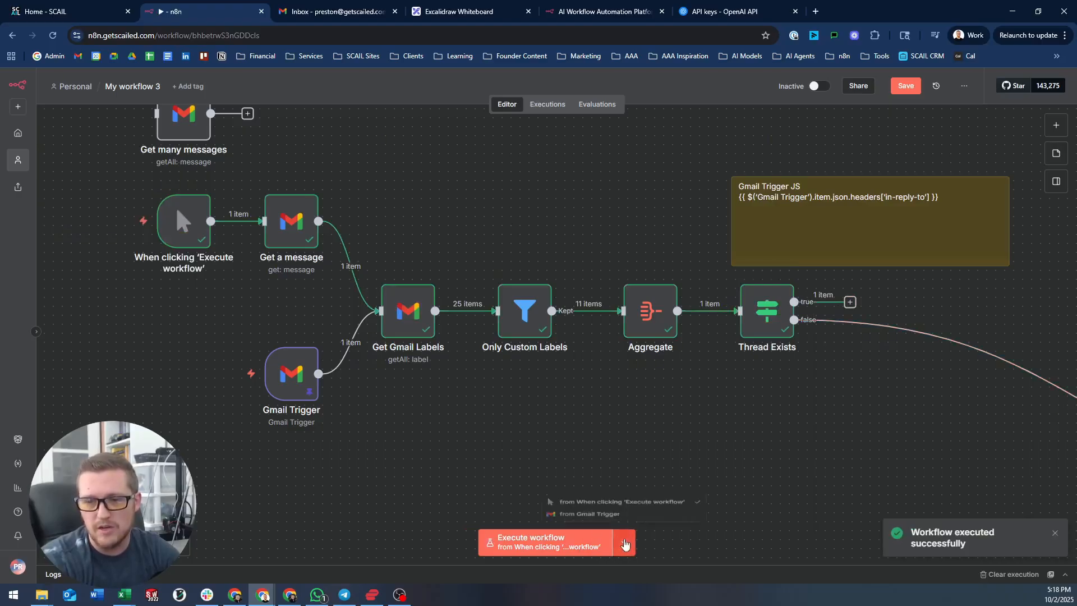
{"action": "left_click", "coordinate": [586, 498]}
- Clear the execution and rerun up to Thread Exists, which now fails because Get a message hasn't run
{"action": "left_click_drag", "start_coordinate": [804, 409], "coordinate": [673, 429]}
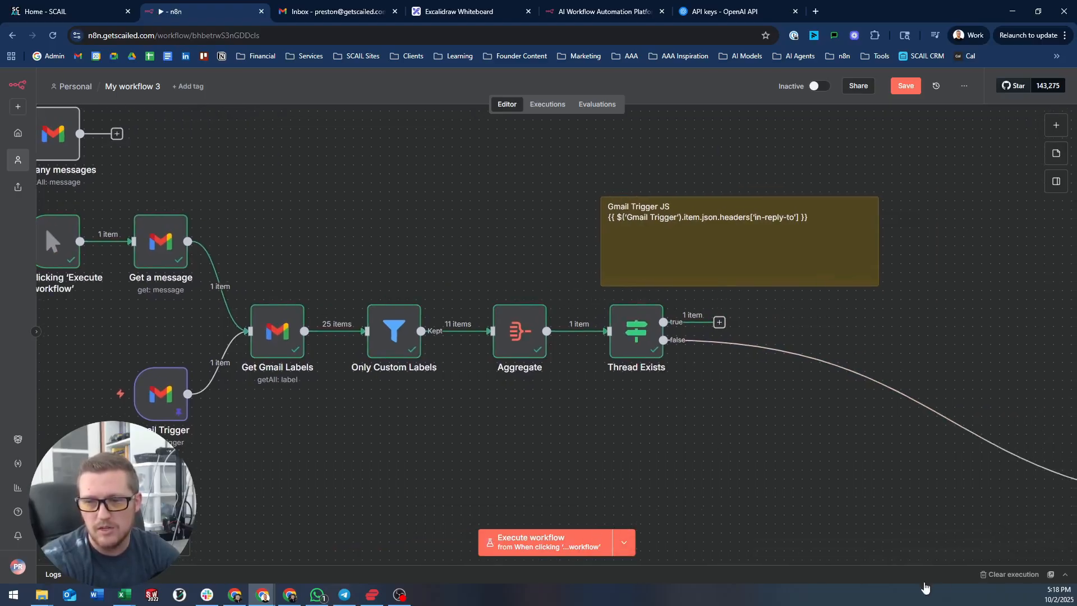
{"action": "left_click", "coordinate": [987, 576]}
{"action": "left_click", "coordinate": [614, 293]}
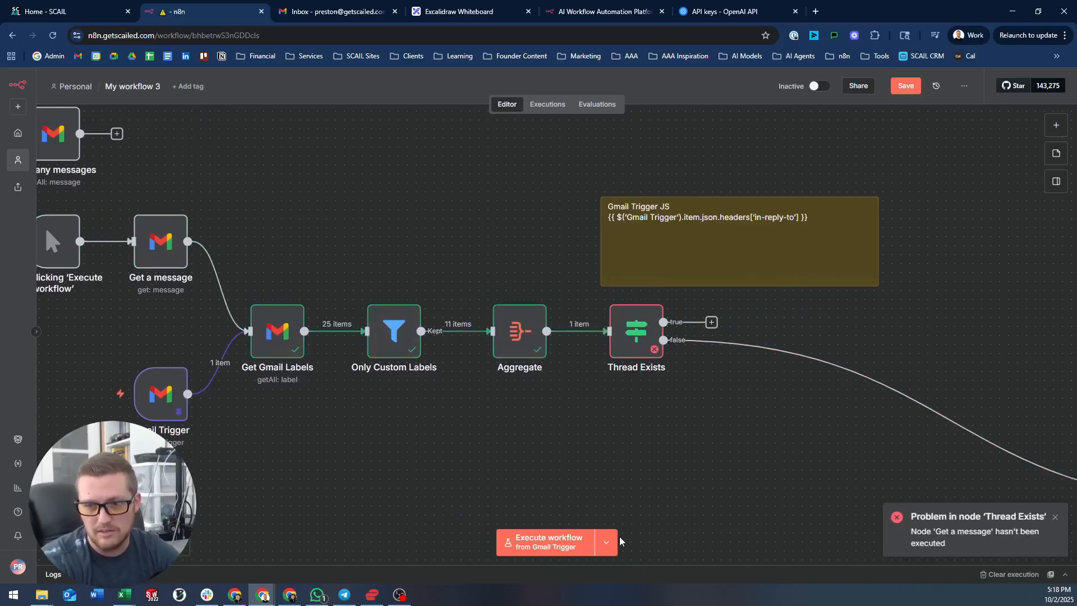
{"action": "left_click", "coordinate": [608, 542]}
{"action": "left_click", "coordinate": [548, 495]}
{"action": "mouse_move", "coordinate": [619, 310]}
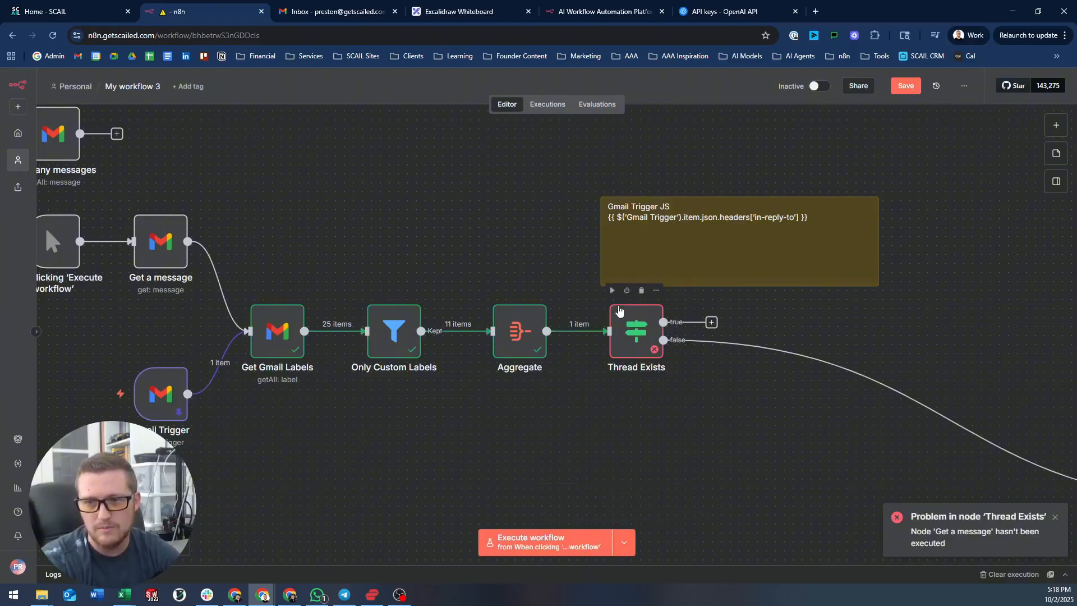
{"action": "left_click", "coordinate": [612, 290]}
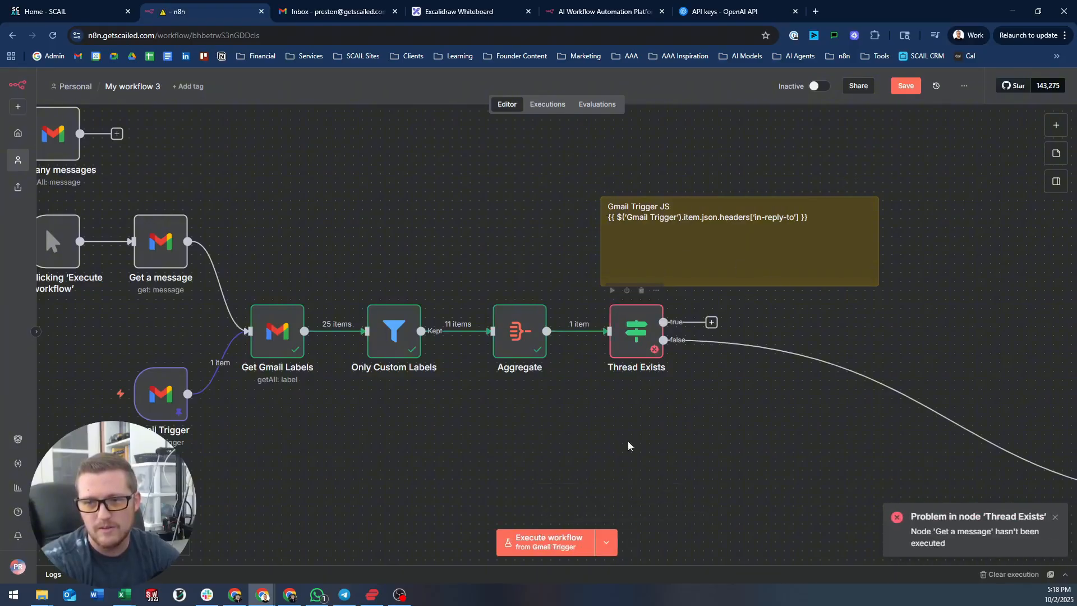
{"action": "left_click_drag", "start_coordinate": [327, 192], "coordinate": [484, 226]}
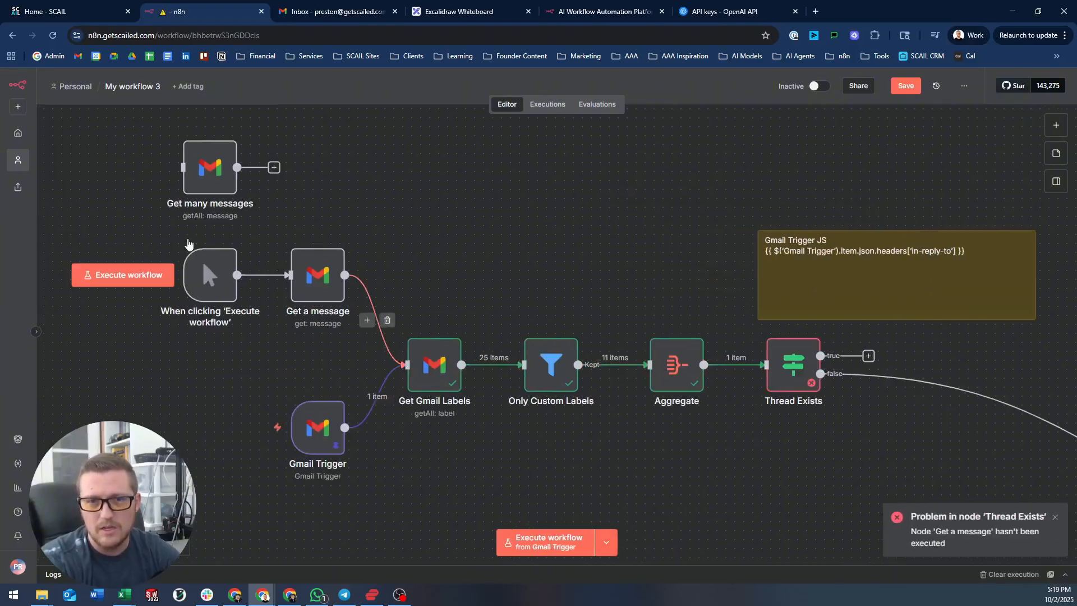
{"action": "left_click_drag", "start_coordinate": [978, 404], "coordinate": [525, 284]}
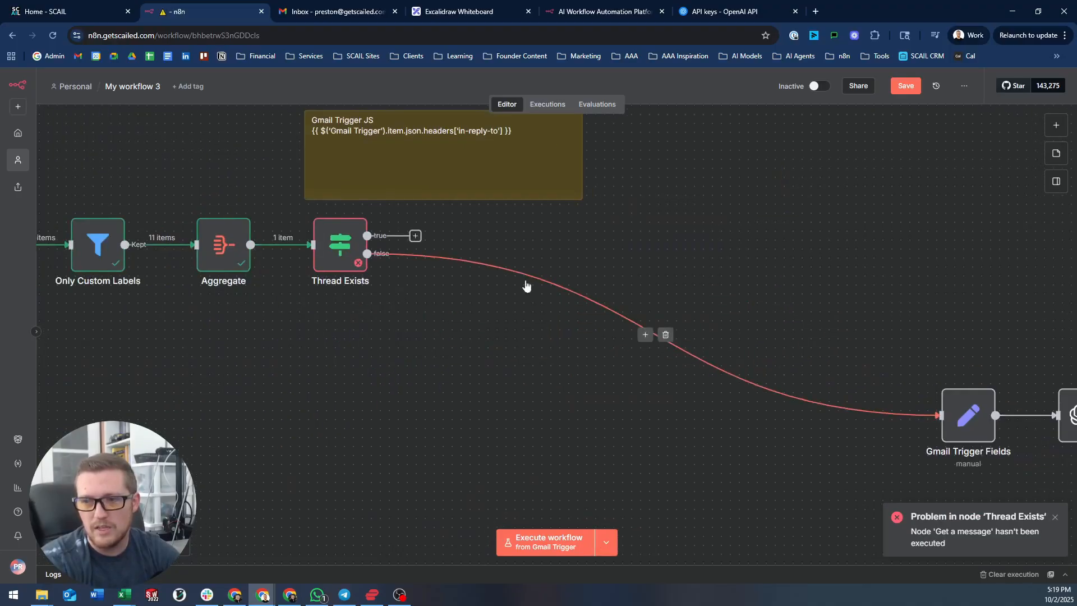
- Delete the link from Thread Exists' false branch to Gmail Trigger Fields
{"action": "left_click", "coordinate": [665, 335]}
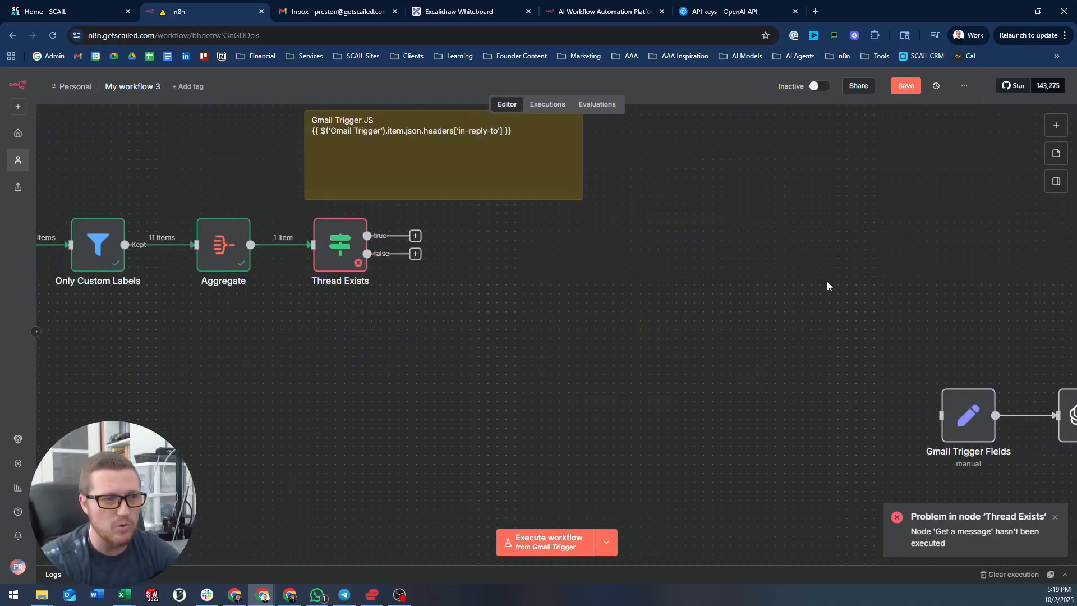
{"action": "scroll", "coordinate": [766, 285], "scroll_direction": "down", "scroll_amount": 3}
{"action": "scroll", "coordinate": [692, 284], "scroll_direction": "up", "scroll_amount": 3}
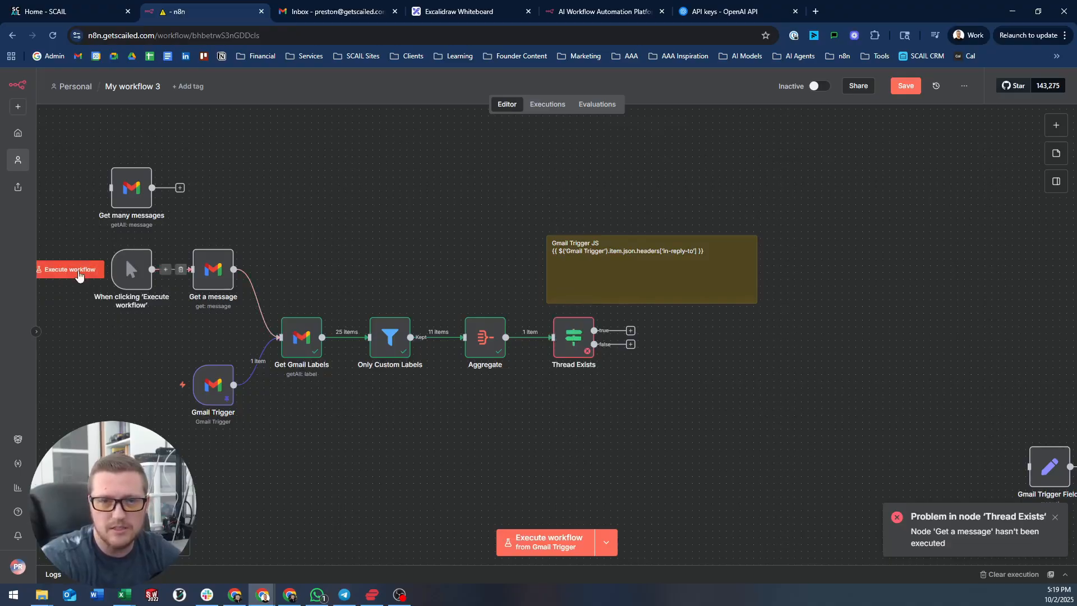
- Rerun from the manual trigger and confirm Thread Exists outputs one item on true
{"action": "left_click", "coordinate": [61, 270]}
{"action": "left_click_drag", "start_coordinate": [390, 207], "coordinate": [288, 217]}
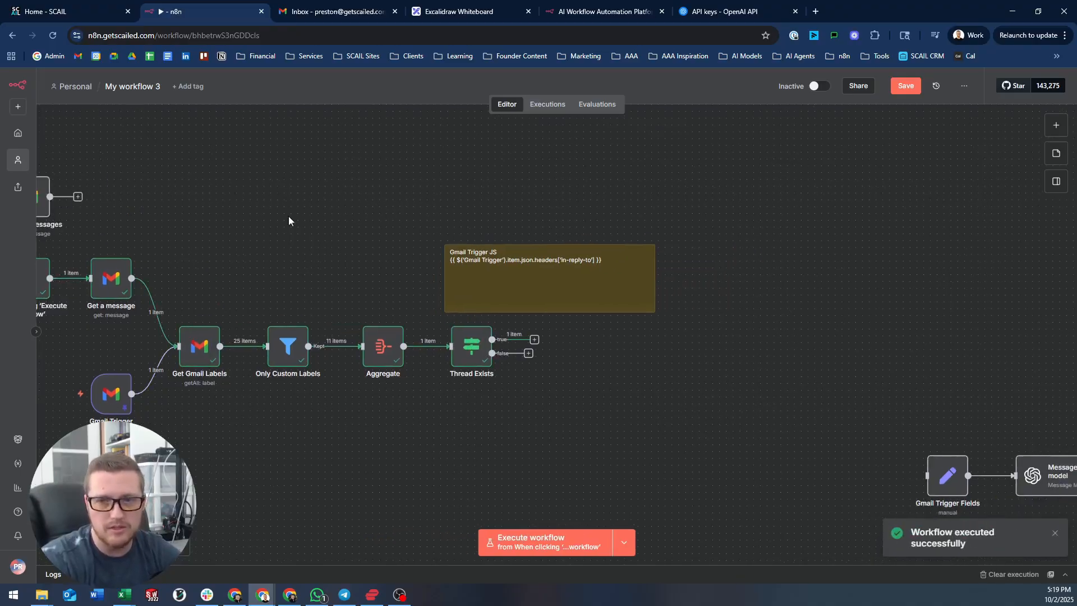
{"action": "scroll", "coordinate": [480, 357], "scroll_direction": "up", "scroll_amount": 3}
{"action": "double_click", "coordinate": [482, 352]}
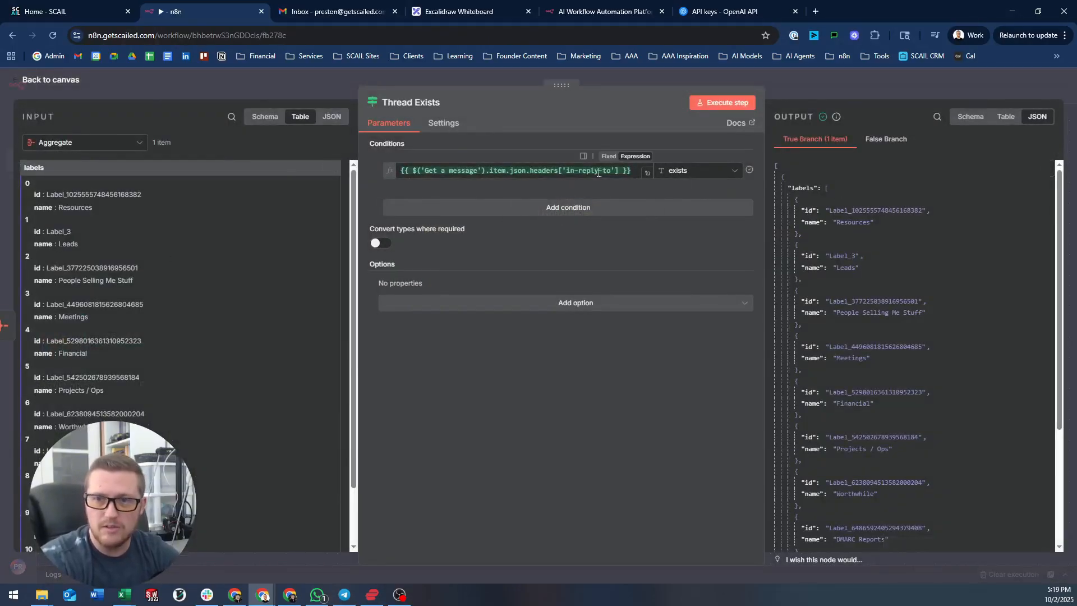
{"action": "left_click", "coordinate": [675, 80]}
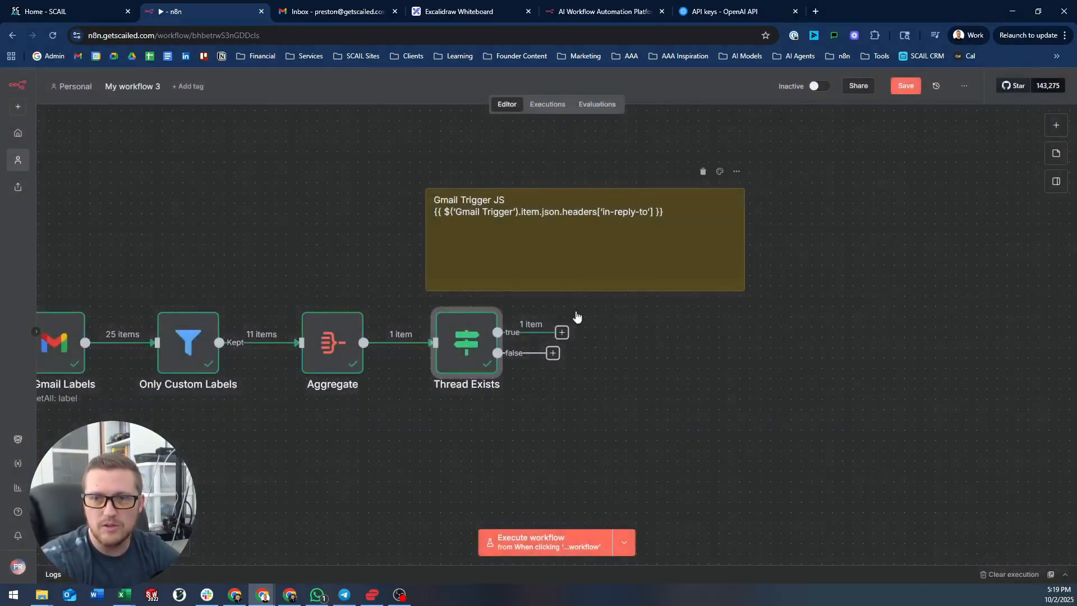
- Move the sticky note up and to the left
{"action": "left_click_drag", "start_coordinate": [538, 256], "coordinate": [416, 161]}
{"action": "scroll", "coordinate": [505, 298], "scroll_direction": "right", "scroll_amount": 2}
{"action": "scroll", "coordinate": [505, 298], "scroll_direction": "up", "scroll_amount": 1}
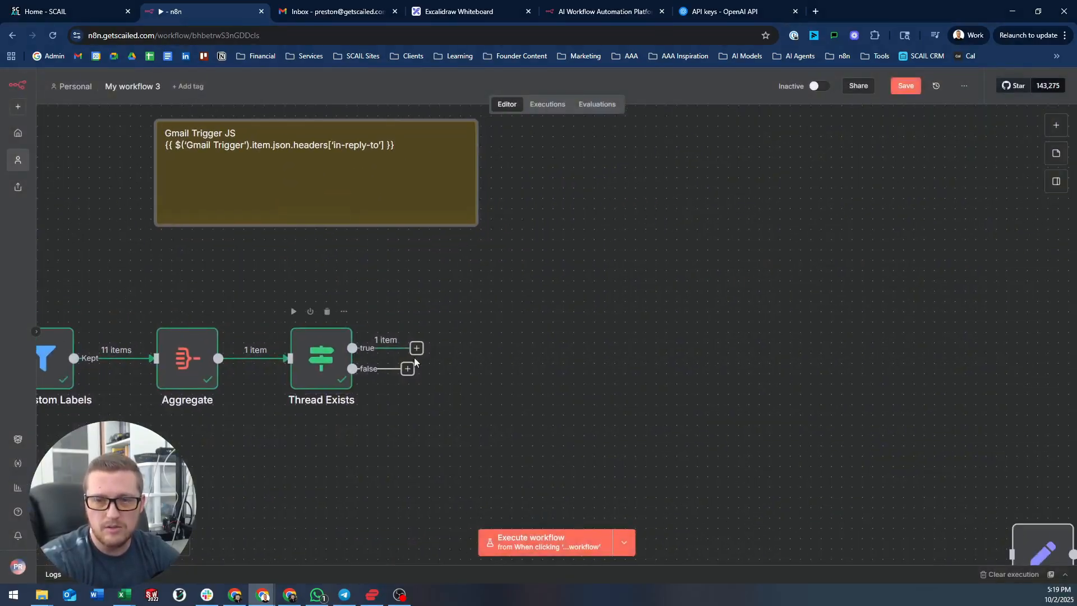
- Place a Gmail 'Get a thread' action after Thread Exists' true output, found by searching 'gmail' then 'threa'
{"action": "key", "text": "Tab"}
{"action": "type", "text": "gmail"}
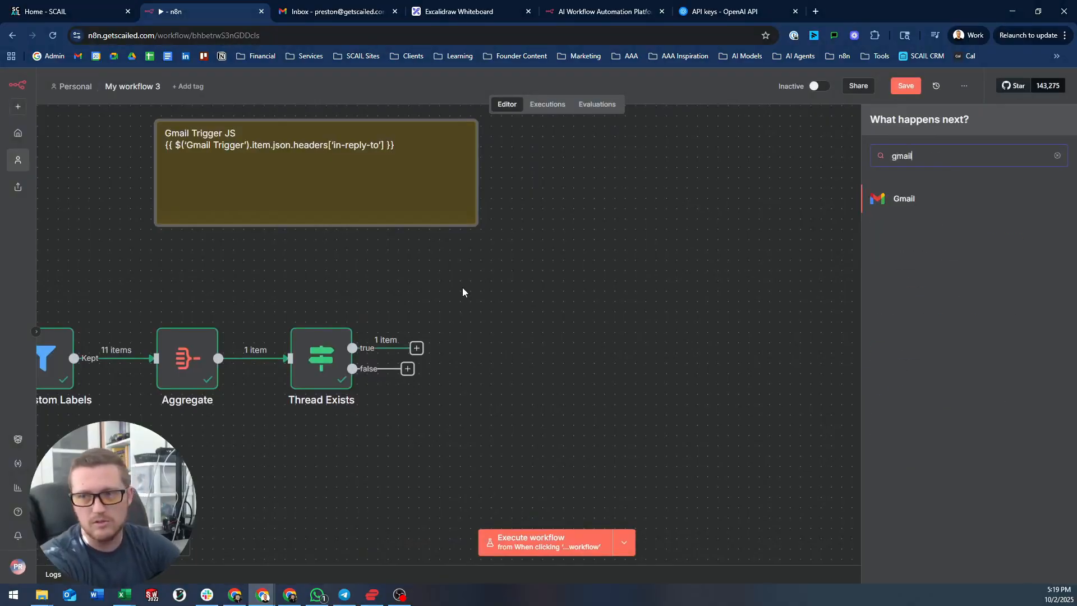
{"action": "key", "text": "Return"}
{"action": "type", "text": "thr"}
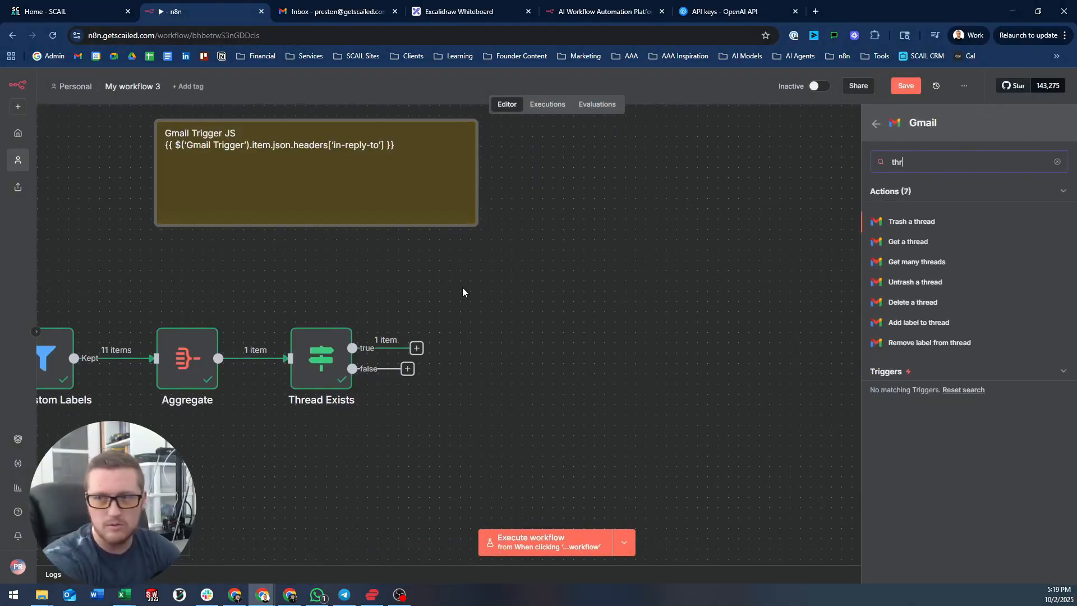
{"action": "key", "text": "BackSpace"}
{"action": "key", "text": "BackSpace"}
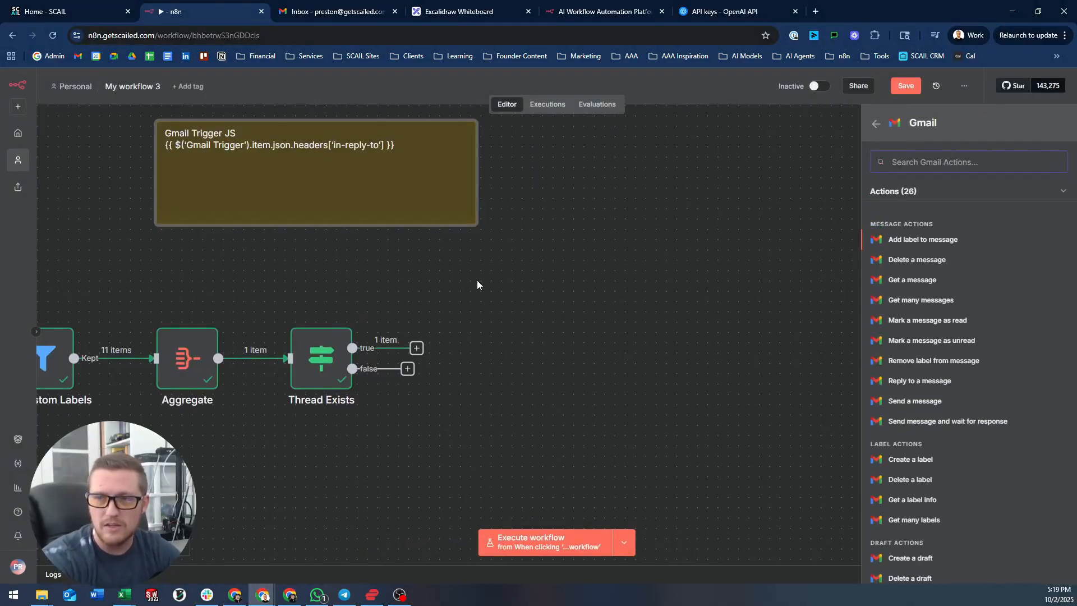
{"action": "left_click", "coordinate": [876, 123]}
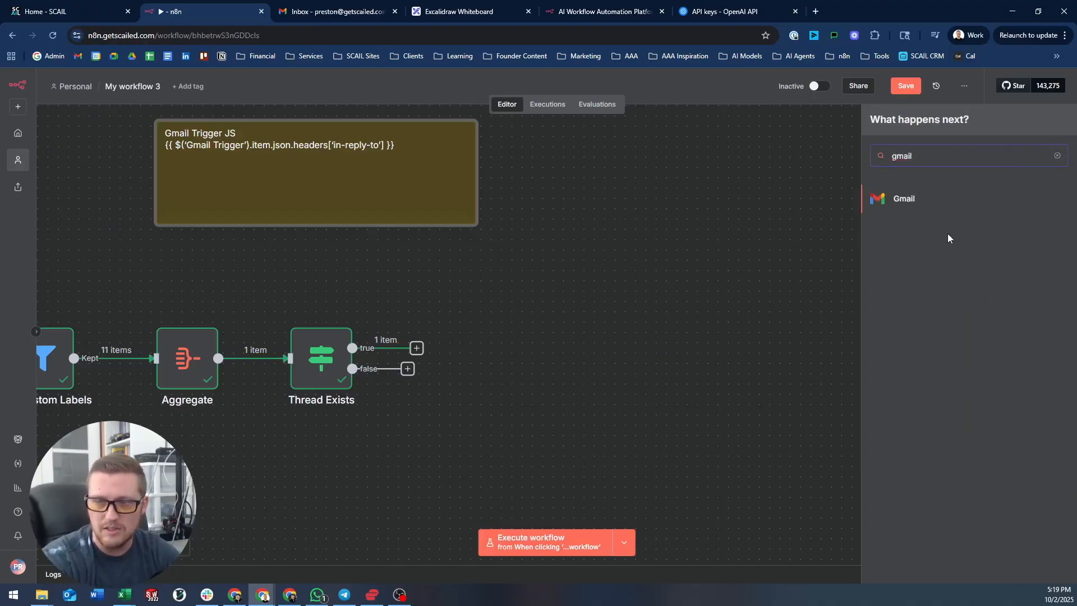
{"action": "key", "text": "BackSpace"}
{"action": "key", "text": "BackSpace"}
{"action": "key", "text": "BackSpace"}
{"action": "key", "text": "BackSpace"}
{"action": "key", "text": "BackSpace"}
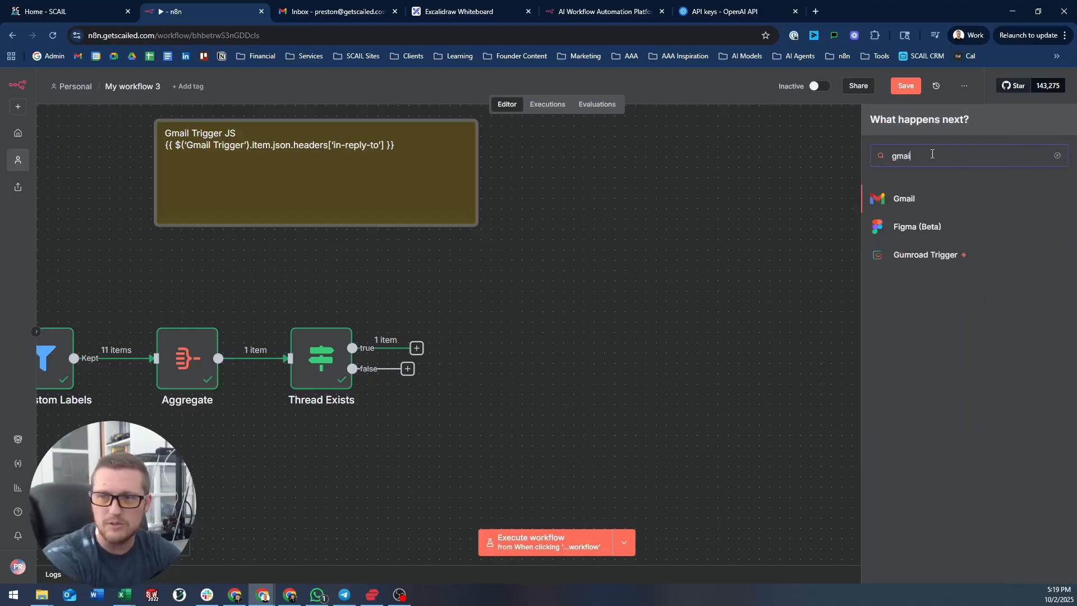
{"action": "type", "text": "gmail"}
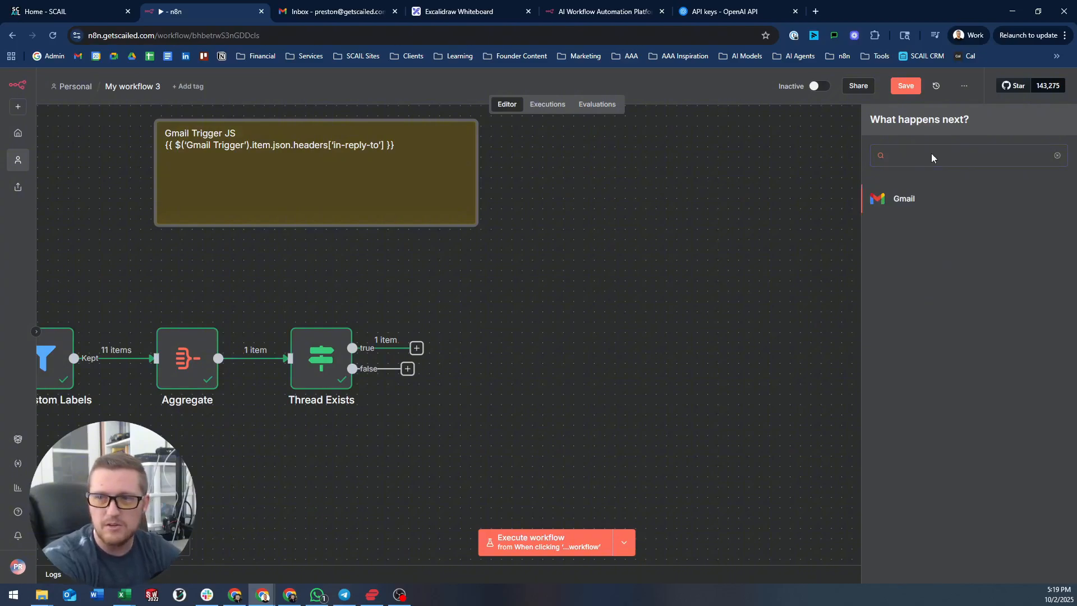
{"action": "key", "text": "Return"}
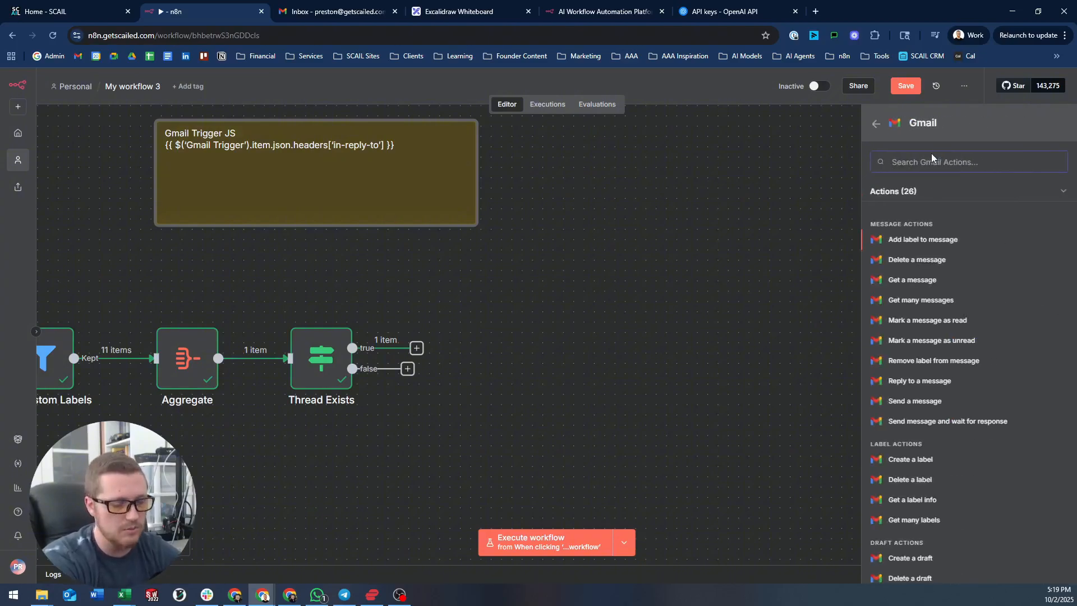
{"action": "type", "text": "threa"}
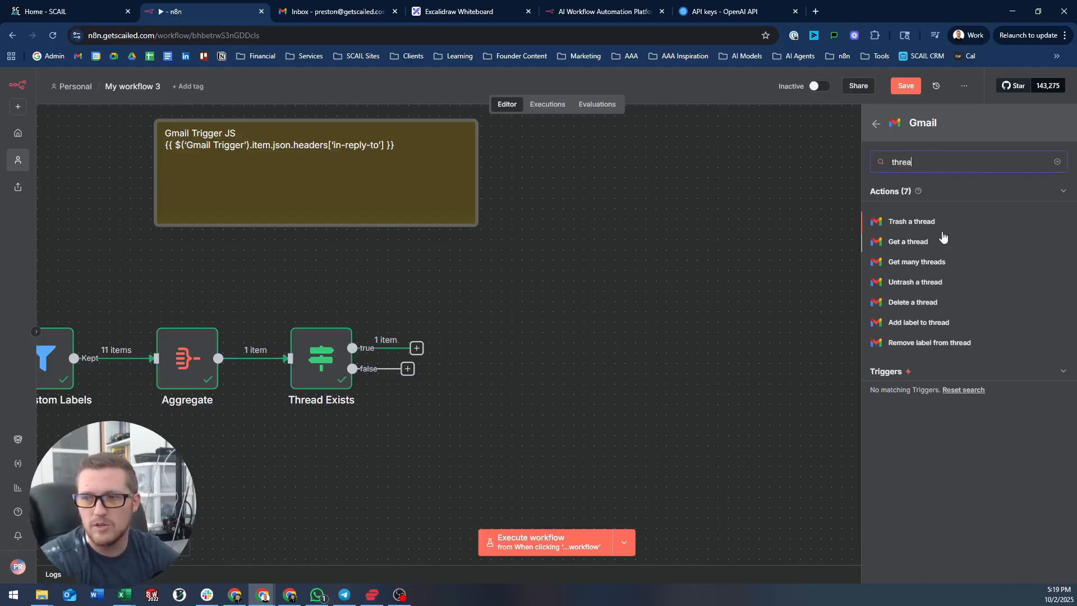
{"action": "left_click_drag", "start_coordinate": [916, 242], "coordinate": [503, 277]}
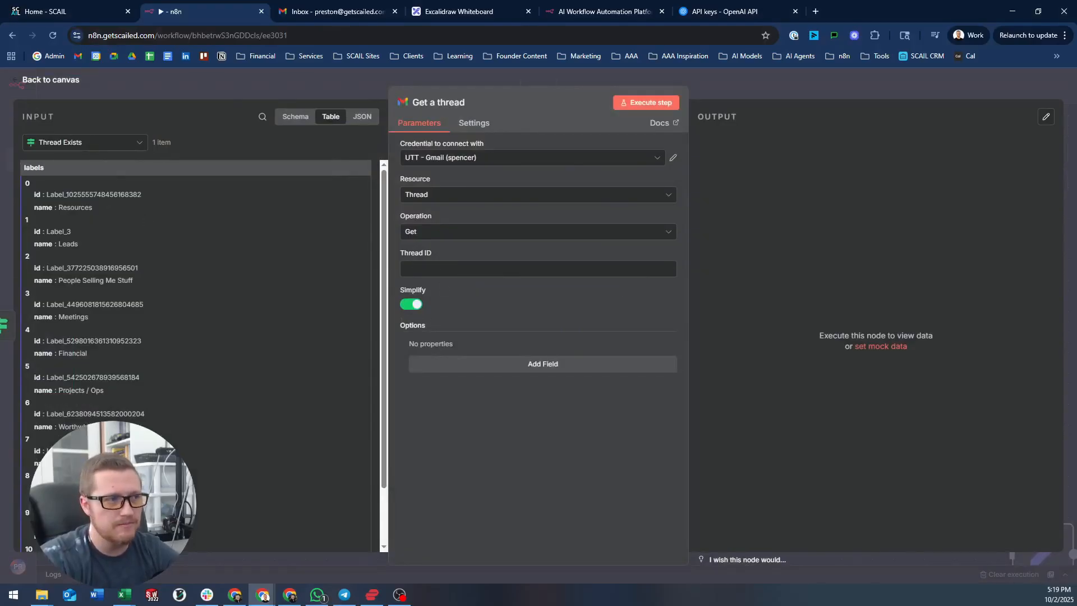
- Map threadId from the Get a message data into Get a thread's Thread ID
{"action": "left_click", "coordinate": [101, 144]}
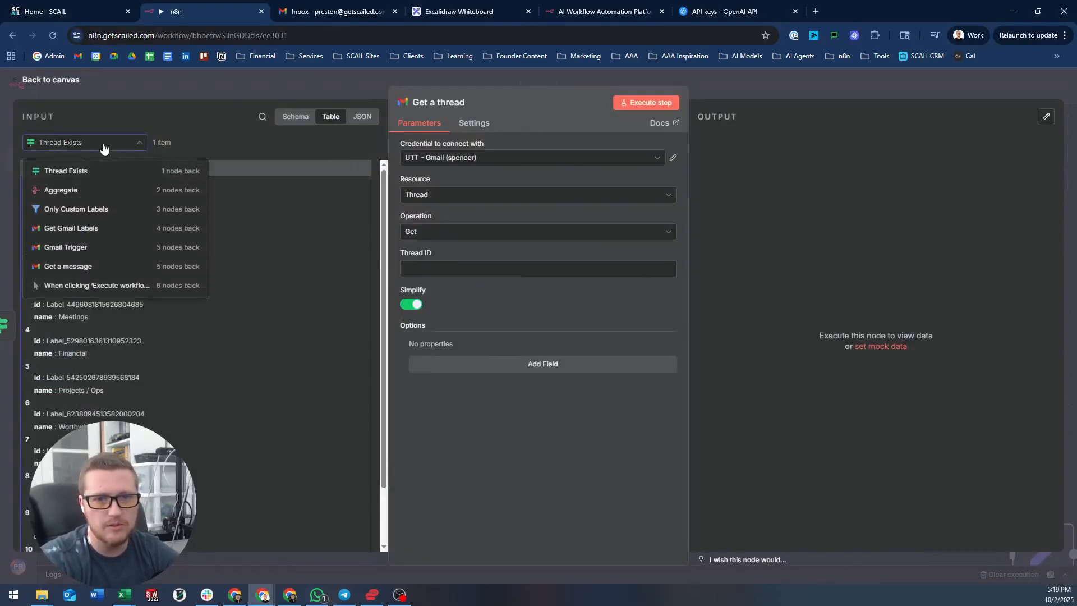
{"action": "left_click", "coordinate": [96, 266]}
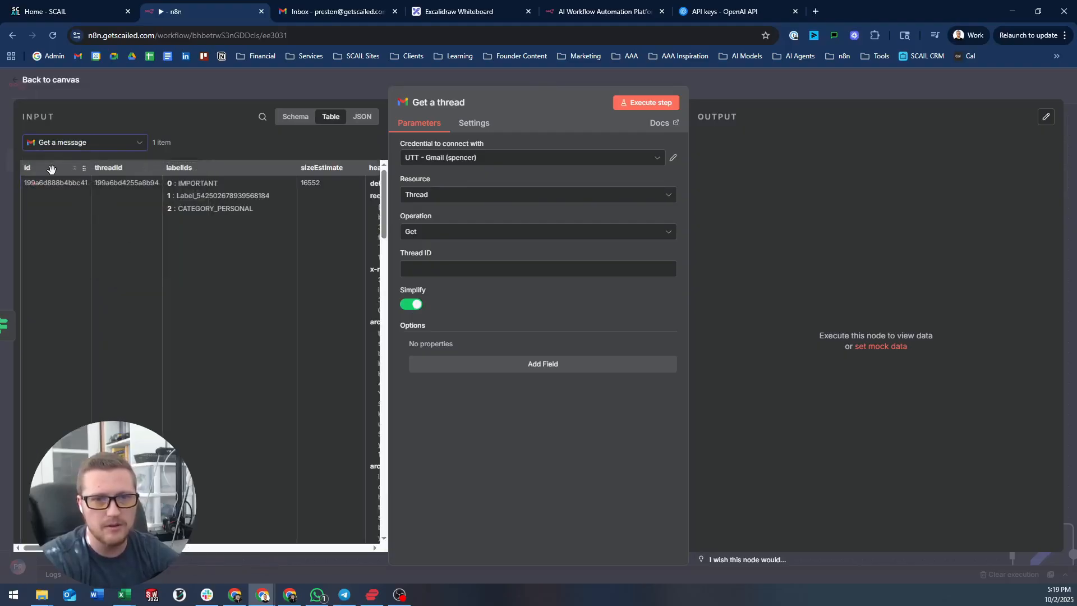
{"action": "left_click_drag", "start_coordinate": [118, 163], "coordinate": [449, 268]}
{"action": "left_click_drag", "start_coordinate": [657, 166], "coordinate": [504, 265]}
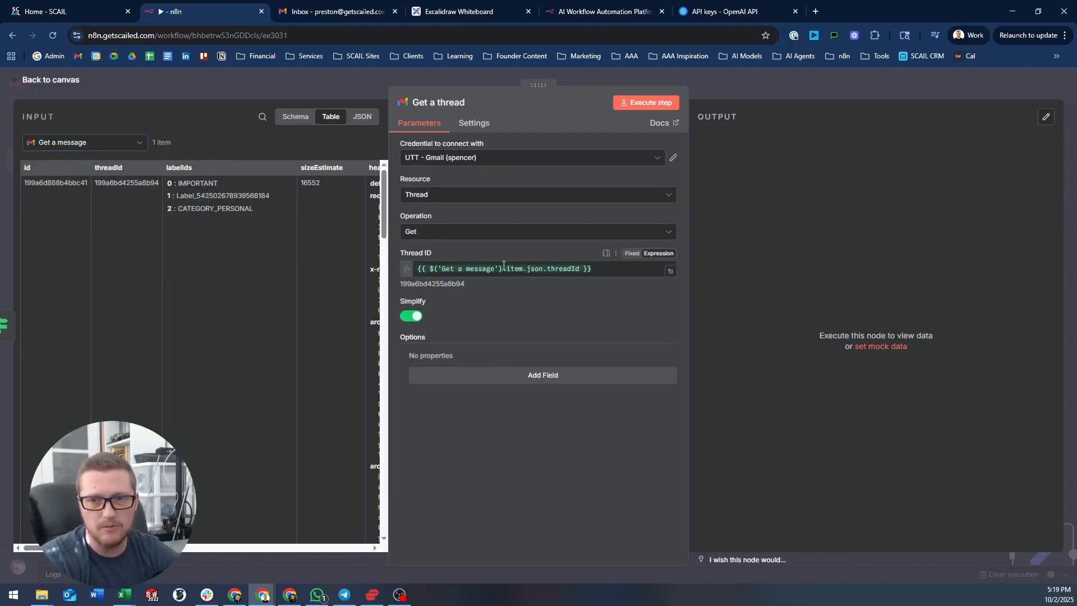
- Back on the canvas, move the sticky note right and down and open it for editing
{"action": "left_click", "coordinate": [328, 83]}
{"action": "left_click_drag", "start_coordinate": [416, 199], "coordinate": [502, 205]}
{"action": "double_click", "coordinate": [429, 204]}
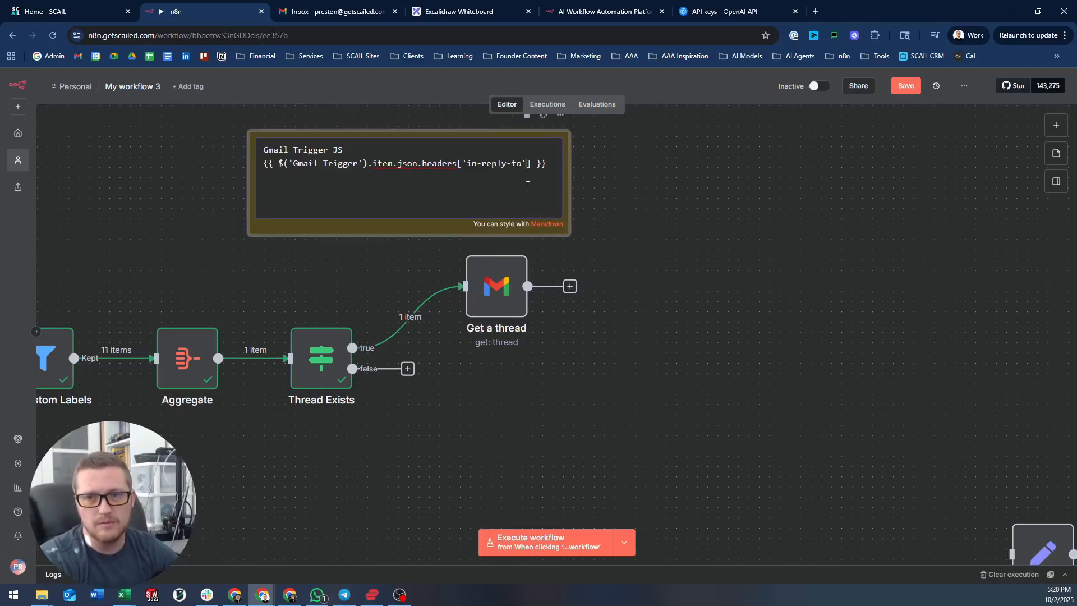
- Append the line "Add to 'Thread Exists' and 'Get a thread'" to the sticky note and shift it left
{"action": "left_click", "coordinate": [624, 263]}
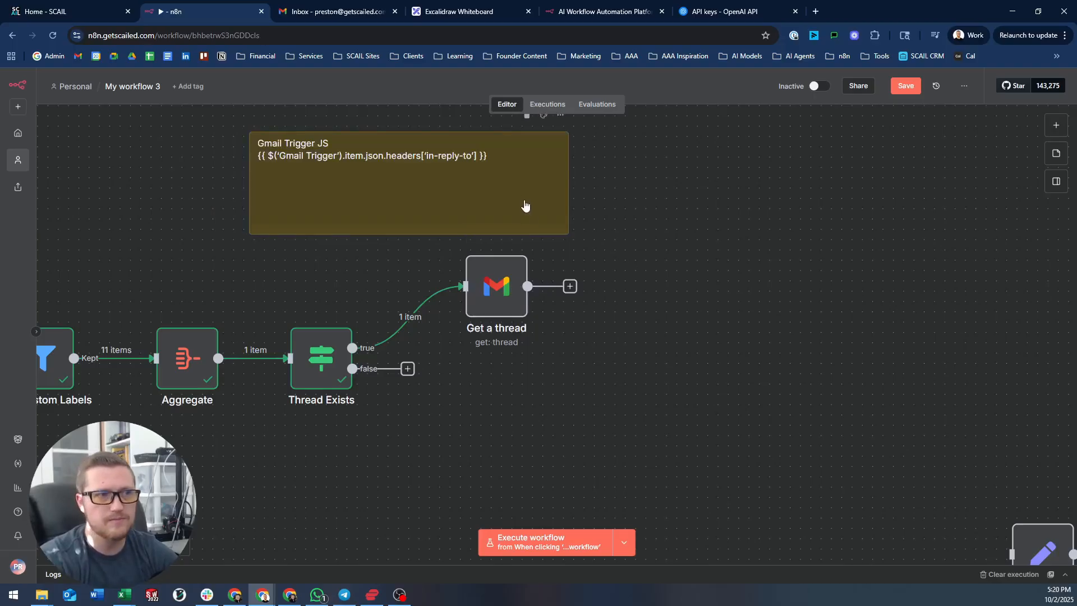
{"action": "double_click", "coordinate": [494, 164]}
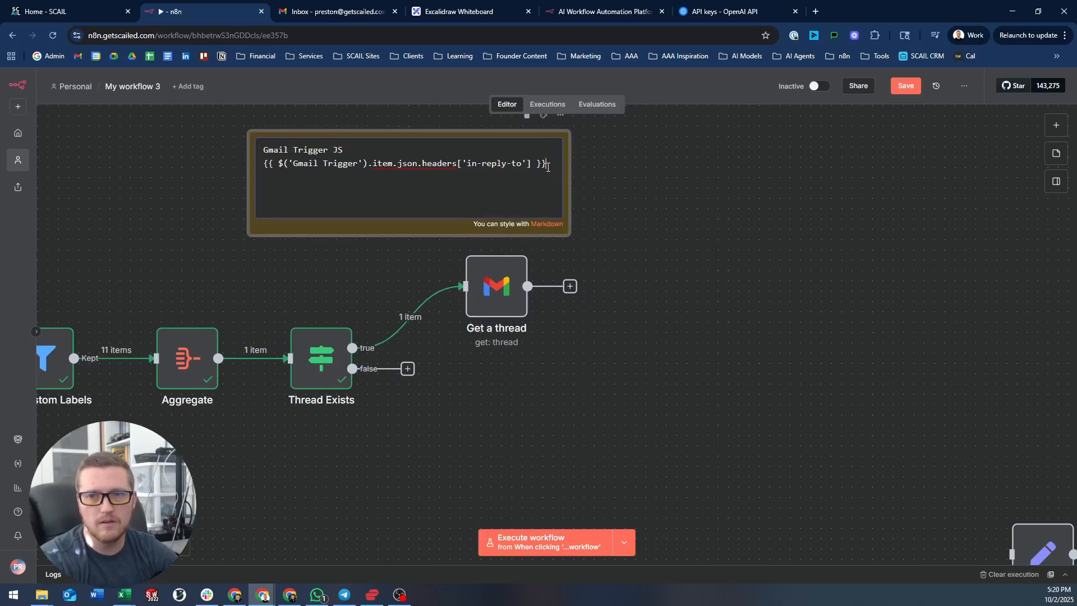
{"action": "key", "text": "Return"}
{"action": "key", "text": "Return"}
{"action": "type", "text": "Add t"}
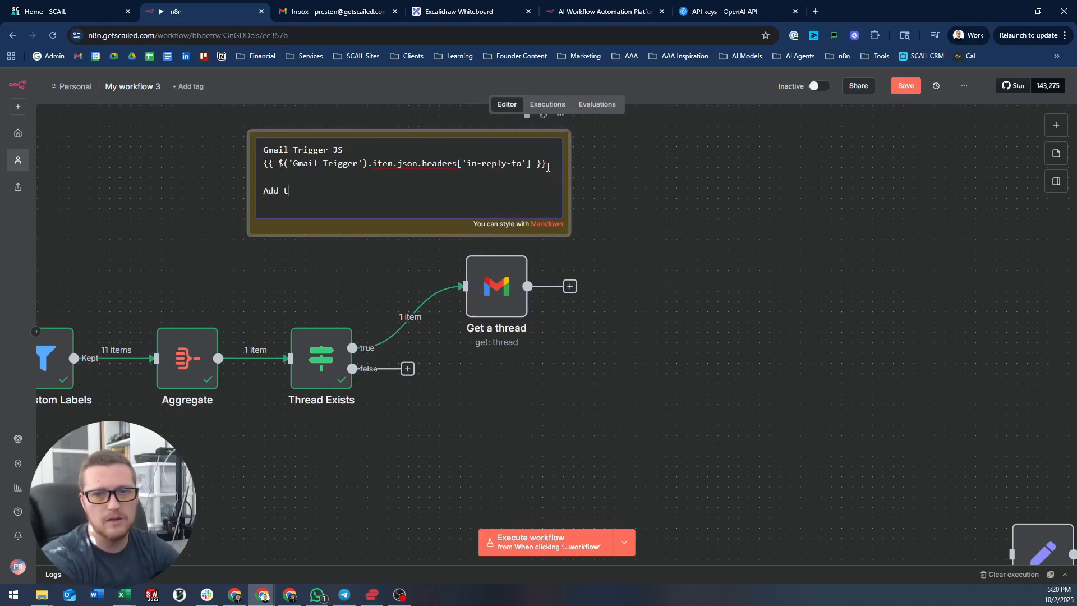
{"action": "type", "text": "o 'Thread Exis"}
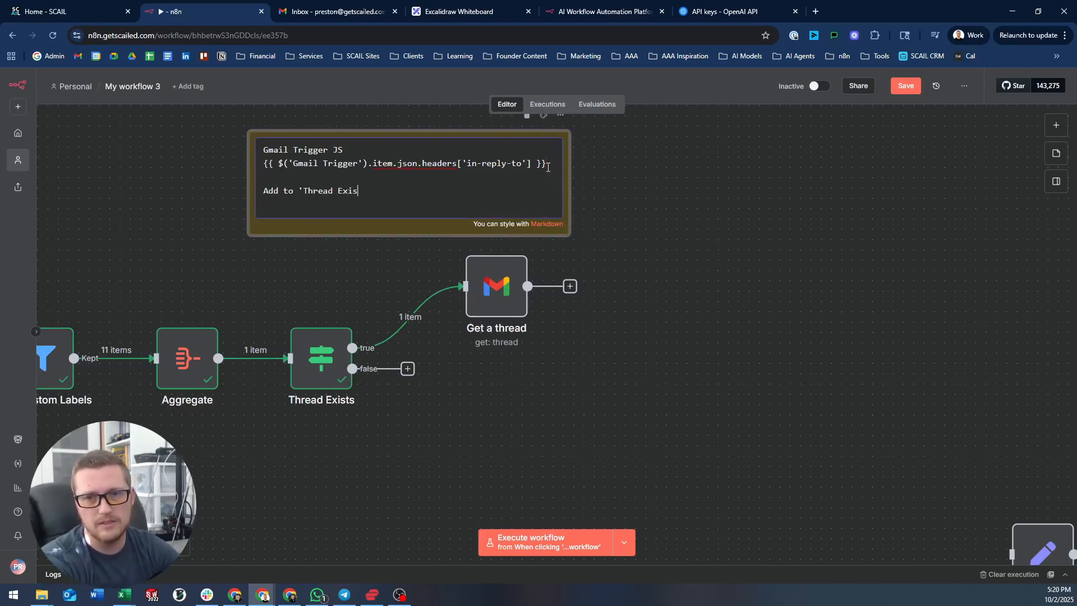
{"action": "type", "text": "ts' and '"}
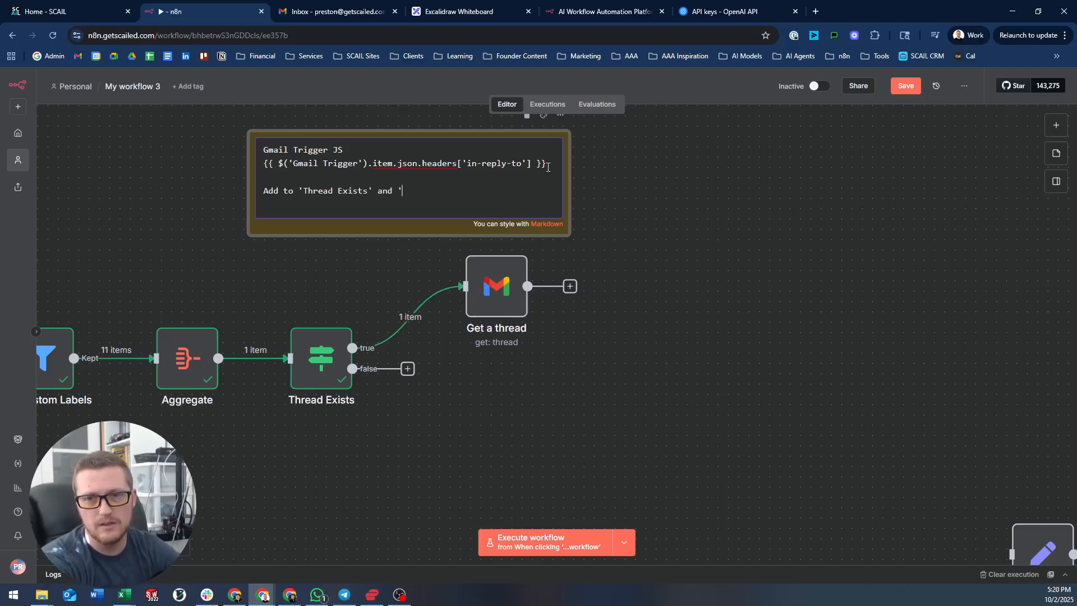
{"action": "type", "text": "Get a thread'"}
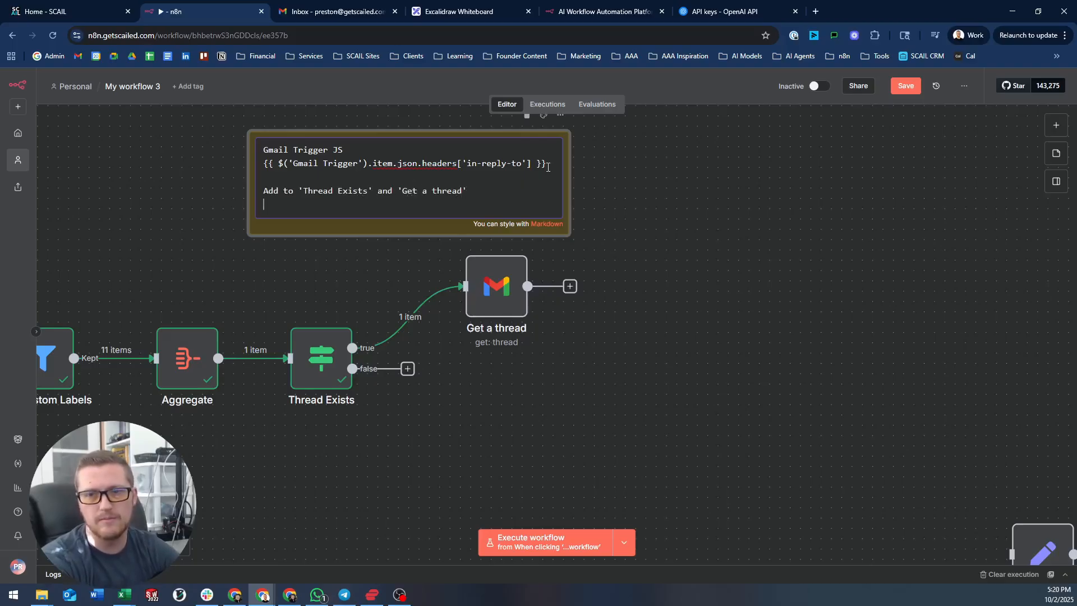
{"action": "left_click", "coordinate": [699, 177]}
{"action": "left_click_drag", "start_coordinate": [490, 203], "coordinate": [447, 191]}
{"action": "left_click_drag", "start_coordinate": [725, 267], "coordinate": [716, 265]}
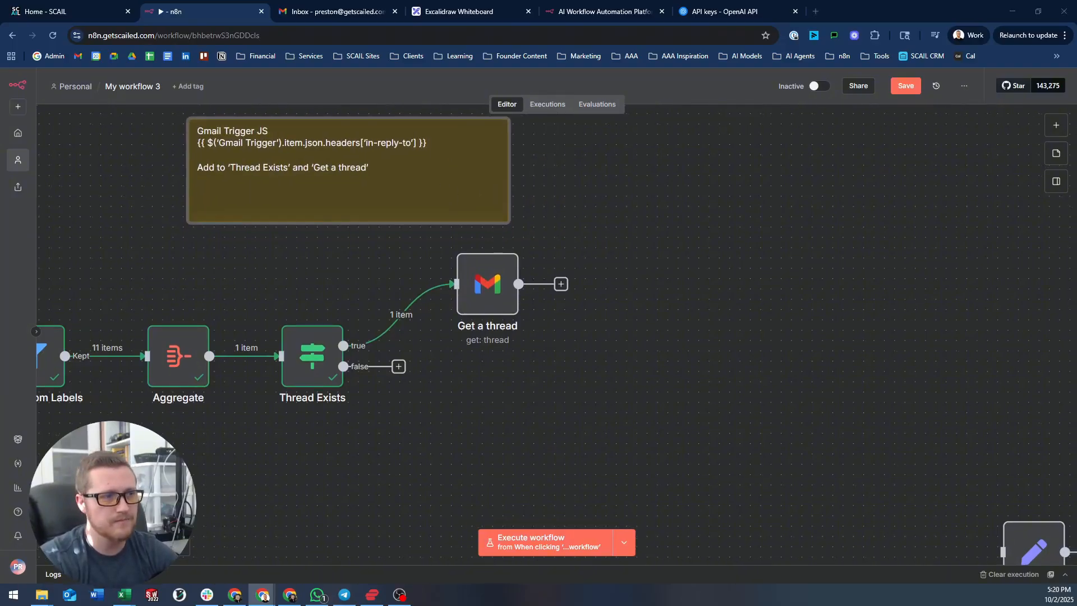
- Switch Get a thread to the other Gmail account's credential and run it to return the thread
{"action": "double_click", "coordinate": [487, 284]}
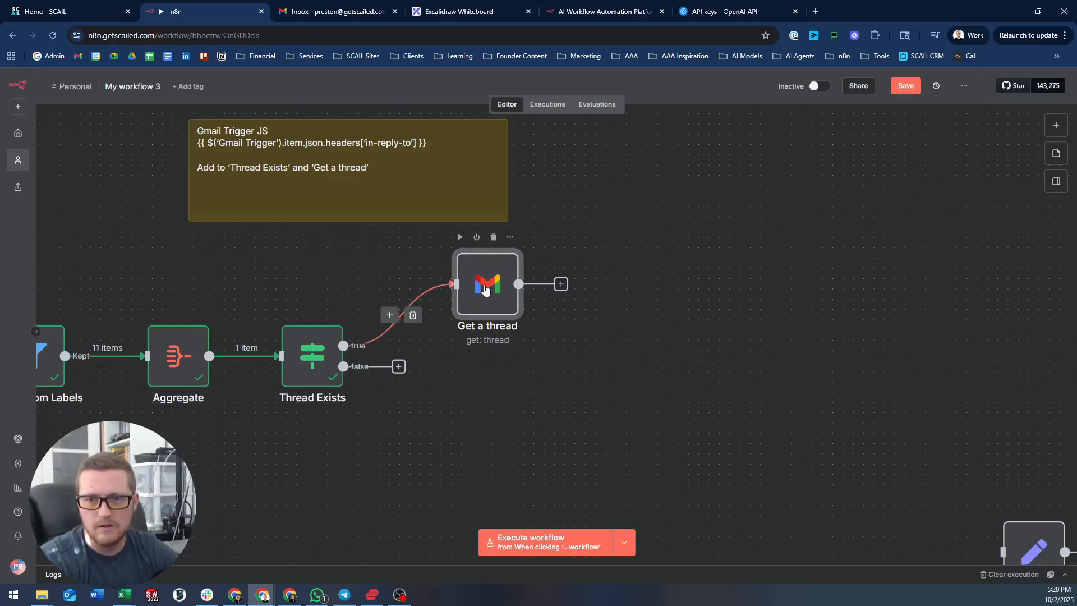
{"action": "left_click", "coordinate": [672, 106]}
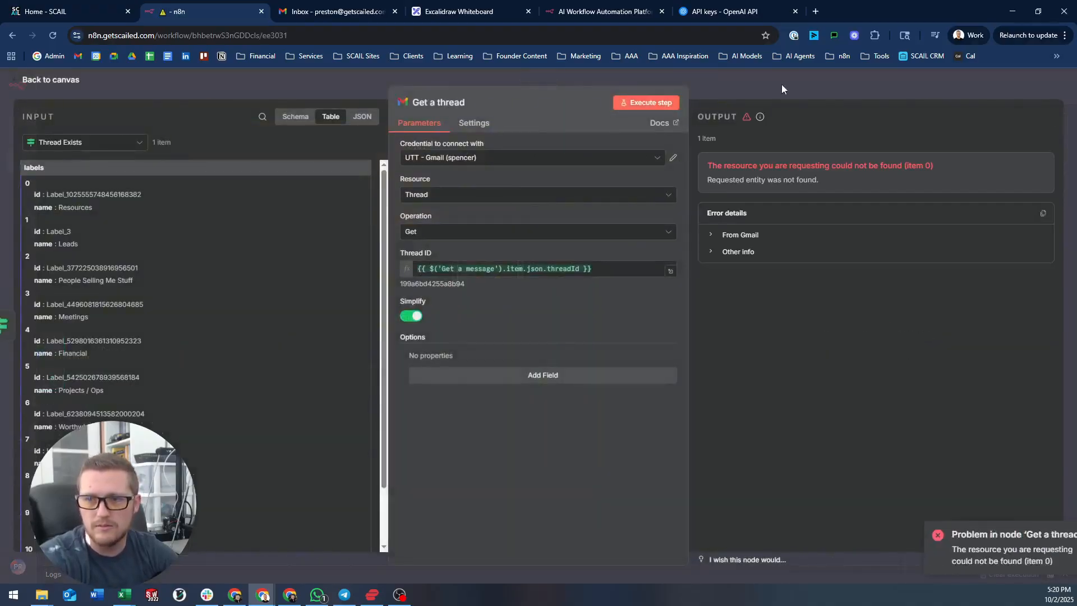
{"action": "left_click", "coordinate": [506, 159]}
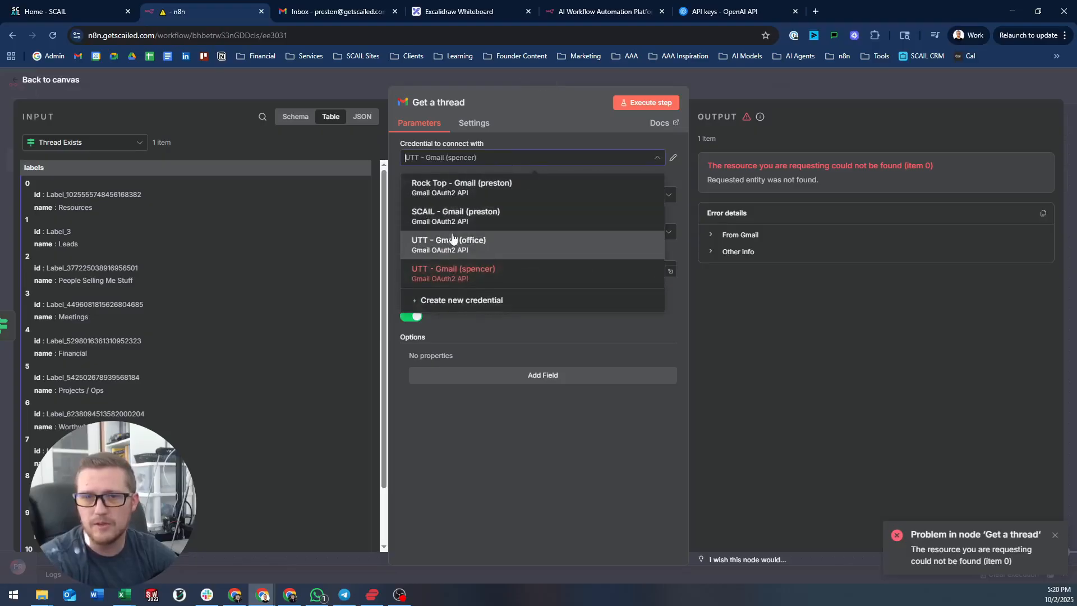
{"action": "left_click", "coordinate": [447, 207]}
{"action": "left_click", "coordinate": [657, 104]}
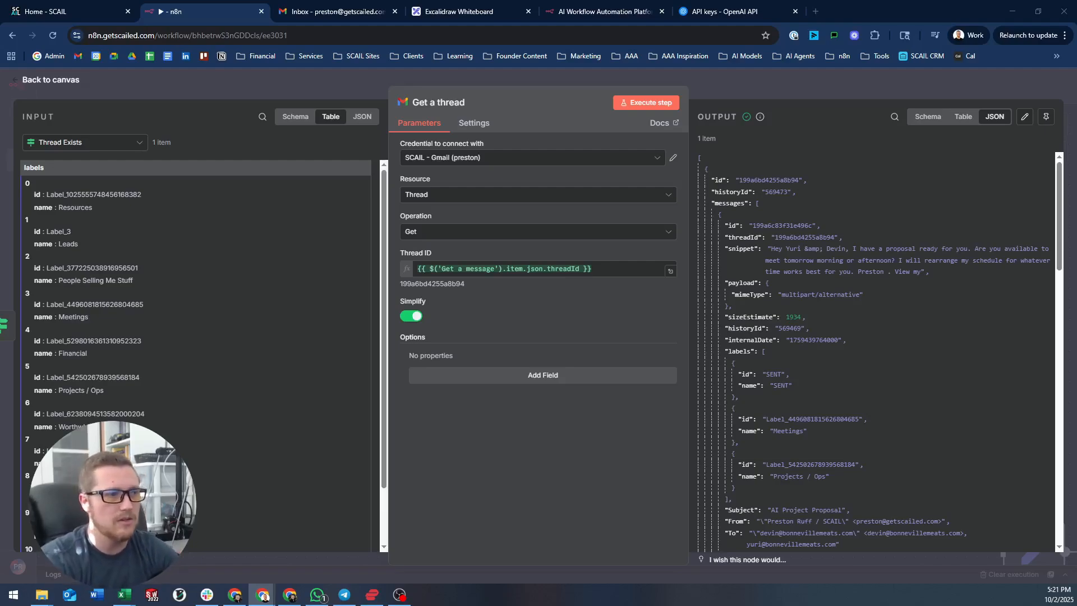
- Add a Split Out node after Get a thread
{"action": "left_click", "coordinate": [766, 79]}
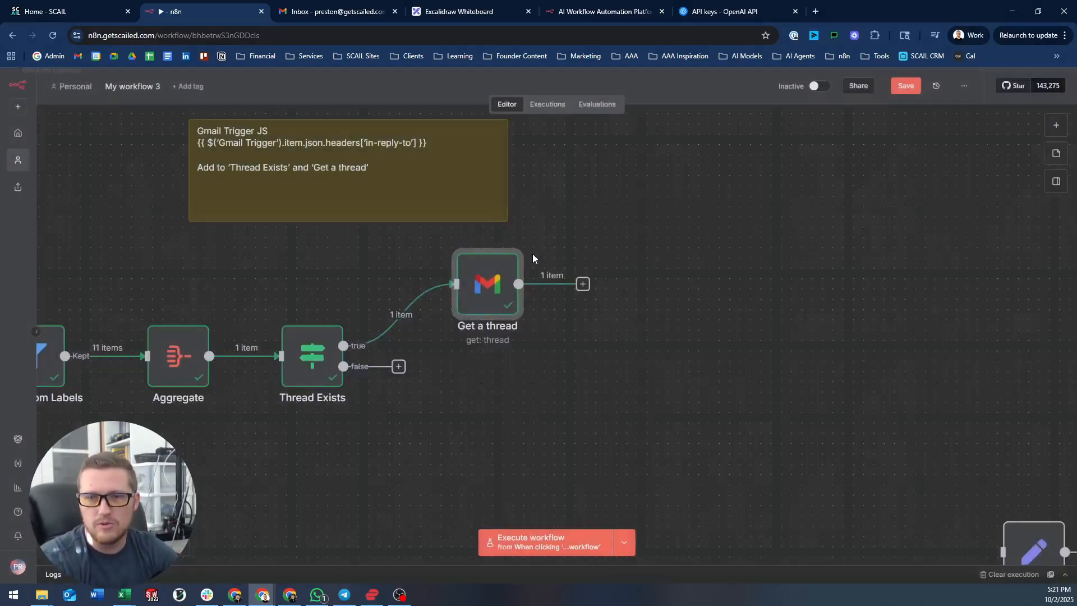
{"action": "left_click", "coordinate": [583, 284]}
{"action": "type", "text": "split"}
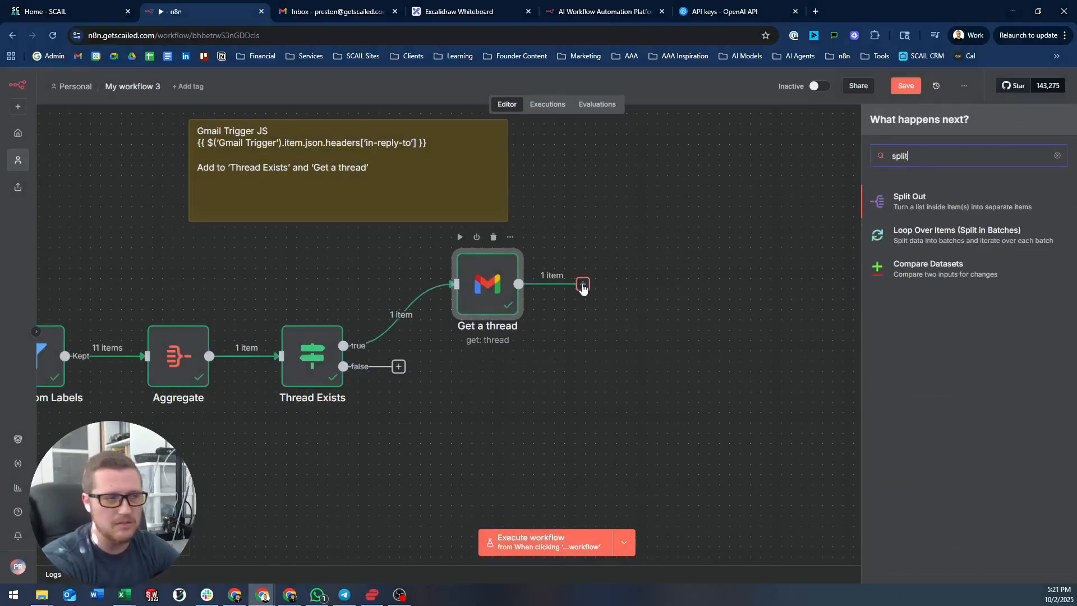
{"action": "key", "text": "Return"}
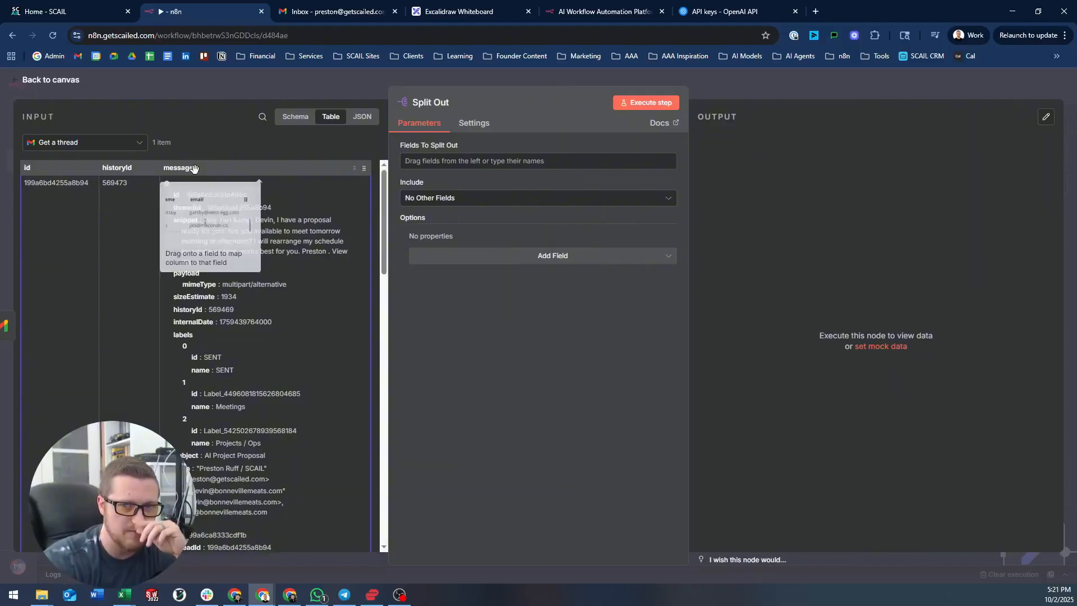
- In Split Out, try mapping the labels field from Thread Exists data, then clear it
{"action": "left_click", "coordinate": [141, 146]}
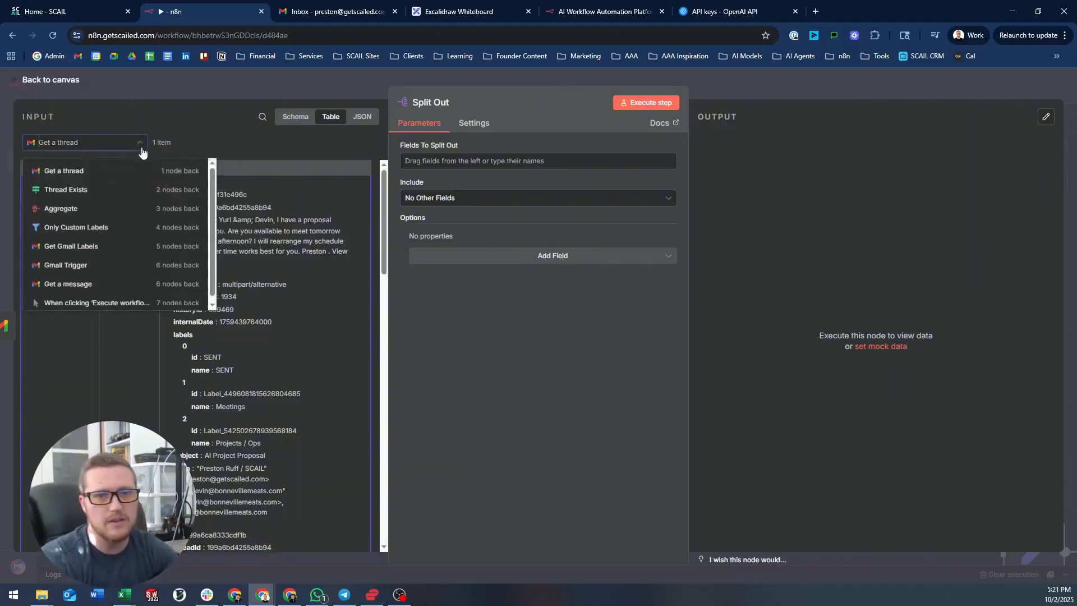
{"action": "left_click", "coordinate": [78, 188]}
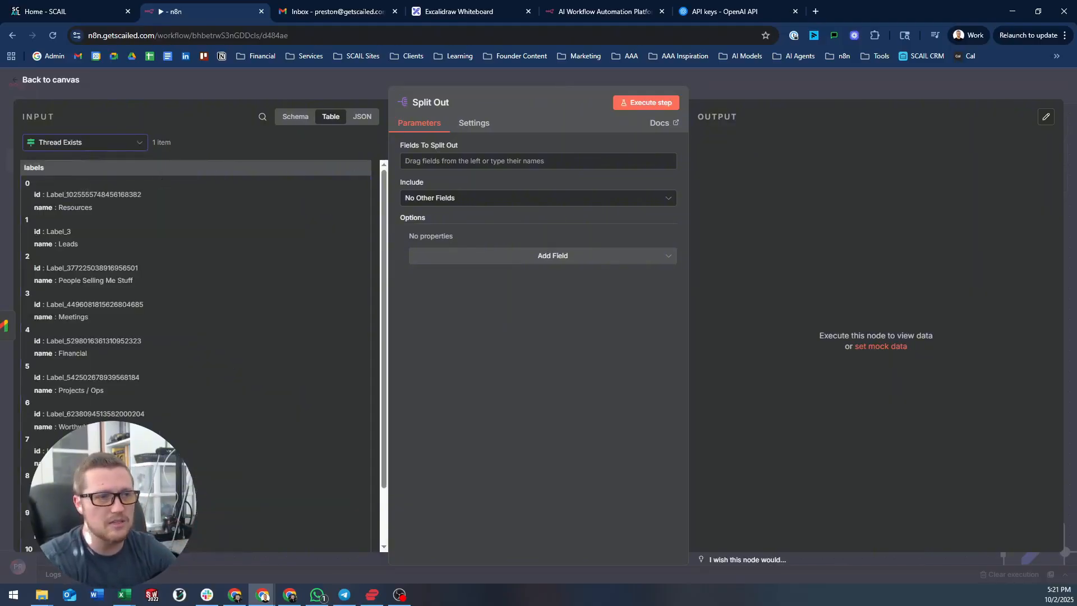
{"action": "left_click", "coordinate": [592, 73]}
{"action": "left_click_drag", "start_coordinate": [276, 345], "coordinate": [480, 258]}
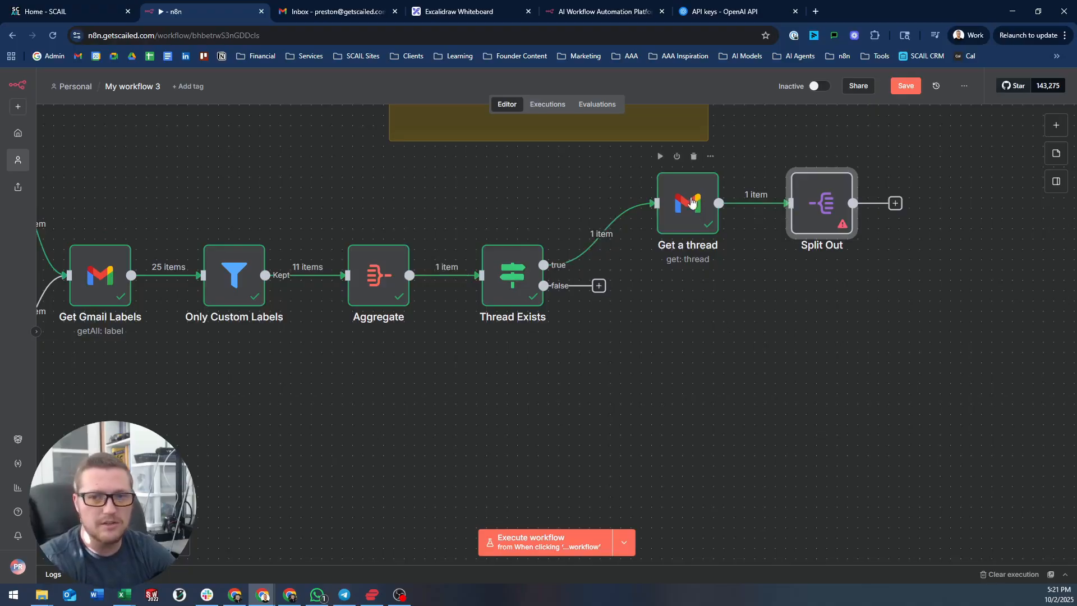
{"action": "left_click_drag", "start_coordinate": [801, 275], "coordinate": [512, 369]}
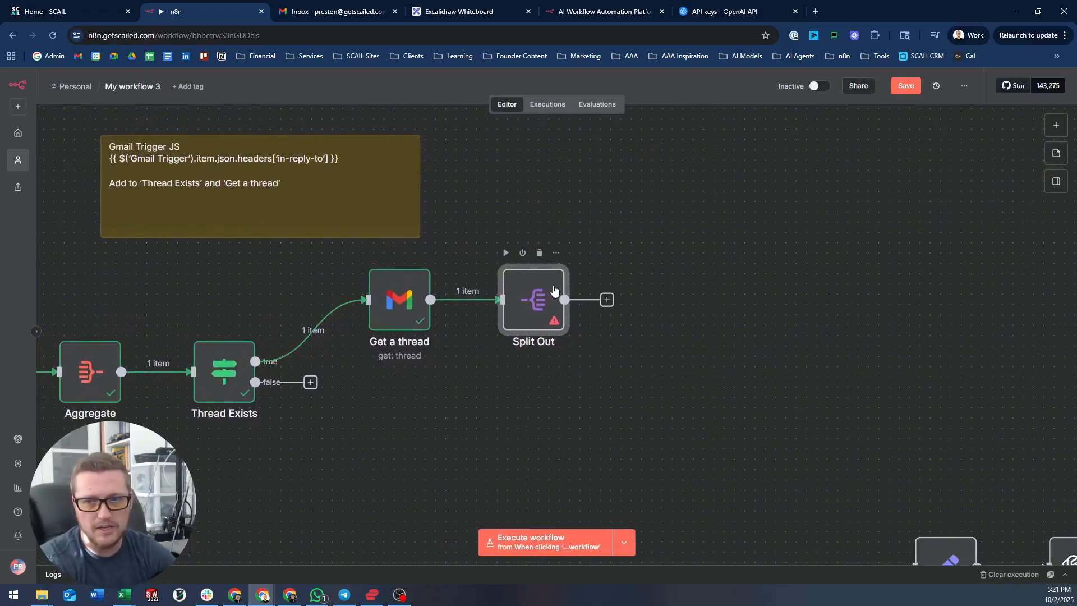
{"action": "double_click", "coordinate": [554, 292]}
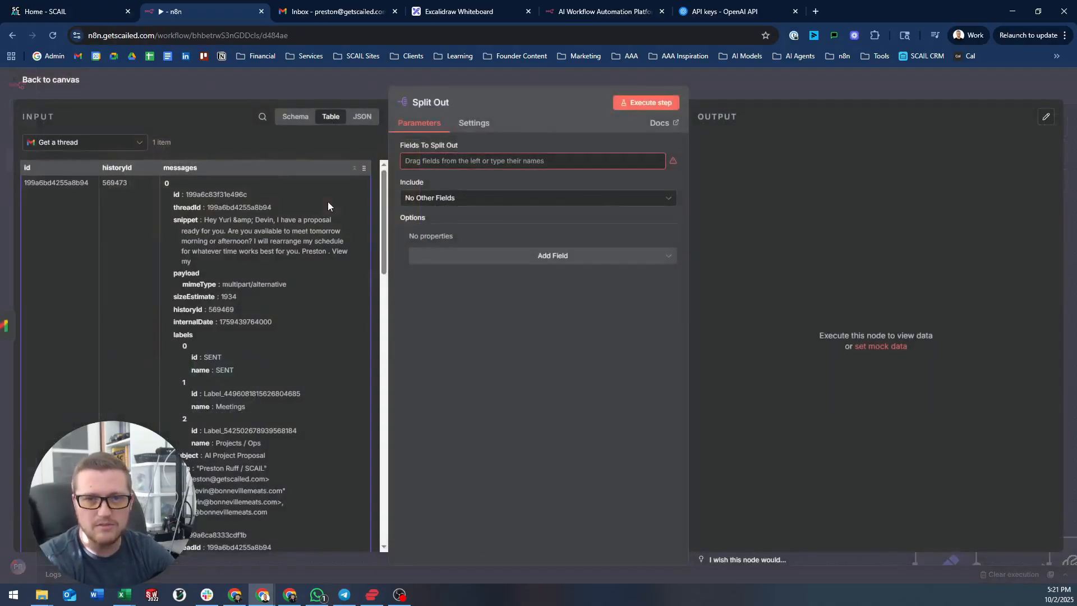
{"action": "left_click", "coordinate": [95, 144]}
{"action": "left_click", "coordinate": [76, 185]}
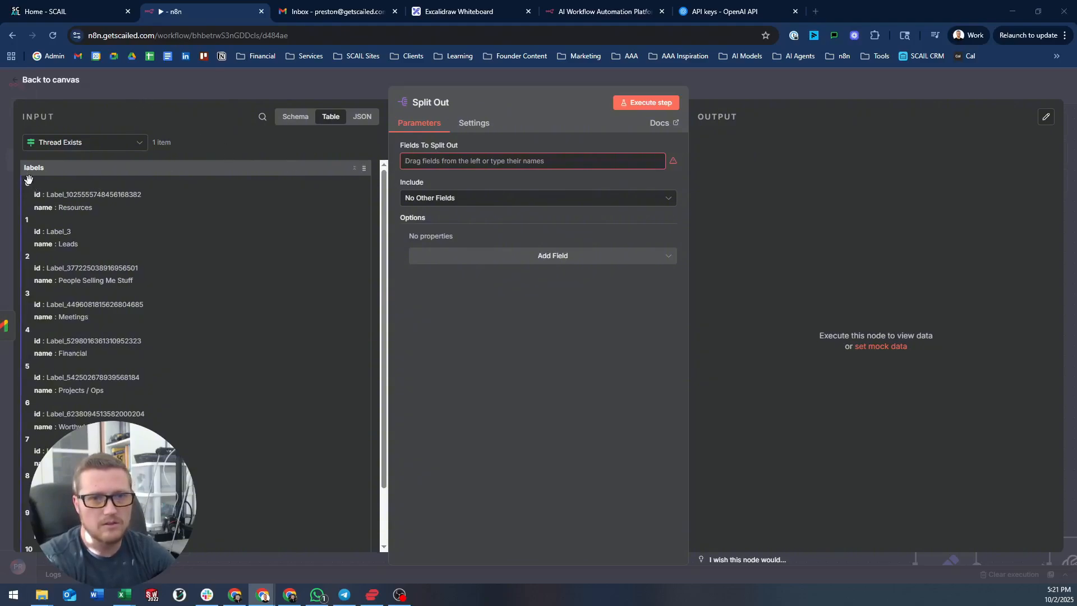
{"action": "left_click_drag", "start_coordinate": [25, 180], "coordinate": [479, 178]}
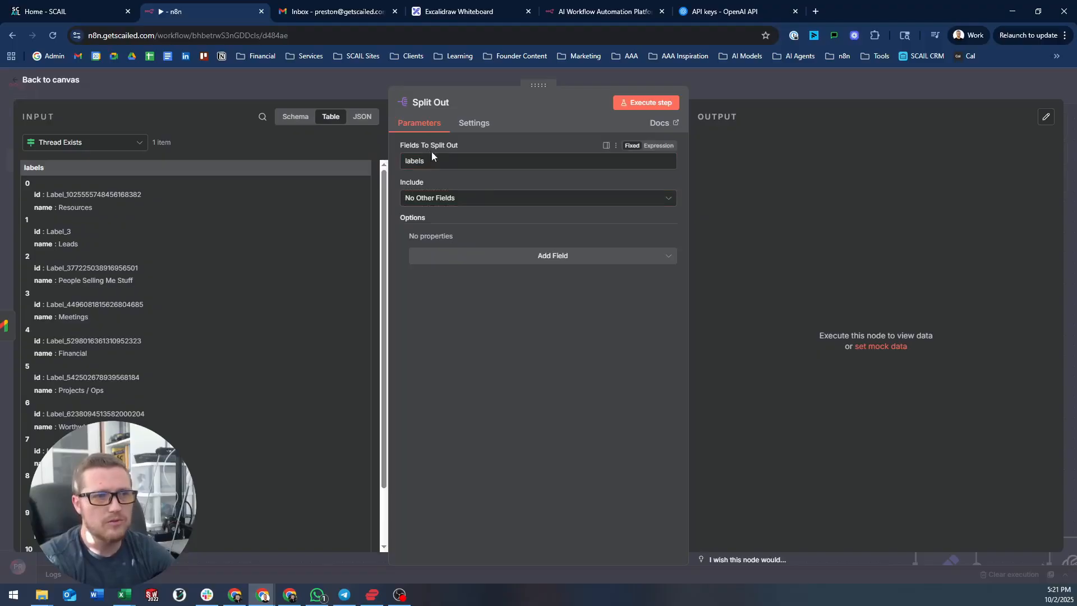
{"action": "left_click_drag", "start_coordinate": [26, 184], "coordinate": [289, 157]}
{"action": "key", "text": "BackSpace"}
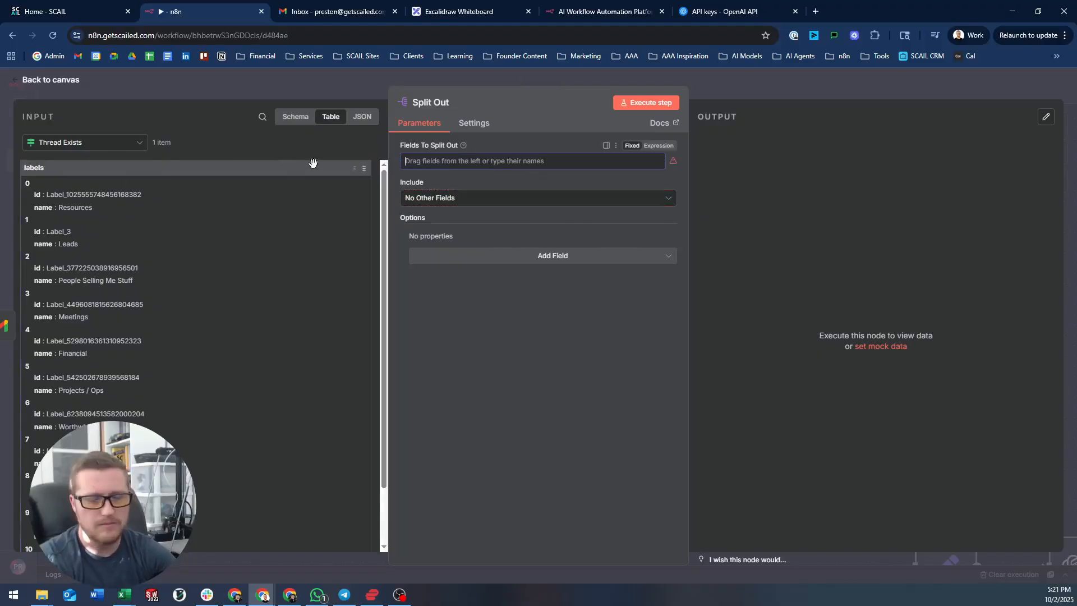
- Map messages[0] from the Get a thread output into Fields To Split Out
{"action": "left_click", "coordinate": [110, 147]}
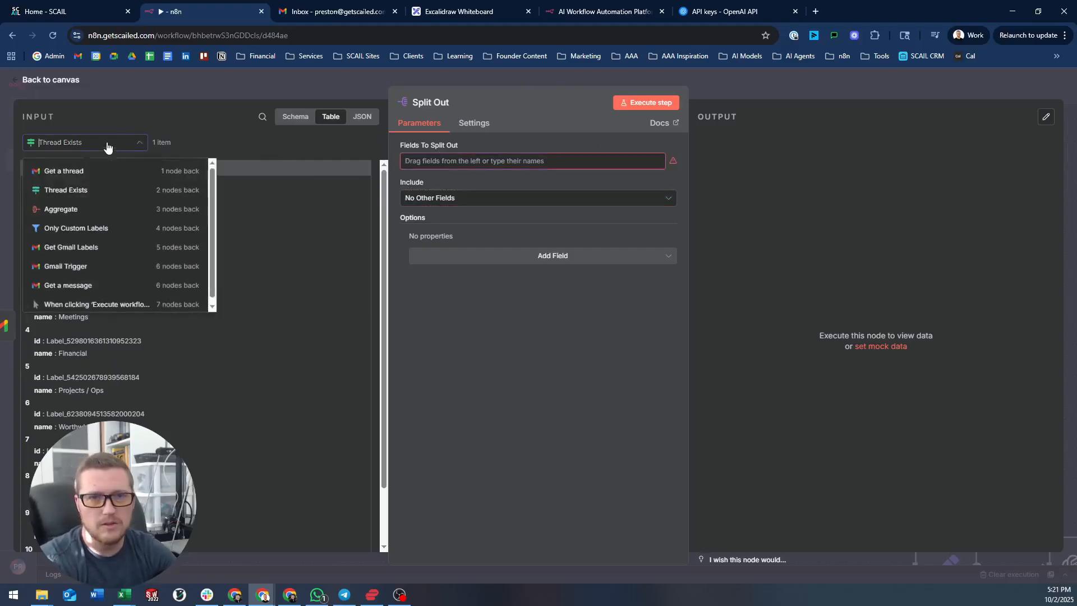
{"action": "left_click", "coordinate": [87, 171]}
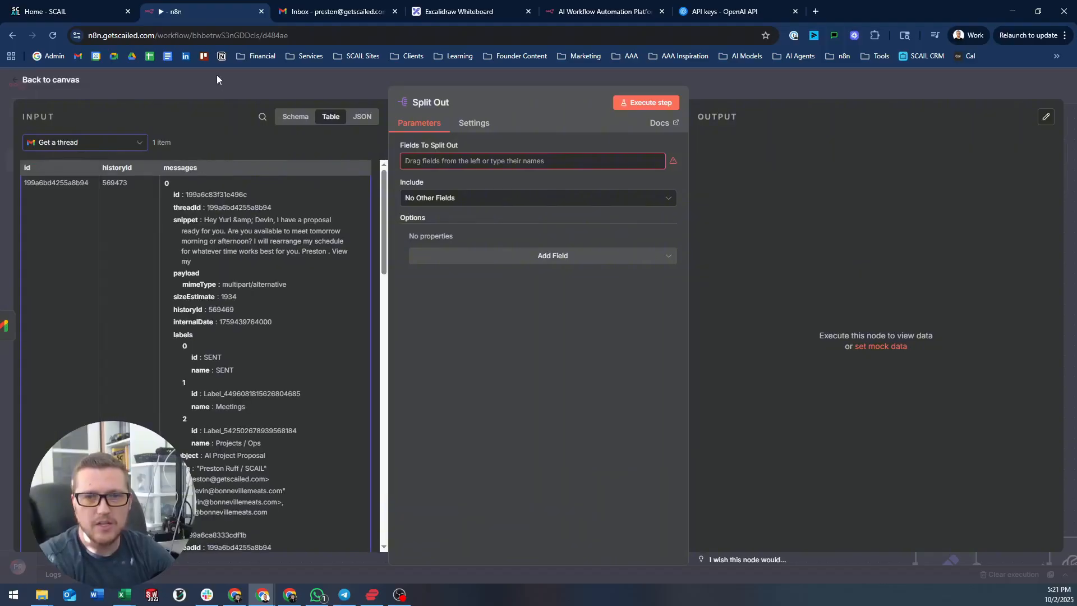
{"action": "left_click_drag", "start_coordinate": [167, 182], "coordinate": [460, 163]}
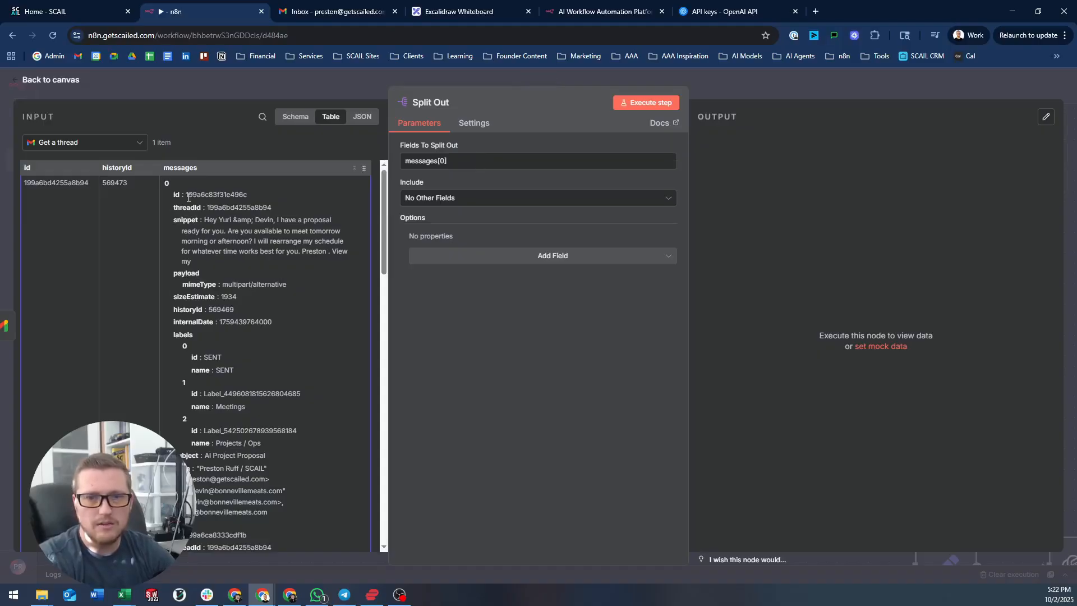
{"action": "scroll", "coordinate": [218, 299], "scroll_direction": "down", "scroll_amount": 1}
{"action": "scroll", "coordinate": [227, 285], "scroll_direction": "up", "scroll_amount": 1}
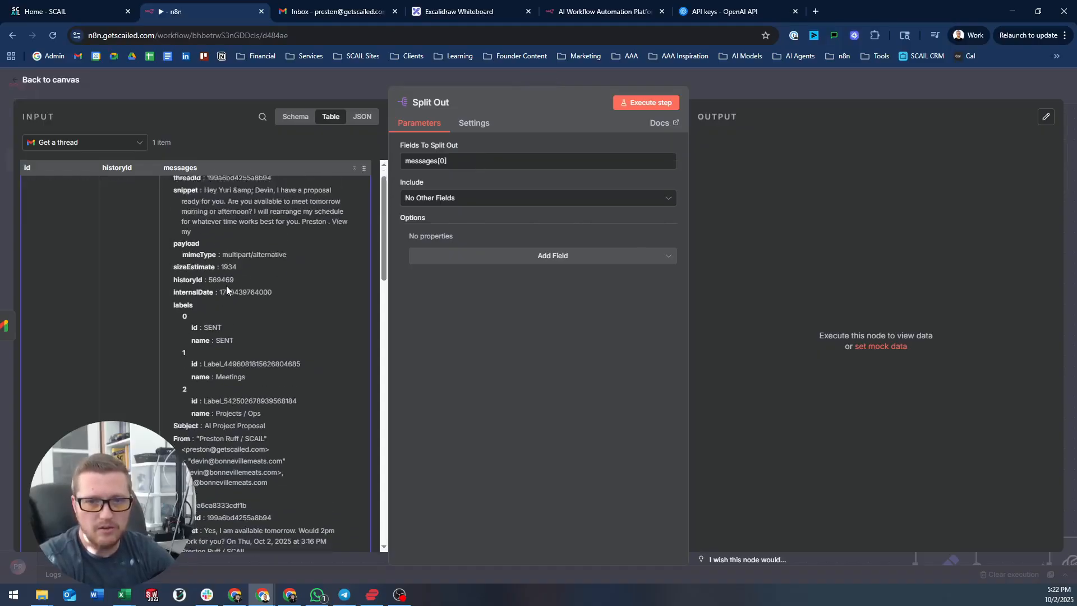
{"action": "left_click", "coordinate": [325, 12]}
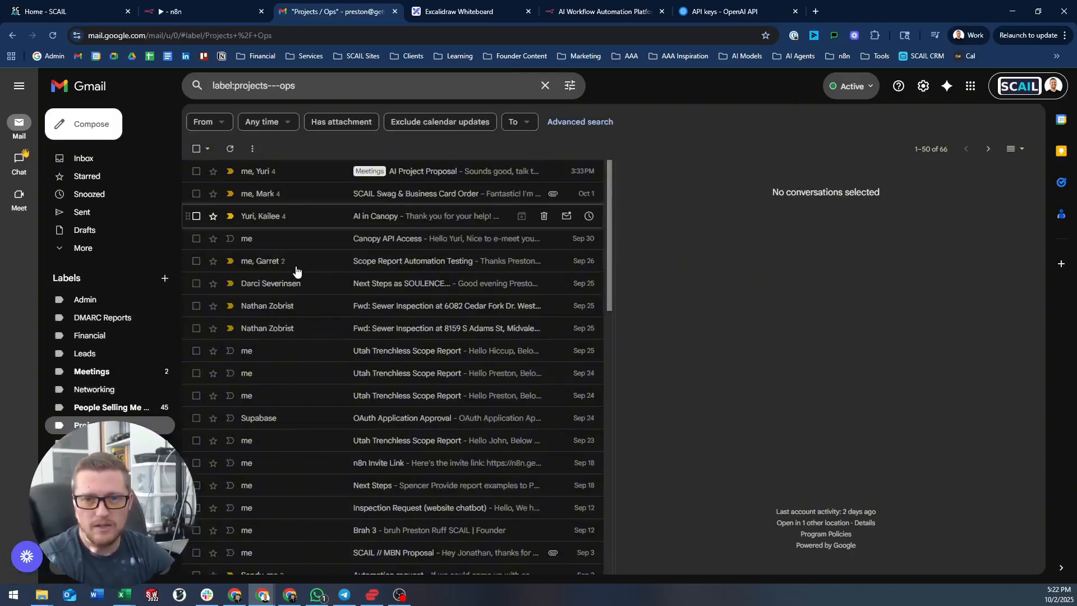
{"action": "left_click", "coordinate": [318, 265]}
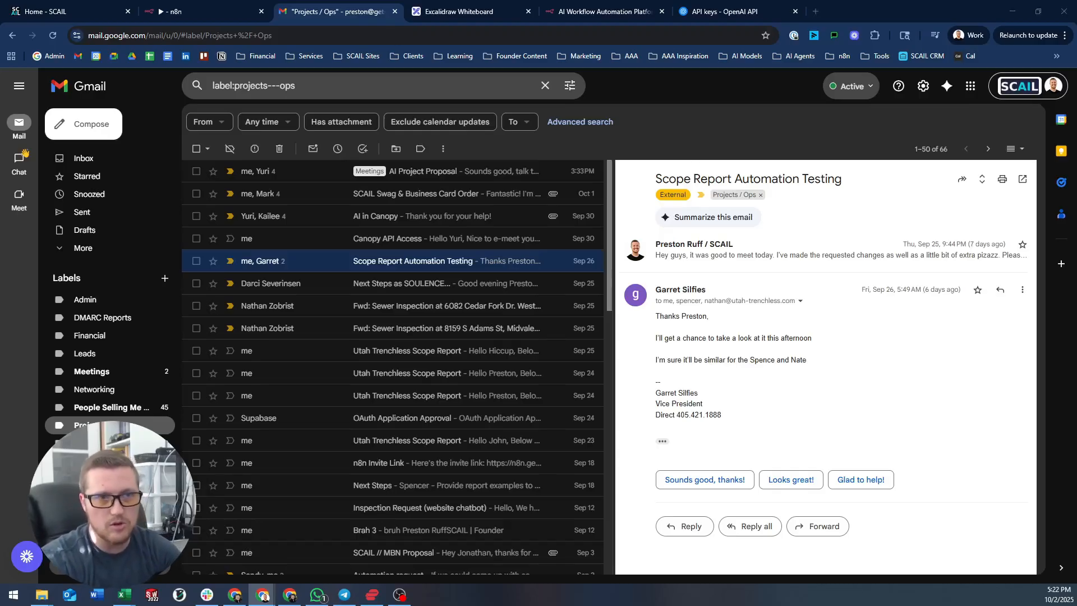
{"action": "left_click", "coordinate": [204, 5]}
{"action": "left_click", "coordinate": [466, 161]}
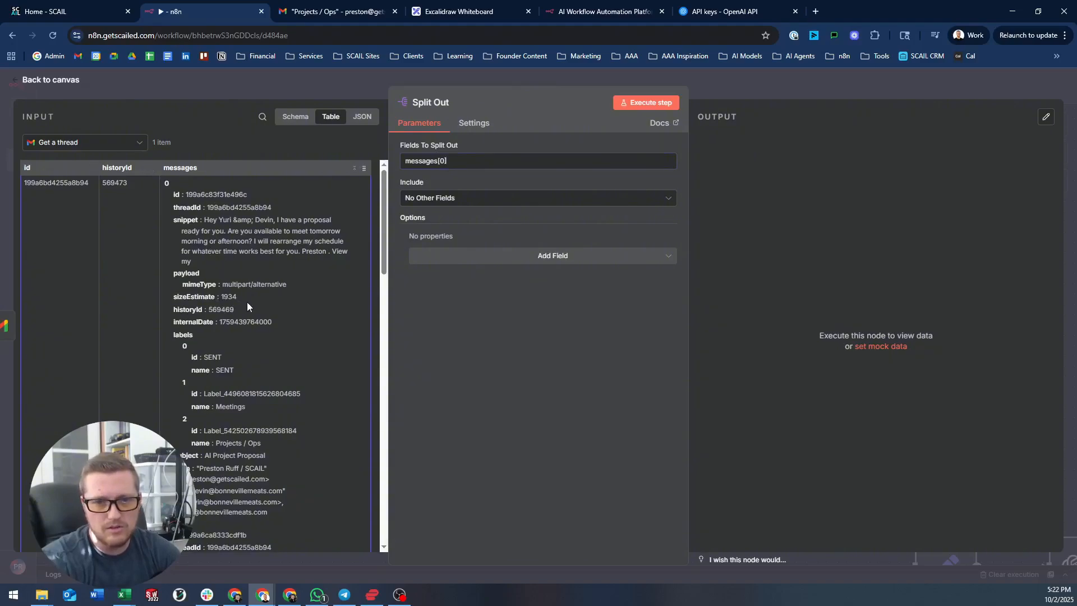
- Change Fields To Split Out to messages[0].labels and run it, producing SENT, Meetings, Projects / Ops items
{"action": "key", "text": "ctrl+f"}
{"action": "type", "text": "label"}
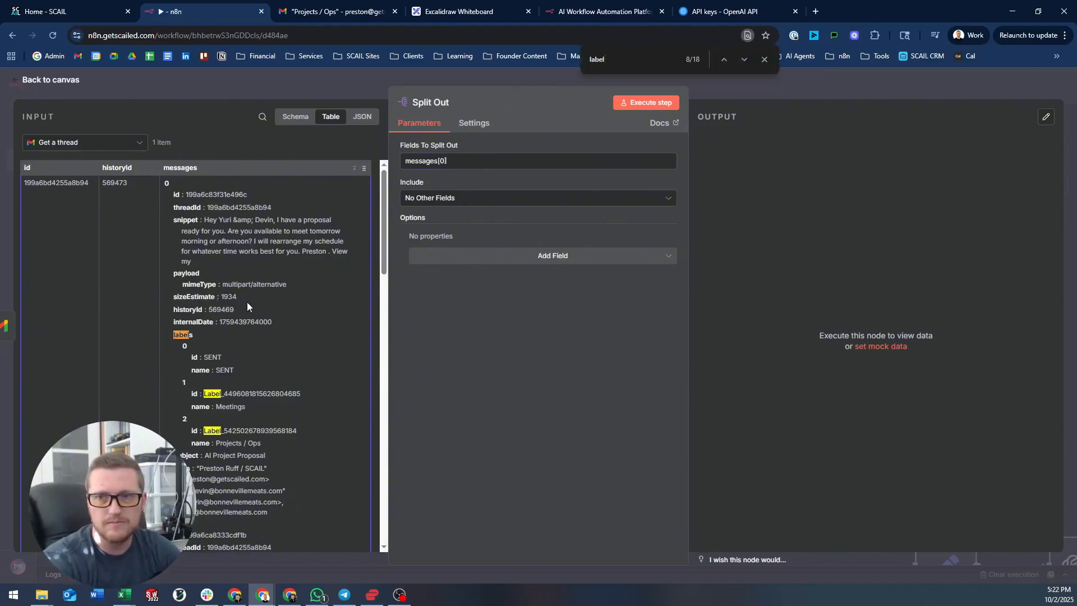
{"action": "type", "text": "s"}
{"action": "left_click_drag", "start_coordinate": [462, 163], "coordinate": [368, 158]}
{"action": "key", "text": "BackSpace"}
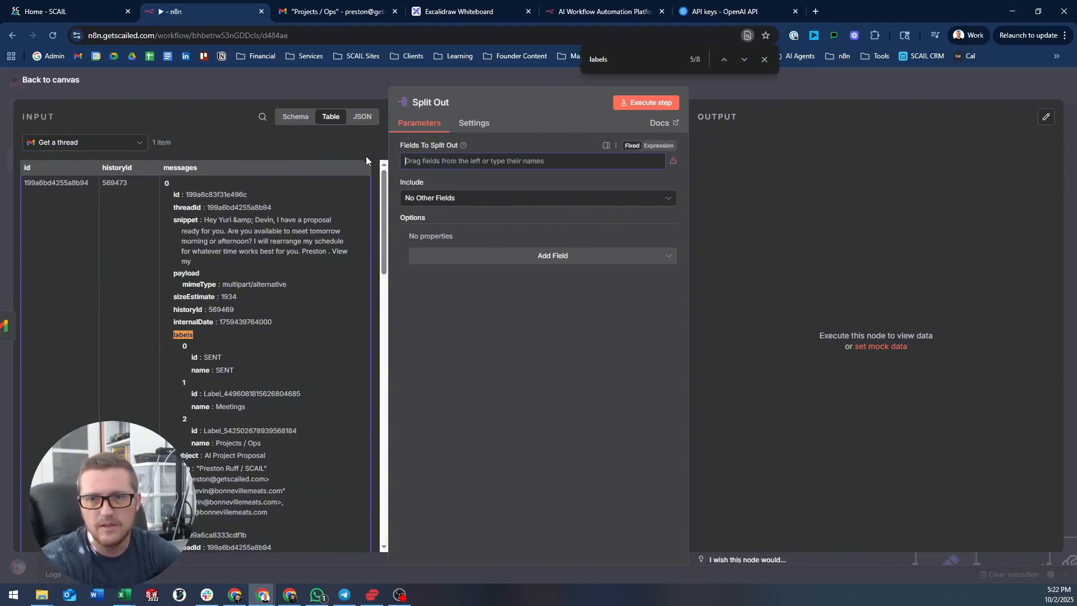
{"action": "left_click_drag", "start_coordinate": [182, 333], "coordinate": [471, 161]}
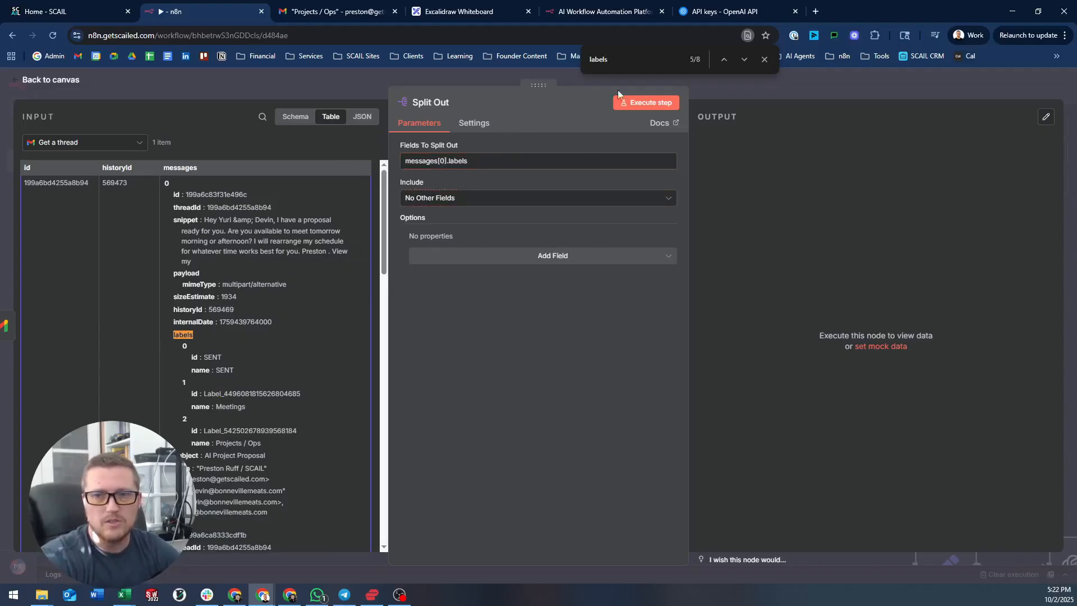
{"action": "left_click", "coordinate": [645, 102]}
{"action": "left_click", "coordinate": [765, 59]}
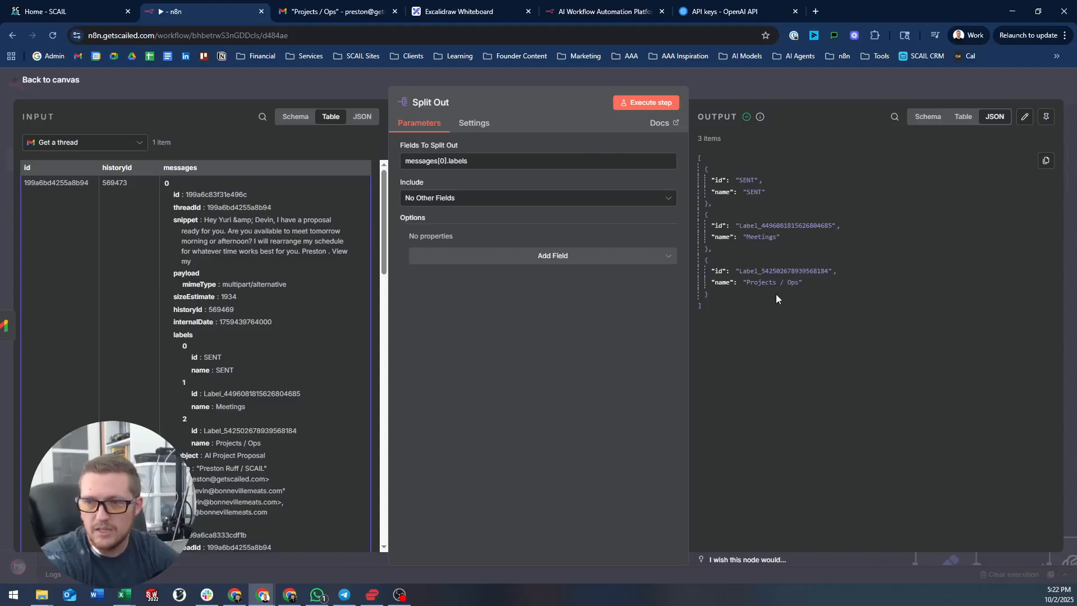
{"action": "left_click", "coordinate": [773, 84]}
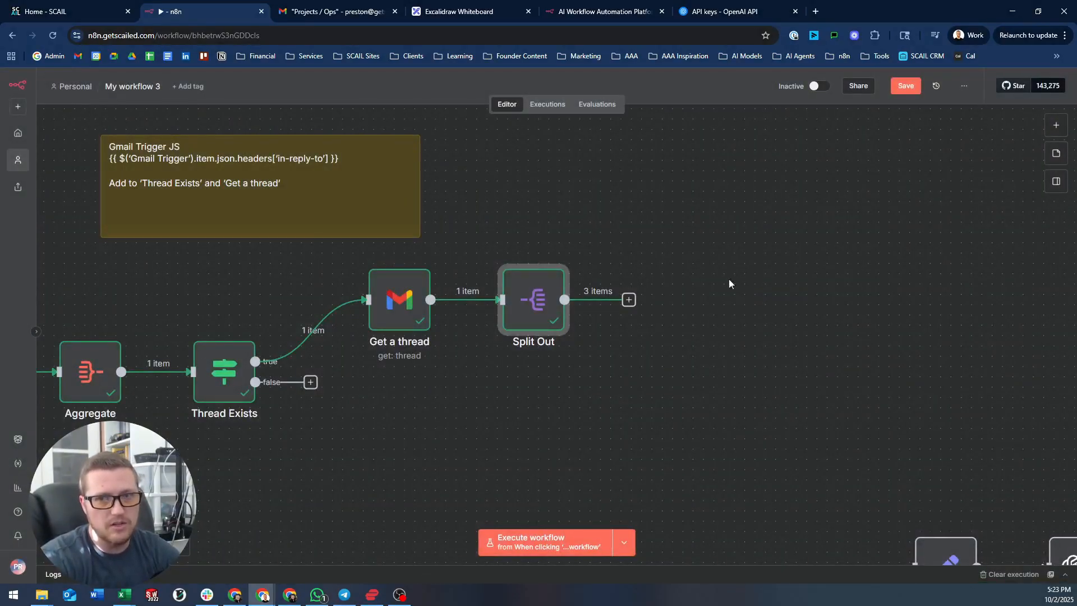
- Add an Aggregate node on the label id field after Split Out, turning 3 items into 1
{"action": "left_click", "coordinate": [629, 300]}
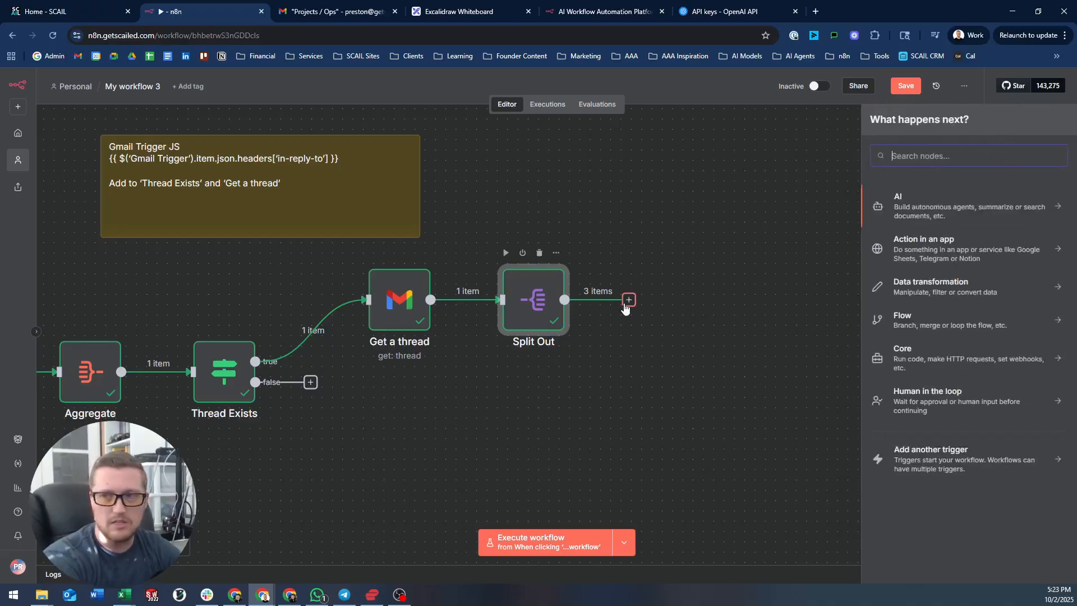
{"action": "type", "text": "agg"}
{"action": "key", "text": "Return"}
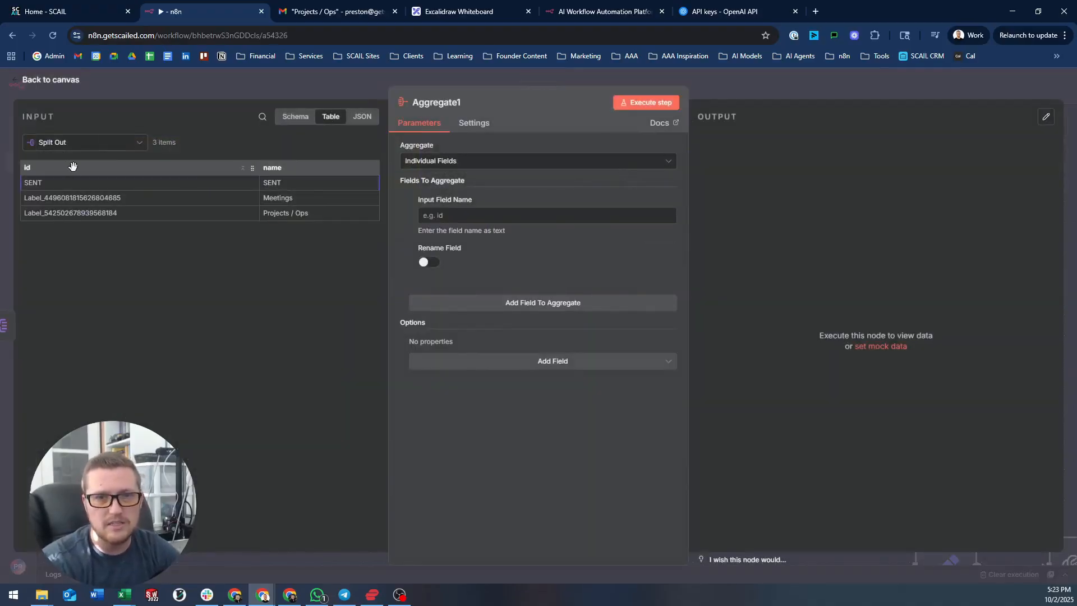
{"action": "left_click_drag", "start_coordinate": [73, 166], "coordinate": [508, 220]}
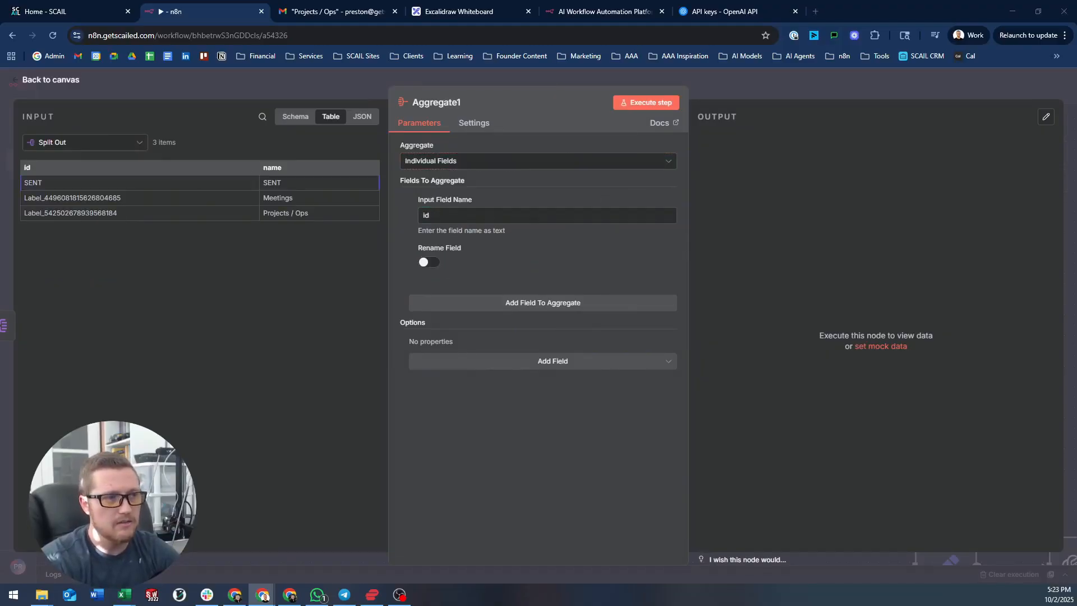
{"action": "left_click", "coordinate": [652, 106]}
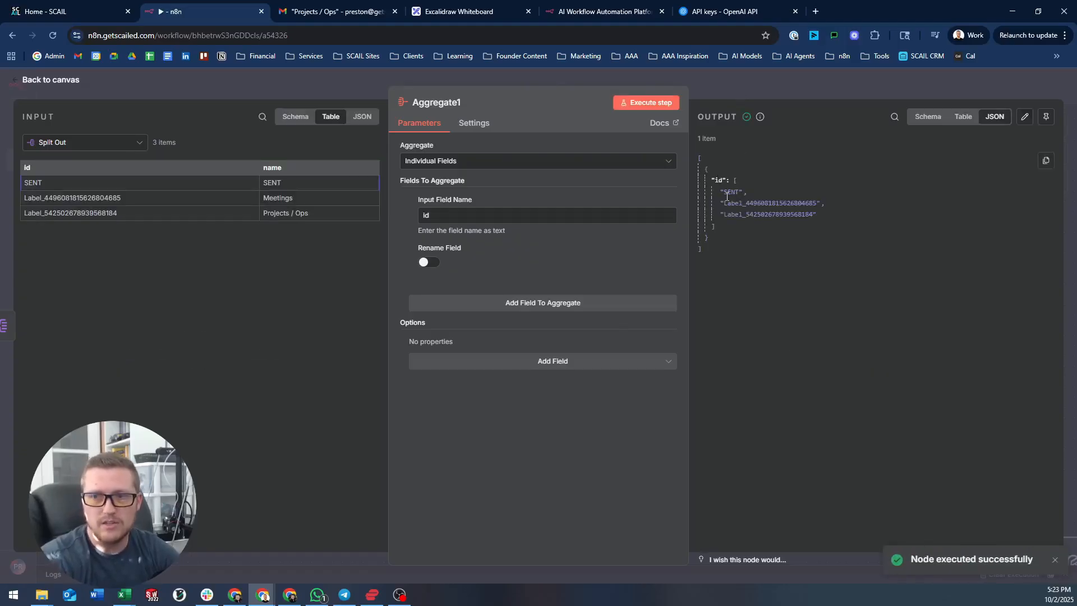
{"action": "left_click", "coordinate": [730, 96]}
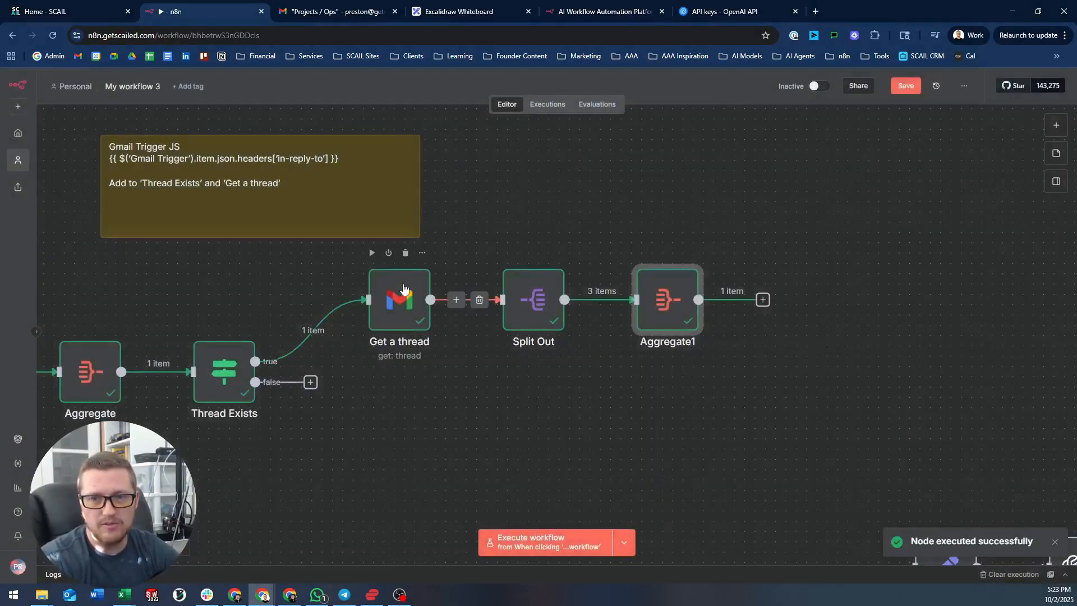
{"action": "scroll", "coordinate": [589, 180], "scroll_direction": "right", "scroll_amount": 5}
{"action": "scroll", "coordinate": [590, 180], "scroll_direction": "down", "scroll_amount": 1}
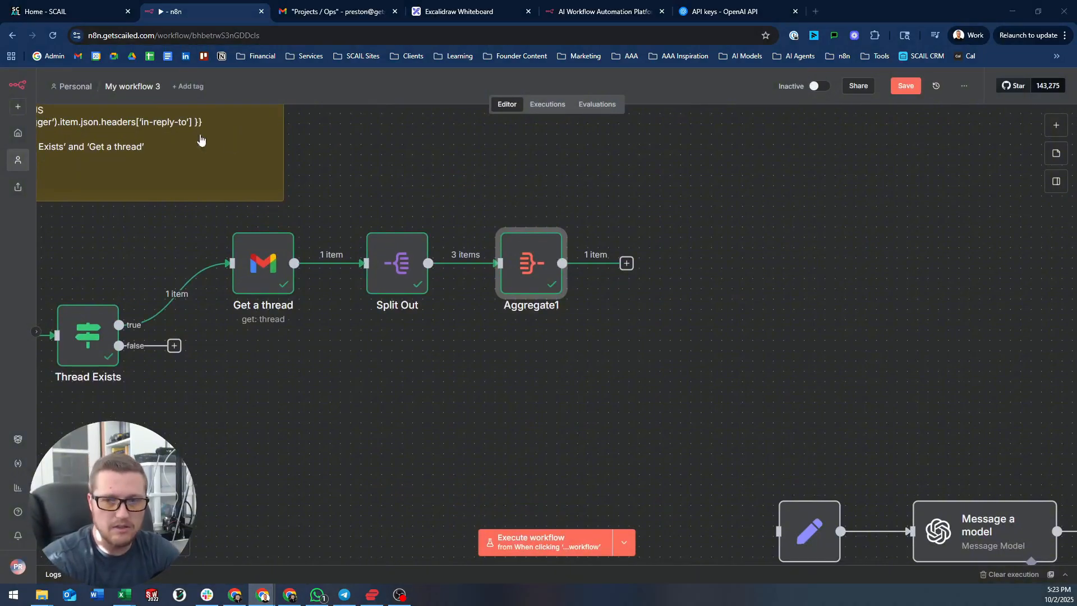
- Add a Code in JavaScript node after Aggregate1 and delete its sample code
{"action": "left_click", "coordinate": [626, 265]}
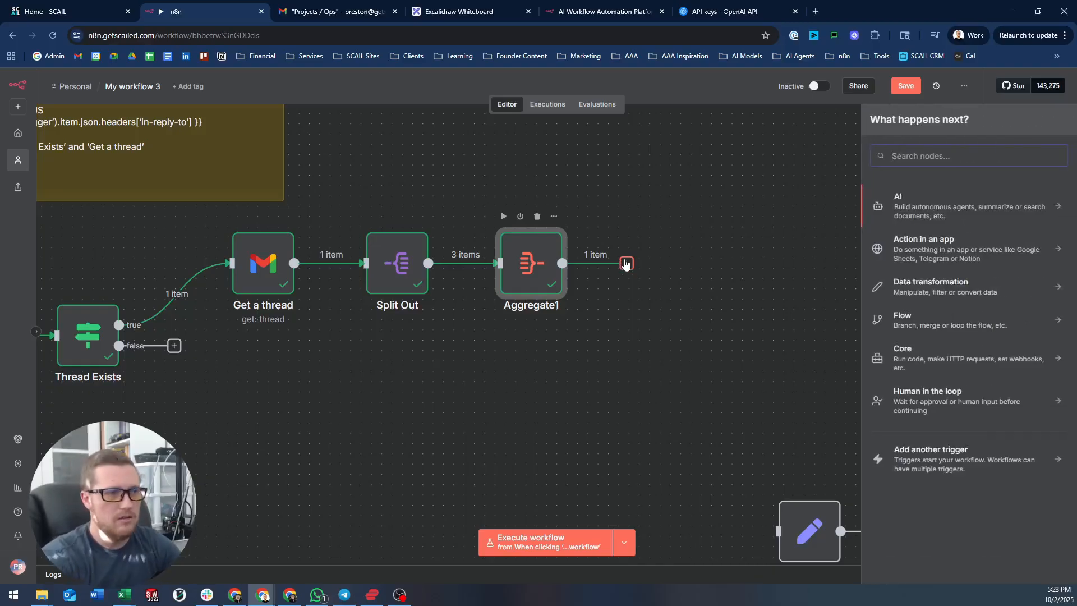
{"action": "type", "text": "code"}
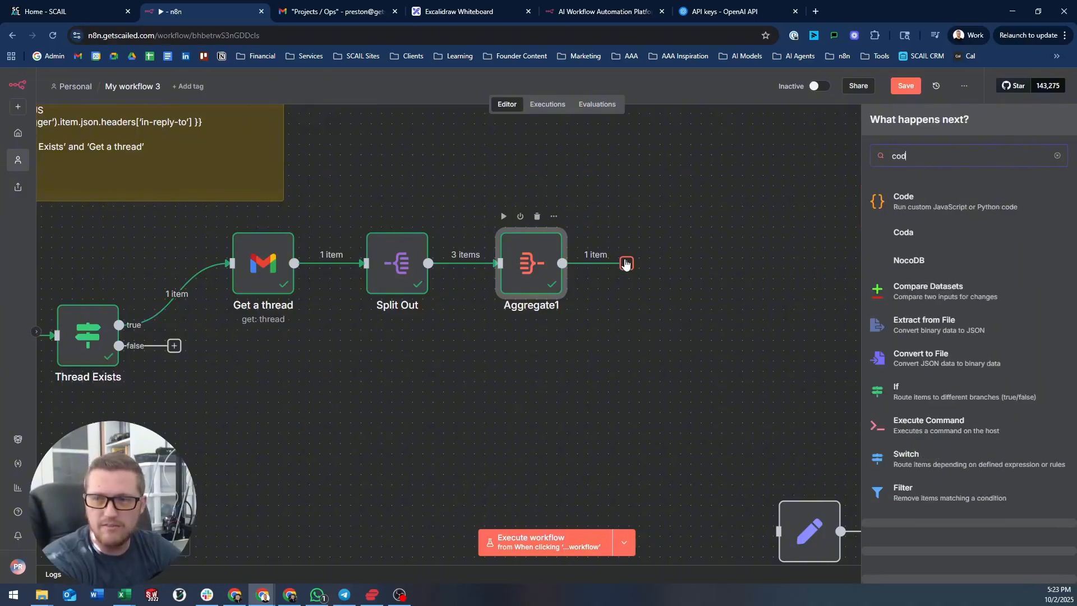
{"action": "key", "text": "Return"}
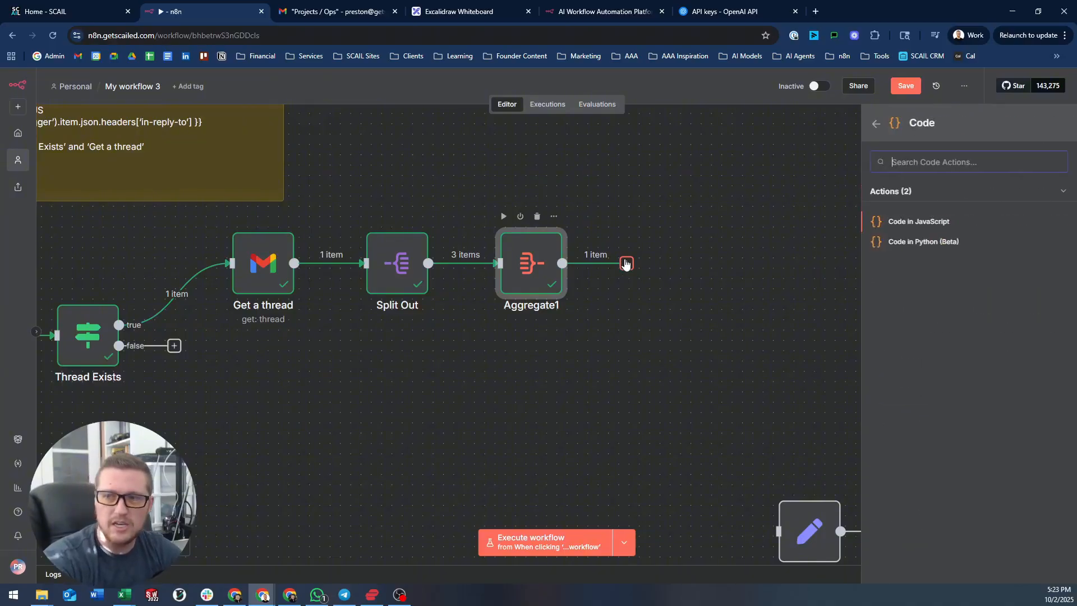
{"action": "left_click", "coordinate": [926, 222]}
{"action": "left_click", "coordinate": [563, 253]}
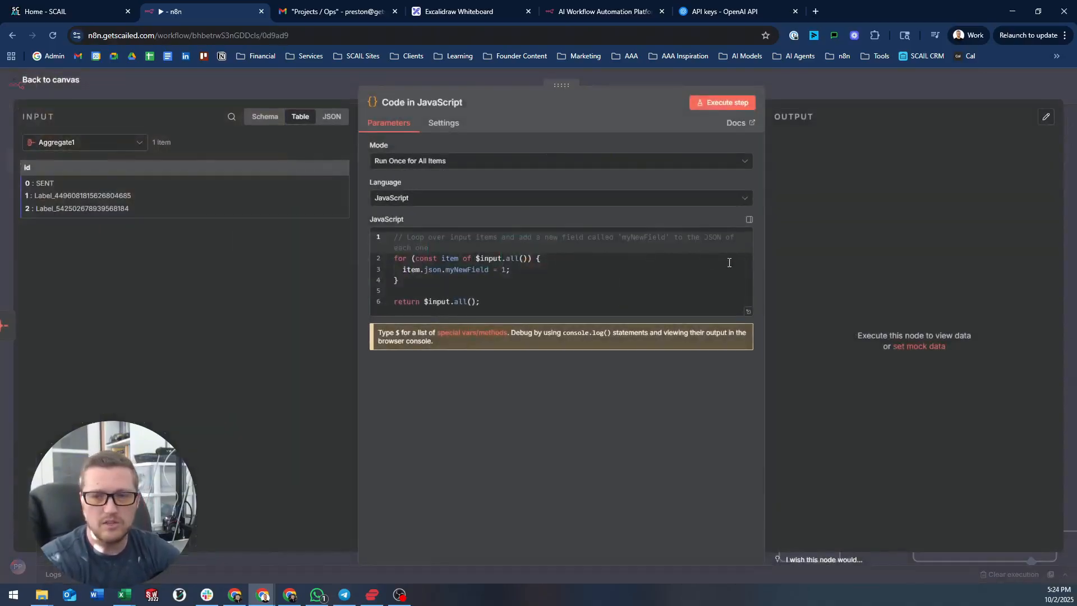
{"action": "key", "text": "ctrl+a"}
{"action": "key", "text": "Delete"}
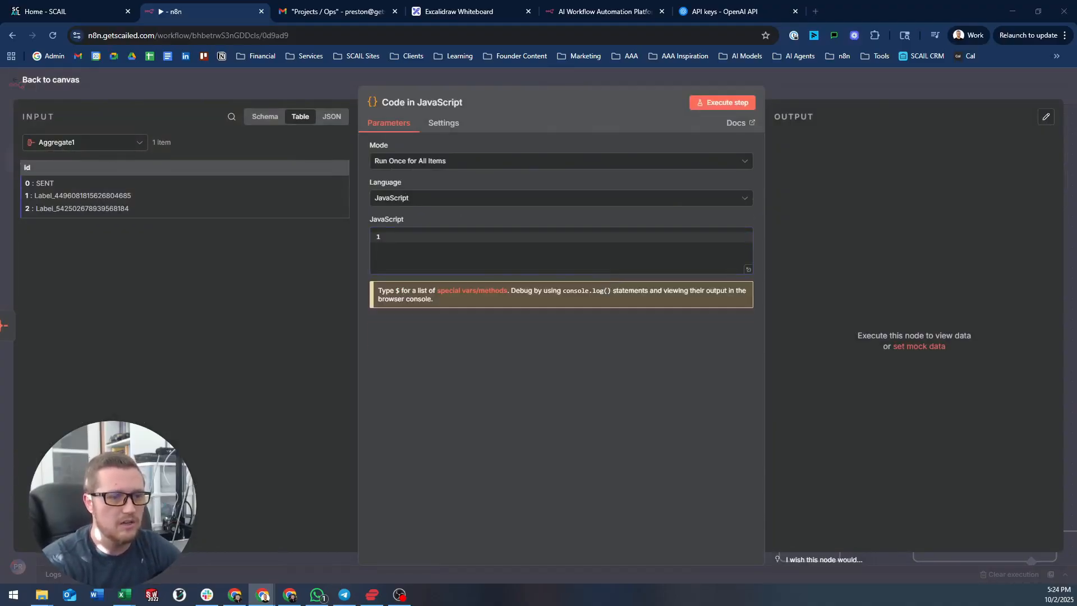
- Paste the prepared custom-label check JavaScript into the empty code editor
{"action": "left_click", "coordinate": [500, 245]}
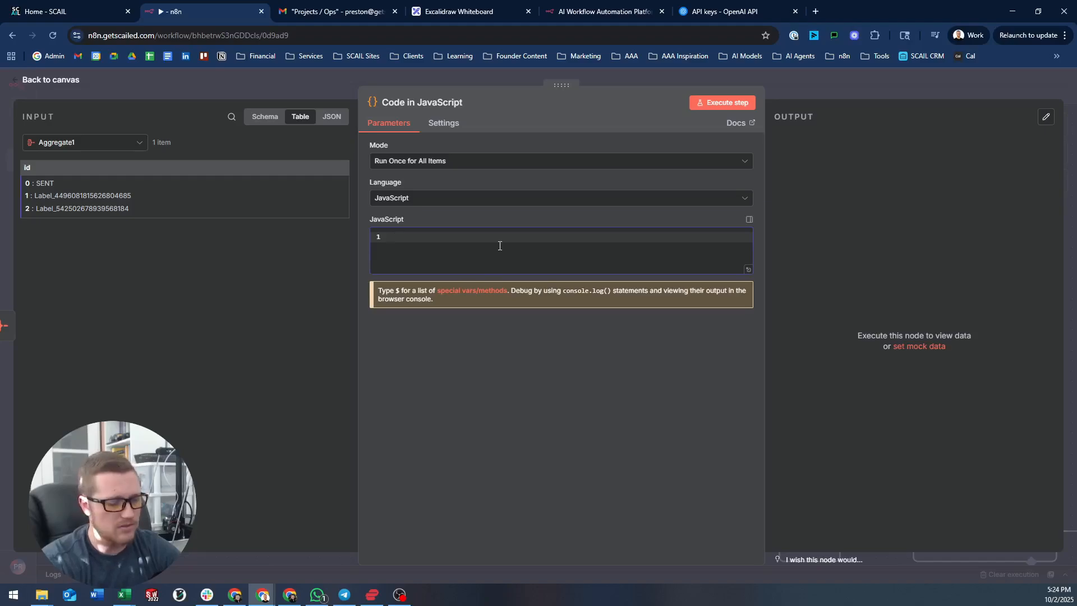
{"action": "key", "text": "ctrl+v"}
{"action": "scroll", "coordinate": [570, 266], "scroll_direction": "up", "scroll_amount": 3}
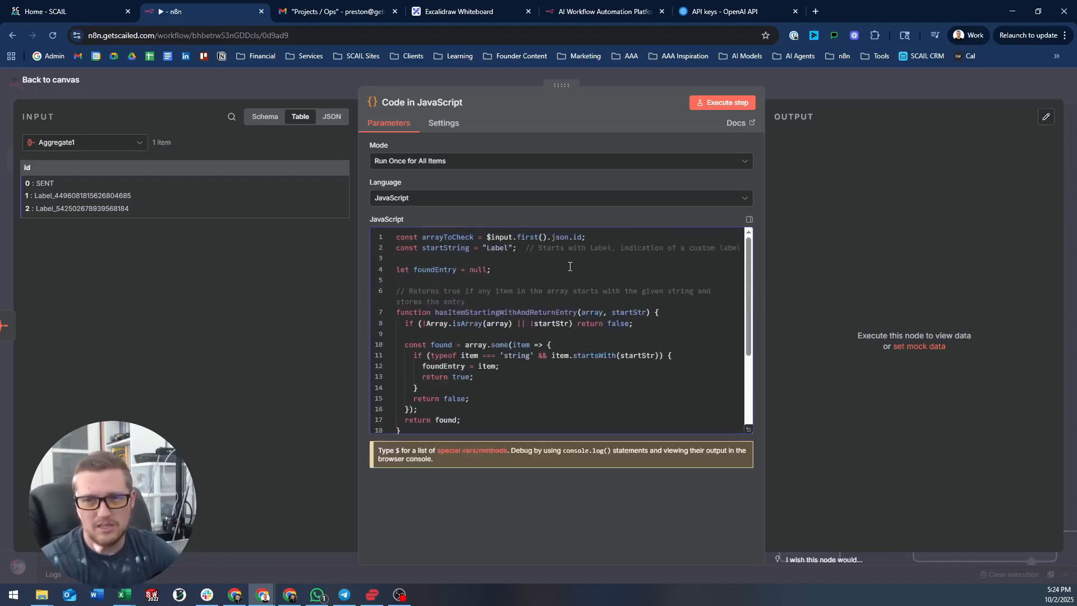
{"action": "left_click", "coordinate": [538, 279]}
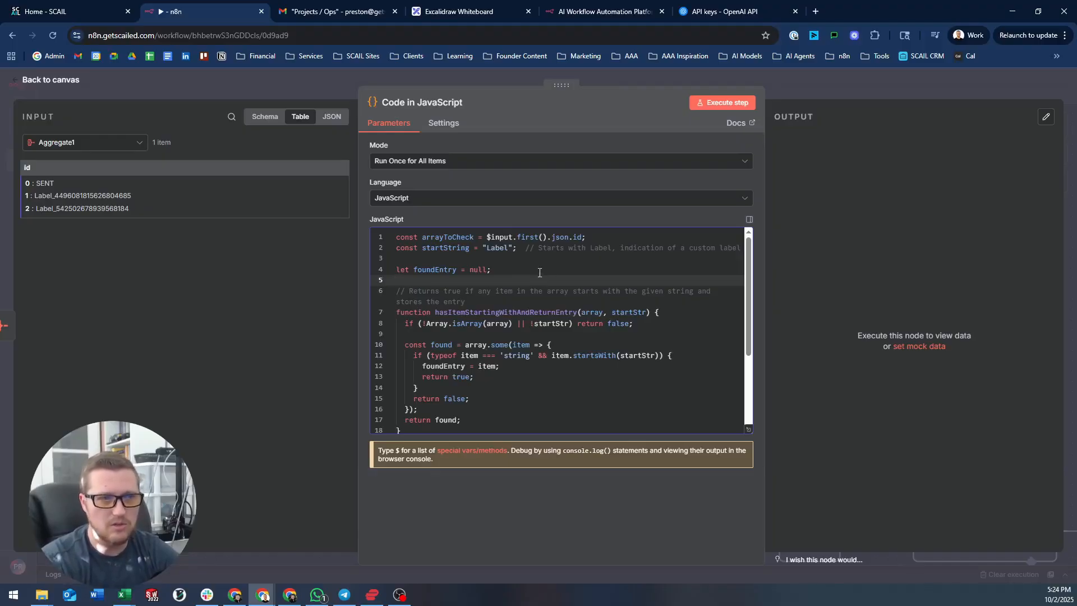
{"action": "left_click", "coordinate": [540, 272]}
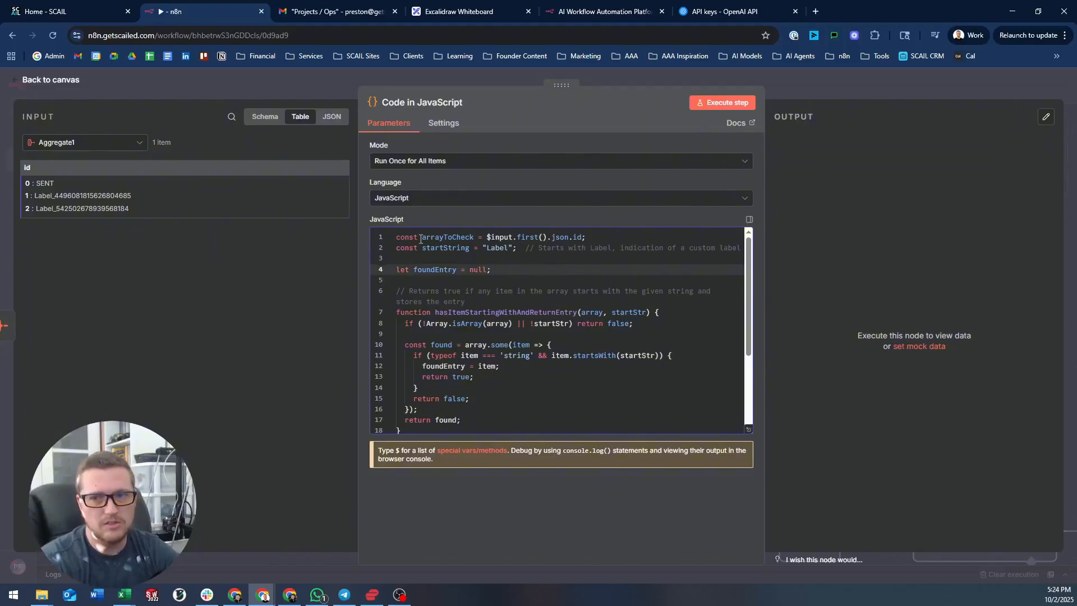
- Widen the code editor and review the $input.first().json.id expression and explanatory comment
{"action": "left_click_drag", "start_coordinate": [358, 179], "coordinate": [314, 177]}
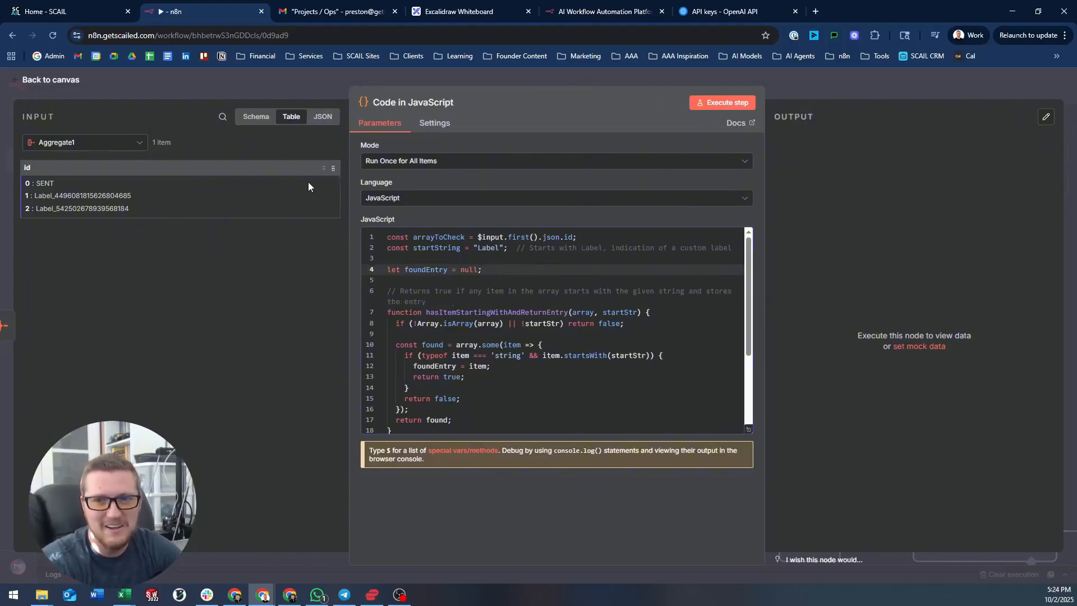
{"action": "left_click_drag", "start_coordinate": [478, 237], "coordinate": [590, 239]}
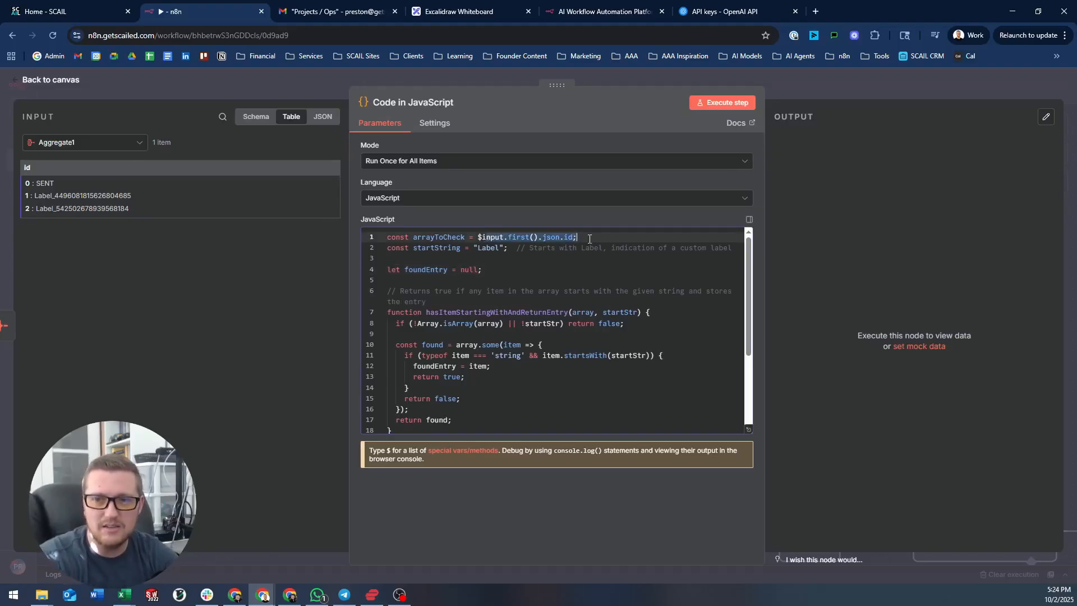
{"action": "left_click", "coordinate": [612, 248]}
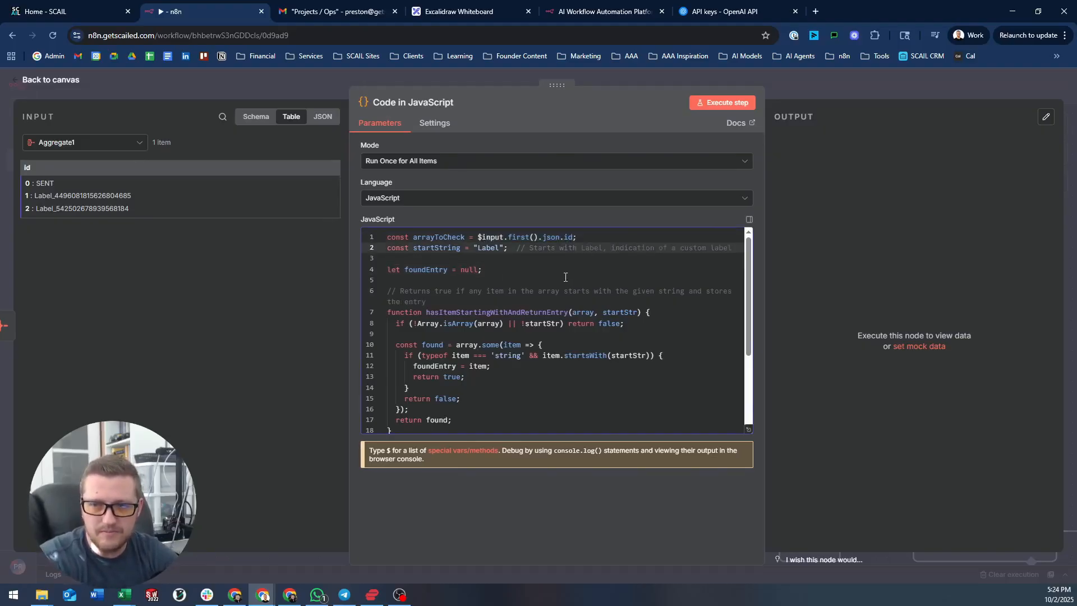
{"action": "left_click_drag", "start_coordinate": [399, 293], "coordinate": [643, 294]}
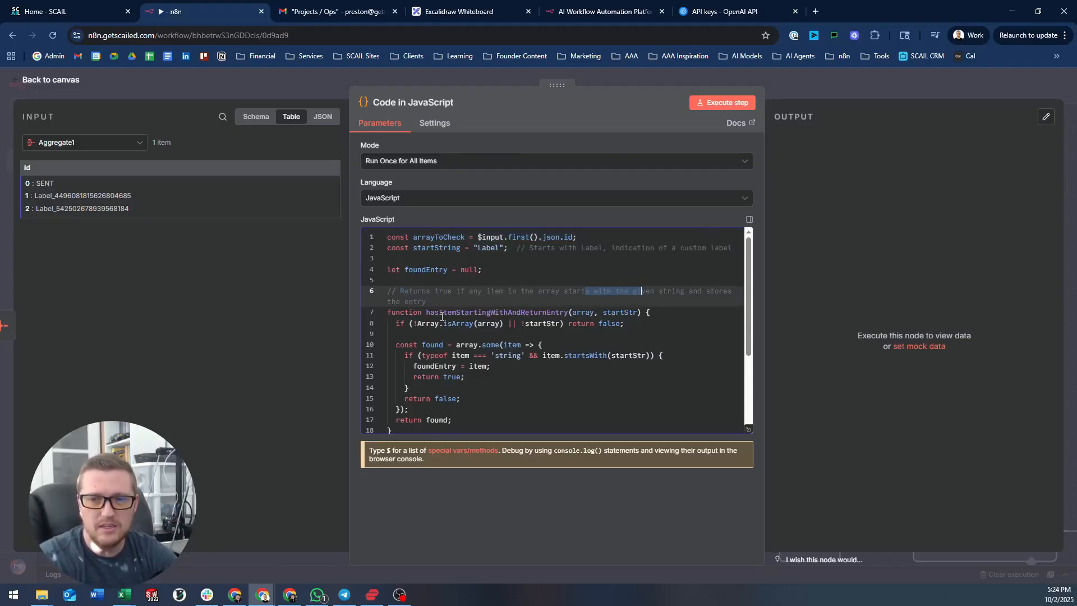
{"action": "scroll", "coordinate": [488, 305], "scroll_direction": "down", "scroll_amount": 1}
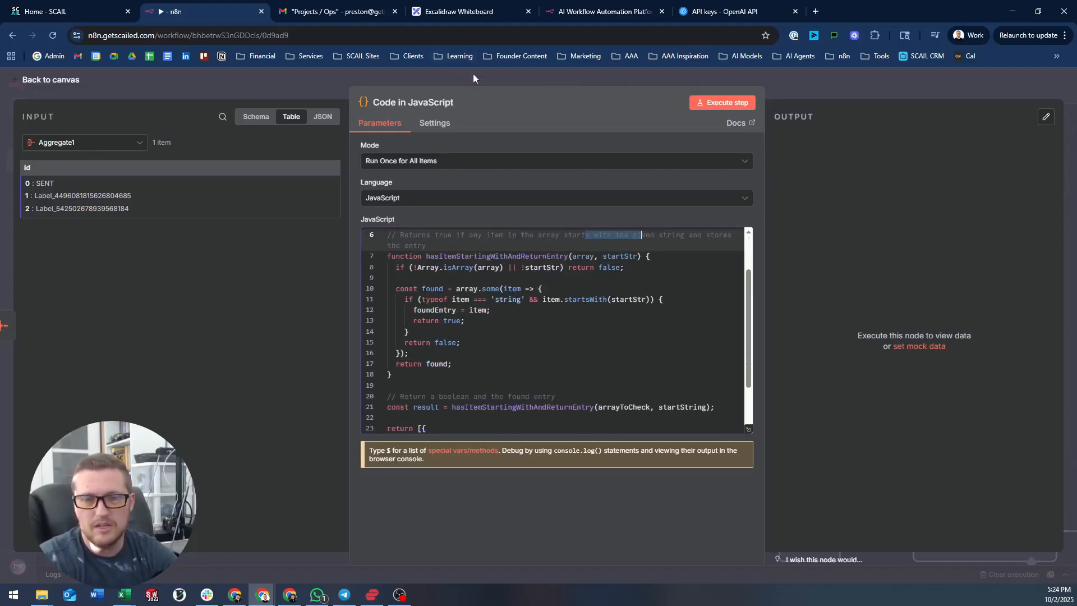
{"action": "scroll", "coordinate": [557, 336], "scroll_direction": "down", "scroll_amount": 2}
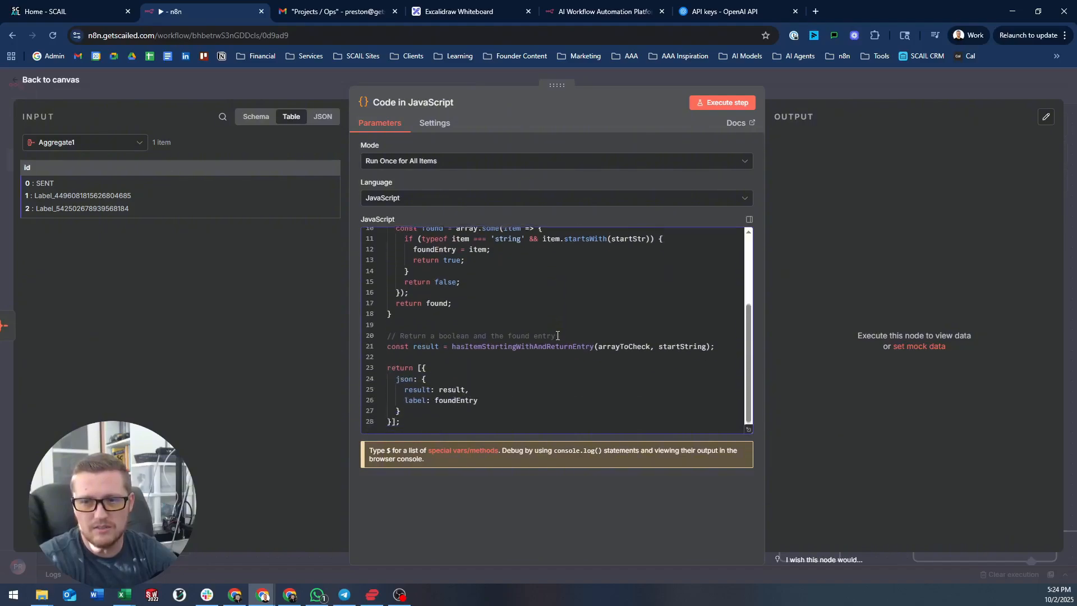
- Run the code (result true, label found), then return to the canvas and delete the node
{"action": "left_click", "coordinate": [723, 103]}
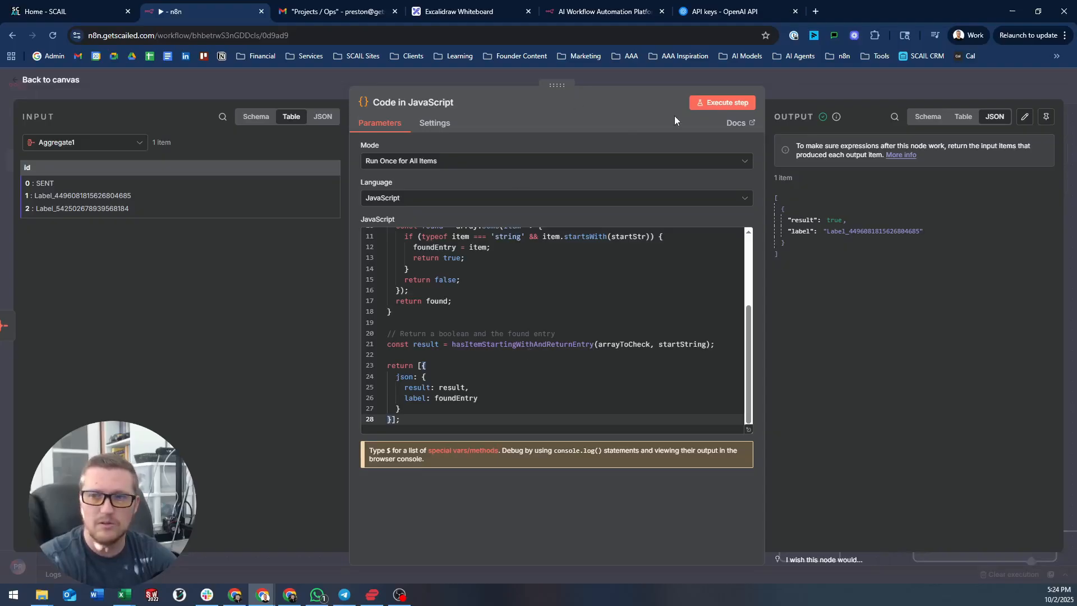
{"action": "left_click", "coordinate": [825, 81]}
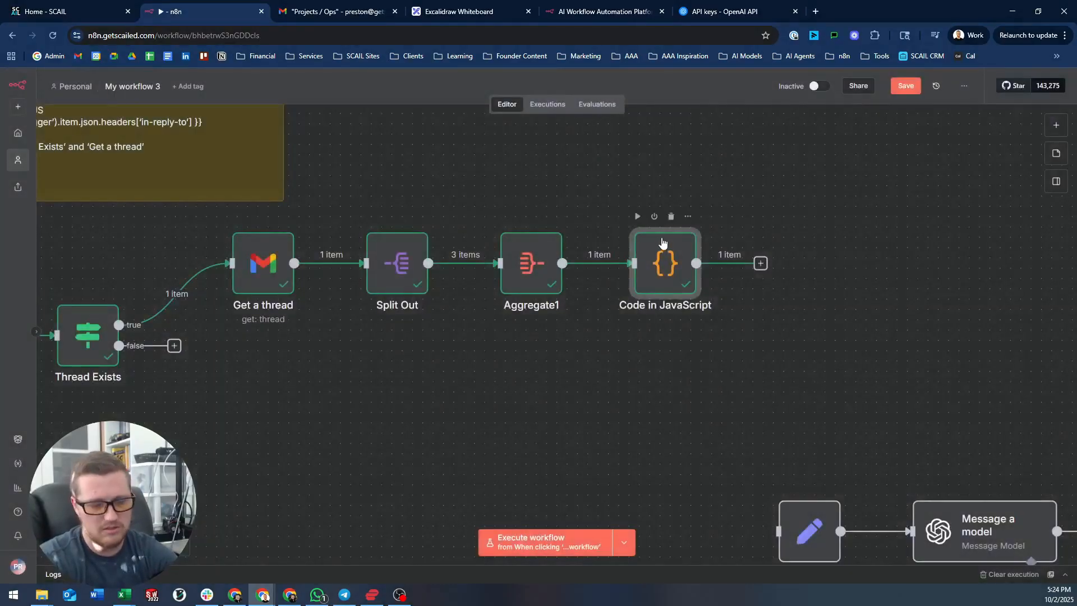
{"action": "key", "text": "Delete"}
- Add a Filter node after Aggregate1 with the id field as its first condition value
{"action": "left_click", "coordinate": [627, 264]}
{"action": "type", "text": "filt"}
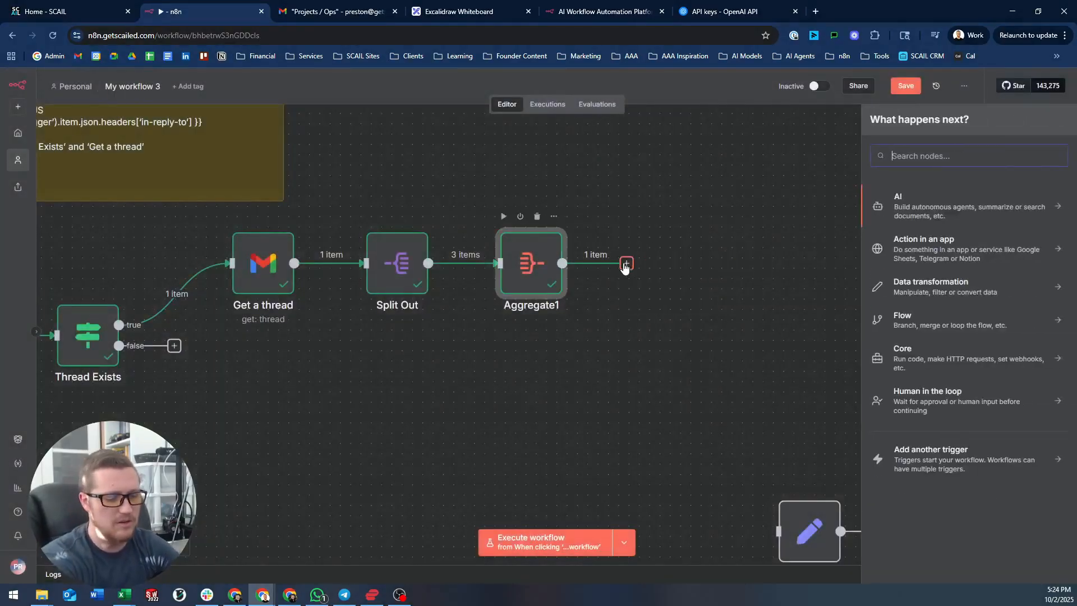
{"action": "key", "text": "Return"}
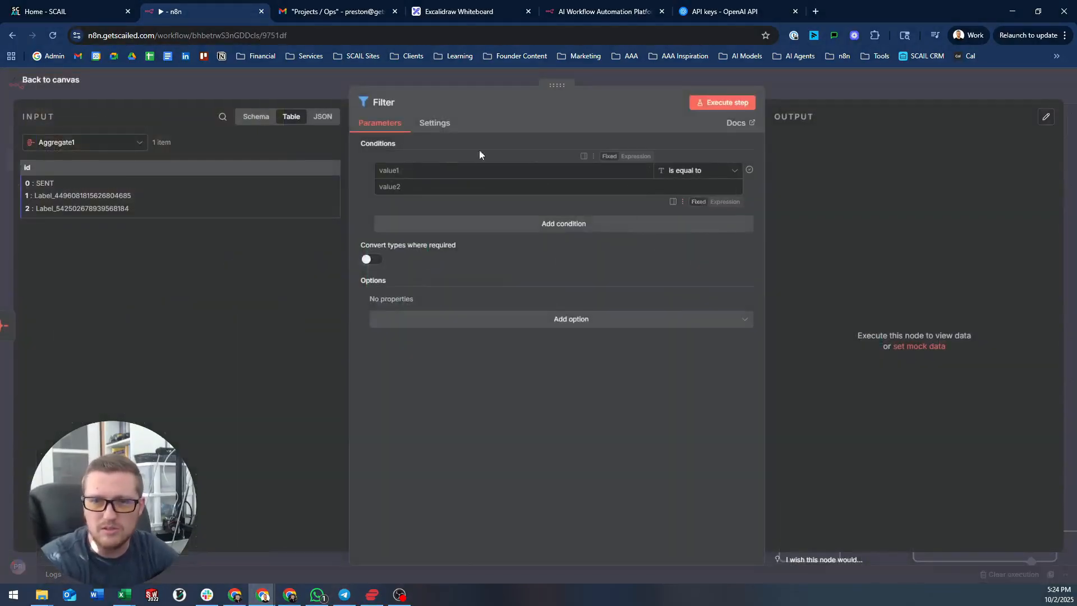
{"action": "left_click_drag", "start_coordinate": [54, 165], "coordinate": [443, 172]}
- Set the condition to array contains 'Label' and run it, which discards the single item
{"action": "left_click", "coordinate": [702, 171]}
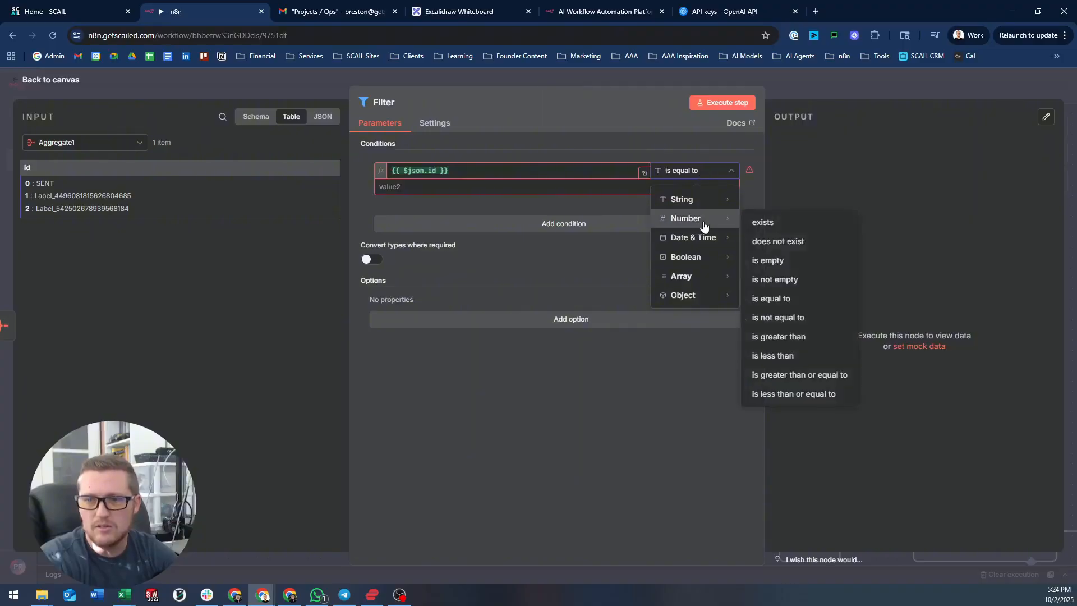
{"action": "mouse_move", "coordinate": [688, 275]}
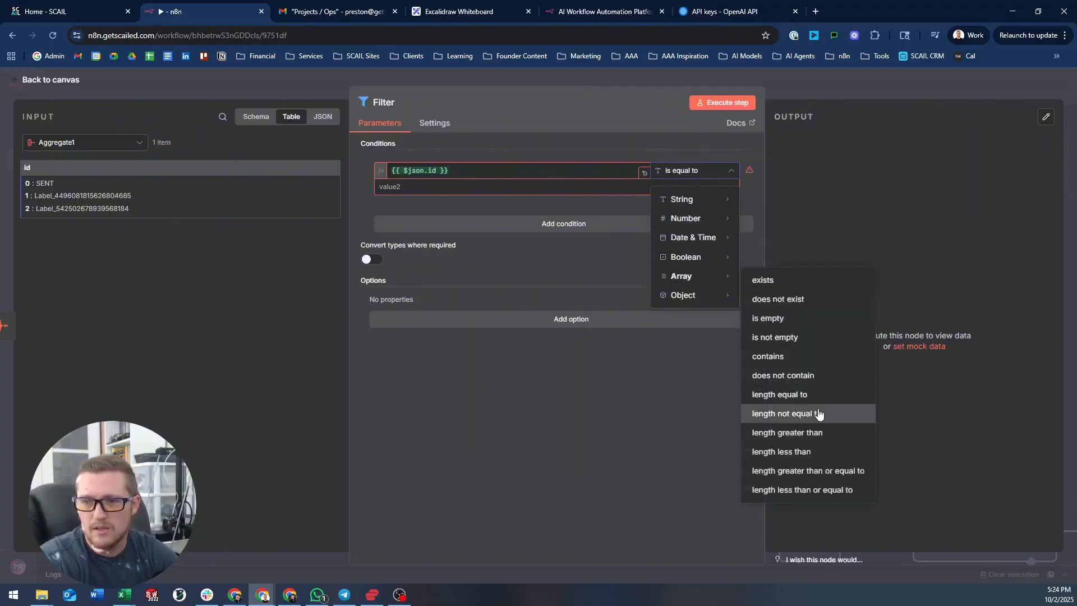
{"action": "left_click", "coordinate": [805, 365]}
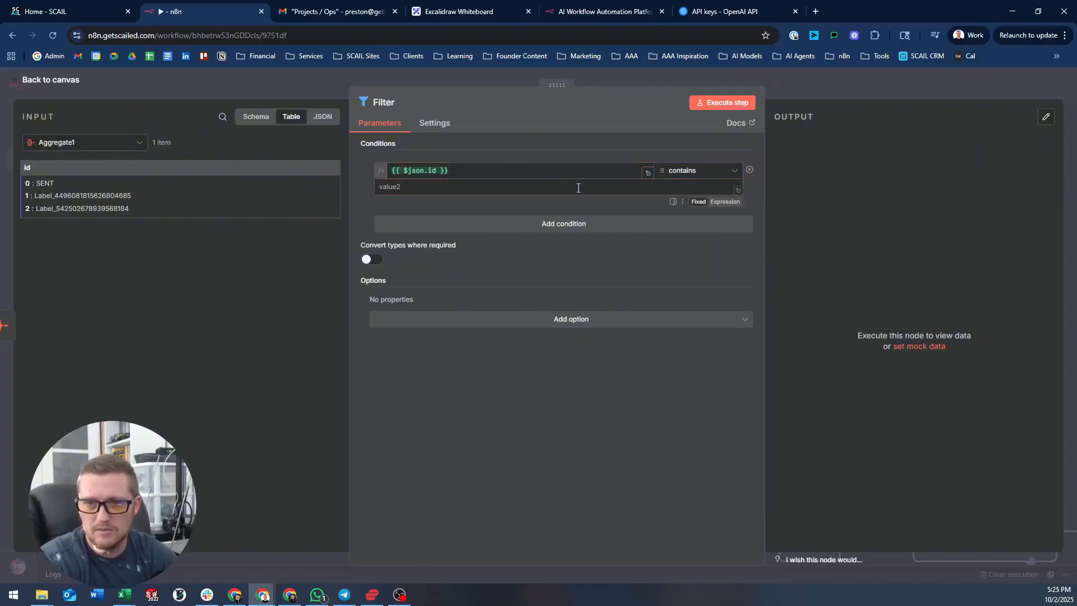
{"action": "left_click", "coordinate": [709, 172]}
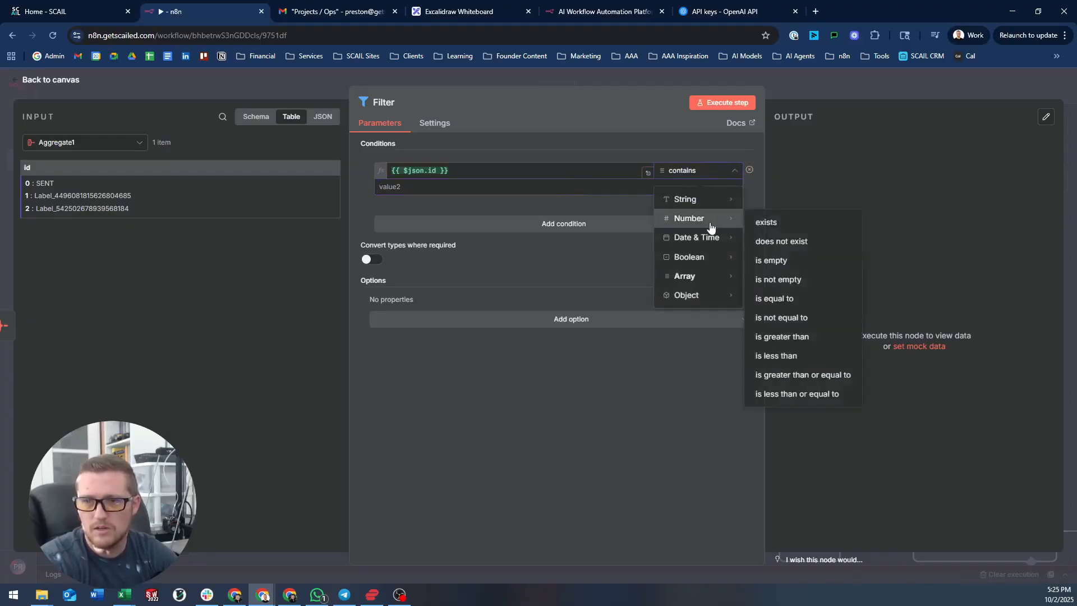
{"action": "mouse_move", "coordinate": [708, 281]}
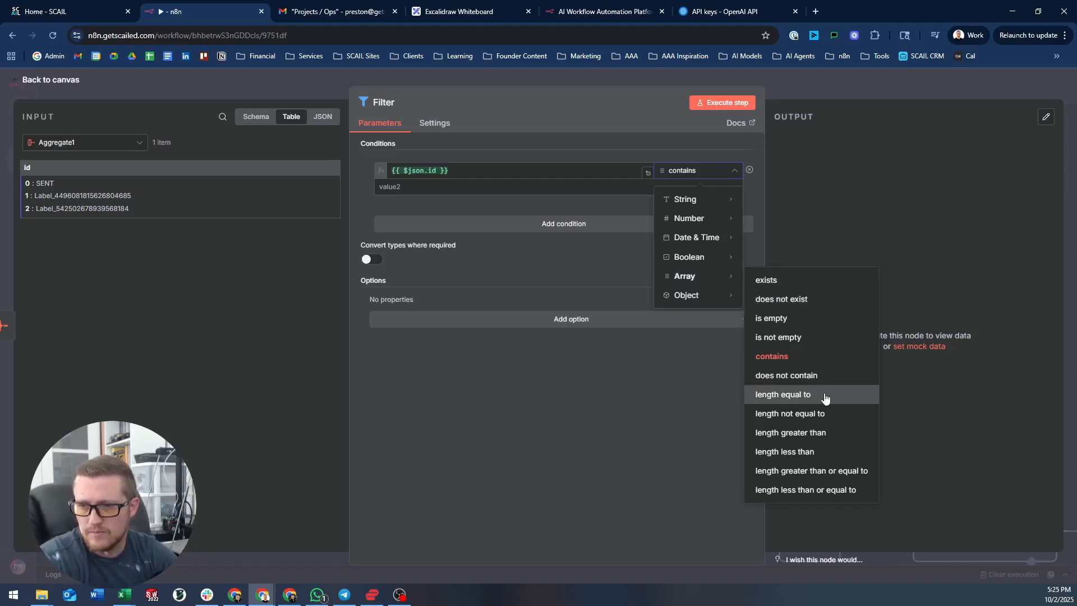
{"action": "left_click", "coordinate": [524, 182]}
{"action": "type", "text": "Lab"}
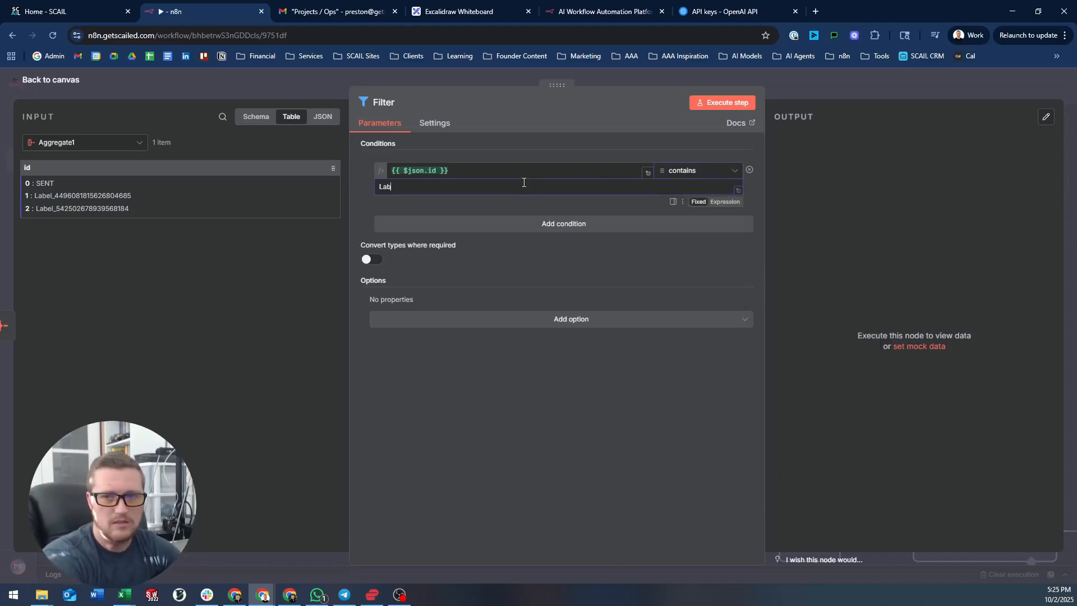
{"action": "type", "text": "el"}
{"action": "left_click", "coordinate": [727, 103]}
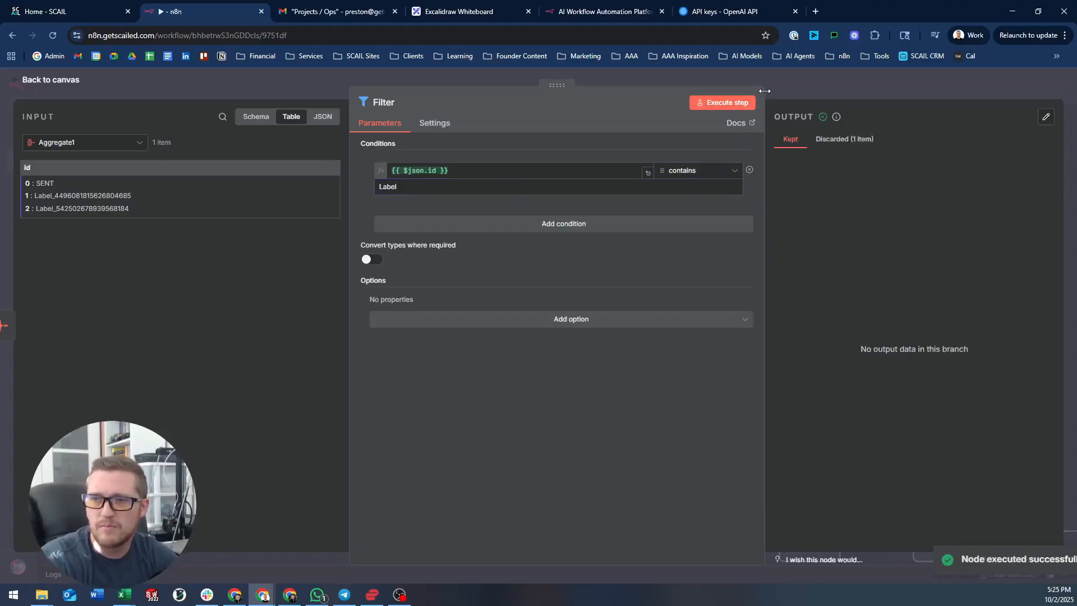
{"action": "left_click", "coordinate": [836, 141]}
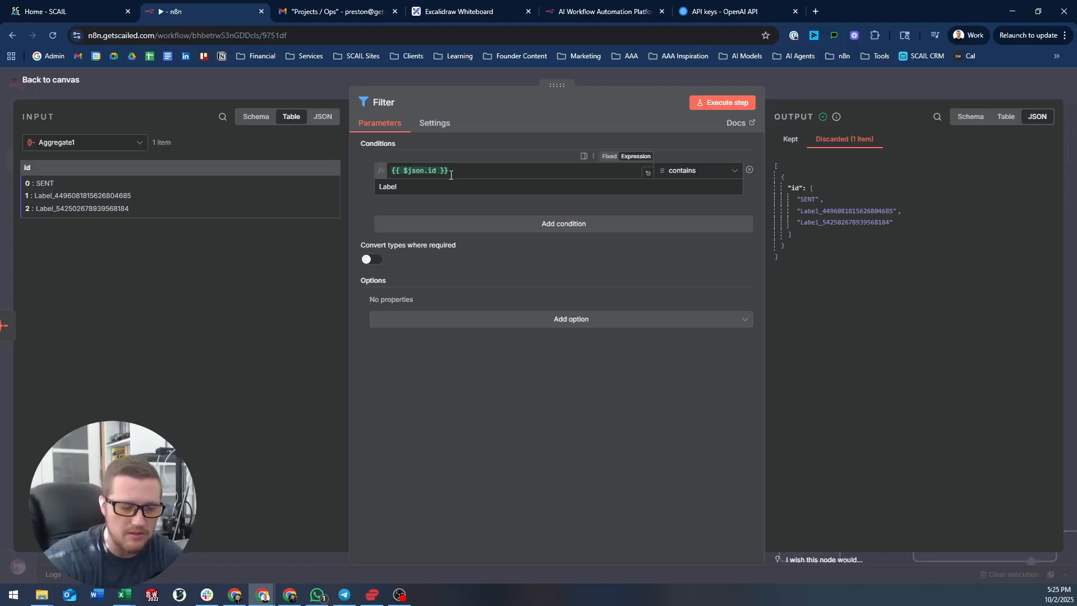
- Delete the Filter node and add a Code in JavaScript node after Aggregate1
{"action": "left_click", "coordinate": [787, 85]}
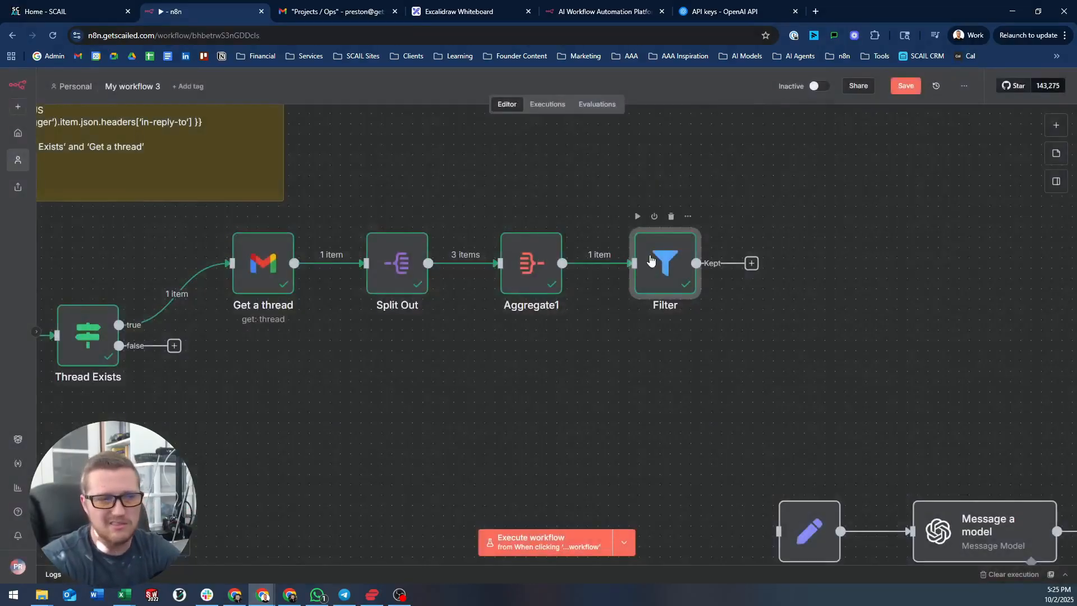
{"action": "key", "text": "Delete"}
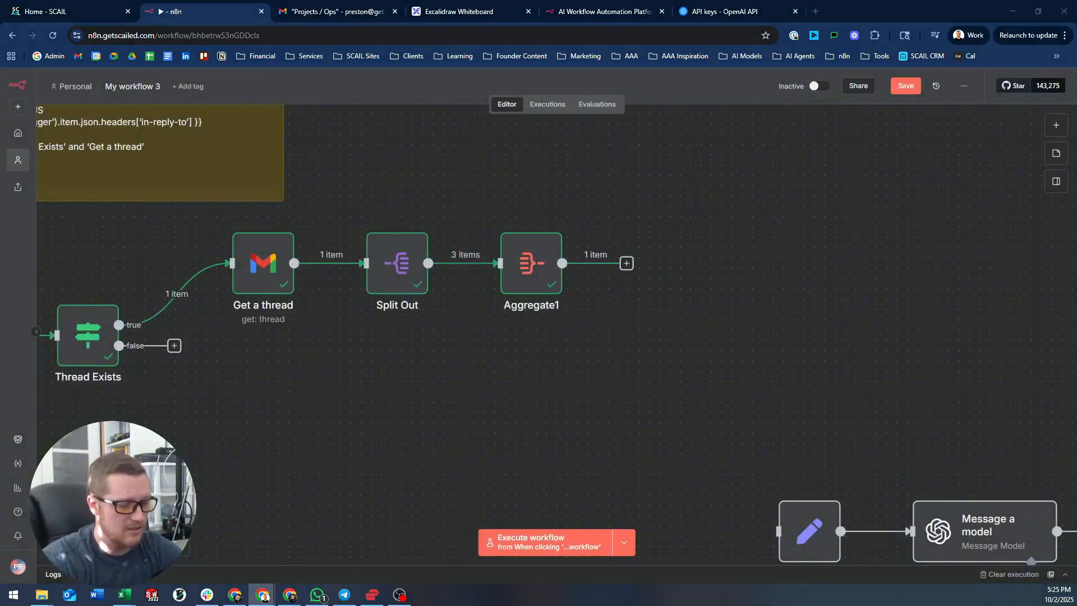
{"action": "left_click", "coordinate": [627, 264]}
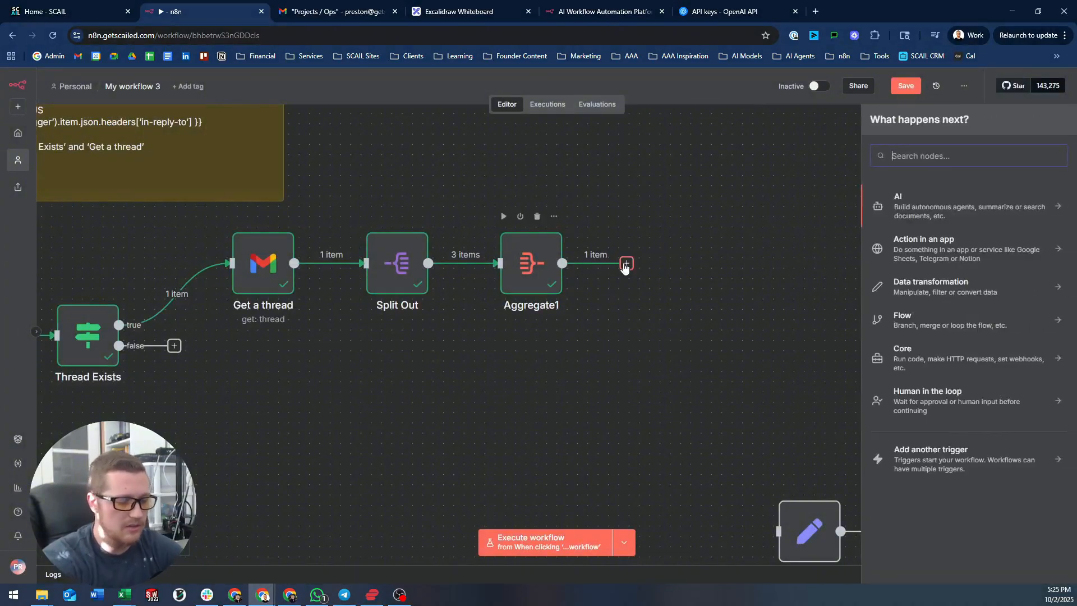
{"action": "type", "text": "code"}
{"action": "key", "text": "Return"}
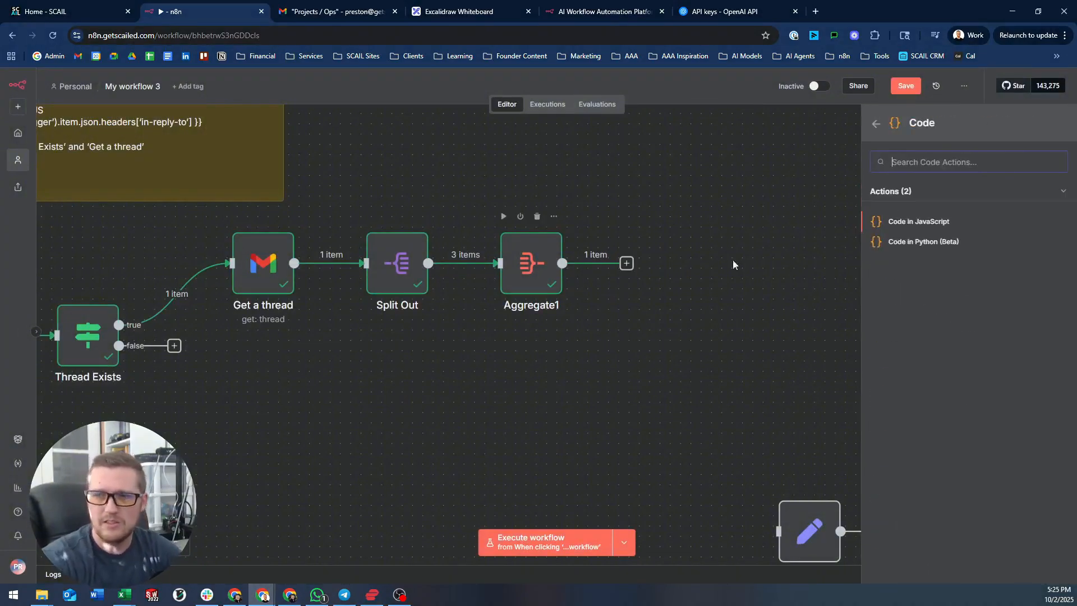
{"action": "left_click", "coordinate": [948, 221]}
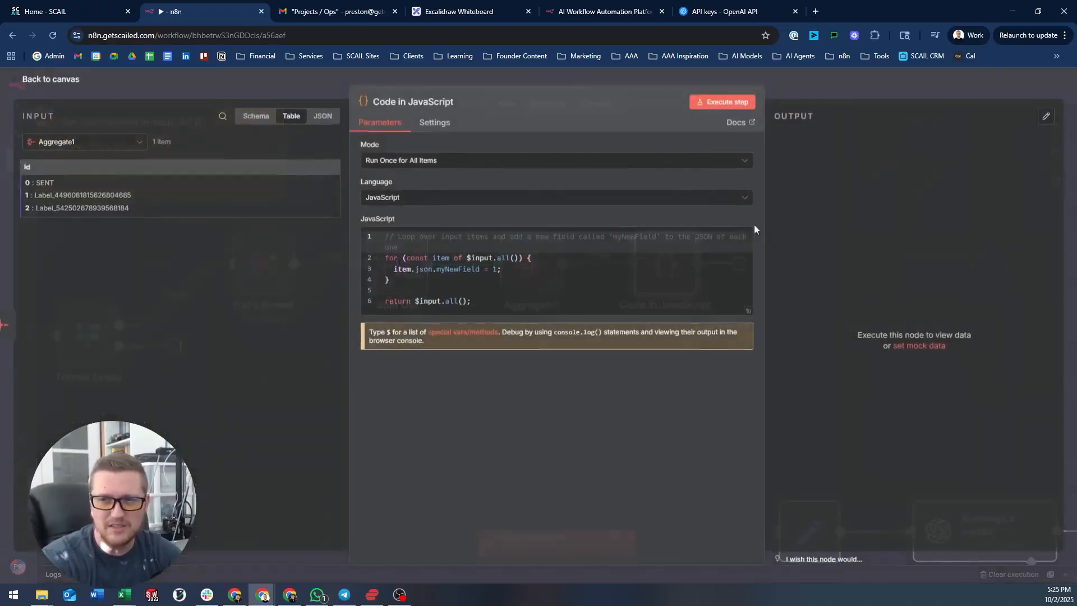
- Replace the template code with the pasted custom-label check function
{"action": "left_click", "coordinate": [581, 275]}
{"action": "key", "text": "ctrl+a"}
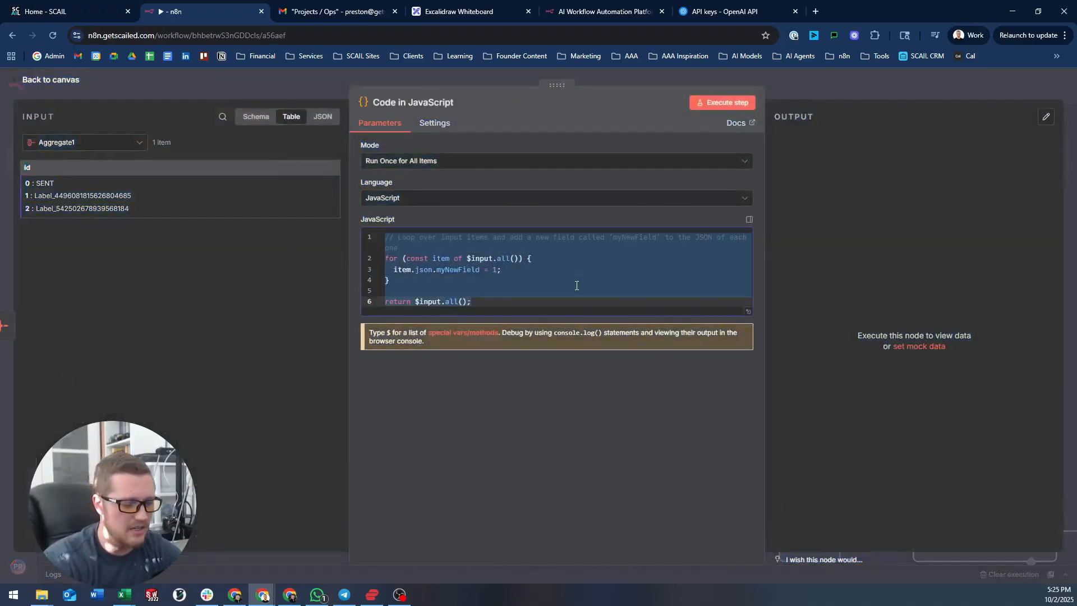
{"action": "key", "text": "ctrl+v"}
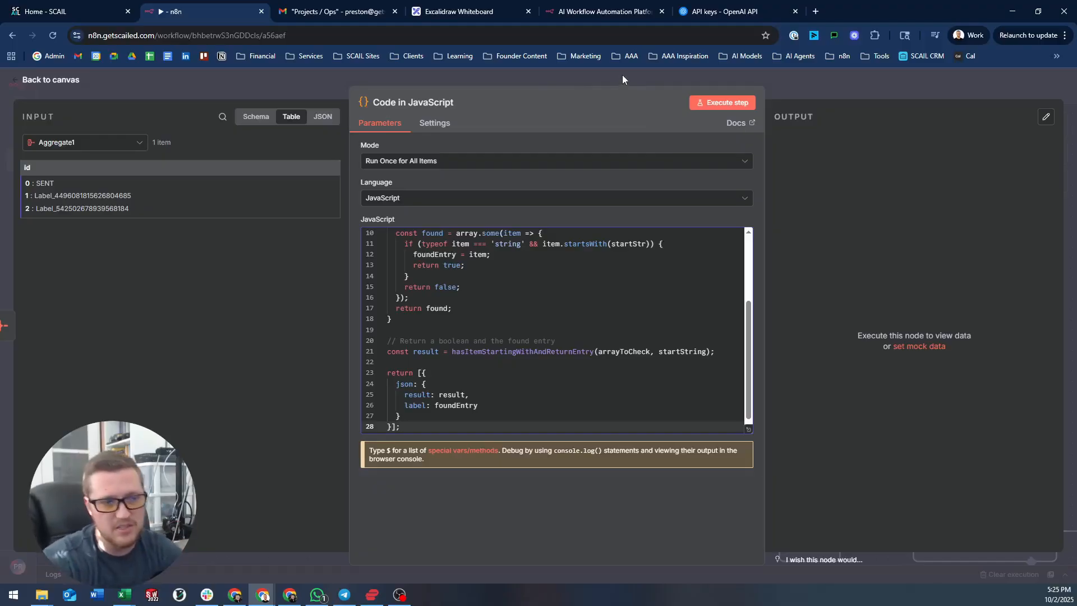
{"action": "key", "text": "Escape"}
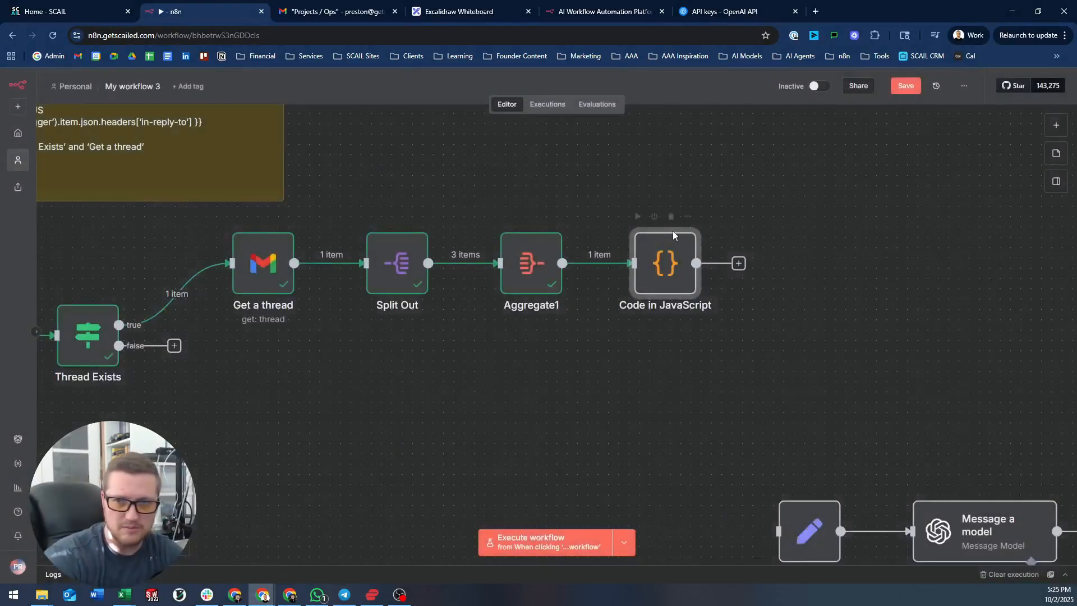
- Run the Code in JavaScript node, returning result true with the matching Label_ entry, then close it
{"action": "left_click", "coordinate": [638, 217]}
{"action": "double_click", "coordinate": [682, 257]}
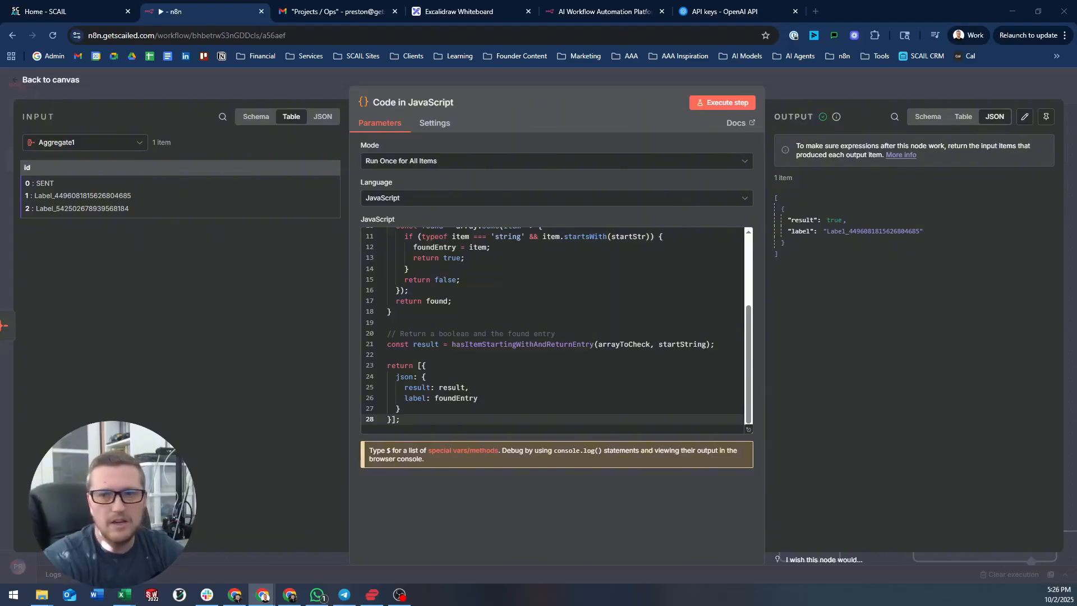
{"action": "left_click", "coordinate": [604, 75]}
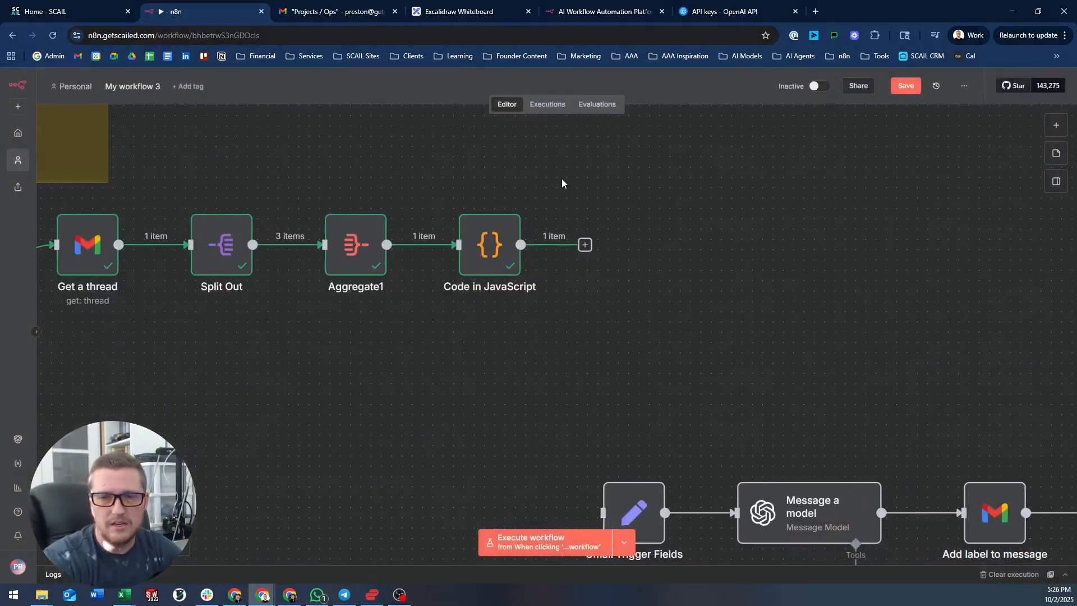
- Search 'if' and add a Switch node after the Code in JavaScript node
{"action": "left_click", "coordinate": [586, 246]}
{"action": "type", "text": "if"}
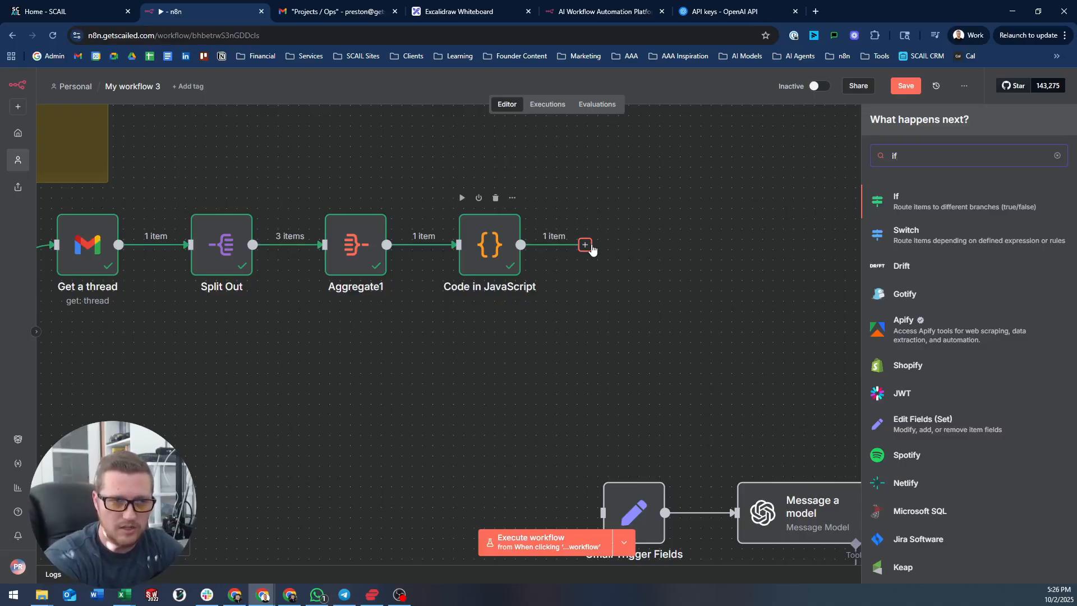
{"action": "key", "text": "Down"}
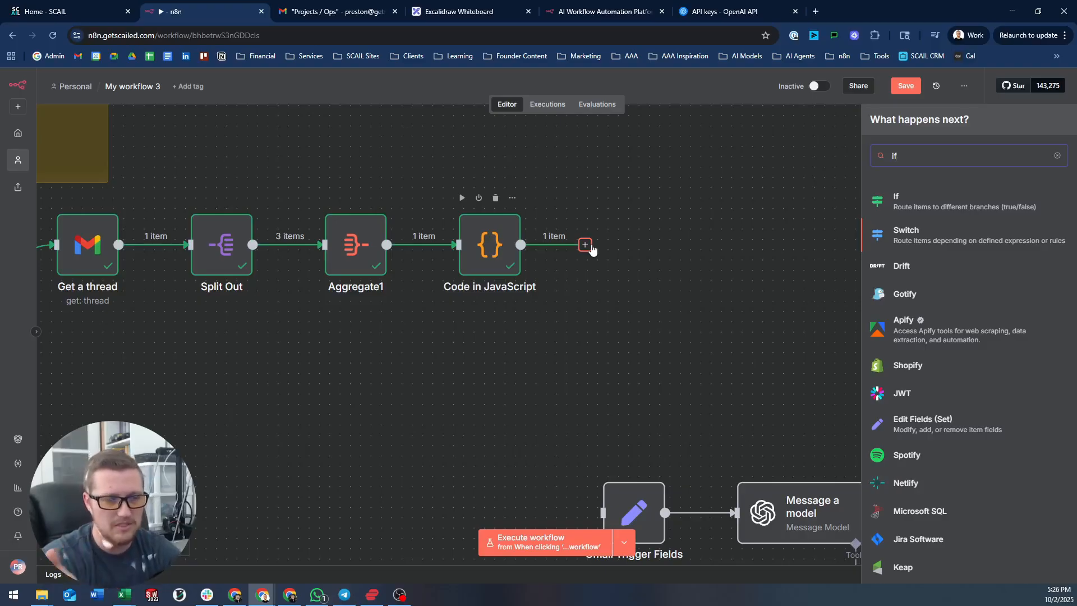
{"action": "left_click", "coordinate": [905, 237]}
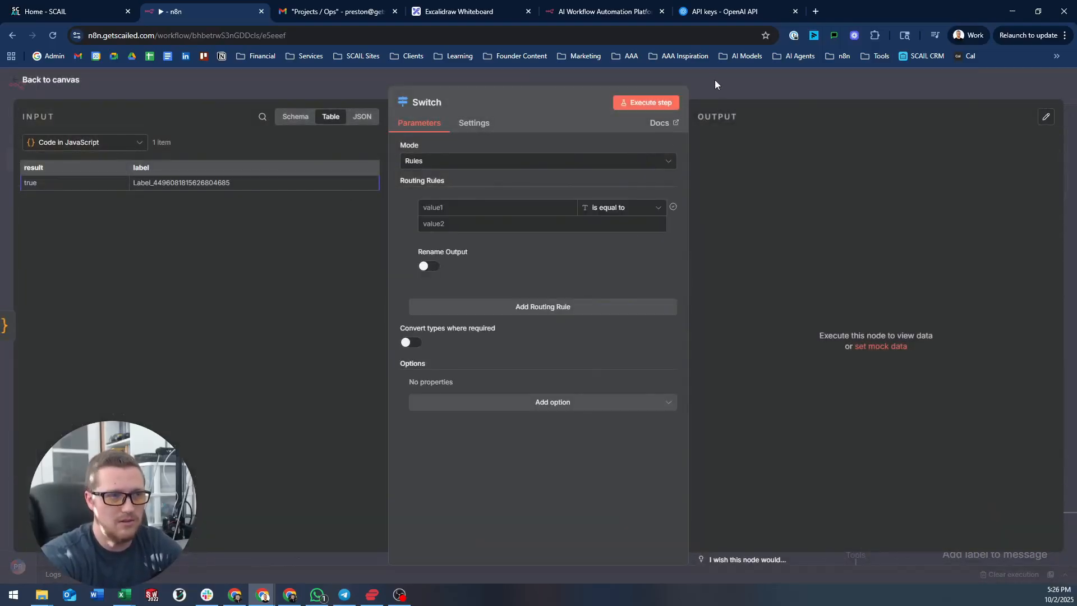
- Rename the Switch node to 'Custom label'
{"action": "left_click", "coordinate": [435, 102]}
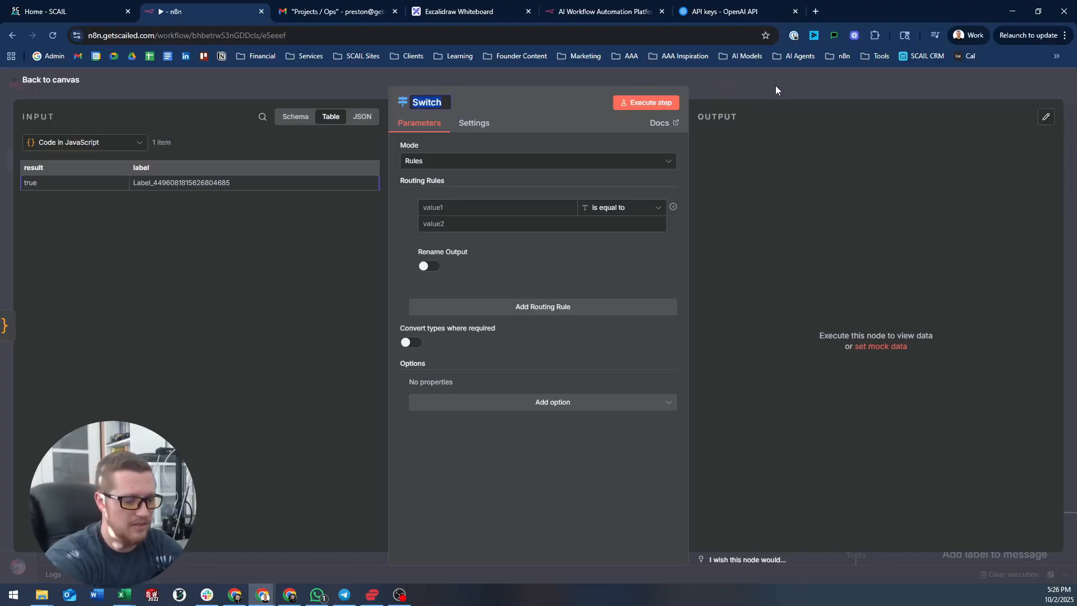
{"action": "type", "text": "Has custom"}
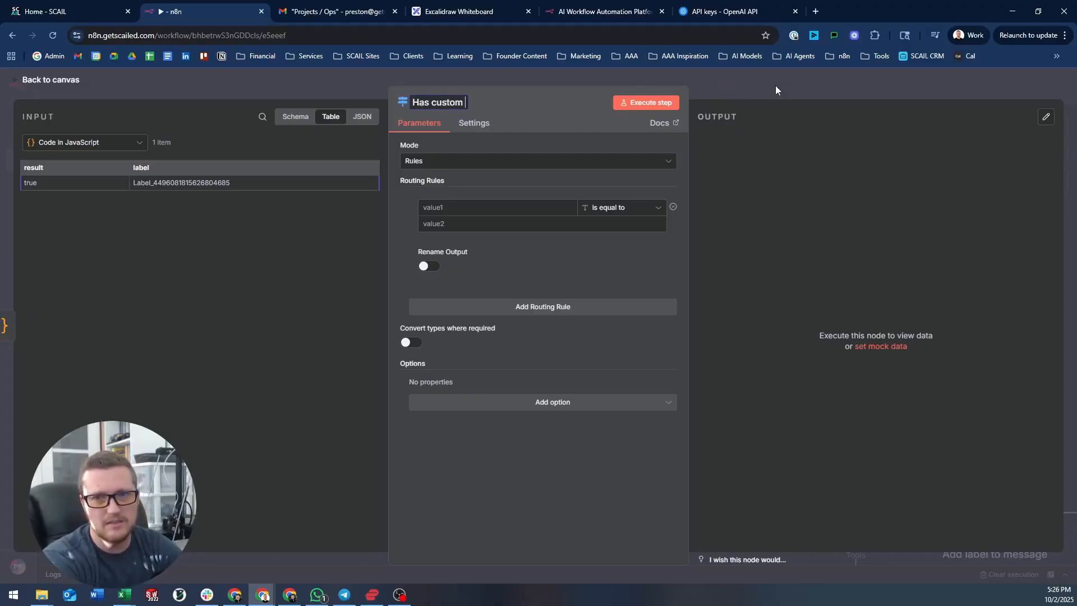
{"action": "key", "text": "ctrl+BackSpace"}
{"action": "key", "text": "ctrl+BackSpace"}
{"action": "type", "text": "Custom label"}
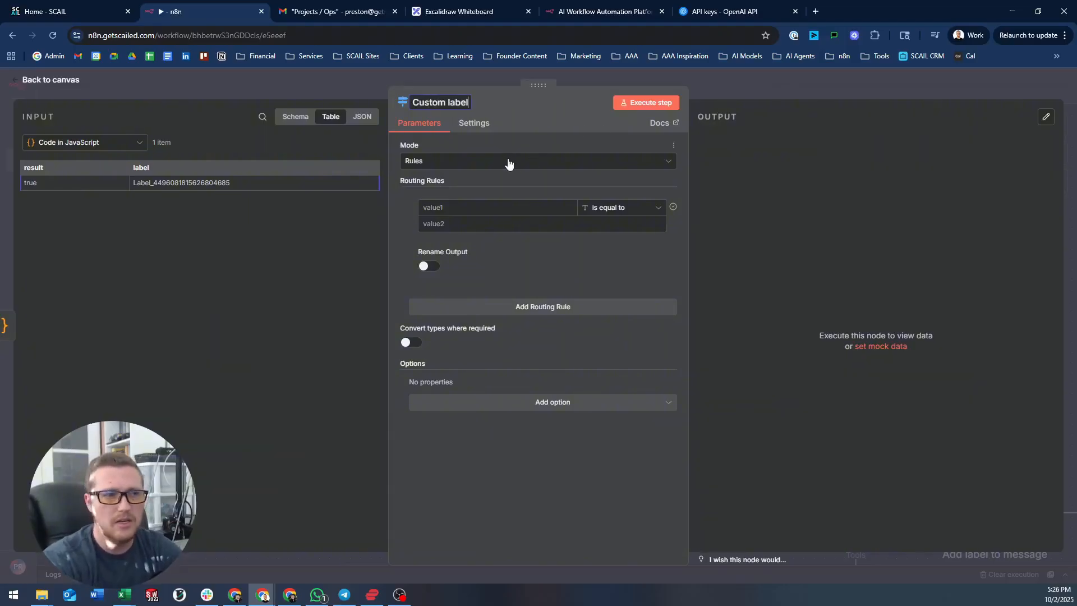
{"action": "key", "text": "Return"}
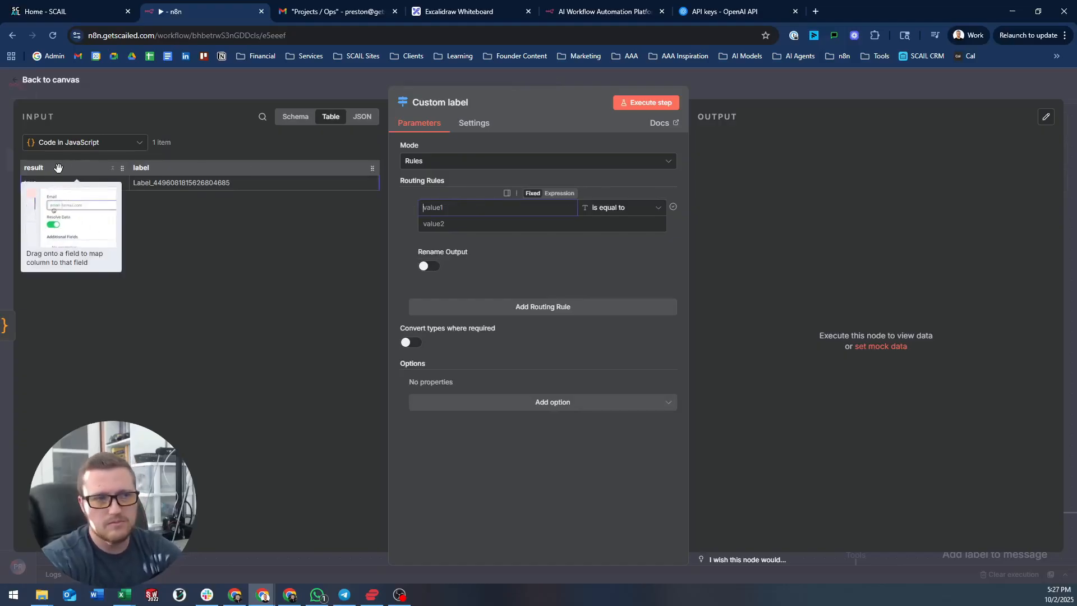
- Route items where result is true to an output named 'Has custom label', then add a second rule
{"action": "left_click_drag", "start_coordinate": [53, 167], "coordinate": [473, 210]}
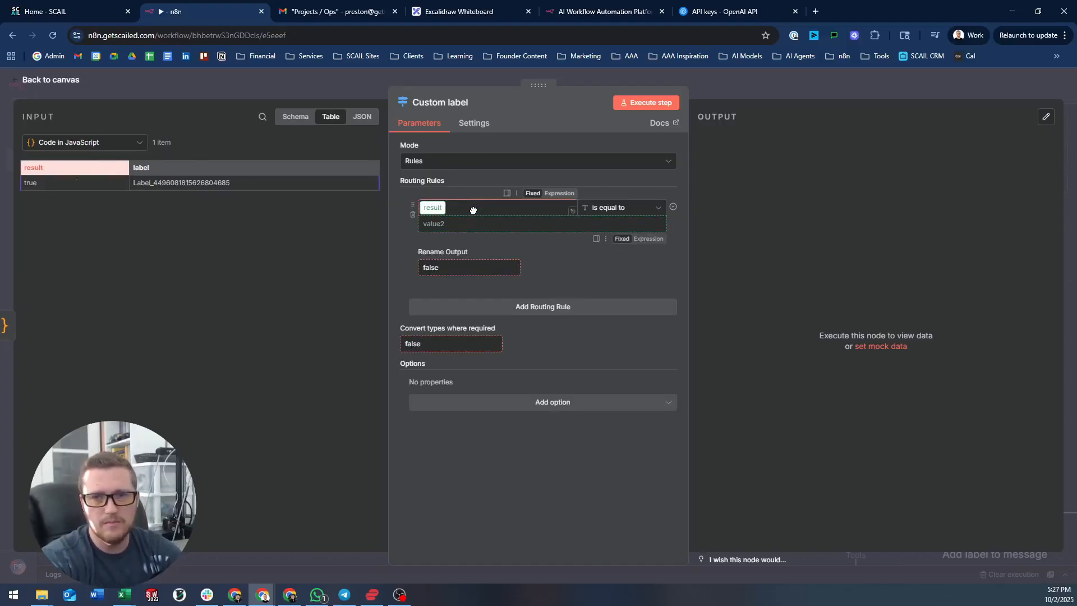
{"action": "left_click", "coordinate": [620, 208]}
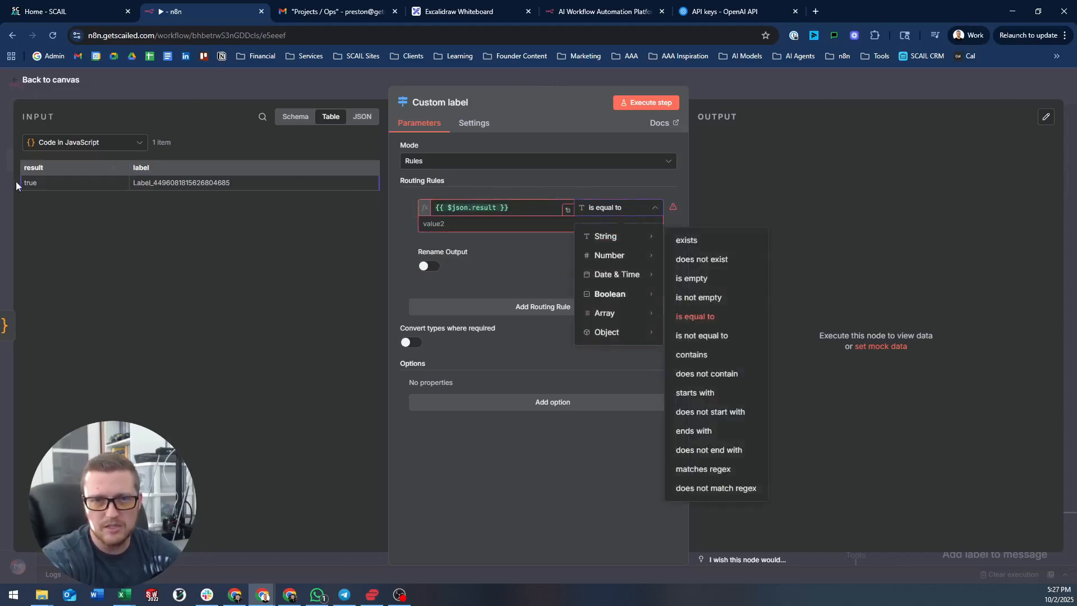
{"action": "mouse_move", "coordinate": [616, 294]}
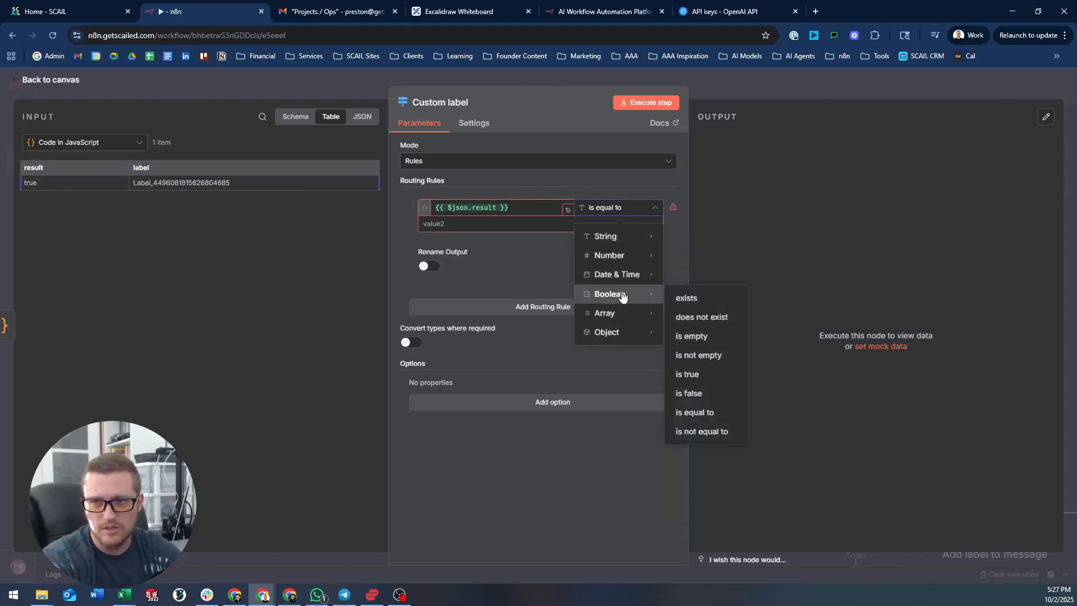
{"action": "left_click", "coordinate": [703, 373]}
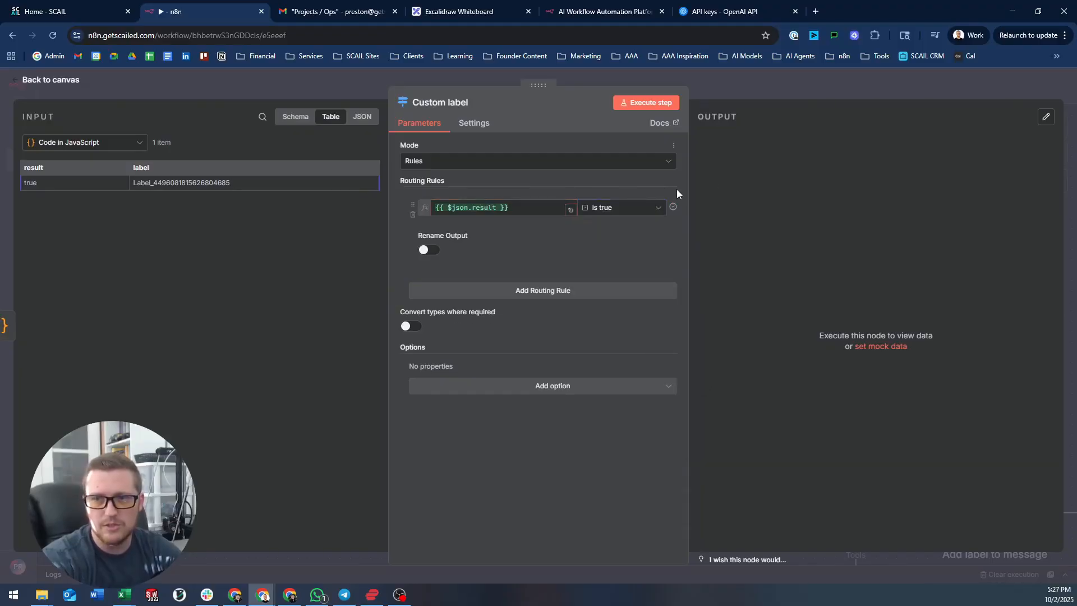
{"action": "left_click", "coordinate": [435, 251]}
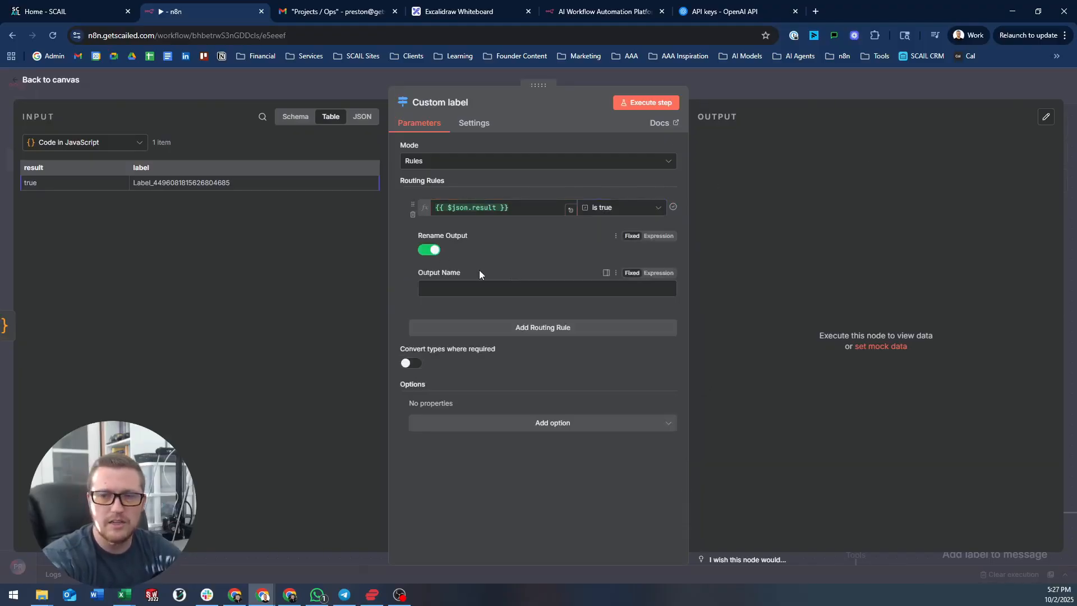
{"action": "left_click", "coordinate": [454, 287]}
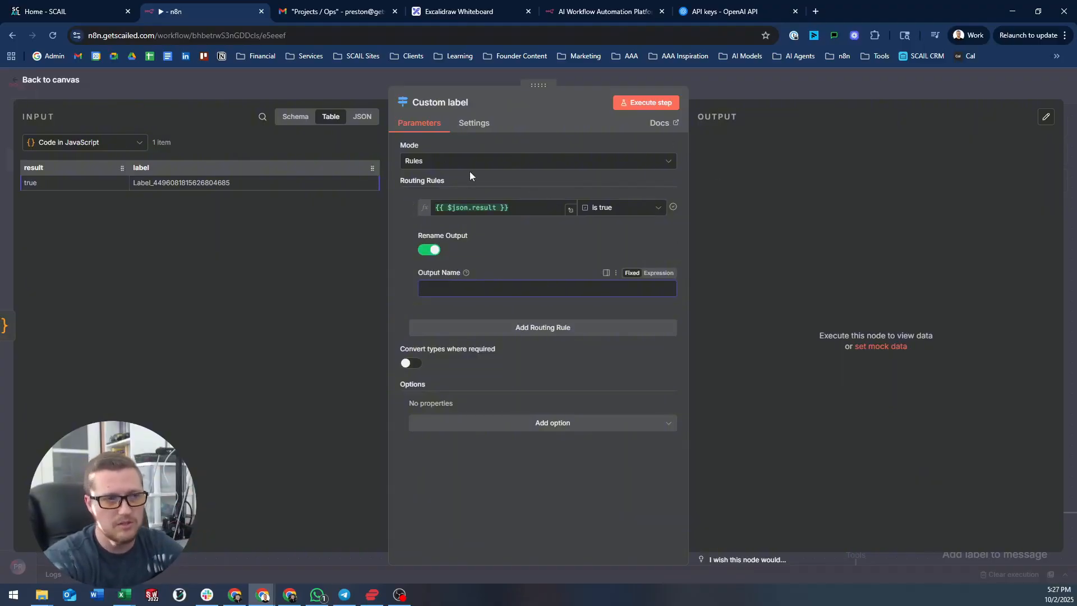
{"action": "type", "text": "Ha"}
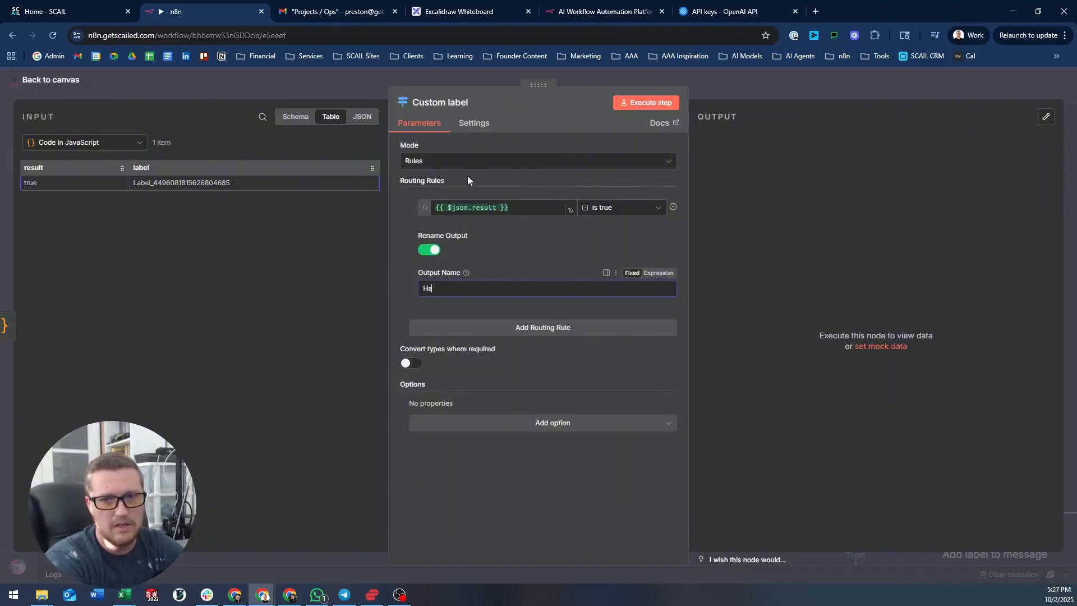
{"action": "type", "text": "s custom label"}
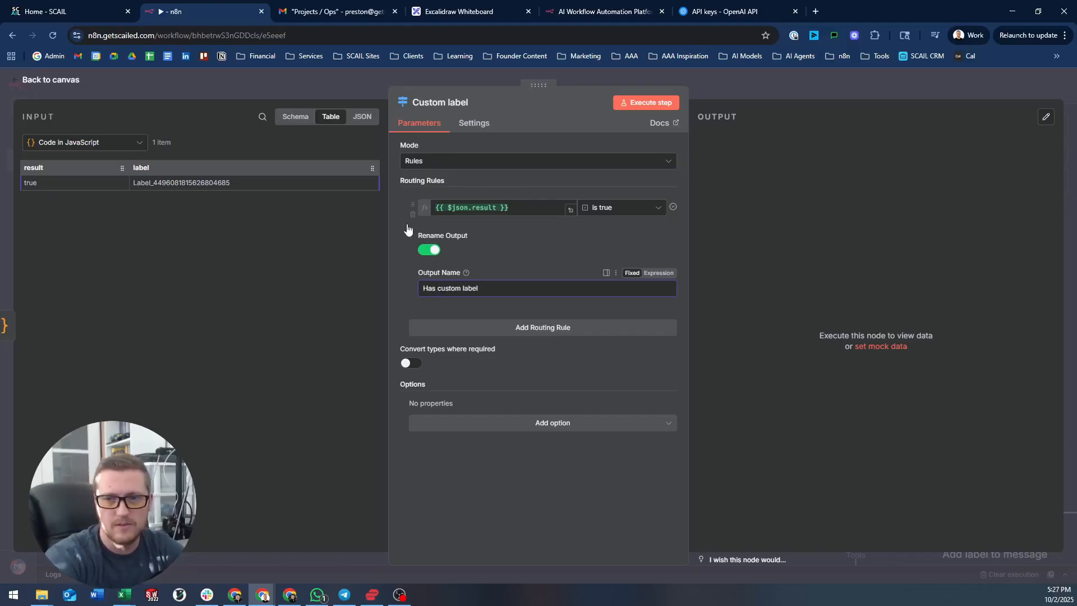
{"action": "left_click", "coordinate": [550, 332]}
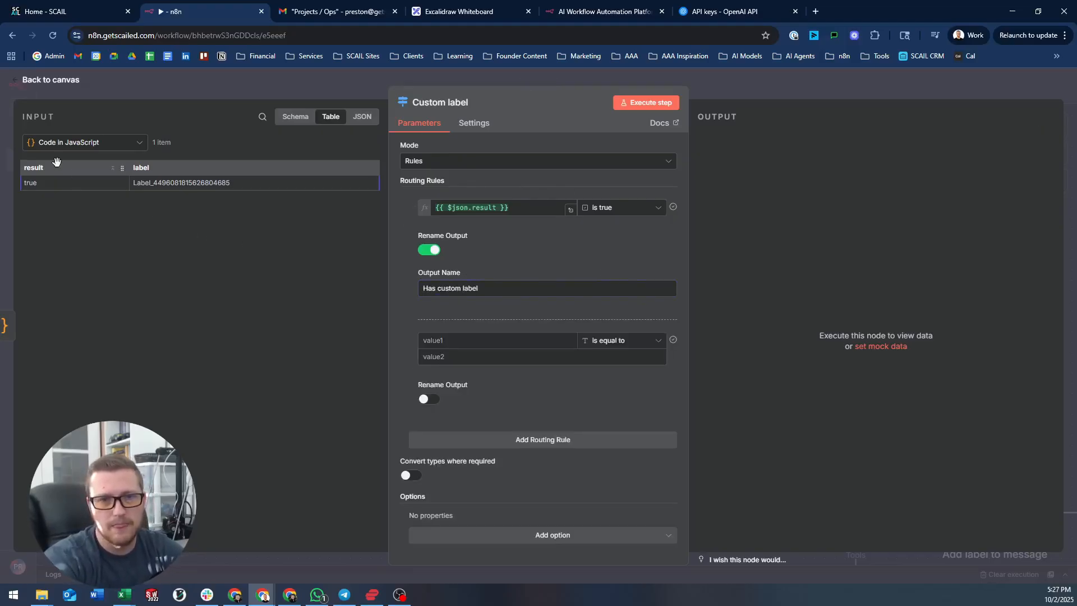
- Make the second rule check result is false, with its output named 'No custom label'
{"action": "left_click_drag", "start_coordinate": [56, 161], "coordinate": [455, 340]}
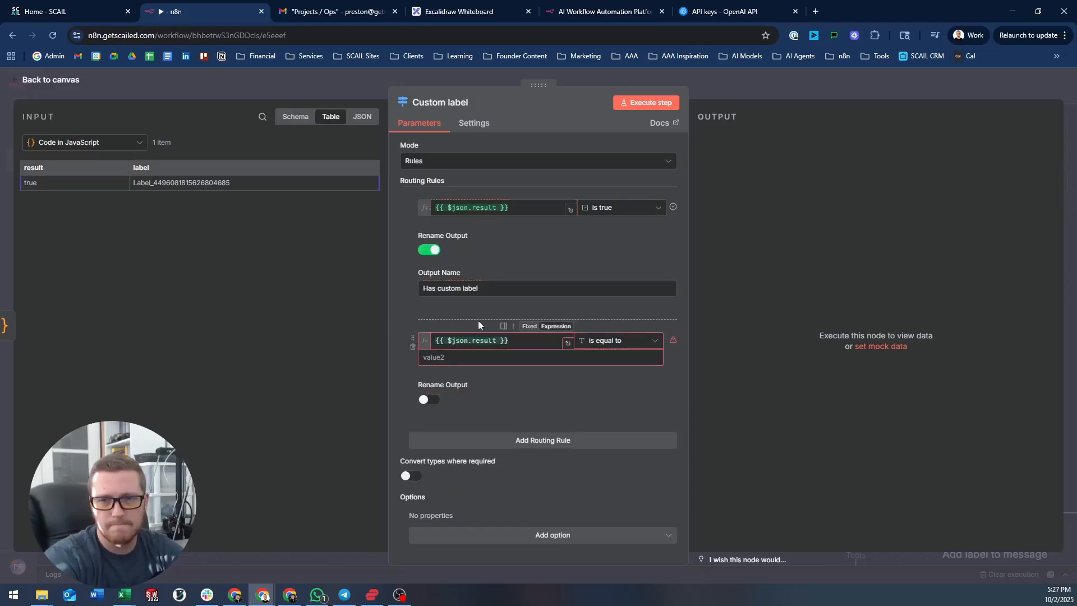
{"action": "left_click", "coordinate": [636, 343]}
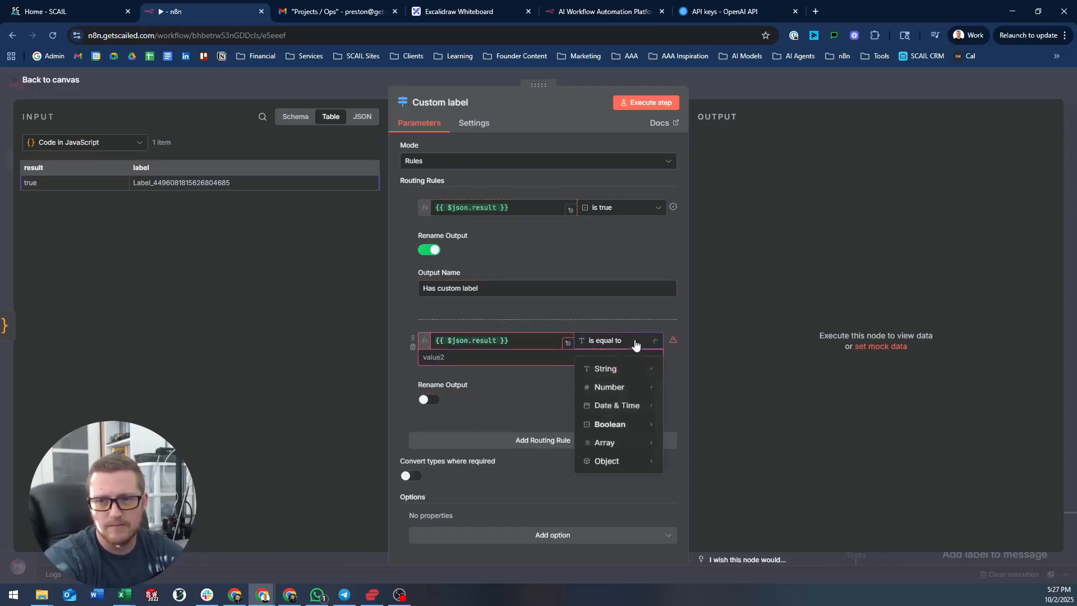
{"action": "mouse_move", "coordinate": [620, 425]}
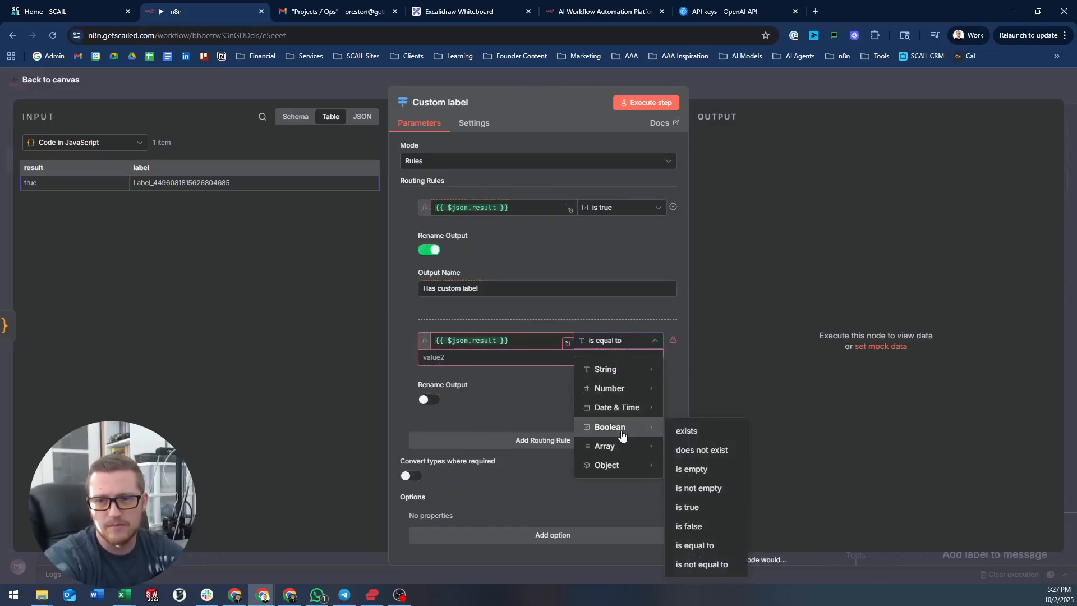
{"action": "left_click", "coordinate": [720, 508]}
{"action": "left_click", "coordinate": [634, 343]}
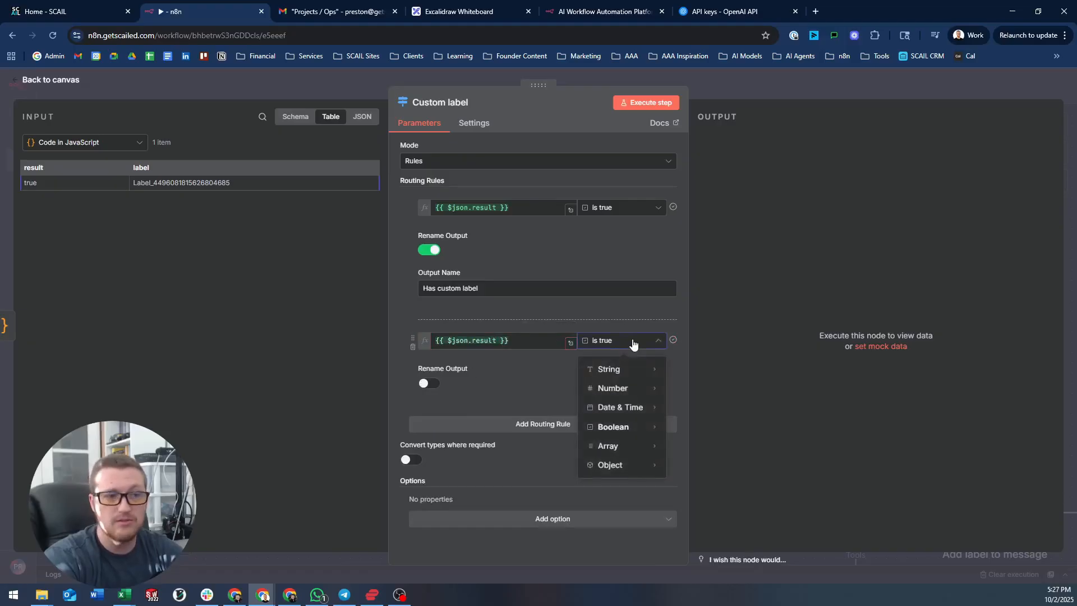
{"action": "mouse_move", "coordinate": [623, 431]}
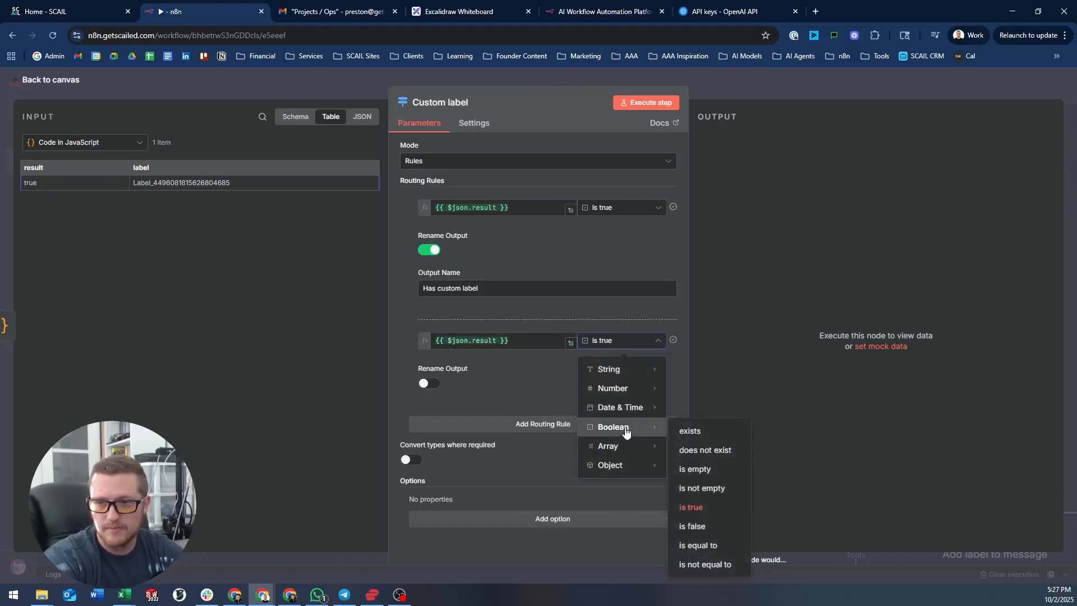
{"action": "left_click", "coordinate": [710, 526]}
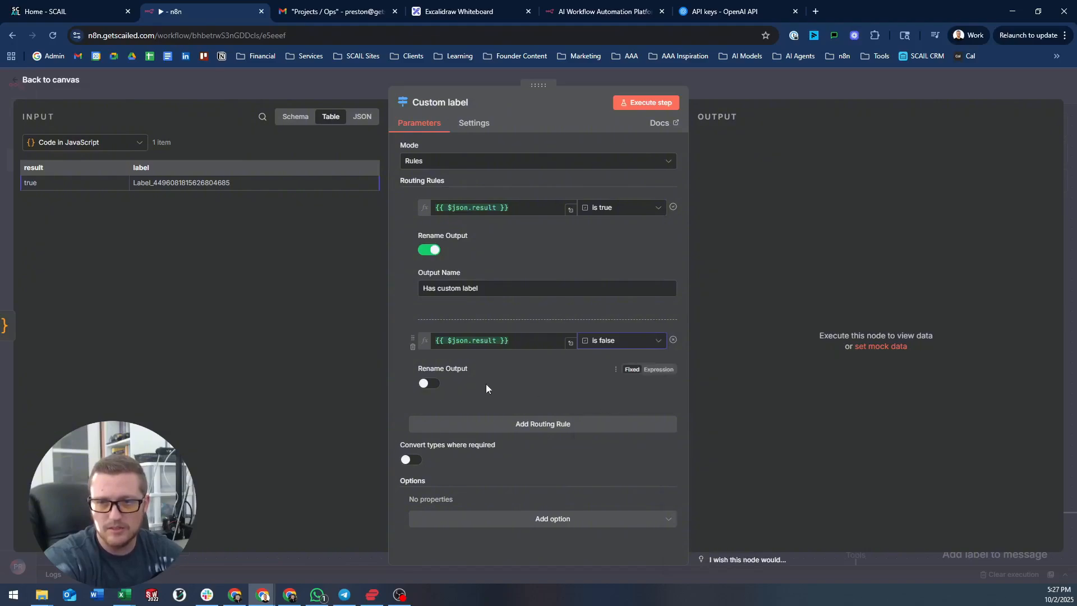
{"action": "left_click", "coordinate": [429, 385]}
{"action": "left_click", "coordinate": [481, 420]}
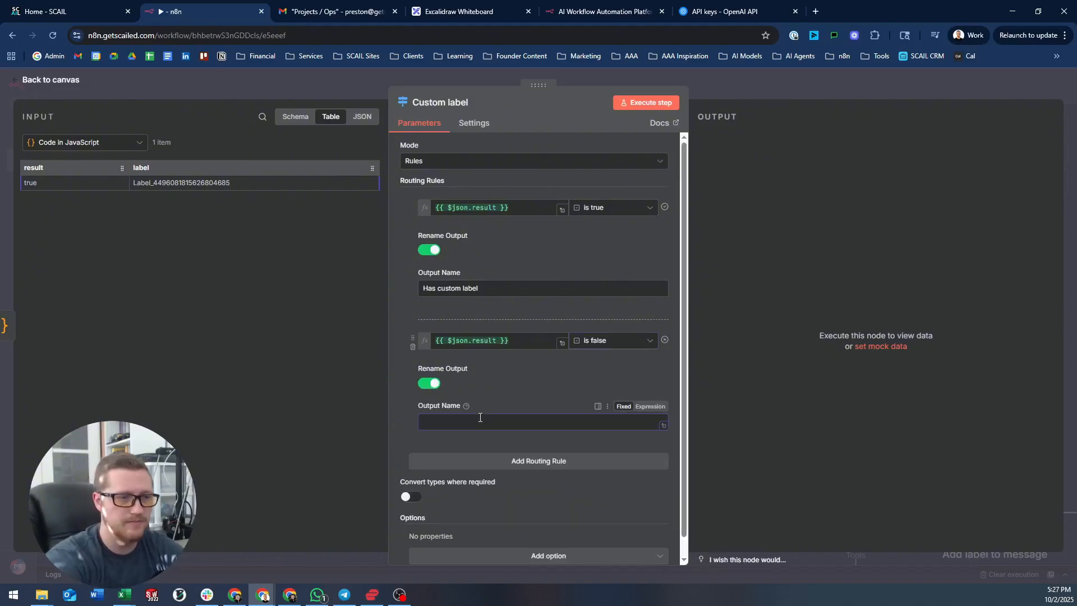
{"action": "type", "text": "No custom label"}
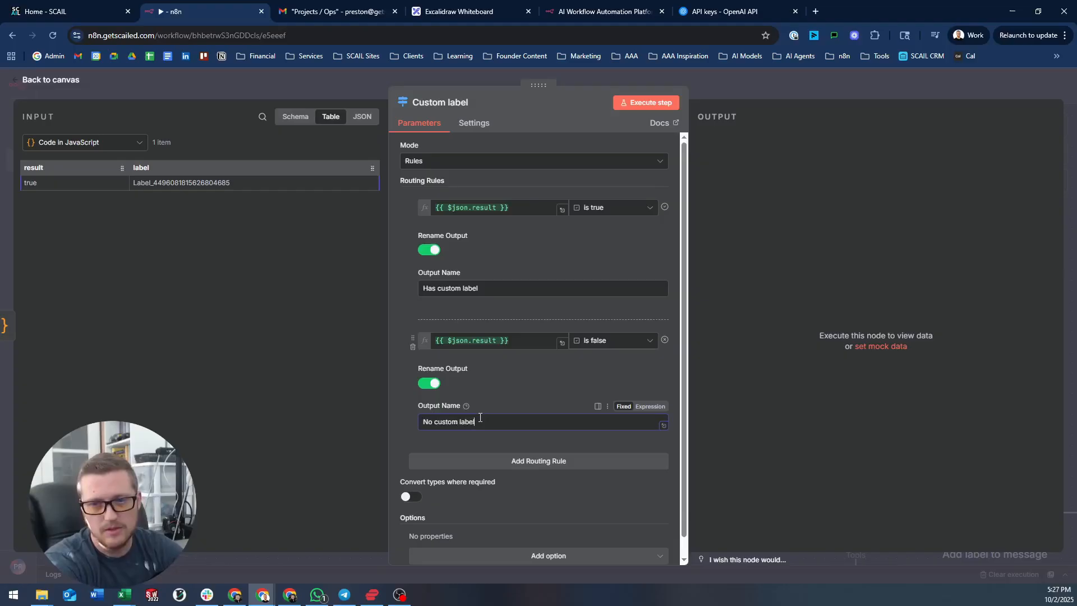
{"action": "left_click", "coordinate": [739, 82]}
- Pan the canvas and drag from the Has custom label output to open the node picker
{"action": "scroll", "coordinate": [684, 118], "scroll_direction": "right", "scroll_amount": 2}
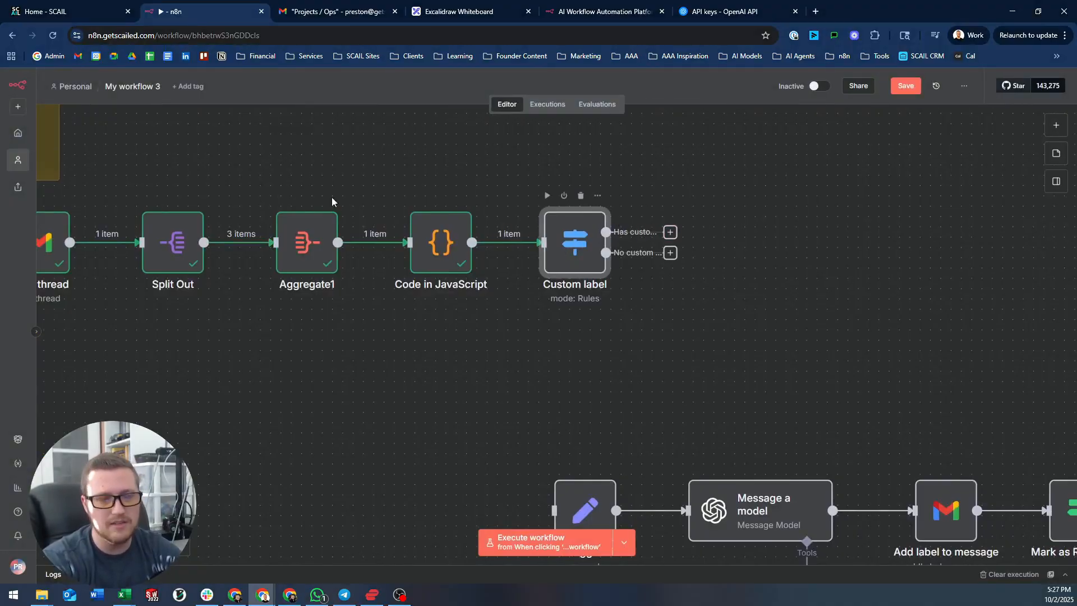
{"action": "left_click_drag", "start_coordinate": [670, 232], "coordinate": [781, 160]}
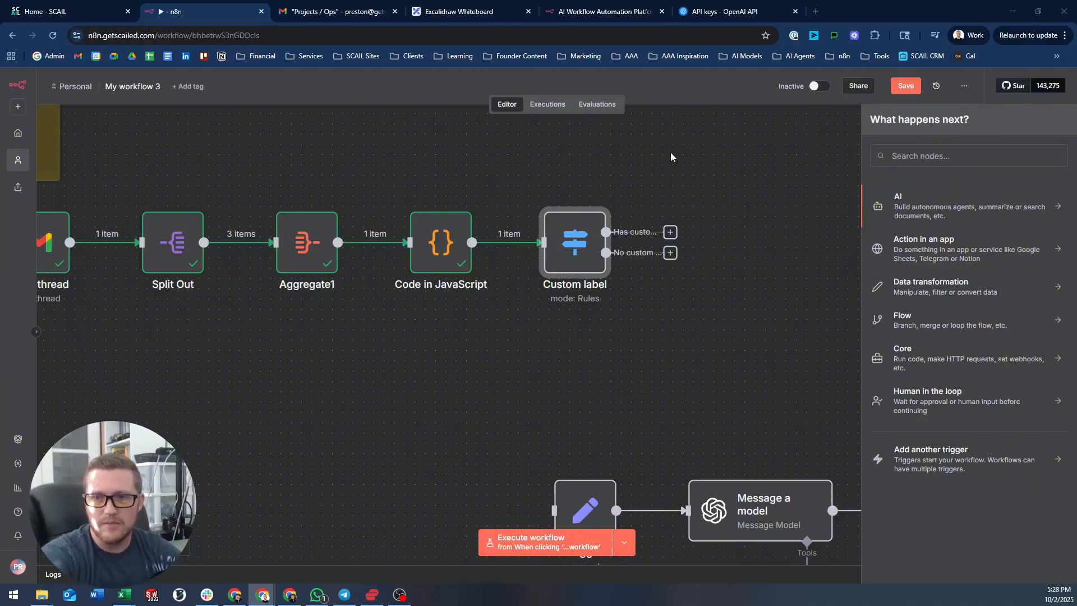
{"action": "scroll", "coordinate": [643, 166], "scroll_direction": "right", "scroll_amount": 5}
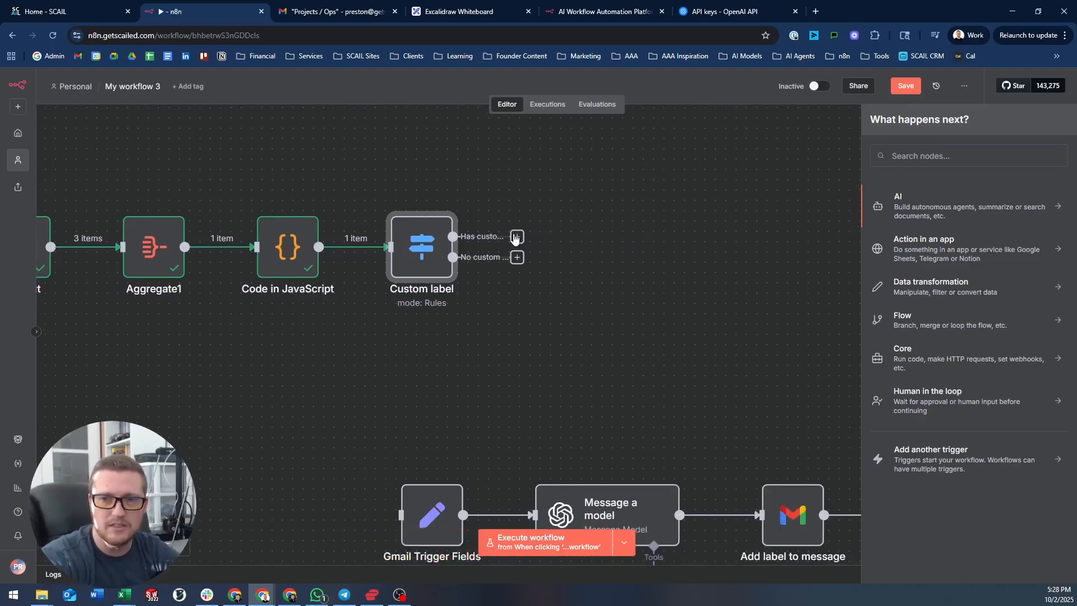
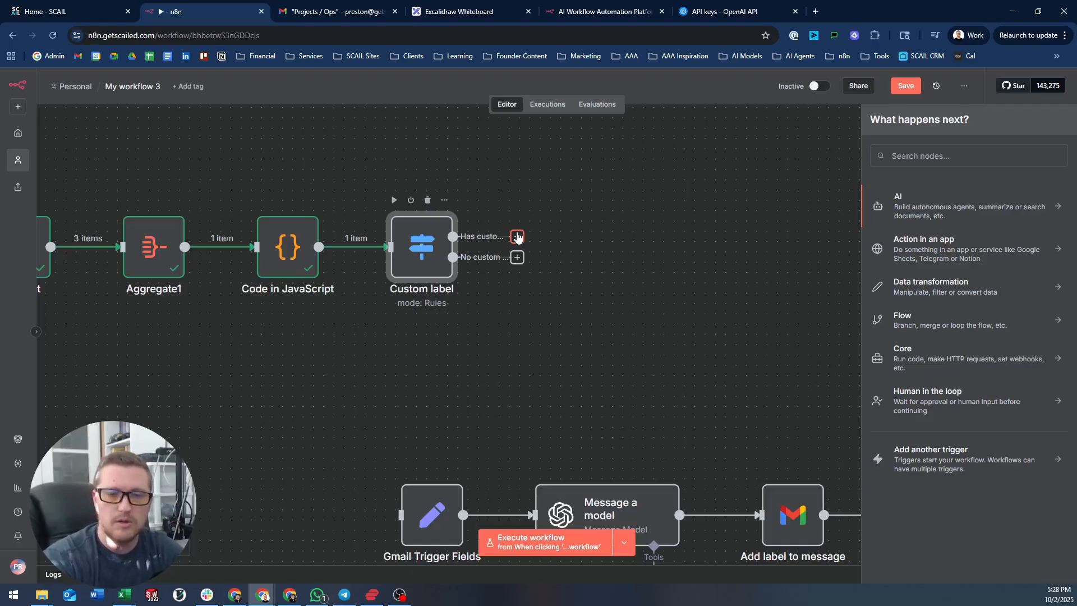
- Add a Gmail 'Add label to message' node after Custom label's Has custom label output
{"action": "left_click_drag", "start_coordinate": [518, 238], "coordinate": [558, 219]}
{"action": "type", "text": "gmail"}
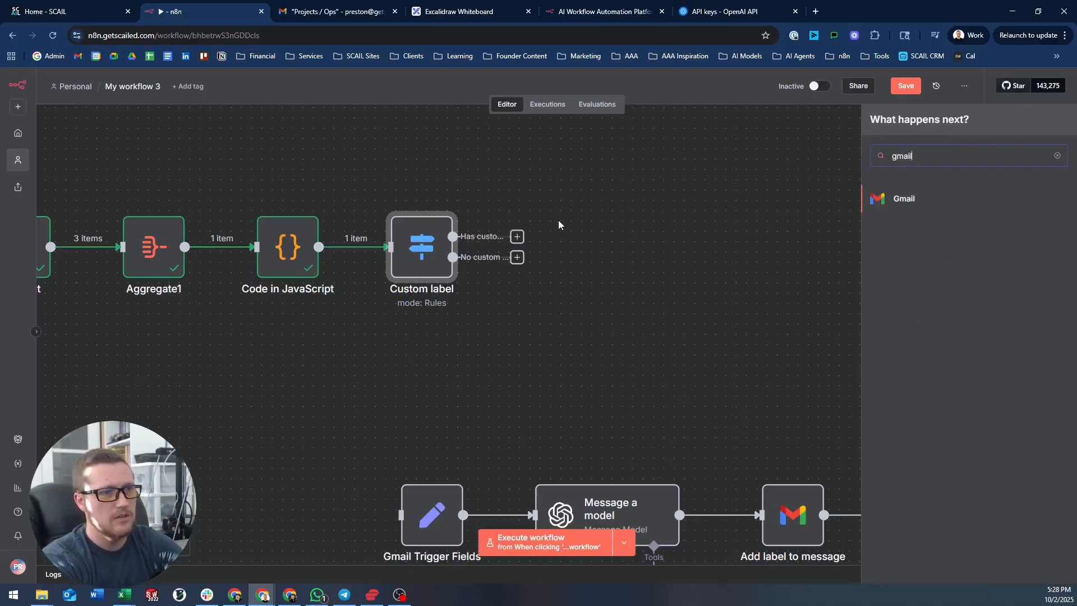
{"action": "key", "text": "Return"}
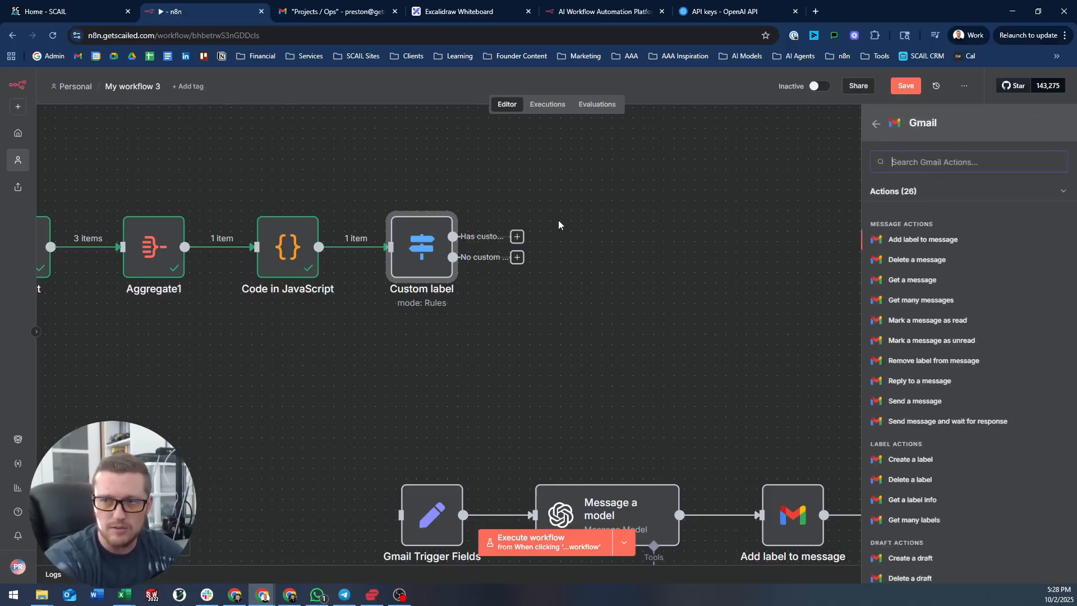
{"action": "type", "text": "labl"}
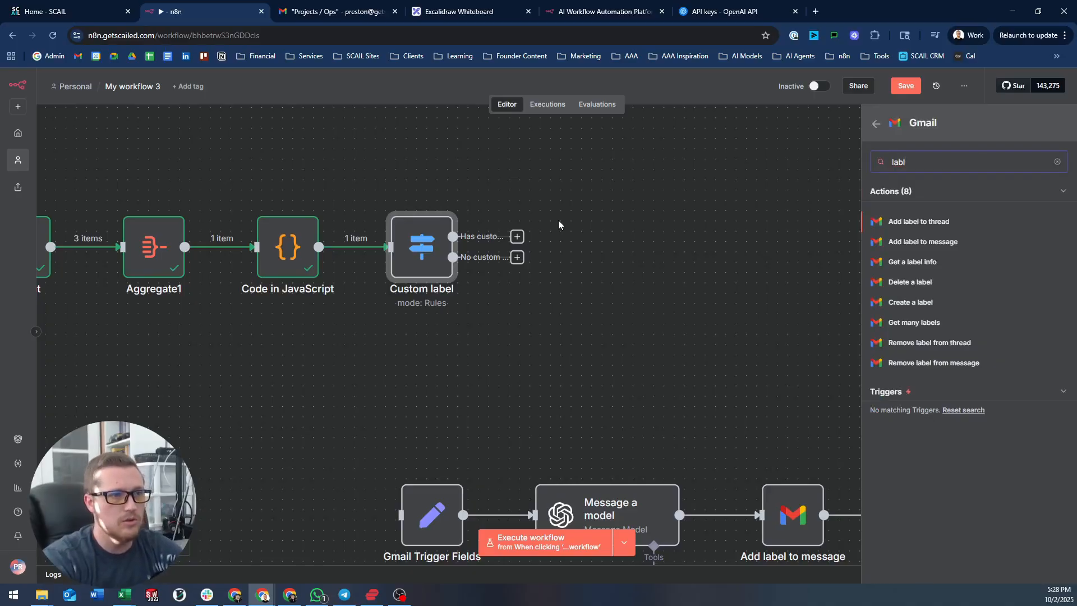
{"action": "key", "text": "Down"}
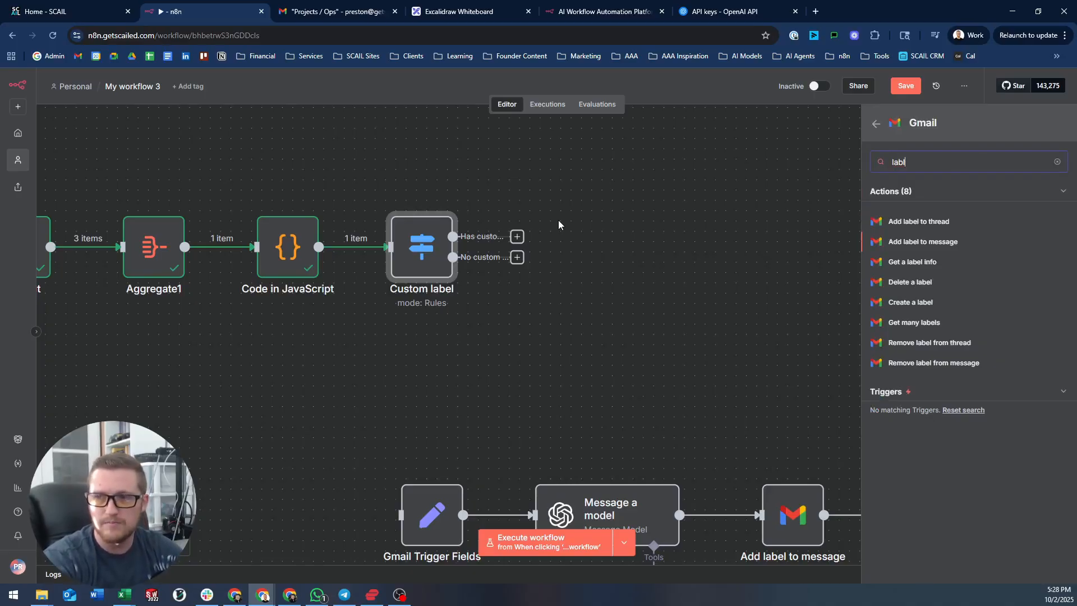
{"action": "key", "text": "Return"}
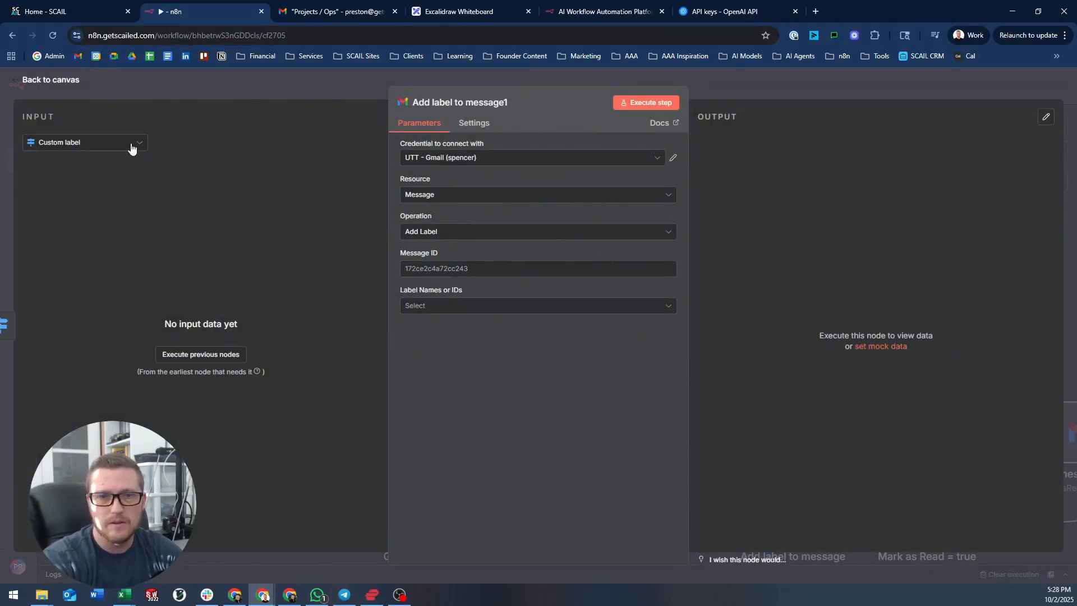
- Run Custom label, then map Get a message's id into the new node's Message ID
{"action": "left_click", "coordinate": [230, 92]}
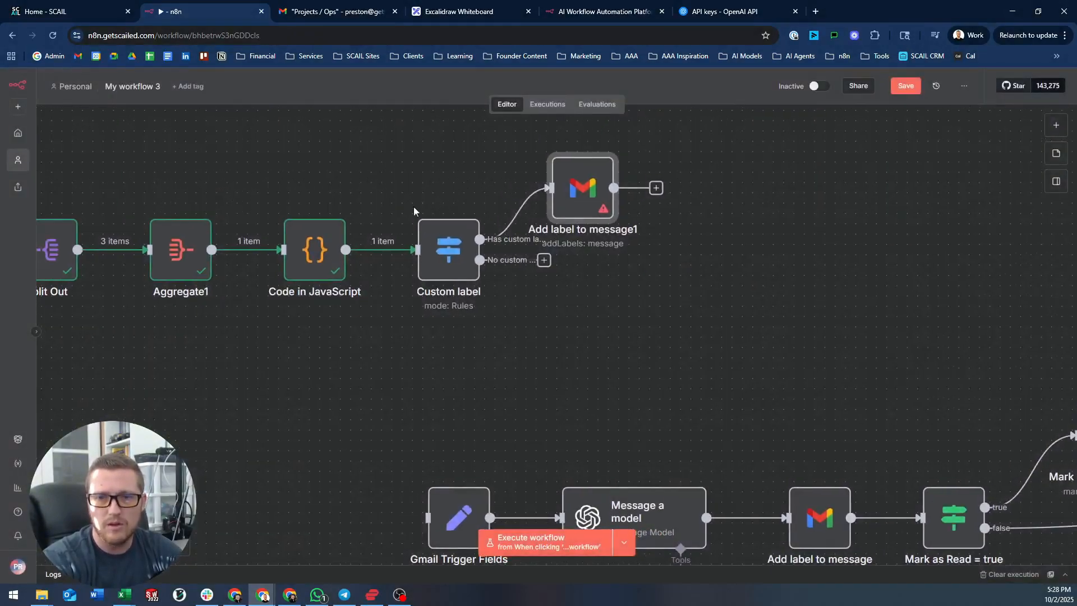
{"action": "left_click", "coordinate": [421, 205]}
{"action": "left_click_drag", "start_coordinate": [476, 152], "coordinate": [349, 183]}
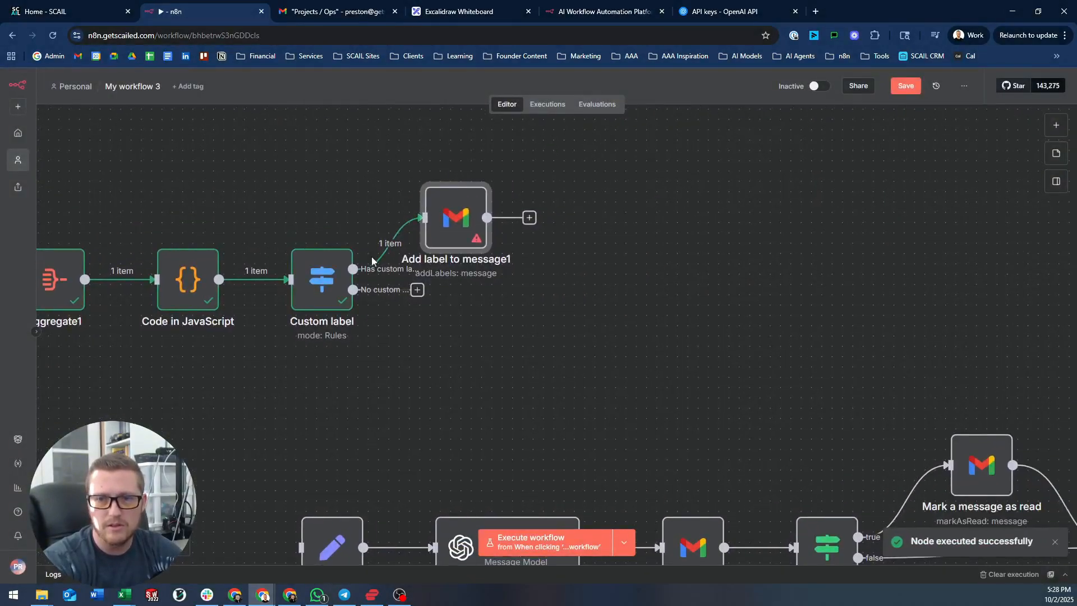
{"action": "double_click", "coordinate": [448, 220]}
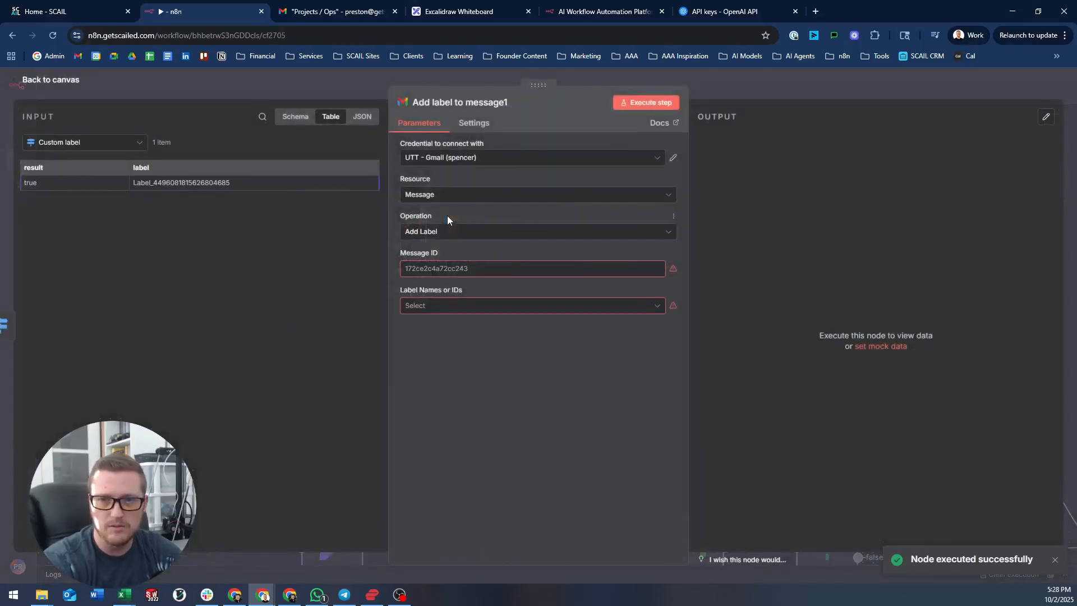
{"action": "left_click", "coordinate": [128, 145]}
{"action": "scroll", "coordinate": [107, 238], "scroll_direction": "down", "scroll_amount": 1}
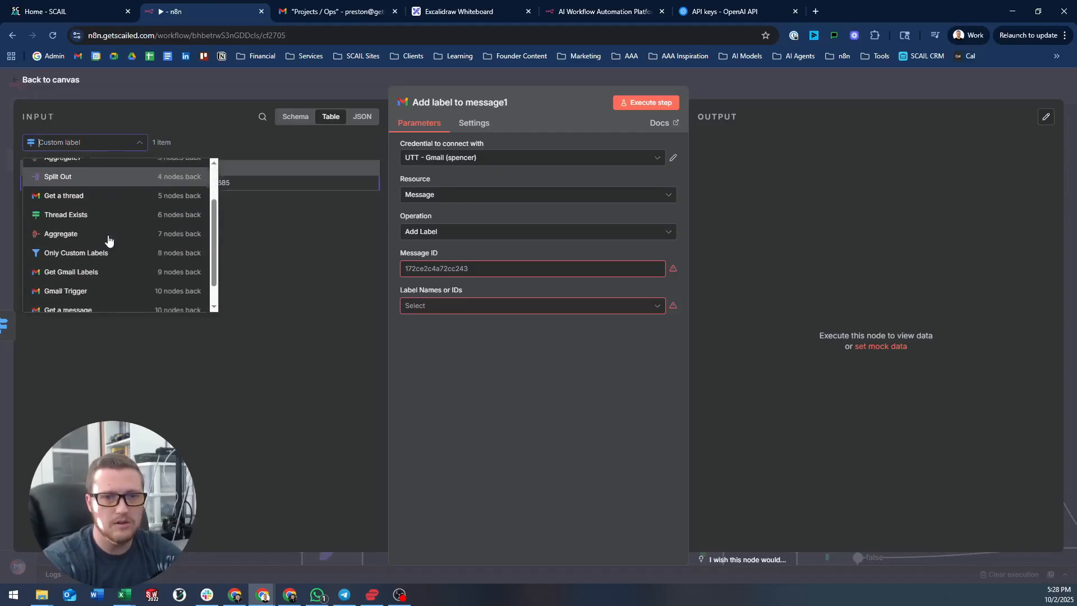
{"action": "scroll", "coordinate": [104, 286], "scroll_direction": "down", "scroll_amount": 1}
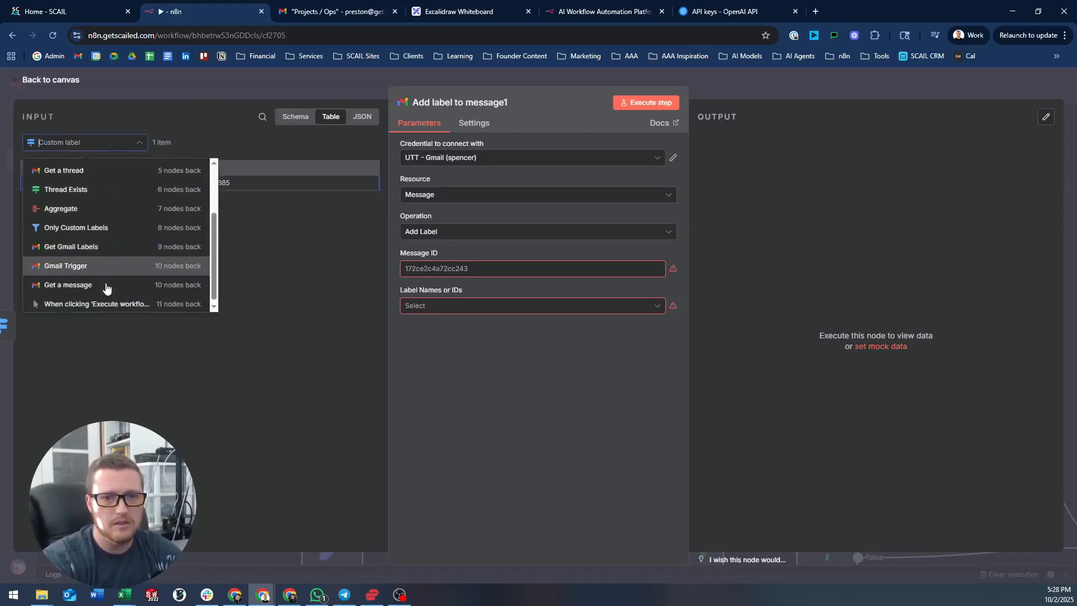
{"action": "left_click", "coordinate": [103, 285]}
{"action": "left_click_drag", "start_coordinate": [52, 168], "coordinate": [432, 268]}
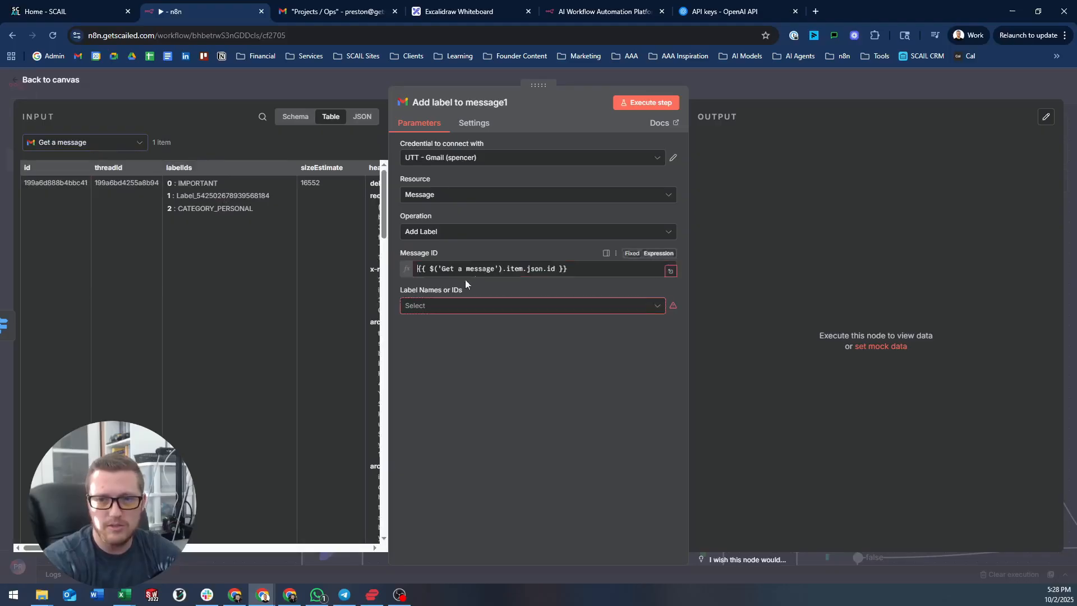
{"action": "left_click", "coordinate": [311, 78]}
{"action": "left_click_drag", "start_coordinate": [254, 183], "coordinate": [695, 209]}
- Edit the Gmail Trigger JS sticky note so 'Thread Exists' and 'Get a thread' sit on separate lines, starting a new line below
{"action": "scroll", "coordinate": [701, 217], "scroll_direction": "down", "scroll_amount": 2}
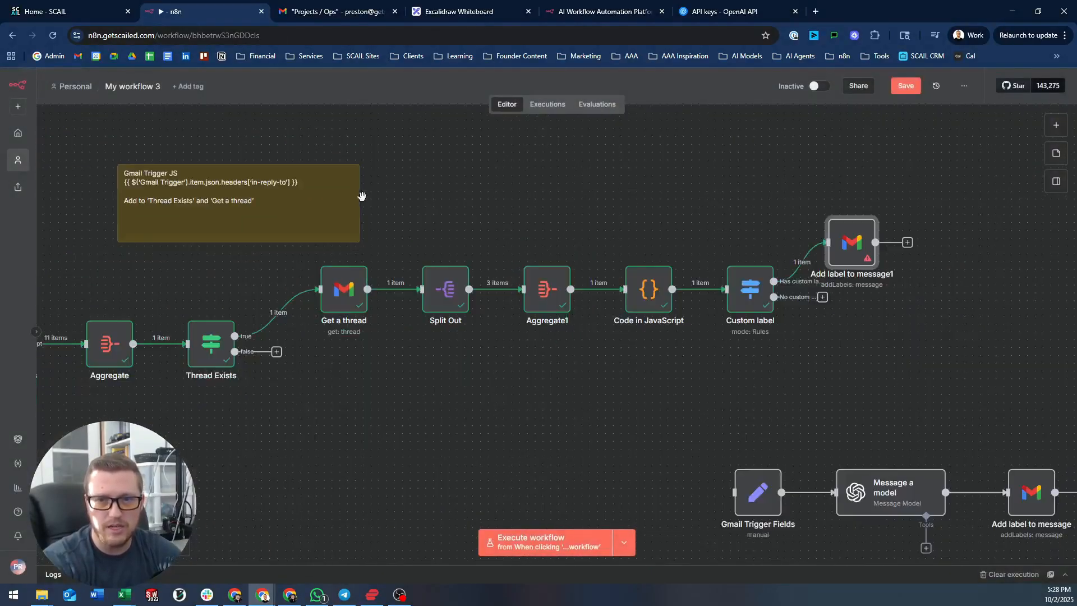
{"action": "left_click", "coordinate": [211, 219]}
{"action": "double_click", "coordinate": [211, 220]}
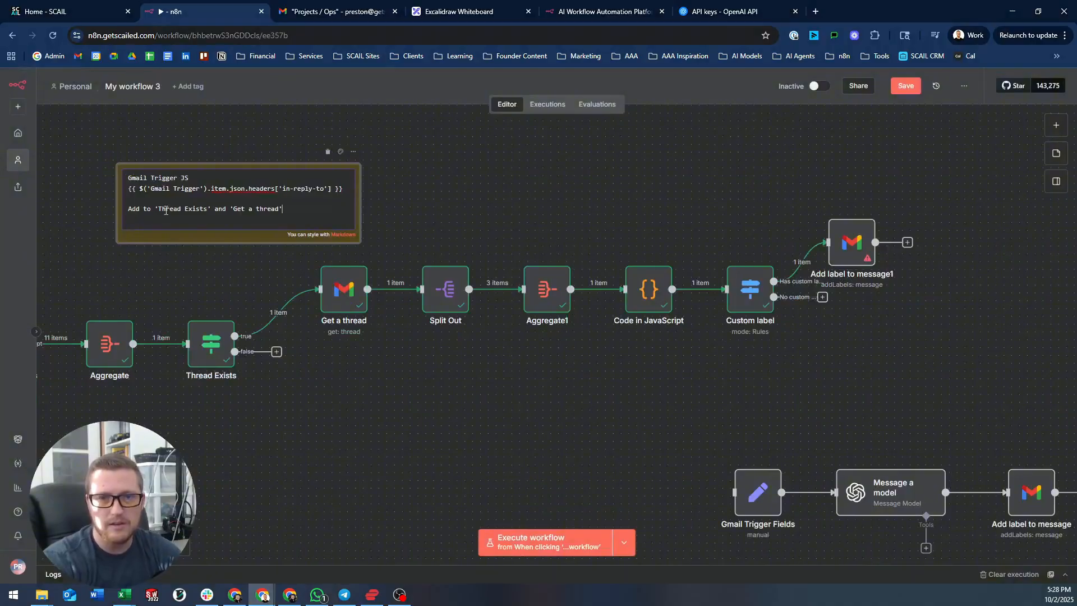
{"action": "key", "text": "Return"}
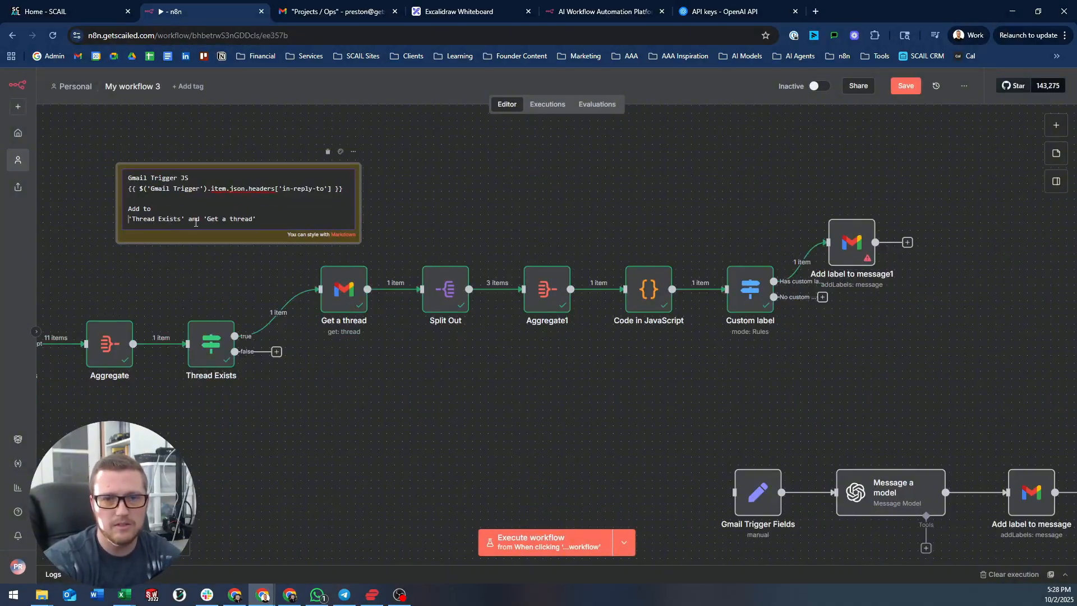
{"action": "left_click", "coordinate": [203, 220]}
{"action": "key", "text": "BackSpace"}
{"action": "key", "text": "BackSpace"}
{"action": "key", "text": "BackSpace"}
{"action": "key", "text": "BackSpace"}
{"action": "key", "text": "BackSpace"}
{"action": "key", "text": "BackSpace"}
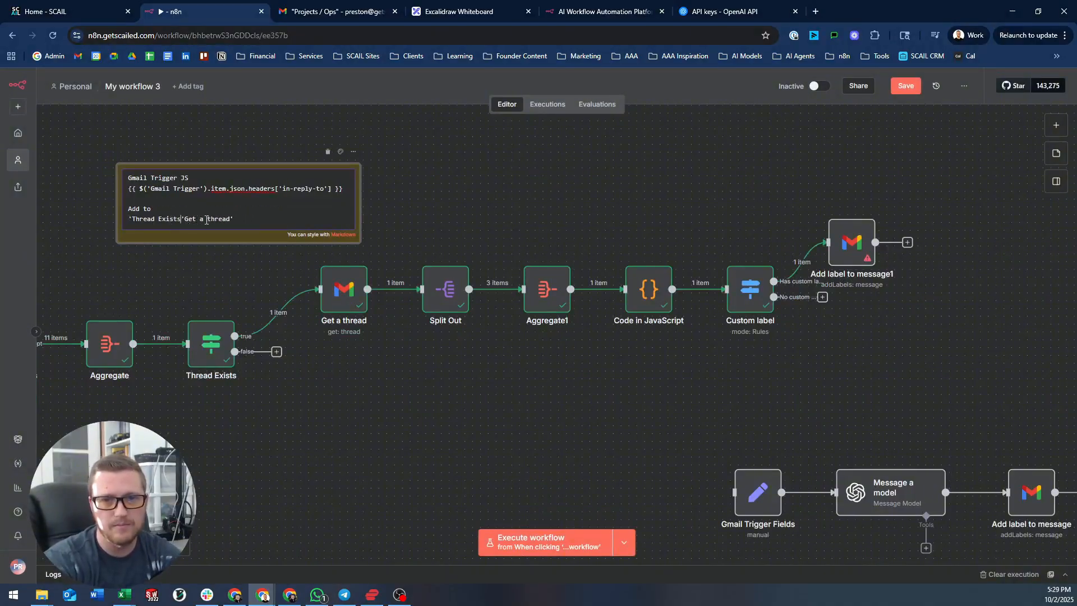
{"action": "key", "text": "Return"}
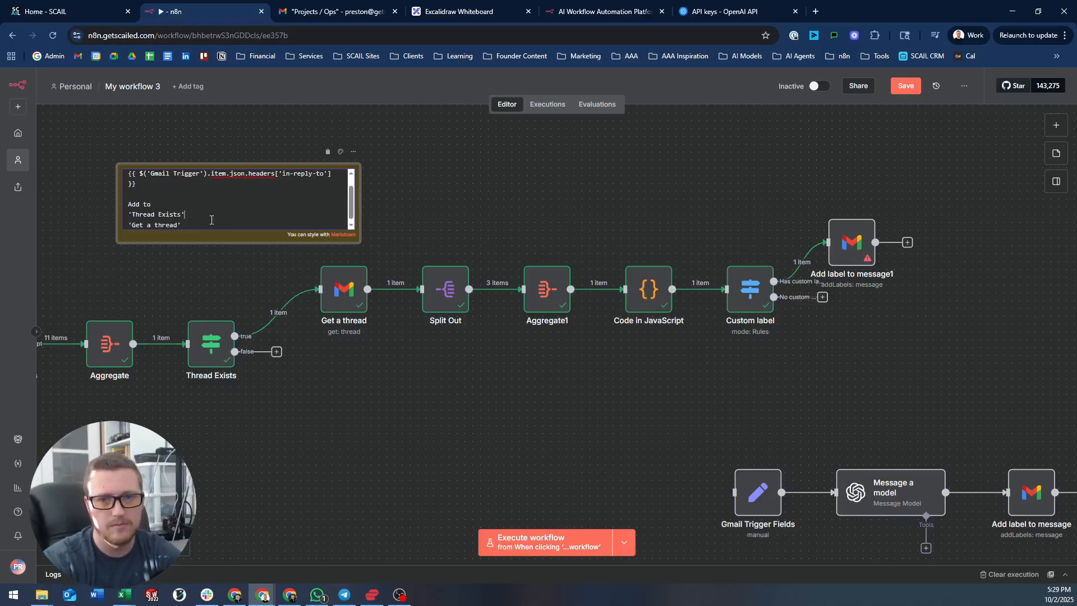
{"action": "key", "text": "Return"}
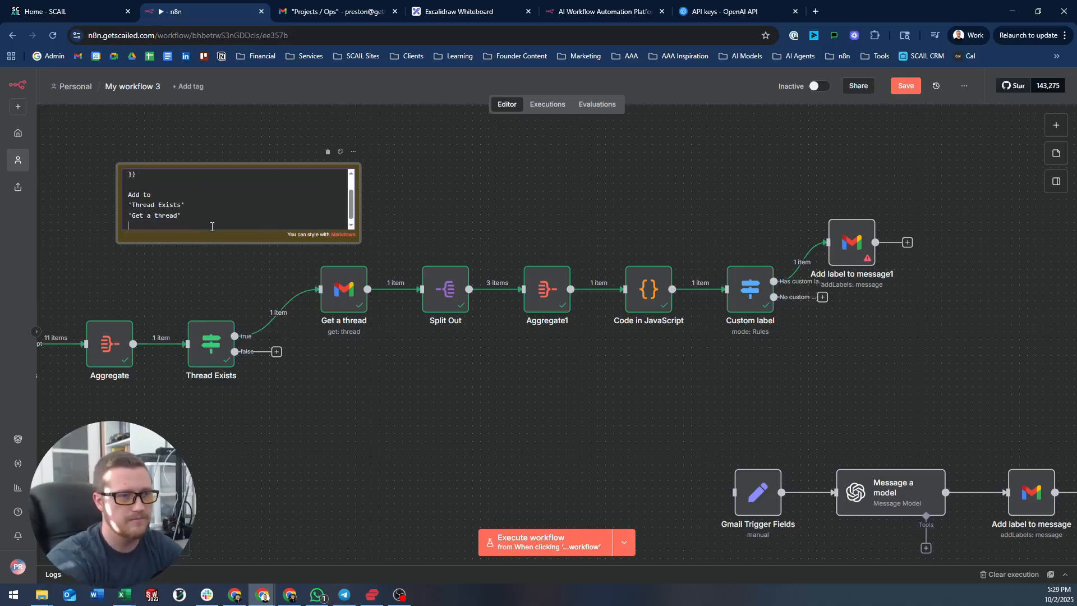
{"action": "type", "text": "'Add label to message"}
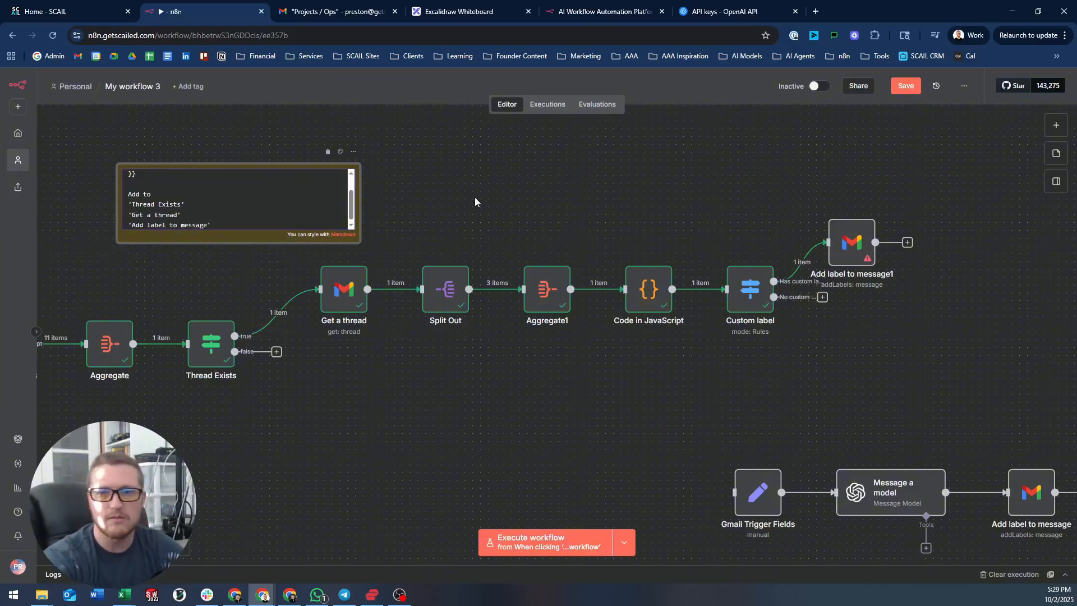
- Finish the sticky note, then move it and the Add label to message1 node up and right
{"action": "left_click", "coordinate": [475, 202]}
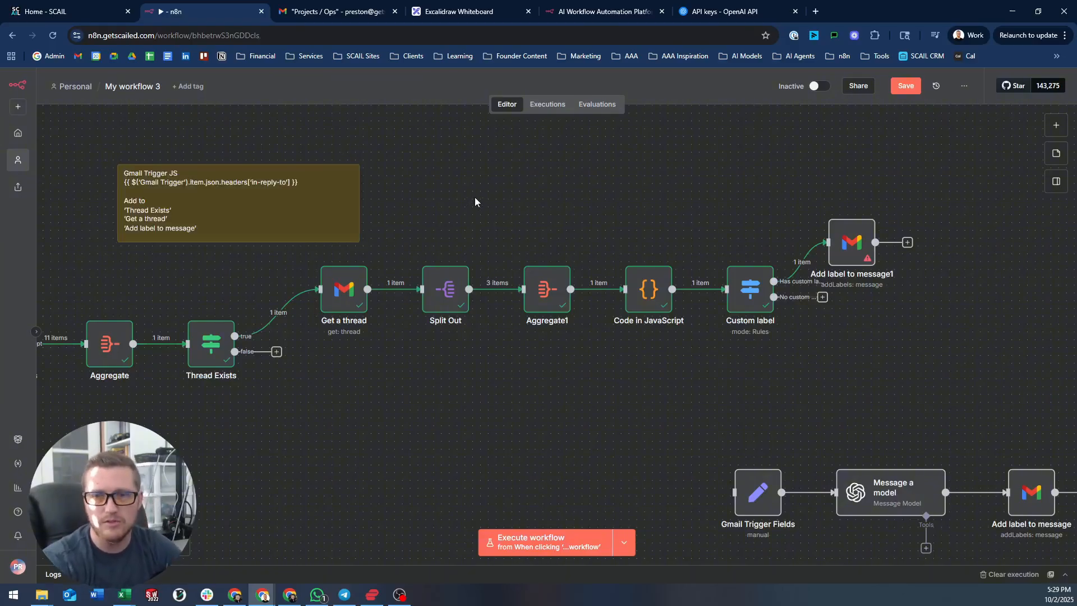
{"action": "left_click_drag", "start_coordinate": [683, 183], "coordinate": [590, 205]}
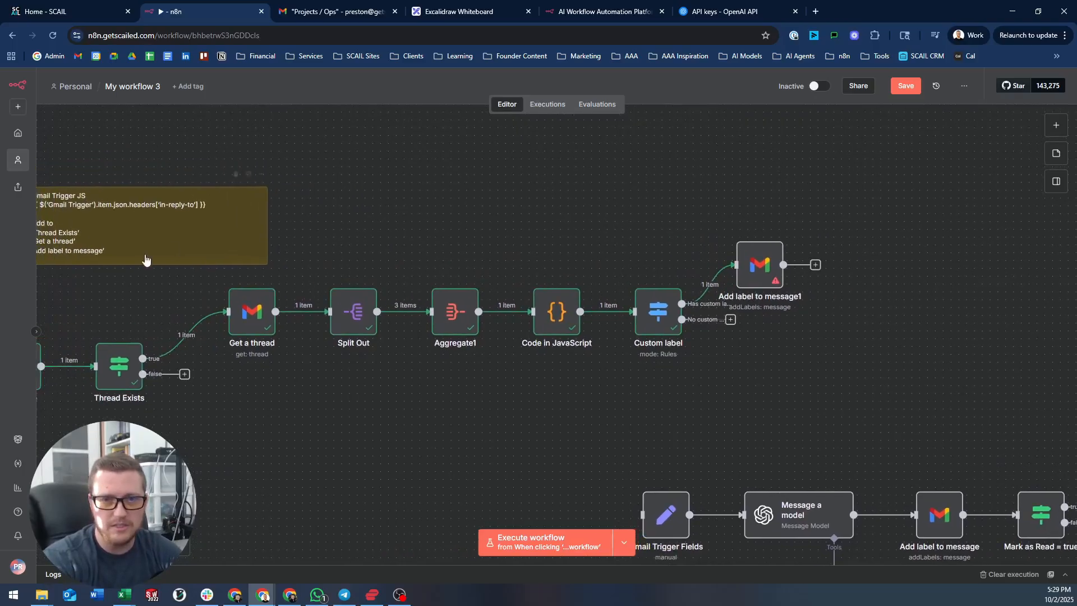
{"action": "left_click_drag", "start_coordinate": [155, 247], "coordinate": [280, 197]}
{"action": "left_click_drag", "start_coordinate": [551, 223], "coordinate": [481, 258]}
{"action": "left_click_drag", "start_coordinate": [225, 234], "coordinate": [257, 242]}
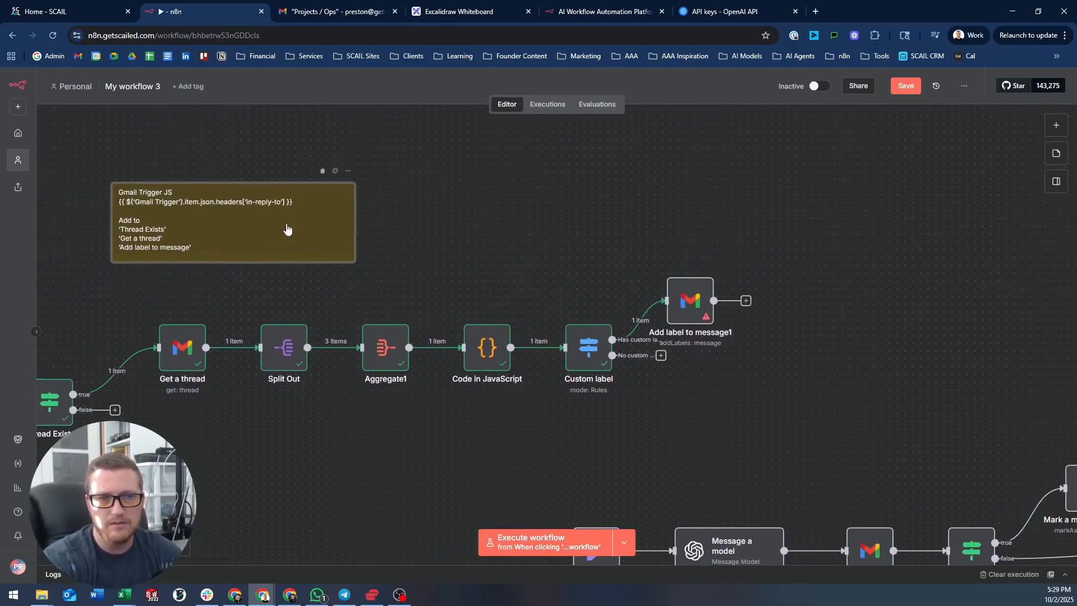
{"action": "left_click_drag", "start_coordinate": [671, 297], "coordinate": [696, 284]}
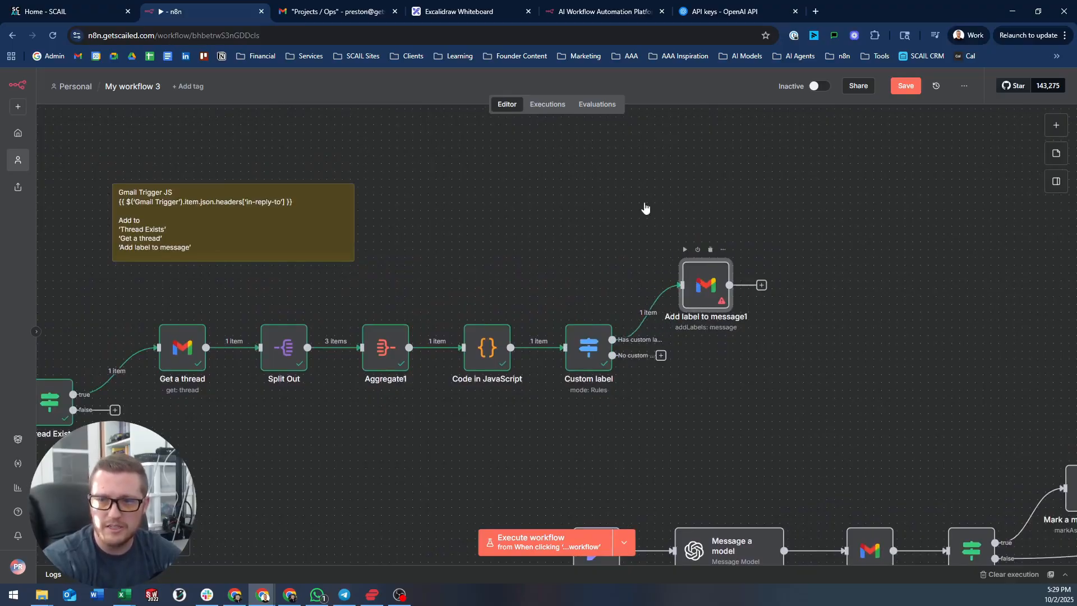
- Map Custom label's incoming label value into Add label to message1's Label Names or IDs
{"action": "key", "text": "Return"}
{"action": "left_click", "coordinate": [440, 321]}
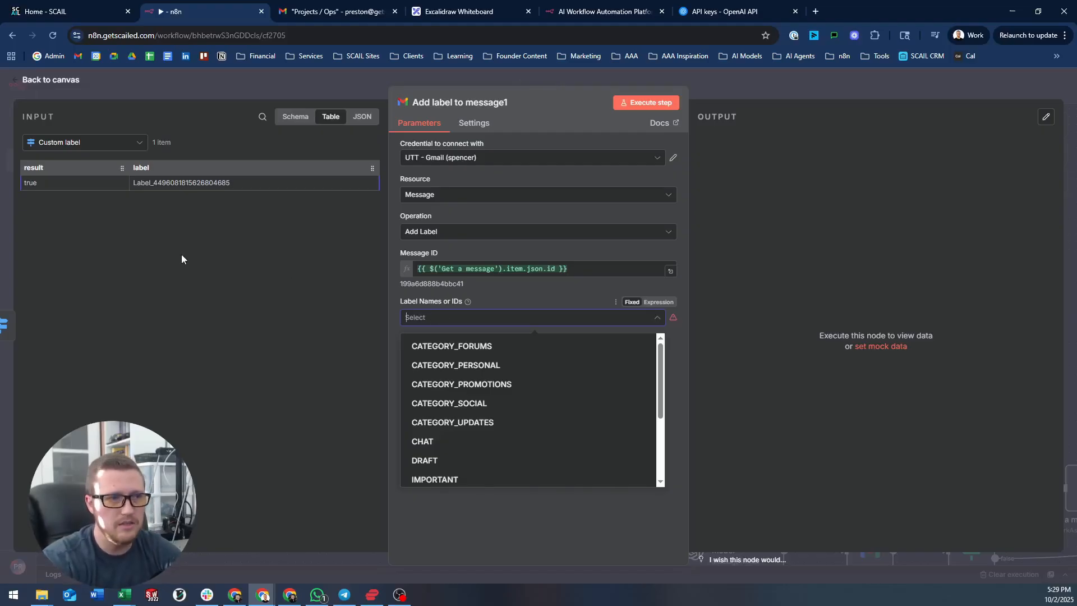
{"action": "left_click_drag", "start_coordinate": [141, 168], "coordinate": [426, 318]}
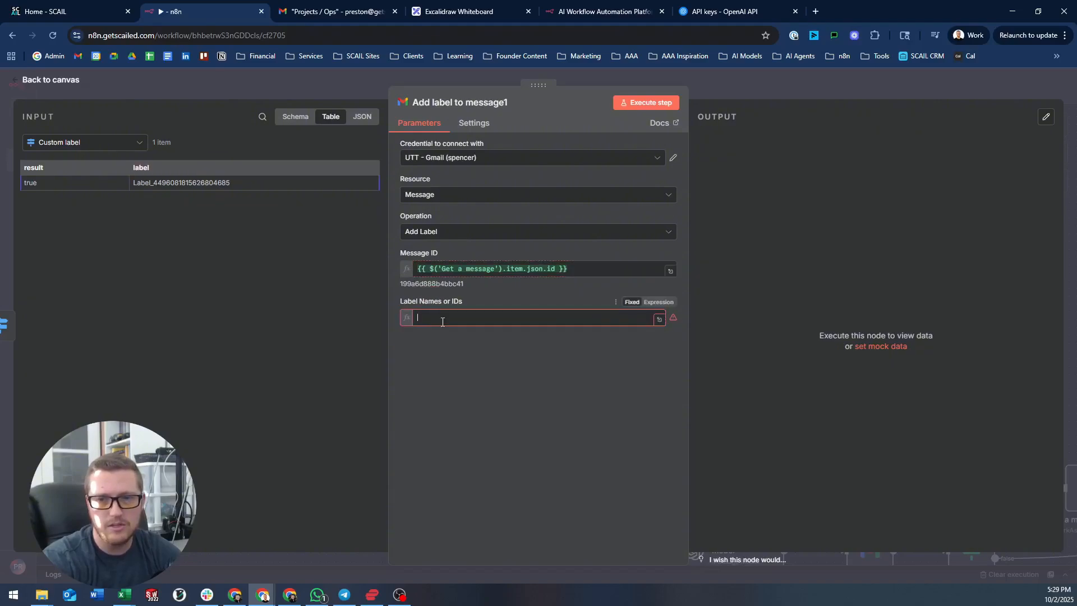
{"action": "left_click", "coordinate": [779, 83]}
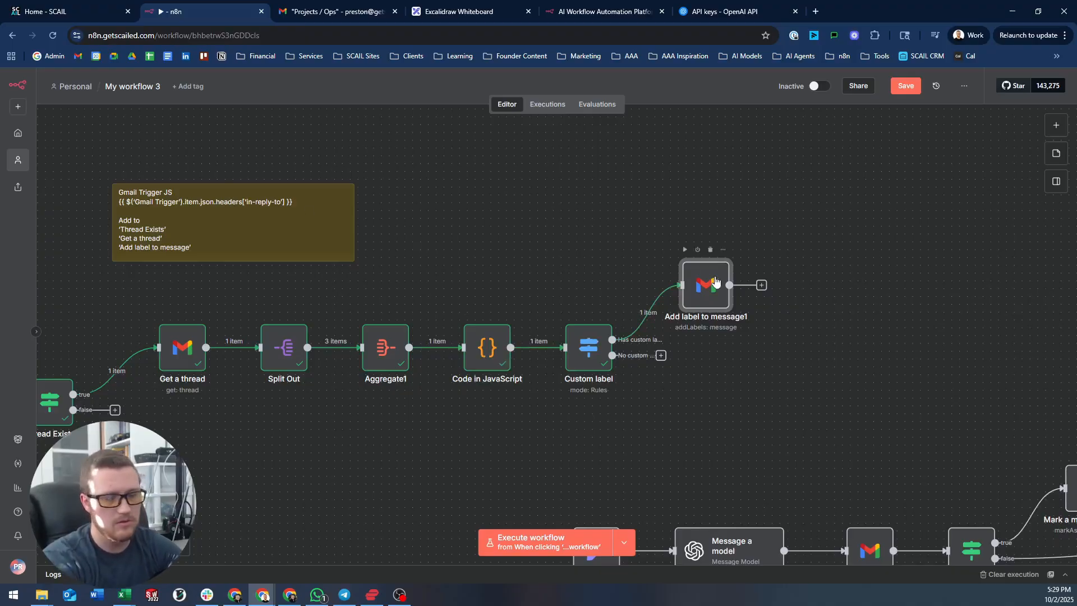
- Rename the Gmail node to 'Add label to thread message' and bring up its next-step choices
{"action": "key", "text": "F2"}
{"action": "type", "text": "Add lab"}
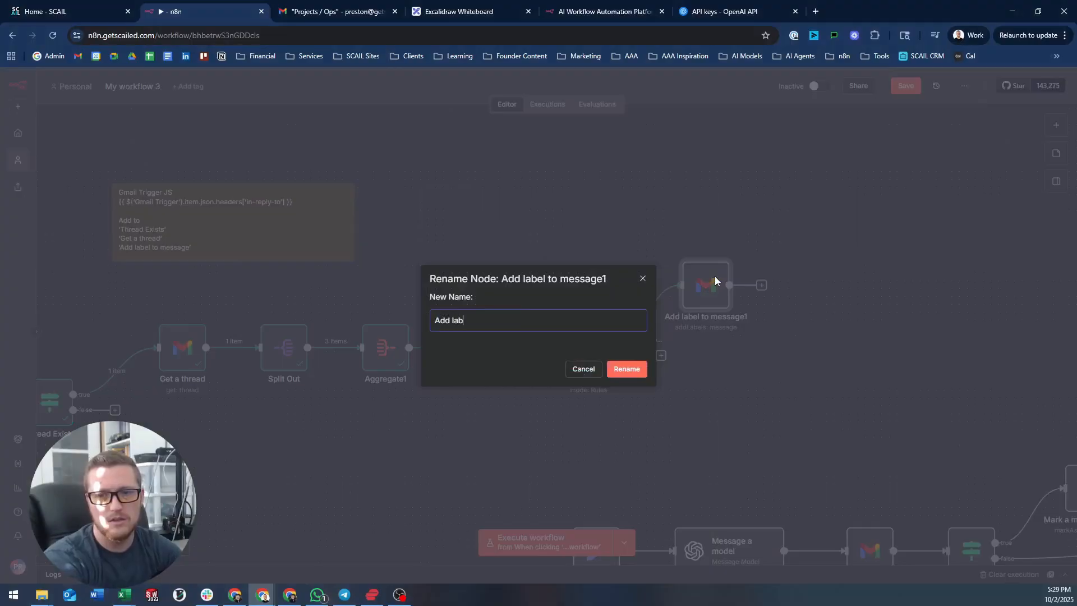
{"action": "type", "text": "el to thread m"}
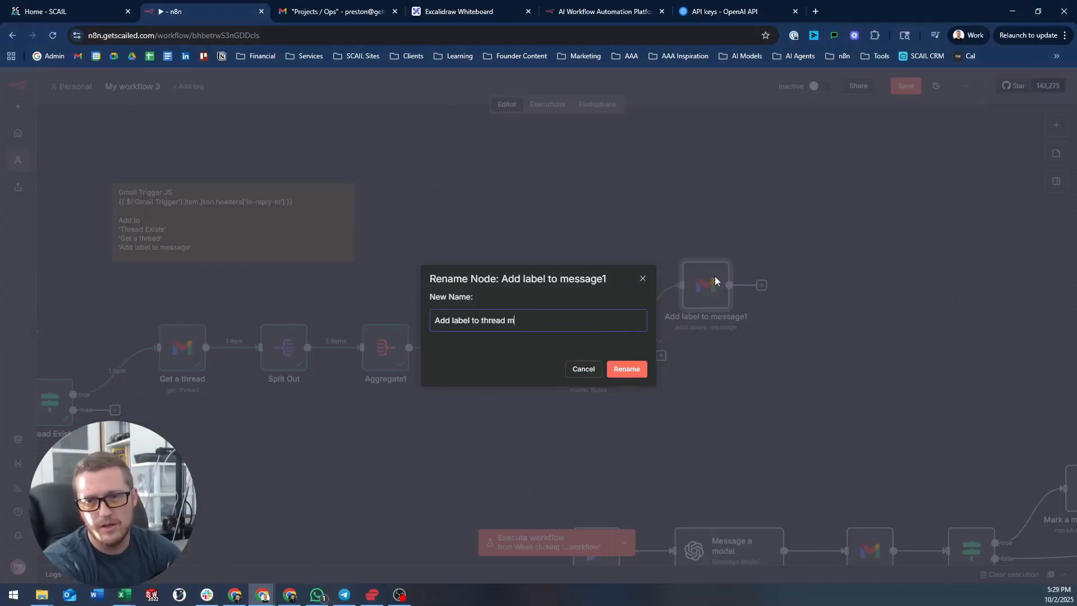
{"action": "type", "text": "essage"}
{"action": "key", "text": "Return"}
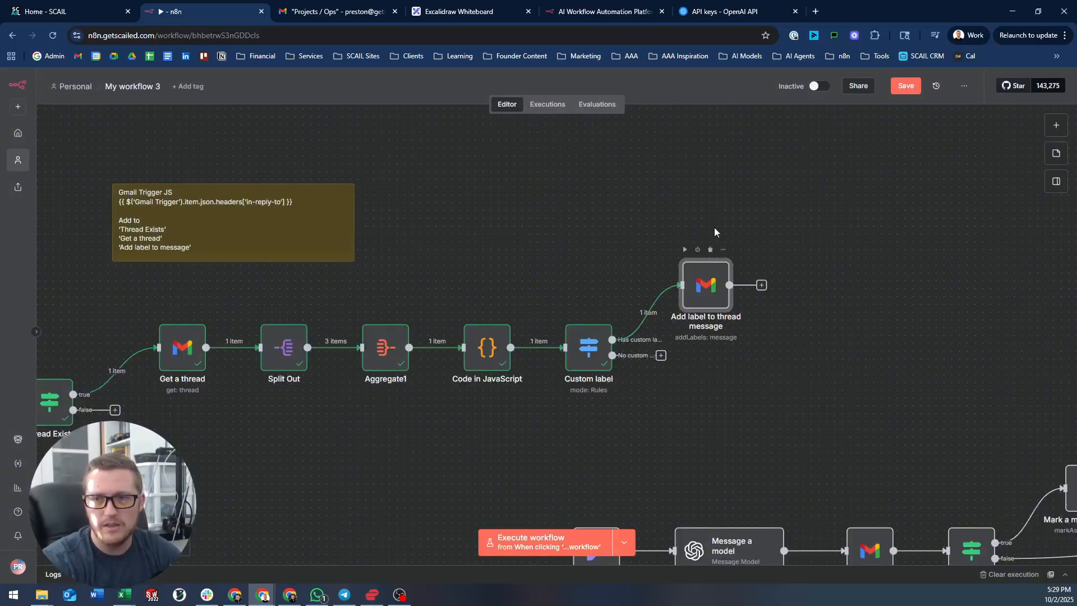
{"action": "left_click_drag", "start_coordinate": [736, 267], "coordinate": [536, 230]}
{"action": "left_click", "coordinate": [563, 248]}
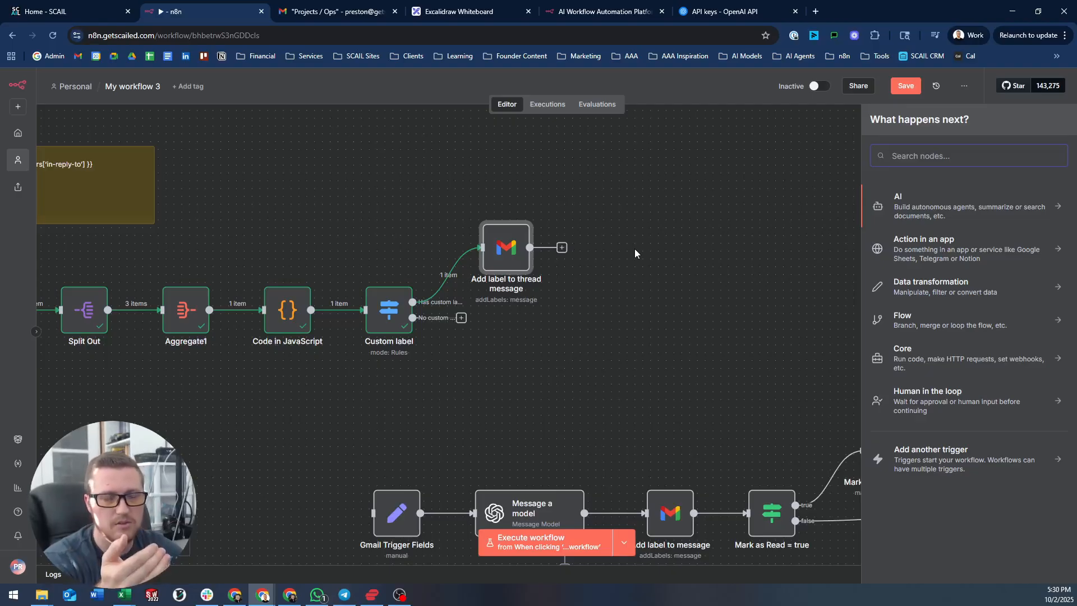
- Try linking Add label to thread message to Delete inbox label from email, then undo the link and misplaced copy
{"action": "left_click", "coordinate": [634, 248]}
{"action": "left_click_drag", "start_coordinate": [677, 290], "coordinate": [592, 232]}
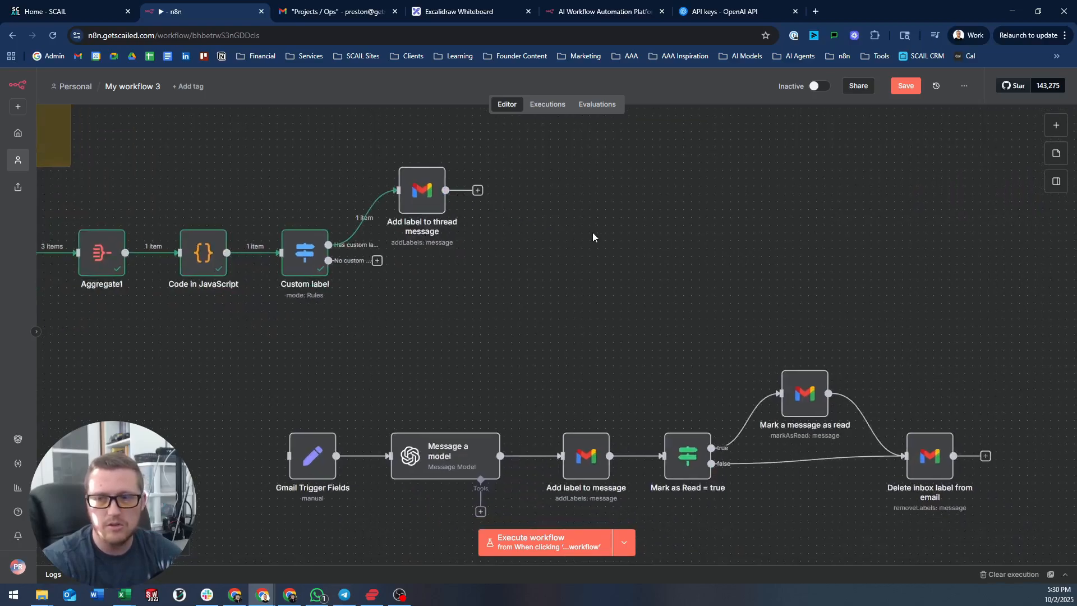
{"action": "left_click_drag", "start_coordinate": [470, 194], "coordinate": [923, 482]}
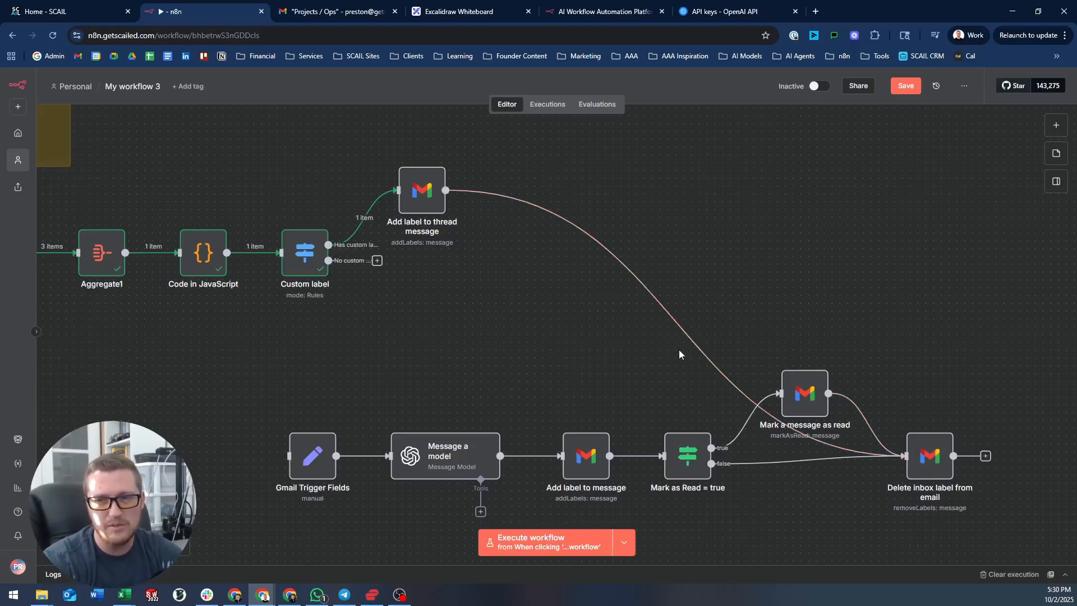
{"action": "left_click", "coordinate": [686, 323]}
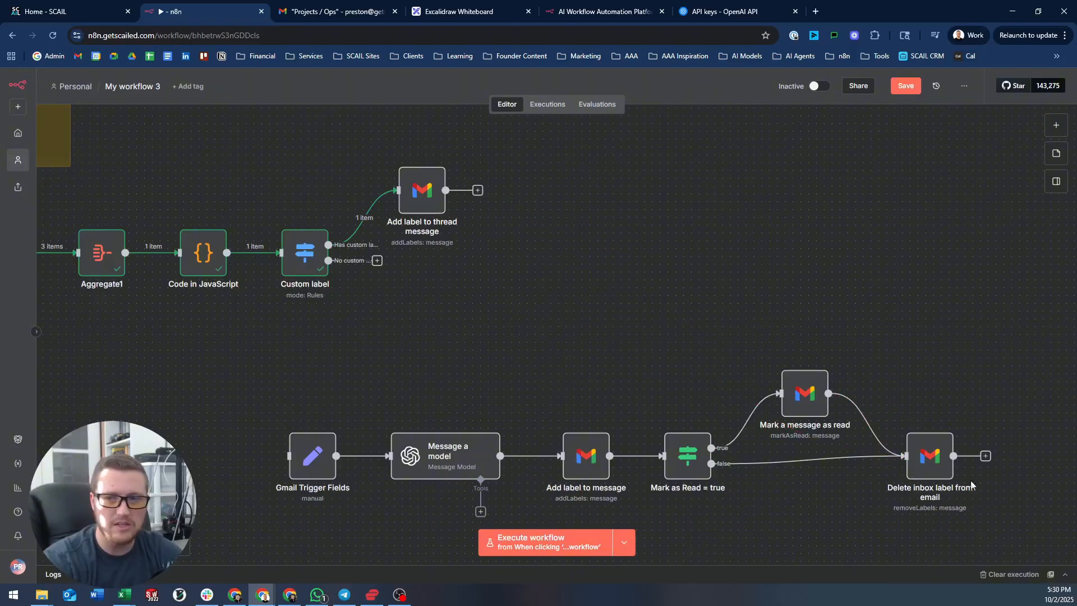
{"action": "key", "text": "ctrl+c"}
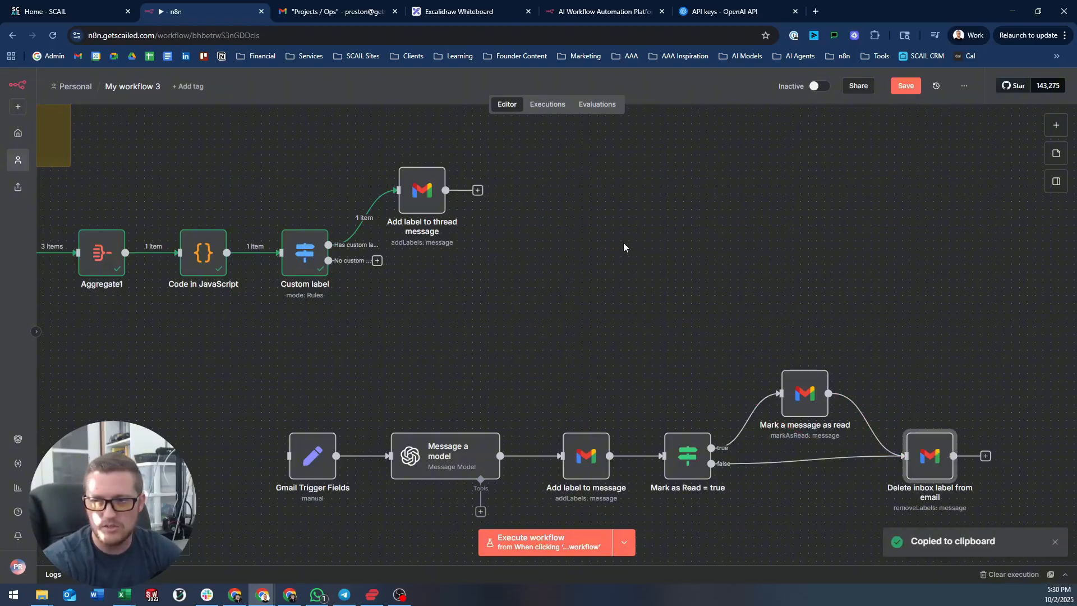
{"action": "key", "text": "ctrl+v"}
{"action": "left_click_drag", "start_coordinate": [653, 271], "coordinate": [520, 190]}
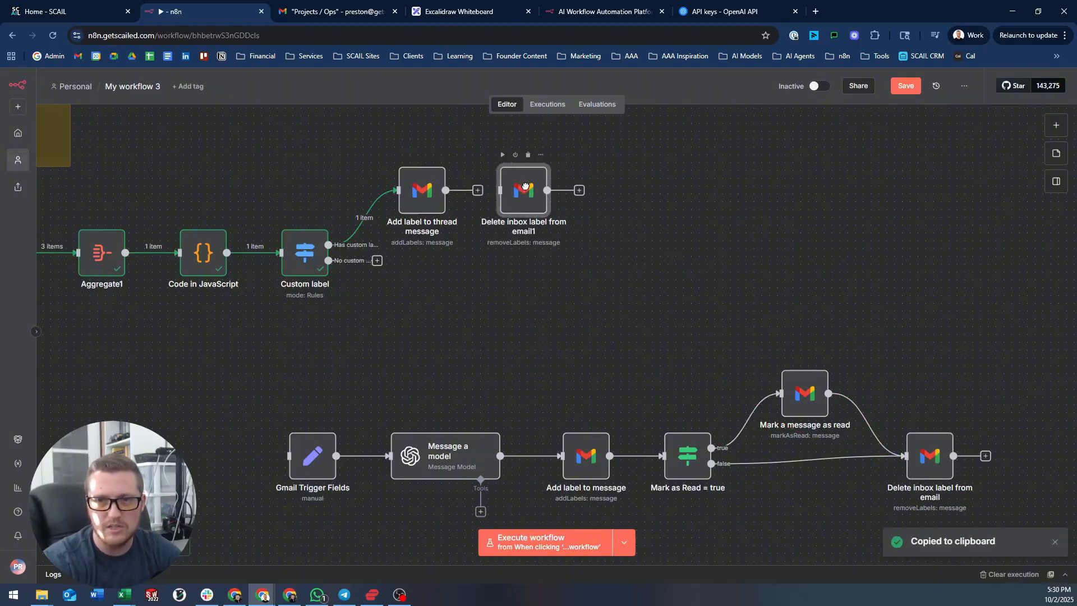
{"action": "key", "text": "Delete"}
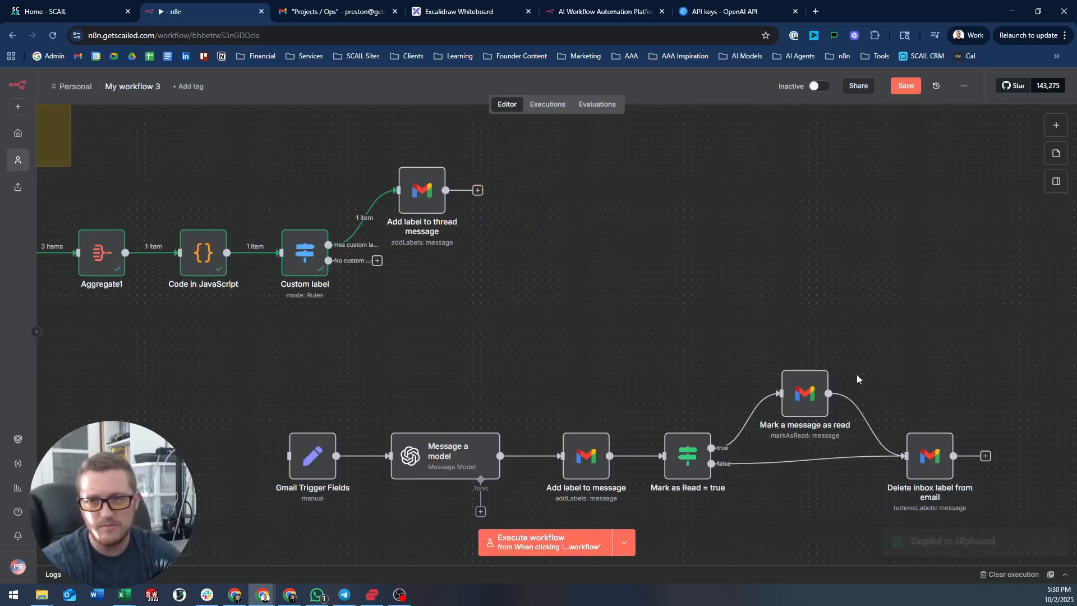
- Copy the Delete inbox label from email node and paste it right after Add label to thread message
{"action": "right_click", "coordinate": [925, 456]}
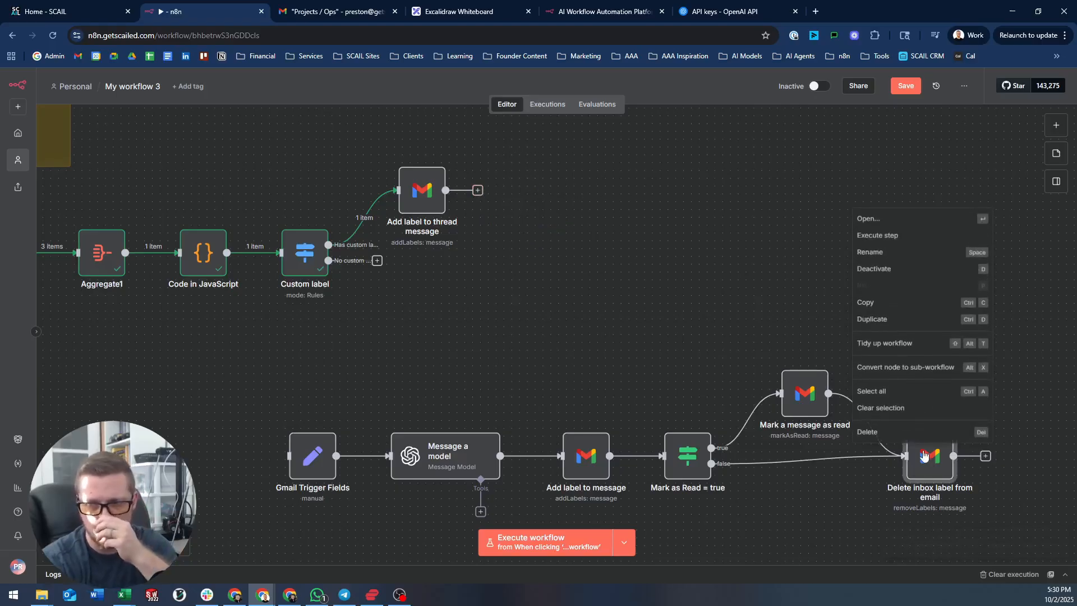
{"action": "left_click", "coordinate": [893, 304]}
{"action": "right_click", "coordinate": [560, 194]}
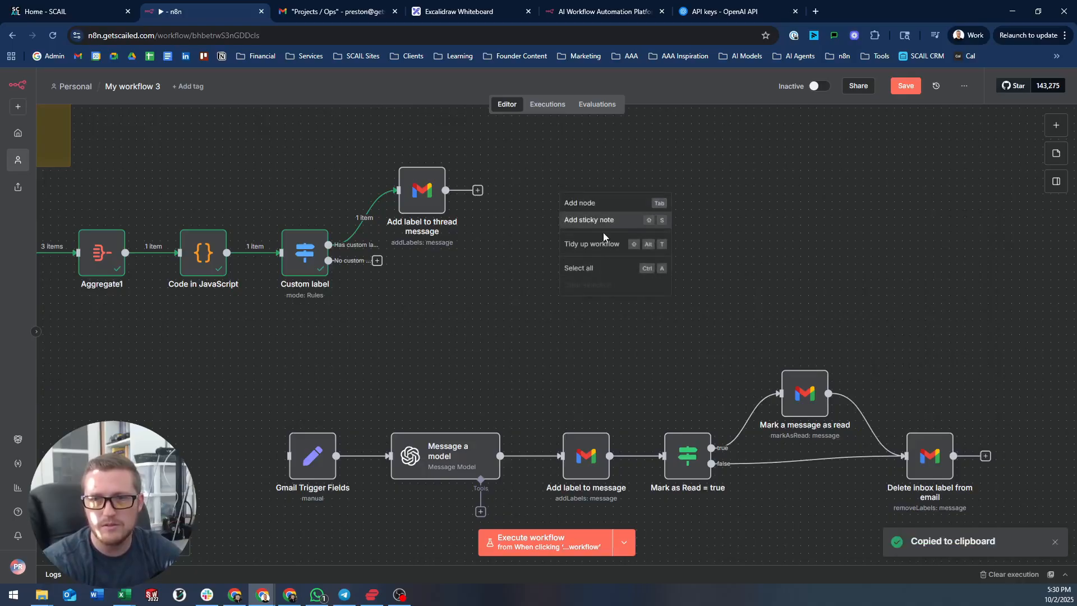
{"action": "right_click", "coordinate": [516, 180]}
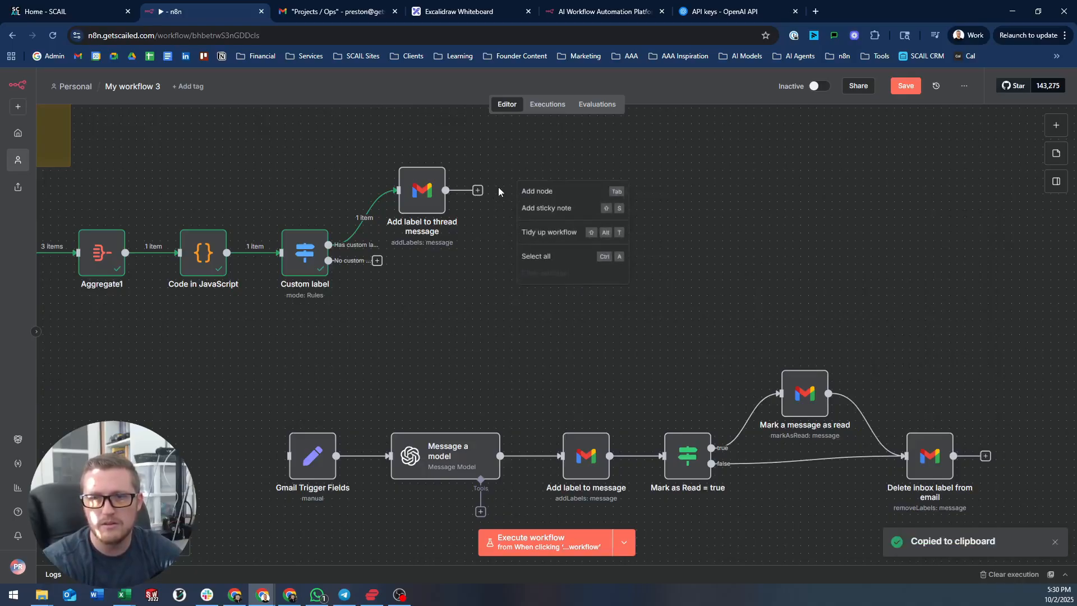
{"action": "left_click", "coordinate": [505, 187]}
{"action": "right_click", "coordinate": [509, 193]}
{"action": "left_click", "coordinate": [532, 176]}
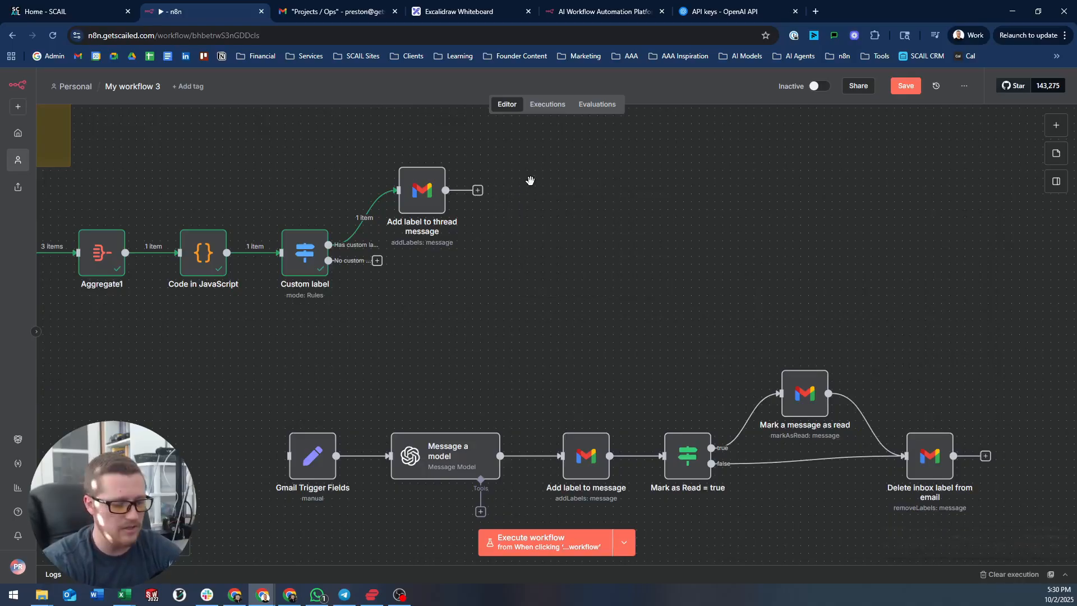
{"action": "key", "text": "ctrl+v"}
{"action": "left_click_drag", "start_coordinate": [531, 194], "coordinate": [492, 186]}
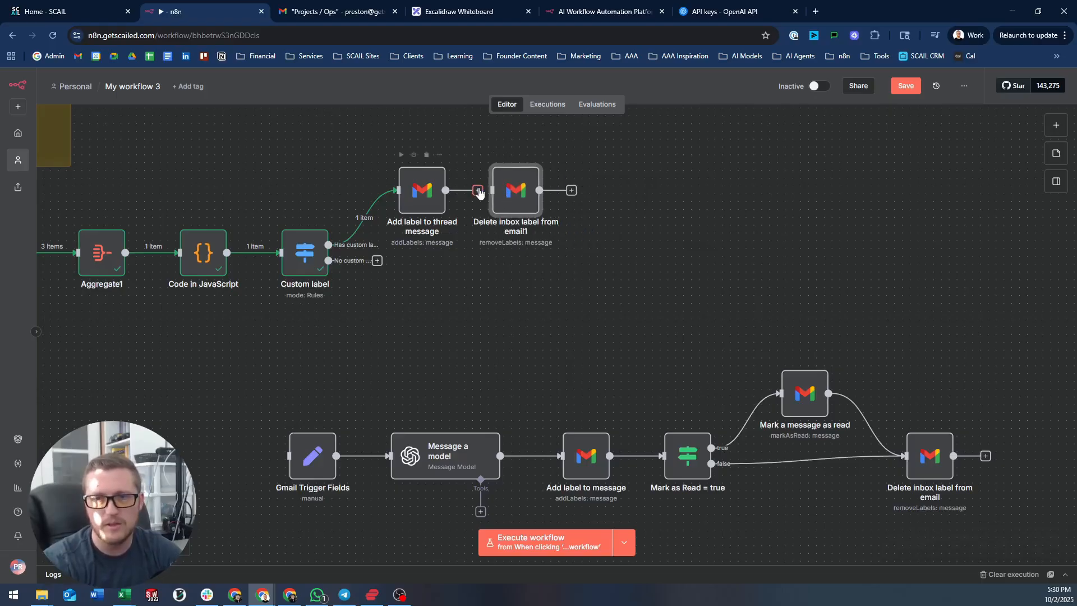
- Switch Add label to thread message to the SCAIL Gmail credential
{"action": "double_click", "coordinate": [511, 192]}
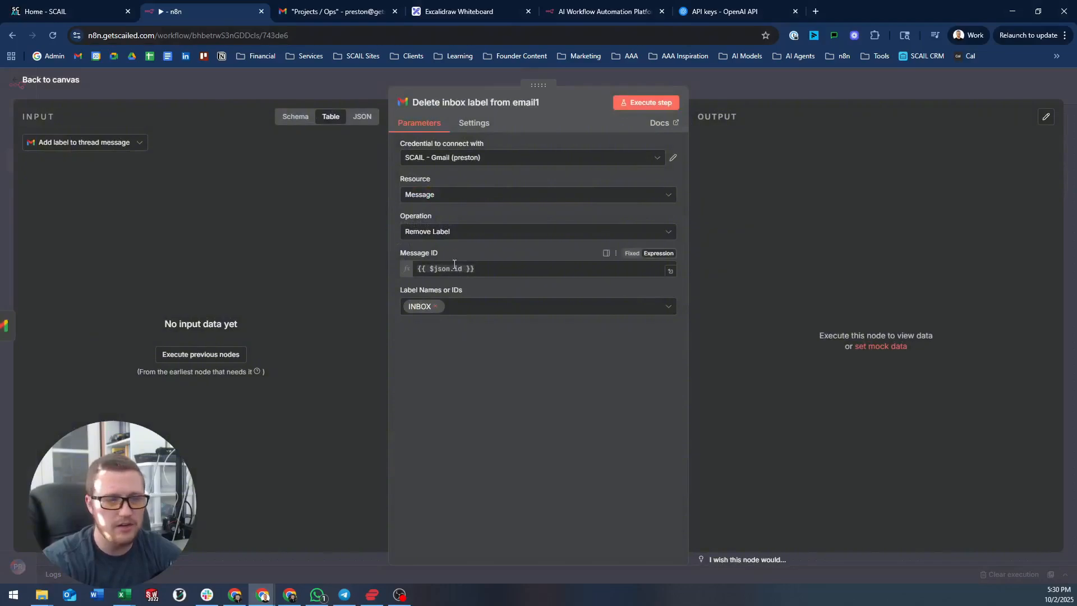
{"action": "left_click", "coordinate": [338, 80]}
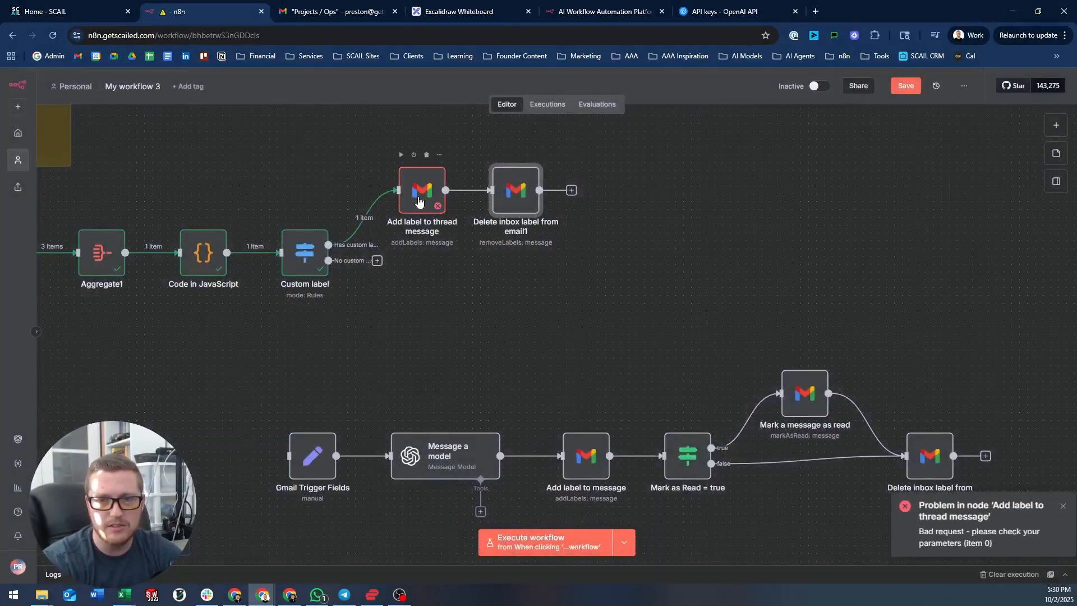
{"action": "double_click", "coordinate": [424, 174]}
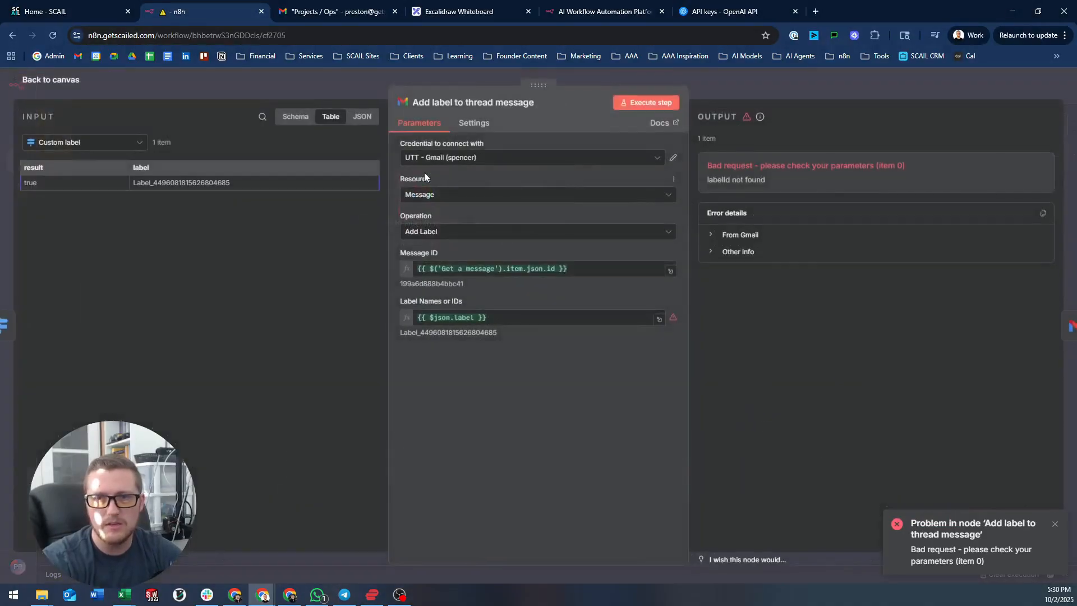
{"action": "left_click", "coordinate": [454, 159]}
{"action": "left_click", "coordinate": [476, 216]}
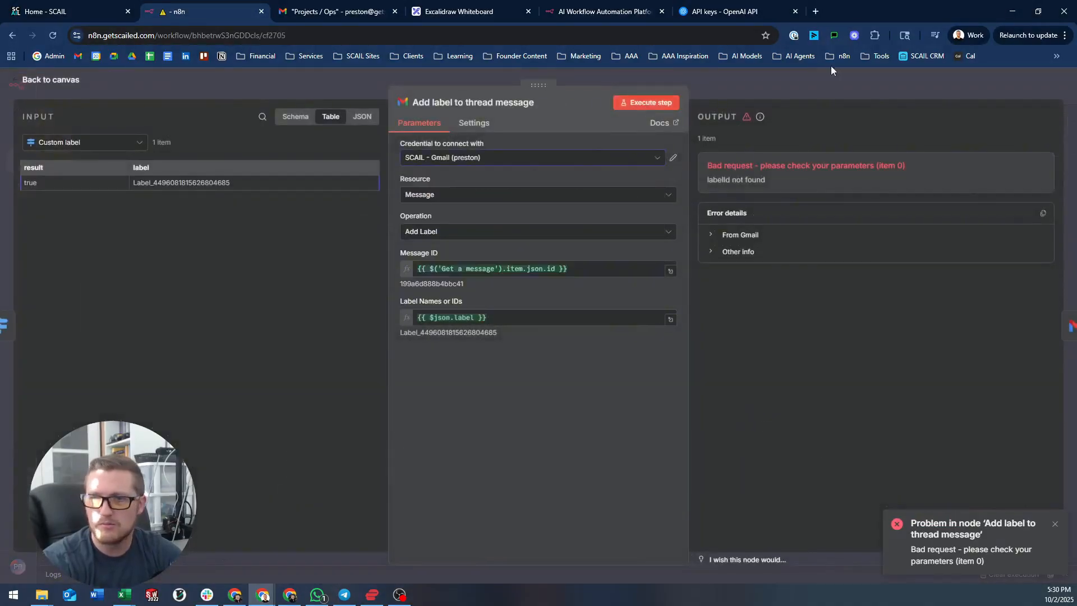
{"action": "left_click", "coordinate": [774, 79]}
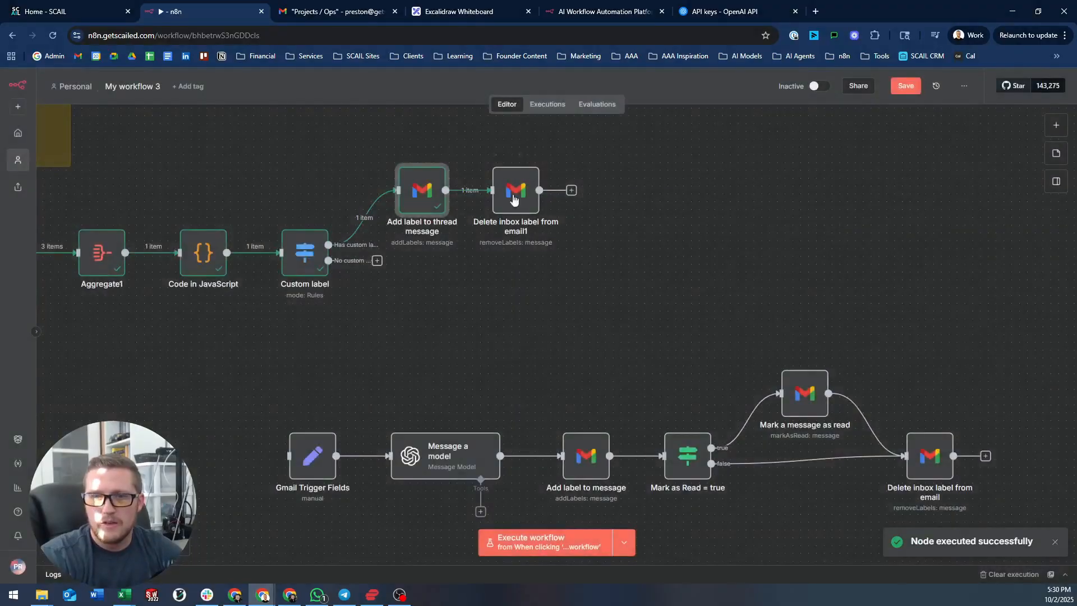
- Check its output message id and the copied delete node removing INBOX via {{ $json.id }}
{"action": "key", "text": "Return"}
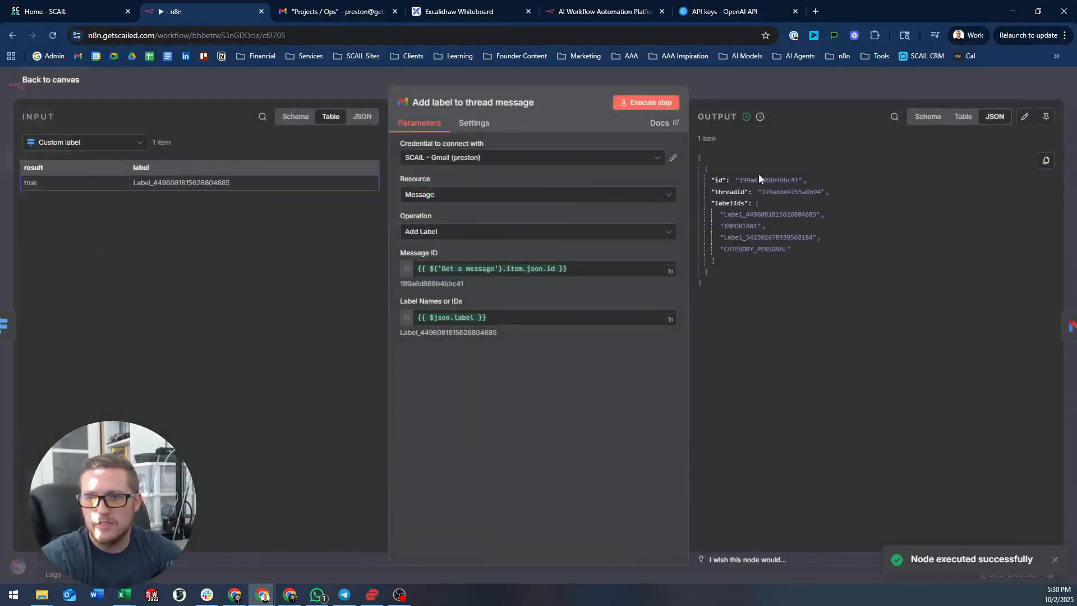
{"action": "left_click_drag", "start_coordinate": [712, 182], "coordinate": [802, 181]}
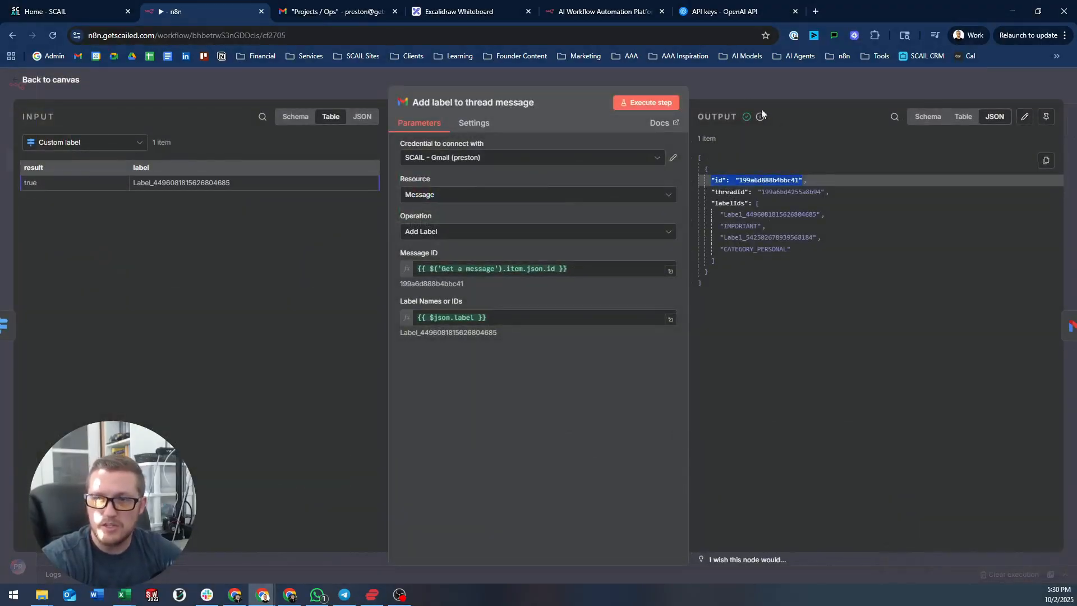
{"action": "left_click", "coordinate": [756, 85]}
{"action": "left_click", "coordinate": [517, 200]}
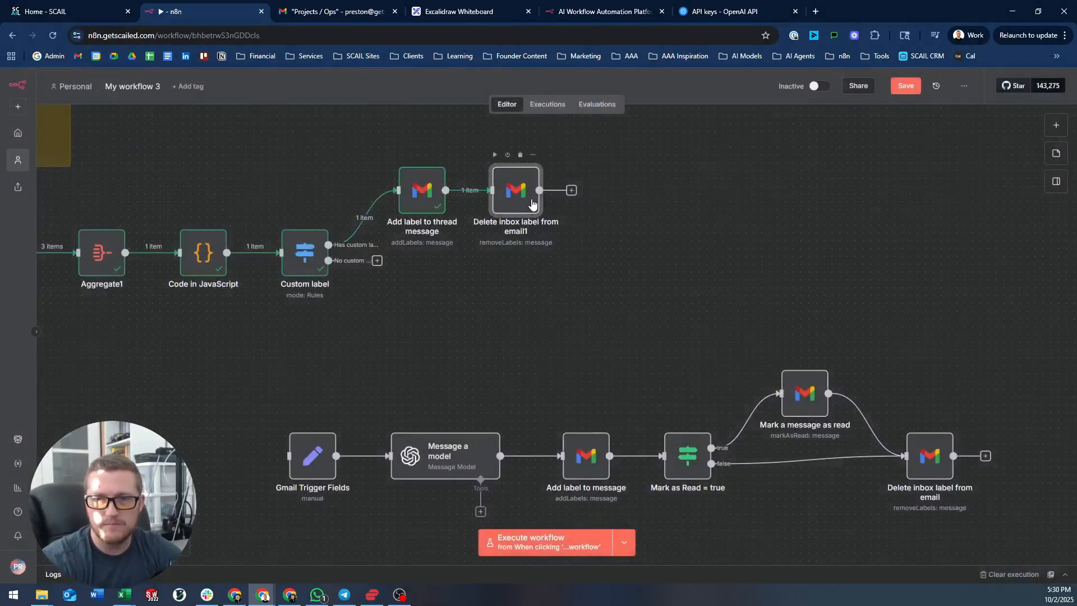
{"action": "double_click", "coordinate": [517, 201]}
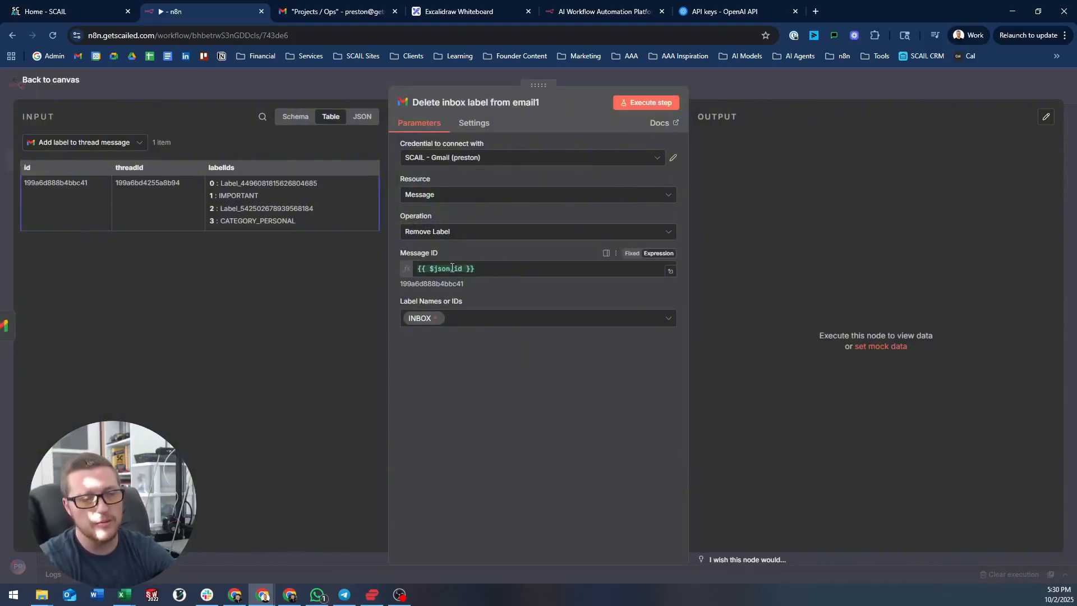
{"action": "left_click", "coordinate": [766, 83]}
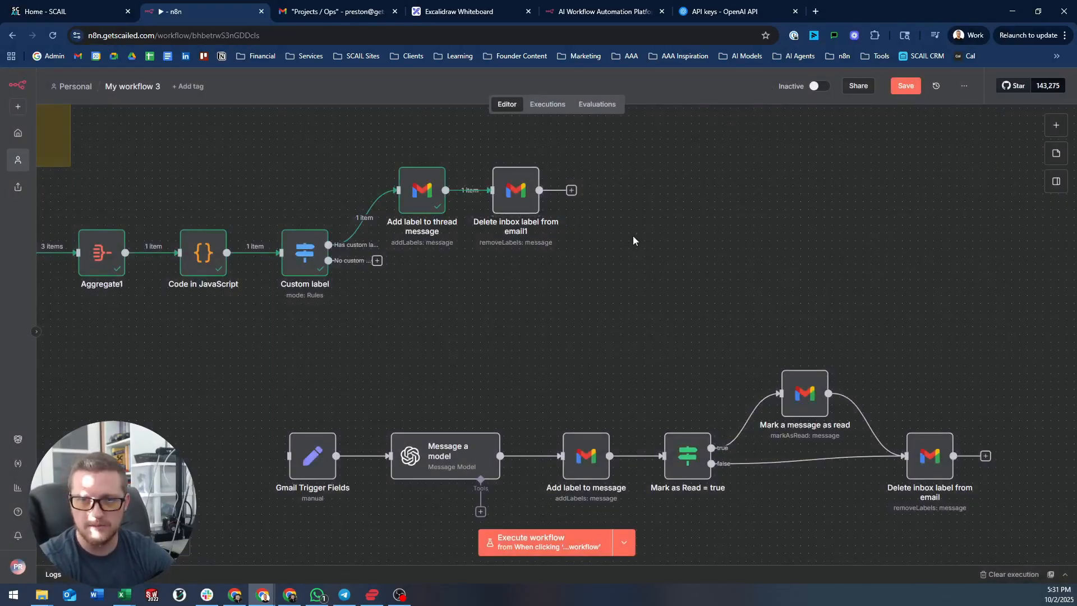
- Connect Custom label's No custom label output and Thread Exists' false output to Gmail Trigger Fields
{"action": "scroll", "coordinate": [633, 235], "scroll_direction": "left", "scroll_amount": 5}
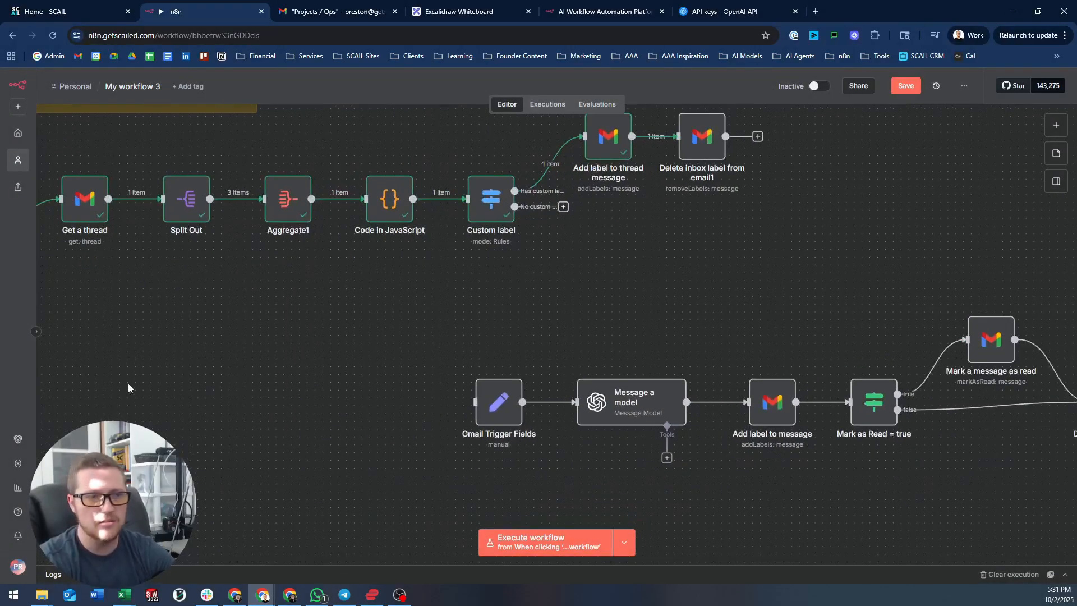
{"action": "left_click_drag", "start_coordinate": [563, 208], "coordinate": [475, 402]}
{"action": "left_click_drag", "start_coordinate": [529, 305], "coordinate": [642, 320]}
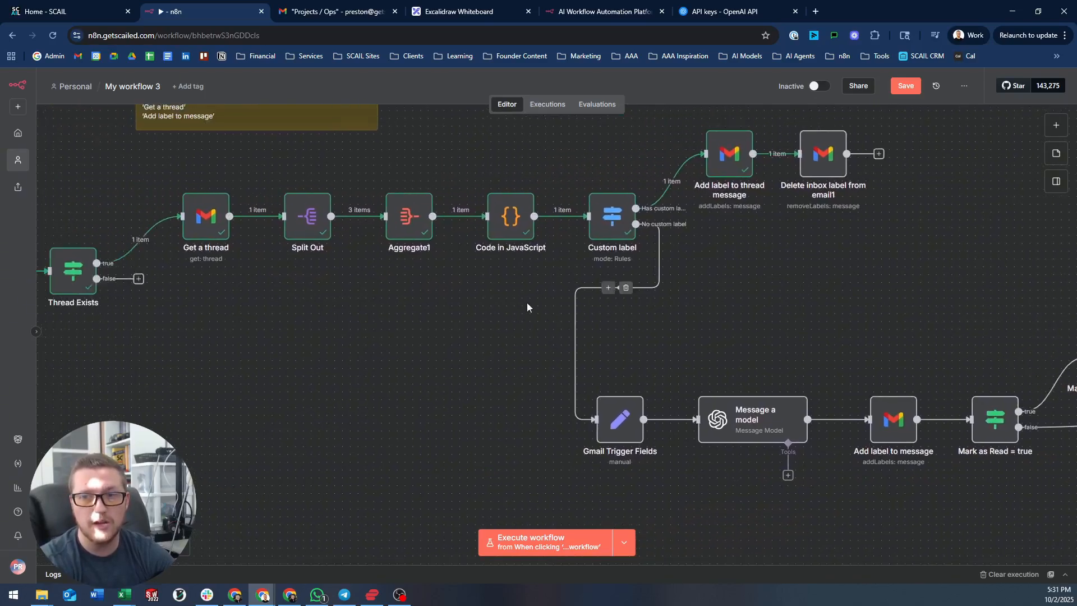
{"action": "scroll", "coordinate": [527, 302], "scroll_direction": "down", "scroll_amount": 3}
{"action": "scroll", "coordinate": [365, 180], "scroll_direction": "up", "scroll_amount": 5}
{"action": "scroll", "coordinate": [395, 236], "scroll_direction": "down", "scroll_amount": 3}
{"action": "scroll", "coordinate": [459, 207], "scroll_direction": "up", "scroll_amount": 1}
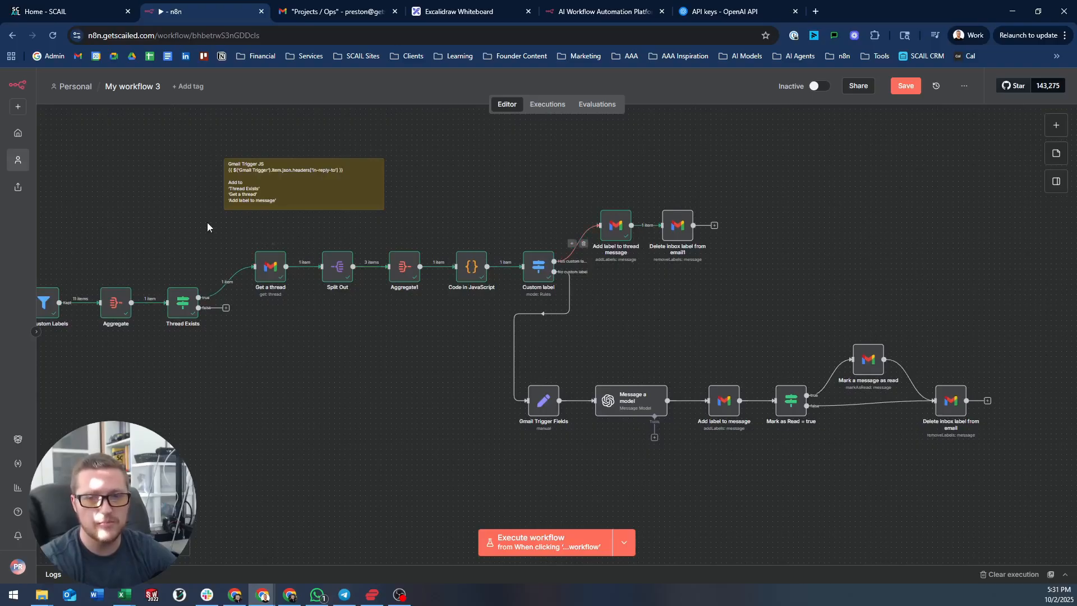
{"action": "left_click_drag", "start_coordinate": [198, 307], "coordinate": [519, 406]}
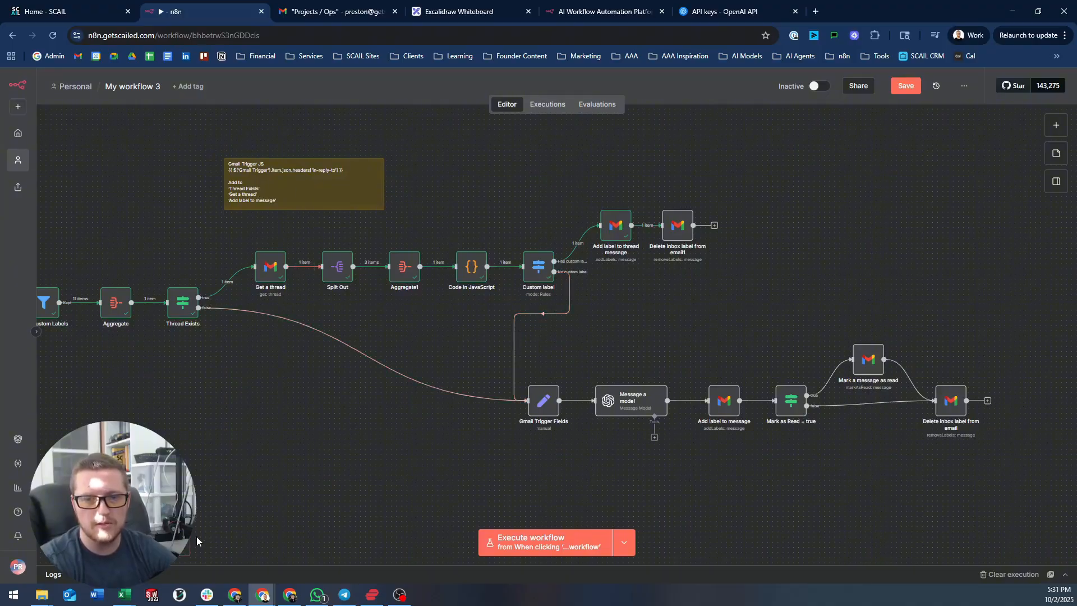
- Fit the workflow and select the in-reply-to expression in the Gmail Trigger JS sticky note
{"action": "key", "text": "1"}
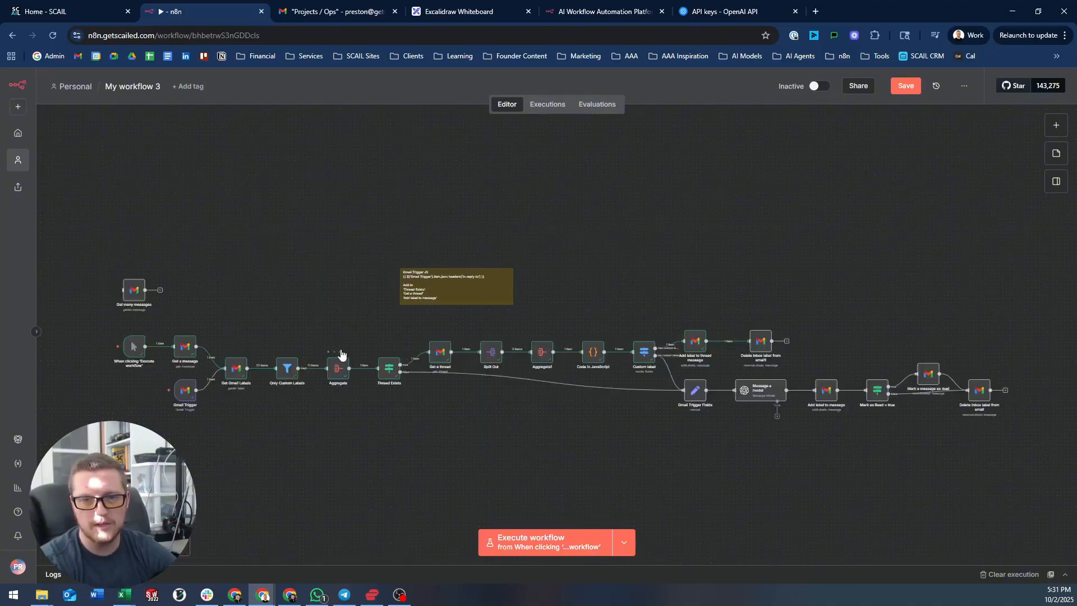
{"action": "scroll", "coordinate": [340, 355], "scroll_direction": "up", "scroll_amount": 1}
{"action": "left_click_drag", "start_coordinate": [750, 287], "coordinate": [769, 247]}
{"action": "left_click_drag", "start_coordinate": [356, 265], "coordinate": [446, 257]}
{"action": "scroll", "coordinate": [586, 235], "scroll_direction": "up", "scroll_amount": 3}
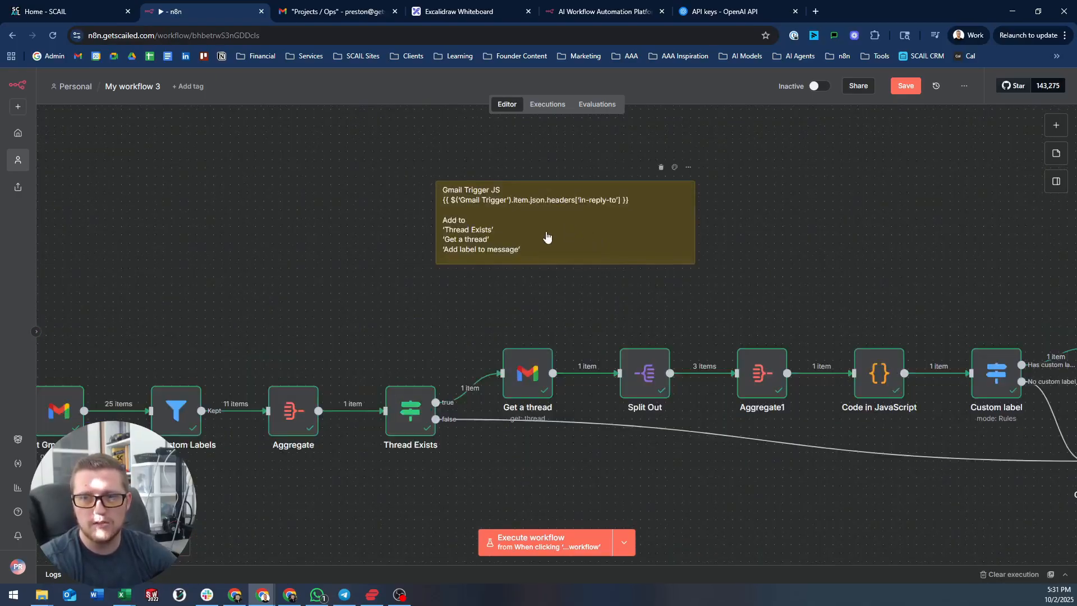
{"action": "double_click", "coordinate": [547, 232]}
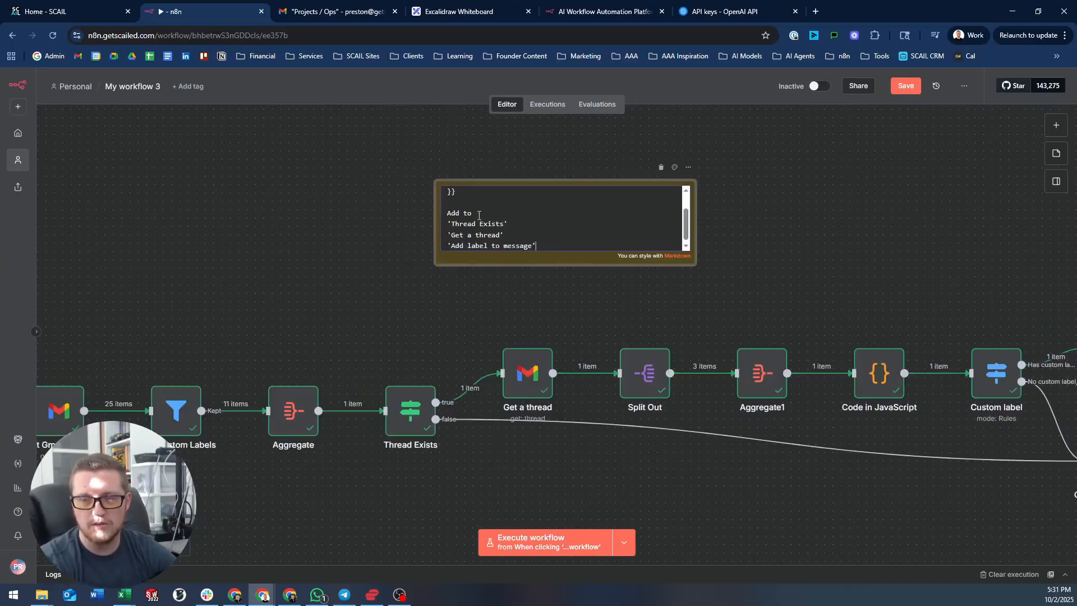
{"action": "scroll", "coordinate": [470, 225], "scroll_direction": "up", "scroll_amount": 1}
{"action": "left_click_drag", "start_coordinate": [449, 210], "coordinate": [447, 212]}
{"action": "key", "text": "ctrl+c"}
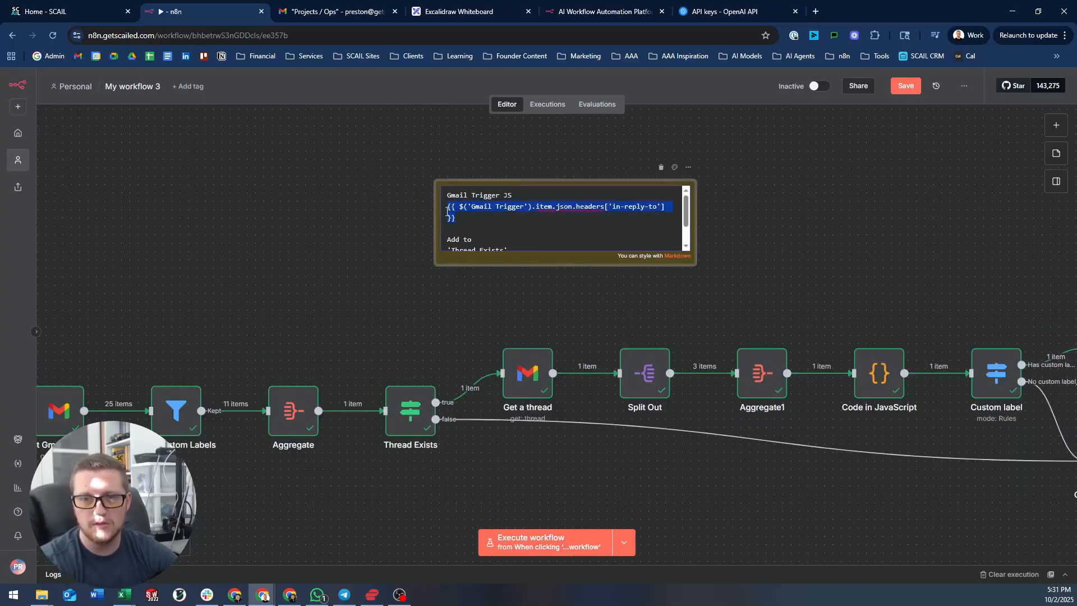
{"action": "left_click", "coordinate": [384, 312]}
{"action": "scroll", "coordinate": [384, 312], "scroll_direction": "down", "scroll_amount": 3}
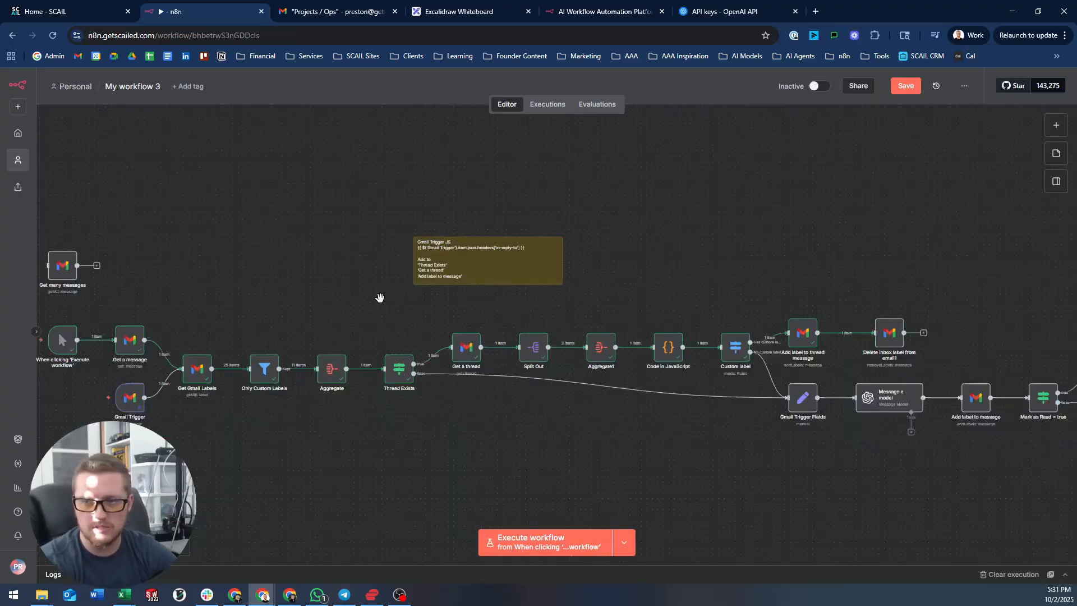
{"action": "scroll", "coordinate": [381, 290], "scroll_direction": "down", "scroll_amount": 1}
- Run the test branch from the manual trigger, chain Get a message and Get many messages above the main flow, and fit the view
{"action": "left_click", "coordinate": [817, 313]}
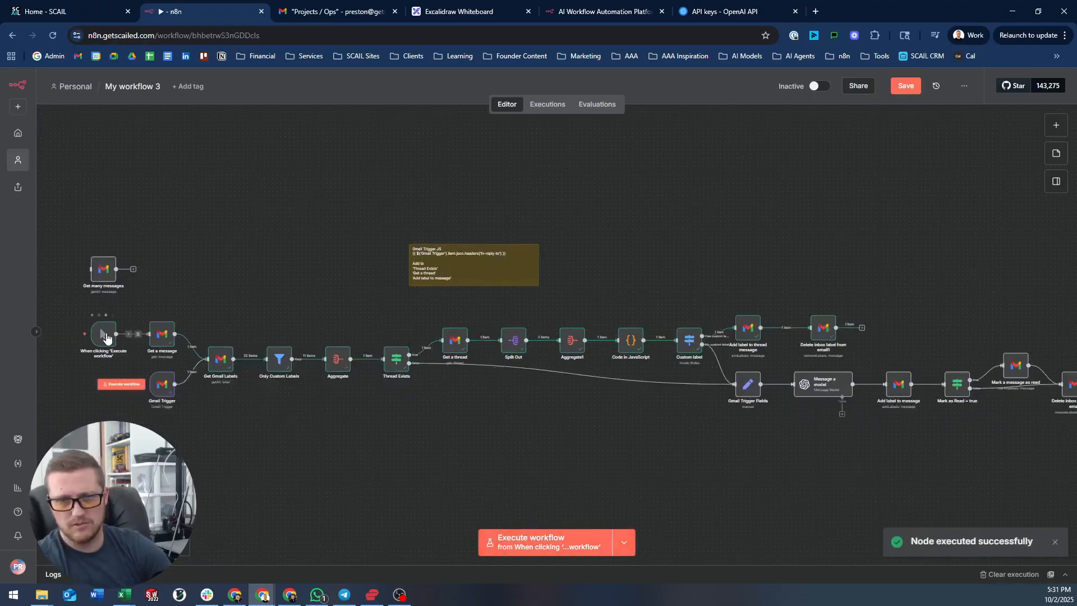
{"action": "mouse_move", "coordinate": [92, 319]}
{"action": "left_click", "coordinate": [62, 334]}
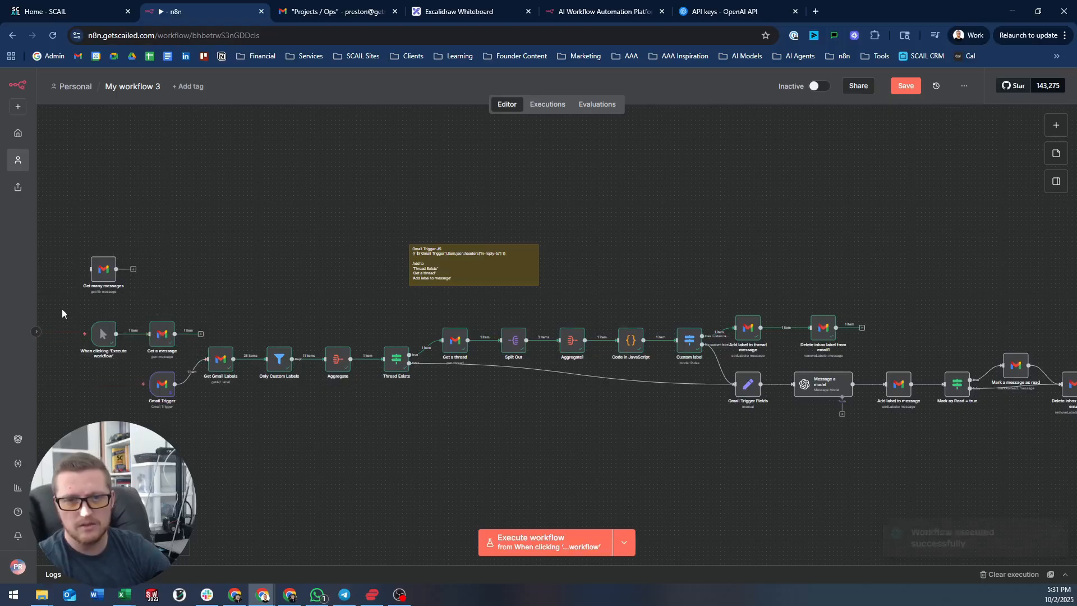
{"action": "left_click_drag", "start_coordinate": [103, 333], "coordinate": [156, 243]}
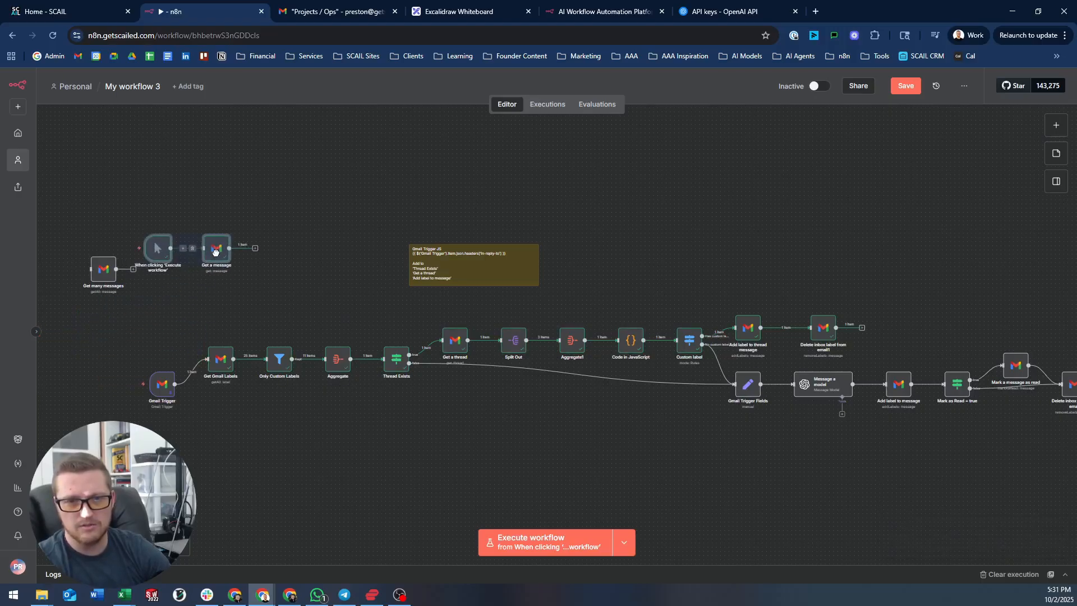
{"action": "left_click_drag", "start_coordinate": [102, 270], "coordinate": [278, 243]}
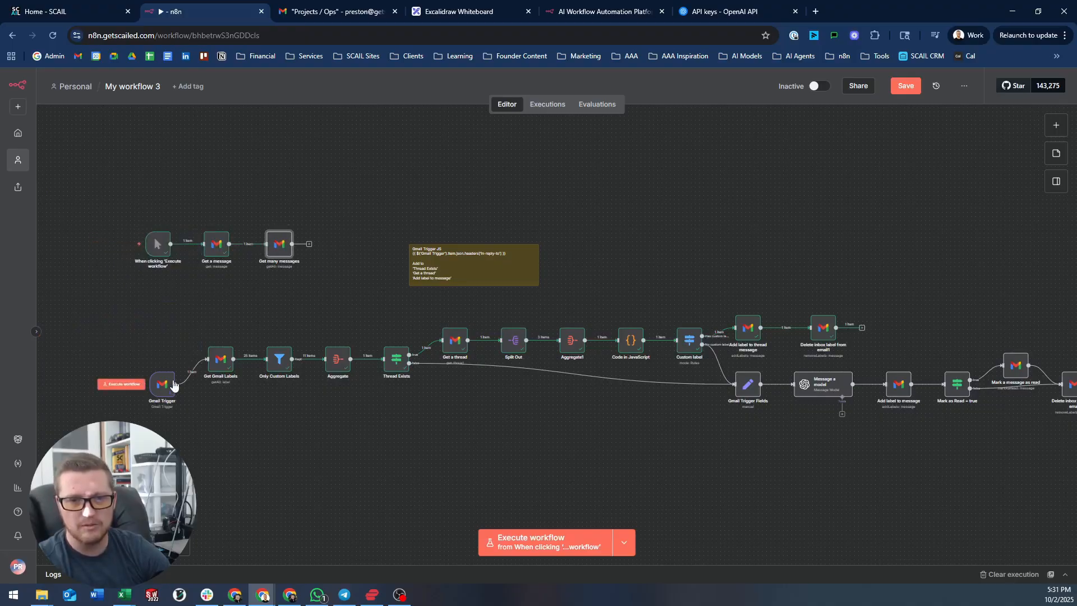
{"action": "left_click_drag", "start_coordinate": [168, 381], "coordinate": [176, 358]}
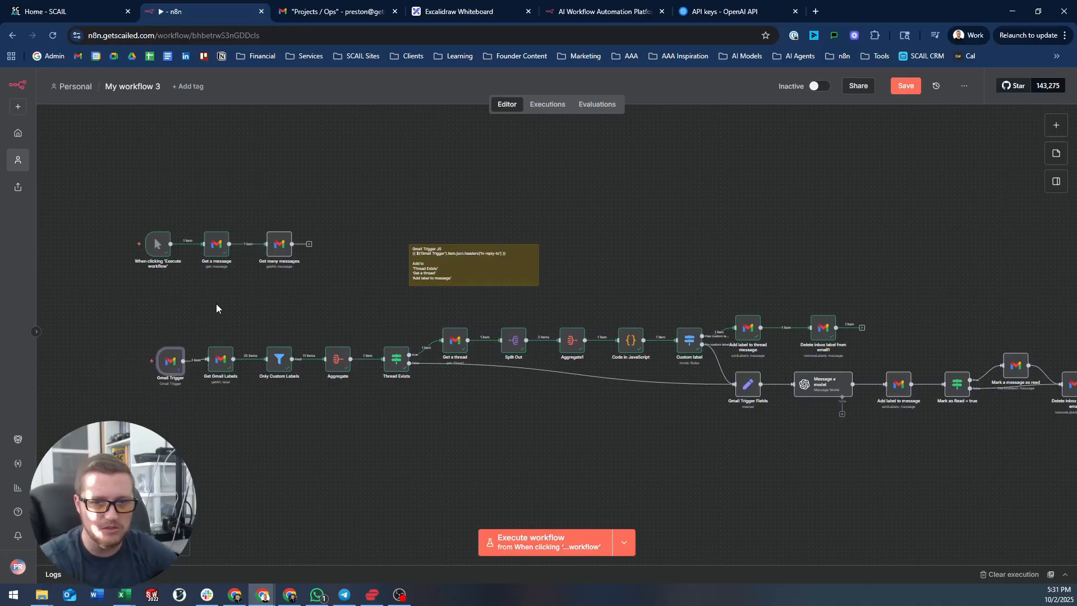
{"action": "key", "text": "1"}
{"action": "left_click", "coordinate": [309, 302]}
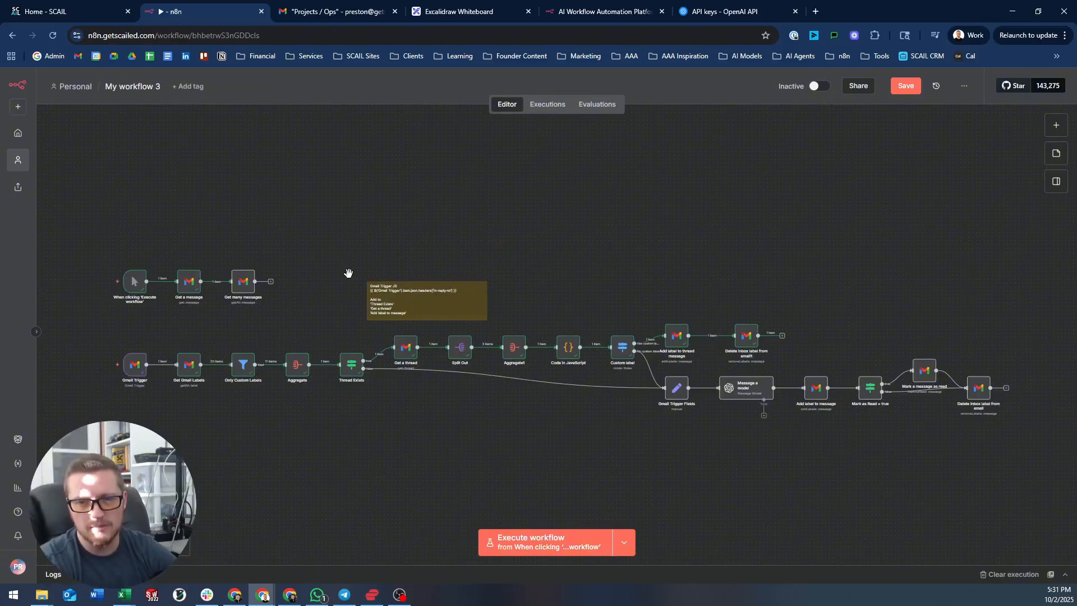
- Paste the Gmail Trigger in-reply-to expression into Thread Exists' condition and Get a thread's Thread ID
{"action": "scroll", "coordinate": [352, 279], "scroll_direction": "up", "scroll_amount": 1}
{"action": "scroll", "coordinate": [676, 224], "scroll_direction": "down", "scroll_amount": 1}
{"action": "scroll", "coordinate": [676, 224], "scroll_direction": "right", "scroll_amount": 1}
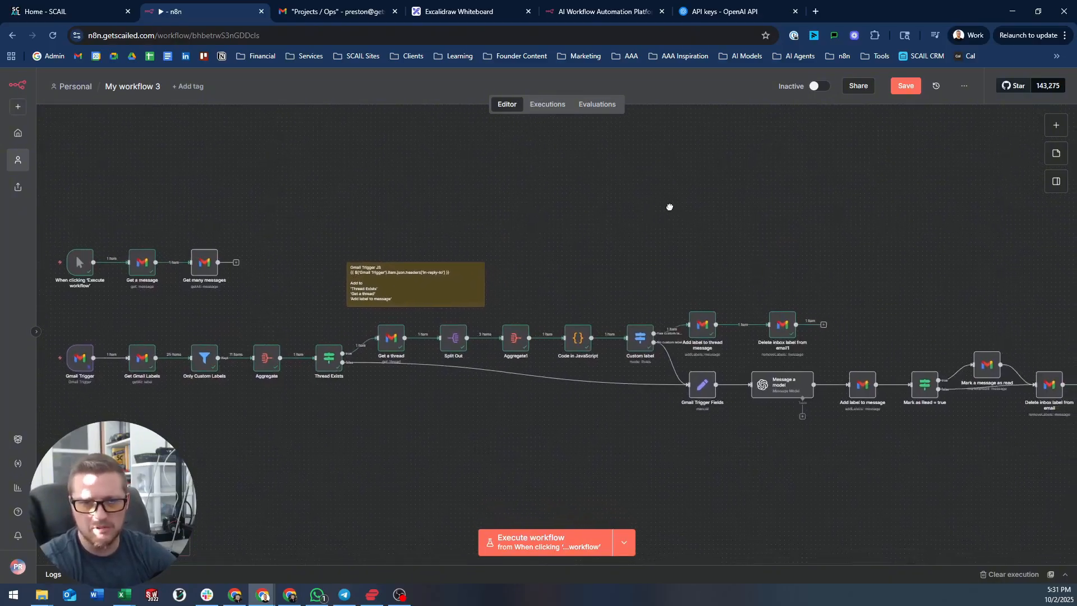
{"action": "scroll", "coordinate": [663, 209], "scroll_direction": "right", "scroll_amount": 1}
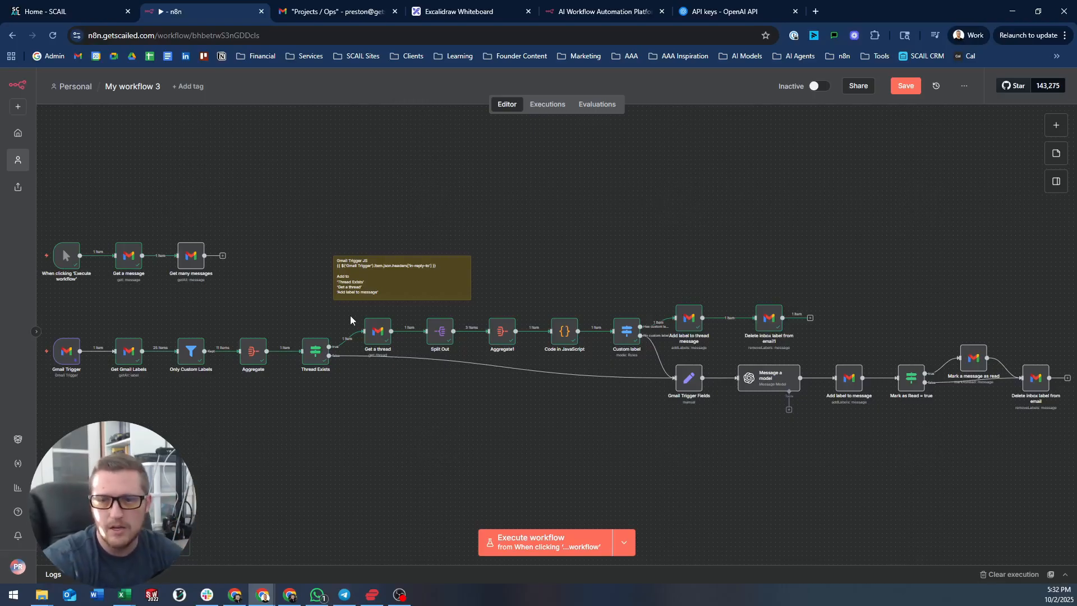
{"action": "scroll", "coordinate": [350, 320], "scroll_direction": "up", "scroll_amount": 5}
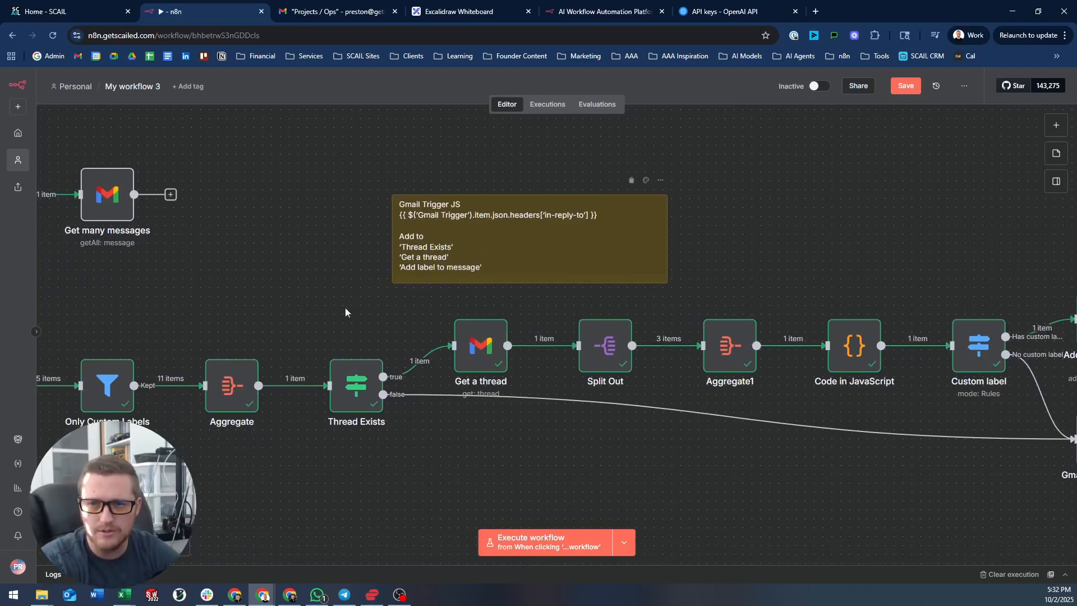
{"action": "double_click", "coordinate": [356, 386]}
{"action": "left_click_drag", "start_coordinate": [634, 170], "coordinate": [246, 165]}
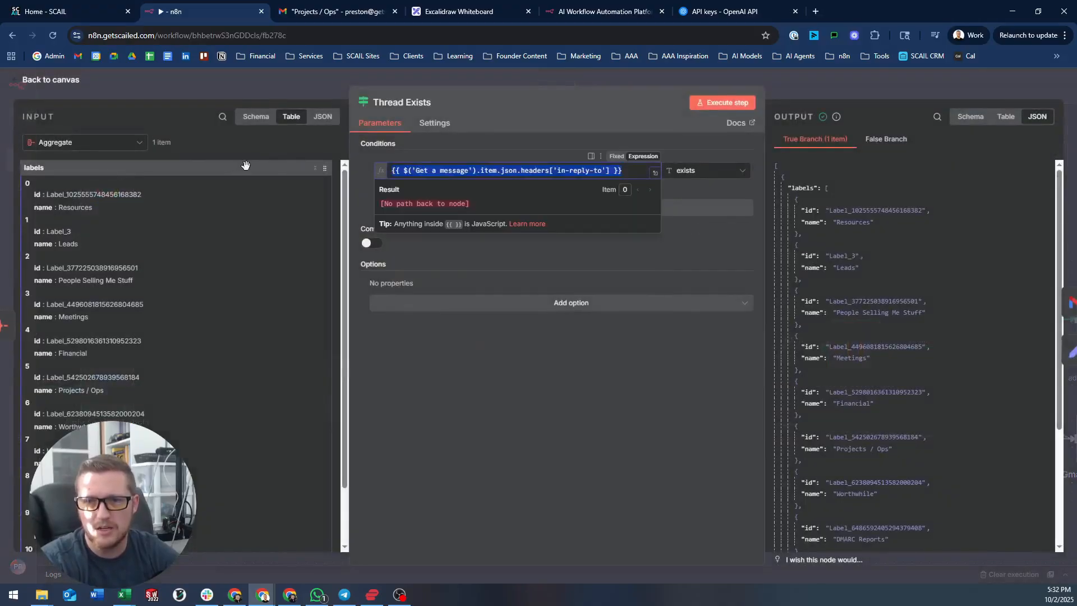
{"action": "key", "text": "ctrl+v"}
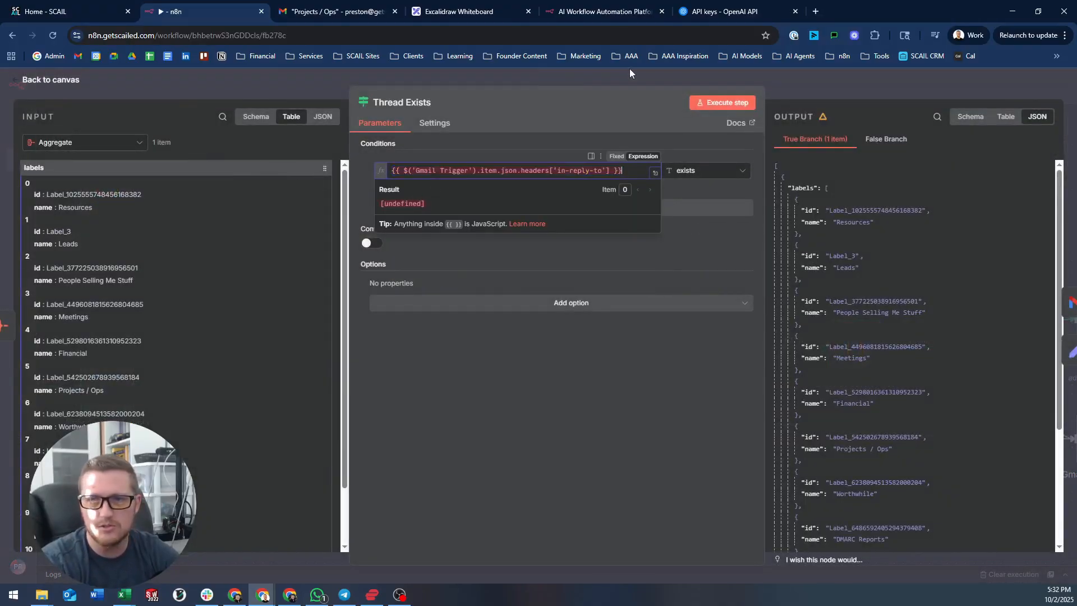
{"action": "left_click", "coordinate": [630, 68]}
{"action": "left_click_drag", "start_coordinate": [356, 314], "coordinate": [227, 257]}
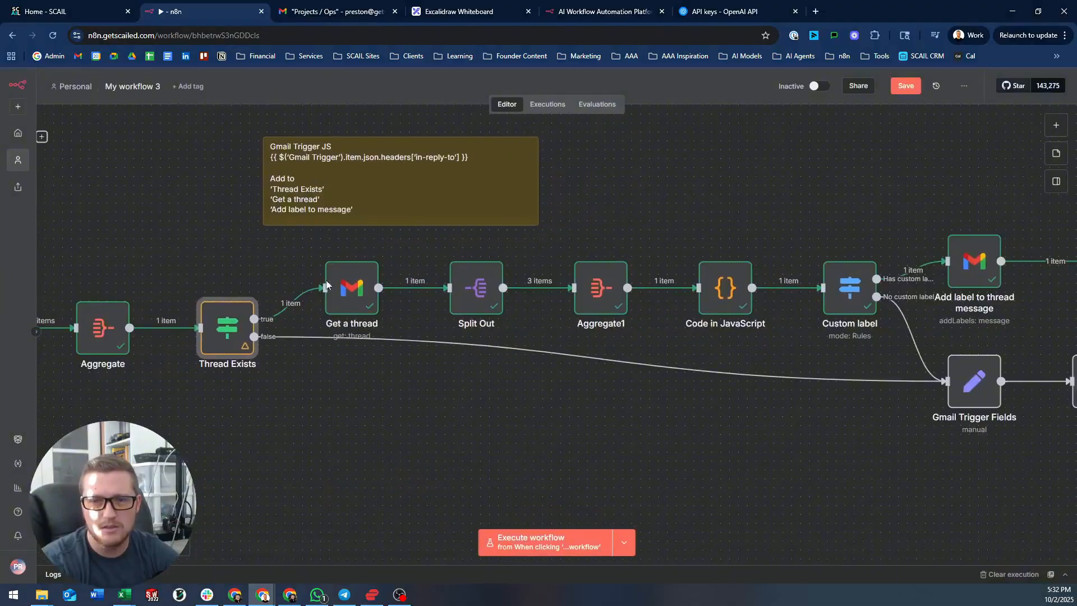
{"action": "left_click", "coordinate": [351, 286]}
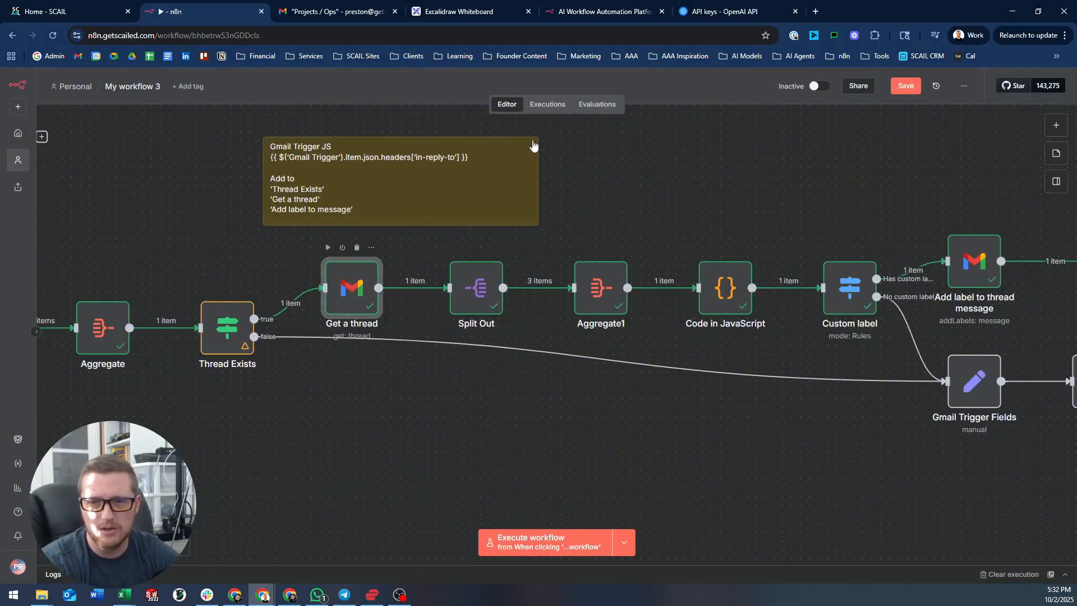
{"action": "left_click_drag", "start_coordinate": [605, 269], "coordinate": [243, 262]}
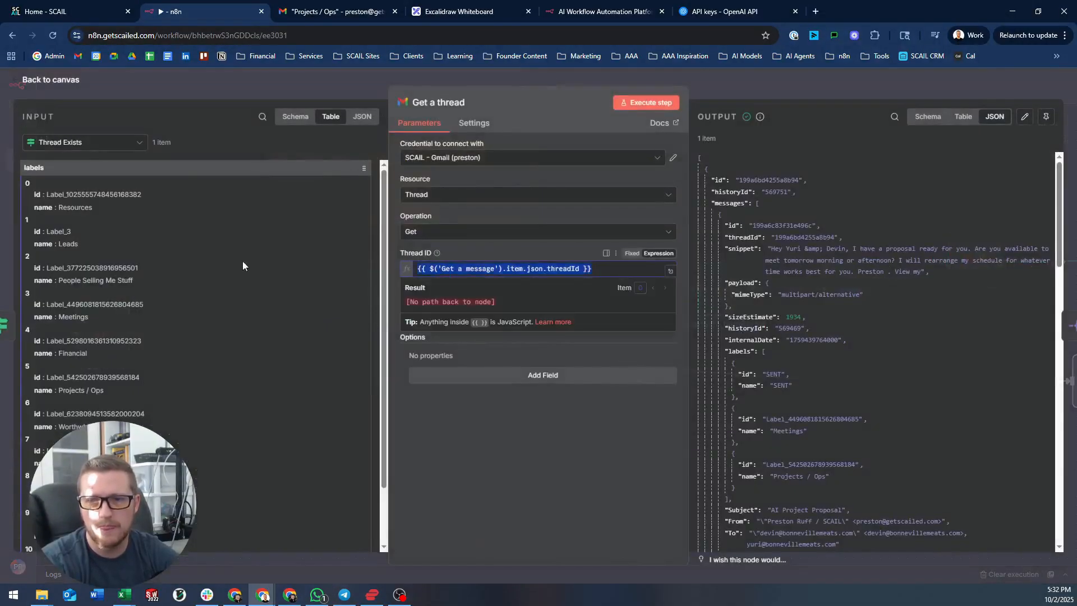
{"action": "type", "text": "{{ $('Gmail Trigger').item.json.headers['in-reply-to'] }}"}
{"action": "left_click", "coordinate": [747, 79]}
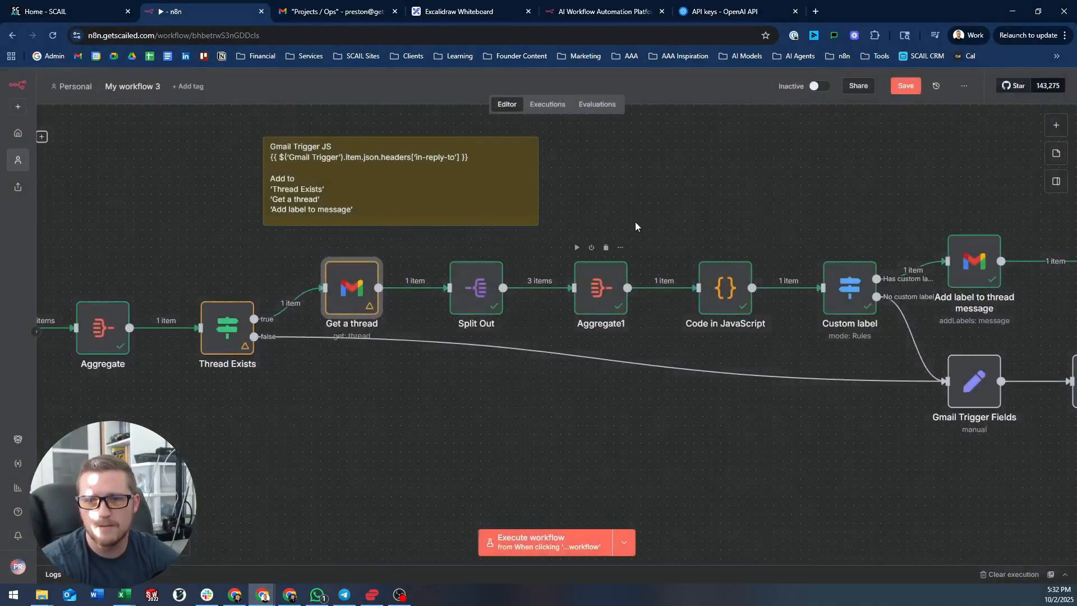
- Review the Message ID expression in Add label to thread message
{"action": "left_click_drag", "start_coordinate": [636, 221], "coordinate": [547, 206]}
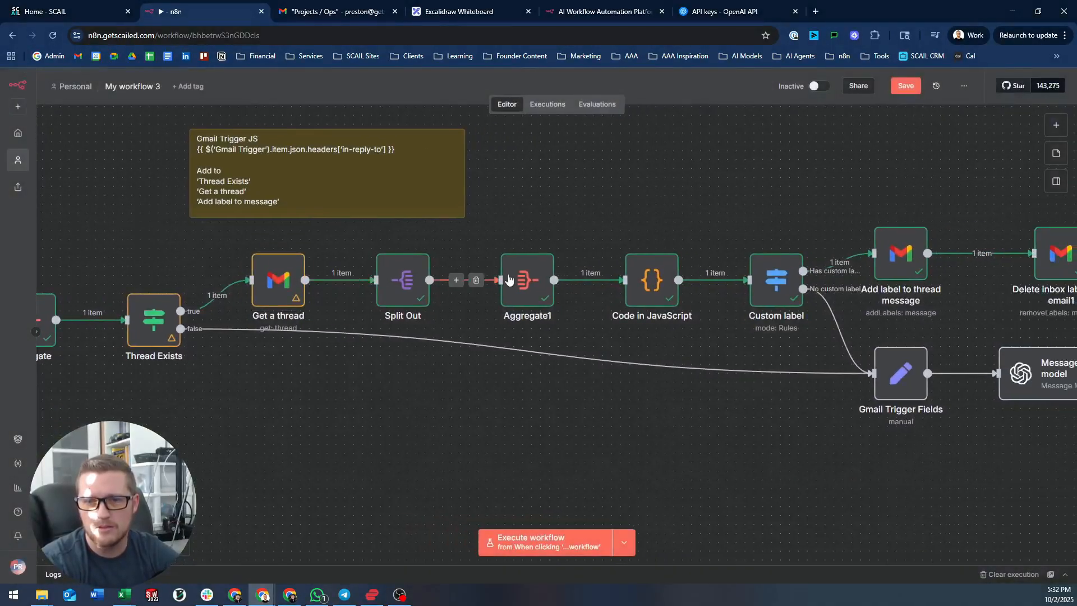
{"action": "scroll", "coordinate": [634, 210], "scroll_direction": "right", "scroll_amount": 5}
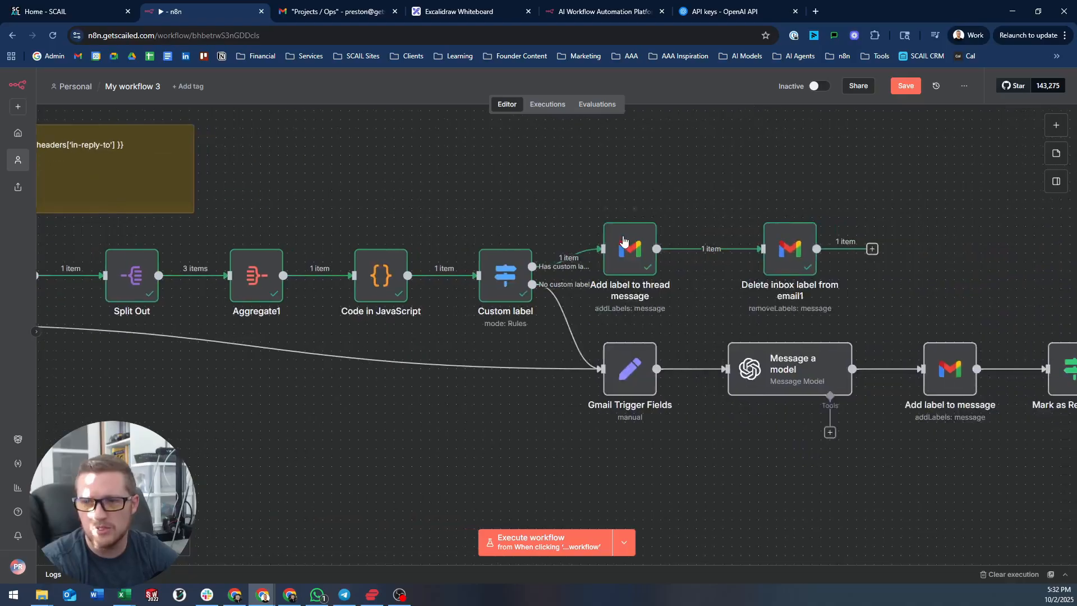
{"action": "double_click", "coordinate": [625, 243]}
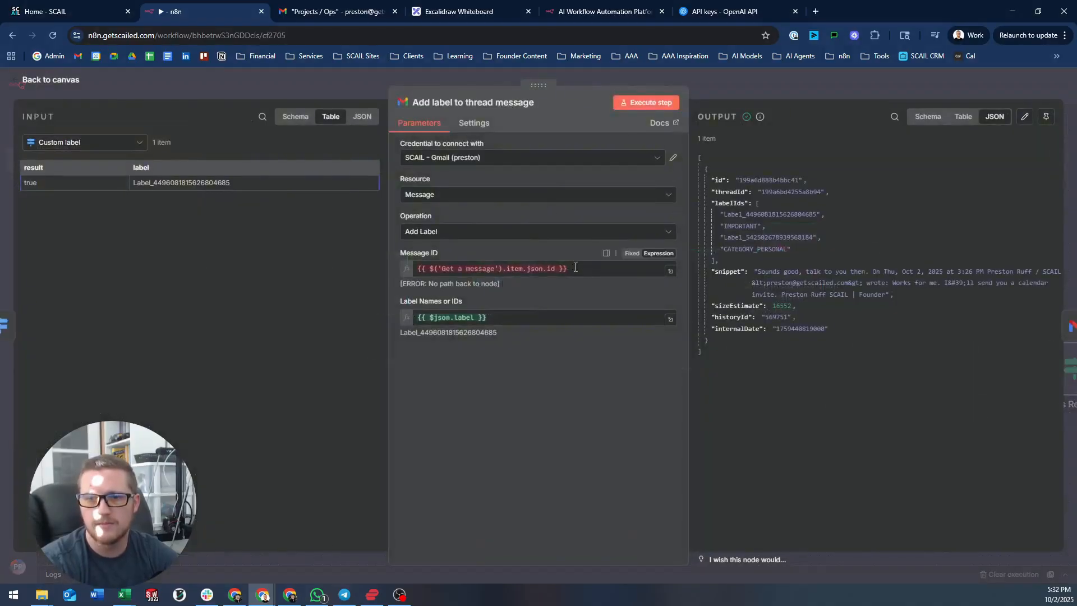
{"action": "left_click", "coordinate": [502, 268]}
{"action": "left_click", "coordinate": [743, 82]}
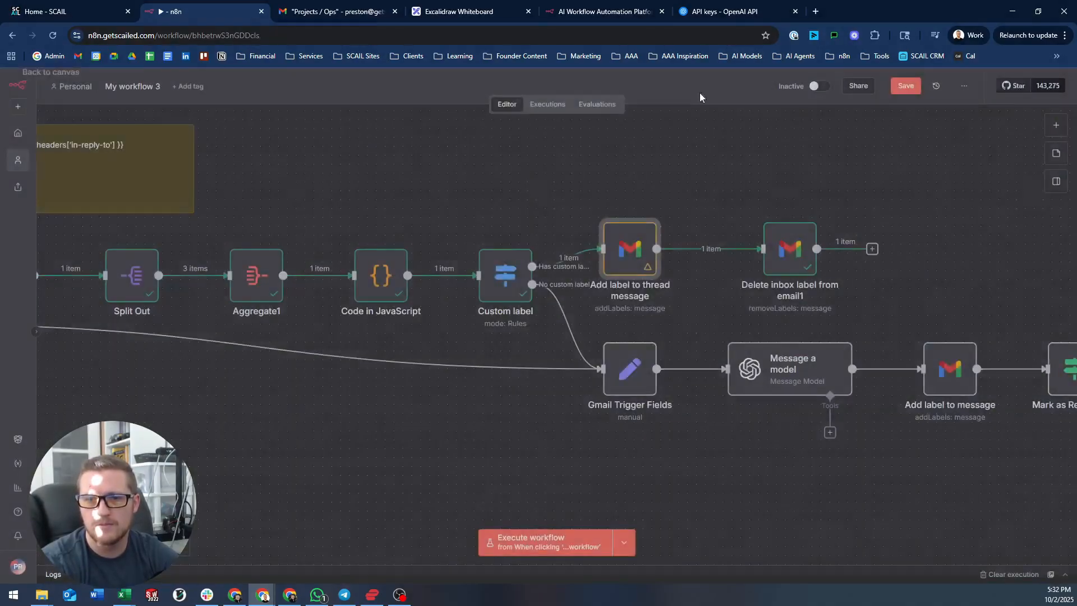
- Fit the view, save the workflow and delete the reminder sticky note
{"action": "left_click_drag", "start_coordinate": [432, 173], "coordinate": [659, 214]}
{"action": "scroll", "coordinate": [659, 215], "scroll_direction": "left", "scroll_amount": 6}
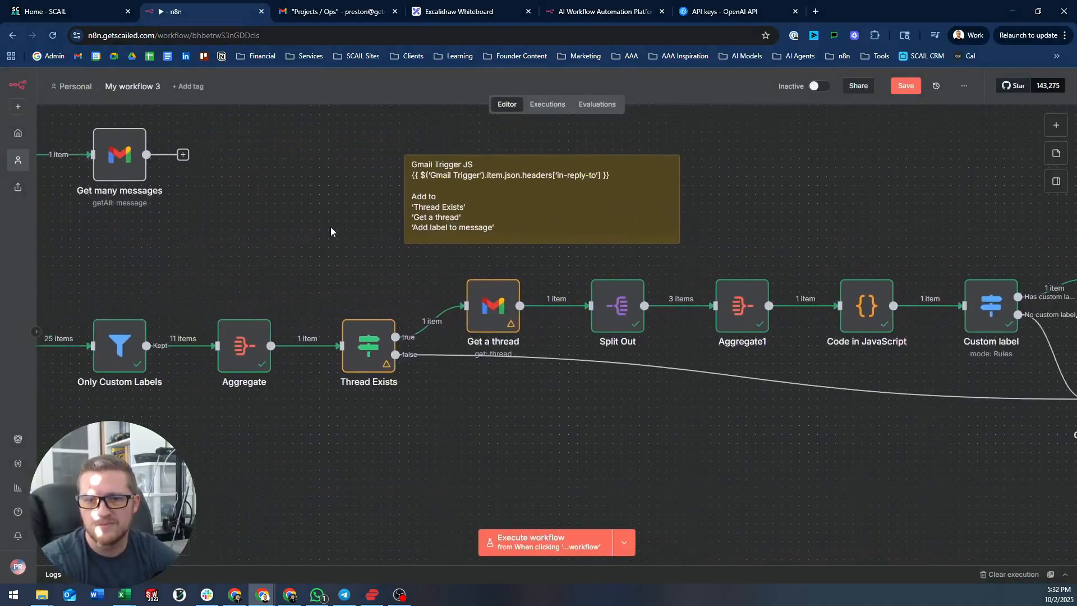
{"action": "key", "text": "1"}
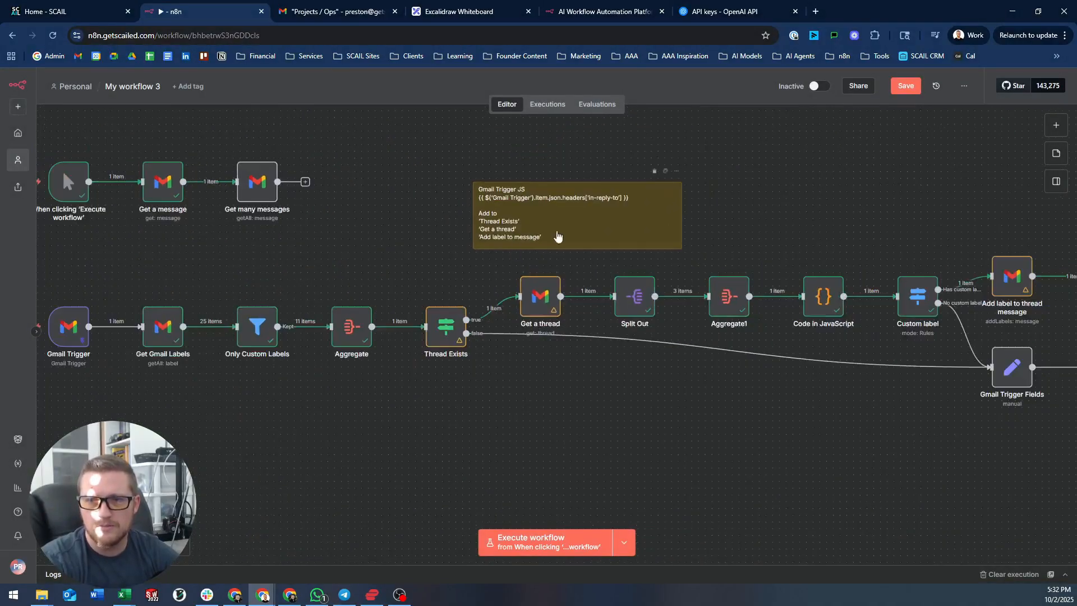
{"action": "left_click", "coordinate": [904, 86]}
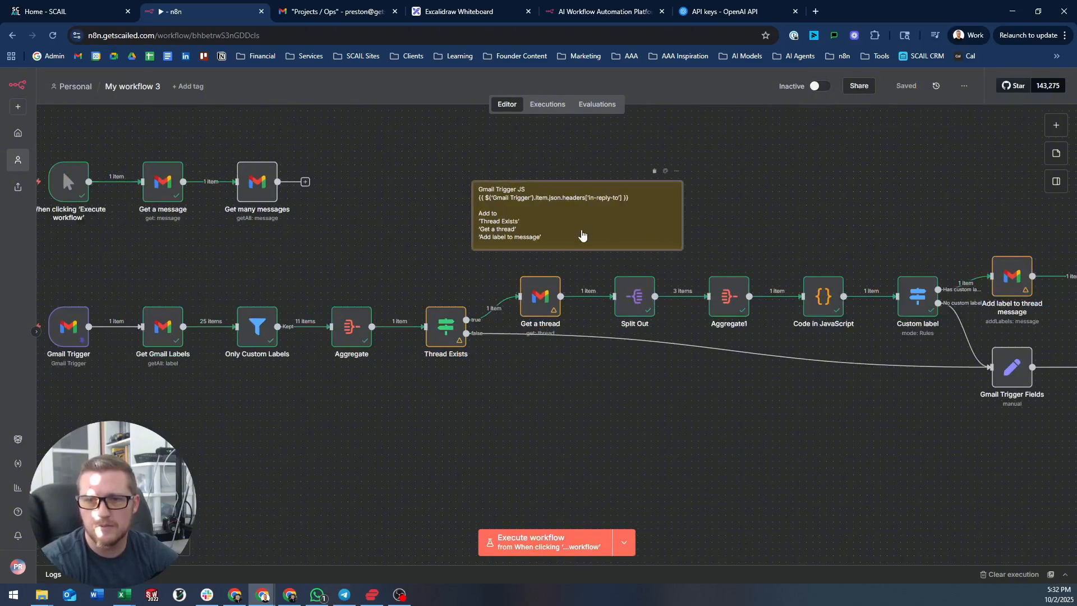
{"action": "key", "text": "Delete"}
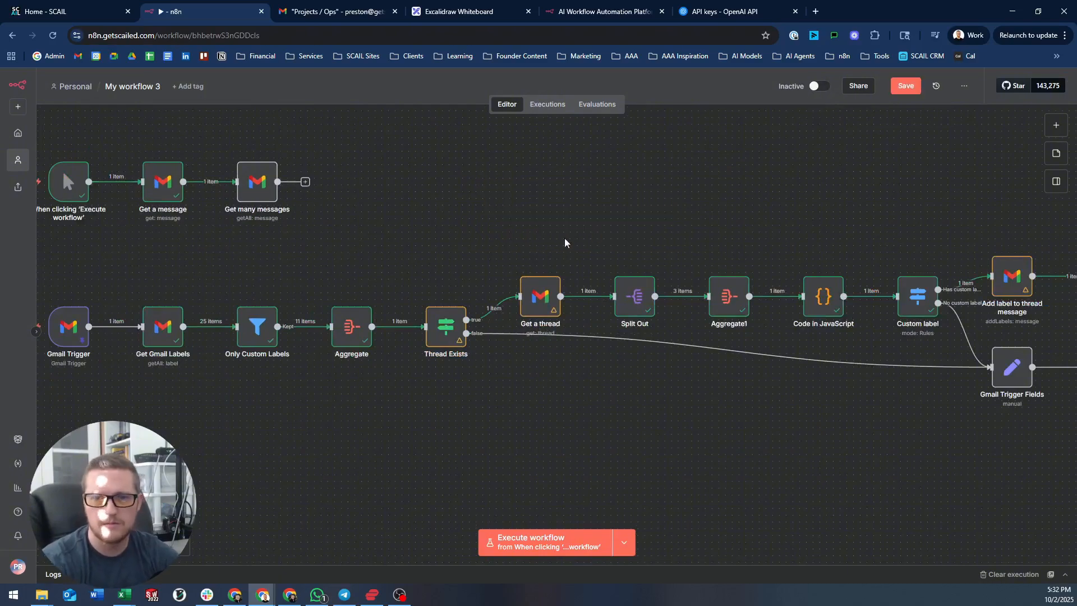
{"action": "scroll", "coordinate": [565, 239], "scroll_direction": "down", "scroll_amount": 2}
{"action": "left_click_drag", "start_coordinate": [689, 209], "coordinate": [625, 218]}
- Clear execution data, save, and run the workflow 'From Gmail Trigger'
{"action": "scroll", "coordinate": [615, 228], "scroll_direction": "down", "scroll_amount": 1}
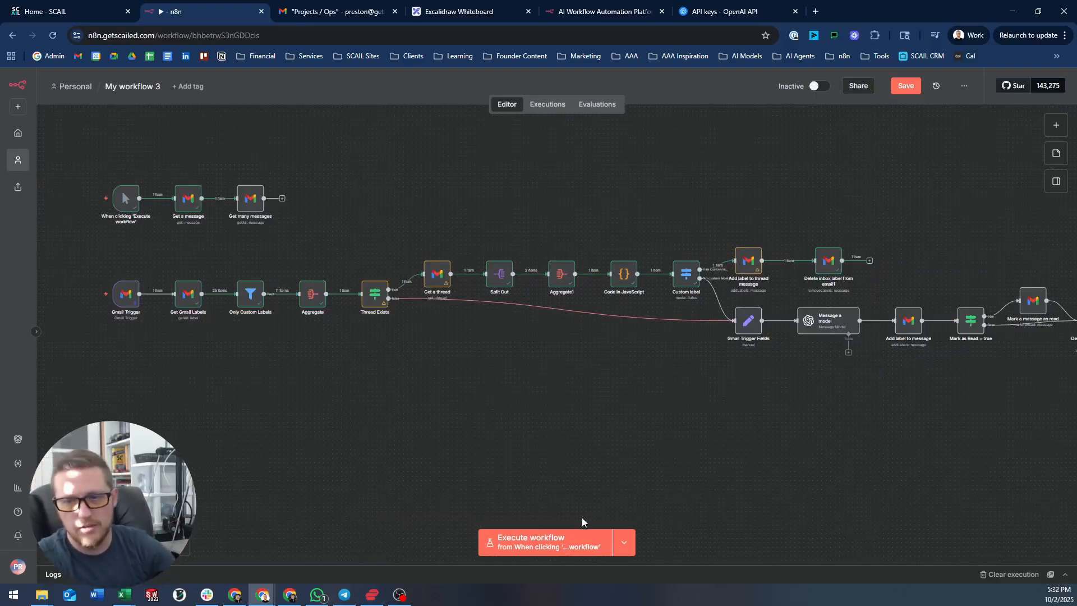
{"action": "left_click", "coordinate": [999, 574]}
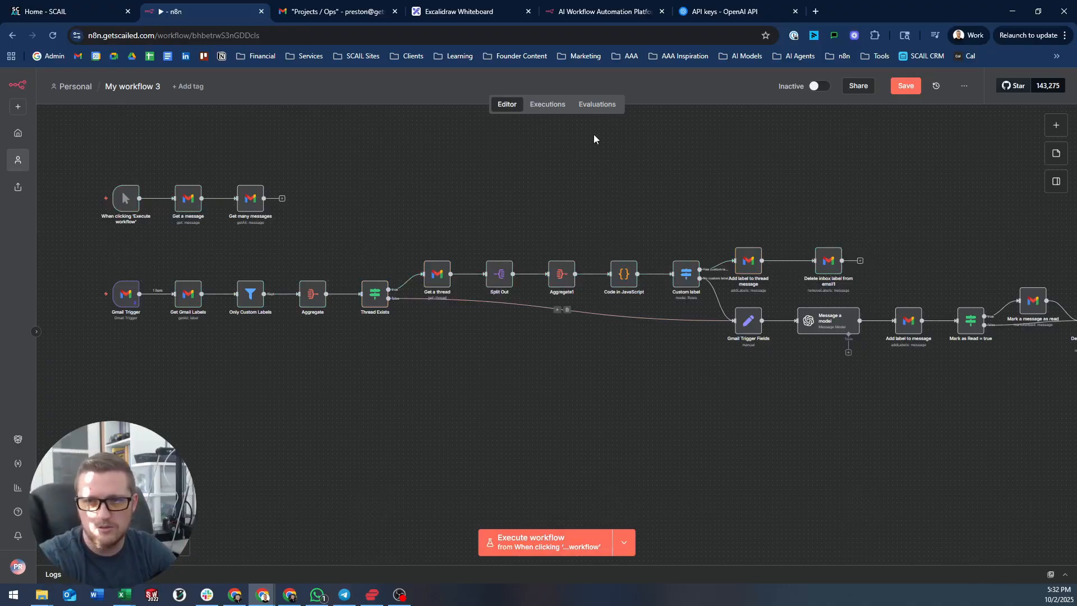
{"action": "left_click", "coordinate": [905, 86]}
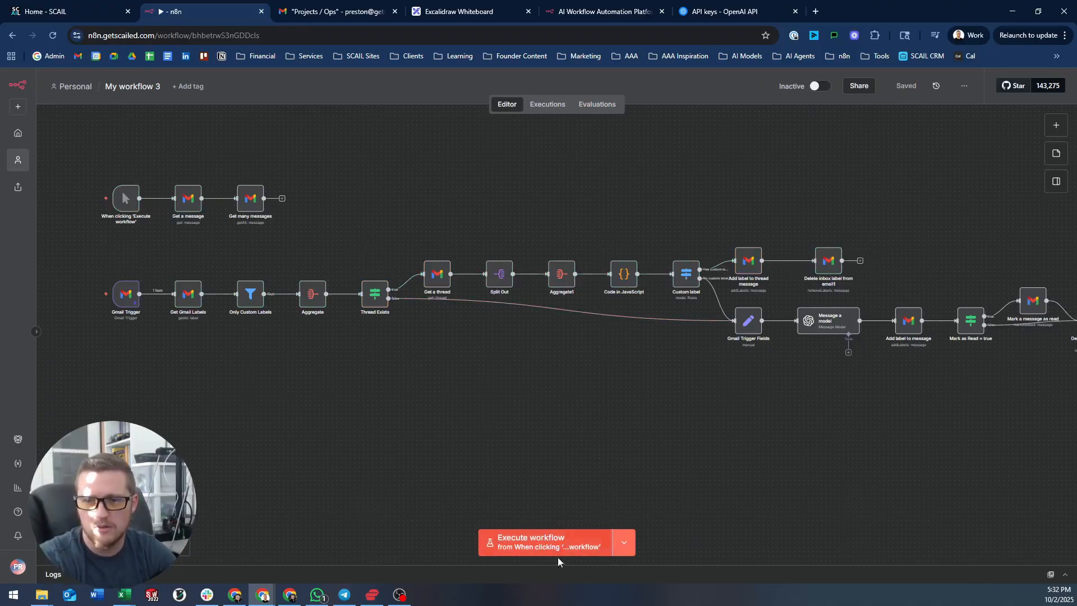
{"action": "left_click", "coordinate": [624, 543]}
{"action": "left_click", "coordinate": [610, 514]}
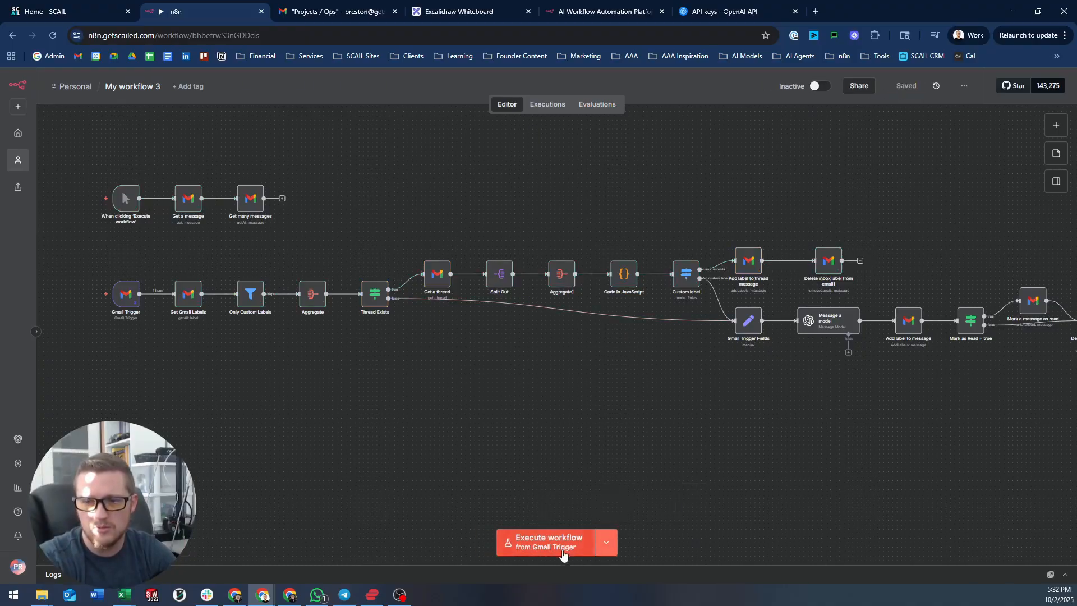
{"action": "left_click", "coordinate": [564, 555]}
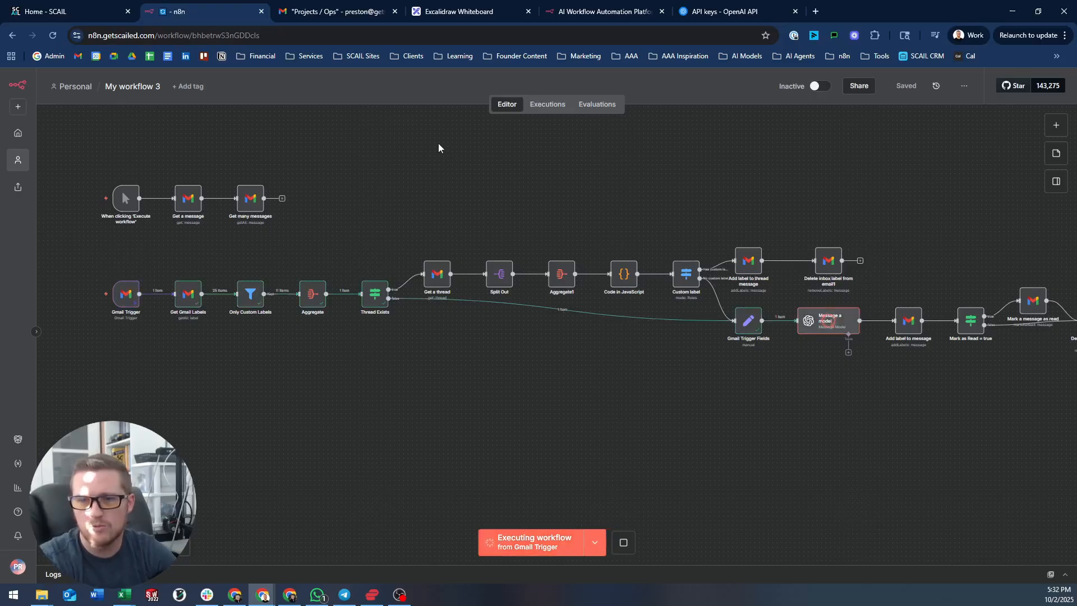
- Check the Gmail Trigger node's data, then go to Gmail's Sent folder and start a new message
{"action": "scroll", "coordinate": [613, 166], "scroll_direction": "right", "scroll_amount": 5}
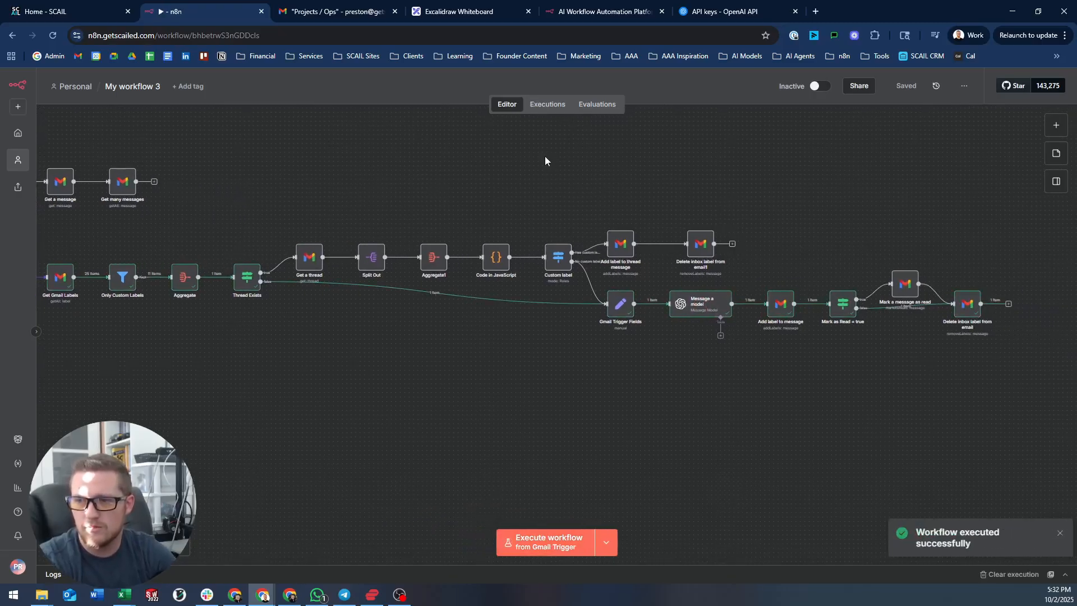
{"action": "left_click_drag", "start_coordinate": [432, 169], "coordinate": [479, 164]}
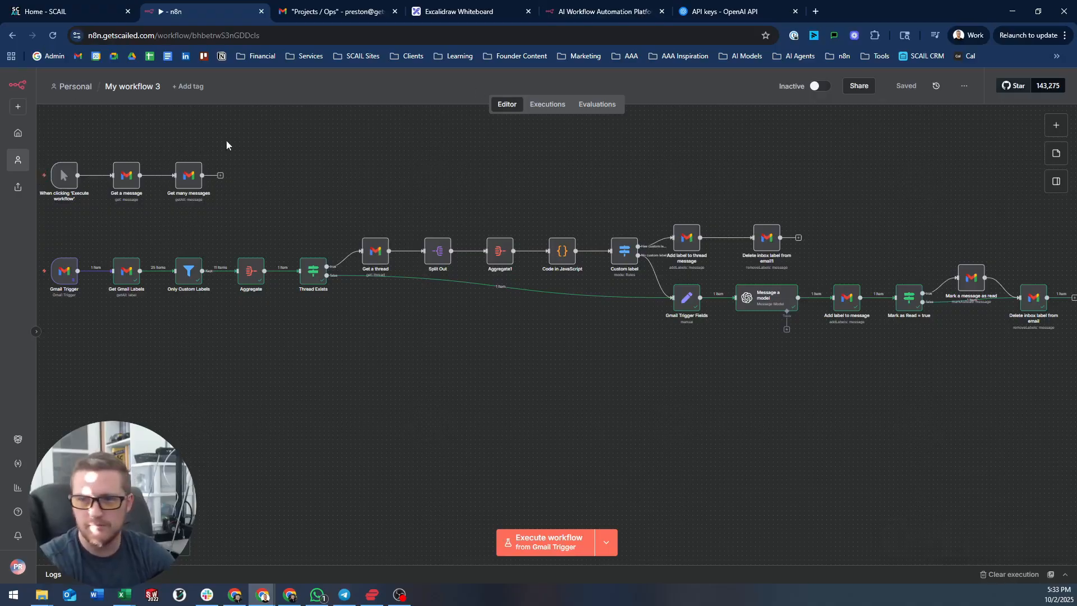
{"action": "left_click_drag", "start_coordinate": [341, 182], "coordinate": [349, 206]}
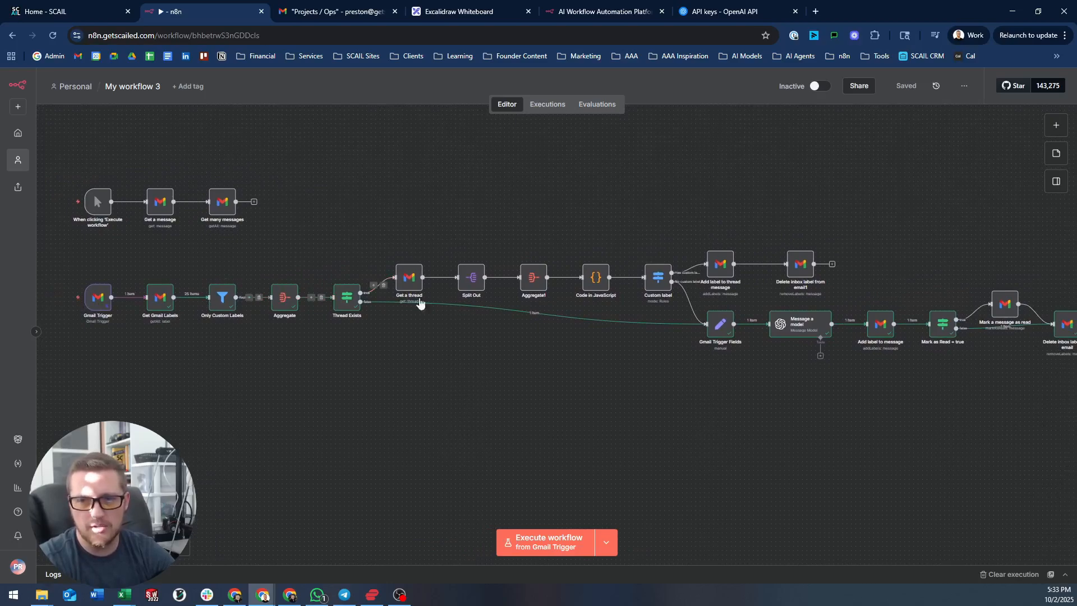
{"action": "left_click", "coordinate": [100, 304]}
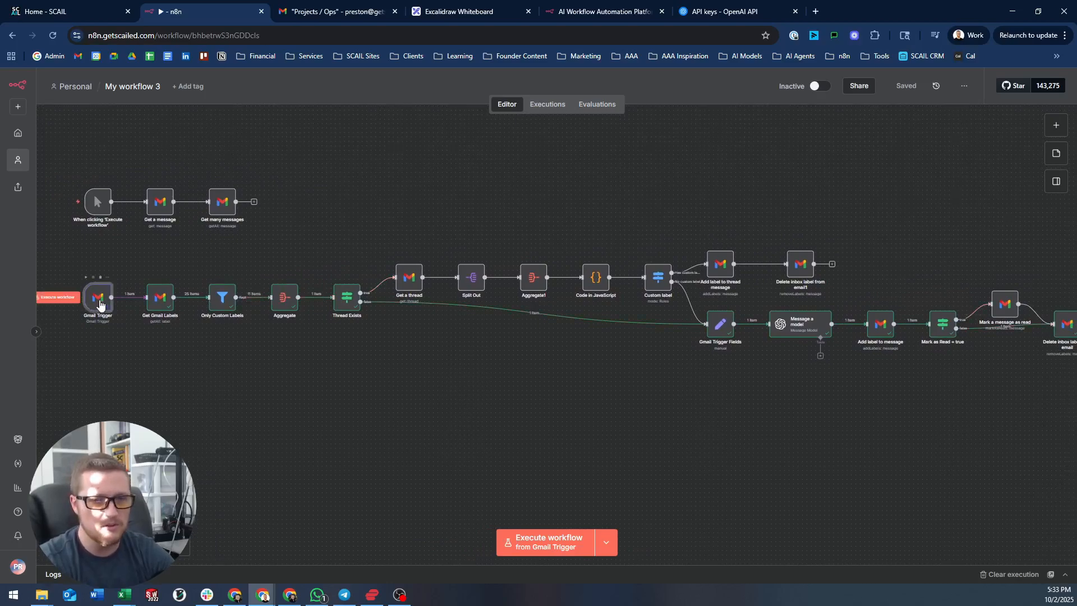
{"action": "double_click", "coordinate": [100, 305]}
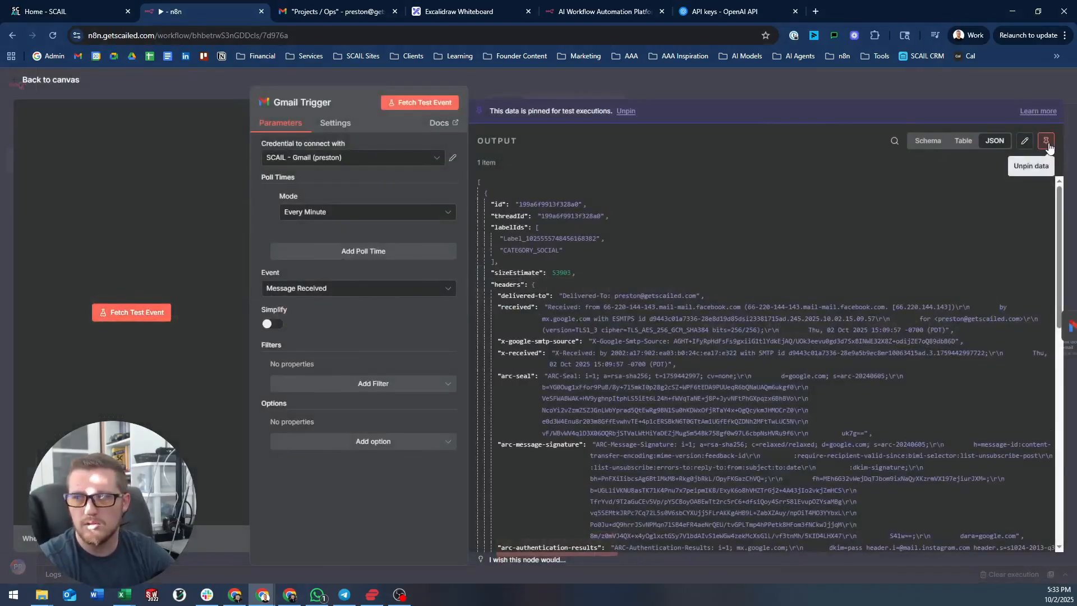
{"action": "left_click", "coordinate": [729, 79]}
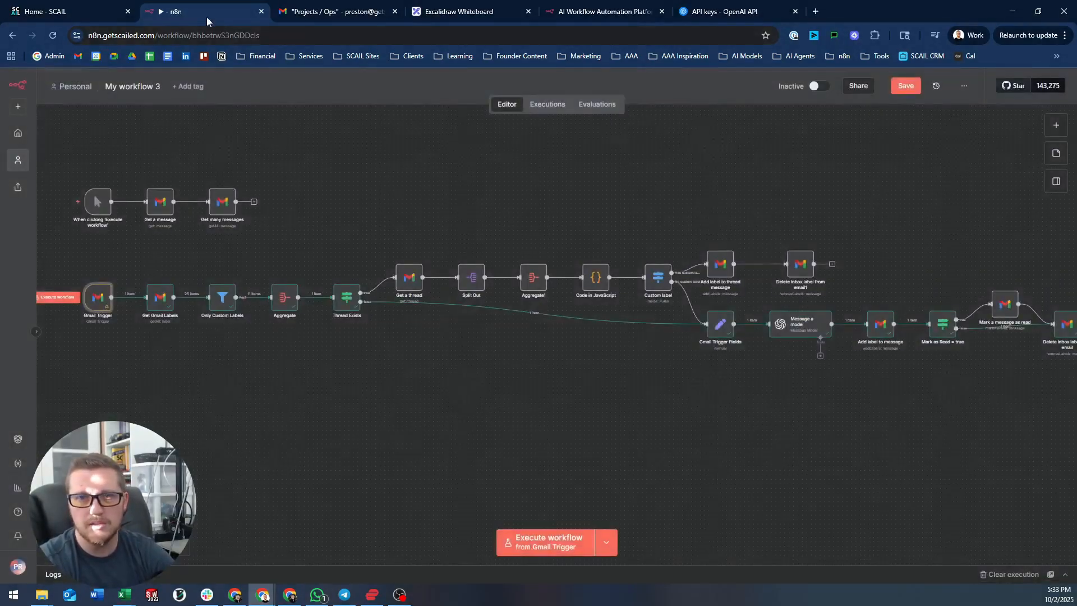
{"action": "left_click", "coordinate": [300, 11]}
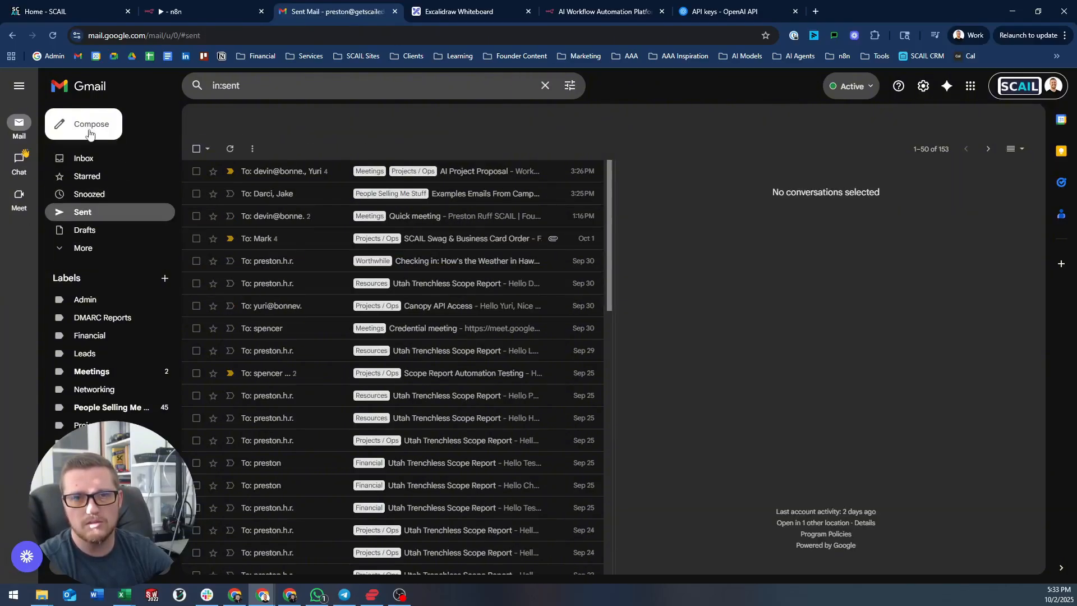
{"action": "left_click", "coordinate": [91, 125]}
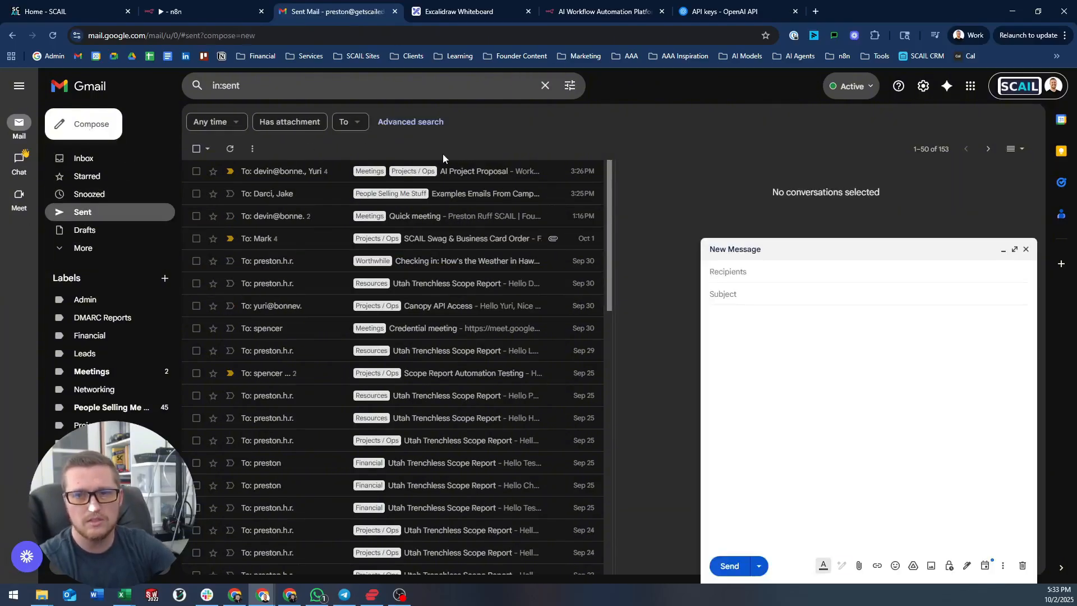
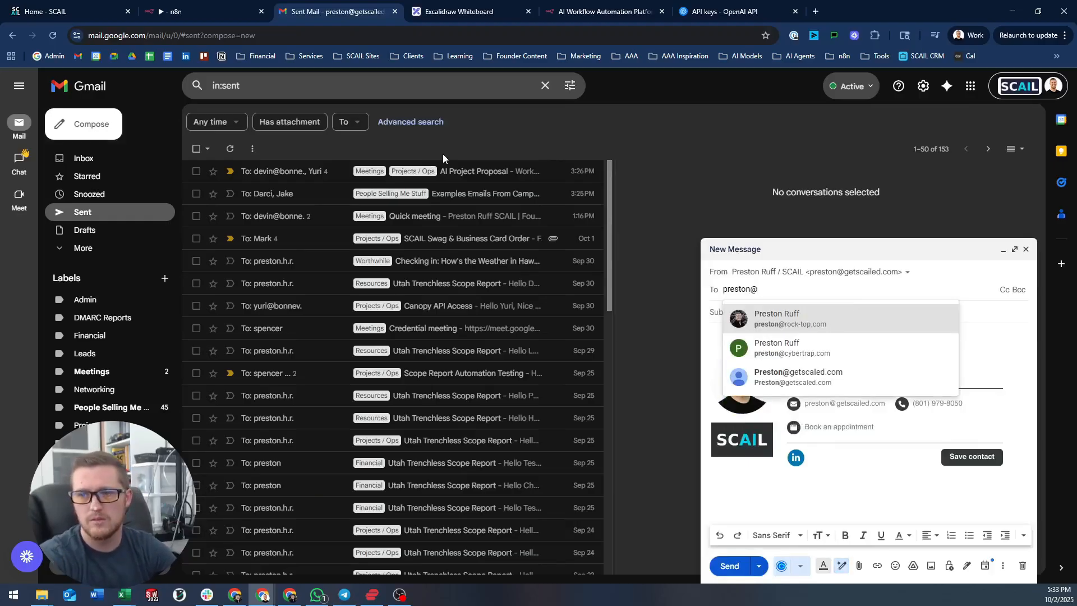
- Send an email to your own work address with subject 'Thread test' and a short body
{"action": "key", "text": "Down"}
{"action": "key", "text": "Down"}
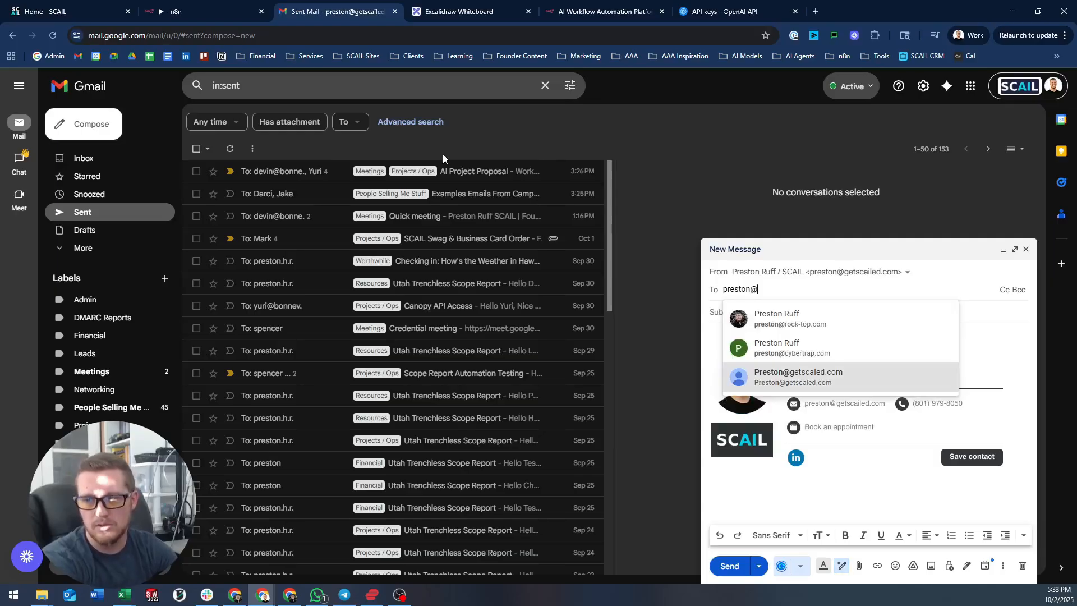
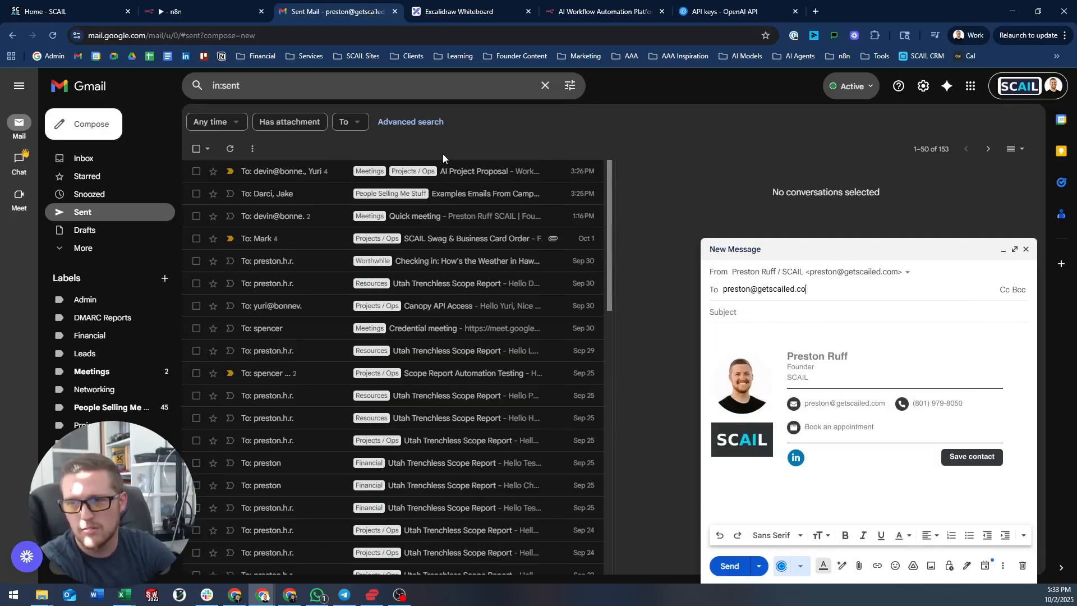
{"action": "left_click", "coordinate": [830, 303]}
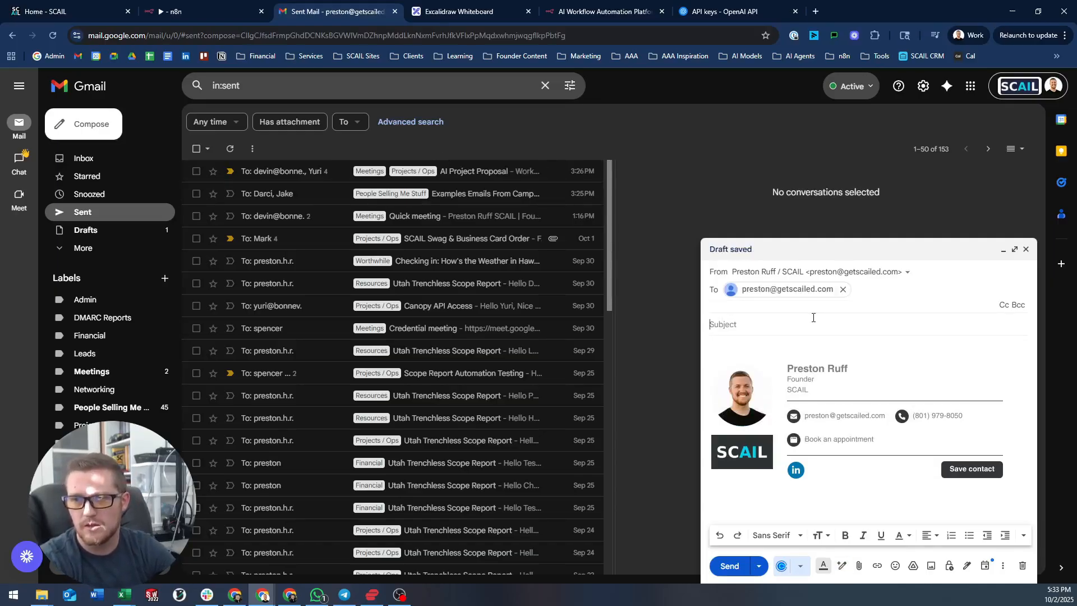
{"action": "type", "text": "Thread test"}
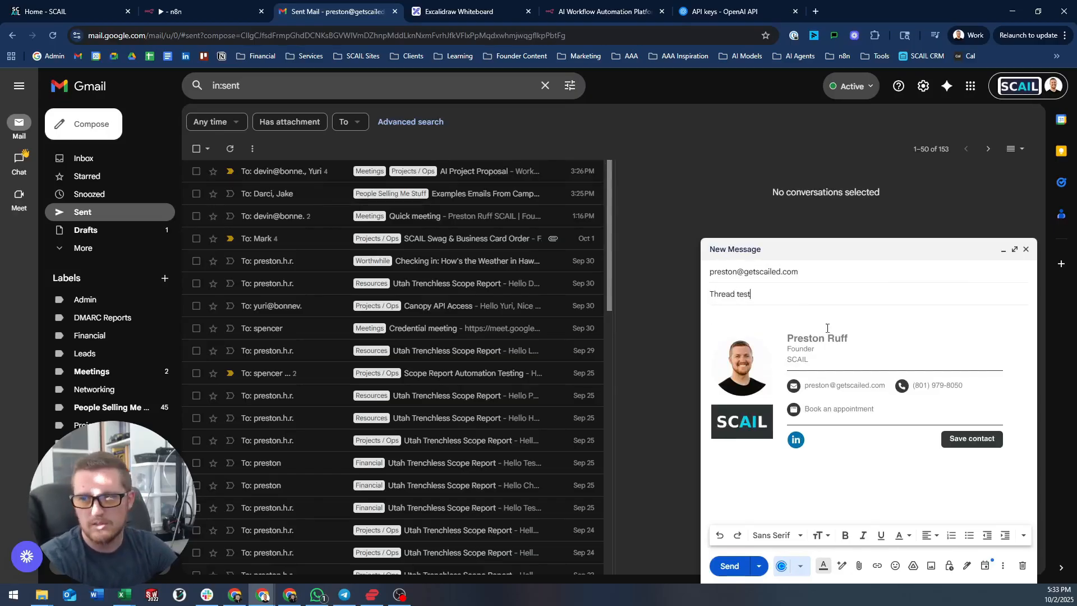
{"action": "left_click", "coordinate": [822, 316]}
{"action": "type", "text": "Herro"}
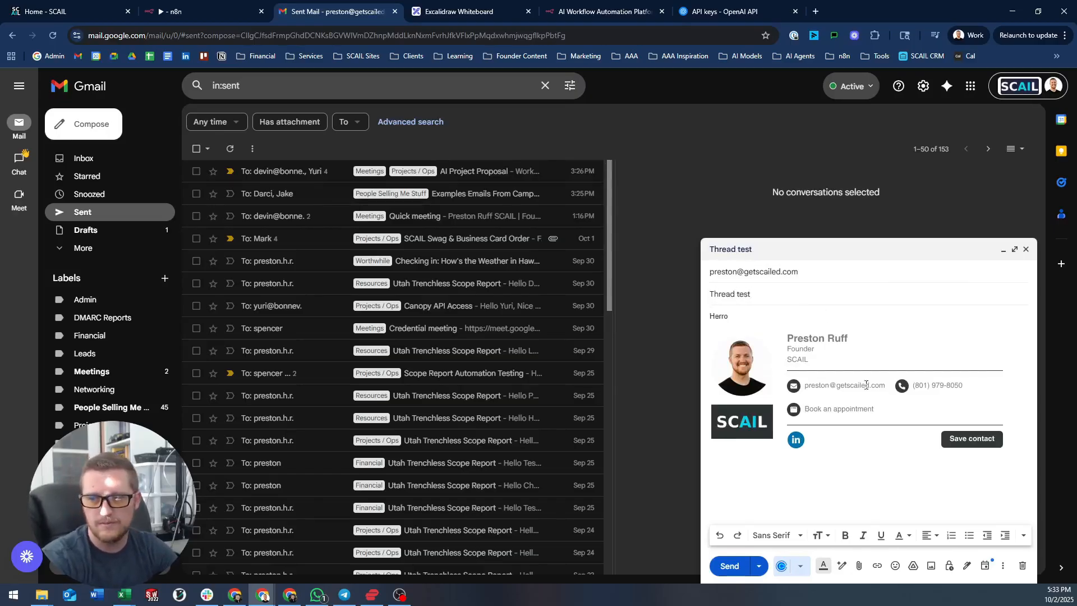
{"action": "left_click", "coordinate": [730, 566]}
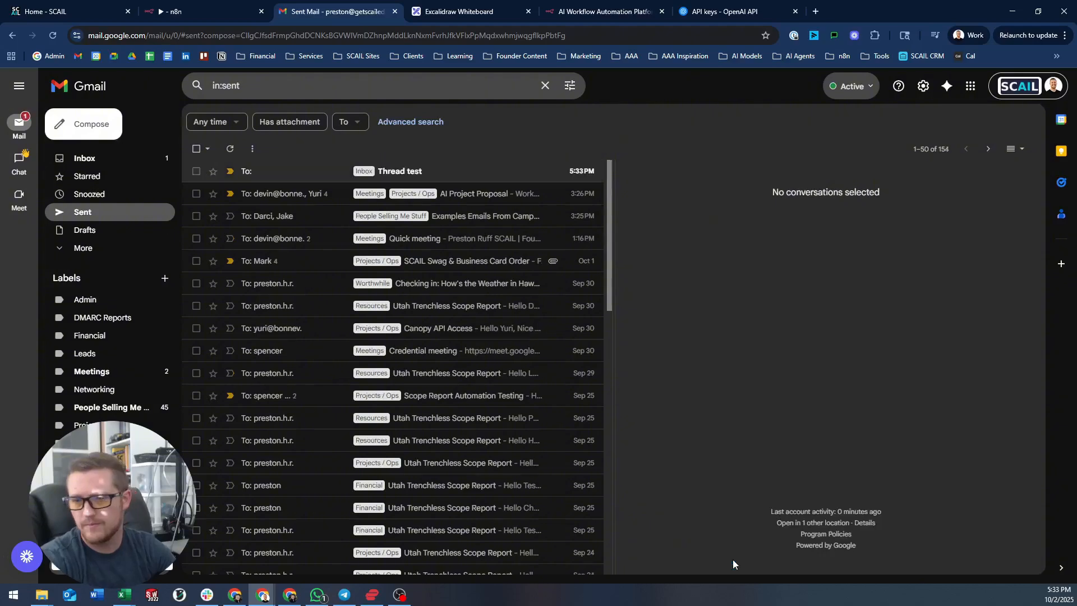
- Reply 'Wassup' to the sent Thread test message and open the conversation from the Inbox
{"action": "left_click", "coordinate": [291, 172]}
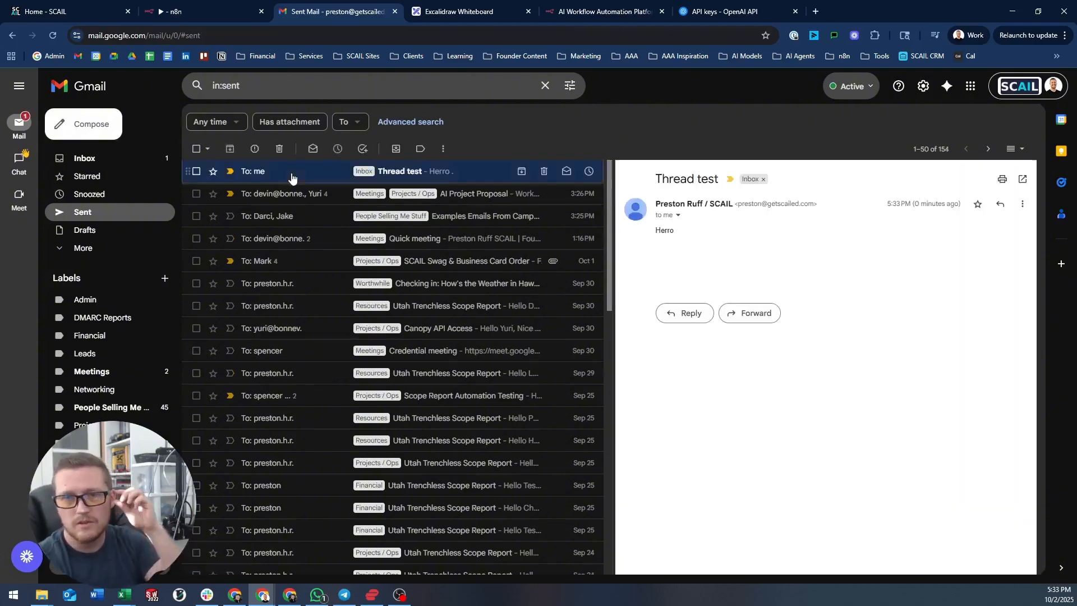
{"action": "left_click", "coordinate": [1001, 203]}
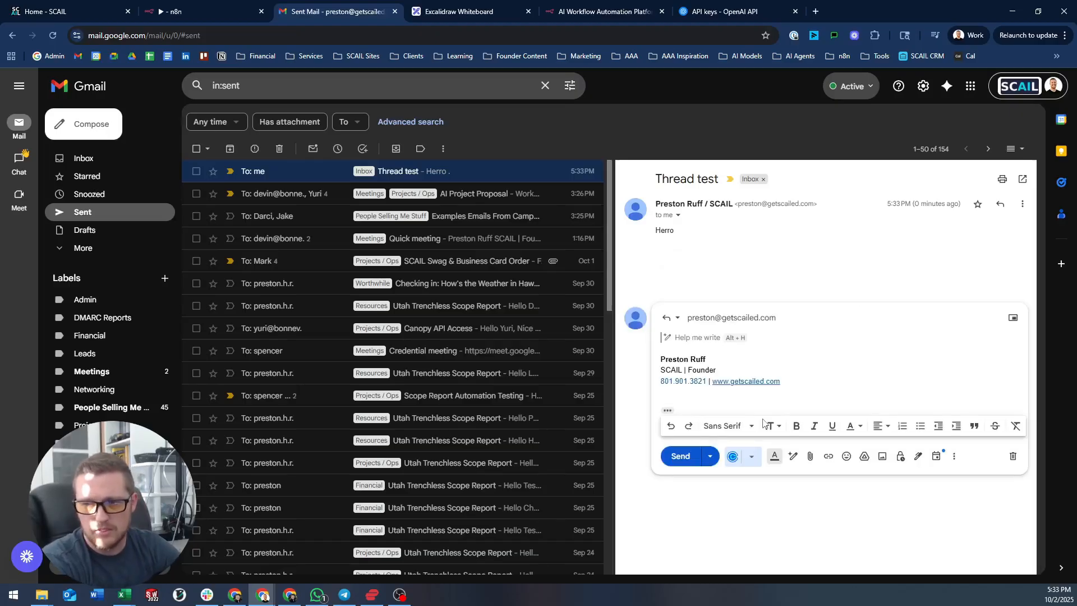
{"action": "type", "text": "Wassup"}
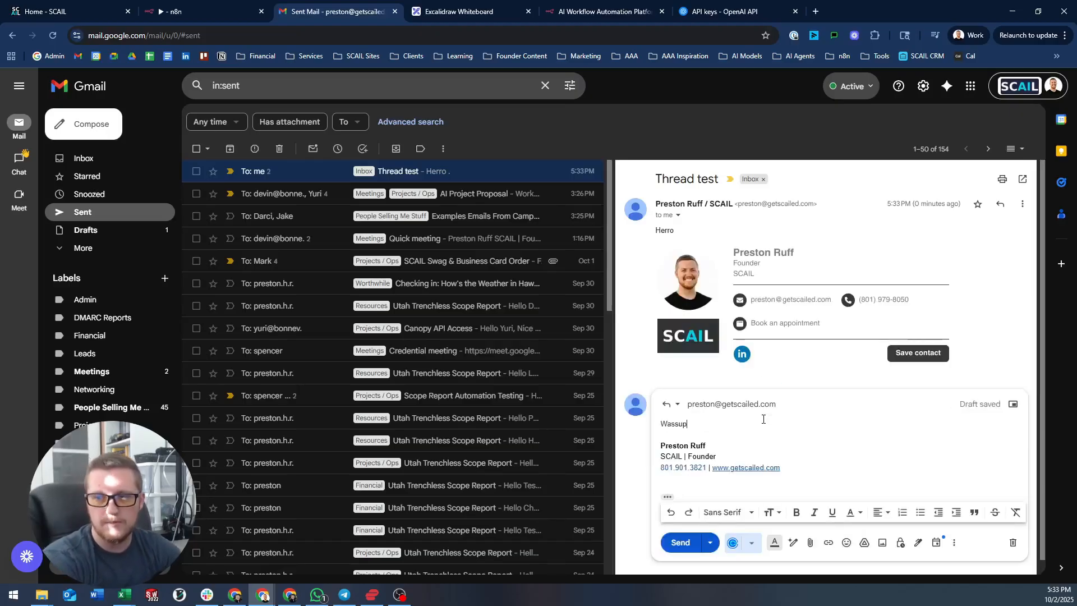
{"action": "left_click", "coordinate": [681, 542]}
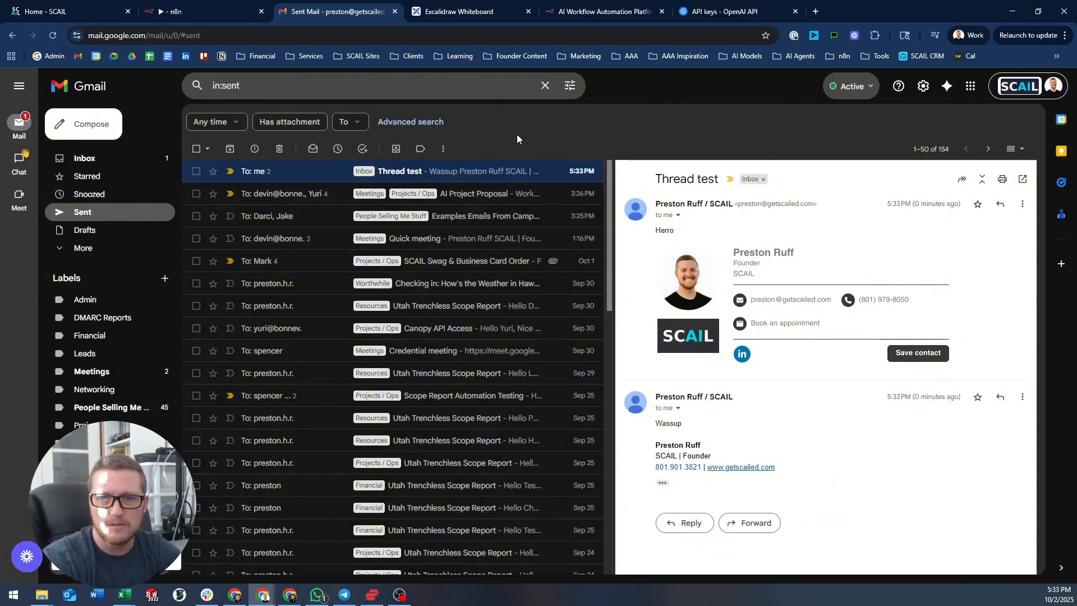
{"action": "left_click", "coordinate": [92, 159]}
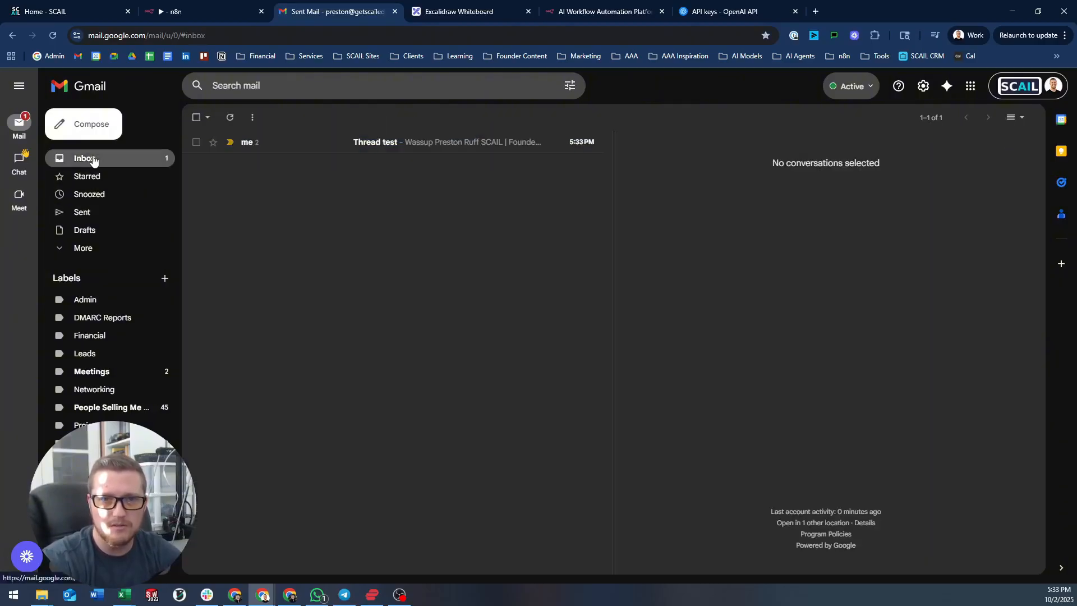
{"action": "left_click", "coordinate": [303, 151]}
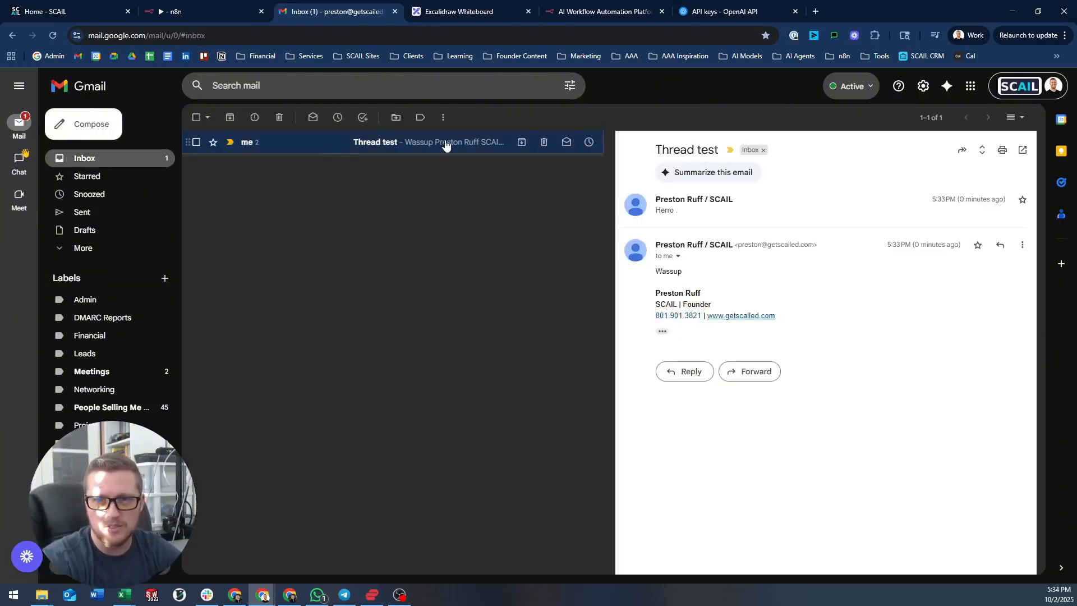
- Open the Gmail Trigger in n8n and fetch the 'Re: Thread test' reply as a test event
{"action": "left_click", "coordinate": [189, 5]}
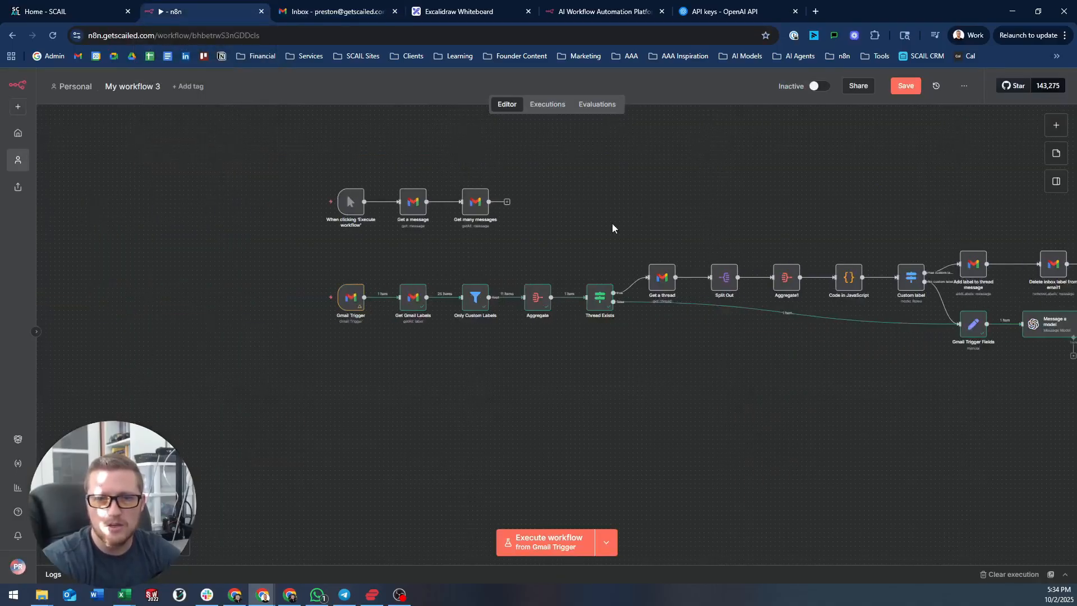
{"action": "scroll", "coordinate": [352, 304], "scroll_direction": "up", "scroll_amount": 1}
{"action": "mouse_move", "coordinate": [352, 361]}
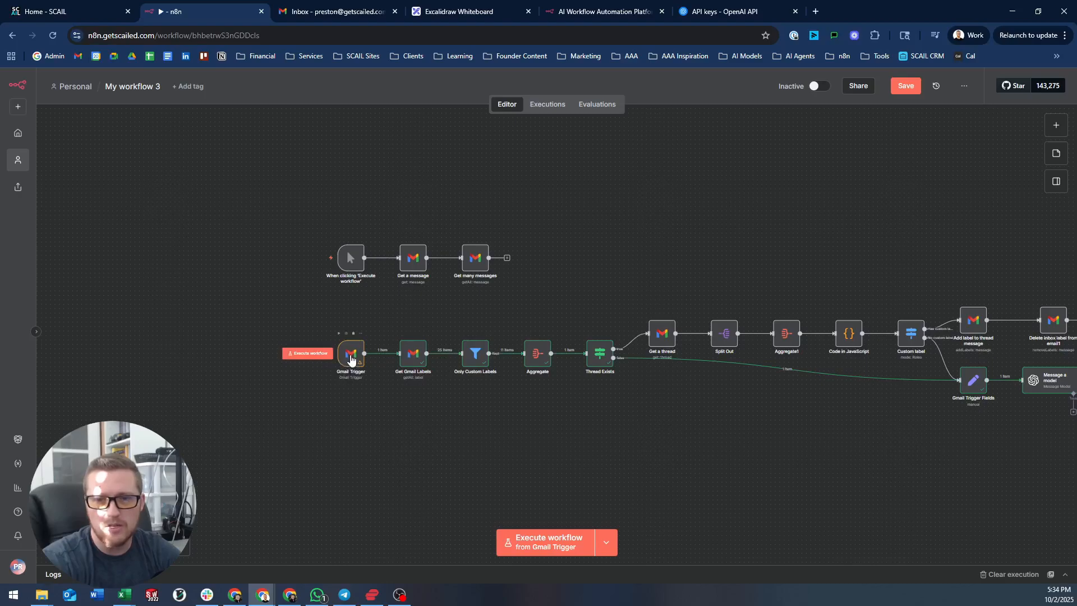
{"action": "double_click", "coordinate": [351, 355]}
{"action": "left_click", "coordinate": [132, 312]}
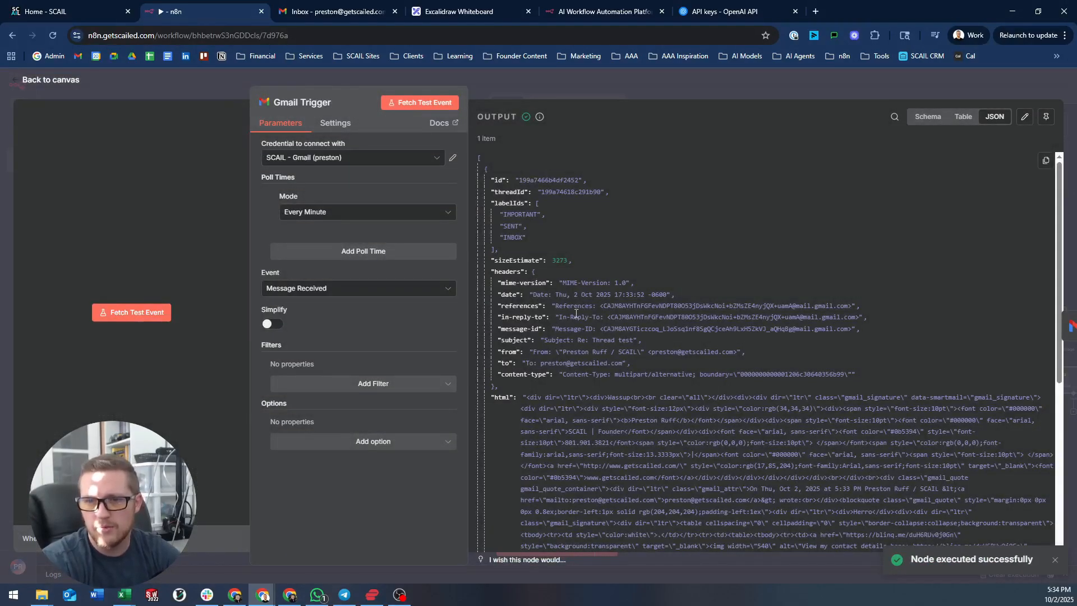
- Inspect the reply's from, to and in-reply-to headers, then pin the fetched output
{"action": "left_click_drag", "start_coordinate": [563, 351], "coordinate": [724, 374]}
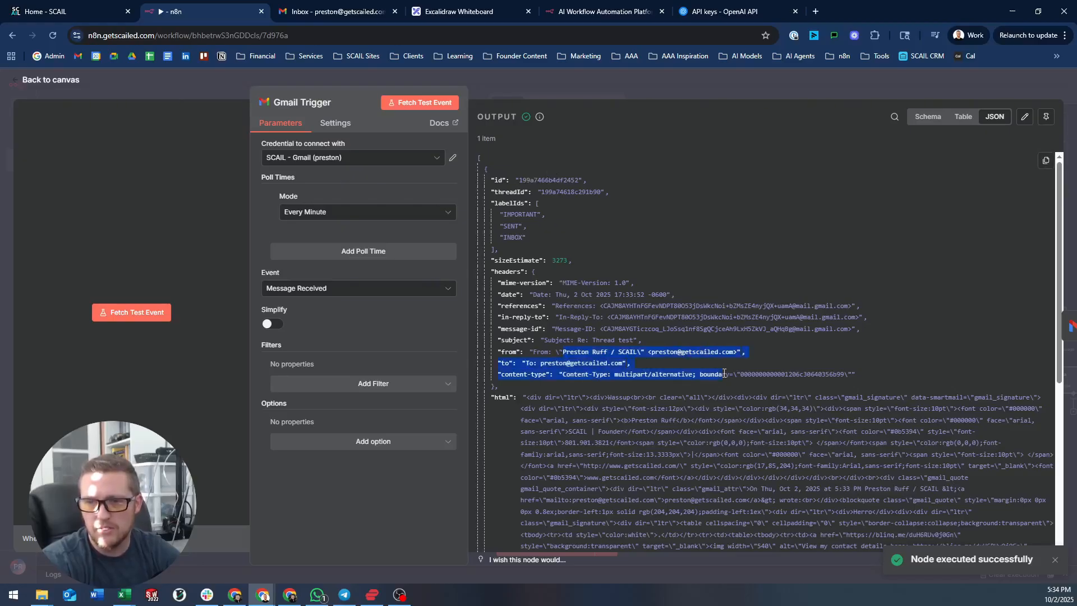
{"action": "left_click_drag", "start_coordinate": [521, 317], "coordinate": [740, 325]}
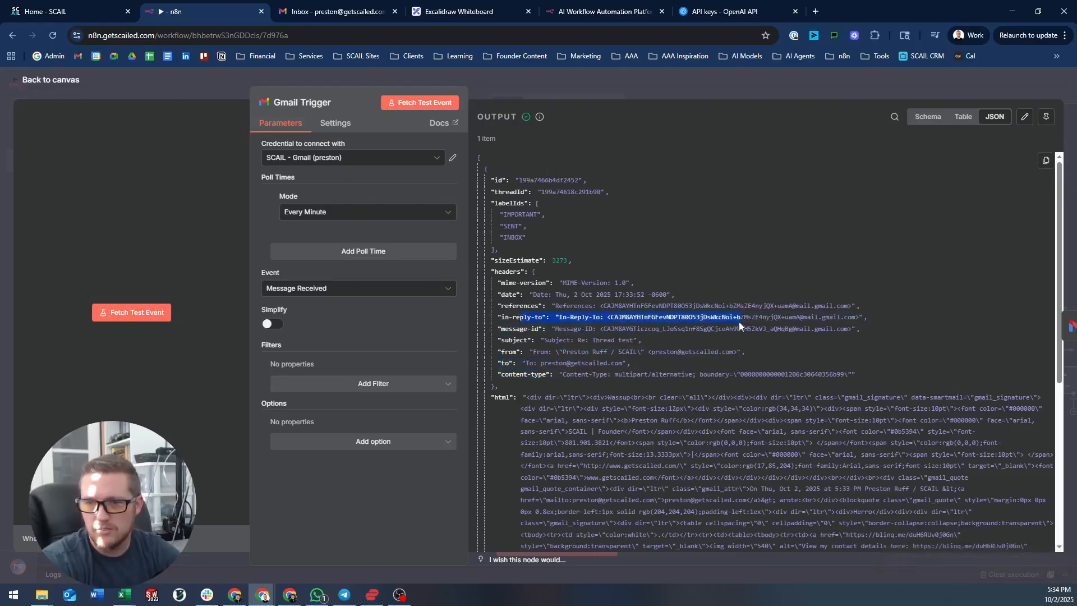
{"action": "left_click", "coordinate": [531, 318]}
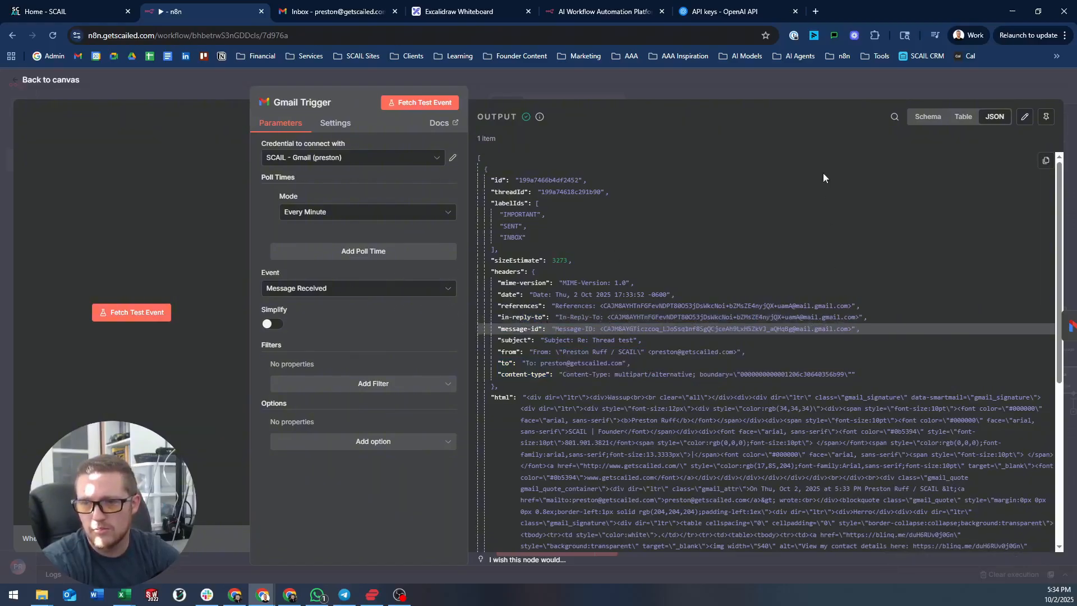
{"action": "left_click", "coordinate": [700, 80]}
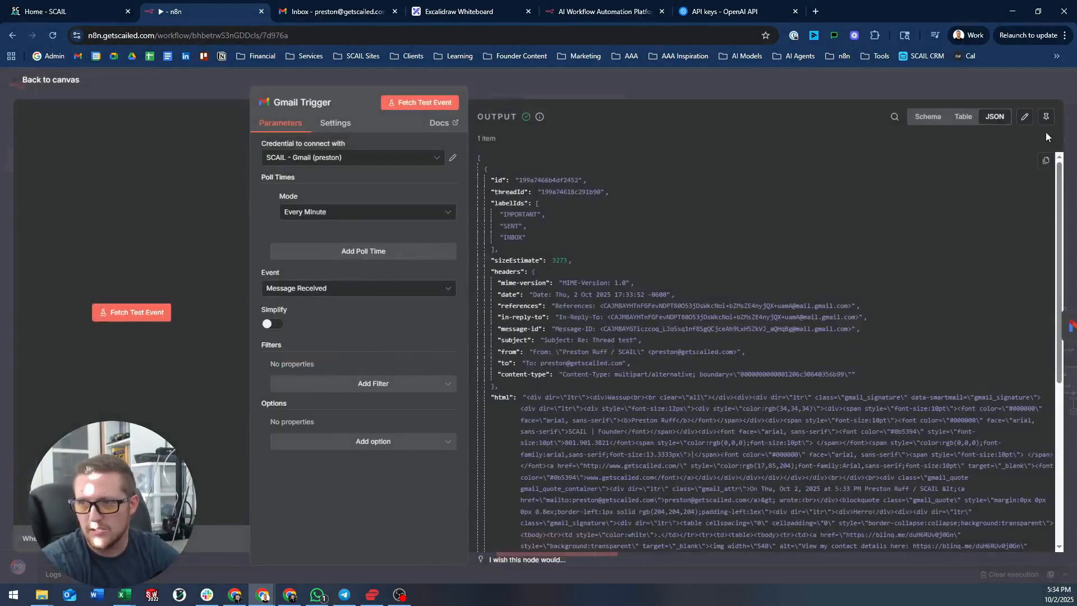
{"action": "left_click", "coordinate": [1046, 116]}
{"action": "left_click", "coordinate": [966, 85]}
- Execute the workflow and inspect the Thread ID causing Get a thread's invalid id error
{"action": "left_click_drag", "start_coordinate": [742, 210], "coordinate": [599, 177]}
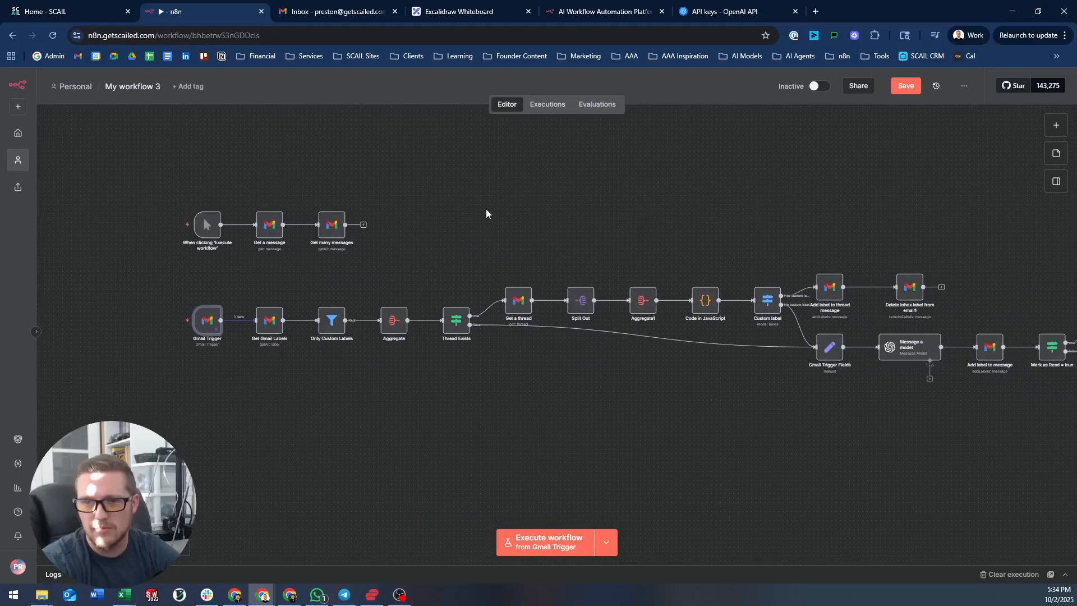
{"action": "left_click", "coordinate": [565, 536]}
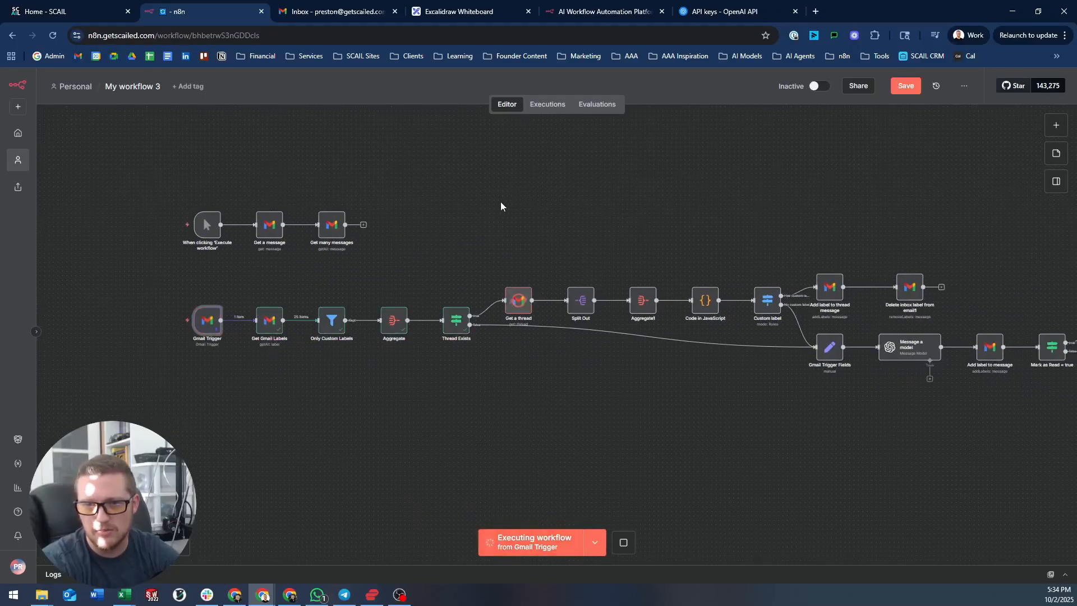
{"action": "double_click", "coordinate": [523, 302]}
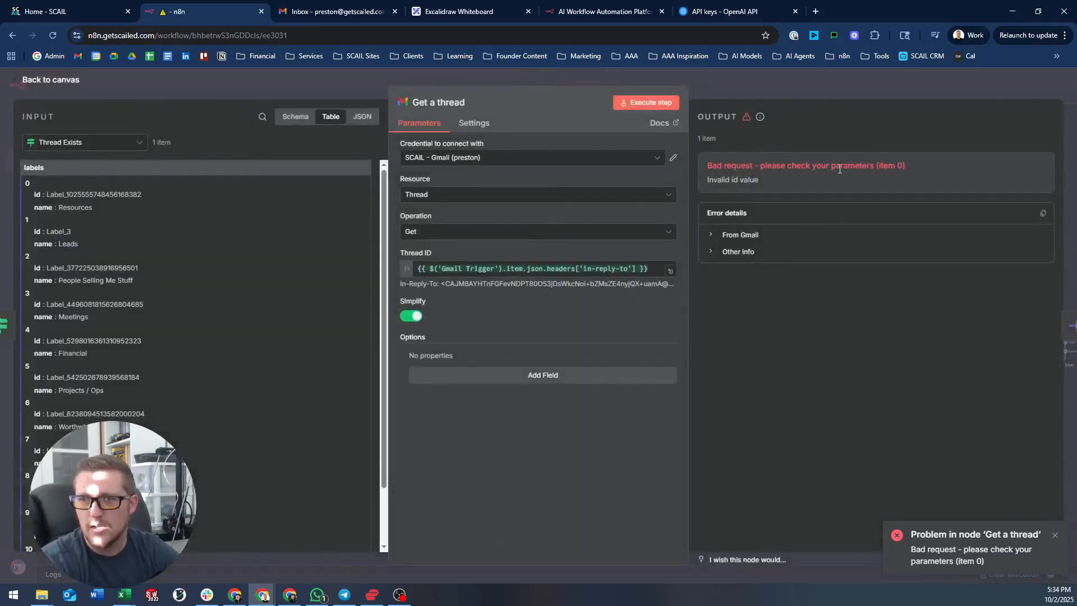
{"action": "left_click_drag", "start_coordinate": [441, 284], "coordinate": [509, 274]}
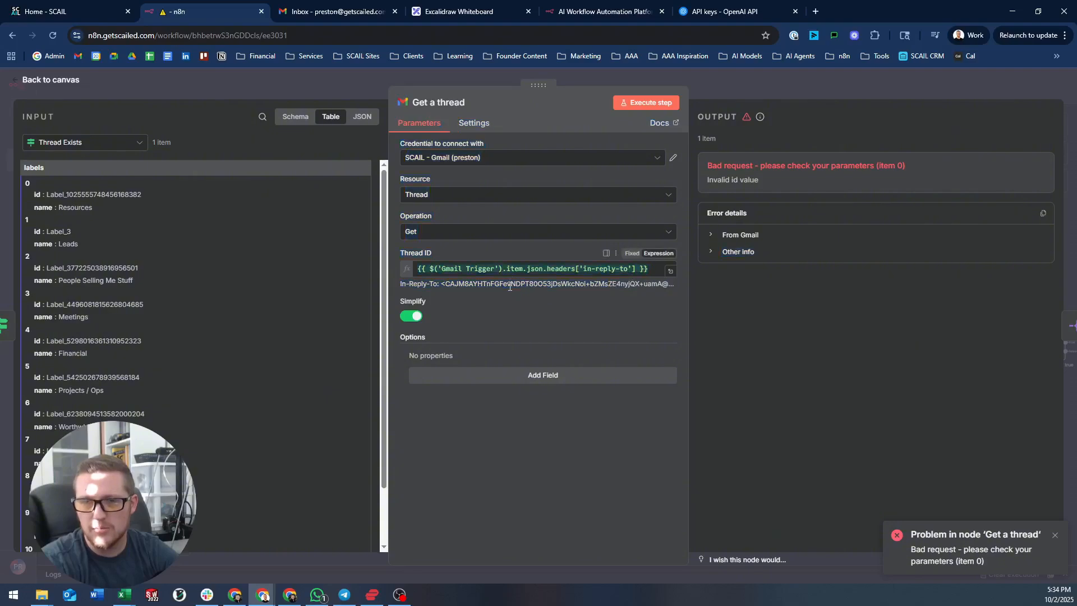
{"action": "left_click", "coordinate": [578, 80]}
- Reopen the Gmail Trigger's details, then return to the Gmail tab
{"action": "left_click_drag", "start_coordinate": [497, 234], "coordinate": [608, 216]}
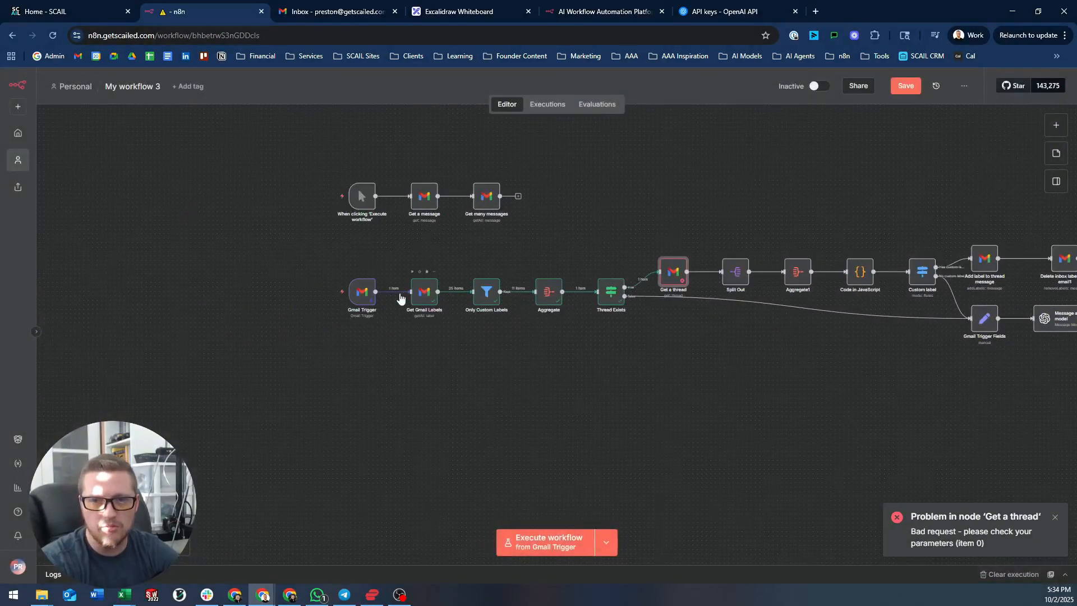
{"action": "scroll", "coordinate": [395, 298], "scroll_direction": "up", "scroll_amount": 3}
{"action": "double_click", "coordinate": [355, 303]}
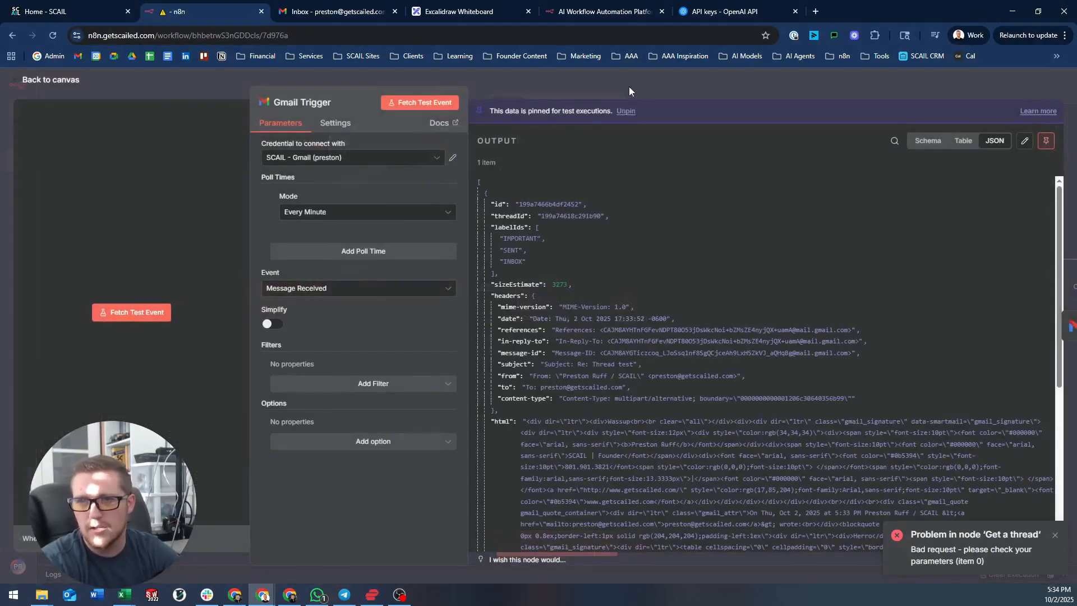
{"action": "key", "text": "ctrl+Tab"}
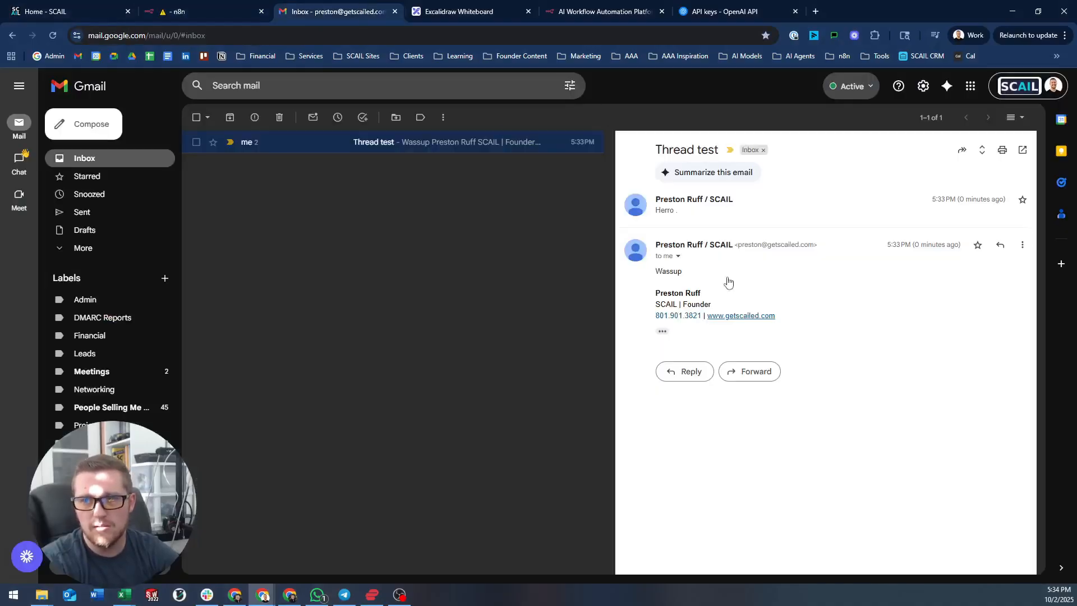
- Discard a stray reply draft and open a maximized Chrome window in the SCAIL profile
{"action": "left_click", "coordinate": [1001, 244]}
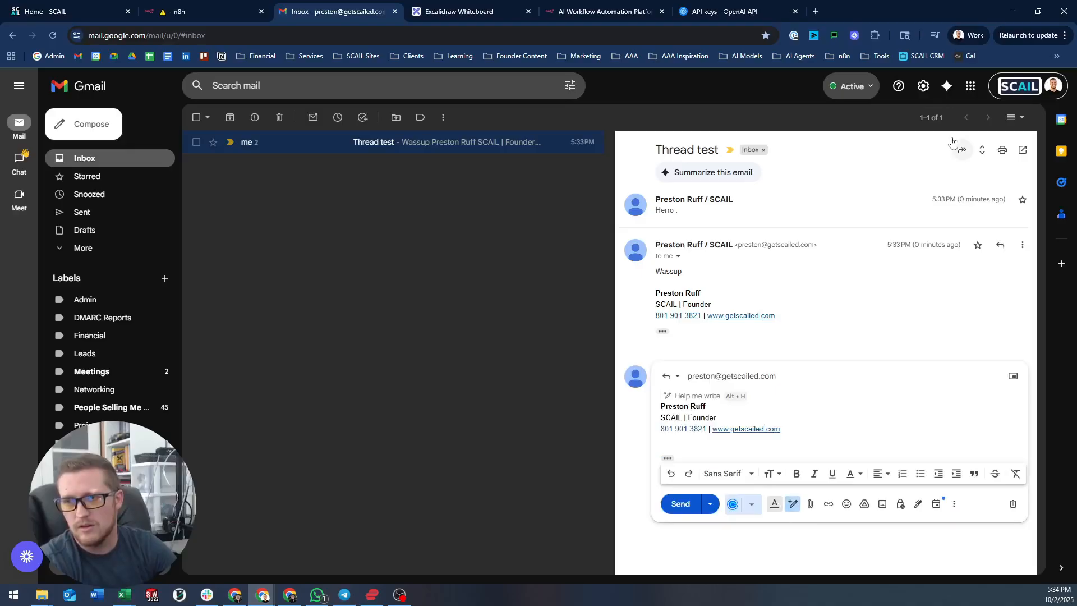
{"action": "left_click", "coordinate": [1014, 505]}
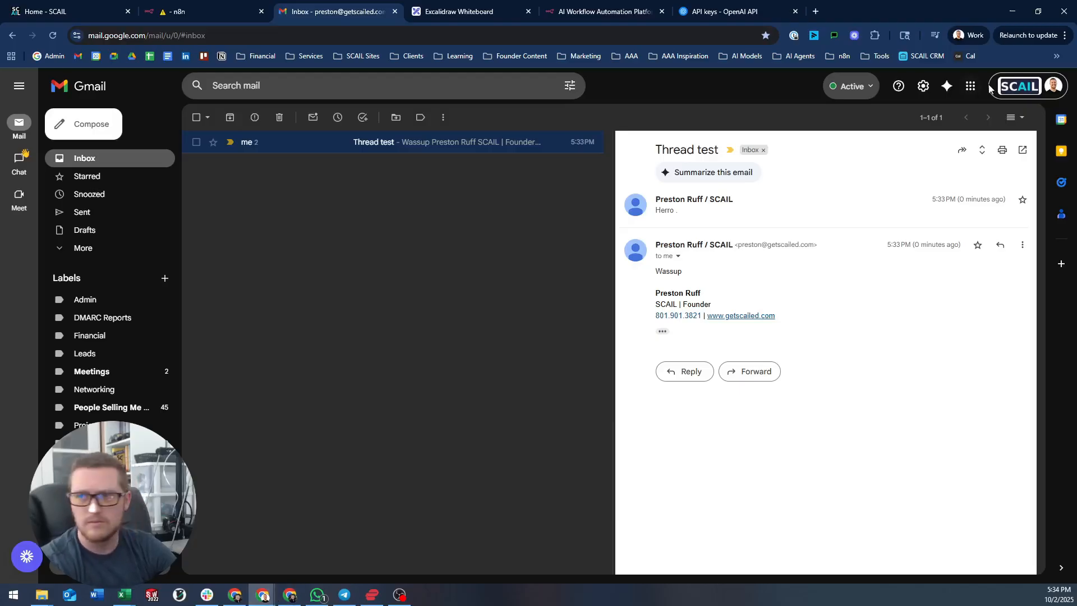
{"action": "left_click", "coordinate": [1044, 35]}
{"action": "mouse_move", "coordinate": [1061, 172]}
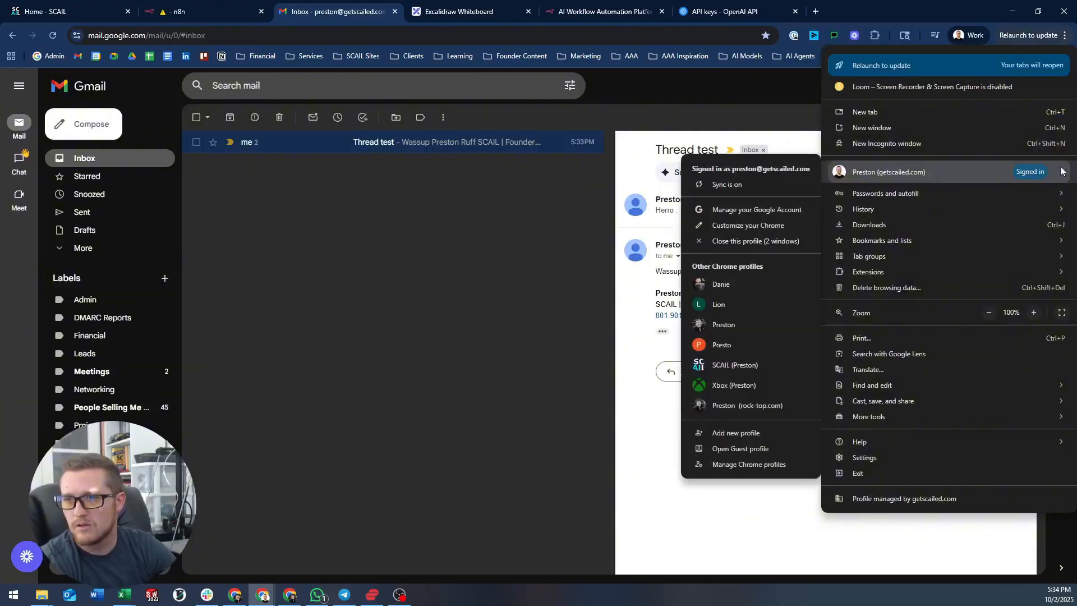
{"action": "left_click", "coordinate": [725, 366]}
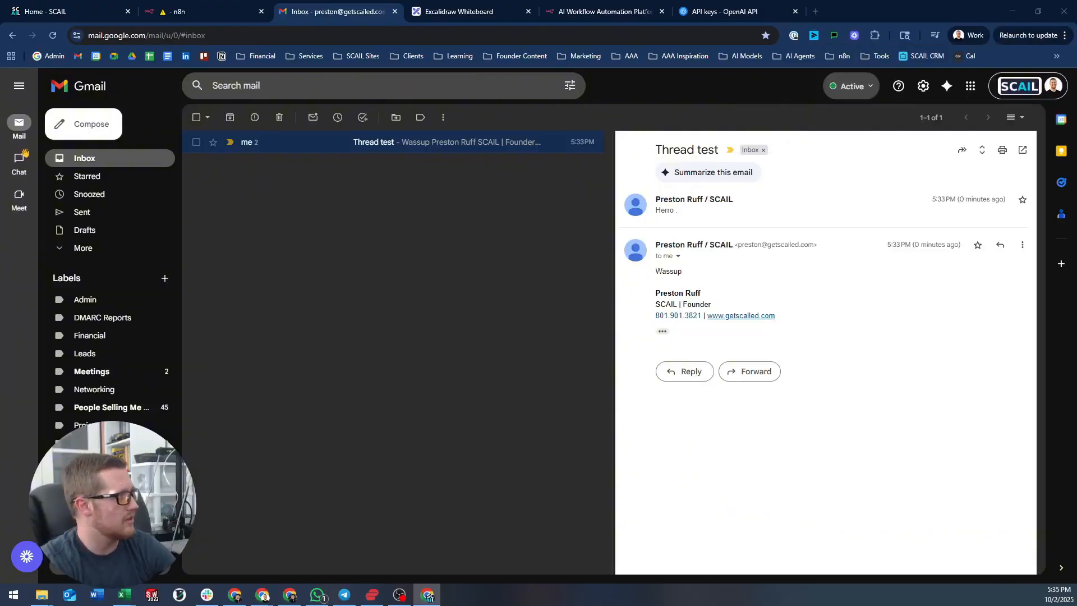
{"action": "left_click_drag", "start_coordinate": [0, 190], "coordinate": [263, 93]}
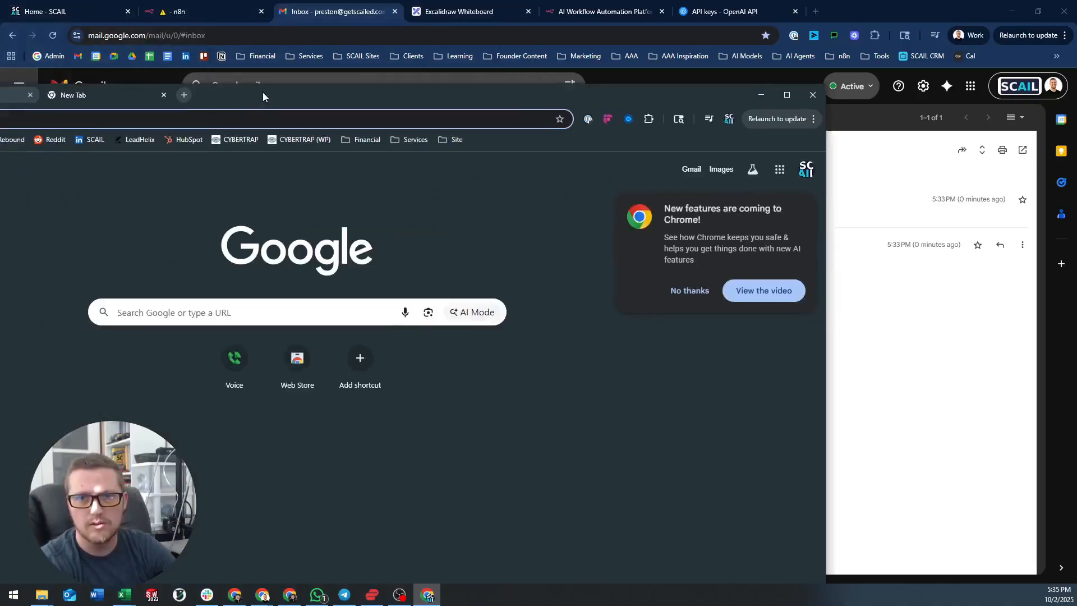
{"action": "double_click", "coordinate": [263, 92]}
- From the SCAIL Gmail account, email the work address with subject 'Thread test 2' and body 'Harrow'
{"action": "left_click", "coordinate": [234, 7]}
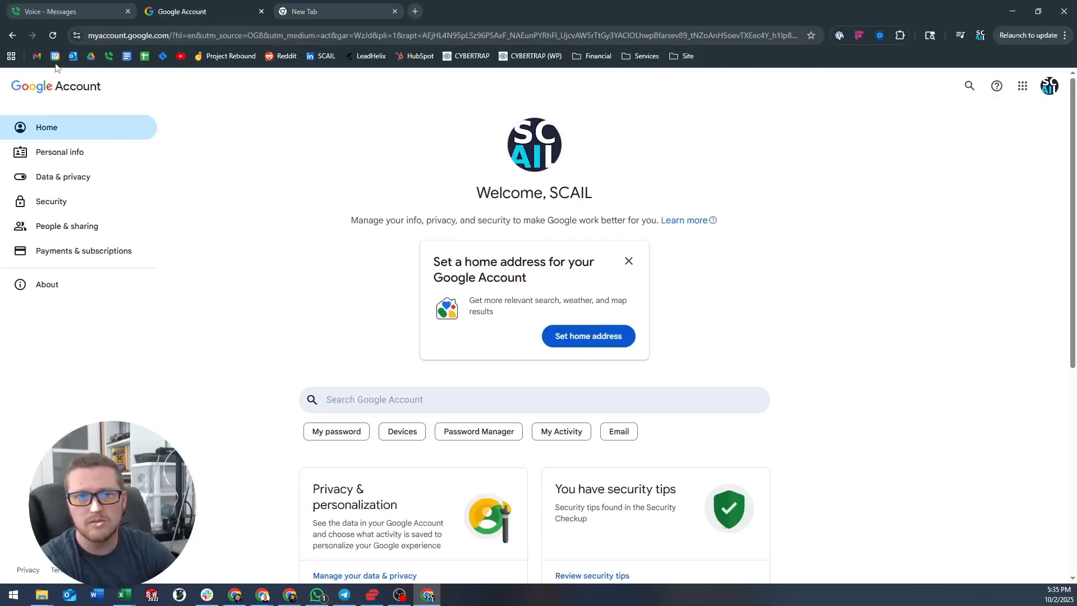
{"action": "left_click", "coordinate": [37, 56]}
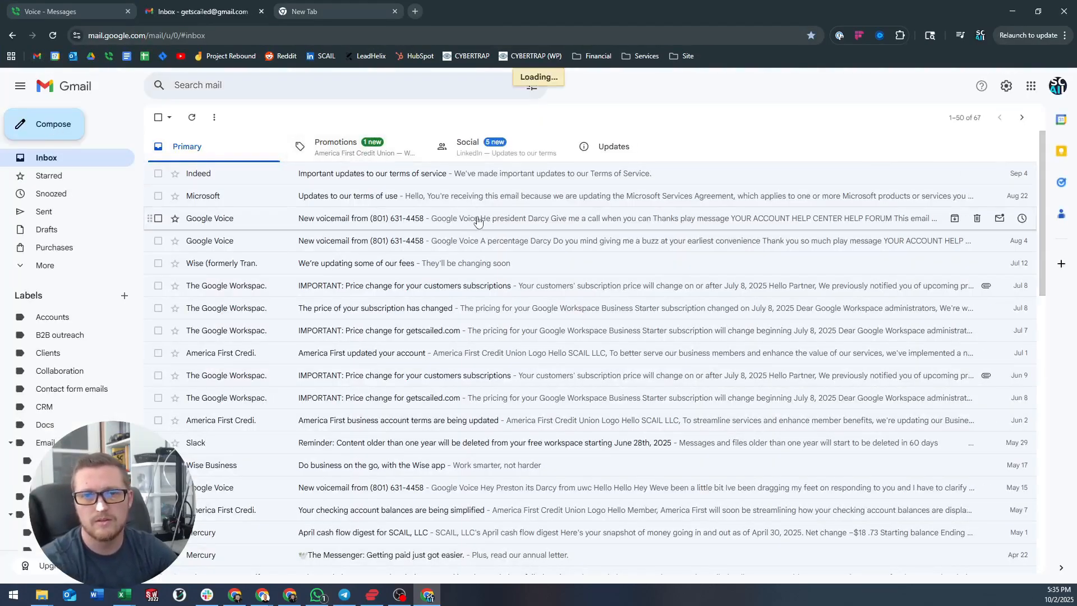
{"action": "type", "text": "c"}
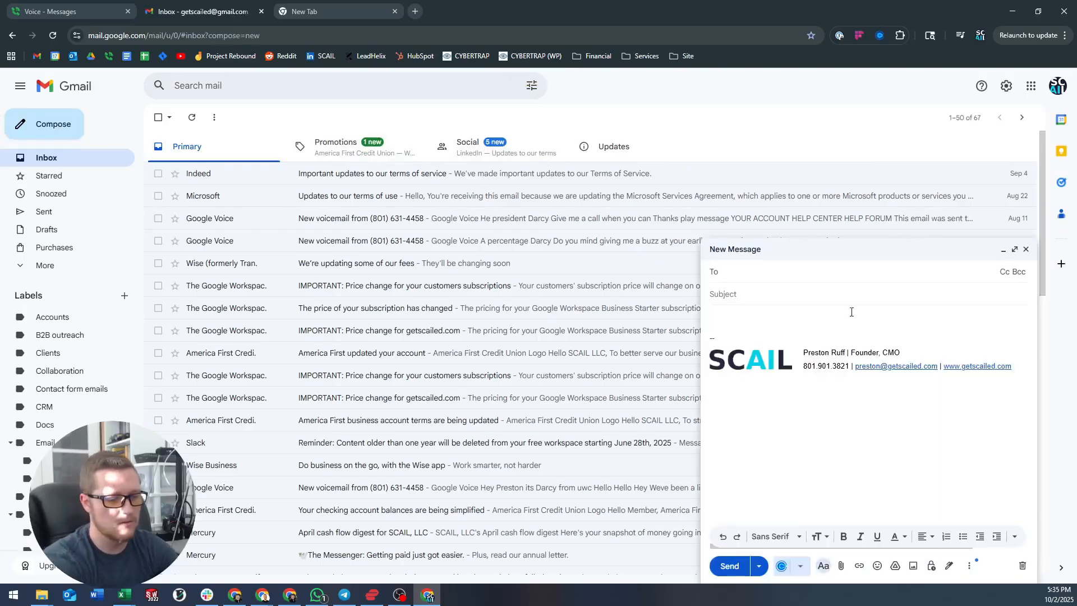
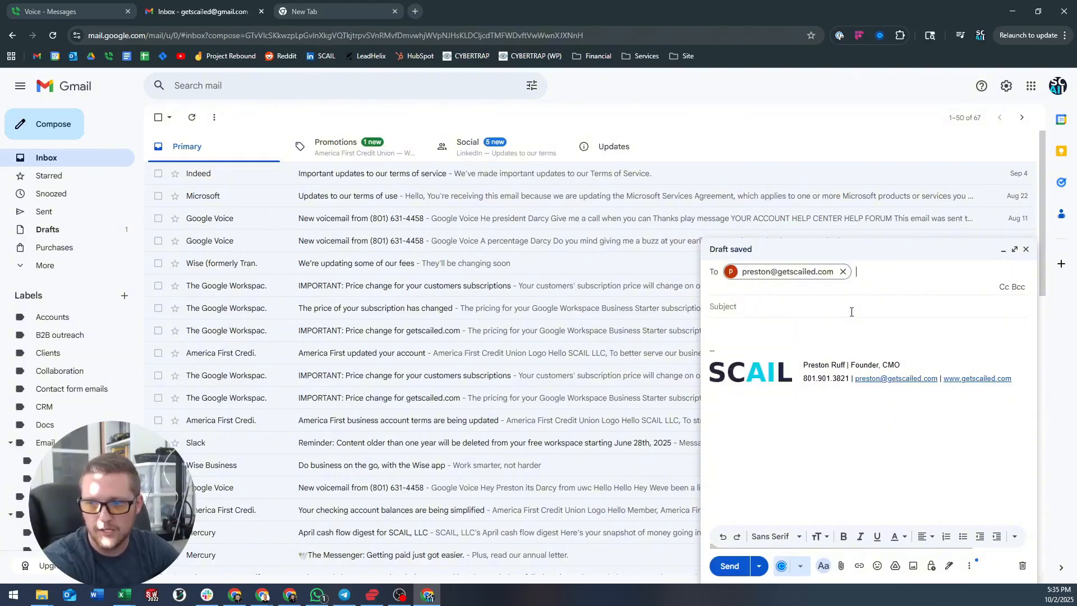
{"action": "left_click", "coordinate": [852, 312]}
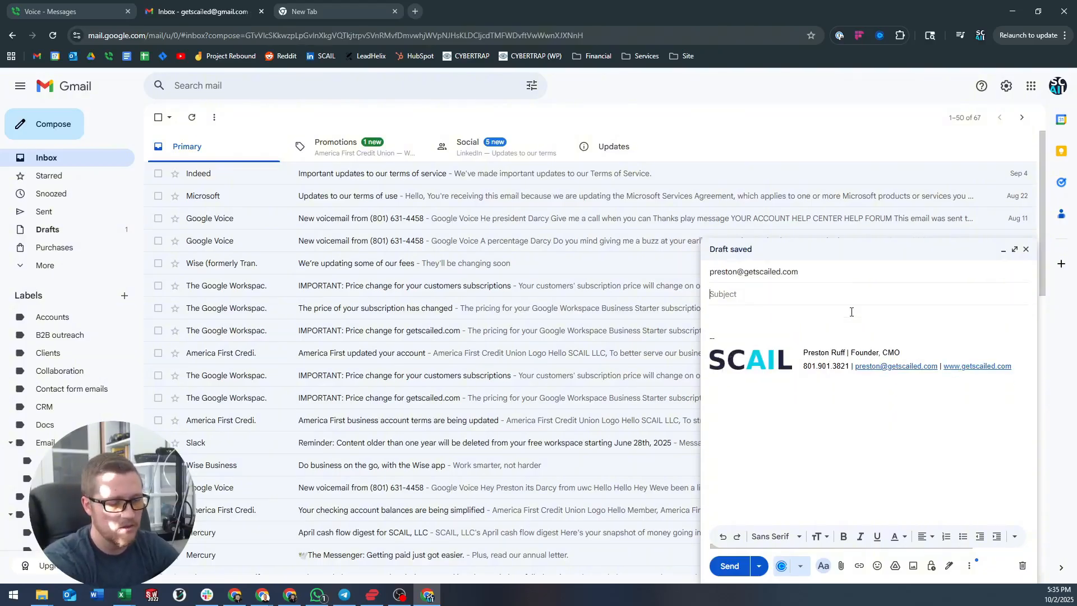
{"action": "type", "text": "Thread test 2"}
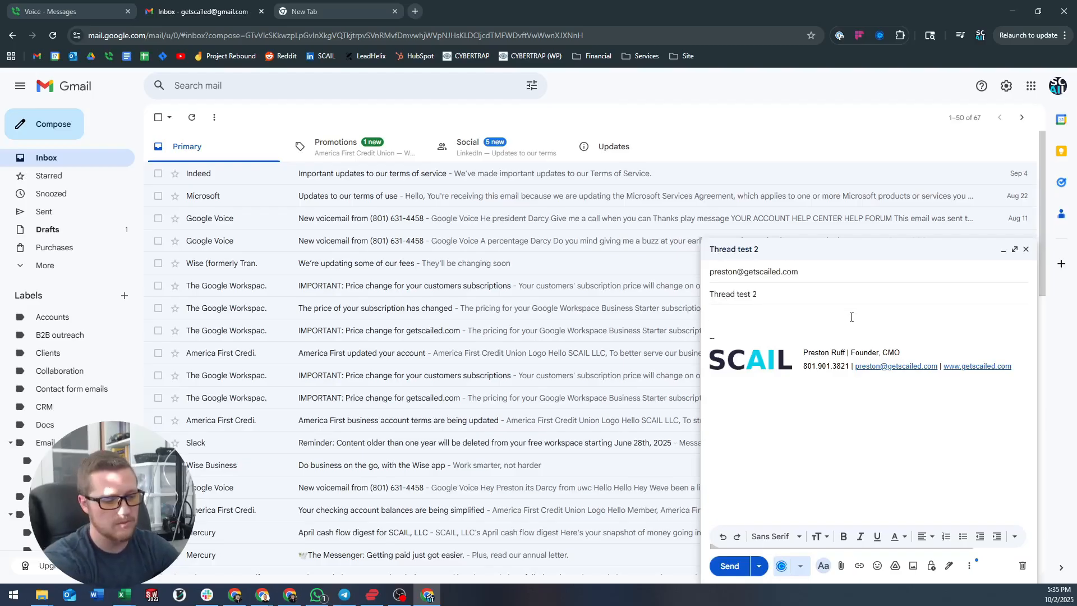
{"action": "type", "text": "Harrow"}
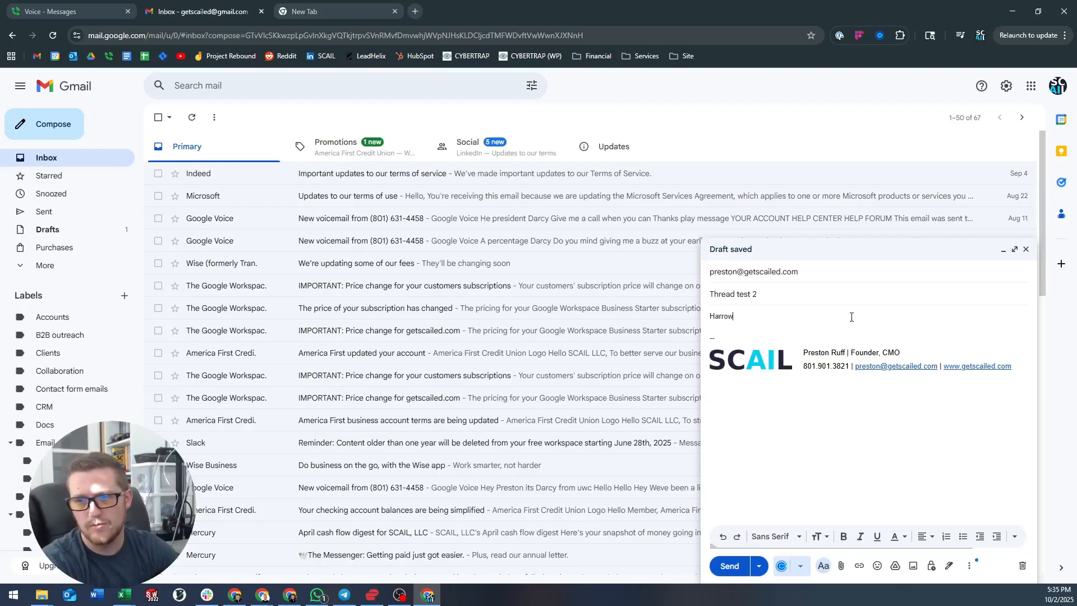
{"action": "left_click", "coordinate": [728, 566]}
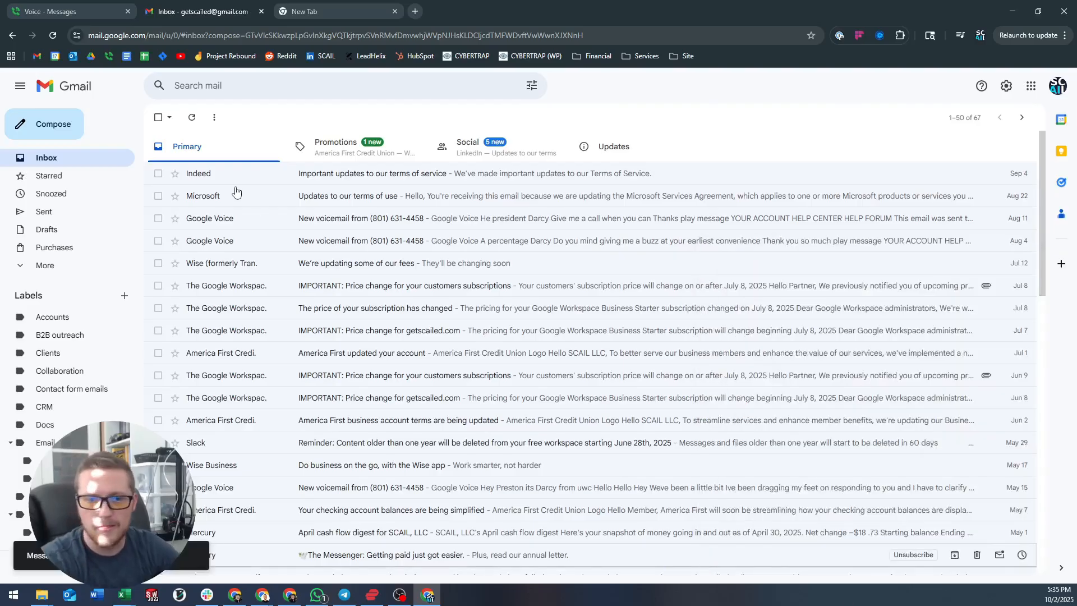
- Delete the old Thread test conversation and browse the Starred, Snoozed and More folders
{"action": "left_click", "coordinate": [1013, 12]}
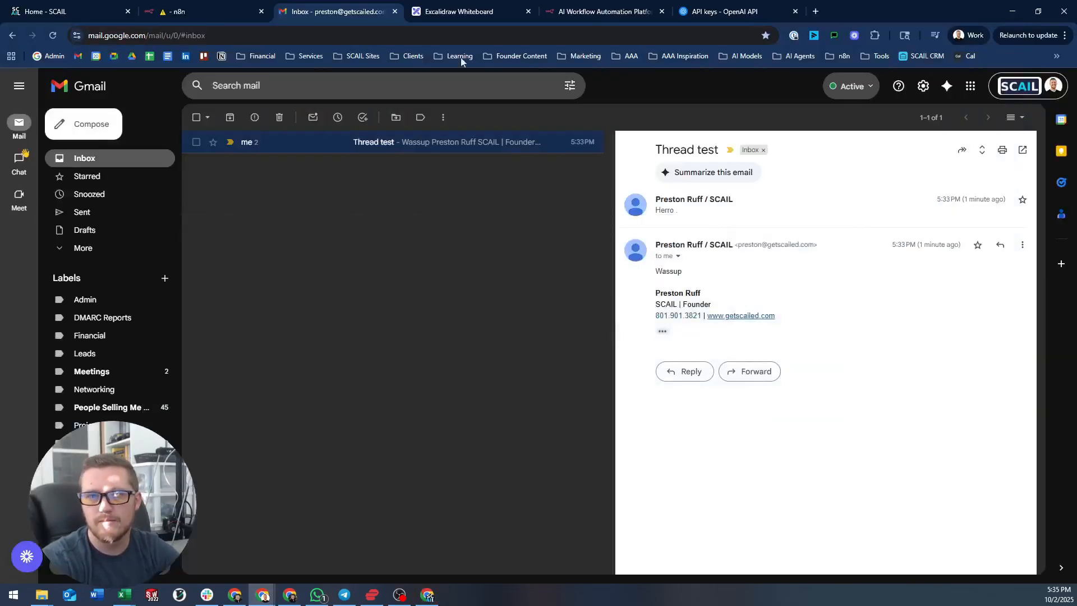
{"action": "left_click", "coordinate": [279, 118]}
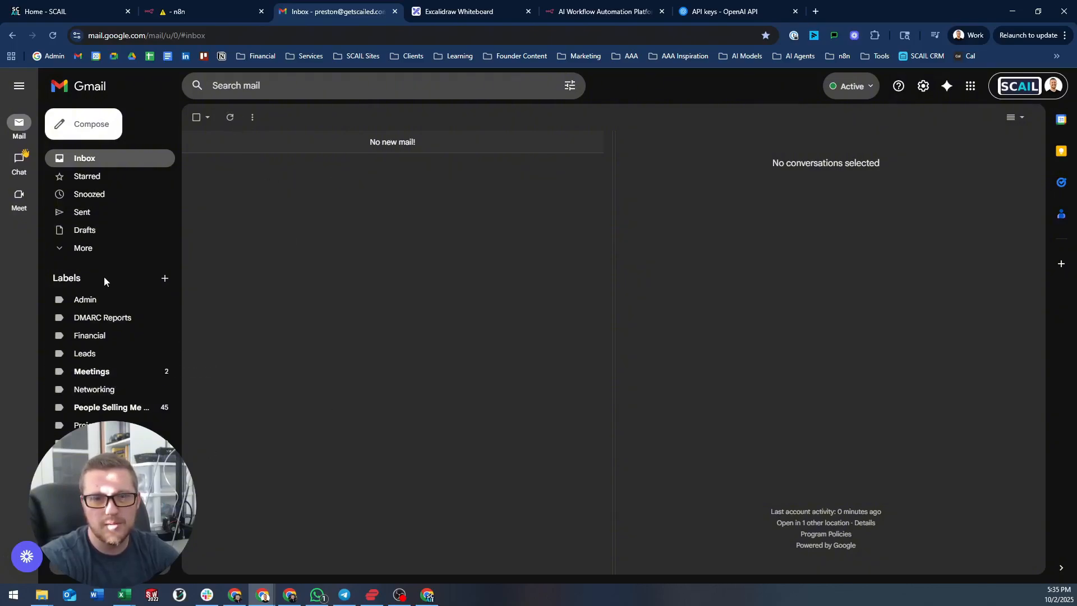
{"action": "left_click", "coordinate": [96, 178]}
{"action": "left_click", "coordinate": [105, 194]}
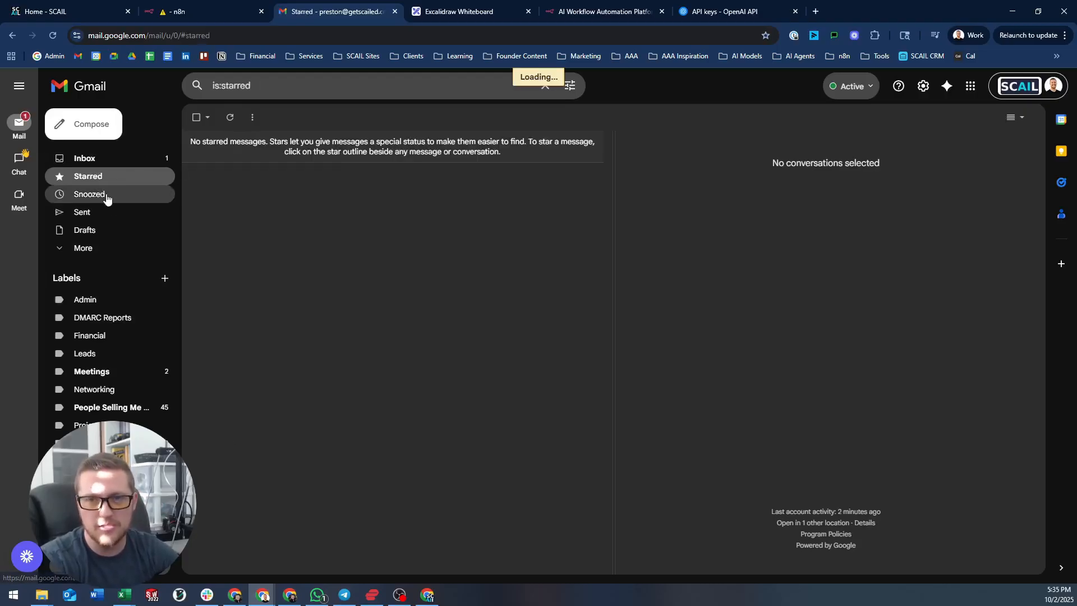
{"action": "left_click", "coordinate": [100, 246]}
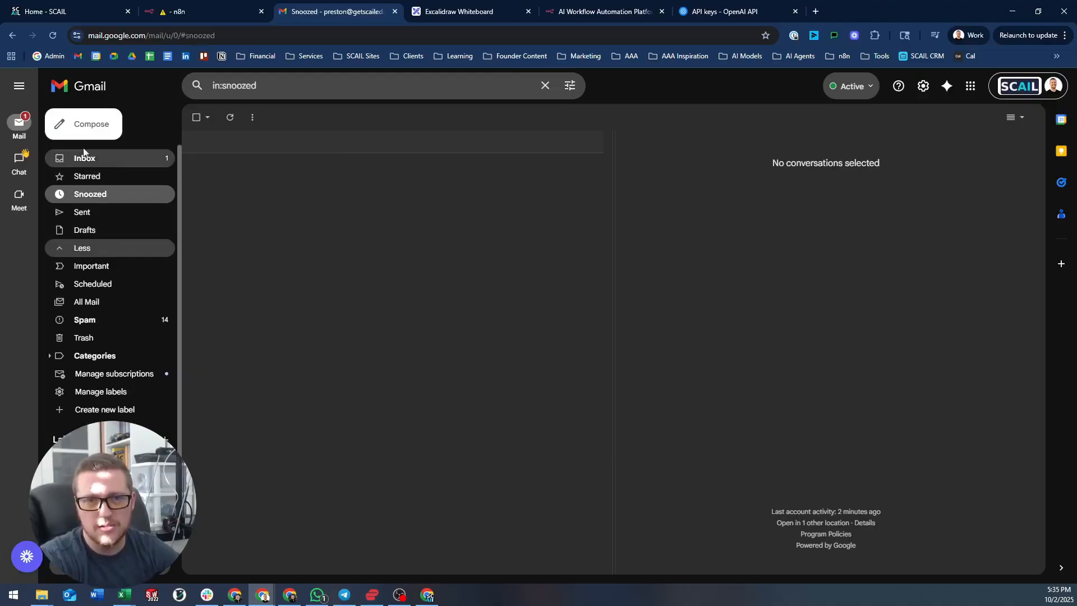
- Open the newly arrived Thread test 2 email in the Inbox, then return to n8n
{"action": "left_click", "coordinate": [96, 158]}
{"action": "left_click", "coordinate": [333, 144]}
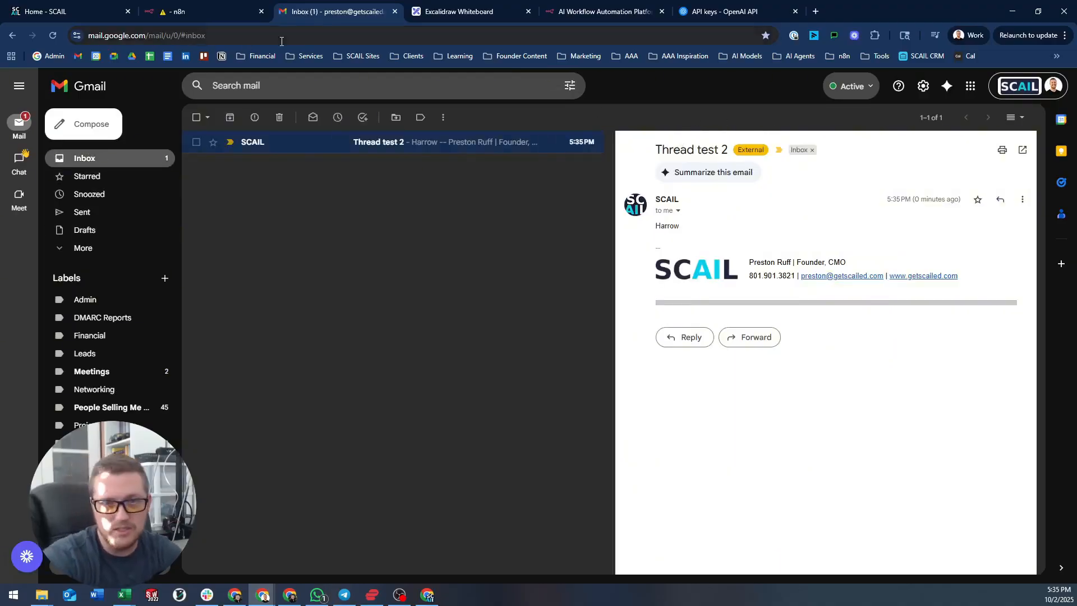
{"action": "left_click", "coordinate": [190, 6]}
- Review the Gmail Trigger's pinned output, then go back to the Thread test 2 email in Gmail
{"action": "left_click", "coordinate": [218, 85]}
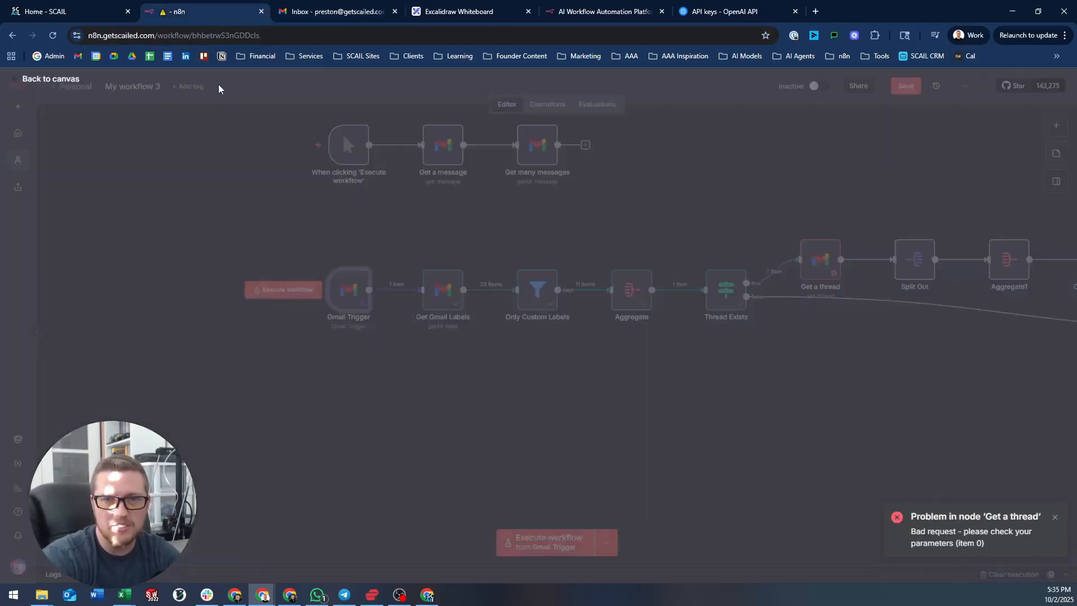
{"action": "double_click", "coordinate": [354, 289]}
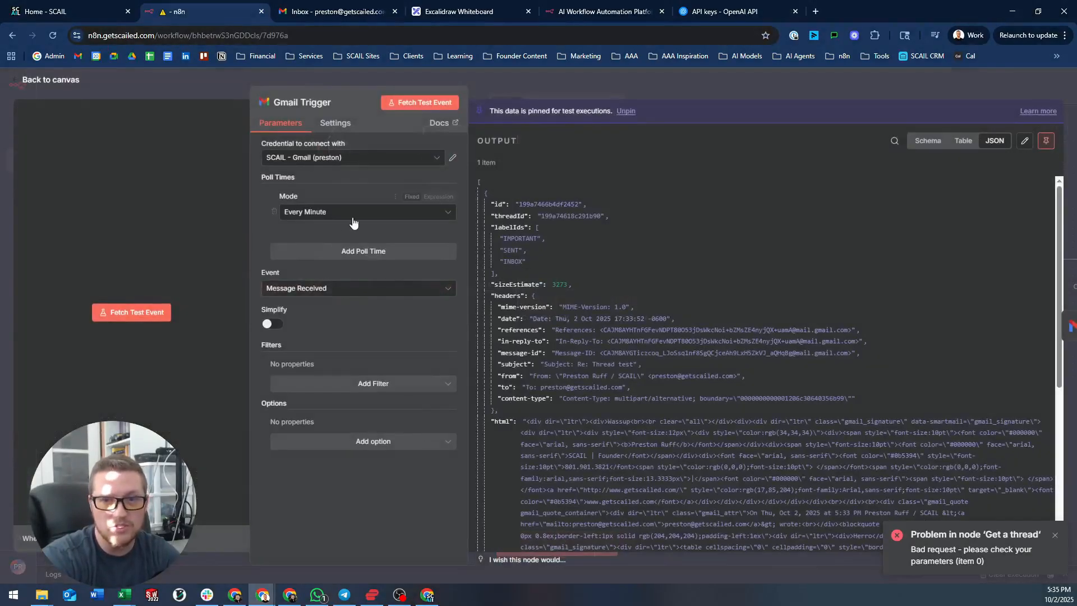
{"action": "left_click", "coordinate": [550, 73]}
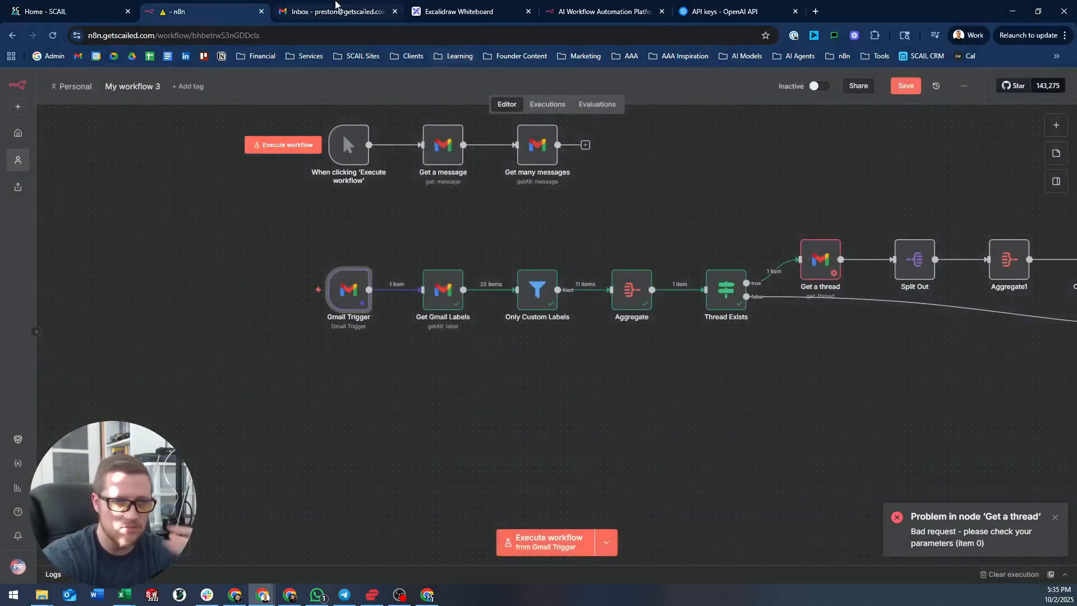
{"action": "left_click", "coordinate": [336, 6]}
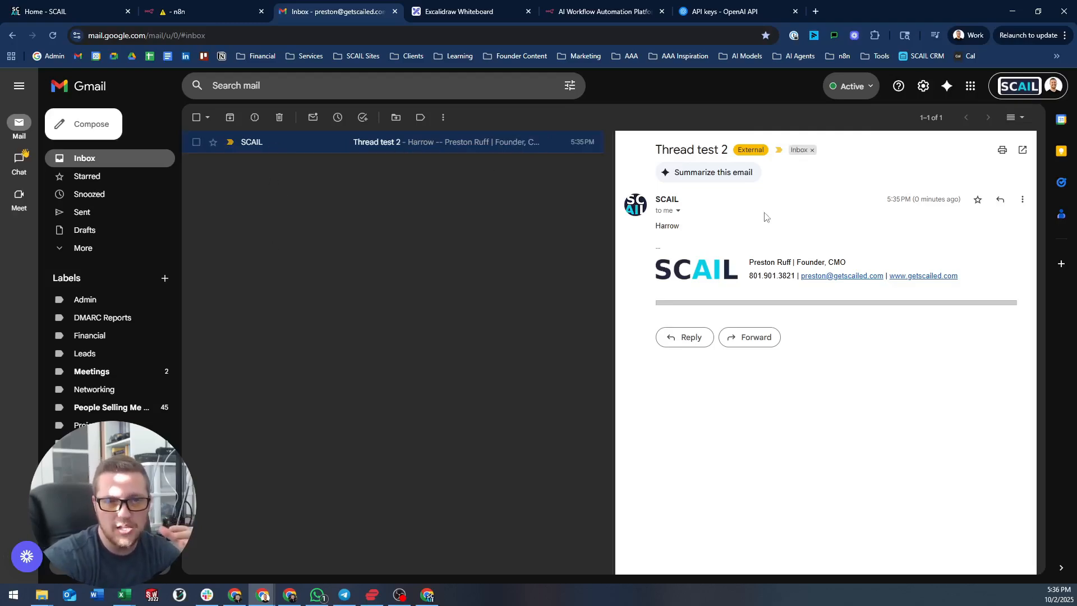
- Reply 'Well hello my good sir' to Thread test 2, then switch back to n8n
{"action": "left_click", "coordinate": [87, 177]}
{"action": "left_click", "coordinate": [101, 159]}
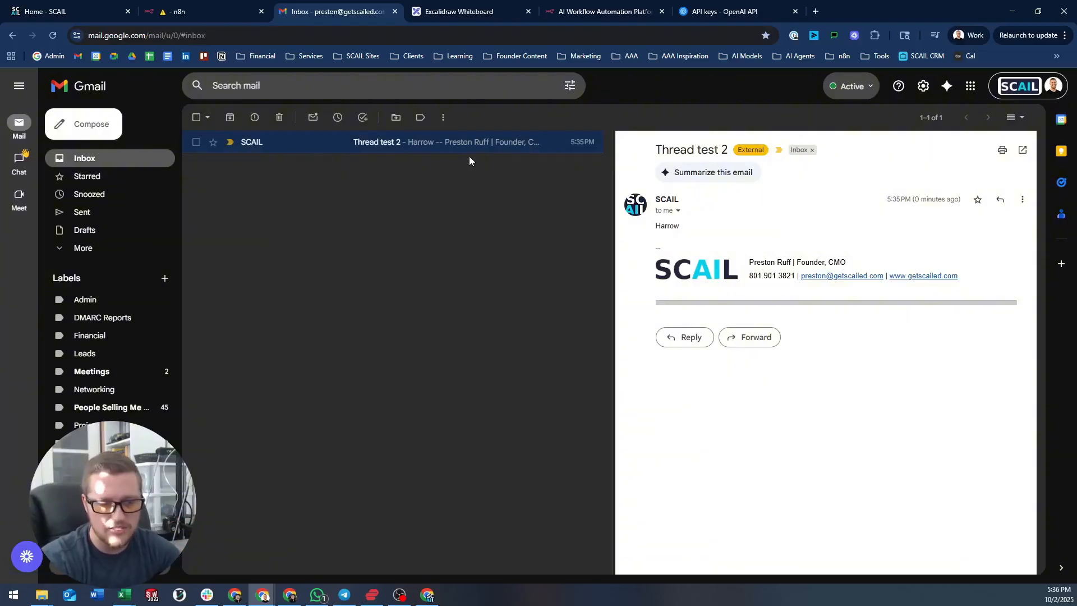
{"action": "left_click", "coordinate": [1000, 202]}
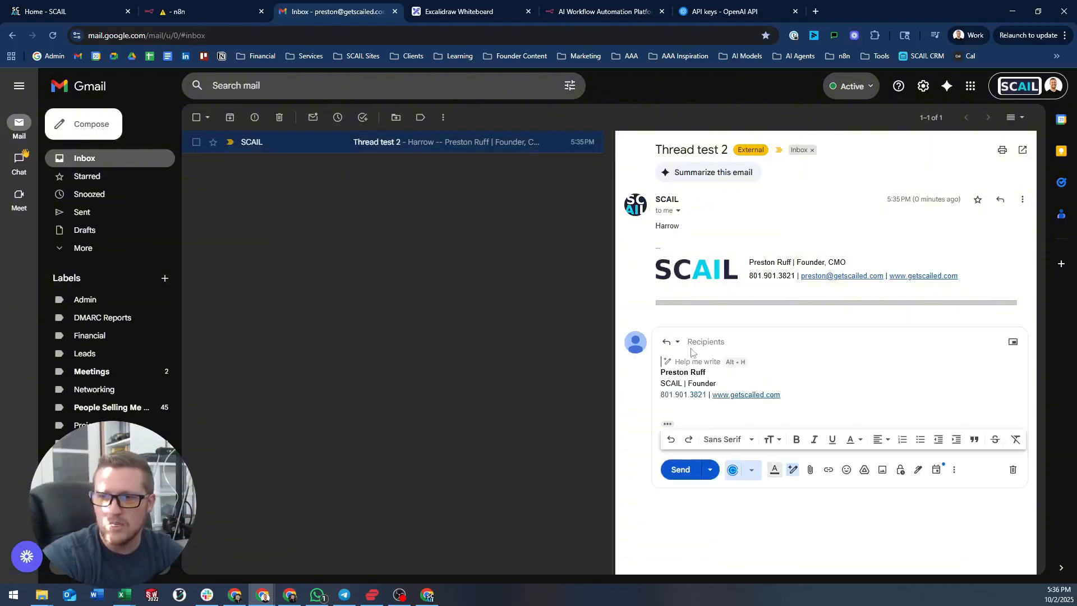
{"action": "type", "text": "Wello"}
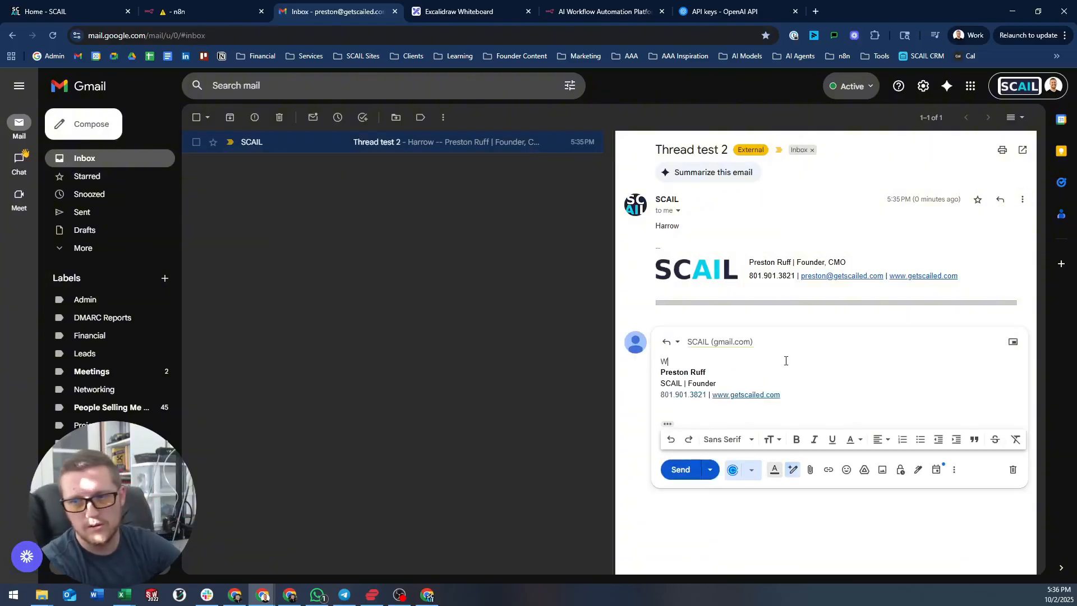
{"action": "key", "text": "BackSpace"}
{"action": "key", "text": "BackSpace"}
{"action": "type", "text": "h"}
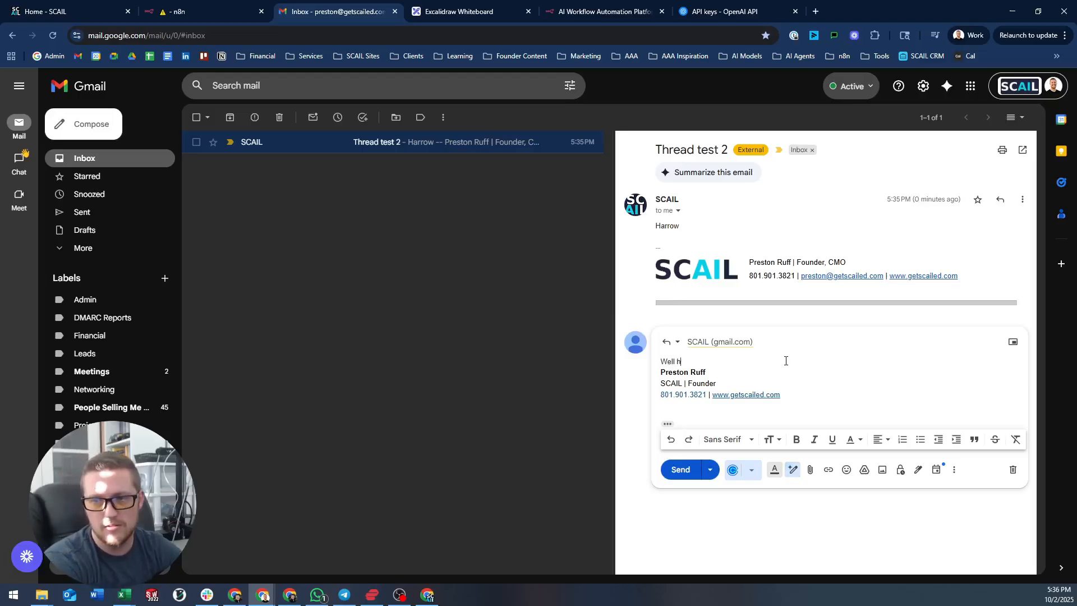
{"action": "type", "text": "ello my gi"}
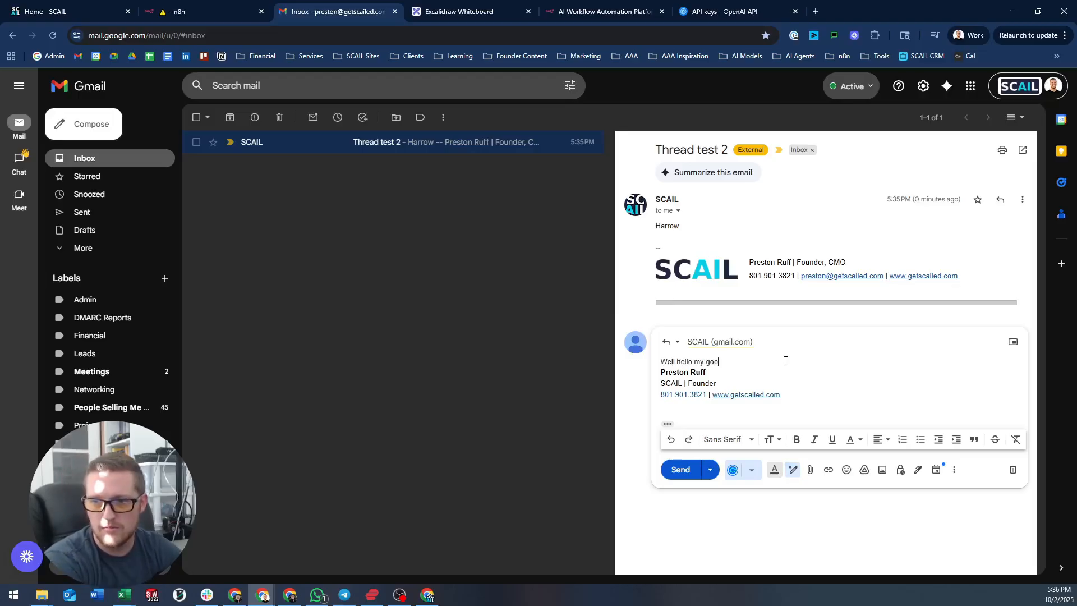
{"action": "type", "text": "d sir"}
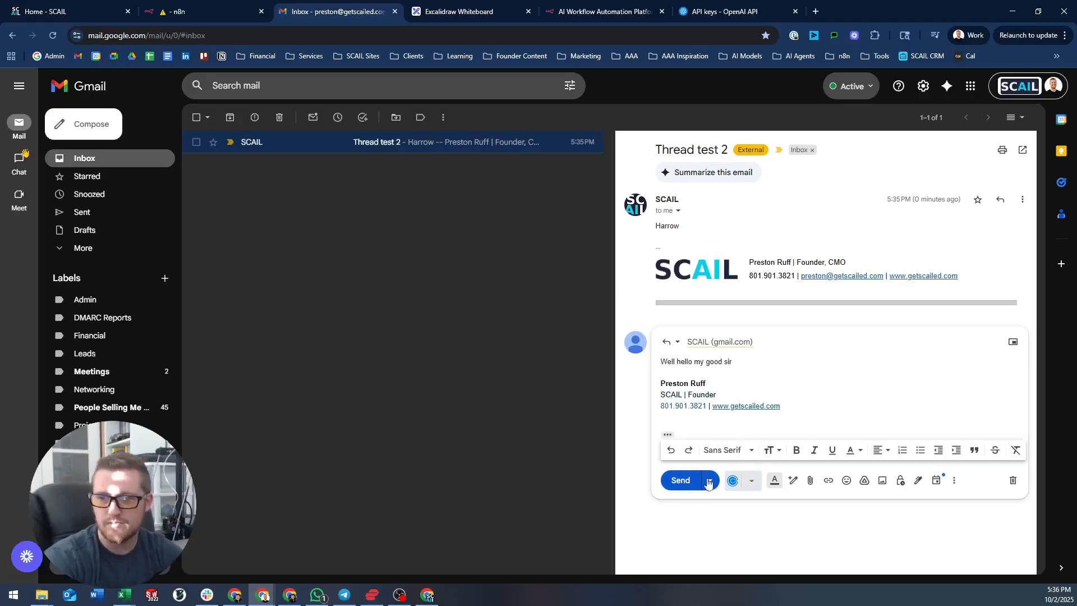
{"action": "left_click", "coordinate": [685, 477]}
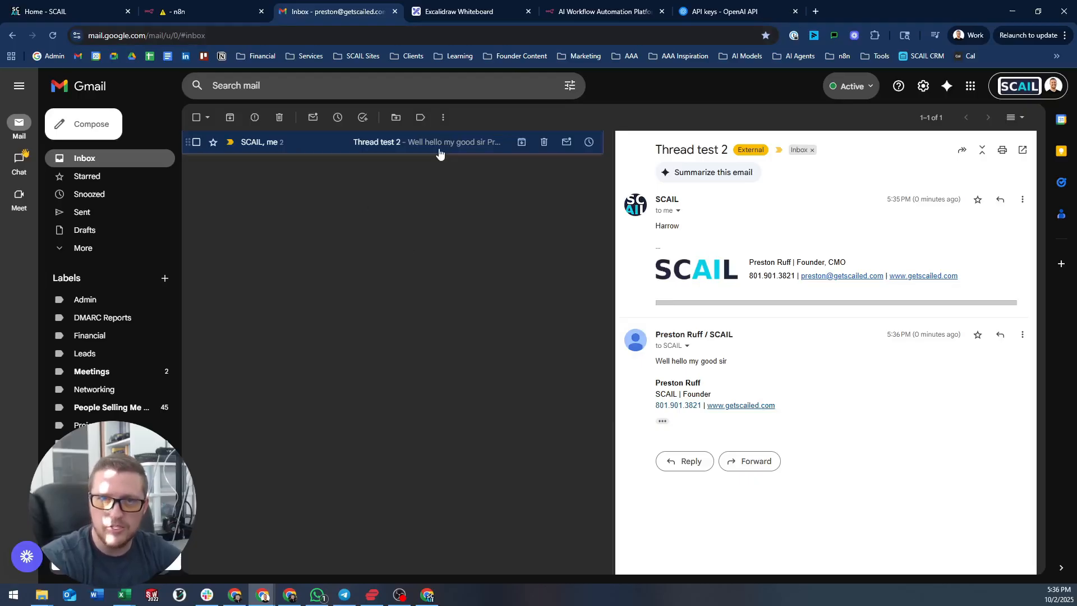
{"action": "left_click", "coordinate": [197, 8]}
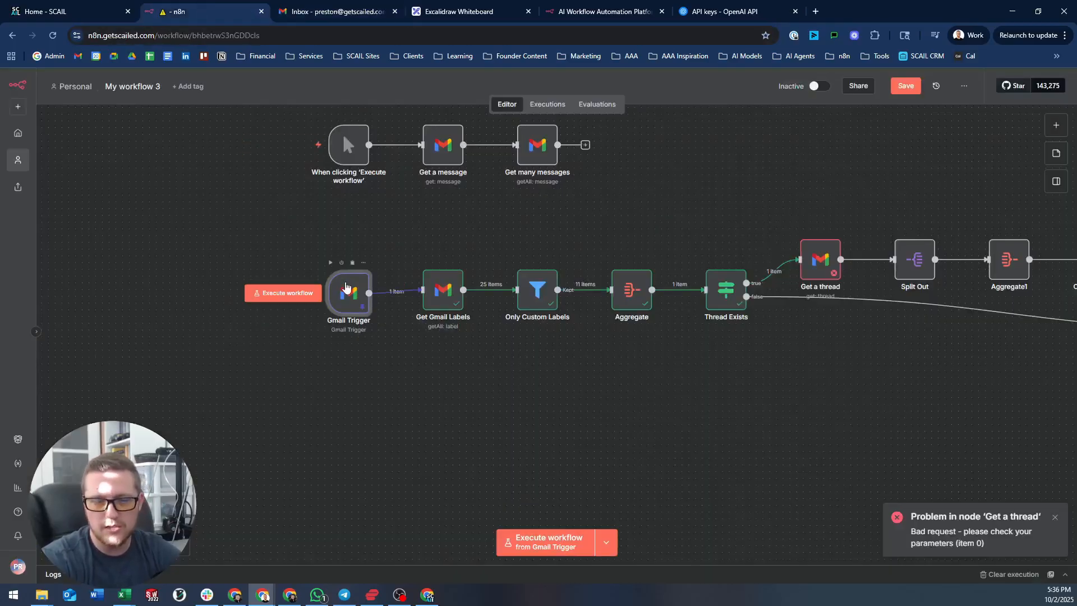
- Unpin the Gmail Trigger output and fetch a new test event twice, which finds no Gmail data
{"action": "double_click", "coordinate": [348, 291]}
{"action": "left_click", "coordinate": [1045, 138]}
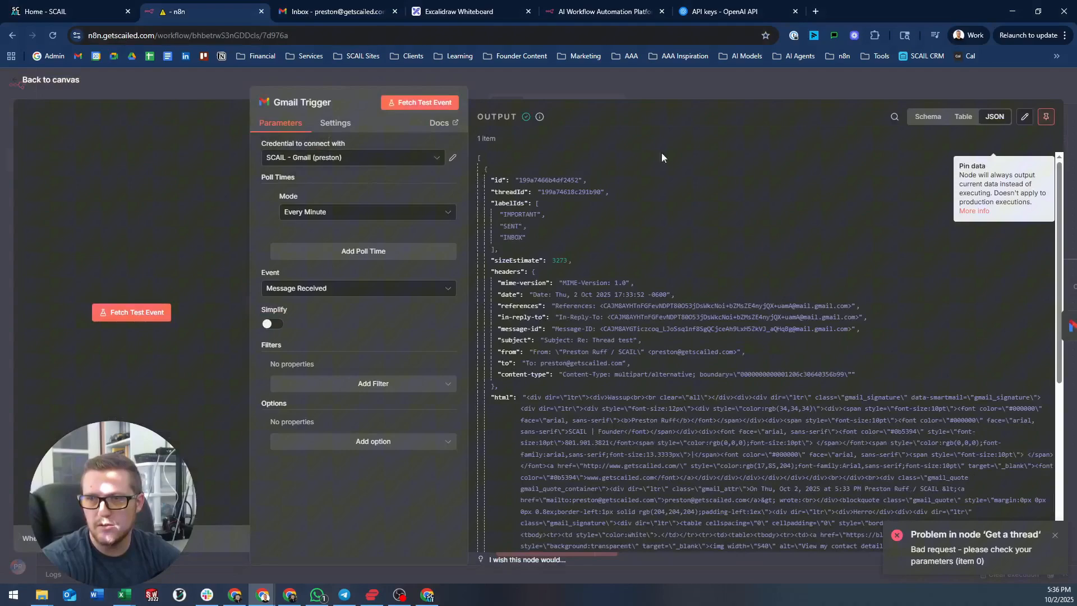
{"action": "left_click", "coordinate": [166, 314]}
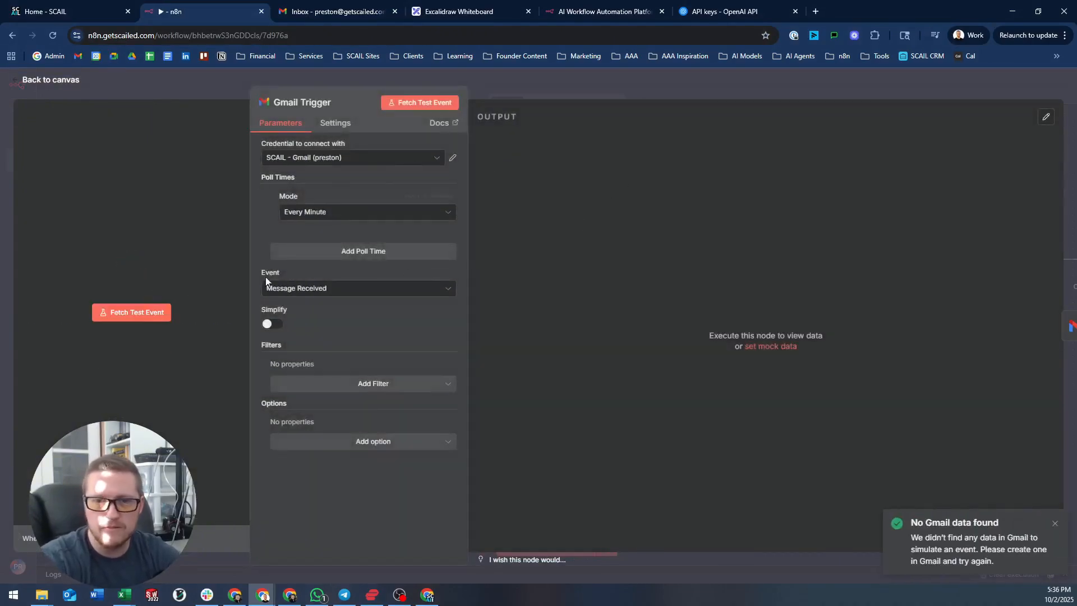
{"action": "left_click", "coordinate": [135, 310]}
{"action": "left_click", "coordinate": [588, 84]}
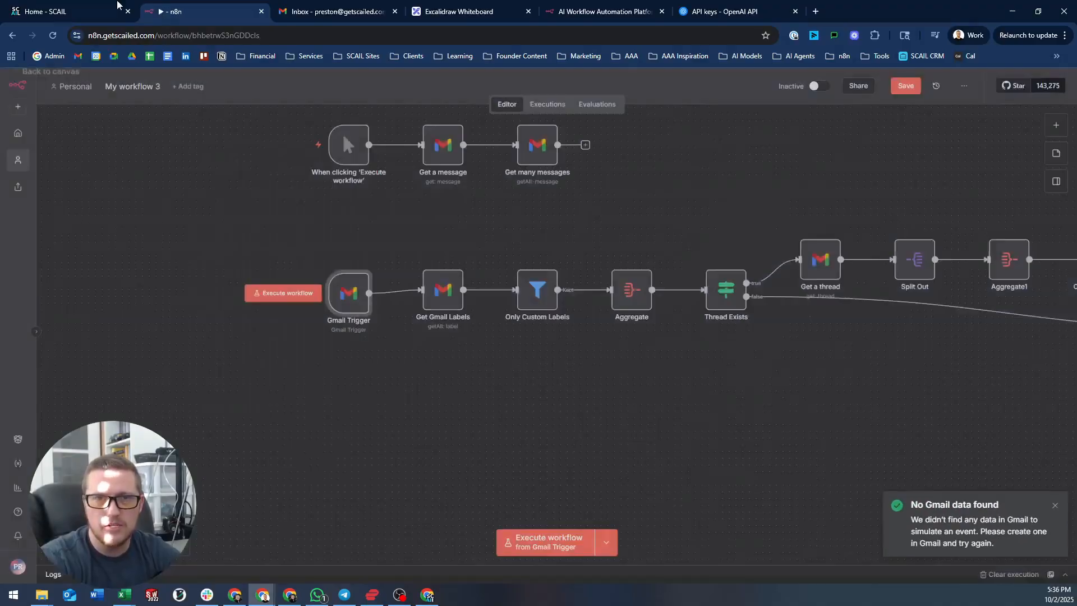
- From the other Gmail window, reply 'Mighty fine weather we're having' in Thread test 2, then return to n8n
{"action": "left_click", "coordinate": [428, 595]}
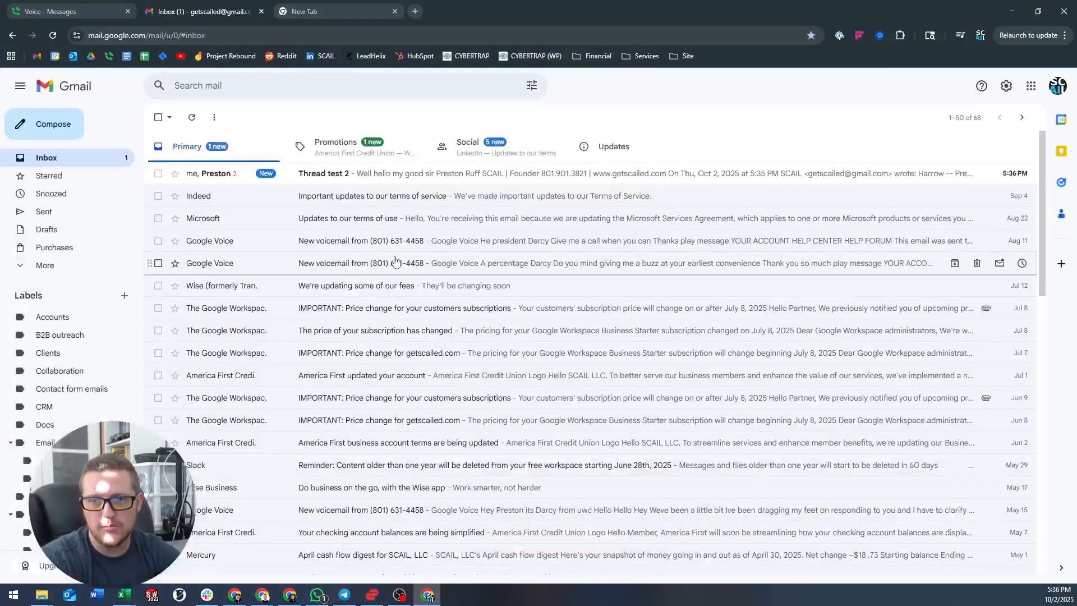
{"action": "left_click", "coordinate": [469, 176]}
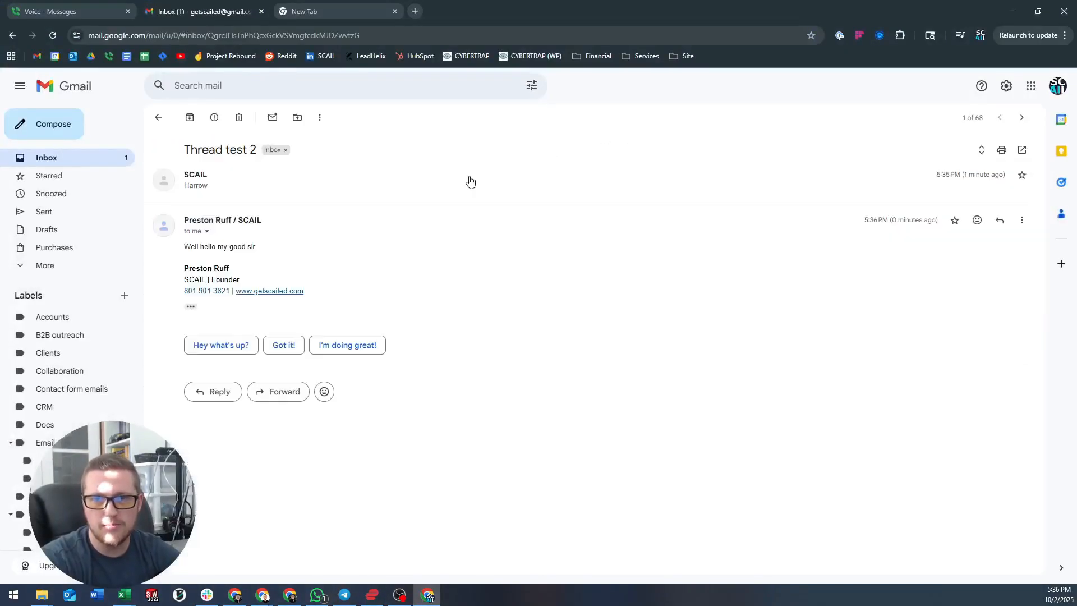
{"action": "left_click", "coordinate": [1000, 220]}
{"action": "type", "text": "Mi"}
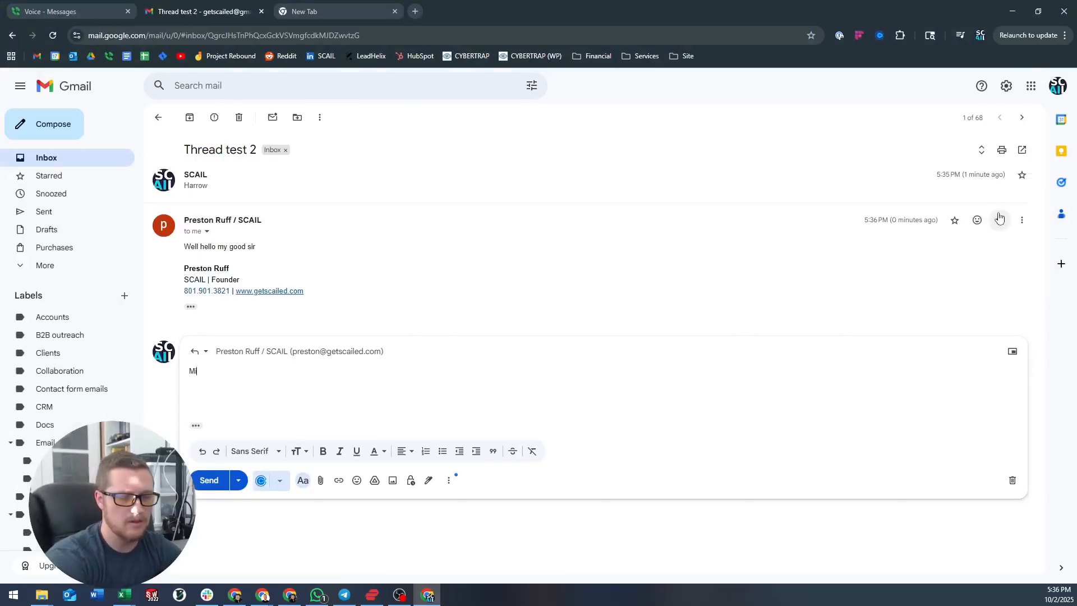
{"action": "type", "text": "ghty fine wea"}
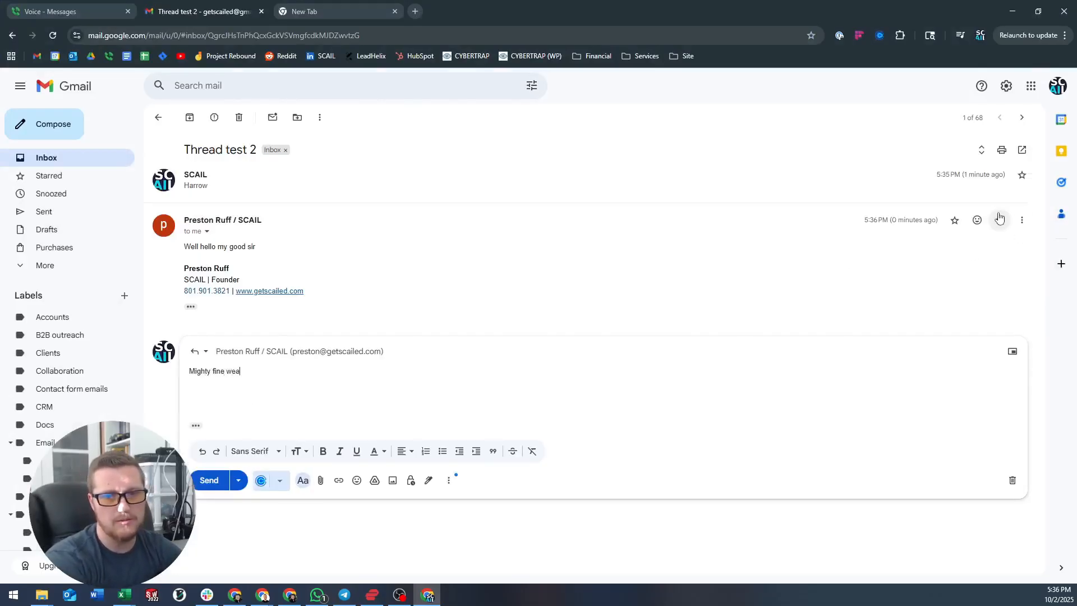
{"action": "type", "text": "ther we're having"}
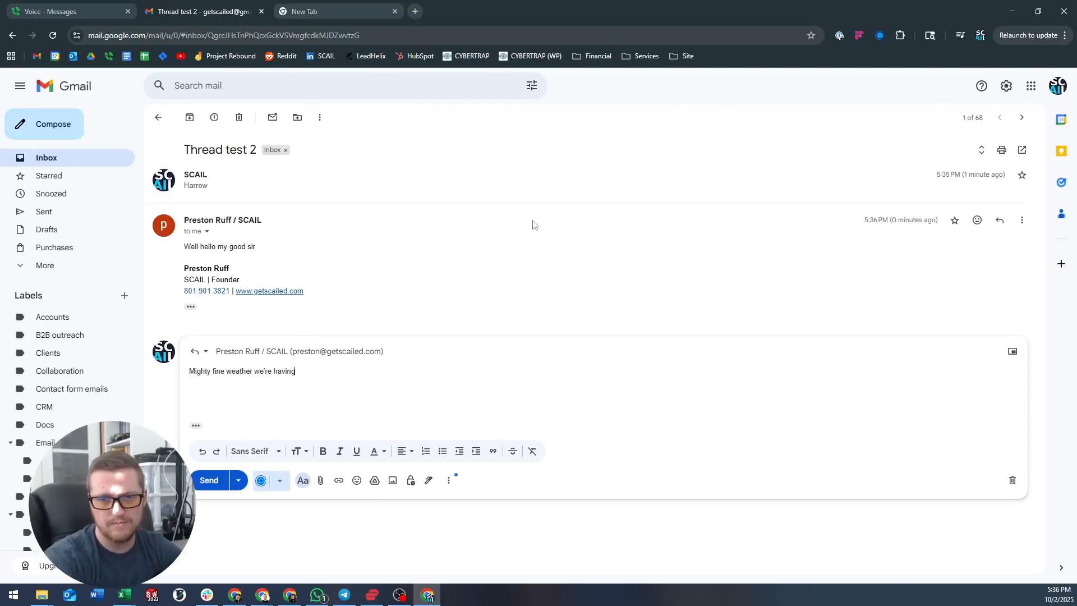
{"action": "left_click", "coordinate": [212, 482]}
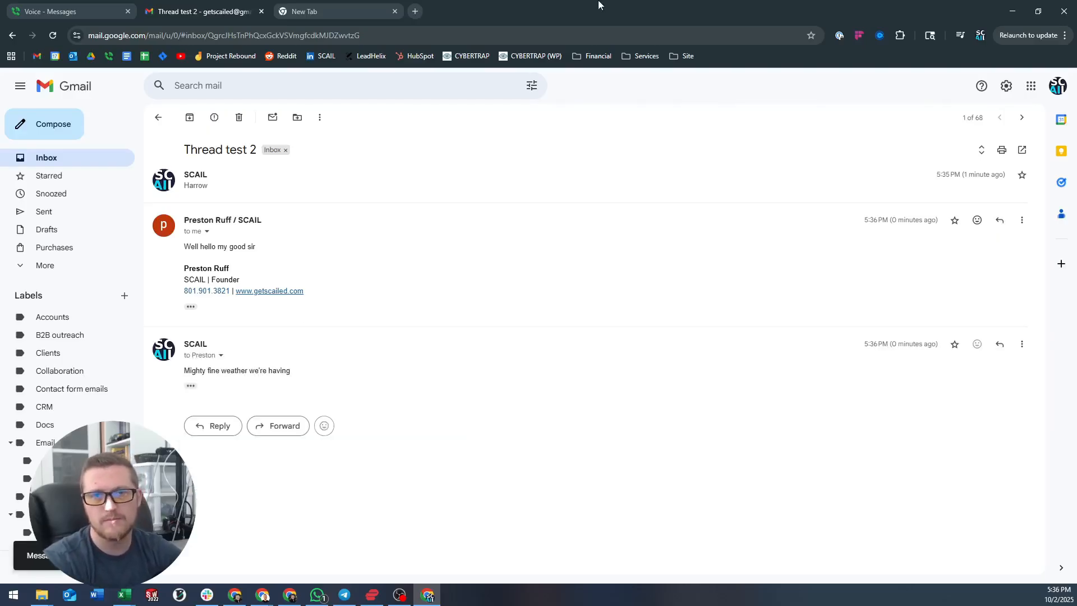
{"action": "left_click", "coordinate": [1012, 11]}
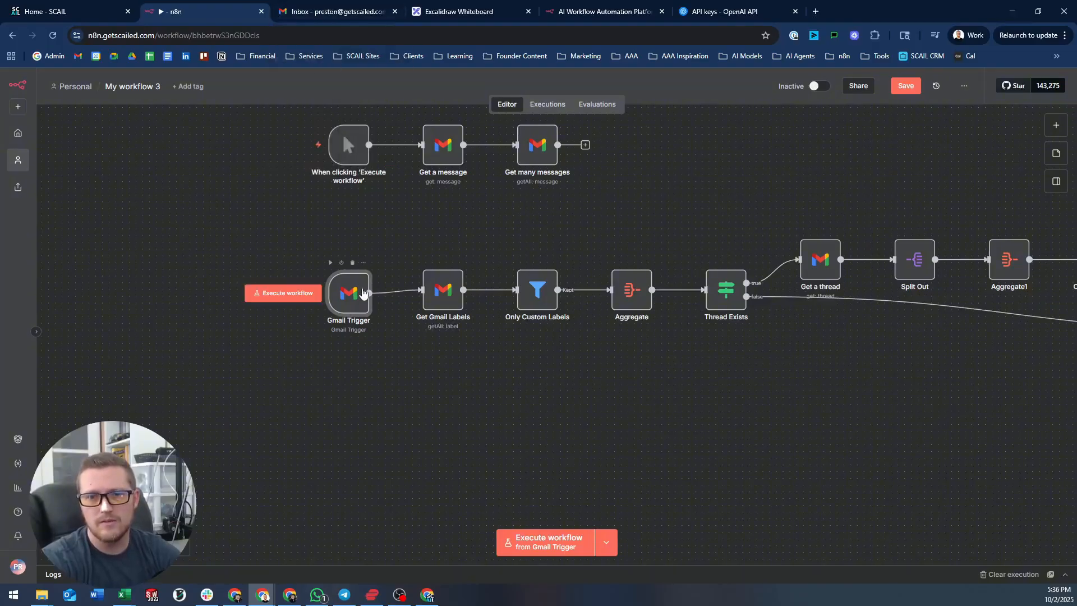
- Fetch a test email into the Gmail Trigger, keeping its current Gmail account
{"action": "double_click", "coordinate": [352, 291]}
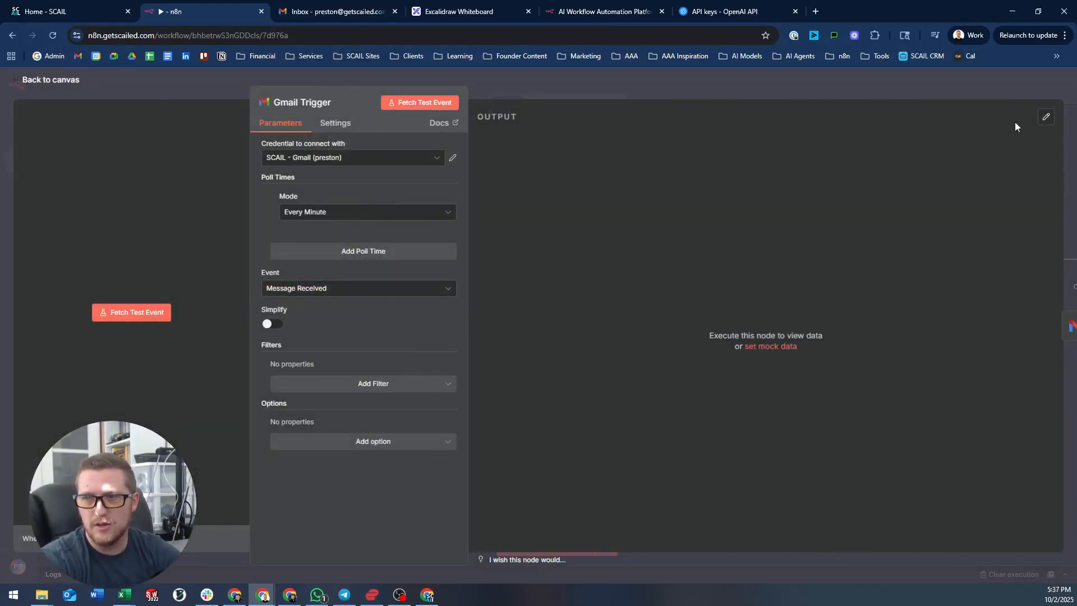
{"action": "left_click", "coordinate": [149, 314]}
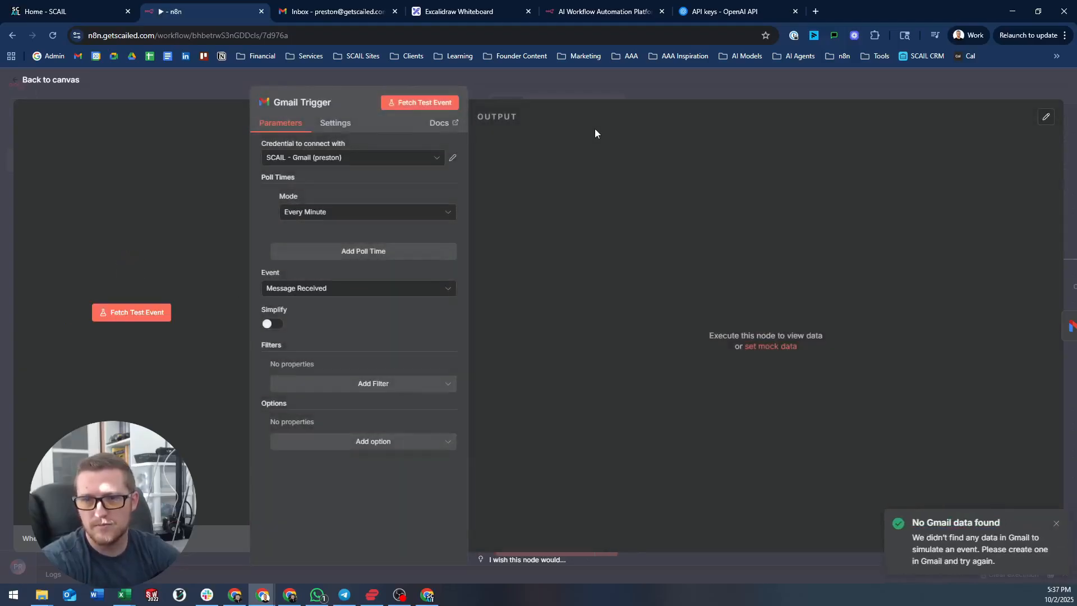
{"action": "left_click", "coordinate": [361, 159]}
{"action": "left_click", "coordinate": [338, 219]}
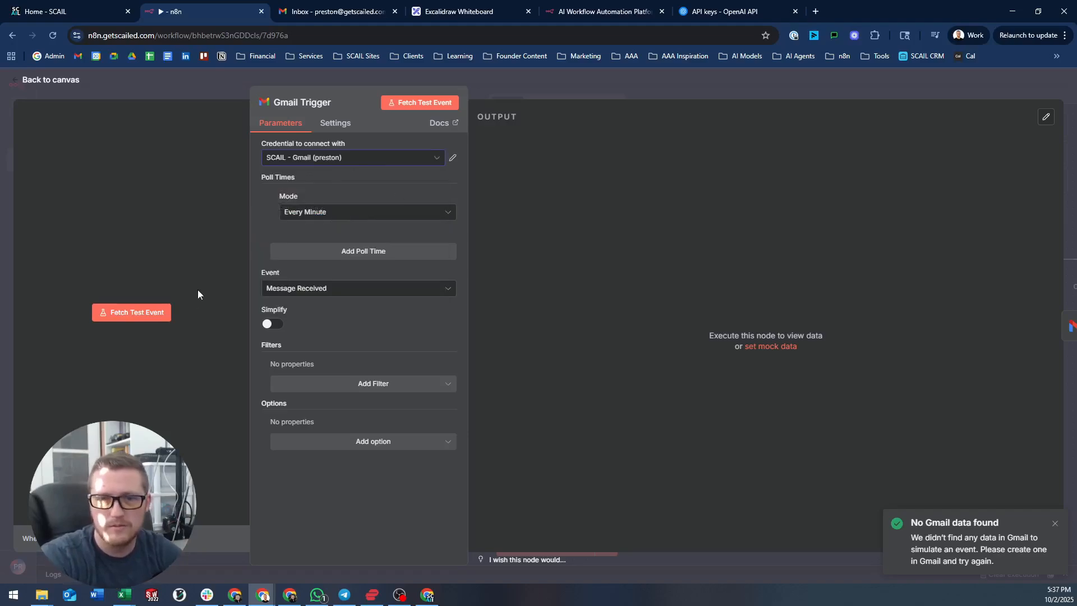
{"action": "left_click", "coordinate": [166, 312]}
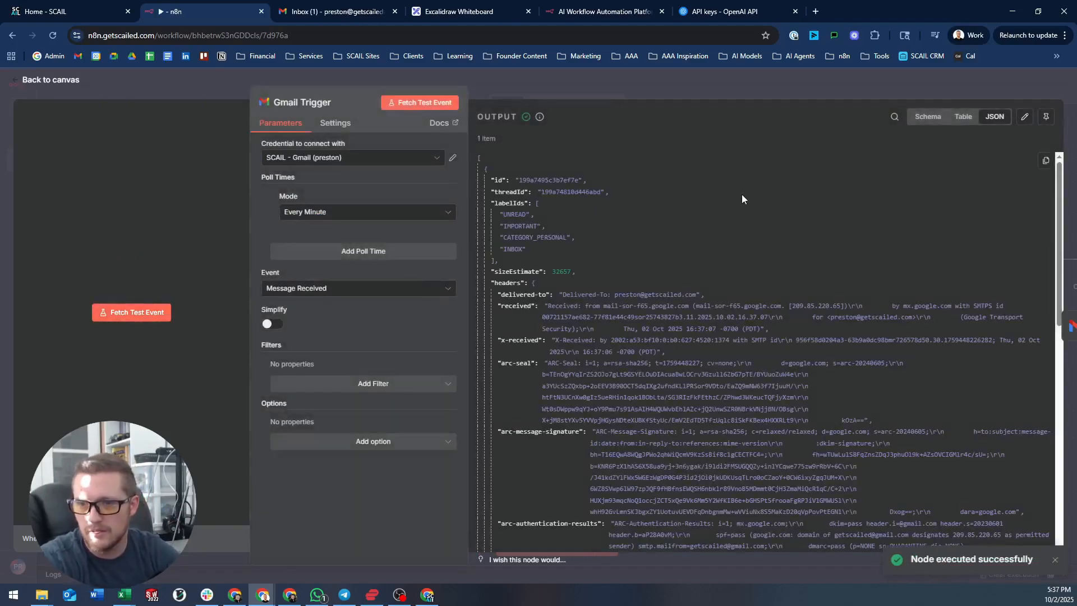
- Search the fetched email's JSON output for the thread ID field
{"action": "scroll", "coordinate": [540, 359], "scroll_direction": "down", "scroll_amount": 5}
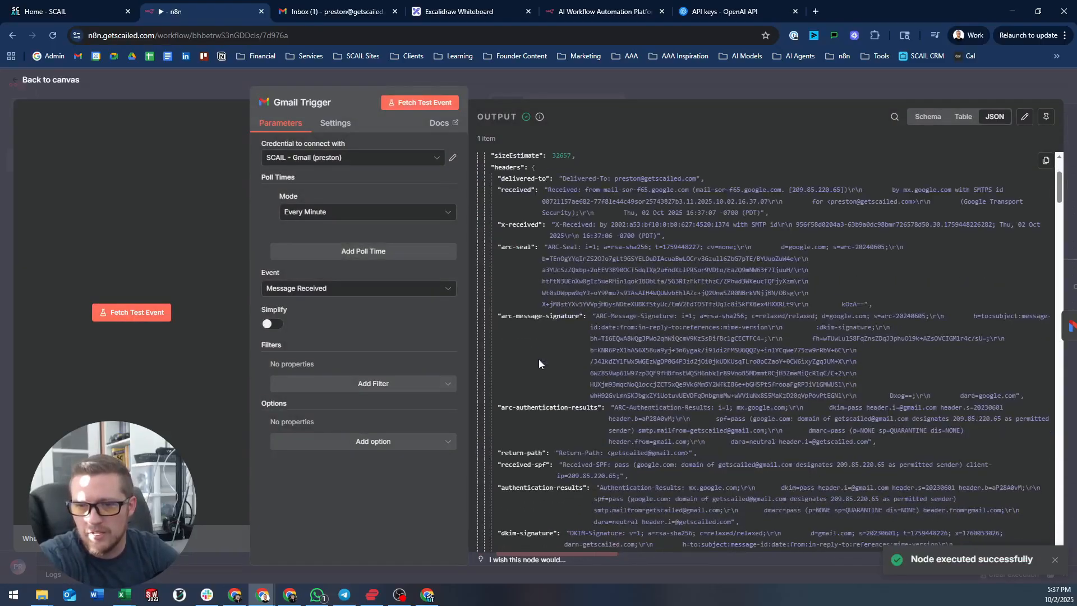
{"action": "scroll", "coordinate": [544, 331], "scroll_direction": "down", "scroll_amount": 8}
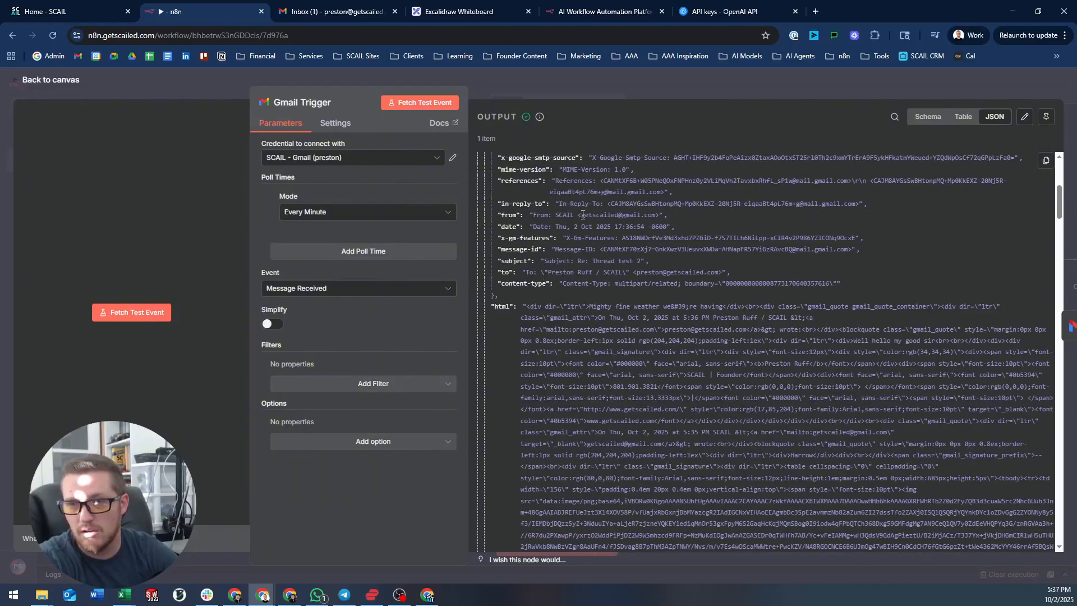
{"action": "scroll", "coordinate": [582, 235], "scroll_direction": "up", "scroll_amount": 15}
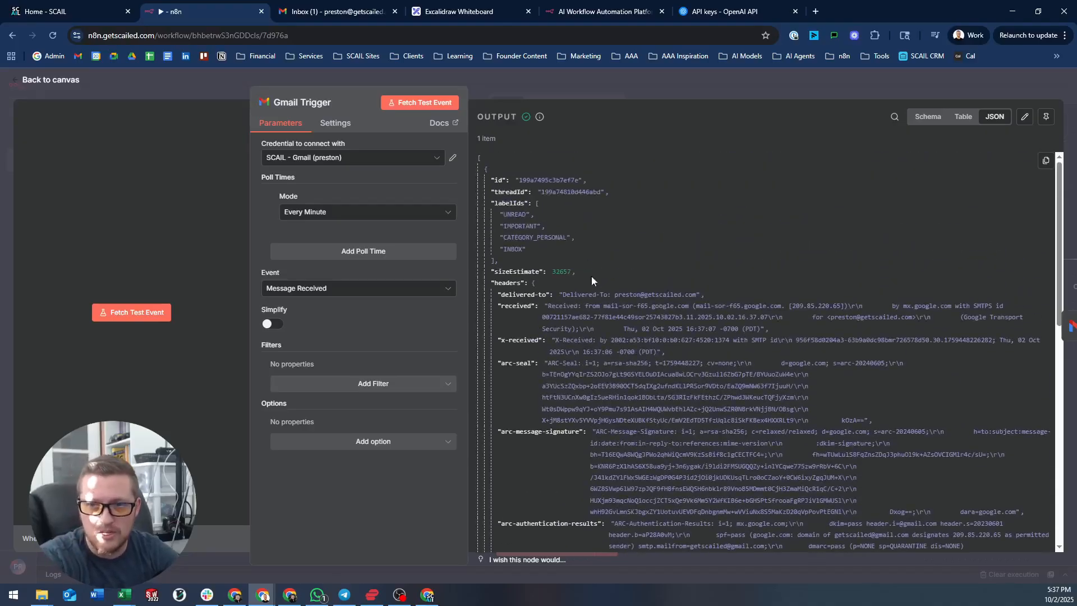
{"action": "key", "text": "ctrl+f"}
{"action": "type", "text": "thread_i"}
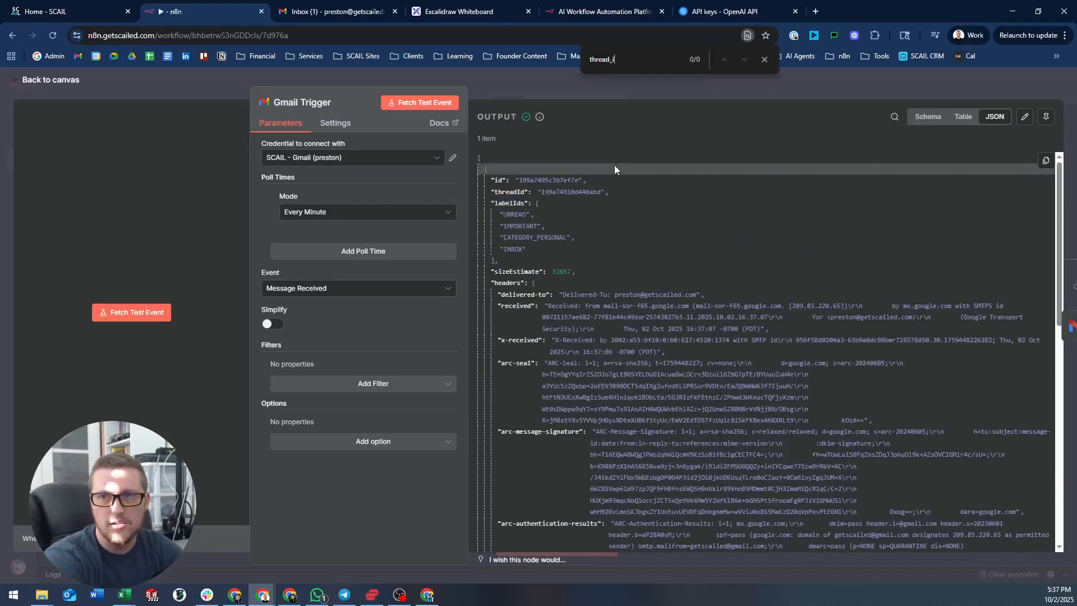
{"action": "type", "text": "d"}
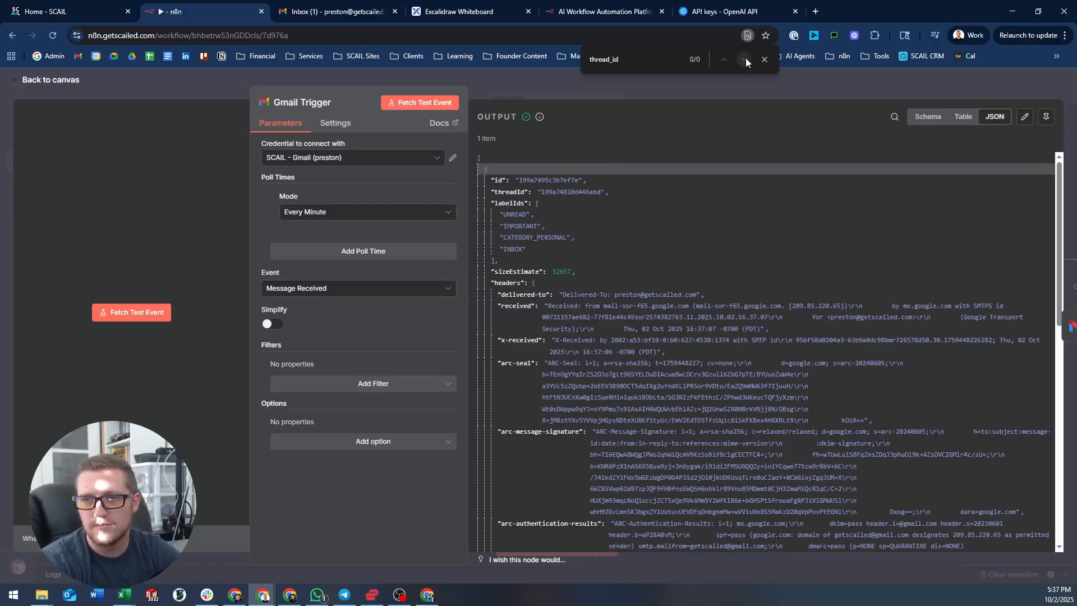
{"action": "left_click", "coordinate": [636, 56]}
{"action": "key", "text": "BackSpace"}
{"action": "key", "text": "BackSpace"}
{"action": "key", "text": "BackSpace"}
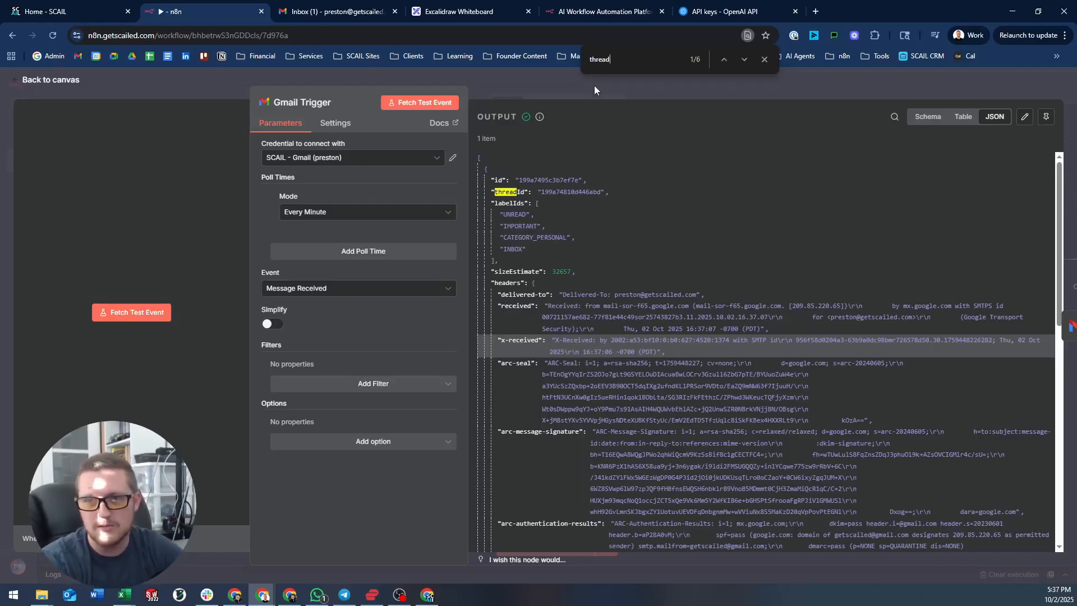
{"action": "left_click", "coordinate": [764, 59]}
- Shift the Gmail Trigger node slightly right and fit the whole workflow in view
{"action": "left_click", "coordinate": [755, 90]}
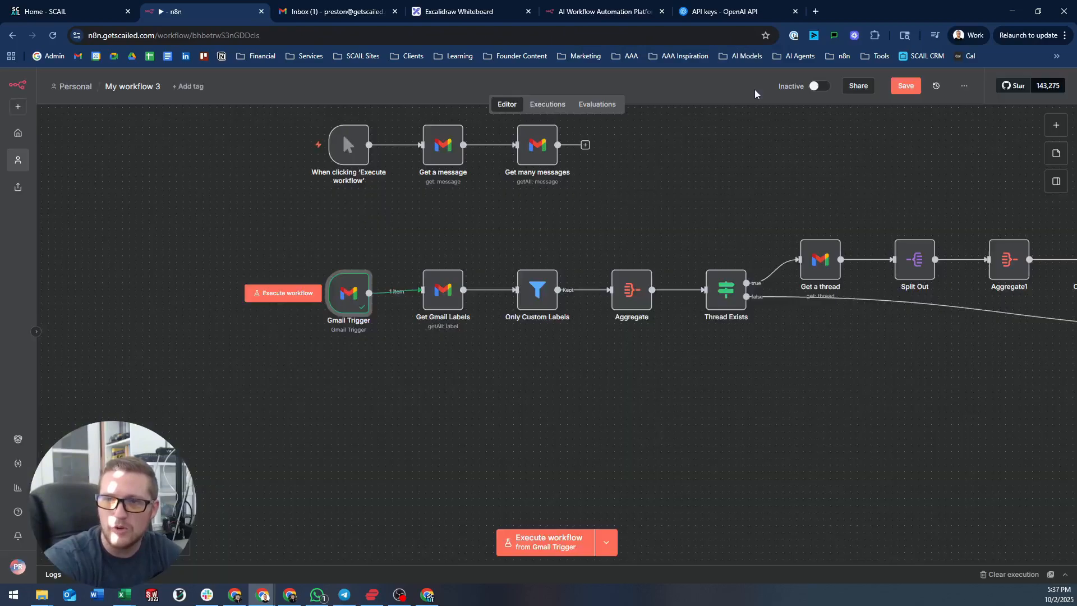
{"action": "left_click_drag", "start_coordinate": [349, 290], "coordinate": [363, 290]}
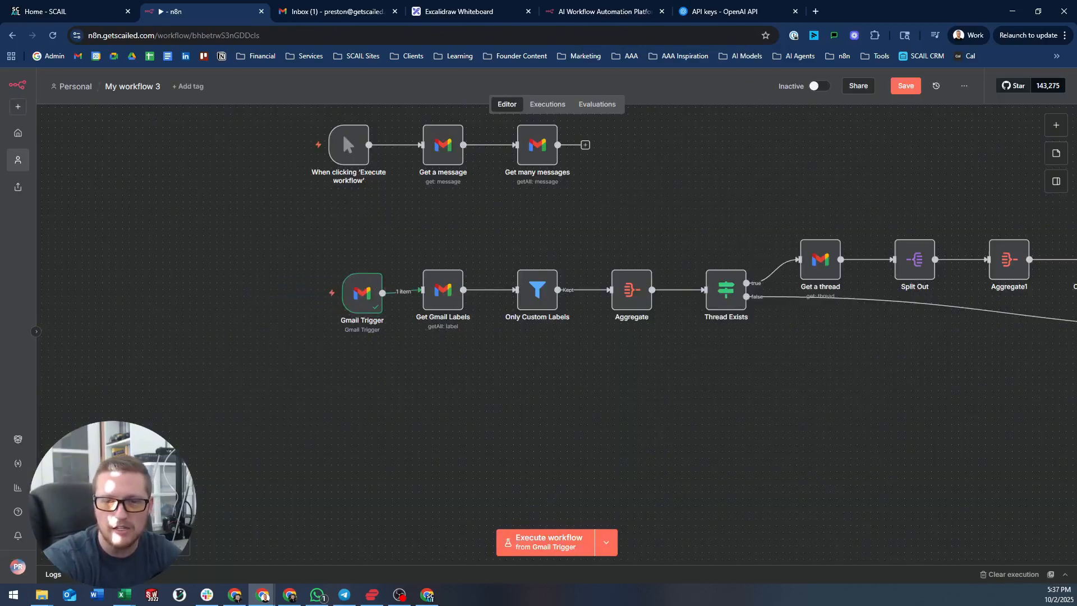
{"action": "key", "text": "1"}
{"action": "scroll", "coordinate": [323, 357], "scroll_direction": "up", "scroll_amount": 2}
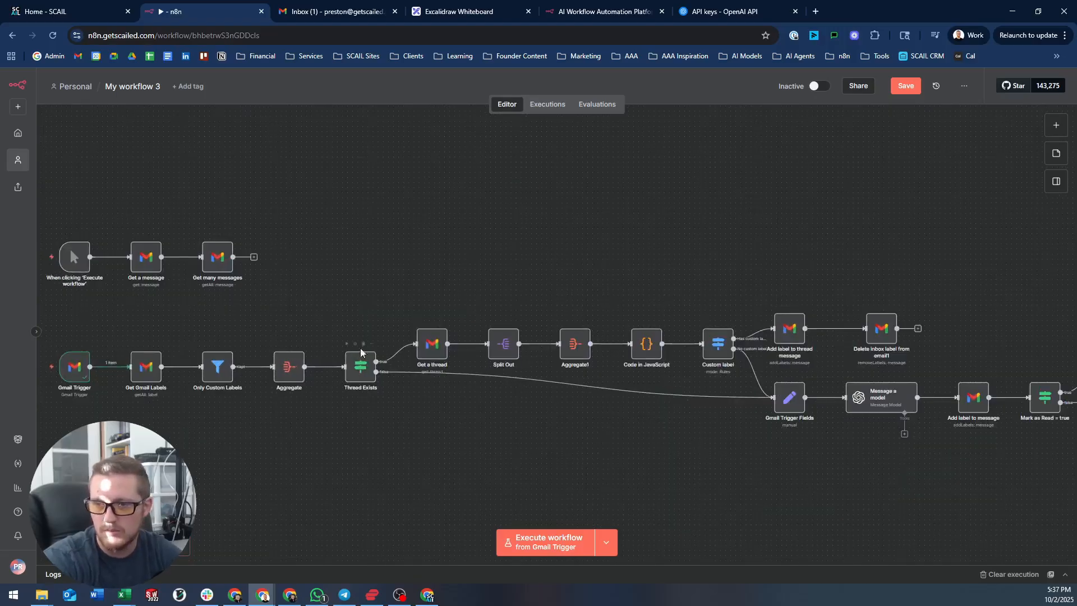
{"action": "scroll", "coordinate": [318, 286], "scroll_direction": "down", "scroll_amount": 3}
{"action": "left_click_drag", "start_coordinate": [305, 210], "coordinate": [303, 210]}
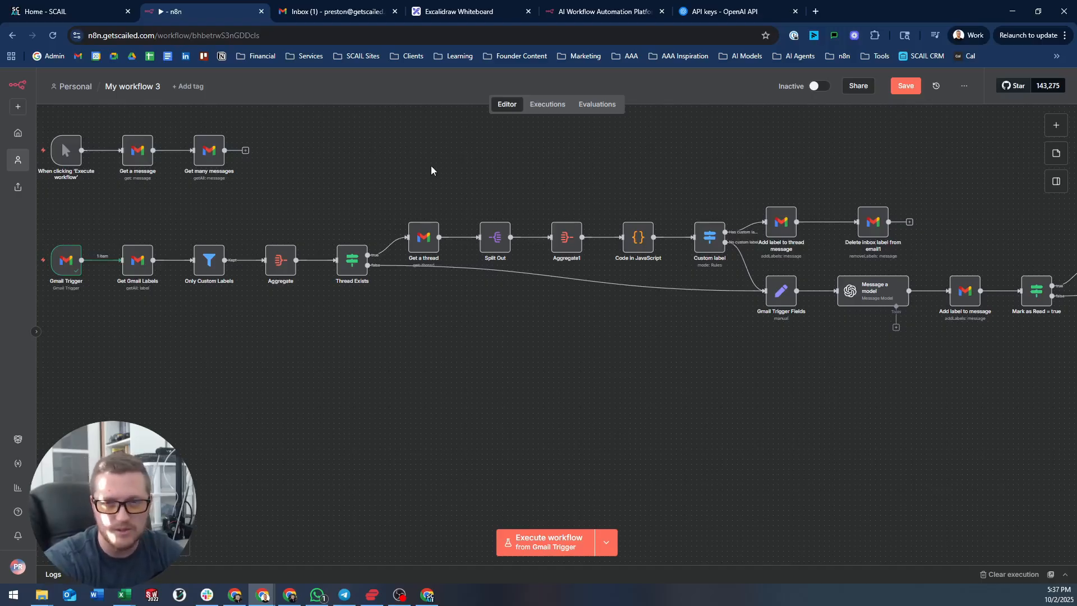
{"action": "left_click_drag", "start_coordinate": [431, 166], "coordinate": [302, 154]}
{"action": "scroll", "coordinate": [168, 213], "scroll_direction": "left", "scroll_amount": 3}
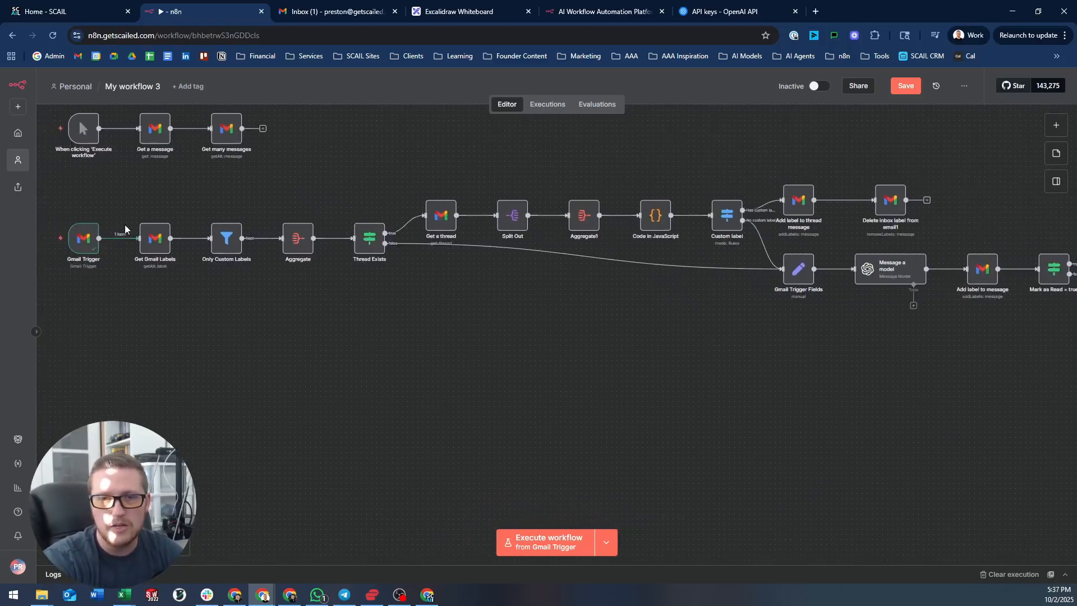
- Pin the Gmail Trigger's fetched email and run the whole workflow
{"action": "double_click", "coordinate": [83, 243]}
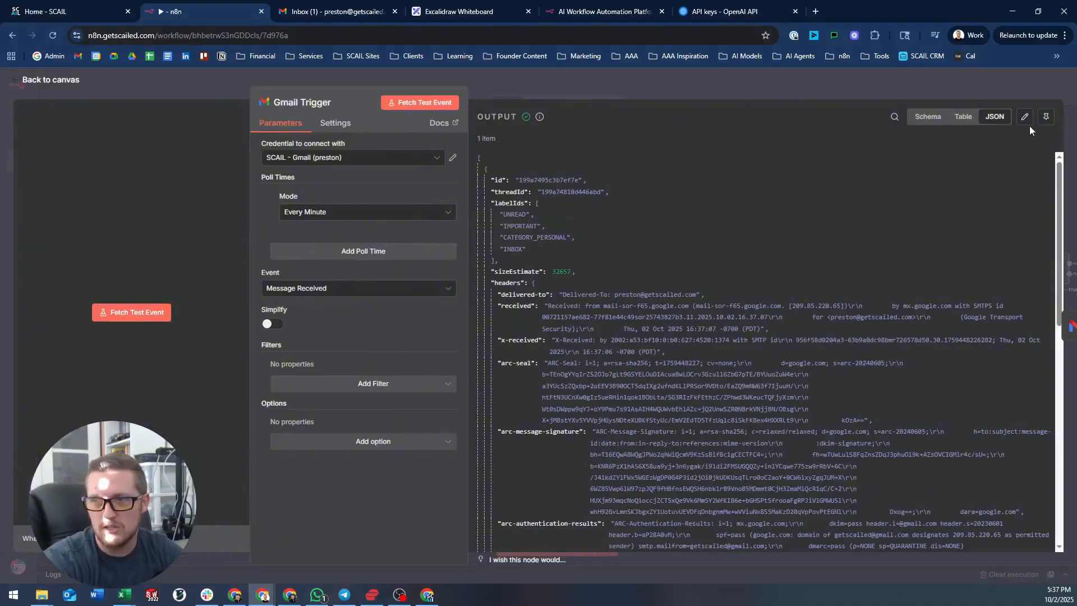
{"action": "left_click", "coordinate": [1046, 117]}
{"action": "left_click", "coordinate": [810, 86]}
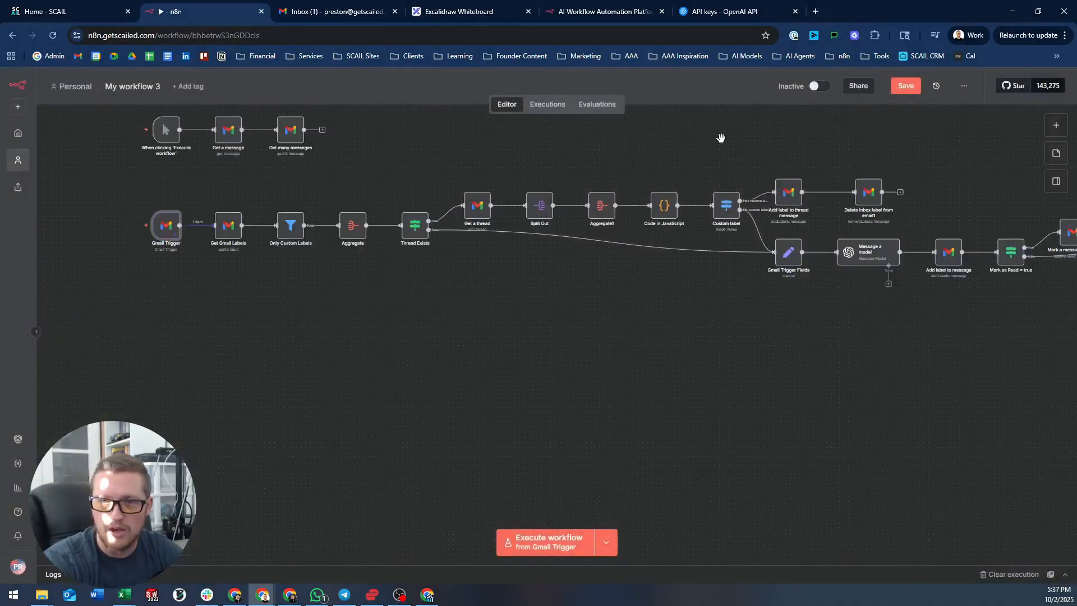
{"action": "left_click_drag", "start_coordinate": [721, 138], "coordinate": [671, 148]}
{"action": "key", "text": "ctrl+Return"}
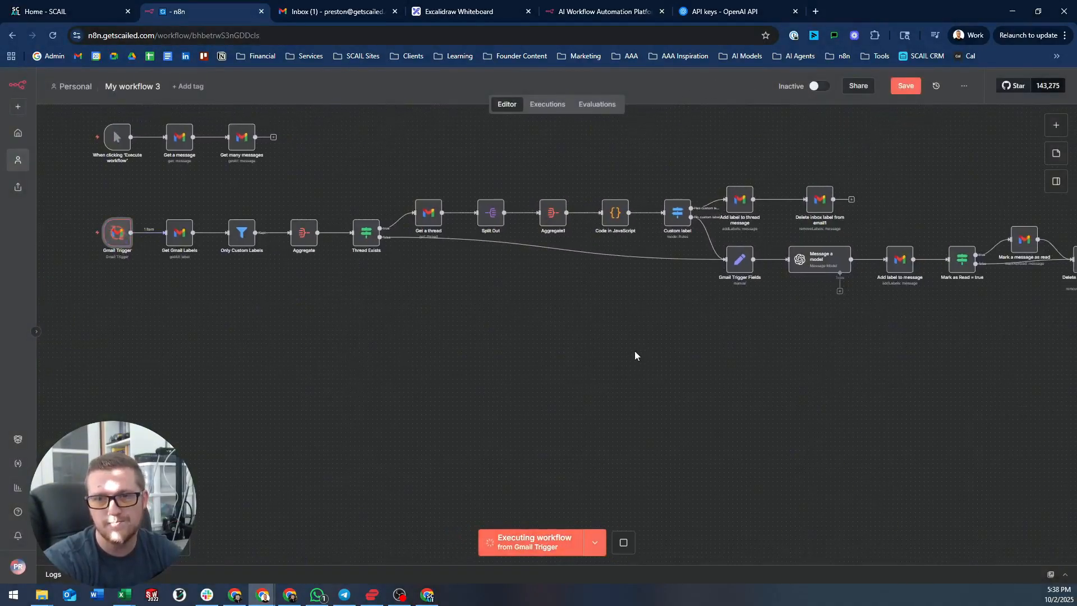
{"action": "left_click_drag", "start_coordinate": [635, 352], "coordinate": [618, 362]}
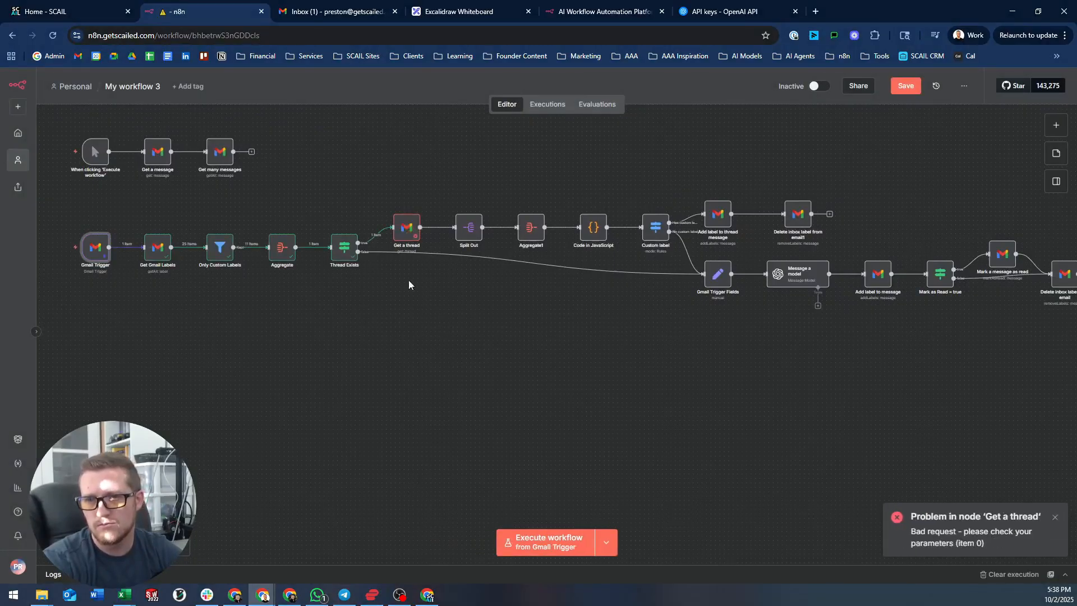
- Swap headers['in-reply-to'] for threadId in Get a thread's Thread ID, then execute the node
{"action": "double_click", "coordinate": [406, 226]}
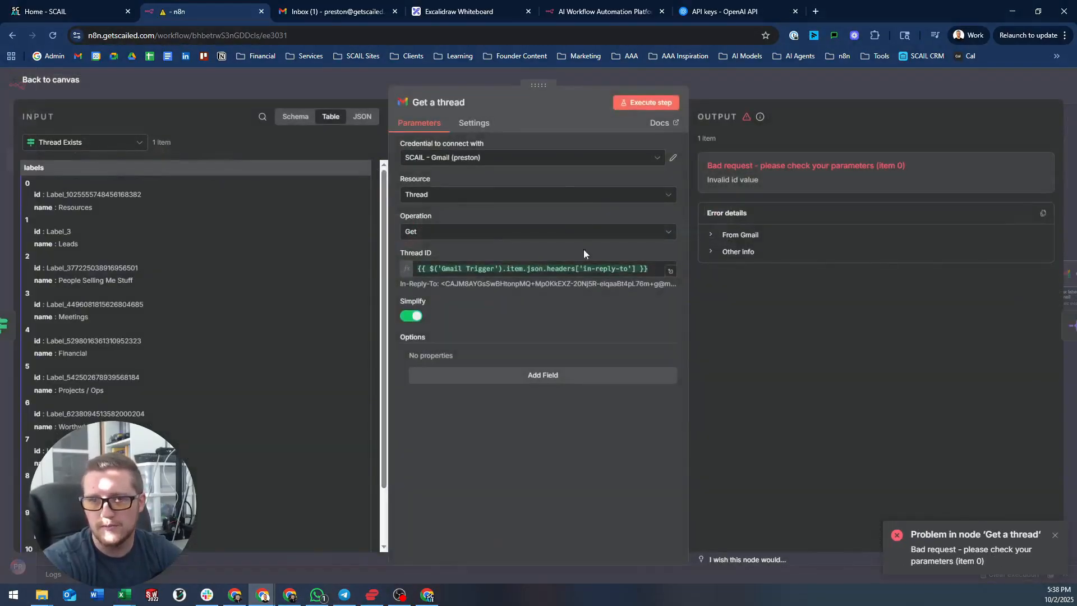
{"action": "left_click", "coordinate": [634, 270]}
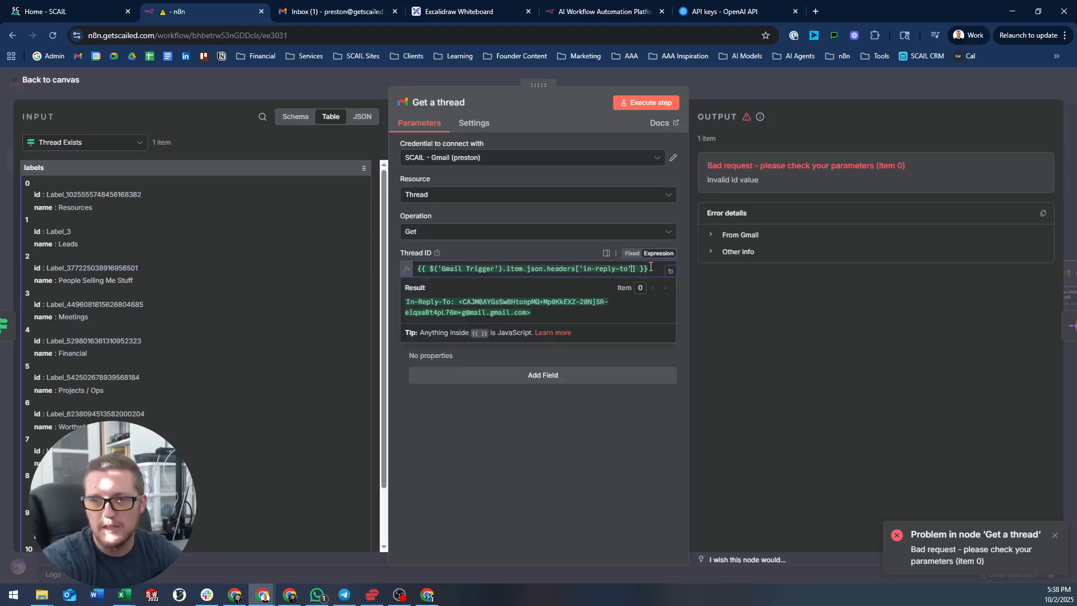
{"action": "left_click", "coordinate": [622, 270]}
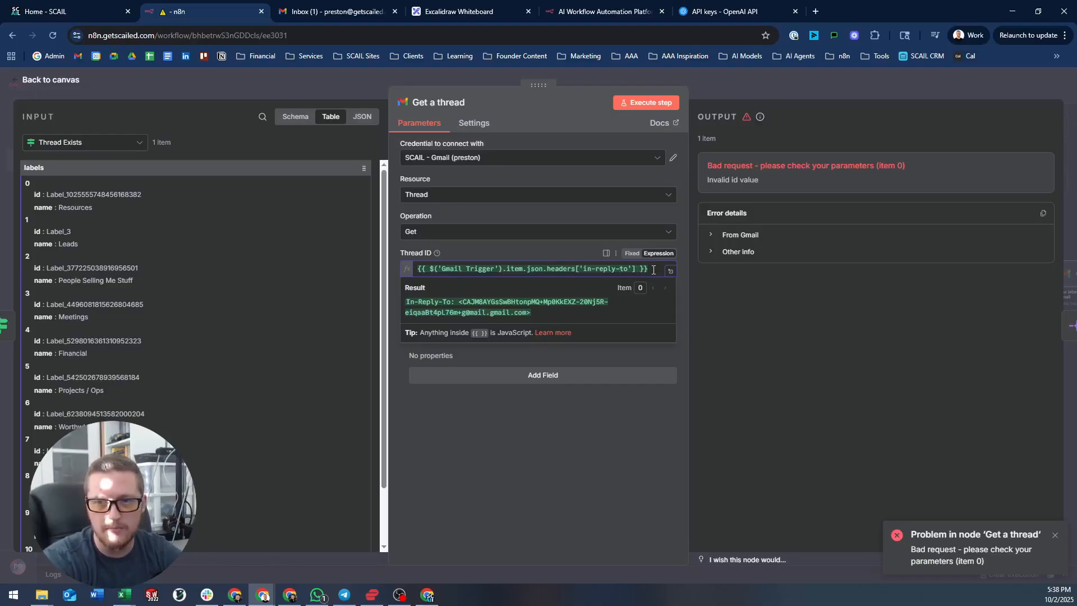
{"action": "left_click_drag", "start_coordinate": [637, 270], "coordinate": [548, 272]}
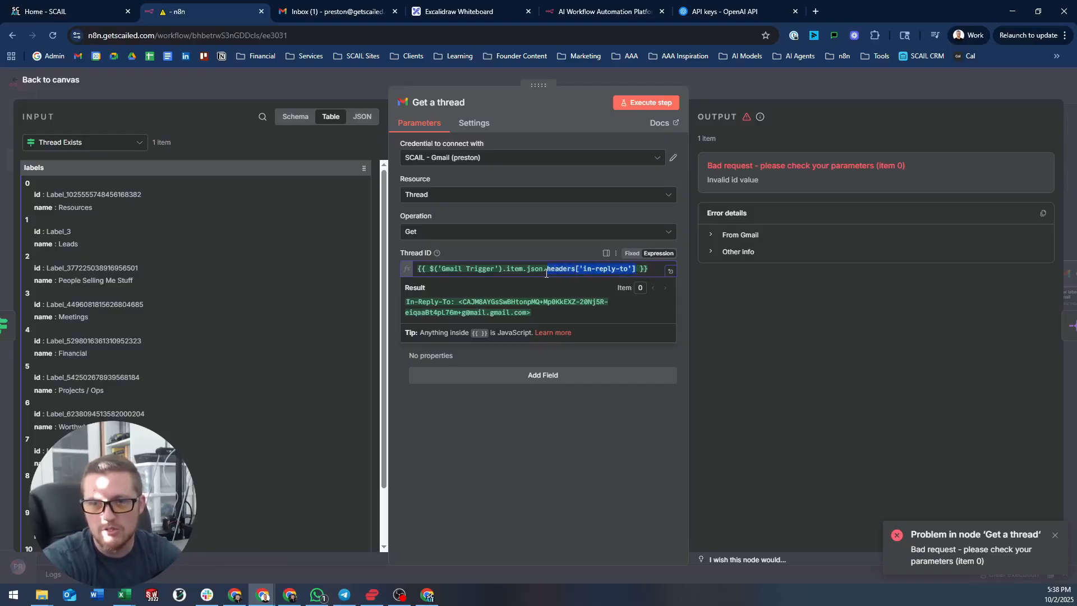
{"action": "key", "text": "BackSpace"}
{"action": "type", "text": "th"}
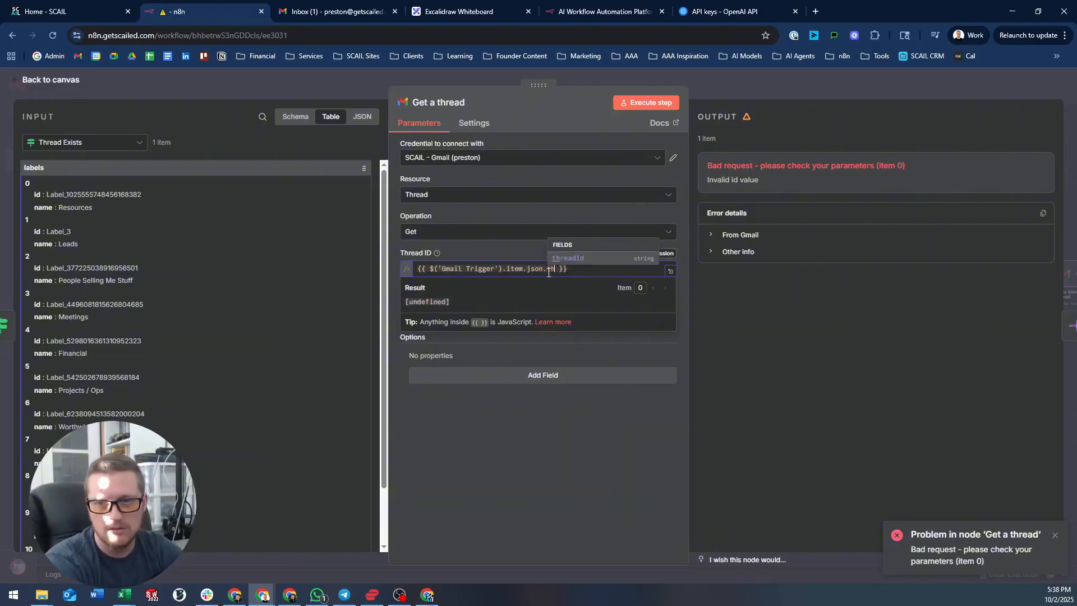
{"action": "key", "text": "Return"}
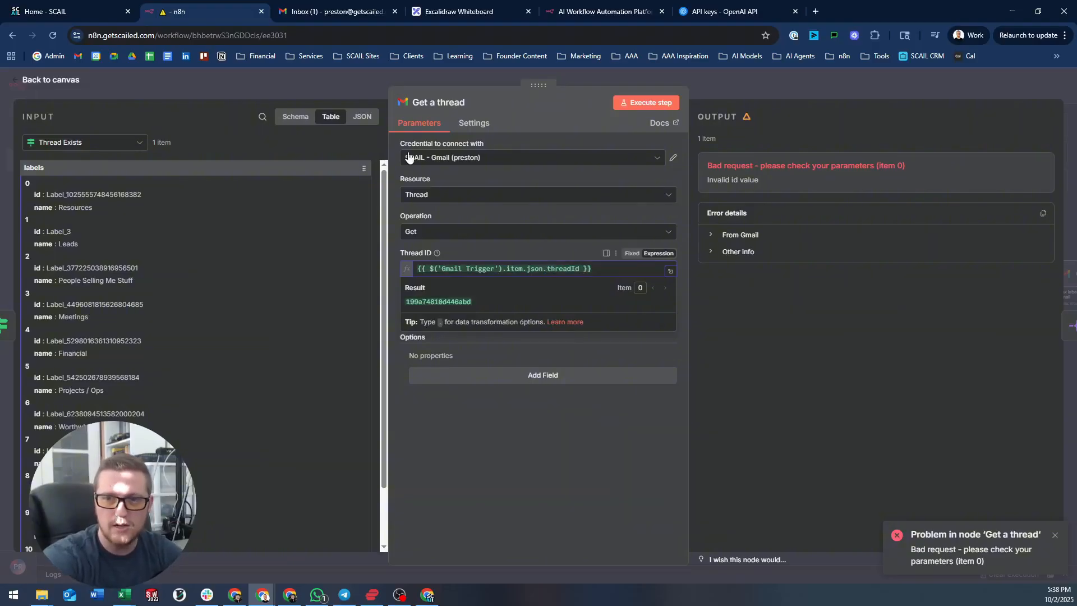
{"action": "left_click", "coordinate": [644, 102]}
{"action": "left_click", "coordinate": [643, 102]}
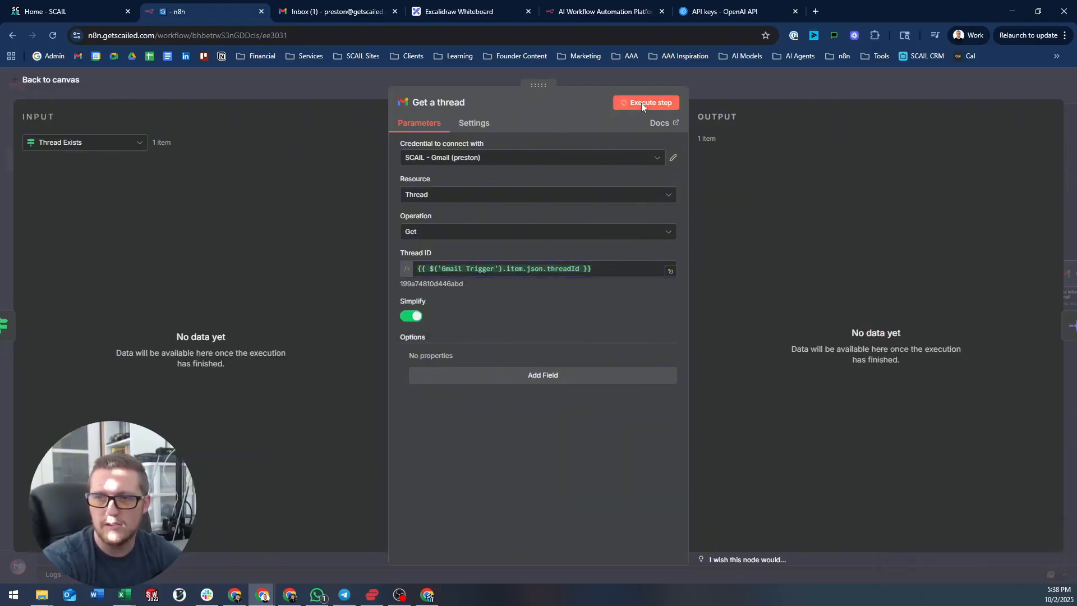
{"action": "left_click", "coordinate": [776, 85]}
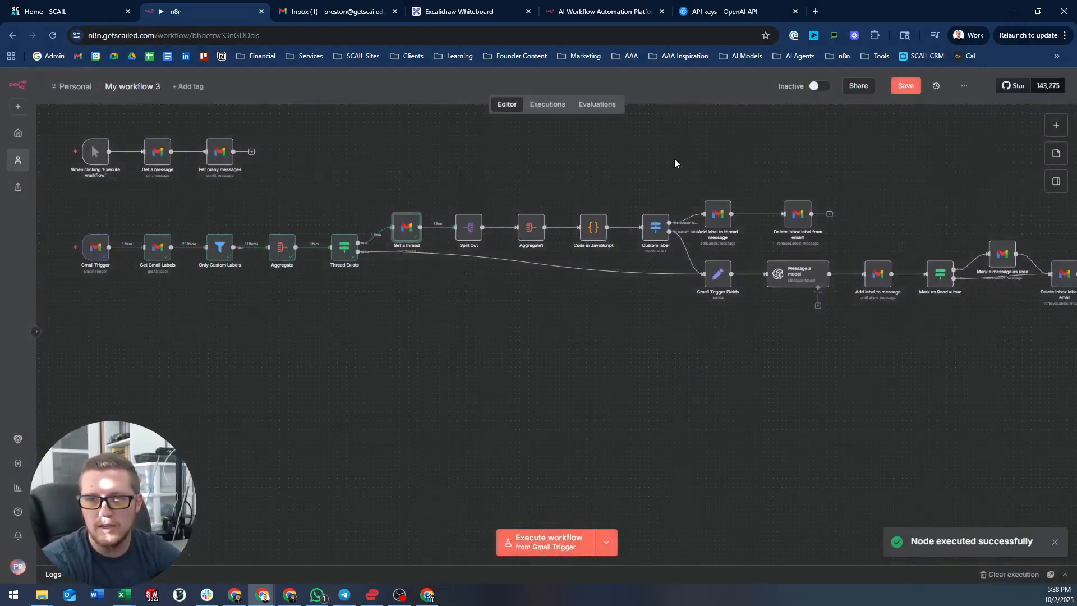
{"action": "left_click_drag", "start_coordinate": [594, 175], "coordinate": [450, 248]}
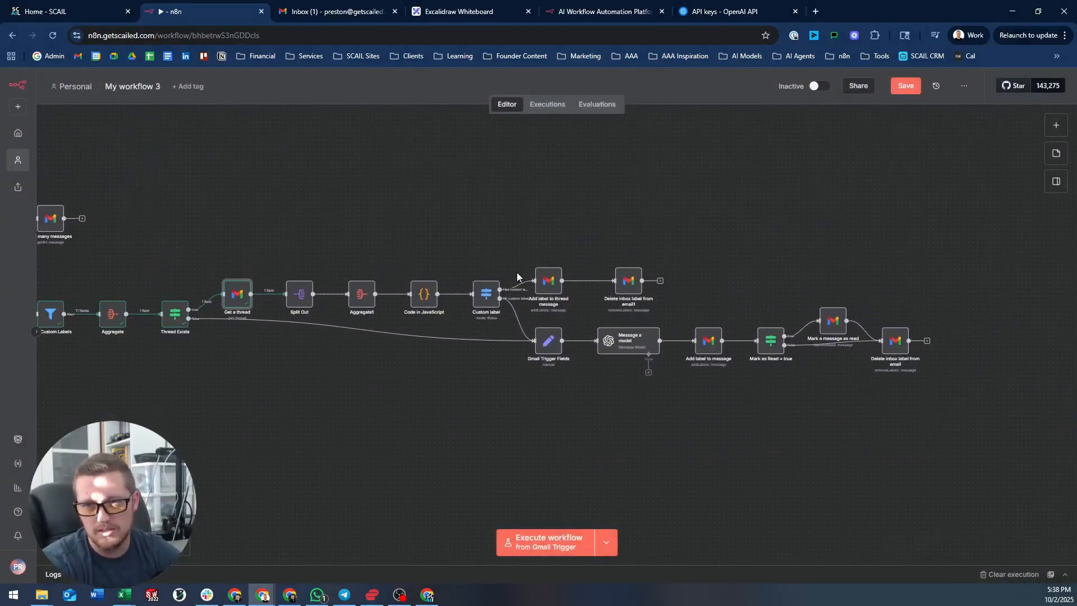
{"action": "double_click", "coordinate": [496, 304]}
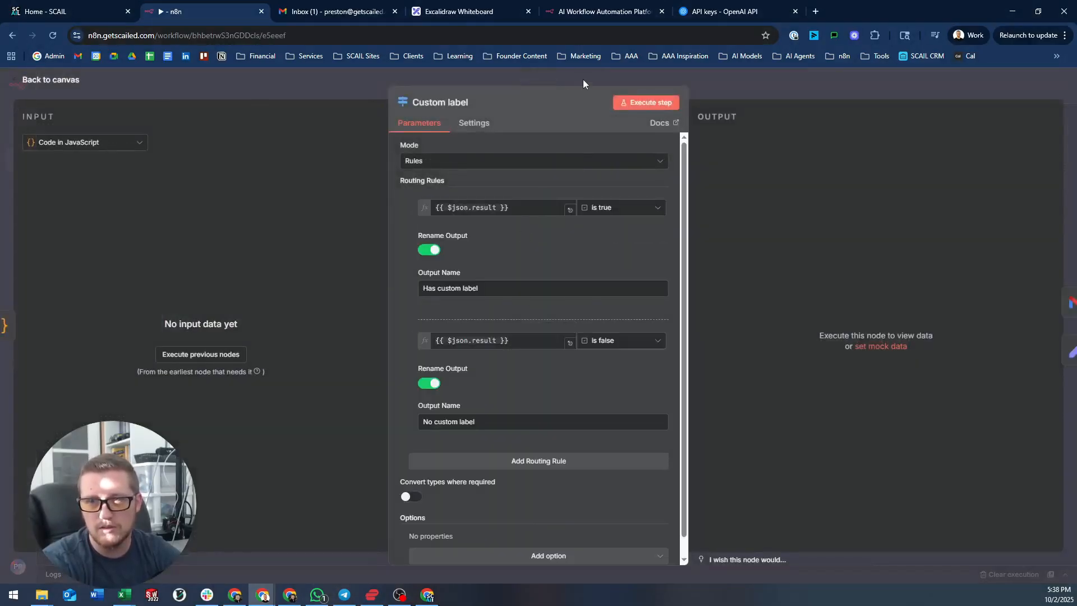
{"action": "left_click", "coordinate": [584, 79]}
- Replace headers['in-reply-to'] with threadId in Add label to thread message's Message ID expression
{"action": "double_click", "coordinate": [550, 282]}
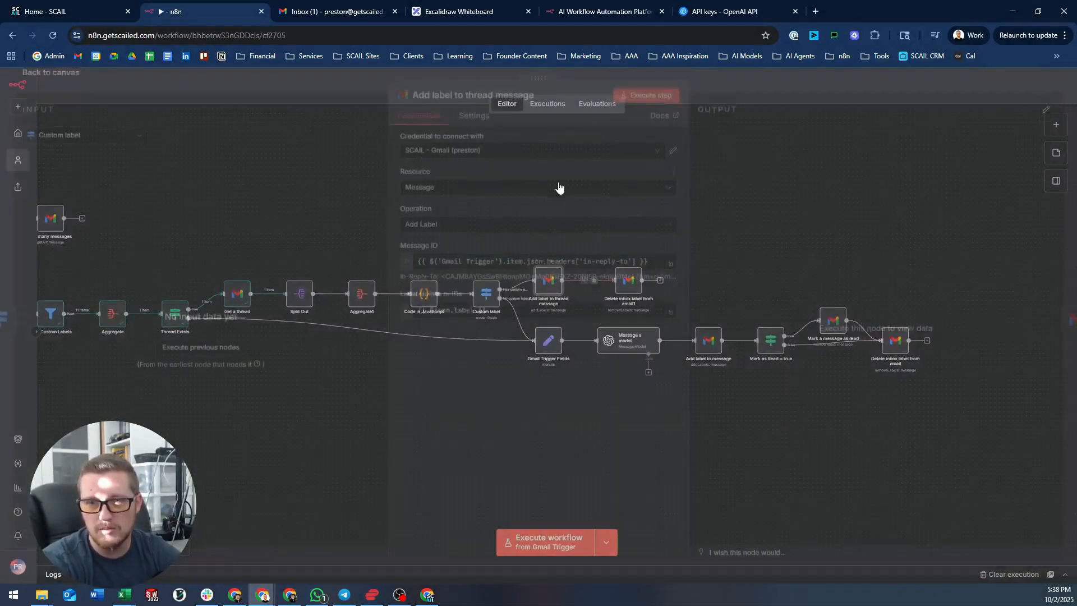
{"action": "left_click", "coordinate": [603, 269]}
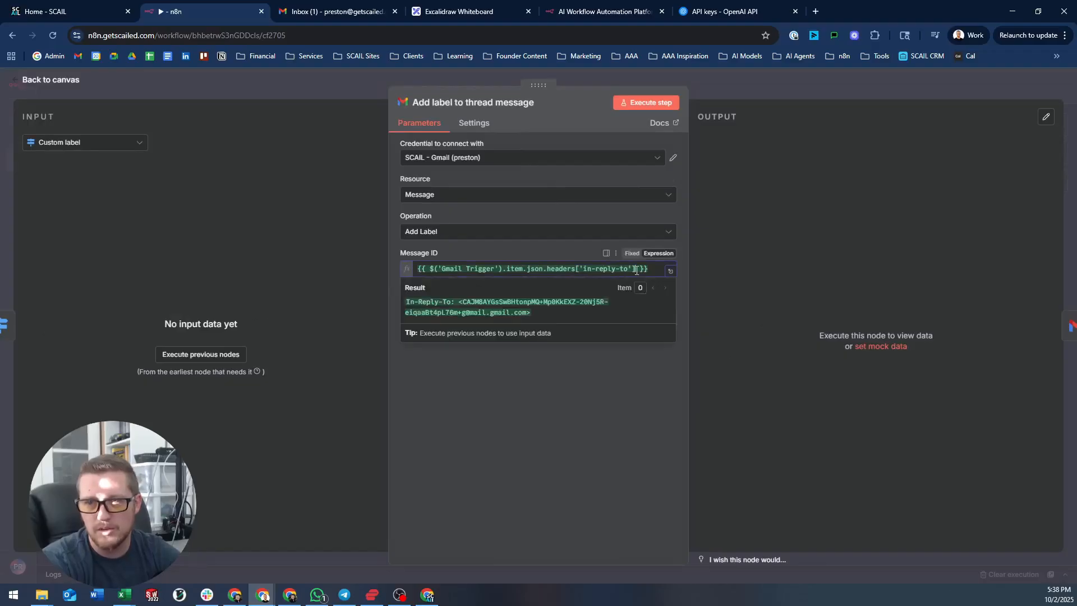
{"action": "left_click_drag", "start_coordinate": [636, 270], "coordinate": [550, 270]}
{"action": "key", "text": "BackSpace"}
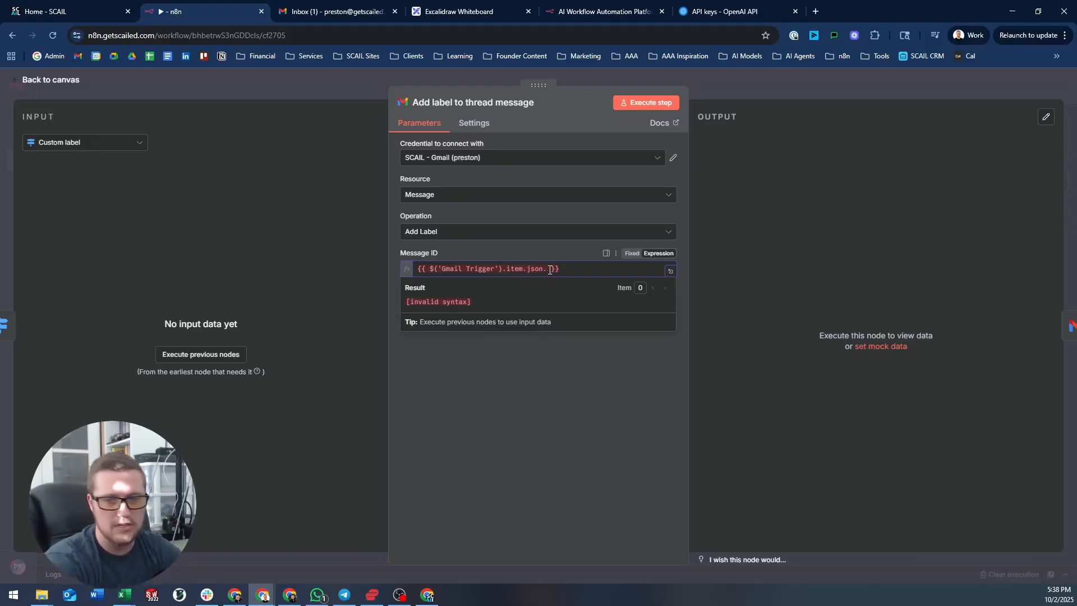
{"action": "type", "text": "threadId"}
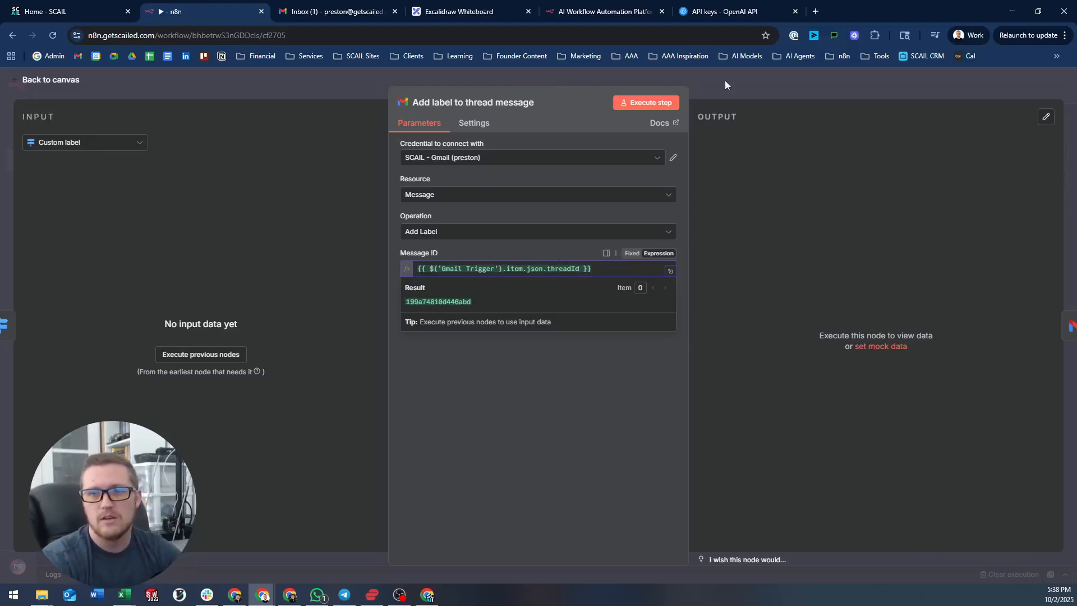
{"action": "left_click", "coordinate": [725, 84]}
- Run the workflow and inspect the failing Add label to message node's Label Names result
{"action": "left_click", "coordinate": [572, 529]}
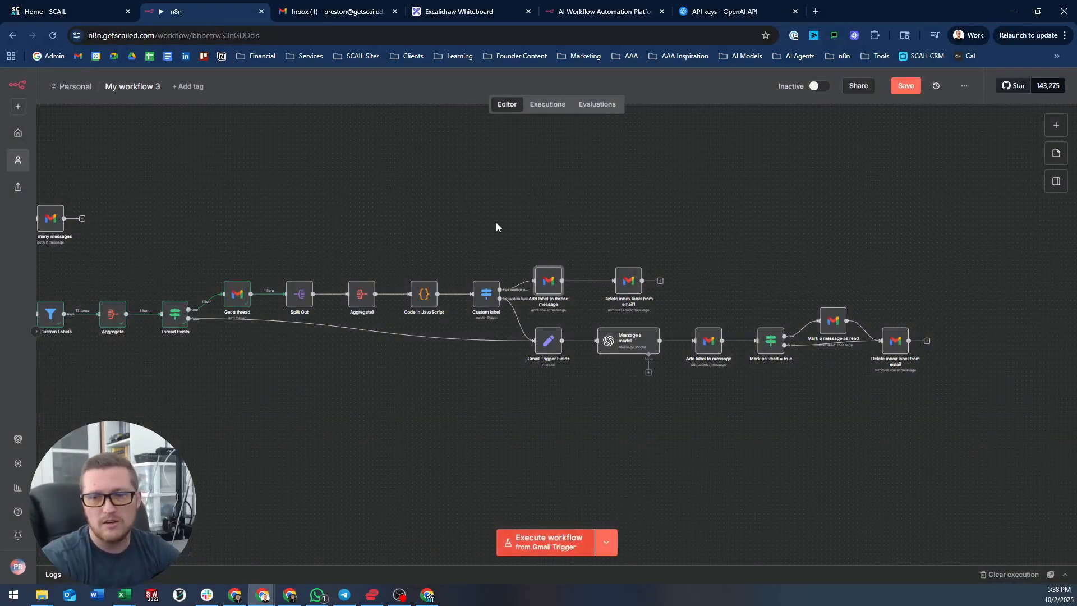
{"action": "left_click_drag", "start_coordinate": [343, 223], "coordinate": [417, 210]}
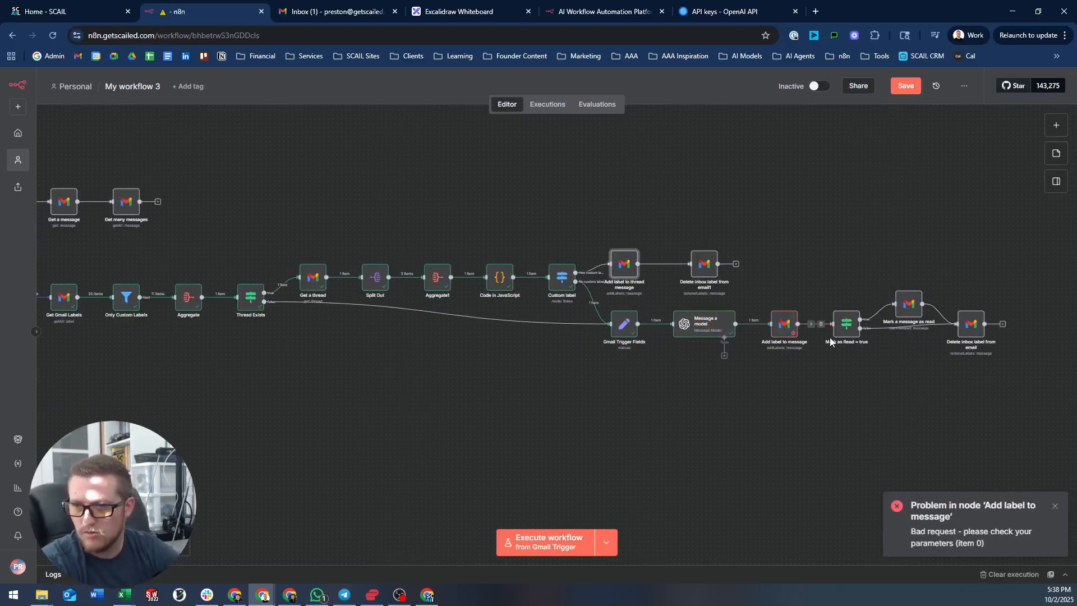
{"action": "double_click", "coordinate": [785, 324]}
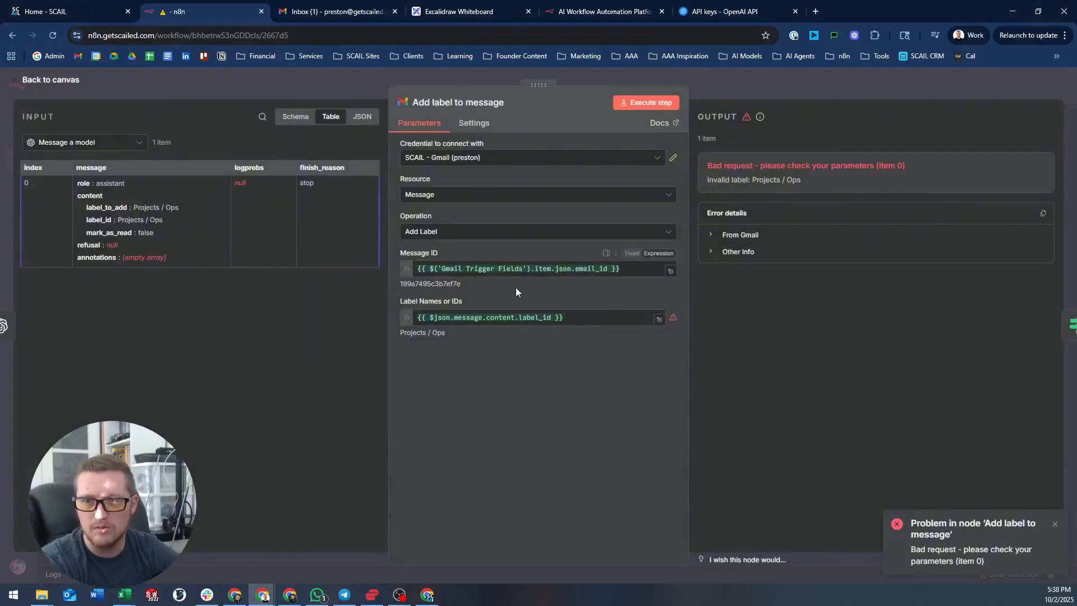
{"action": "left_click", "coordinate": [513, 318]}
{"action": "left_click", "coordinate": [530, 379]}
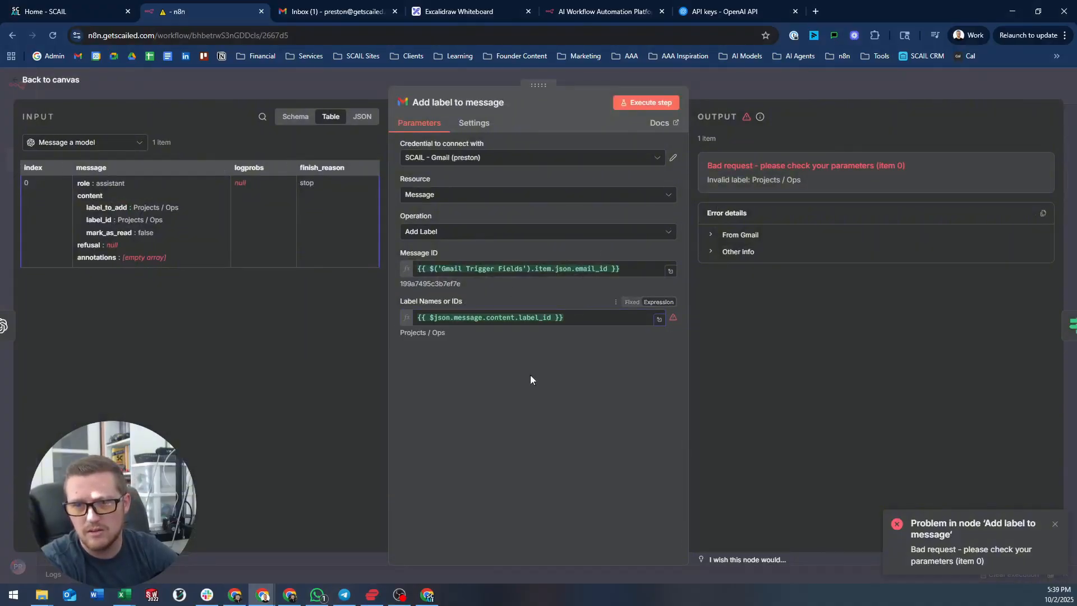
{"action": "mouse_move", "coordinate": [673, 318]}
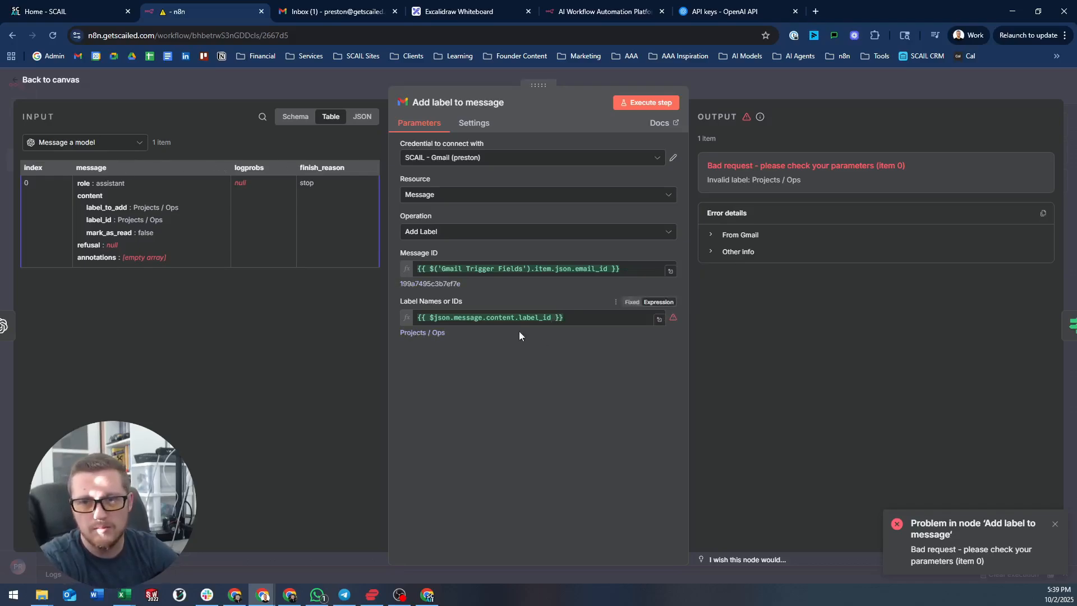
- Delete the entire Label Names expression
{"action": "left_click", "coordinate": [573, 320]}
{"action": "key", "text": "ctrl+a"}
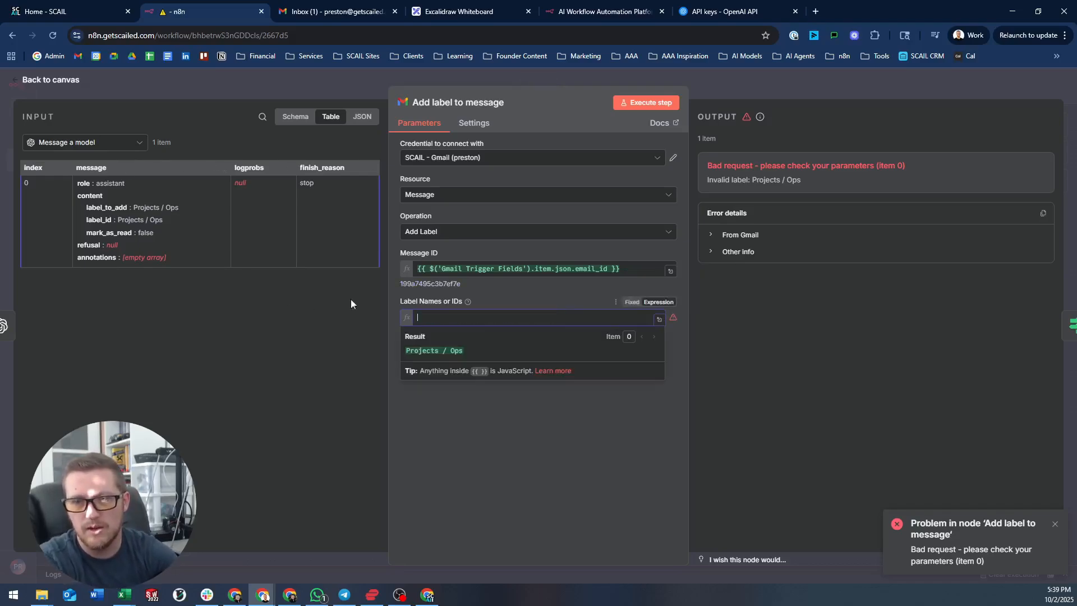
{"action": "key", "text": "BackSpace"}
- Compare Gmail Trigger Fields and Message a model data in the input panel
{"action": "left_click", "coordinate": [107, 144]}
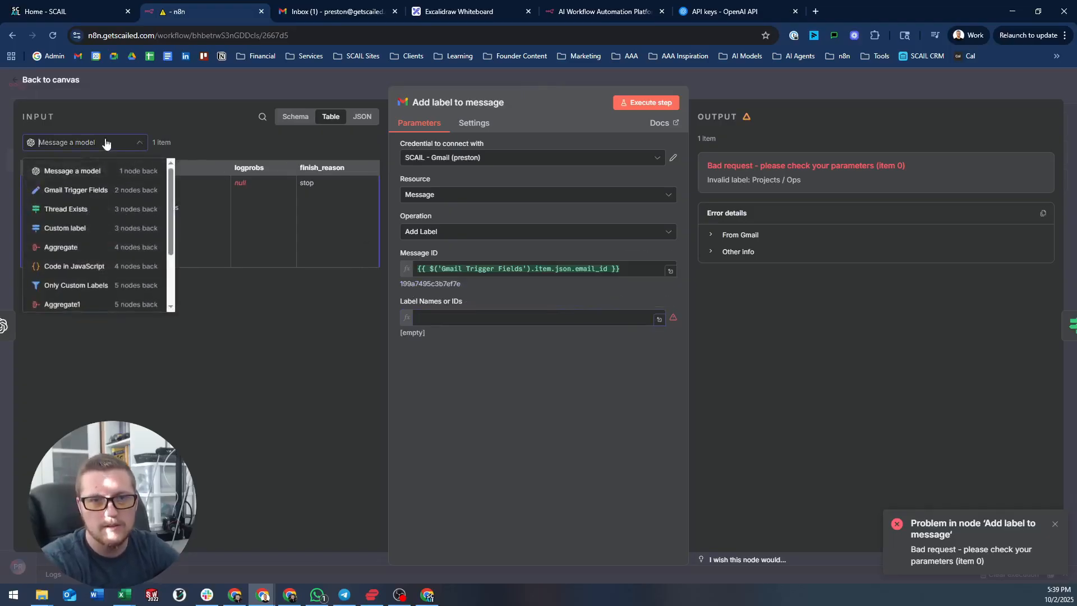
{"action": "left_click", "coordinate": [103, 188]}
{"action": "scroll", "coordinate": [101, 185], "scroll_direction": "right", "scroll_amount": 2}
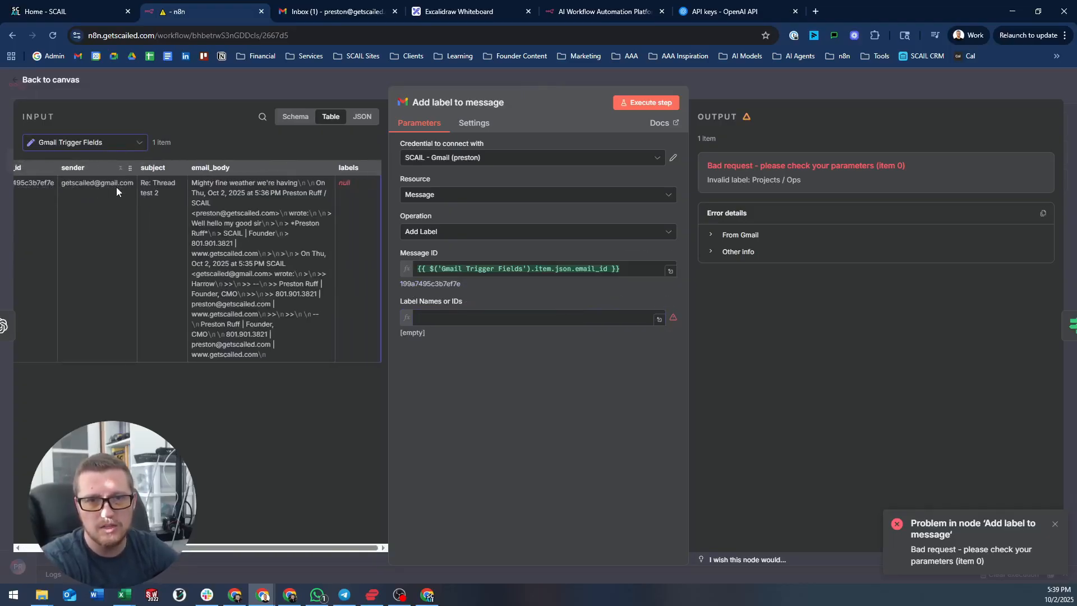
{"action": "left_click", "coordinate": [115, 144]}
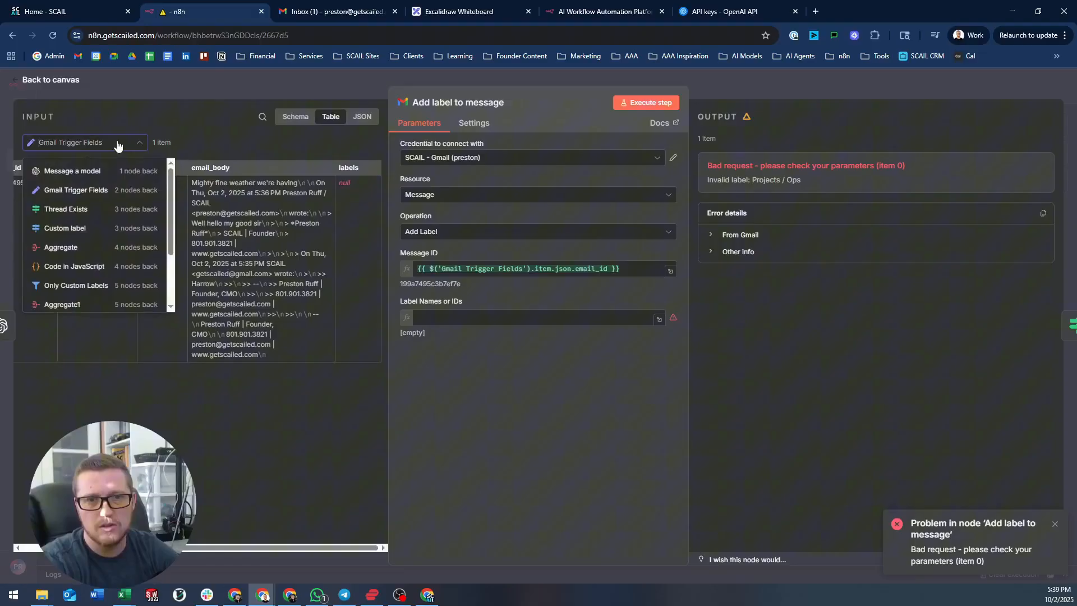
{"action": "left_click", "coordinate": [93, 178]}
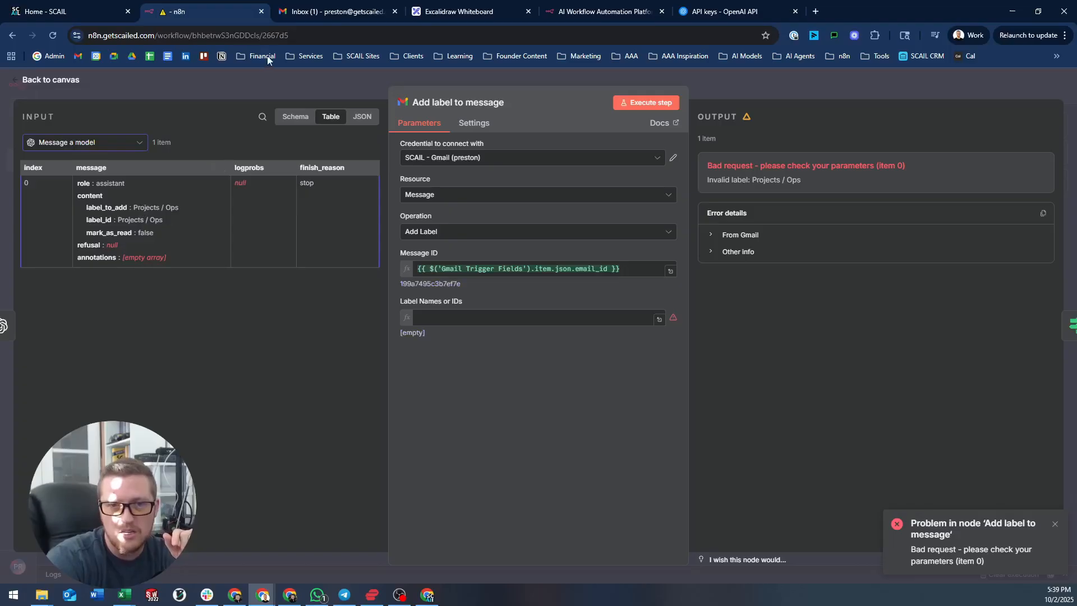
{"action": "left_click", "coordinate": [123, 147]}
{"action": "left_click", "coordinate": [103, 190]}
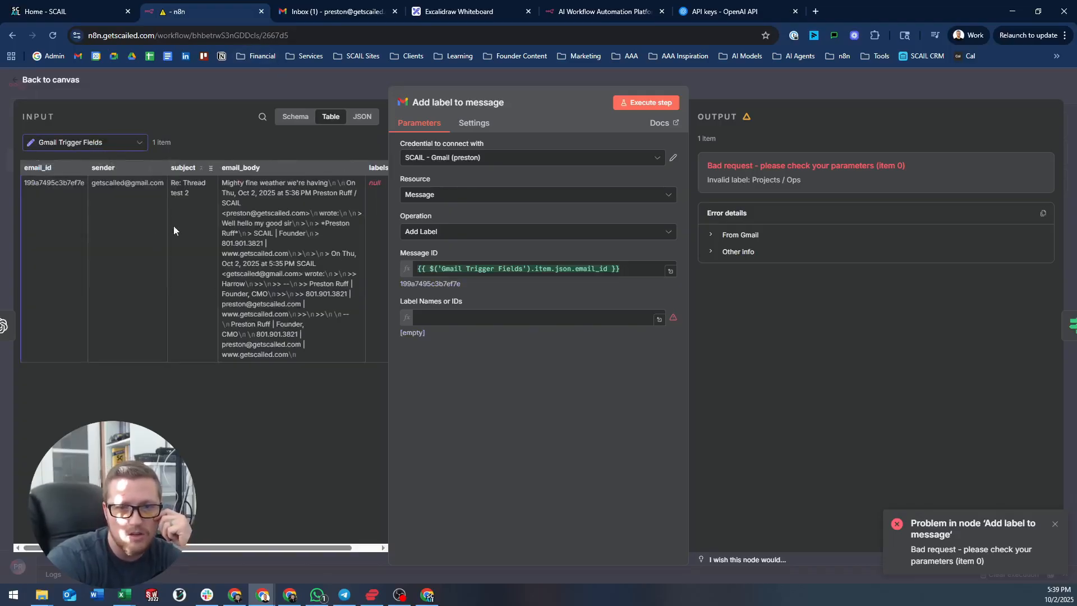
{"action": "scroll", "coordinate": [163, 213], "scroll_direction": "right", "scroll_amount": 2}
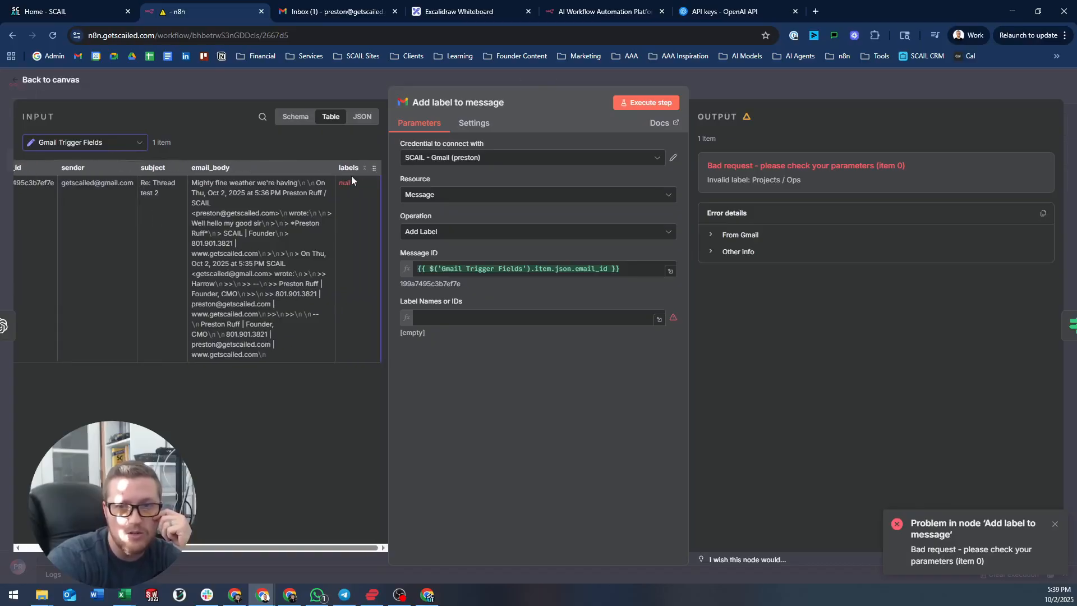
{"action": "left_click", "coordinate": [285, 89]}
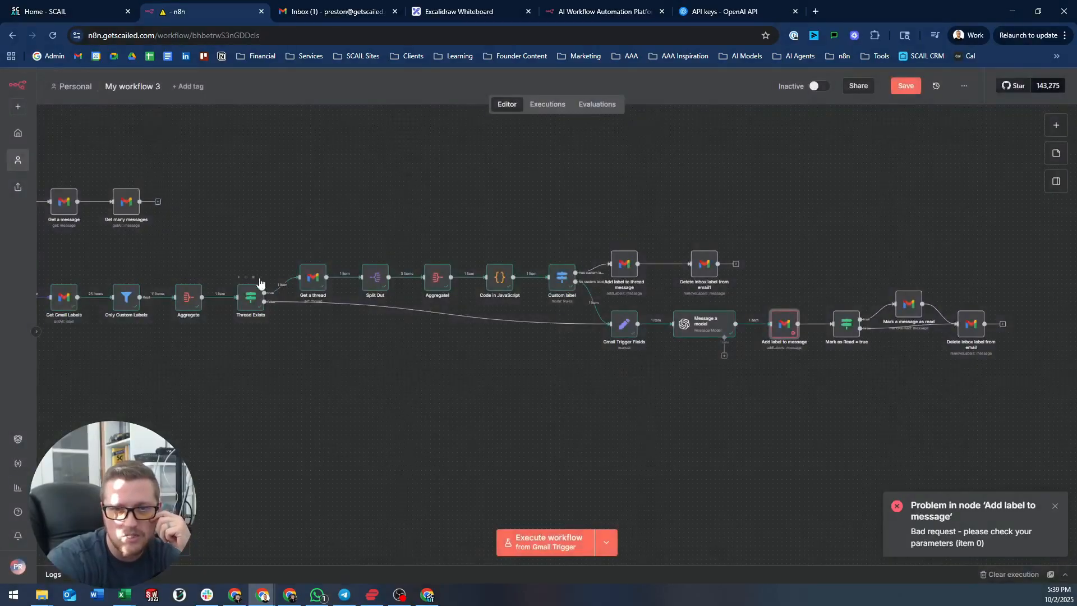
- Inspect the labels output of the Thread Exists and Aggregate nodes
{"action": "double_click", "coordinate": [252, 295]}
{"action": "key", "text": "Escape"}
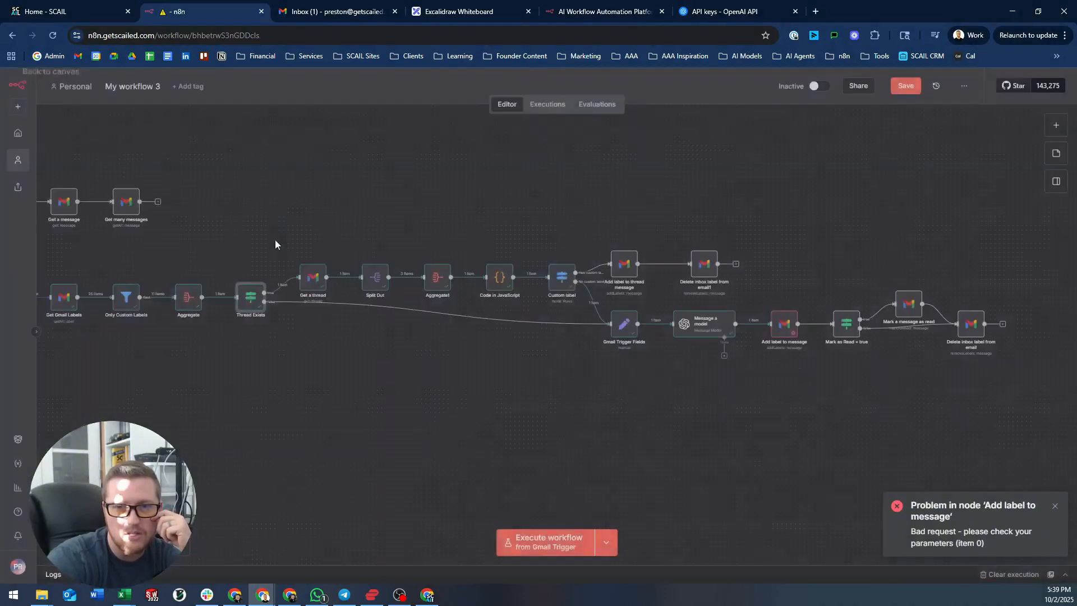
{"action": "double_click", "coordinate": [252, 296]}
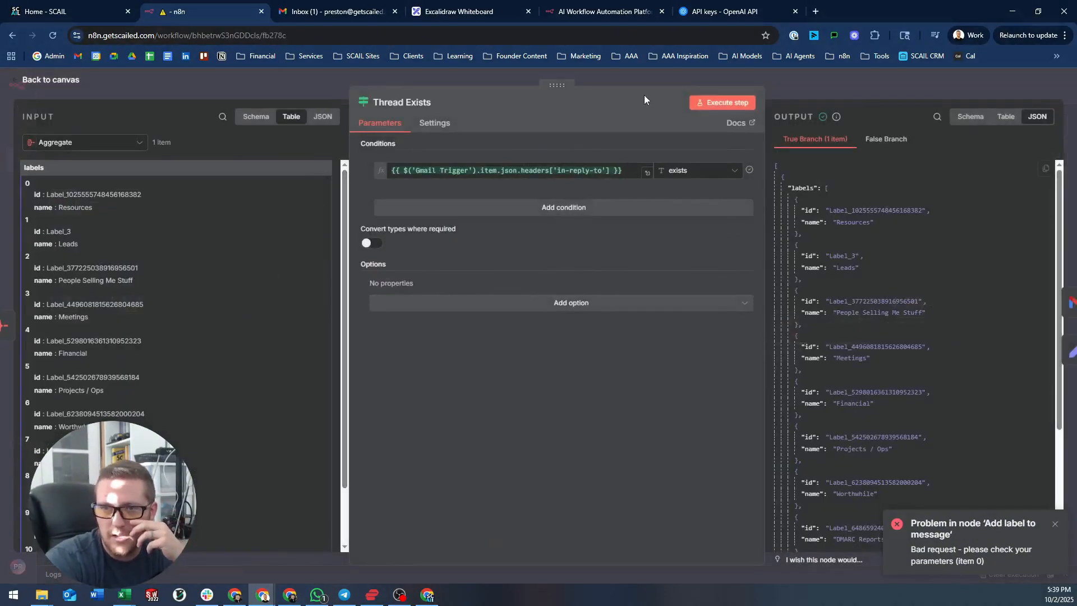
{"action": "scroll", "coordinate": [864, 269], "scroll_direction": "down", "scroll_amount": 4}
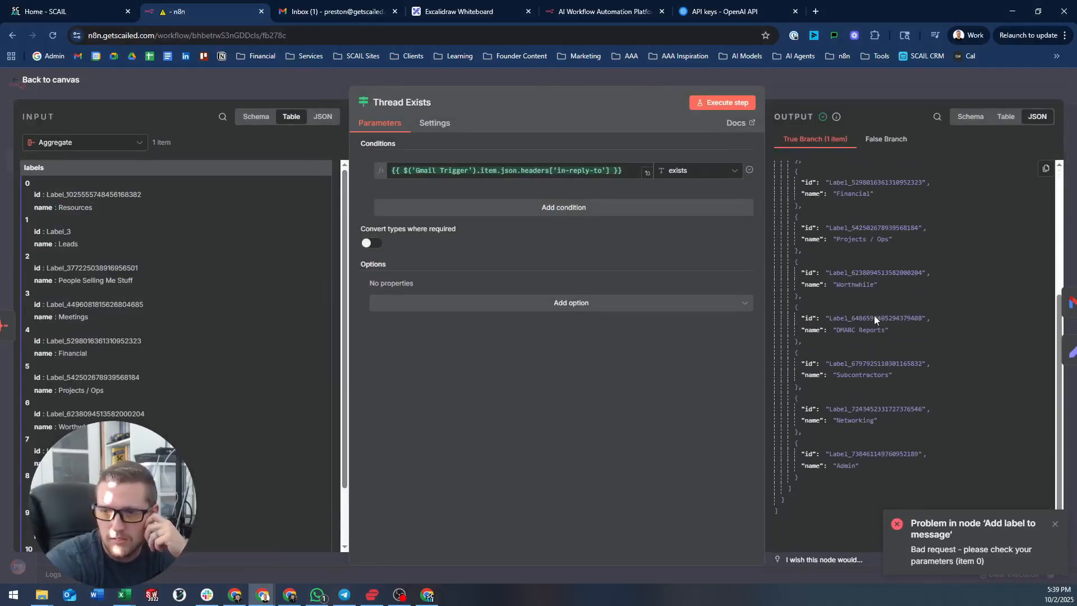
{"action": "scroll", "coordinate": [860, 308], "scroll_direction": "up", "scroll_amount": 4}
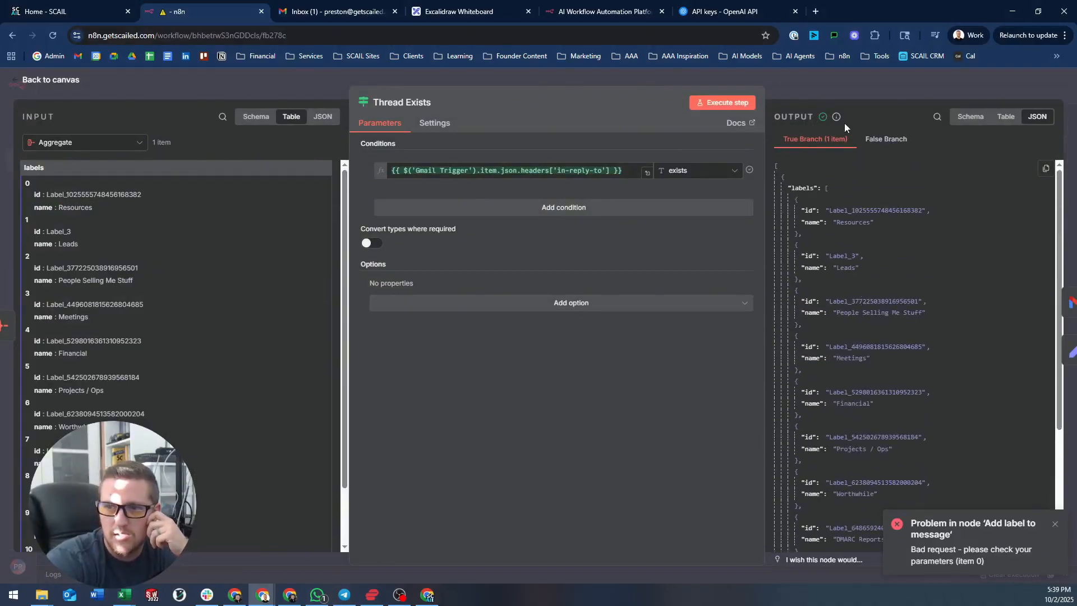
{"action": "left_click", "coordinate": [831, 86]}
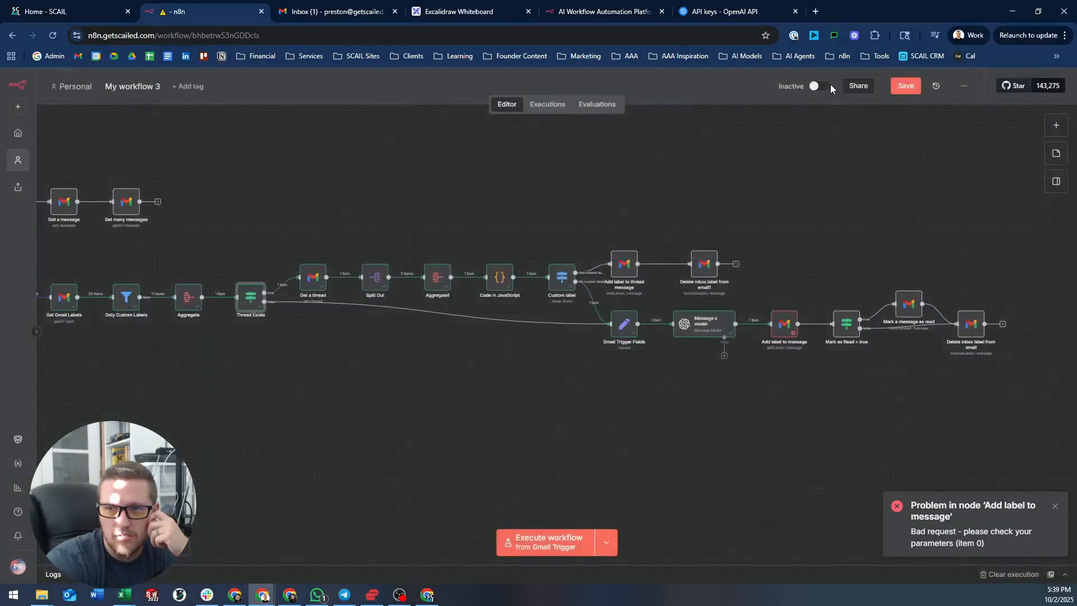
{"action": "double_click", "coordinate": [185, 299]}
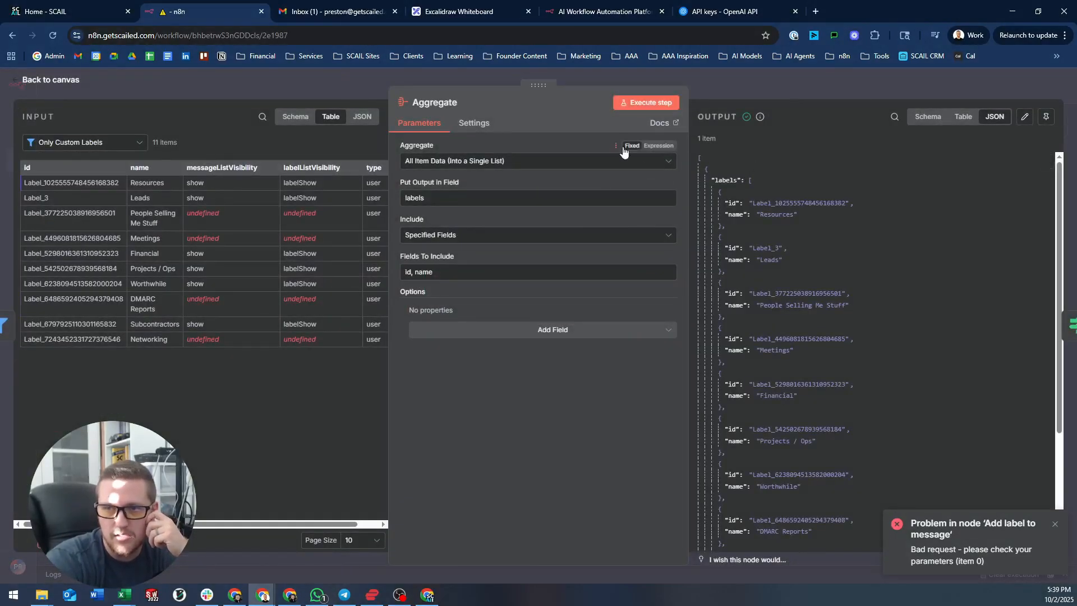
{"action": "scroll", "coordinate": [783, 345], "scroll_direction": "down", "scroll_amount": 2}
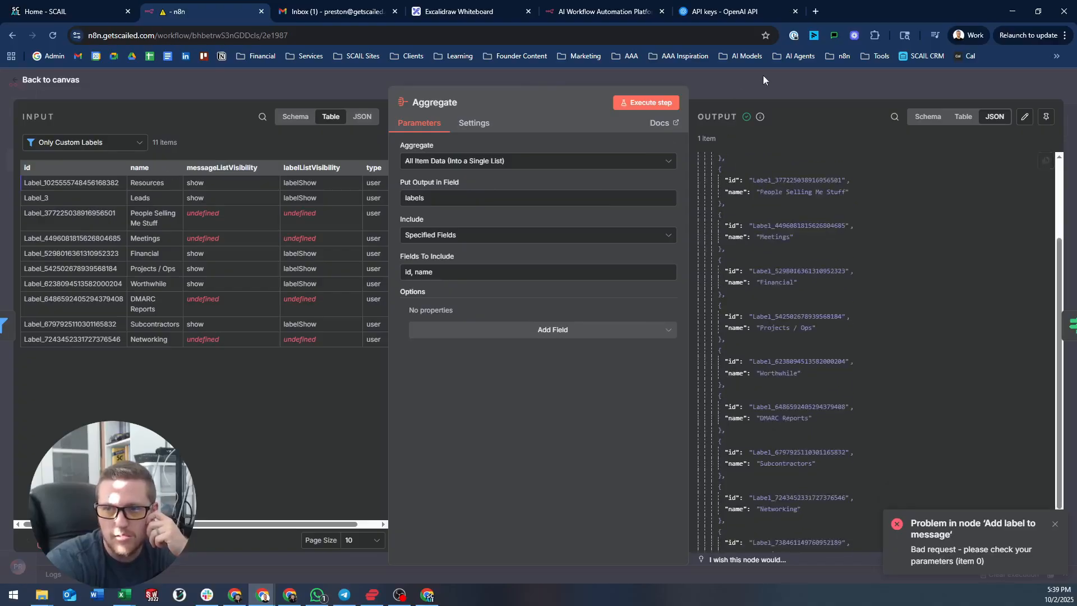
{"action": "left_click", "coordinate": [784, 93]}
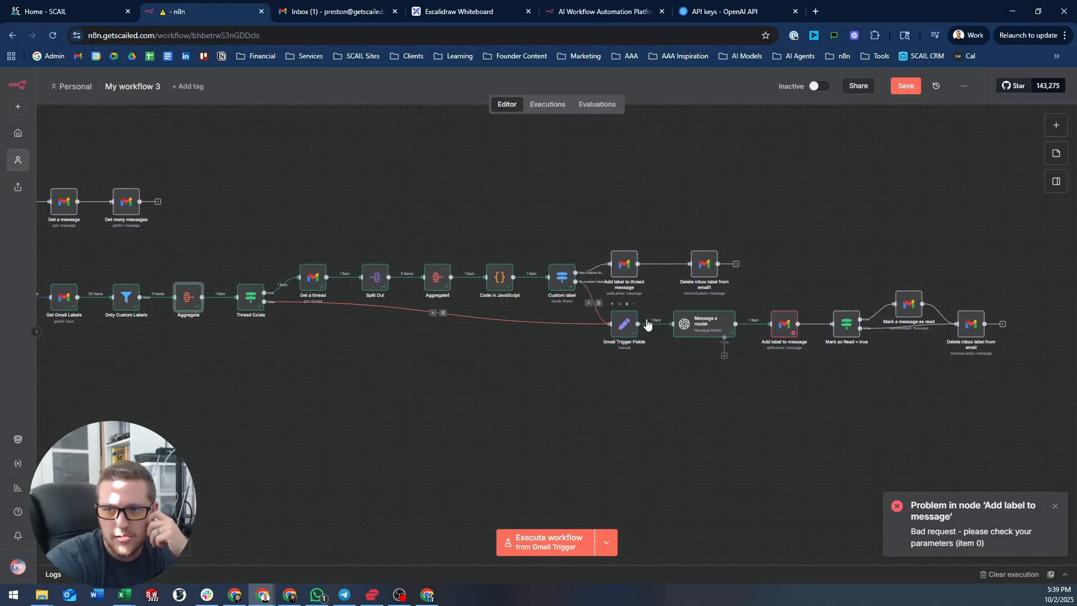
- Review the Message a model node's user prompt in the full-size editor
{"action": "double_click", "coordinate": [722, 325]}
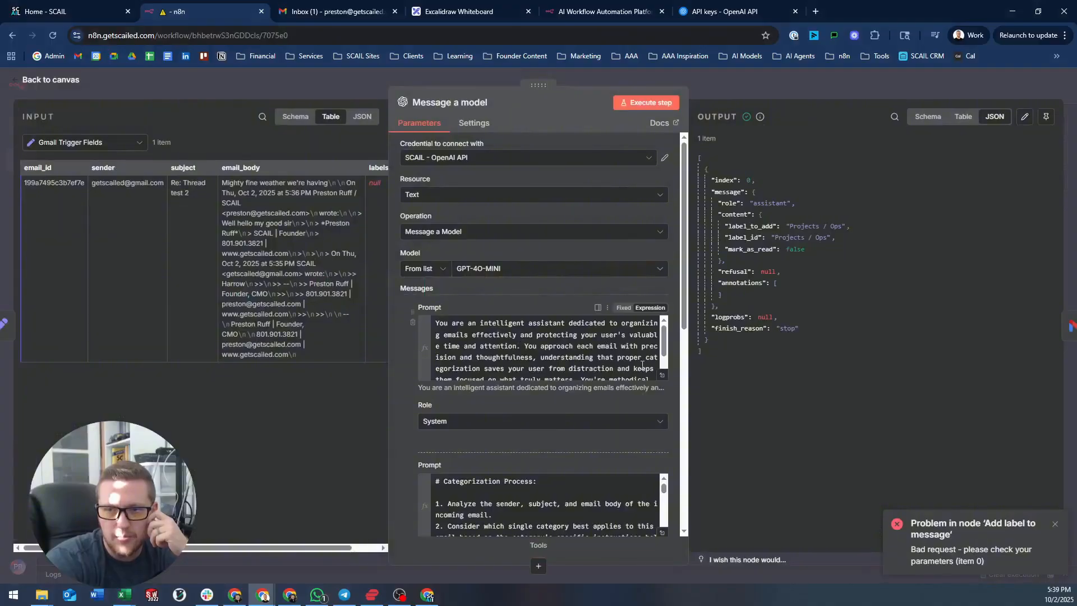
{"action": "scroll", "coordinate": [656, 370], "scroll_direction": "down", "scroll_amount": 5}
{"action": "scroll", "coordinate": [656, 370], "scroll_direction": "down", "scroll_amount": 5}
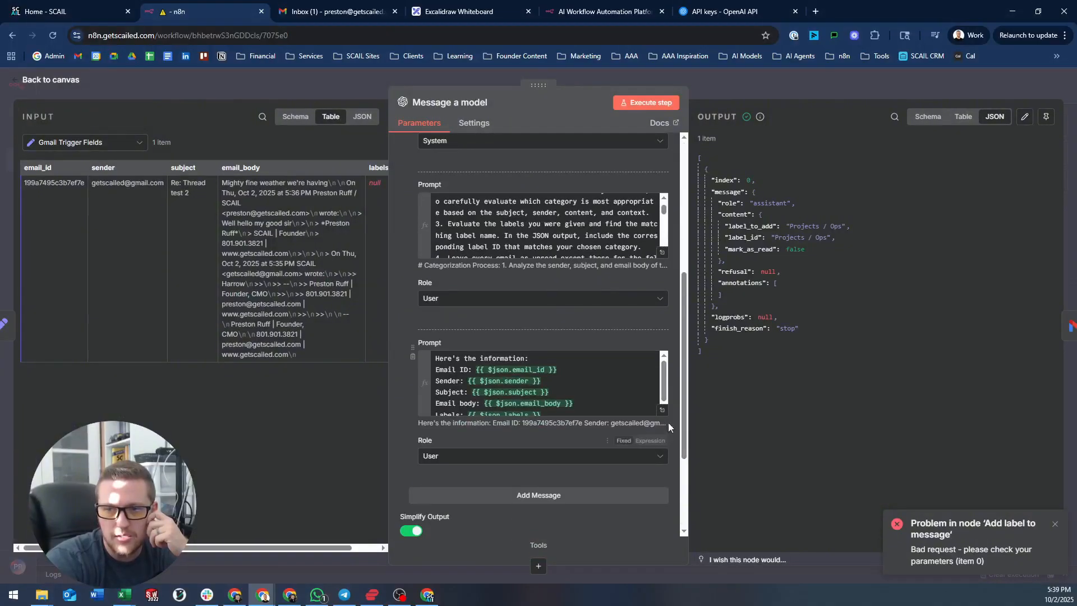
{"action": "left_click", "coordinate": [662, 413]}
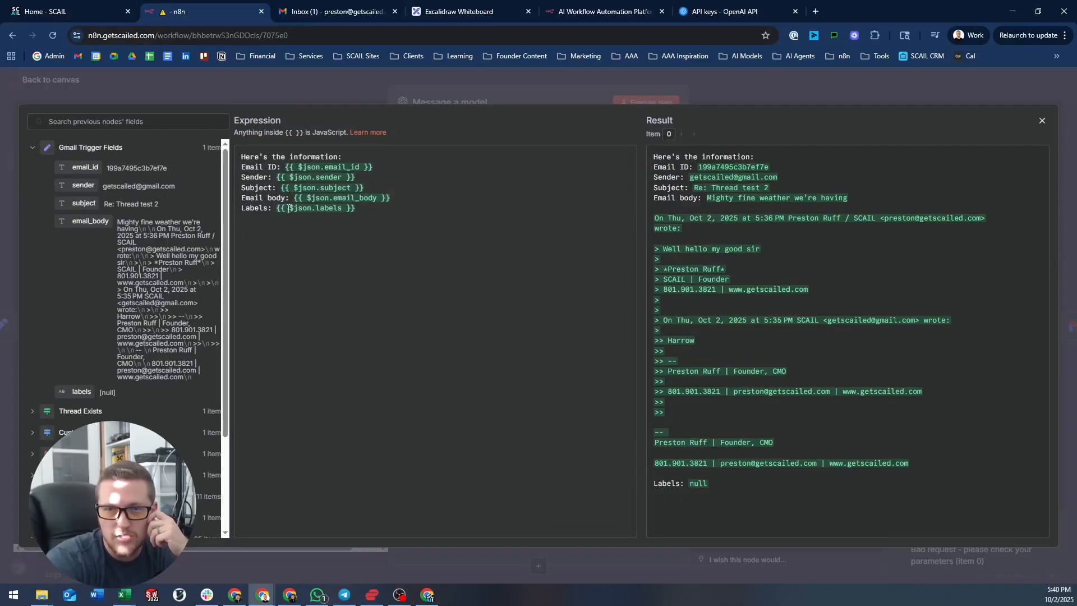
{"action": "left_click", "coordinate": [336, 101]}
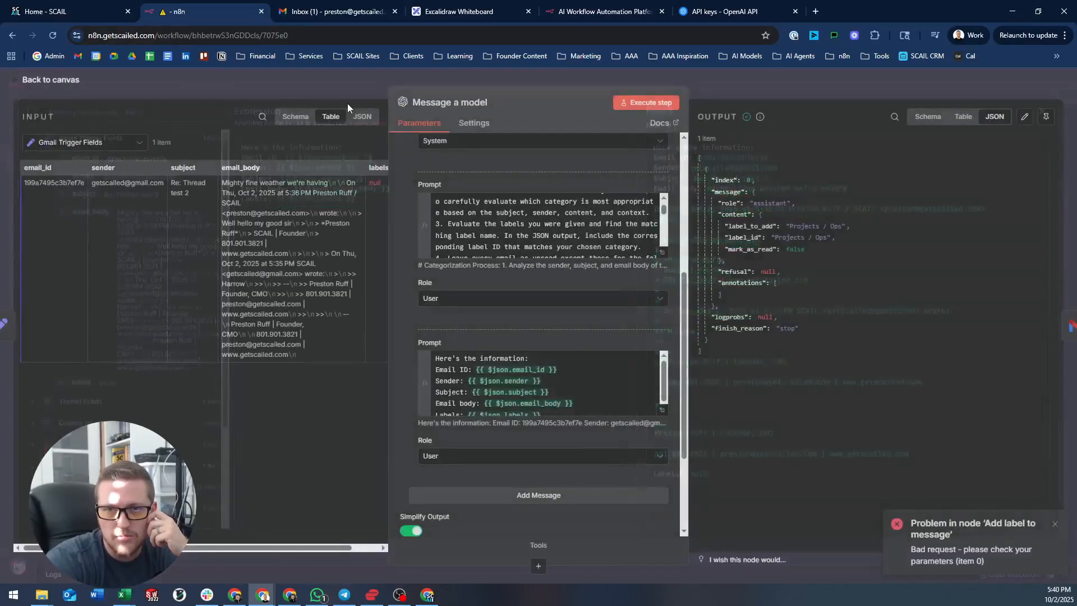
{"action": "left_click", "coordinate": [302, 79]}
- Edit the Gmail Trigger Fields labels expression to {{ $json.labels }}
{"action": "double_click", "coordinate": [627, 321]}
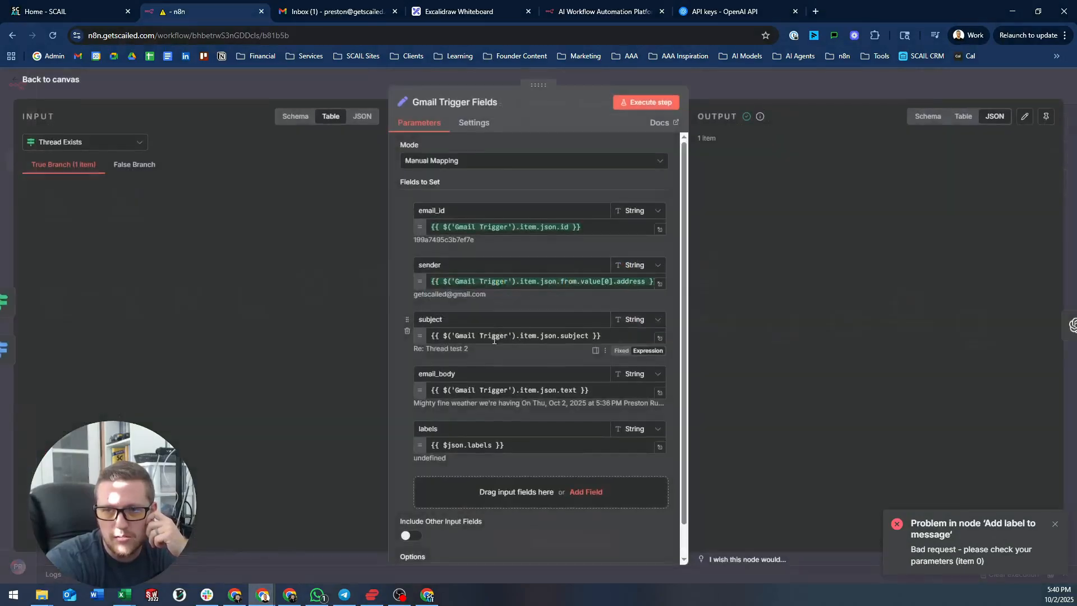
{"action": "left_click", "coordinate": [536, 446]}
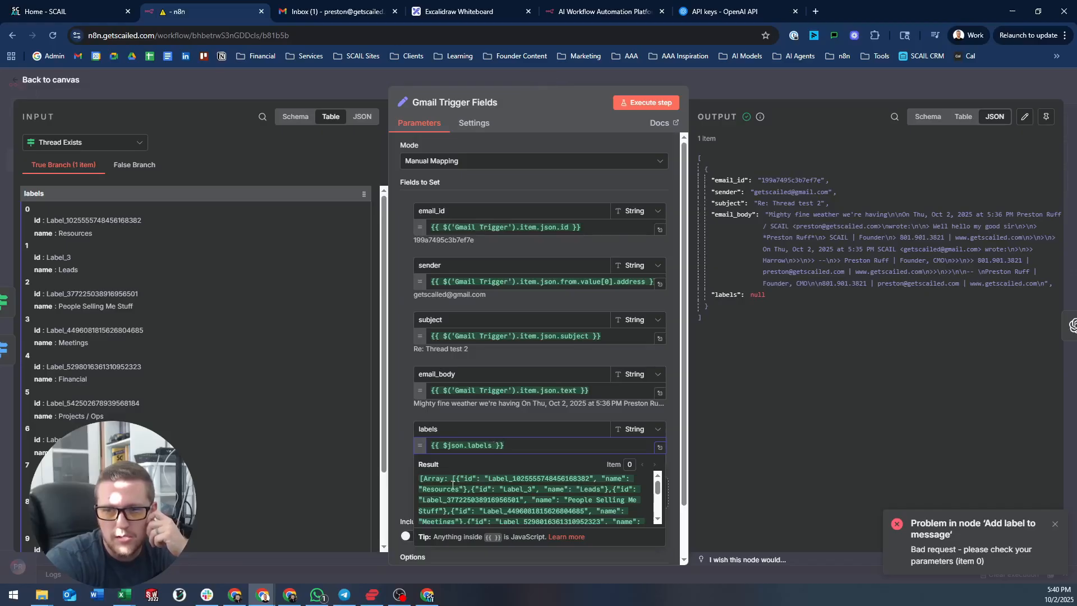
{"action": "key", "text": "Left"}
{"action": "key", "text": "Left"}
{"action": "key", "text": "Left"}
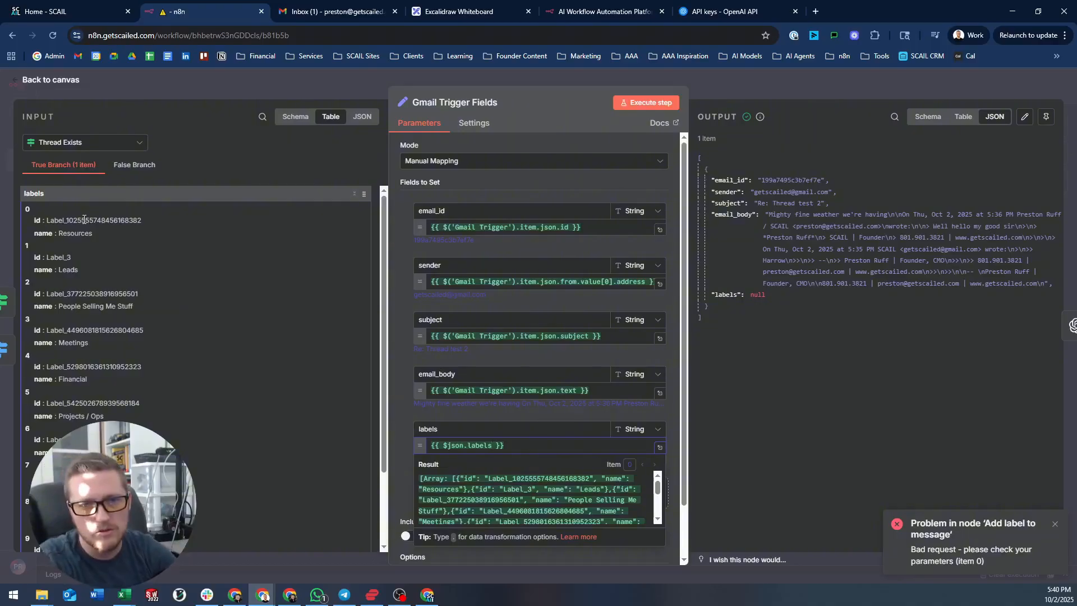
{"action": "type", "text": ".labl"}
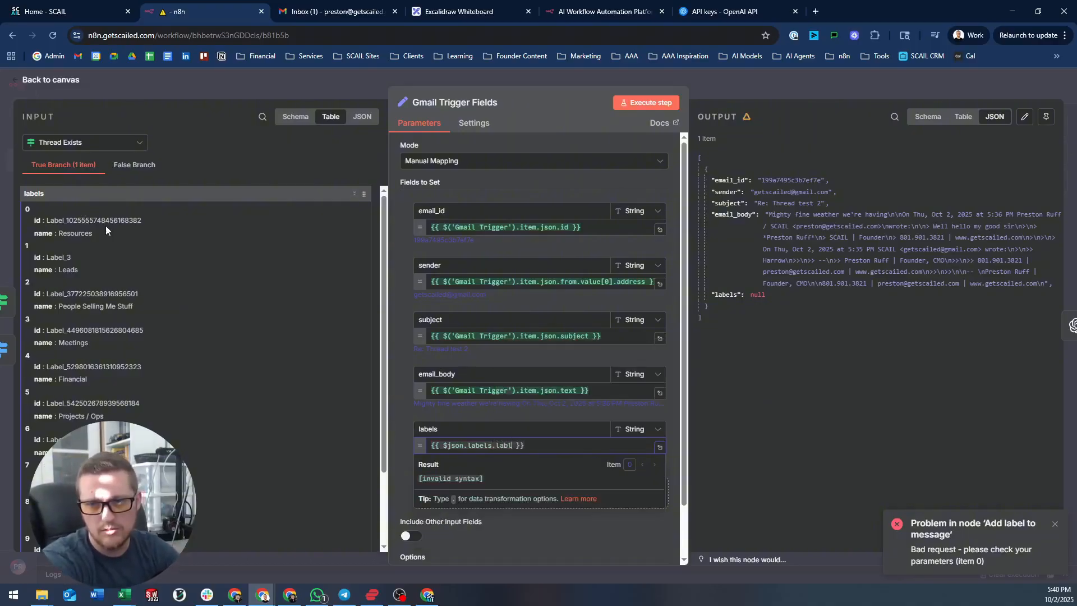
{"action": "key", "text": "BackSpace"}
{"action": "type", "text": "els"}
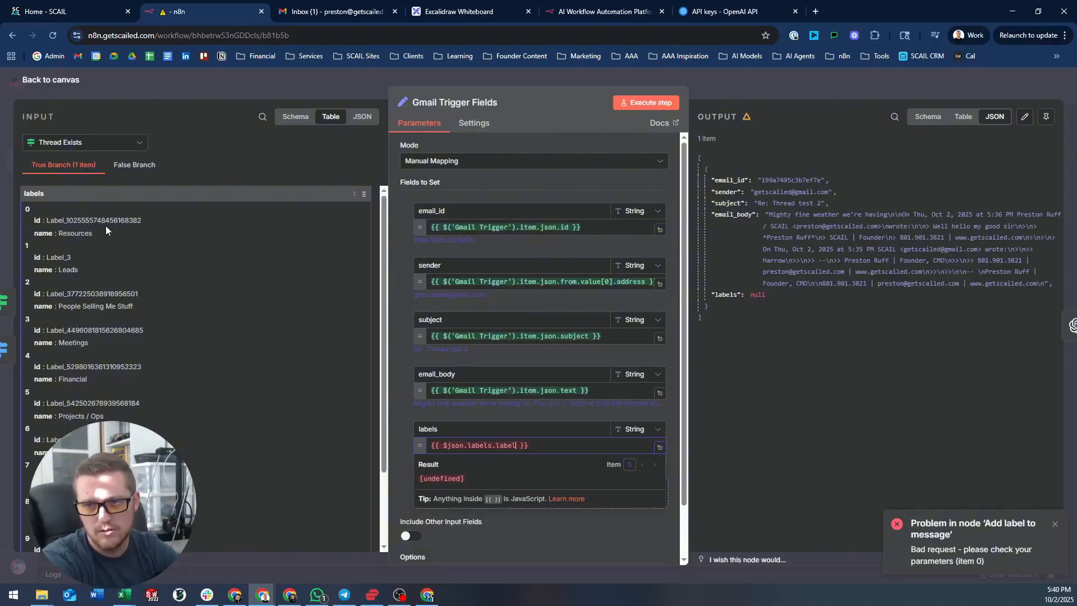
{"action": "key", "text": "BackSpace"}
{"action": "key", "text": "BackSpace"}
{"action": "key", "text": "BackSpace"}
{"action": "key", "text": "BackSpace"}
{"action": "key", "text": "BackSpace"}
{"action": "key", "text": "BackSpace"}
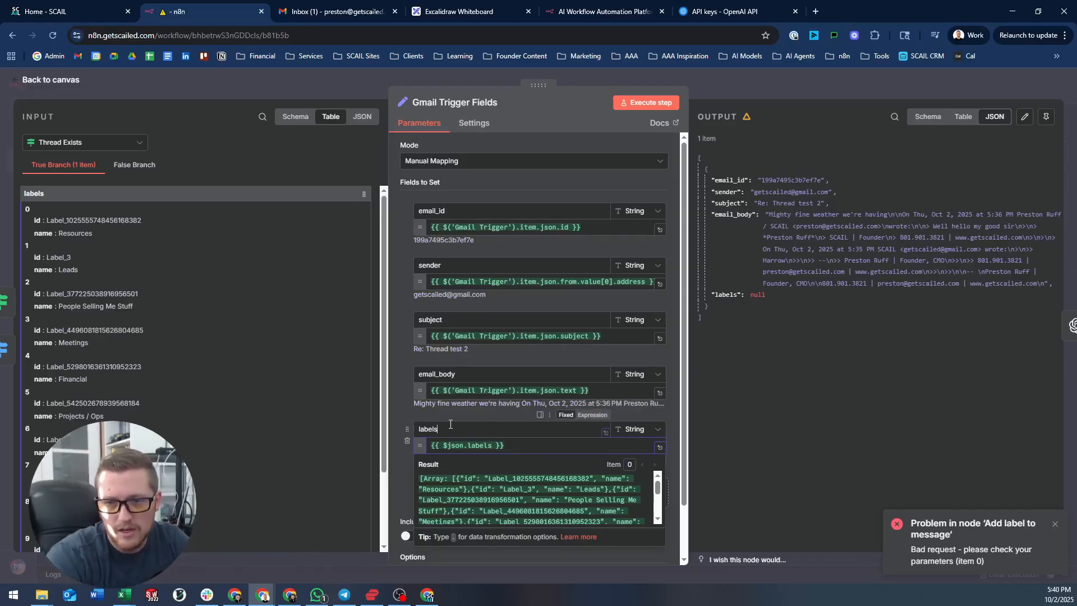
{"action": "left_click", "coordinate": [586, 429]}
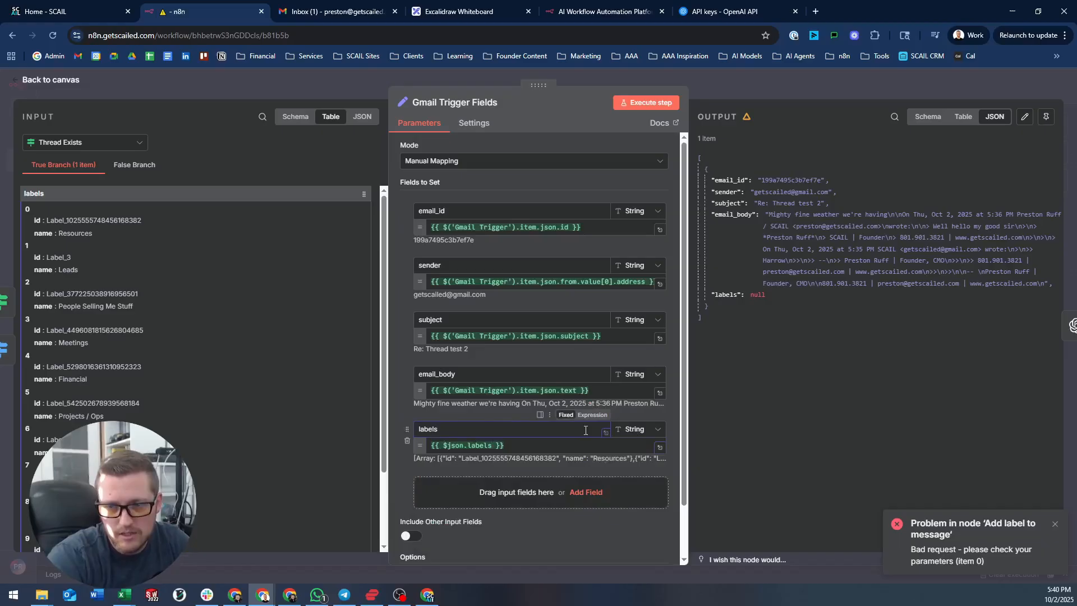
- Set the labels field type to Array and execute the node, undoing an accidental edit
{"action": "left_click", "coordinate": [650, 431]}
{"action": "left_click", "coordinate": [643, 515]}
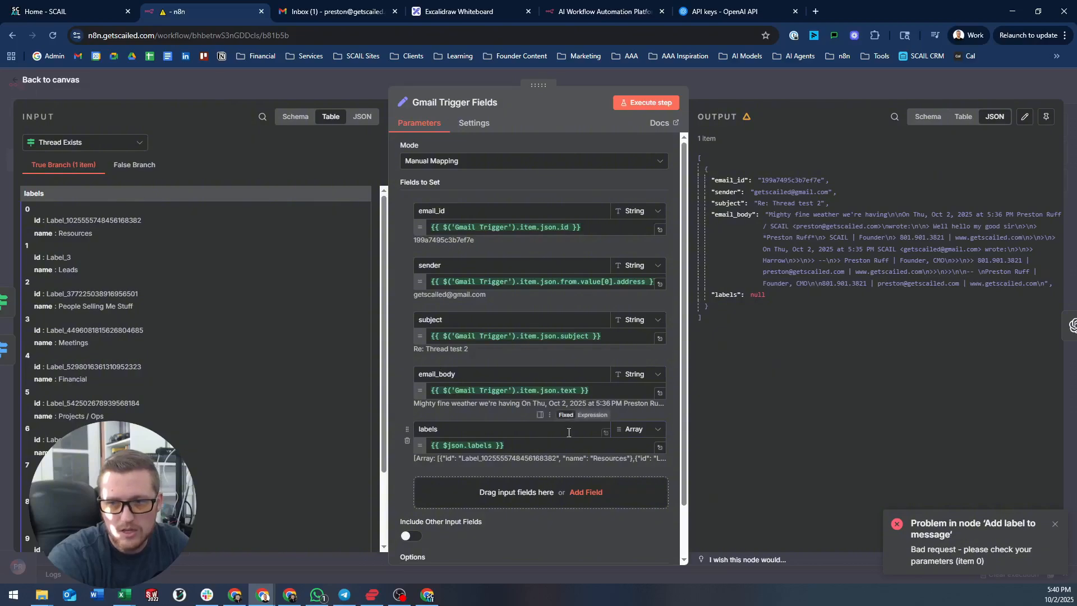
{"action": "left_click", "coordinate": [649, 102]}
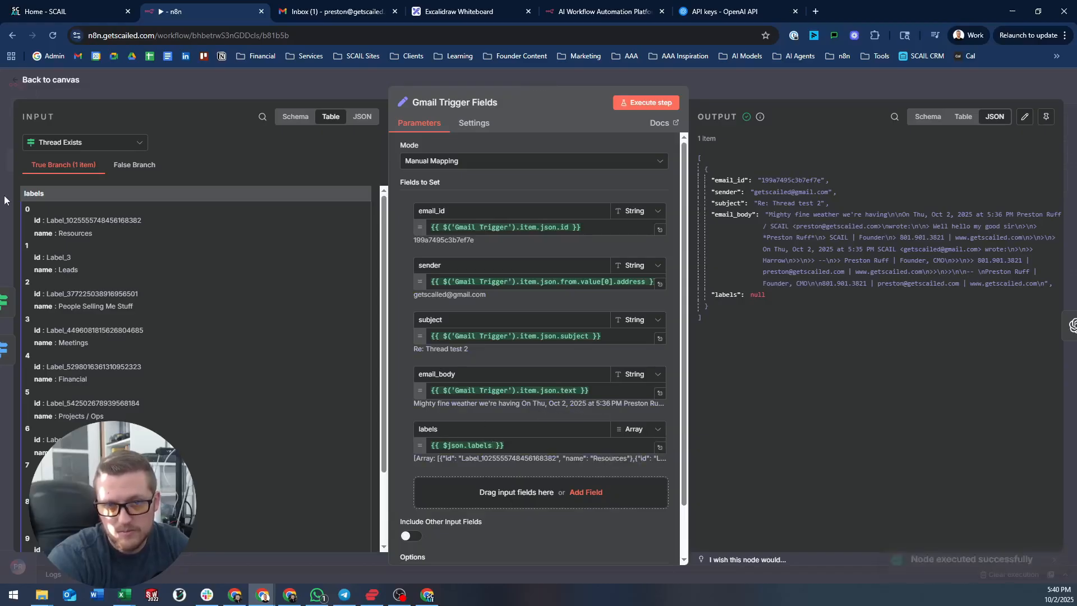
{"action": "left_click_drag", "start_coordinate": [525, 447], "coordinate": [235, 452]}
{"action": "type", "text": "\\"}
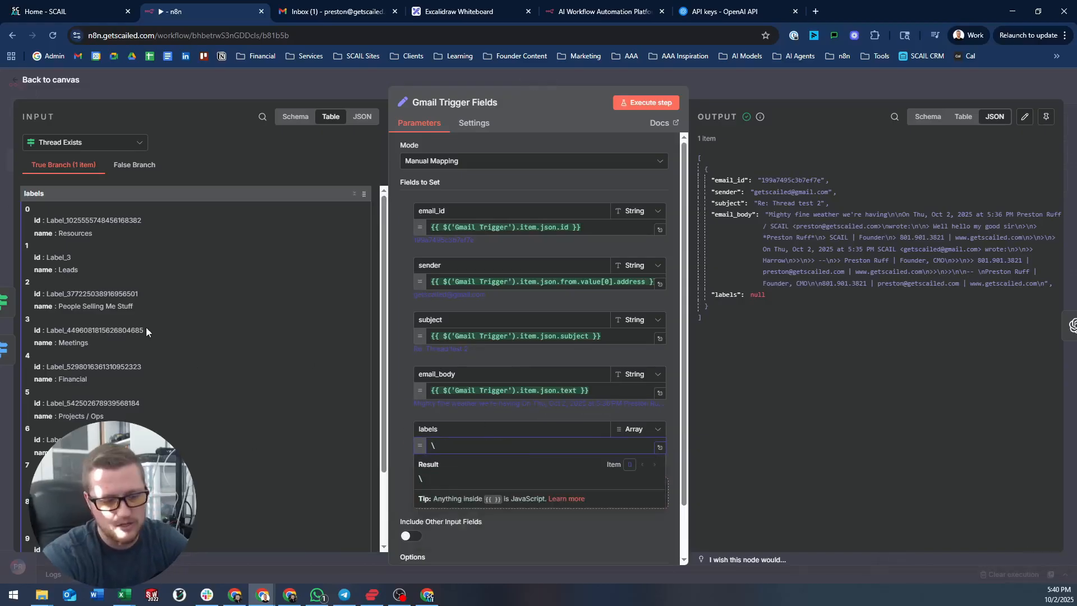
{"action": "key", "text": "ctrl+z"}
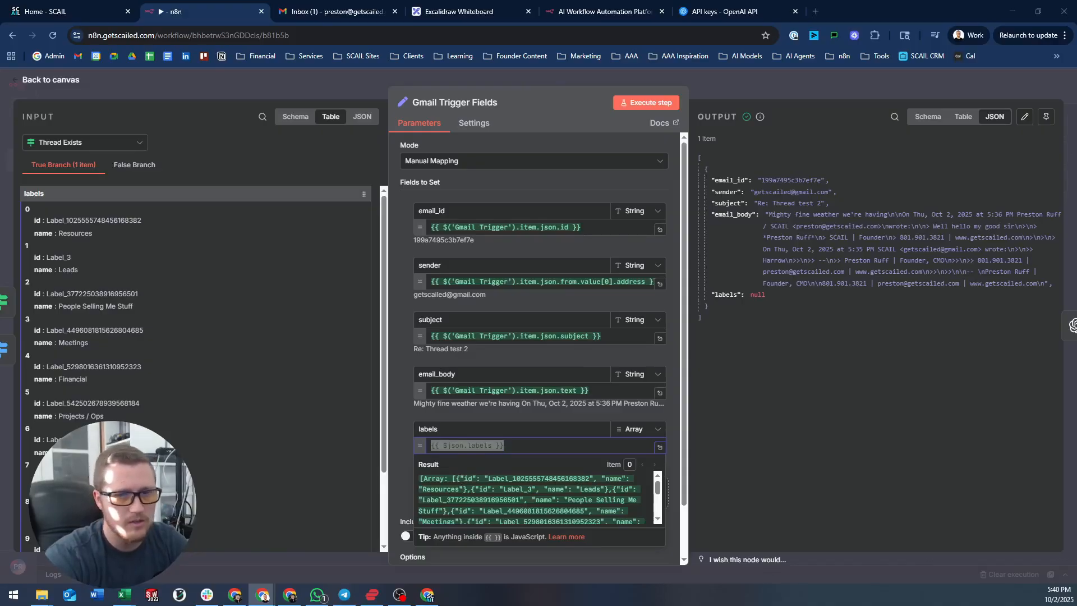
{"action": "scroll", "coordinate": [555, 438], "scroll_direction": "down", "scroll_amount": 1}
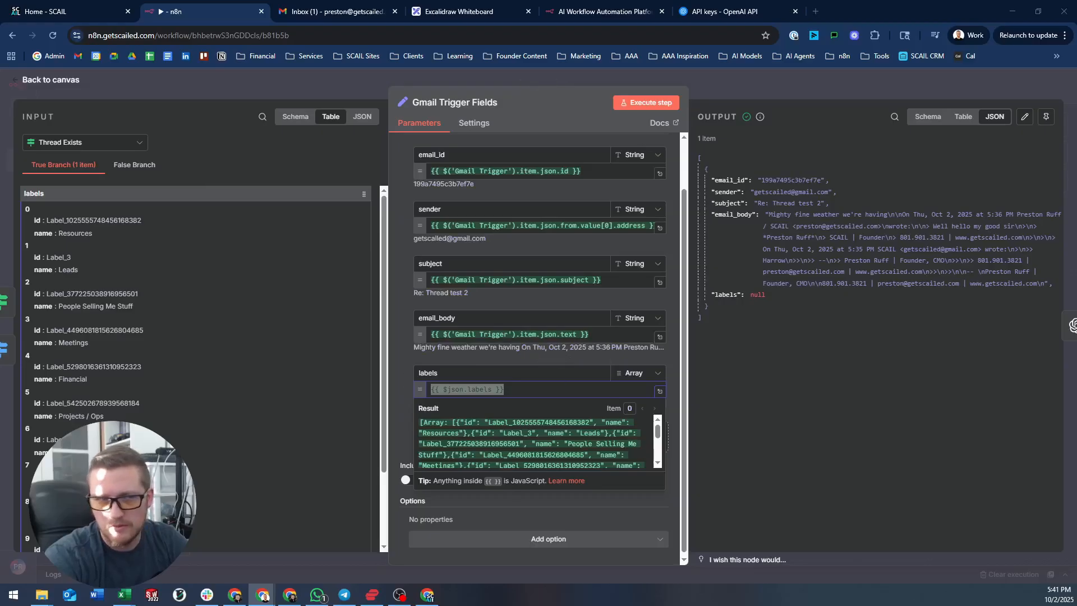
{"action": "left_click", "coordinate": [679, 375]}
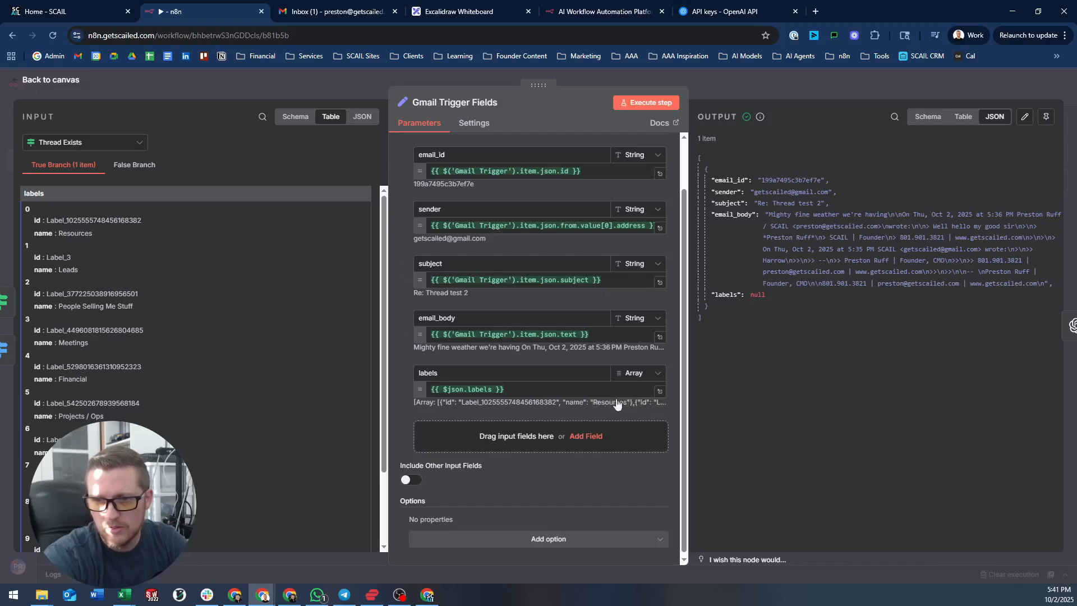
- Re-run with labels typed Array, then Object, and settle the type back on Array
{"action": "left_click", "coordinate": [657, 103]}
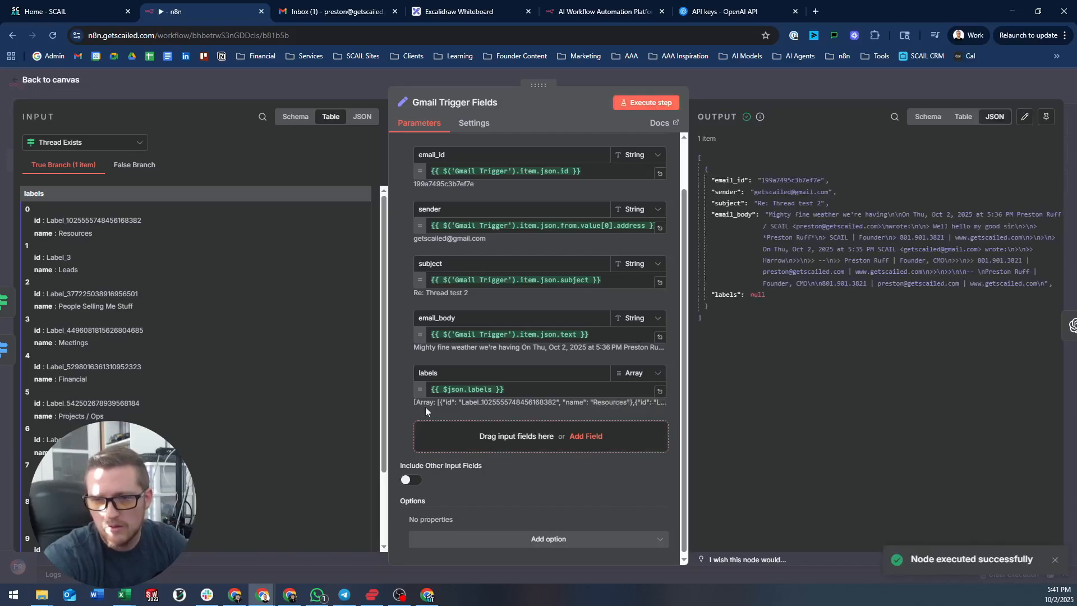
{"action": "left_click", "coordinate": [652, 381]}
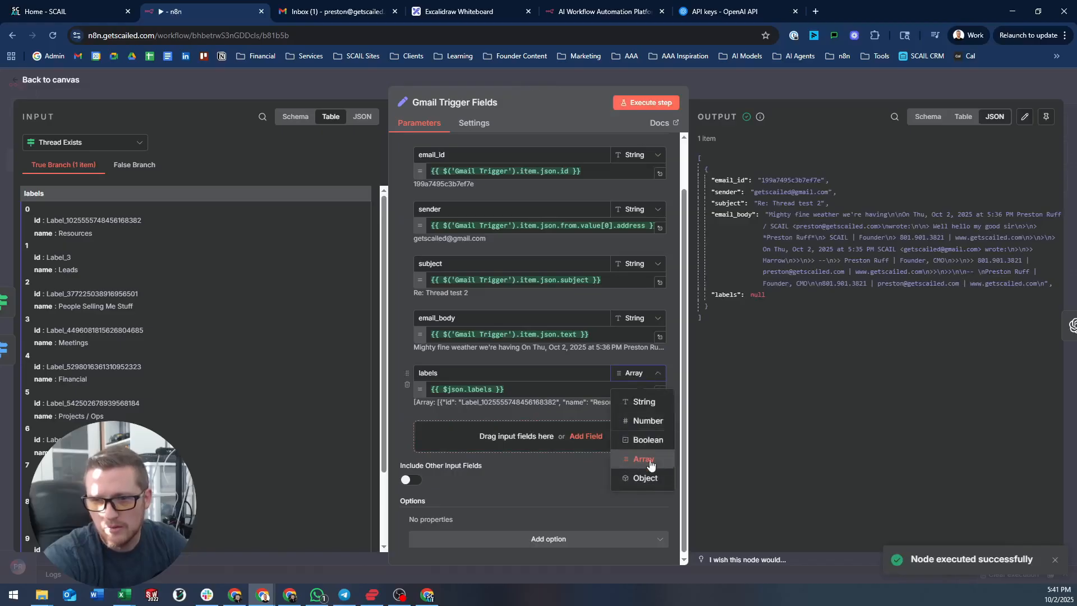
{"action": "left_click", "coordinate": [648, 478]}
{"action": "left_click", "coordinate": [651, 103]}
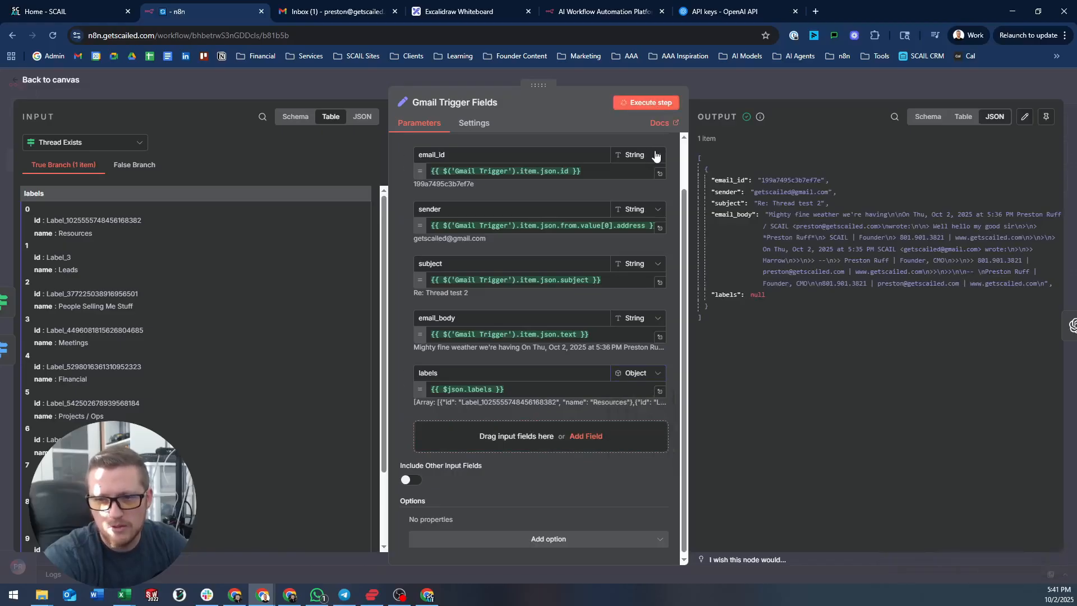
{"action": "left_click", "coordinate": [646, 374]}
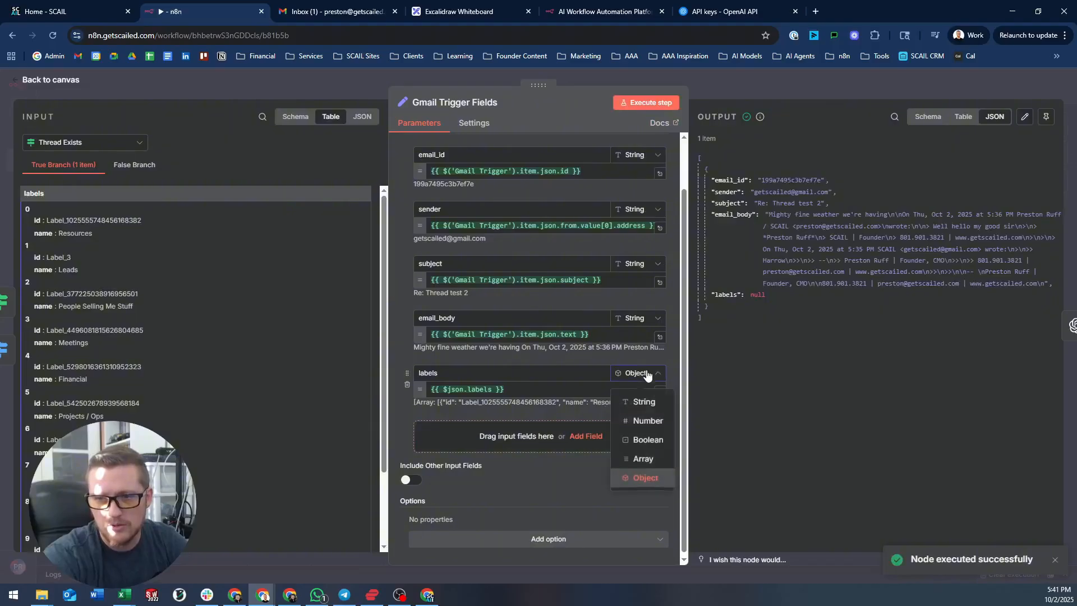
{"action": "left_click", "coordinate": [644, 459]}
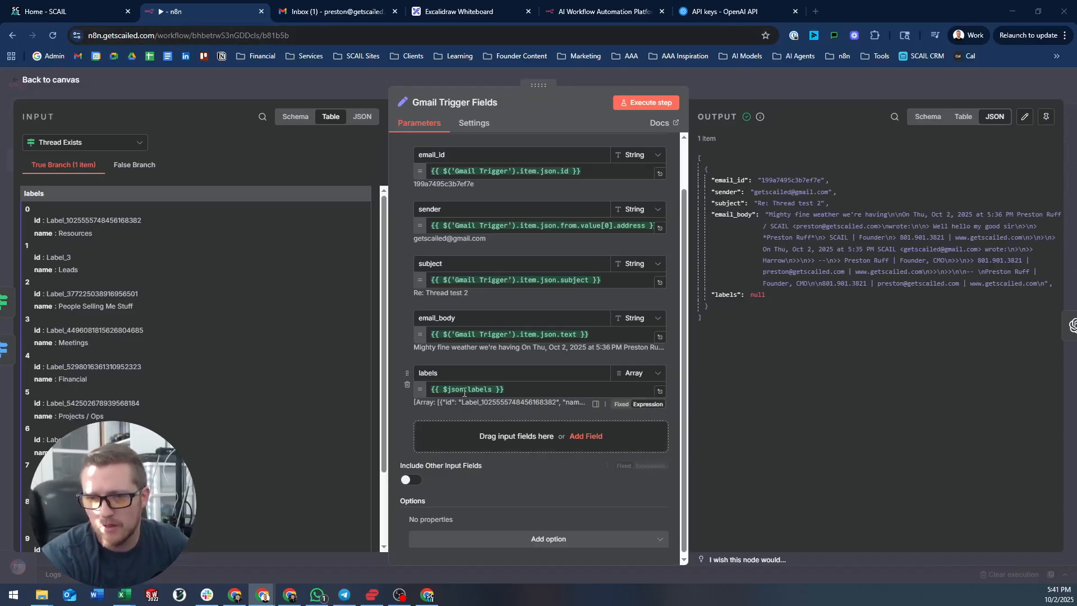
{"action": "left_click", "coordinate": [493, 389]}
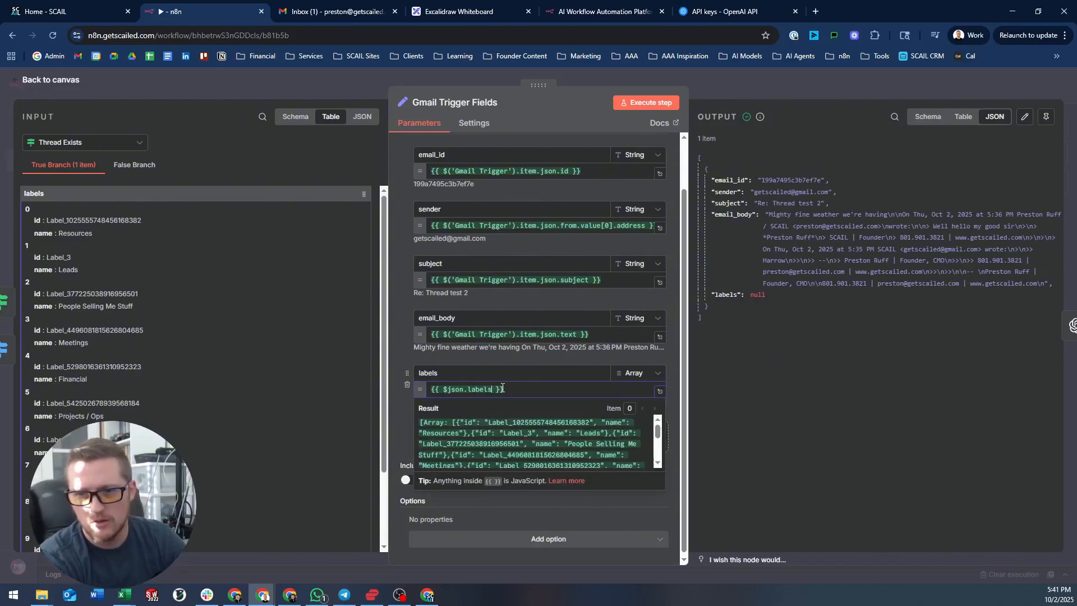
{"action": "left_click", "coordinate": [330, 83]}
{"action": "left_click_drag", "start_coordinate": [257, 217], "coordinate": [416, 213]}
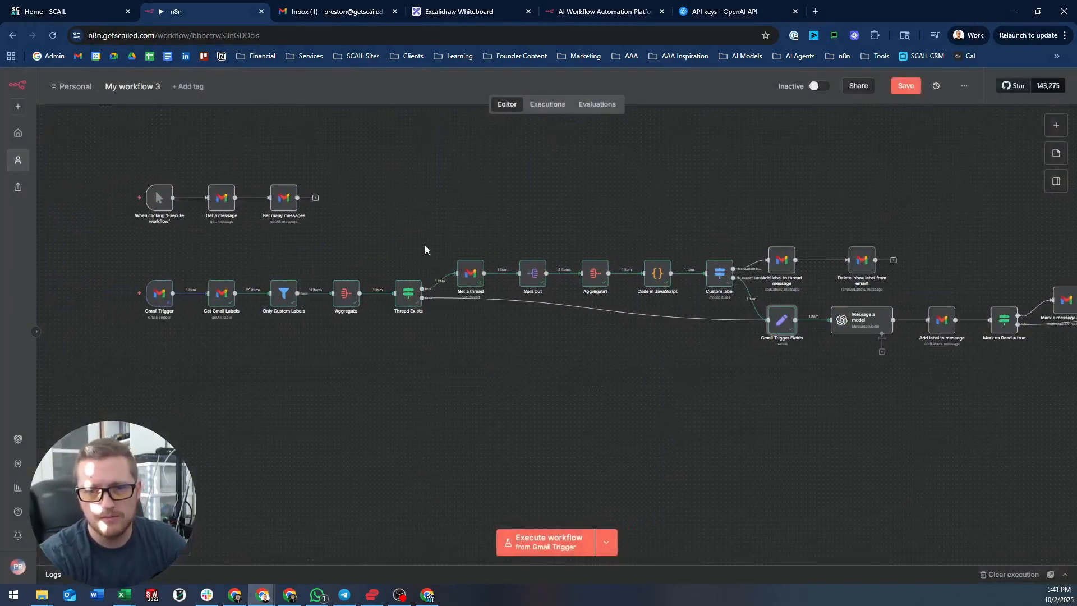
{"action": "double_click", "coordinate": [400, 308]}
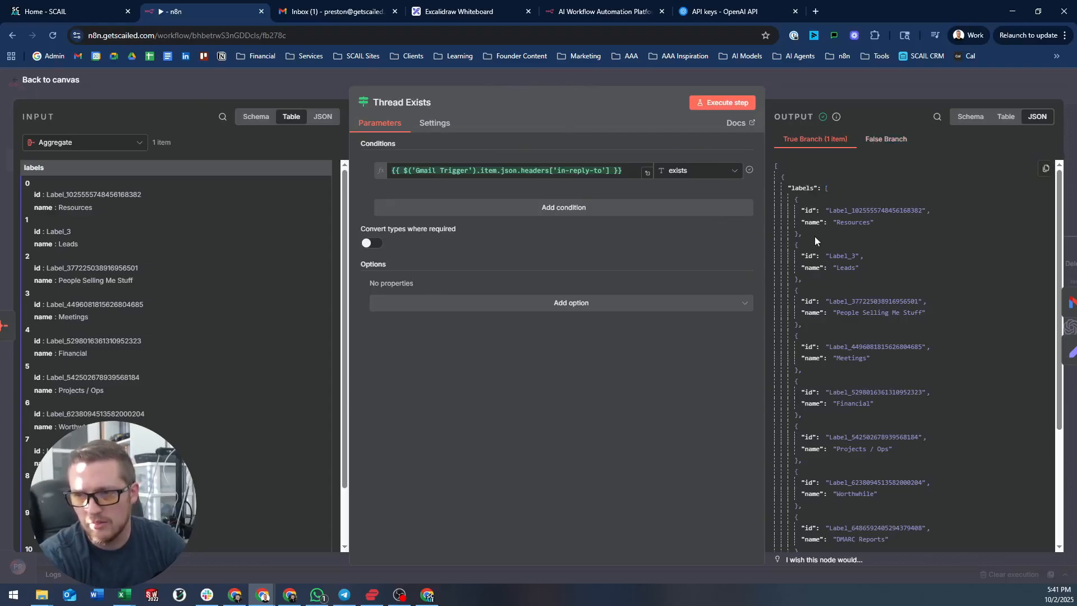
{"action": "left_click", "coordinate": [844, 82]}
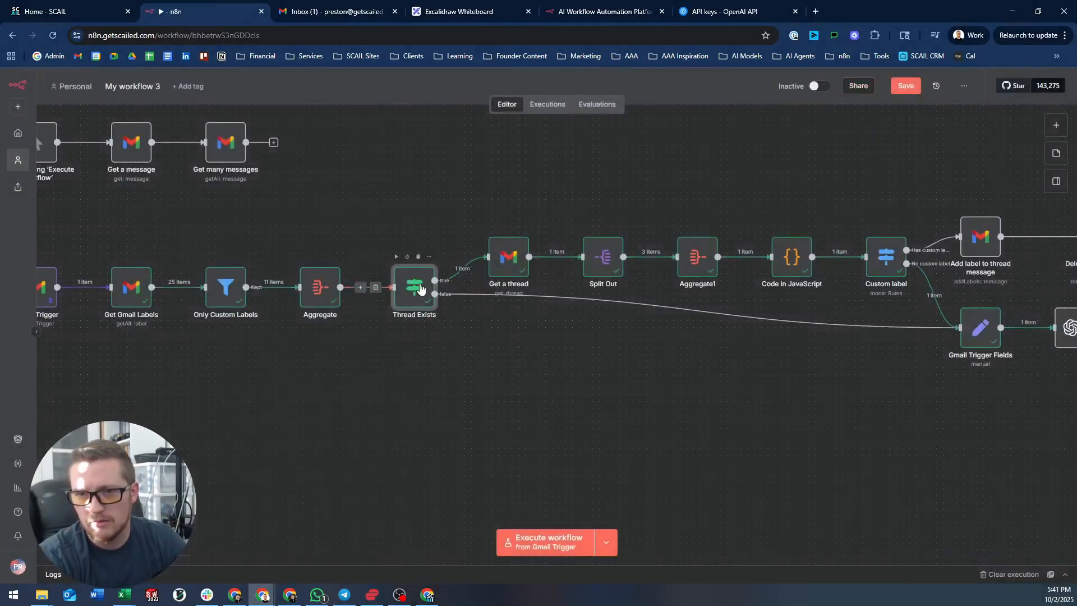
{"action": "double_click", "coordinate": [420, 289]}
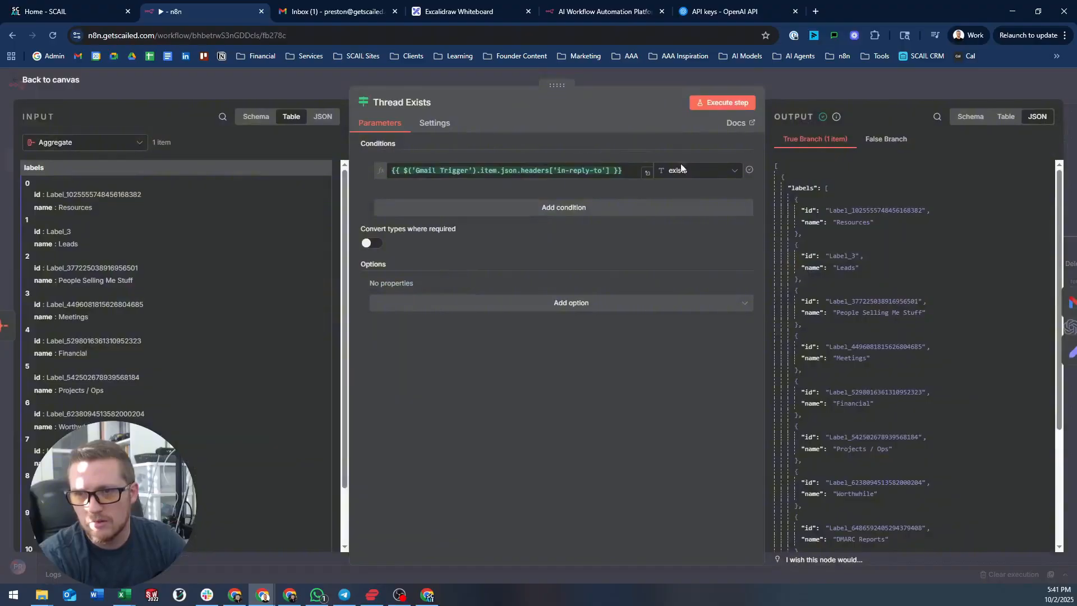
{"action": "left_click", "coordinate": [793, 93]}
{"action": "left_click_drag", "start_coordinate": [593, 314], "coordinate": [322, 286]}
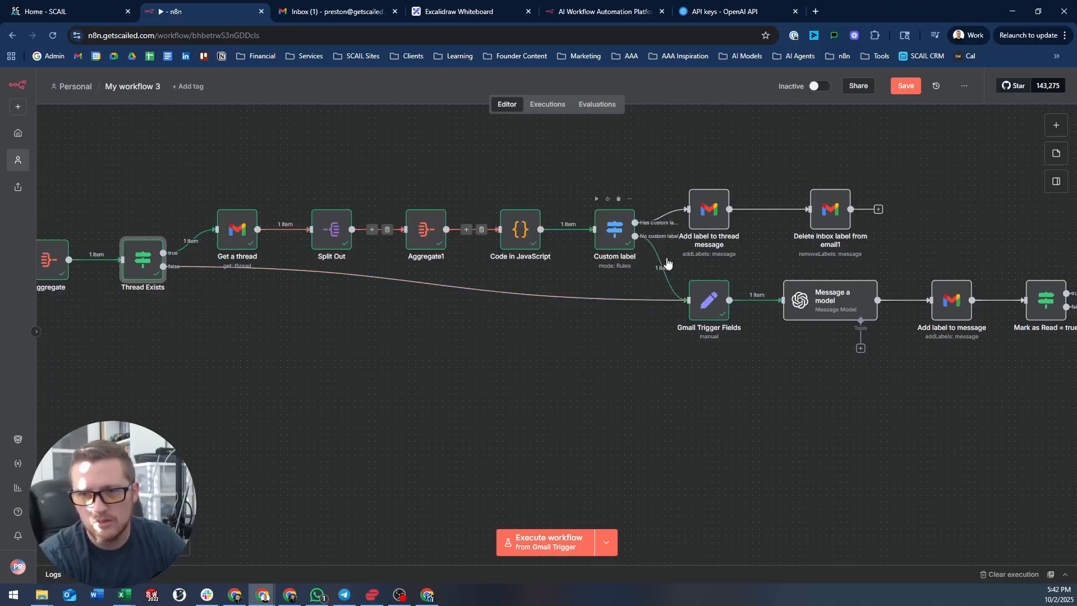
- Check the current data in the Gmail Trigger Fields and Custom label nodes
{"action": "double_click", "coordinate": [690, 295]}
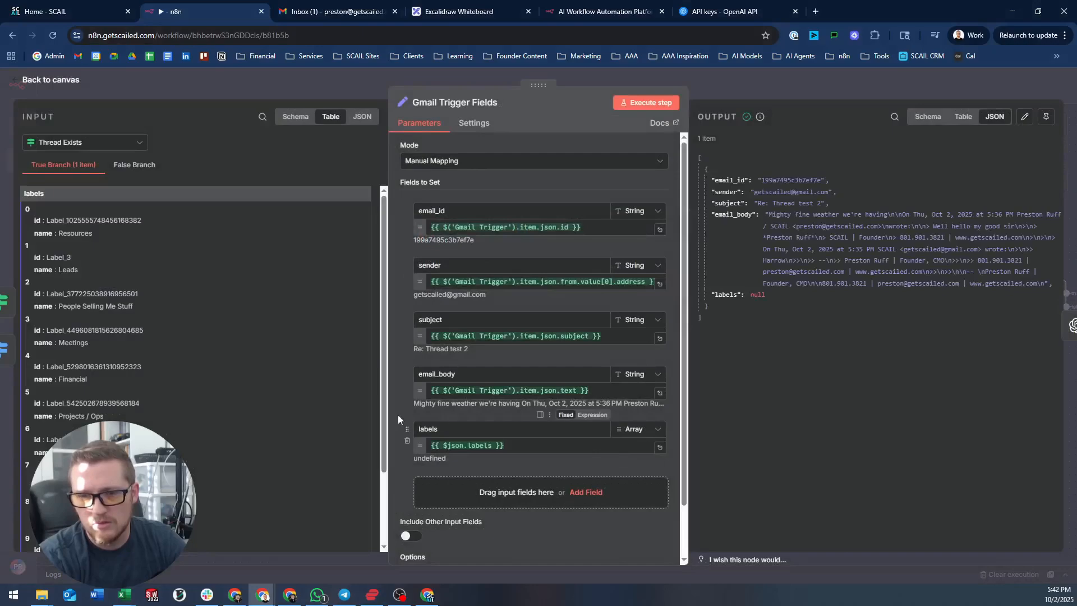
{"action": "scroll", "coordinate": [490, 459], "scroll_direction": "down", "scroll_amount": 2}
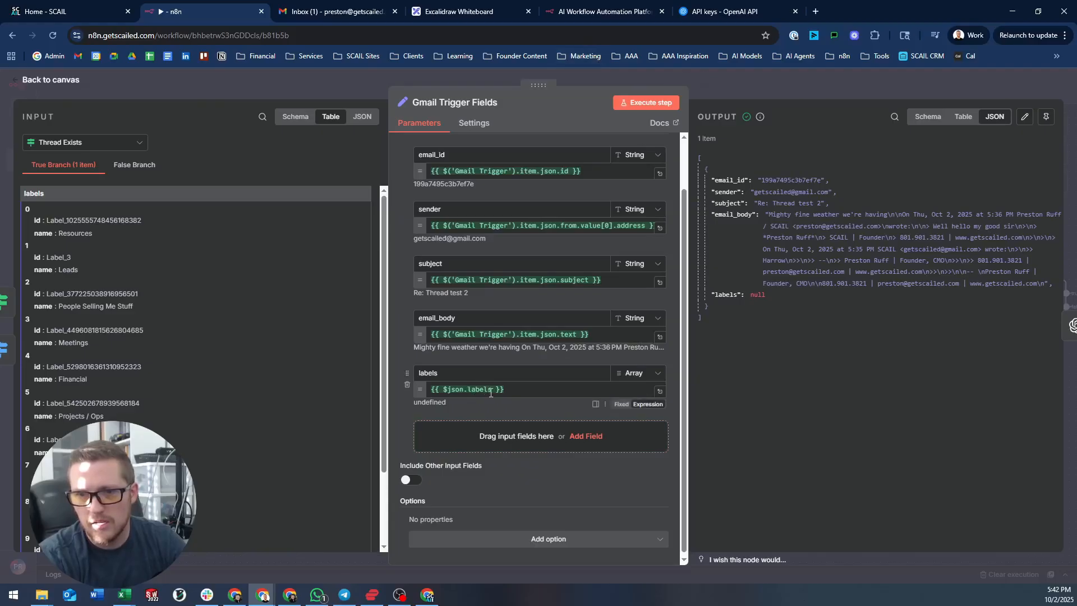
{"action": "left_click", "coordinate": [722, 82]}
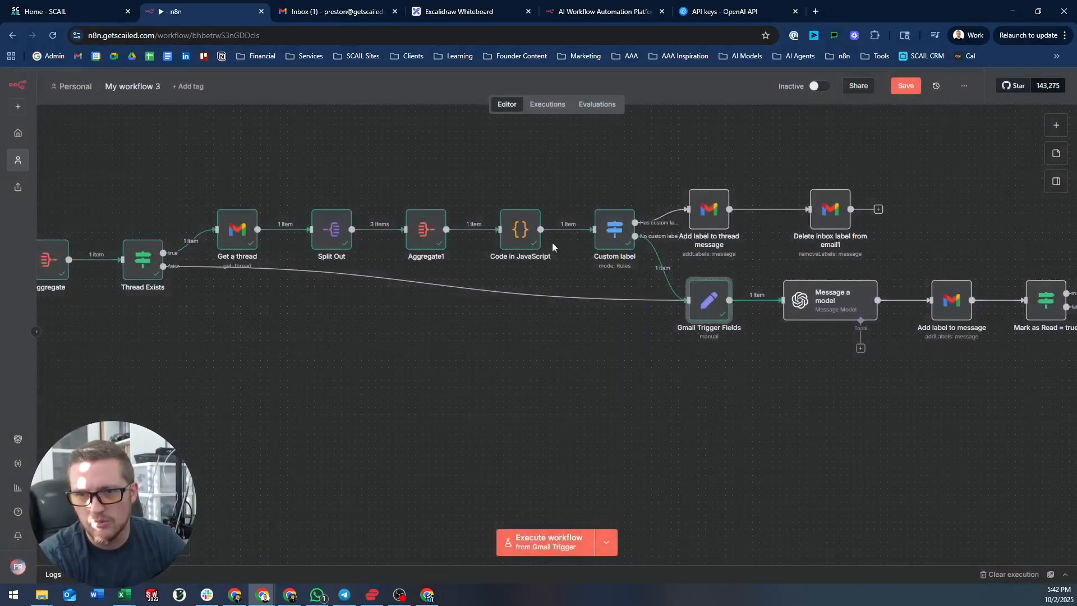
{"action": "left_click", "coordinate": [611, 232]}
{"action": "double_click", "coordinate": [611, 232]}
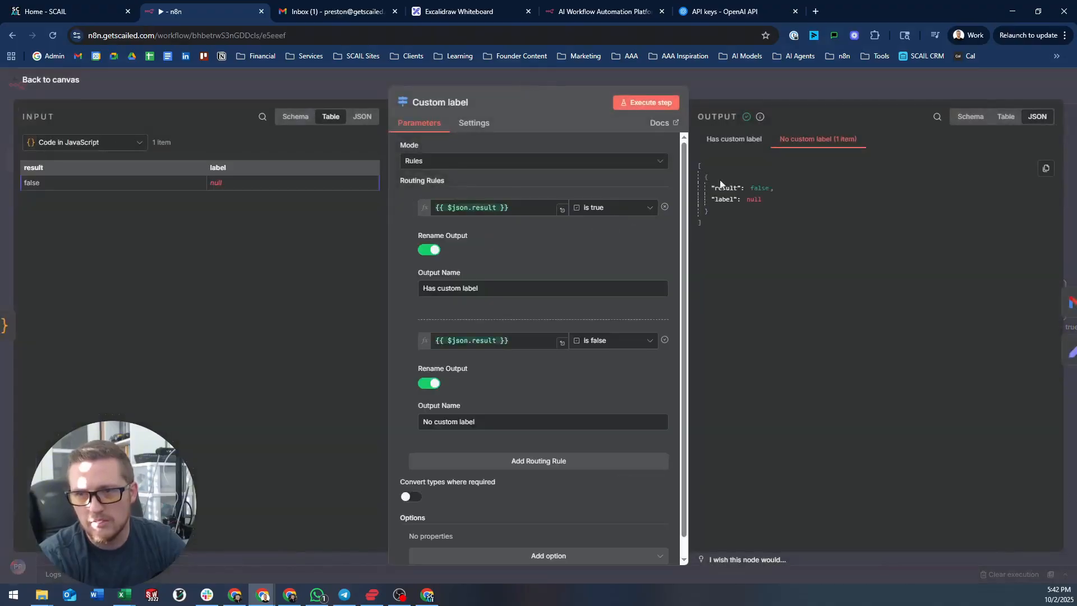
{"action": "left_click", "coordinate": [733, 79]}
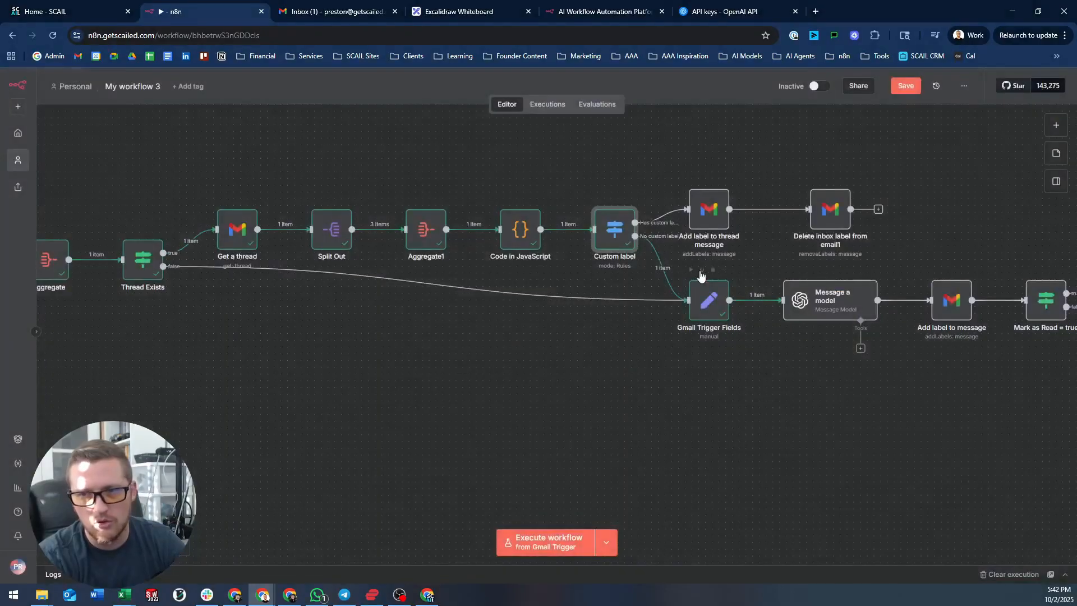
- Delete the property path from the labels expression, keeping Thread Exists as input source
{"action": "left_click", "coordinate": [708, 308]}
{"action": "double_click", "coordinate": [708, 308]}
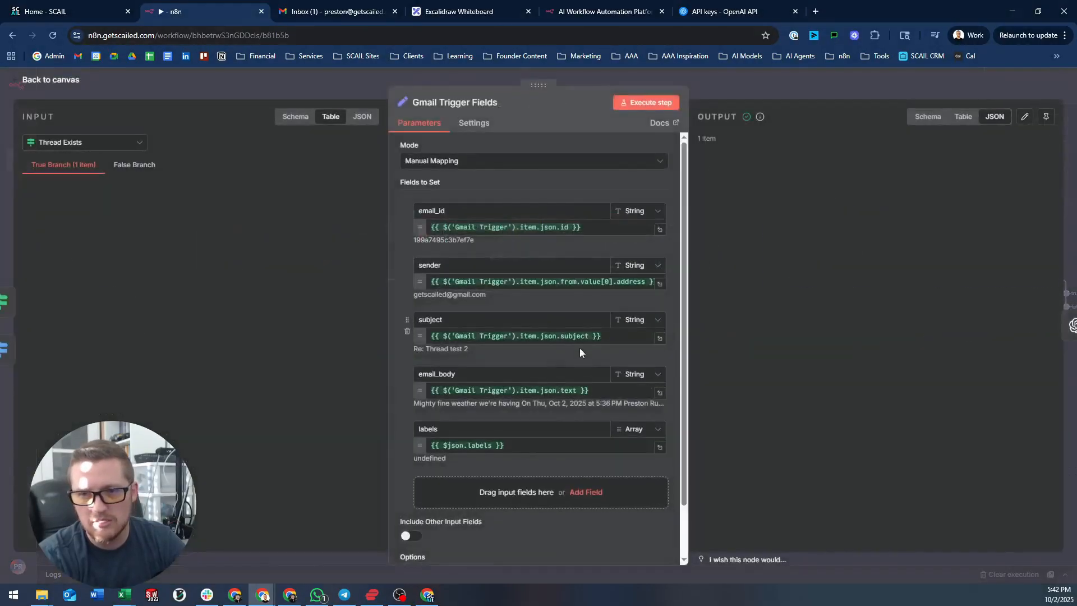
{"action": "left_click_drag", "start_coordinate": [493, 446], "coordinate": [451, 446]}
{"action": "key", "text": "BackSpace"}
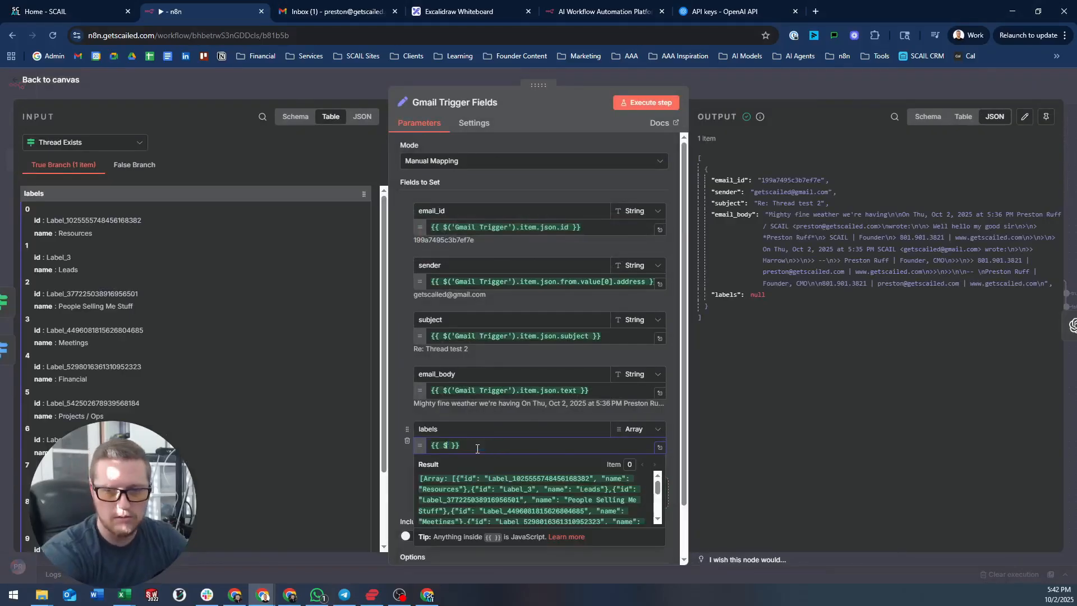
{"action": "left_click", "coordinate": [84, 143]}
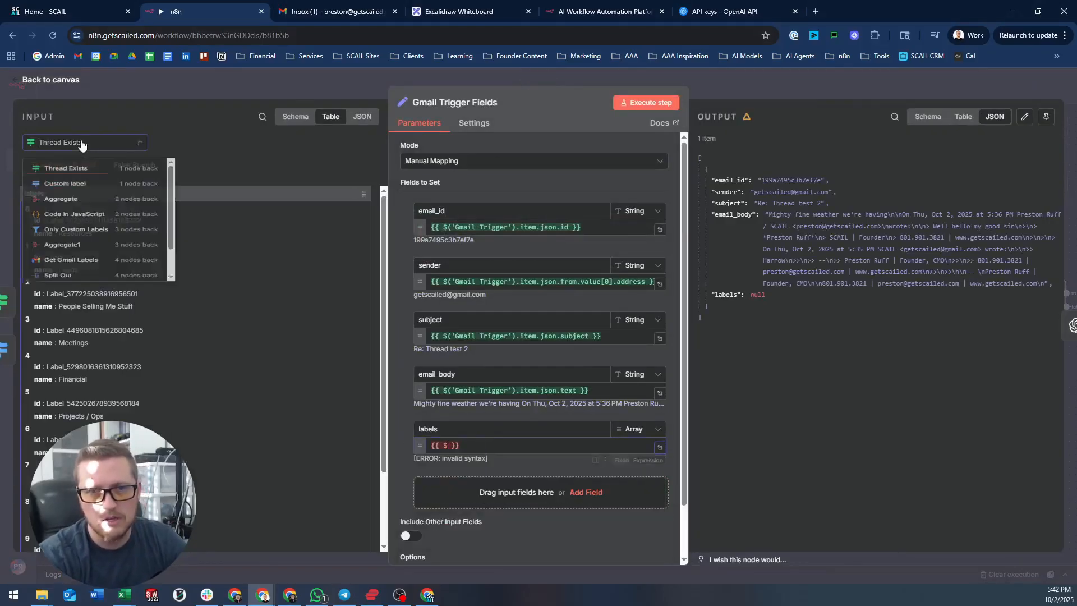
{"action": "left_click", "coordinate": [87, 174]}
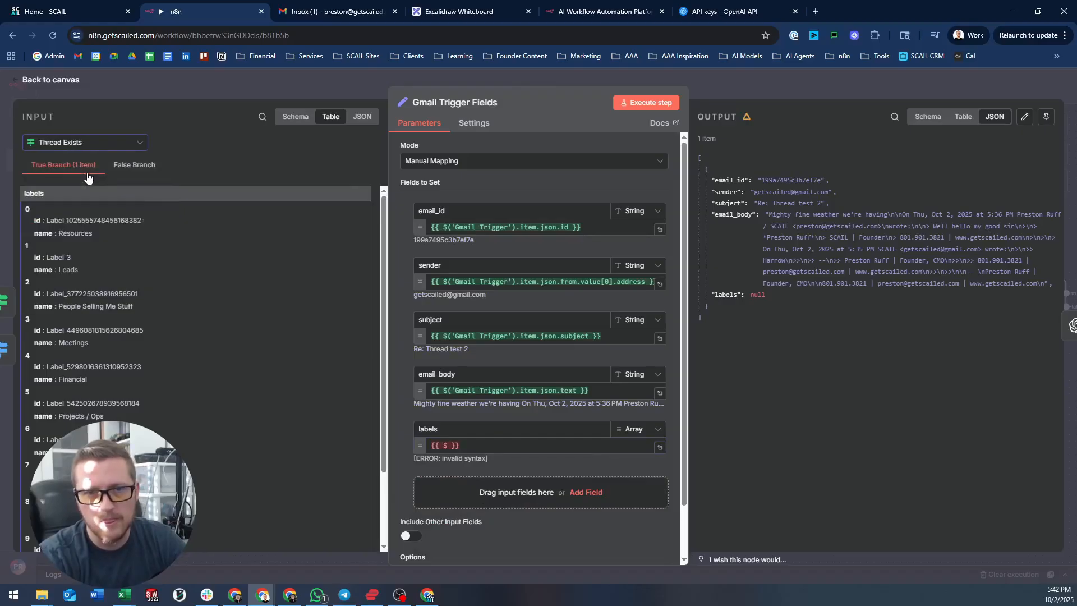
{"action": "left_click", "coordinate": [278, 86]}
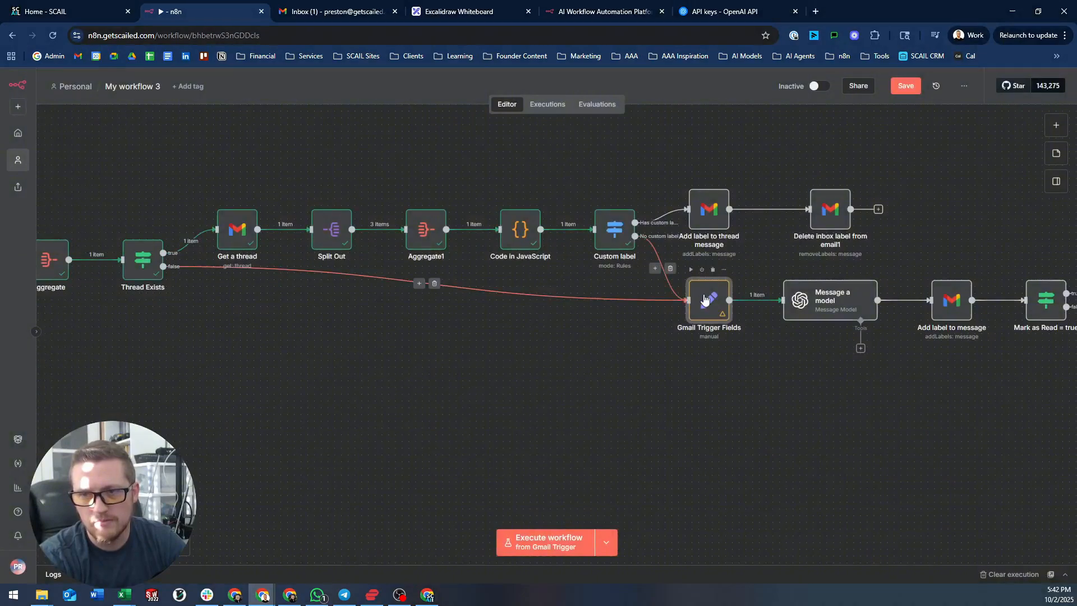
- Map the incoming labels column into the labels field, ending with {{ $json.labels }}
{"action": "mouse_move", "coordinate": [708, 298]}
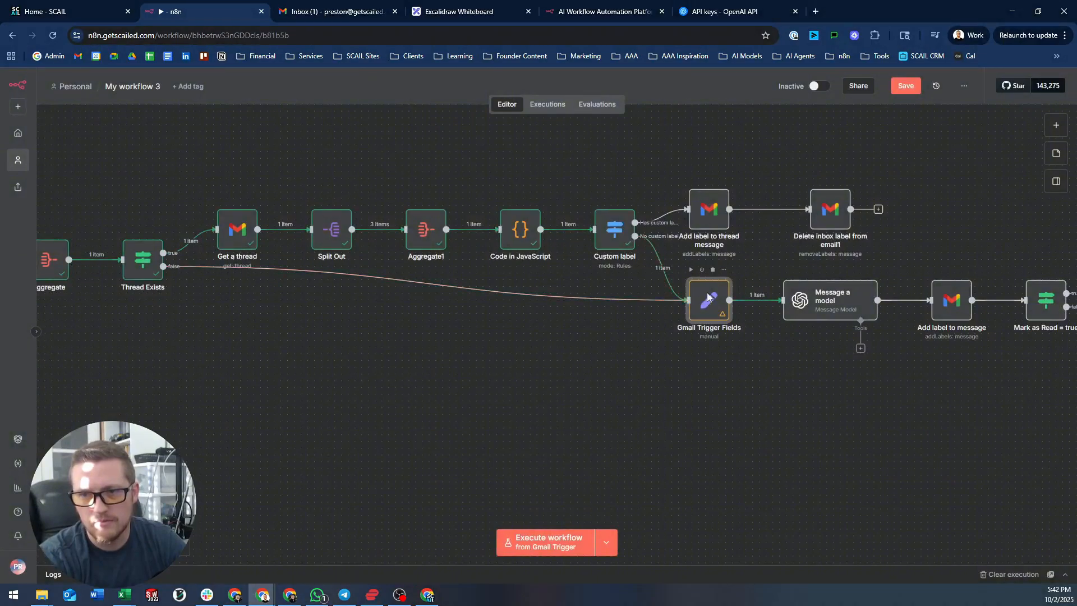
{"action": "double_click", "coordinate": [708, 297]}
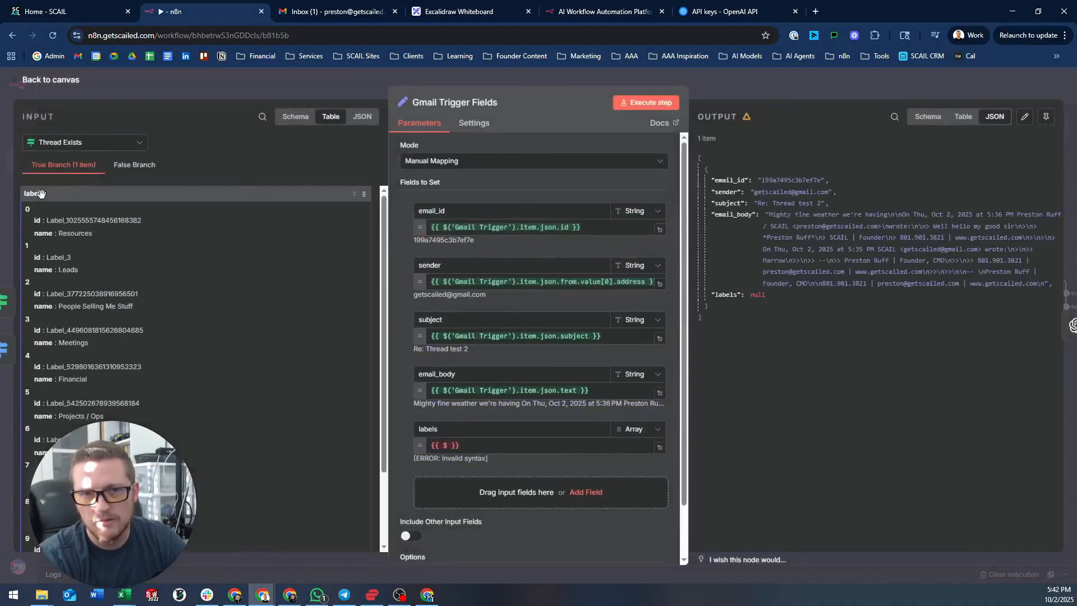
{"action": "left_click_drag", "start_coordinate": [72, 185], "coordinate": [484, 447]}
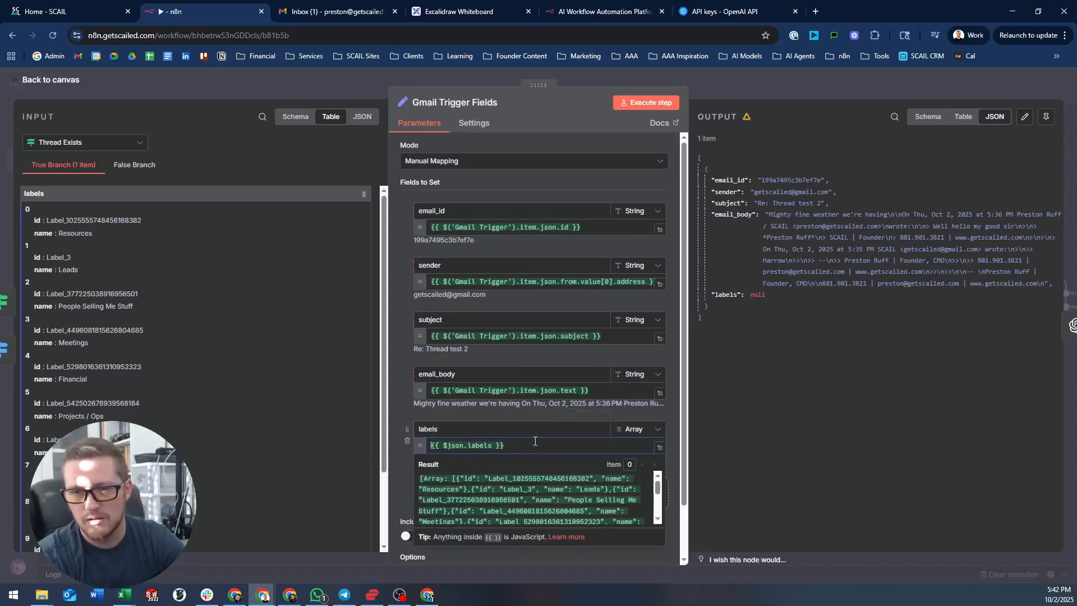
{"action": "scroll", "coordinate": [534, 443], "scroll_direction": "down", "scroll_amount": 1}
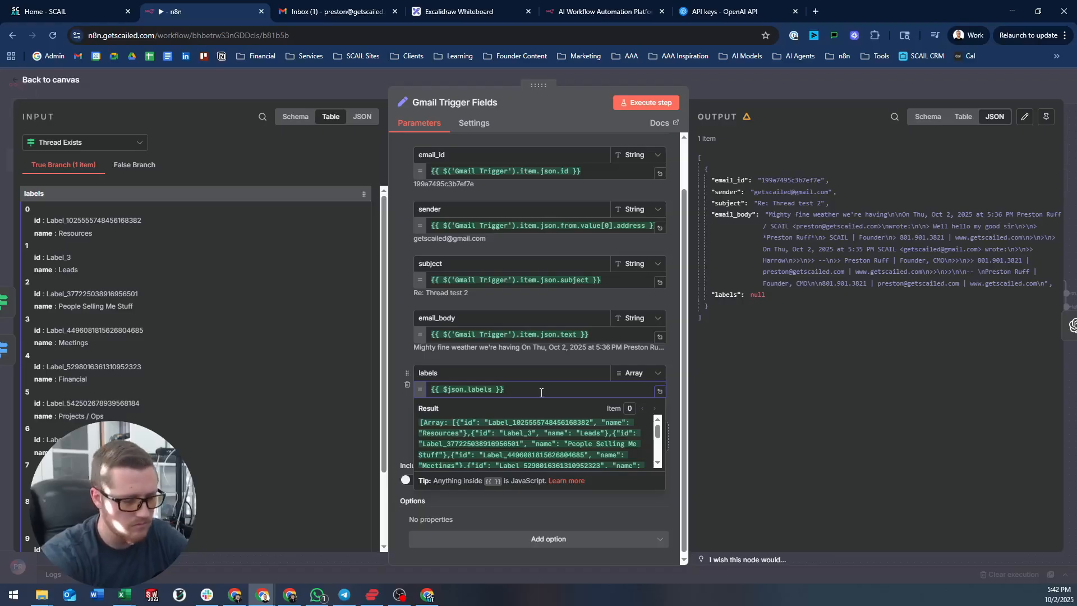
{"action": "type", "text": "("}
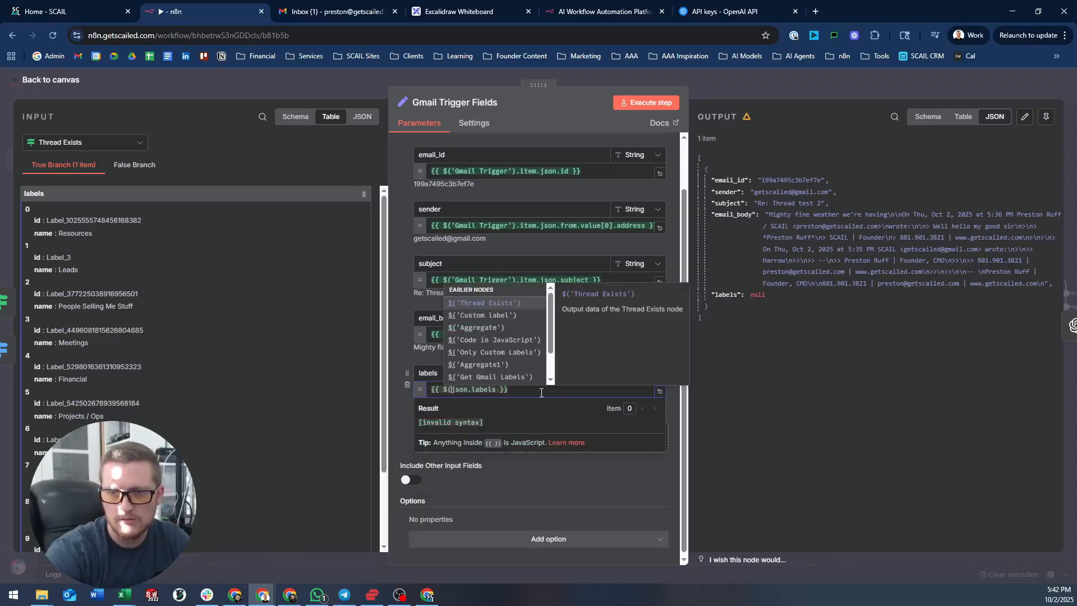
{"action": "key", "text": "Return"}
{"action": "type", "text": ".item."}
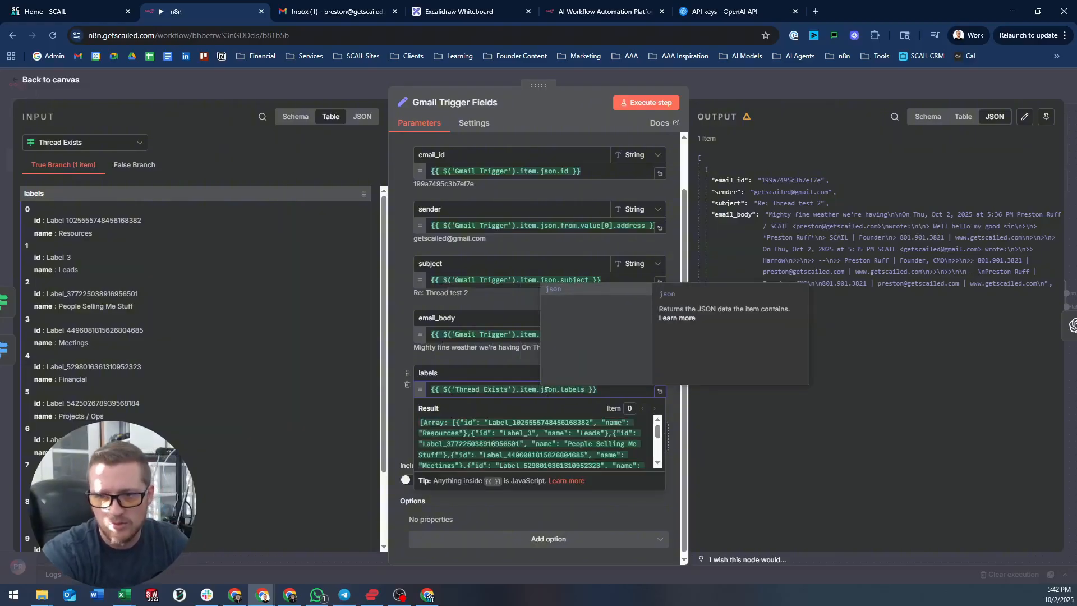
{"action": "left_click_drag", "start_coordinate": [540, 389], "coordinate": [450, 390]}
{"action": "key", "text": "BackSpace"}
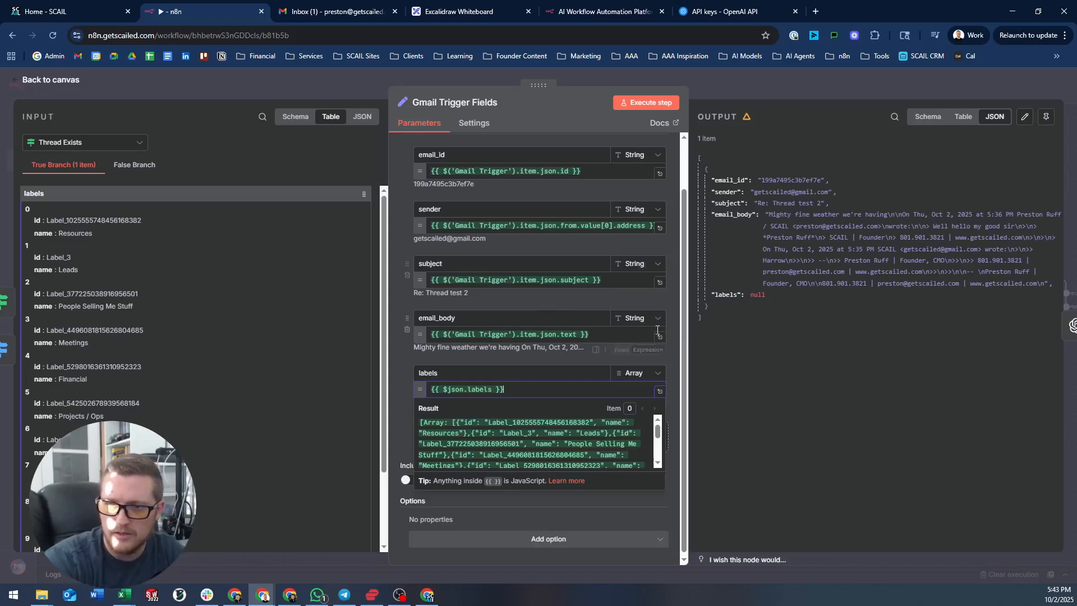
{"action": "scroll", "coordinate": [671, 381], "scroll_direction": "down", "scroll_amount": 1}
{"action": "left_click", "coordinate": [670, 376]}
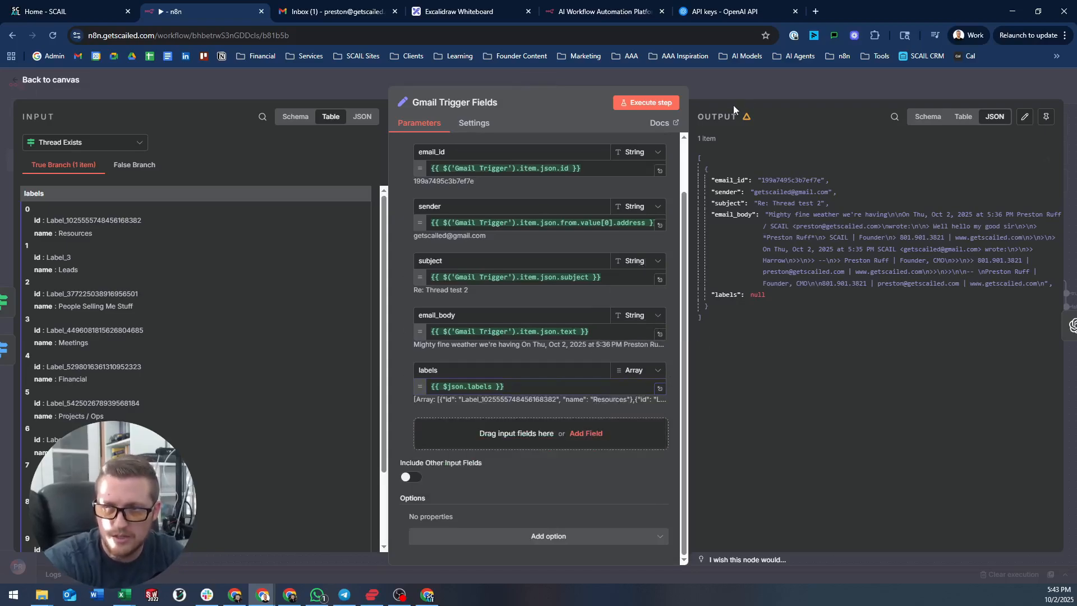
- Save the workflow from the canvas
{"action": "left_click", "coordinate": [763, 90]}
{"action": "scroll", "coordinate": [1020, 121], "scroll_direction": "right", "scroll_amount": 3}
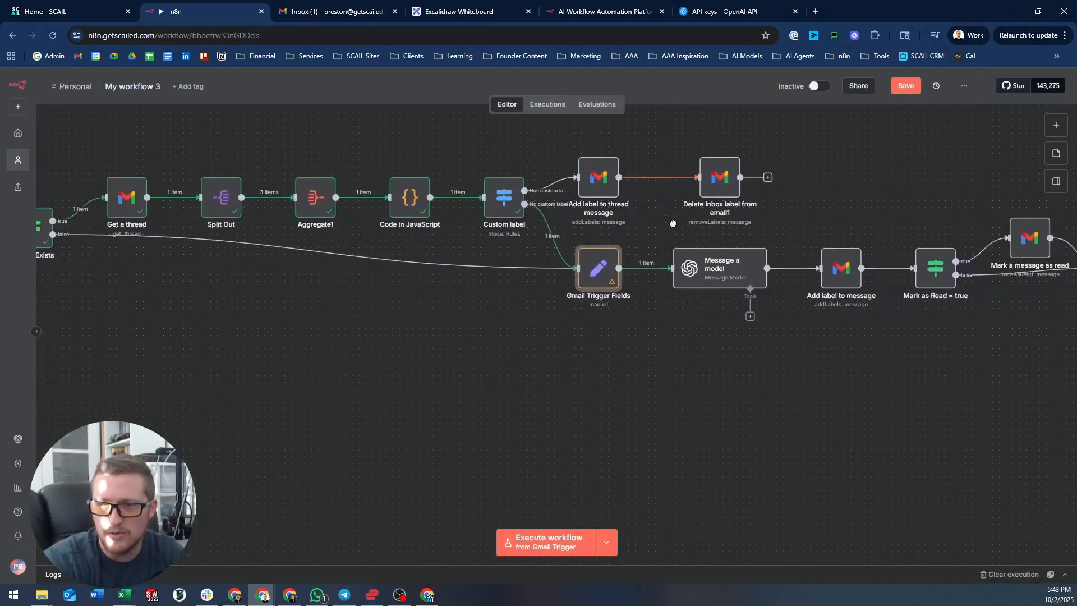
{"action": "left_click", "coordinate": [906, 85]}
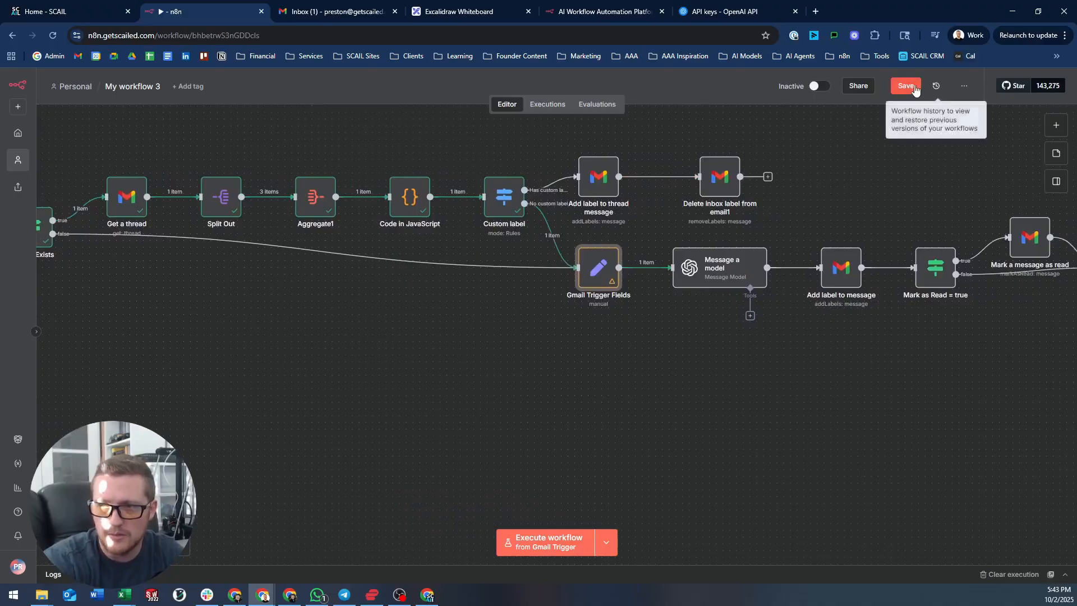
- Compare the labels expression's 'Resources' array preview with the null labels value in Output
{"action": "double_click", "coordinate": [601, 268]}
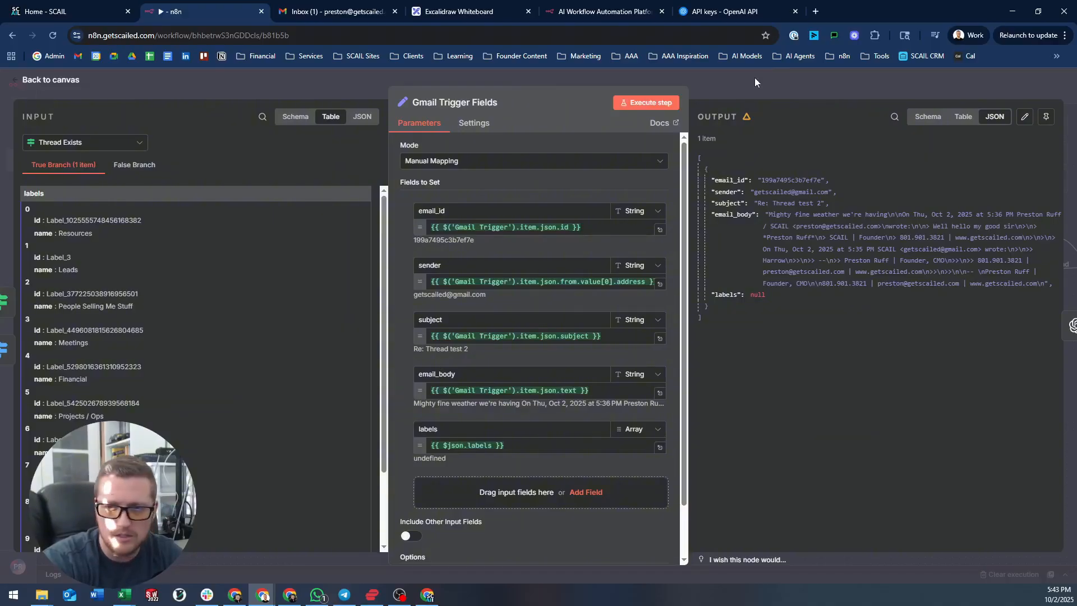
{"action": "left_click", "coordinate": [519, 447]}
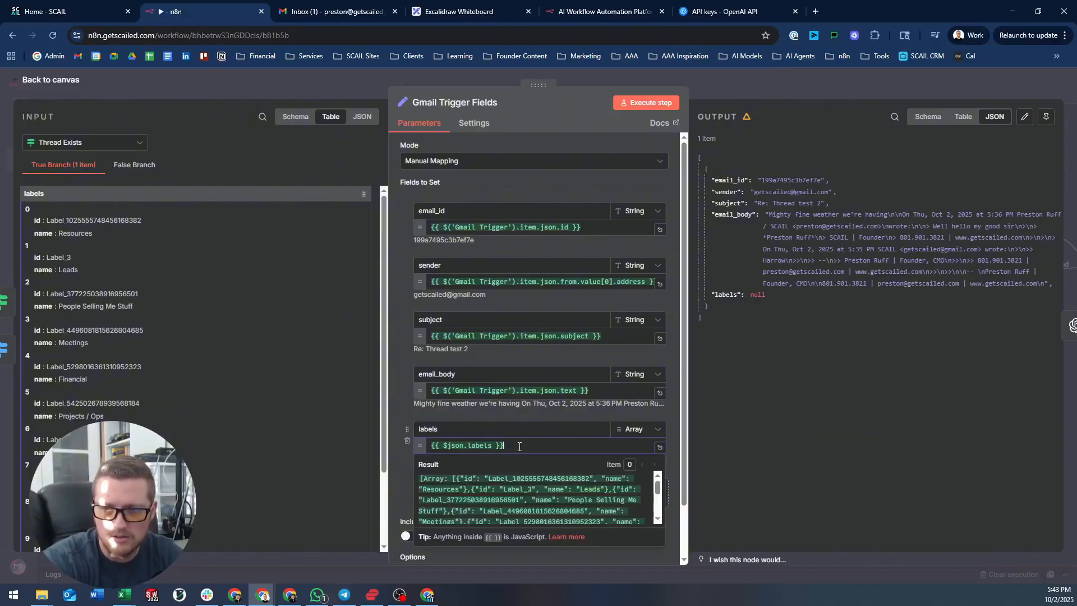
{"action": "left_click", "coordinate": [762, 84]}
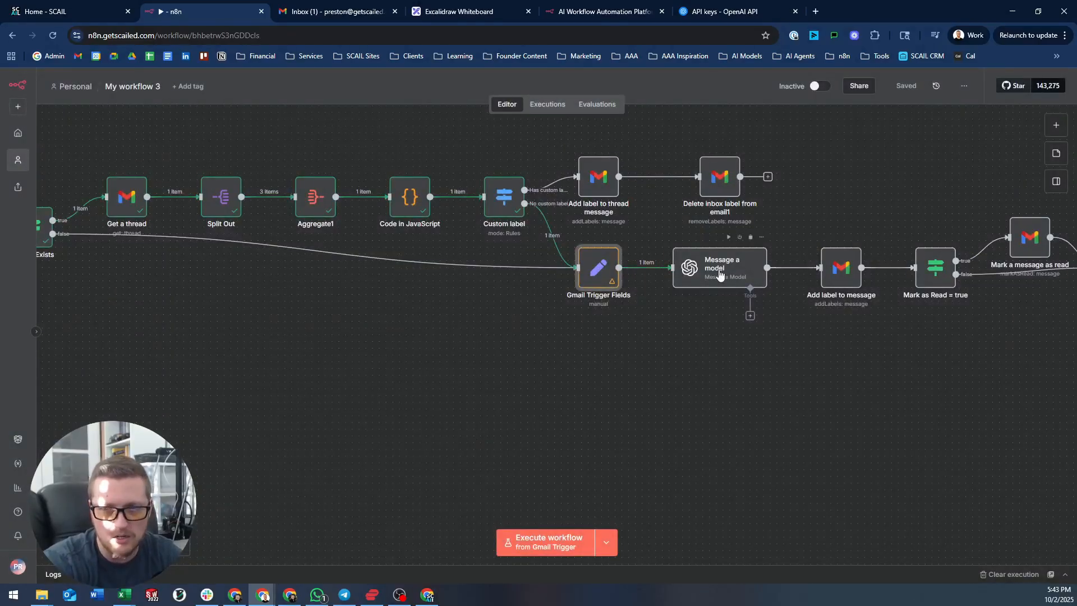
{"action": "double_click", "coordinate": [603, 275]}
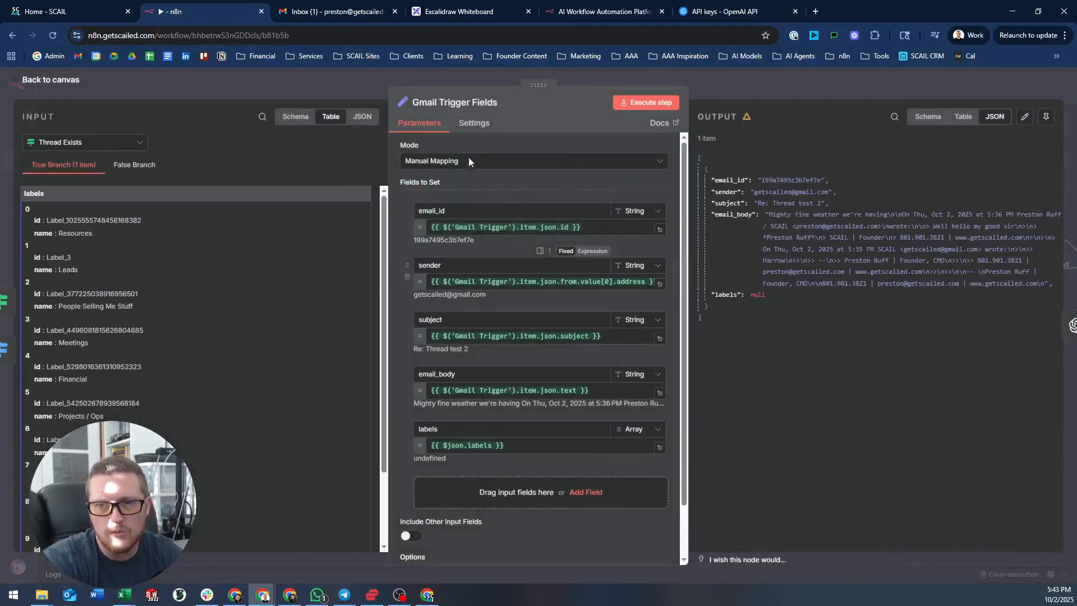
{"action": "double_click", "coordinate": [757, 294]}
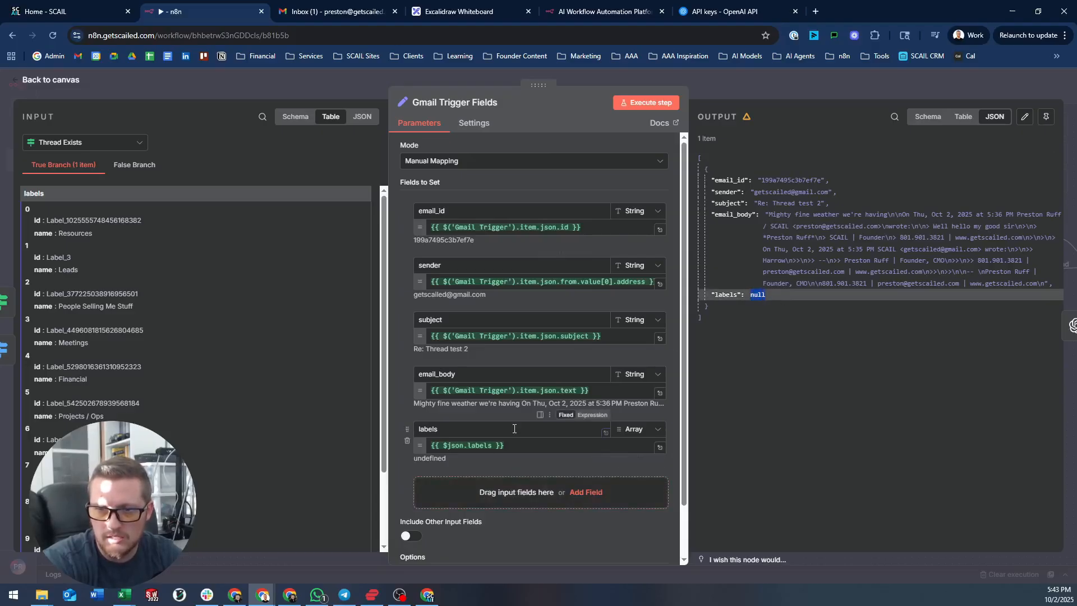
{"action": "left_click", "coordinate": [520, 448]}
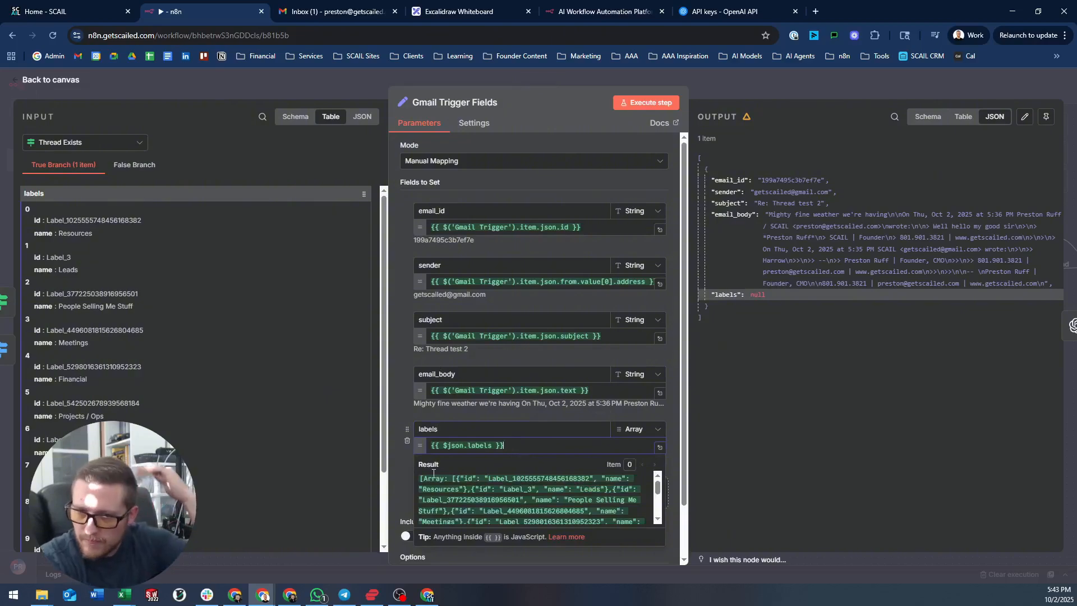
{"action": "left_click", "coordinate": [401, 466]}
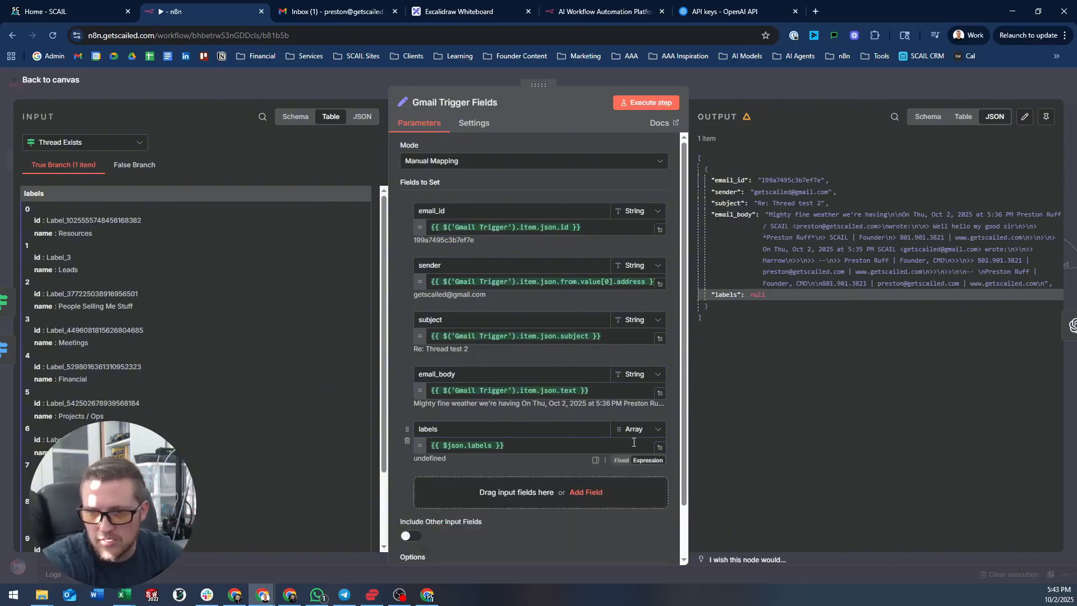
{"action": "left_click", "coordinate": [527, 448]}
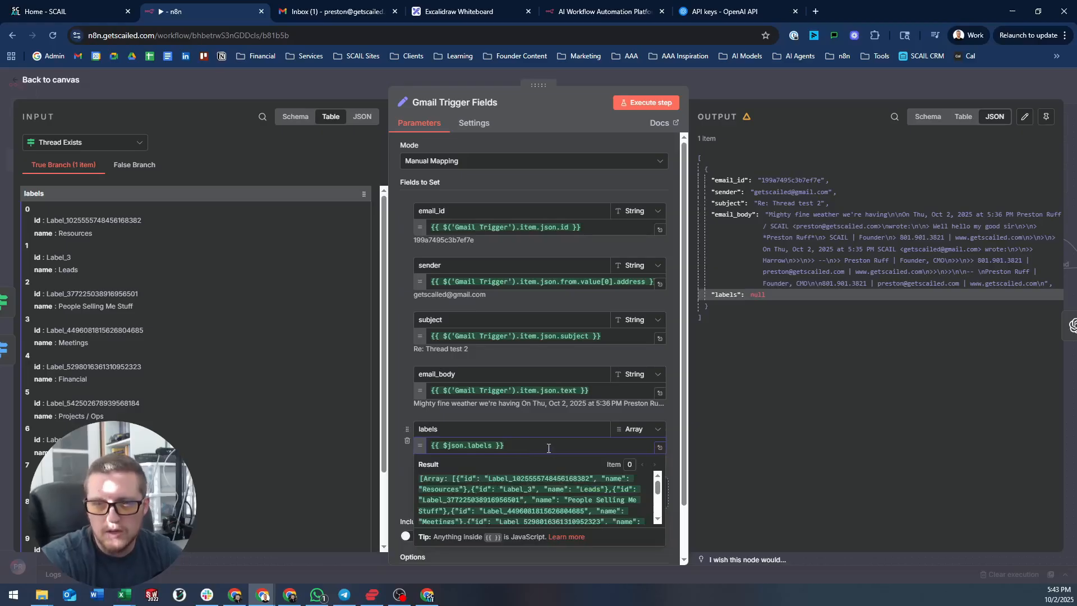
{"action": "left_click_drag", "start_coordinate": [493, 447], "coordinate": [454, 451]}
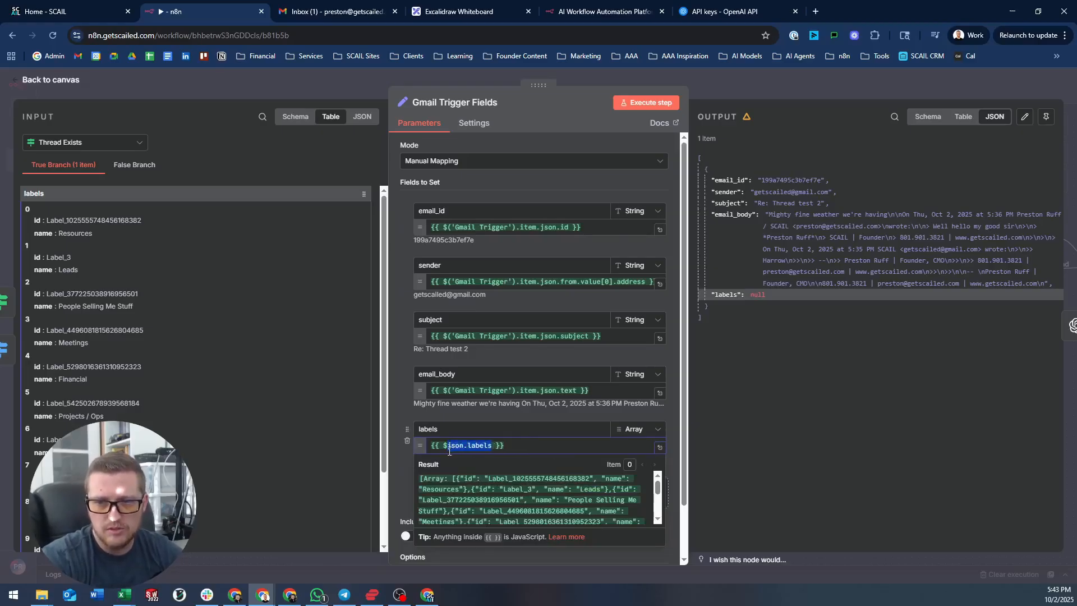
- Write the labels expression as {{ $('Thread Exists').item.json.labels }}
{"action": "type", "text": "("}
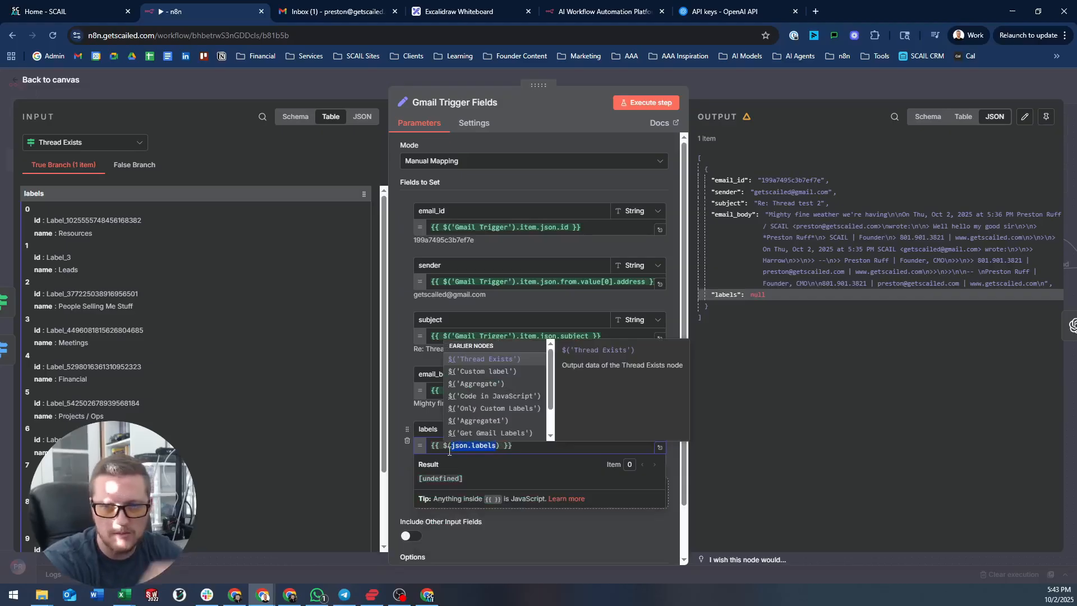
{"action": "left_click", "coordinate": [482, 358]}
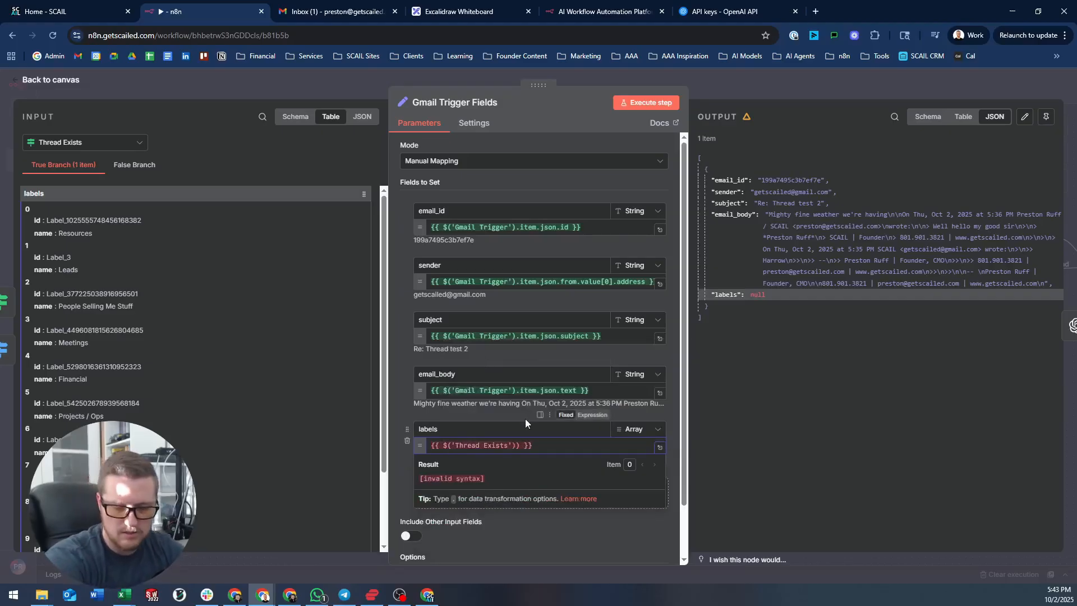
{"action": "key", "text": "Delete"}
{"action": "type", "text": ".item.jso"}
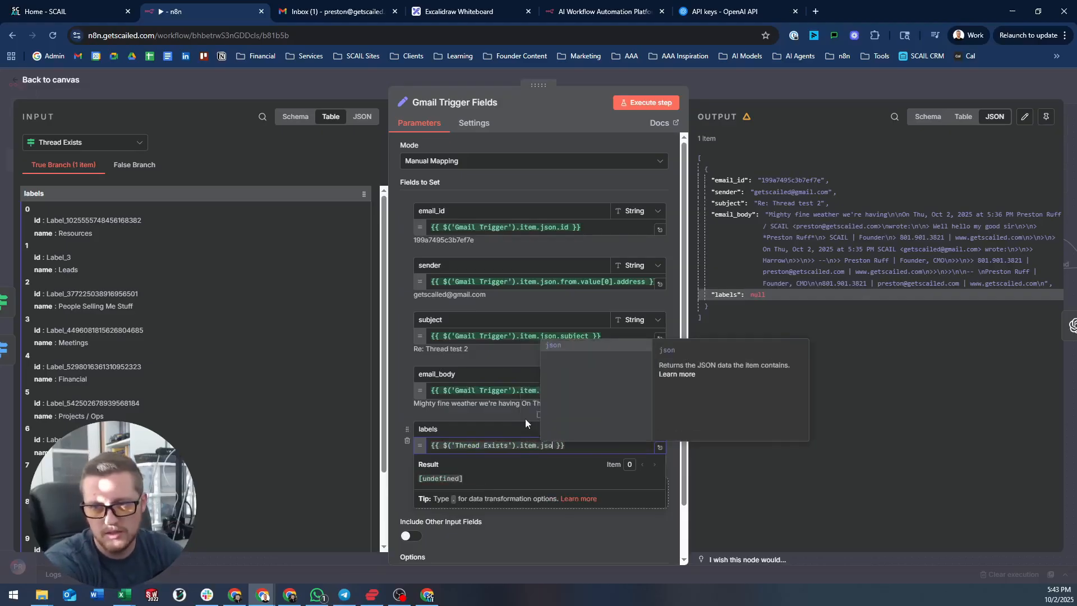
{"action": "type", "text": "n."}
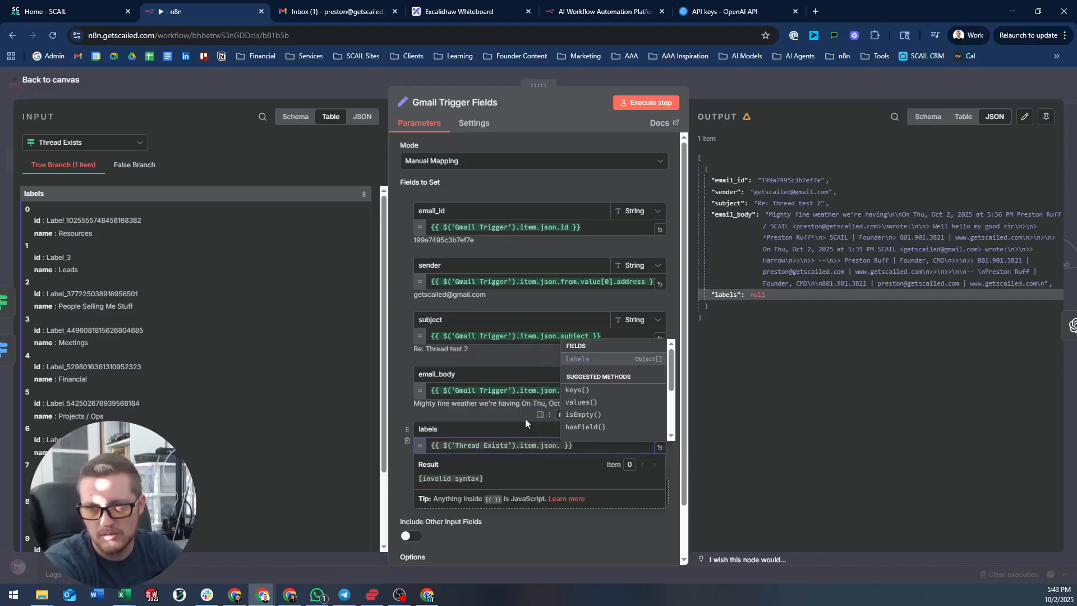
{"action": "left_click", "coordinate": [643, 362]}
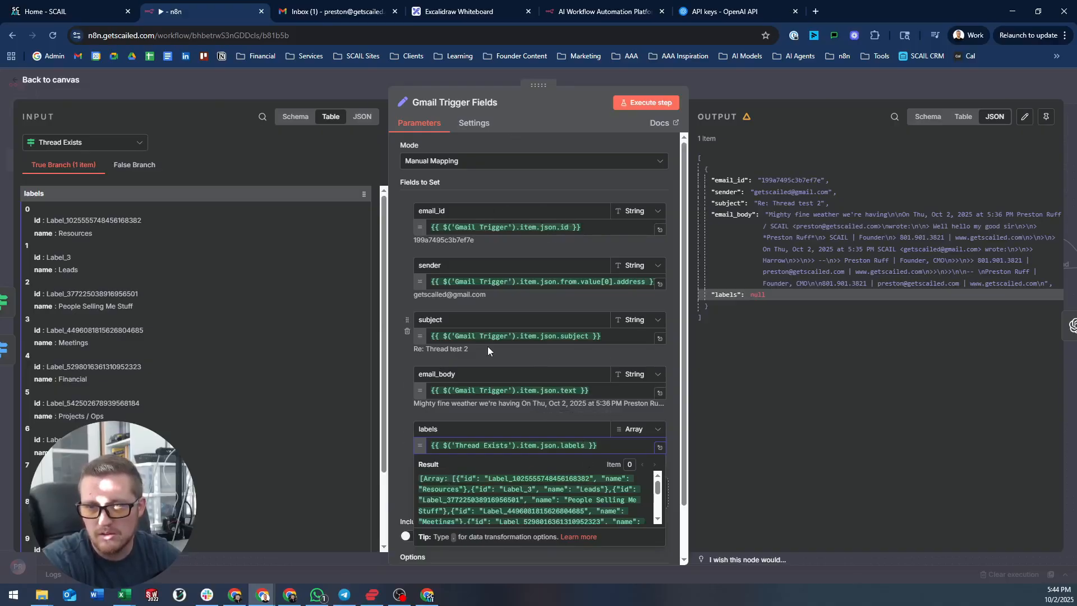
{"action": "type", "text": "."}
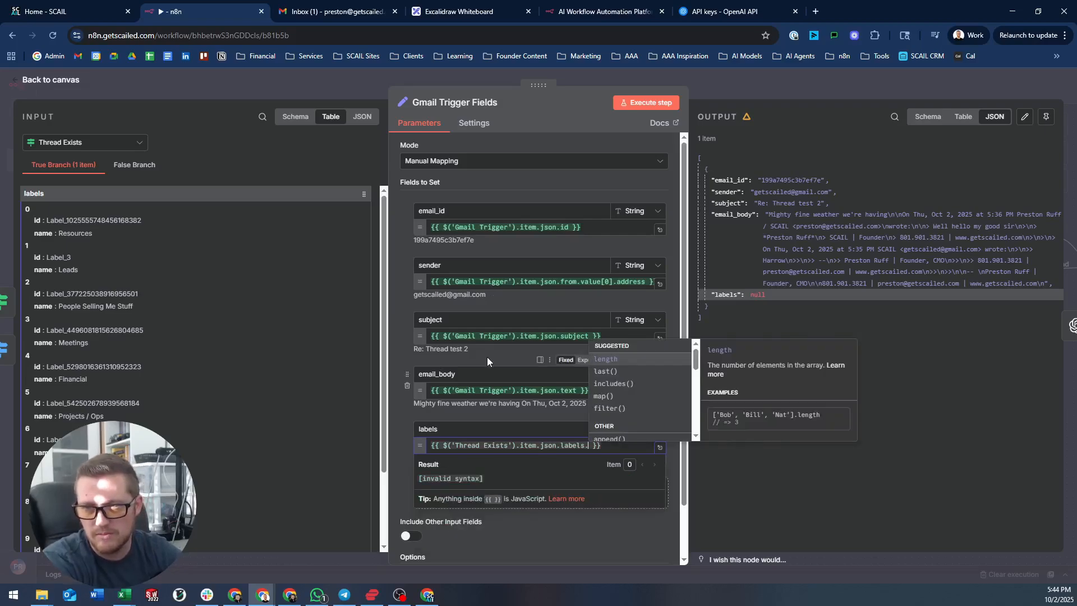
{"action": "key", "text": "BackSpace"}
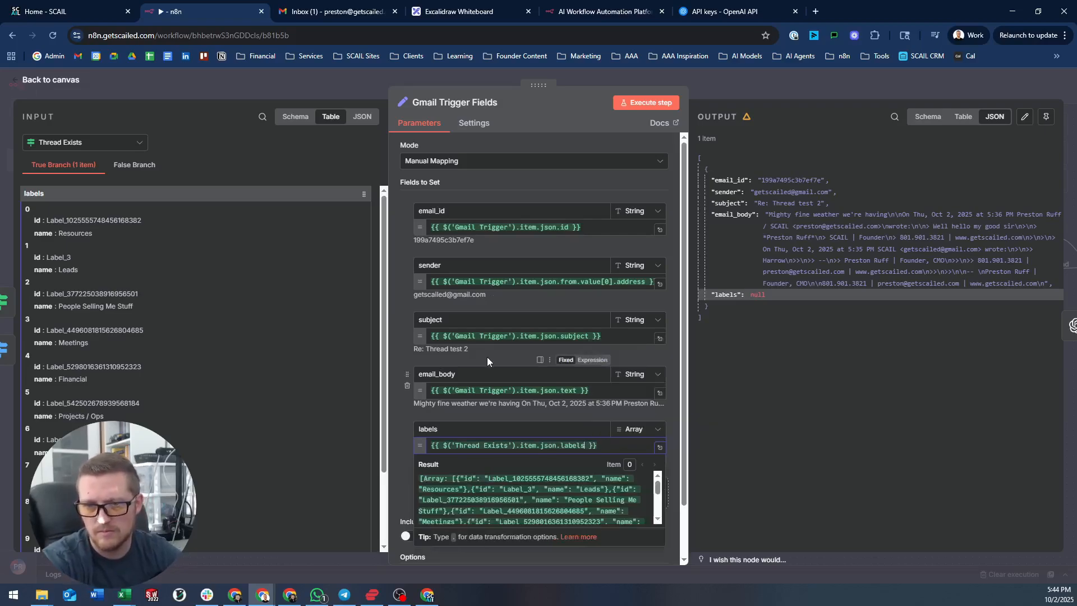
- Try the labels type as String, then set it back to Array and re-run the node to list every label
{"action": "left_click", "coordinate": [644, 430]}
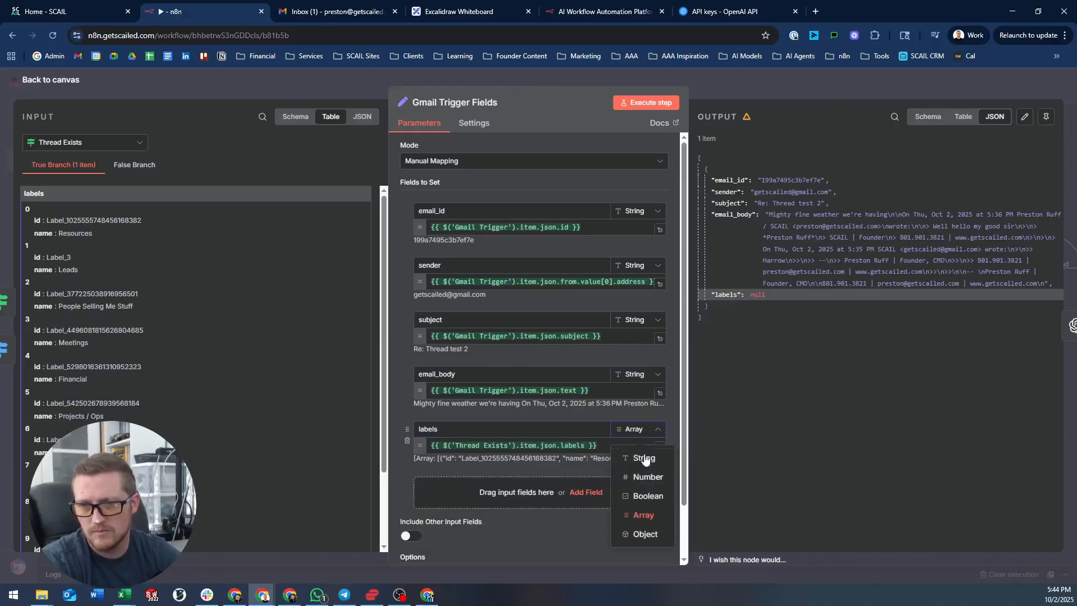
{"action": "left_click", "coordinate": [644, 458]}
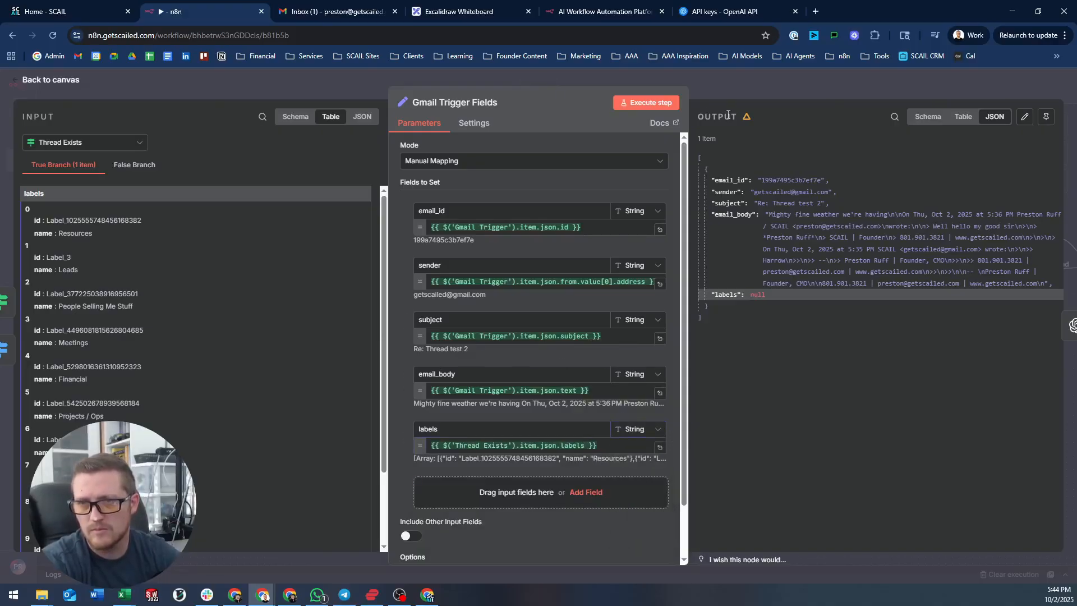
{"action": "left_click", "coordinate": [646, 102]}
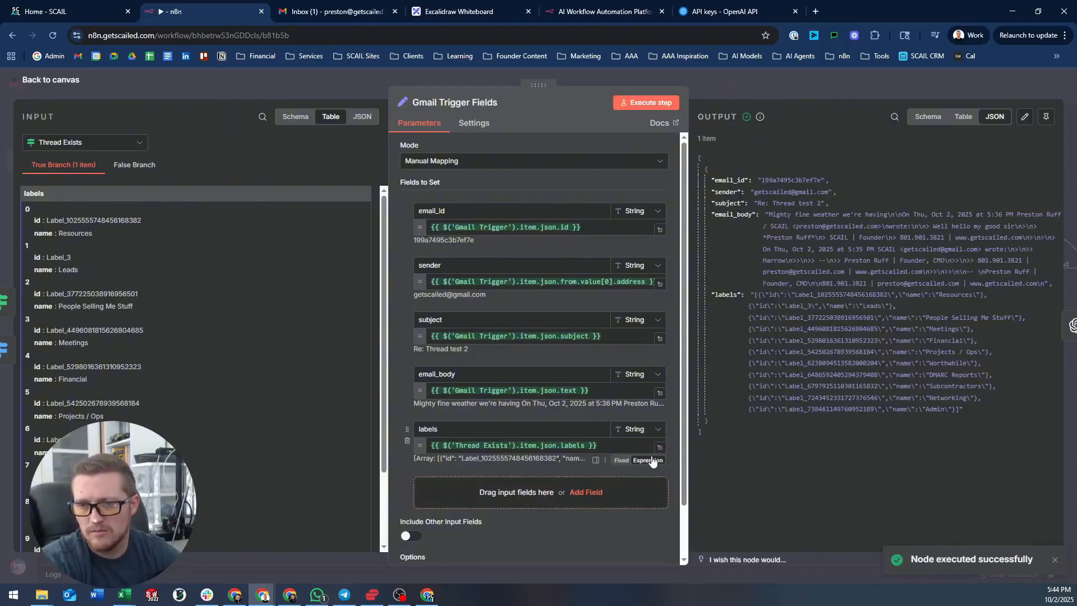
{"action": "left_click", "coordinate": [653, 431]}
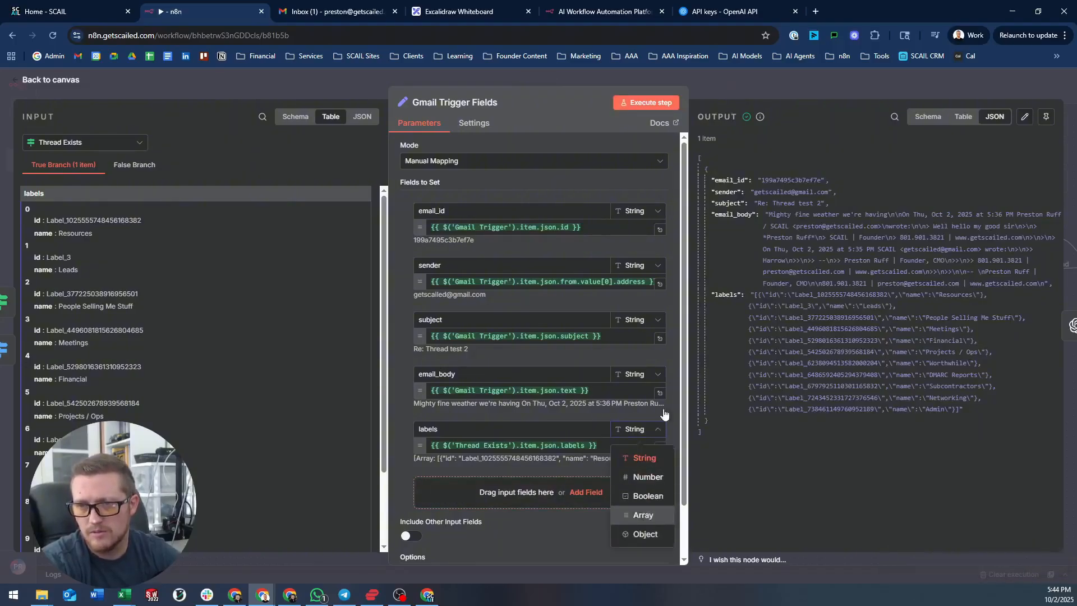
{"action": "left_click", "coordinate": [643, 515]}
{"action": "left_click", "coordinate": [649, 103]}
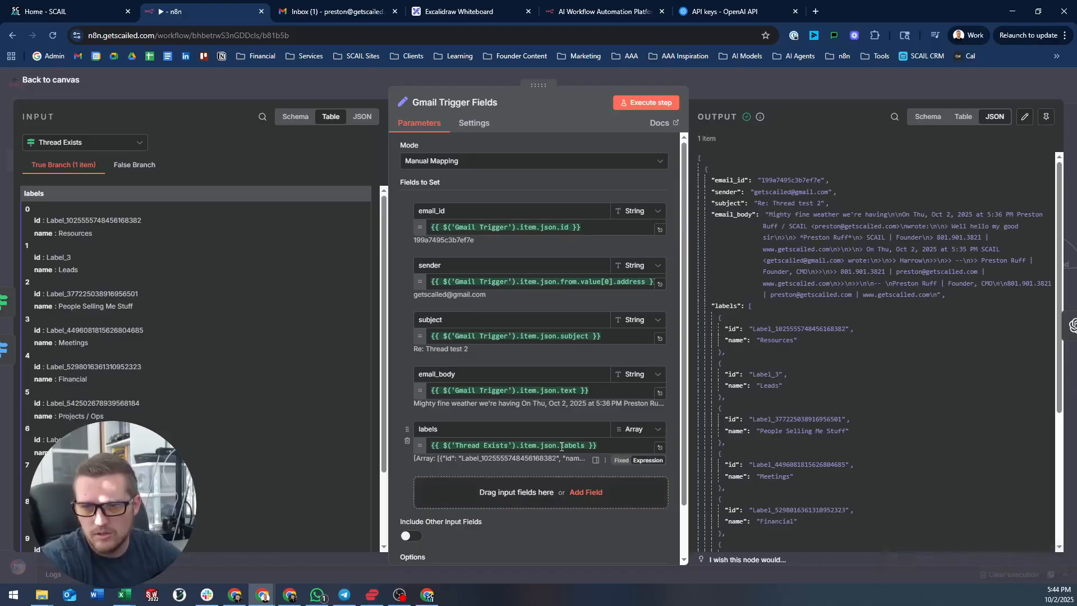
{"action": "left_click_drag", "start_coordinate": [562, 447], "coordinate": [547, 449]}
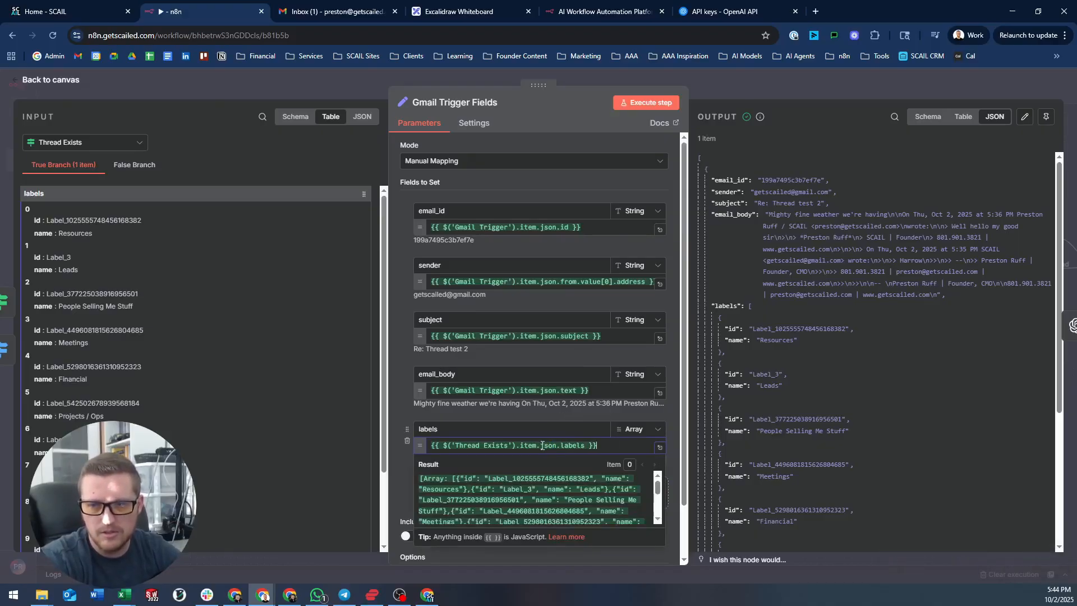
{"action": "left_click_drag", "start_coordinate": [541, 447], "coordinate": [453, 450]}
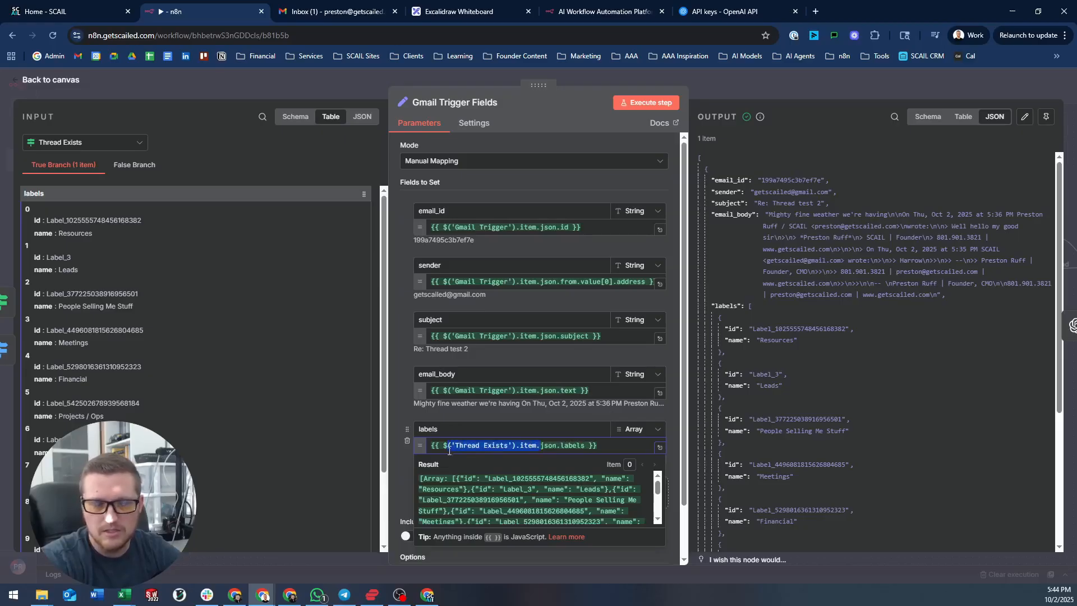
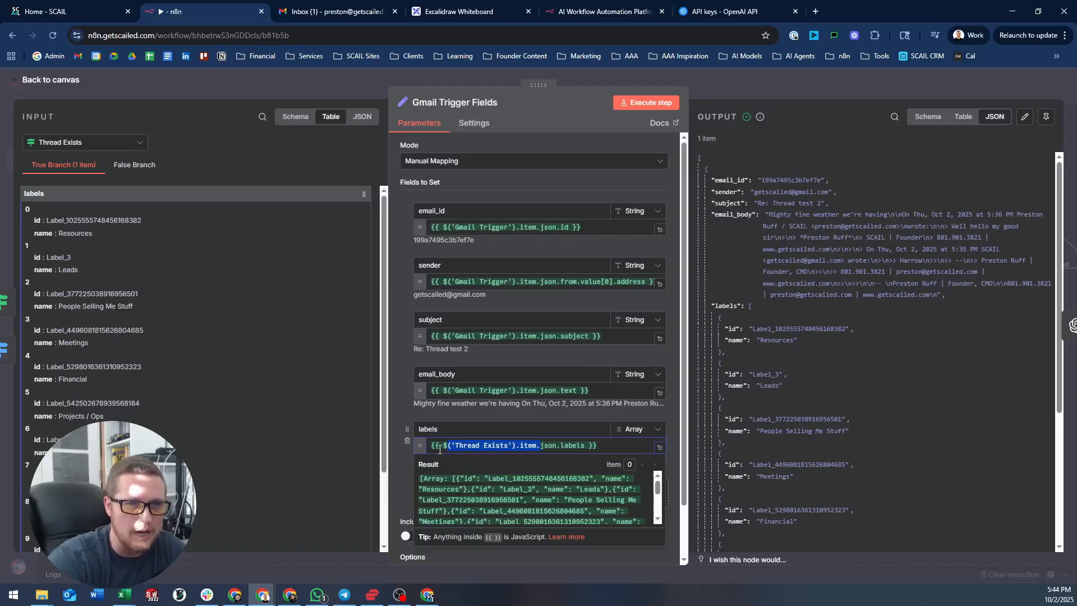
- Test the labels expression without the Thread Exists reference, then restore it and rerun the node
{"action": "key", "text": "BackSpace"}
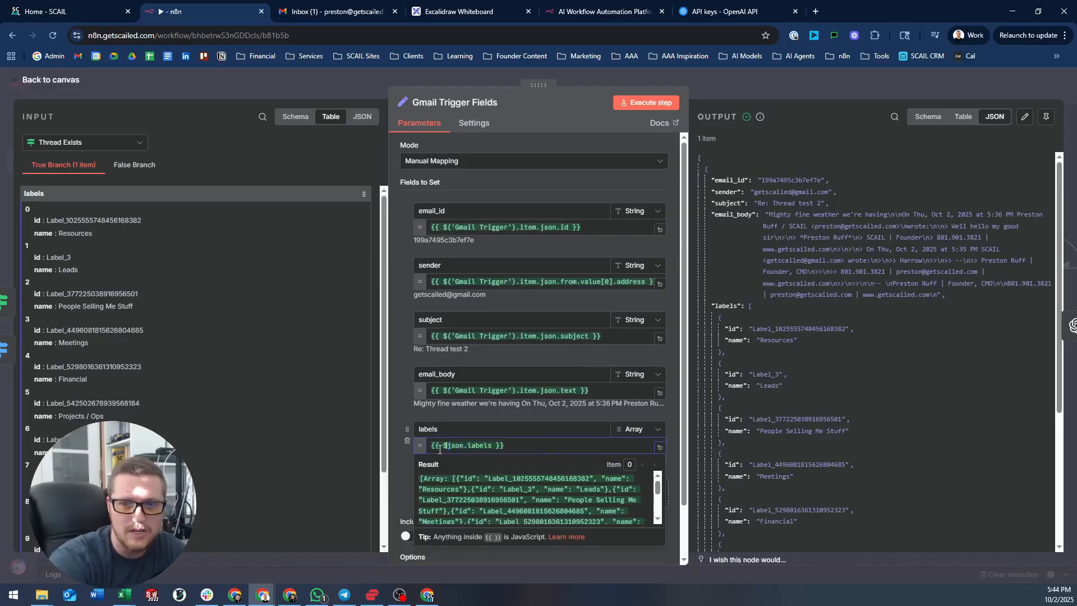
{"action": "left_click", "coordinate": [638, 103]}
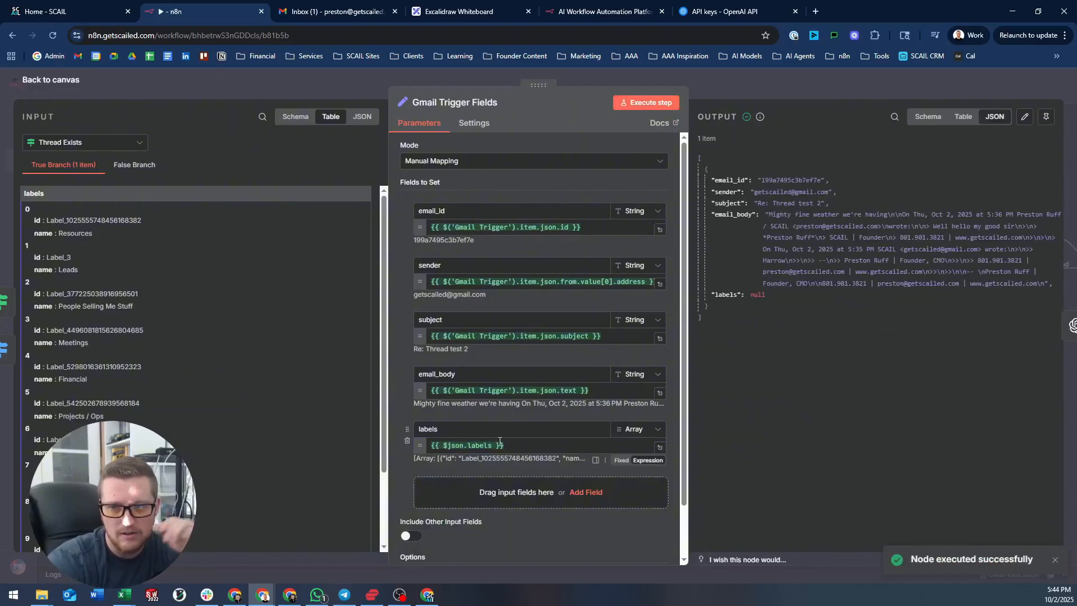
{"action": "left_click", "coordinate": [460, 446]}
{"action": "key", "text": "ctrl+z"}
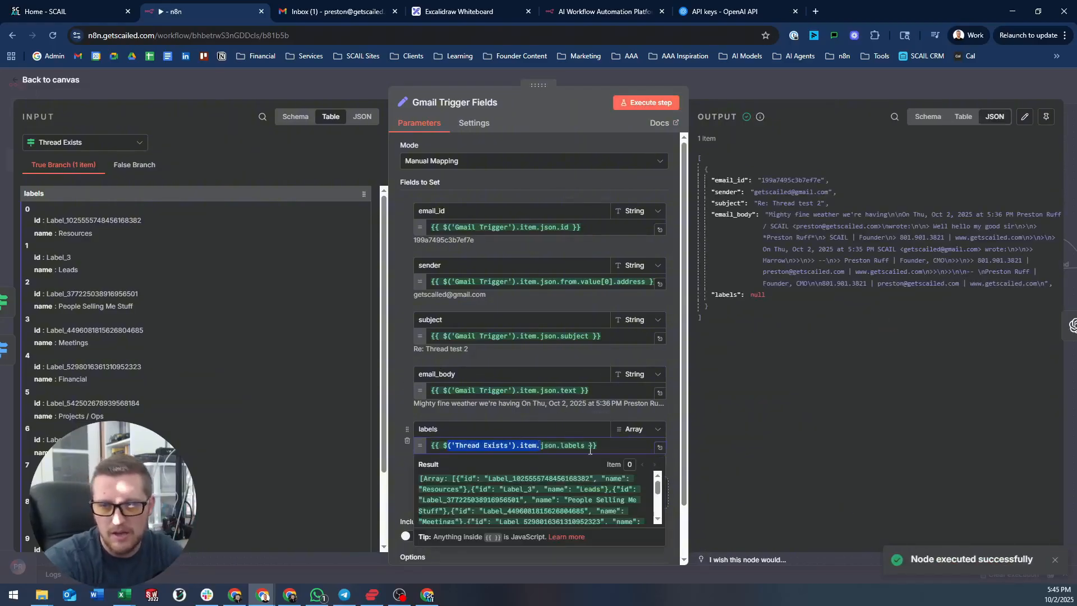
{"action": "left_click", "coordinate": [602, 446]}
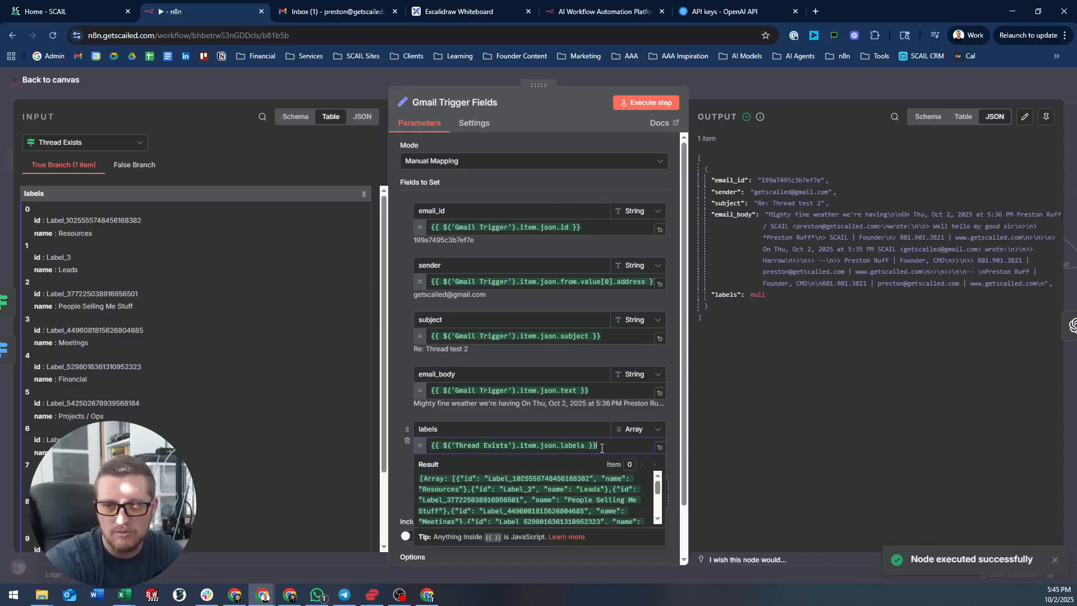
{"action": "left_click", "coordinate": [658, 101]}
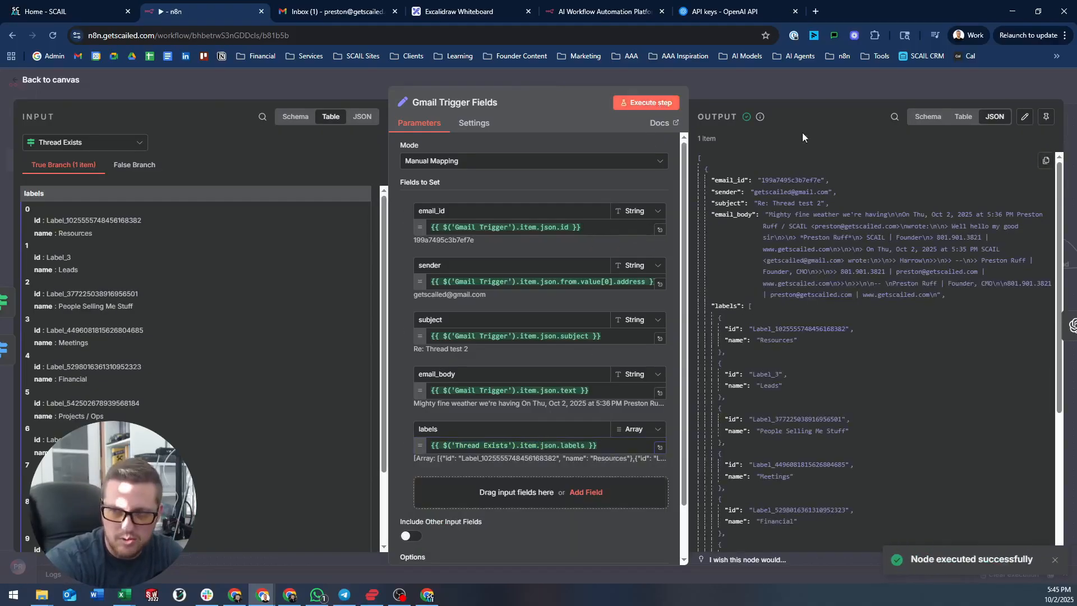
{"action": "left_click", "coordinate": [784, 83]}
- Inspect the Gmail Trigger Fields node and preview the Message a model information prompt
{"action": "left_click_drag", "start_coordinate": [495, 208], "coordinate": [593, 250]}
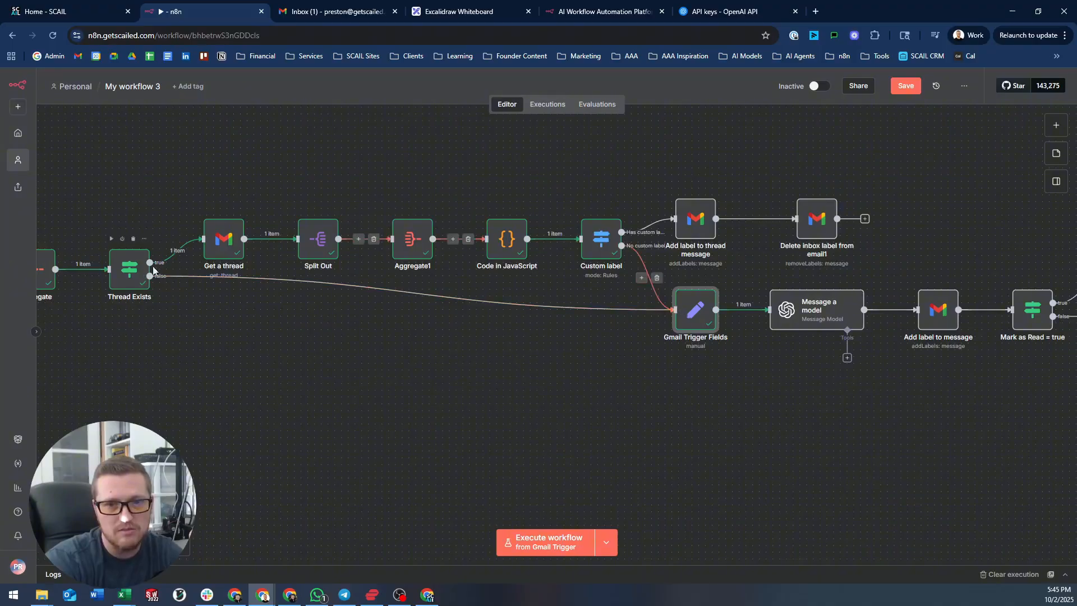
{"action": "double_click", "coordinate": [706, 322]}
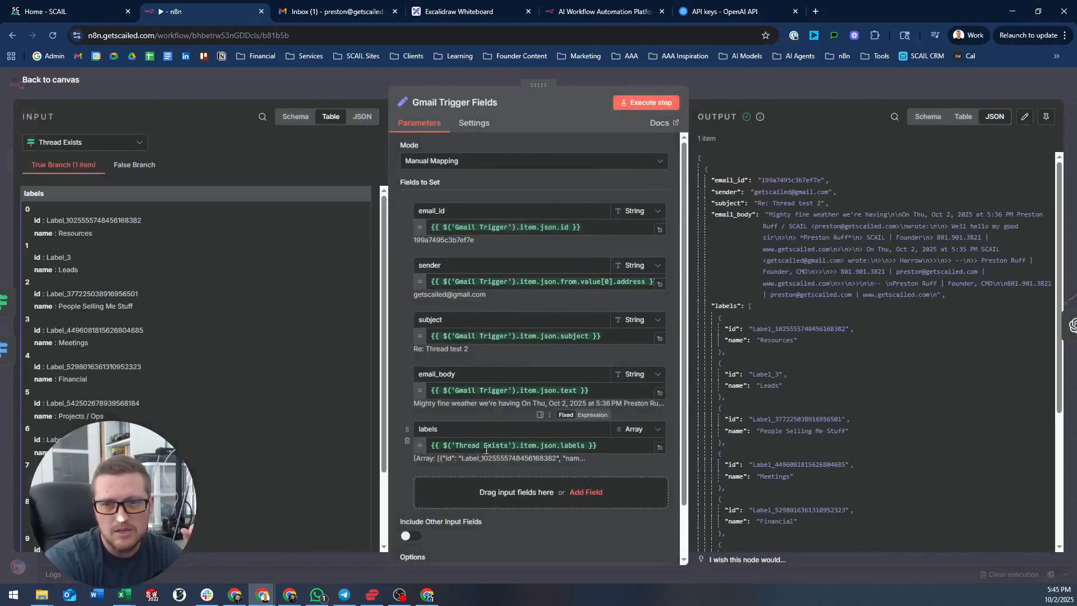
{"action": "key", "text": "Escape"}
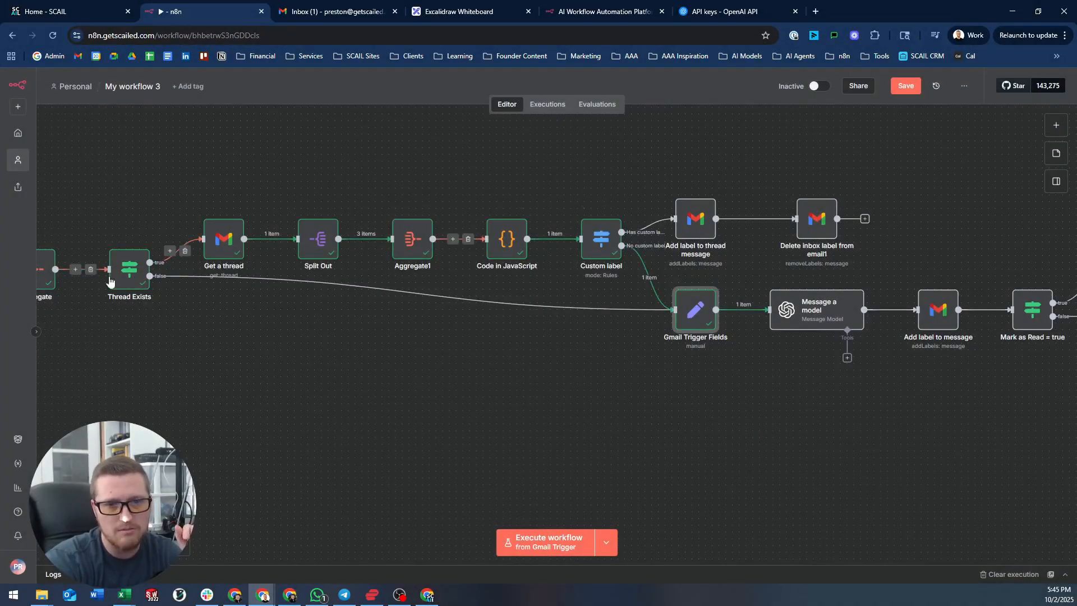
{"action": "double_click", "coordinate": [699, 314]}
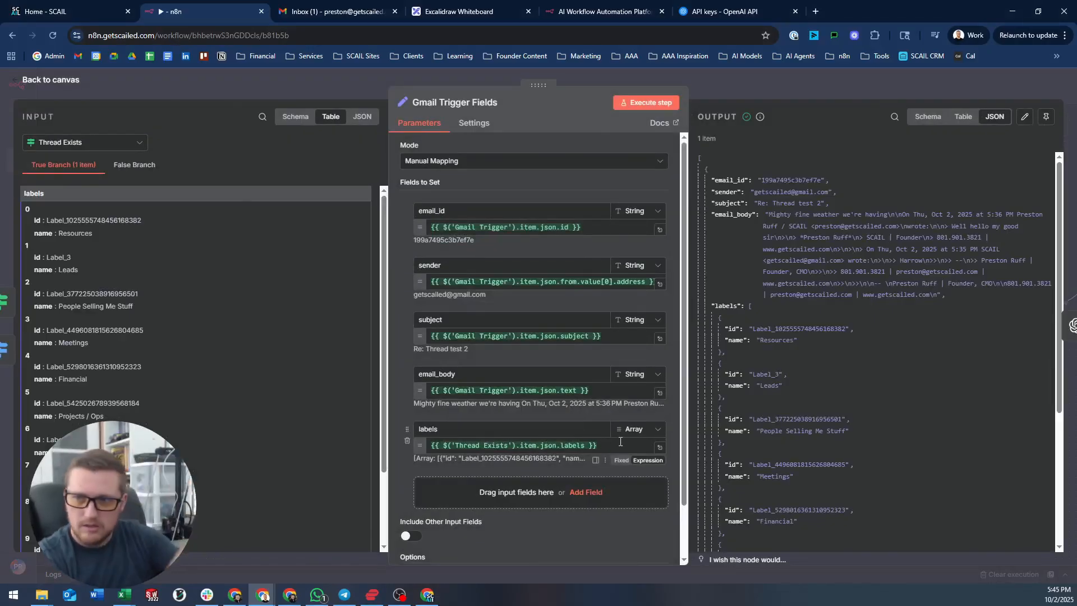
{"action": "left_click", "coordinate": [789, 76]}
{"action": "double_click", "coordinate": [801, 311]}
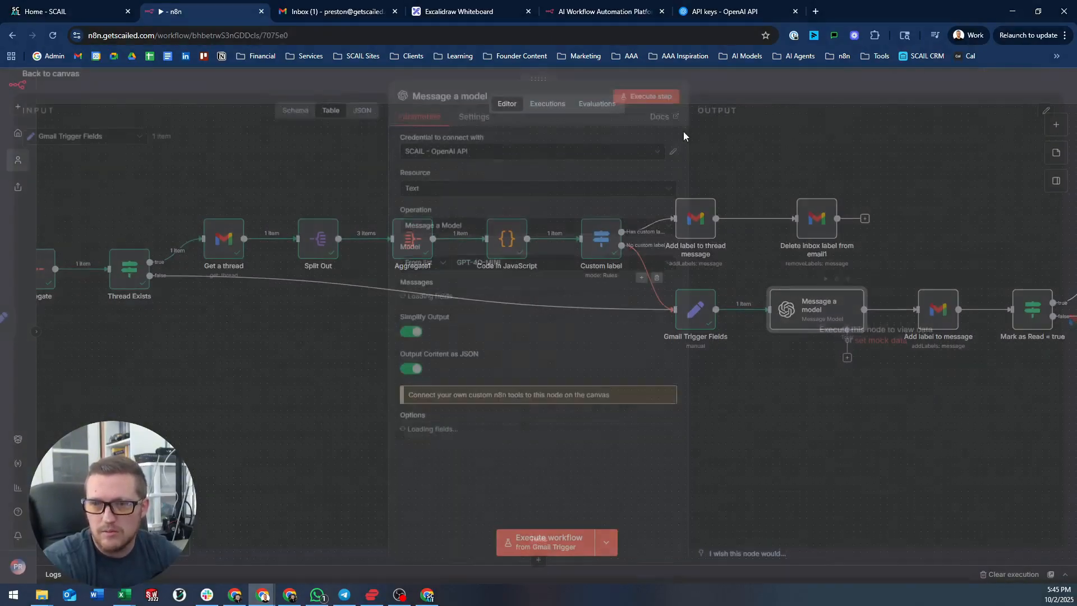
{"action": "scroll", "coordinate": [652, 364], "scroll_direction": "down", "scroll_amount": 5}
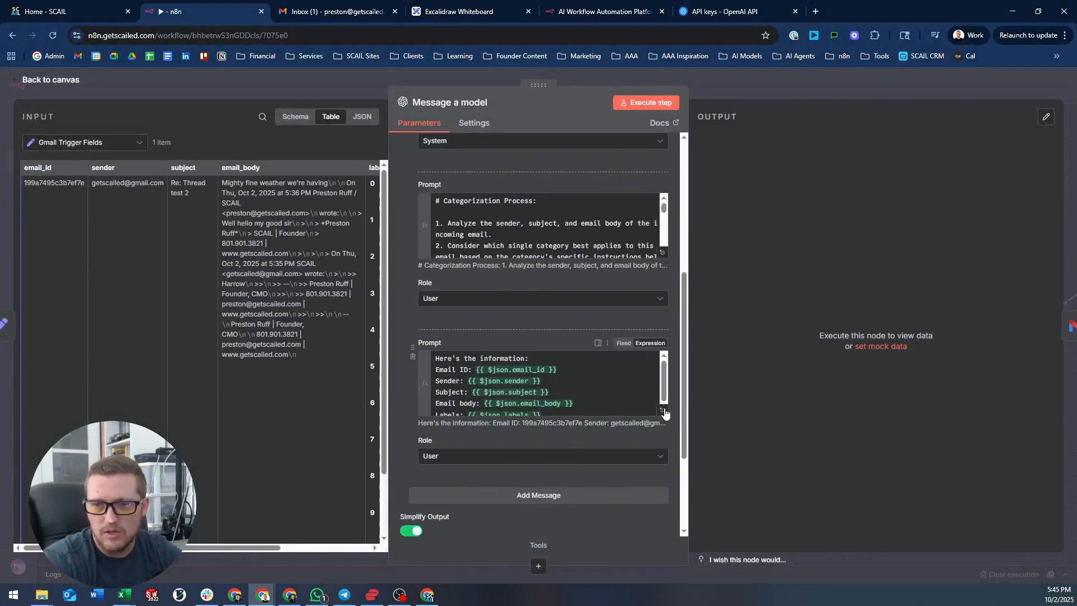
{"action": "left_click", "coordinate": [663, 411]}
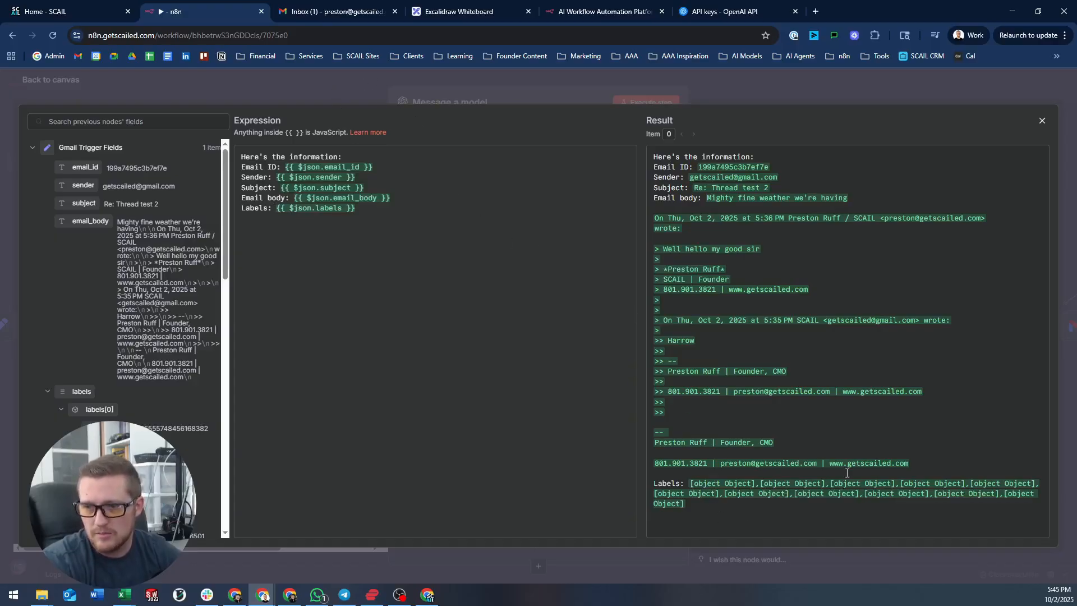
{"action": "left_click", "coordinate": [757, 83]}
{"action": "key", "text": "Escape"}
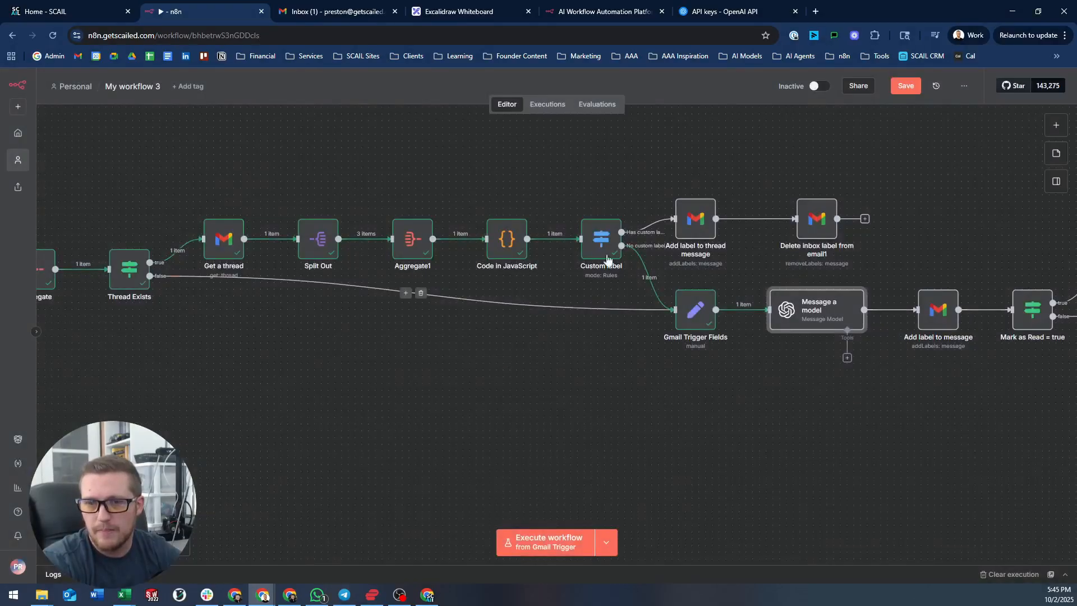
- Change the Gmail Trigger Fields labels type from Array to String and rerun the node
{"action": "double_click", "coordinate": [692, 310]}
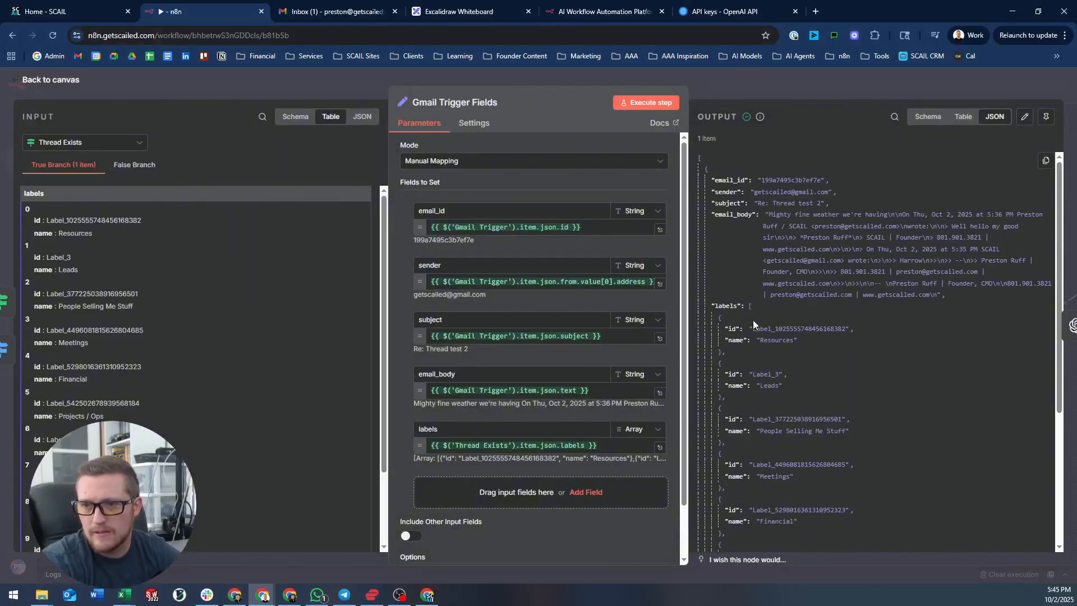
{"action": "left_click", "coordinate": [636, 429]}
{"action": "left_click", "coordinate": [640, 454]}
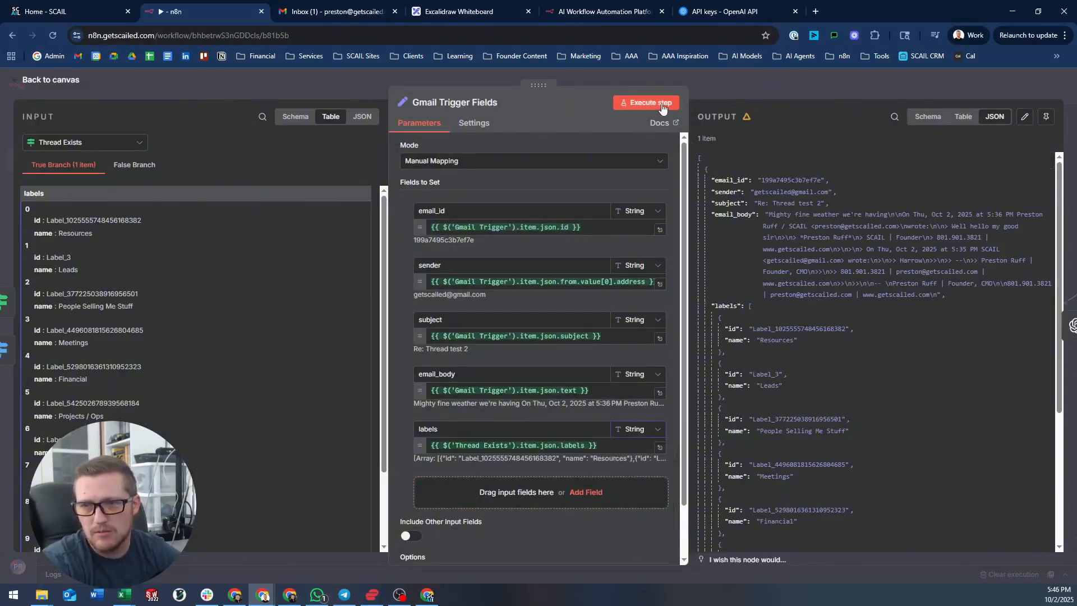
{"action": "left_click", "coordinate": [646, 102]}
{"action": "left_click", "coordinate": [764, 89]}
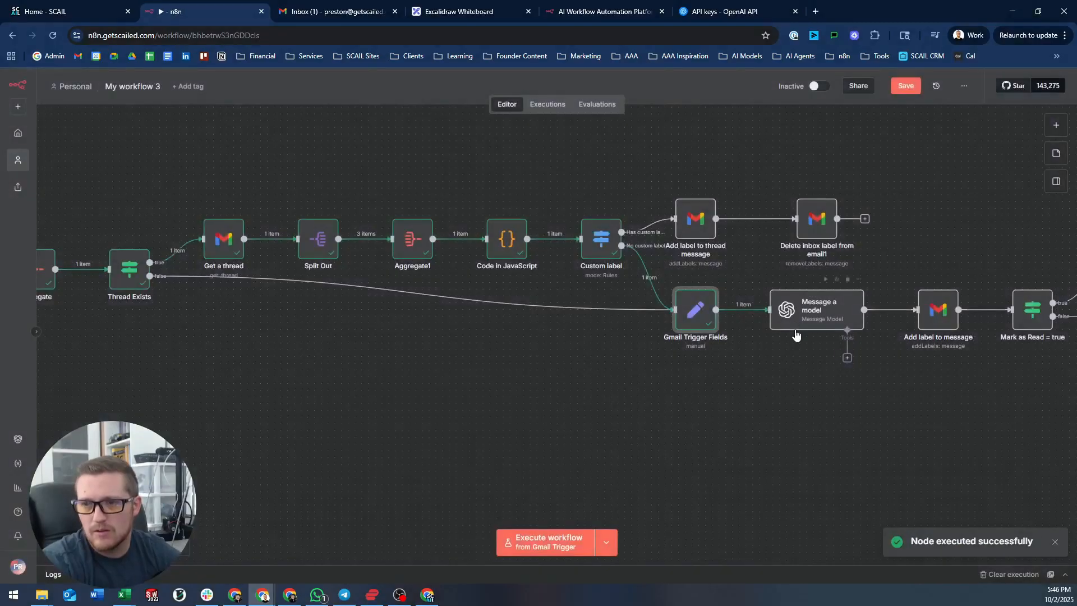
{"action": "double_click", "coordinate": [821, 307]}
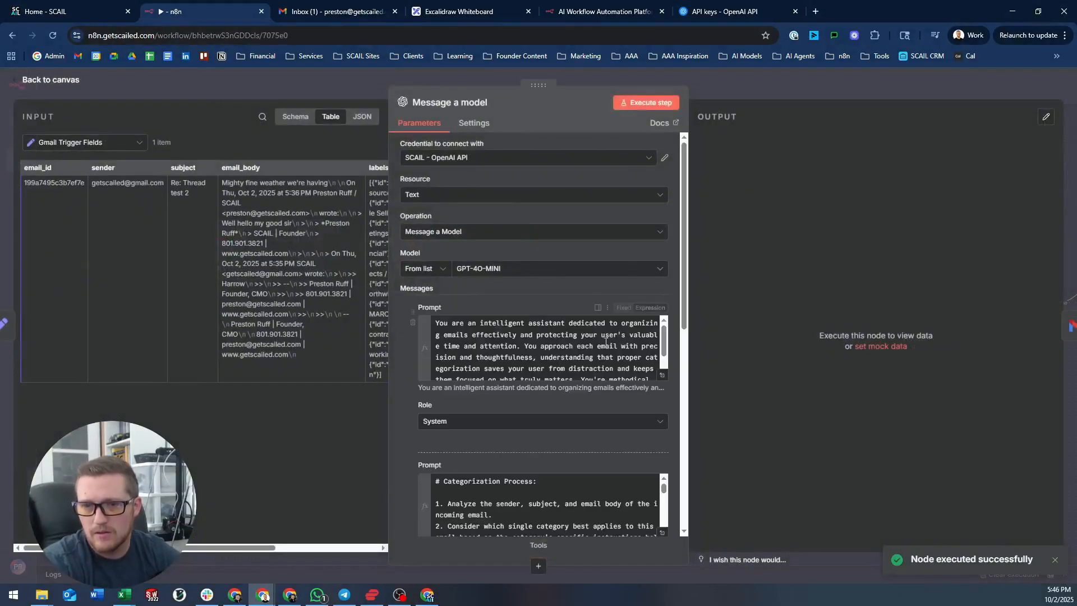
- Check the labels in the expanded user prompt preview, then go back to the canvas
{"action": "scroll", "coordinate": [665, 473], "scroll_direction": "down", "scroll_amount": 5}
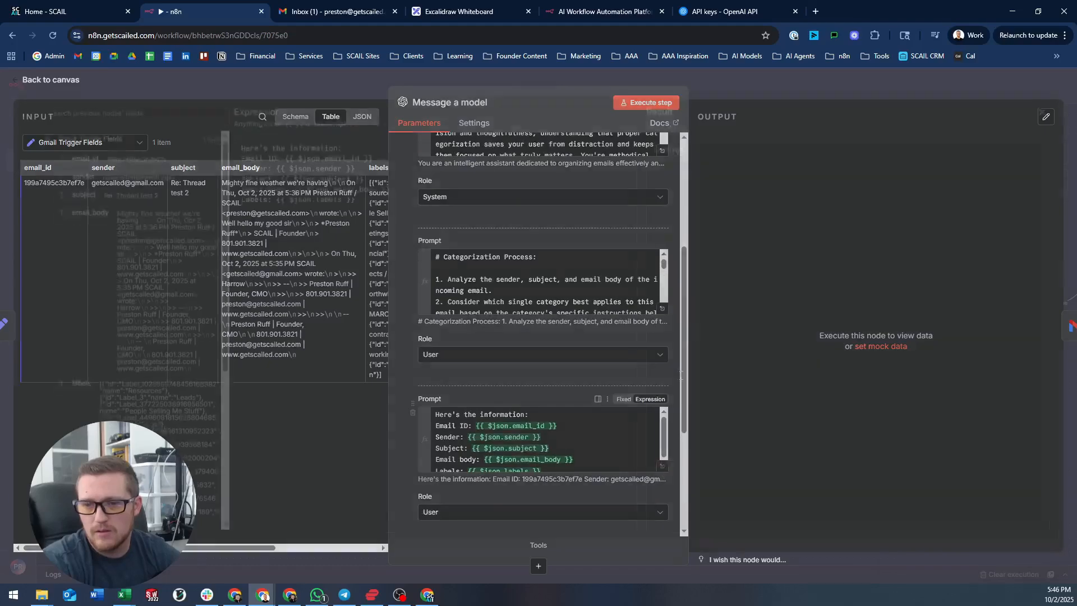
{"action": "left_click", "coordinate": [663, 466]}
{"action": "scroll", "coordinate": [764, 256], "scroll_direction": "down", "scroll_amount": 2}
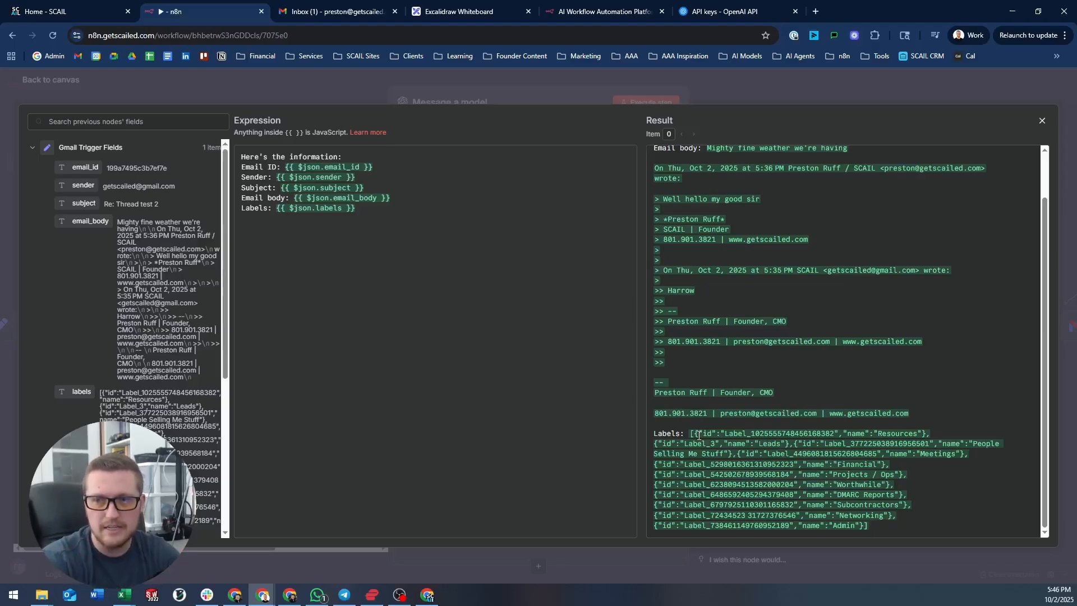
{"action": "left_click", "coordinate": [806, 79]}
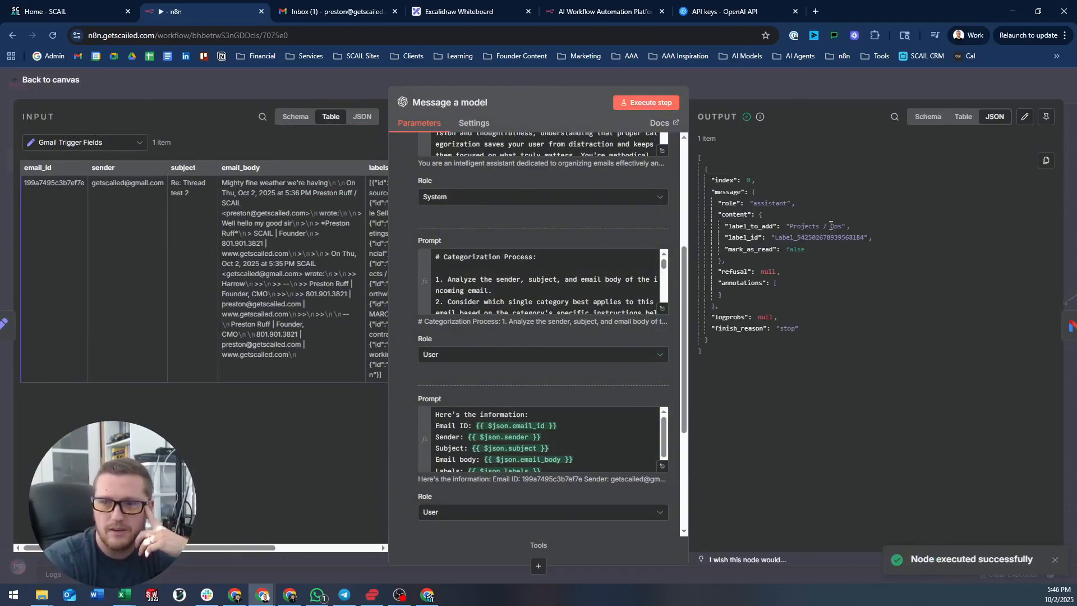
{"action": "left_click", "coordinate": [796, 81]}
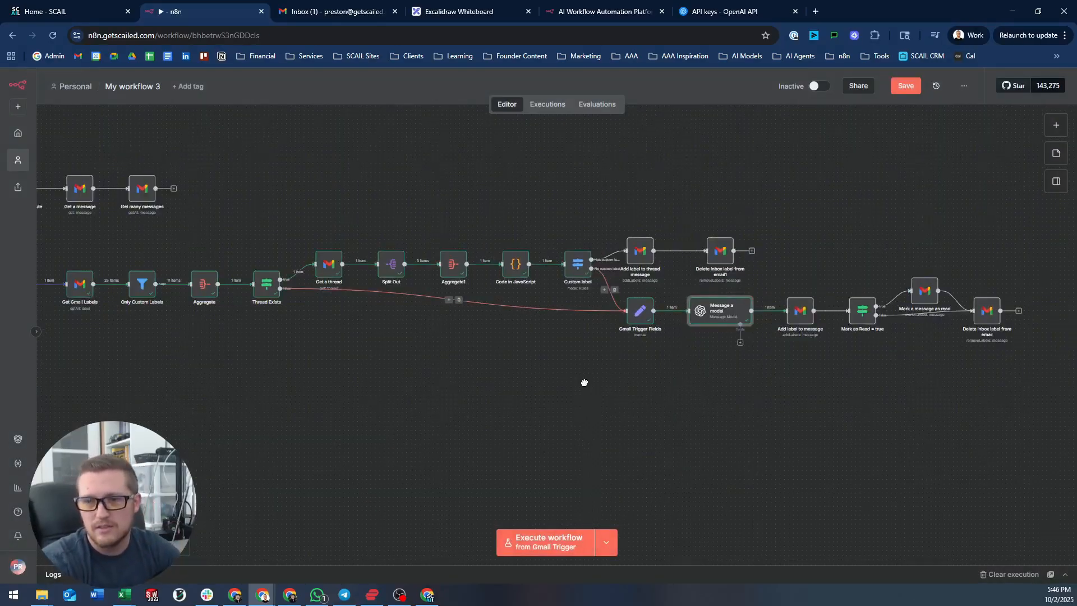
- Run the workflow, then map the model's label_id into Add label to message's Label Names or IDs and rerun it
{"action": "left_click_drag", "start_coordinate": [584, 382], "coordinate": [649, 387]}
{"action": "left_click", "coordinate": [559, 538]}
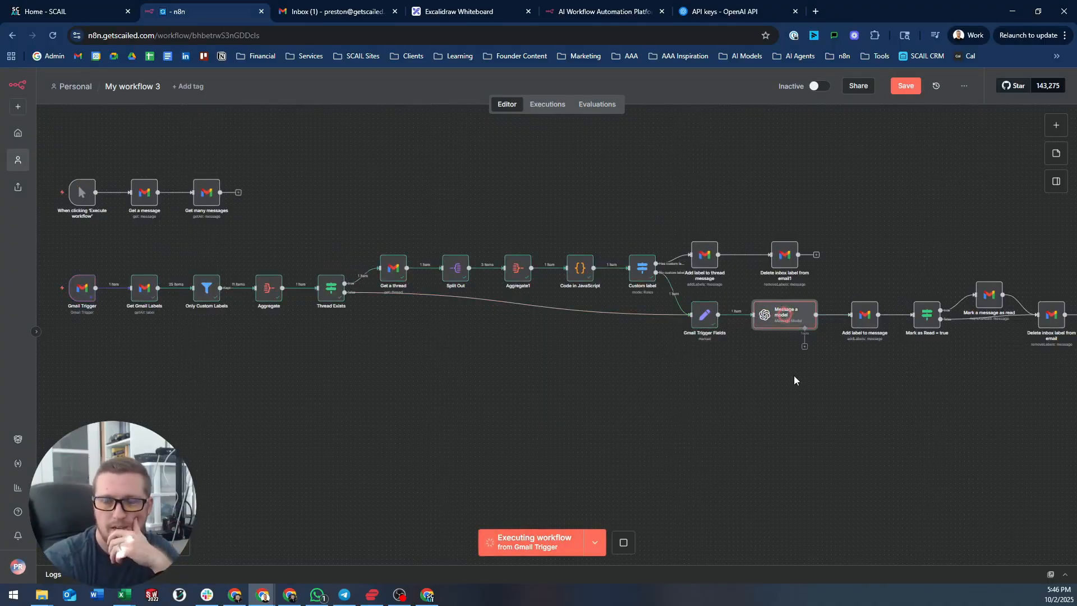
{"action": "left_click_drag", "start_coordinate": [793, 380], "coordinate": [631, 375]}
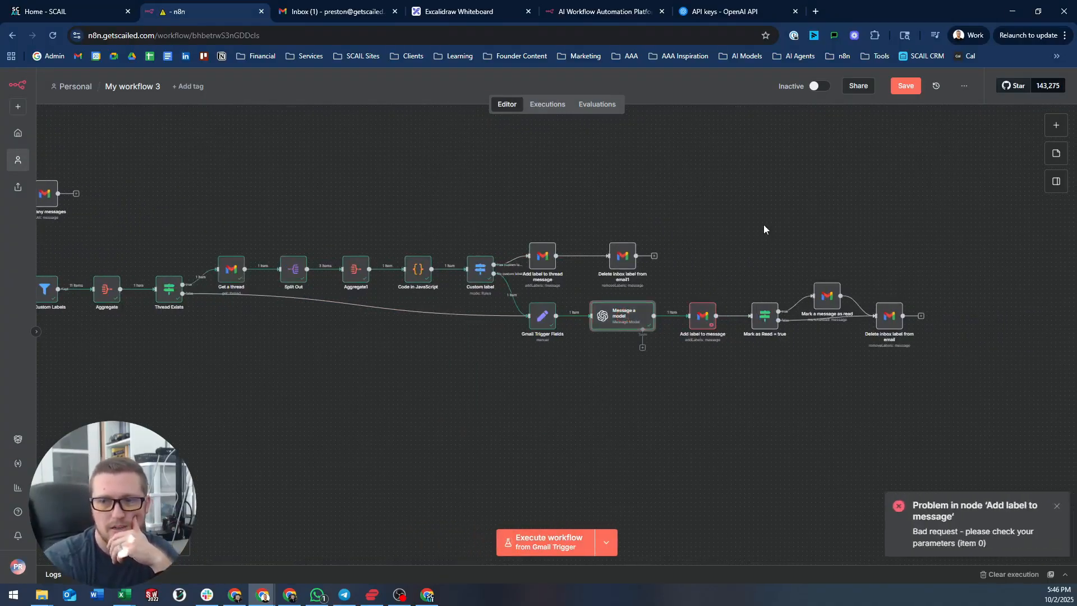
{"action": "double_click", "coordinate": [708, 307]}
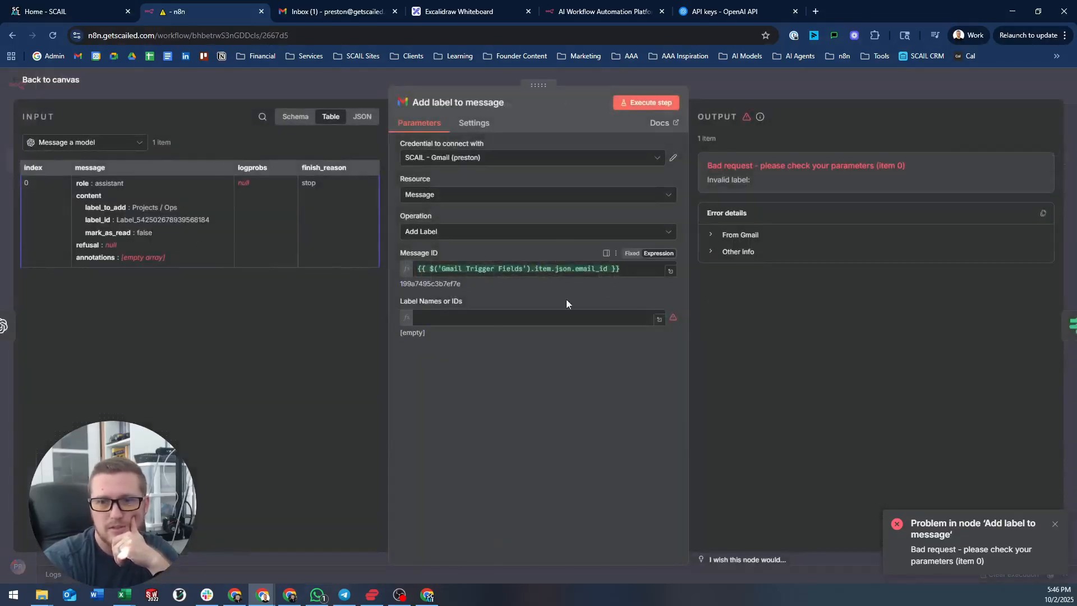
{"action": "left_click", "coordinate": [561, 317]}
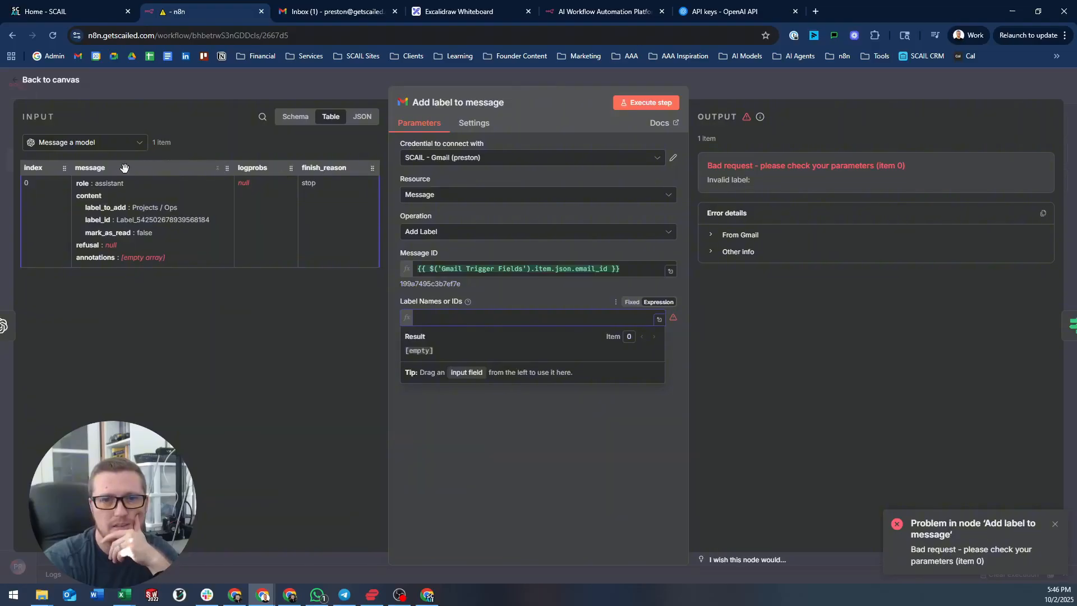
{"action": "left_click_drag", "start_coordinate": [279, 256], "coordinate": [477, 318]}
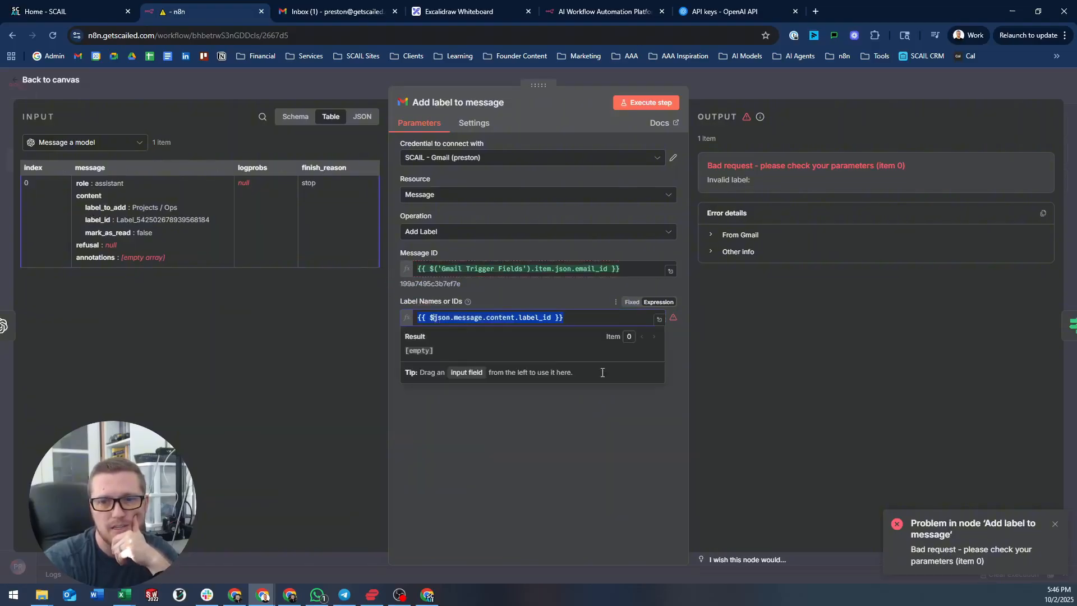
{"action": "left_click", "coordinate": [665, 103]}
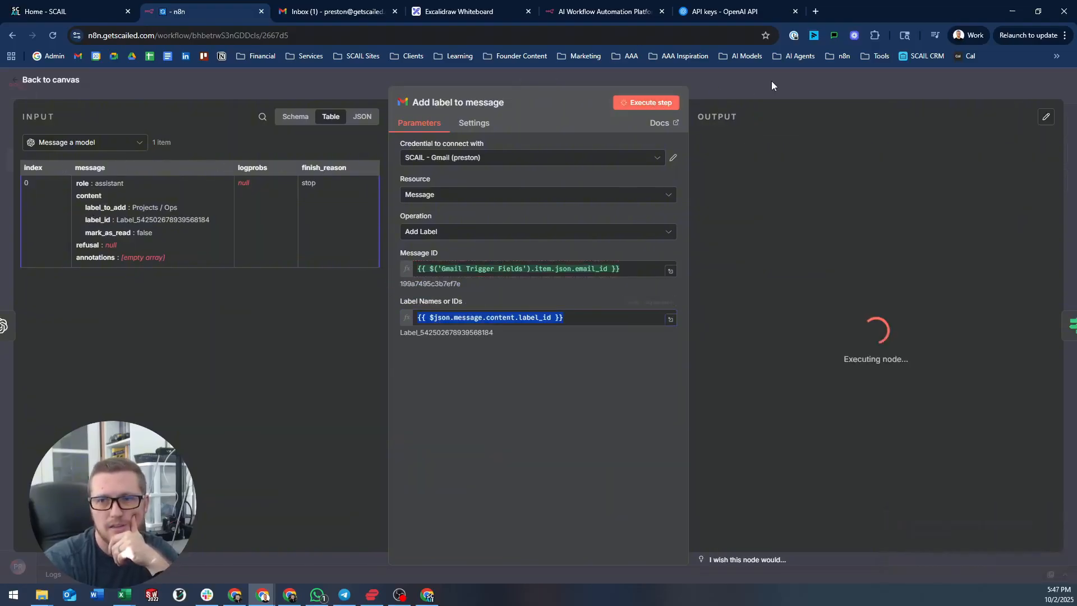
{"action": "left_click", "coordinate": [776, 82]}
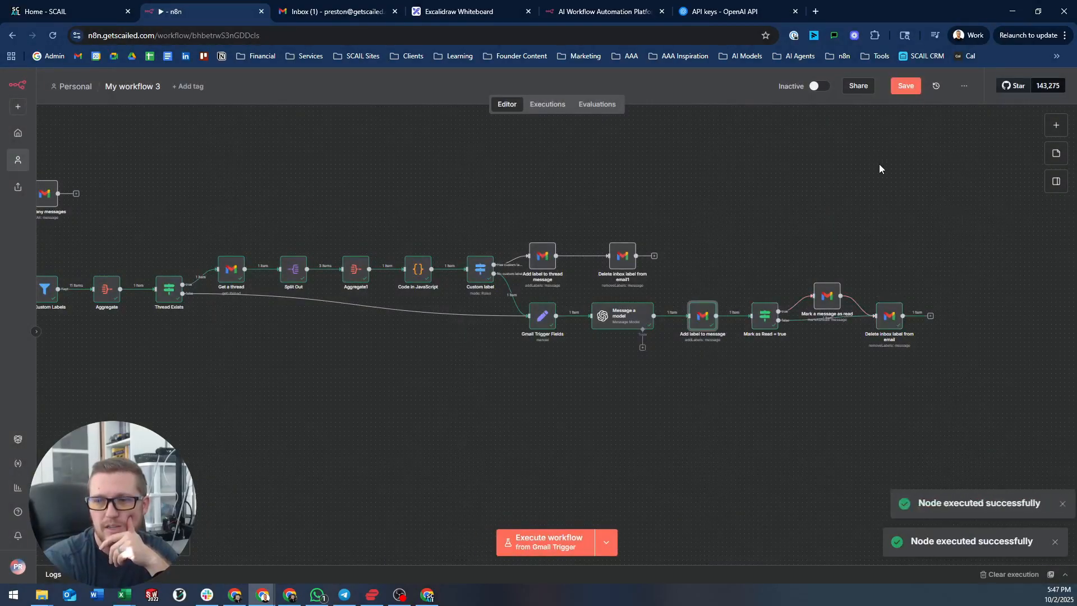
- Reload Gmail and open Thread test 2 to confirm it carries the Projects / Ops label
{"action": "left_click", "coordinate": [333, 9]}
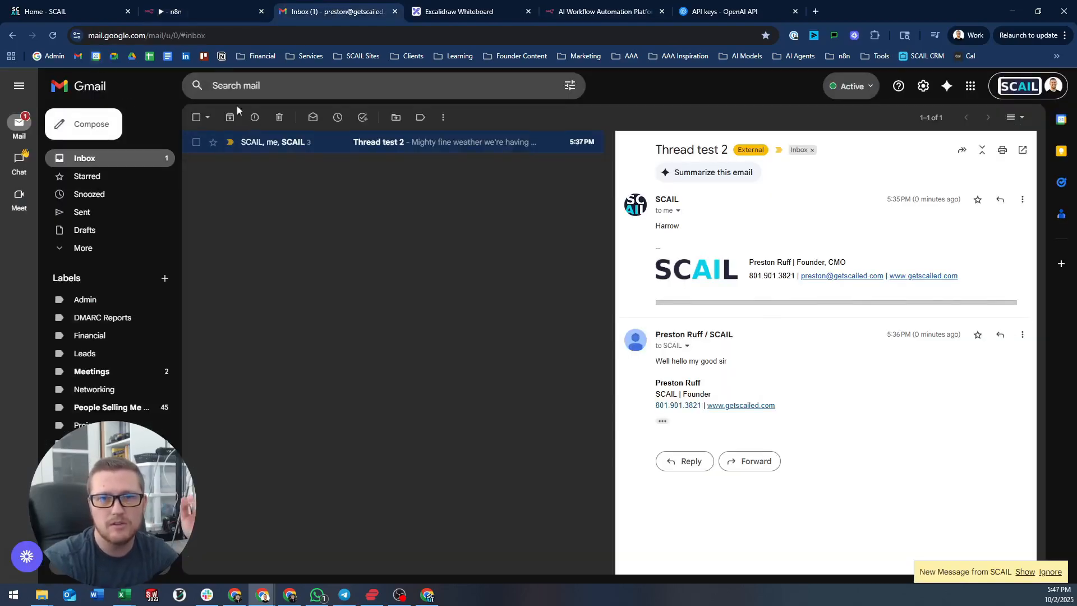
{"action": "left_click", "coordinate": [103, 159]}
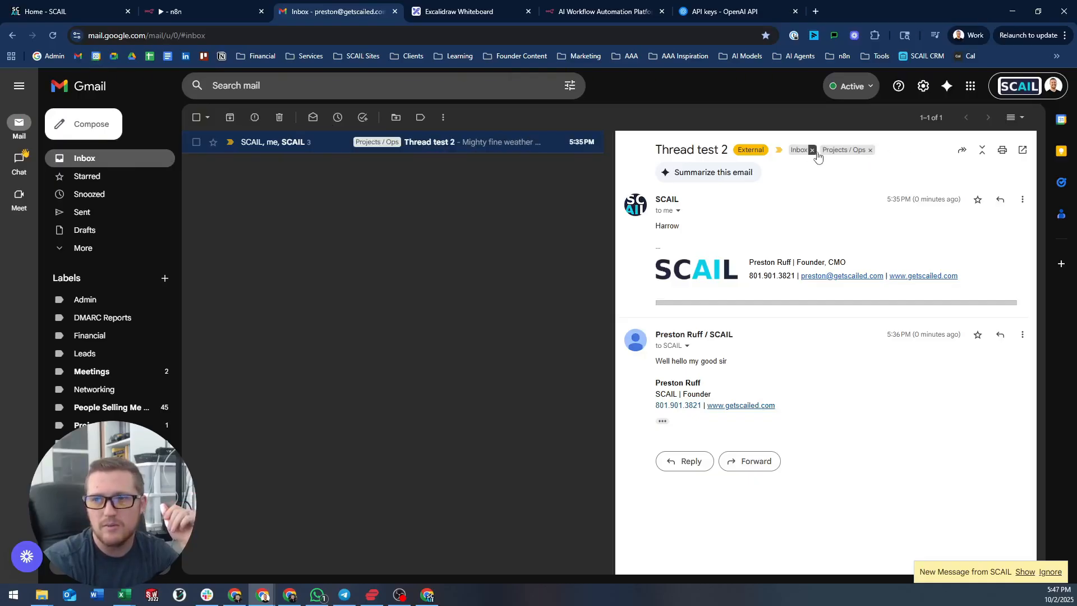
{"action": "left_click", "coordinate": [51, 36]}
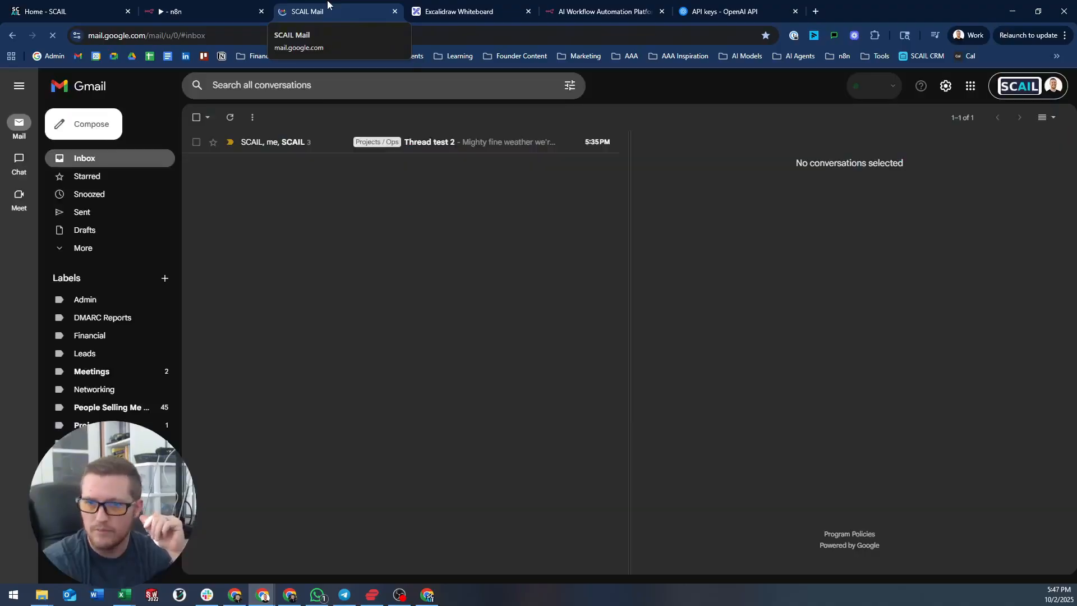
{"action": "left_click", "coordinate": [298, 141]}
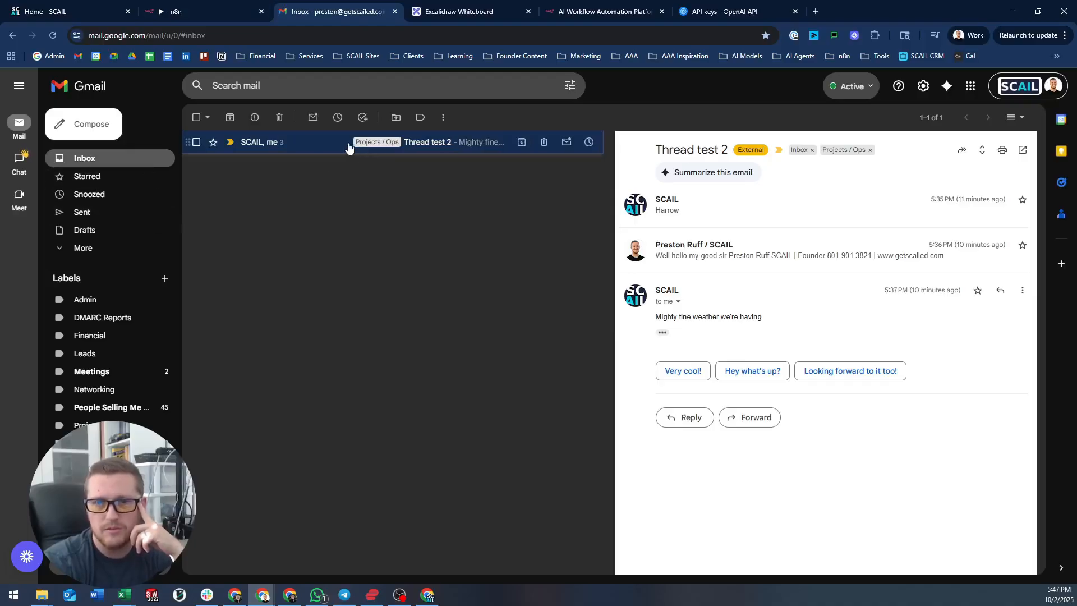
{"action": "left_click", "coordinate": [194, 12]}
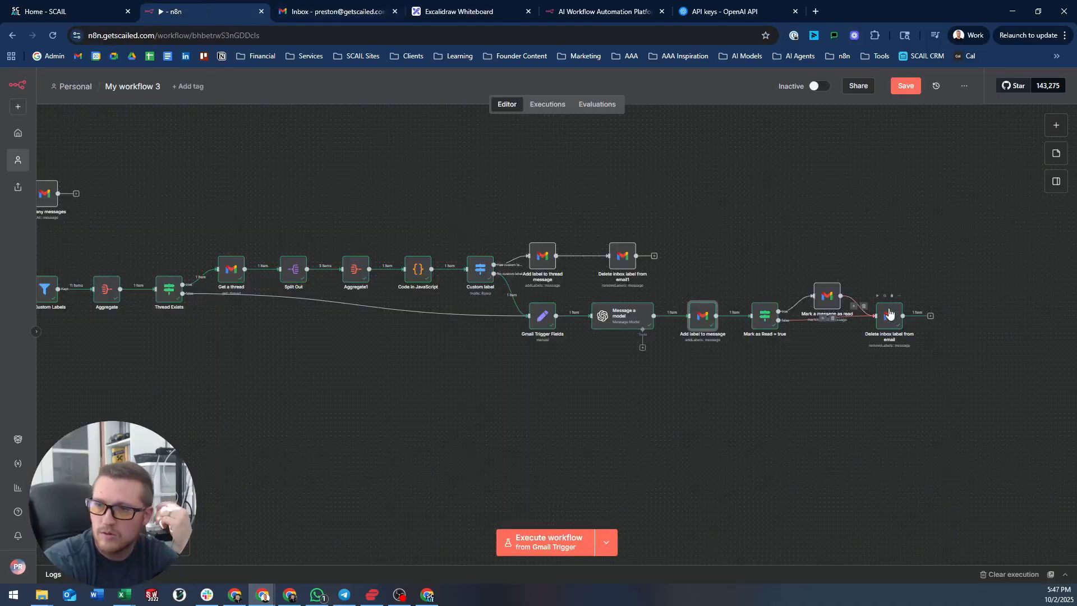
- Run Delete inbox label from email and check that its output no longer lists INBOX
{"action": "left_click", "coordinate": [878, 296]}
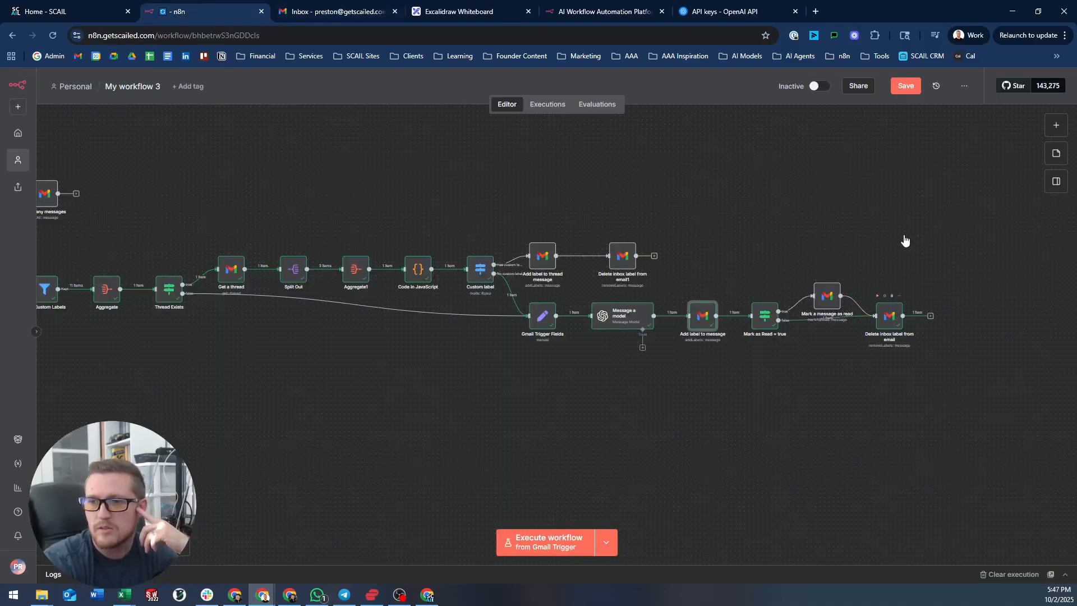
{"action": "double_click", "coordinate": [890, 316]}
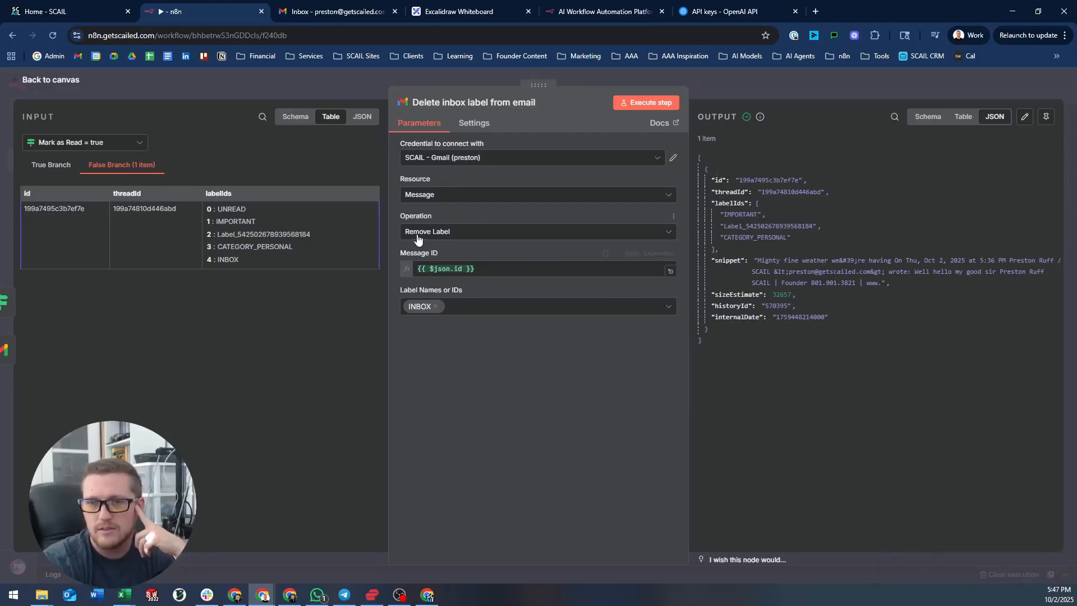
{"action": "left_click", "coordinate": [479, 77]}
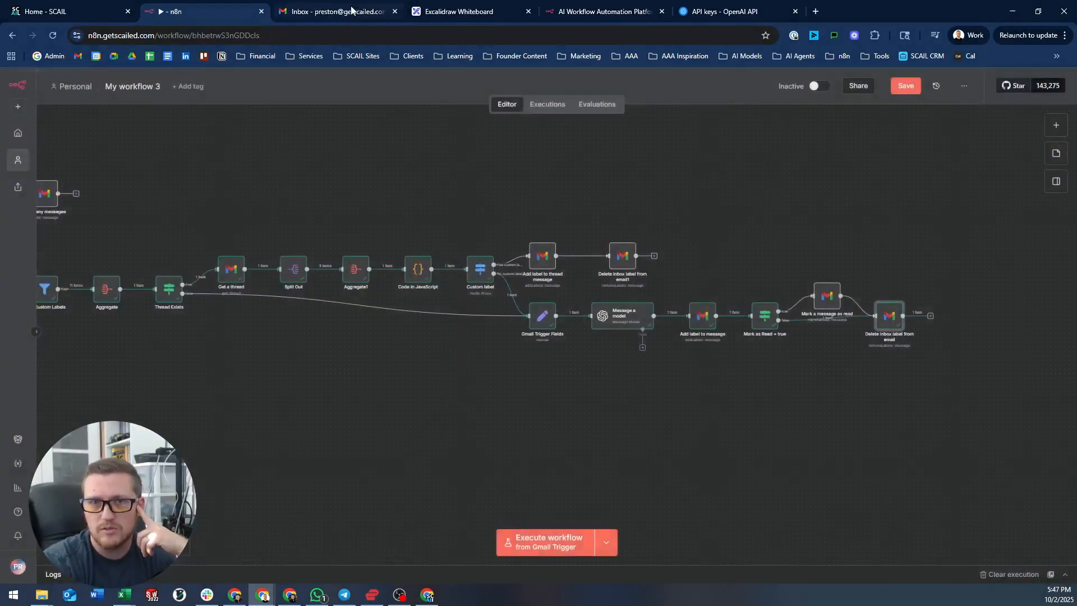
{"action": "left_click", "coordinate": [351, 10]}
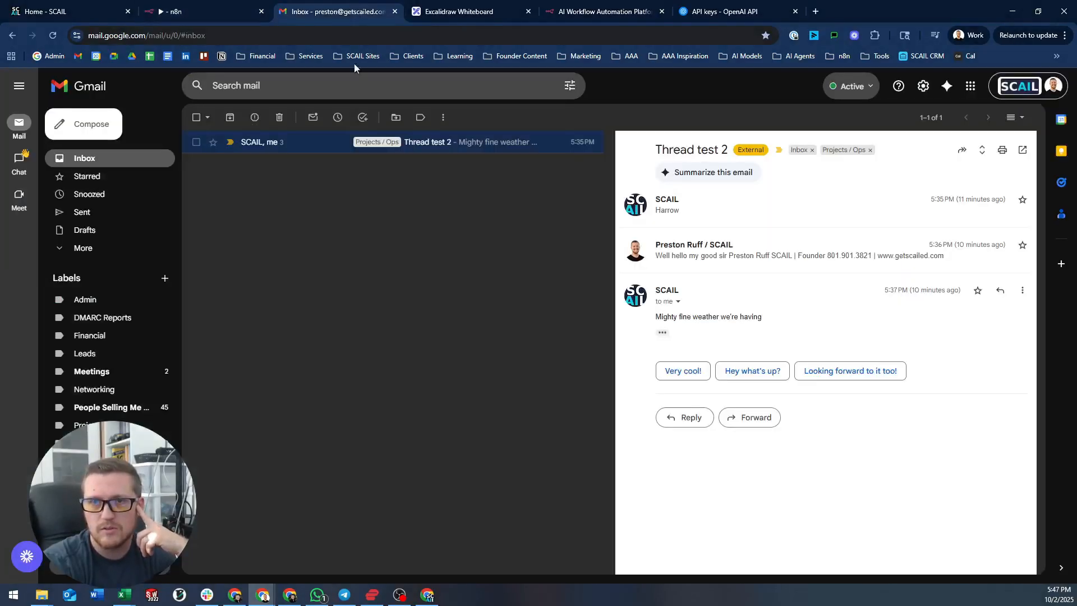
- Reload Gmail twice and reopen Thread test 2, which still shows Inbox and Projects / Ops
{"action": "left_click", "coordinate": [53, 36]}
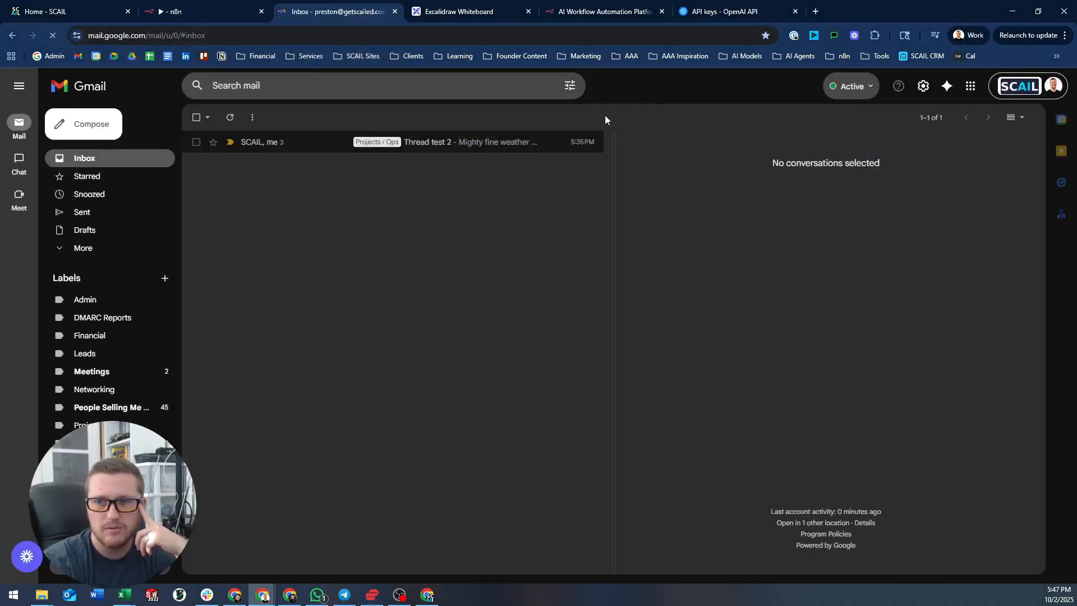
{"action": "left_click", "coordinate": [430, 143]}
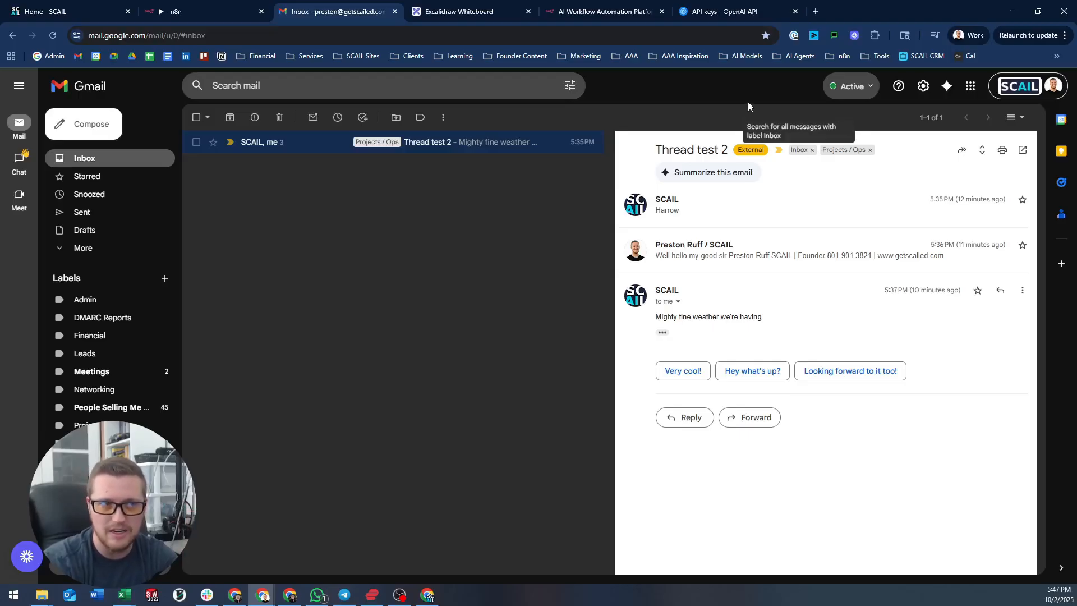
{"action": "left_click", "coordinate": [302, 84]}
{"action": "left_click", "coordinate": [20, 370]}
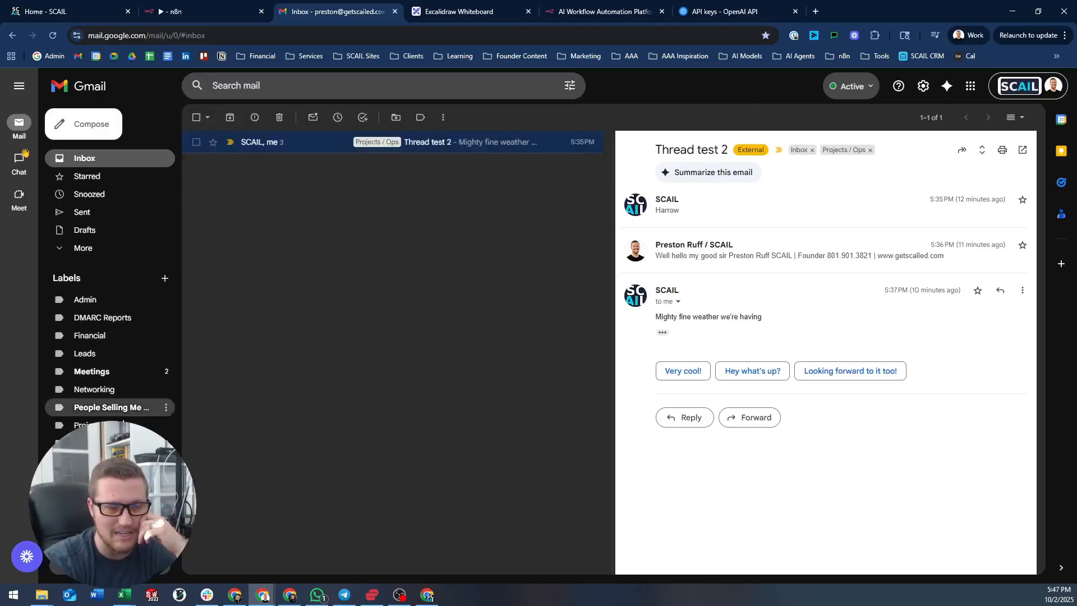
{"action": "left_click", "coordinate": [66, 247]}
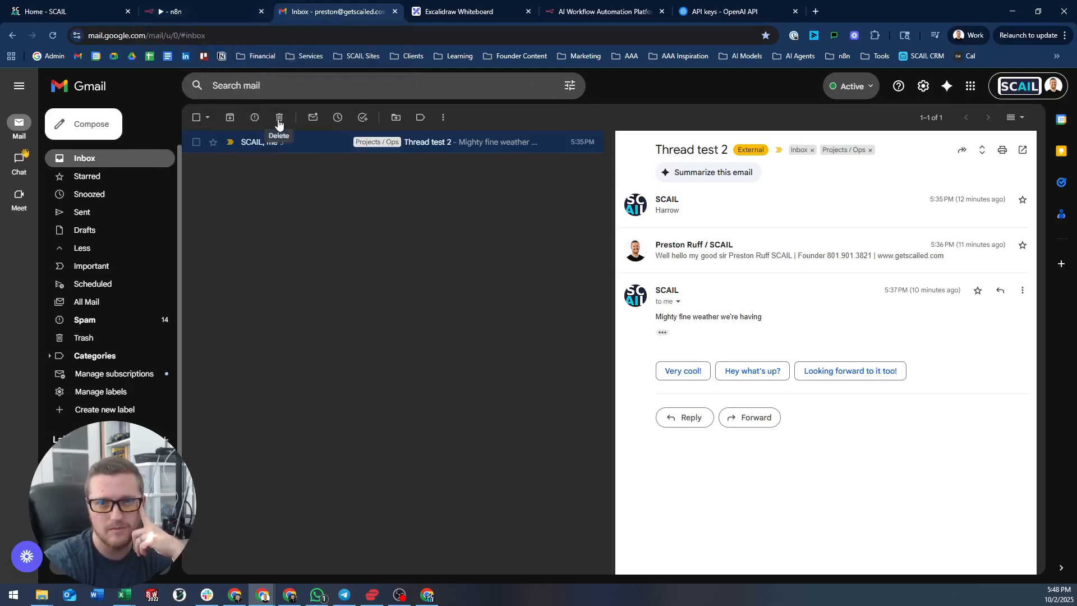
{"action": "left_click", "coordinate": [52, 35]}
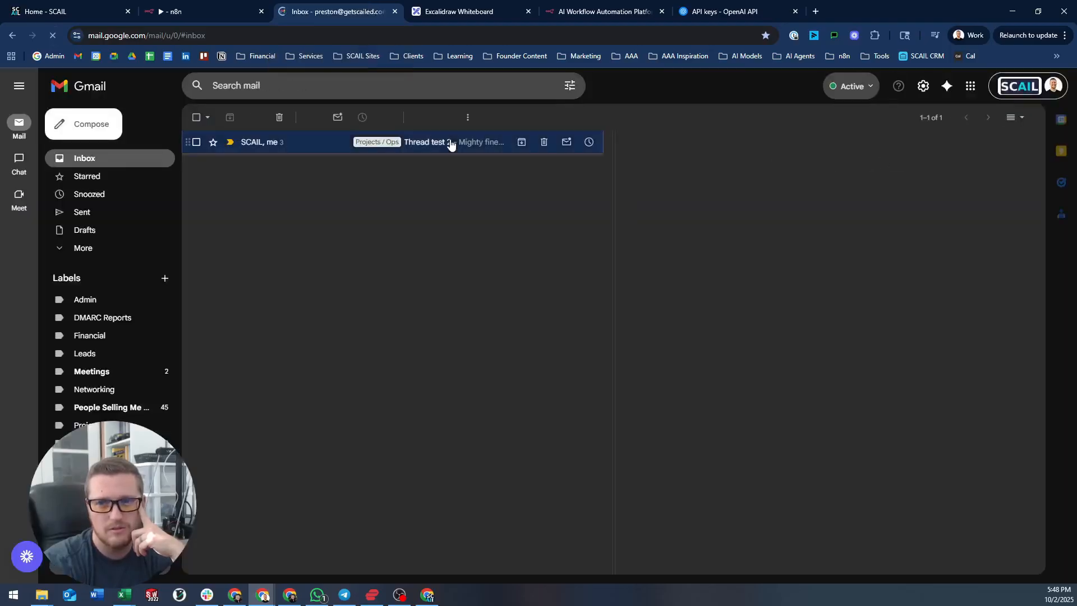
{"action": "left_click", "coordinate": [448, 142]}
{"action": "left_click", "coordinate": [190, 11]}
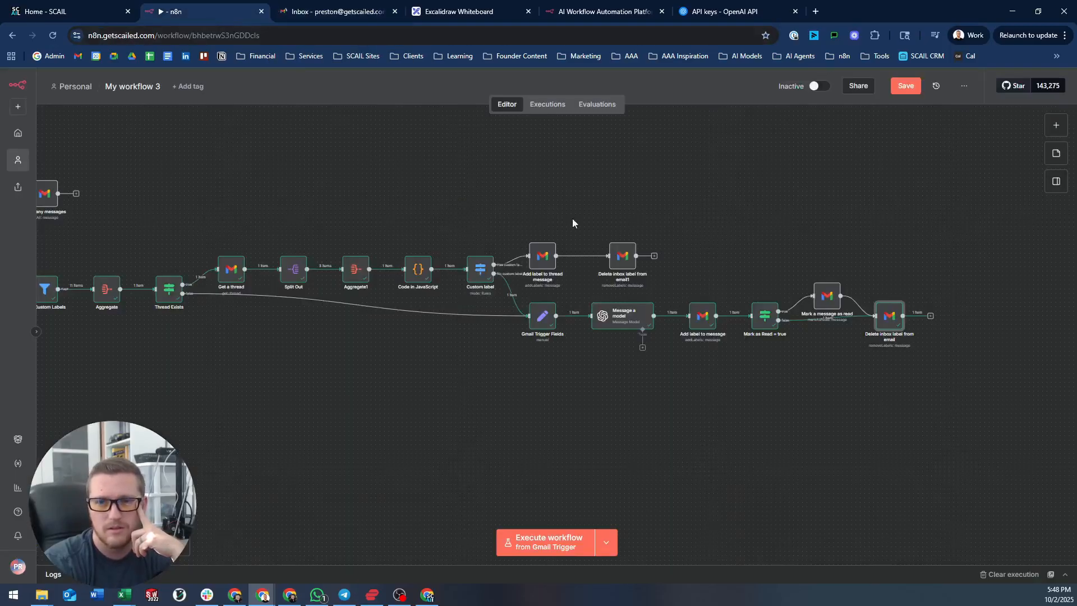
{"action": "left_click_drag", "start_coordinate": [267, 186], "coordinate": [773, 209]}
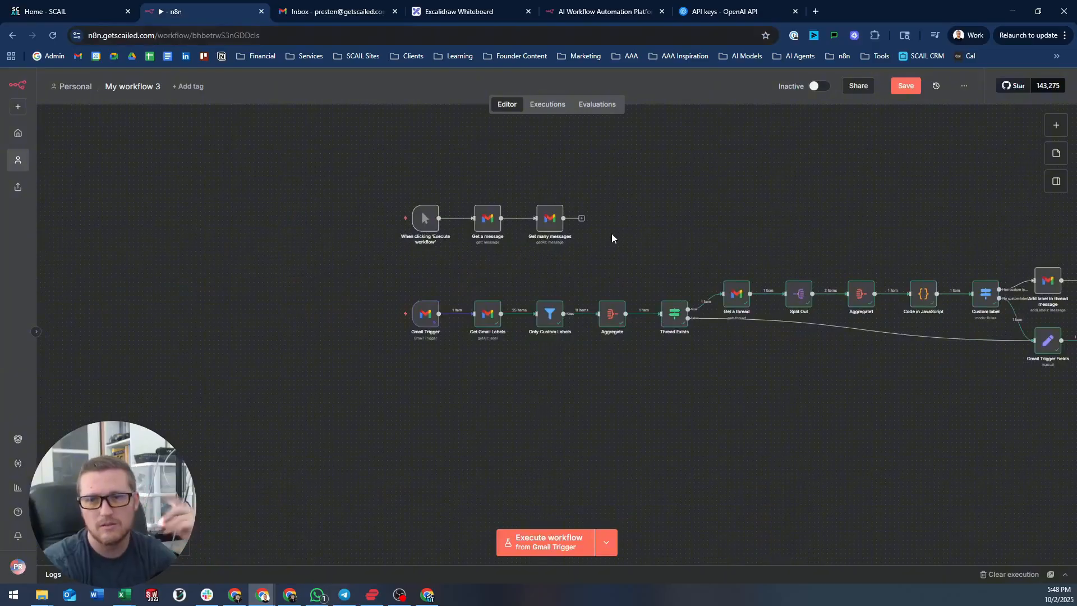
{"action": "left_click_drag", "start_coordinate": [863, 240], "coordinate": [466, 174]}
{"action": "left_click", "coordinate": [1013, 295]}
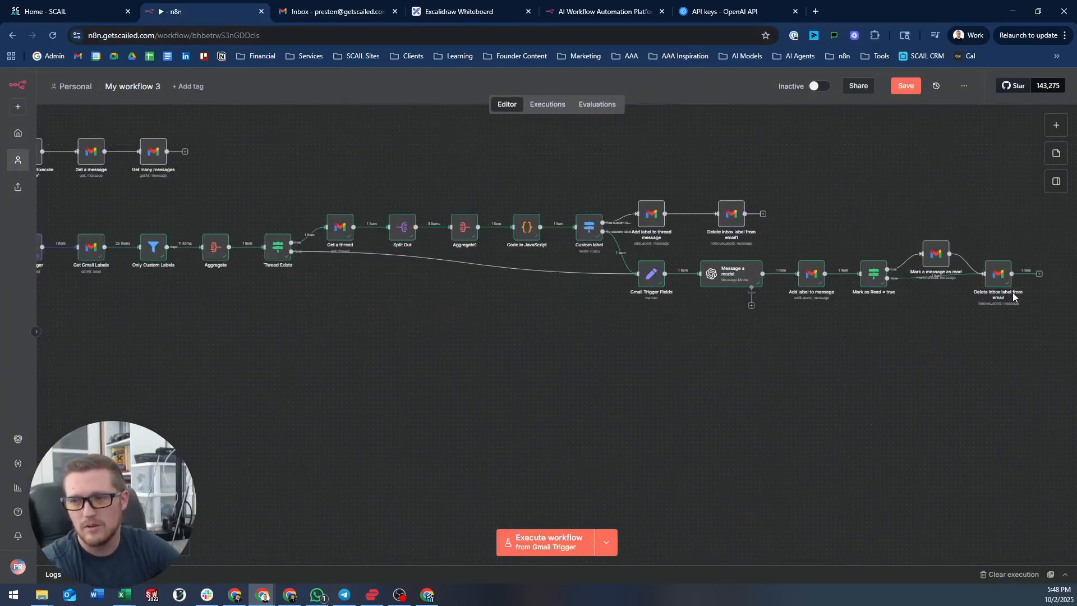
{"action": "left_click", "coordinate": [998, 282]}
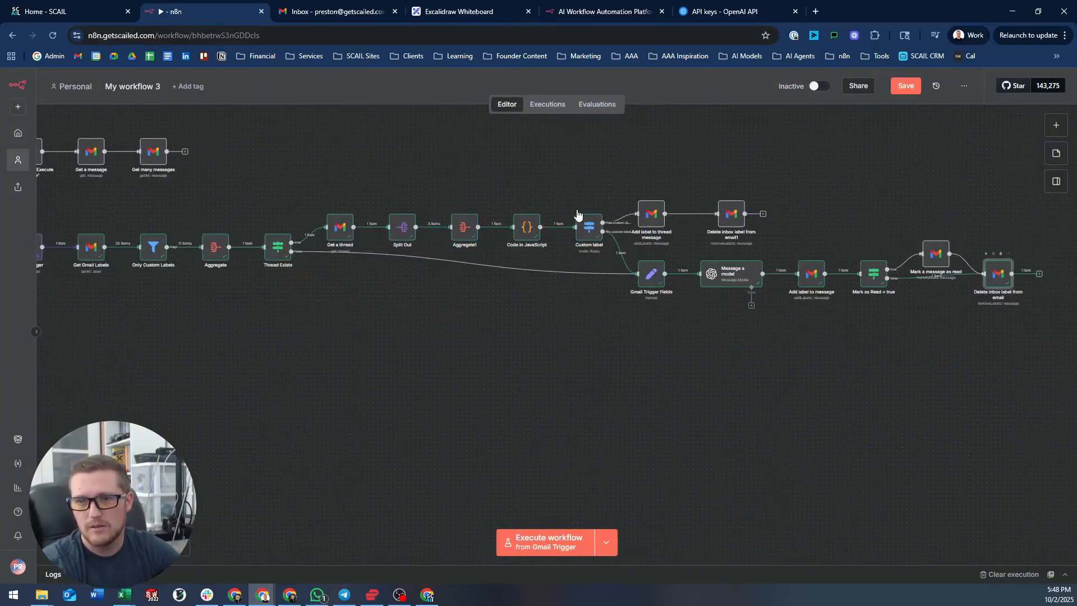
{"action": "key", "text": "Return"}
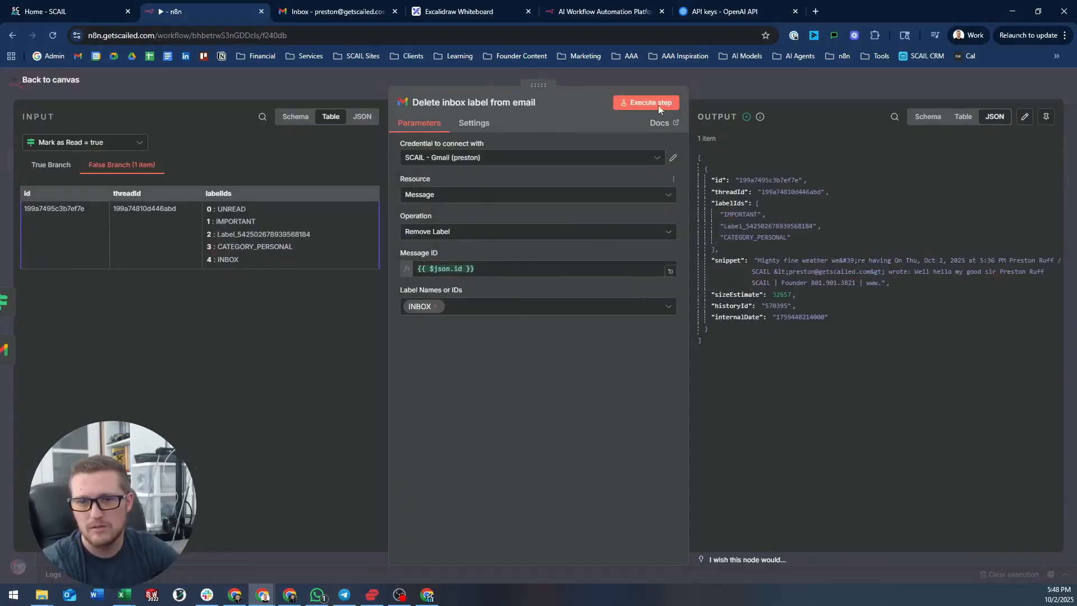
{"action": "left_click", "coordinate": [785, 81]}
{"action": "double_click", "coordinate": [942, 263]}
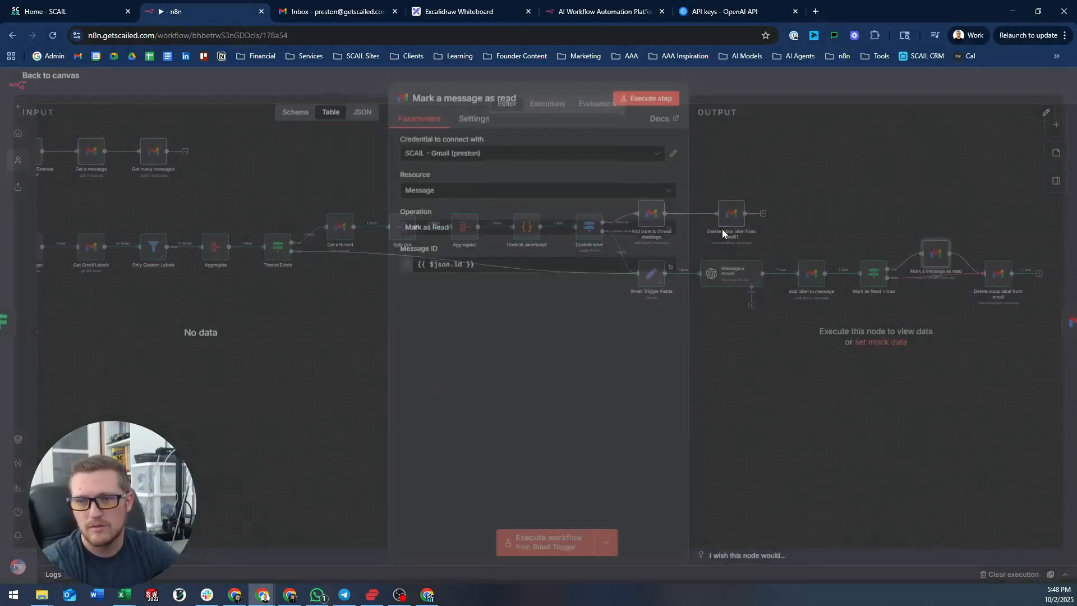
{"action": "left_click", "coordinate": [721, 81]}
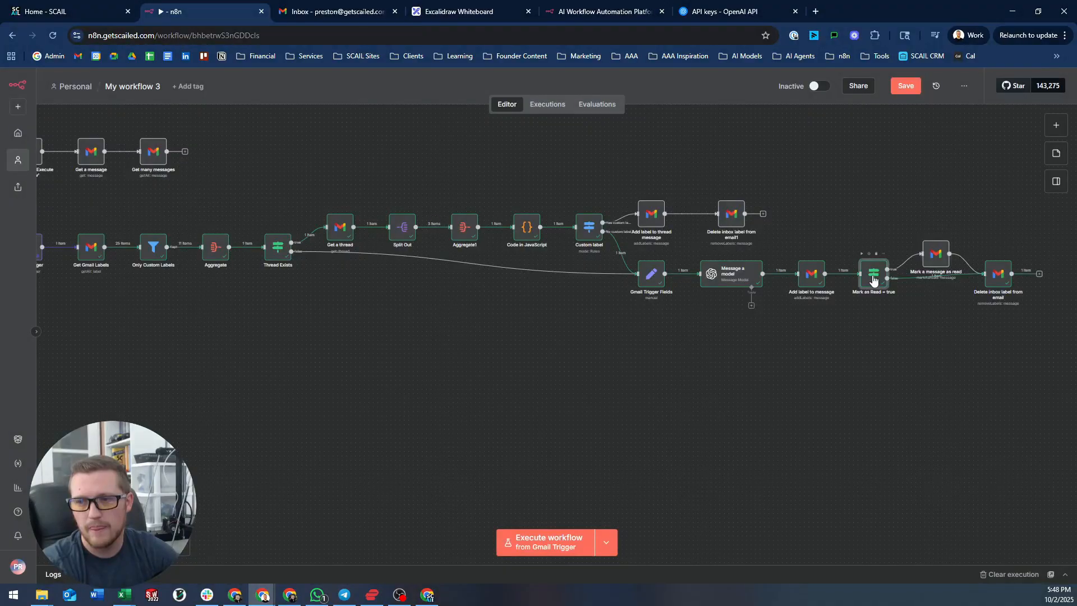
{"action": "double_click", "coordinate": [873, 274]}
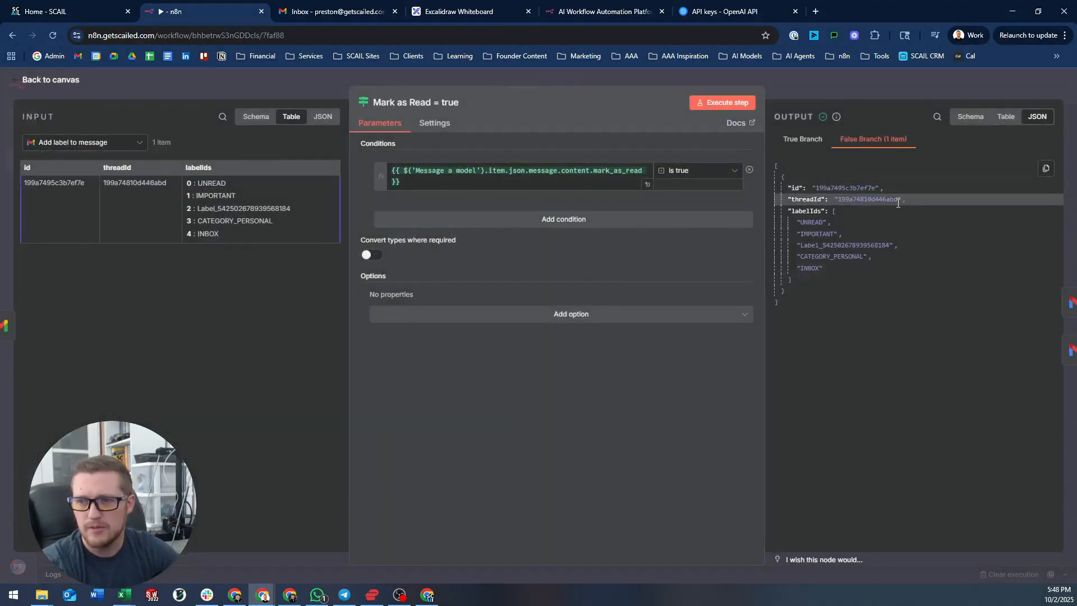
{"action": "left_click_drag", "start_coordinate": [899, 200], "coordinate": [840, 201]}
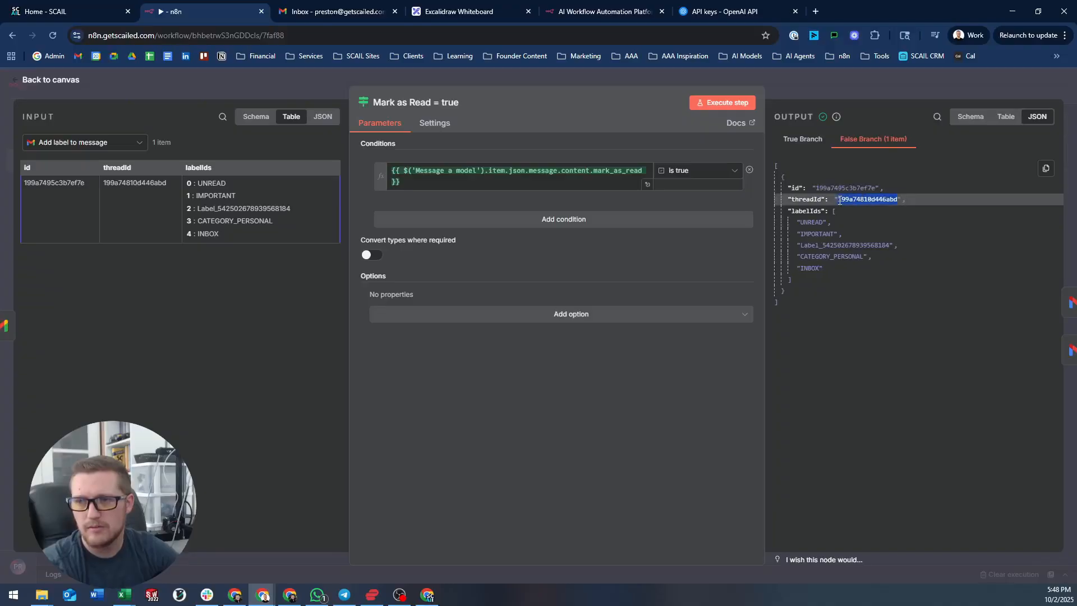
{"action": "left_click", "coordinate": [684, 82]}
{"action": "left_click_drag", "start_coordinate": [308, 375], "coordinate": [539, 378]}
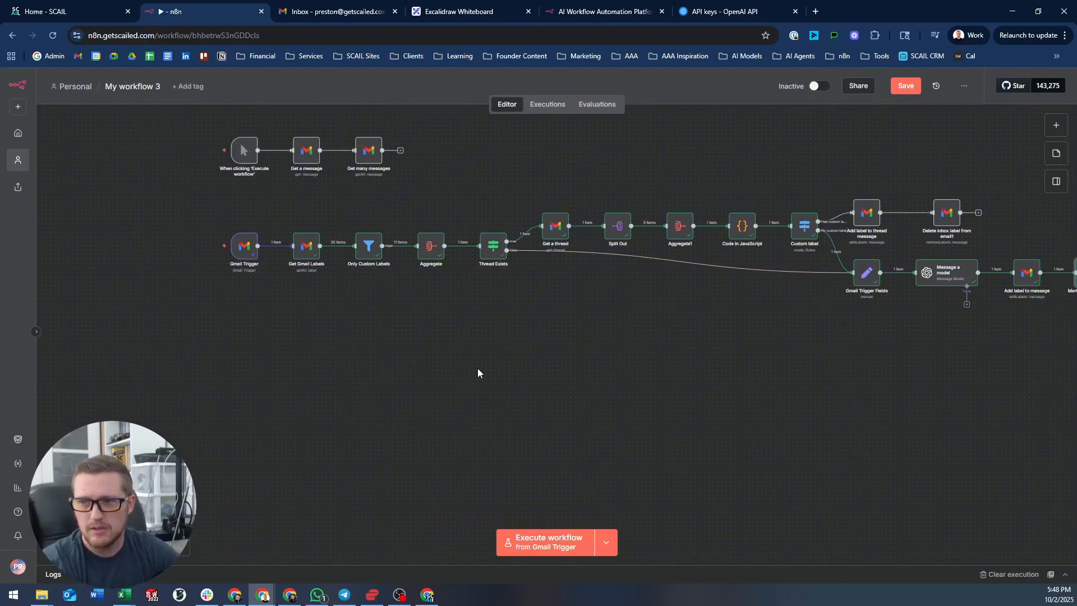
- Move the manual trigger below the main flow and attach a Gmail Remove label from thread step
{"action": "scroll", "coordinate": [355, 340], "scroll_direction": "left", "scroll_amount": 2}
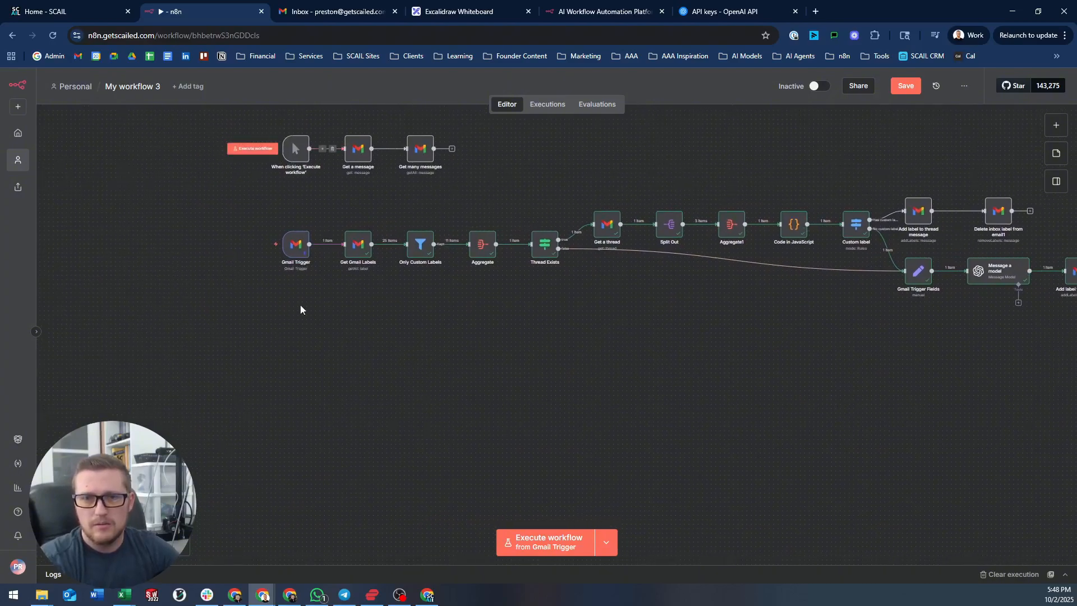
{"action": "left_click", "coordinate": [333, 149]}
{"action": "left_click_drag", "start_coordinate": [289, 154], "coordinate": [290, 331]}
{"action": "left_click", "coordinate": [327, 327]}
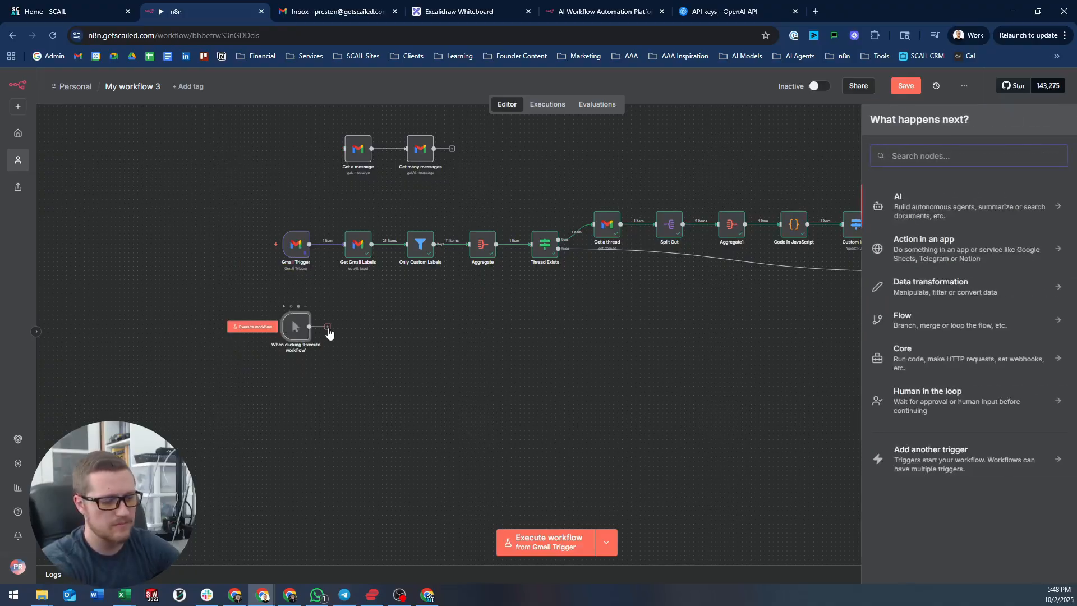
{"action": "type", "text": "gemn"}
{"action": "key", "text": "BackSpace"}
{"action": "key", "text": "BackSpace"}
{"action": "key", "text": "BackSpace"}
{"action": "key", "text": "BackSpace"}
{"action": "type", "text": "gmail"}
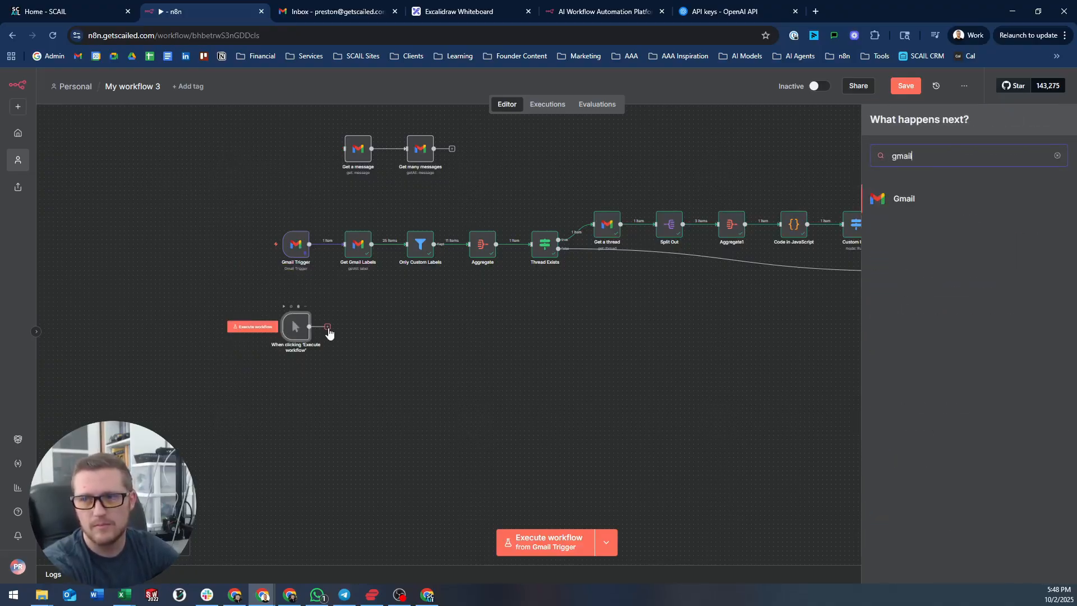
{"action": "key", "text": "Return"}
{"action": "type", "text": "dele"}
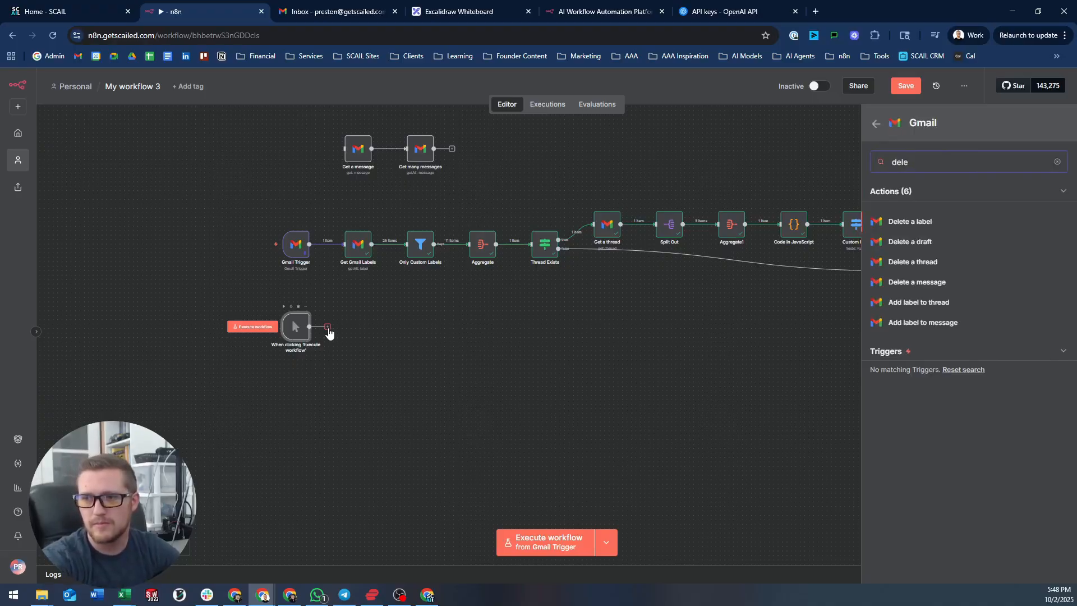
{"action": "key", "text": "BackSpace"}
{"action": "key", "text": "BackSpace"}
{"action": "key", "text": "BackSpace"}
{"action": "key", "text": "BackSpace"}
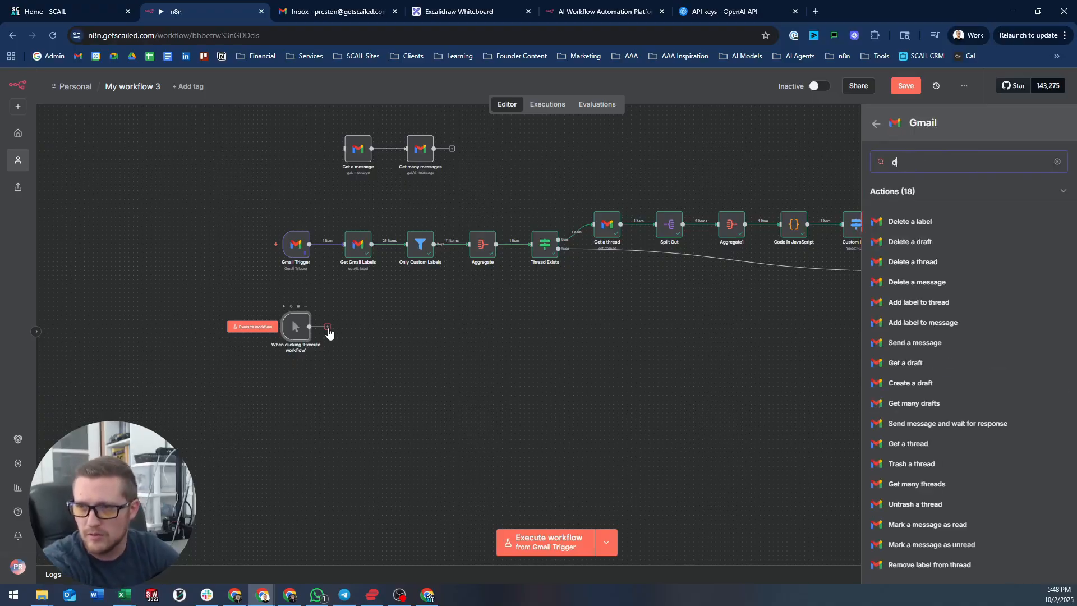
{"action": "type", "text": "remov"}
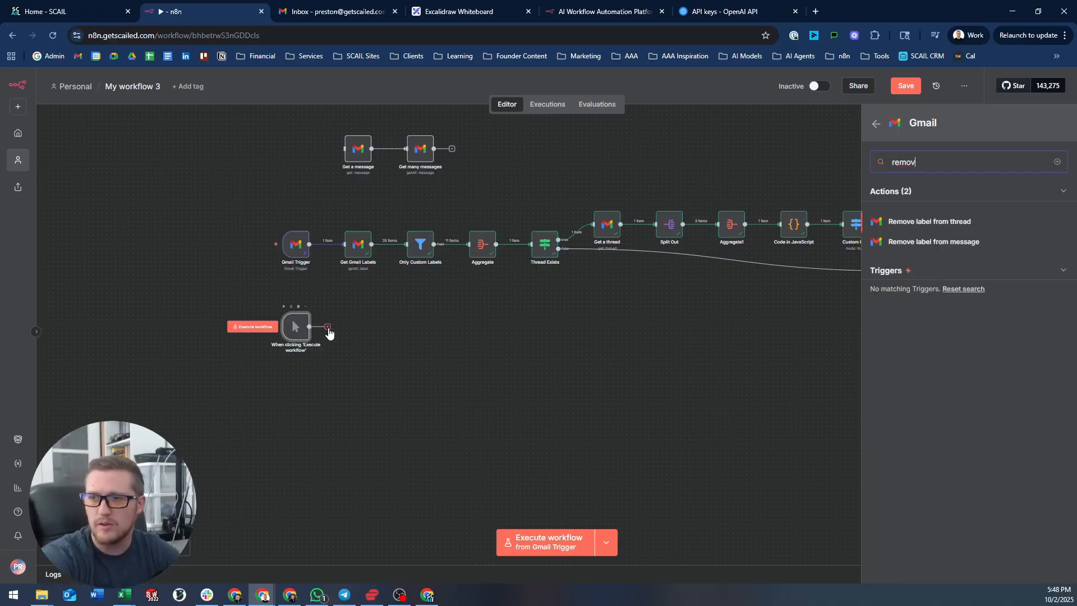
{"action": "key", "text": "Return"}
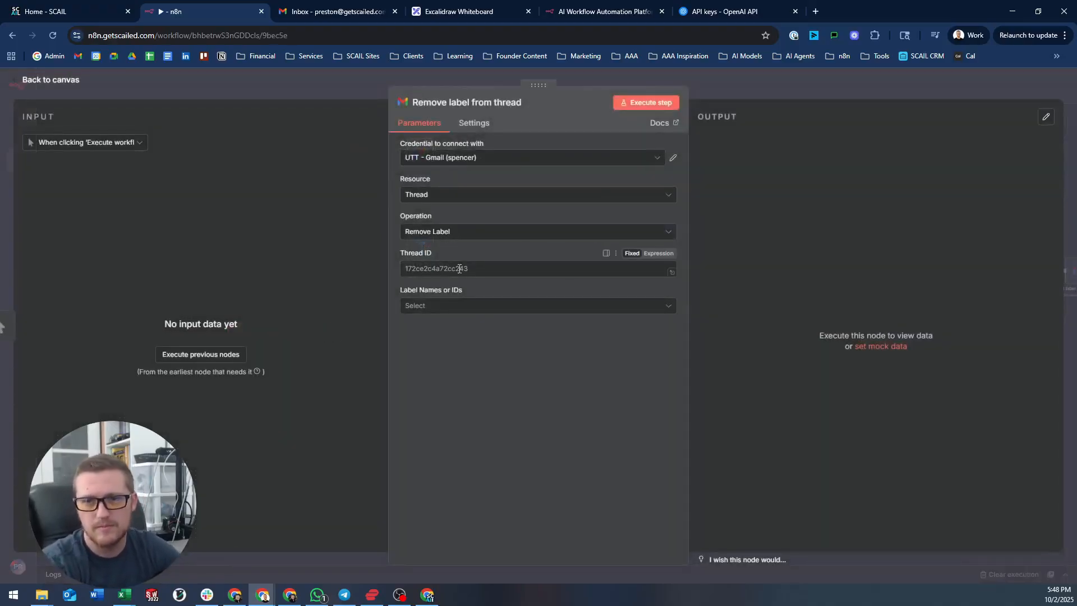
- Copy the threadId from the Mark as Read = true step's output
{"action": "left_click", "coordinate": [783, 87]}
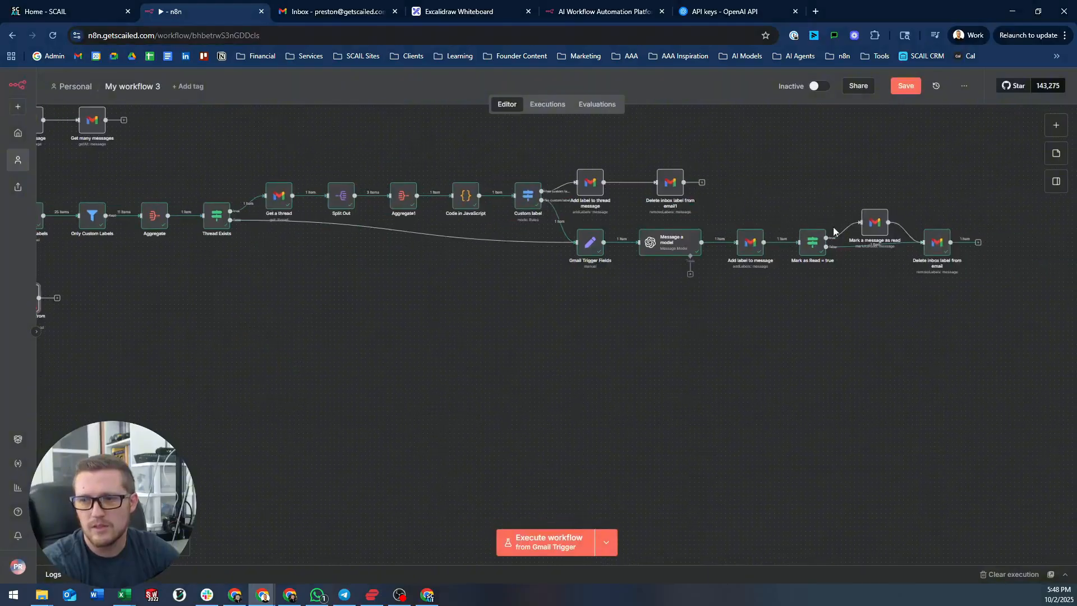
{"action": "double_click", "coordinate": [814, 246]}
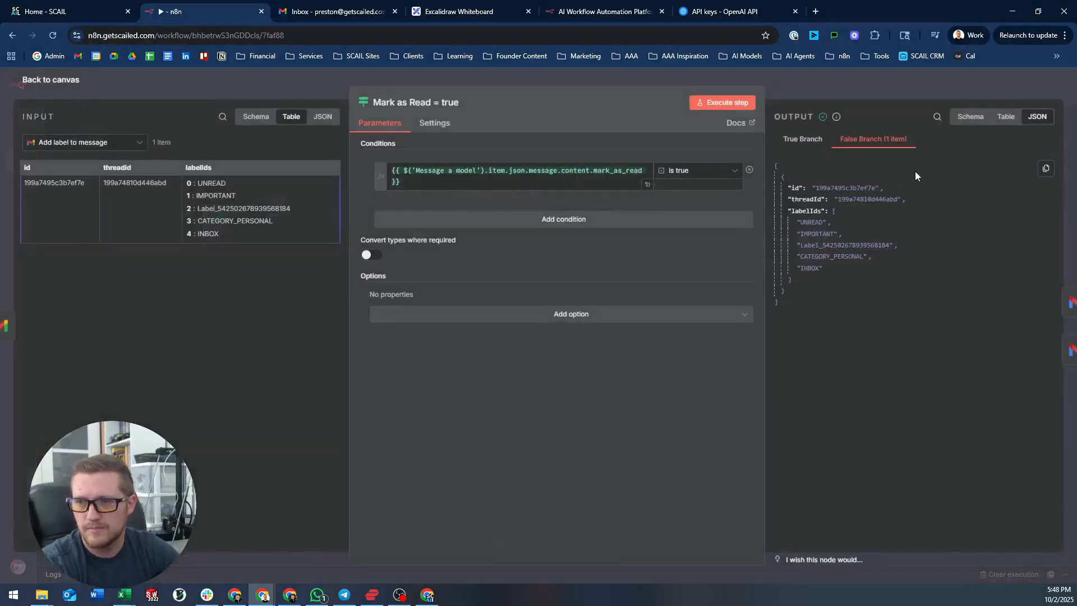
{"action": "left_click_drag", "start_coordinate": [868, 200], "coordinate": [839, 200]}
{"action": "key", "text": "ctrl+c"}
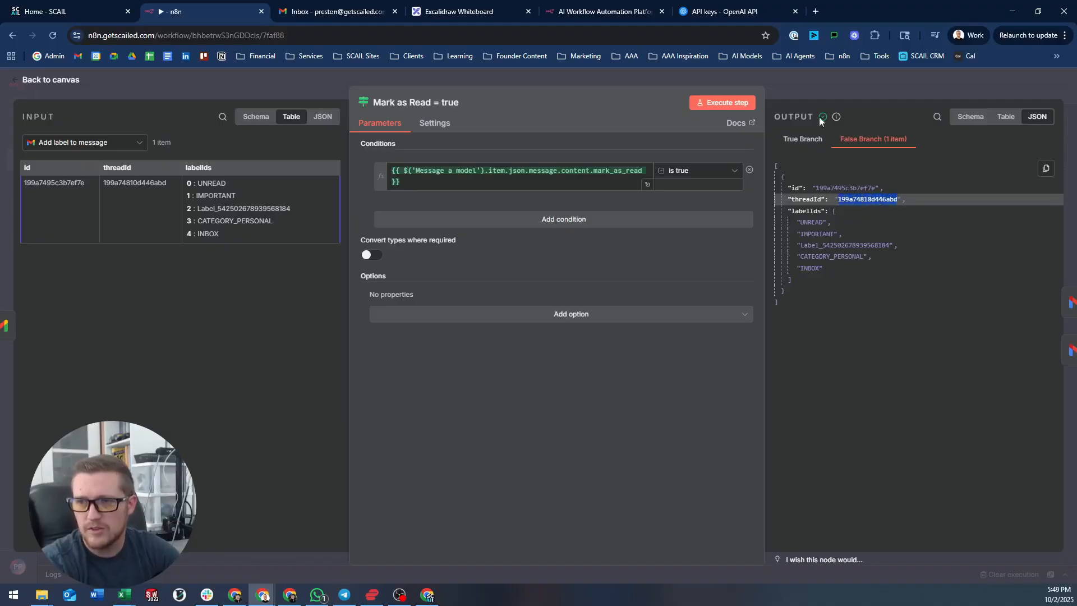
{"action": "key", "text": "Escape"}
{"action": "scroll", "coordinate": [475, 368], "scroll_direction": "up", "scroll_amount": 5}
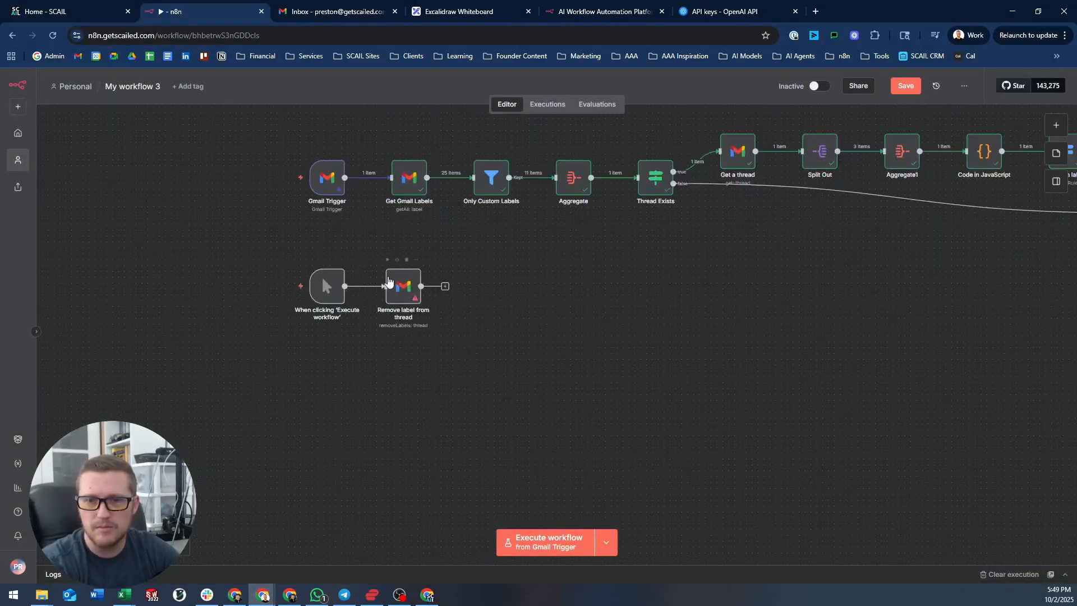
- Set Remove label from thread to remove INBOX from pasted thread ID 199a74810d446abd
{"action": "double_click", "coordinate": [388, 281]}
{"action": "left_click", "coordinate": [505, 269]}
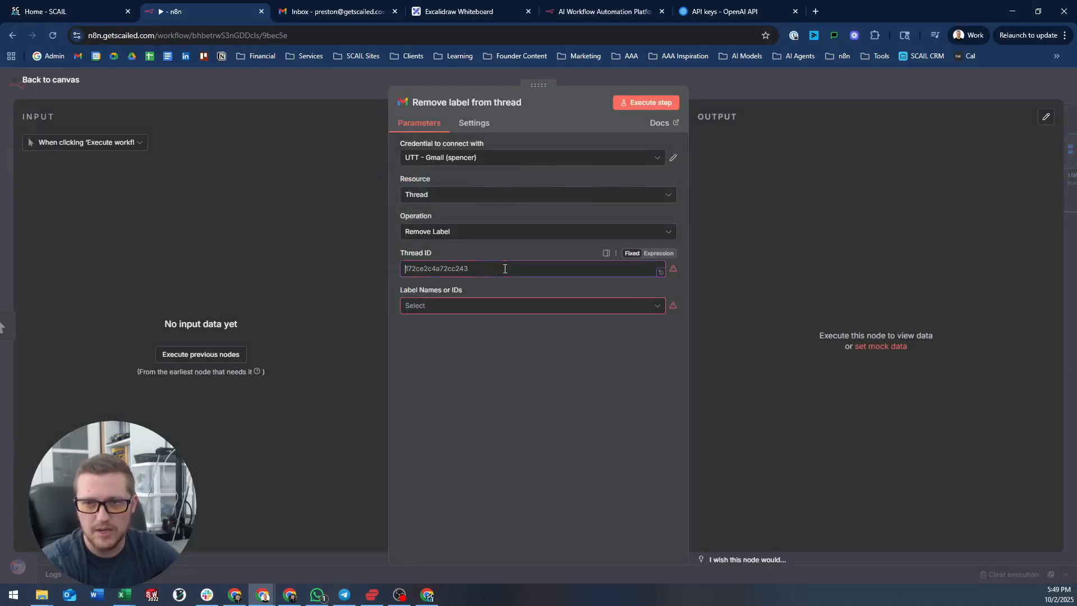
{"action": "key", "text": "ctrl+v"}
{"action": "left_click", "coordinate": [471, 305]}
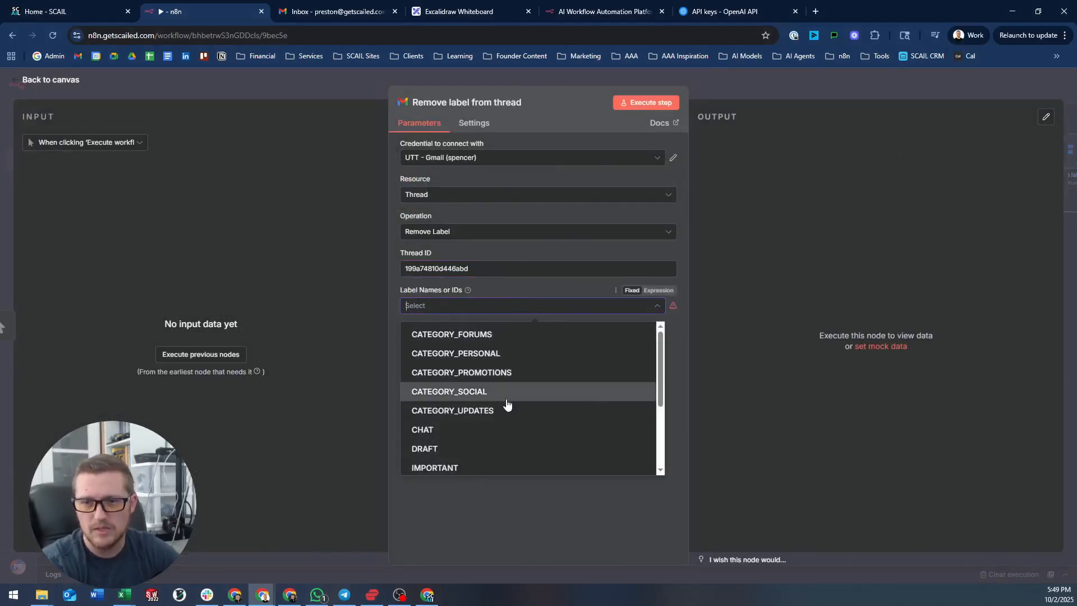
{"action": "scroll", "coordinate": [505, 404], "scroll_direction": "down", "scroll_amount": 3}
{"action": "left_click", "coordinate": [455, 376]}
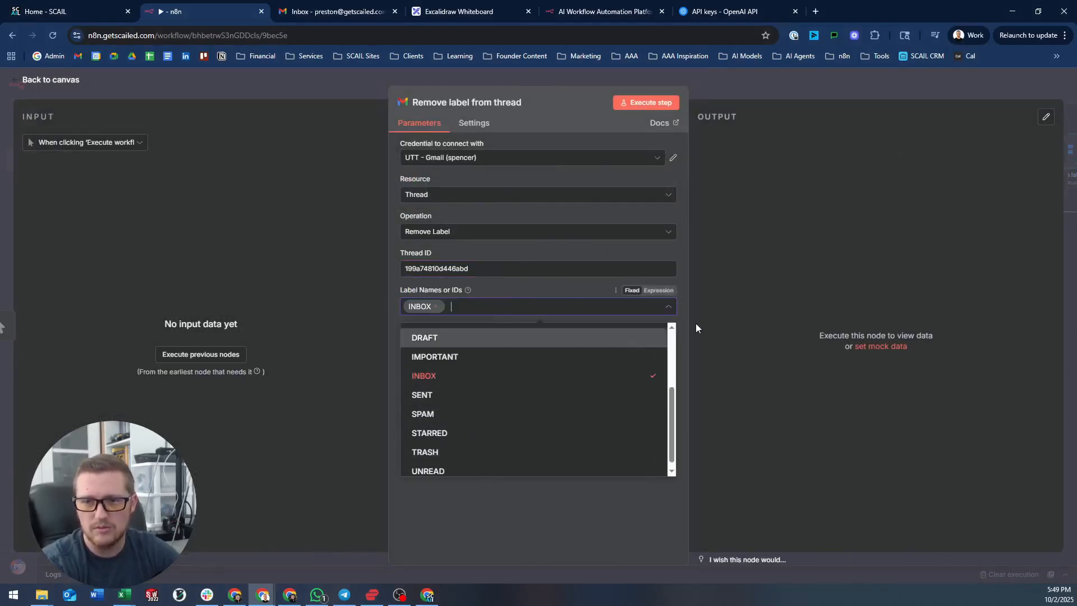
{"action": "left_click", "coordinate": [749, 92]}
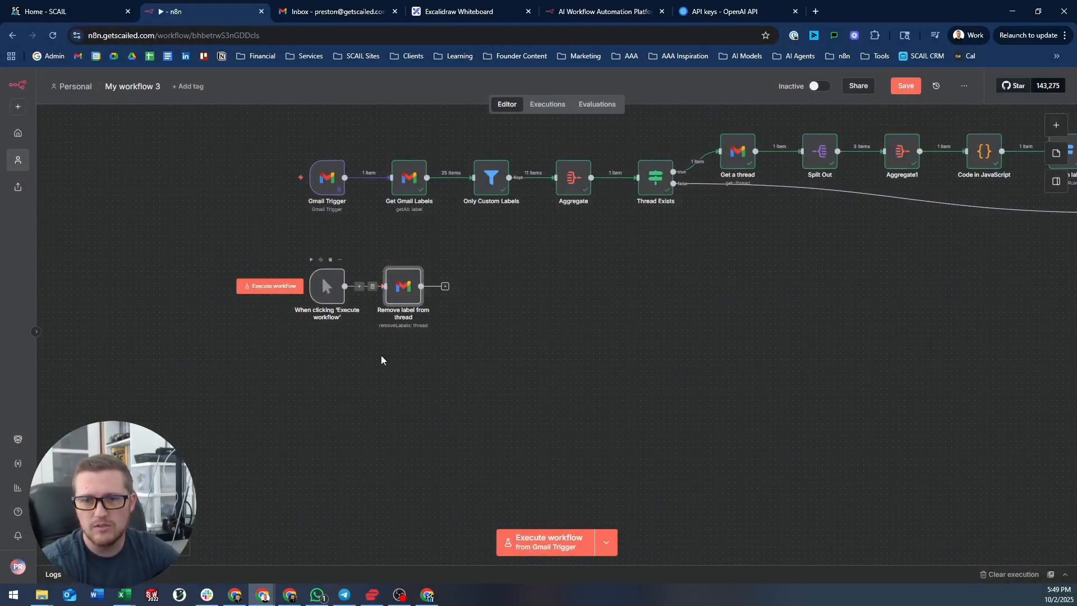
- Run from the manual trigger, switch the step to the other Gmail account, and rerun successfully
{"action": "left_click", "coordinate": [605, 554]}
{"action": "left_click", "coordinate": [601, 512]}
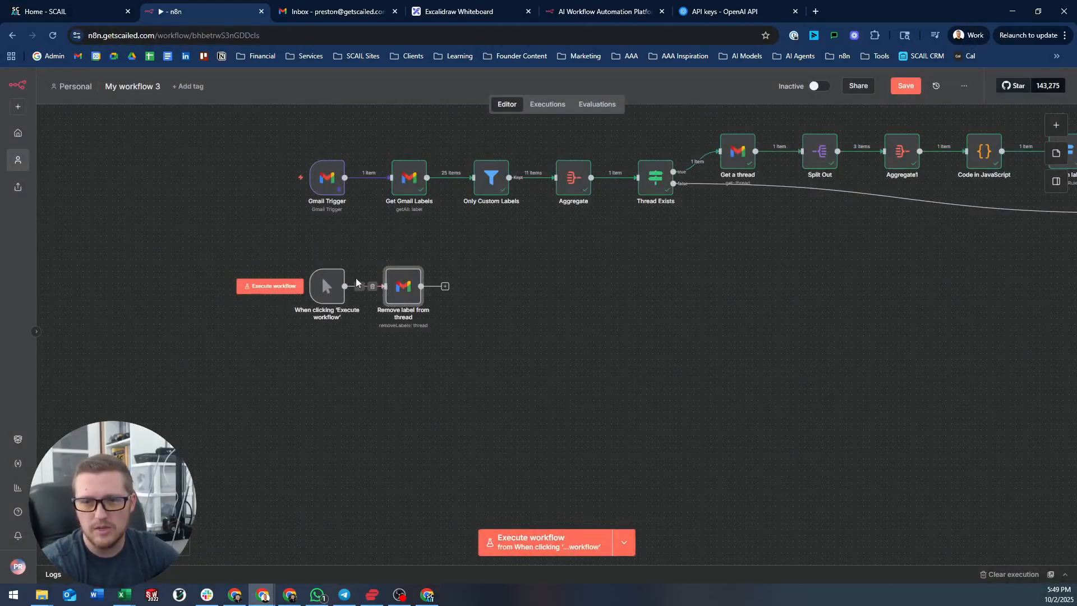
{"action": "left_click", "coordinate": [262, 289]}
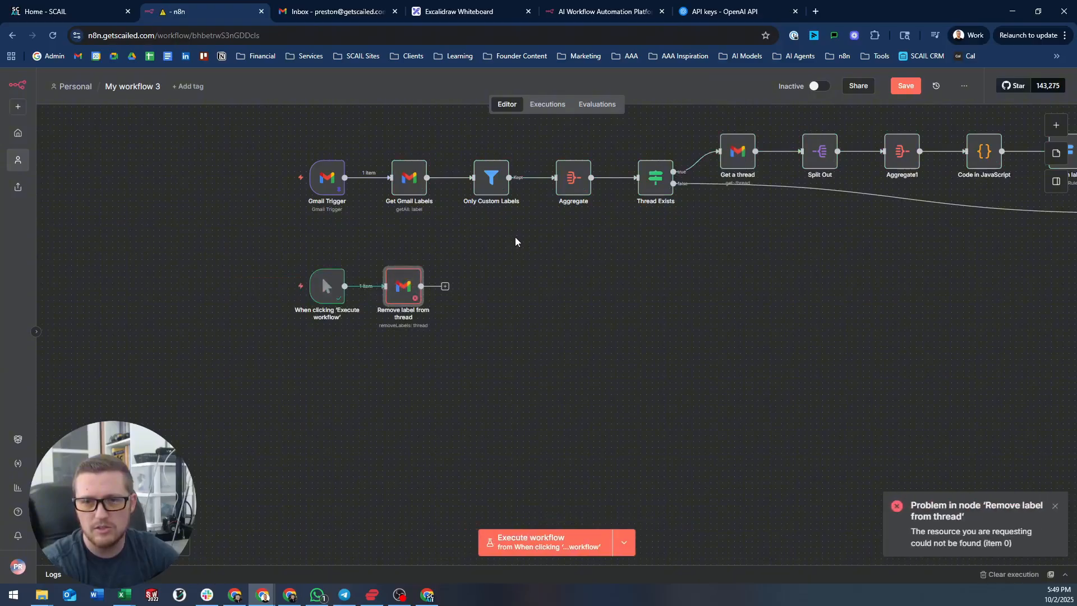
{"action": "double_click", "coordinate": [403, 284]}
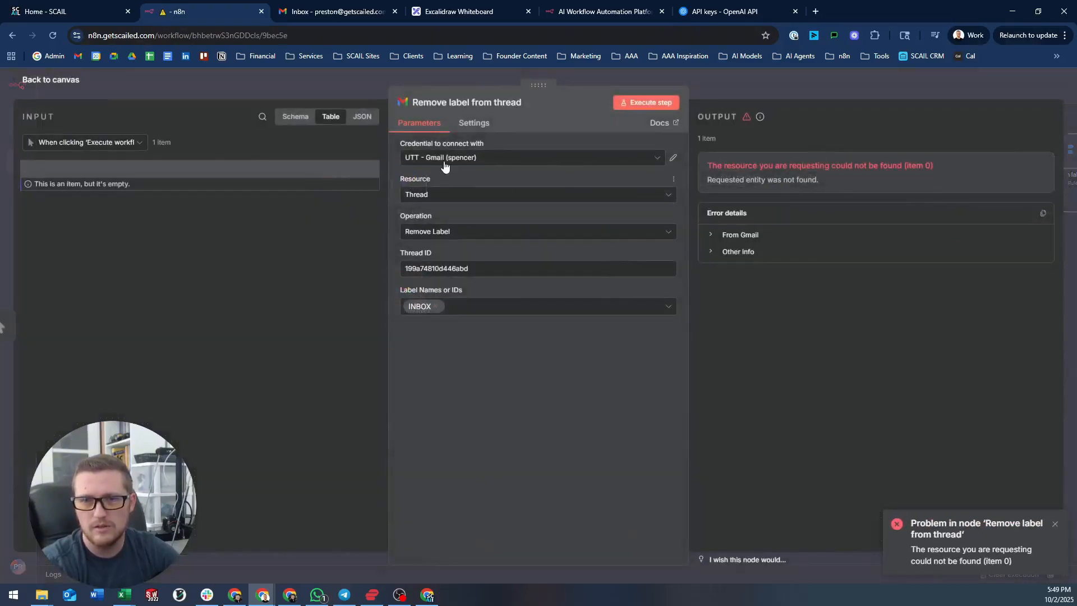
{"action": "left_click", "coordinate": [449, 158]}
{"action": "left_click", "coordinate": [479, 222]}
{"action": "left_click", "coordinate": [749, 80]}
{"action": "mouse_move", "coordinate": [348, 311]}
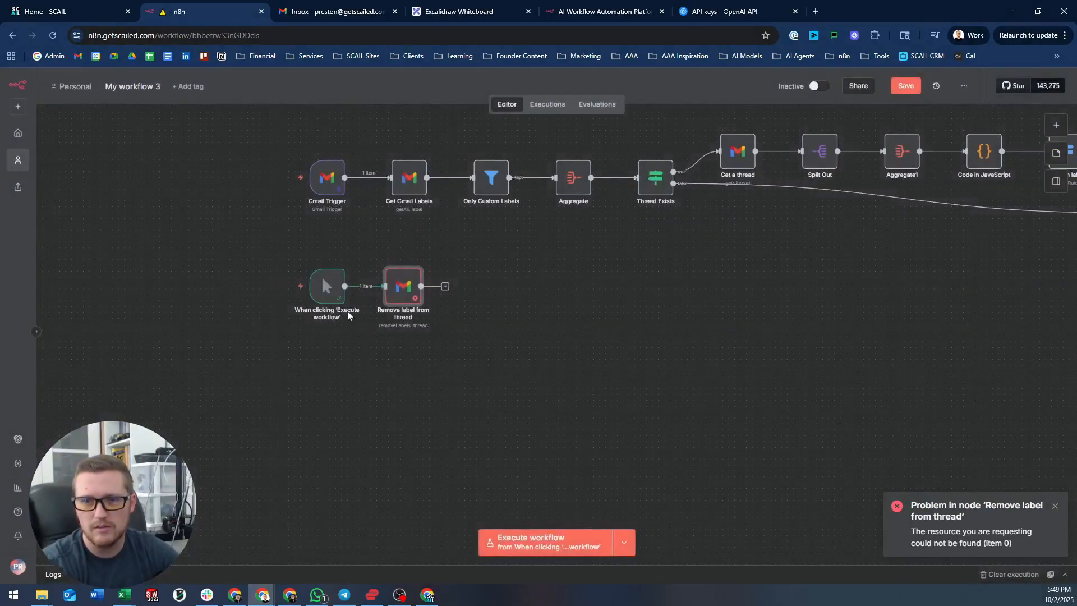
{"action": "left_click", "coordinate": [259, 288]}
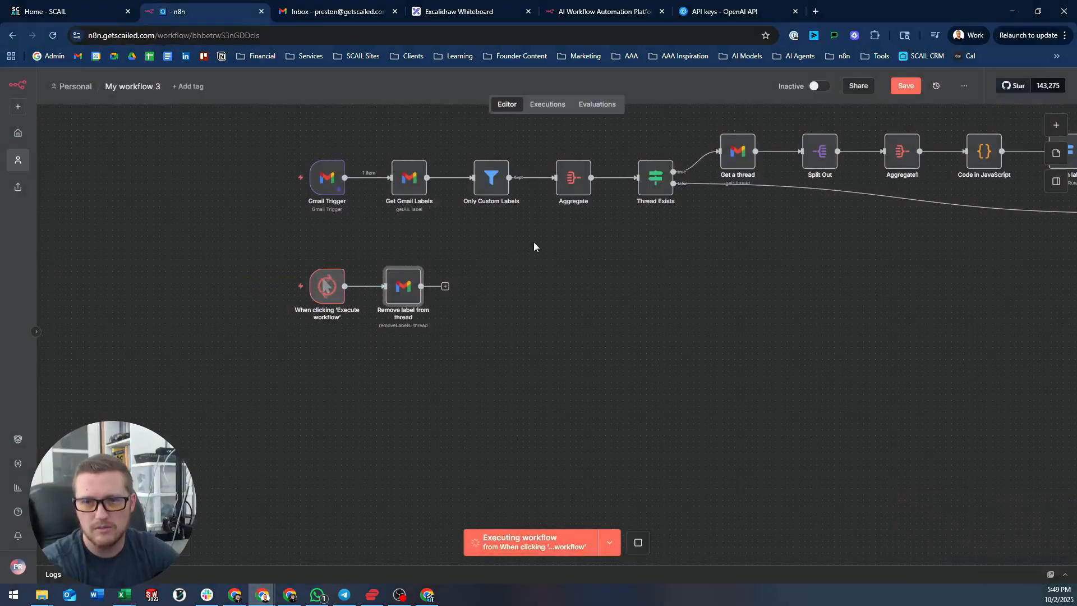
{"action": "left_click", "coordinate": [331, 12]}
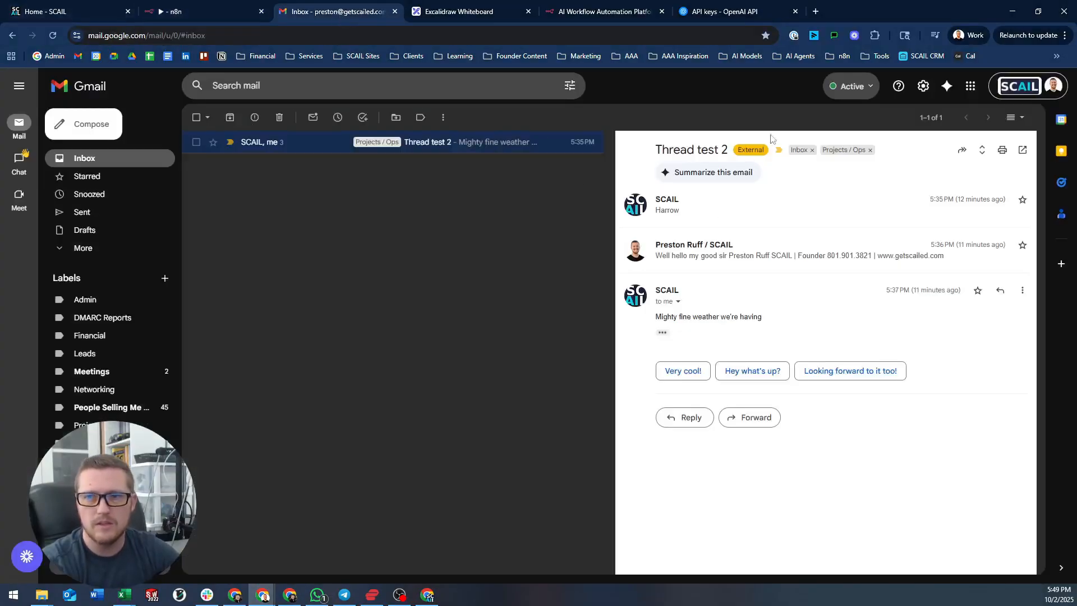
- Reload Gmail to confirm the inbox shows No new mail with Thread test 2 gone
{"action": "left_click", "coordinate": [52, 36]}
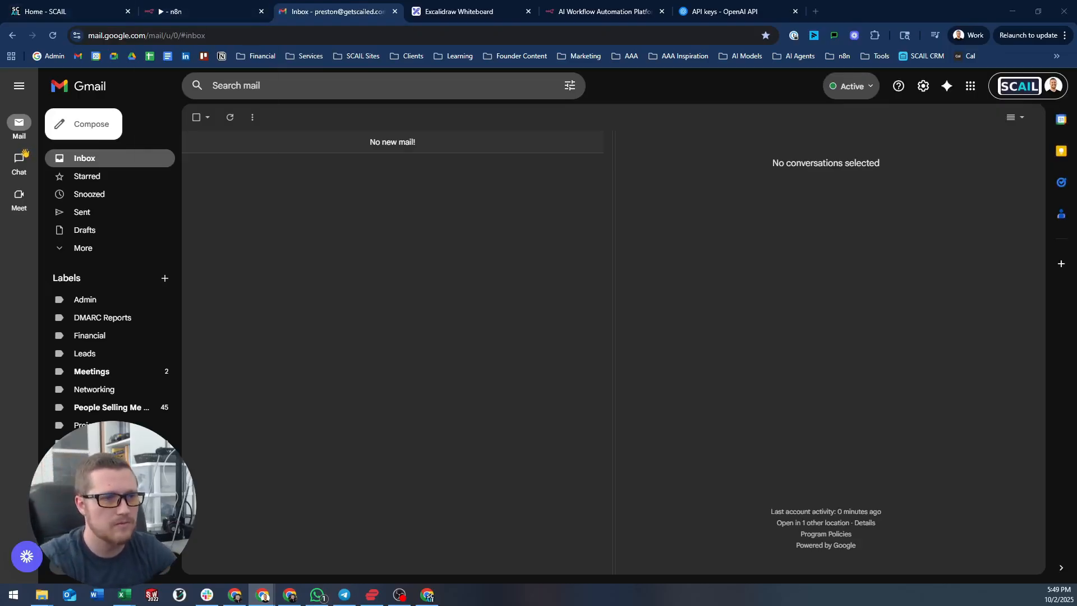
- Switch Delete inbox label from email1's Resource from Message to Thread
{"action": "left_click", "coordinate": [205, 4]}
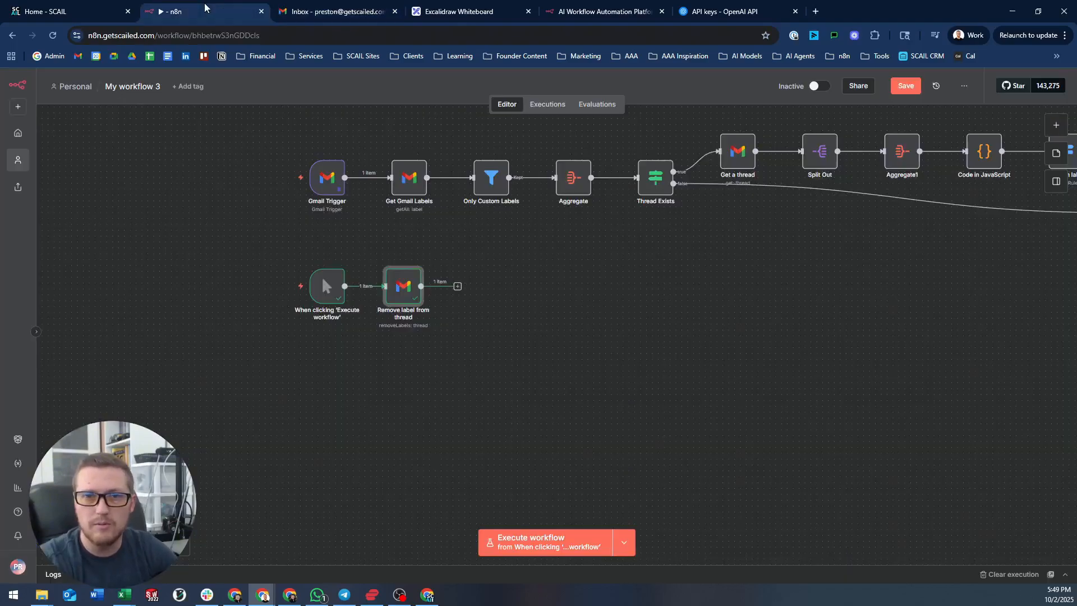
{"action": "left_click_drag", "start_coordinate": [747, 226], "coordinate": [86, 282]}
{"action": "left_click_drag", "start_coordinate": [657, 228], "coordinate": [605, 254]}
{"action": "scroll", "coordinate": [539, 238], "scroll_direction": "up", "scroll_amount": 6}
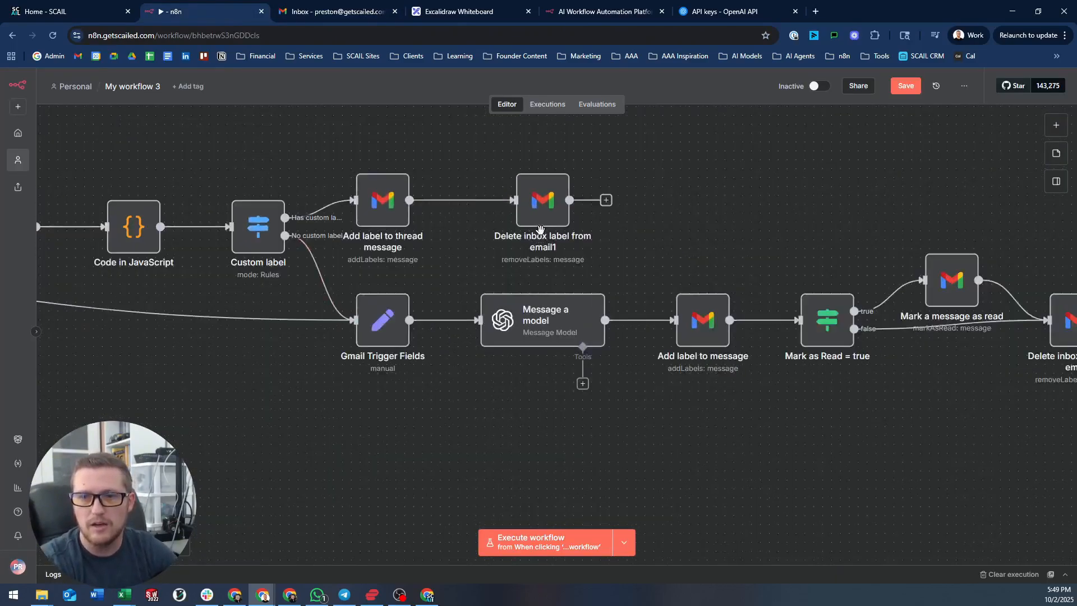
{"action": "left_click", "coordinate": [550, 180]}
{"action": "left_click_drag", "start_coordinate": [752, 223], "coordinate": [772, 272]}
{"action": "scroll", "coordinate": [392, 221], "scroll_direction": "down", "scroll_amount": 1}
{"action": "scroll", "coordinate": [393, 221], "scroll_direction": "down", "scroll_amount": 1}
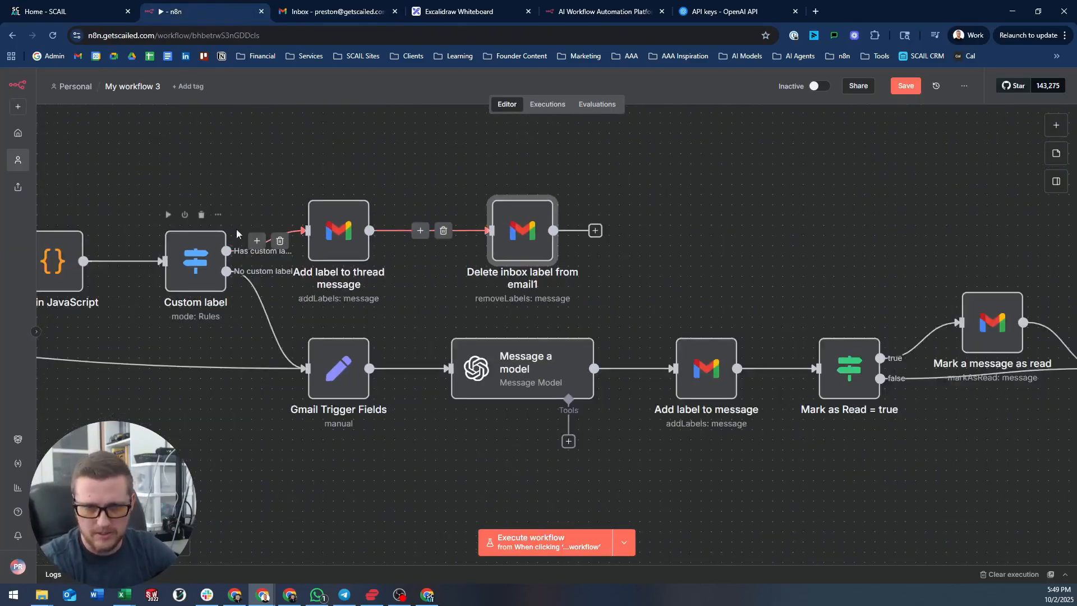
{"action": "double_click", "coordinate": [545, 231]}
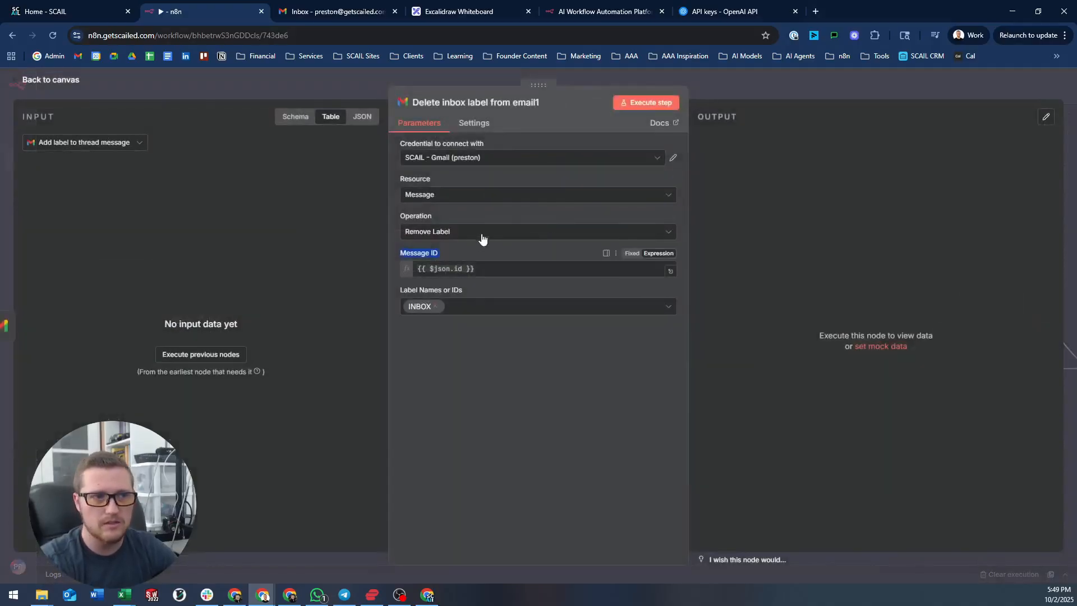
{"action": "left_click", "coordinate": [458, 196]}
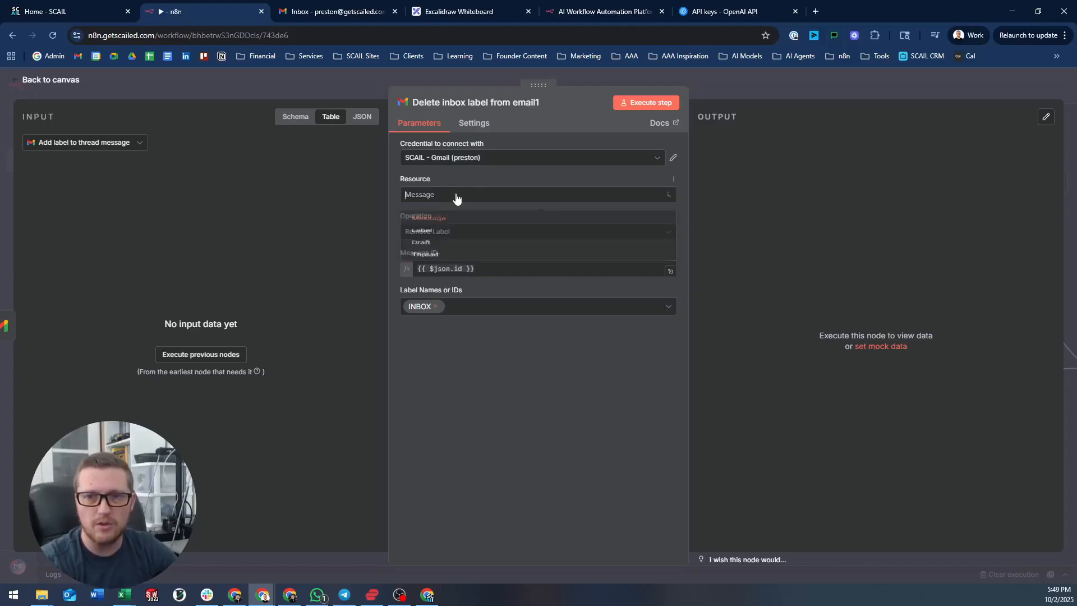
{"action": "left_click", "coordinate": [448, 283]}
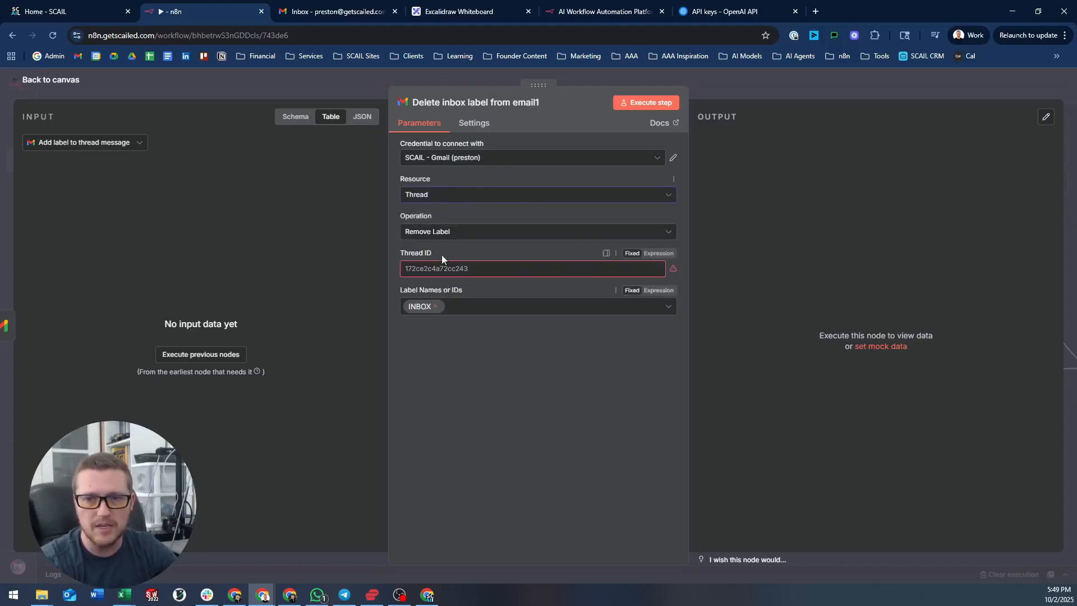
- Inspect the node's Thread ID field, which is flagged as missing, by closing and reopening it
{"action": "left_click", "coordinate": [470, 269]}
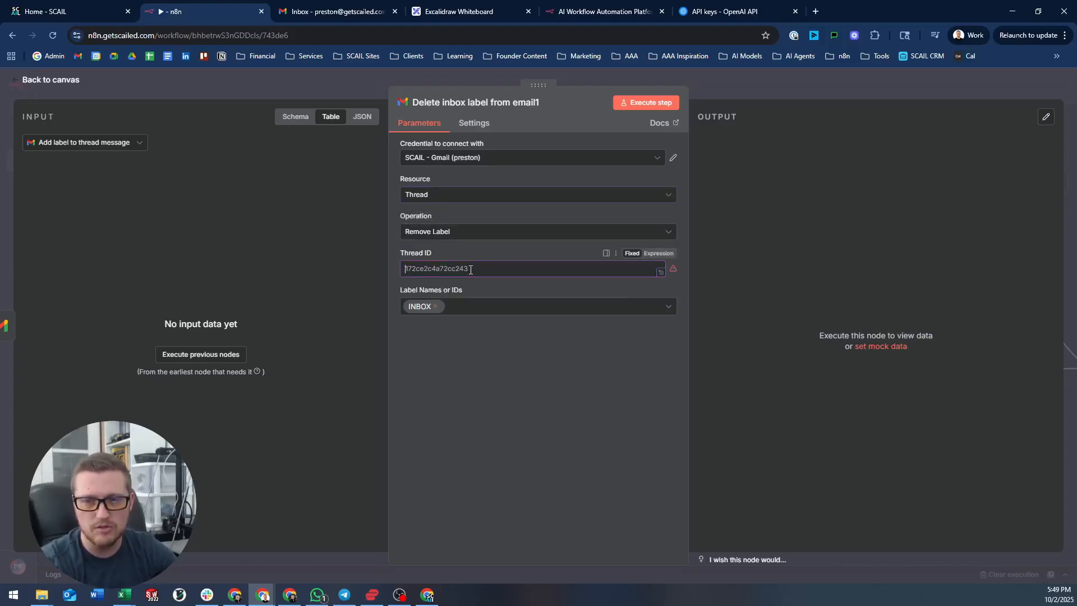
{"action": "left_click", "coordinate": [375, 86]}
{"action": "left_click", "coordinate": [565, 152]}
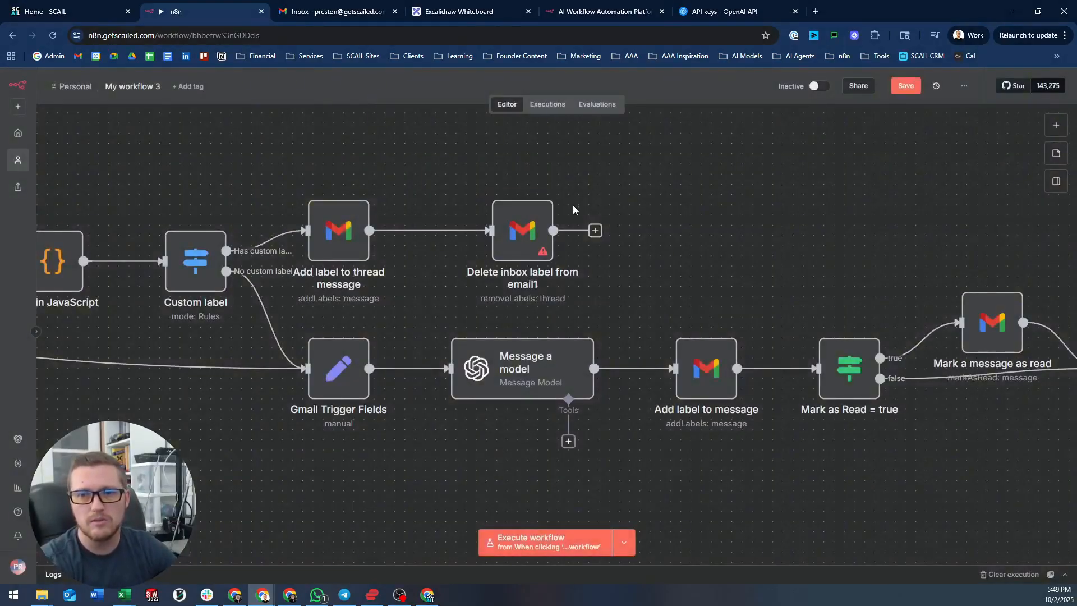
{"action": "left_click", "coordinate": [529, 227]}
{"action": "double_click", "coordinate": [530, 220]}
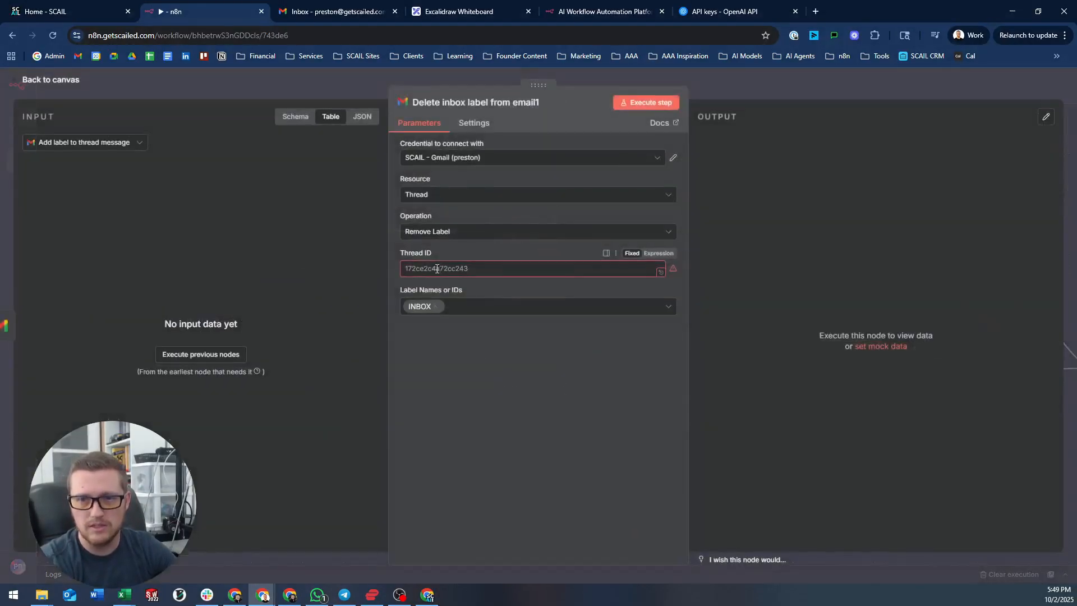
{"action": "left_click", "coordinate": [482, 270]}
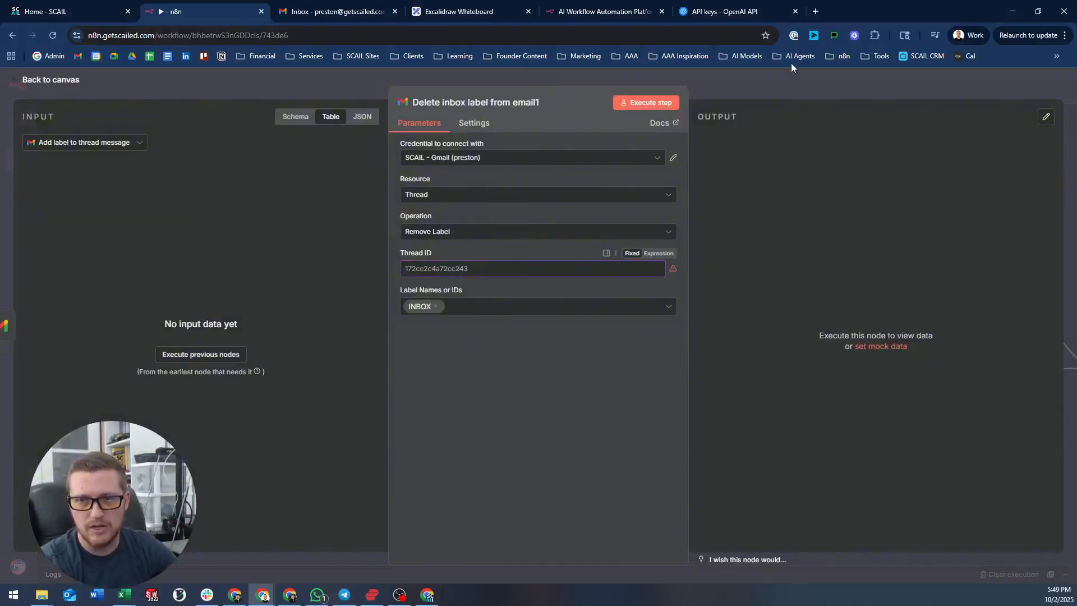
{"action": "left_click", "coordinate": [772, 87]}
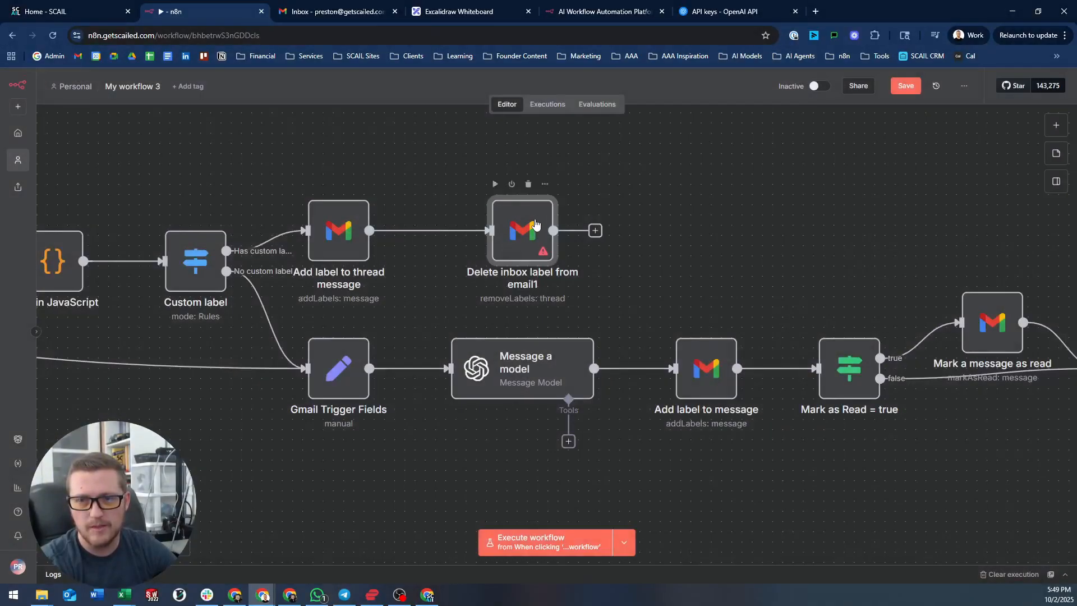
- Review the Thread ID of Delete inbox label from email1 and the Add label to thread message settings
{"action": "double_click", "coordinate": [506, 251]}
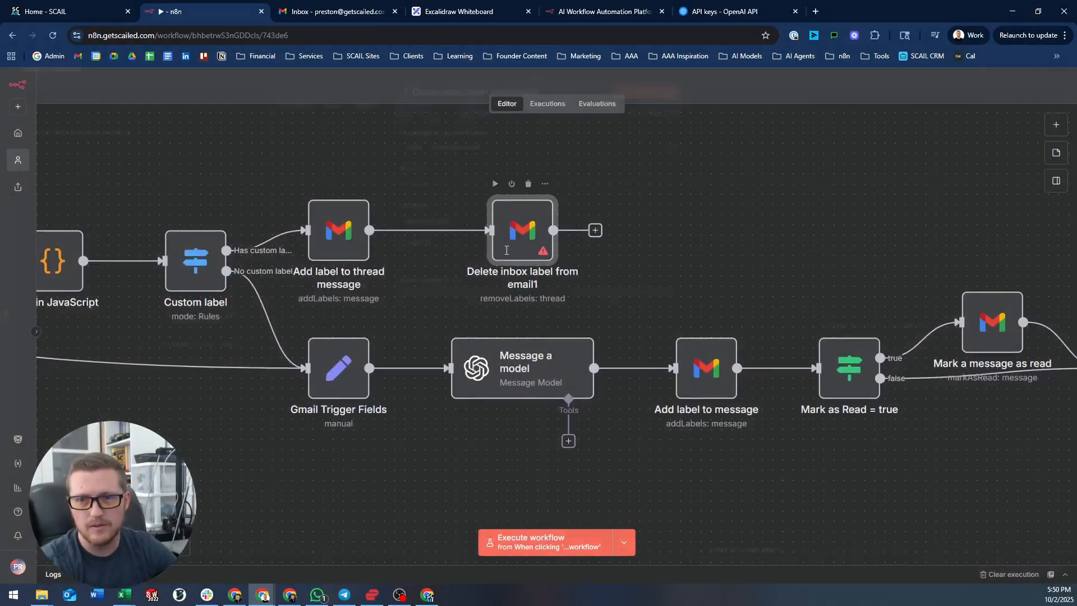
{"action": "left_click", "coordinate": [465, 270]}
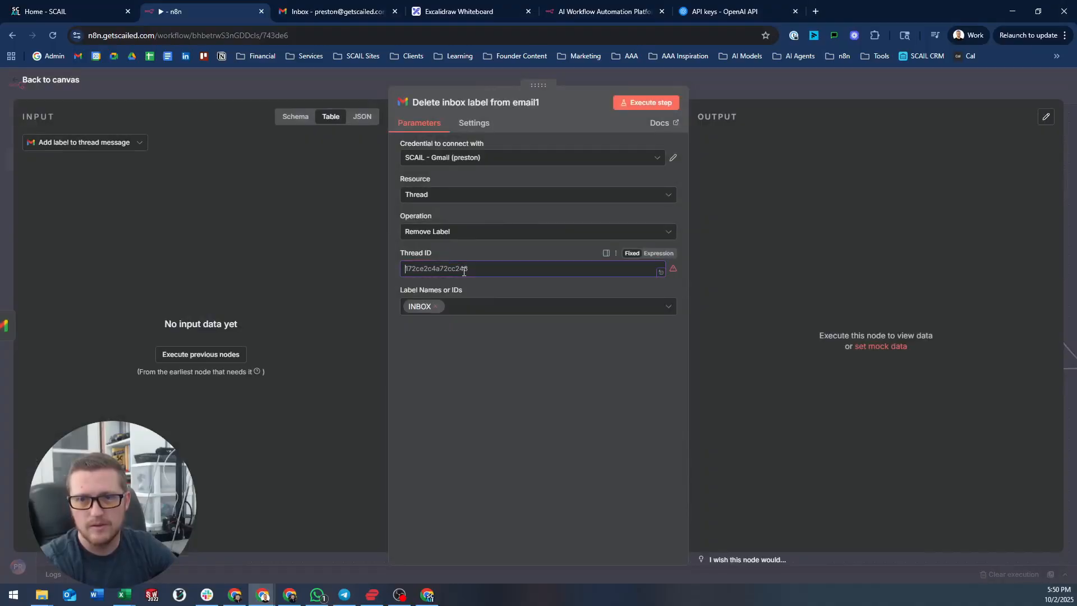
{"action": "left_click", "coordinate": [733, 81]}
{"action": "left_click_drag", "start_coordinate": [315, 256], "coordinate": [723, 246]}
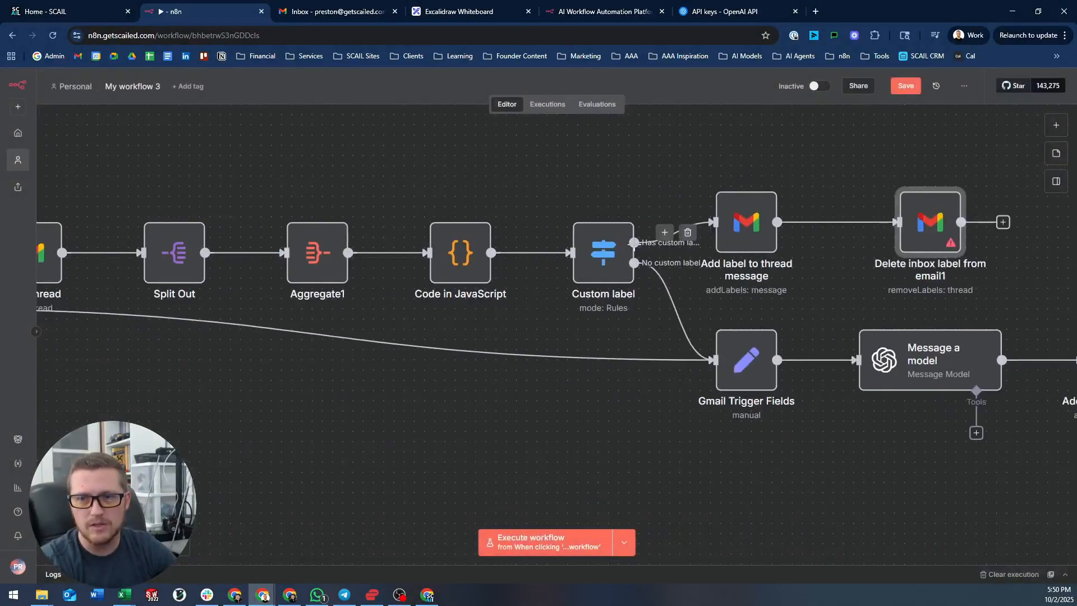
{"action": "double_click", "coordinate": [734, 217]}
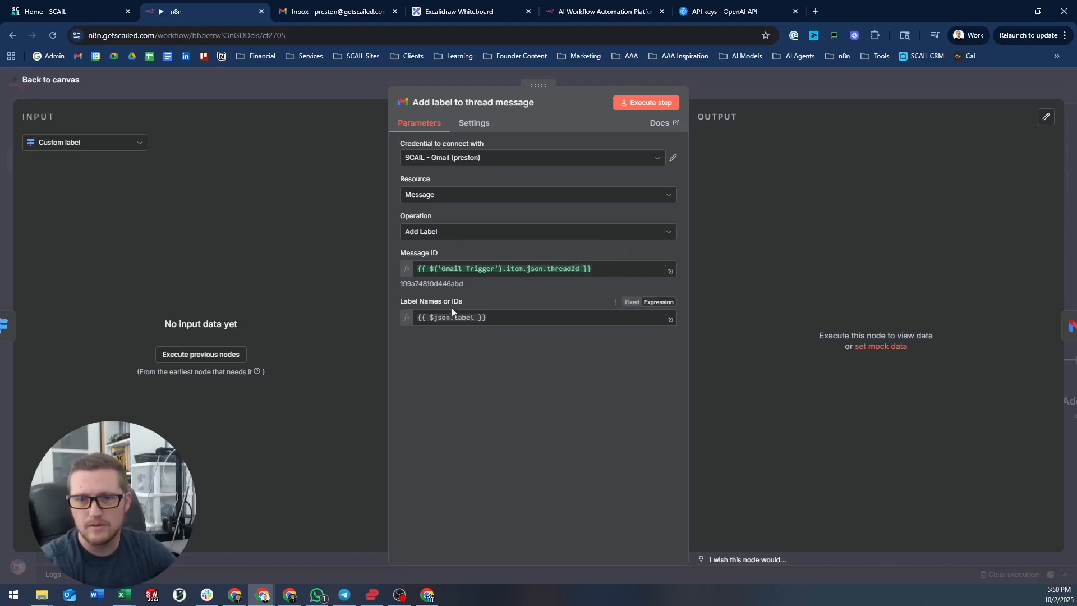
{"action": "left_click", "coordinate": [759, 87]}
- Execute the workflow through Get a thread and the Custom label routing step
{"action": "scroll", "coordinate": [505, 204], "scroll_direction": "left", "scroll_amount": 10}
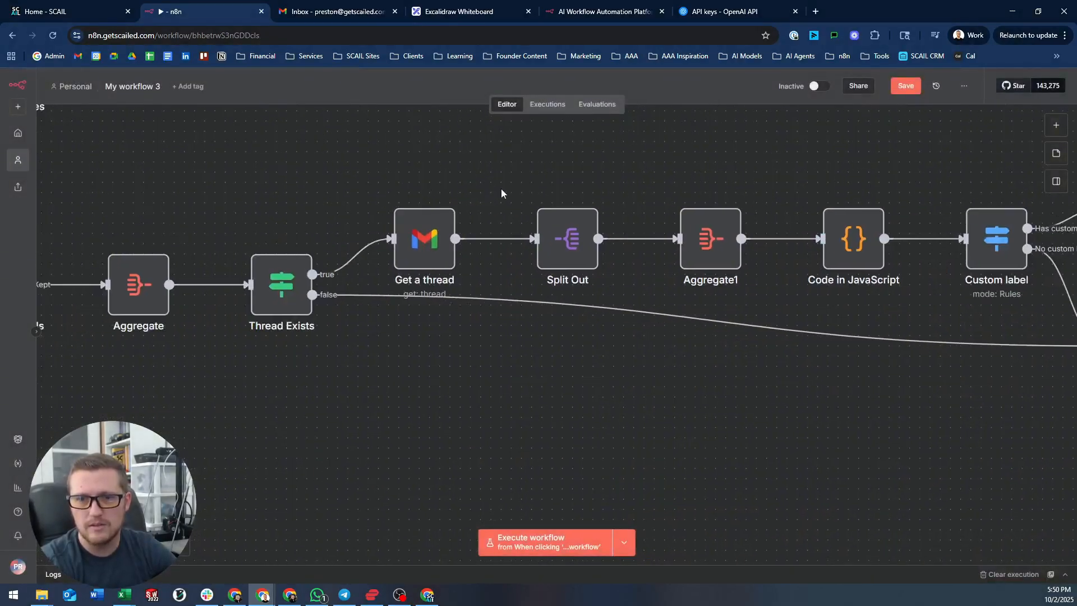
{"action": "scroll", "coordinate": [272, 229], "scroll_direction": "down", "scroll_amount": 2}
{"action": "left_click_drag", "start_coordinate": [258, 218], "coordinate": [322, 214]}
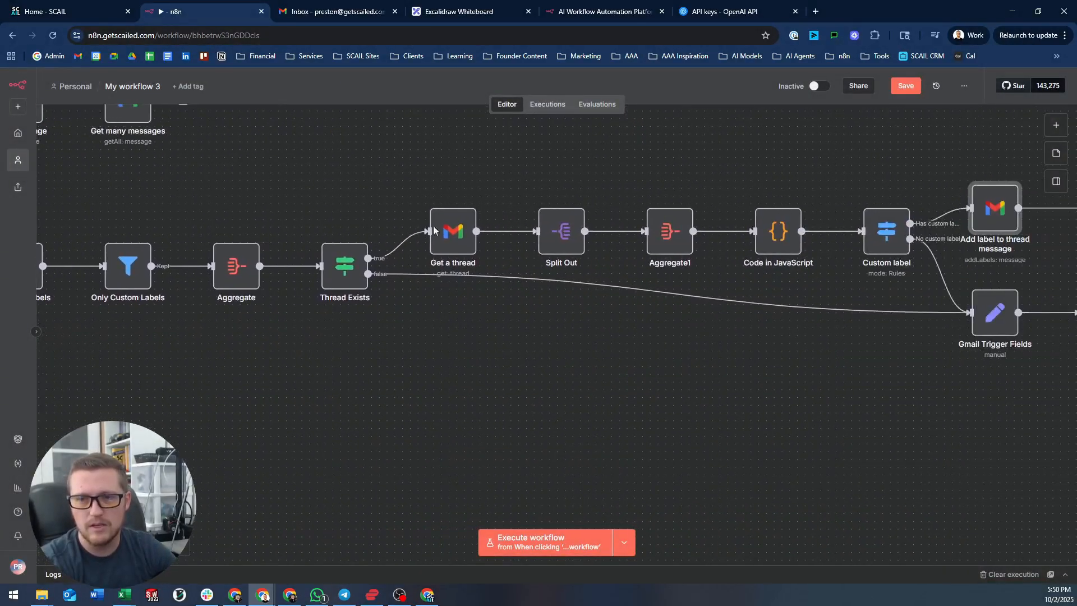
{"action": "left_click_drag", "start_coordinate": [216, 208], "coordinate": [440, 217]}
{"action": "mouse_move", "coordinate": [141, 274]}
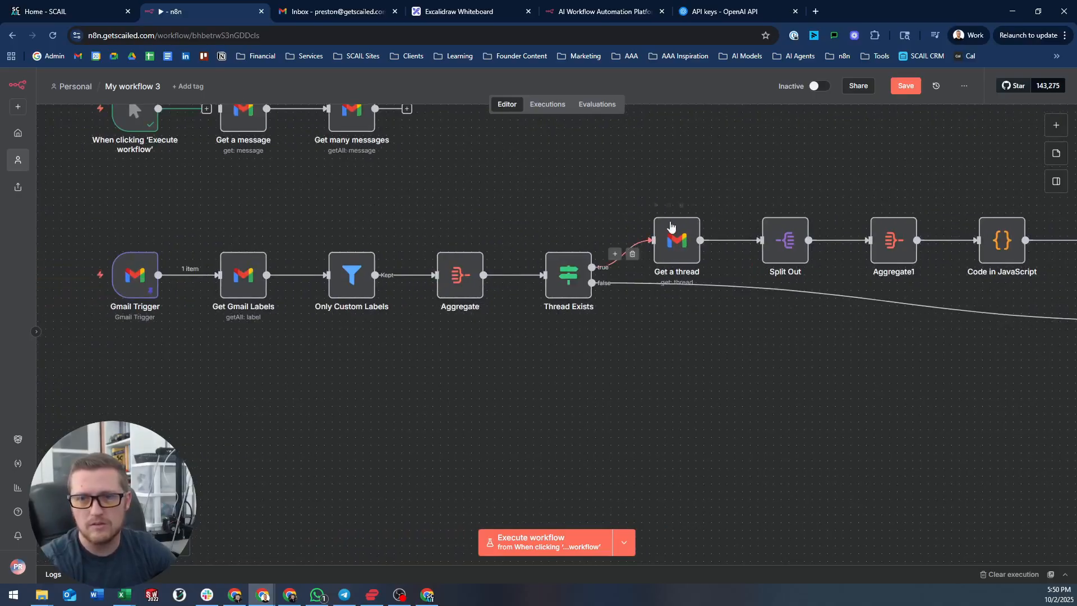
{"action": "left_click", "coordinate": [656, 205]}
{"action": "scroll", "coordinate": [671, 222], "scroll_direction": "right", "scroll_amount": 7}
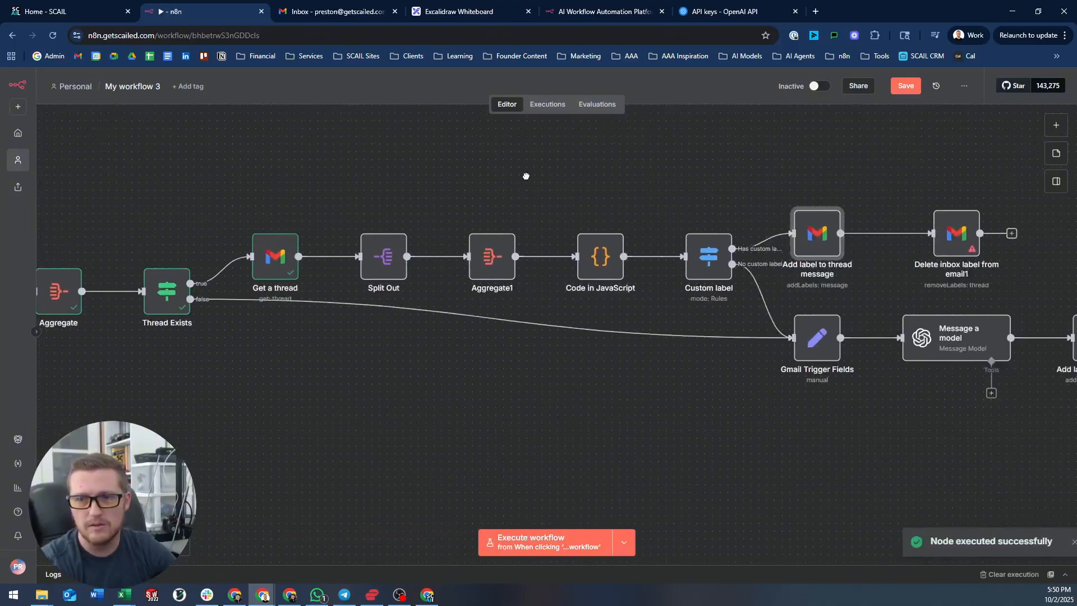
{"action": "left_click", "coordinate": [682, 222]}
{"action": "scroll", "coordinate": [664, 170], "scroll_direction": "right", "scroll_amount": 5}
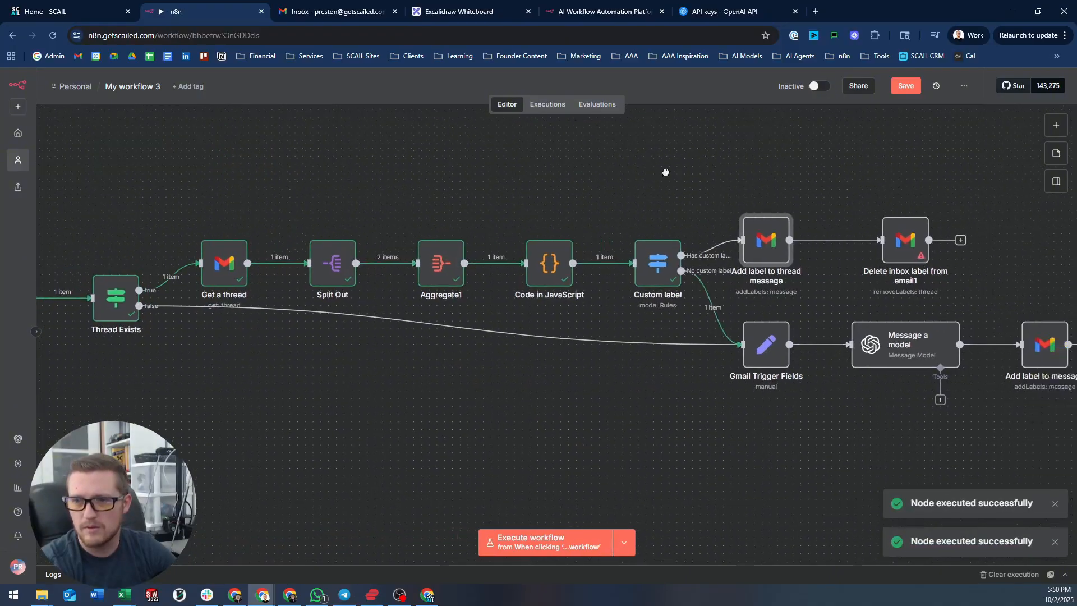
- Confirm Custom label's single item (result false) went to the No custom label branch
{"action": "double_click", "coordinate": [443, 274]}
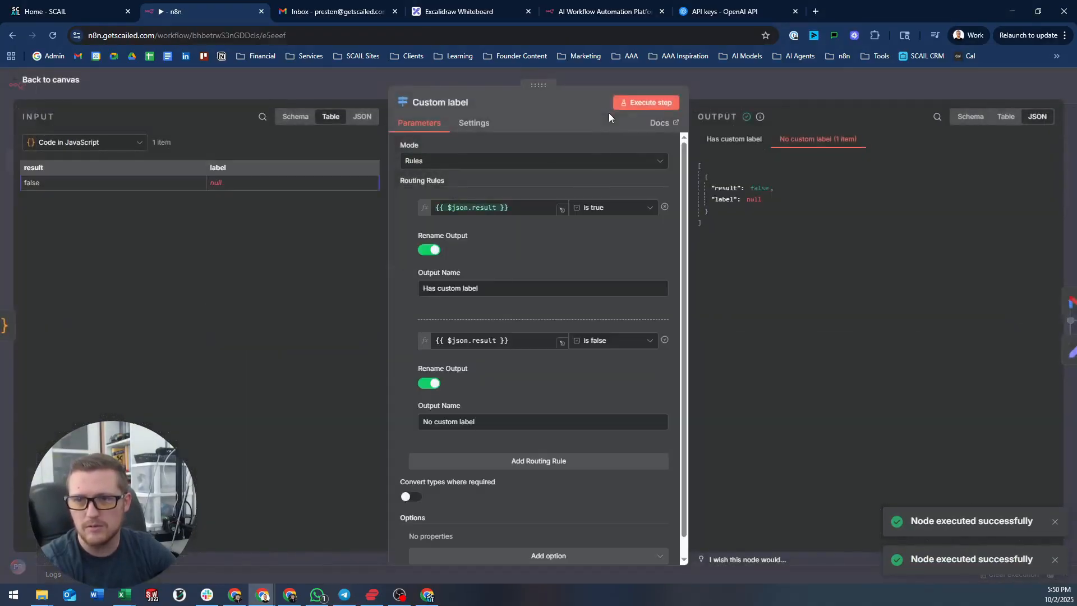
{"action": "left_click", "coordinate": [790, 85]}
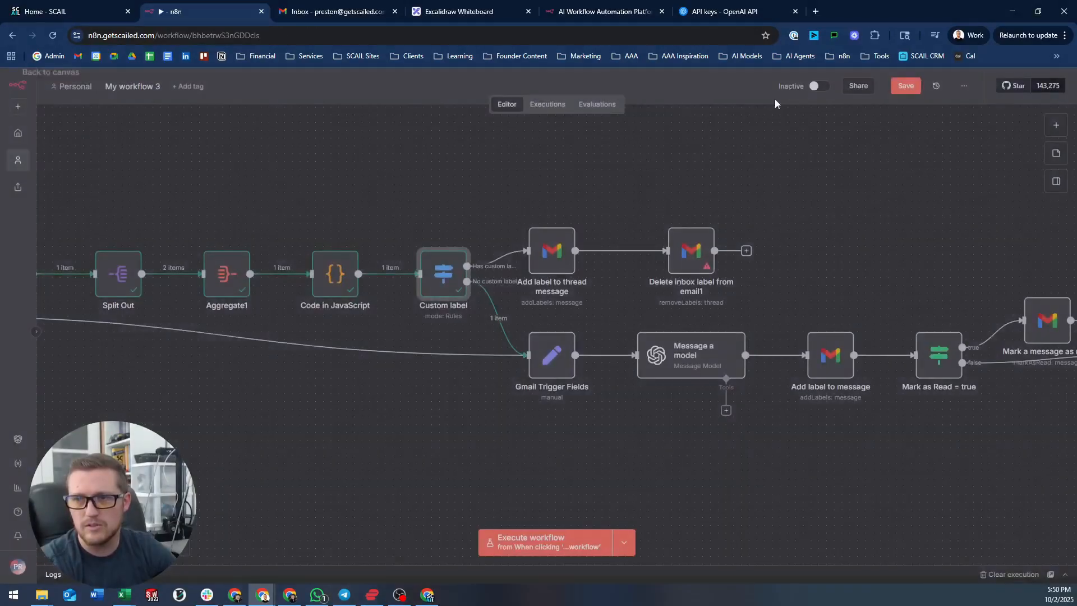
{"action": "scroll", "coordinate": [617, 186], "scroll_direction": "right", "scroll_amount": 2}
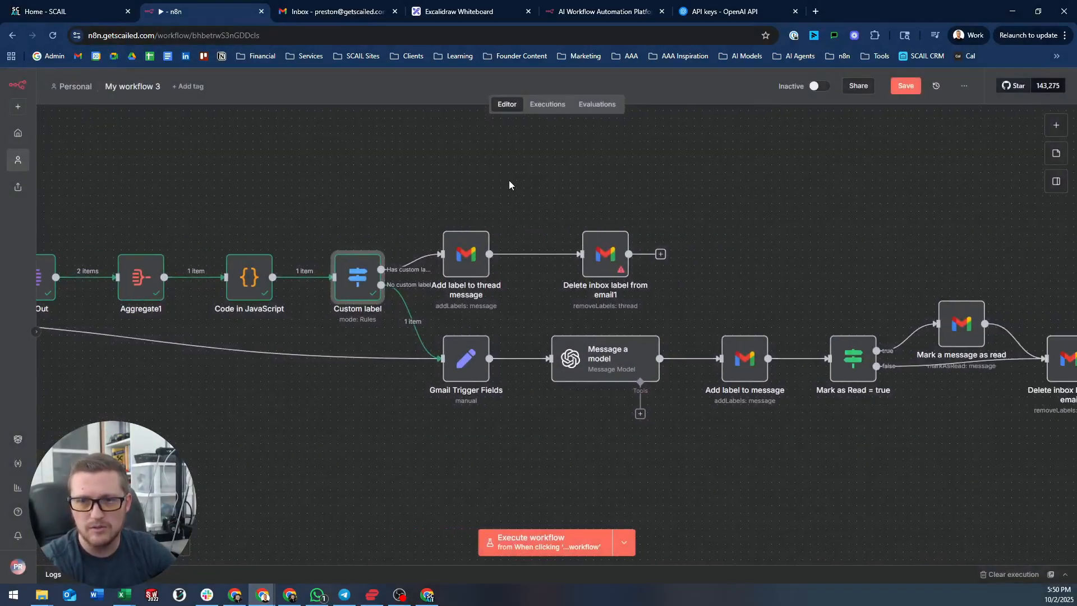
{"action": "scroll", "coordinate": [509, 225], "scroll_direction": "left", "scroll_amount": 15}
{"action": "mouse_move", "coordinate": [231, 307]}
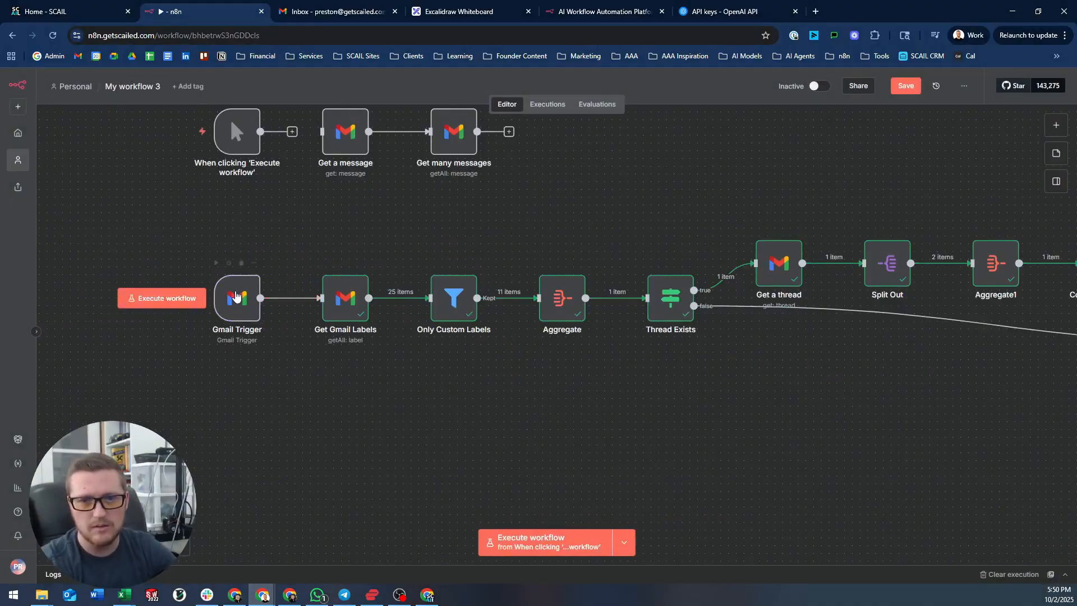
- Fetch a test email on the Gmail Trigger and pin its output
{"action": "double_click", "coordinate": [231, 306]}
{"action": "left_click", "coordinate": [141, 312]}
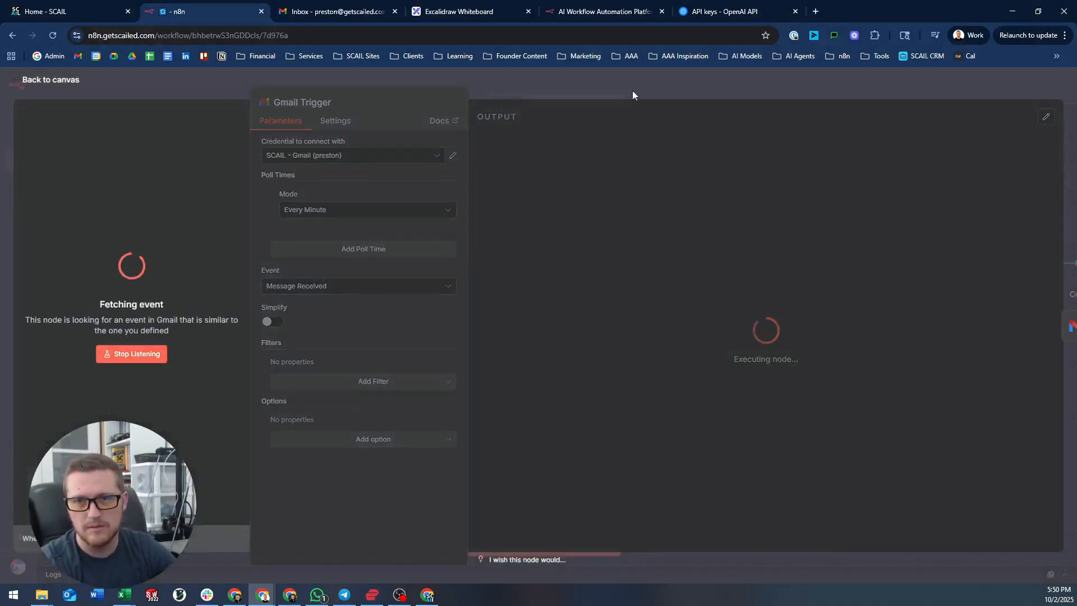
{"action": "left_click", "coordinate": [1051, 119]}
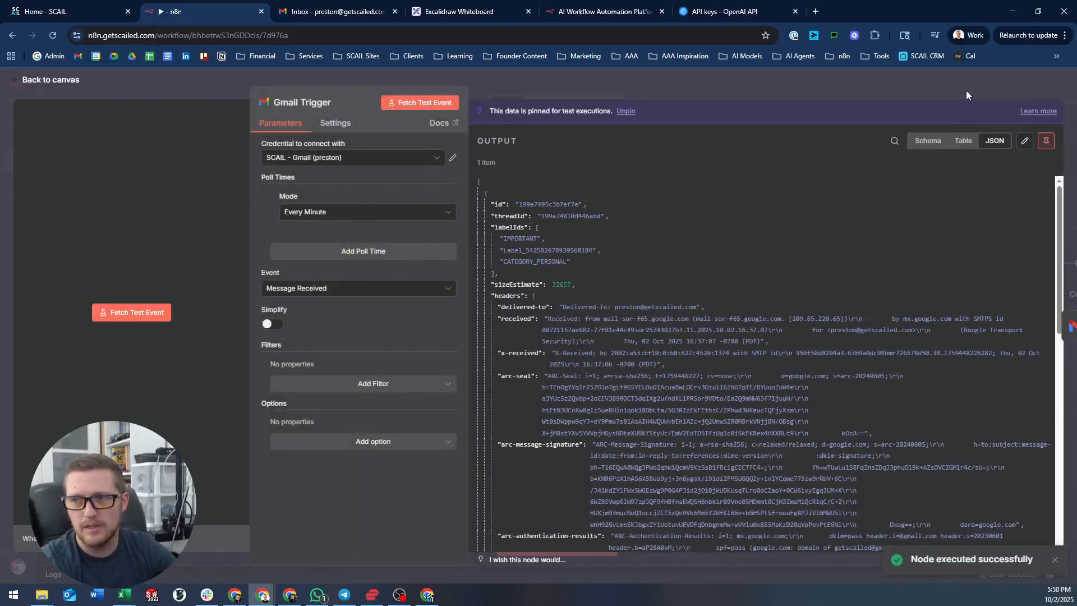
{"action": "left_click", "coordinate": [966, 90]}
- Run the whole workflow on the pinned email, then switch to Gmail
{"action": "left_click_drag", "start_coordinate": [1068, 247], "coordinate": [651, 233]}
{"action": "scroll", "coordinate": [823, 171], "scroll_direction": "down", "scroll_amount": 2}
{"action": "left_click_drag", "start_coordinate": [823, 171], "coordinate": [540, 213]}
{"action": "key", "text": "ctrl+Return"}
{"action": "double_click", "coordinate": [522, 275]}
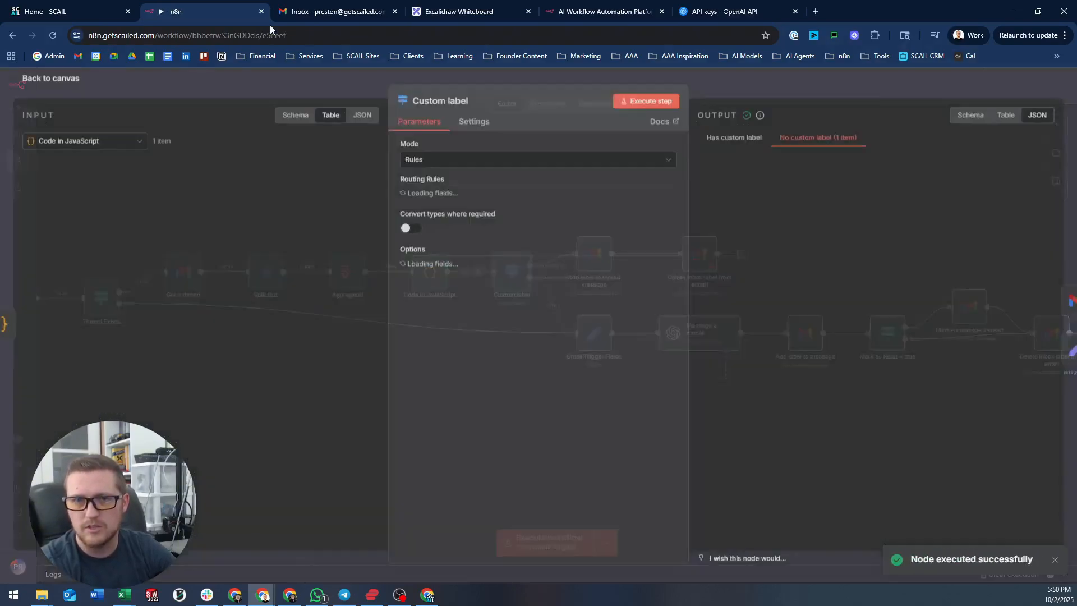
{"action": "left_click", "coordinate": [314, 11]}
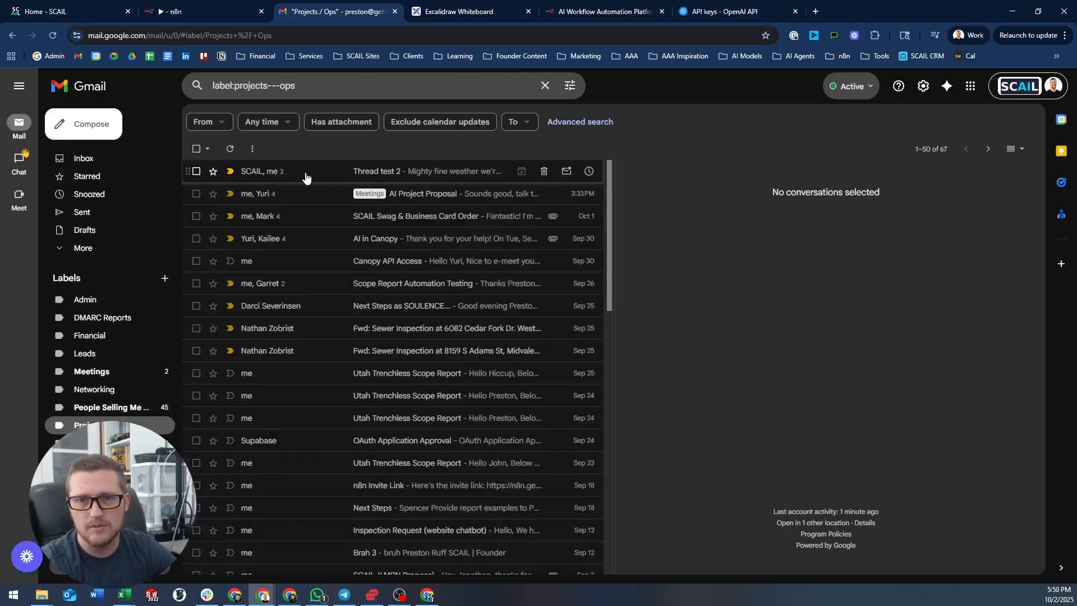
- Open Thread test 2 and expand its earlier messages to review all three
{"action": "left_click", "coordinate": [315, 176]}
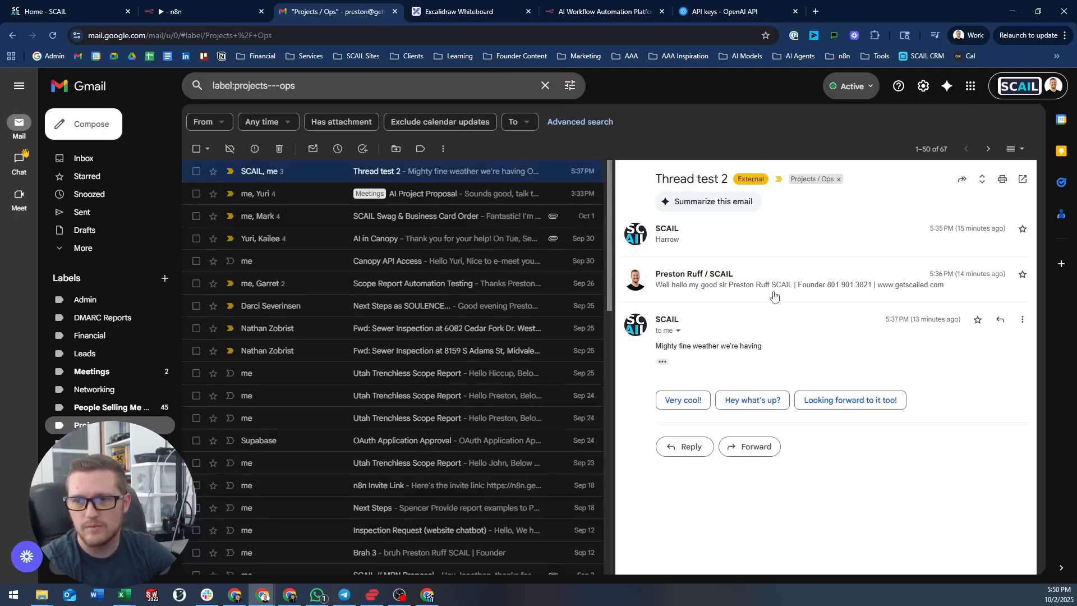
{"action": "left_click", "coordinate": [745, 289]}
{"action": "left_click", "coordinate": [762, 241]}
{"action": "left_click", "coordinate": [759, 247]}
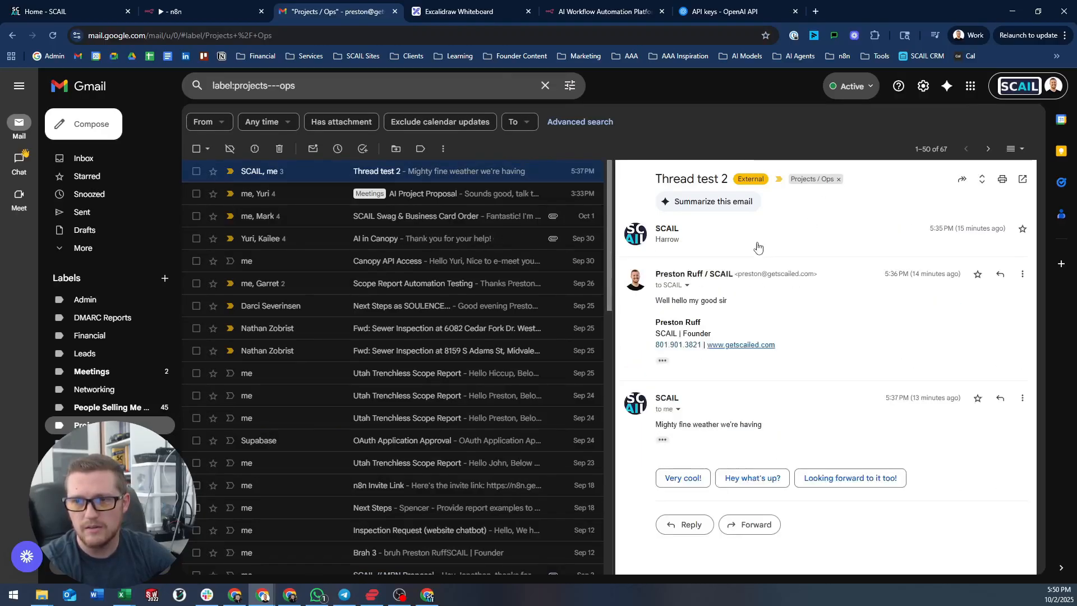
{"action": "left_click", "coordinate": [766, 275]}
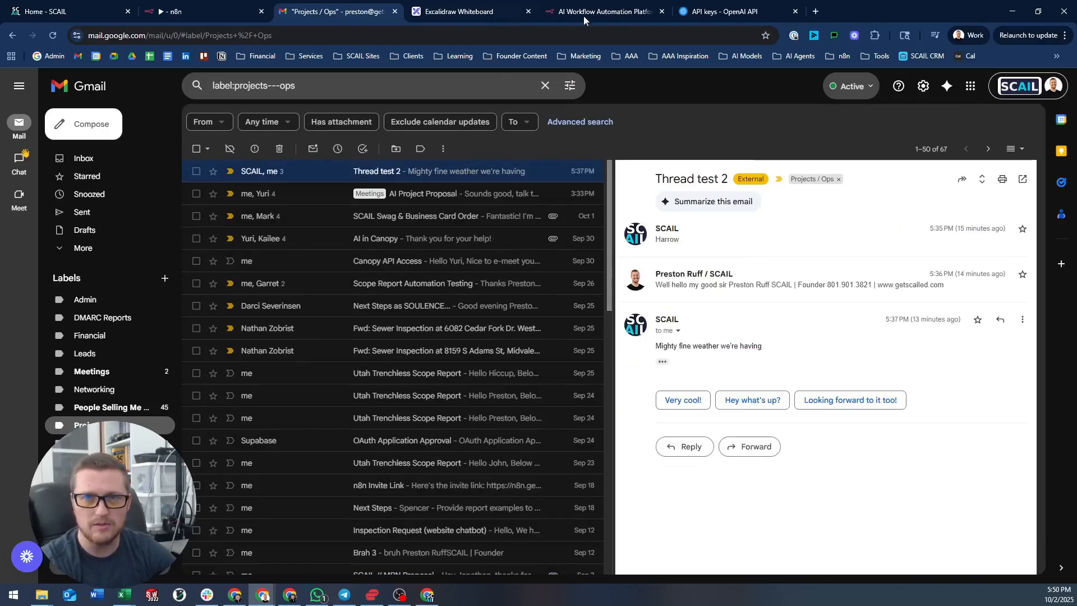
- Back in n8n, nudge the Delete inbox label from email1 node slightly left
{"action": "left_click", "coordinate": [185, 11]}
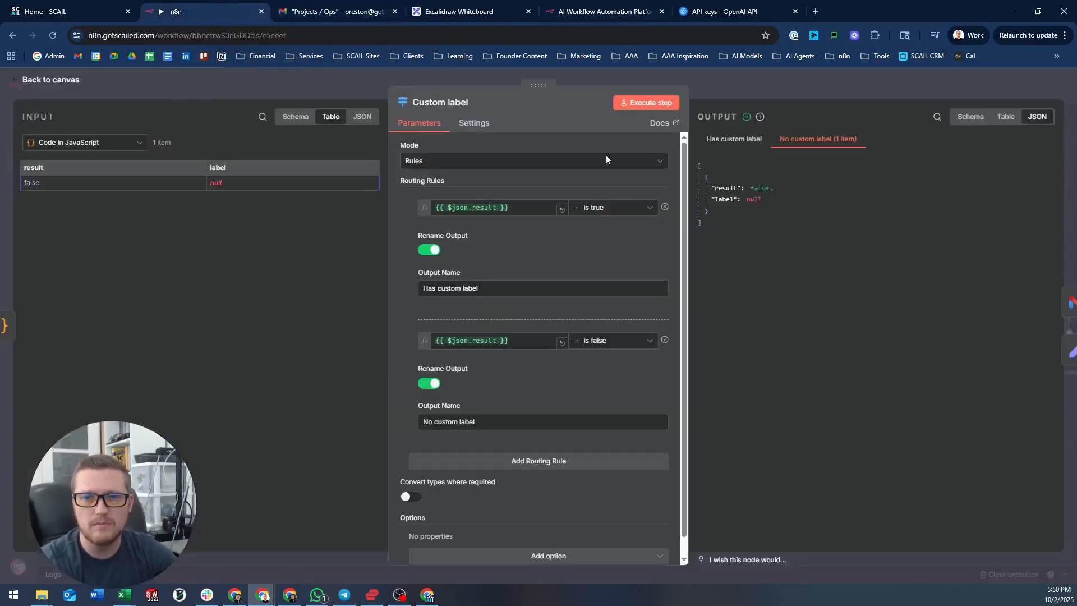
{"action": "left_click", "coordinate": [751, 85]}
{"action": "scroll", "coordinate": [646, 214], "scroll_direction": "up", "scroll_amount": 5}
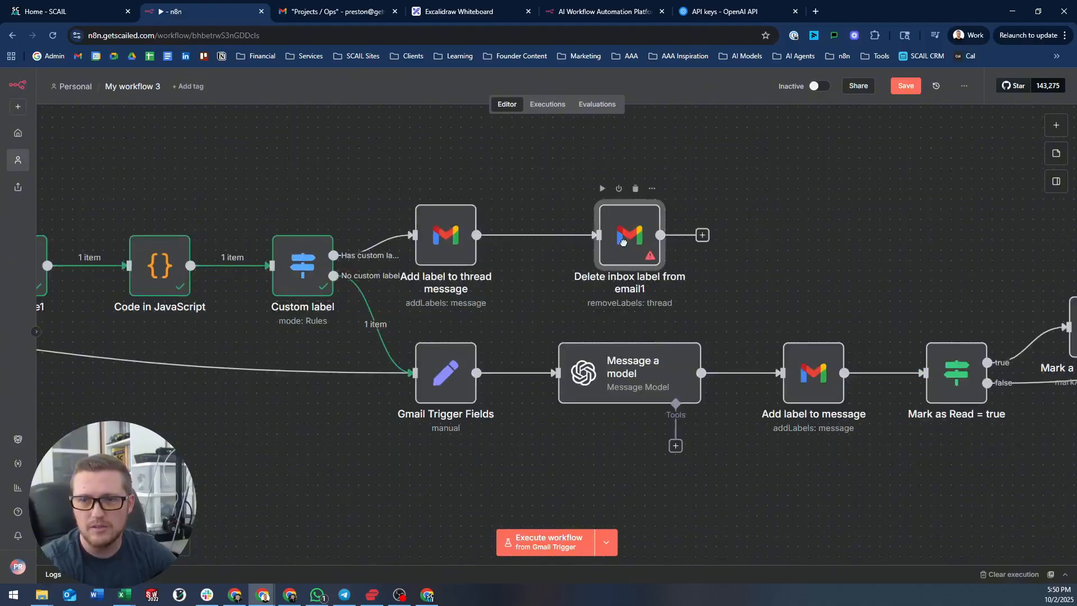
{"action": "left_click_drag", "start_coordinate": [623, 242], "coordinate": [607, 241]}
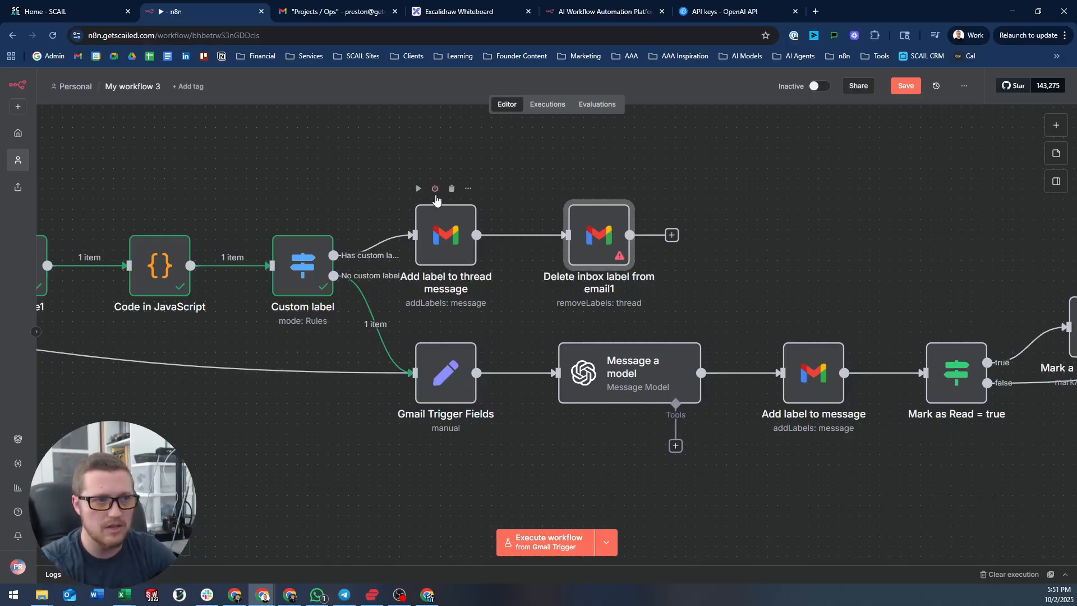
{"action": "left_click", "coordinate": [524, 171]}
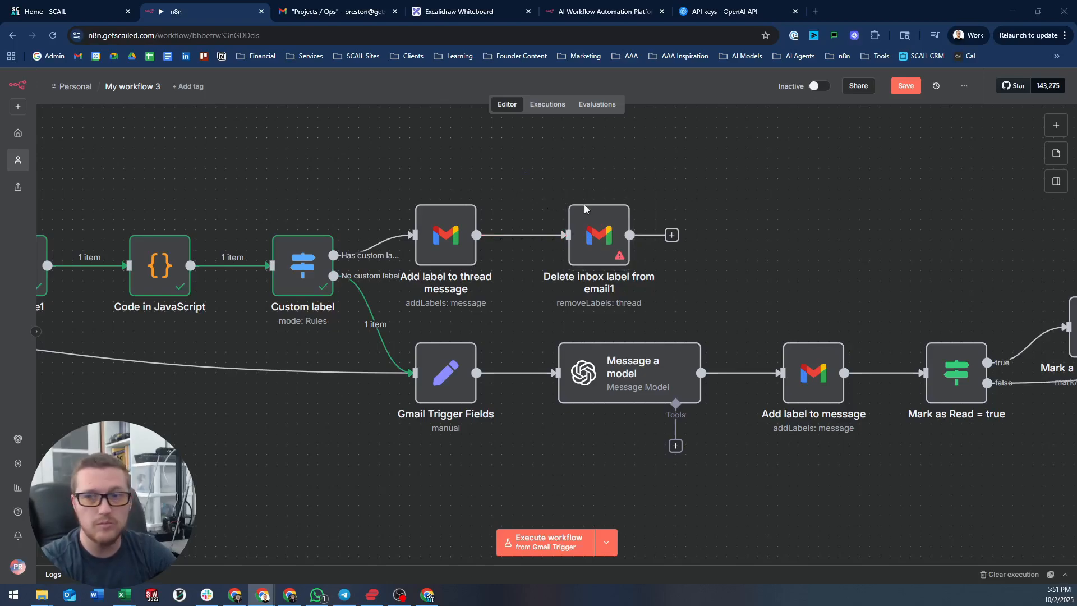
- Set Delete inbox label from email1's Thread ID to {{ $('Get a thread').item.json.id }}
{"action": "double_click", "coordinate": [602, 231]}
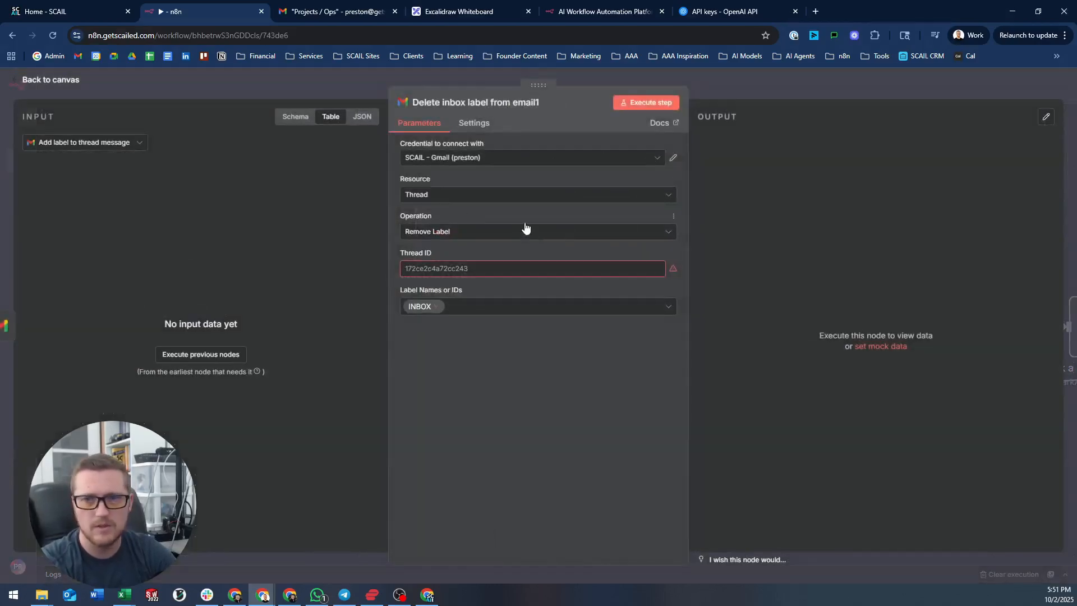
{"action": "left_click", "coordinate": [482, 267]}
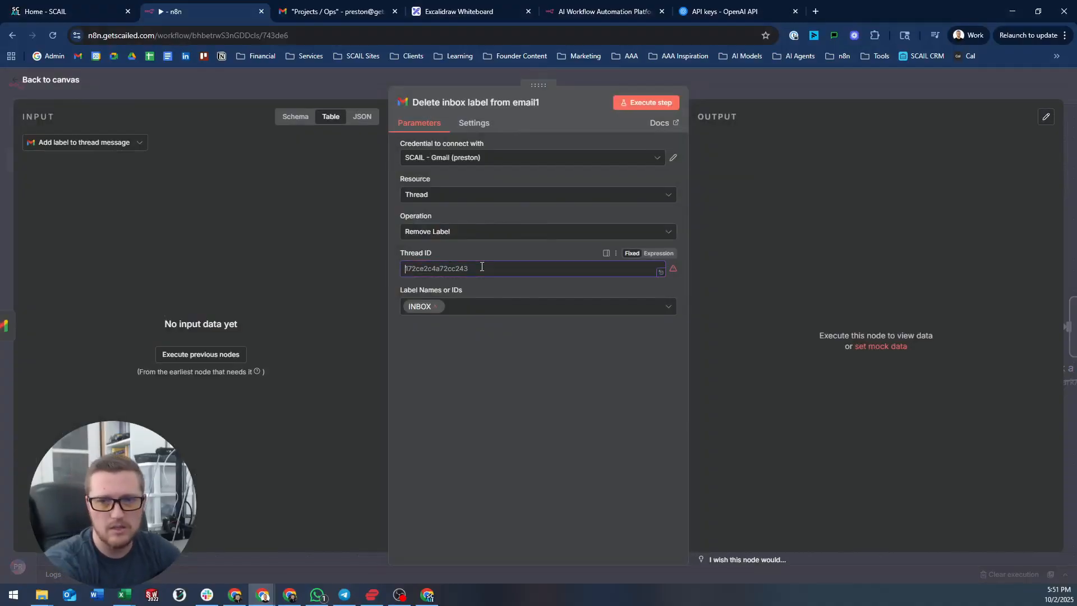
{"action": "type", "text": "{{"}
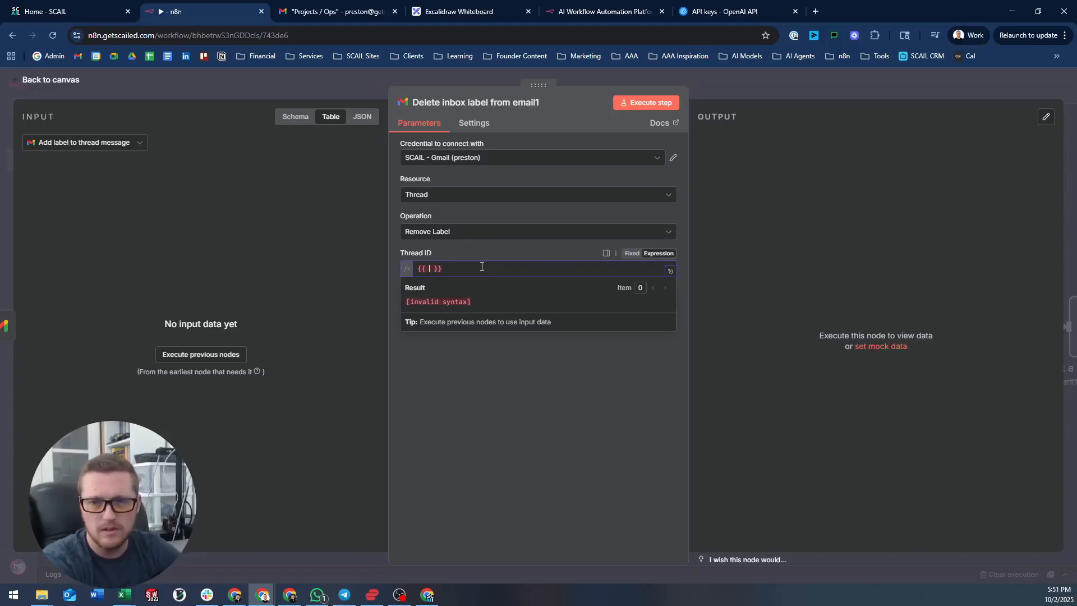
{"action": "type", "text": "$(get"}
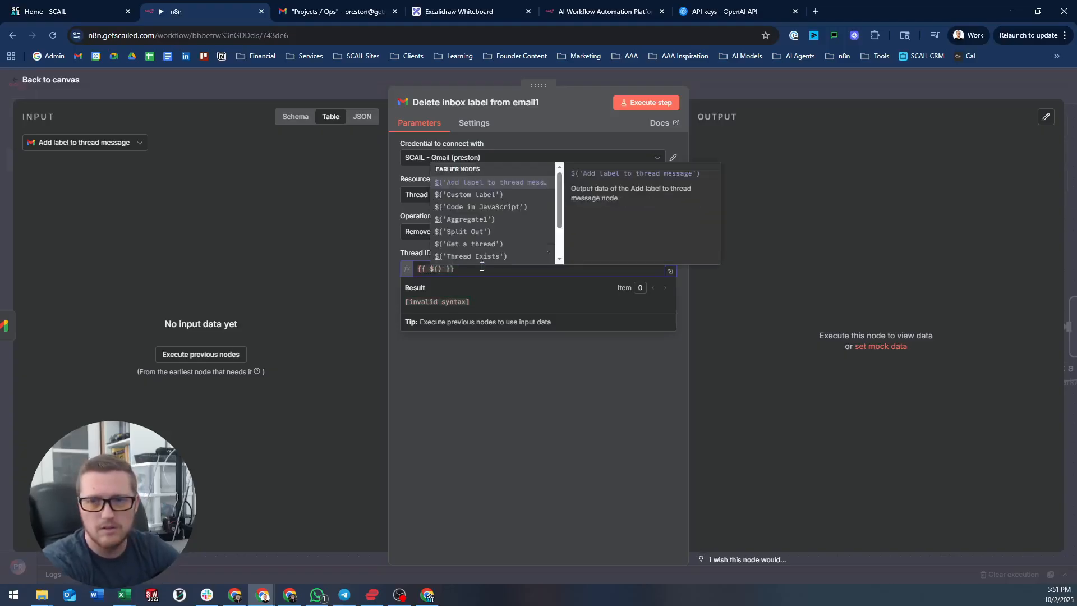
{"action": "key", "text": "BackSpace"}
{"action": "type", "text": "'Get a thread')."}
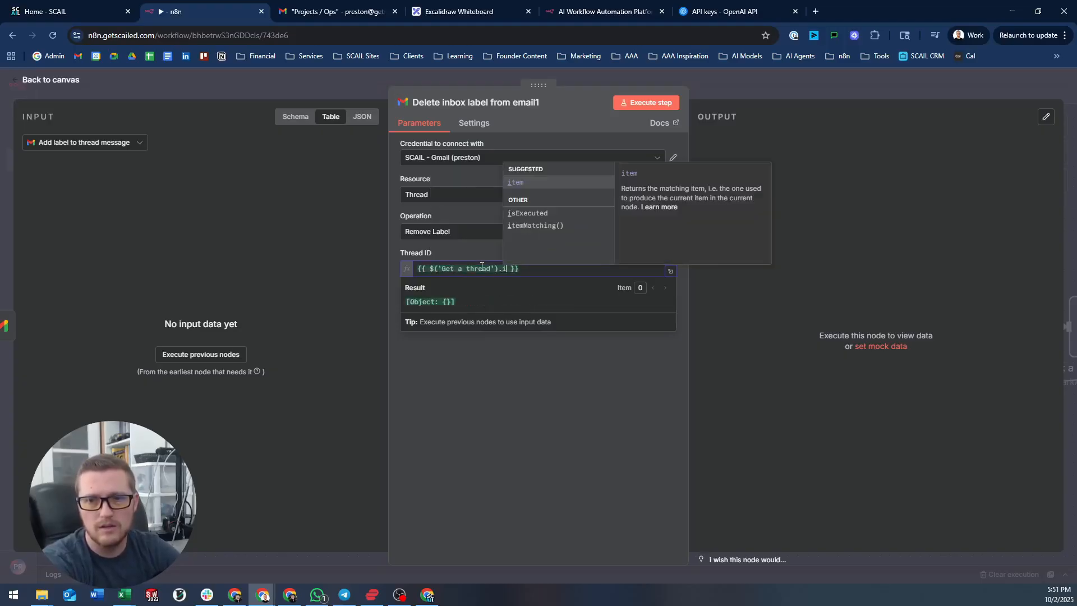
{"action": "type", "text": "imt"}
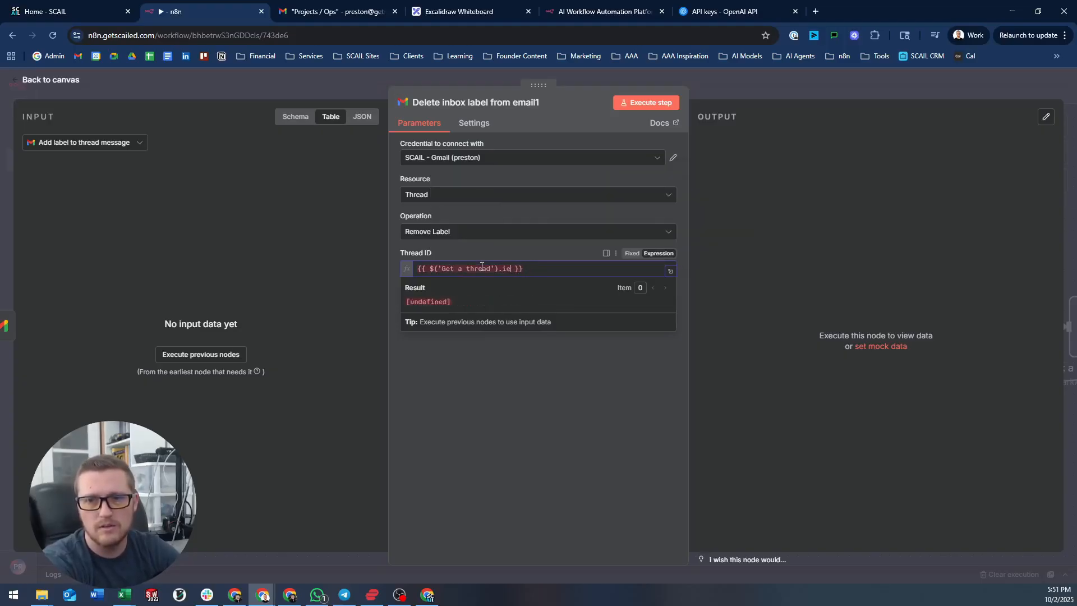
{"action": "key", "text": "BackSpace"}
{"action": "key", "text": "BackSpace"}
{"action": "key", "text": "BackSpace"}
{"action": "type", "text": "tem.json"}
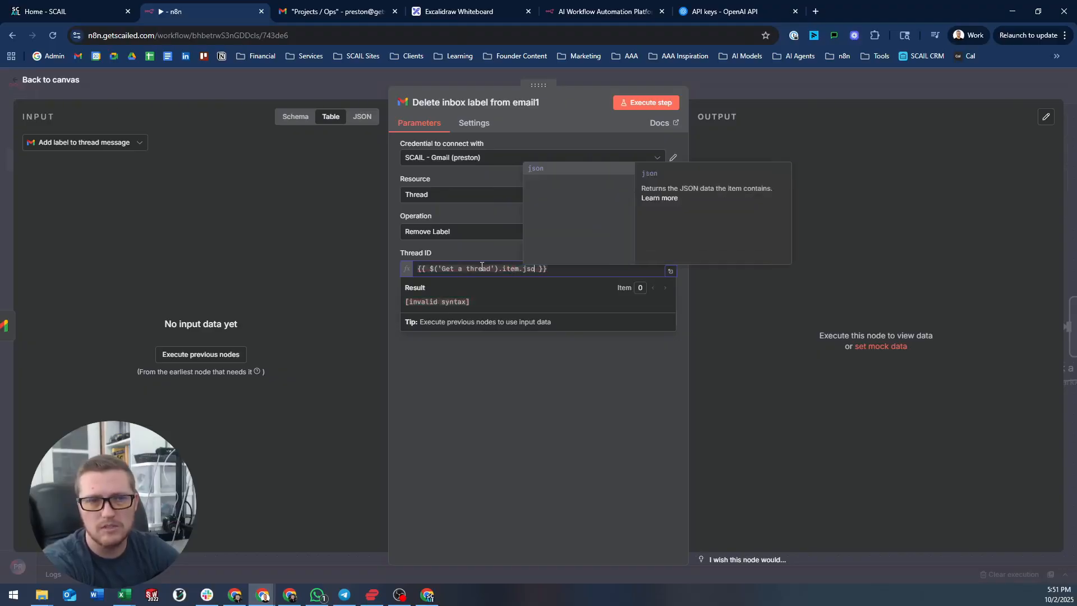
{"action": "type", "text": ".id"}
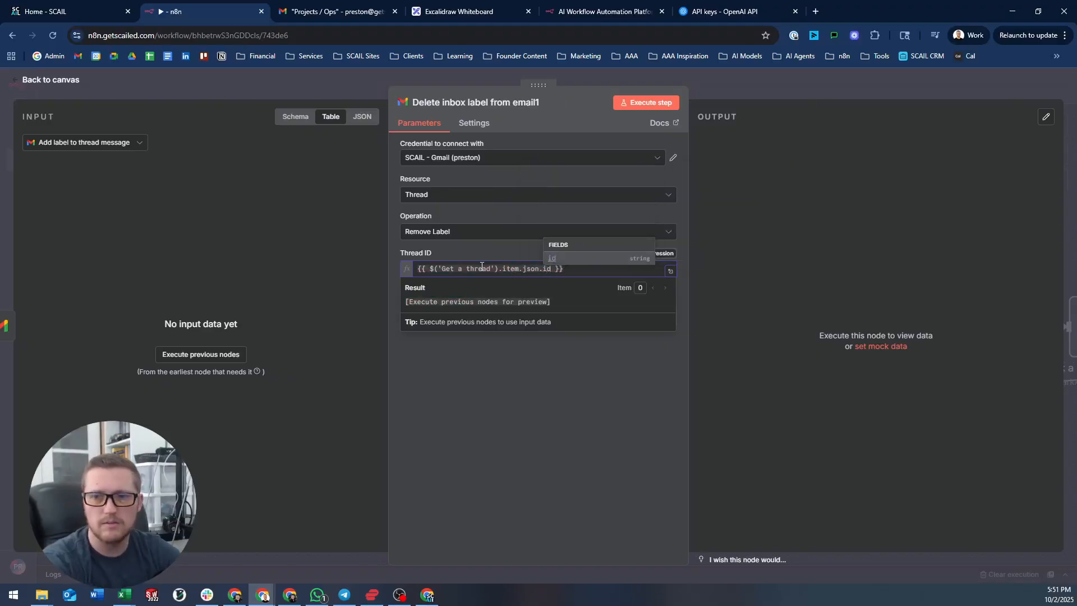
{"action": "left_click", "coordinate": [565, 258]}
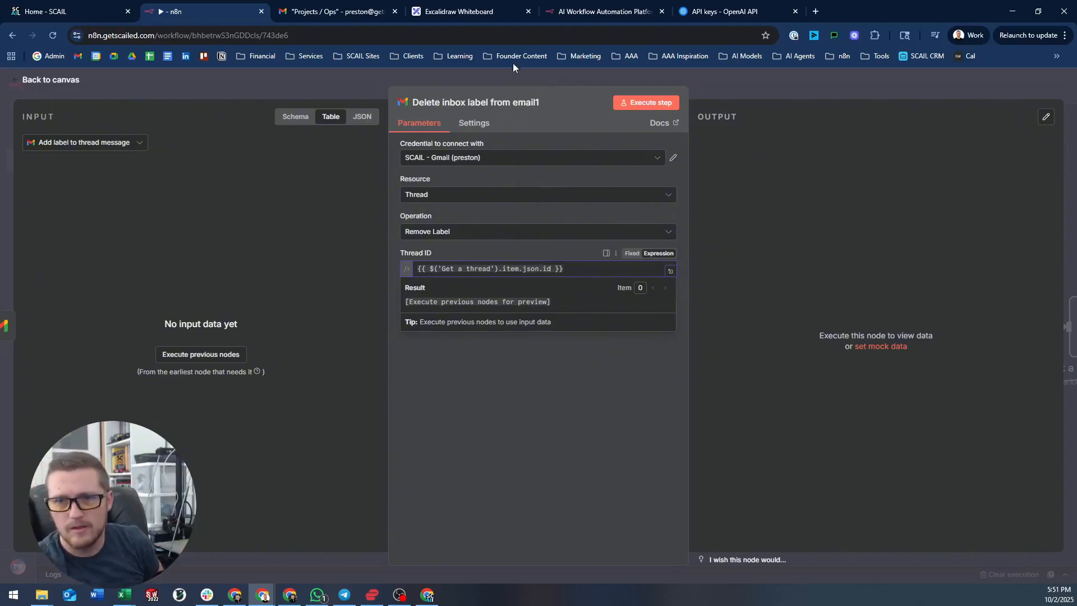
{"action": "left_click", "coordinate": [489, 81]}
{"action": "scroll", "coordinate": [261, 211], "scroll_direction": "left", "scroll_amount": 10}
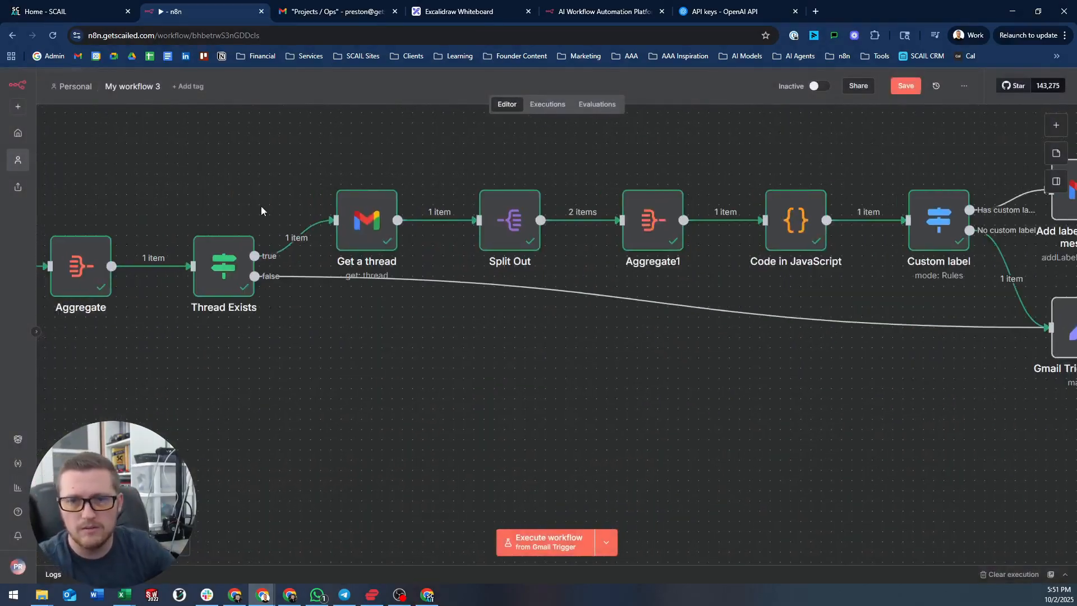
{"action": "double_click", "coordinate": [346, 202]}
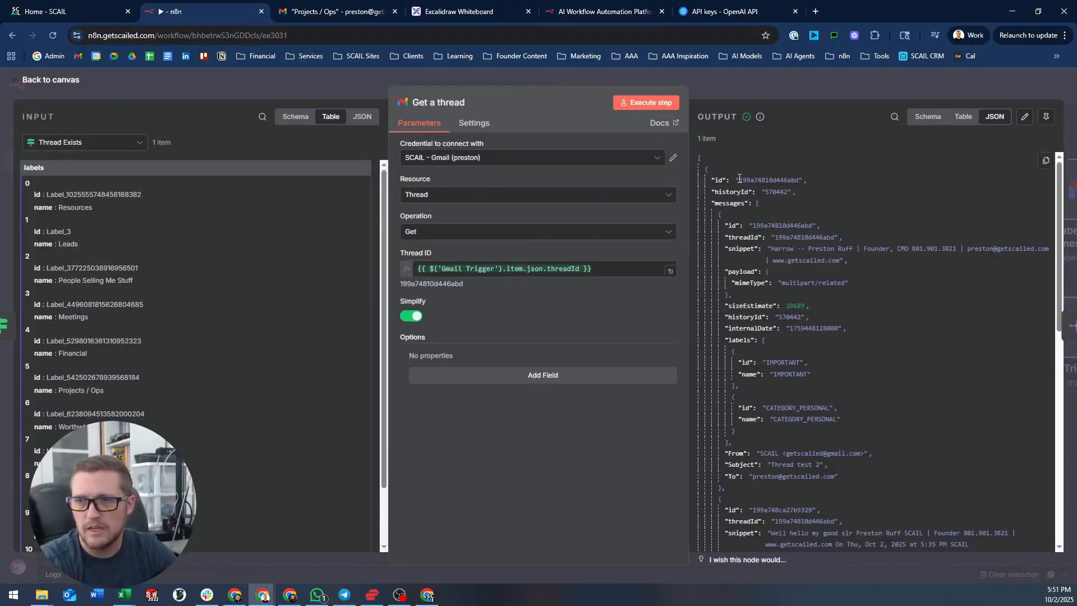
{"action": "left_click_drag", "start_coordinate": [738, 180], "coordinate": [791, 180]}
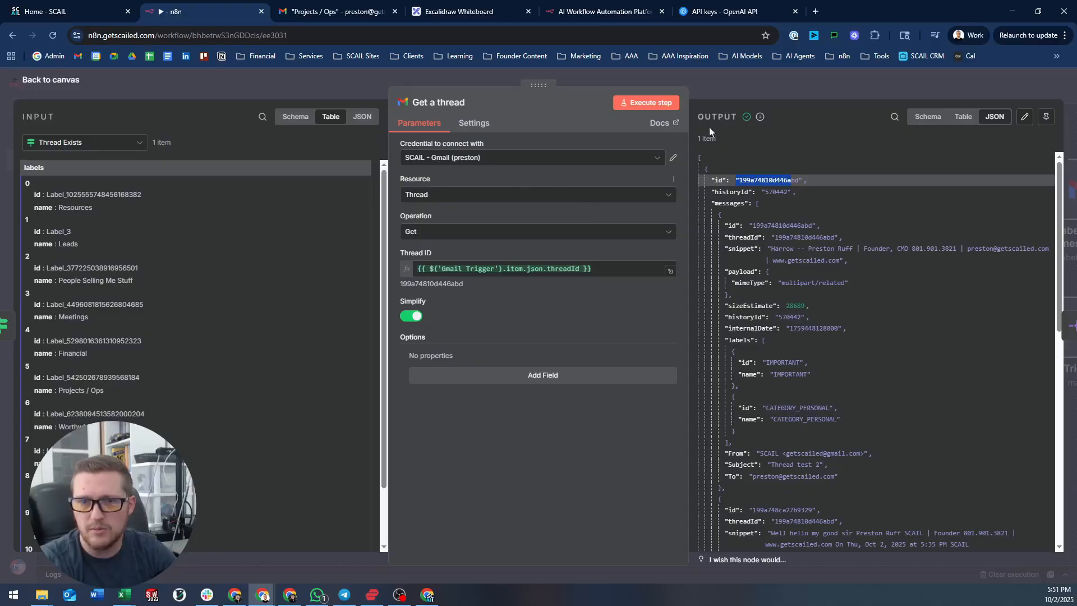
{"action": "left_click", "coordinate": [788, 80]}
{"action": "left_click_drag", "start_coordinate": [744, 147], "coordinate": [299, 157]}
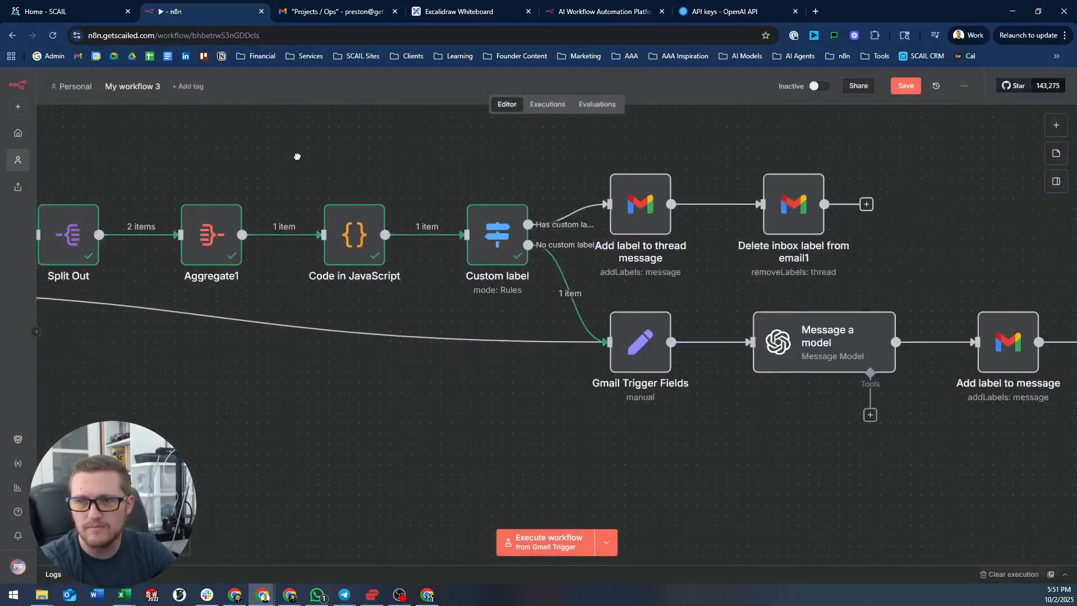
{"action": "scroll", "coordinate": [314, 151], "scroll_direction": "down", "scroll_amount": 1}
{"action": "left_click_drag", "start_coordinate": [629, 147], "coordinate": [580, 224]}
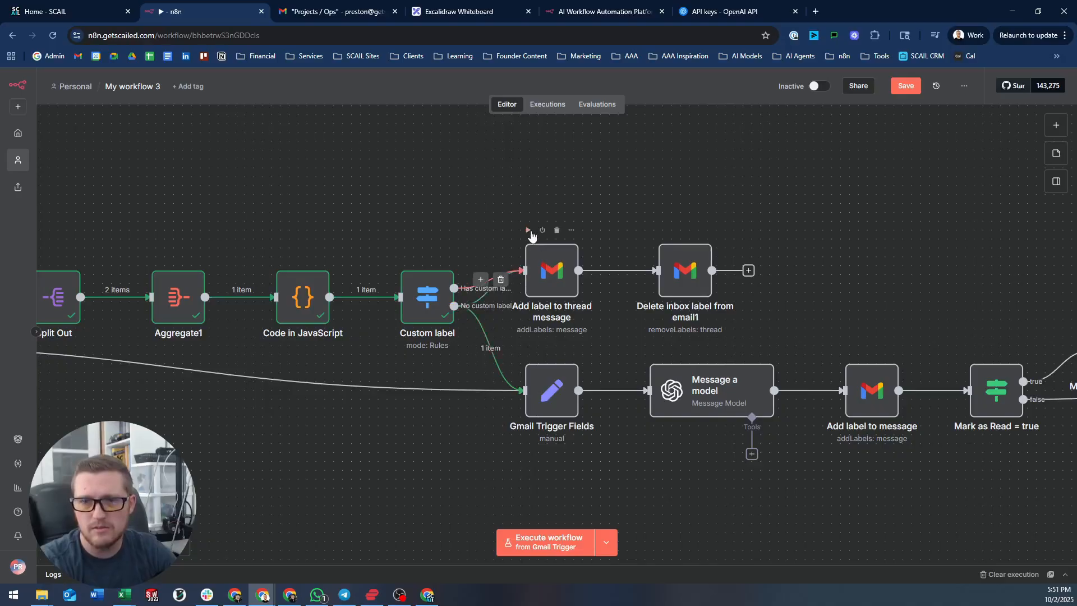
- Make Add label to thread message apply the fixed Projects / Ops label and execute it
{"action": "left_click", "coordinate": [528, 230]}
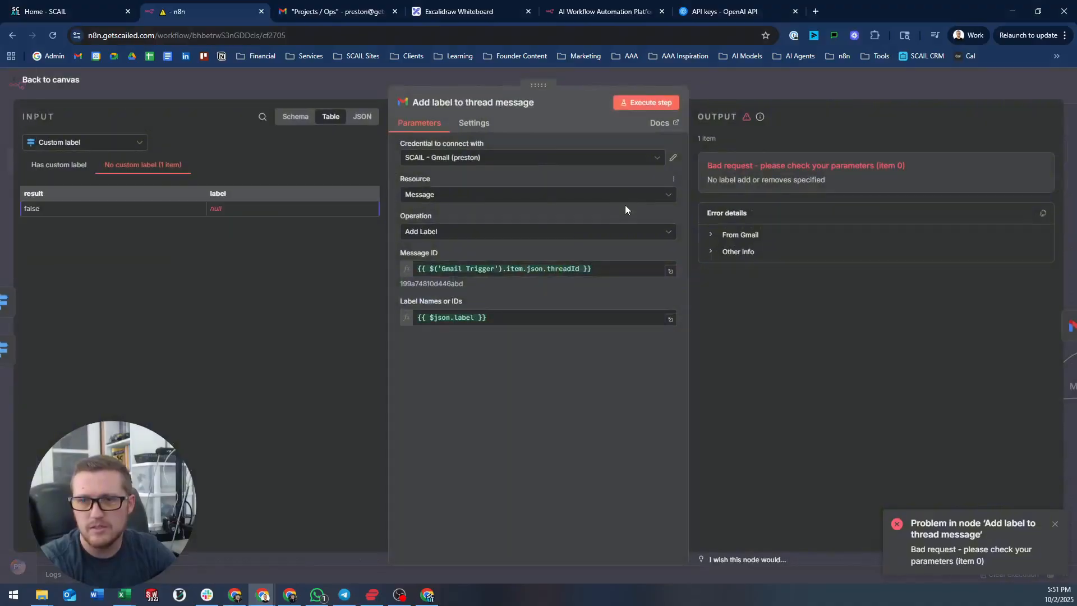
{"action": "left_click", "coordinate": [528, 315]}
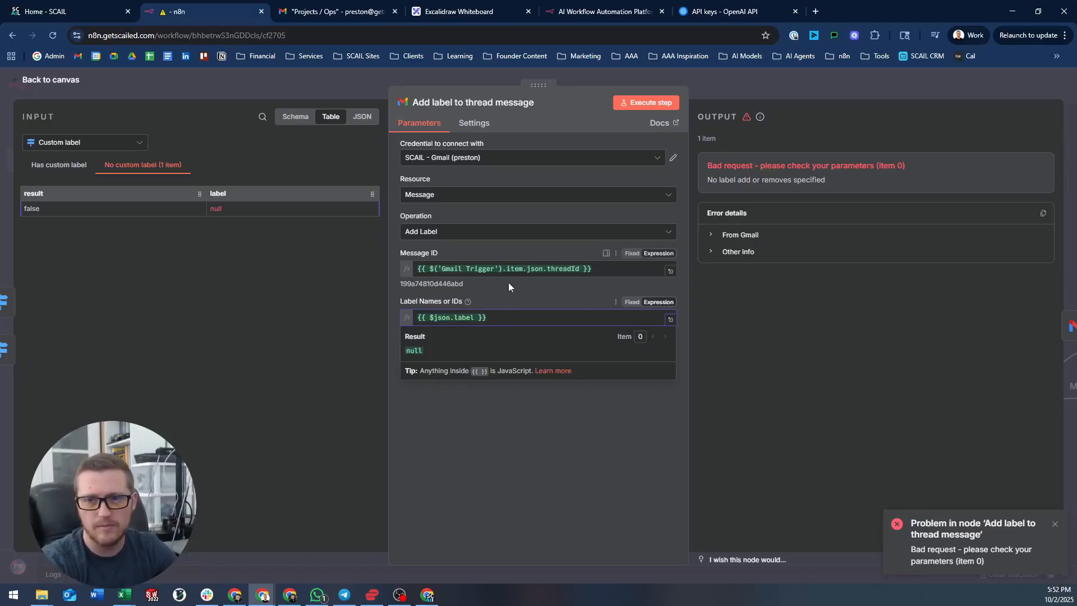
{"action": "left_click_drag", "start_coordinate": [504, 319], "coordinate": [288, 302]}
{"action": "type", "text": "Projec"}
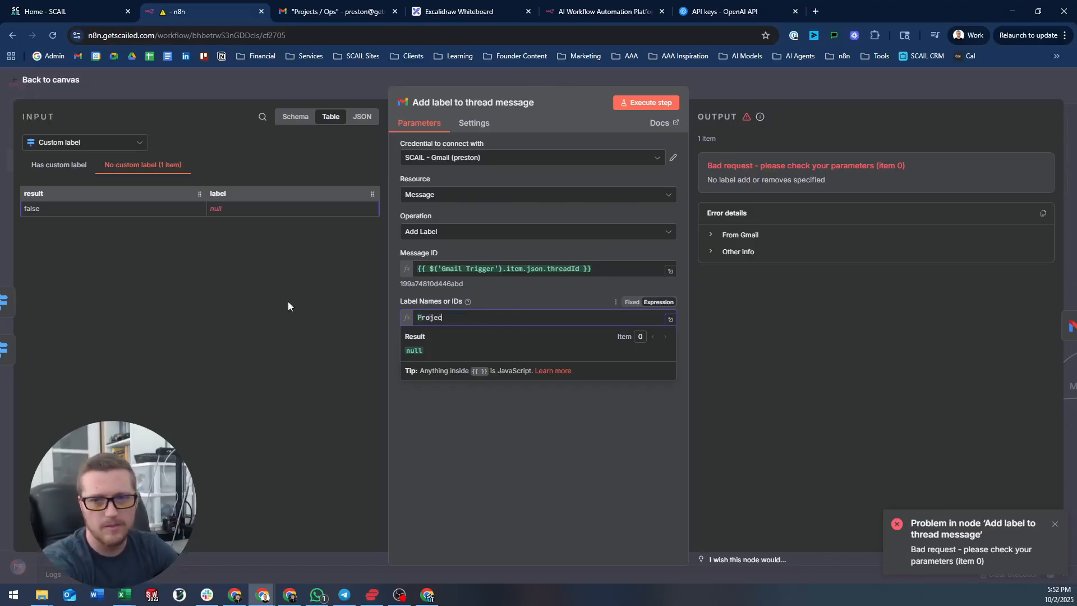
{"action": "type", "text": "t / Ops"}
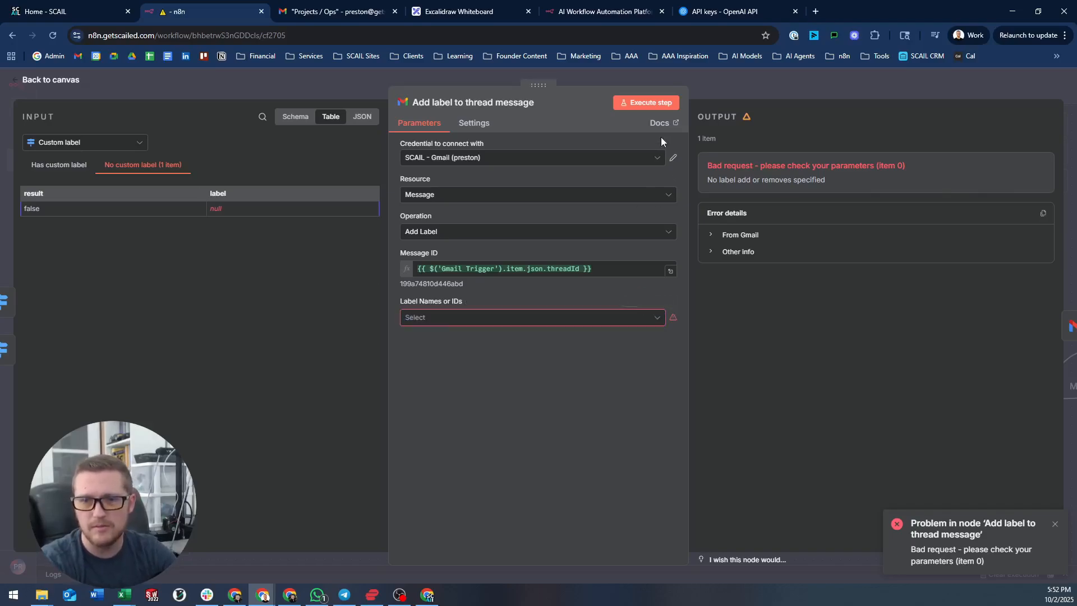
{"action": "left_click", "coordinate": [499, 317]}
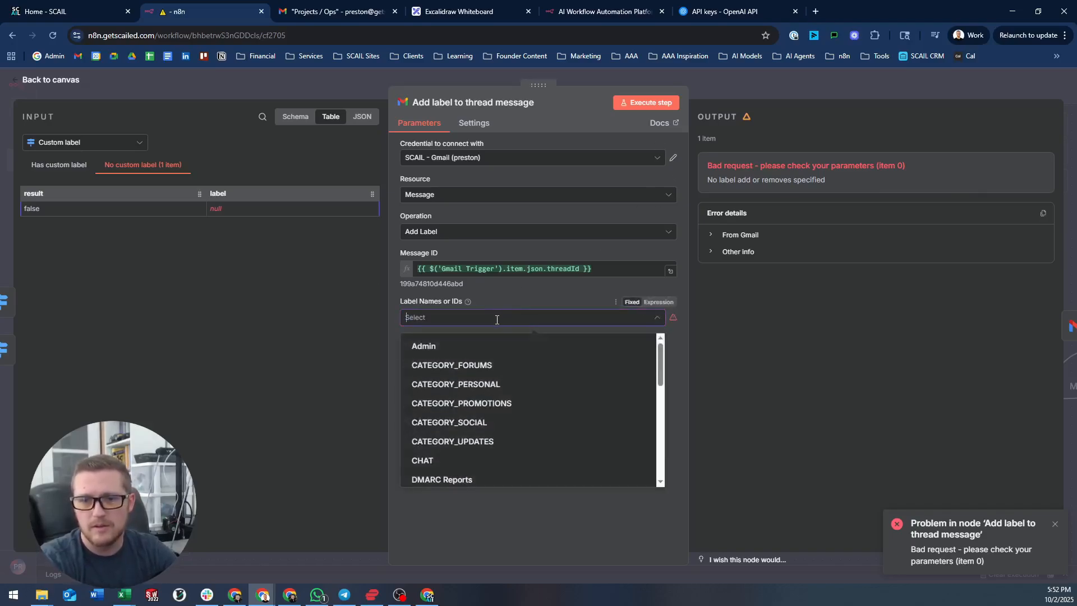
{"action": "scroll", "coordinate": [480, 396], "scroll_direction": "down", "scroll_amount": 6}
{"action": "scroll", "coordinate": [481, 393], "scroll_direction": "up", "scroll_amount": 1}
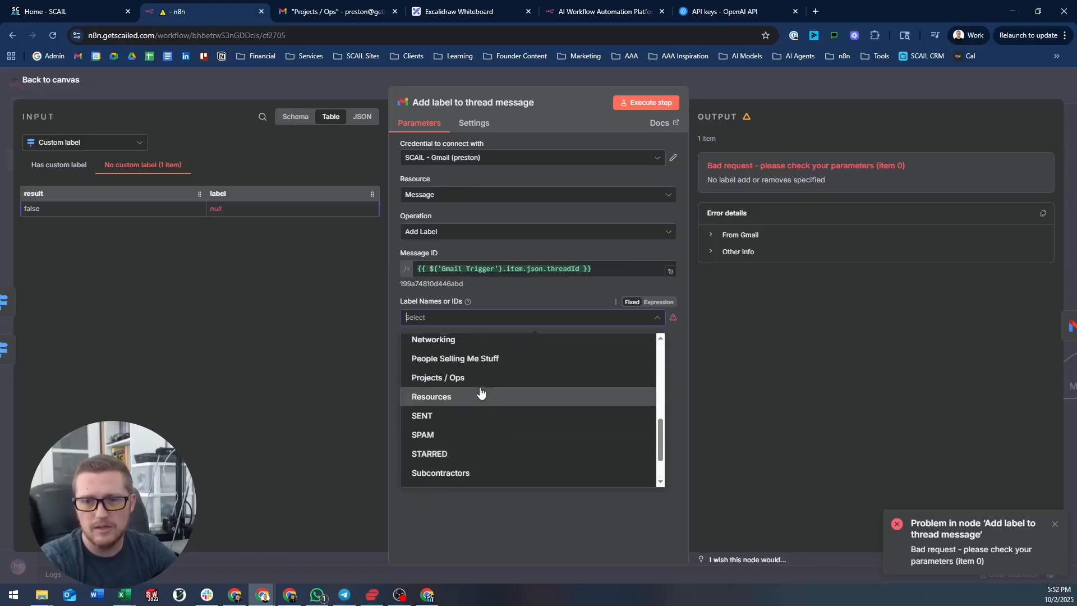
{"action": "left_click", "coordinate": [464, 378]}
{"action": "left_click", "coordinate": [600, 113]}
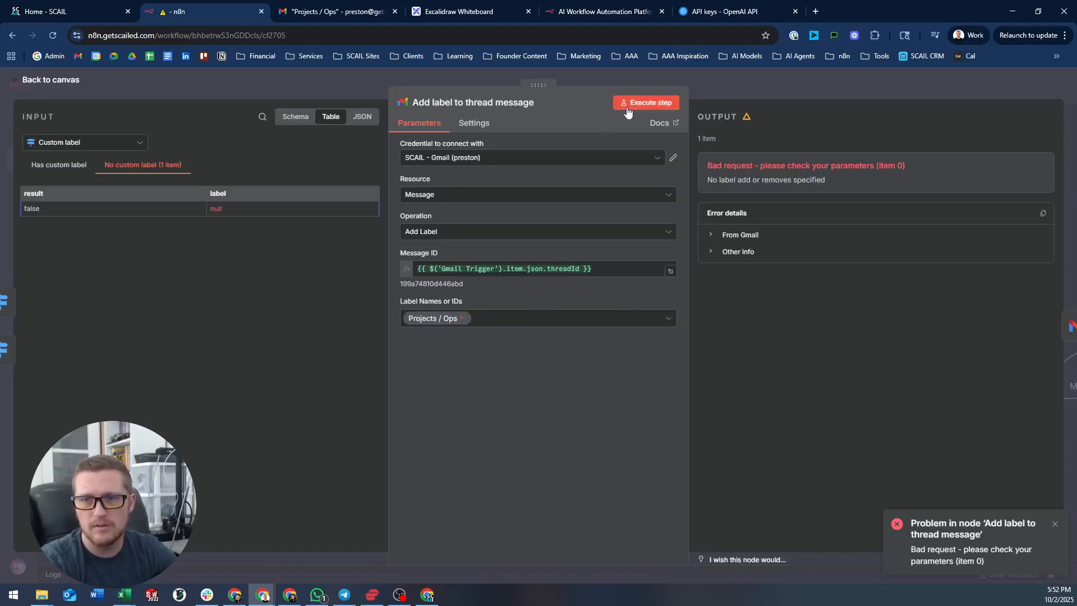
{"action": "left_click", "coordinate": [628, 113]}
{"action": "left_click", "coordinate": [747, 85]}
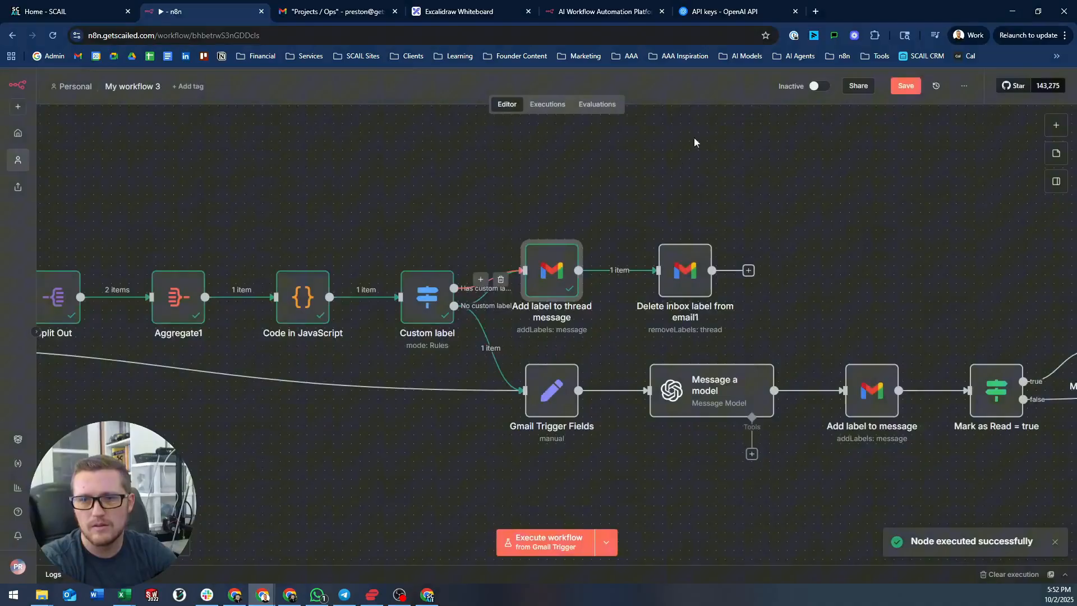
- Switch the Gmail node's resource from Message to Thread, keeping the Add Label operation
{"action": "double_click", "coordinate": [565, 270]}
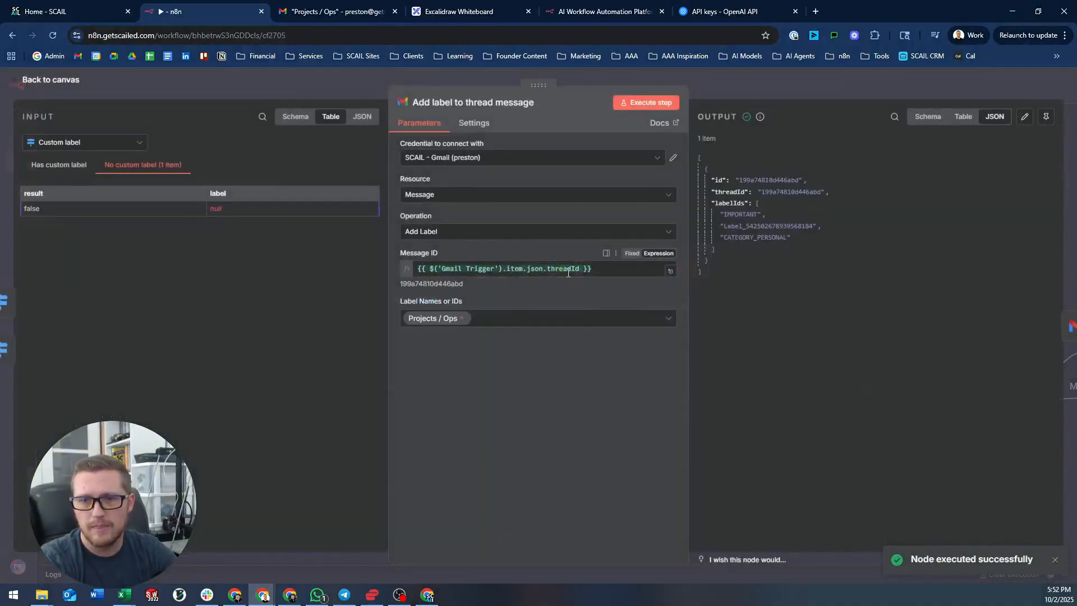
{"action": "left_click", "coordinate": [476, 268]}
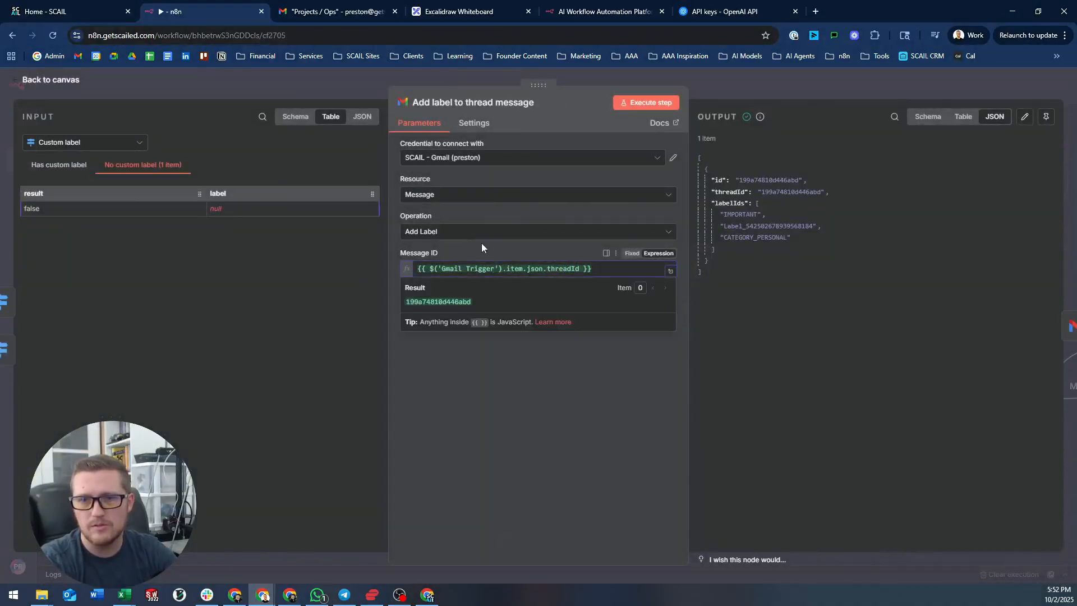
{"action": "left_click", "coordinate": [481, 245]}
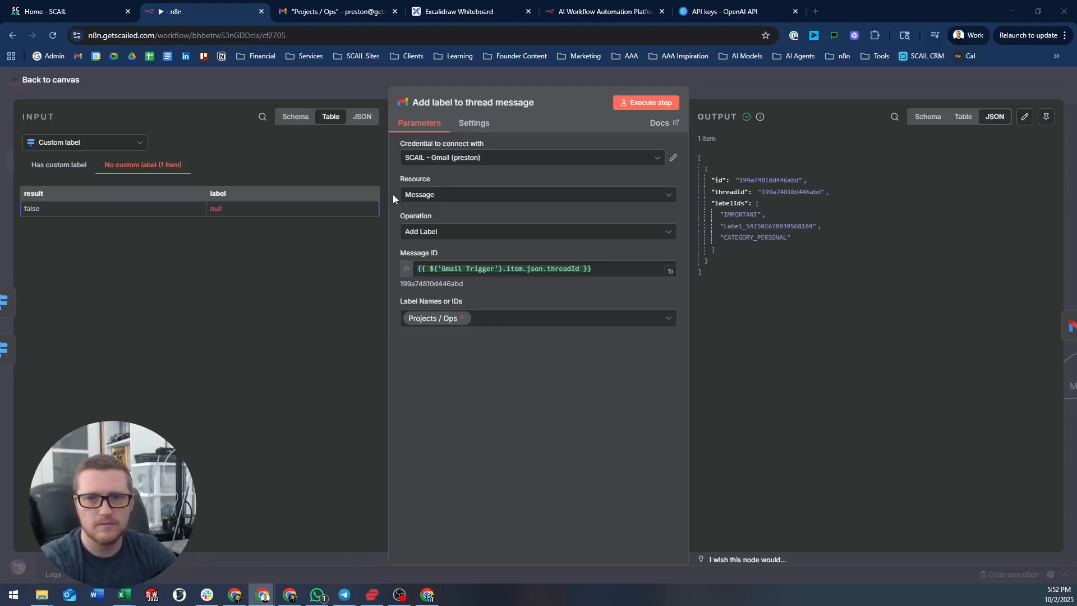
{"action": "left_click", "coordinate": [478, 232]}
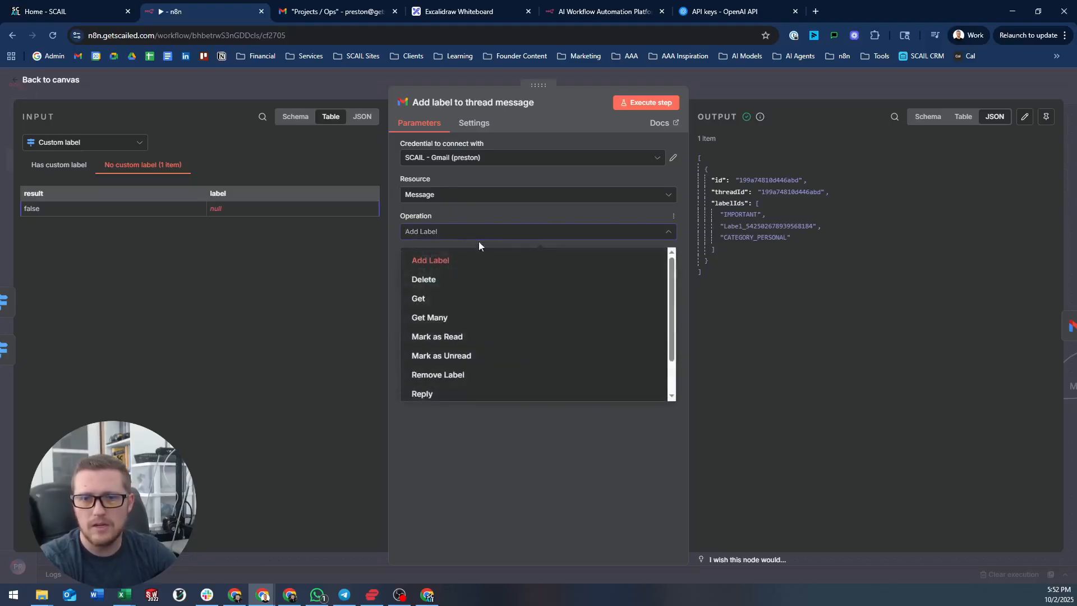
{"action": "left_click", "coordinate": [475, 258]}
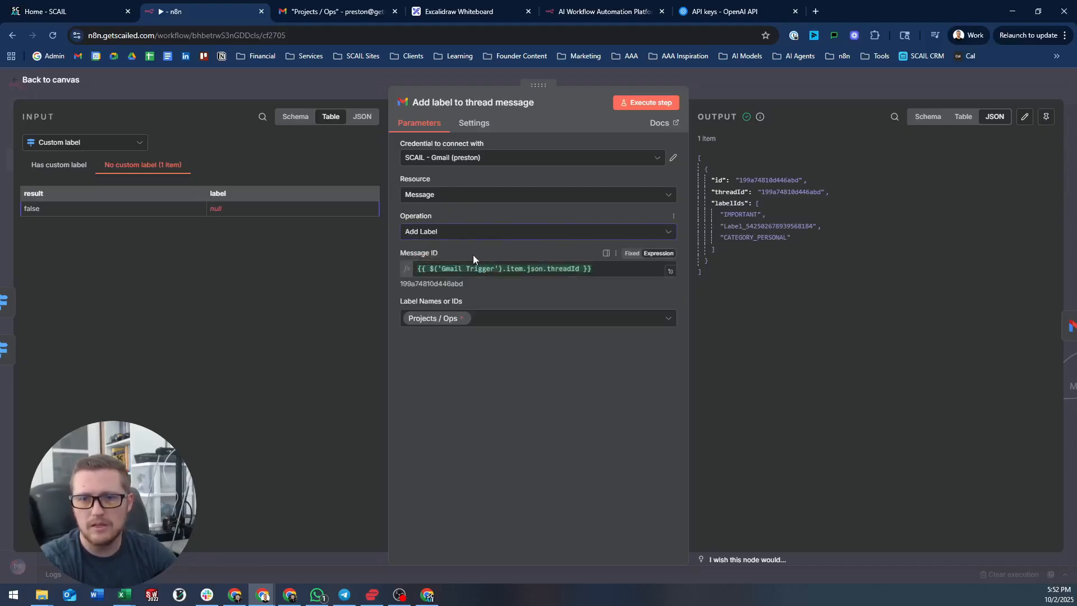
{"action": "left_click", "coordinate": [465, 199]}
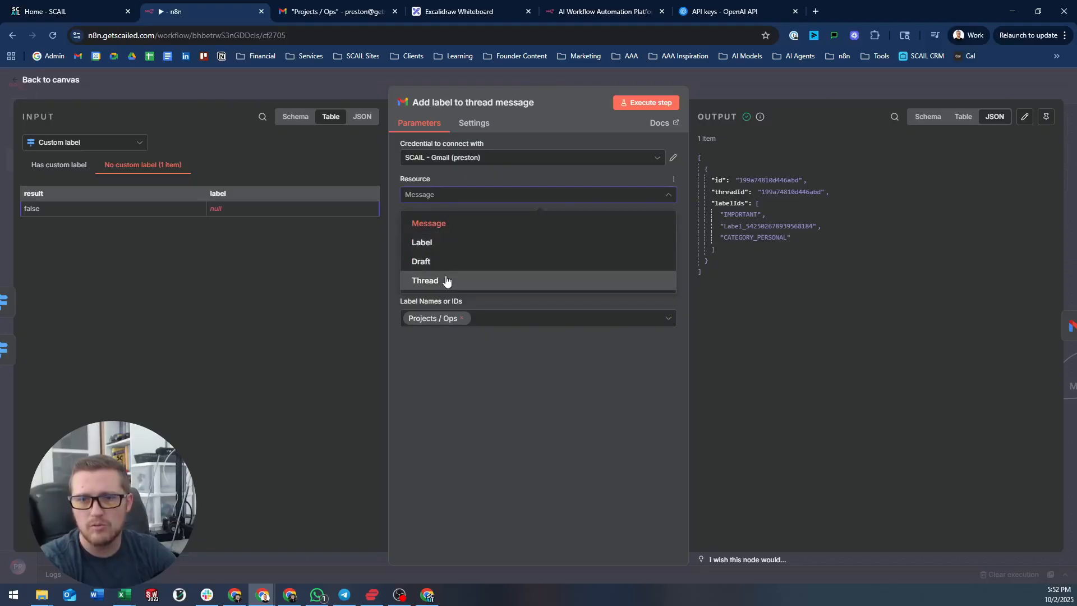
{"action": "left_click", "coordinate": [447, 278]}
{"action": "left_click", "coordinate": [456, 232]}
{"action": "left_click", "coordinate": [456, 231]}
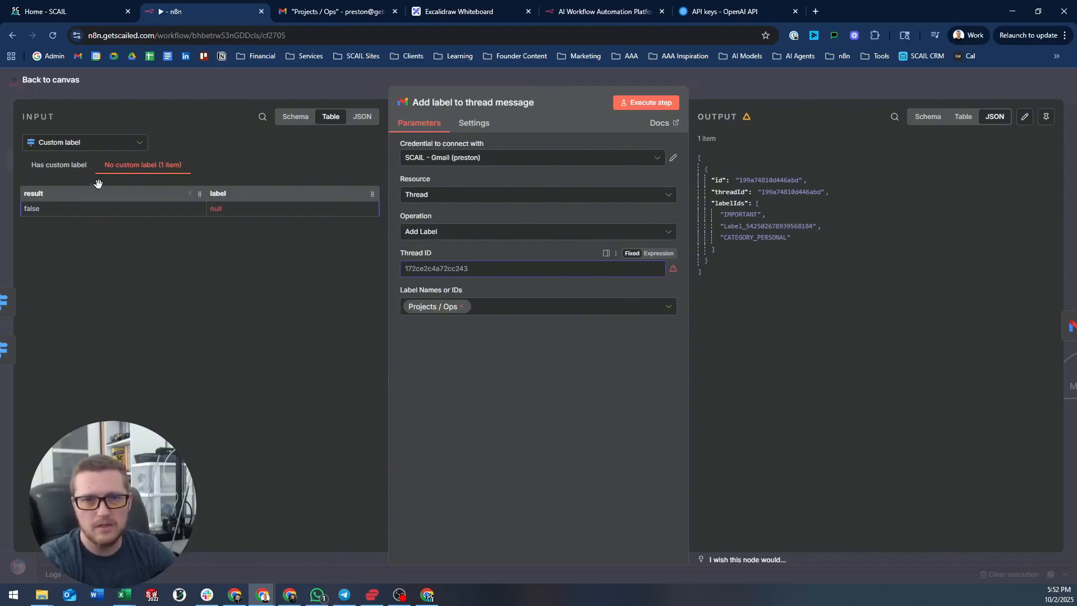
- Set Thread ID to Get a thread's id and execute the node on three messages
{"action": "left_click", "coordinate": [132, 145]}
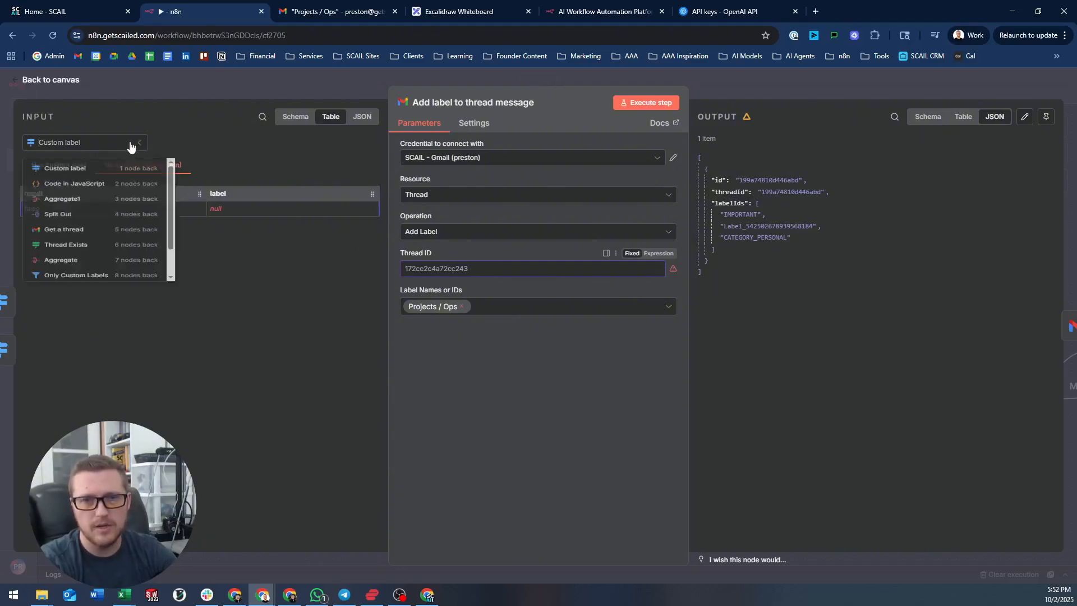
{"action": "left_click", "coordinate": [72, 253]}
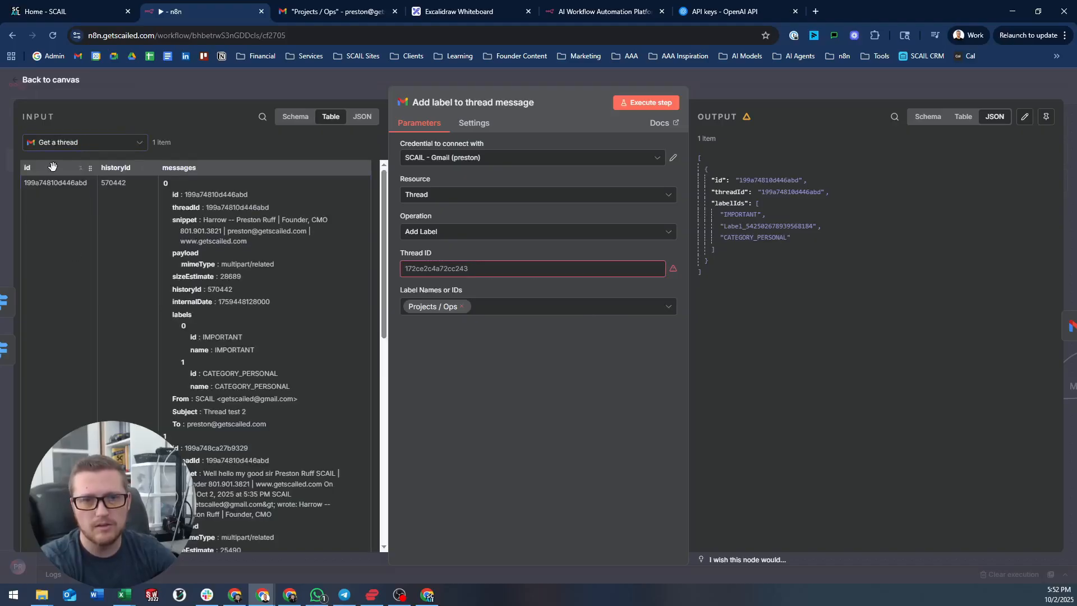
{"action": "left_click", "coordinate": [494, 264]}
{"action": "type", "text": "{{ $('Get a thread').item.json.id }}"}
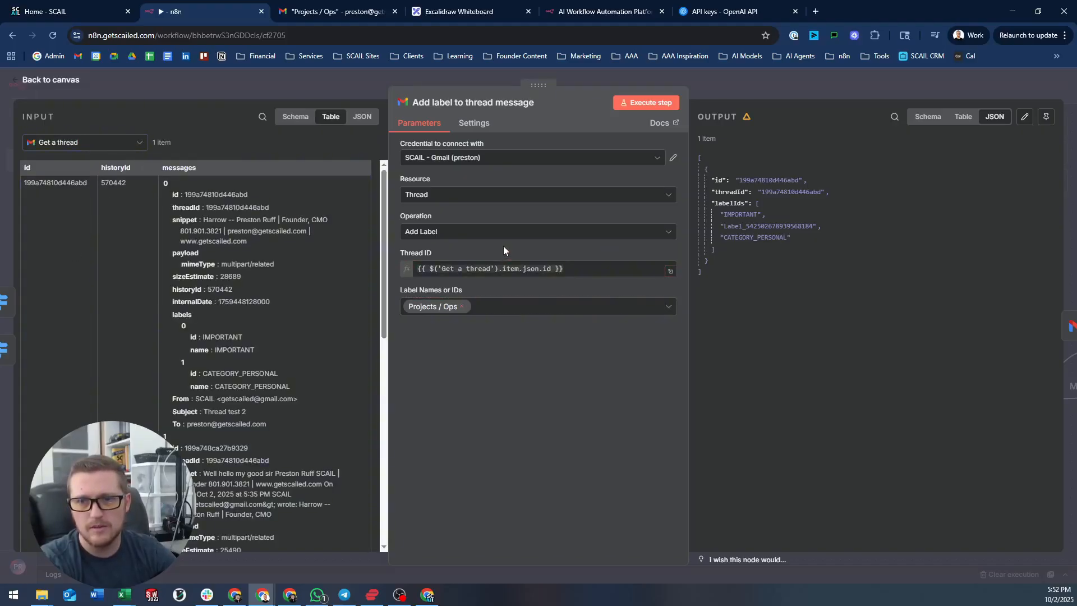
{"action": "left_click", "coordinate": [646, 103]}
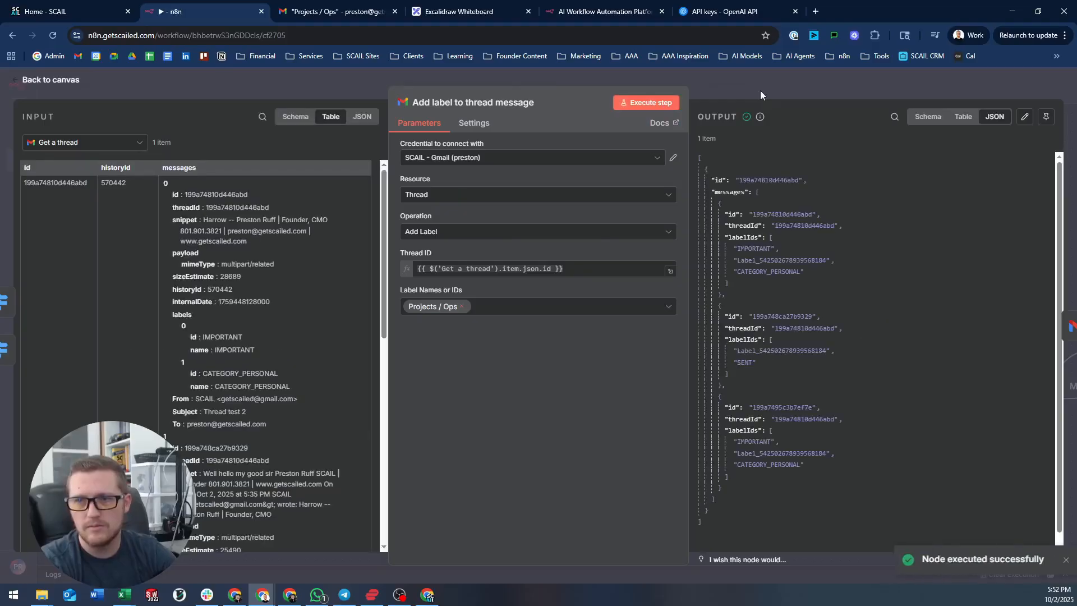
- Rename the node to 'Add label to thread'
{"action": "left_click", "coordinate": [527, 102]}
{"action": "left_click", "coordinate": [478, 102]}
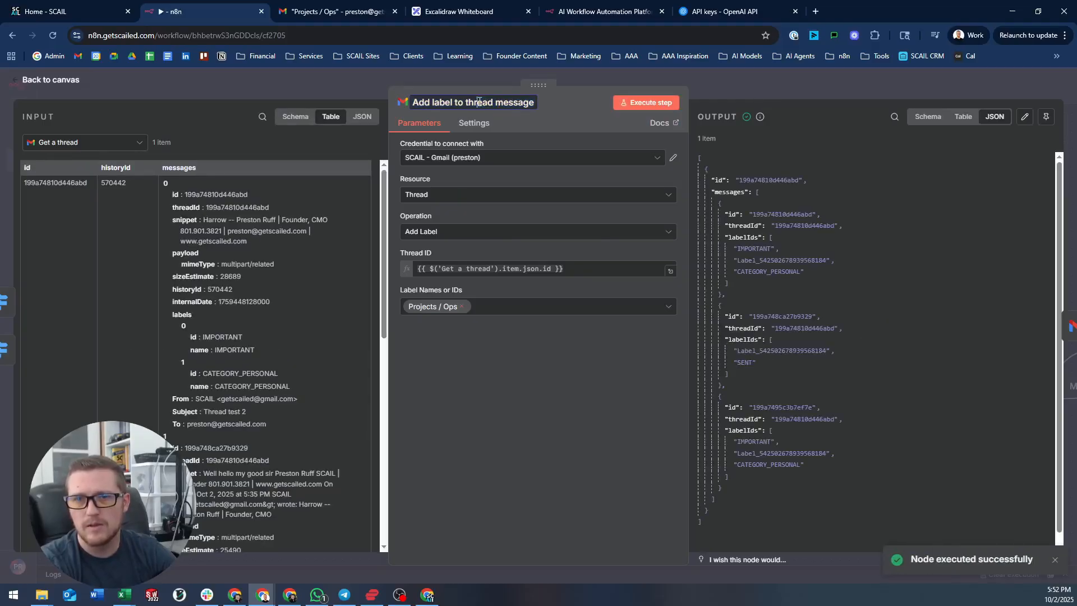
{"action": "left_click_drag", "start_coordinate": [515, 102], "coordinate": [495, 101]}
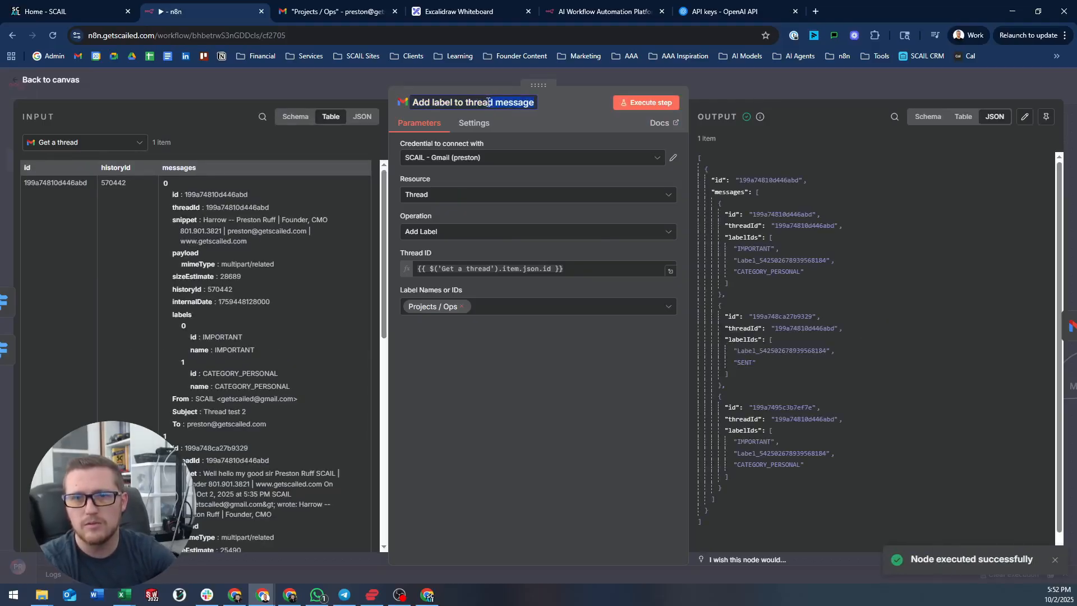
{"action": "key", "text": "BackSpace"}
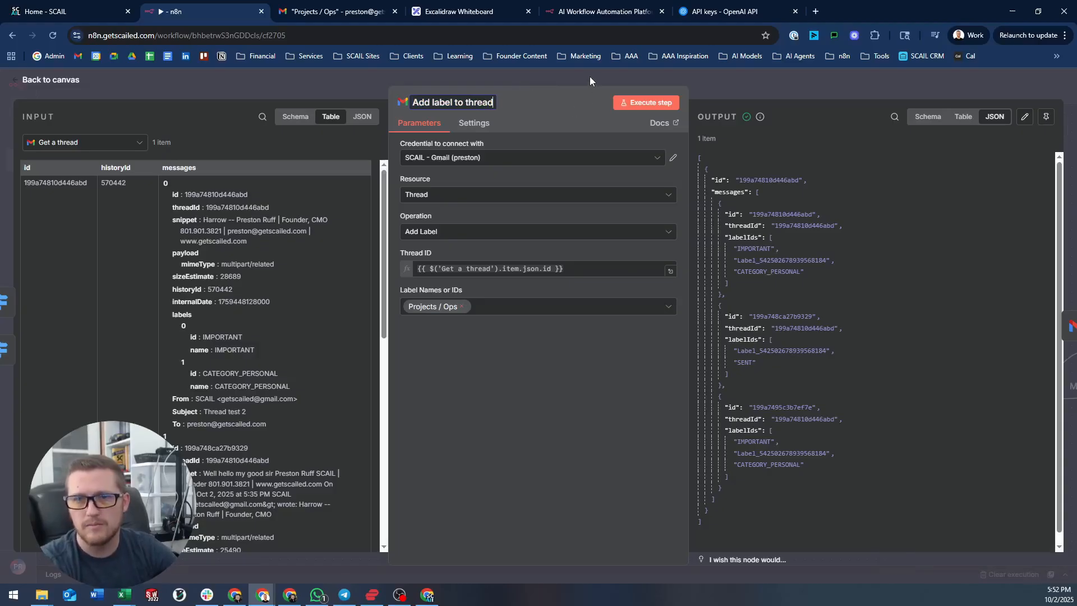
- Run the inbox-label removal node and rename it 'Delete inbox label from thread'
{"action": "left_click", "coordinate": [590, 76]}
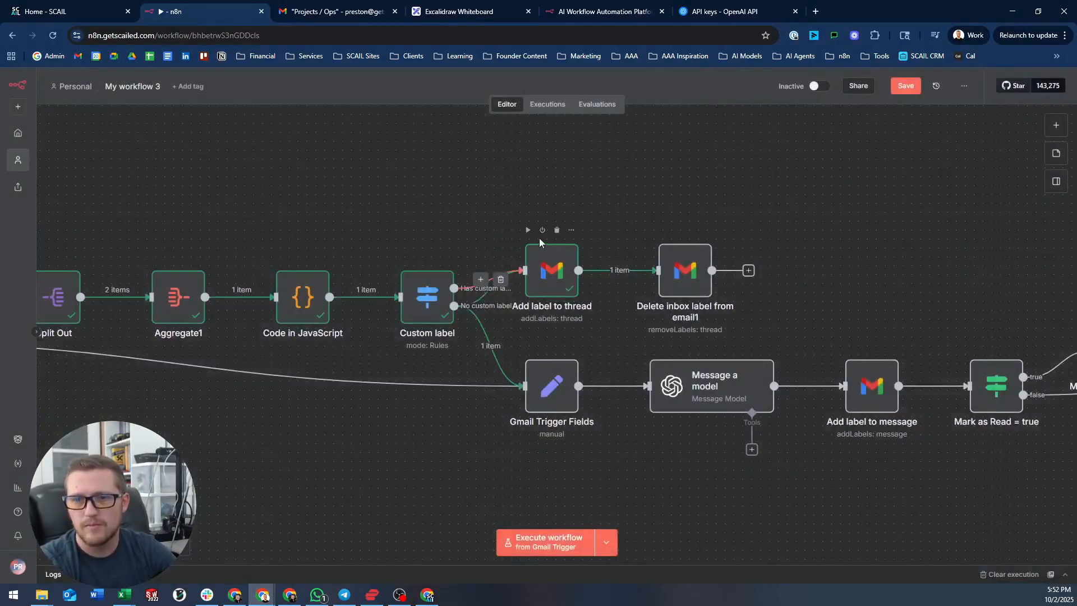
{"action": "left_click", "coordinate": [661, 229]}
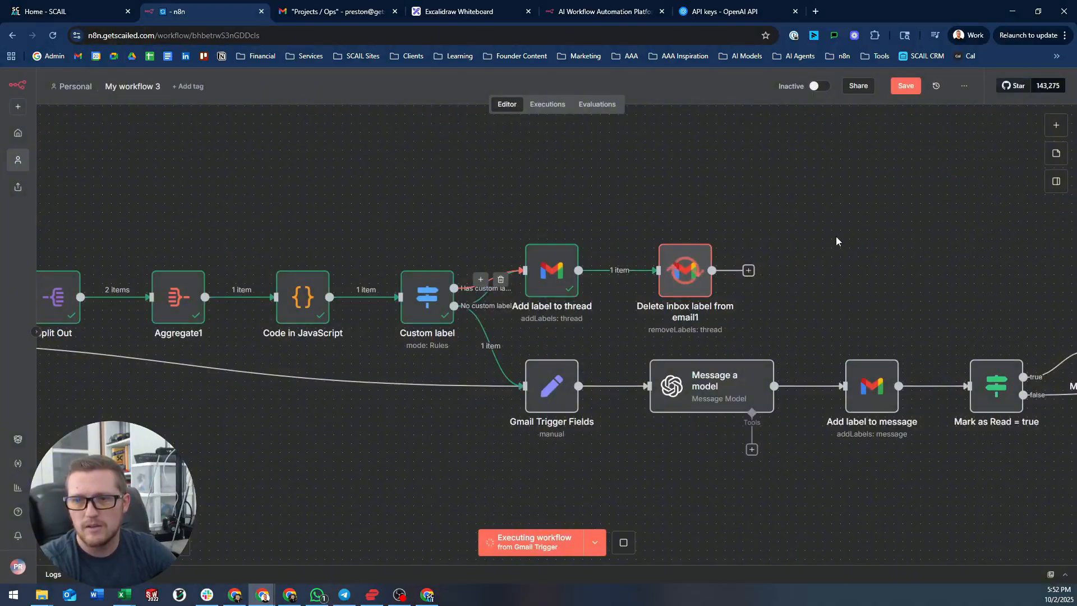
{"action": "left_click_drag", "start_coordinate": [821, 260], "coordinate": [546, 217]}
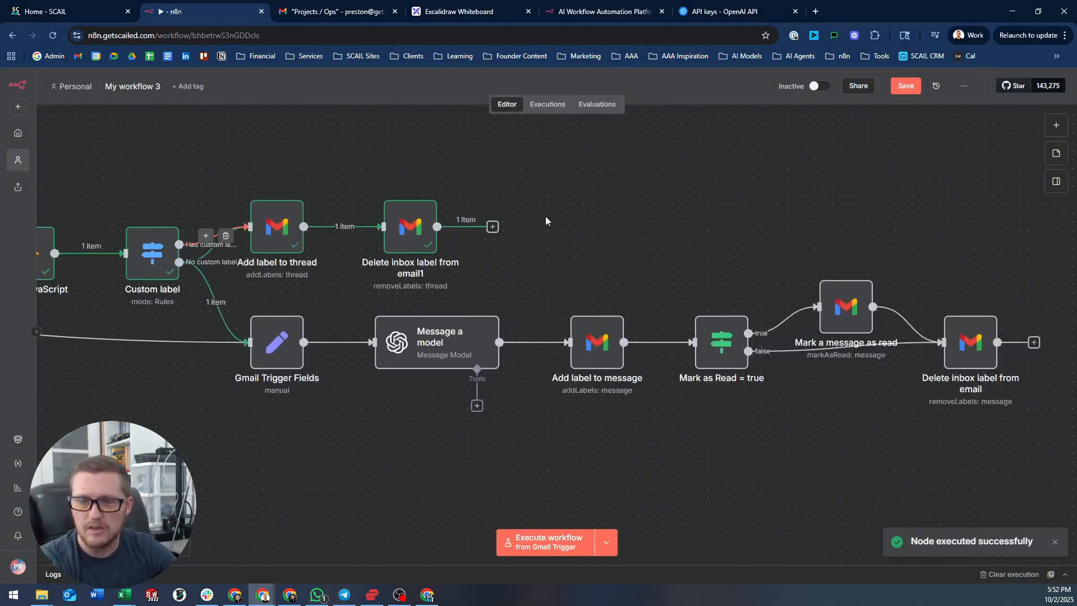
{"action": "left_click", "coordinate": [405, 231]}
{"action": "key", "text": "F2"}
{"action": "key", "text": "BackSpace"}
{"action": "key", "text": "BackSpace"}
{"action": "key", "text": "BackSpace"}
{"action": "key", "text": "BackSpace"}
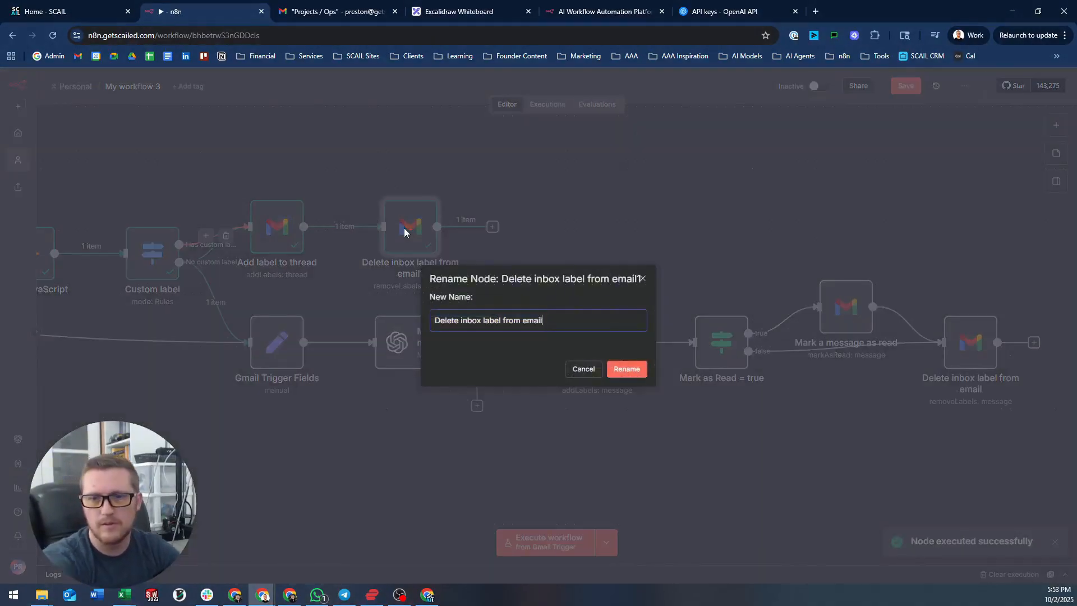
{"action": "key", "text": "BackSpace"}
{"action": "key", "text": "BackSpace"}
{"action": "type", "text": "thread"}
{"action": "key", "text": "Return"}
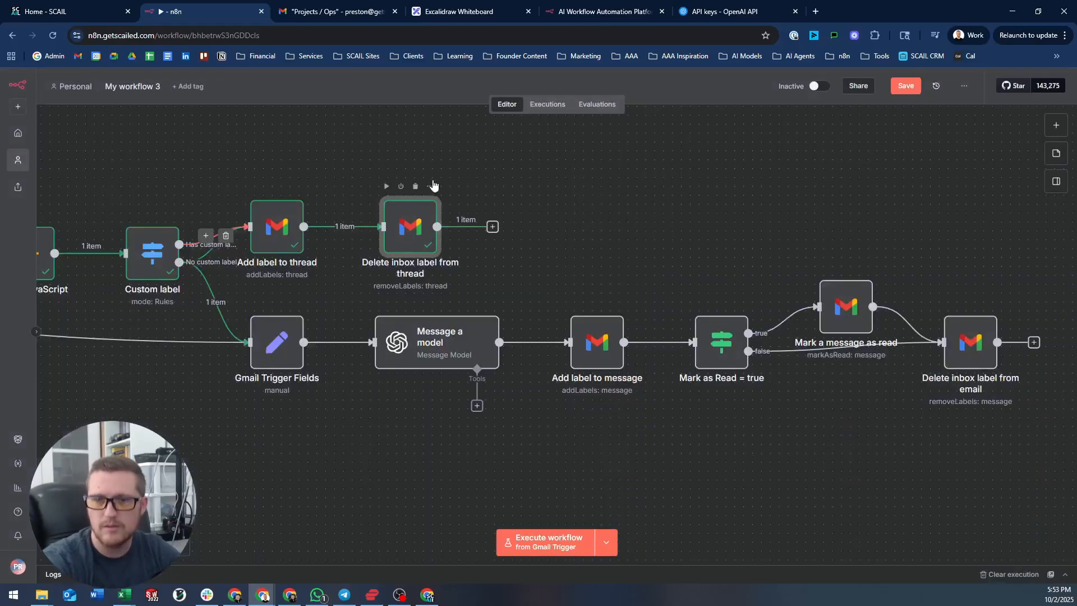
- Rename the Message a model node to 'Classify email'
{"action": "left_click_drag", "start_coordinate": [500, 205], "coordinate": [539, 202]}
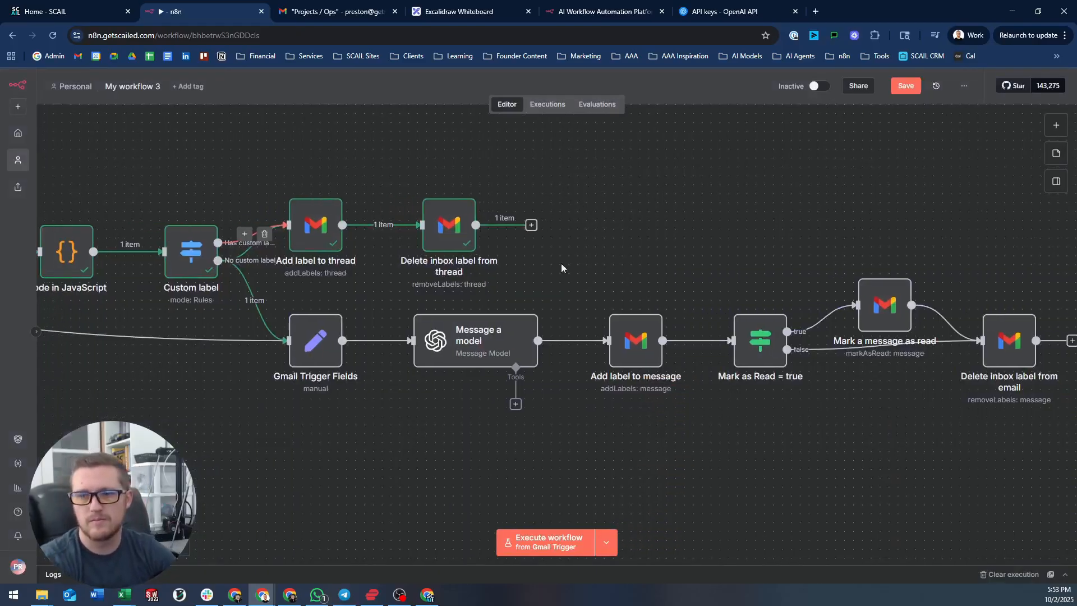
{"action": "left_click", "coordinate": [491, 339]}
{"action": "key", "text": "F2"}
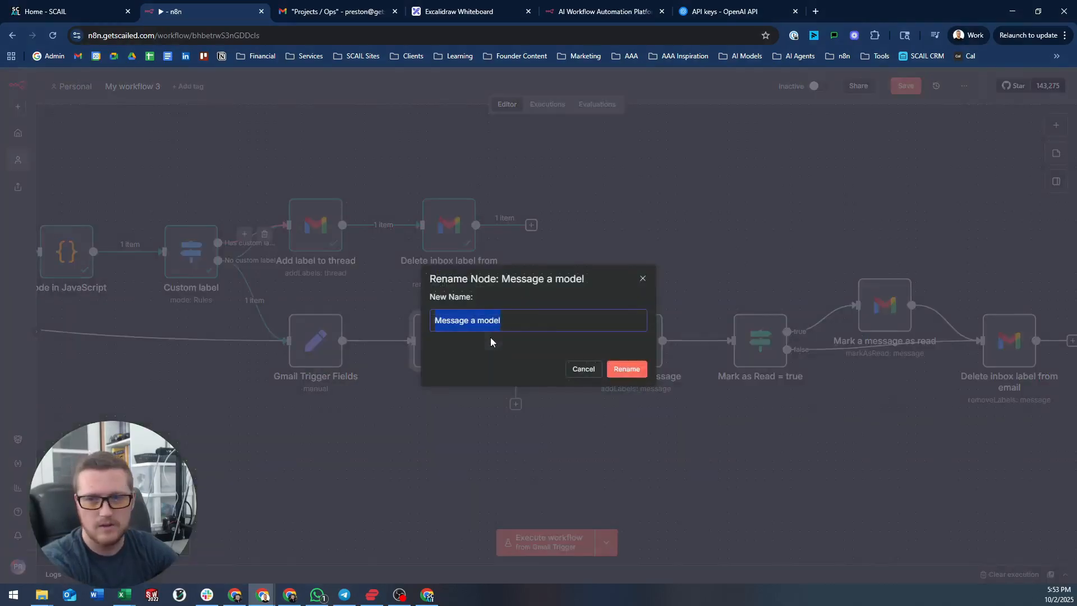
{"action": "type", "text": "Classify "}
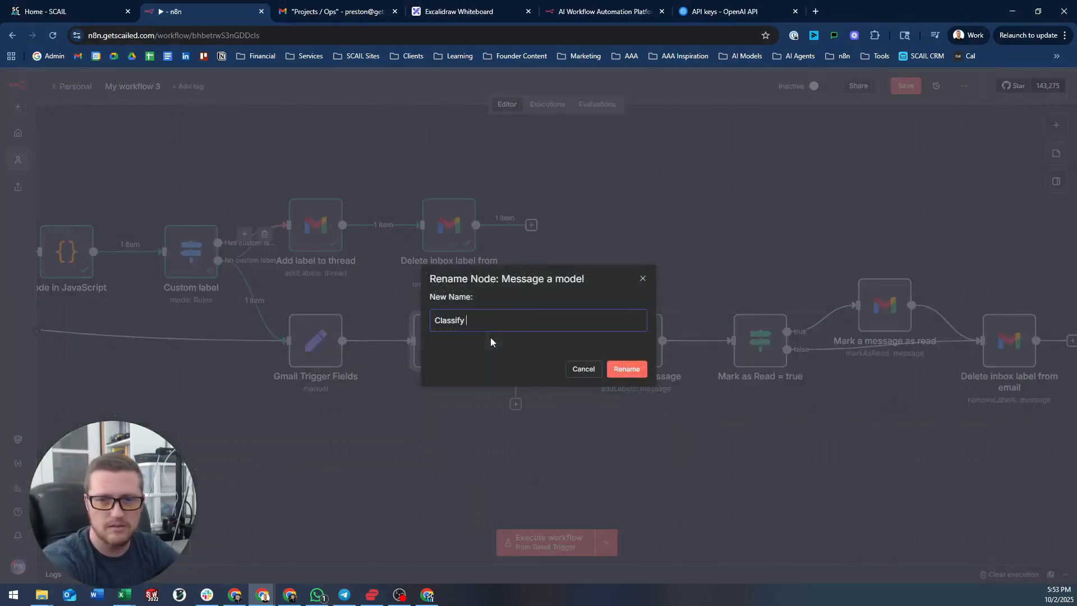
{"action": "type", "text": "email"}
{"action": "key", "text": "Return"}
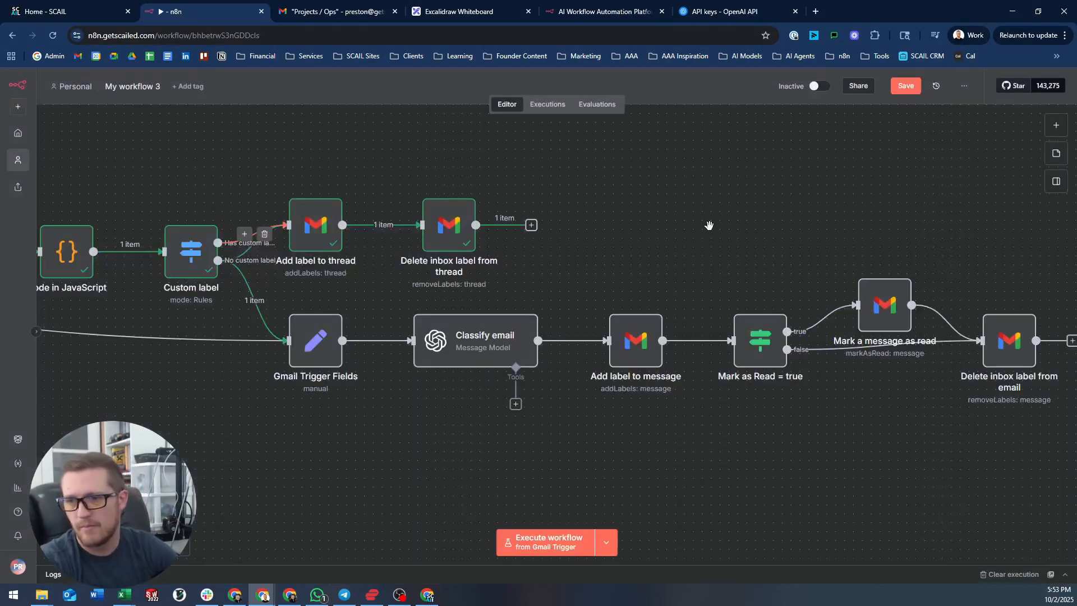
{"action": "scroll", "coordinate": [710, 225], "scroll_direction": "down", "scroll_amount": 2}
{"action": "left_click_drag", "start_coordinate": [627, 203], "coordinate": [730, 235]}
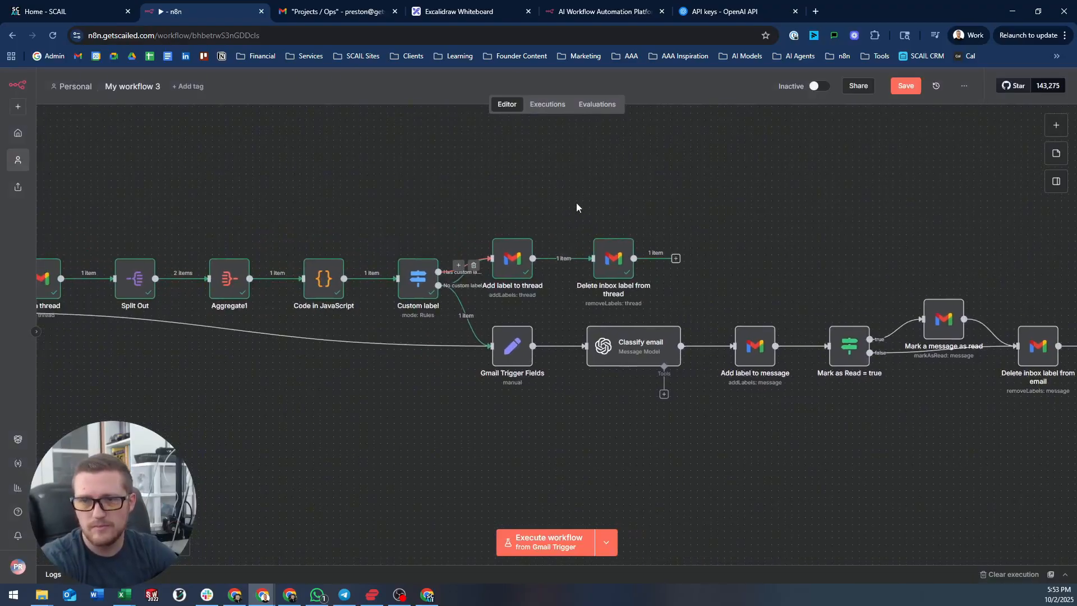
- Delete the Has custom label connection and redraw it into Add label to thread
{"action": "left_click_drag", "start_coordinate": [400, 350], "coordinate": [614, 349]}
{"action": "scroll", "coordinate": [586, 229], "scroll_direction": "down", "scroll_amount": 2}
{"action": "left_click_drag", "start_coordinate": [303, 224], "coordinate": [440, 232]}
{"action": "left_click_drag", "start_coordinate": [728, 206], "coordinate": [641, 201]}
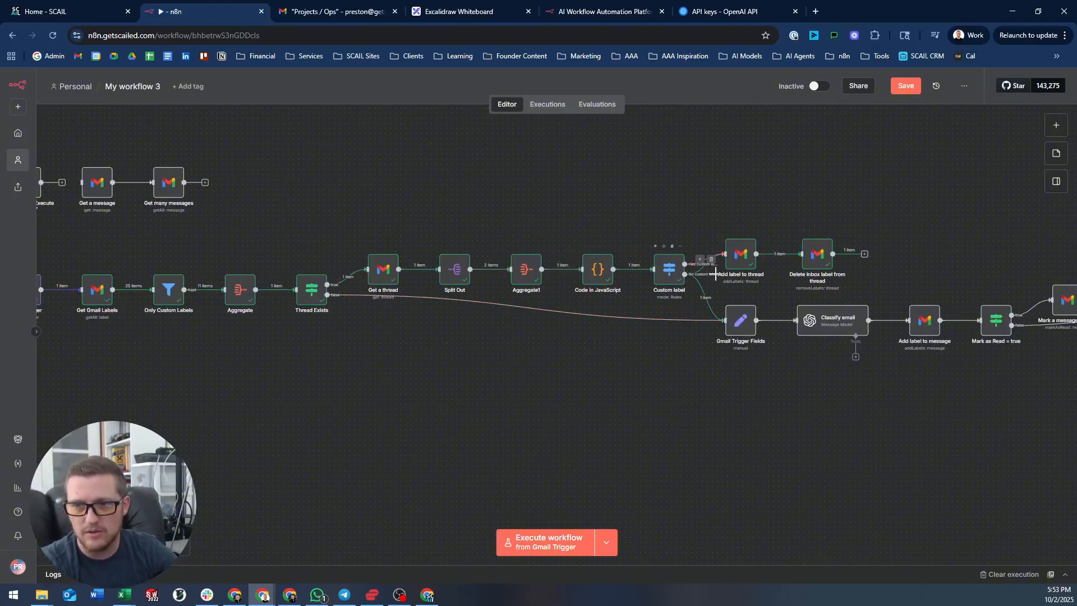
{"action": "scroll", "coordinate": [715, 271], "scroll_direction": "up", "scroll_amount": 3}
{"action": "left_click_drag", "start_coordinate": [762, 281], "coordinate": [645, 317]}
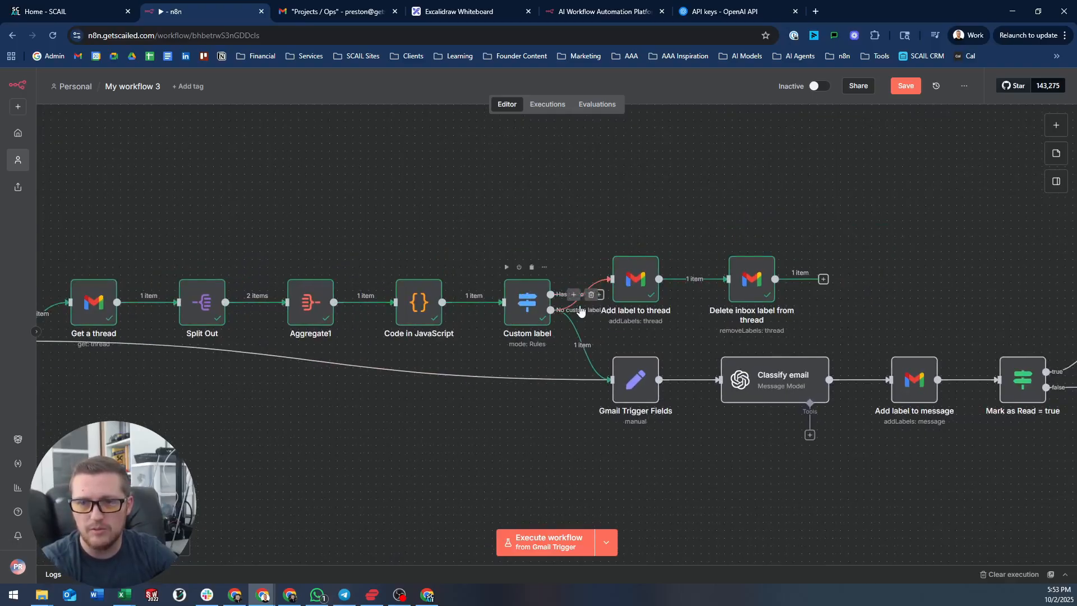
{"action": "left_click", "coordinate": [591, 295]}
{"action": "left_click_drag", "start_coordinate": [599, 295], "coordinate": [612, 279]}
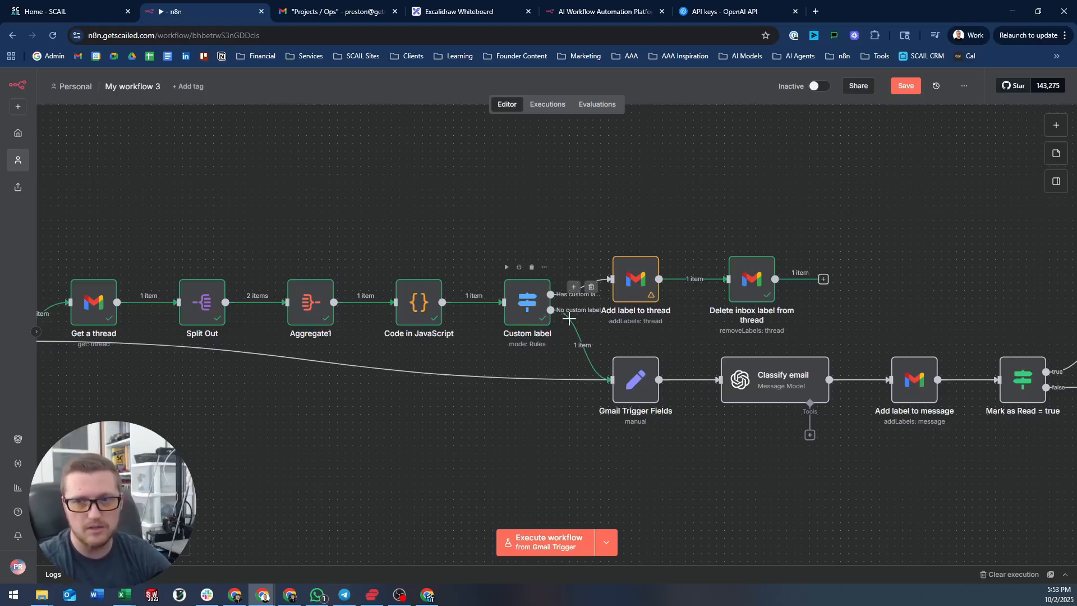
- Check the rewired Add label to thread and Delete inbox label from thread nodes
{"action": "scroll", "coordinate": [874, 305], "scroll_direction": "right", "scroll_amount": 5}
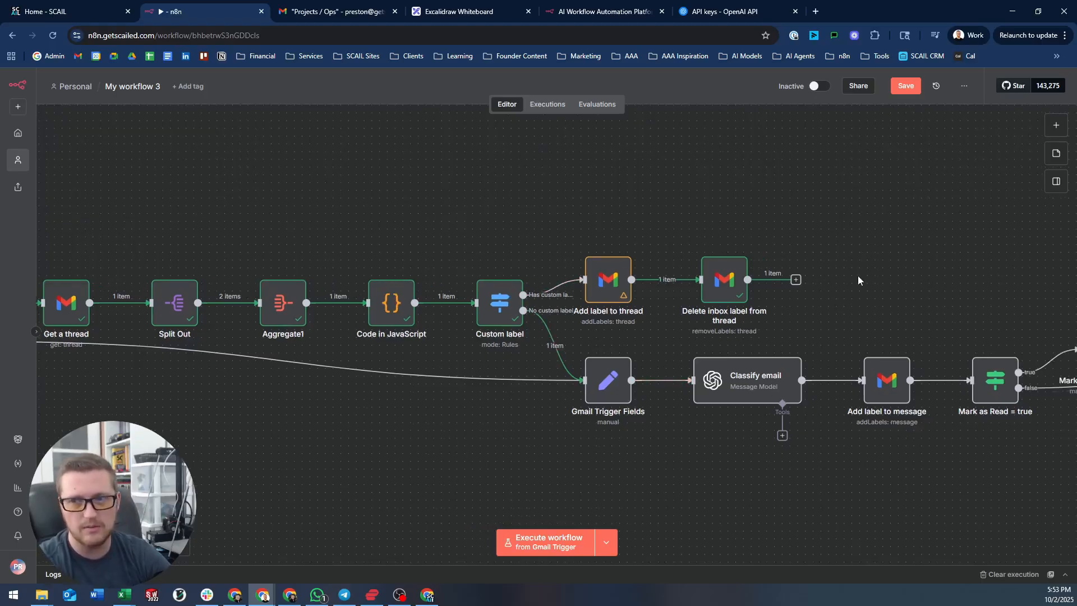
{"action": "scroll", "coordinate": [730, 264], "scroll_direction": "down", "scroll_amount": 1}
{"action": "mouse_move", "coordinate": [624, 314]}
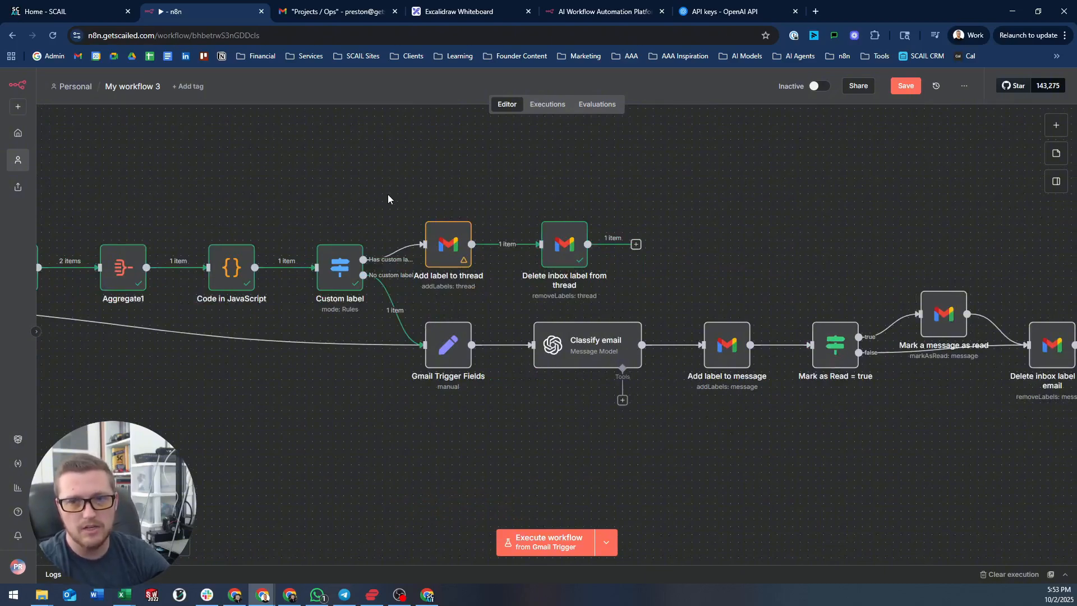
{"action": "left_click_drag", "start_coordinate": [542, 255], "coordinate": [655, 291]}
{"action": "left_click", "coordinate": [405, 161]}
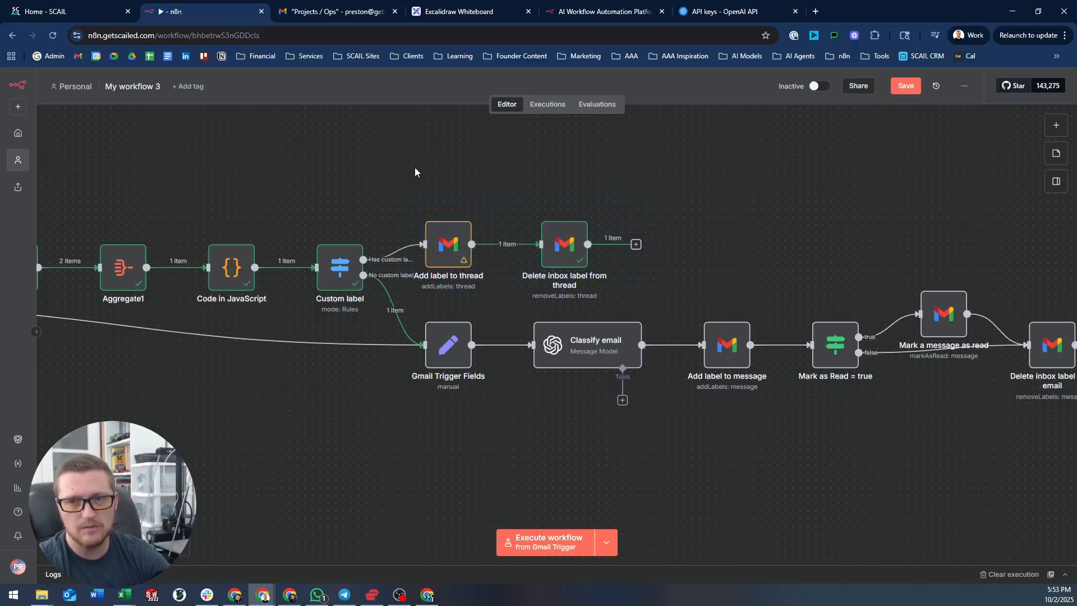
{"action": "mouse_move", "coordinate": [452, 244]}
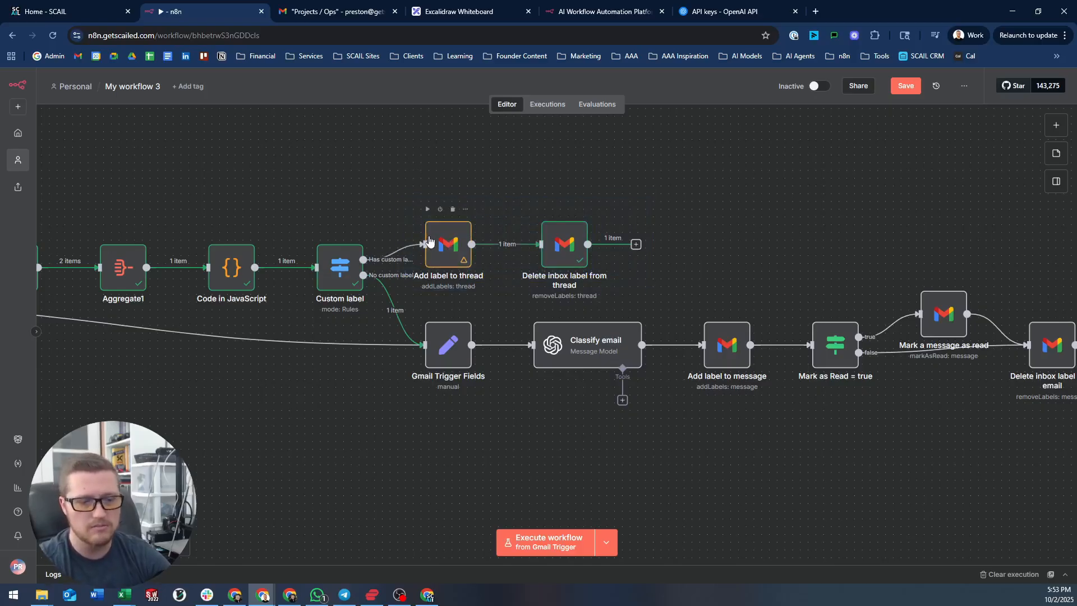
- Switch the Add label to thread node's resource to Message
{"action": "left_click", "coordinate": [429, 241]}
{"action": "double_click", "coordinate": [429, 241]}
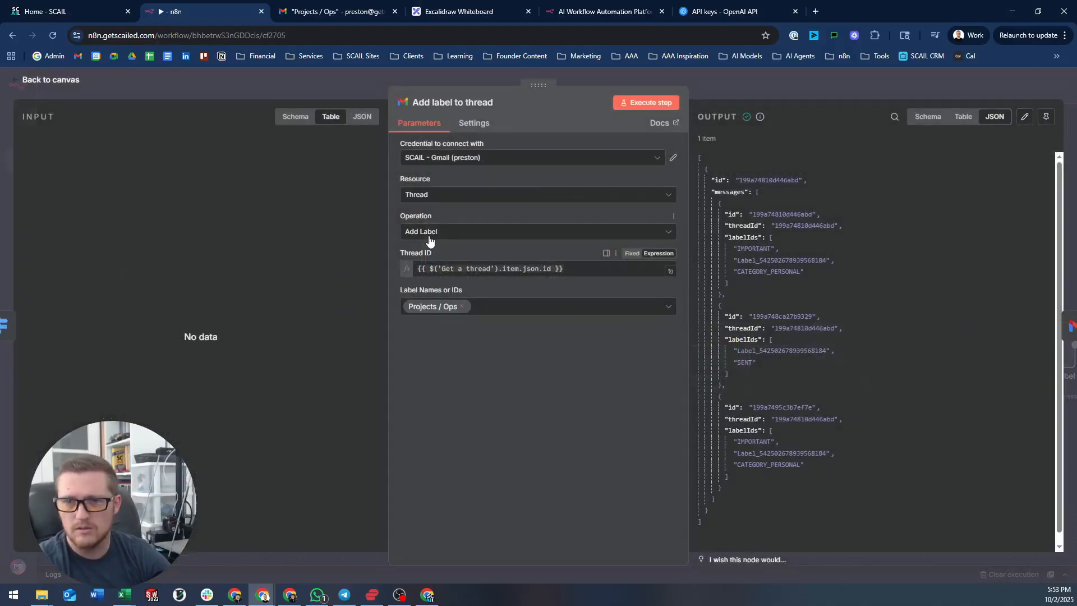
{"action": "left_click", "coordinate": [452, 197]}
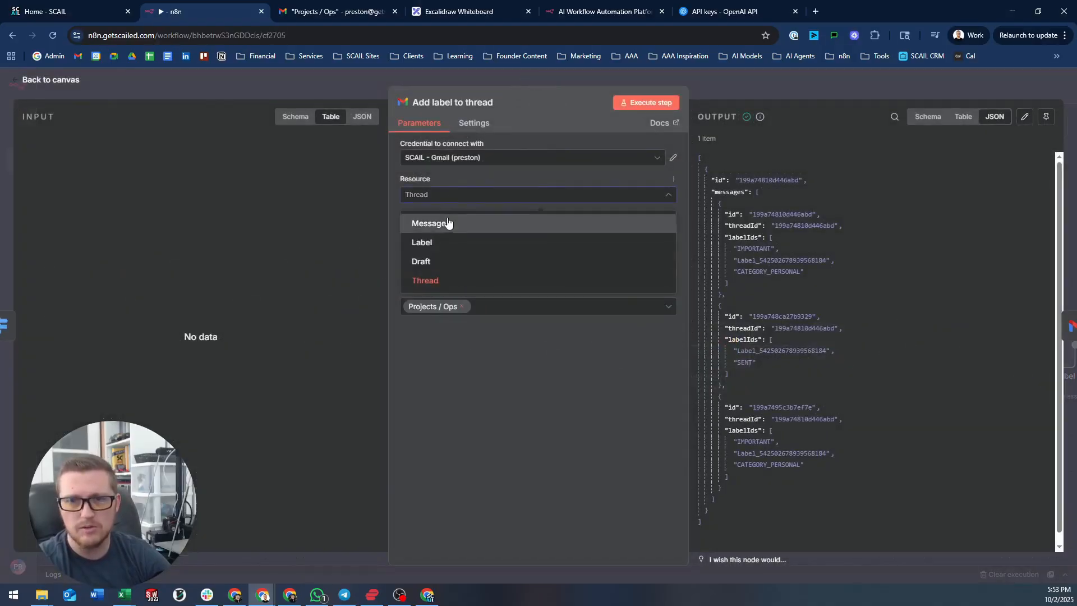
{"action": "left_click", "coordinate": [478, 230]}
{"action": "left_click", "coordinate": [471, 268]}
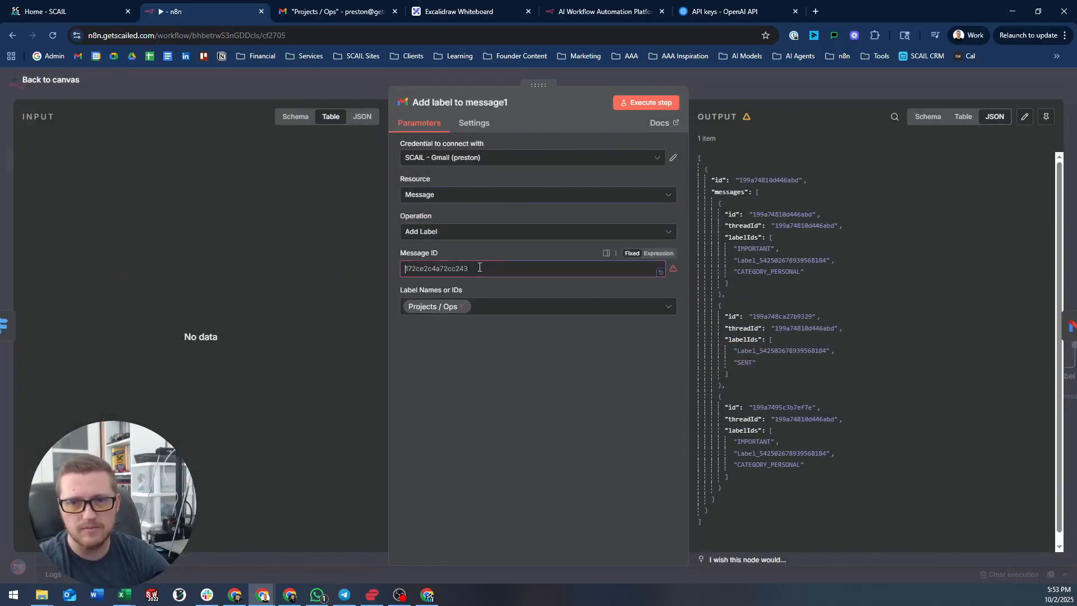
{"action": "left_click", "coordinate": [365, 78]}
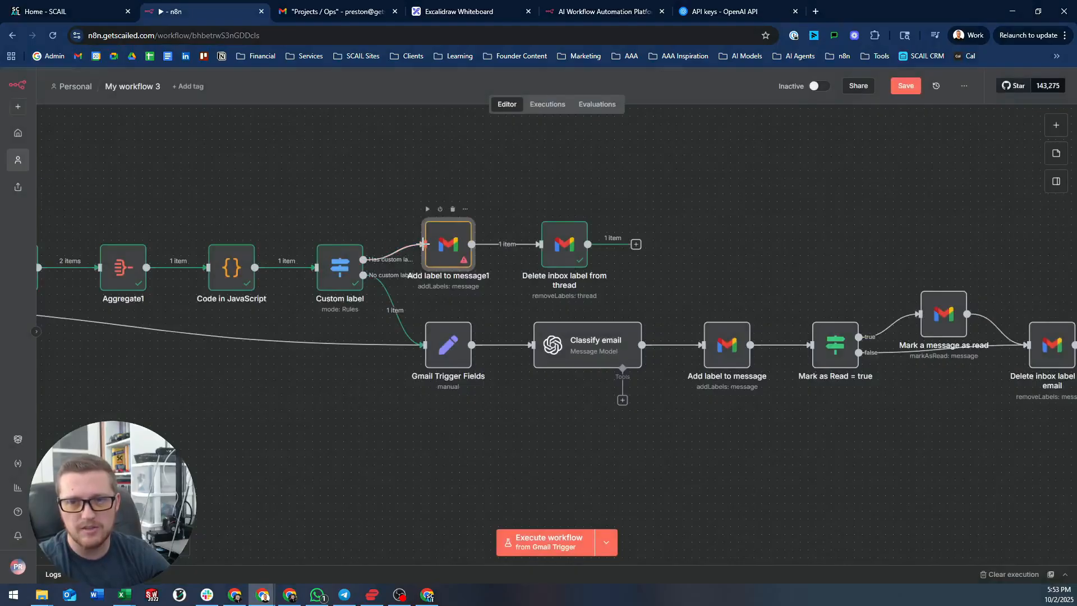
- Inspect the Add label to message1 settings and Custom label's routing rules
{"action": "double_click", "coordinate": [461, 244]}
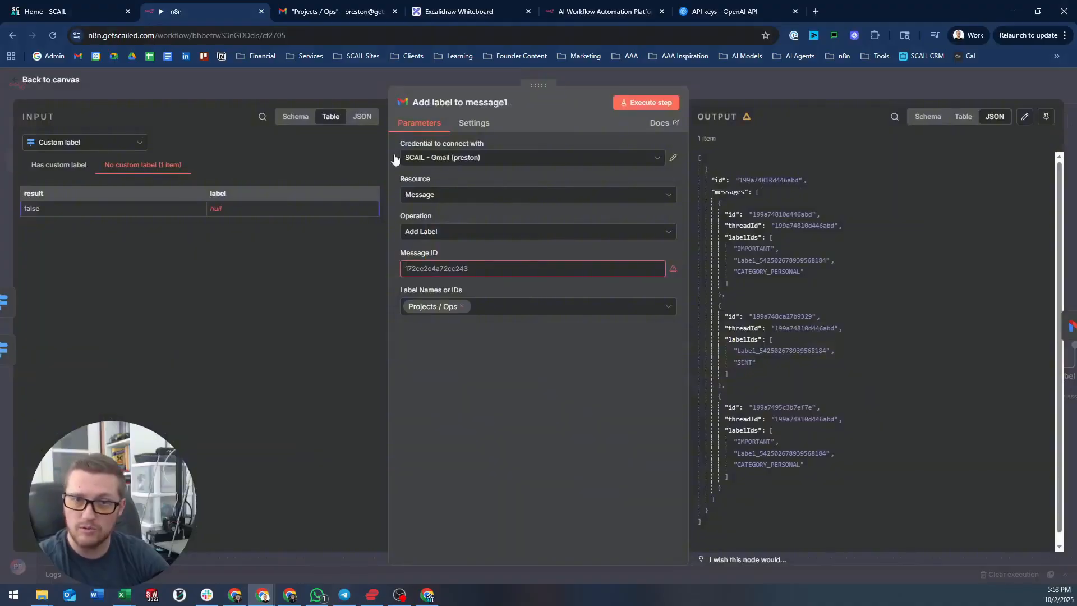
{"action": "left_click", "coordinate": [119, 142]}
{"action": "left_click", "coordinate": [241, 83]}
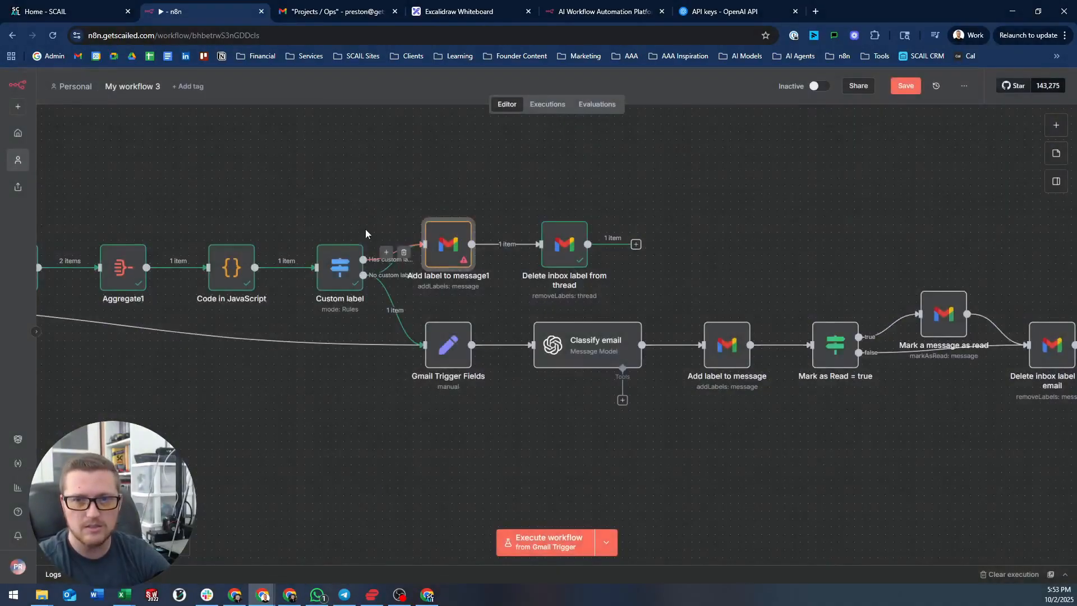
{"action": "double_click", "coordinate": [335, 260]}
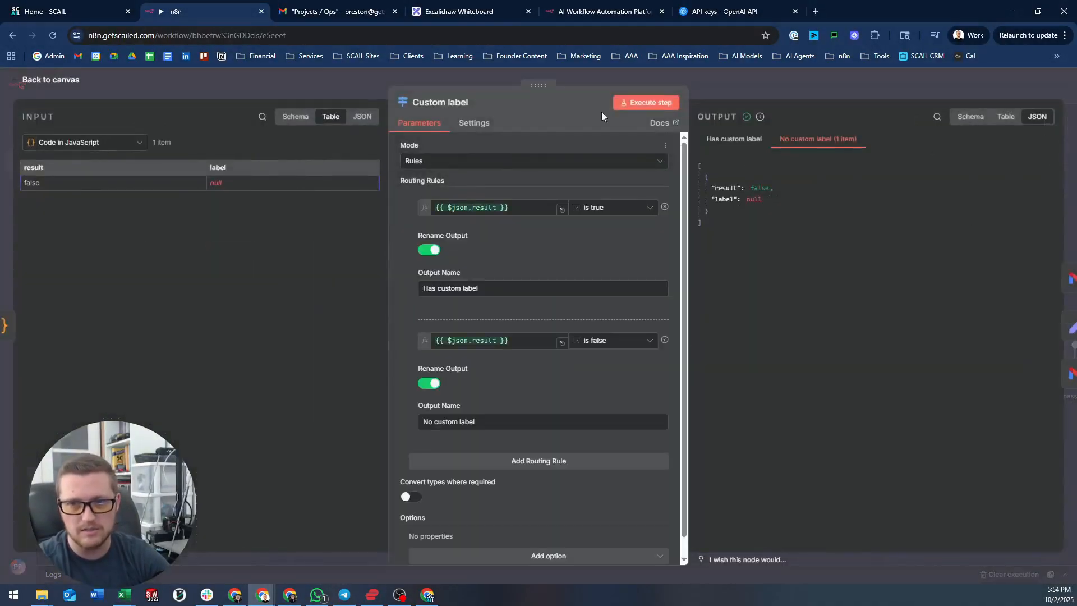
{"action": "left_click", "coordinate": [608, 82]}
- Set Add label to message1's Message ID to the Gmail Trigger email's id
{"action": "left_click", "coordinate": [454, 243]}
{"action": "double_click", "coordinate": [454, 241]}
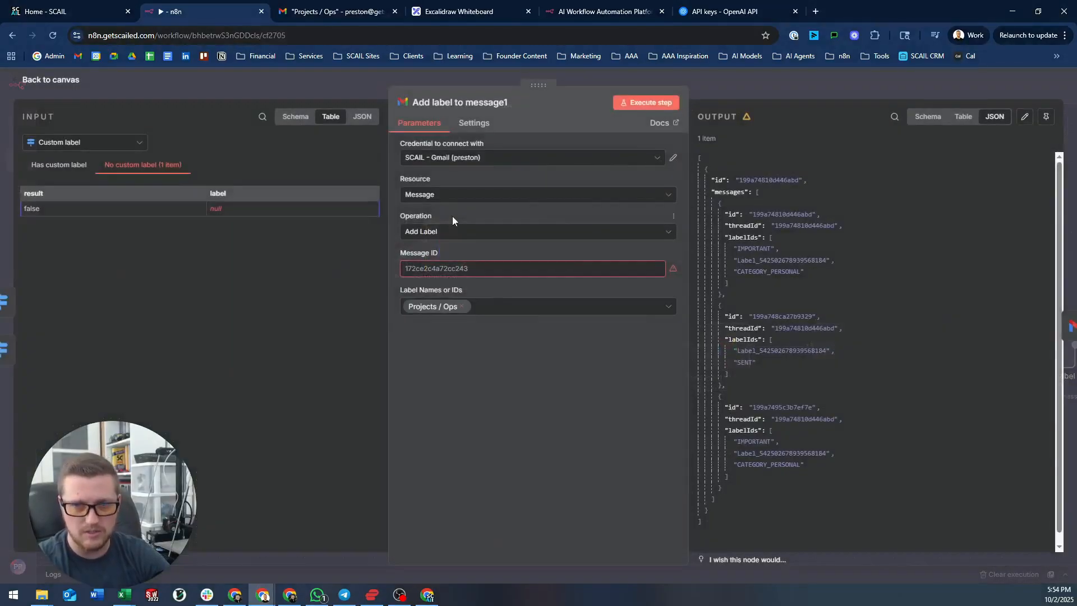
{"action": "left_click", "coordinate": [80, 142]}
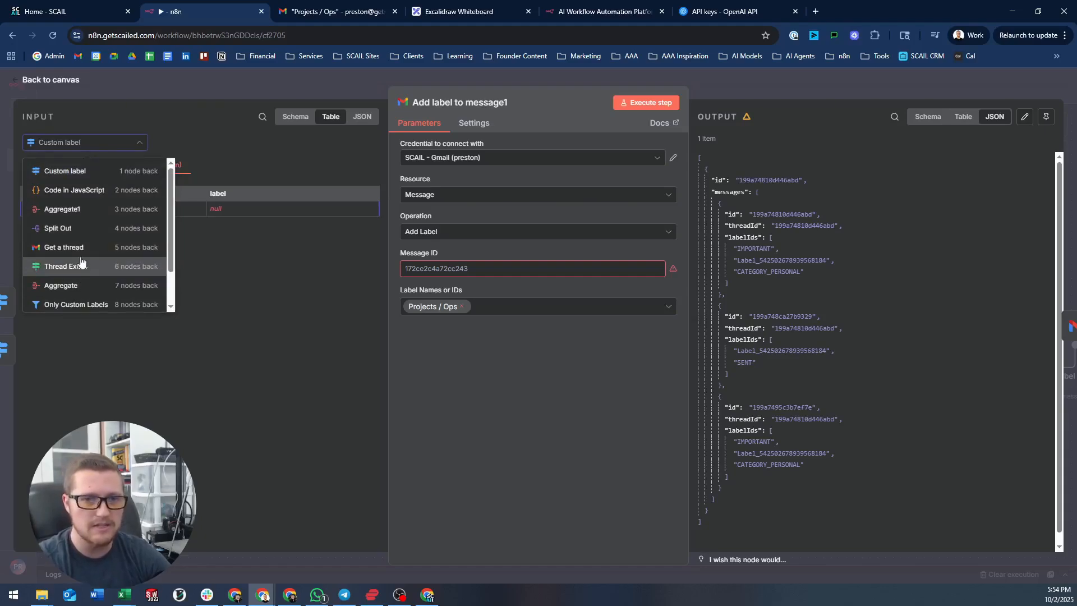
{"action": "left_click", "coordinate": [81, 248]}
{"action": "left_click", "coordinate": [103, 145]}
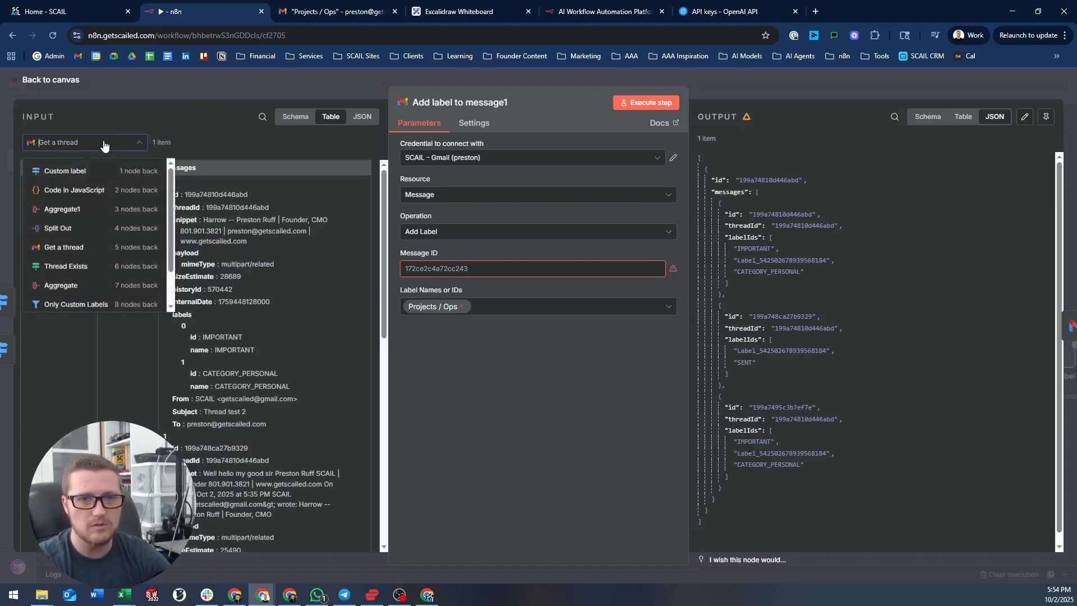
{"action": "scroll", "coordinate": [79, 264], "scroll_direction": "down", "scroll_amount": 2}
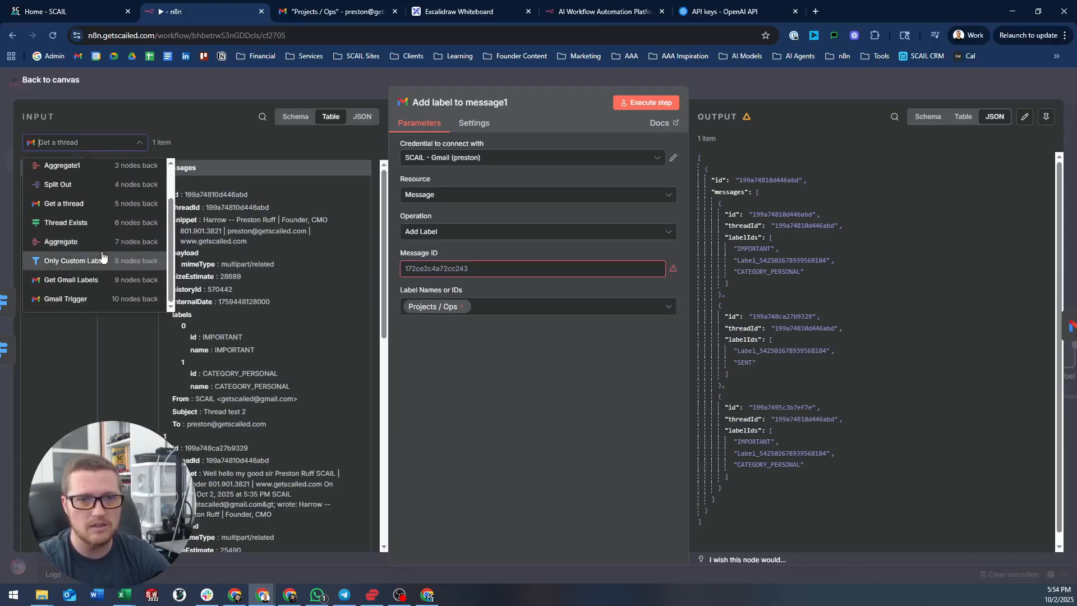
{"action": "left_click", "coordinate": [79, 297]}
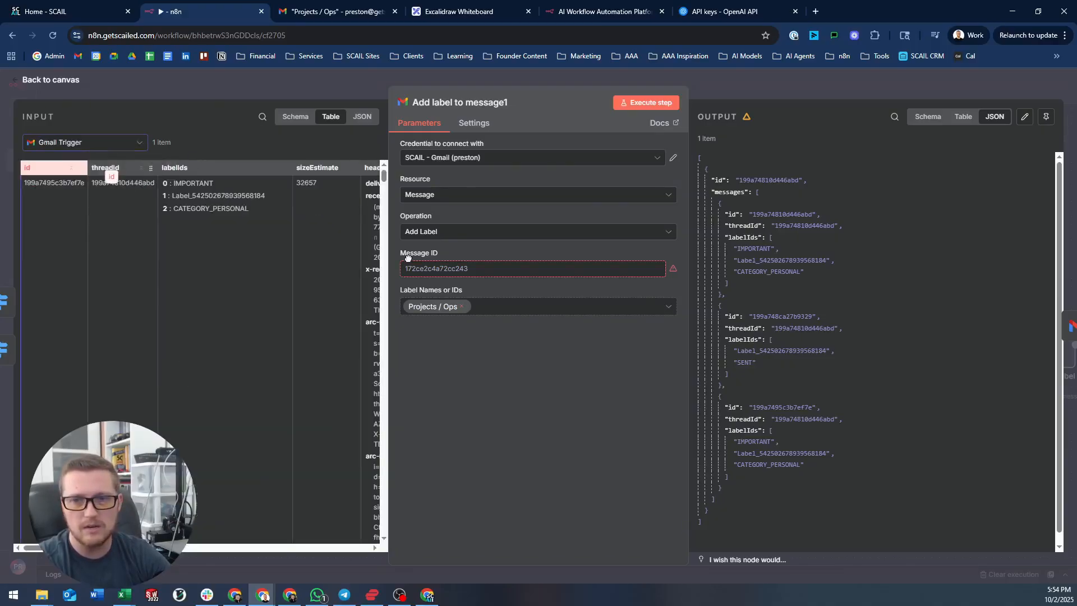
{"action": "left_click_drag", "start_coordinate": [407, 257], "coordinate": [415, 269]}
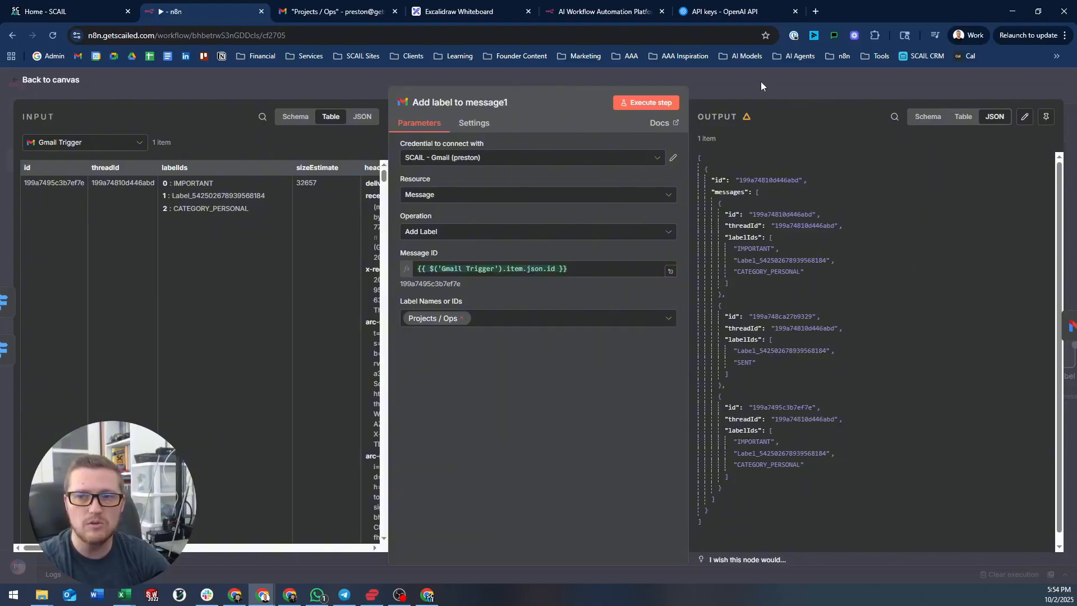
{"action": "left_click", "coordinate": [761, 82]}
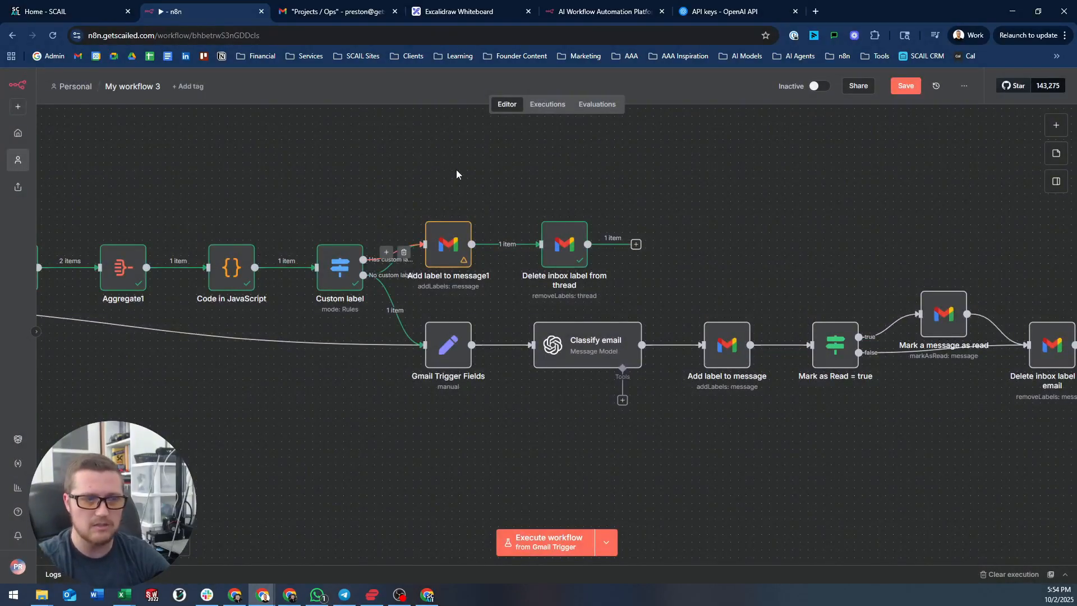
- Rename the labelling node to 'Add label to thread message' and save the workflow
{"action": "left_click", "coordinate": [905, 86]}
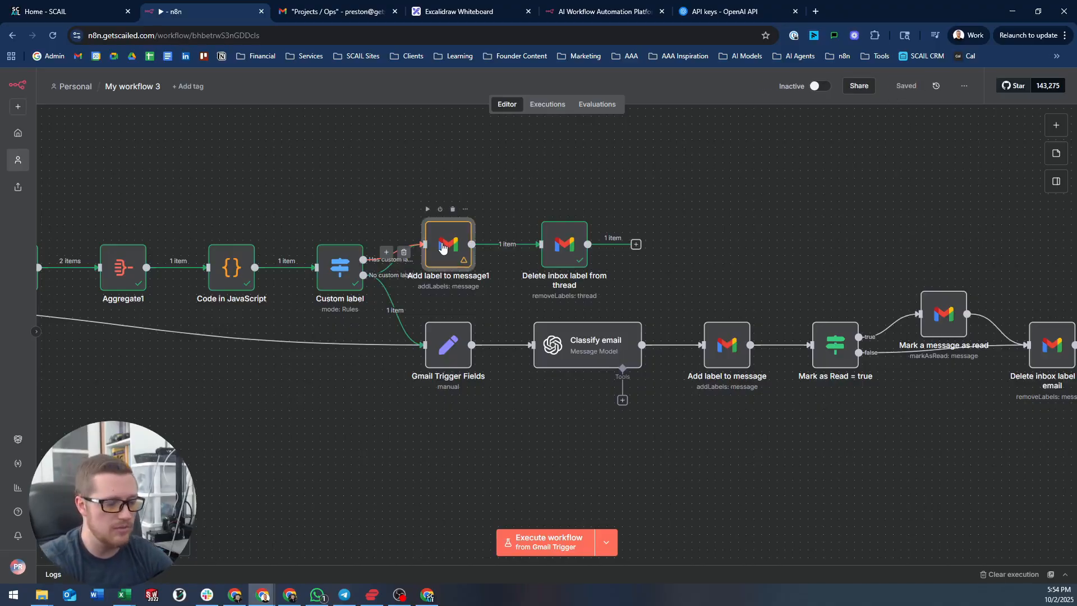
{"action": "key", "text": "F2"}
{"action": "key", "text": "BackSpace"}
{"action": "key", "text": "BackSpace"}
{"action": "key", "text": "BackSpace"}
{"action": "key", "text": "BackSpace"}
{"action": "key", "text": "BackSpace"}
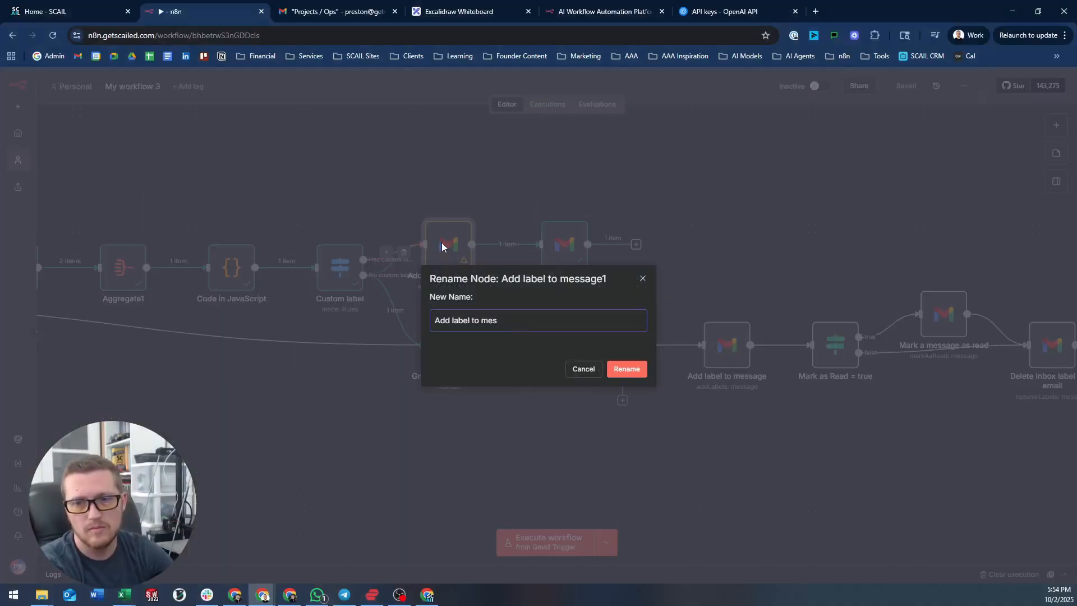
{"action": "key", "text": "BackSpace"}
{"action": "key", "text": "BackSpace"}
{"action": "key", "text": "BackSpace"}
{"action": "type", "text": "thread message"}
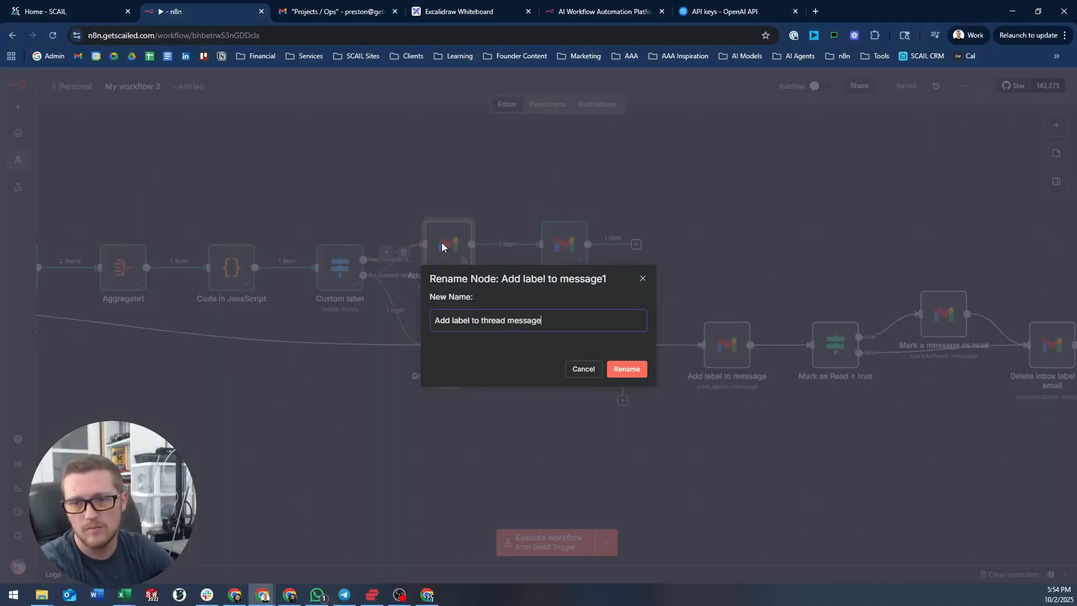
{"action": "key", "text": "Return"}
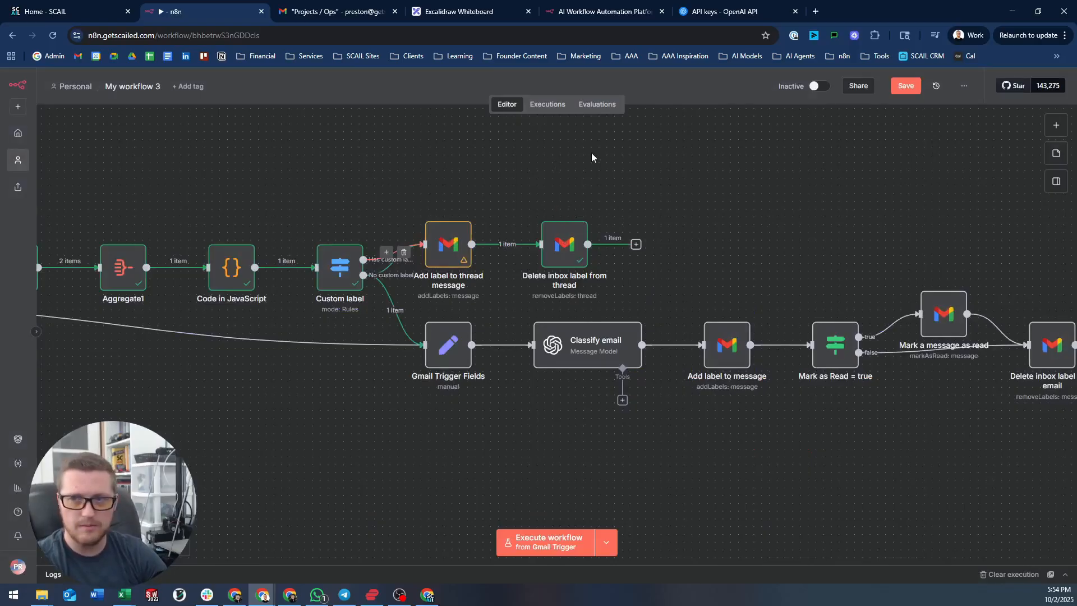
{"action": "key", "text": "ctrl+s"}
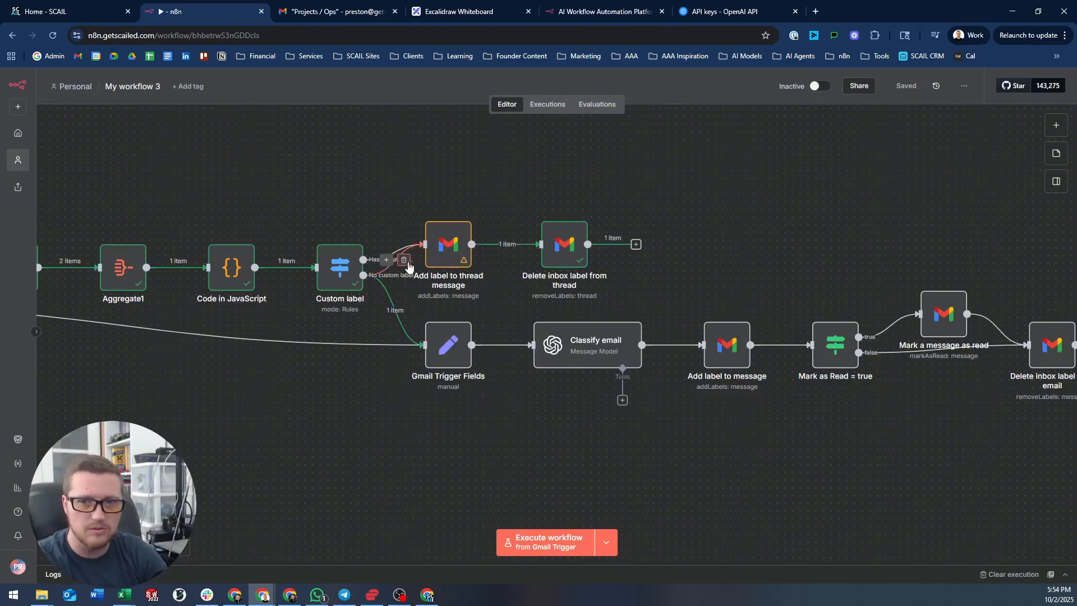
- Remove the No custom label connection into the Add label to thread message node
{"action": "scroll", "coordinate": [399, 259], "scroll_direction": "up", "scroll_amount": 3}
{"action": "scroll", "coordinate": [396, 331], "scroll_direction": "up", "scroll_amount": 2}
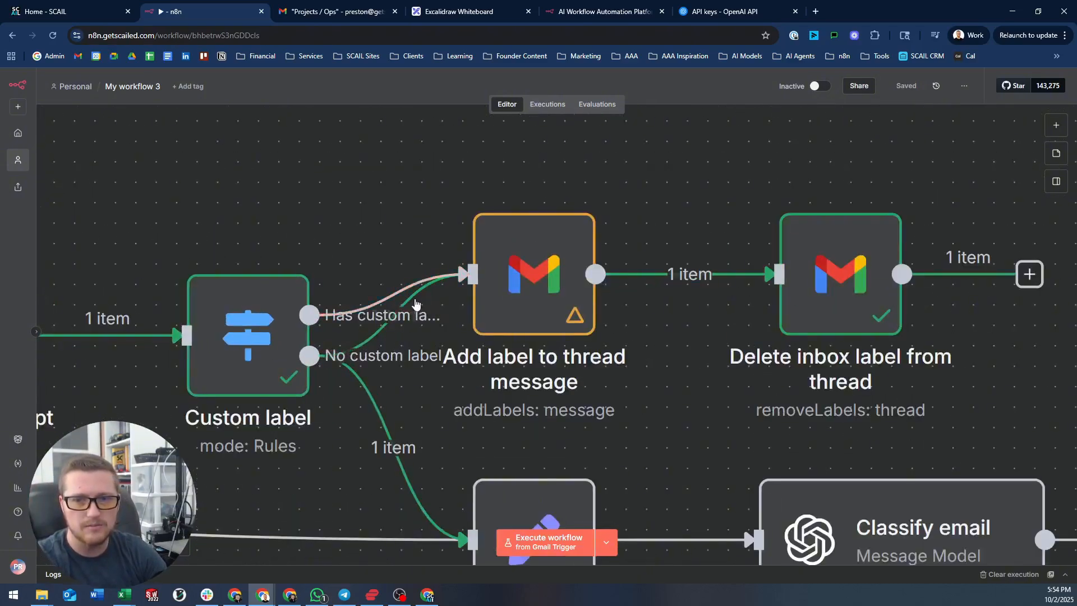
{"action": "left_click", "coordinate": [414, 315]}
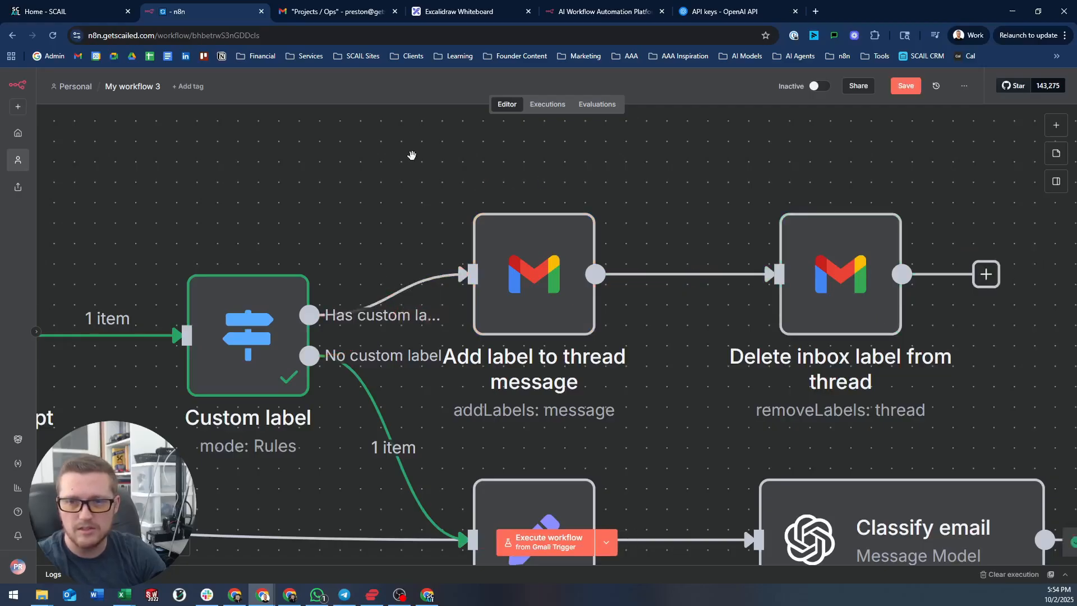
{"action": "scroll", "coordinate": [384, 162], "scroll_direction": "down", "scroll_amount": 3}
{"action": "scroll", "coordinate": [384, 162], "scroll_direction": "down", "scroll_amount": 4}
{"action": "left_click_drag", "start_coordinate": [344, 145], "coordinate": [526, 227]}
{"action": "scroll", "coordinate": [525, 227], "scroll_direction": "down", "scroll_amount": 2}
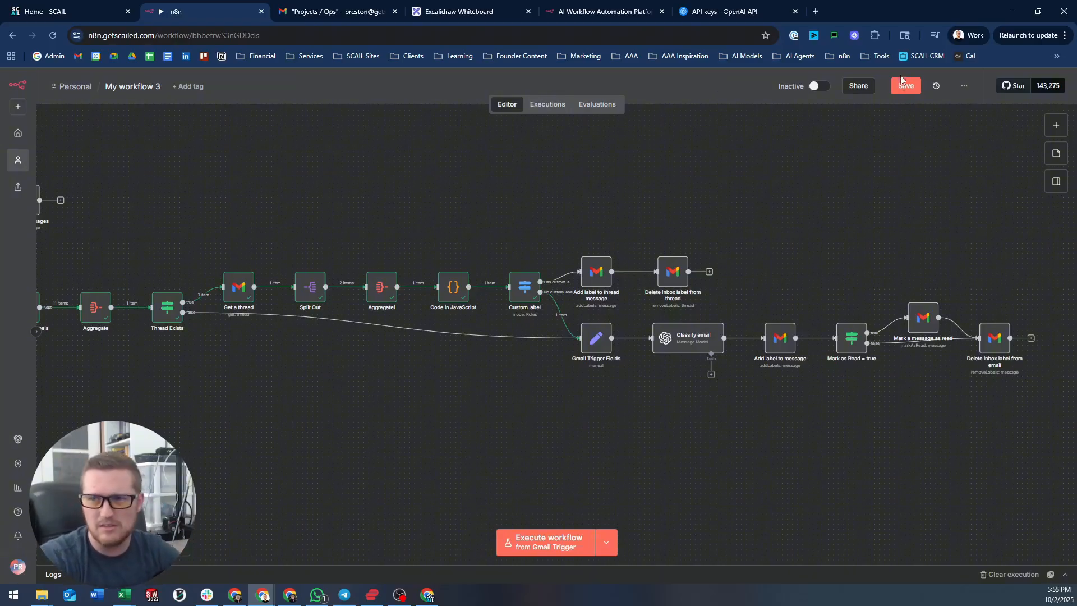
- Tidy up the node layout and place SCAIL - Gmail Categorizer beside My workflow 3
{"action": "key", "text": "ctrl+s"}
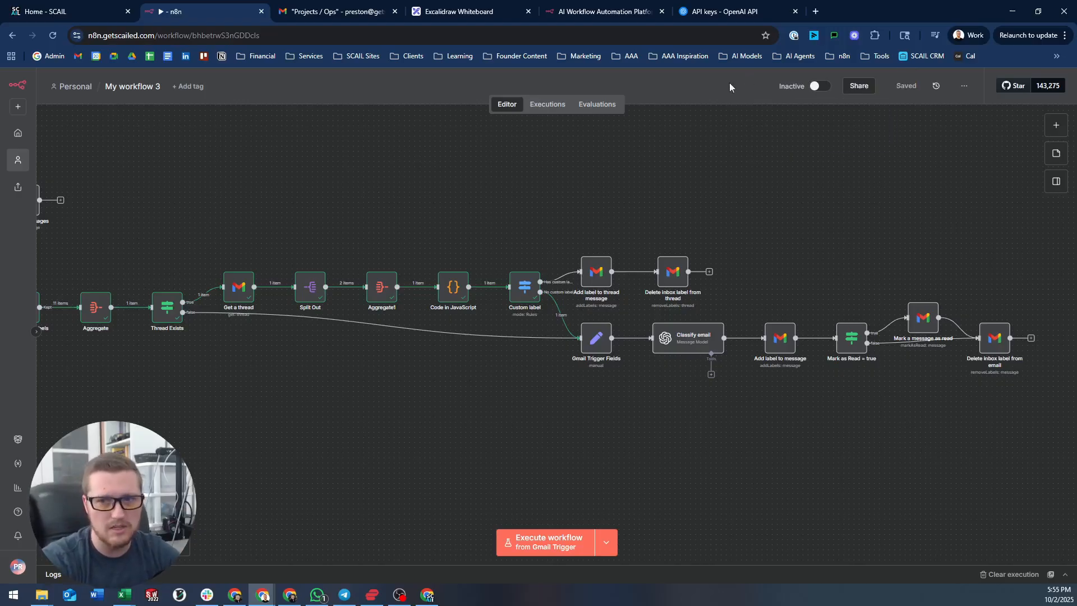
{"action": "left_click", "coordinate": [178, 544]}
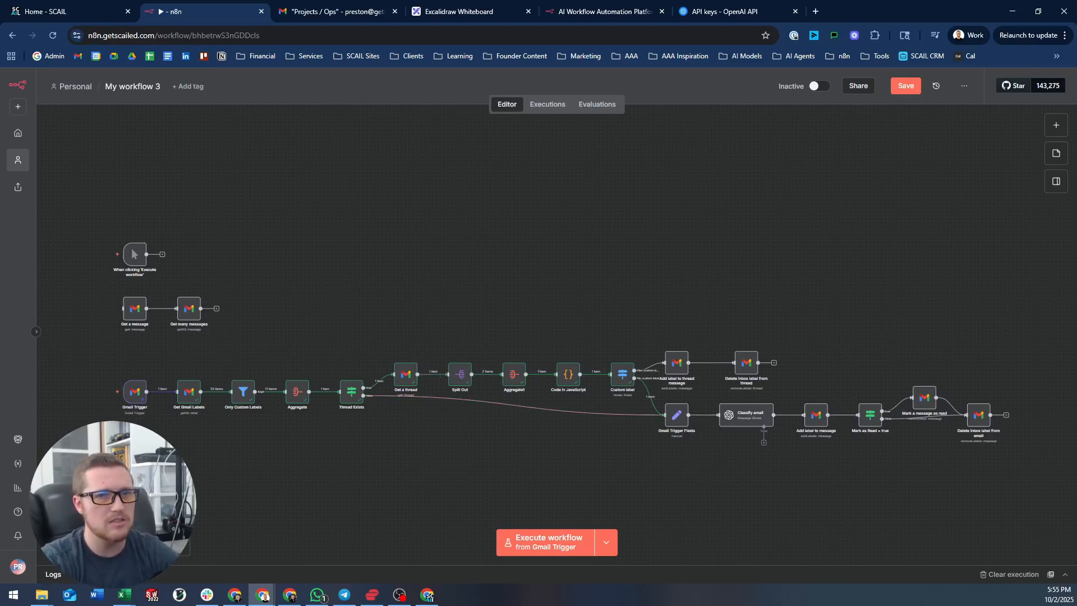
{"action": "left_click_drag", "start_coordinate": [305, 11], "coordinate": [1076, 216]}
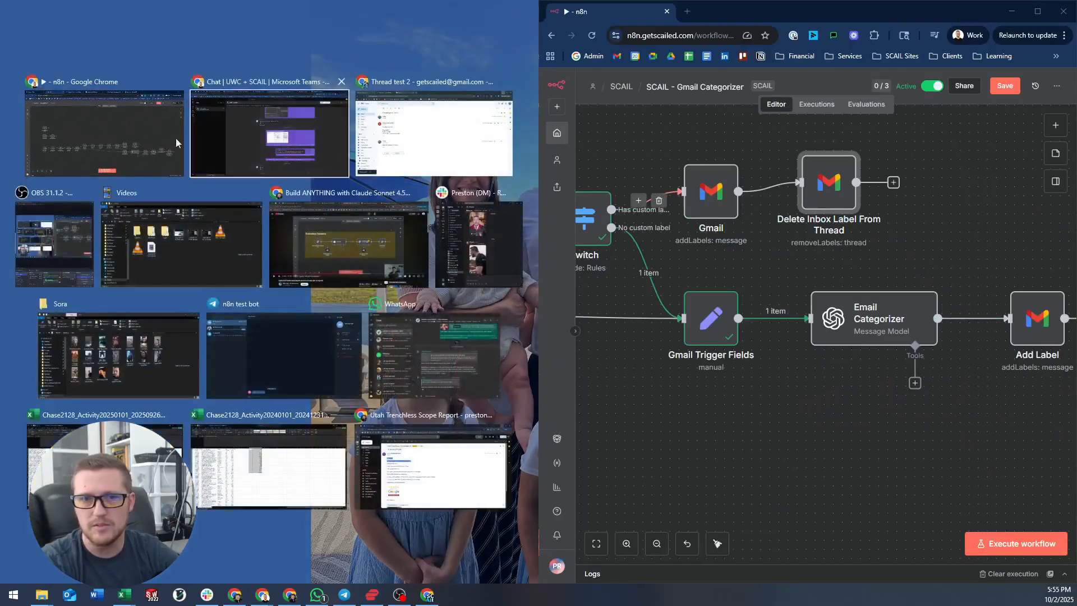
{"action": "left_click", "coordinate": [176, 142]}
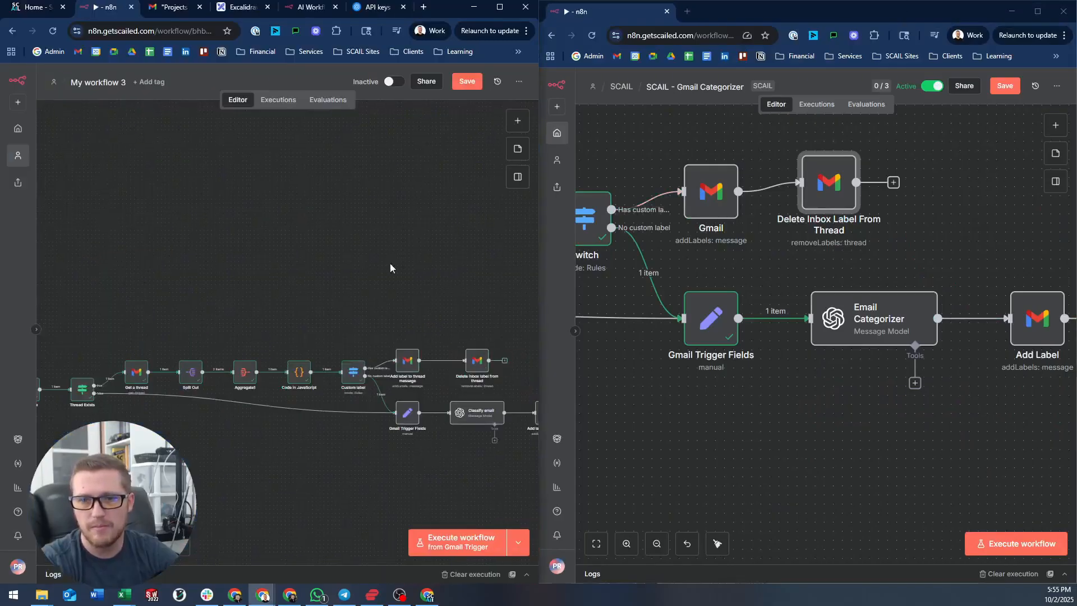
- Pan the left workflow to compare its start with SCAIL - Gmail Categorizer
{"action": "scroll", "coordinate": [867, 244], "scroll_direction": "down", "scroll_amount": 5}
{"action": "scroll", "coordinate": [829, 275], "scroll_direction": "down", "scroll_amount": 10}
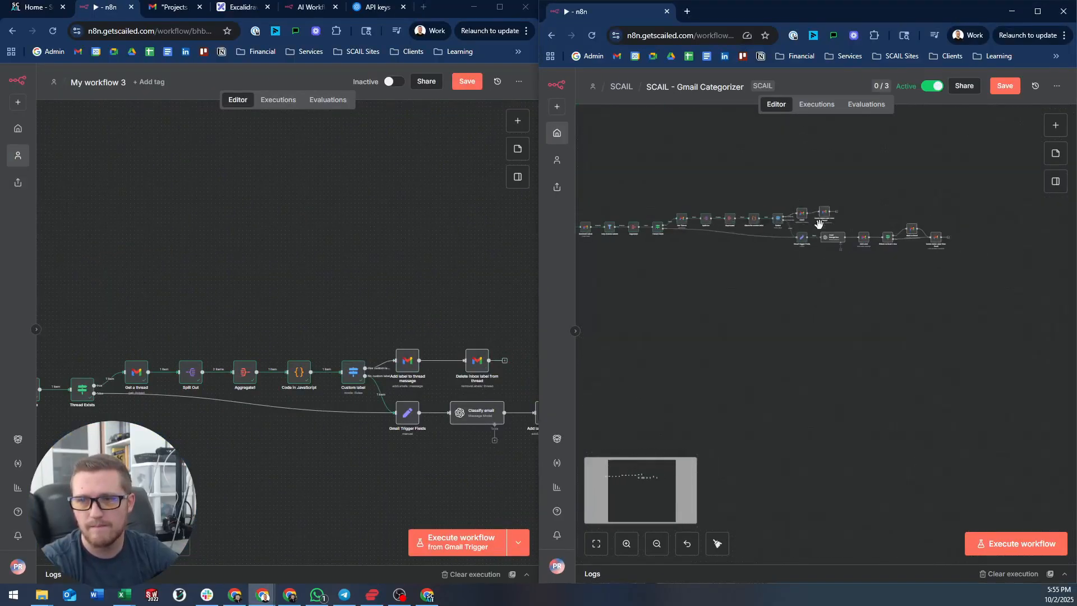
{"action": "scroll", "coordinate": [821, 225], "scroll_direction": "up", "scroll_amount": 4}
{"action": "scroll", "coordinate": [438, 252], "scroll_direction": "down", "scroll_amount": 5}
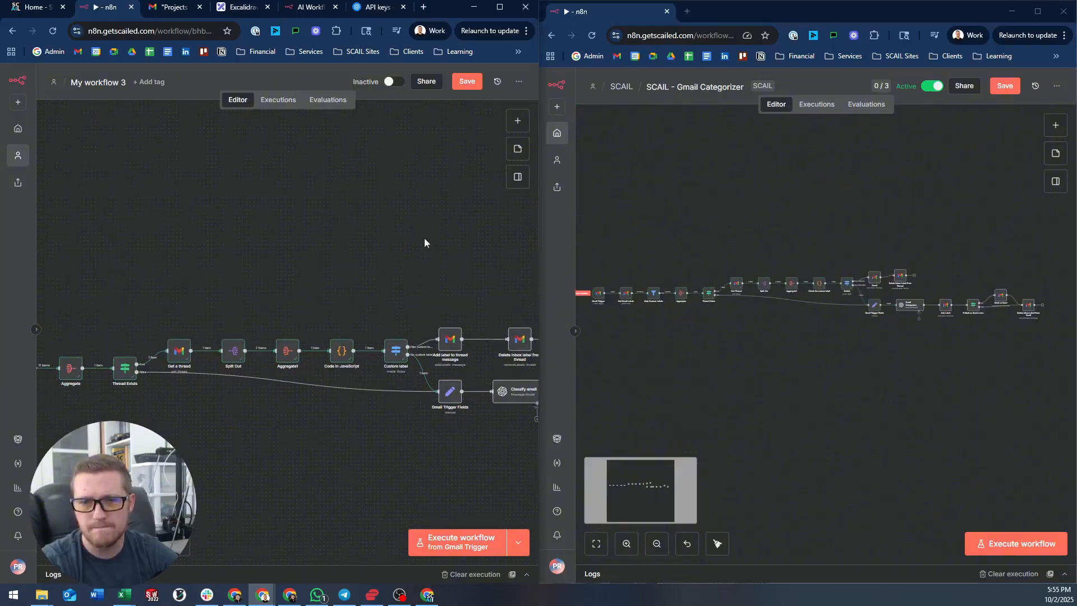
{"action": "left_click_drag", "start_coordinate": [294, 233], "coordinate": [226, 209]}
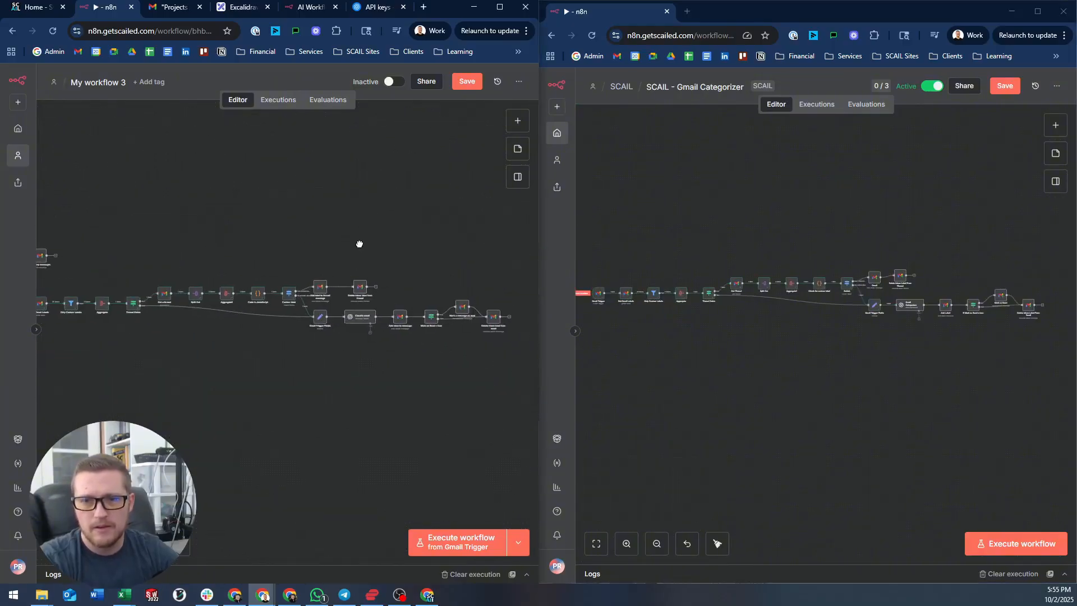
{"action": "left_click_drag", "start_coordinate": [310, 232], "coordinate": [344, 229]}
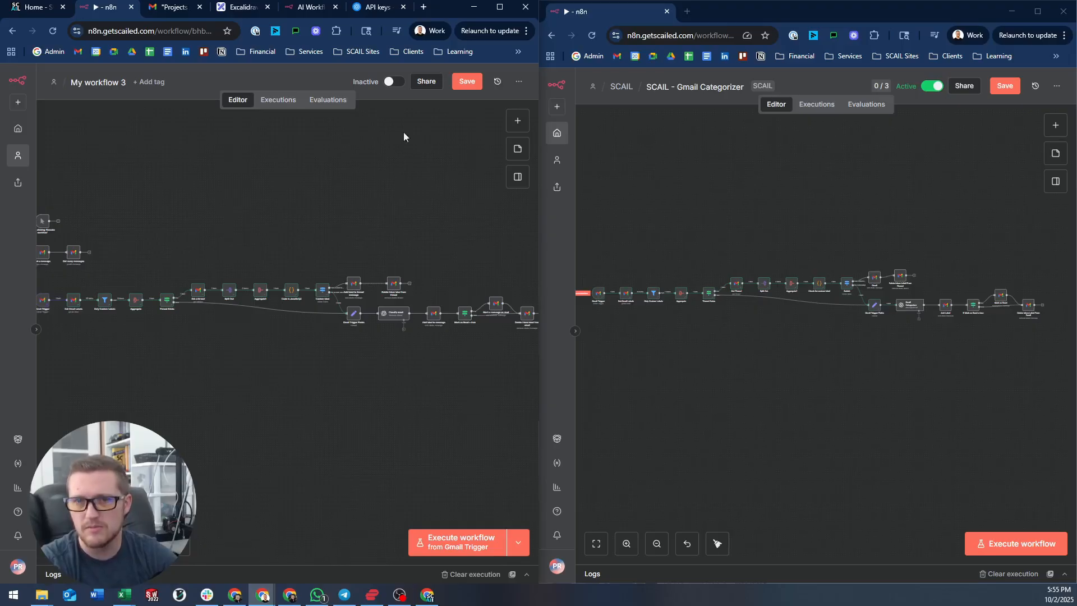
- Merge the SCAIL - Gmail Categorizer tab back, maximise the window, and return to My workflow 3
{"action": "left_click_drag", "start_coordinate": [575, 12], "coordinate": [326, 8]}
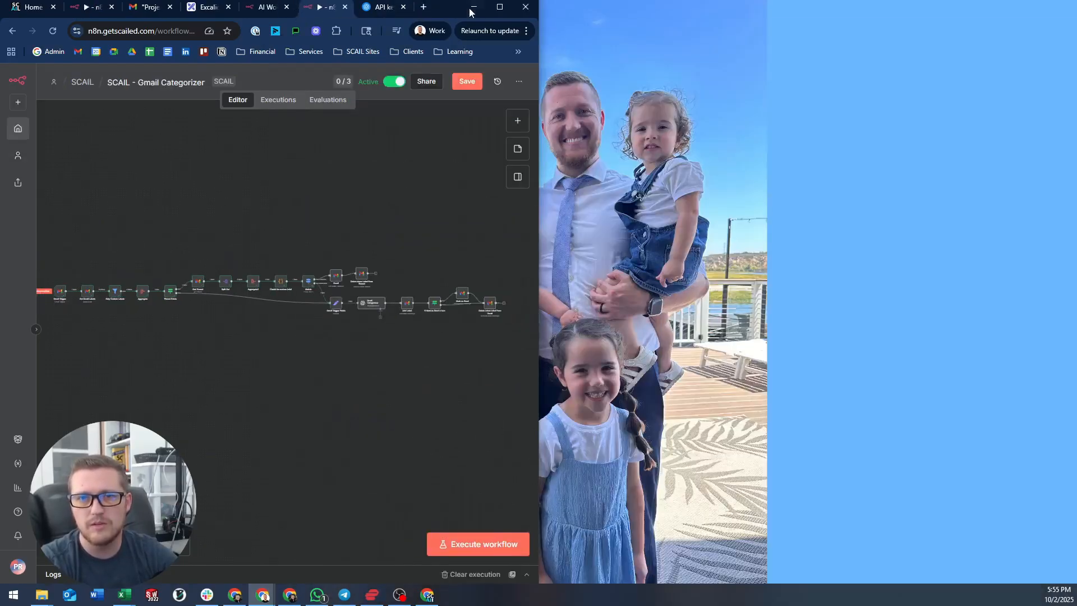
{"action": "double_click", "coordinate": [443, 9]}
{"action": "double_click", "coordinate": [945, 19]}
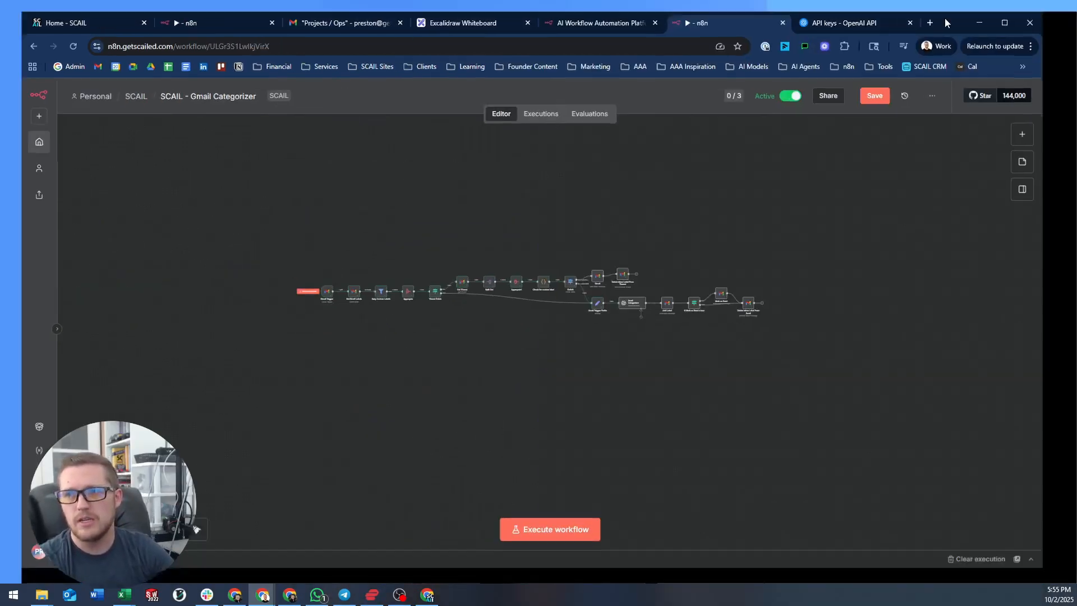
{"action": "left_click", "coordinate": [211, 12]}
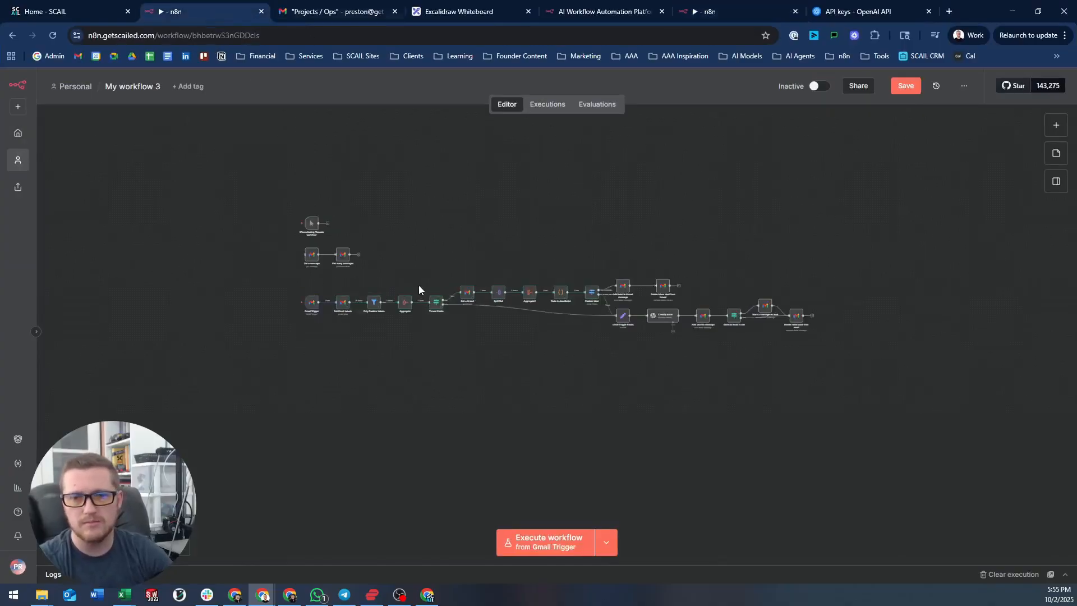
- Centre the tidied My workflow 3 on the canvas, save it, and switch to the Gmail mailbox
{"action": "scroll", "coordinate": [418, 285], "scroll_direction": "up", "scroll_amount": 3}
{"action": "scroll", "coordinate": [782, 179], "scroll_direction": "up", "scroll_amount": 1}
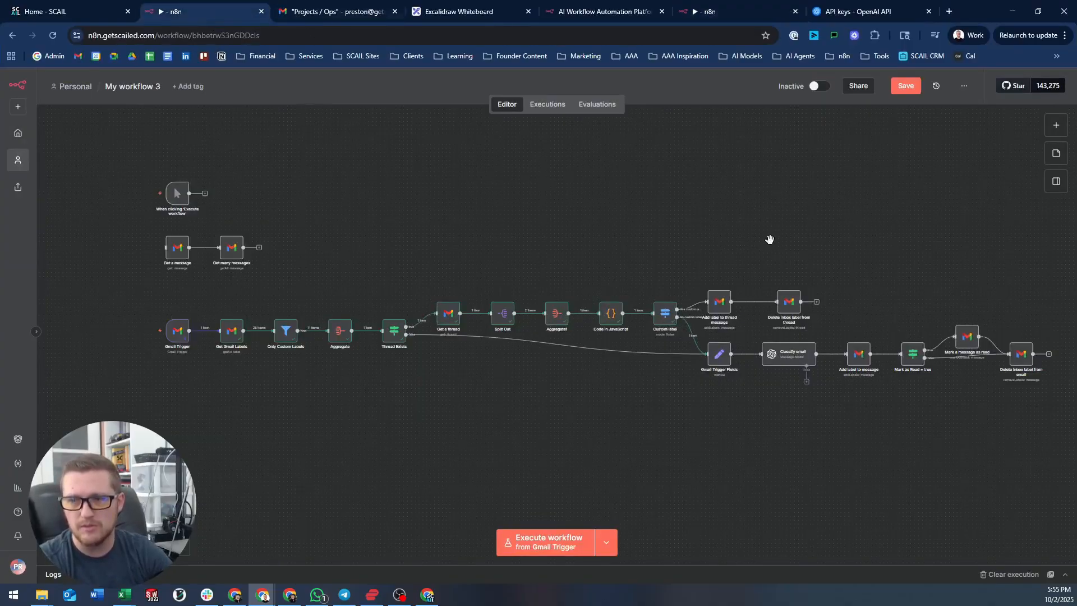
{"action": "left_click_drag", "start_coordinate": [769, 239], "coordinate": [740, 200]}
{"action": "key", "text": "ctrl+s"}
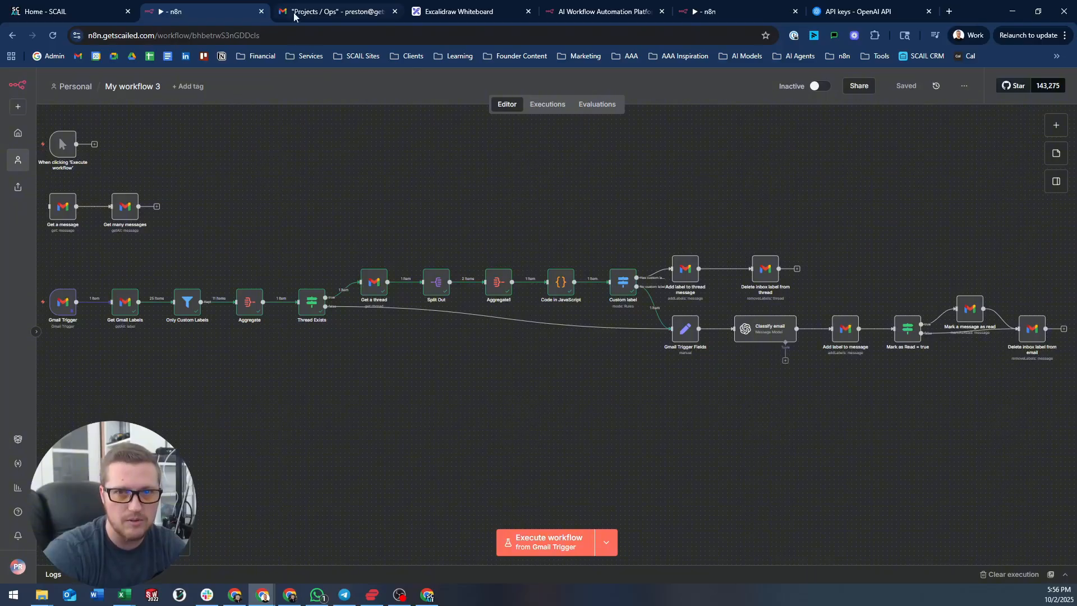
{"action": "left_click", "coordinate": [337, 12]}
{"action": "left_click", "coordinate": [85, 158]}
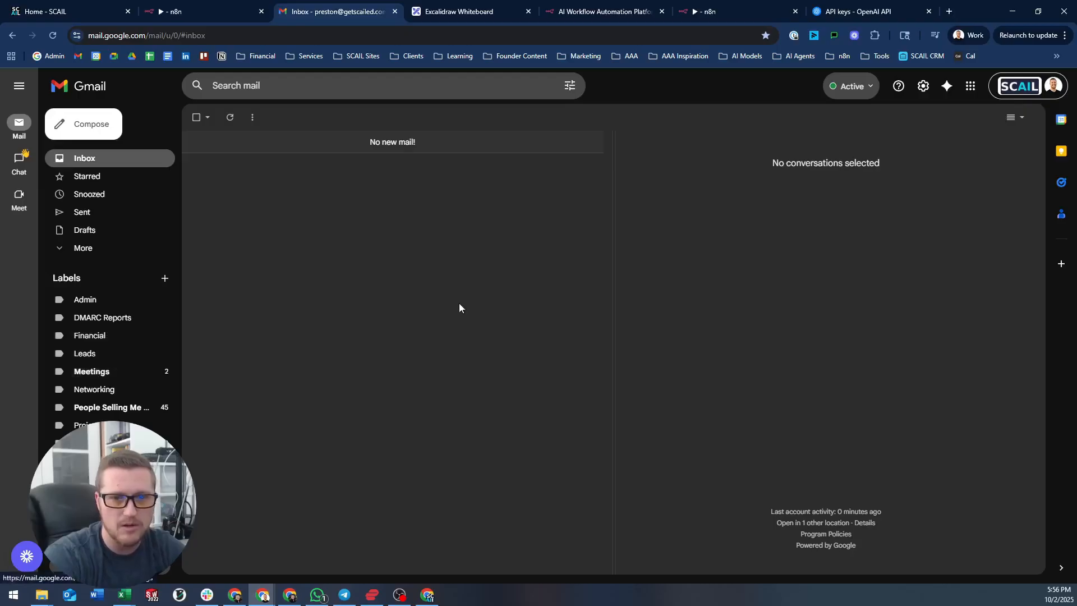
{"action": "scroll", "coordinate": [361, 284], "scroll_direction": "down", "scroll_amount": 3}
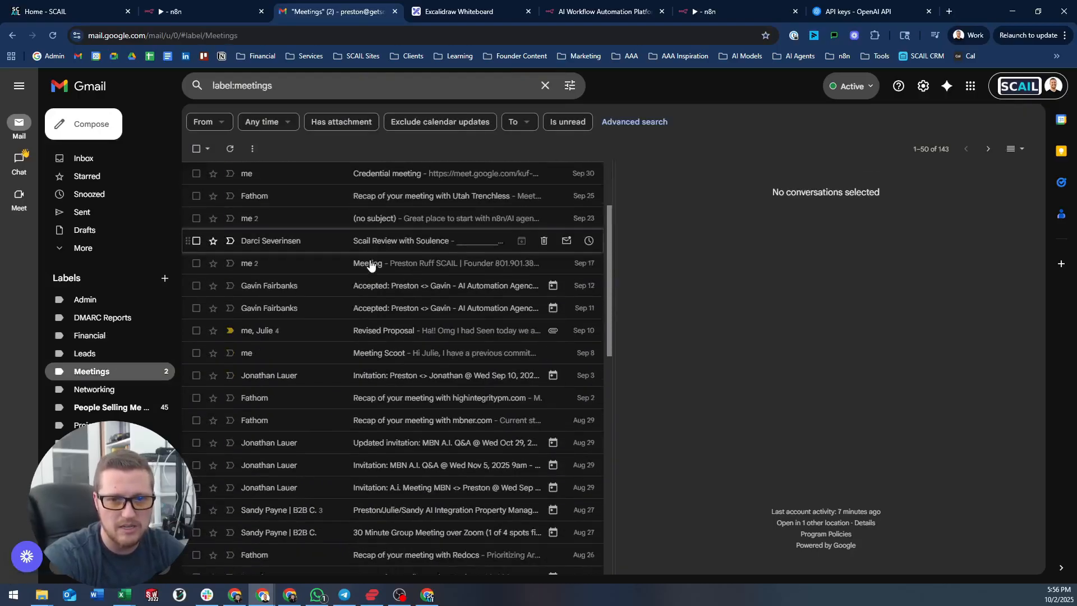
{"action": "scroll", "coordinate": [362, 284], "scroll_direction": "down", "scroll_amount": 4}
{"action": "scroll", "coordinate": [364, 279], "scroll_direction": "up", "scroll_amount": 7}
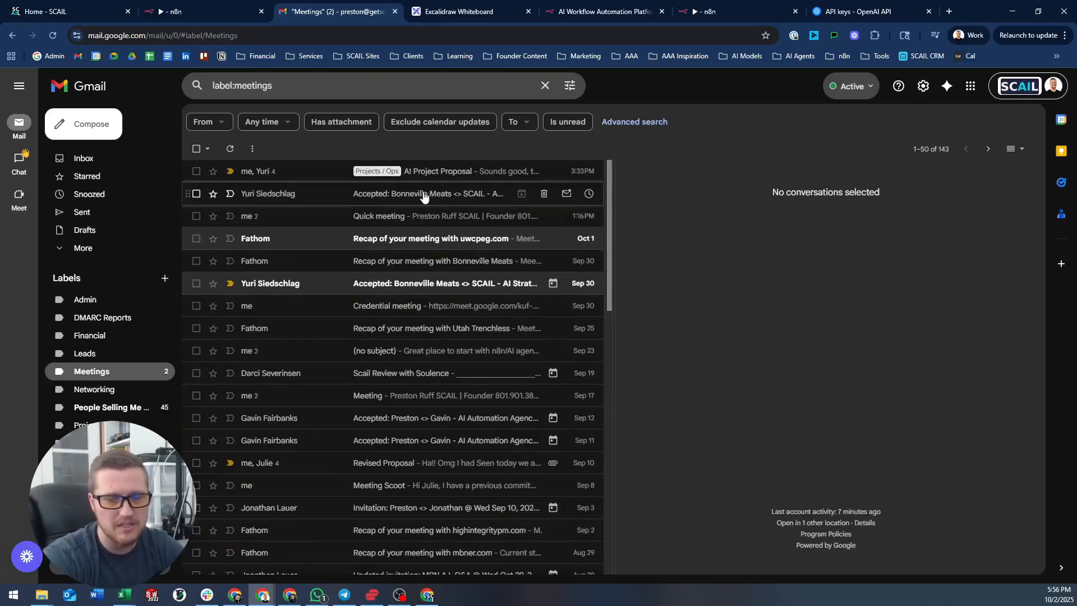
{"action": "left_click", "coordinate": [118, 163]}
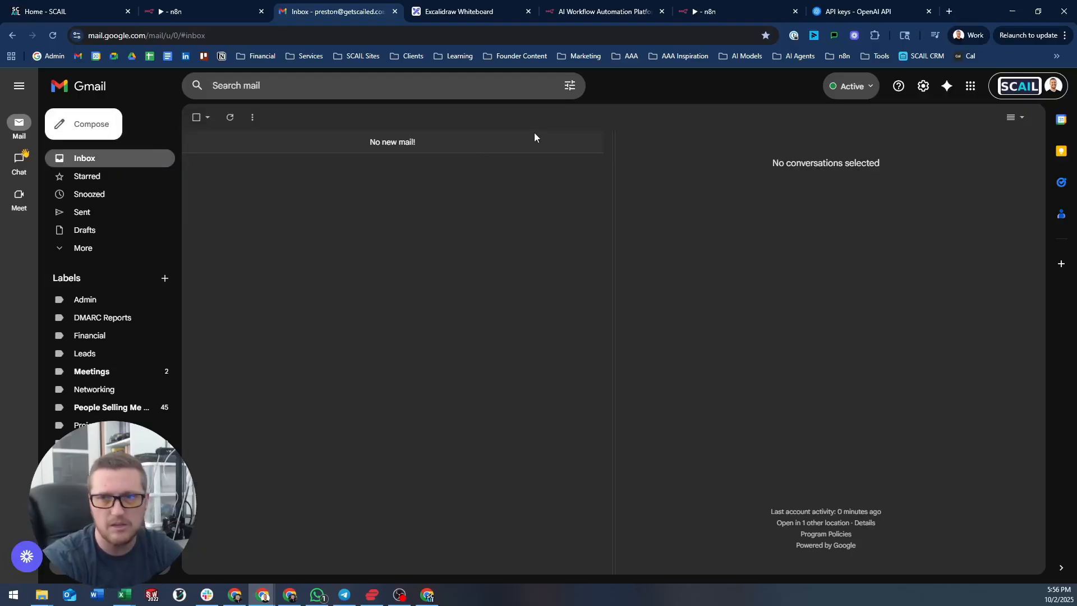
{"action": "left_click", "coordinate": [207, 7]}
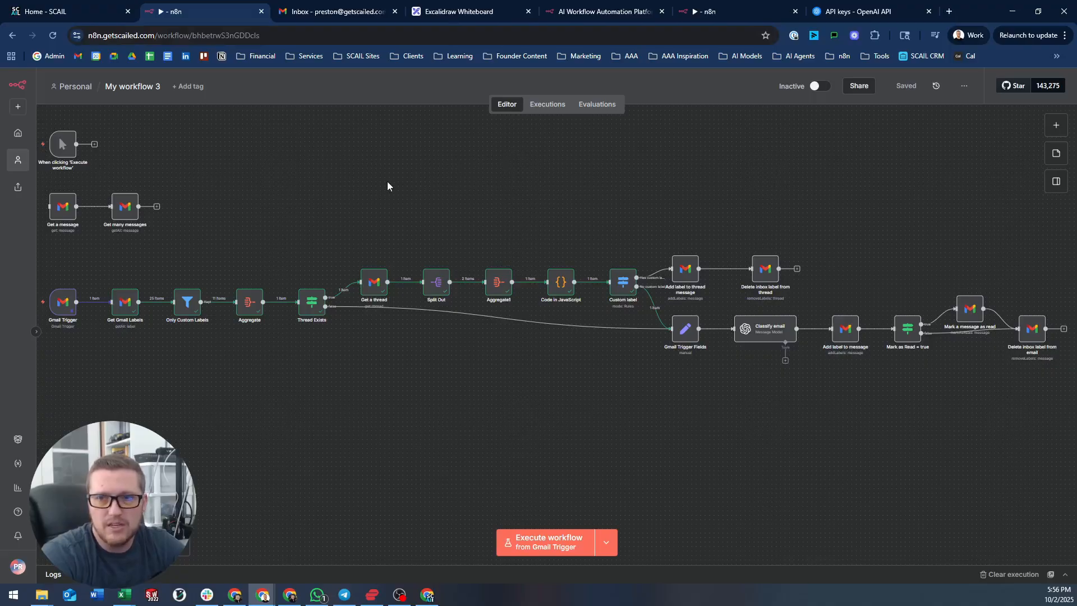
{"action": "mouse_move", "coordinate": [387, 181]}
{"action": "left_mouse_down"}
{"action": "mouse_move", "coordinate": [400, 183]}
{"action": "mouse_move", "coordinate": [383, 177]}
{"action": "left_mouse_up"}
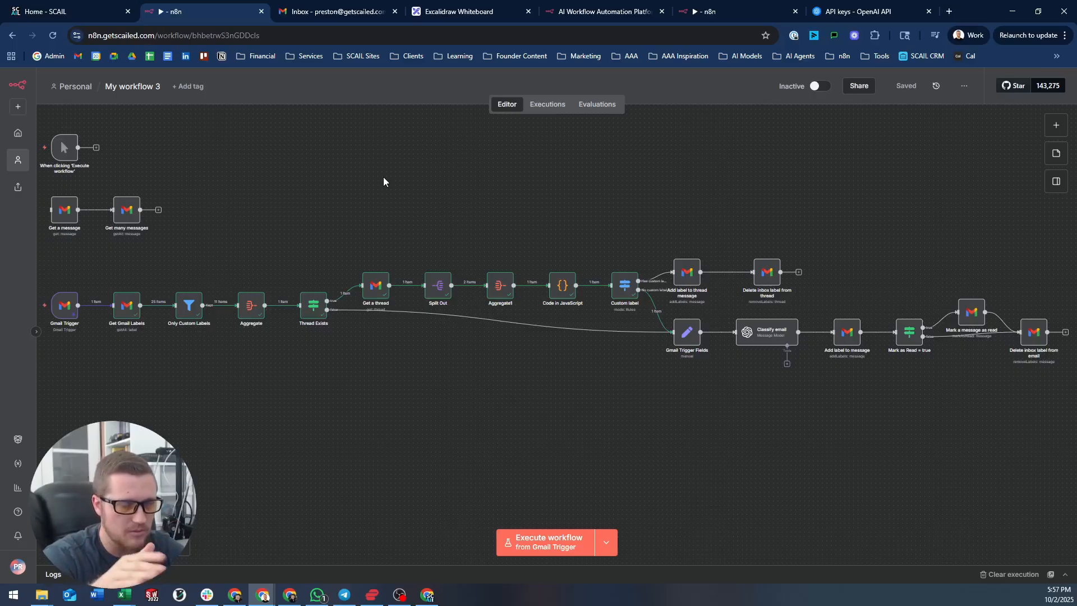
{"action": "left_click", "coordinate": [1056, 125]}
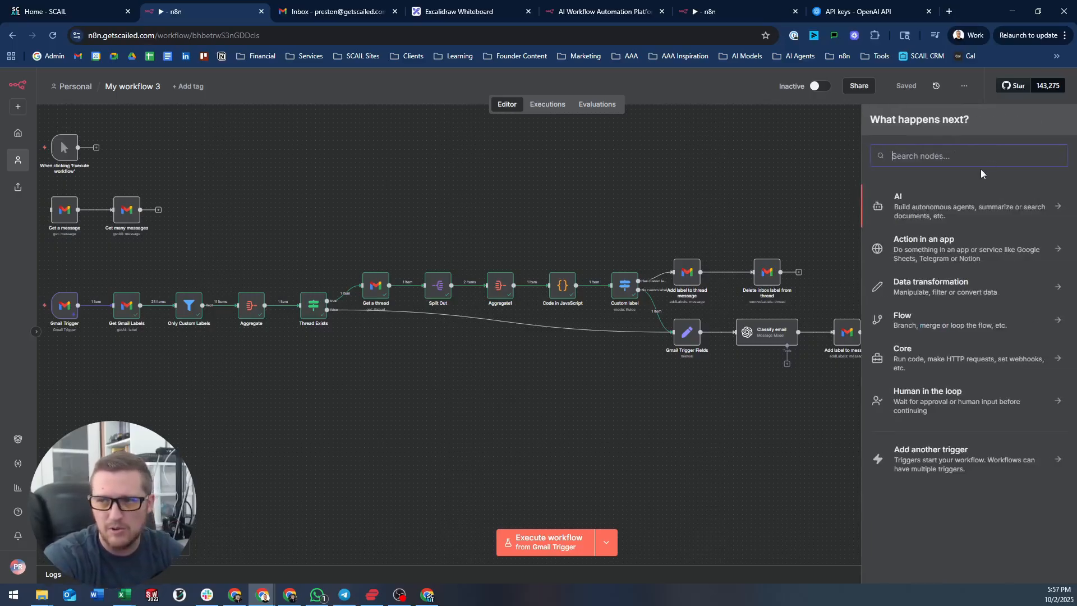
{"action": "left_click", "coordinate": [929, 199]}
{"action": "left_click", "coordinate": [938, 268]}
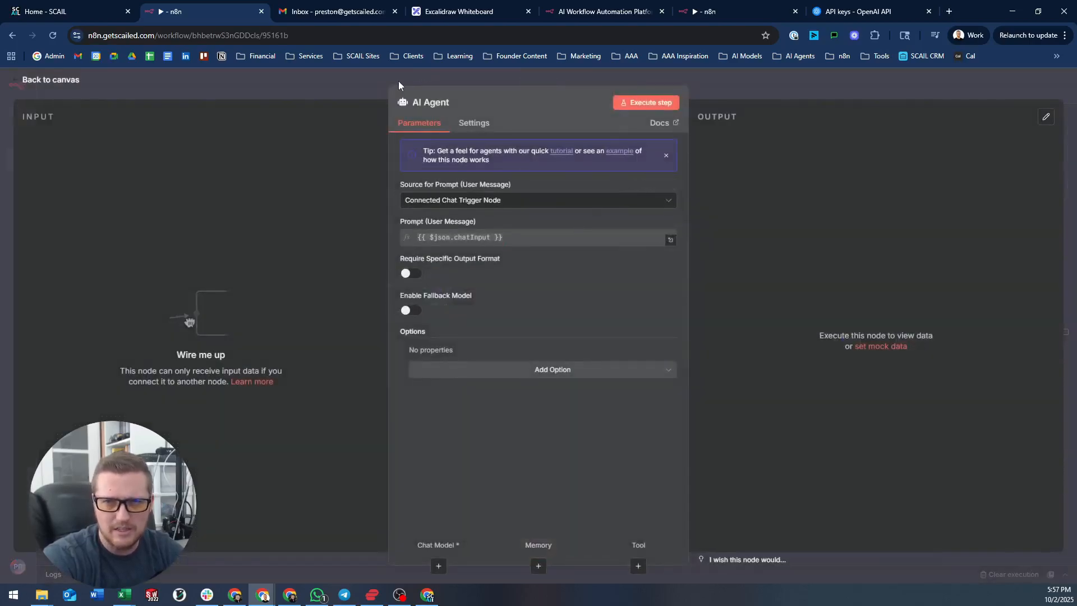
{"action": "key", "text": "Escape"}
{"action": "left_click_drag", "start_coordinate": [699, 238], "coordinate": [289, 146]}
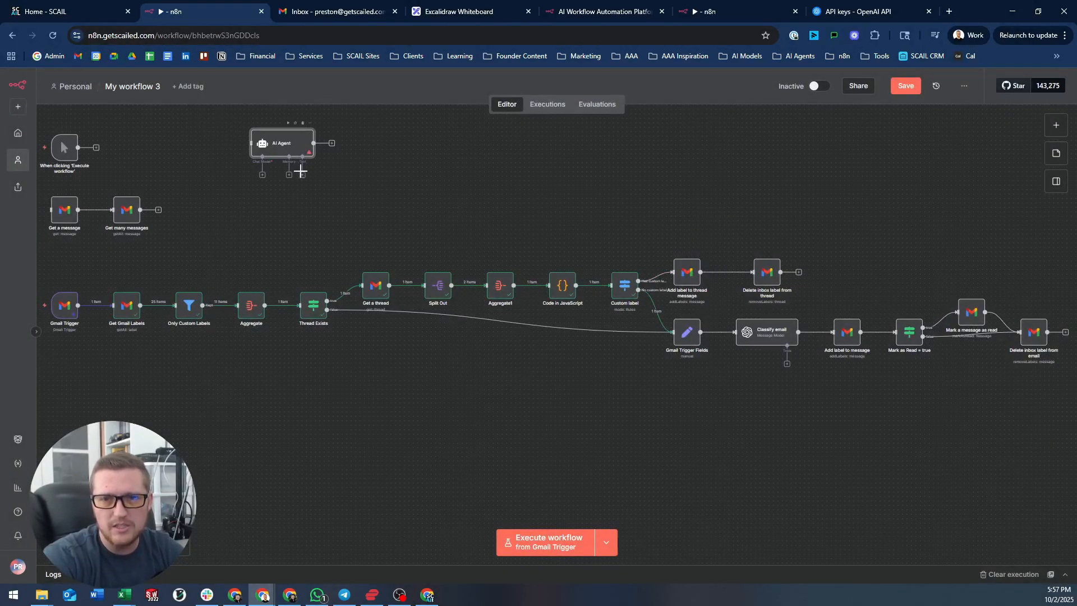
{"action": "left_click", "coordinate": [303, 176]}
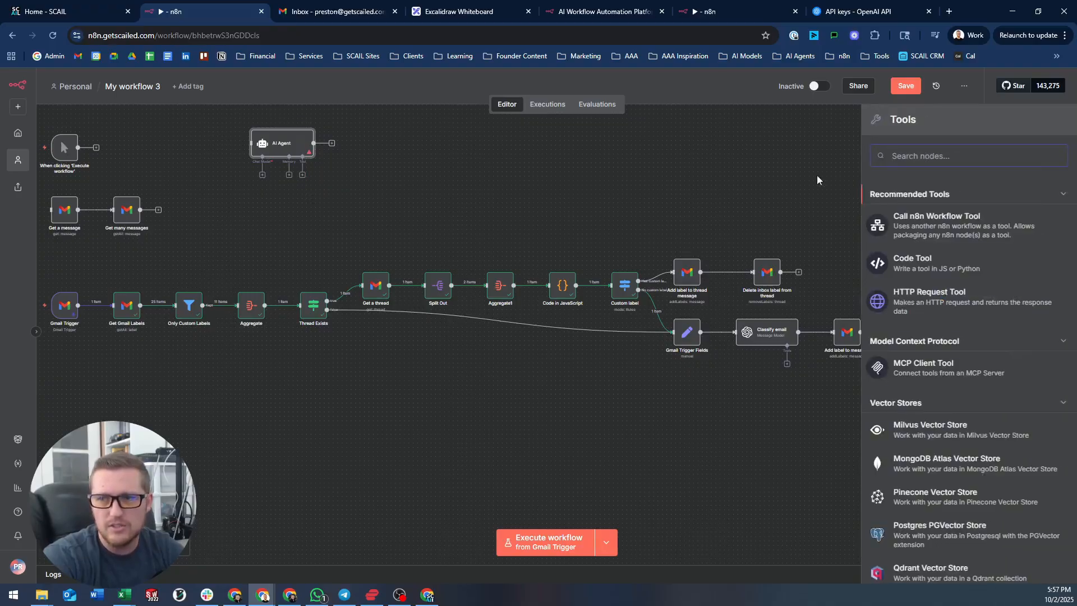
{"action": "type", "text": "gmail"}
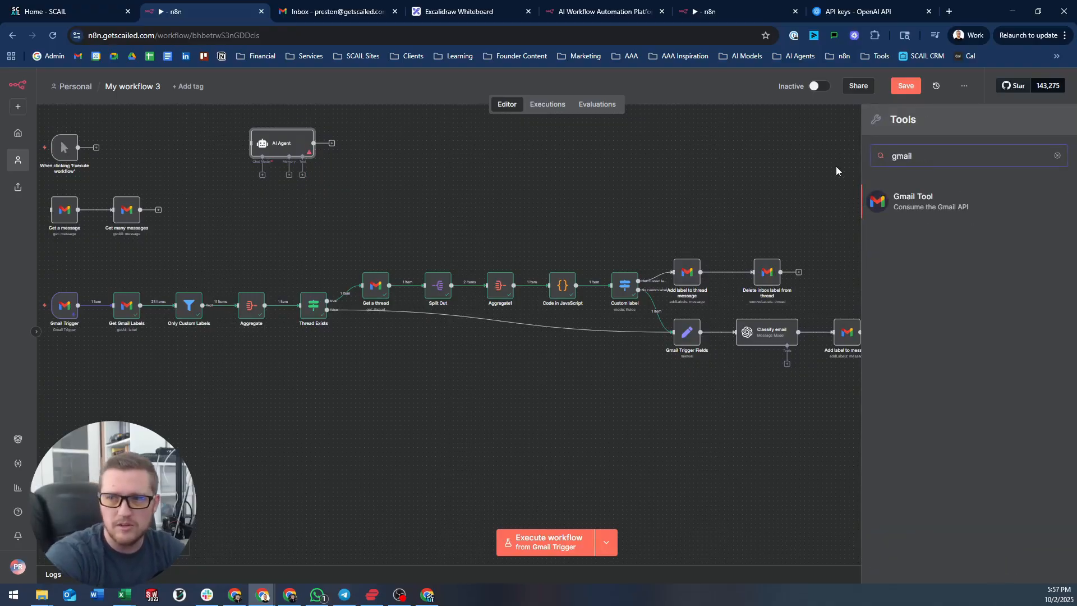
{"action": "key", "text": "Return"}
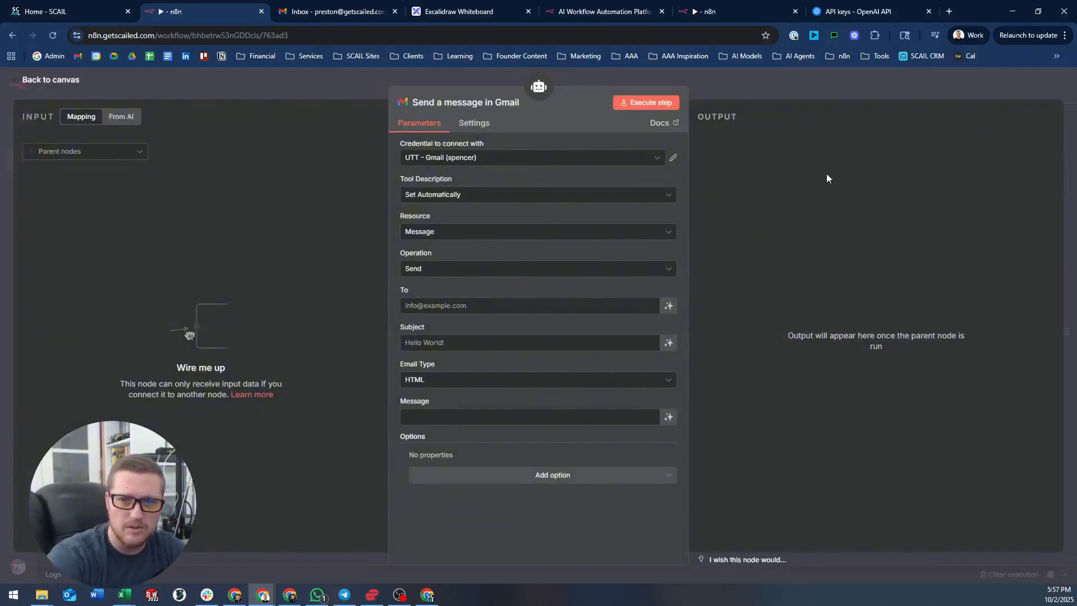
{"action": "left_click", "coordinate": [479, 232]}
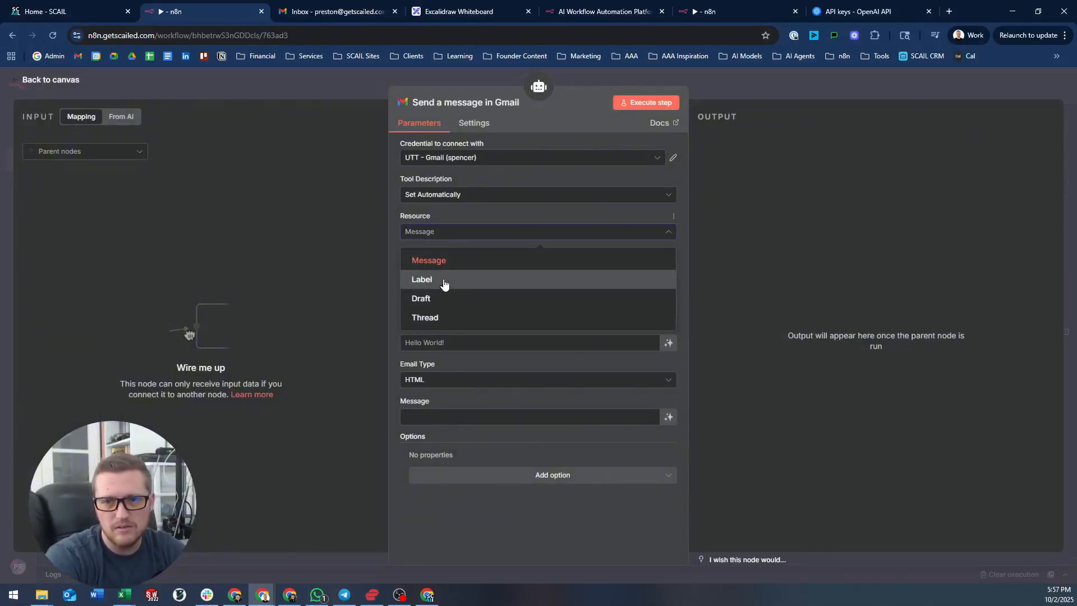
{"action": "left_click", "coordinate": [457, 259]}
{"action": "left_click", "coordinate": [449, 270]}
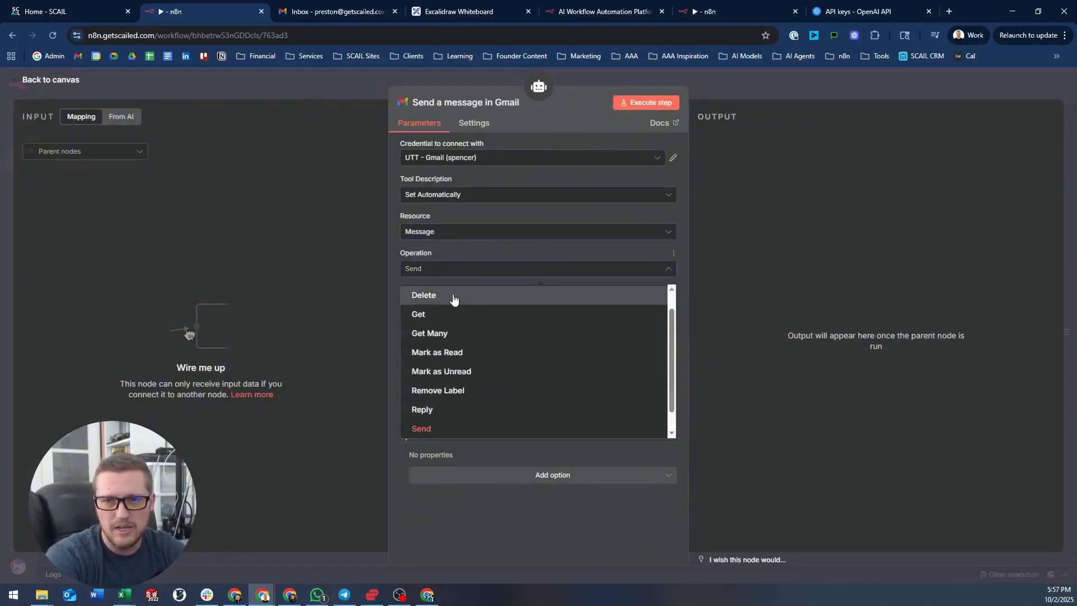
{"action": "scroll", "coordinate": [452, 303], "scroll_direction": "up", "scroll_amount": 2}
{"action": "left_click", "coordinate": [466, 297]}
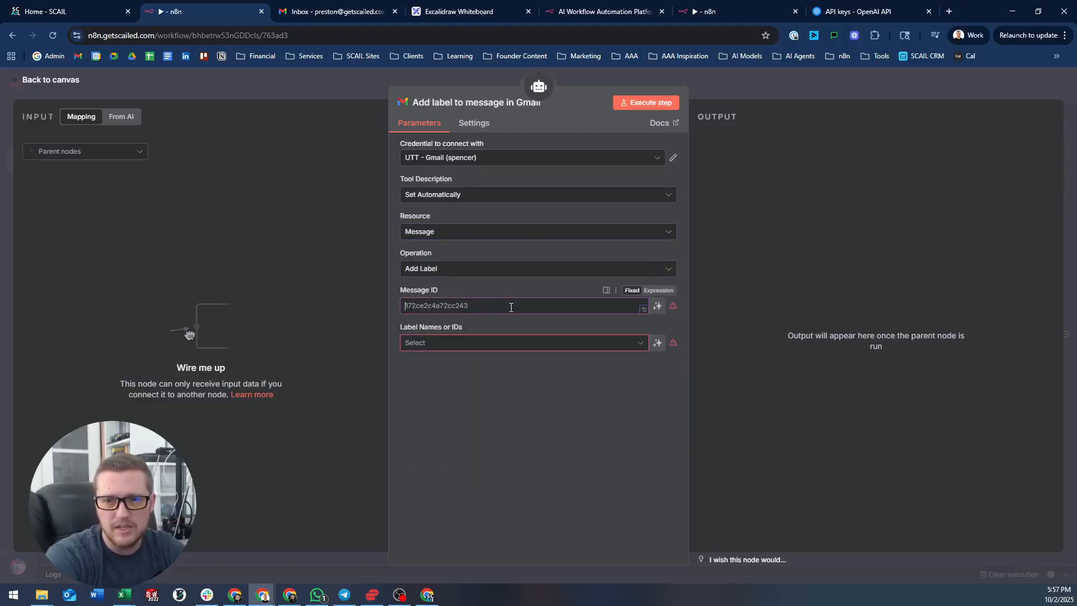
{"action": "left_click", "coordinate": [483, 341]}
{"action": "left_click", "coordinate": [665, 342]}
{"action": "left_click", "coordinate": [665, 343]}
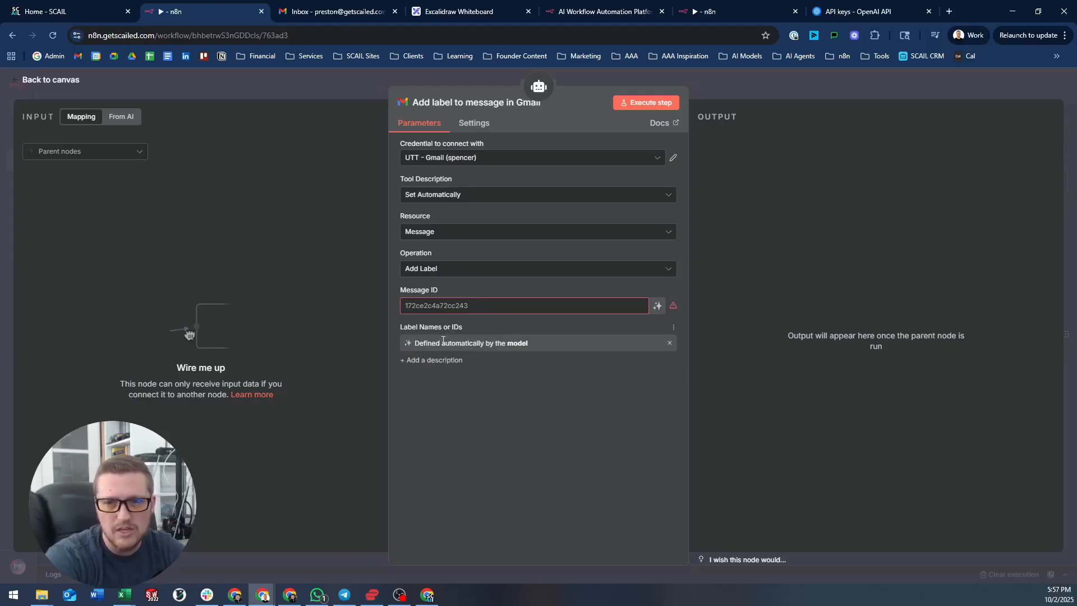
{"action": "left_click", "coordinate": [342, 76]}
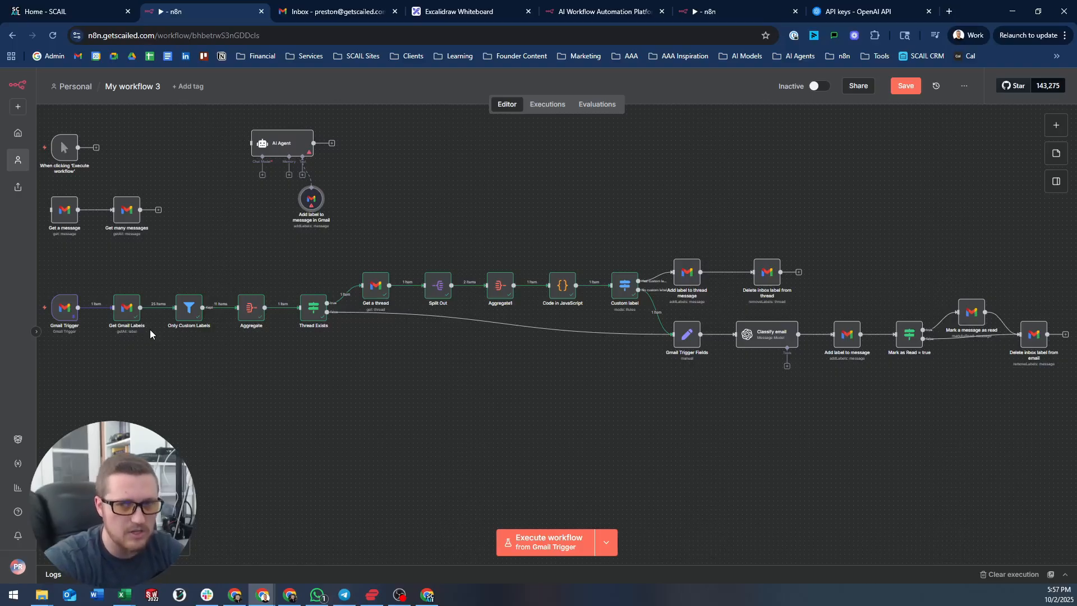
{"action": "left_click_drag", "start_coordinate": [222, 107], "coordinate": [384, 231]}
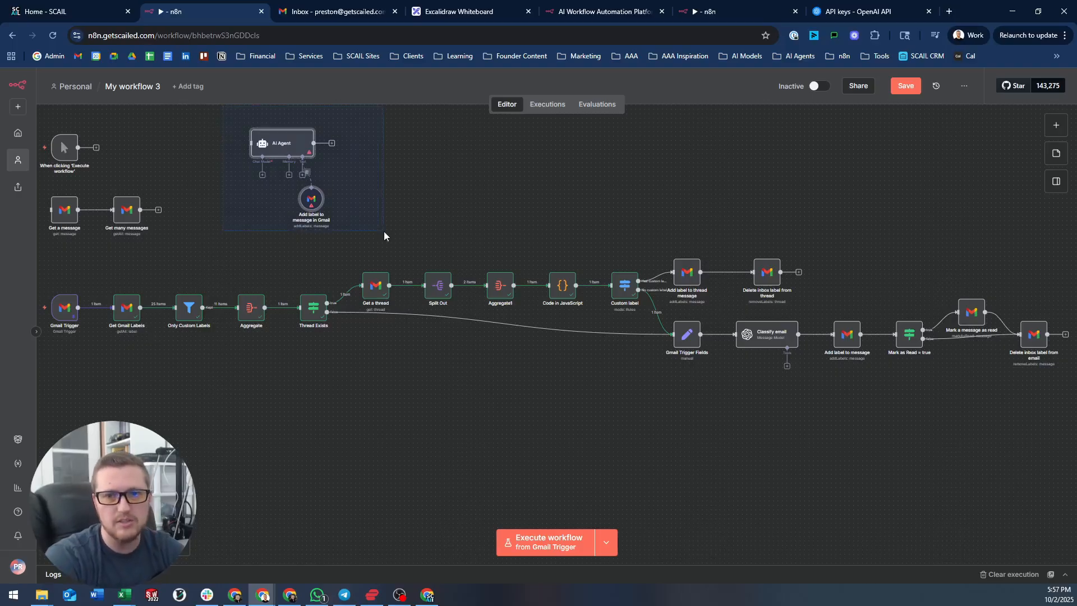
{"action": "key", "text": "Delete"}
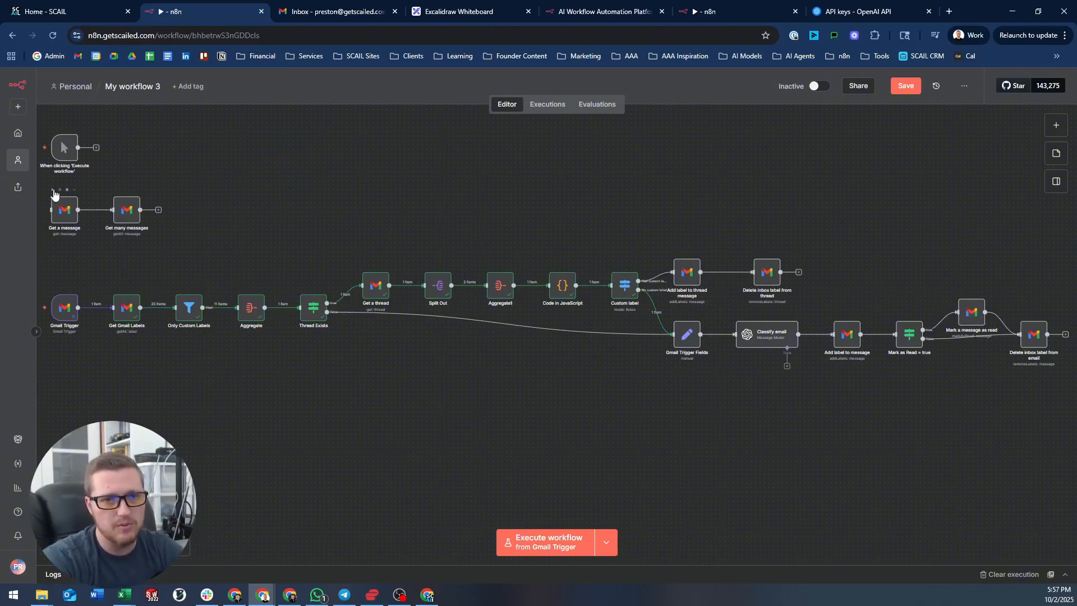
- Move Get a message and Get many messages beside the manual trigger and connect it to Get a message
{"action": "left_click_drag", "start_coordinate": [42, 181], "coordinate": [188, 239]}
{"action": "left_click_drag", "start_coordinate": [131, 206], "coordinate": [198, 149]}
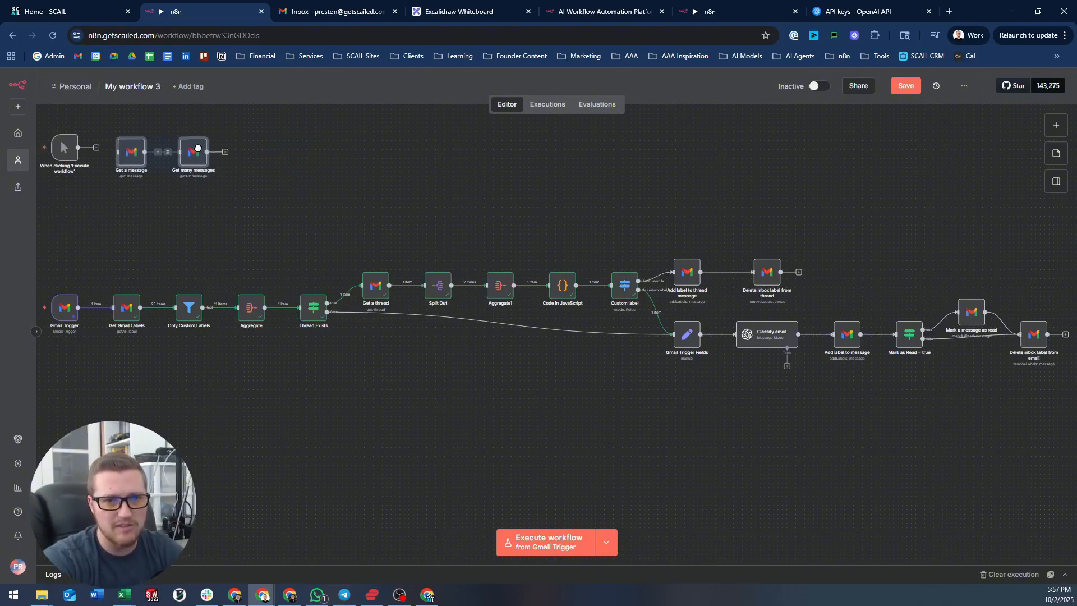
{"action": "left_click_drag", "start_coordinate": [96, 149], "coordinate": [123, 157]}
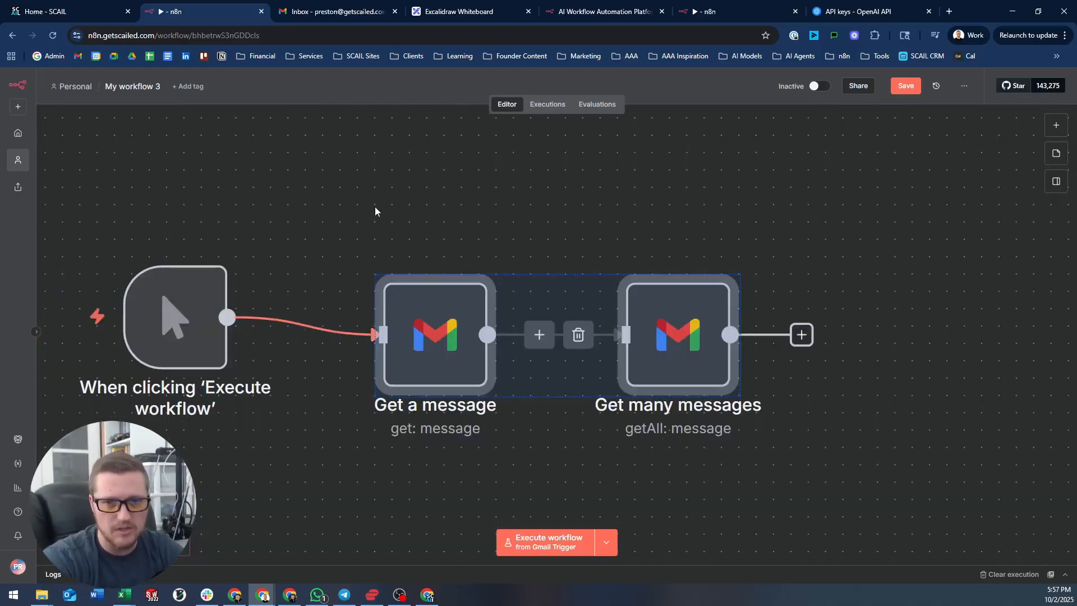
- Tidy up the whole workflow's layout and select the Classify email node
{"action": "scroll", "coordinate": [375, 211], "scroll_direction": "down", "scroll_amount": 7}
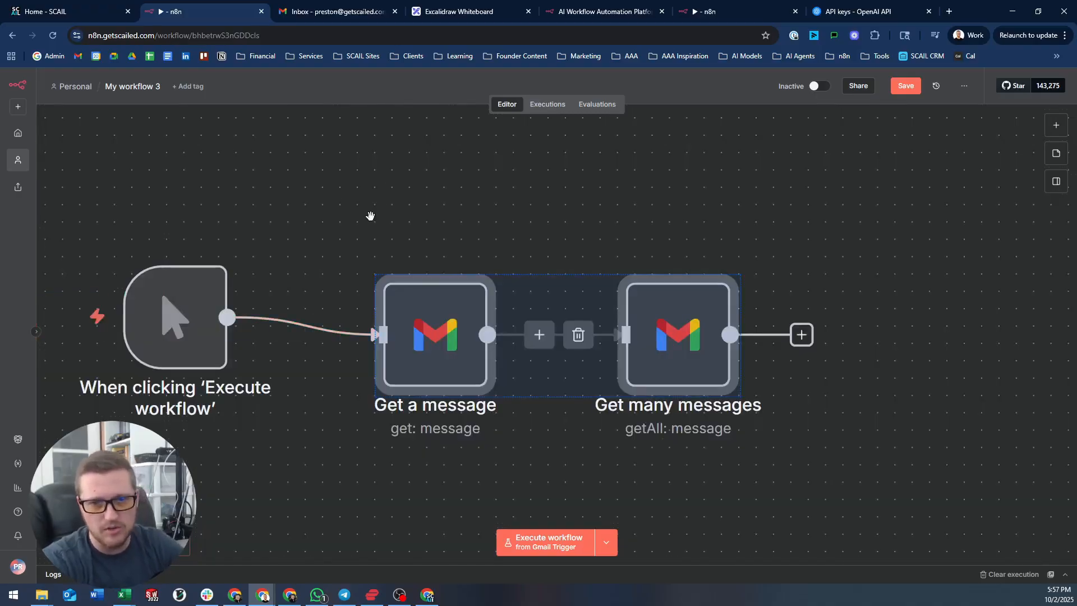
{"action": "left_click_drag", "start_coordinate": [657, 333], "coordinate": [394, 224]}
{"action": "scroll", "coordinate": [433, 192], "scroll_direction": "down", "scroll_amount": 3}
{"action": "scroll", "coordinate": [415, 234], "scroll_direction": "up", "scroll_amount": 3}
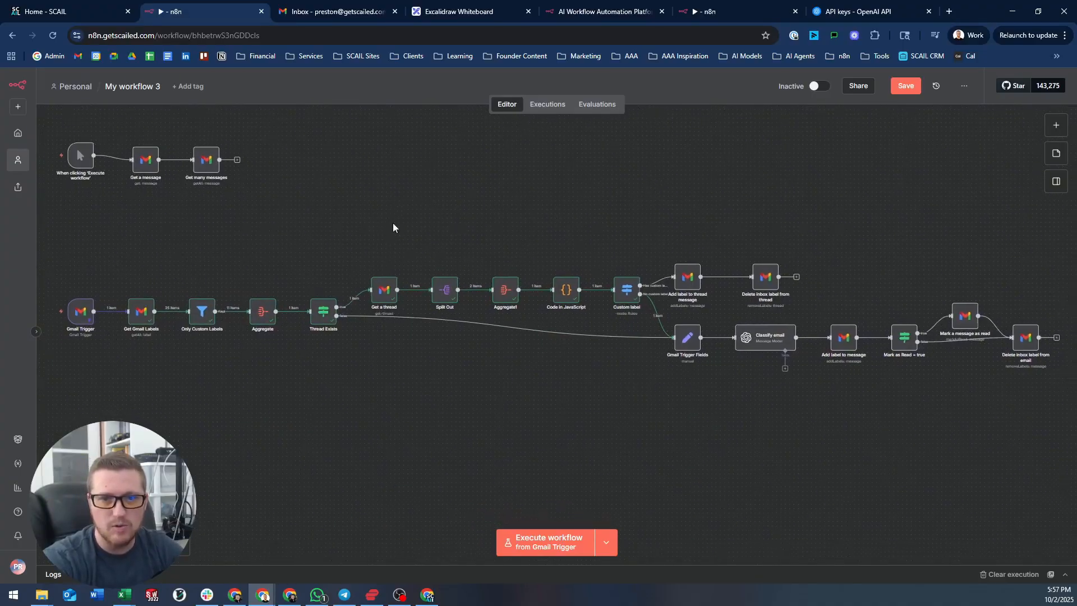
{"action": "left_click", "coordinate": [180, 545]}
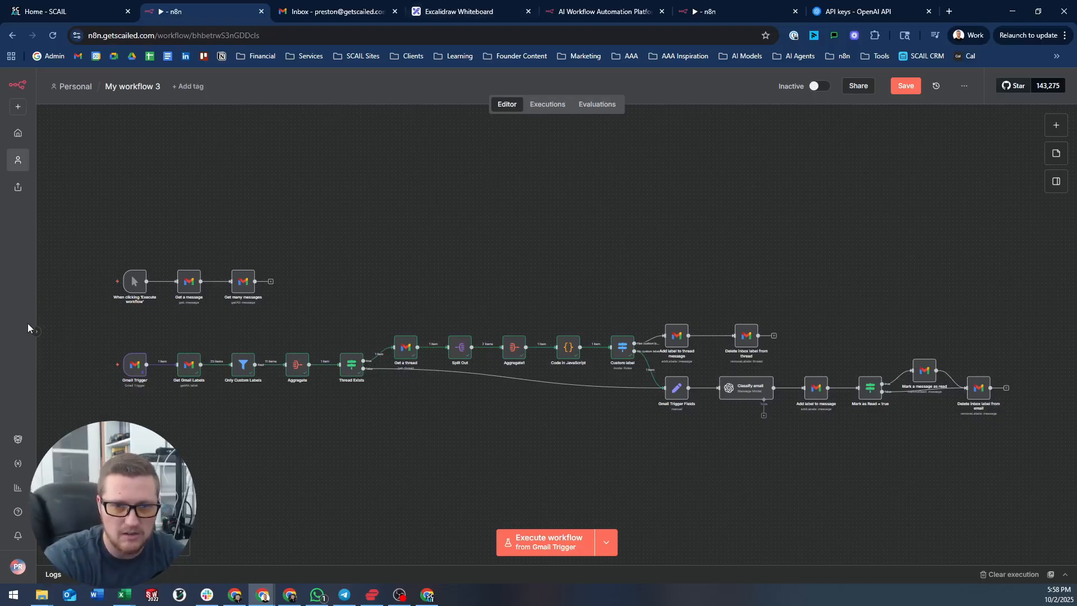
{"action": "left_click_drag", "start_coordinate": [99, 311], "coordinate": [1001, 452]}
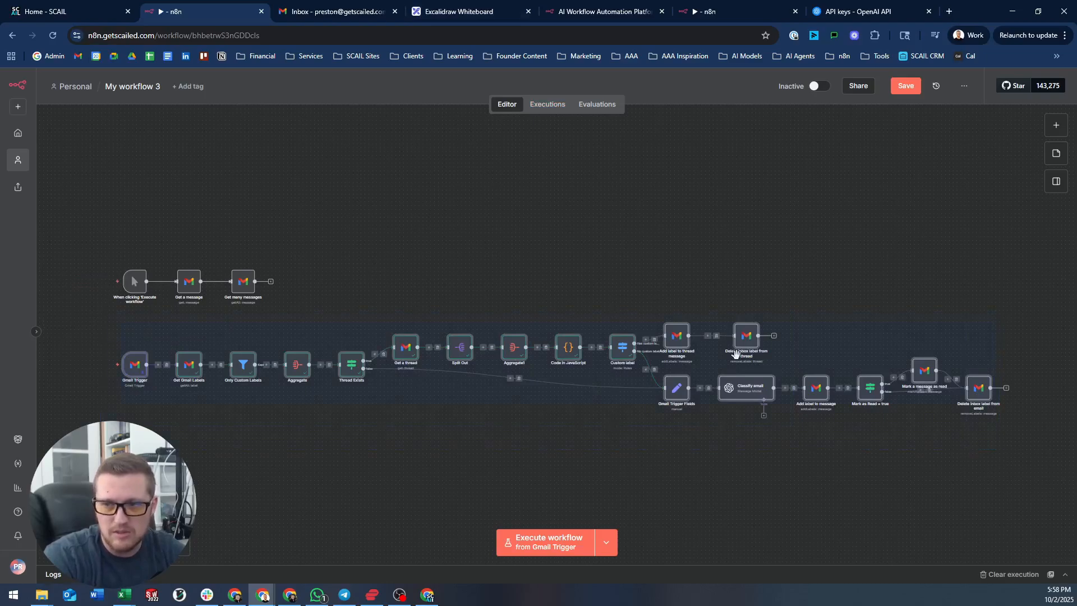
{"action": "left_click", "coordinate": [763, 243]}
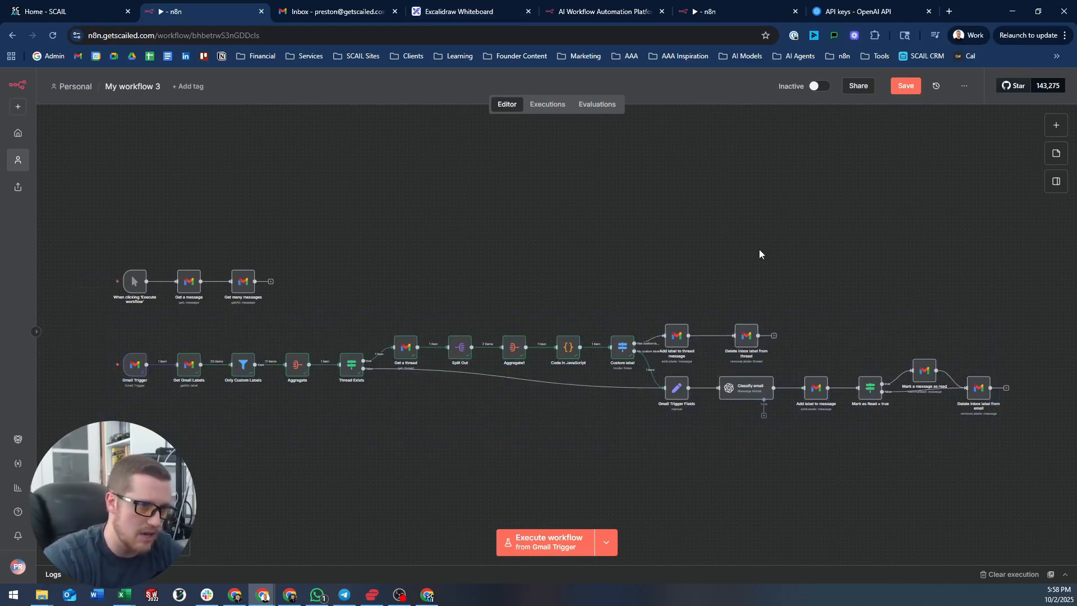
{"action": "left_click_drag", "start_coordinate": [747, 393], "coordinate": [747, 395]}
- Review the Classify email node's system prompt for organizing emails, then return to the canvas
{"action": "double_click", "coordinate": [743, 389]}
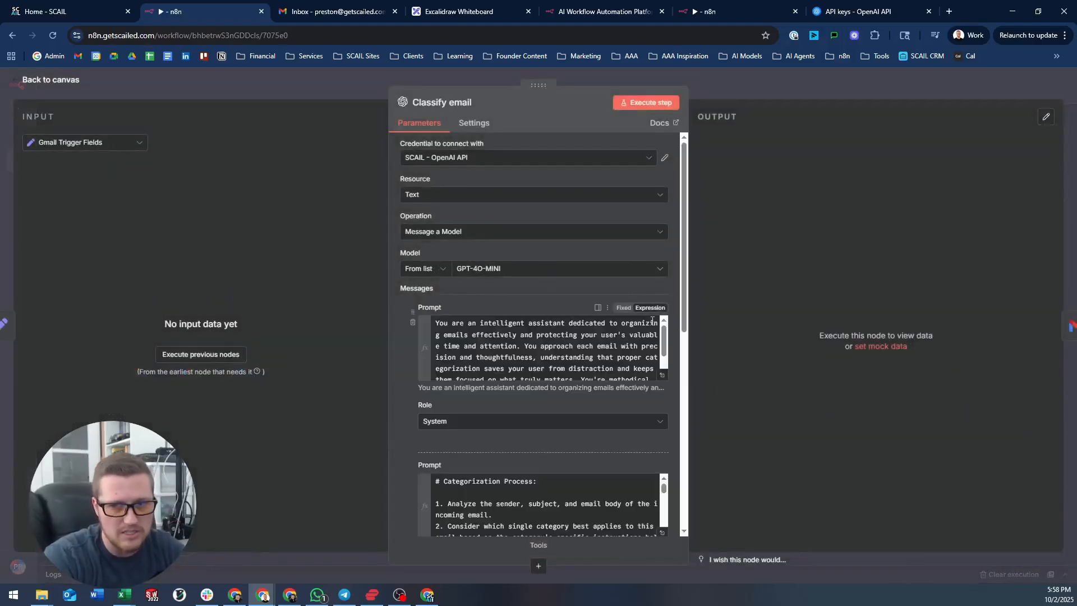
{"action": "scroll", "coordinate": [653, 321], "scroll_direction": "down", "scroll_amount": 6}
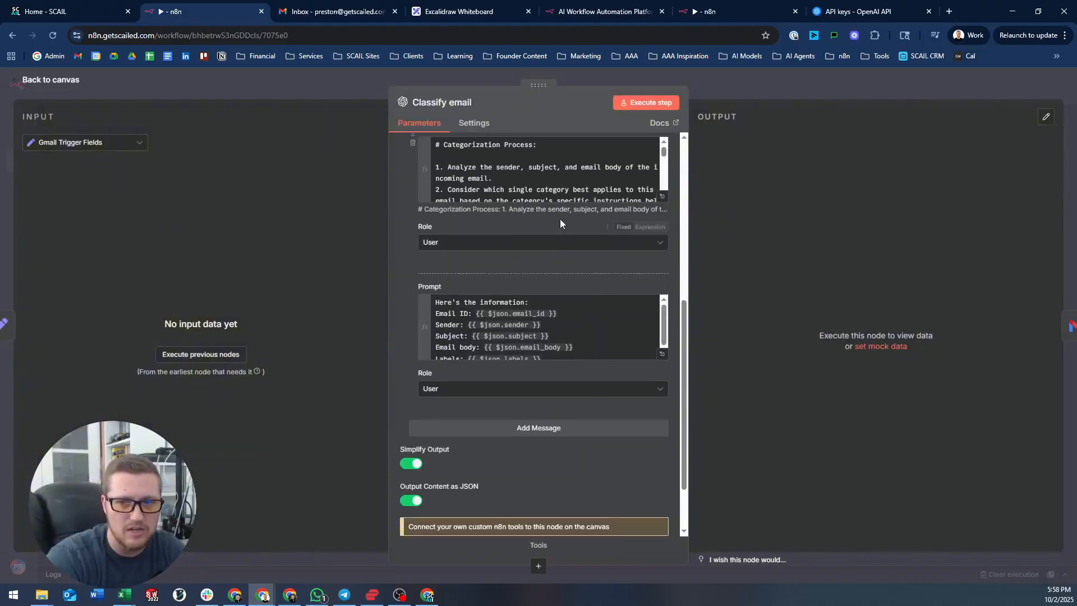
{"action": "scroll", "coordinate": [568, 184], "scroll_direction": "down", "scroll_amount": 5}
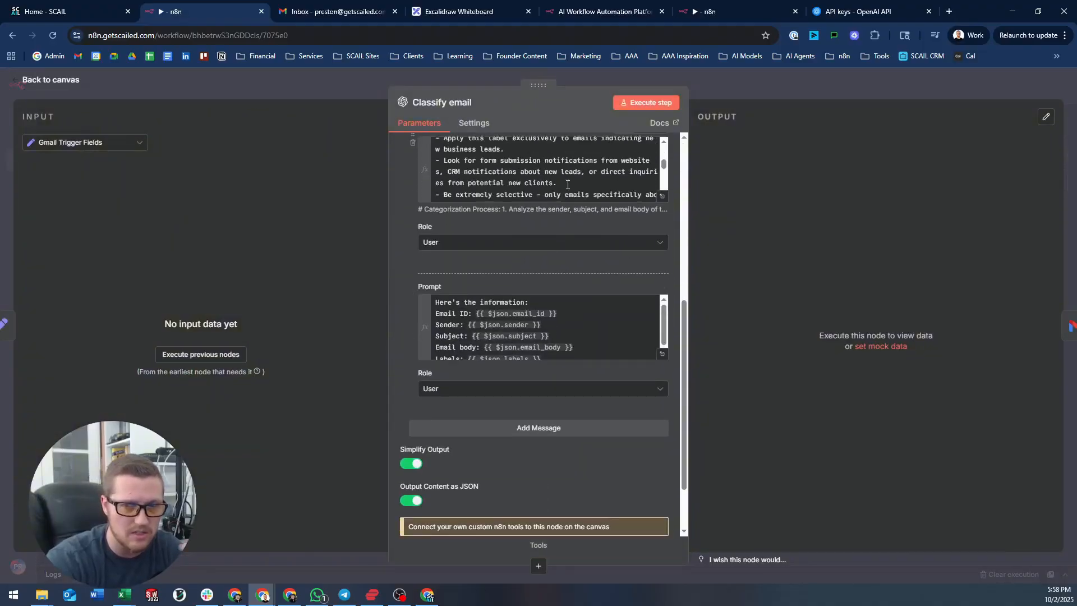
{"action": "scroll", "coordinate": [568, 184], "scroll_direction": "down", "scroll_amount": 3}
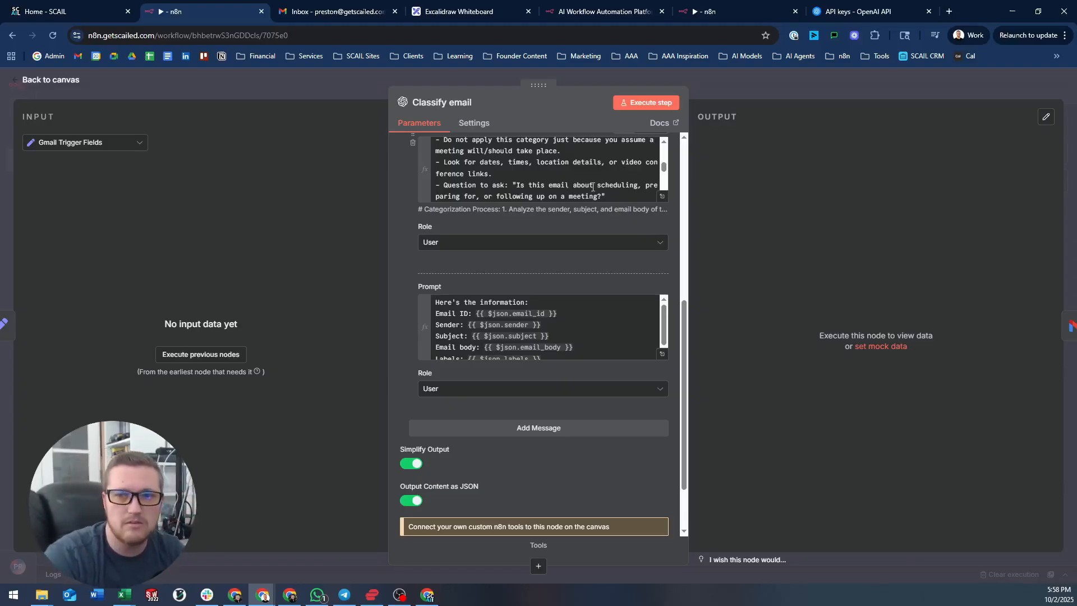
{"action": "left_click", "coordinate": [742, 79]}
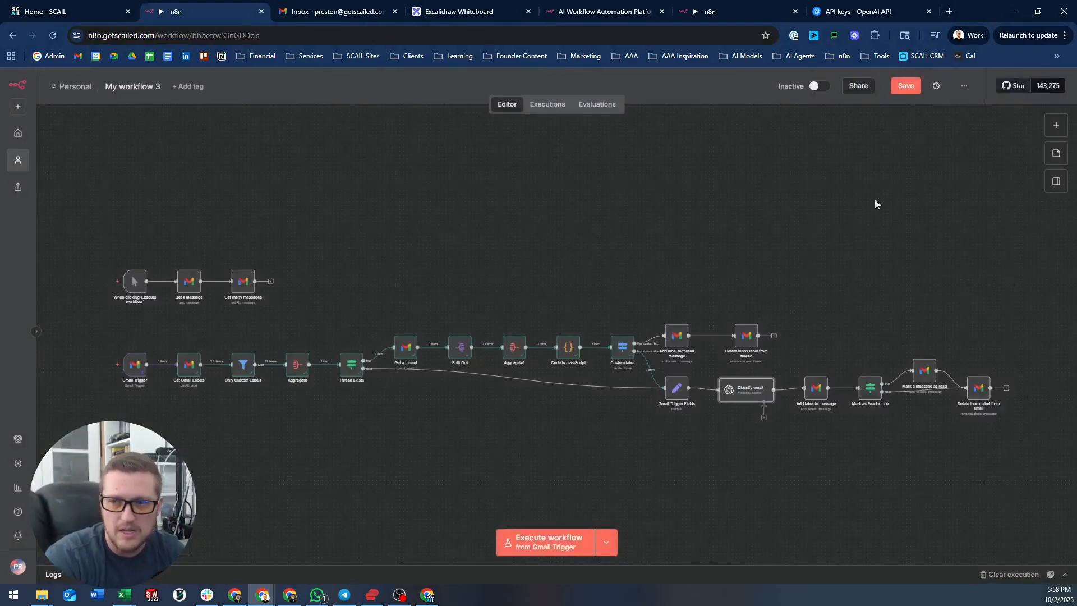
- Undo the accidental shift of Classify email and save the workflow
{"action": "left_click_drag", "start_coordinate": [756, 389], "coordinate": [752, 390]}
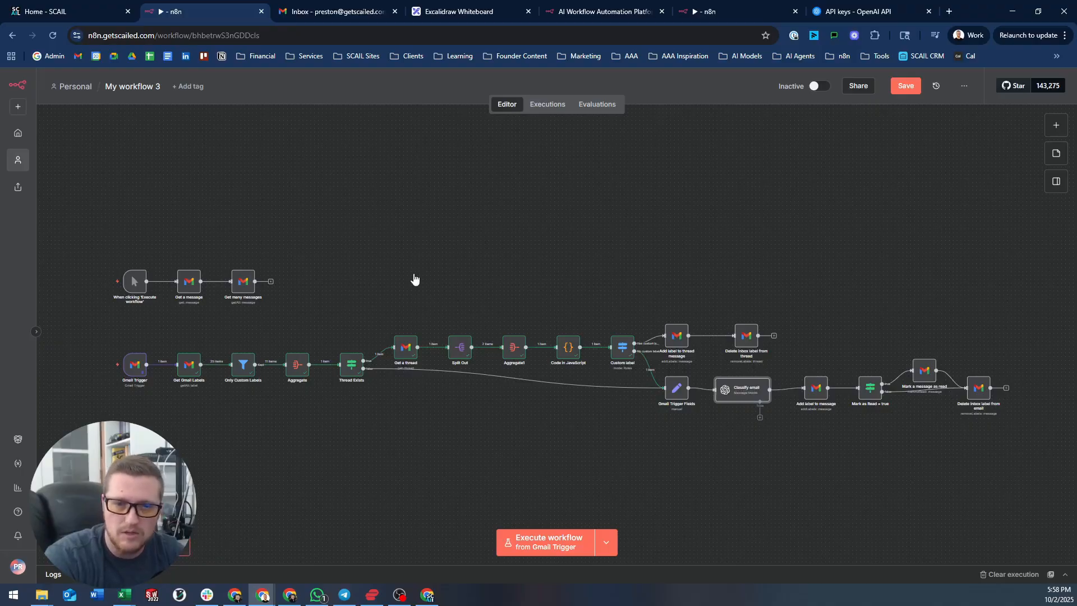
{"action": "key", "text": "ctrl+z"}
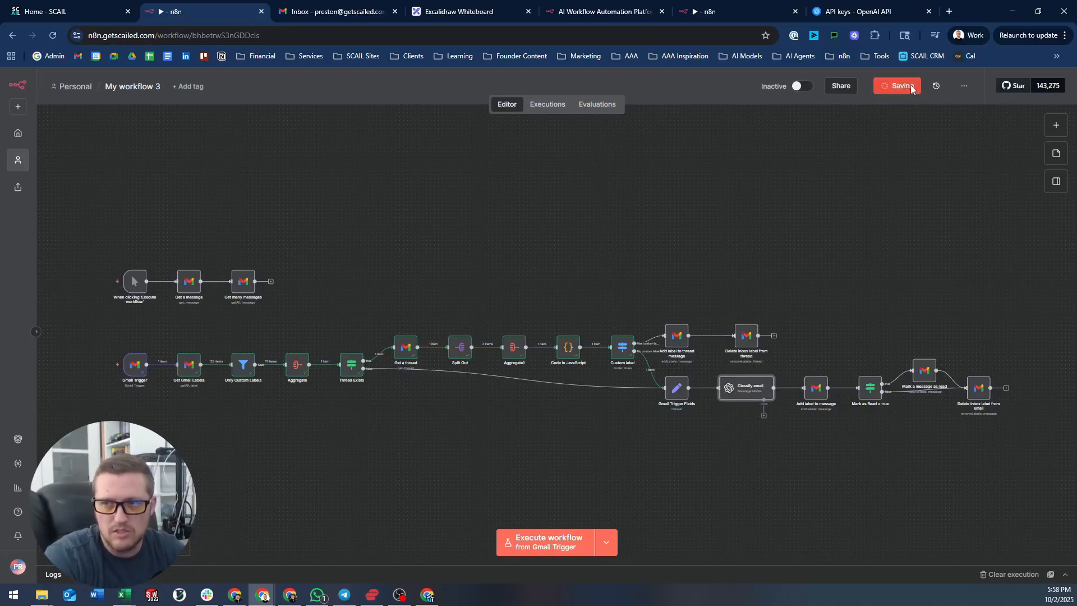
{"action": "left_click", "coordinate": [906, 86]}
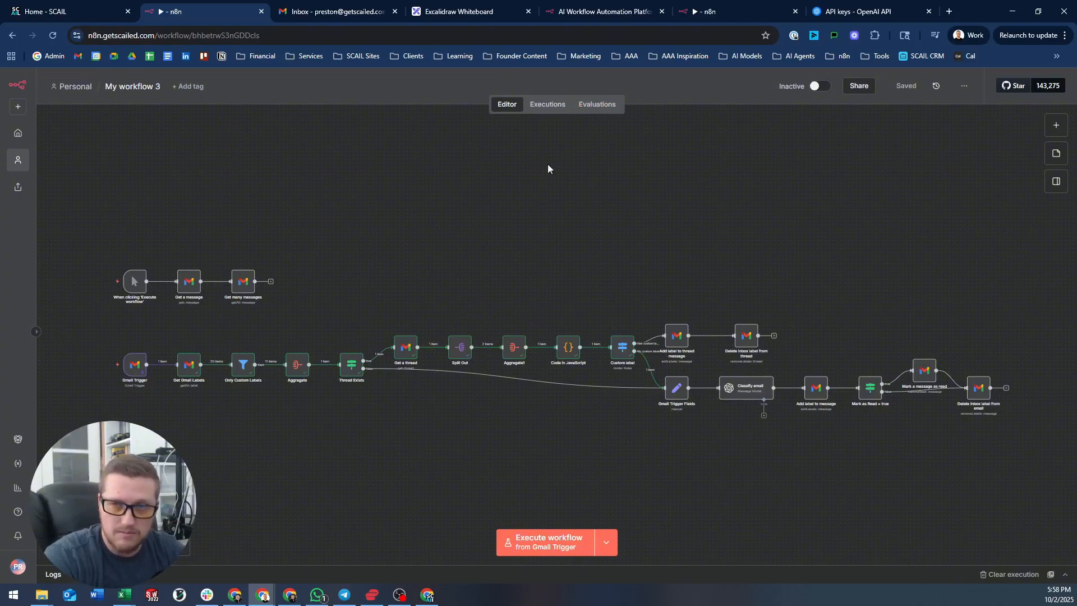
{"action": "mouse_move", "coordinate": [133, 370]}
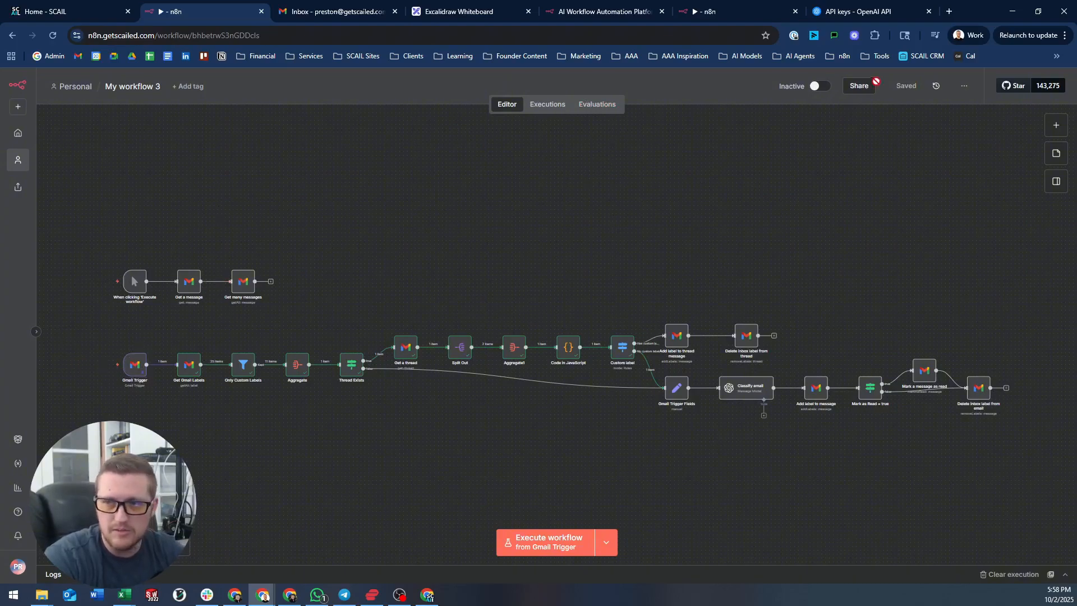
- Activate the workflow and check the Error Workflow setting, leaving it at No Workflow
{"action": "left_click", "coordinate": [818, 86]}
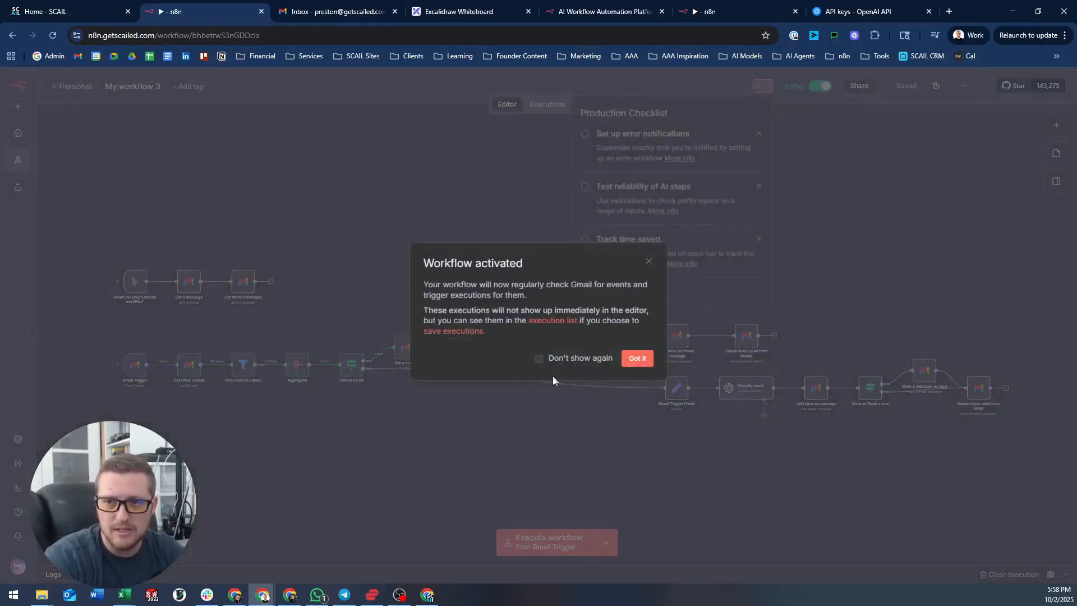
{"action": "left_click", "coordinate": [632, 360]}
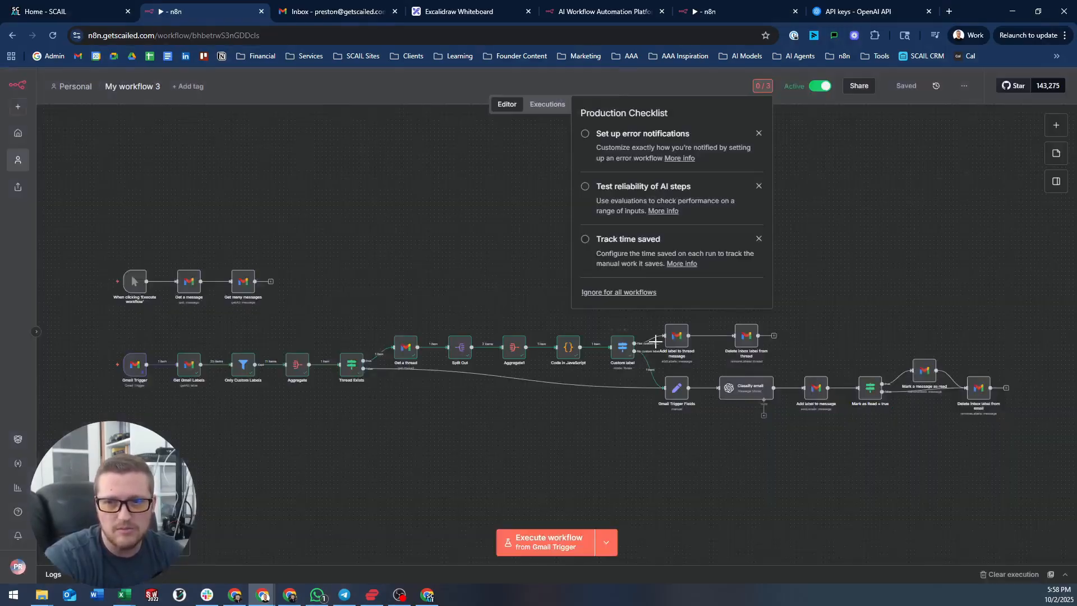
{"action": "left_click", "coordinate": [591, 134]}
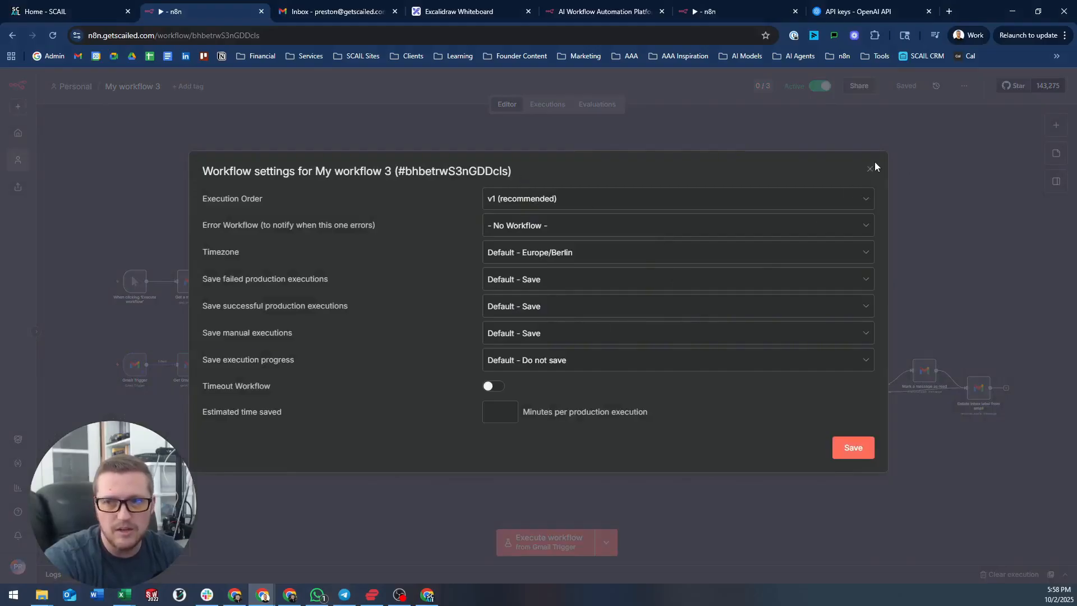
{"action": "left_click", "coordinate": [512, 227]}
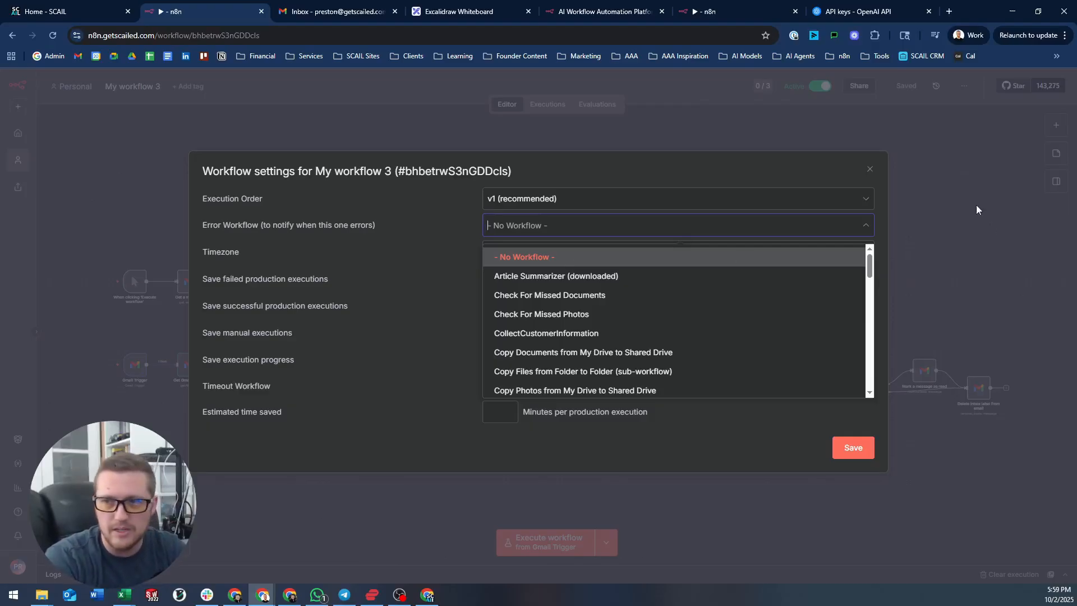
{"action": "left_click", "coordinate": [868, 171]}
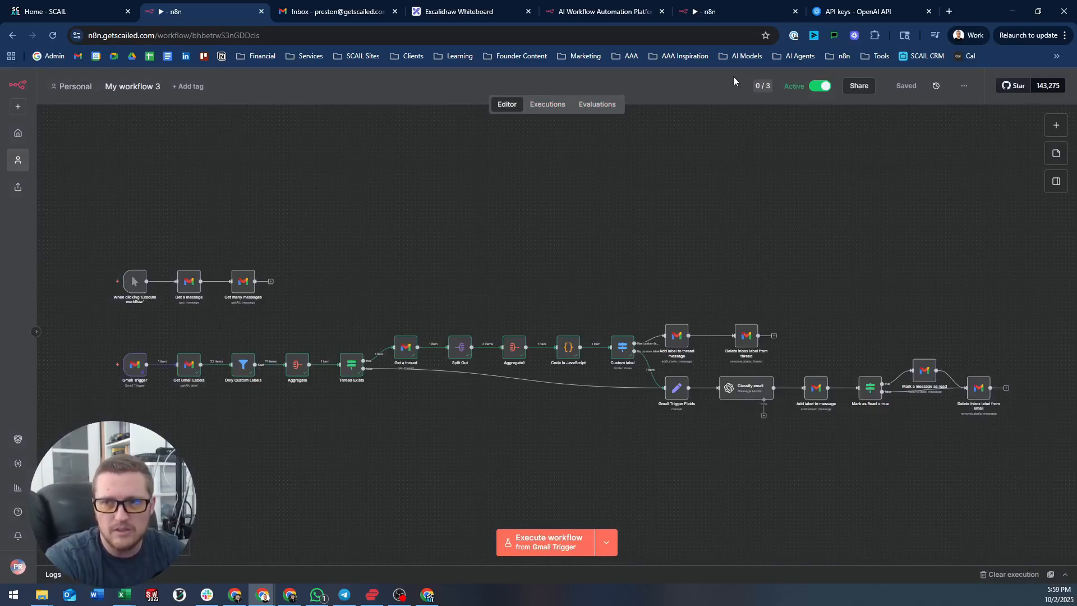
- Set the estimated time saved per production run to 5 minutes
{"action": "left_click", "coordinate": [762, 85]}
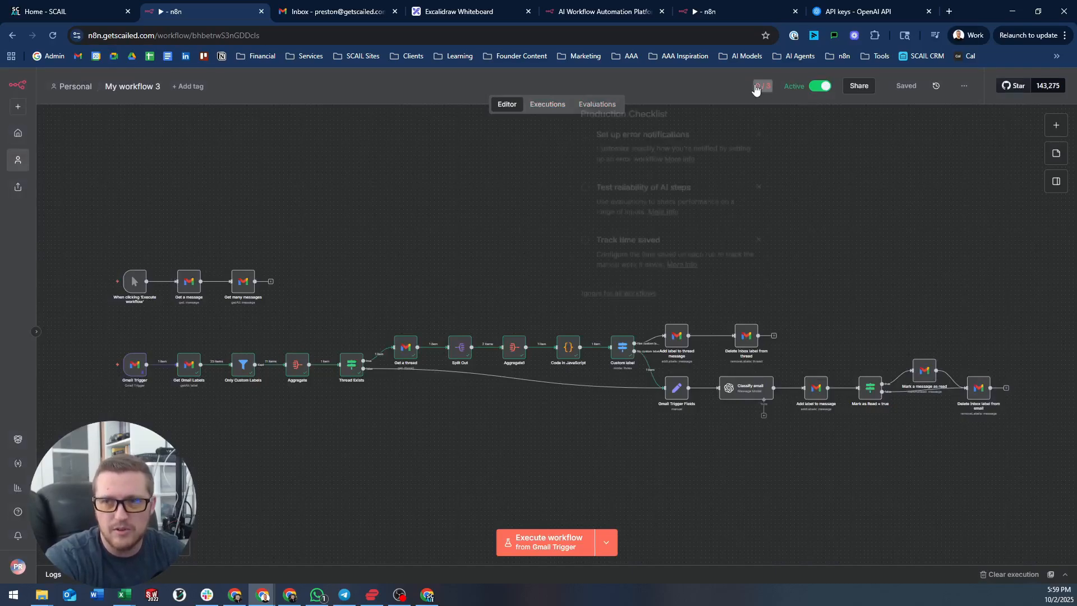
{"action": "left_click", "coordinate": [623, 241]}
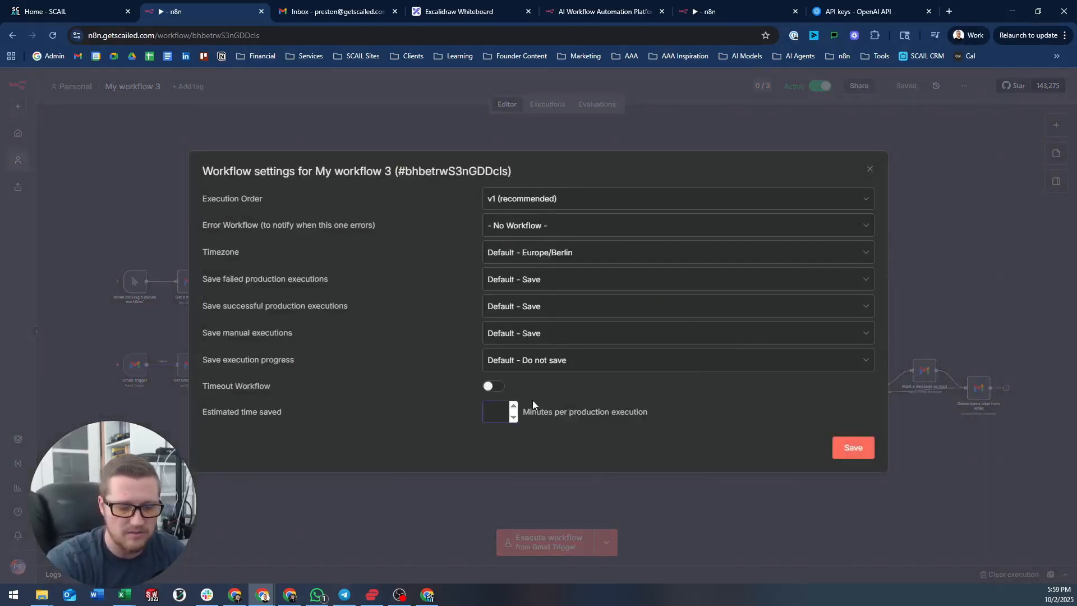
{"action": "type", "text": "5"}
{"action": "left_click", "coordinate": [857, 449]}
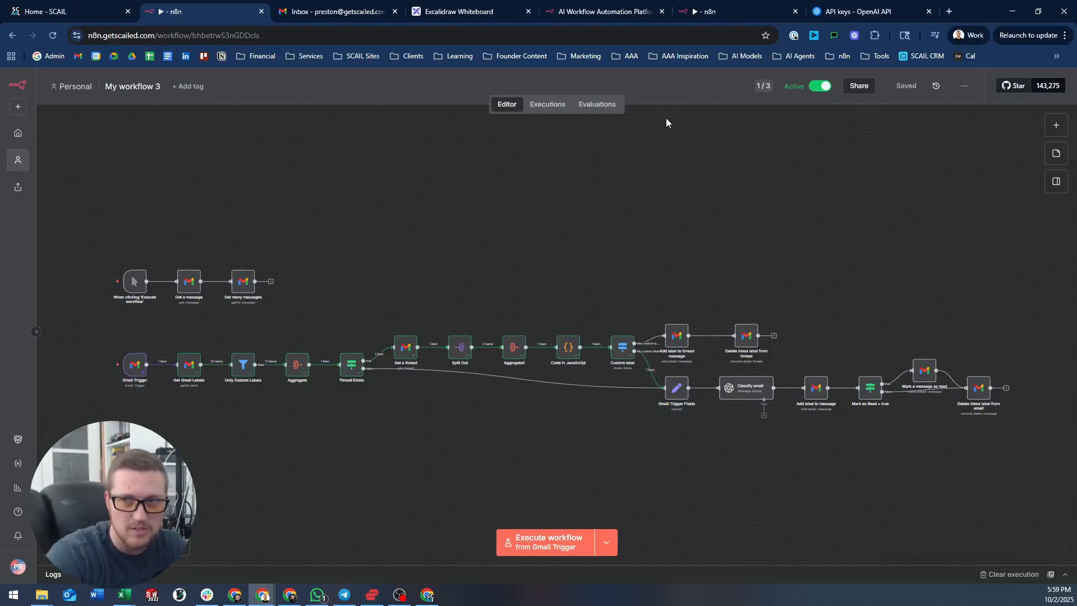
- Dismiss the error notifications and AI reliability items from the production checklist
{"action": "left_click", "coordinate": [763, 87]}
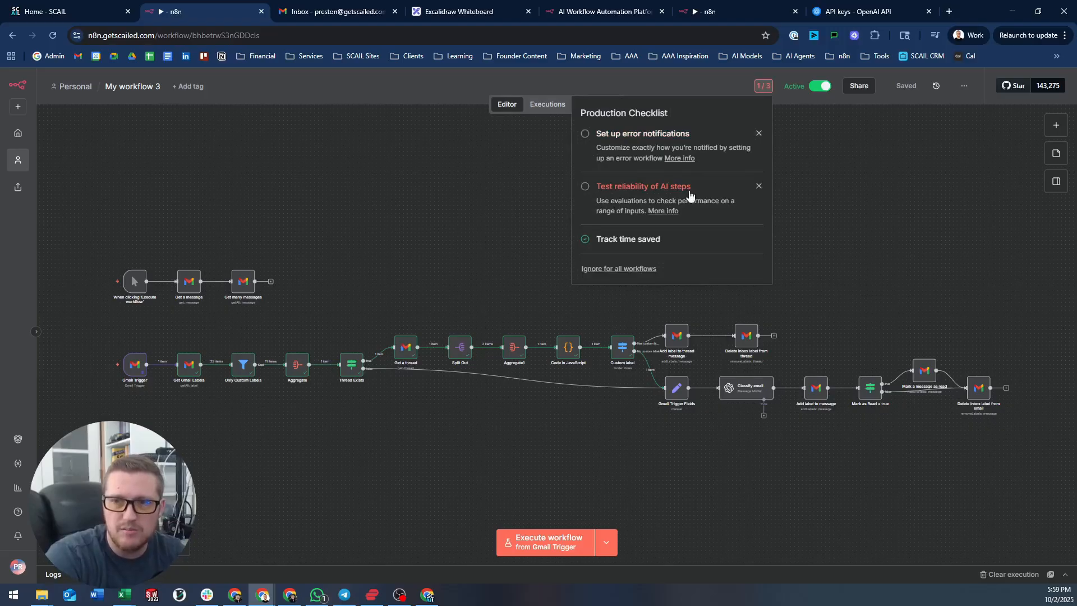
{"action": "left_click", "coordinate": [759, 133]}
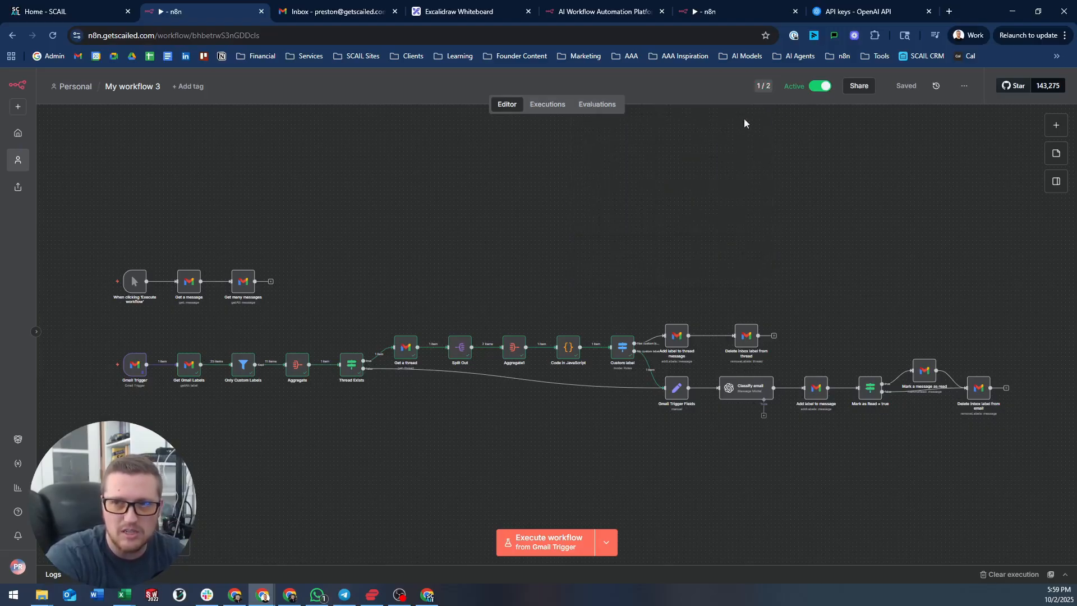
{"action": "left_click", "coordinate": [773, 89]}
{"action": "left_click", "coordinate": [760, 134]}
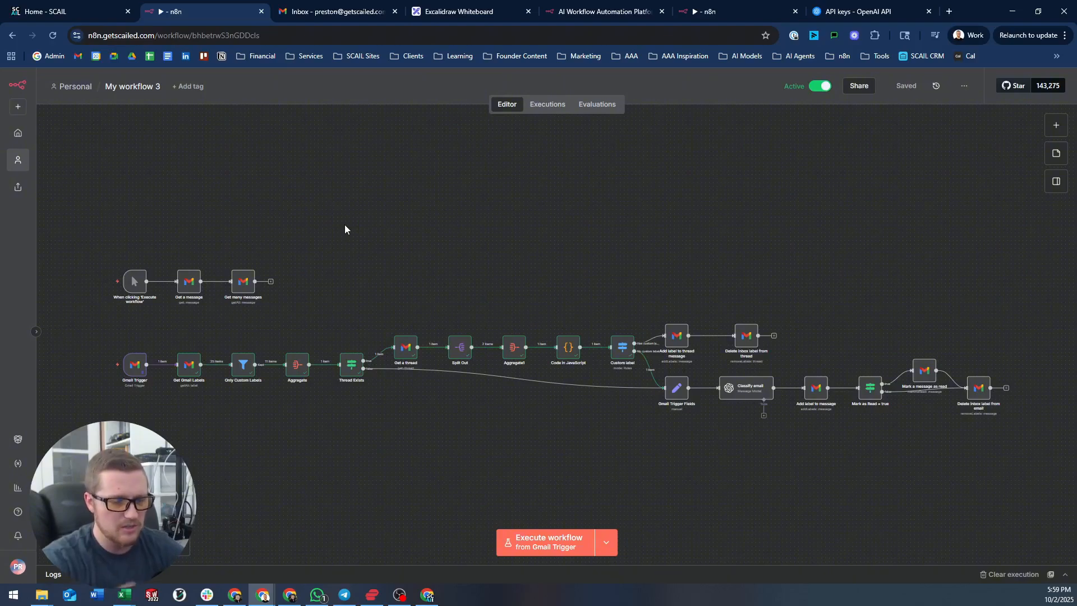
- Change the workflow title from 'My workflow 3' to 'Email Categorizer'
{"action": "left_click_drag", "start_coordinate": [71, 218], "coordinate": [317, 325]}
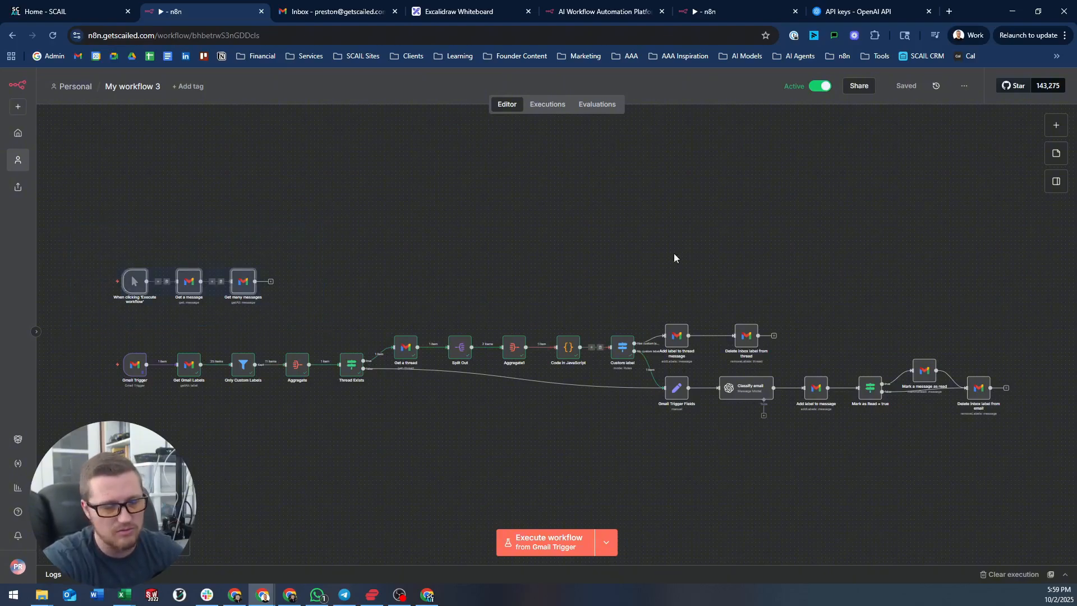
{"action": "scroll", "coordinate": [620, 293], "scroll_direction": "right", "scroll_amount": 1}
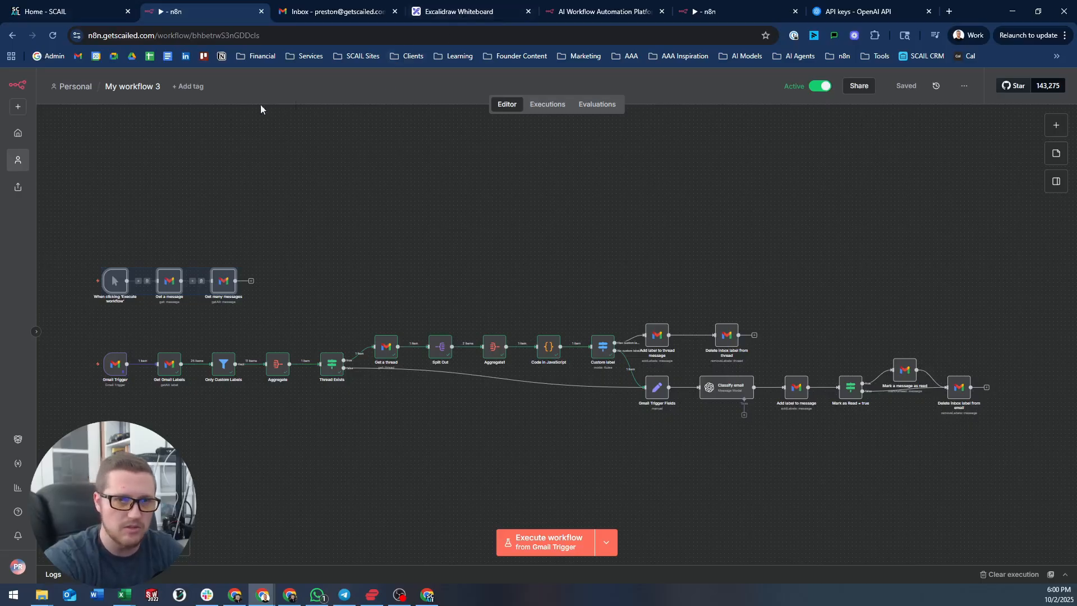
{"action": "left_click", "coordinate": [145, 84]}
{"action": "type", "text": "Email "}
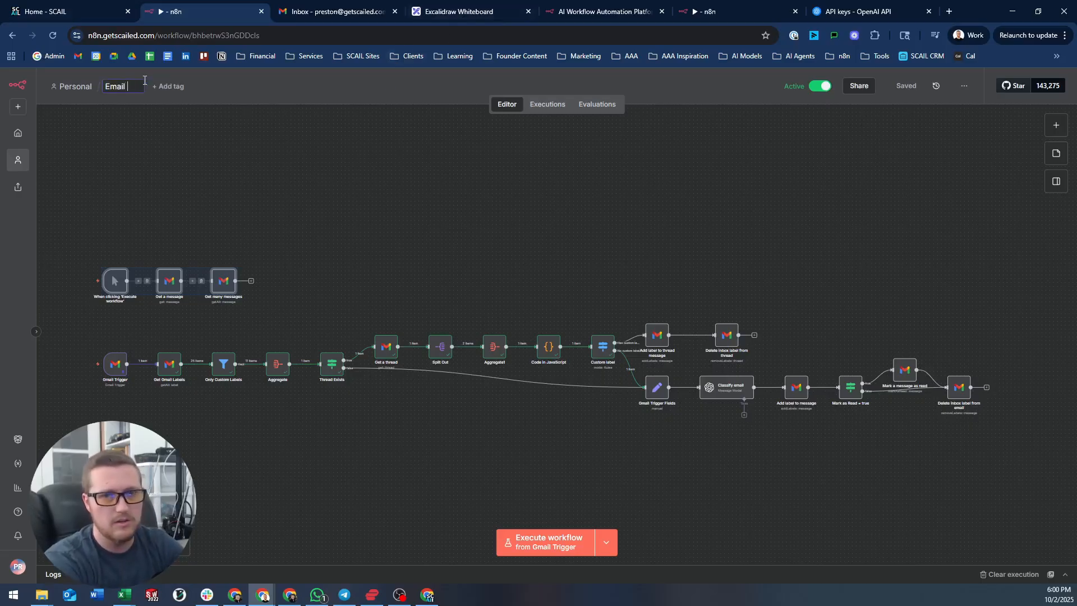
{"action": "type", "text": "Categor"}
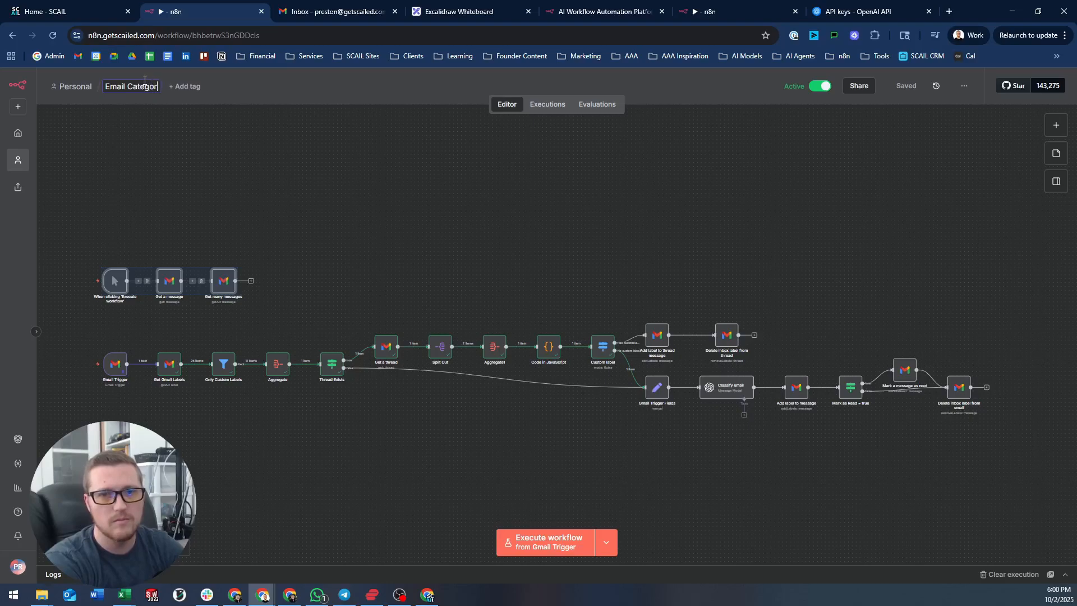
{"action": "type", "text": "izer"}
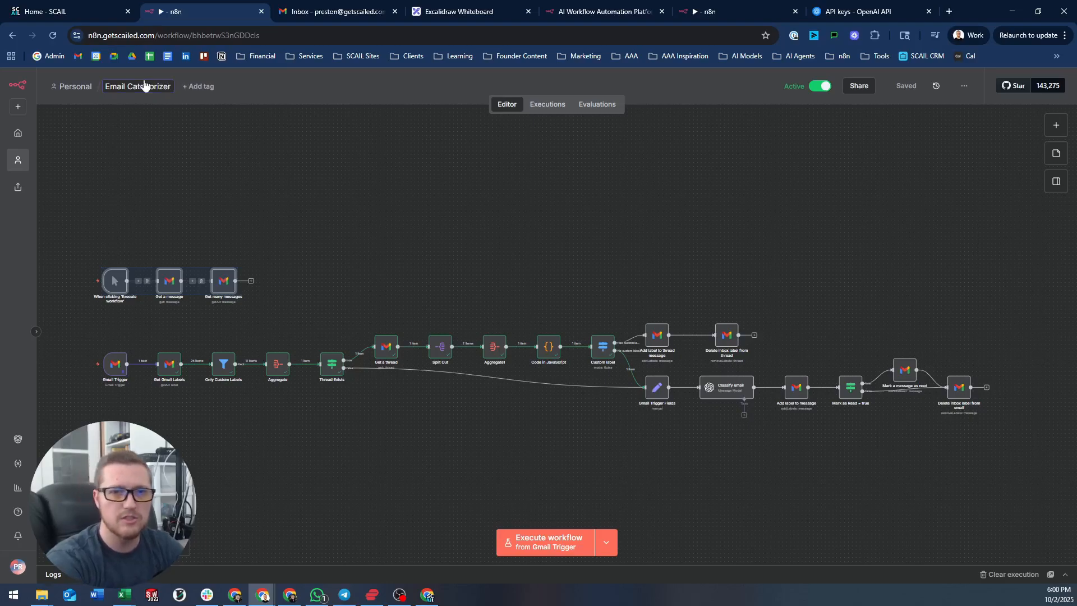
{"action": "key", "text": "Return"}
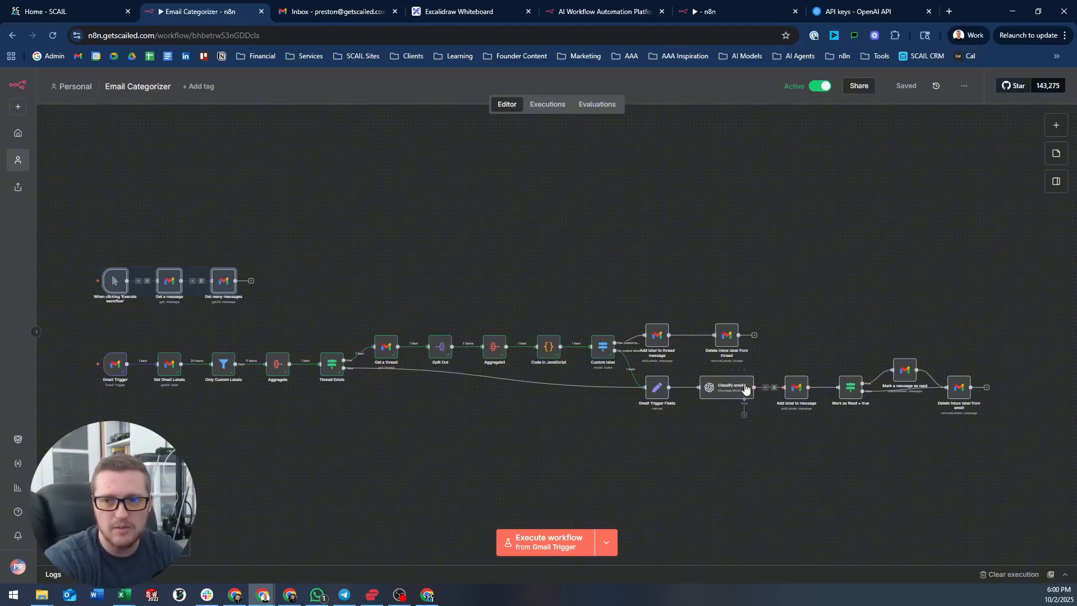
{"action": "double_click", "coordinate": [729, 387]}
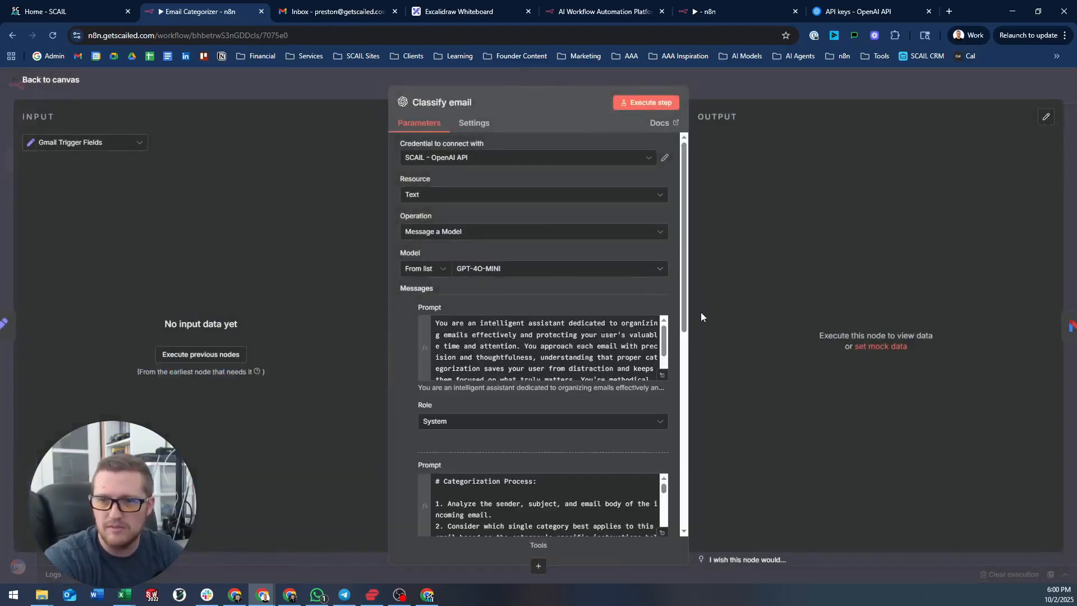
{"action": "left_click", "coordinate": [662, 374]}
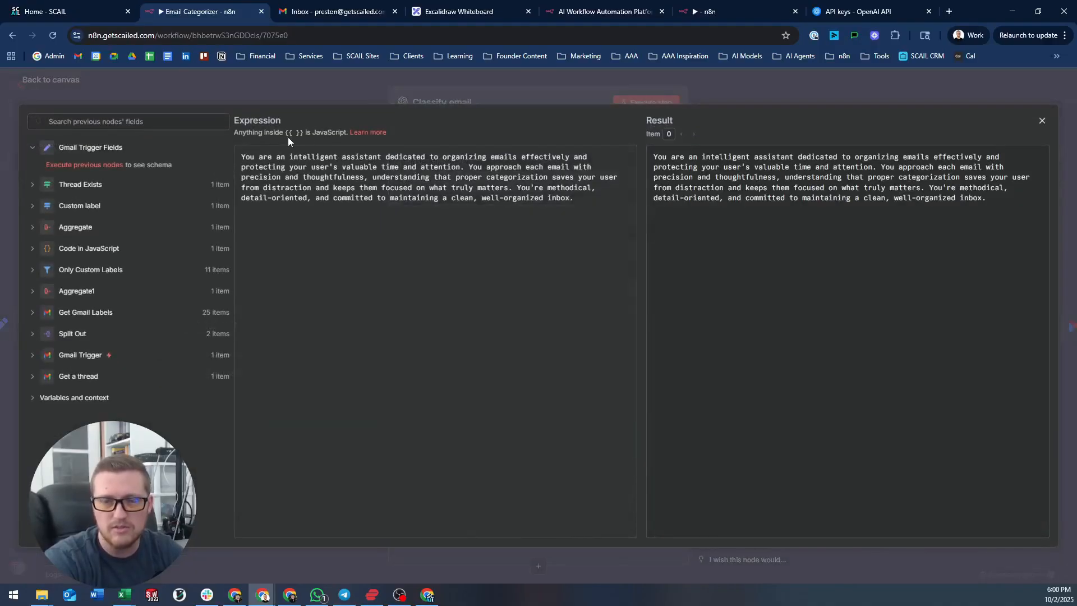
{"action": "left_click", "coordinate": [526, 78]}
{"action": "scroll", "coordinate": [671, 435], "scroll_direction": "down", "scroll_amount": 1}
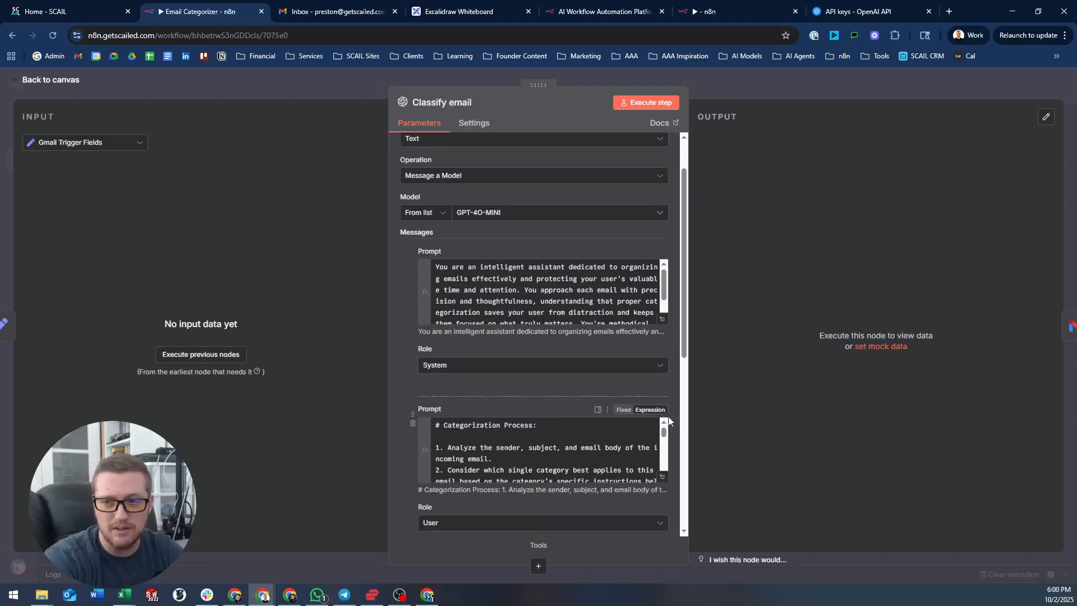
{"action": "scroll", "coordinate": [670, 421], "scroll_direction": "down", "scroll_amount": 1}
{"action": "left_click", "coordinate": [662, 429]}
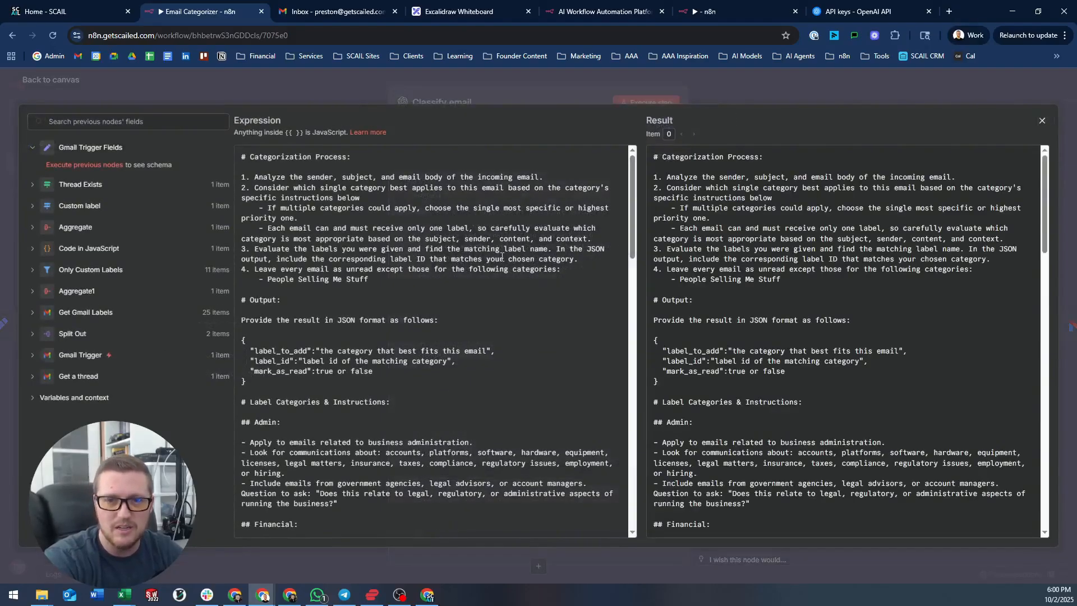
{"action": "scroll", "coordinate": [566, 281], "scroll_direction": "down", "scroll_amount": 3}
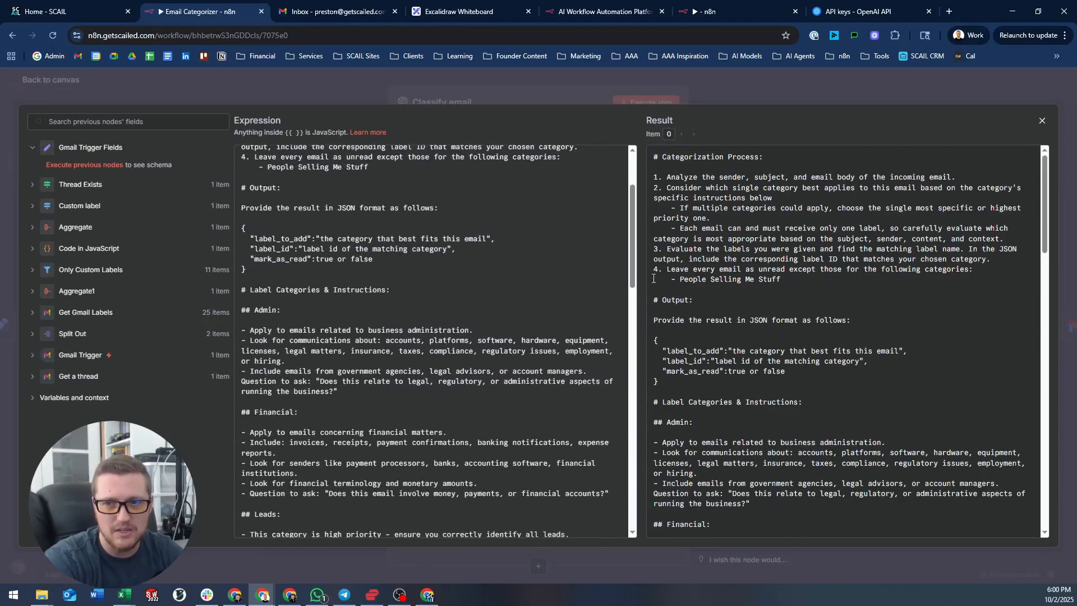
{"action": "left_click_drag", "start_coordinate": [633, 208], "coordinate": [635, 486]}
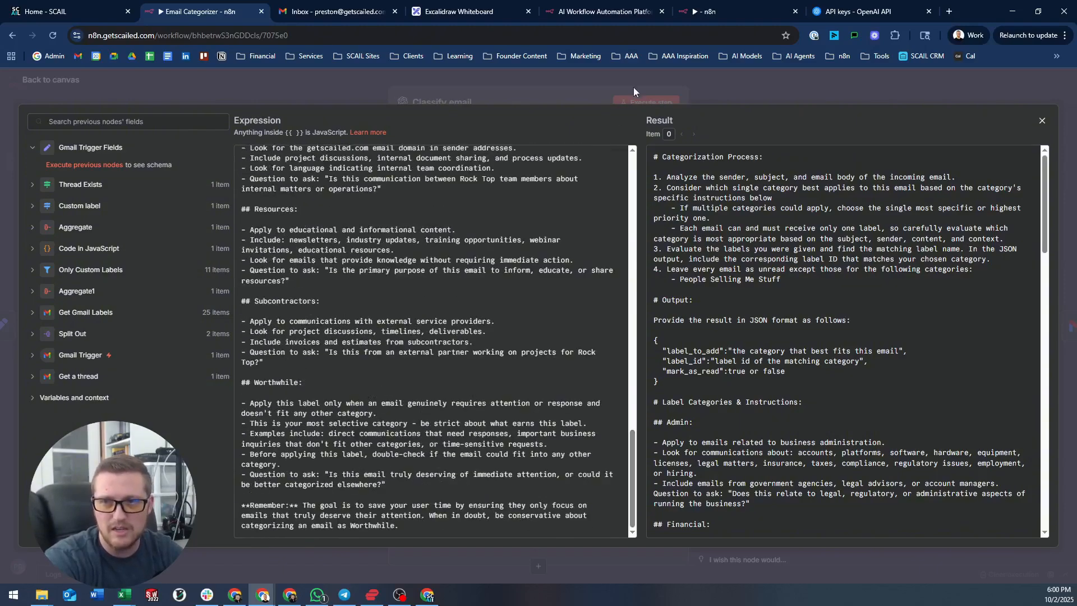
{"action": "left_click", "coordinate": [667, 78]}
{"action": "scroll", "coordinate": [618, 359], "scroll_direction": "down", "scroll_amount": 4}
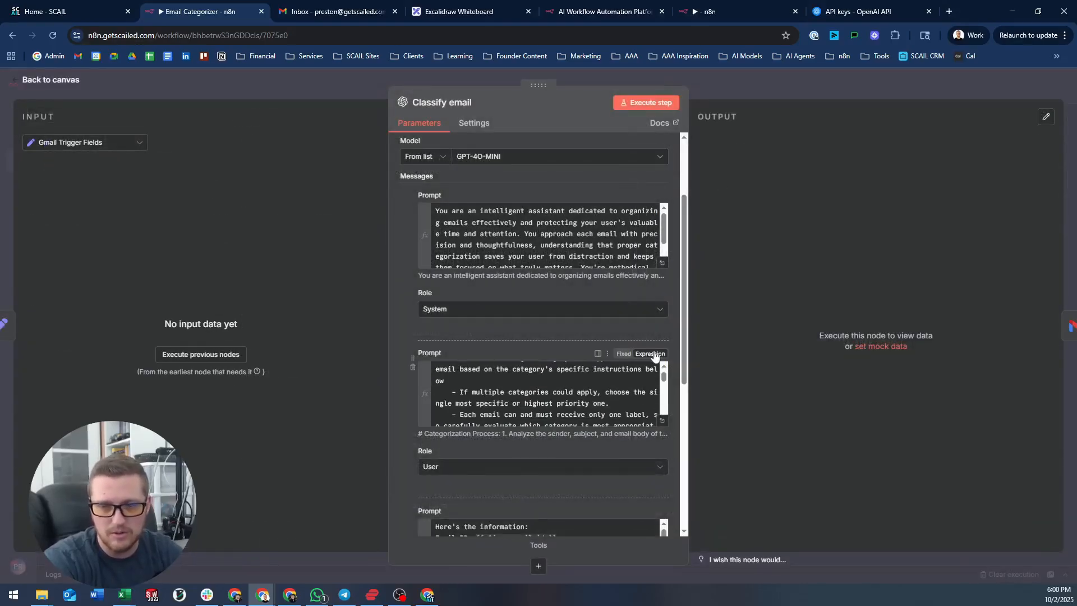
{"action": "scroll", "coordinate": [661, 460], "scroll_direction": "down", "scroll_amount": 2}
{"action": "left_click", "coordinate": [663, 464]}
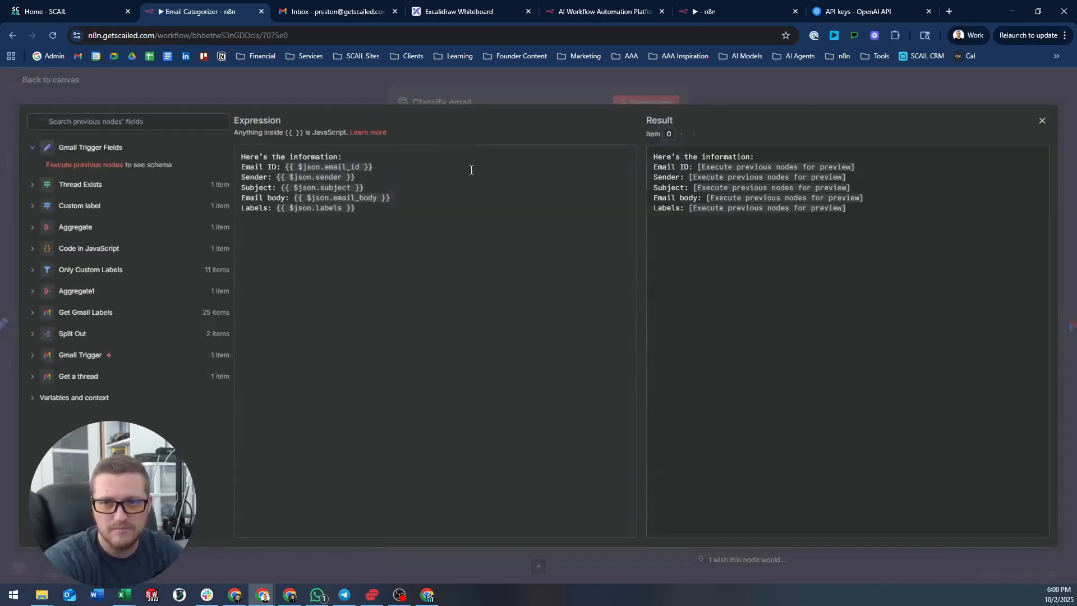
{"action": "left_click", "coordinate": [536, 83]}
{"action": "left_click", "coordinate": [716, 78]}
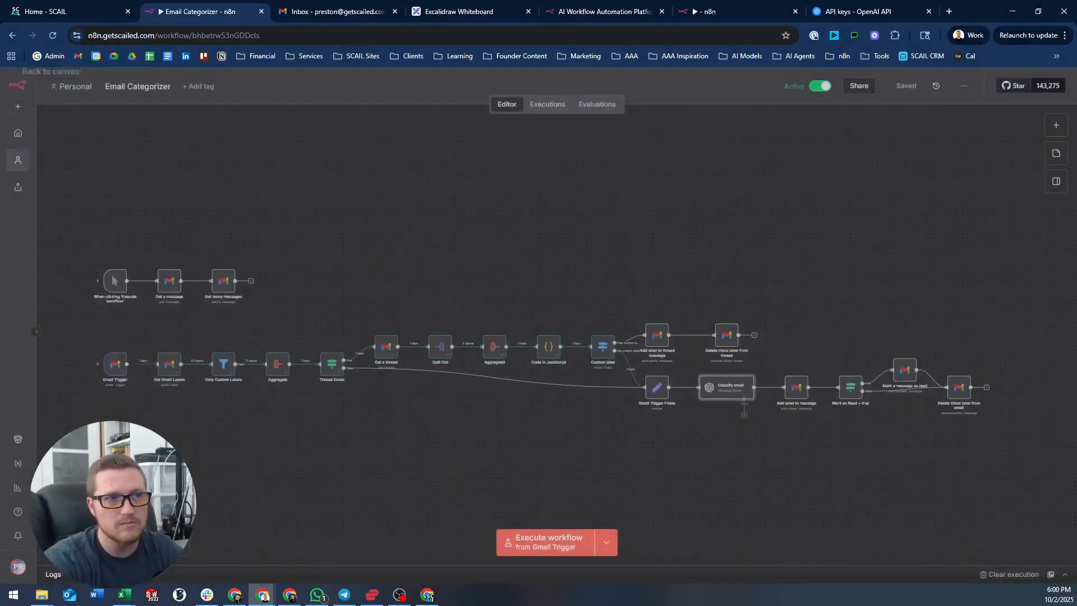